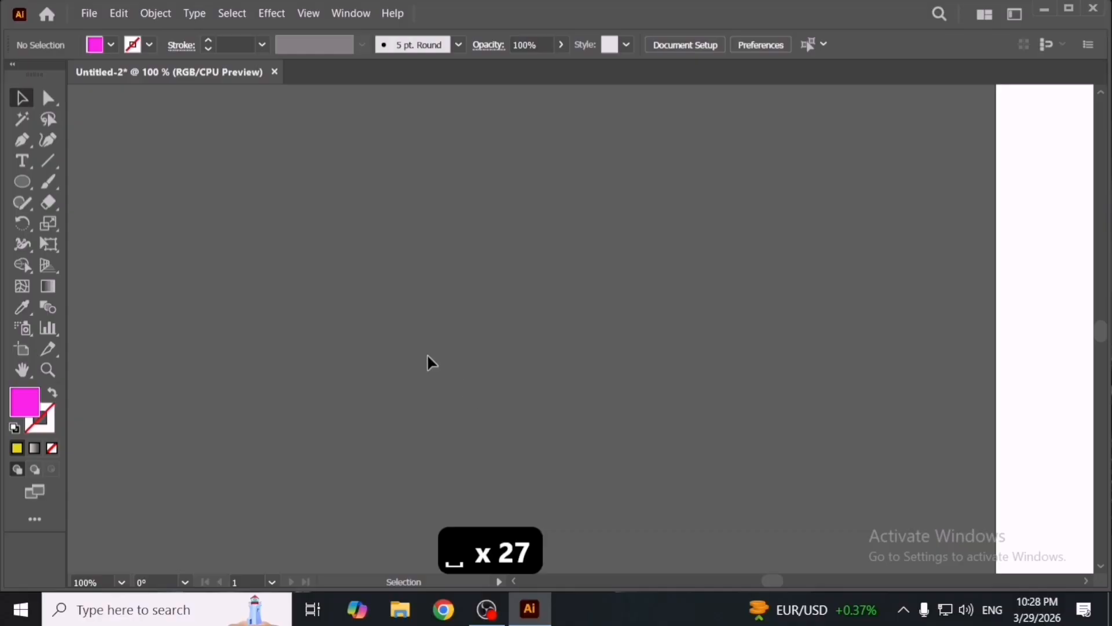
- Draw a circle about 4.2 in wide in the middle of the canvas
click(118, 14)
click(529, 218)
key(l)
drag(528, 315, 661, 364)
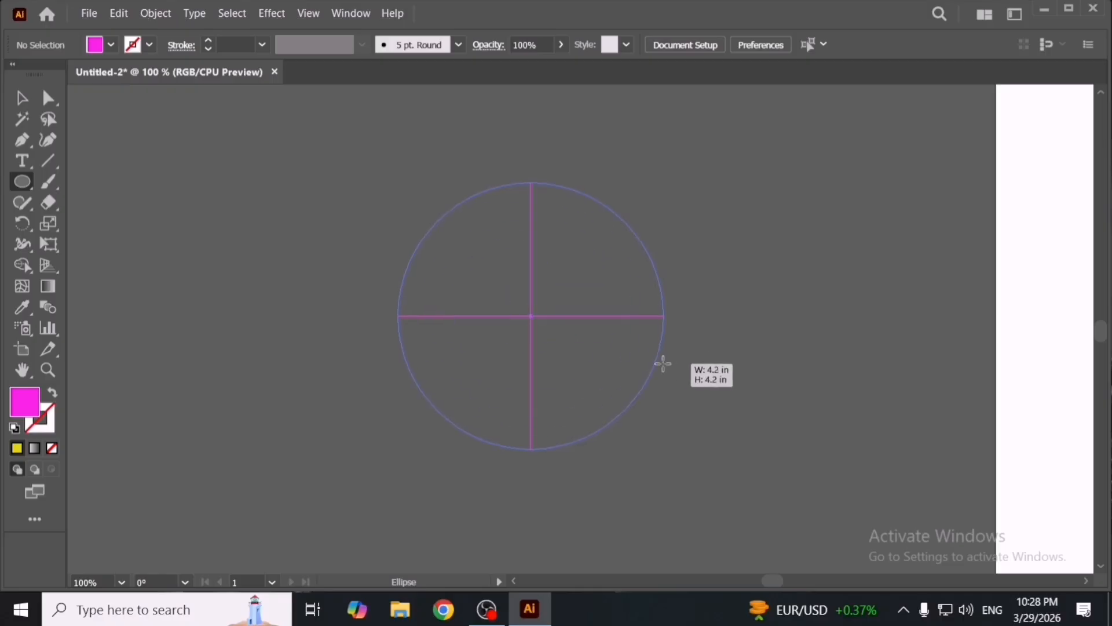
- Duplicate the circle to its left side
key(space)
drag(352, 359, 510, 357)
key(v)
click(510, 365)
drag(718, 362, 371, 367)
- Fill the left circle with red from the swatches
click(111, 45)
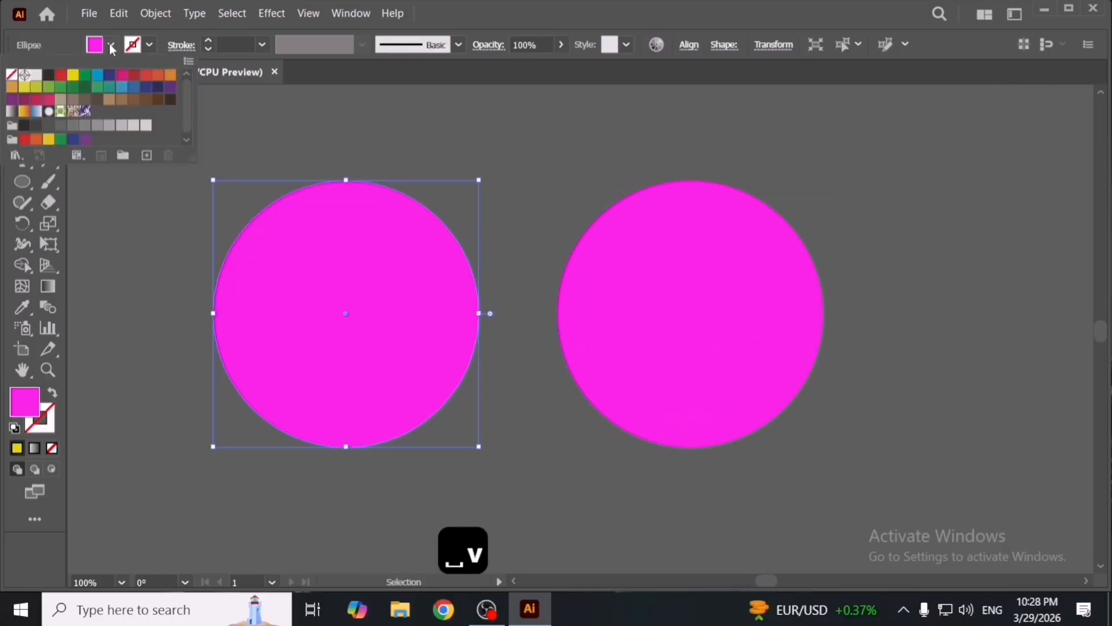
click(60, 74)
click(444, 134)
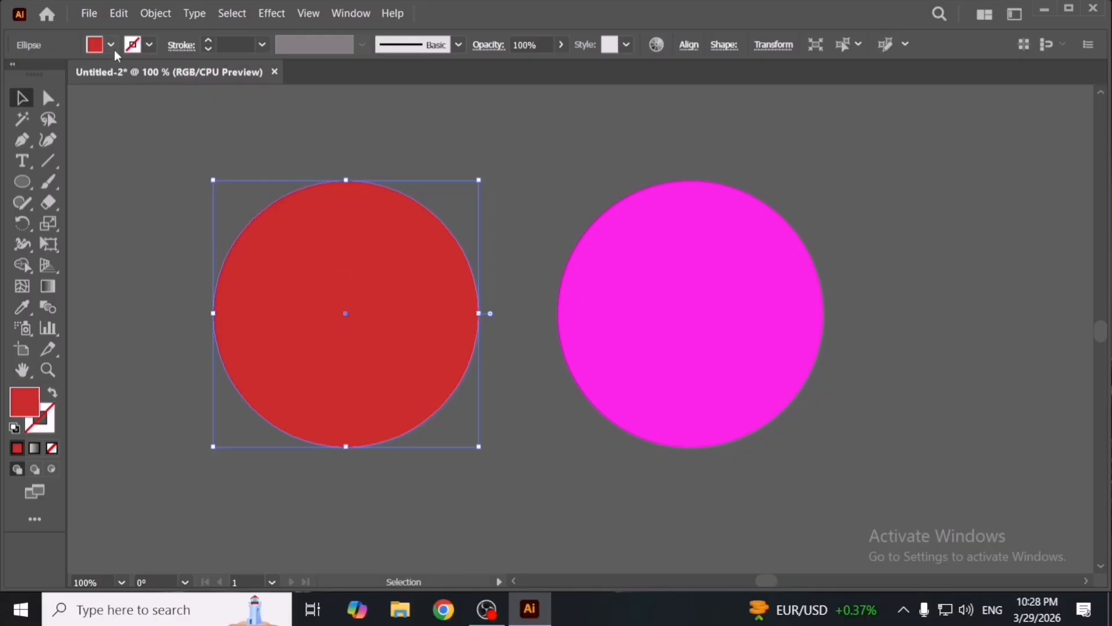
- Adjust the left circle's fill to a brighter red
double_click(20, 410)
drag(765, 273, 784, 222)
click(959, 236)
- Duplicate the red circle up and to the left, then undo the duplication
scroll(606, 290, left, 2)
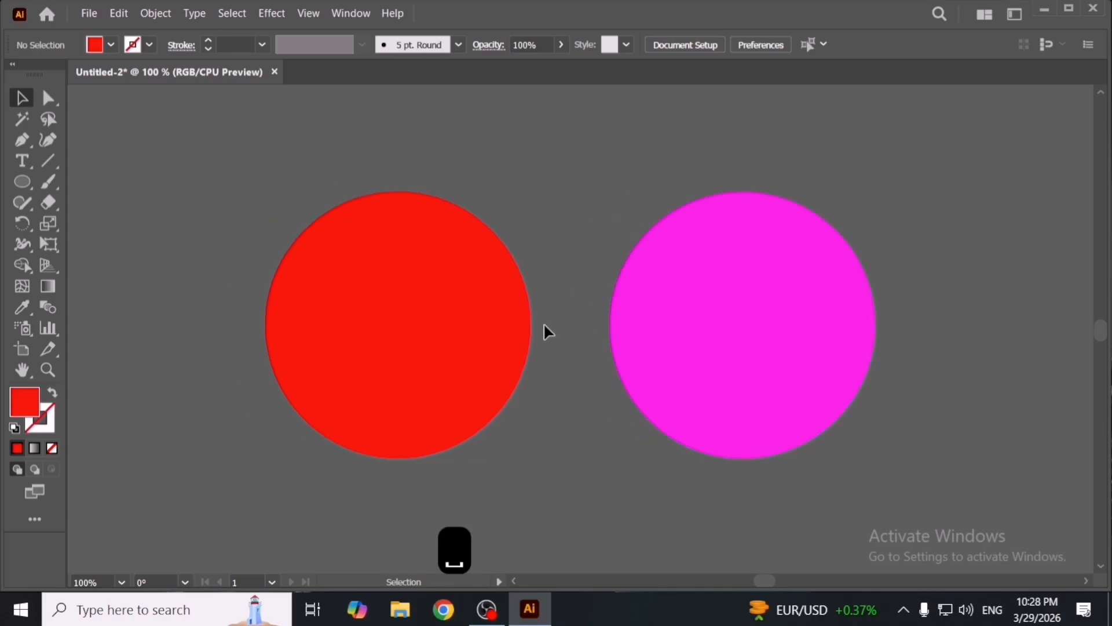
click(341, 163)
key(space)
drag(571, 363, 461, 310)
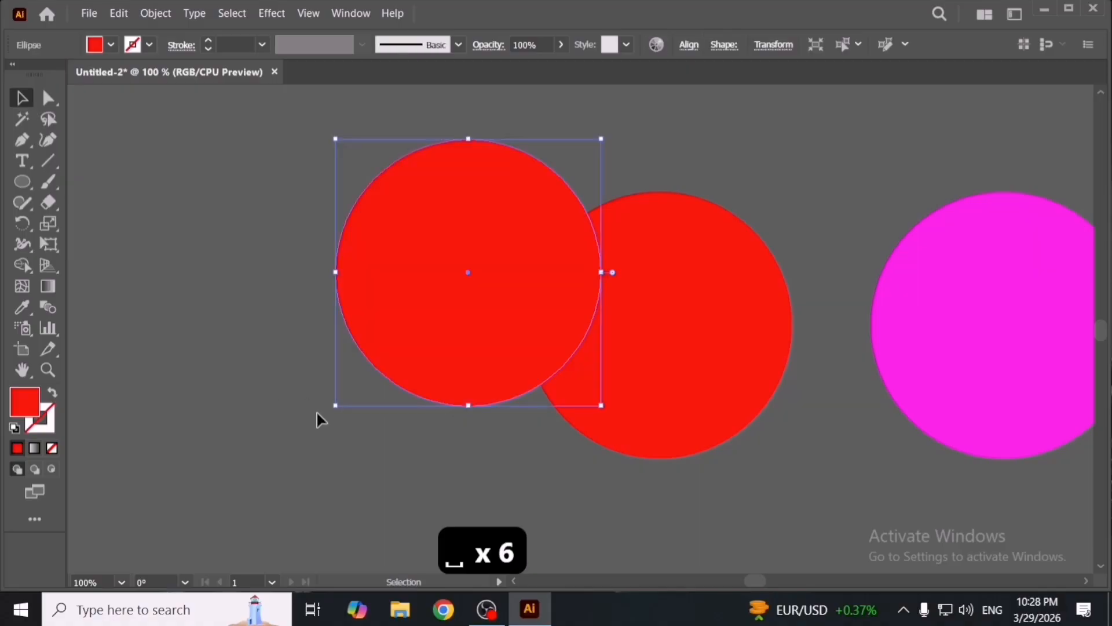
key(a)
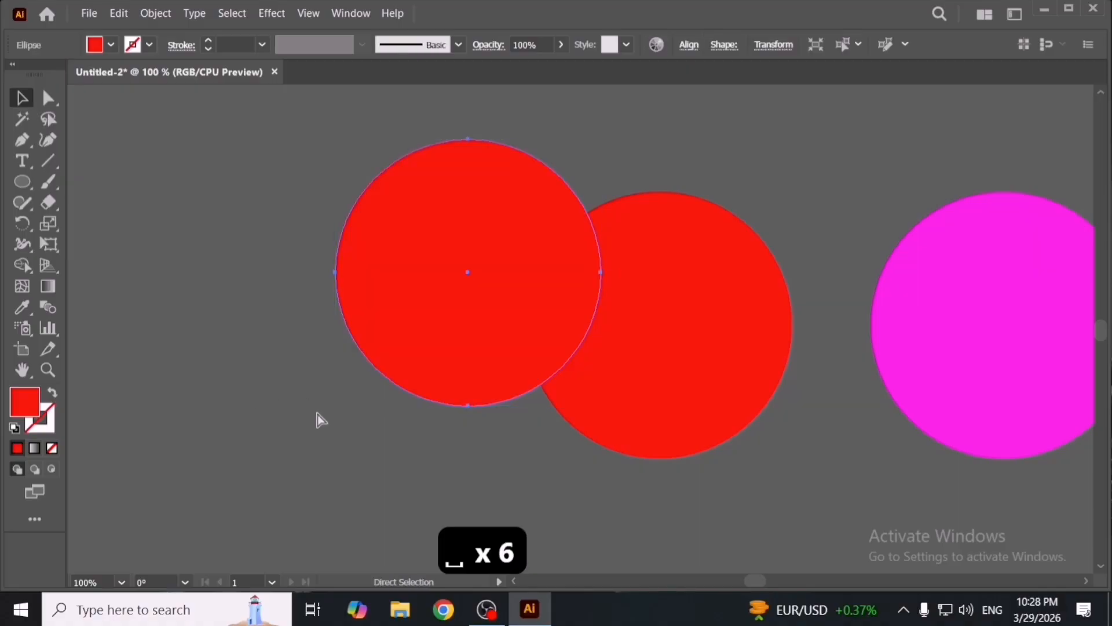
key(ctrl+z)
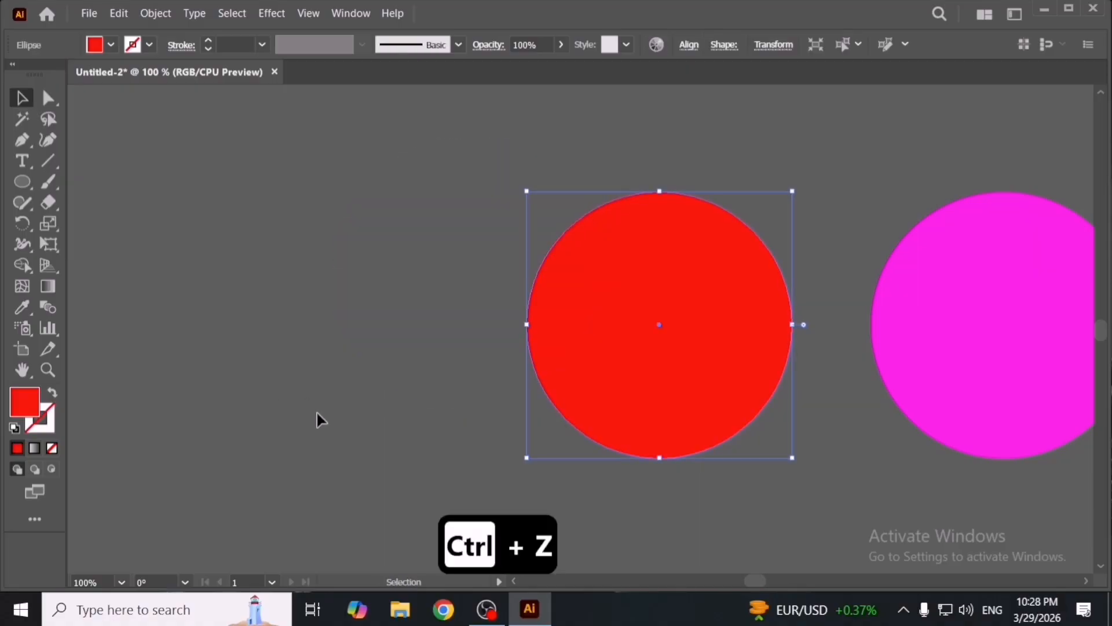
click(120, 16)
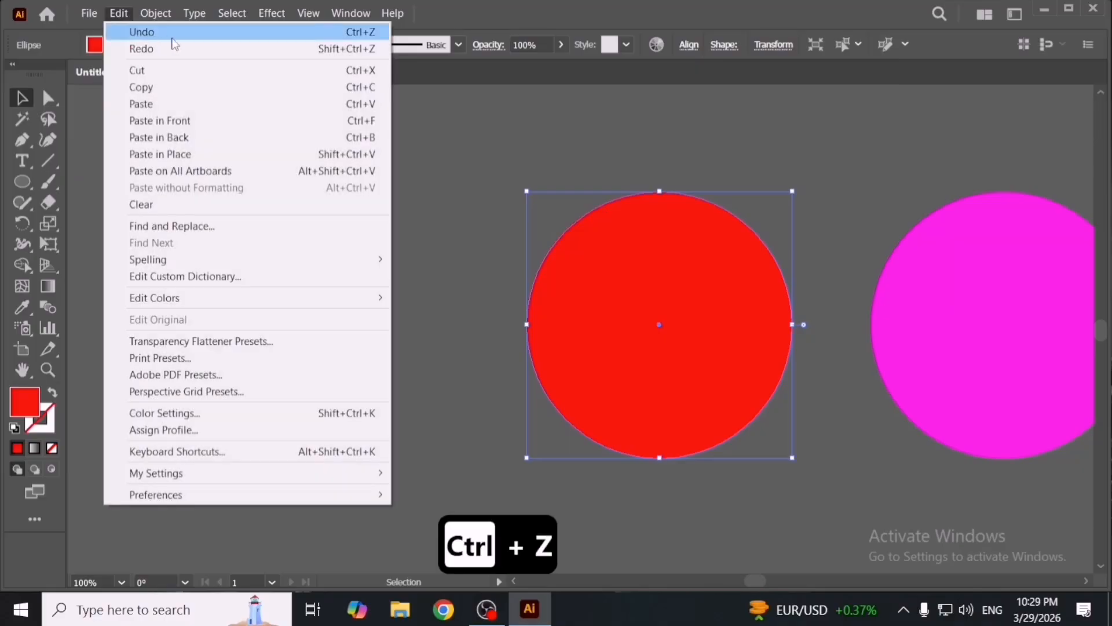
click(468, 130)
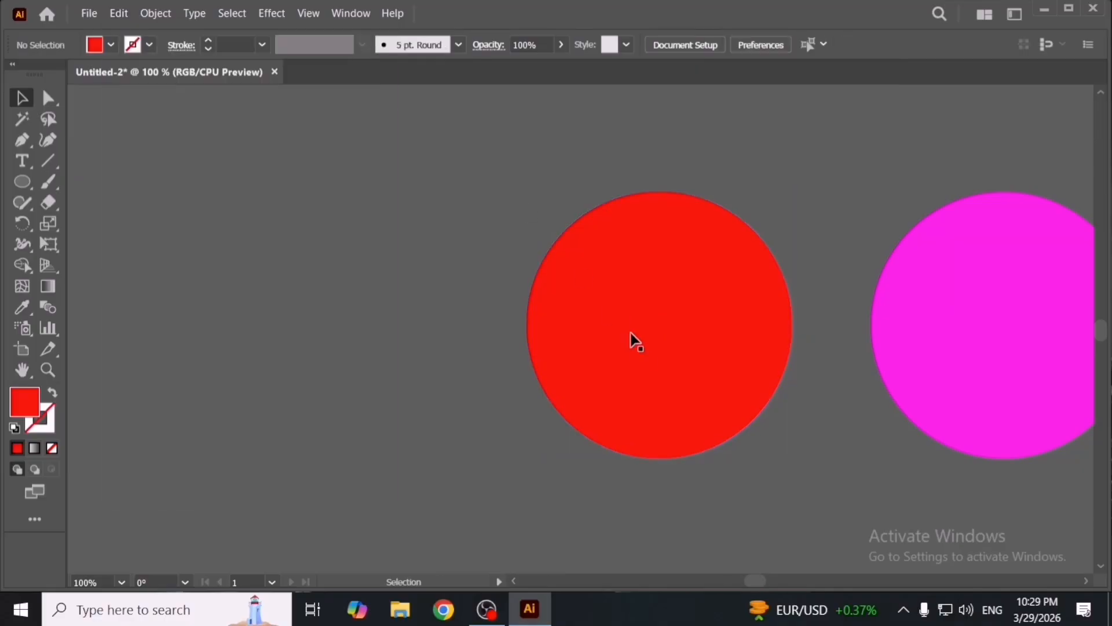
- Duplicate the red circle up and to the left again and undo that duplicate
drag(642, 355, 427, 239)
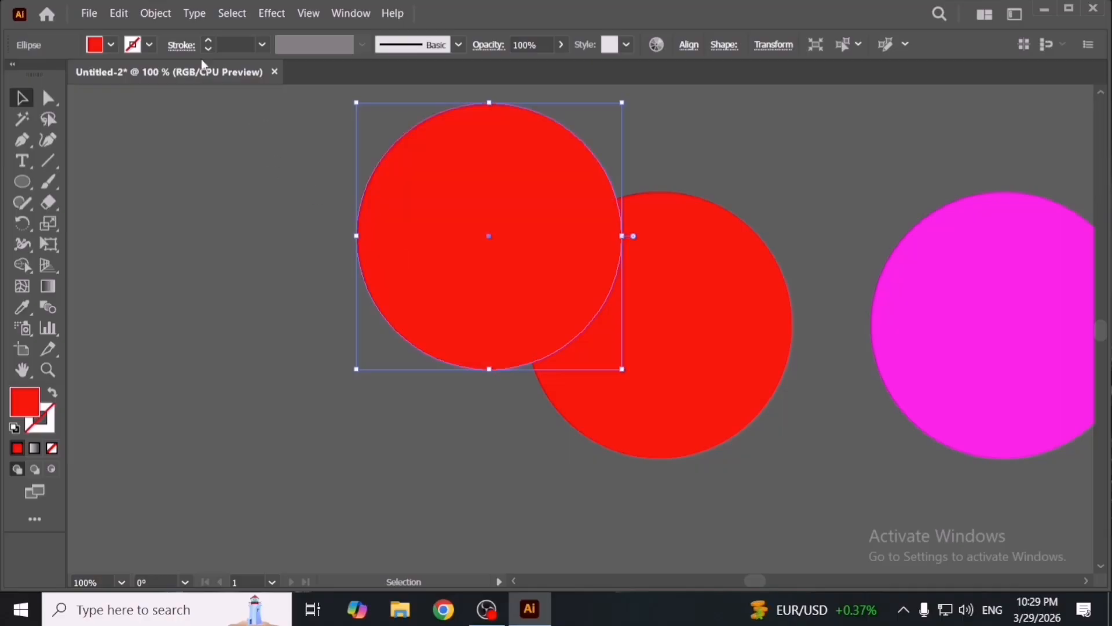
click(122, 14)
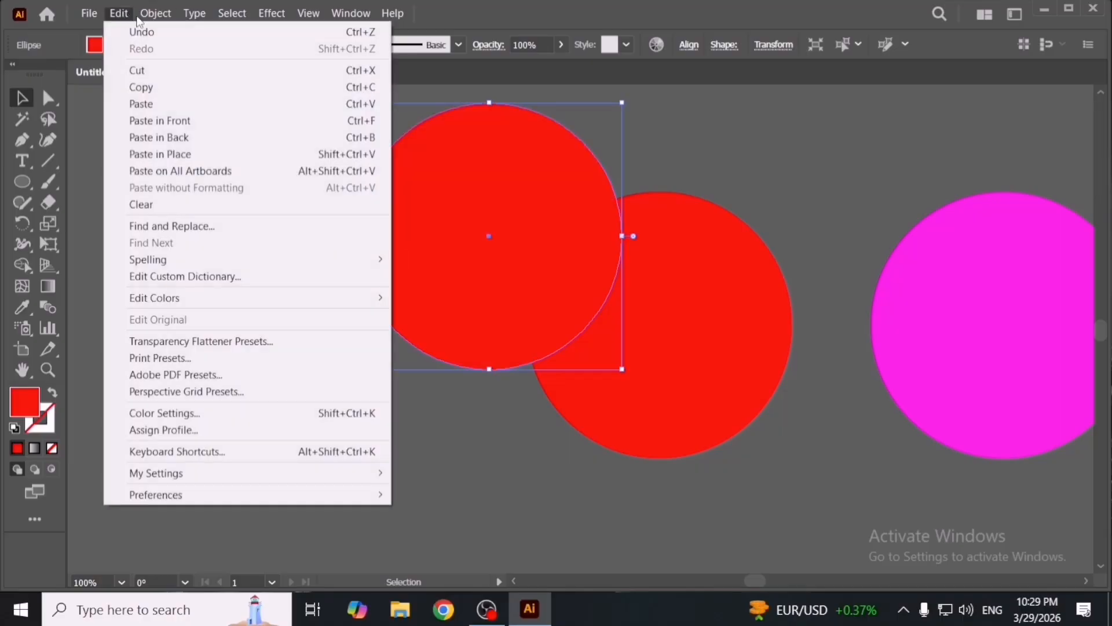
click(123, 14)
click(123, 14)
click(135, 31)
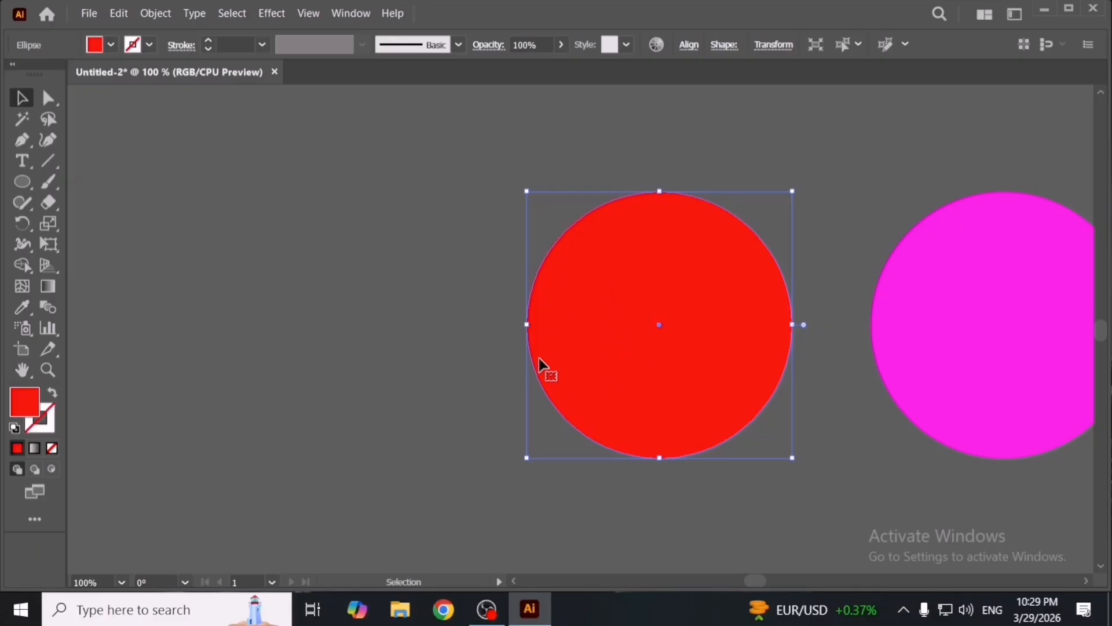
- Add a placeholder text to the left of the red circle and move it slightly lower
click(23, 166)
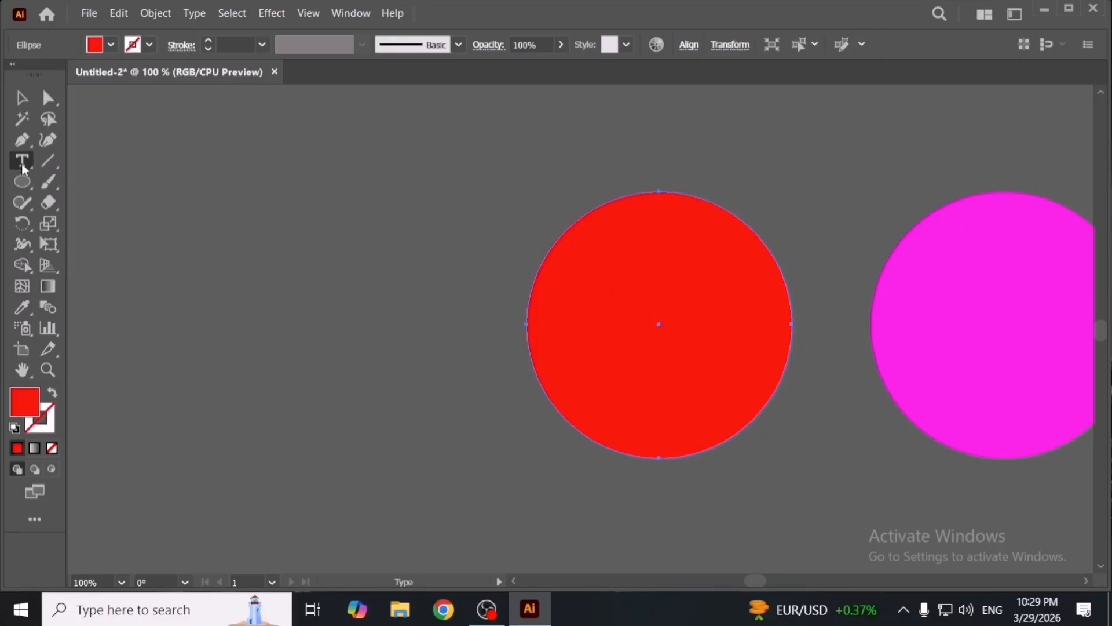
click(360, 313)
key(Escape)
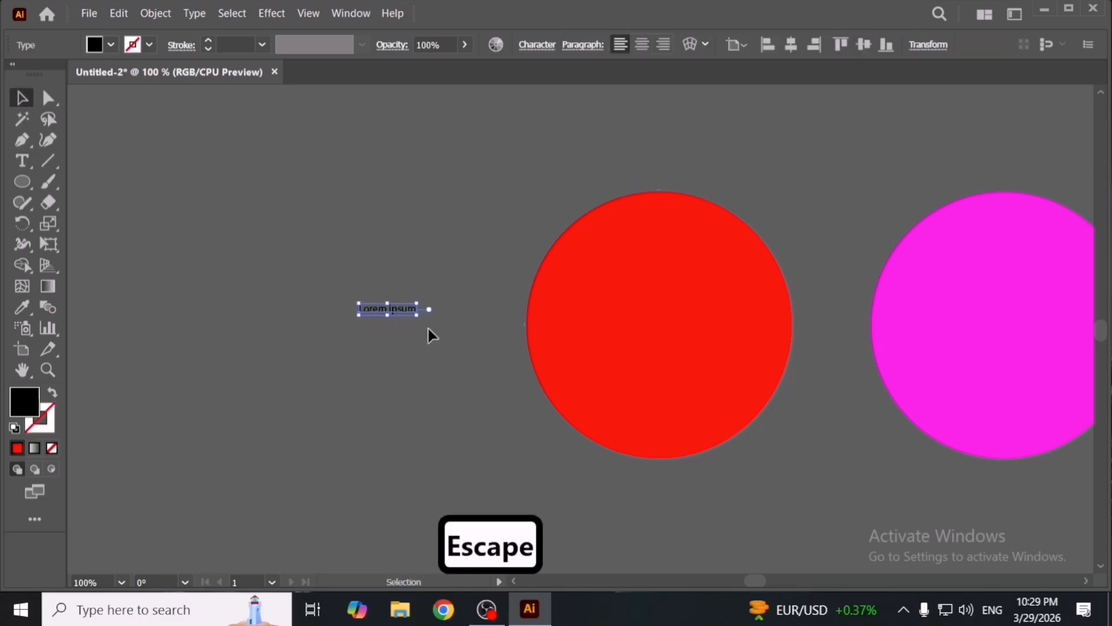
drag(427, 317, 426, 351)
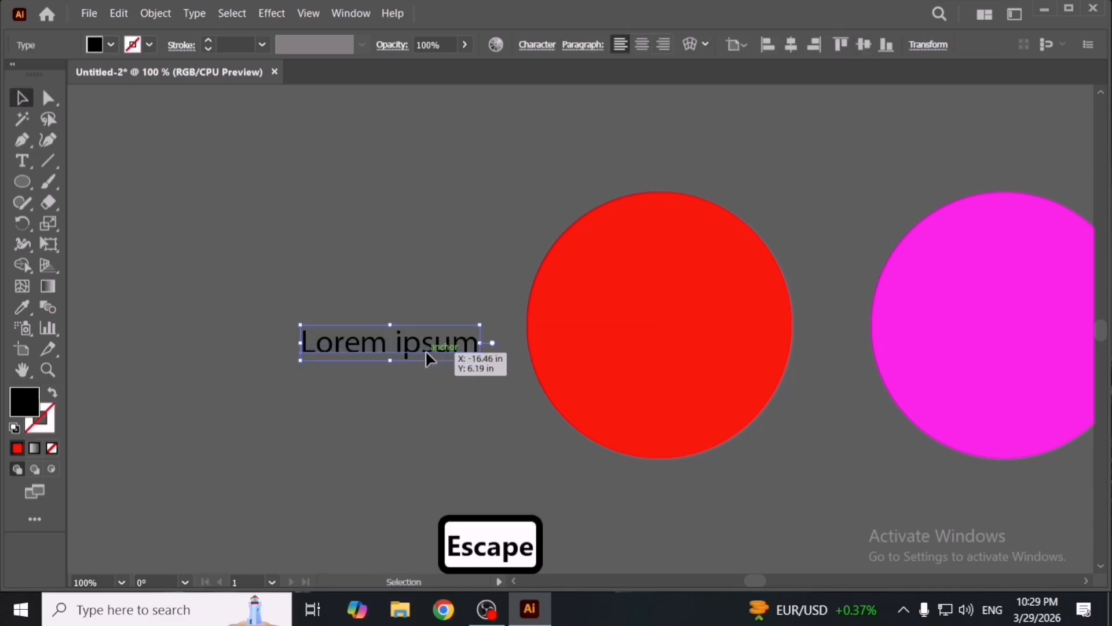
- Replace the placeholder text with "MHT Designer"
double_click(448, 346)
key(ctrl+a)
text(M)
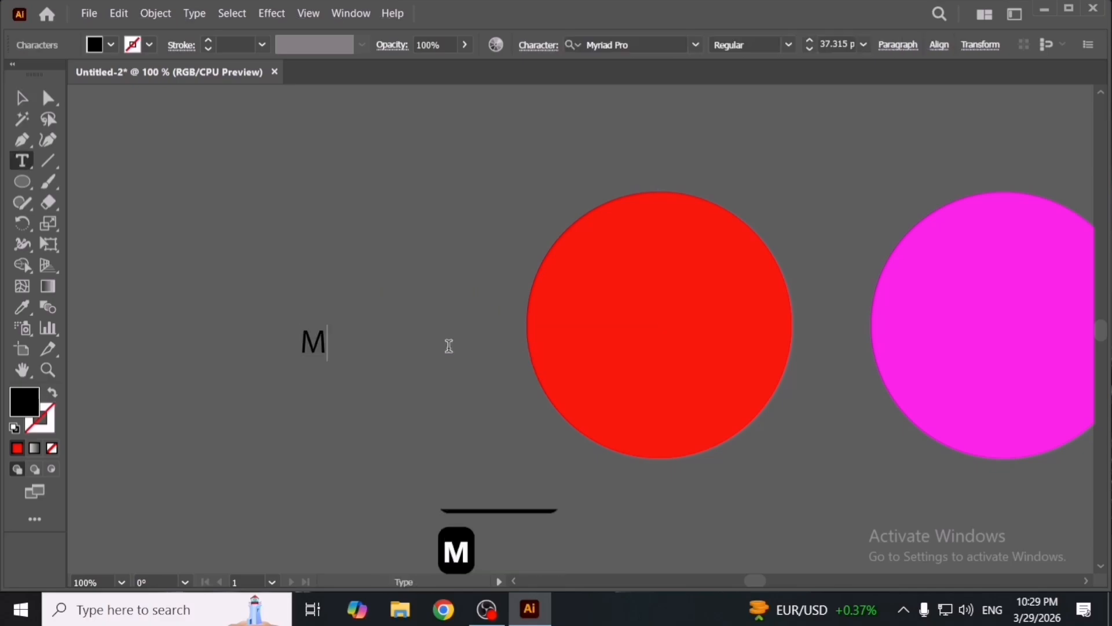
text(HT Designer)
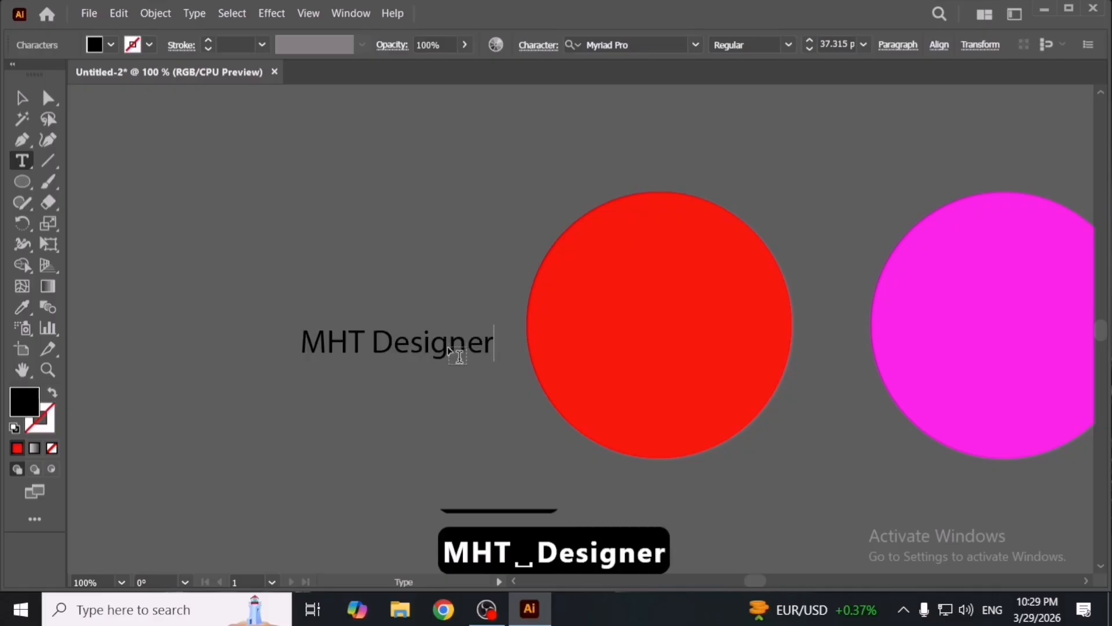
- Move the text up and delete it
key(Escape)
drag(452, 354, 396, 275)
key(Delete)
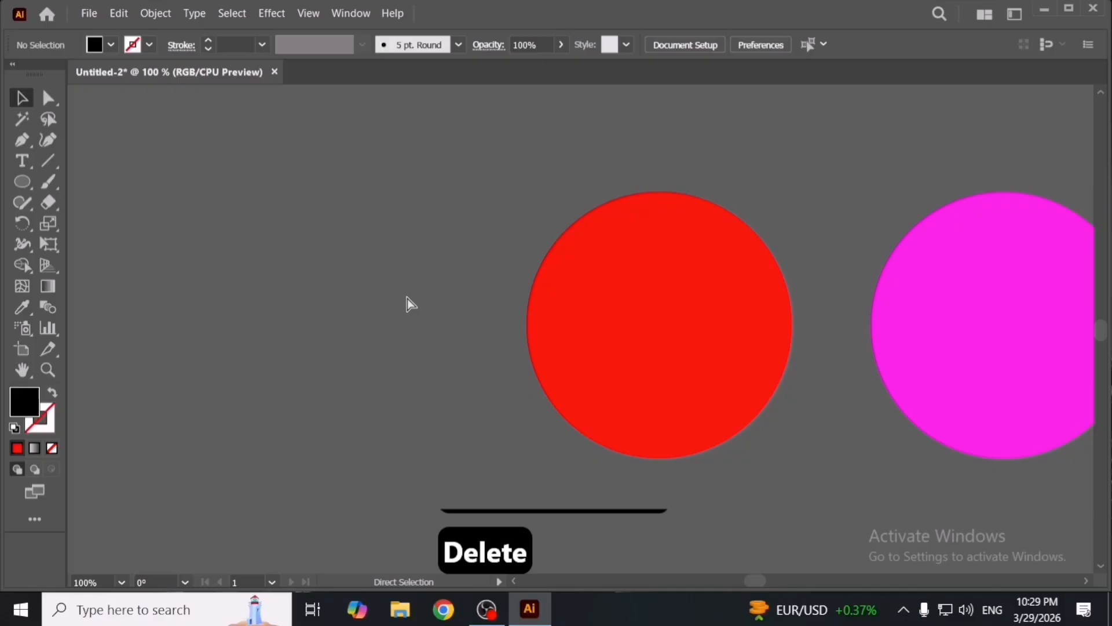
- Undo the deletion, the move and the text replacement
key(ctrl+z)
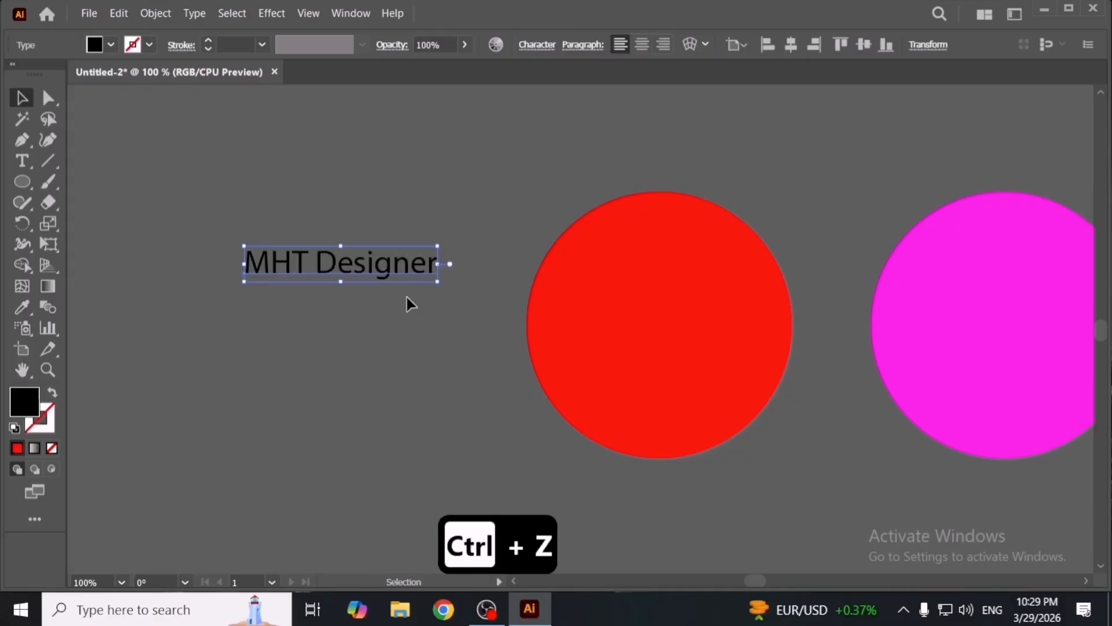
click(410, 303)
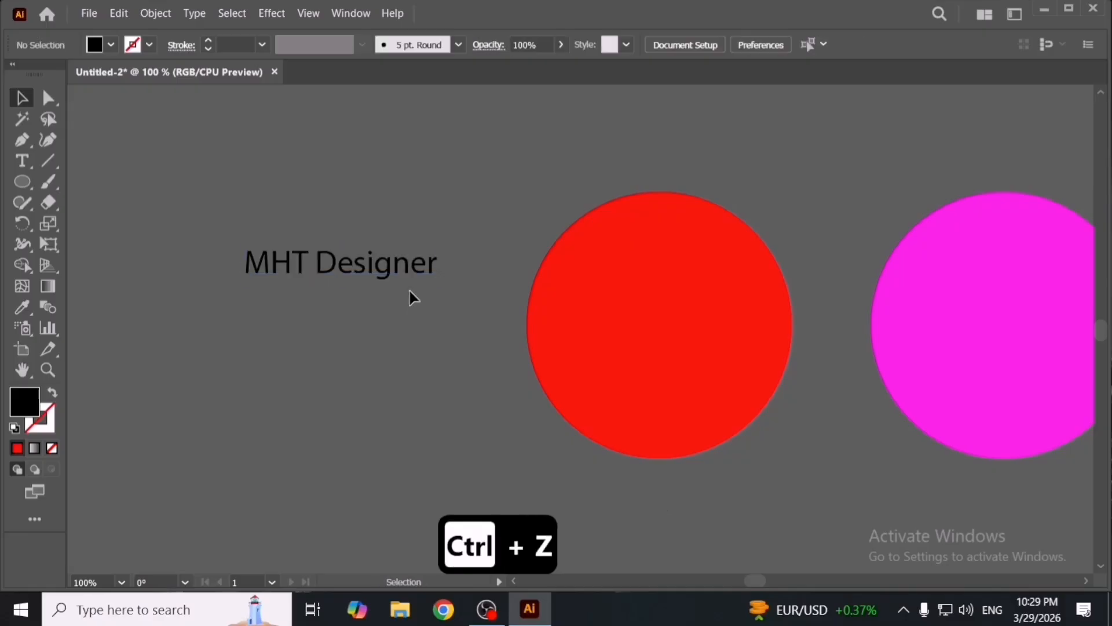
key(ctrl+z)
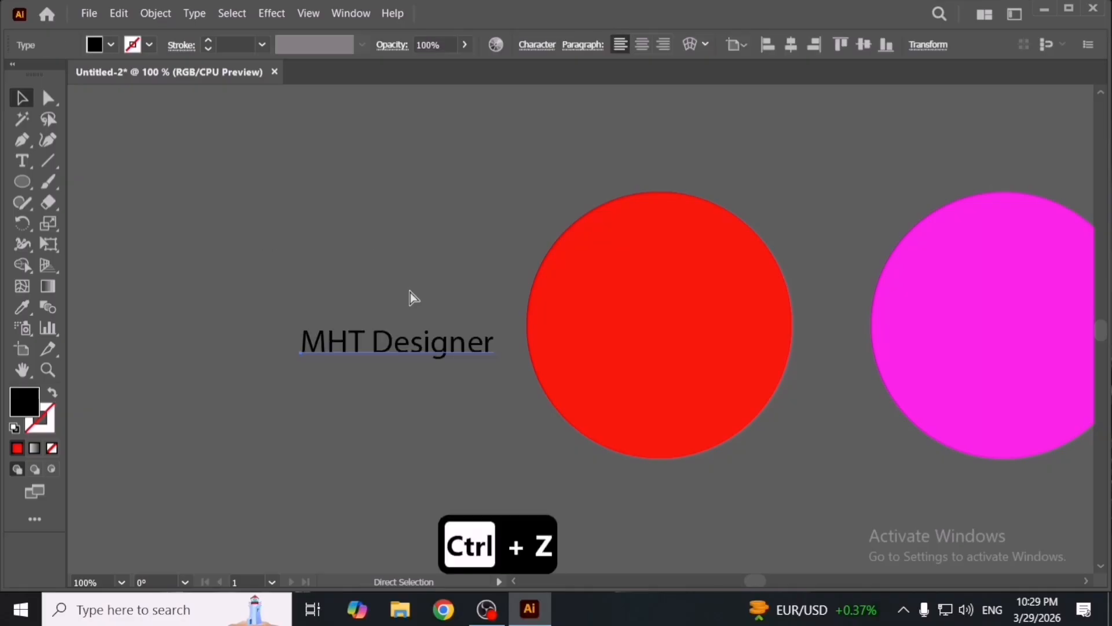
key(ctrl+z)
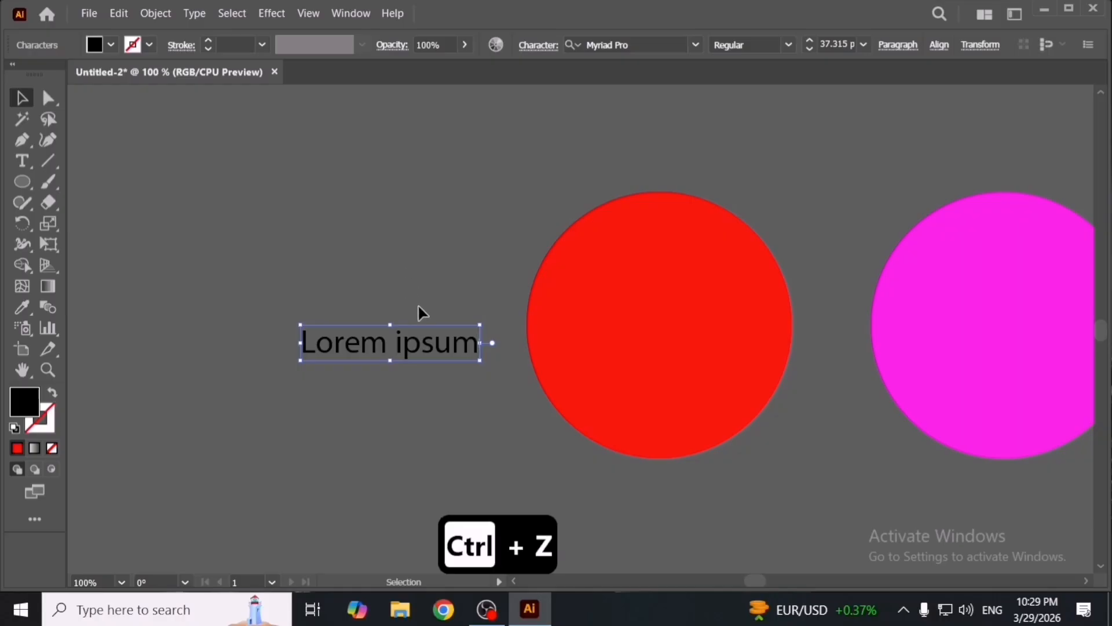
click(429, 298)
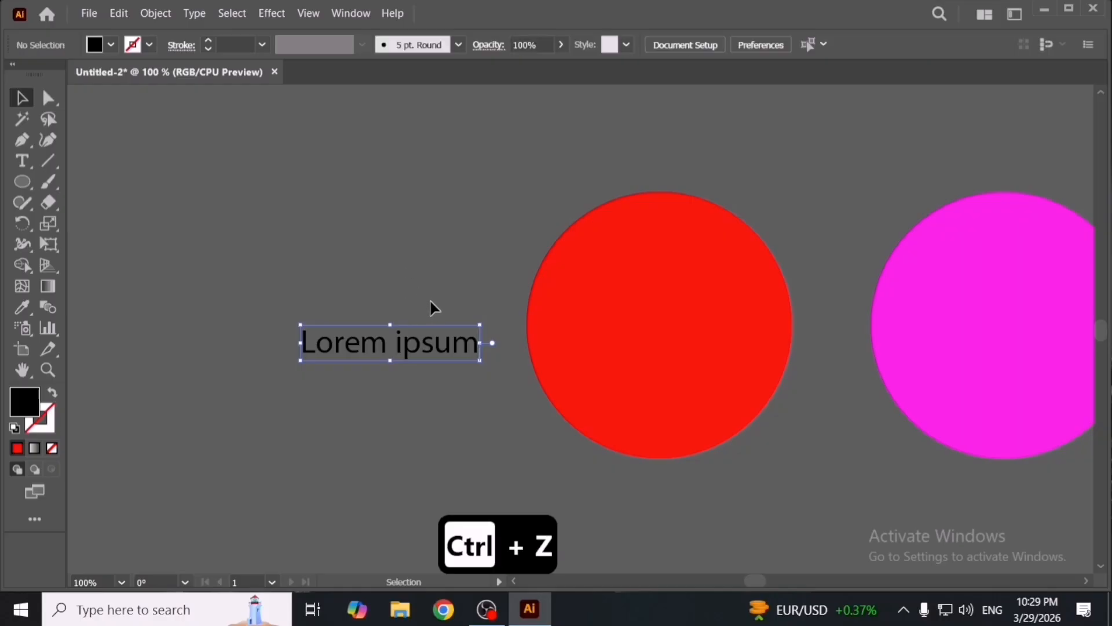
- Select the text and redo the "MHT Designer" typing
click(433, 353)
click(111, 15)
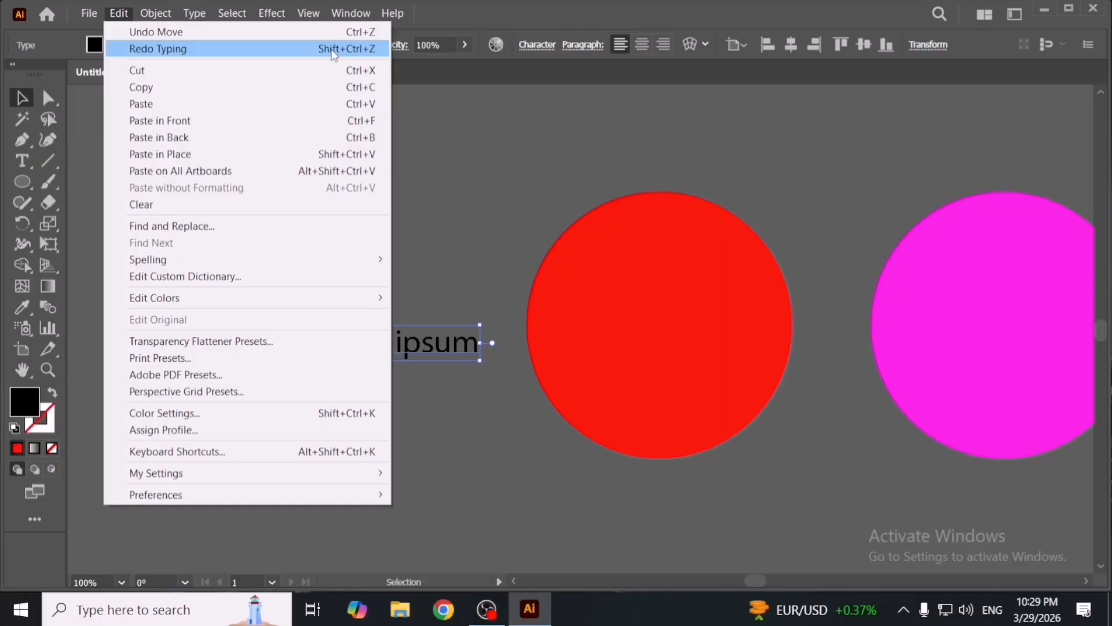
click(451, 181)
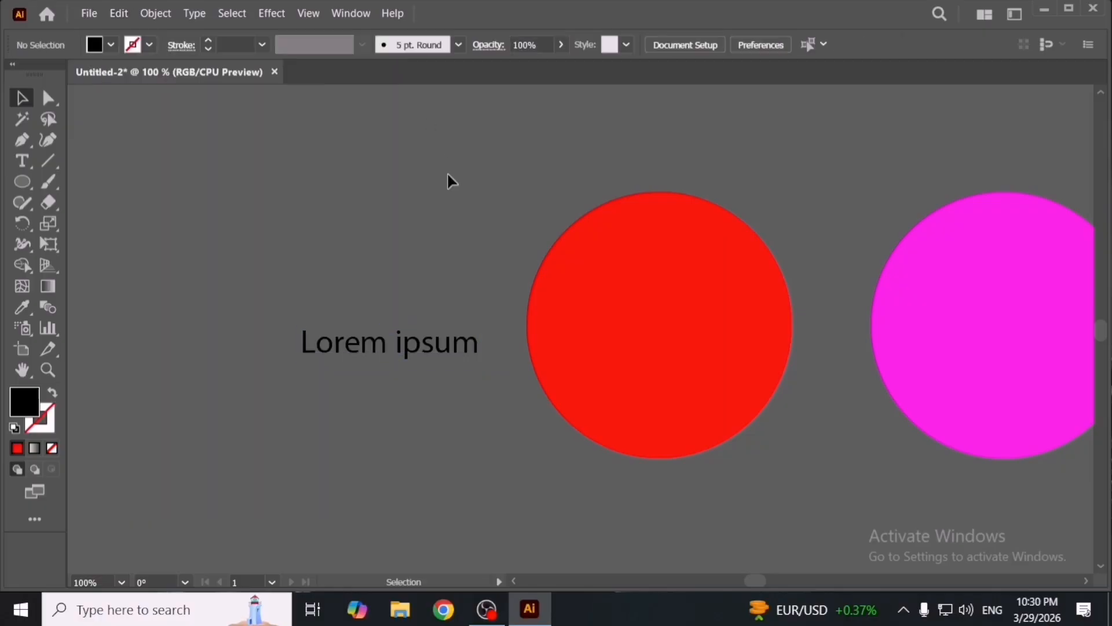
key(ctrl)
key(ctrl+shift+z)
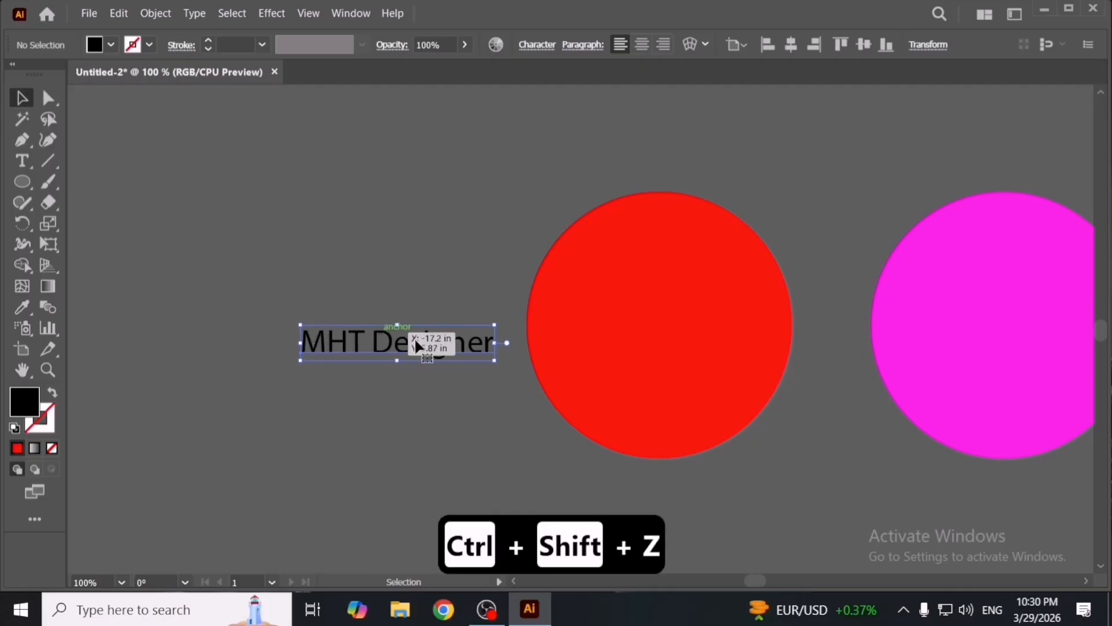
- Duplicate the text below itself, then undo and redo the duplicate
drag(418, 365, 469, 170)
click(544, 372)
scroll(528, 371, up, 2)
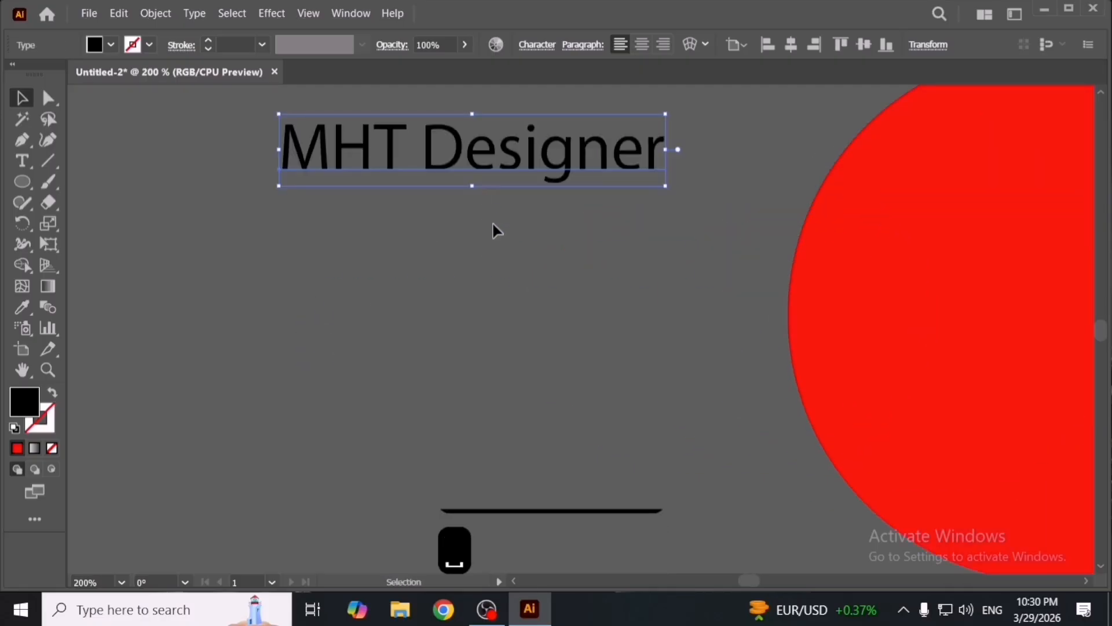
scroll(485, 300, down, 2)
drag(506, 281, 489, 338)
key(ctrl+z)
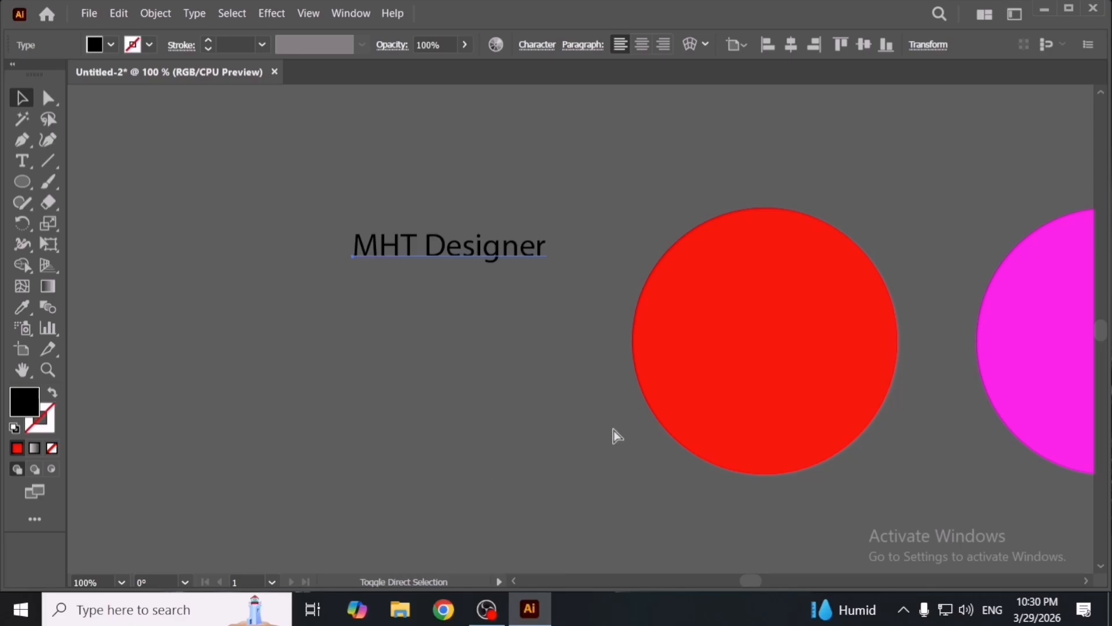
key(ctrl+shift+z)
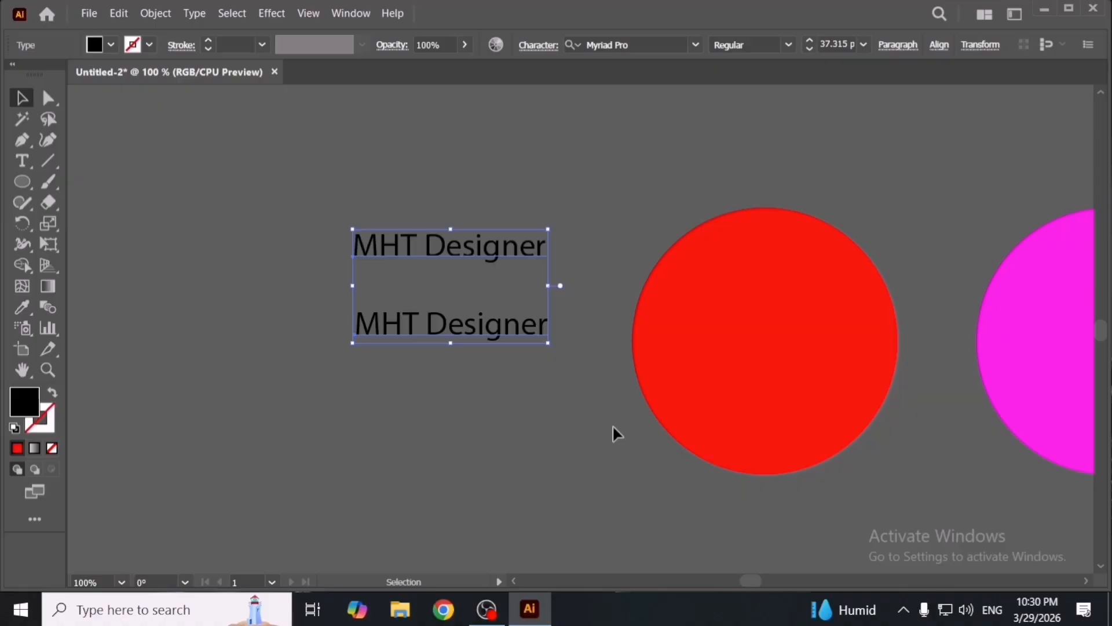
- Undo the text duplicate
click(612, 424)
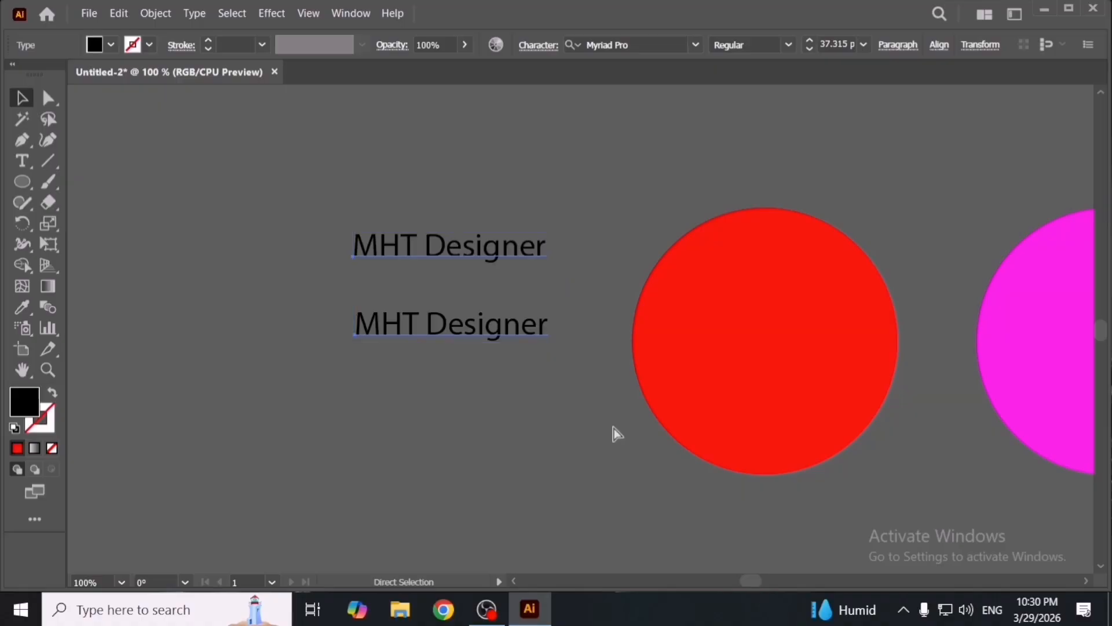
key(ctrl+z)
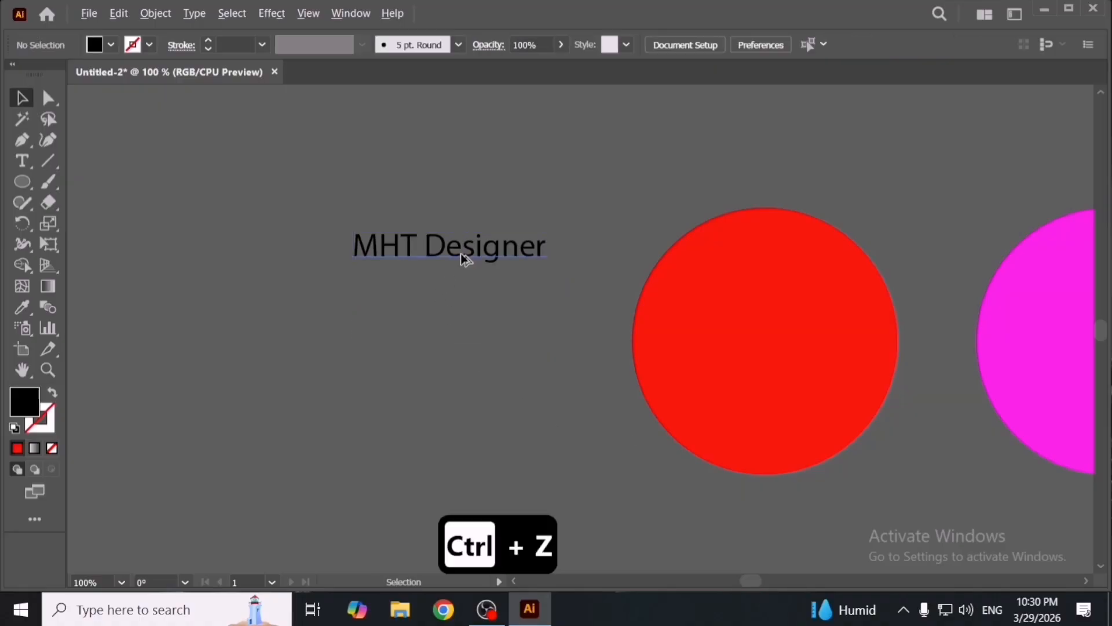
- Duplicate the text just below itself, then undo and redo that duplicate
drag(461, 250, 464, 282)
key(ctrl+z)
key(ctrl+shift+z)
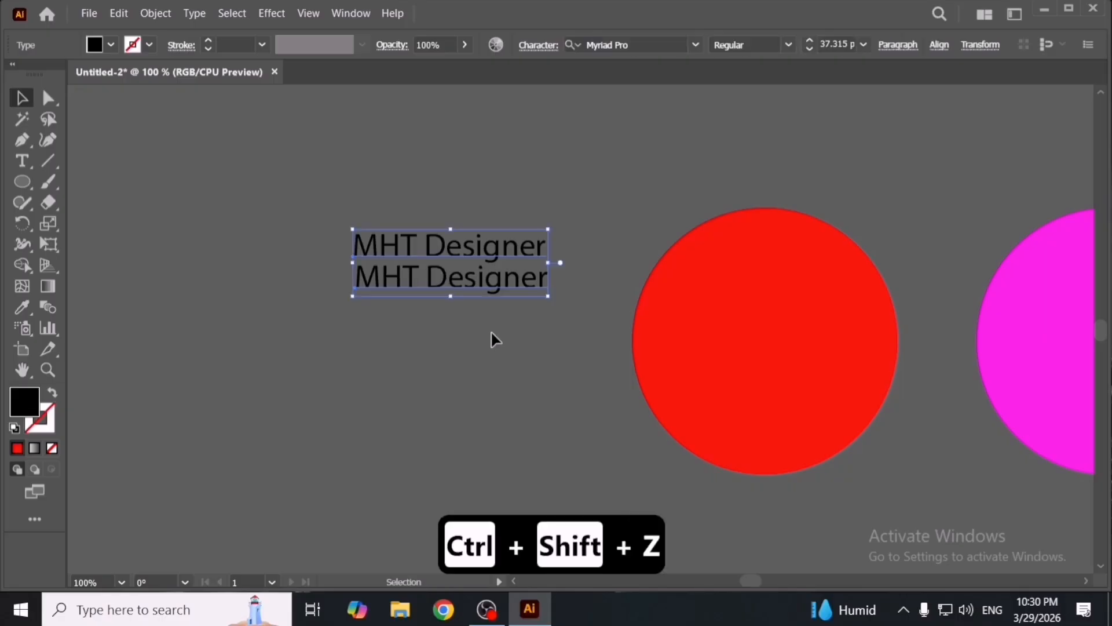
- Select both text objects and delete them
click(491, 335)
drag(429, 188, 492, 300)
key(Delete)
click(122, 12)
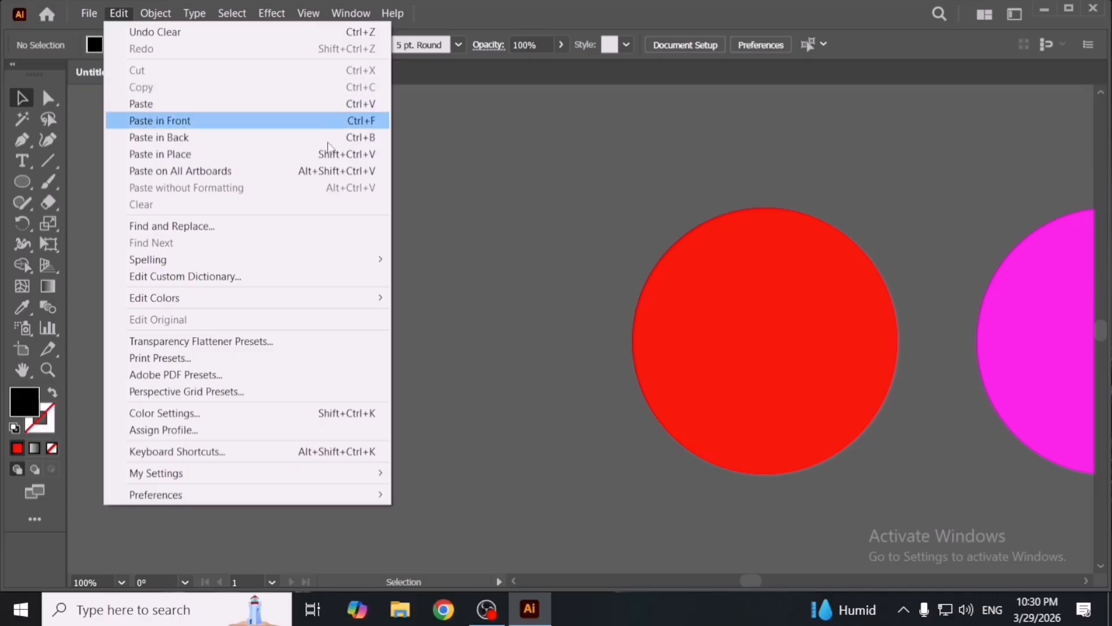
click(433, 256)
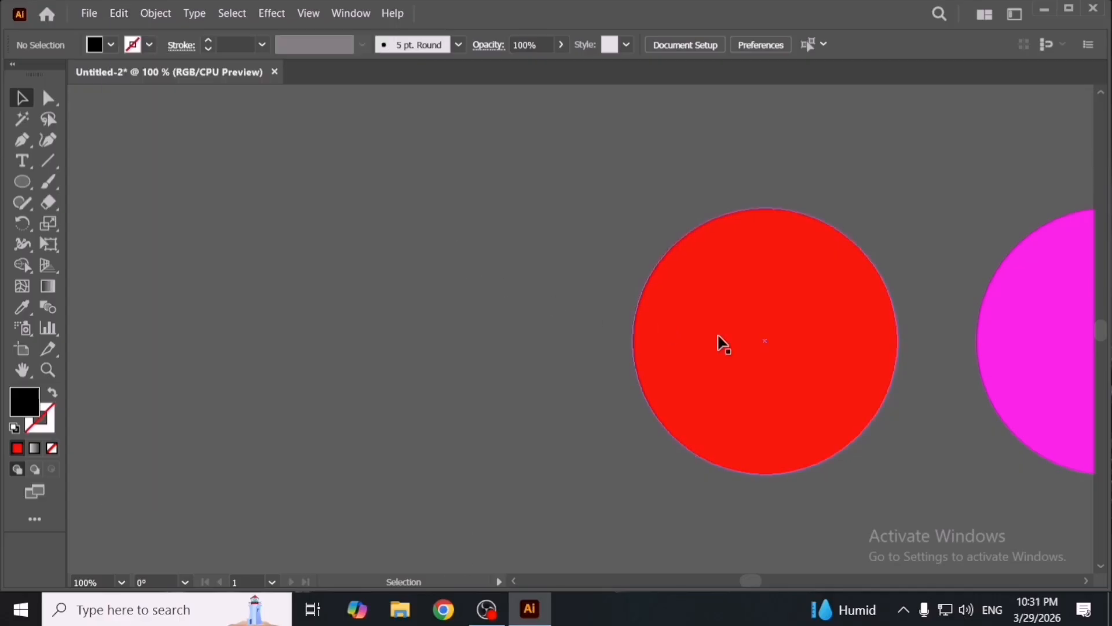
drag(720, 340, 476, 324)
click(475, 322)
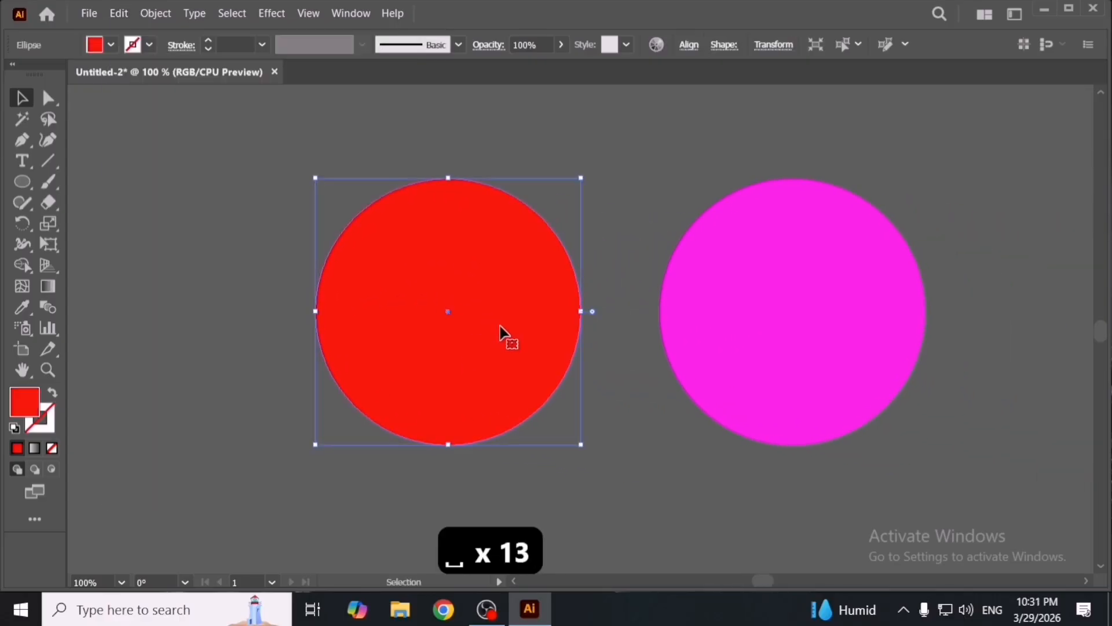
- Copy the red circle and paste a duplicate onto the canvas
key(ctrl)
key(ctrl+c)
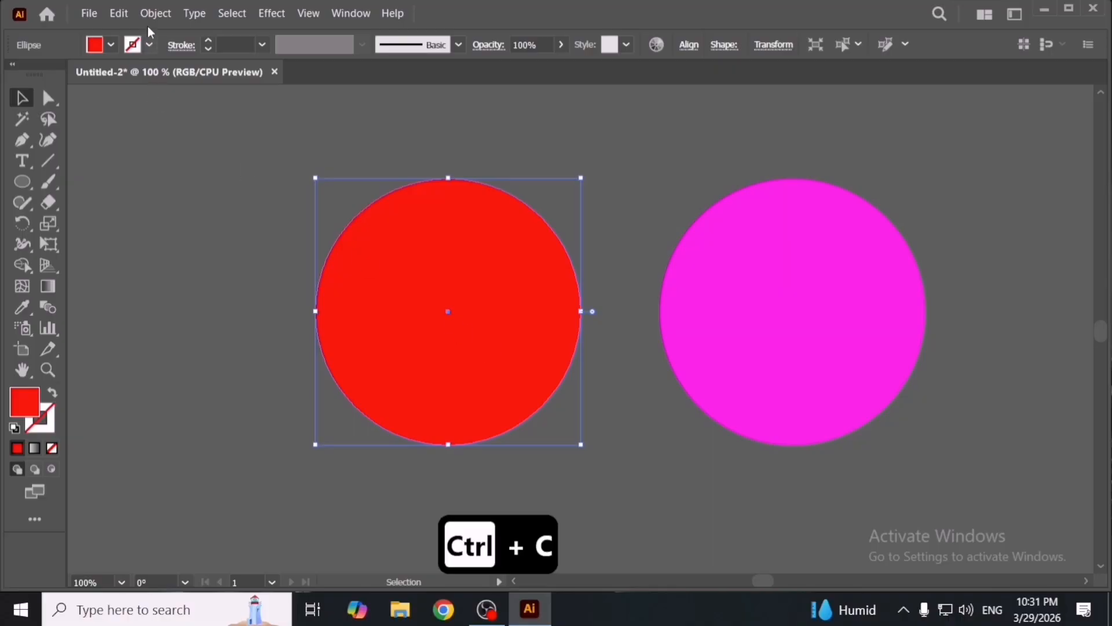
click(119, 13)
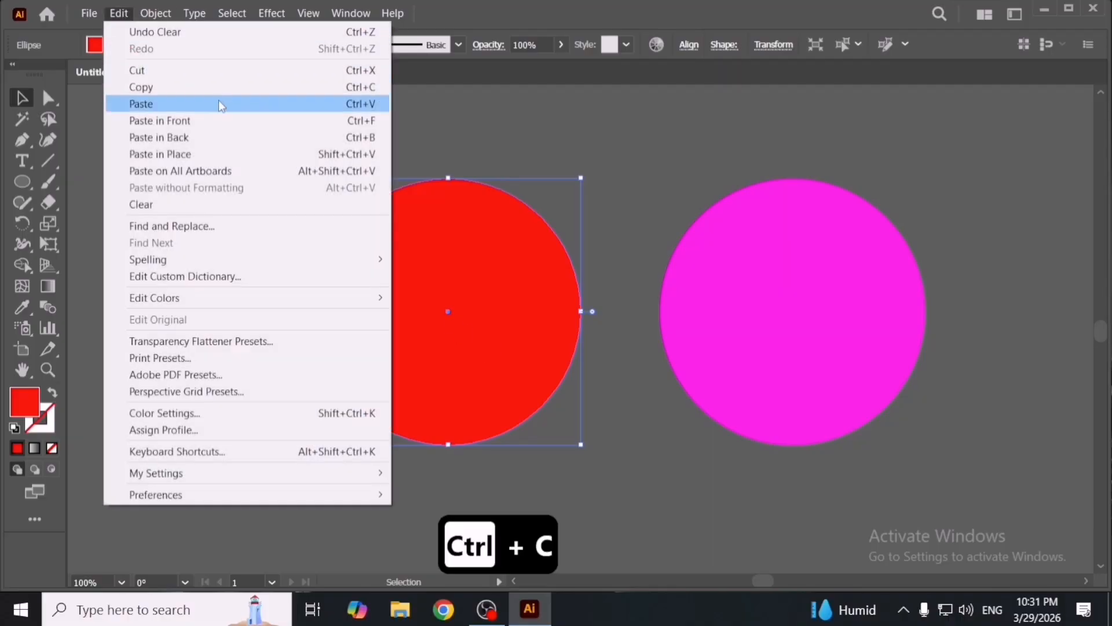
click(570, 123)
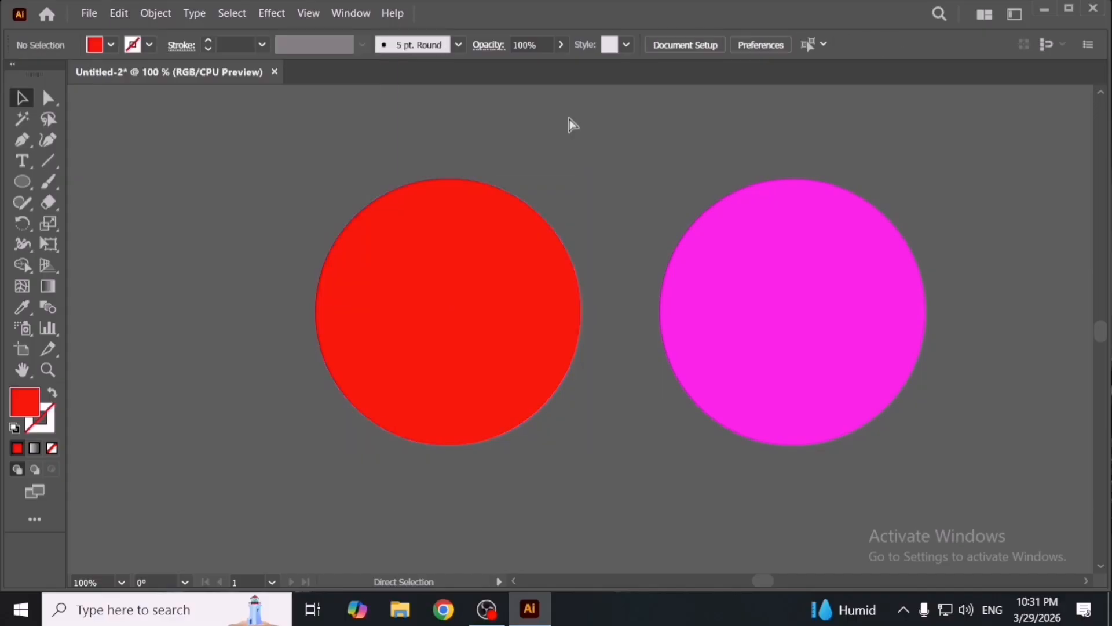
key(ctrl+v)
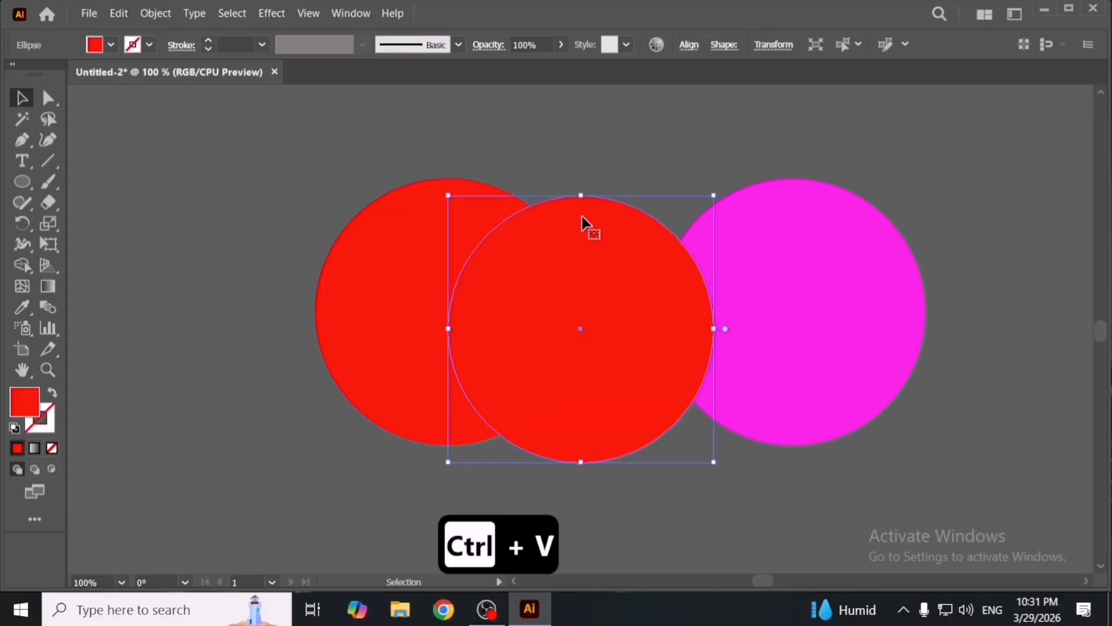
- Undo and repeat the paste of the red circle copy several times
key(ctrl+z)
scroll(627, 335, down, 3)
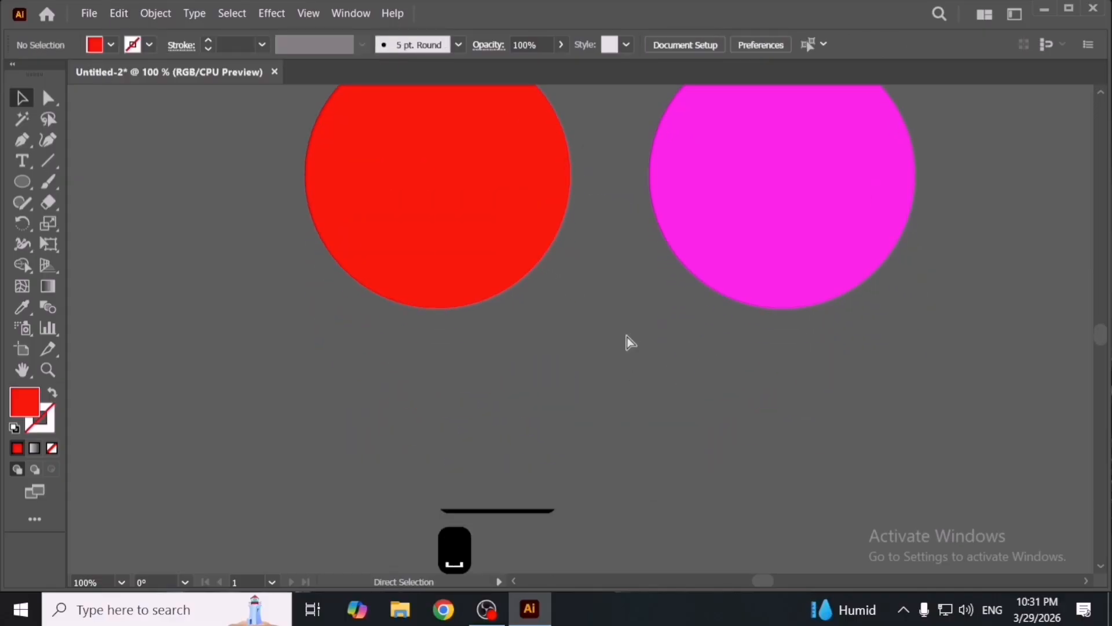
key(ctrl+v)
key(ctrl+z)
key(ctrl+v)
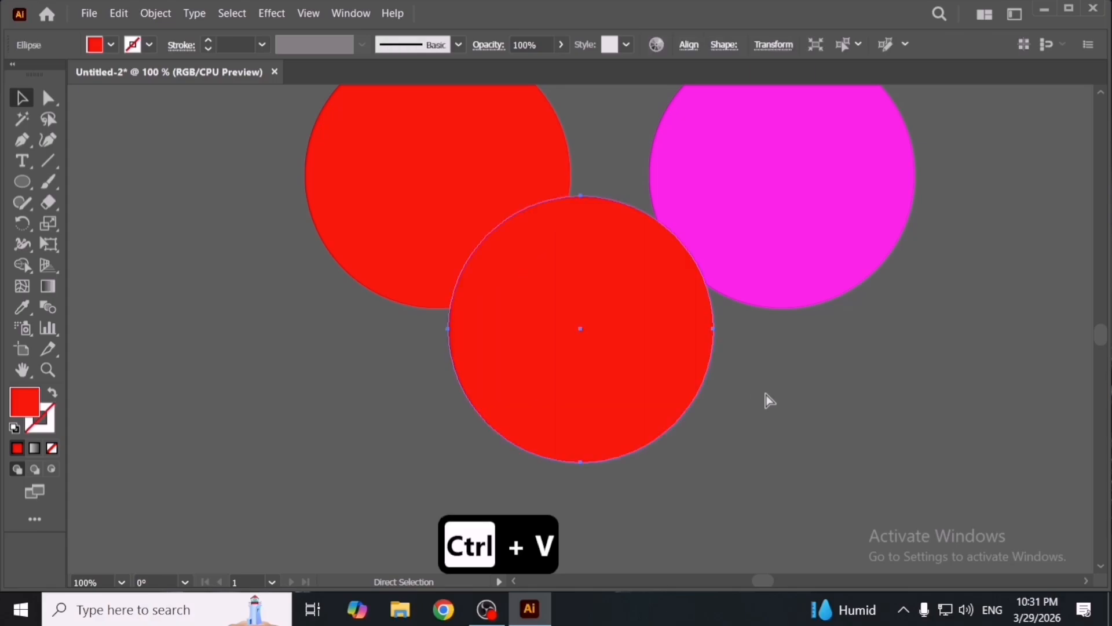
key(ctrl+z)
key(ctrl+v)
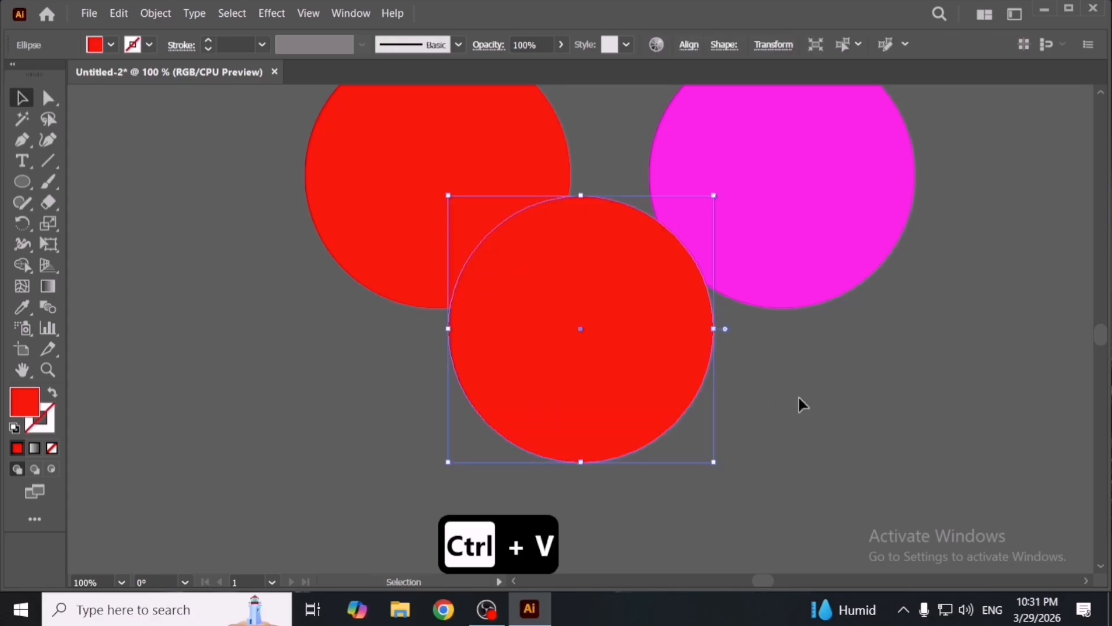
- Undo the pasted red circle copy
click(798, 396)
key(space)
drag(754, 407, 779, 422)
key(ctrl+z)
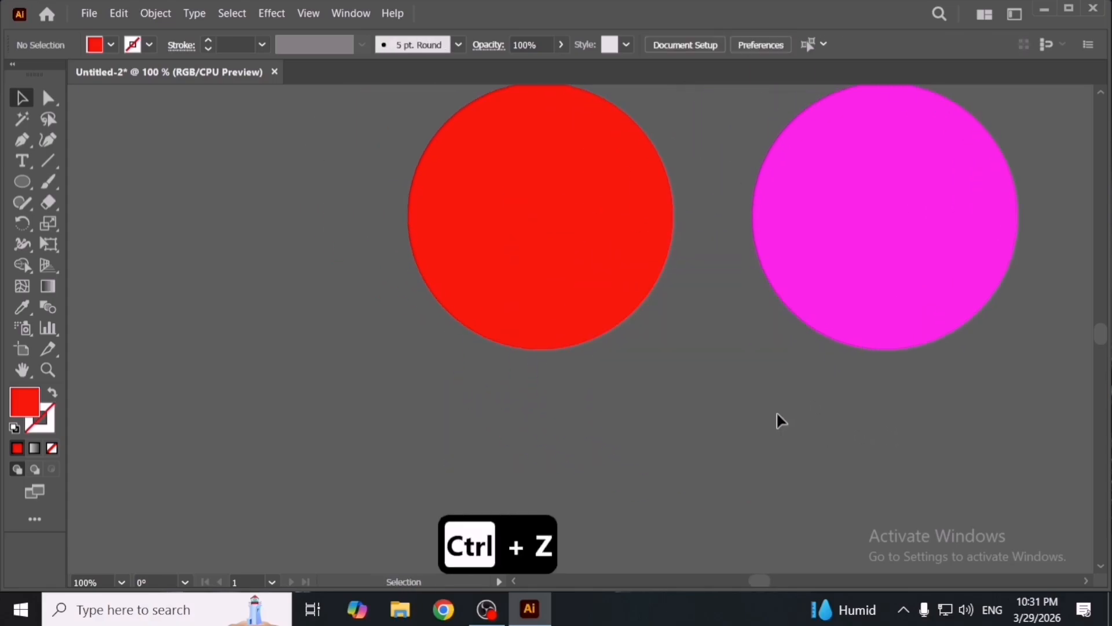
- Copy the magenta circle, paste a duplicate, and undo the paste
click(875, 250)
key(ctrl+c)
key(ctrl+v)
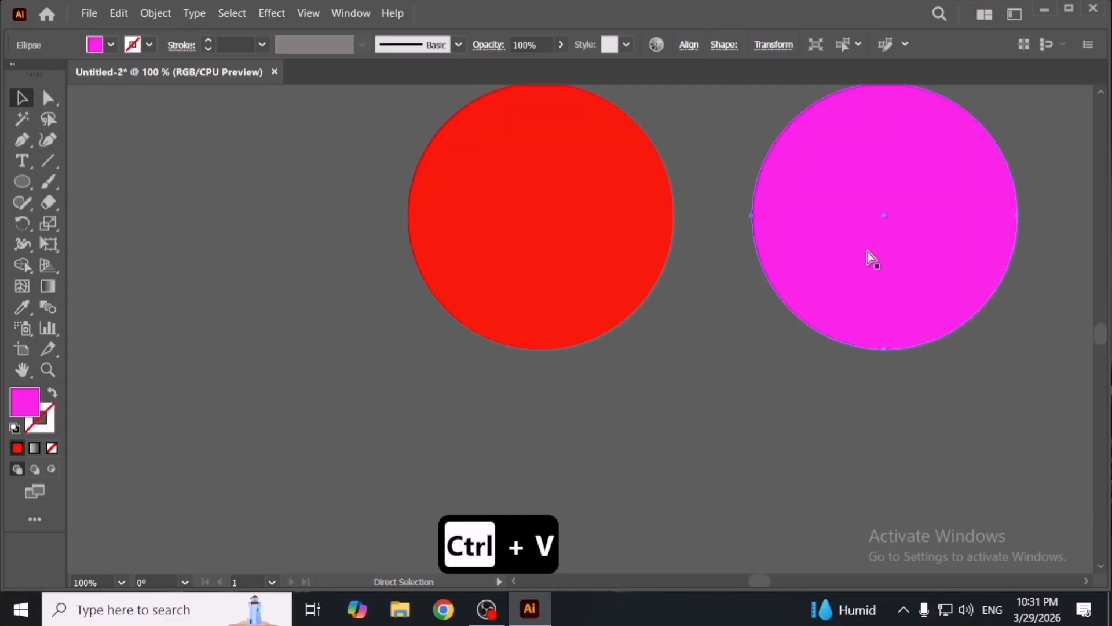
key(space)
drag(734, 283, 283, 365)
click(731, 316)
key(ctrl+z)
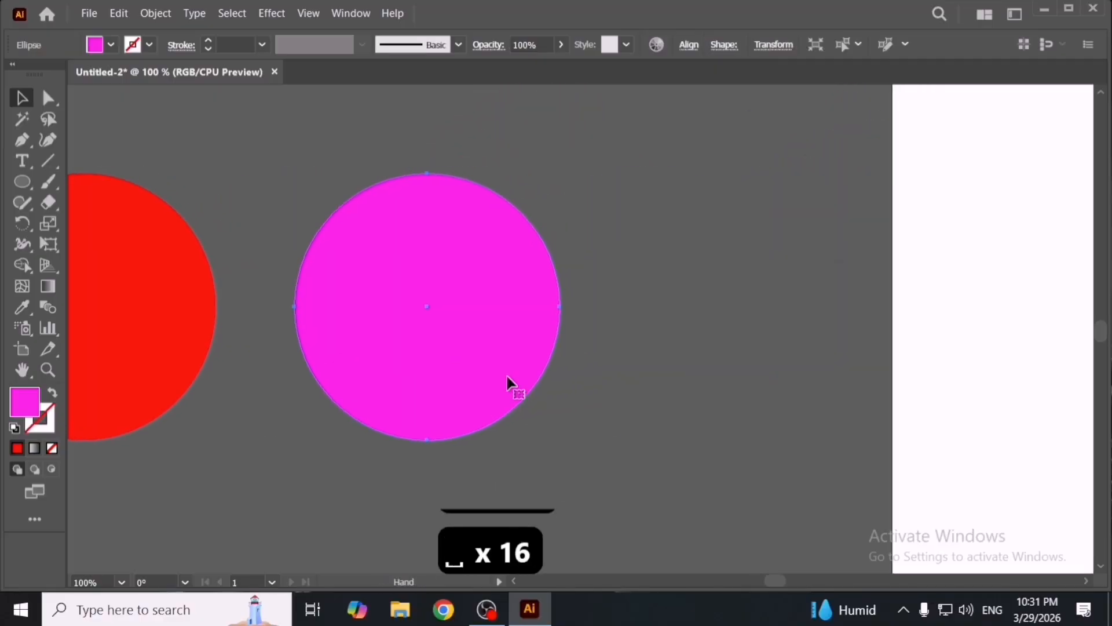
- Copy the magenta circle again, paste a duplicate, and delete that duplicate
click(651, 367)
click(459, 337)
key(ctrl+c)
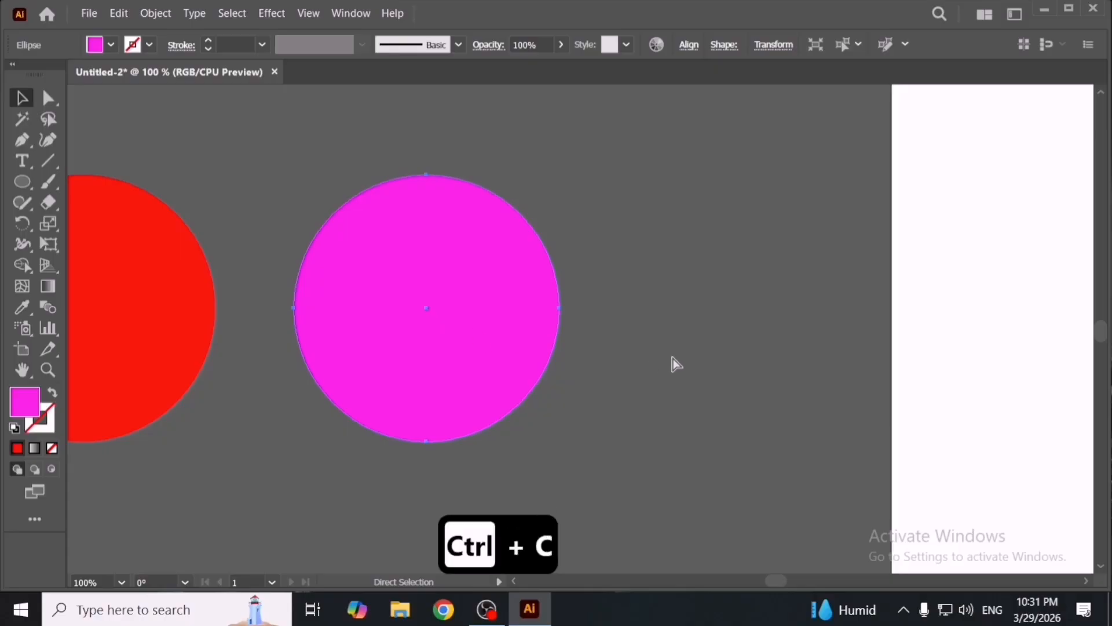
key(ctrl+v)
key(space)
drag(513, 382, 738, 382)
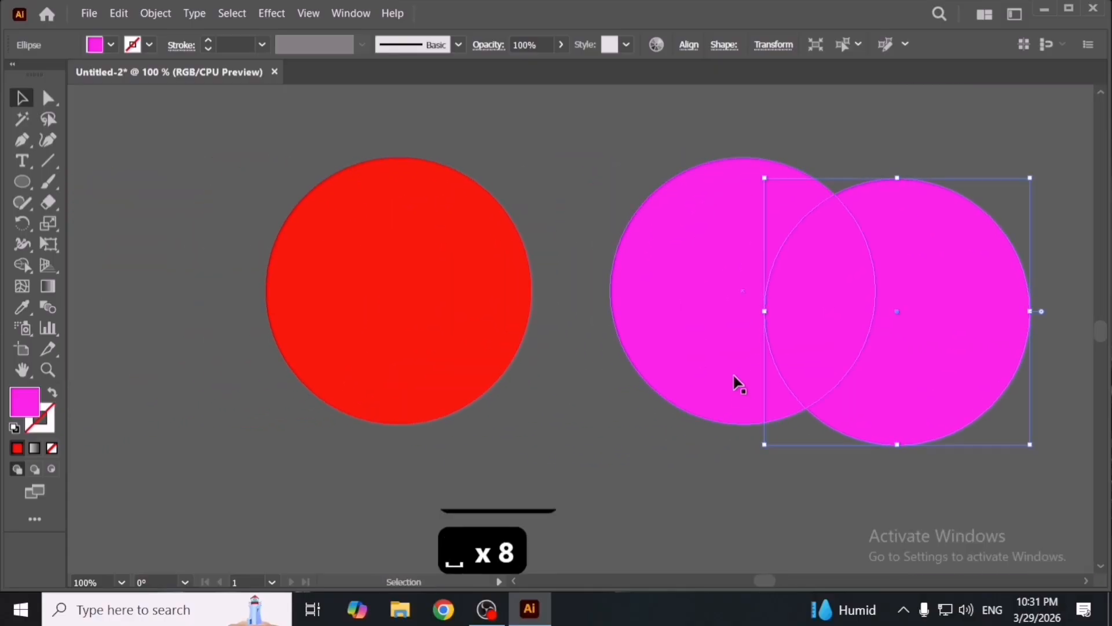
key(Delete)
- Paste the copied magenta circle in place over the original with Paste in Place
key(space)
drag(561, 323, 636, 333)
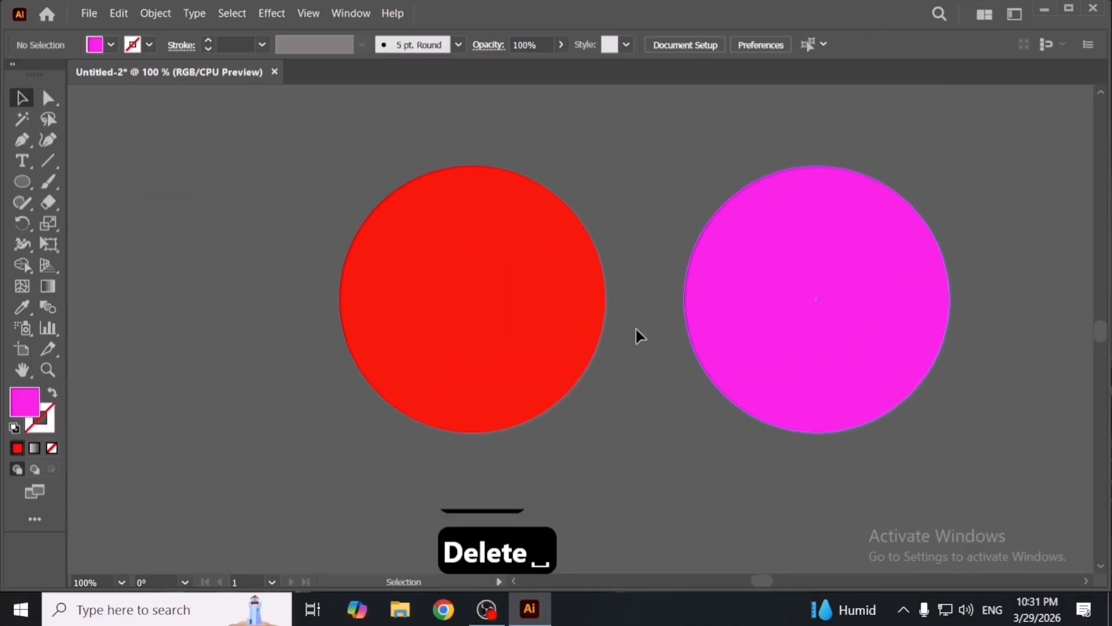
click(520, 287)
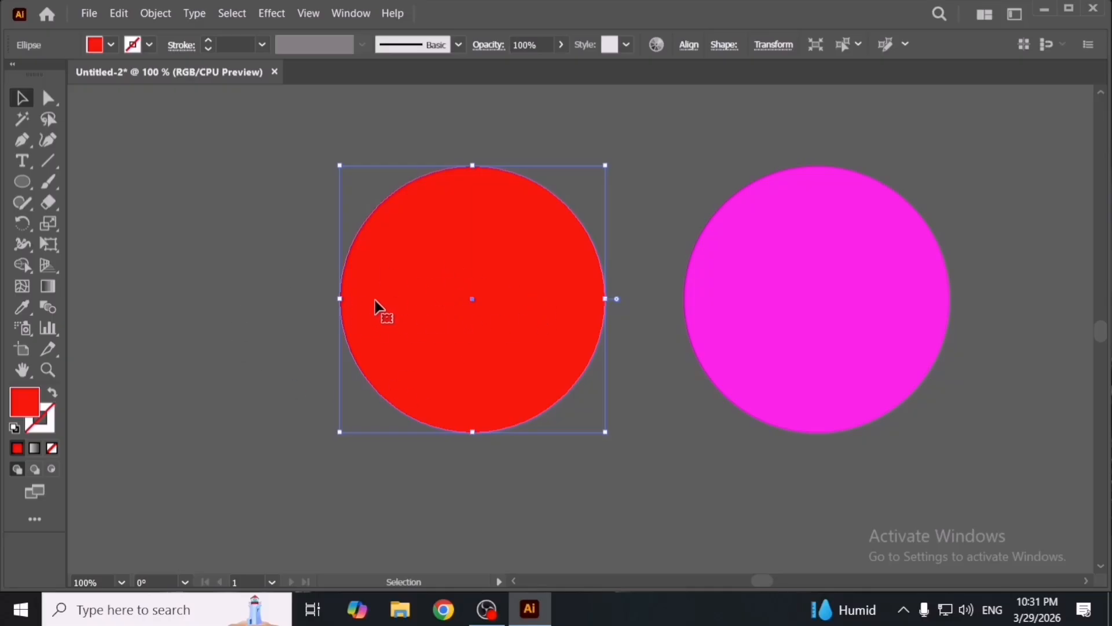
click(139, 13)
mouse_move(124, 15)
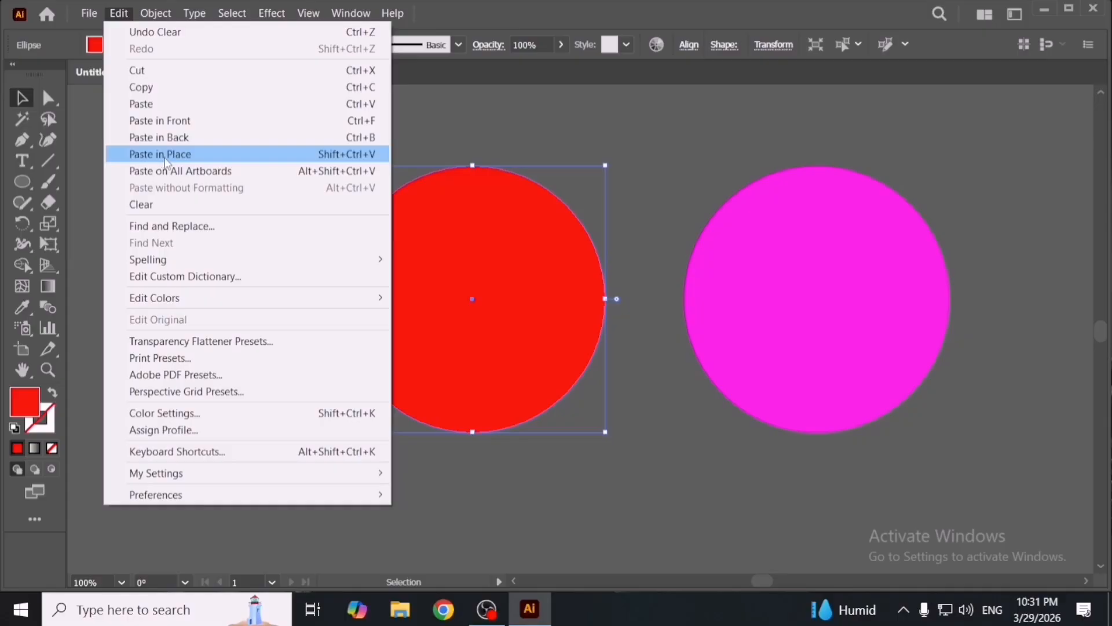
click(274, 162)
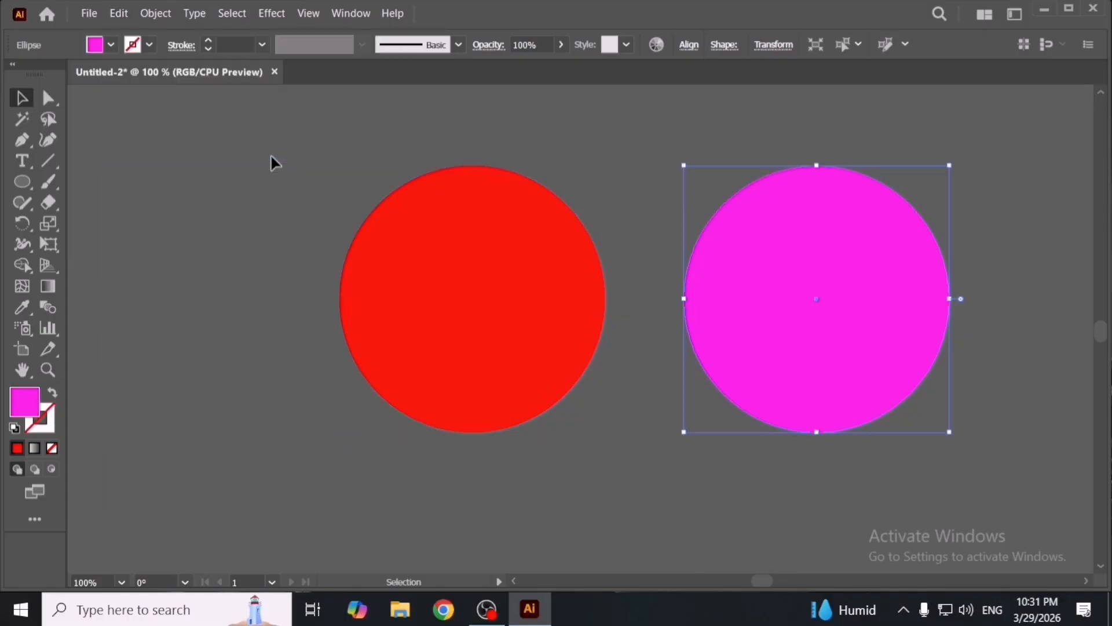
- Move the pasted magenta copy downward and undo the move
drag(695, 327, 658, 436)
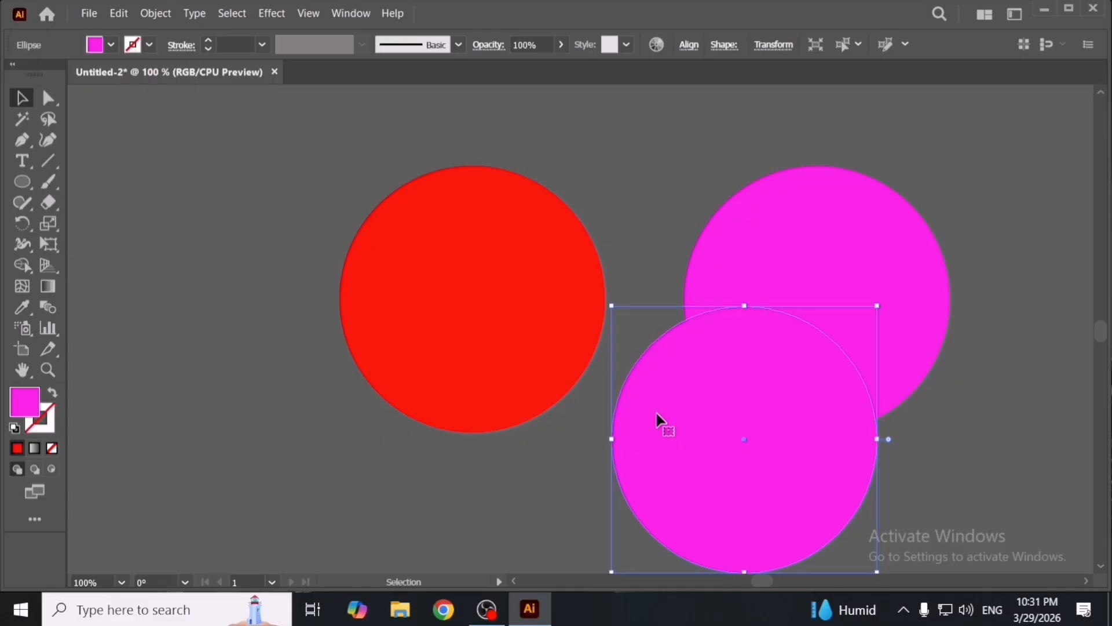
key(ctrl+z)
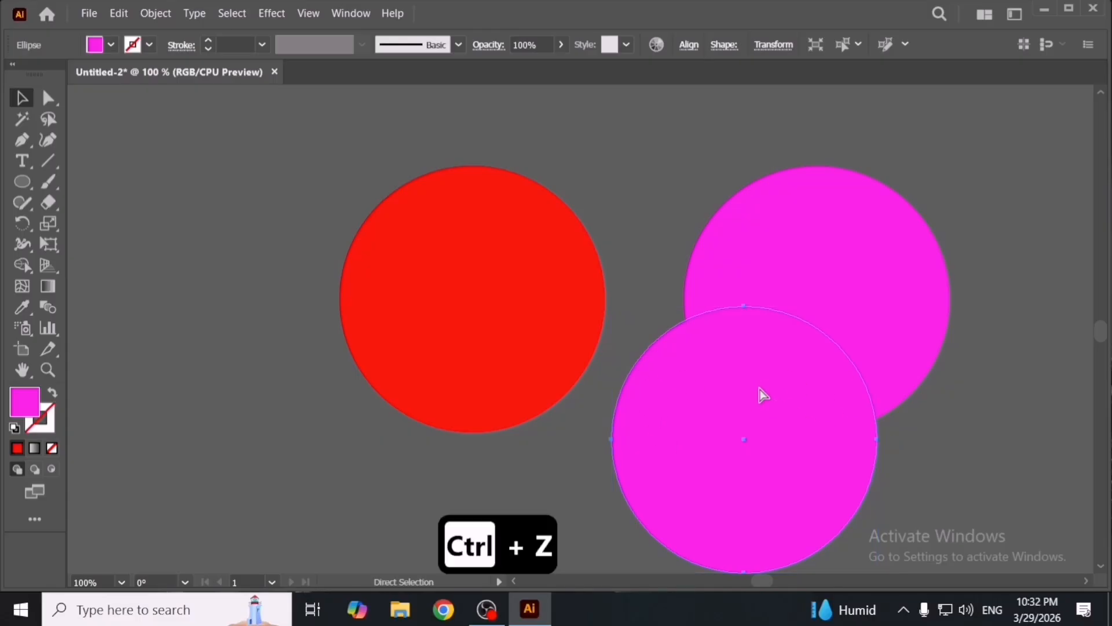
drag(387, 171, 315, 177)
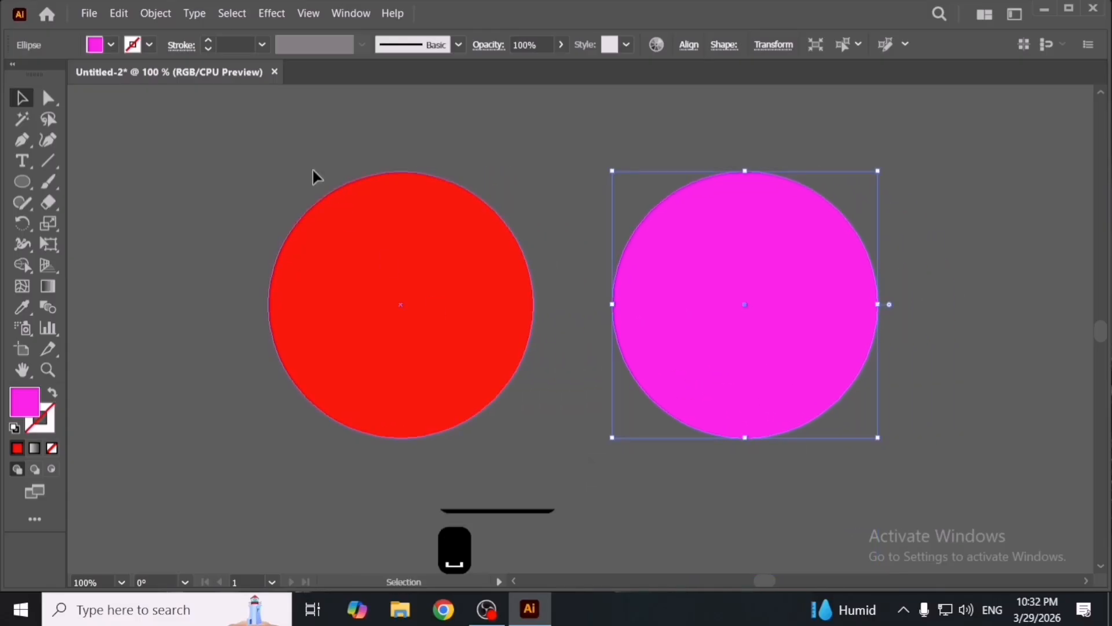
click(121, 15)
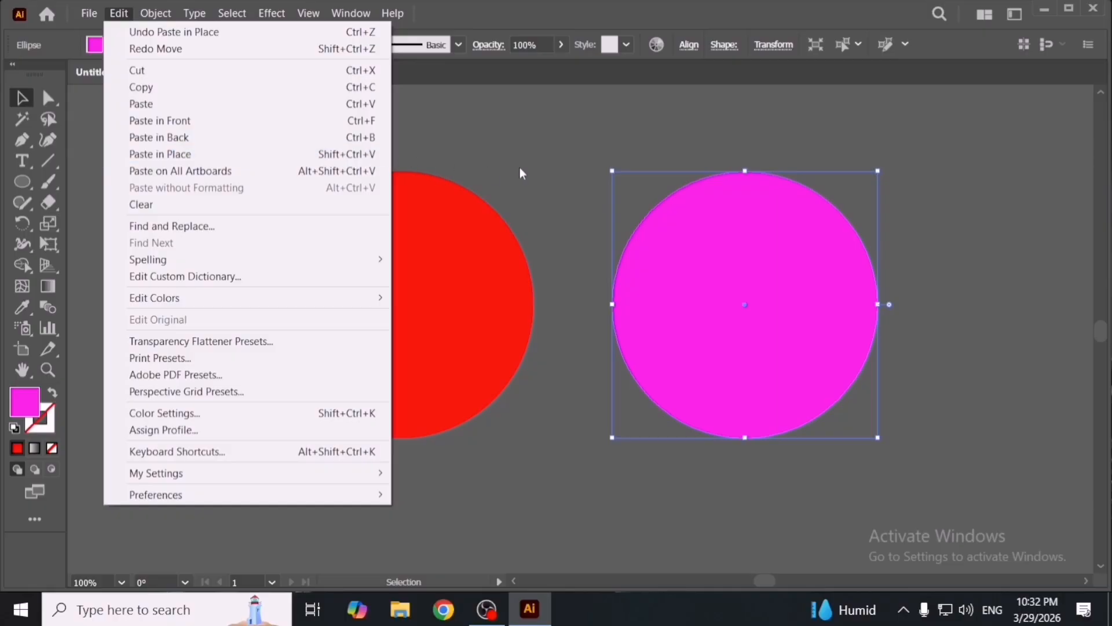
click(563, 168)
click(563, 168)
- Shift the pasted magenta copy slightly and delete it
click(678, 257)
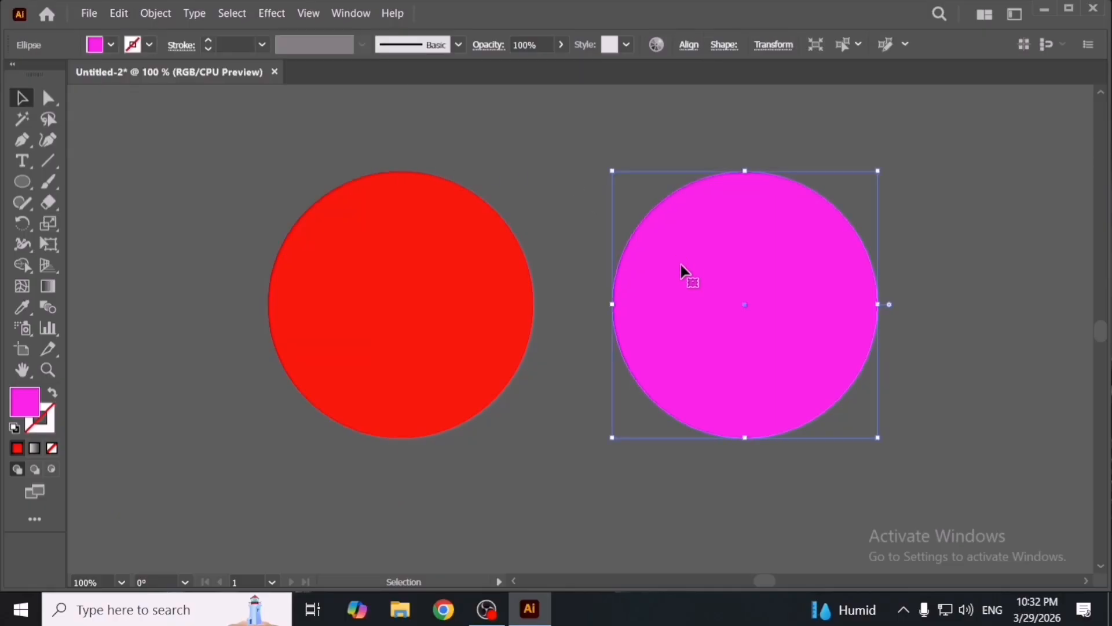
key(space)
drag(693, 274, 681, 296)
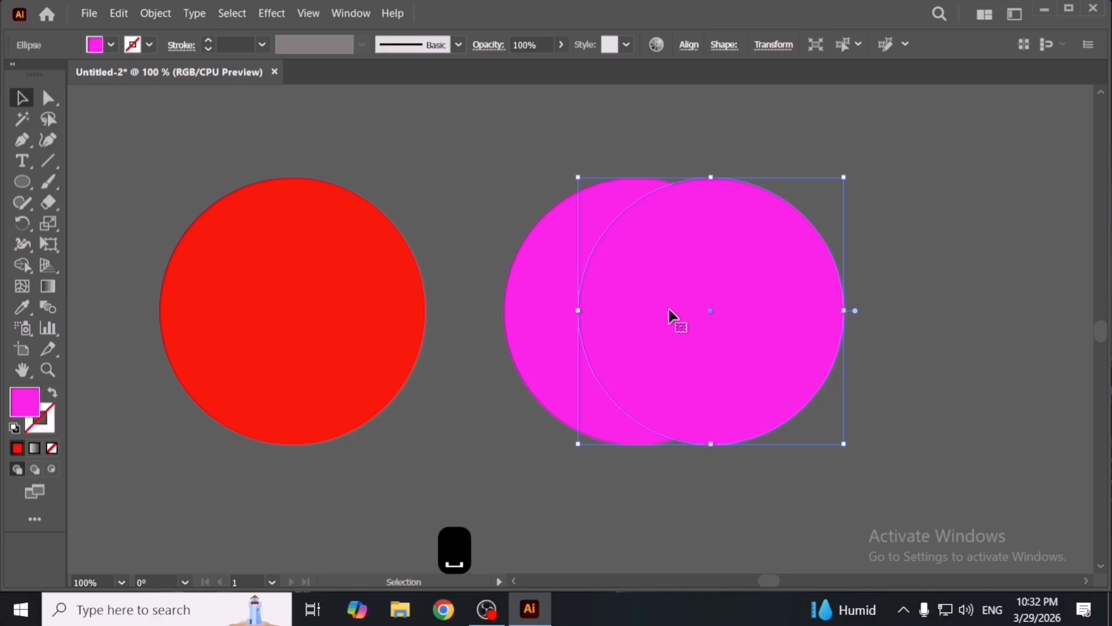
key(Delete)
- Select and copy the magenta circle
click(629, 358)
key(a)
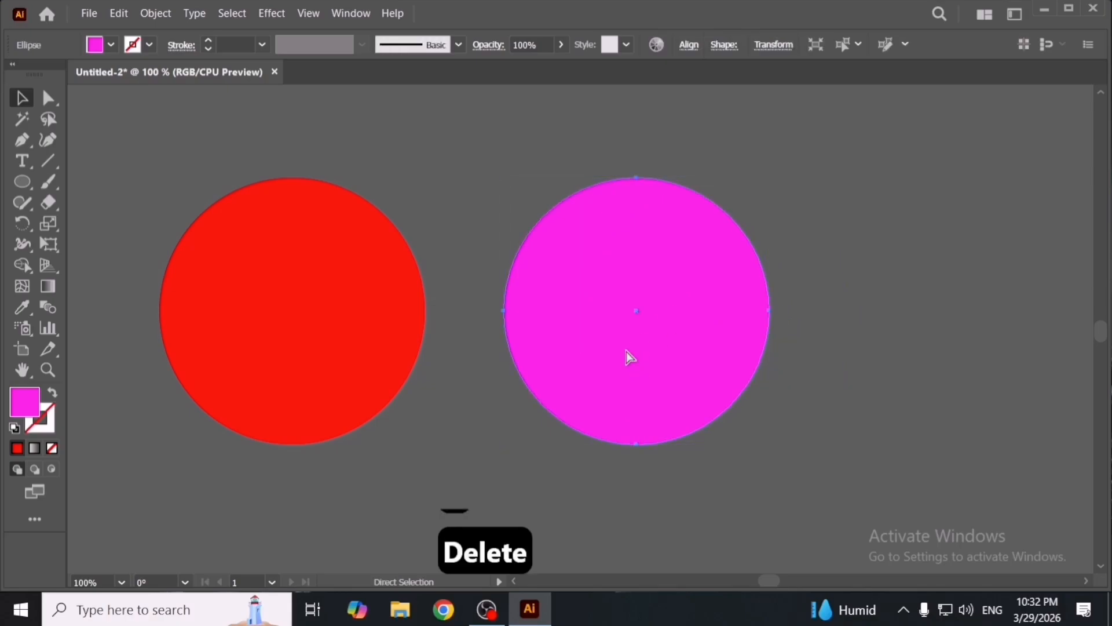
key(ctrl+c)
key(v)
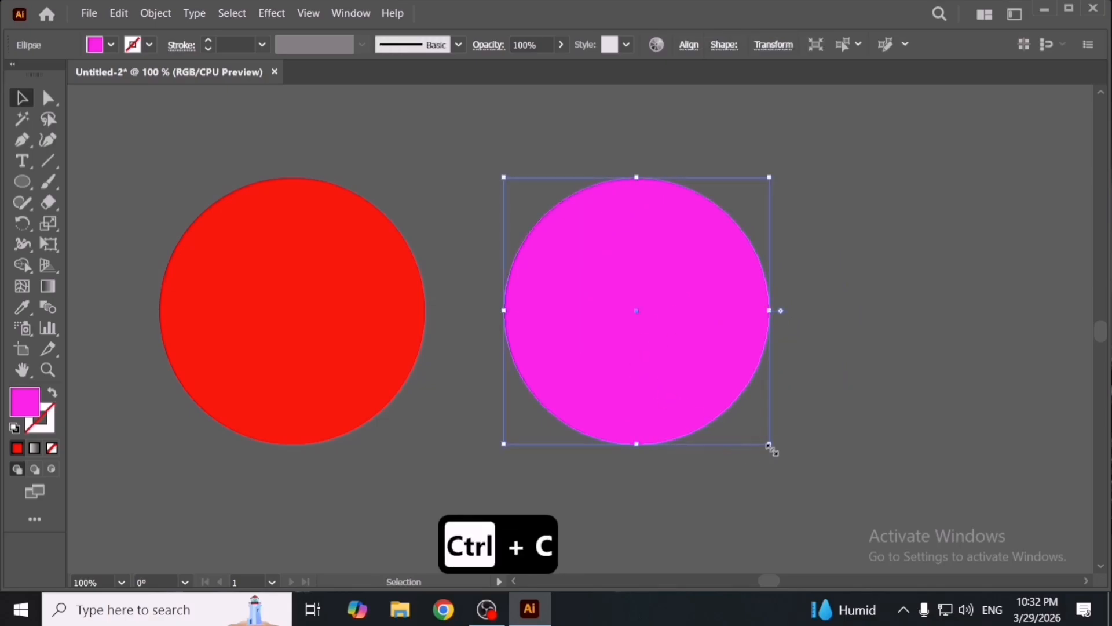
- Scale the magenta circle down from a corner and move it further right
drag(770, 445, 703, 368)
drag(655, 323, 941, 347)
click(765, 389)
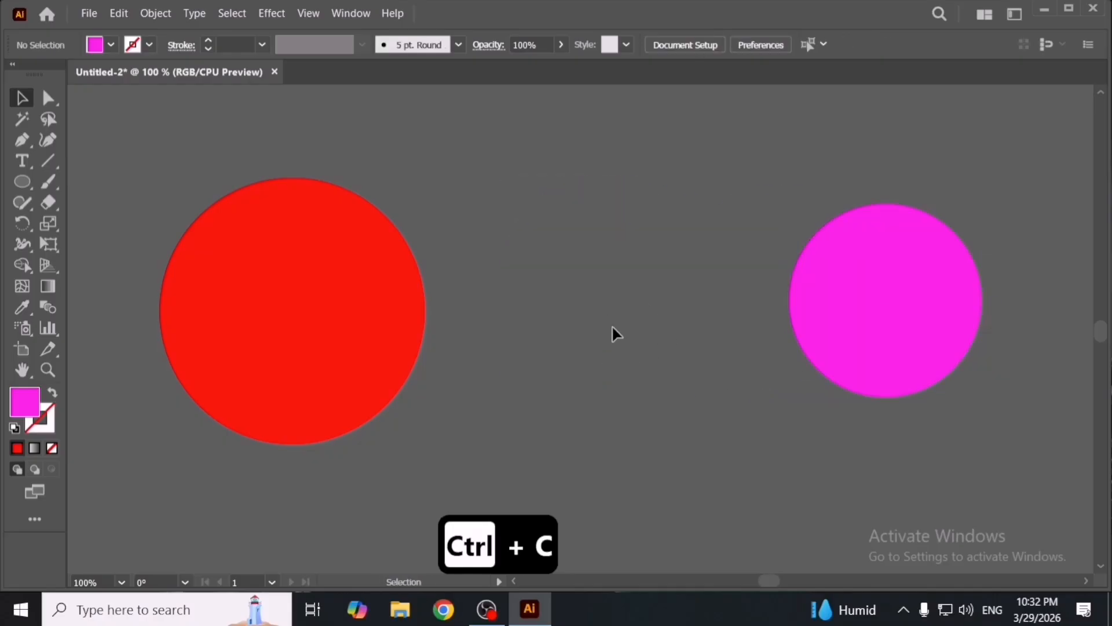
- Paste the copied magenta circle in place at its original position and size
key(a)
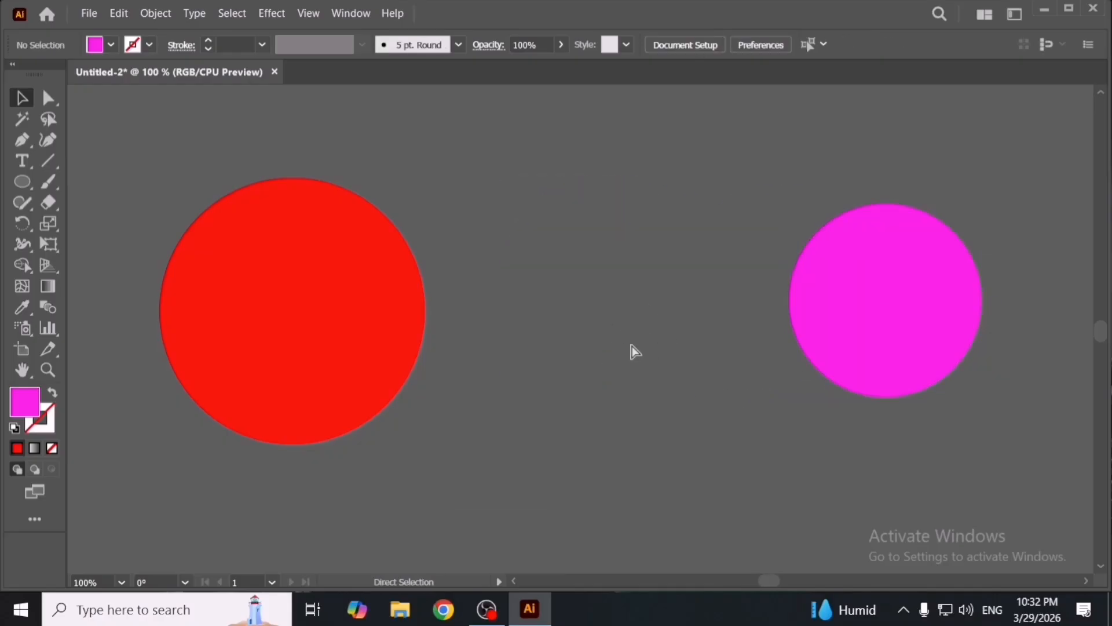
key(ctrl+shift+v)
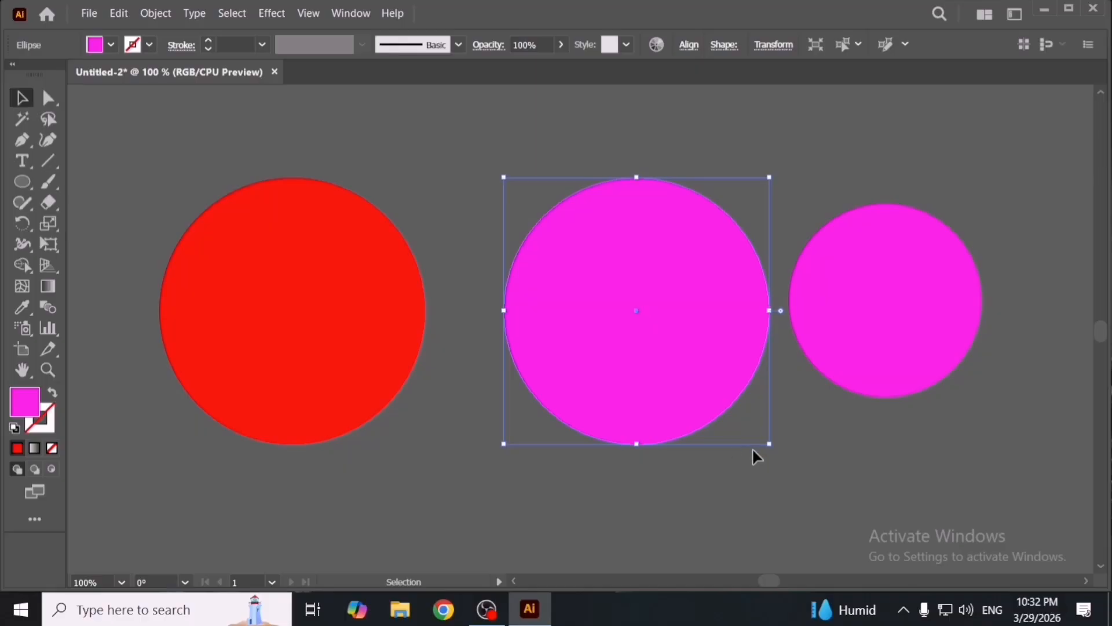
key(space)
mouse_move(724, 455)
mouse_down()
mouse_move(678, 452)
mouse_move(675, 461)
mouse_move(709, 457)
mouse_up()
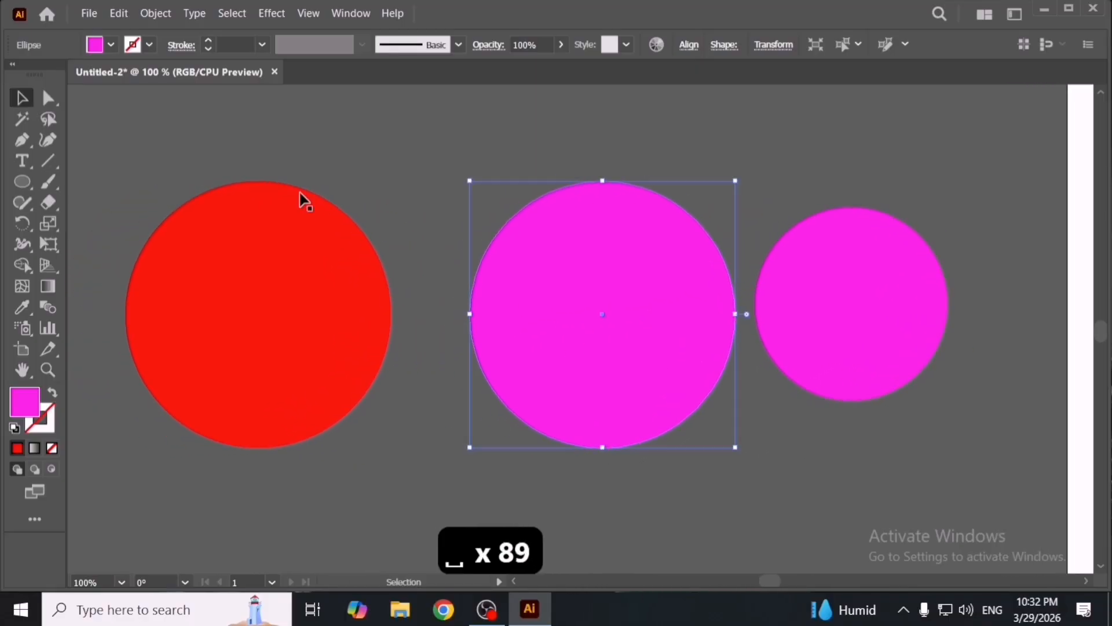
- Delete the smaller, scaled magenta circle
click(118, 13)
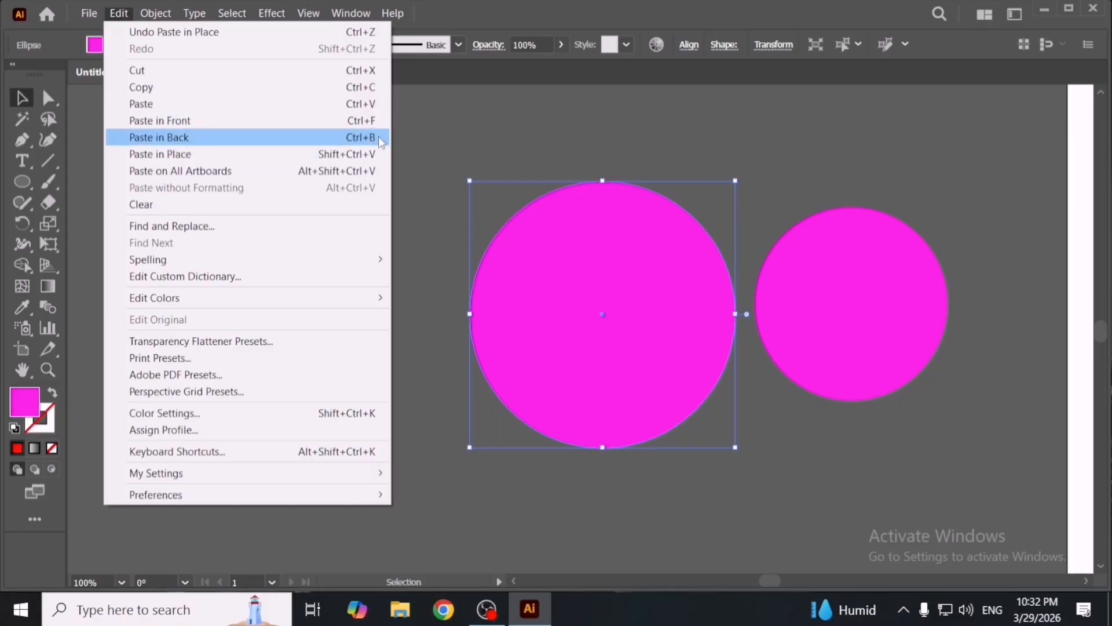
click(483, 152)
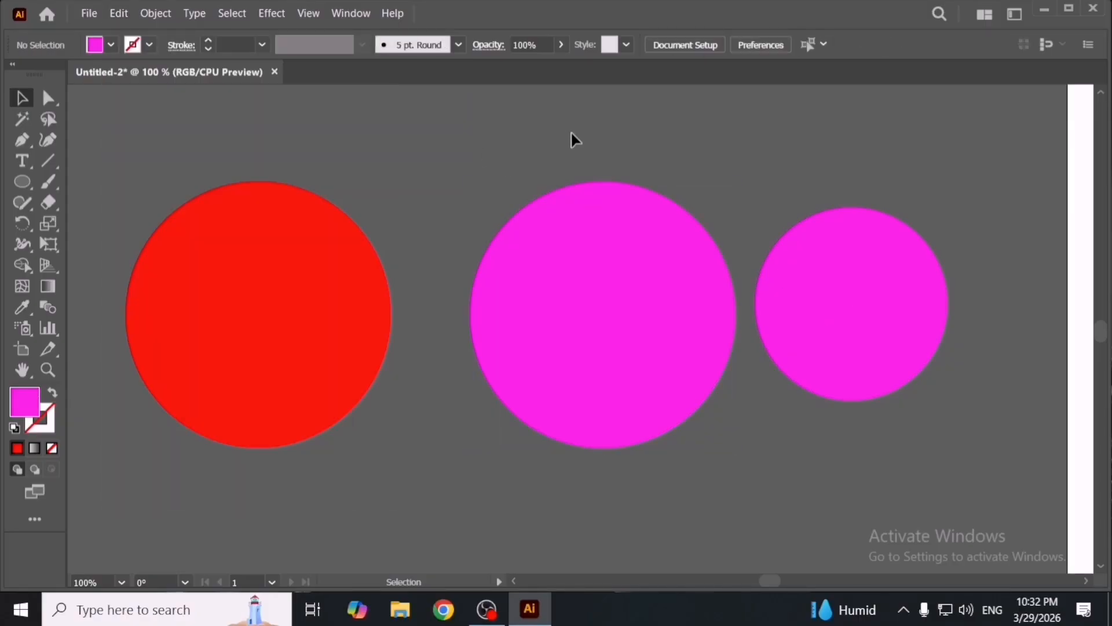
drag(574, 140, 824, 342)
click(853, 408)
click(839, 367)
key(Delete)
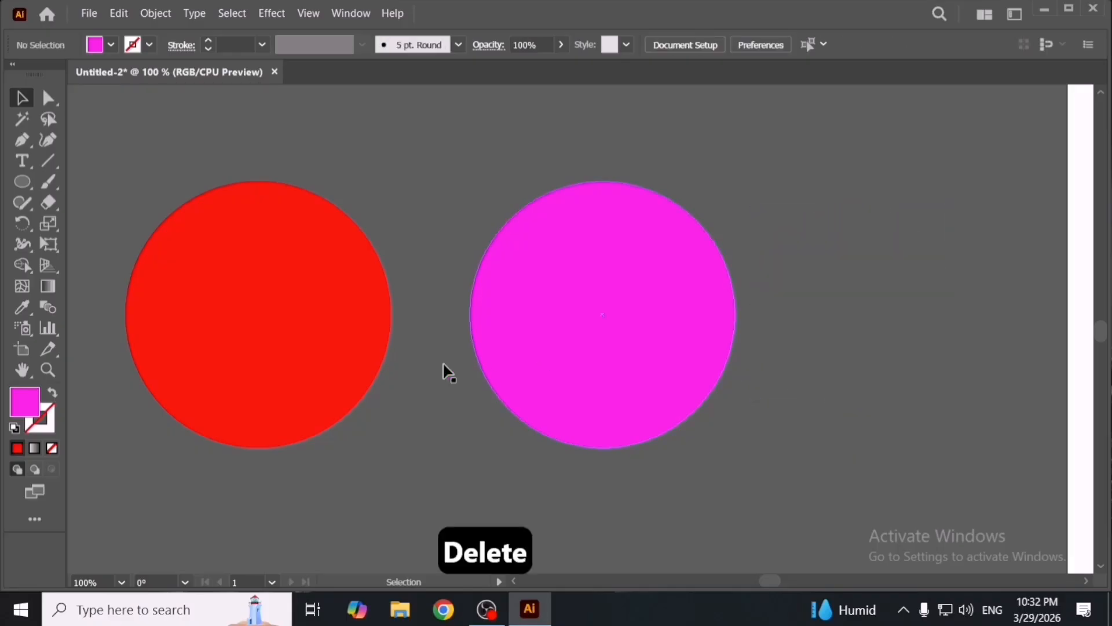
- Select and copy the red circle
key(space)
drag(449, 373, 715, 382)
click(584, 354)
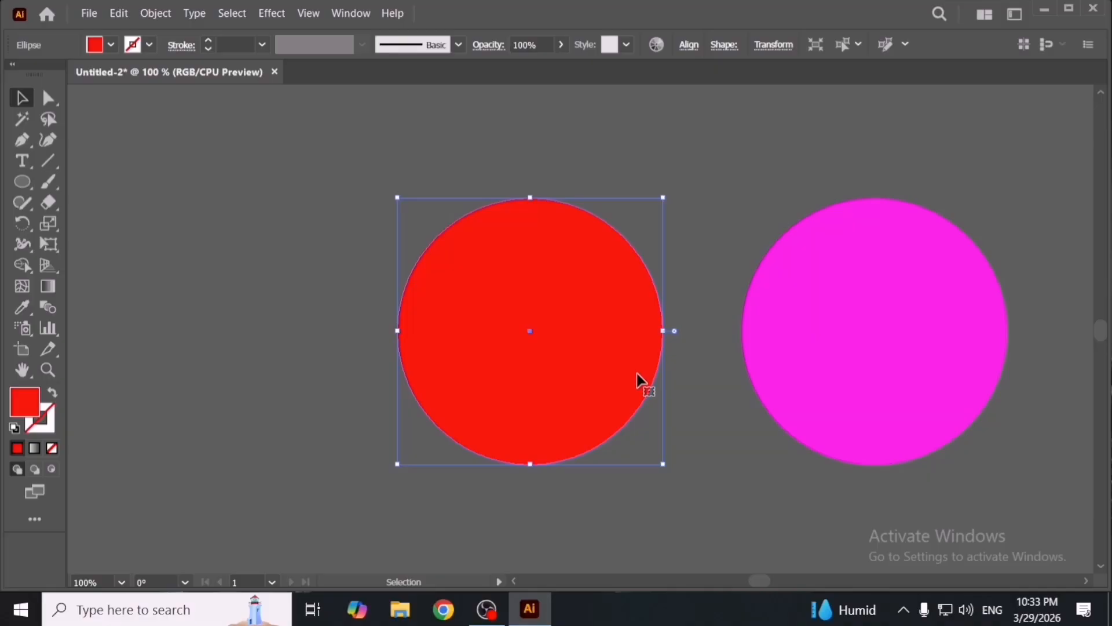
key(a)
key(ctrl+c)
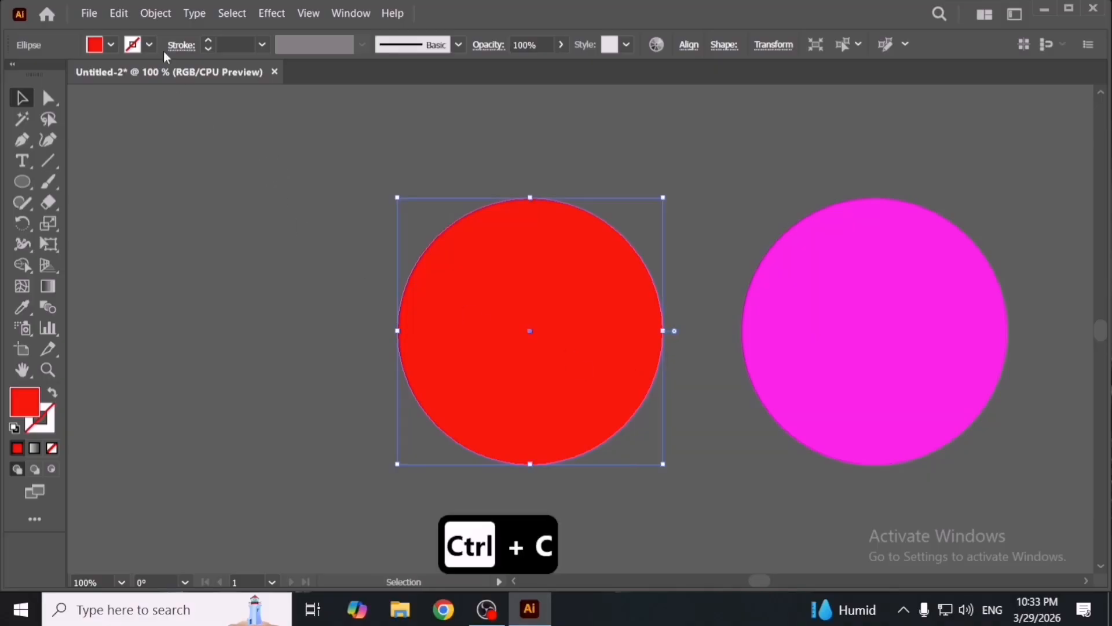
click(119, 13)
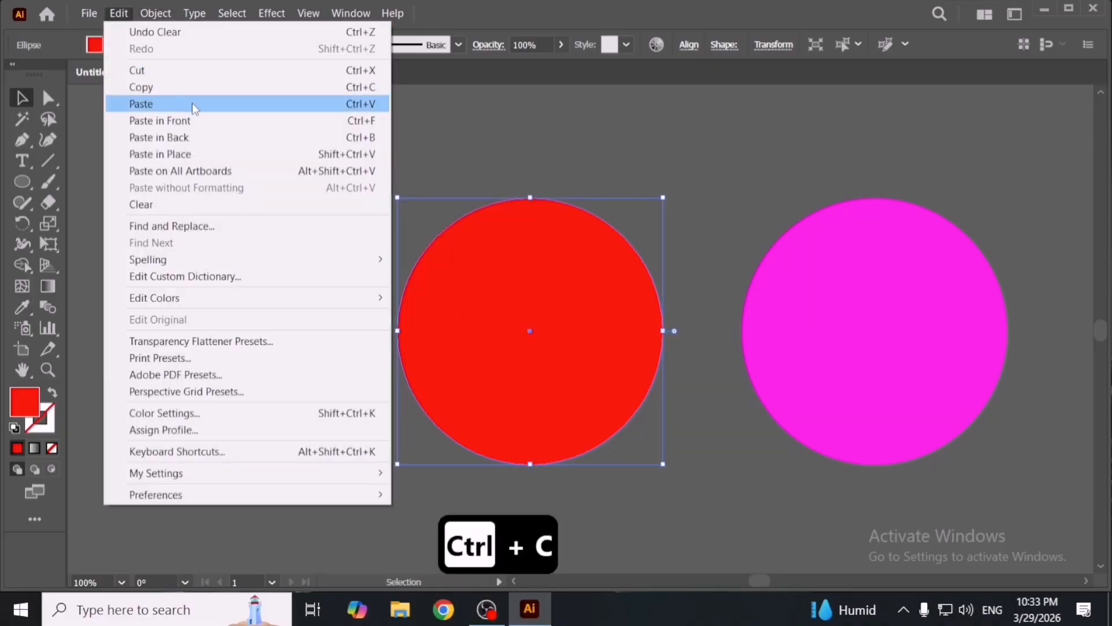
key(Escape)
click(511, 166)
key(space)
drag(546, 236, 951, 241)
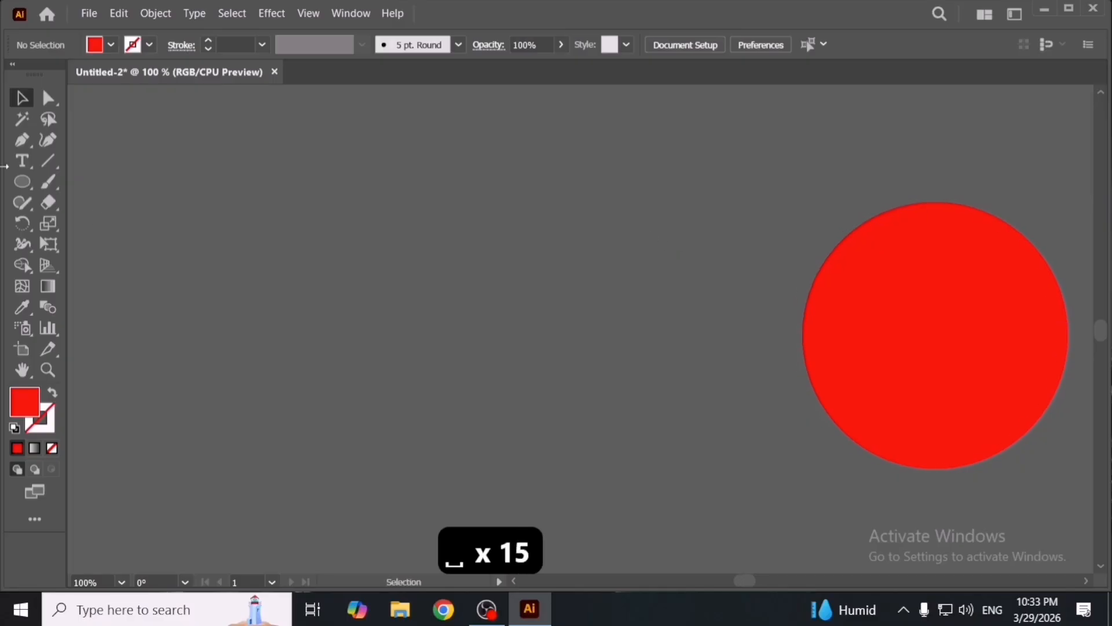
- Draw a diagonal line with the Line tool running from upper left to lower right of the canvas
click(48, 161)
drag(400, 207, 648, 455)
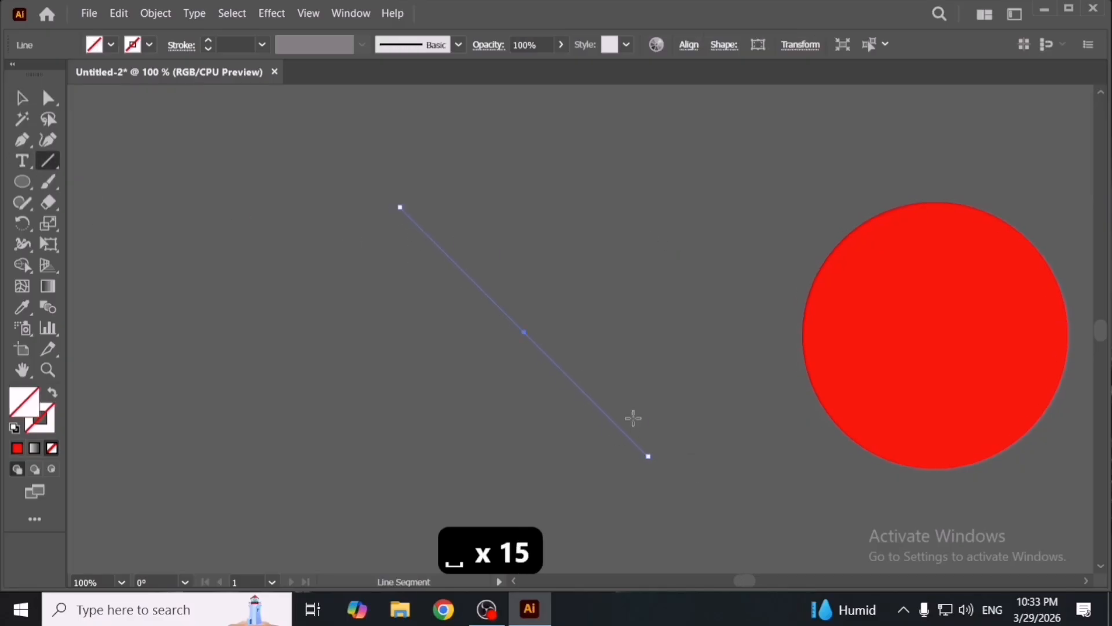
- Set the line's stroke colour to red FF000D in the Color Picker and deselect
double_click(51, 415)
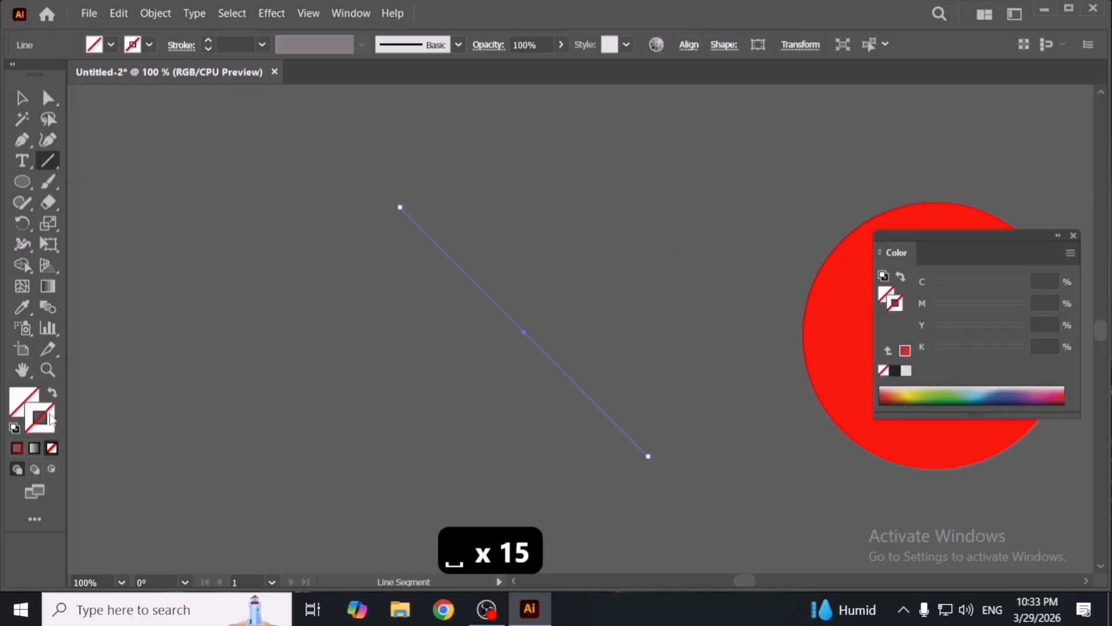
drag(681, 348, 785, 222)
click(955, 231)
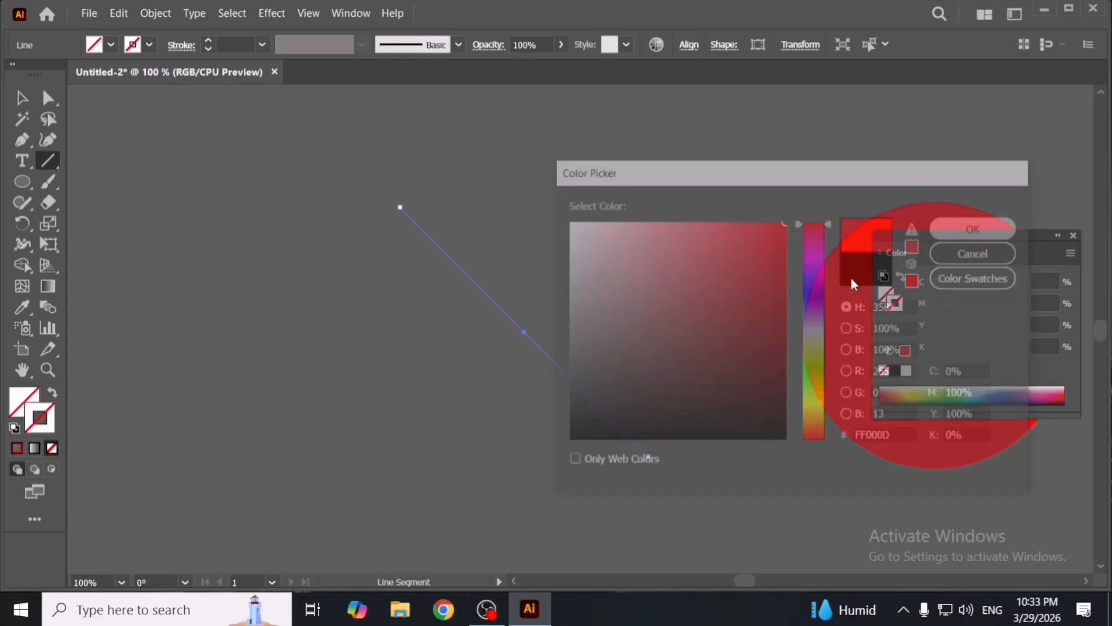
key(v)
click(580, 365)
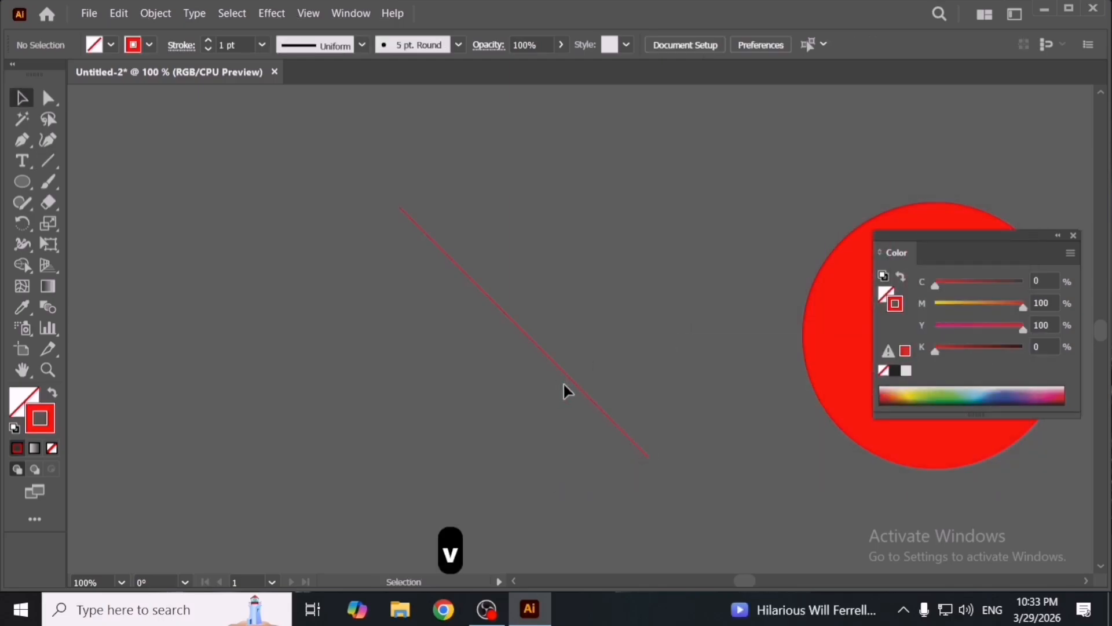
- Duplicate the line slightly below and repeat the transform three times to make five parallel lines
mouse_move(567, 378)
mouse_down()
mouse_move(578, 381)
mouse_move(568, 398)
mouse_up()
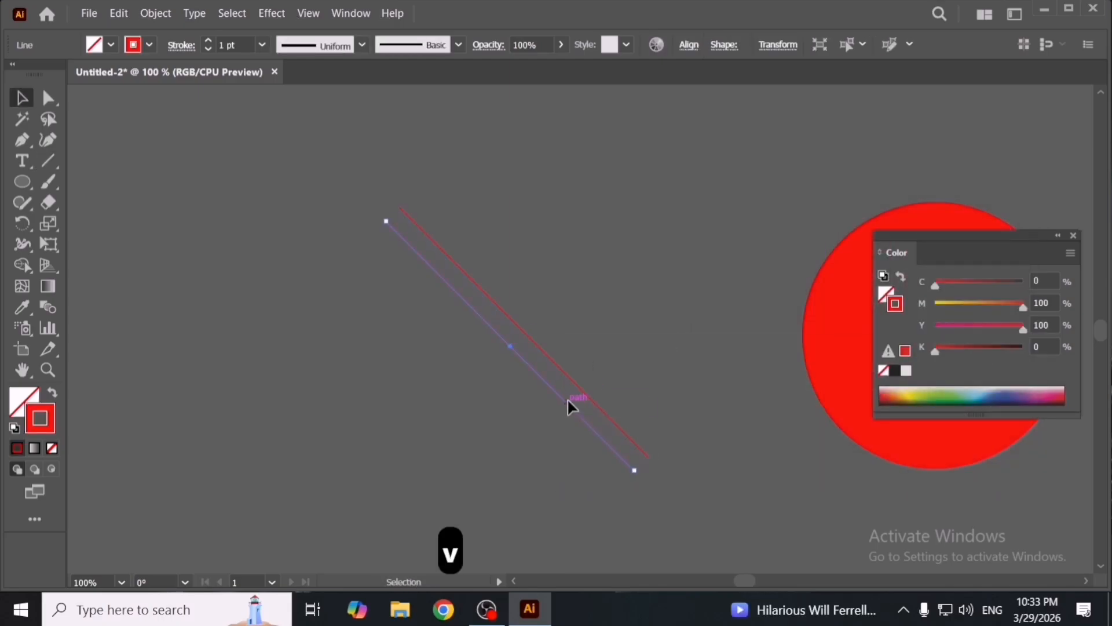
key(ctrl+d)
key(ctrl+d)
key(ctrl+d)
- Paste a copy of the five lines in front and rotate it with Free Transform into a crossing set
drag(608, 319, 461, 435)
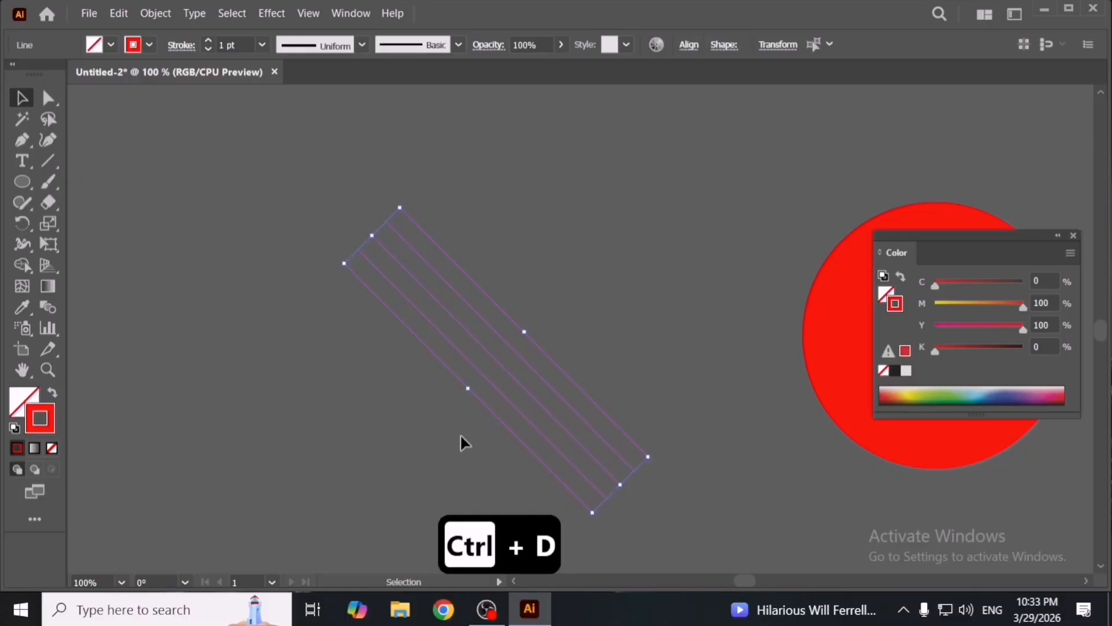
key(ctrl+c)
key(ctrl+f)
key(e)
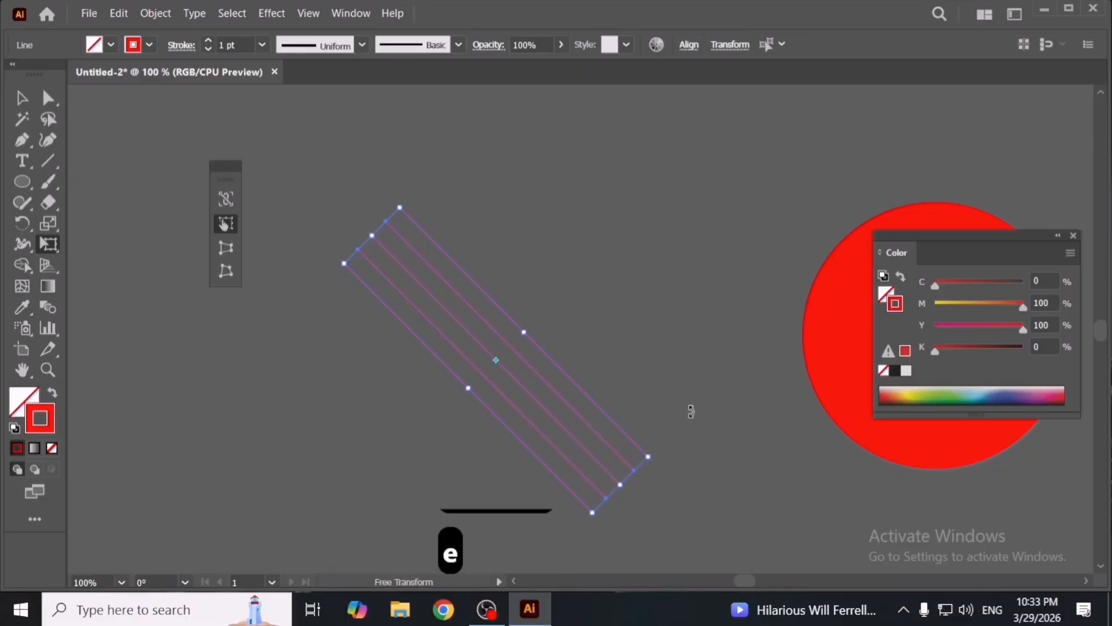
drag(691, 411, 489, 530)
- Select all lines, set a blue fill, and merge central lattice cells into a blue shape with Shape Builder
key(v)
click(318, 307)
drag(318, 308, 504, 391)
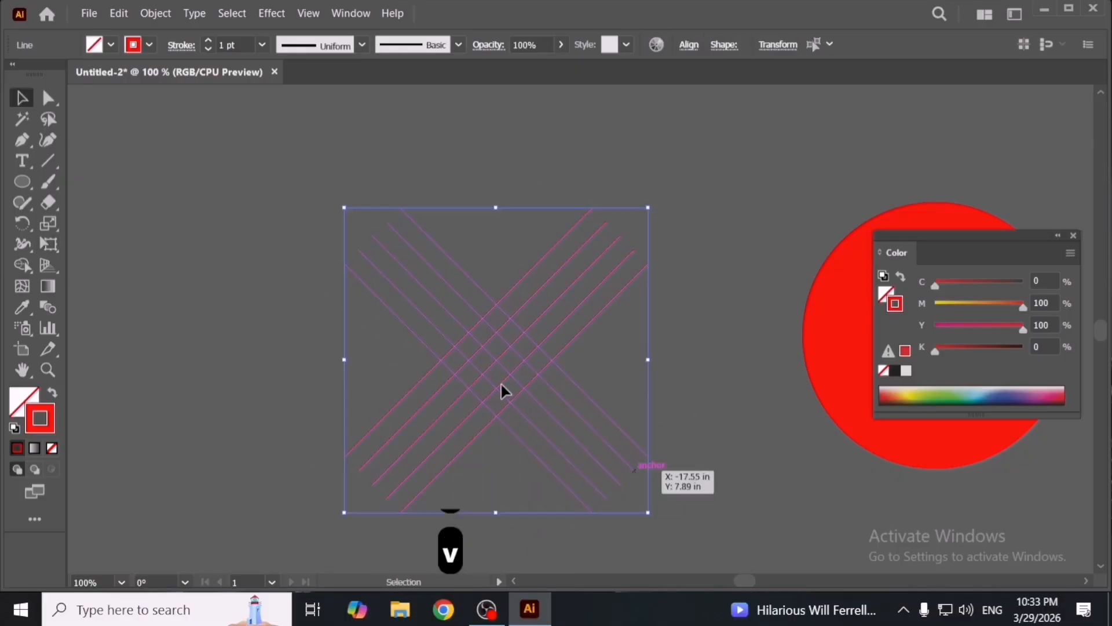
scroll(500, 387, up, 1)
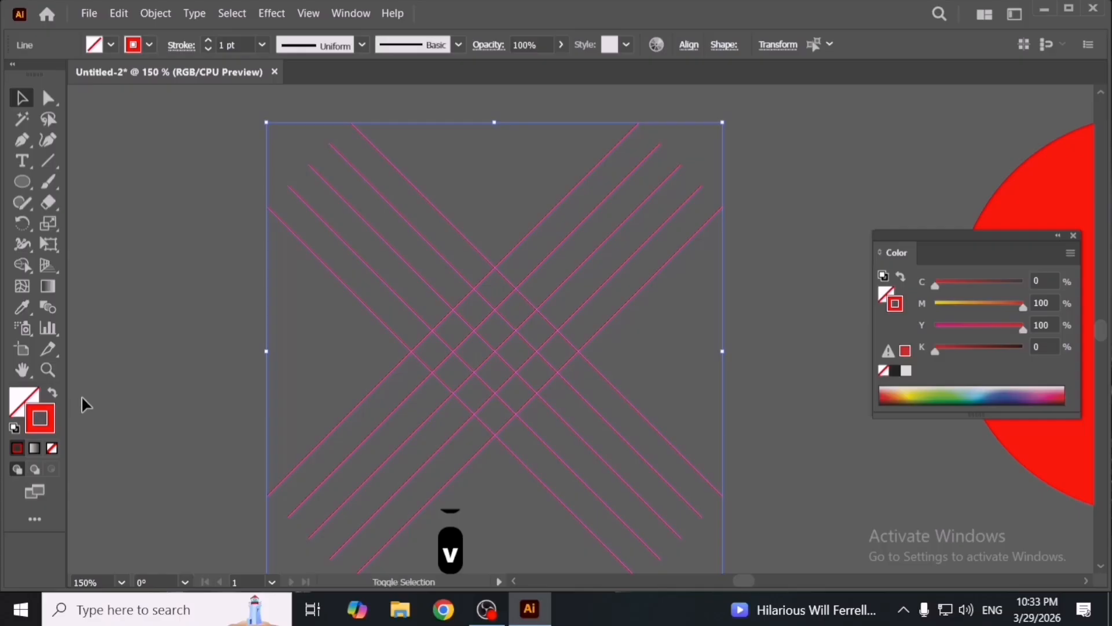
key(shift+m)
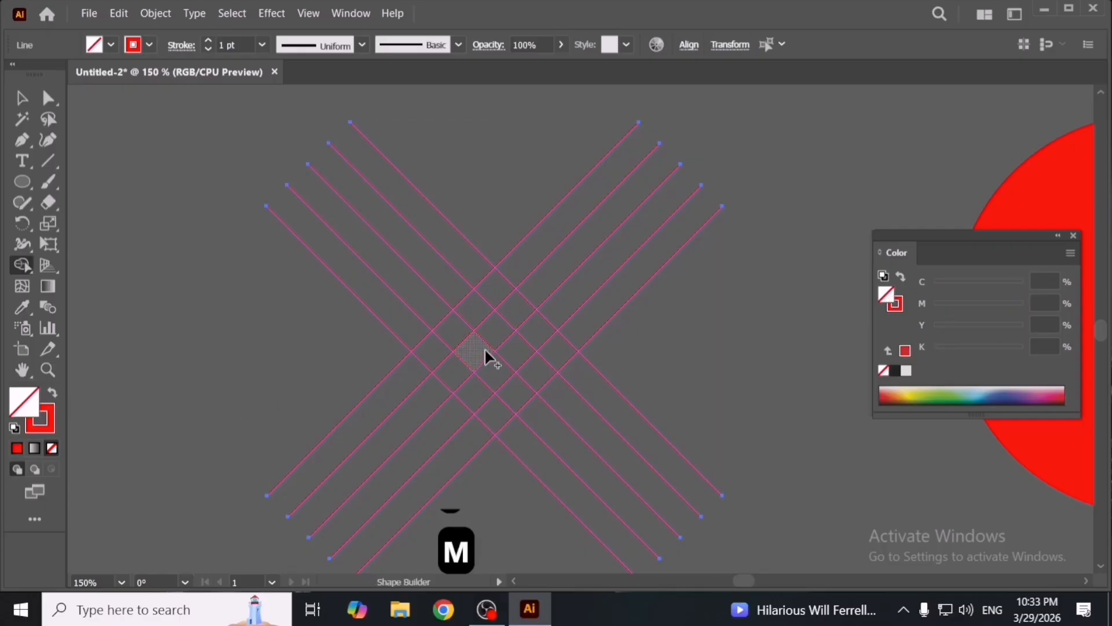
double_click(23, 402)
click(764, 258)
click(815, 299)
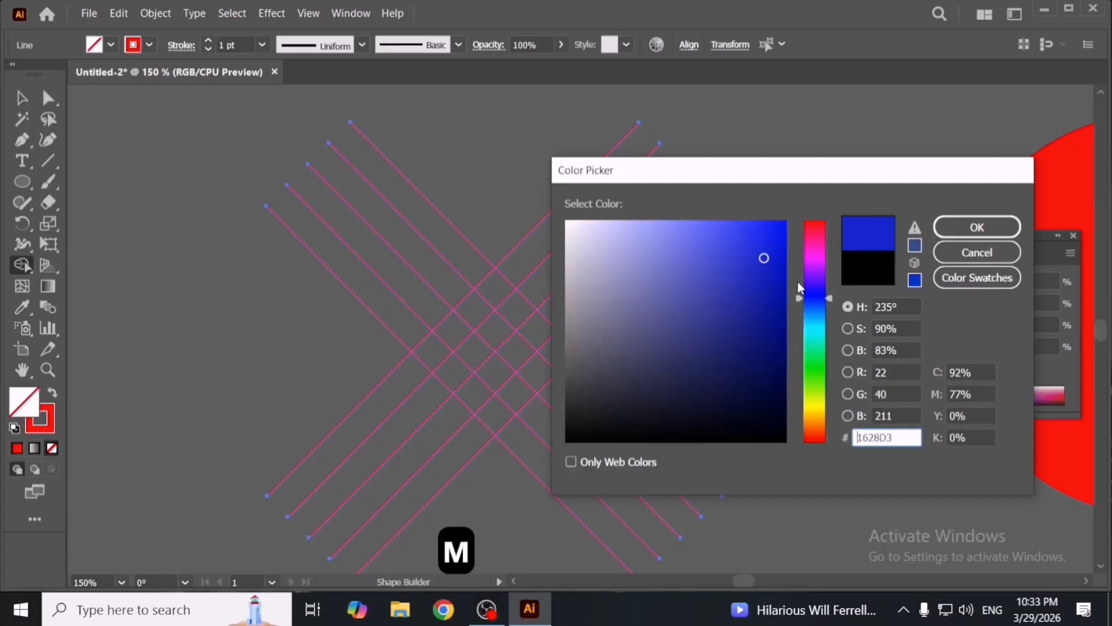
click(773, 224)
click(957, 240)
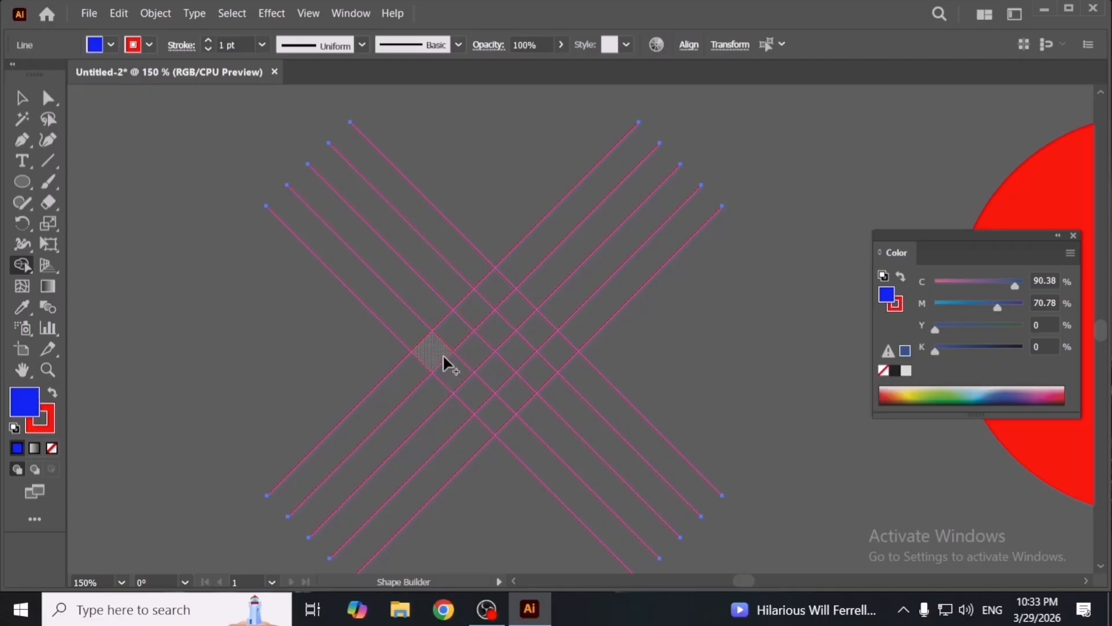
drag(547, 342, 553, 342)
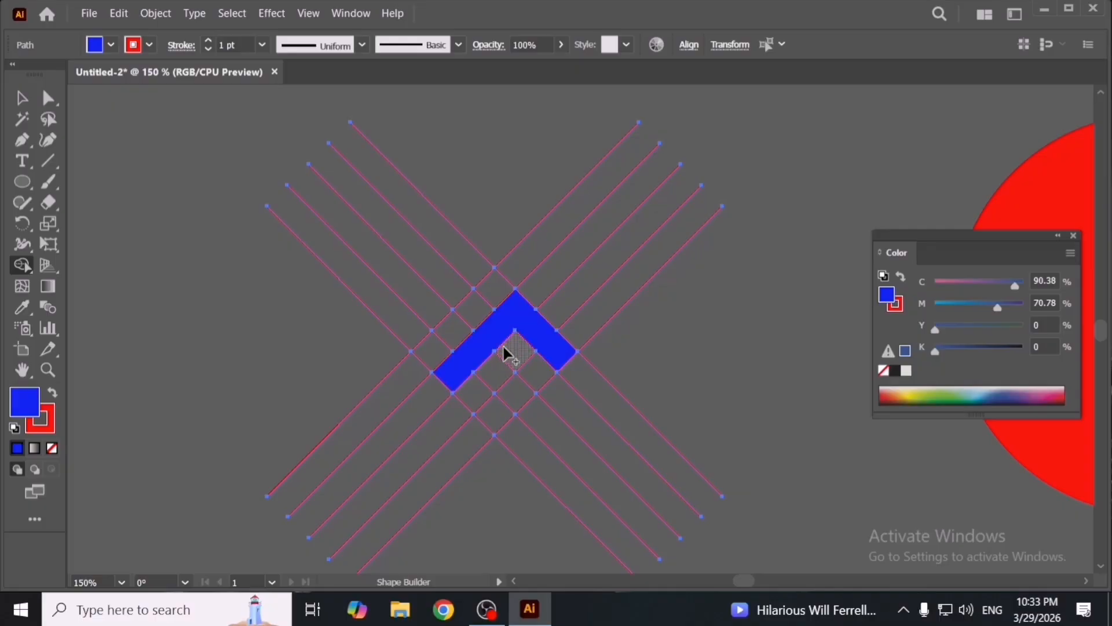
drag(502, 345, 459, 303)
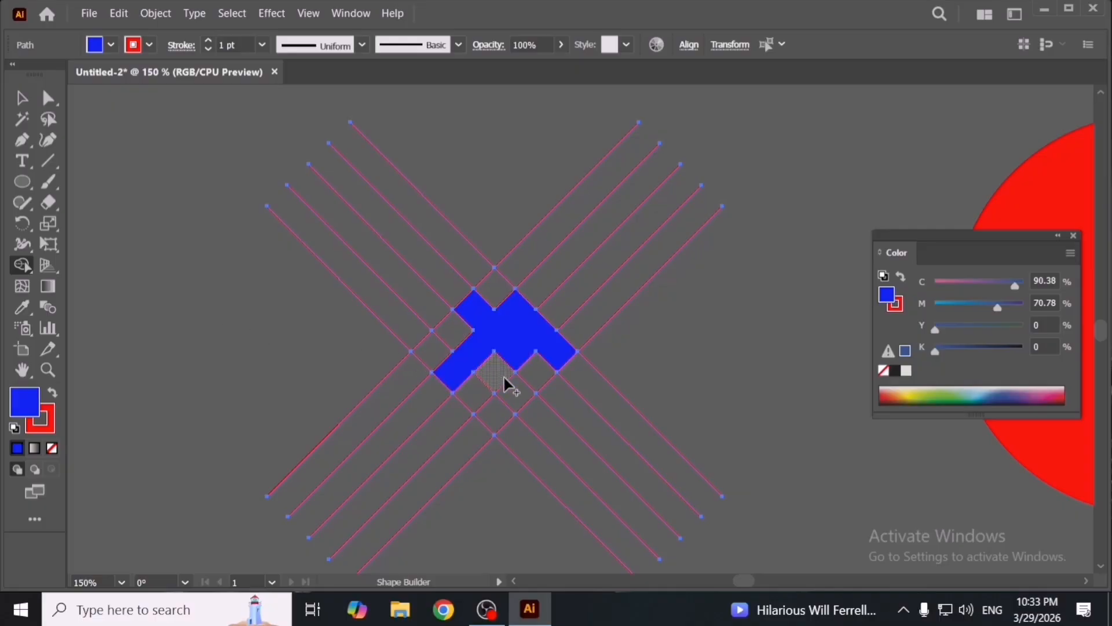
- Undo the last three Shape Builder changes and deselect
key(ctrl+z)
key(ctrl+z)
key(ctrl+z)
key(v)
click(361, 359)
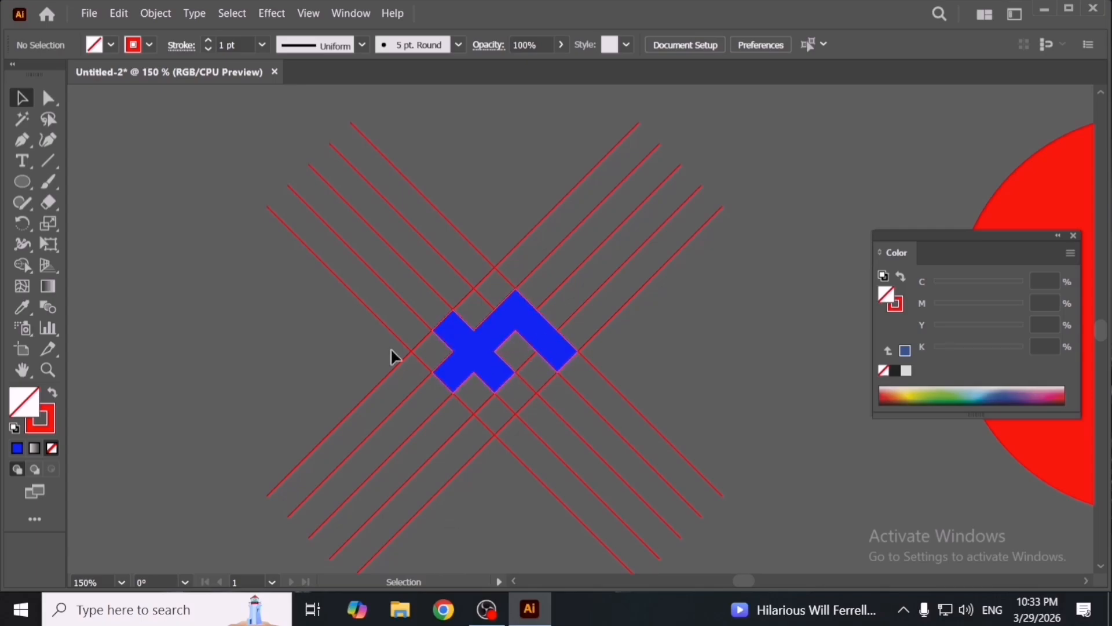
click(22, 119)
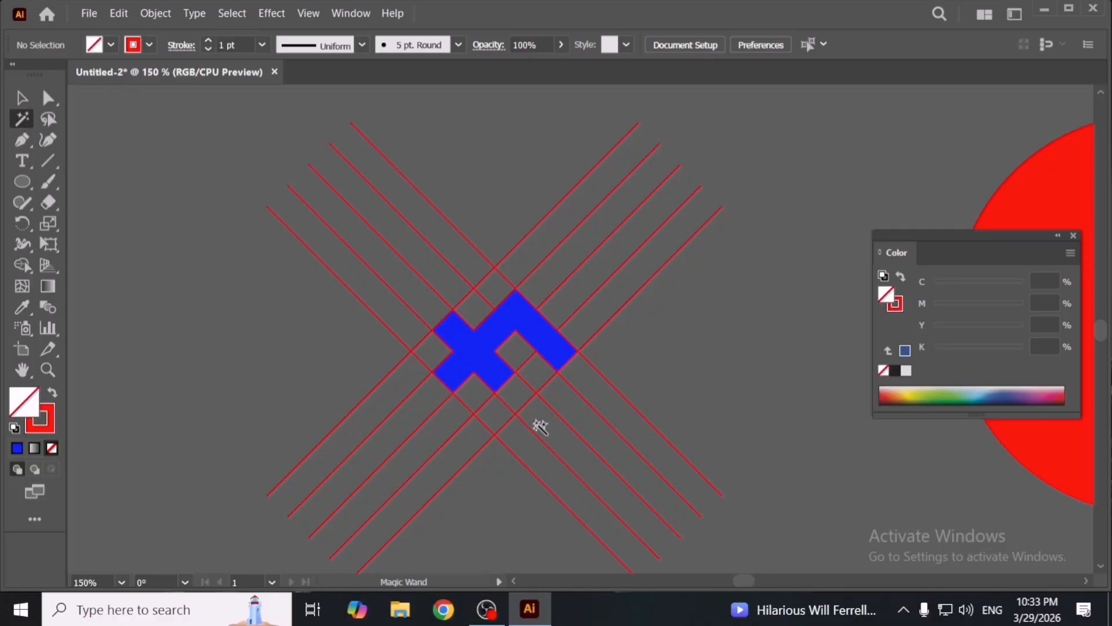
scroll(486, 408, down, 1)
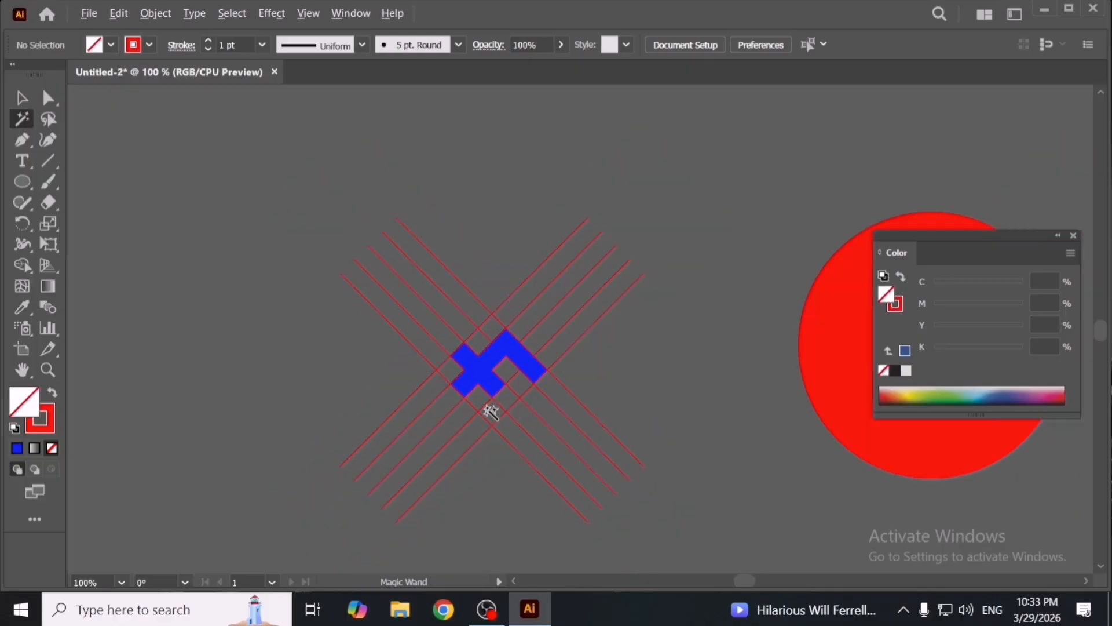
key(v)
drag(489, 385, 570, 361)
key(ctrl+z)
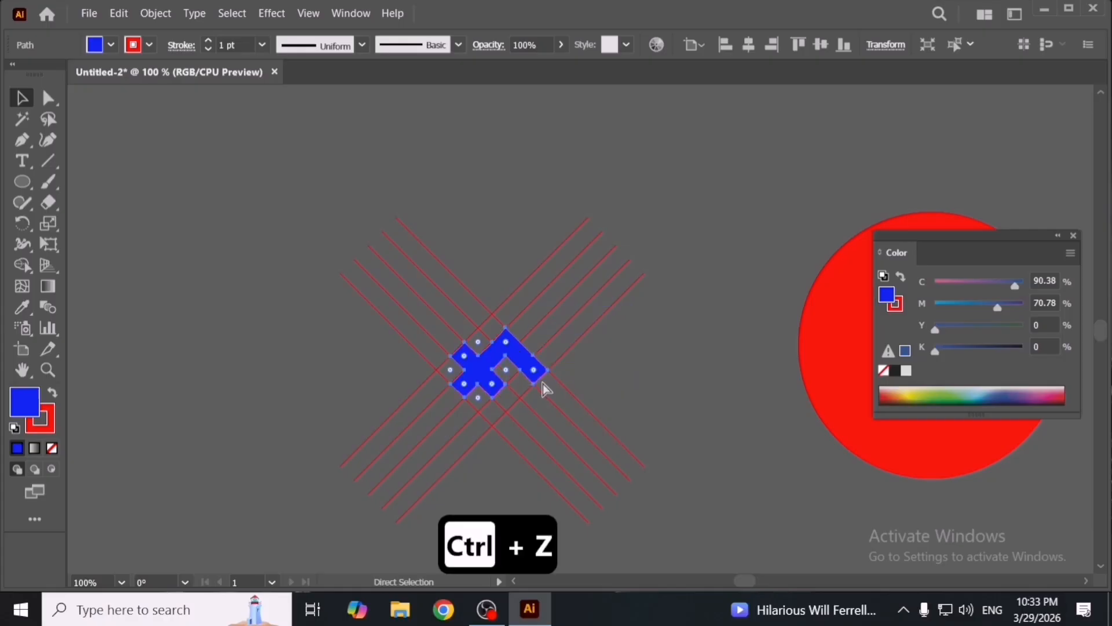
- Select all lattice objects and add the small cell below the blue shape as a blue diamond with Shape Builder
click(540, 380)
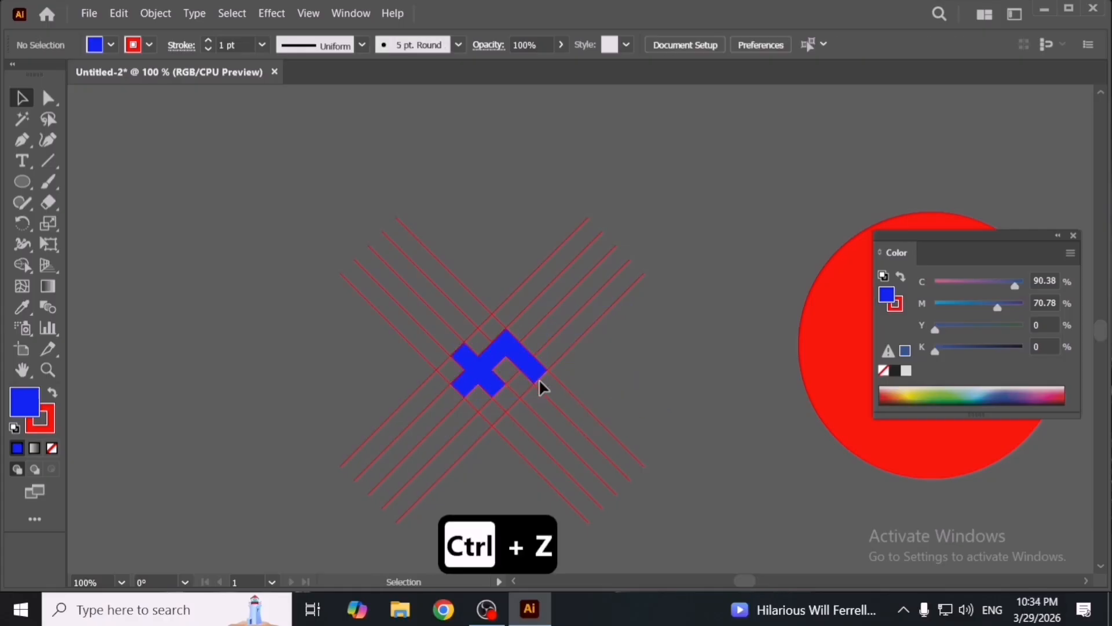
click(499, 379)
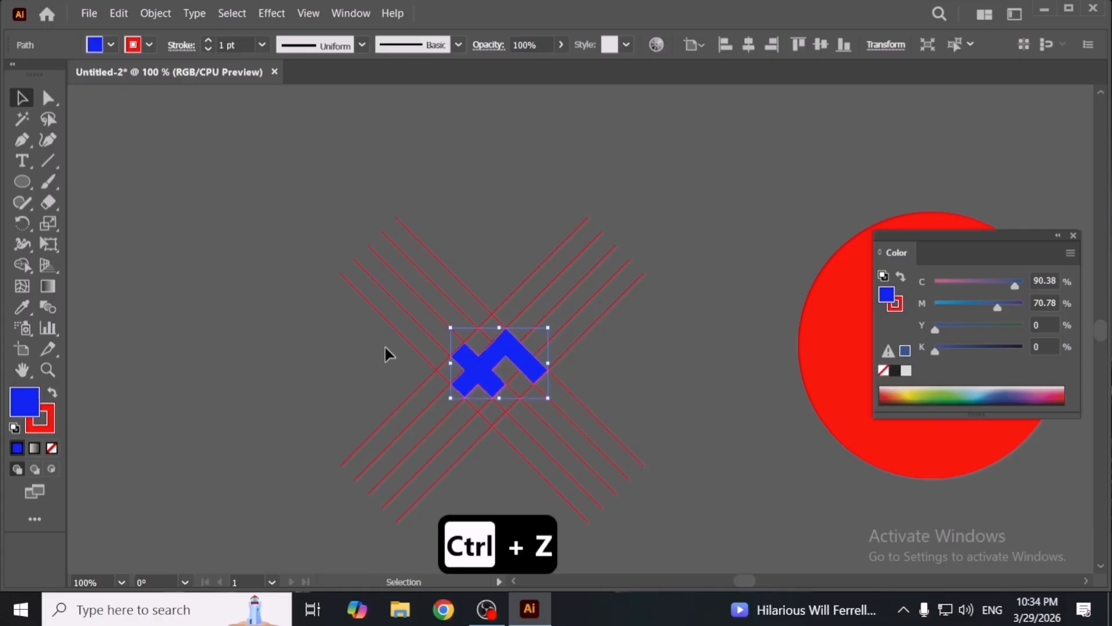
drag(377, 318, 603, 454)
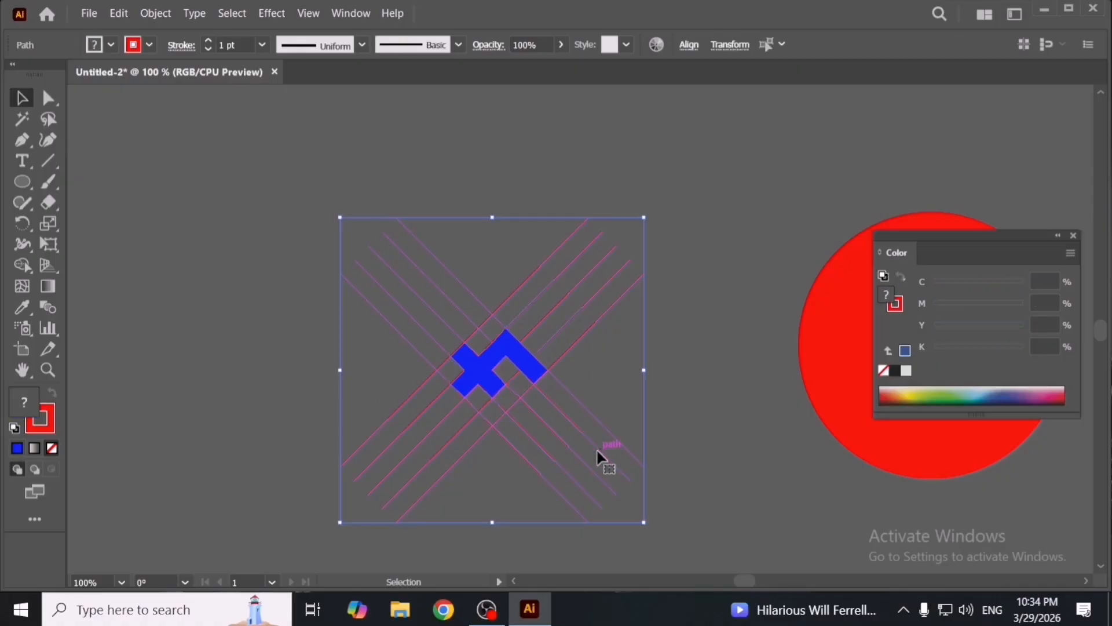
click(22, 265)
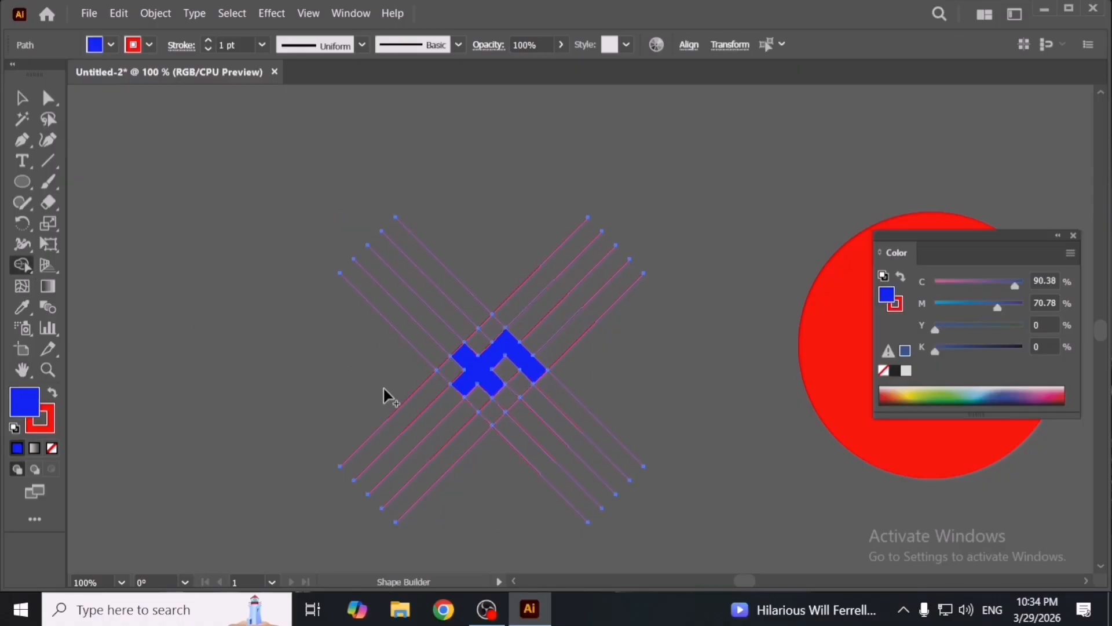
click(492, 410)
click(22, 98)
click(255, 300)
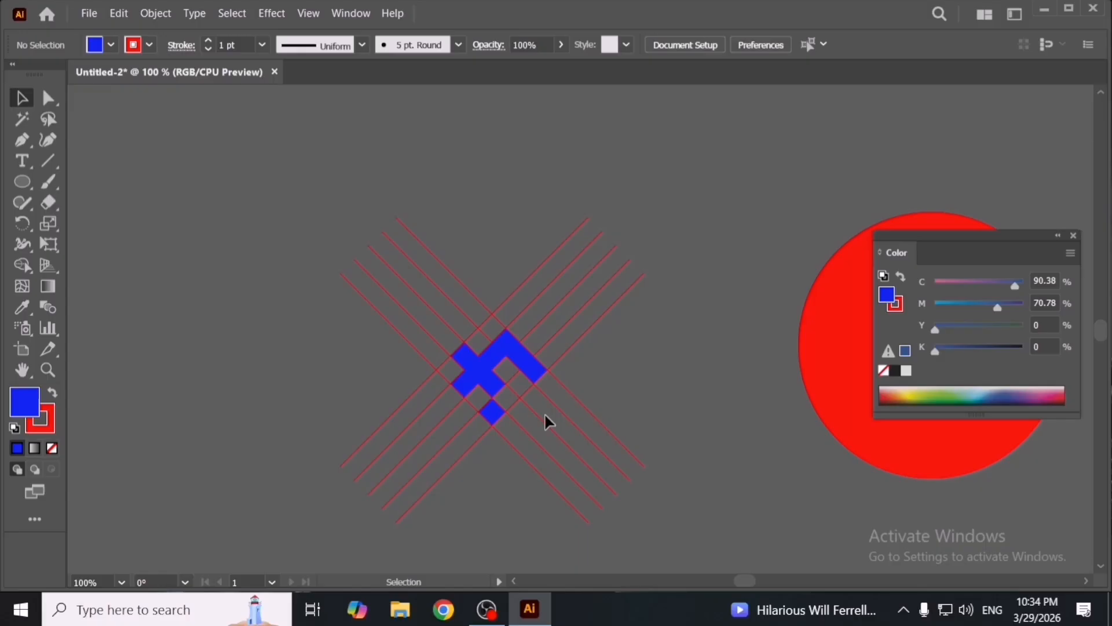
- Select the blue shape and the small blue diamond together
click(492, 382)
click(494, 414)
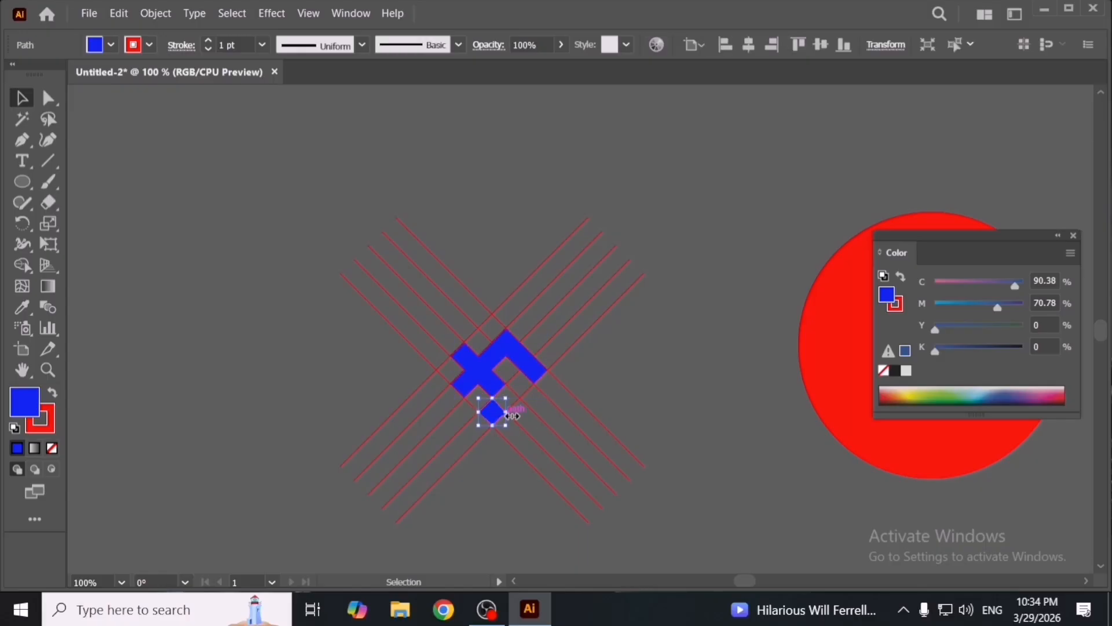
key(shift+Caps_Lock)
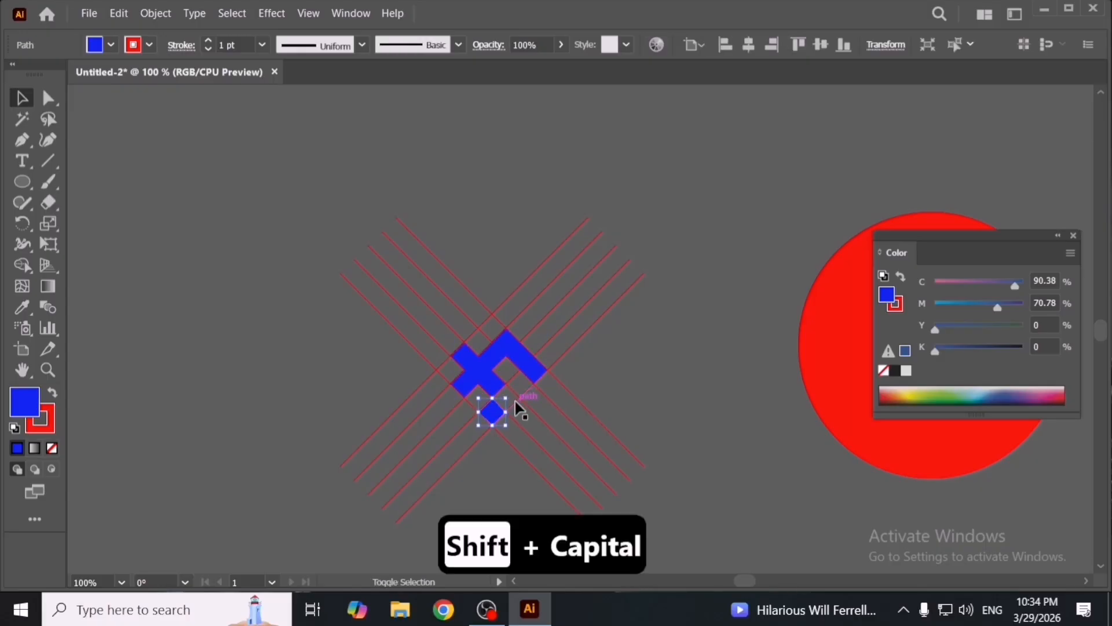
shift+click(487, 375)
drag(486, 375, 602, 315)
key(ctrl+z)
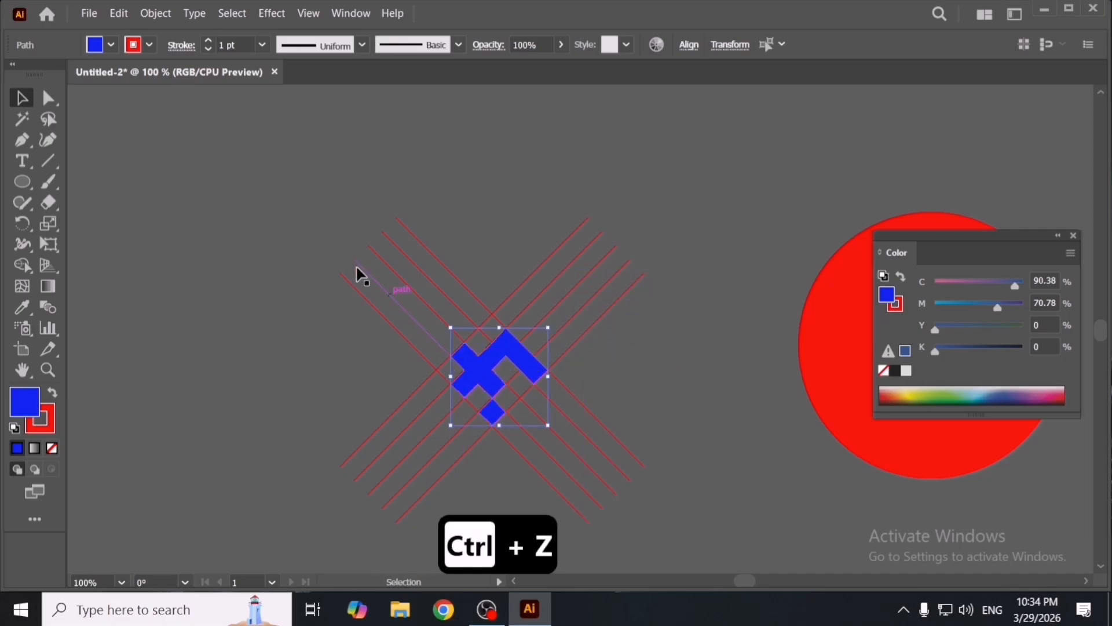
- Cut both blue shapes and delete the remaining red lines
click(130, 17)
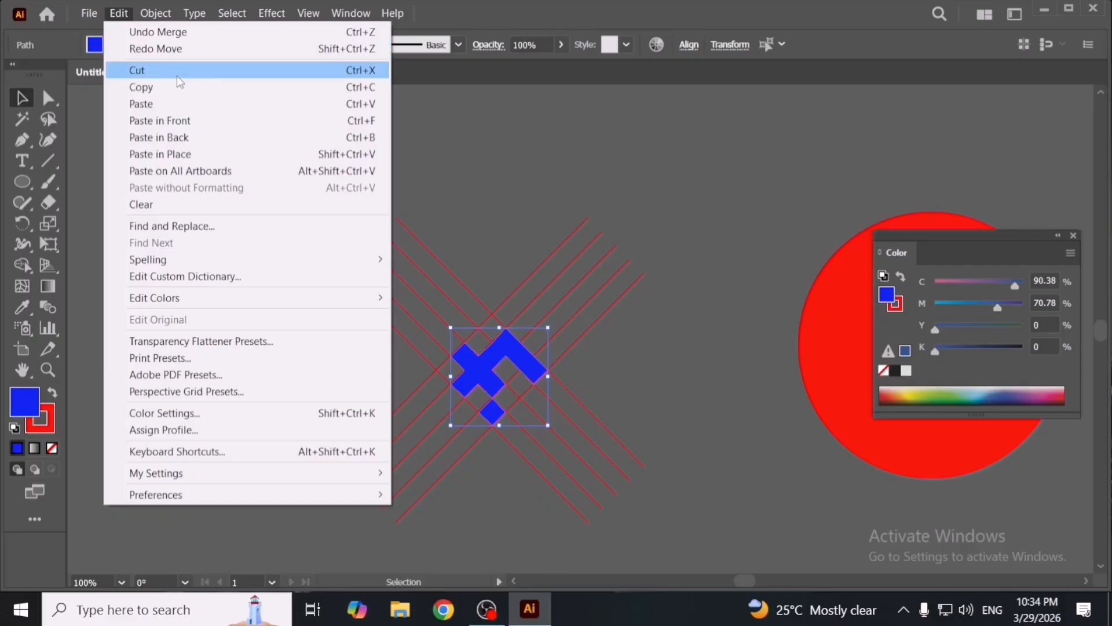
click(178, 74)
drag(584, 457, 613, 476)
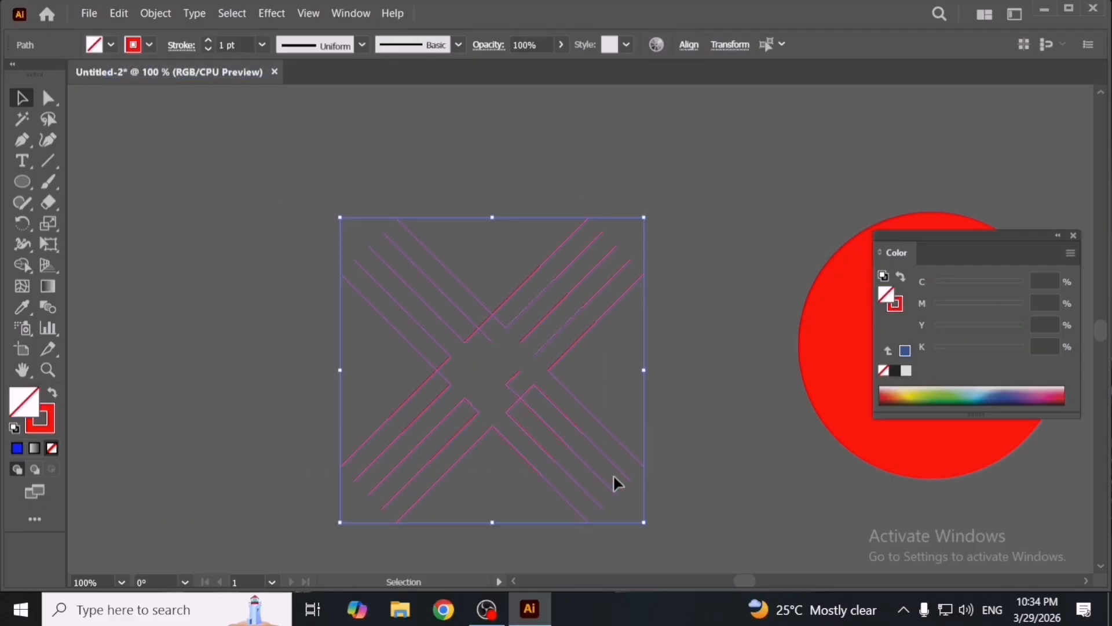
key(Delete)
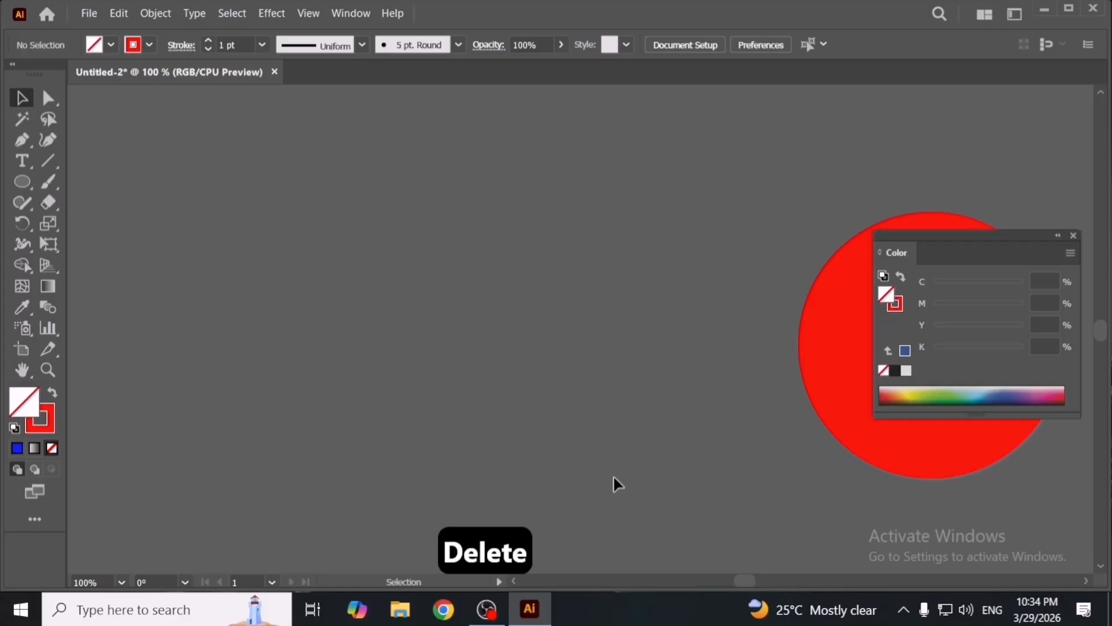
- Paste the cut blue shapes in place at their original position
key(ctrl+v)
key(ctrl+z)
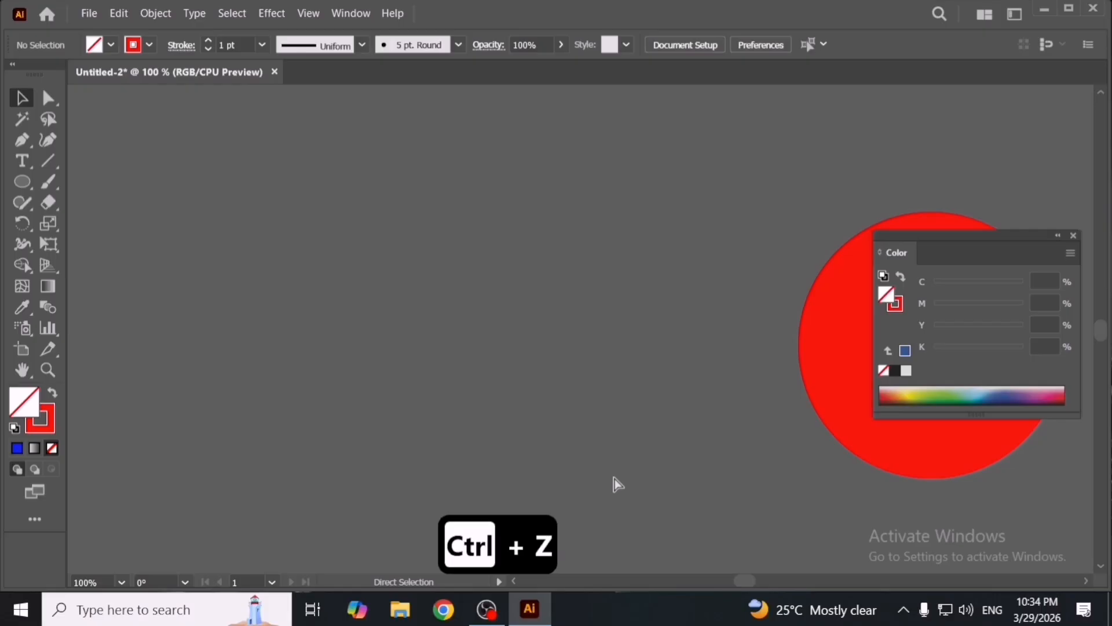
key(ctrl+shift+v)
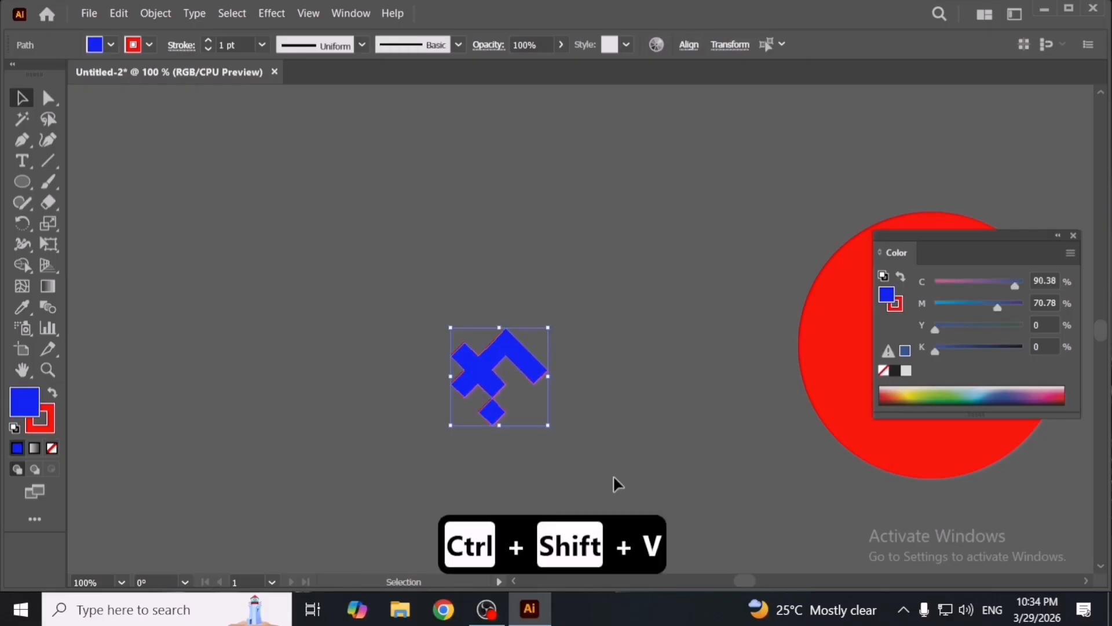
scroll(616, 480, up, 1)
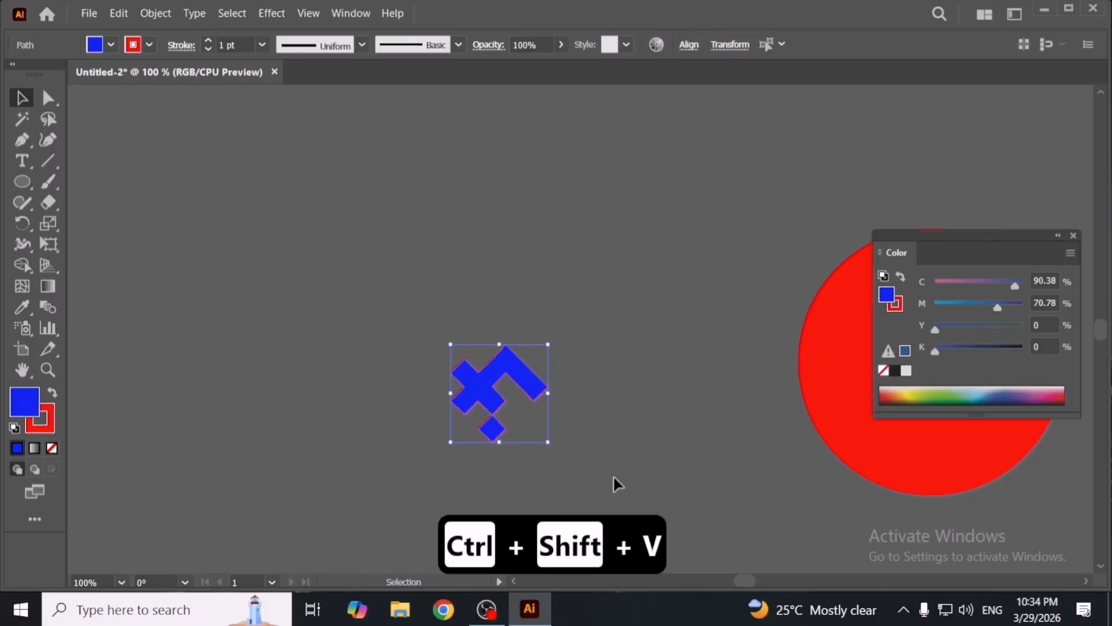
click(613, 475)
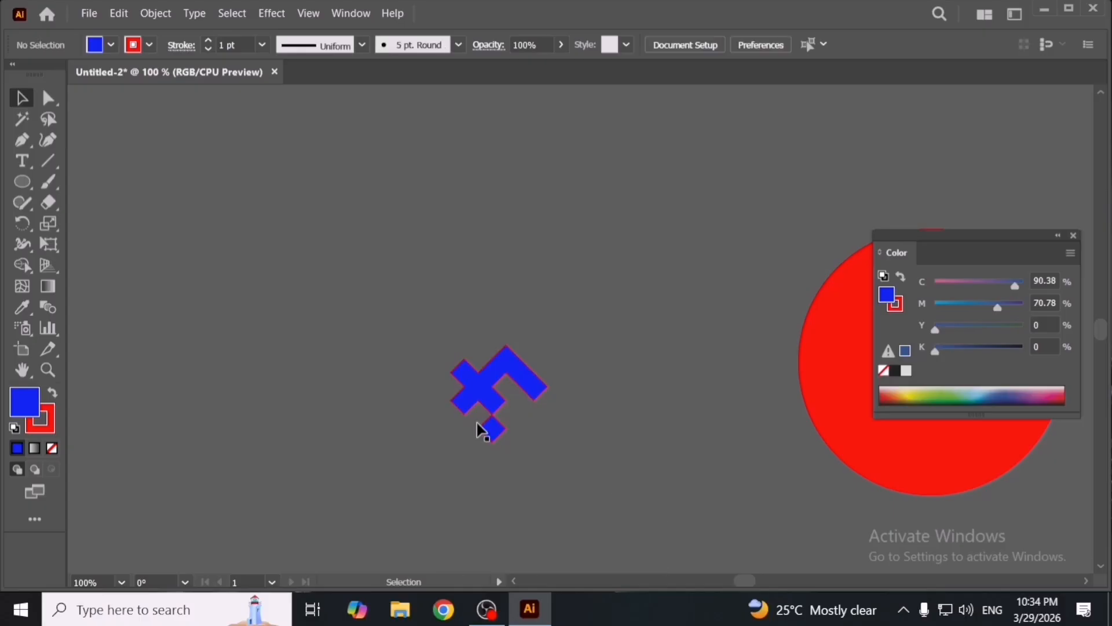
- Copy and delete both blue shapes, then restore them with Paste in Front
drag(442, 360, 516, 401)
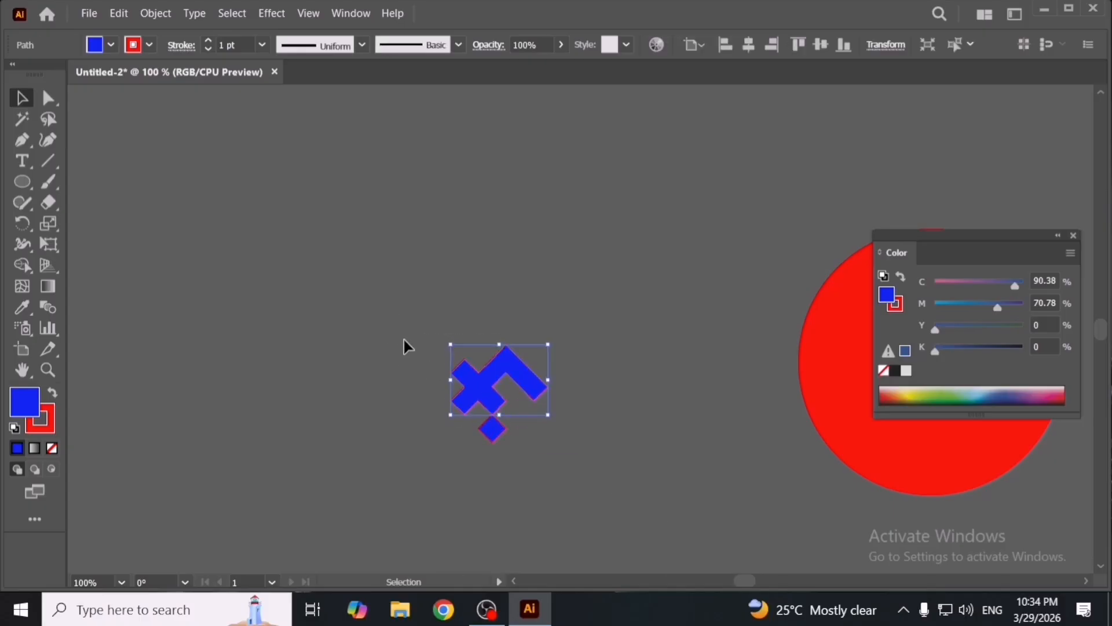
key(a)
drag(403, 337, 544, 476)
key(ctrl+c)
click(529, 468)
key(Delete)
key(ctrl+f)
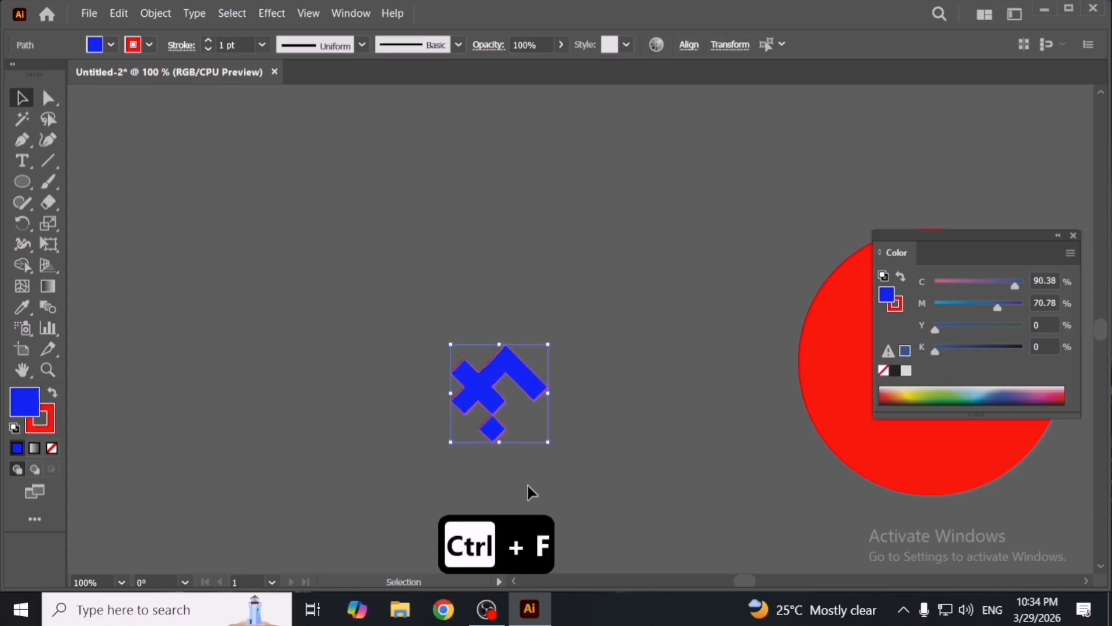
- Delete both blue shapes and close the Color panel
drag(458, 322, 548, 442)
key(Delete)
key(space)
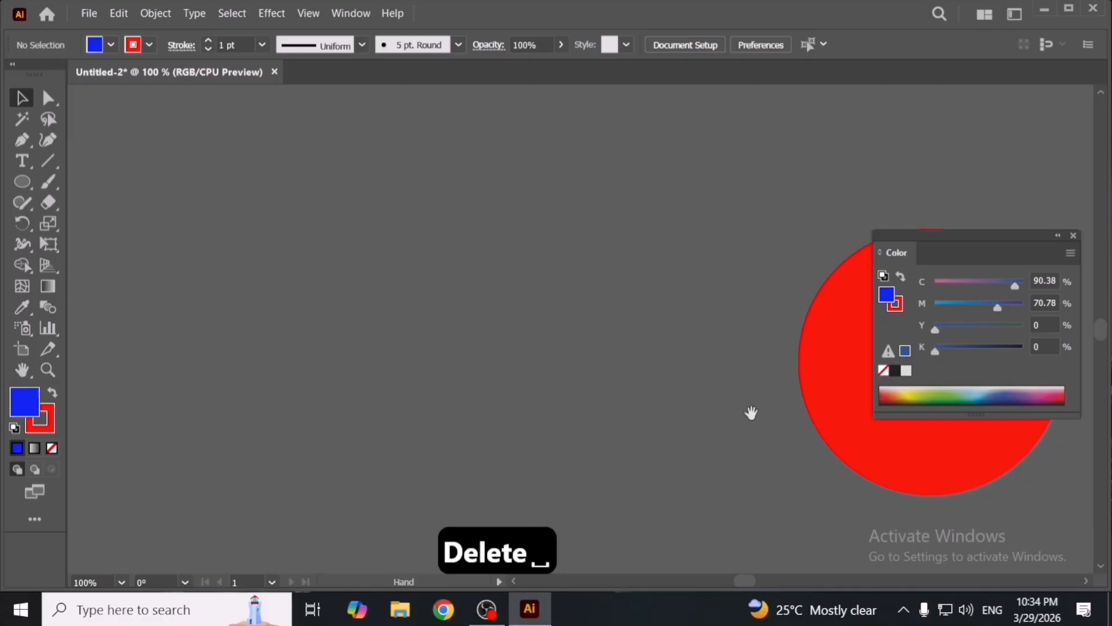
drag(751, 413, 356, 352)
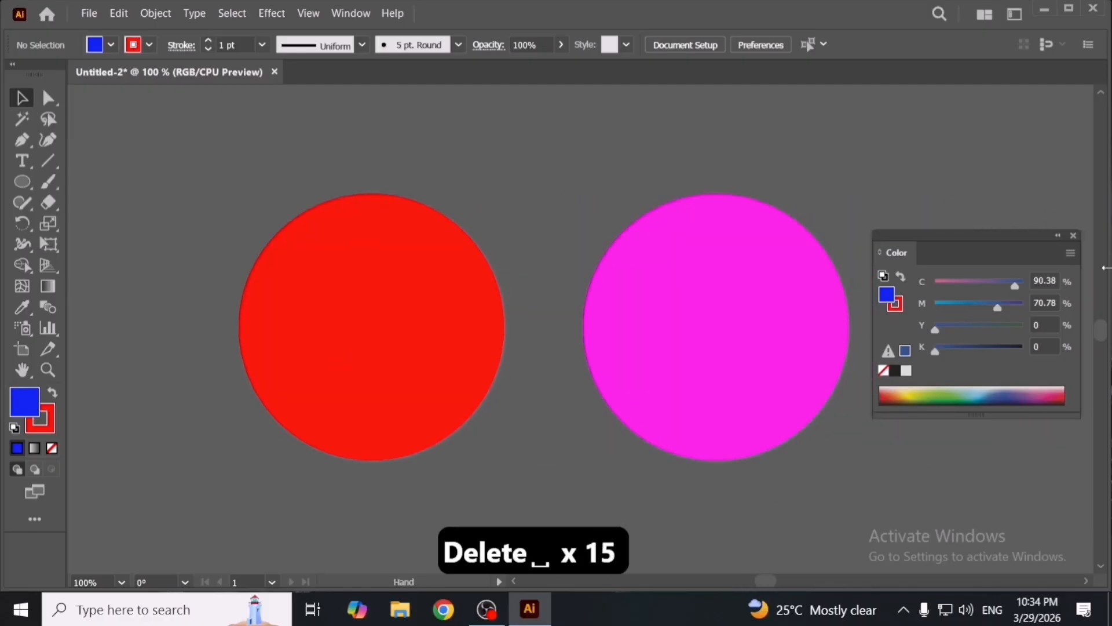
click(1073, 235)
- Copy the red circle, paste it in front, and scale the copy down inside the original
click(120, 14)
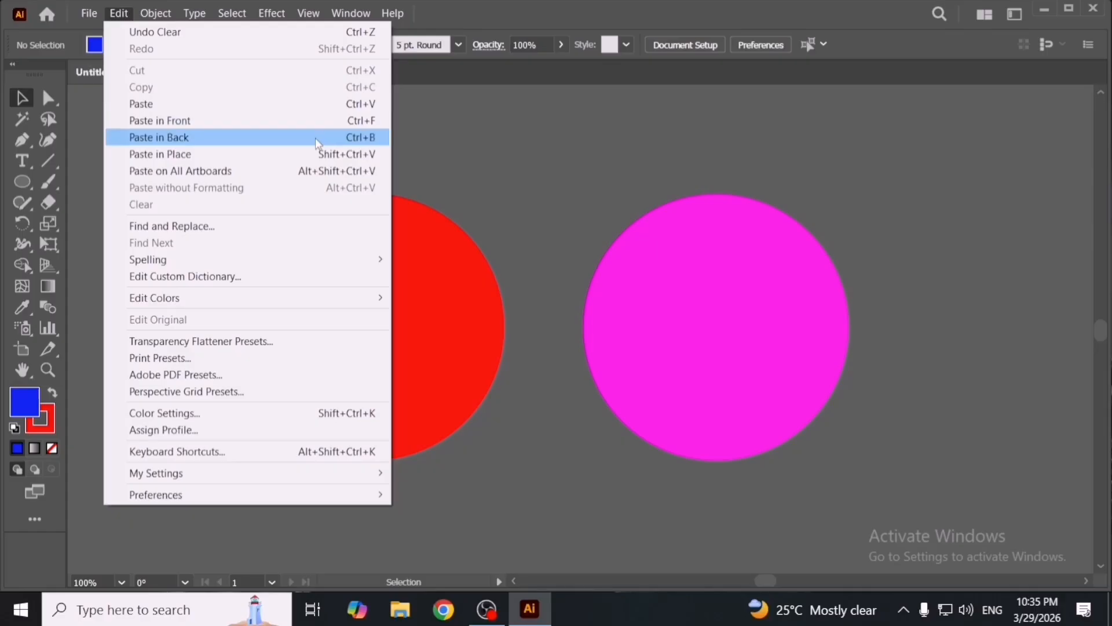
click(486, 162)
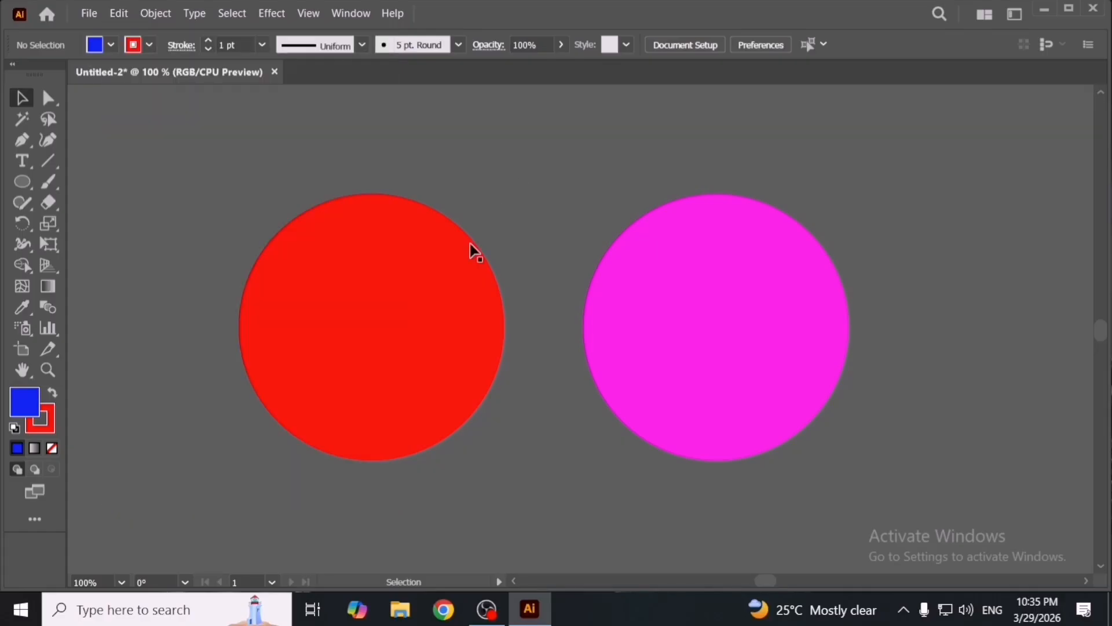
click(432, 293)
key(a)
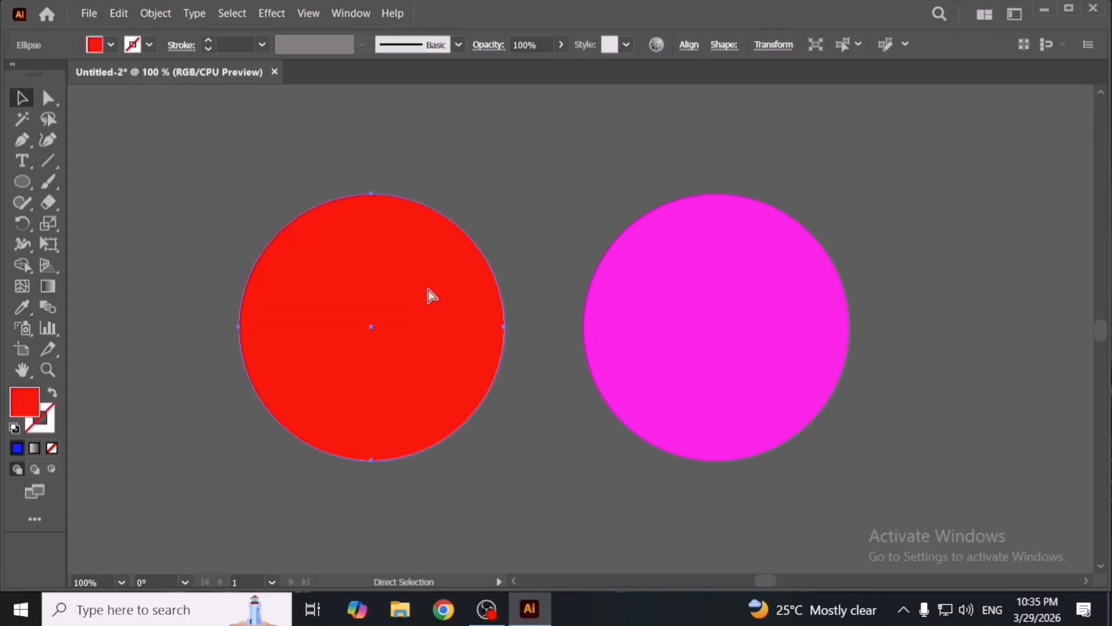
key(ctrl+c)
key(ctrl+f)
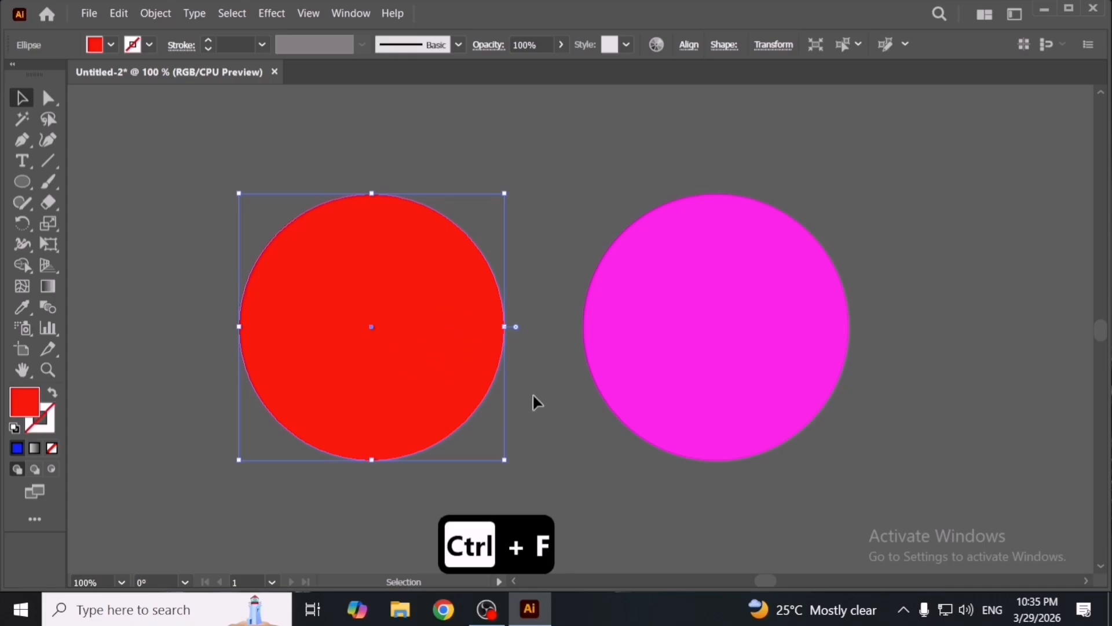
key(space)
drag(576, 394, 631, 390)
drag(560, 327, 520, 328)
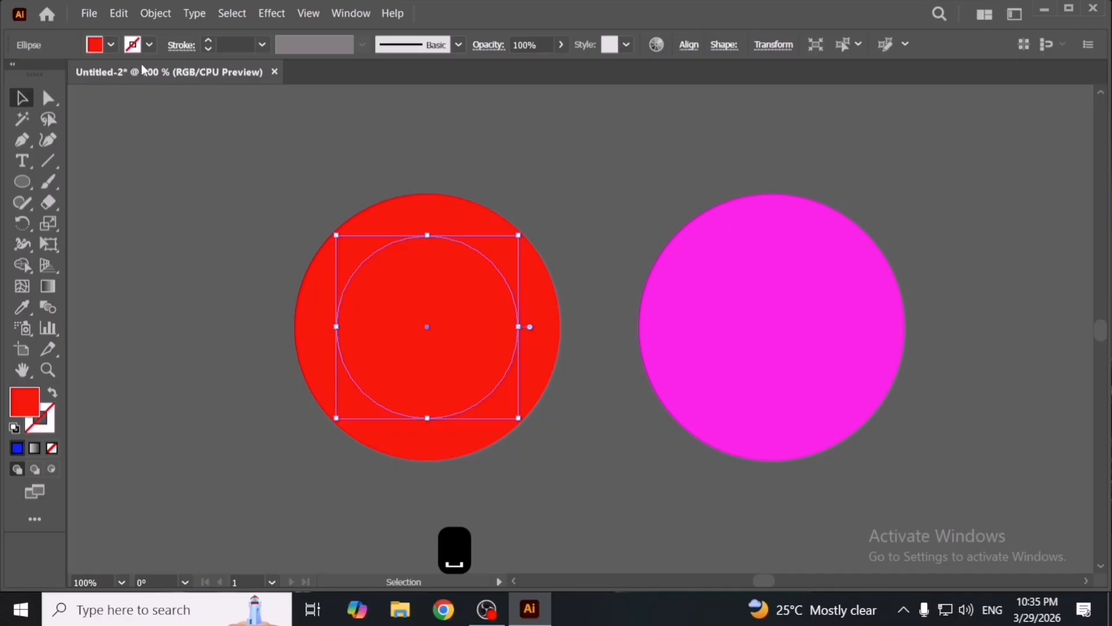
key(ctrl+z)
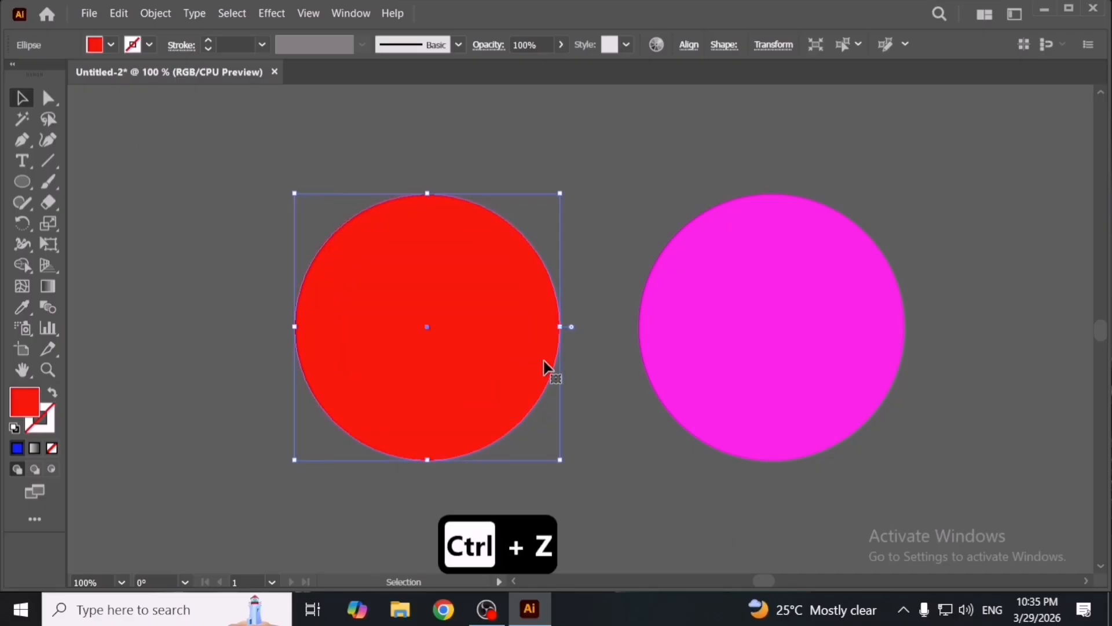
drag(560, 327, 508, 356)
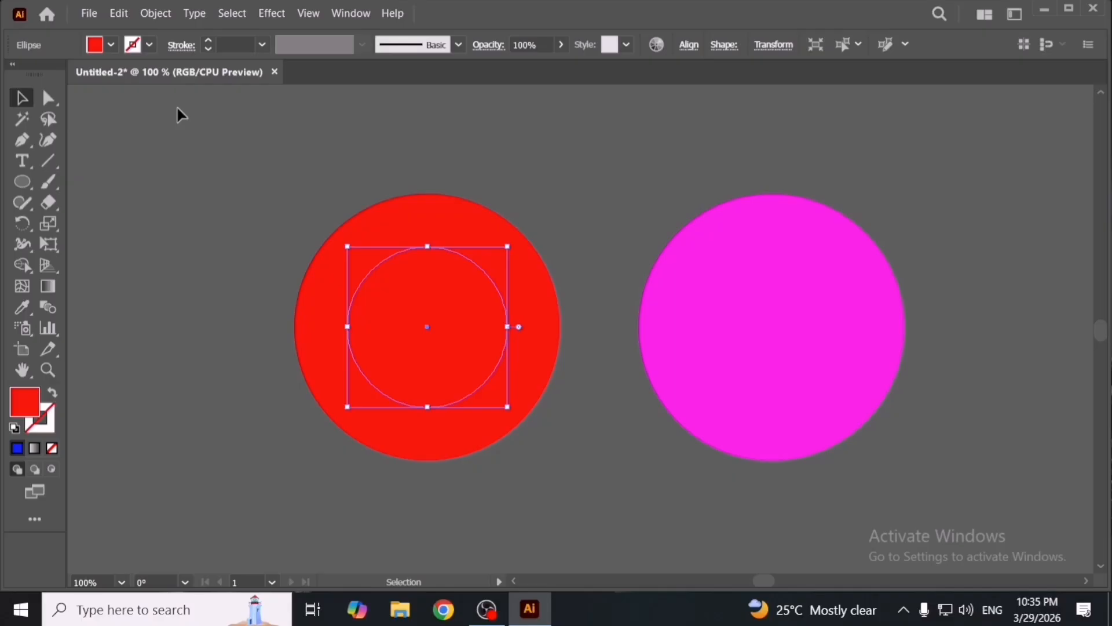
- Fill the smaller front copy with yellow
click(112, 47)
click(76, 81)
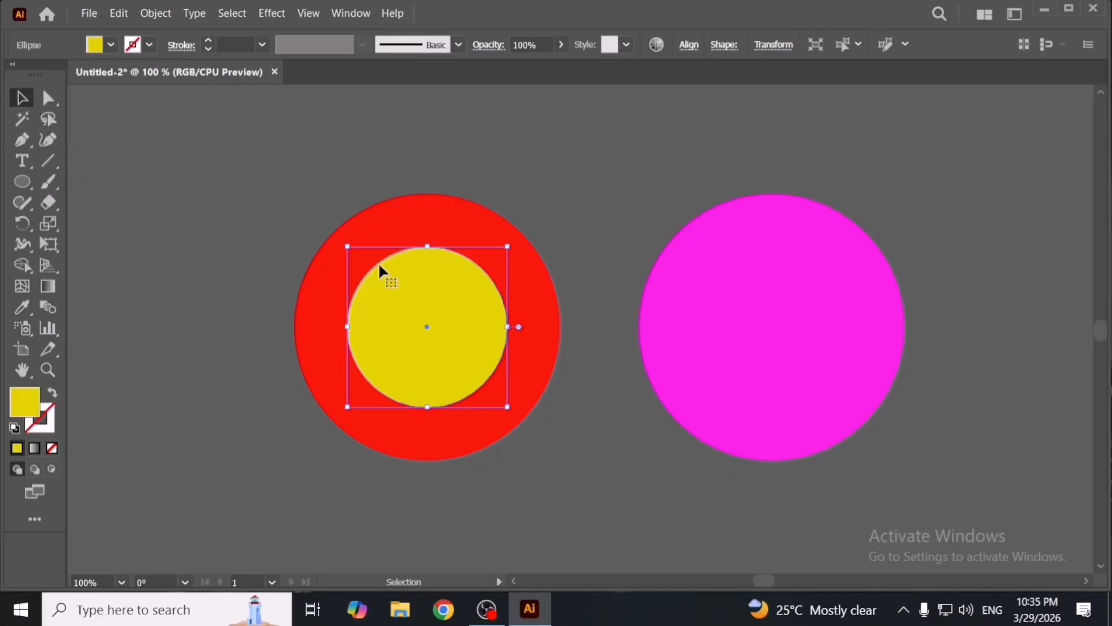
- Copy the red circle, paste it in back, and enlarge the copy around the original
click(533, 311)
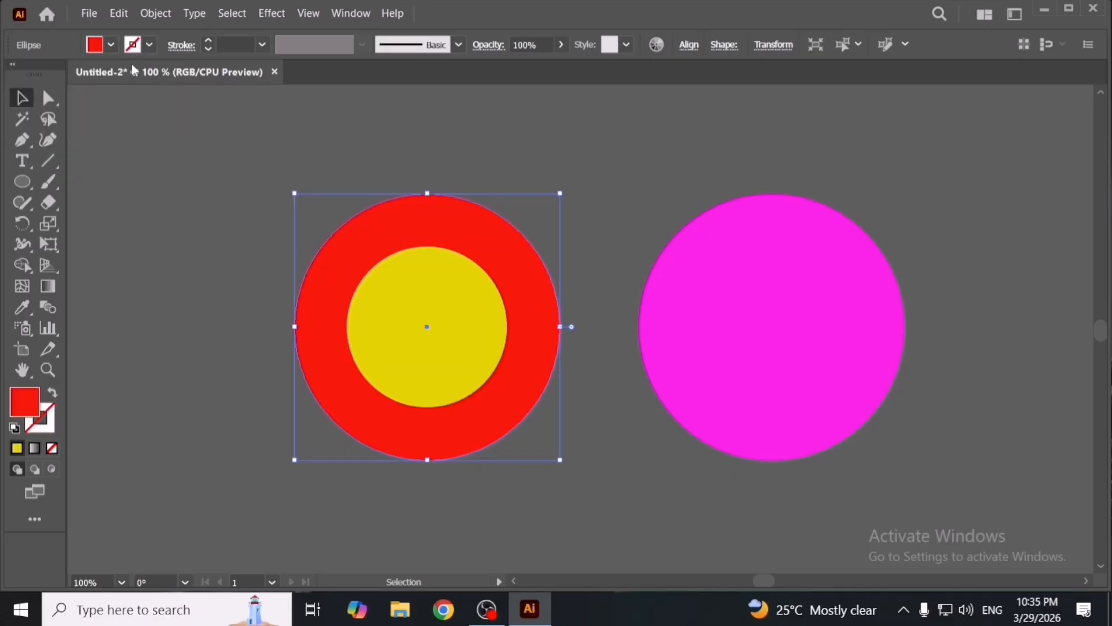
click(117, 13)
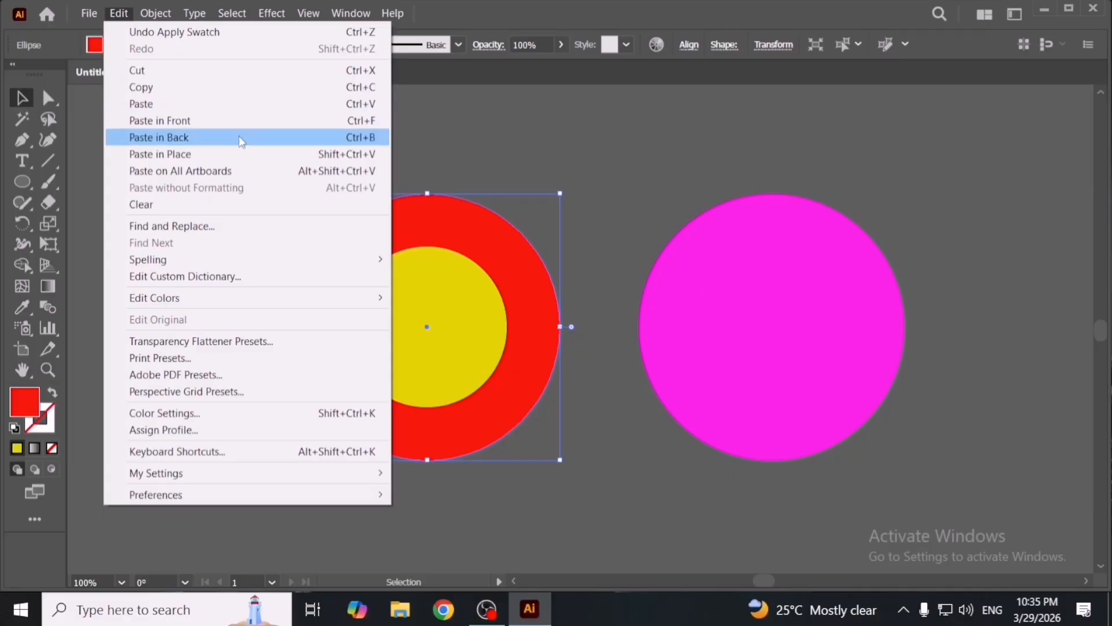
click(510, 155)
click(520, 233)
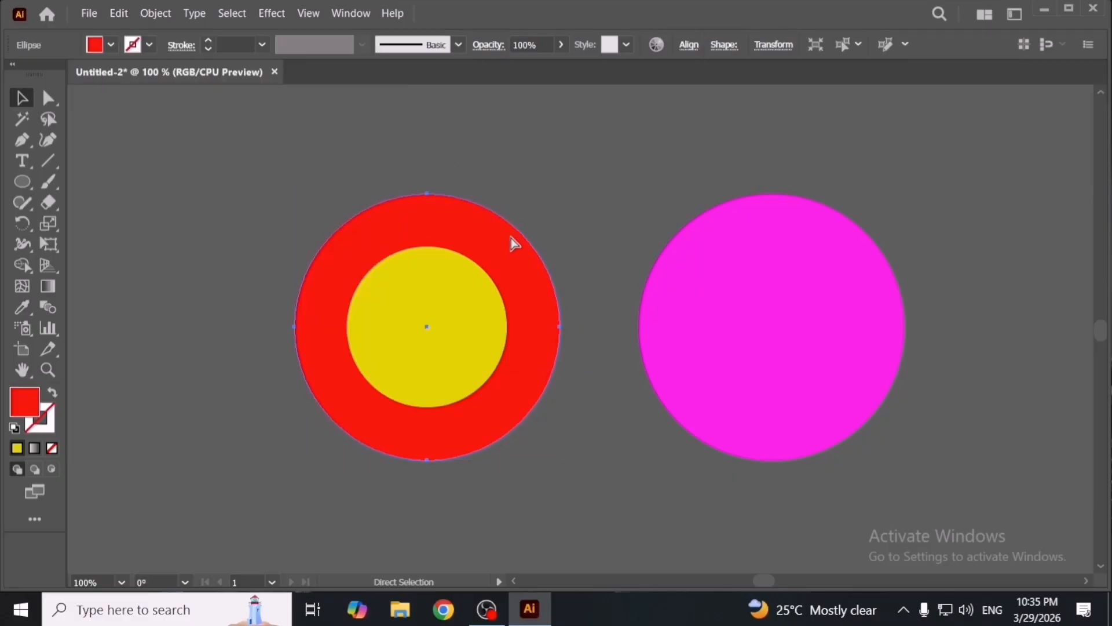
key(ctrl+c)
key(ctrl+b)
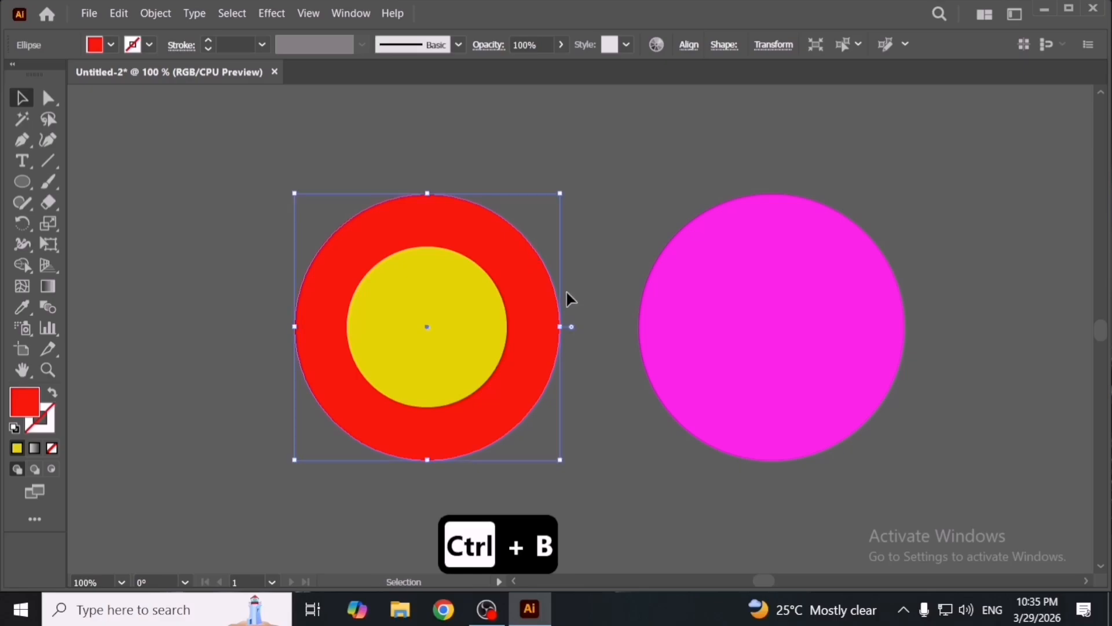
drag(562, 326, 588, 328)
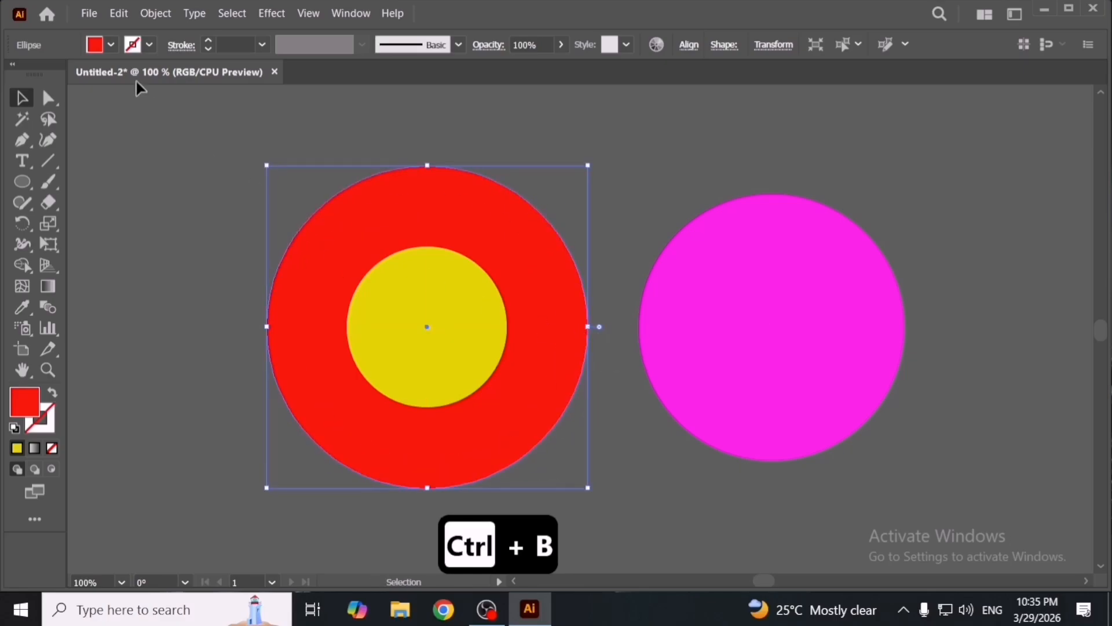
- Fill the enlarged back copy with green
click(111, 44)
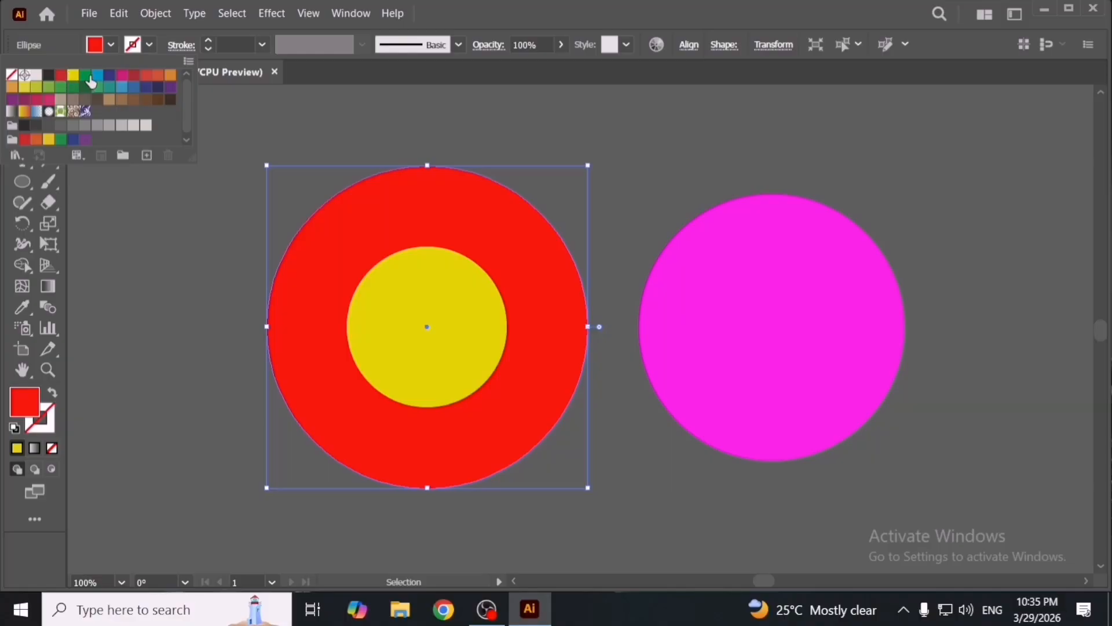
click(86, 76)
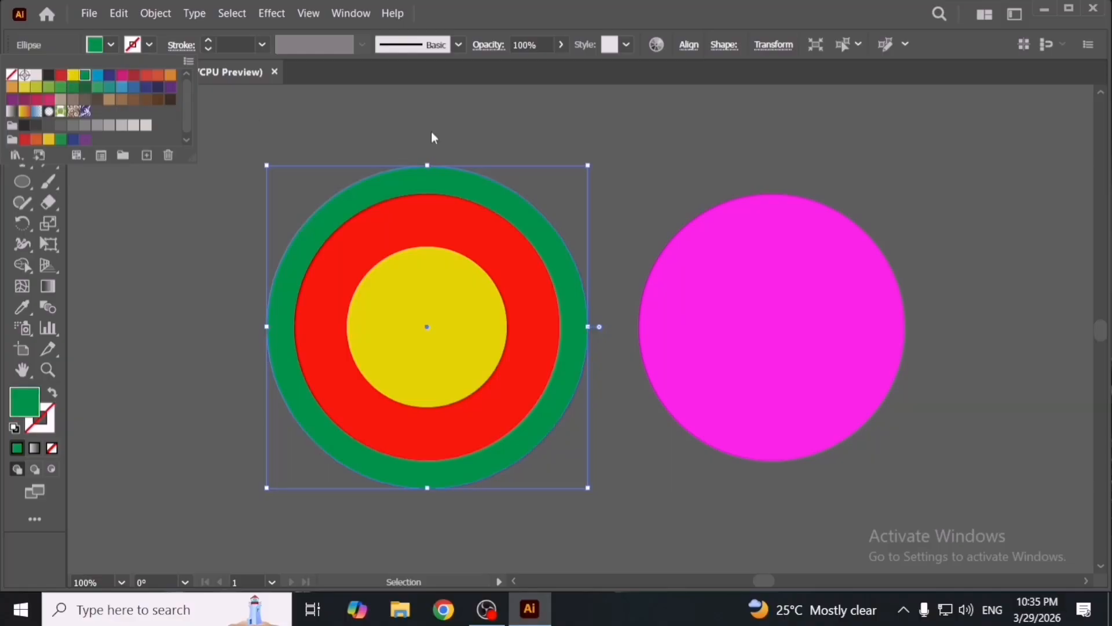
click(623, 371)
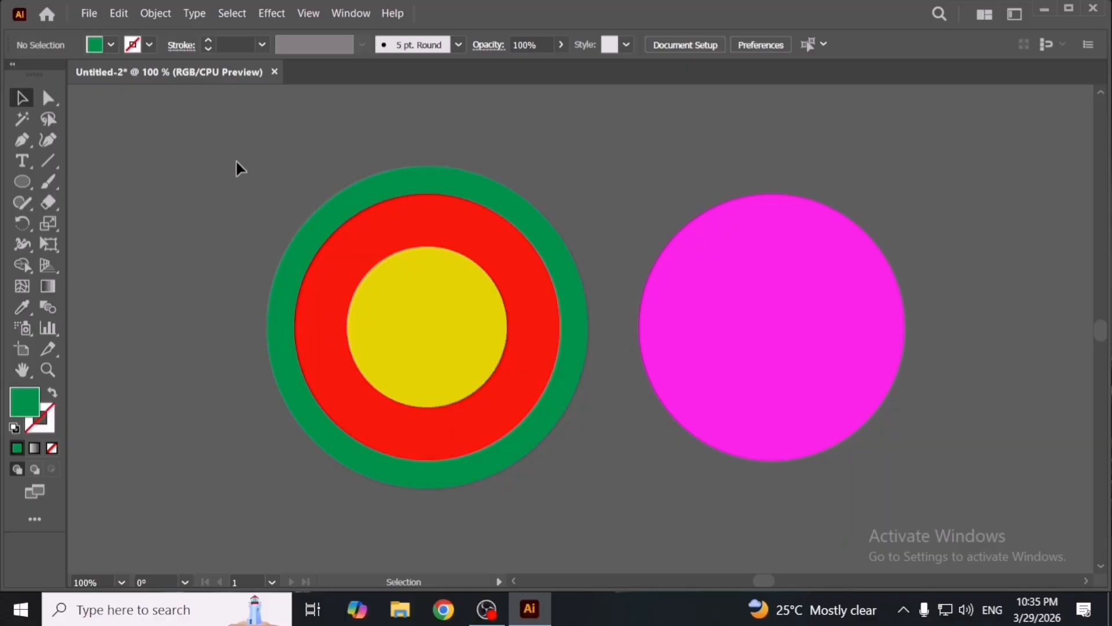
- Delete the three concentric circles
click(499, 384)
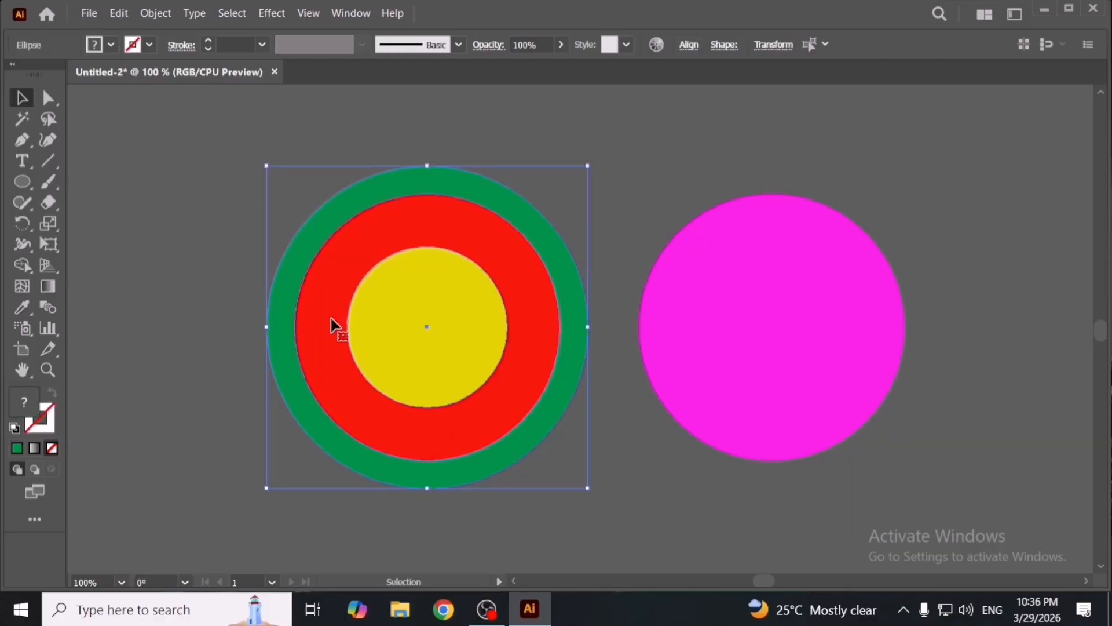
key(Delete)
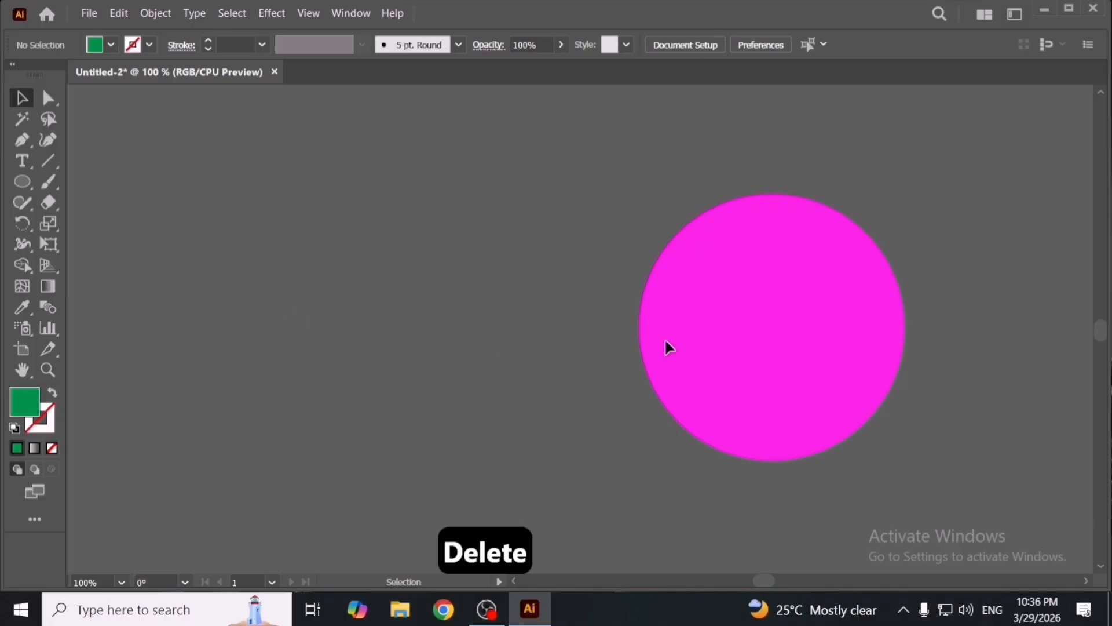
key(space)
drag(874, 350, 624, 367)
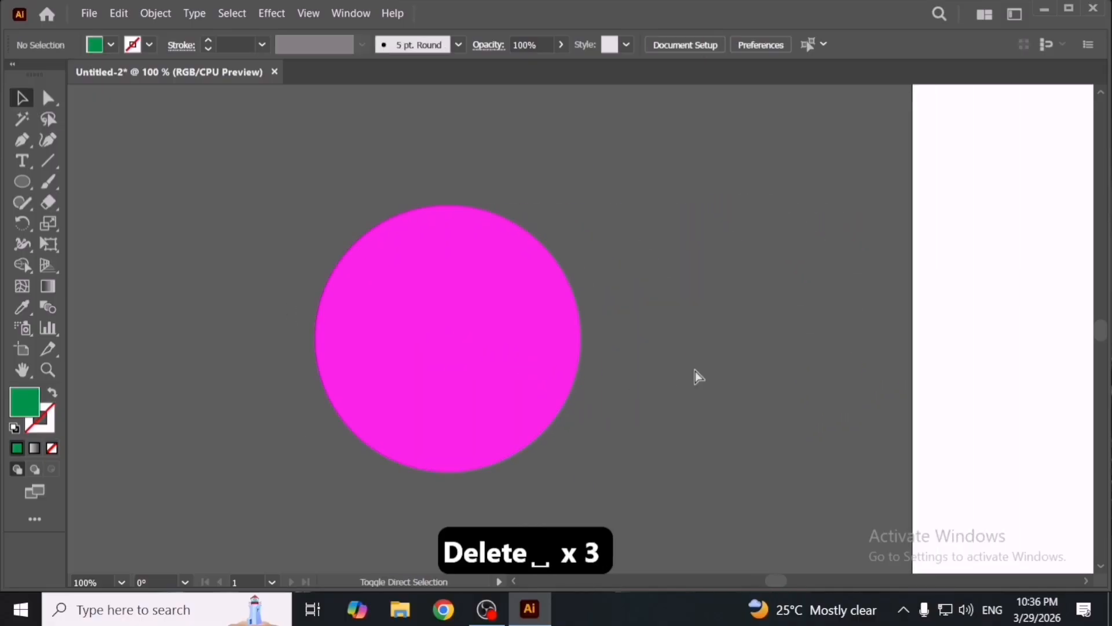
- Paste the copied red circle in place, then undo the paste
key(ctrl+shift+v)
drag(695, 375, 958, 373)
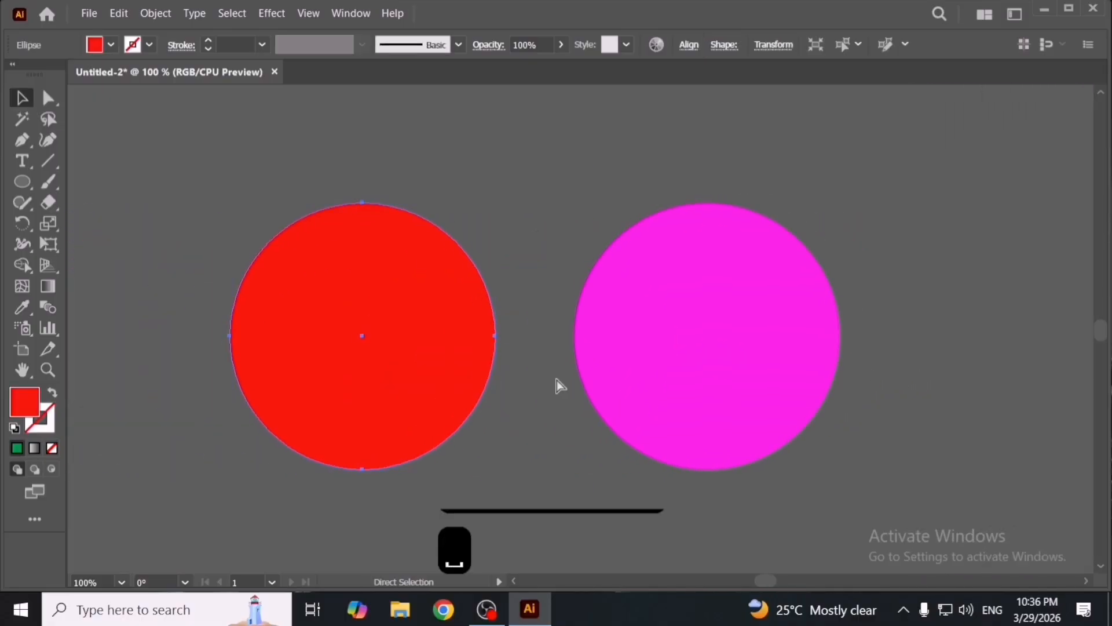
key(ctrl+z)
- Paste the red circle in front, then delete it
key(ctrl+f)
key(v)
click(555, 377)
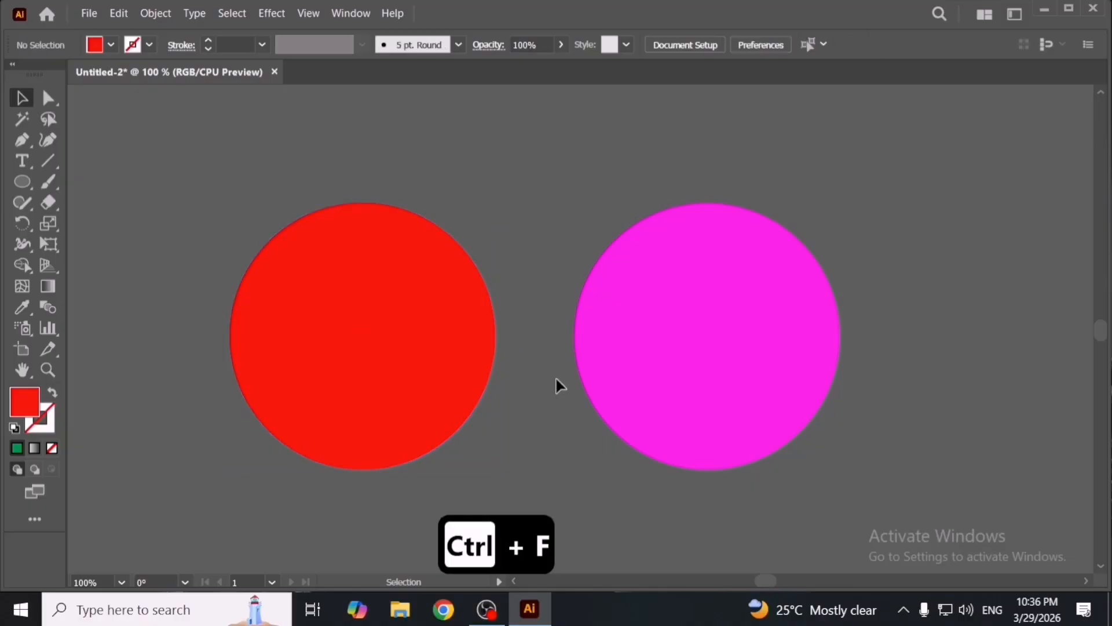
click(442, 365)
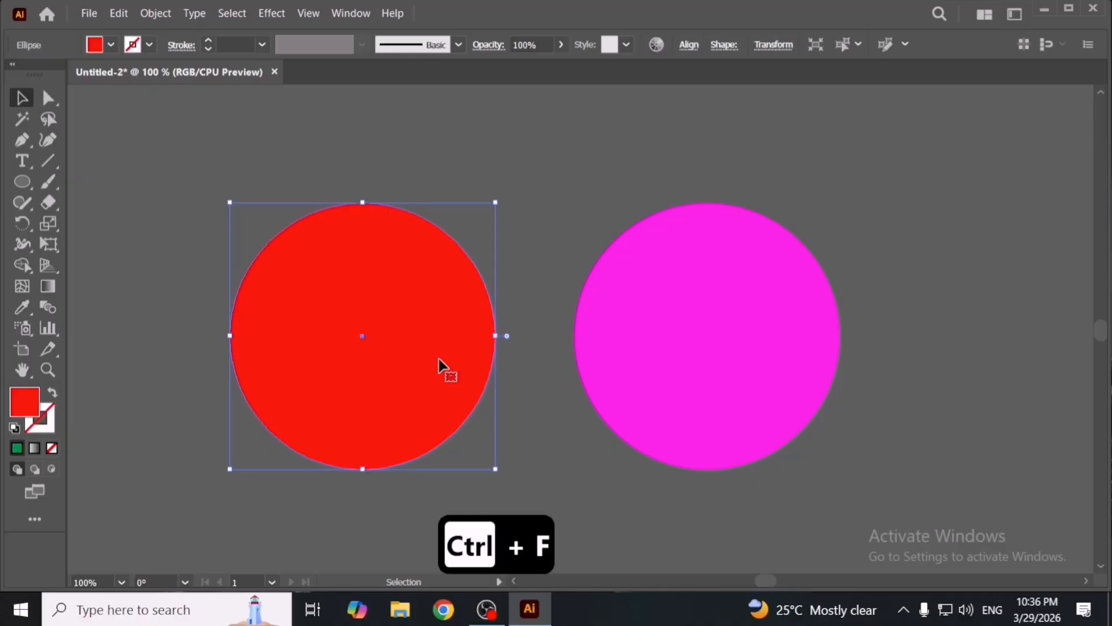
key(Delete)
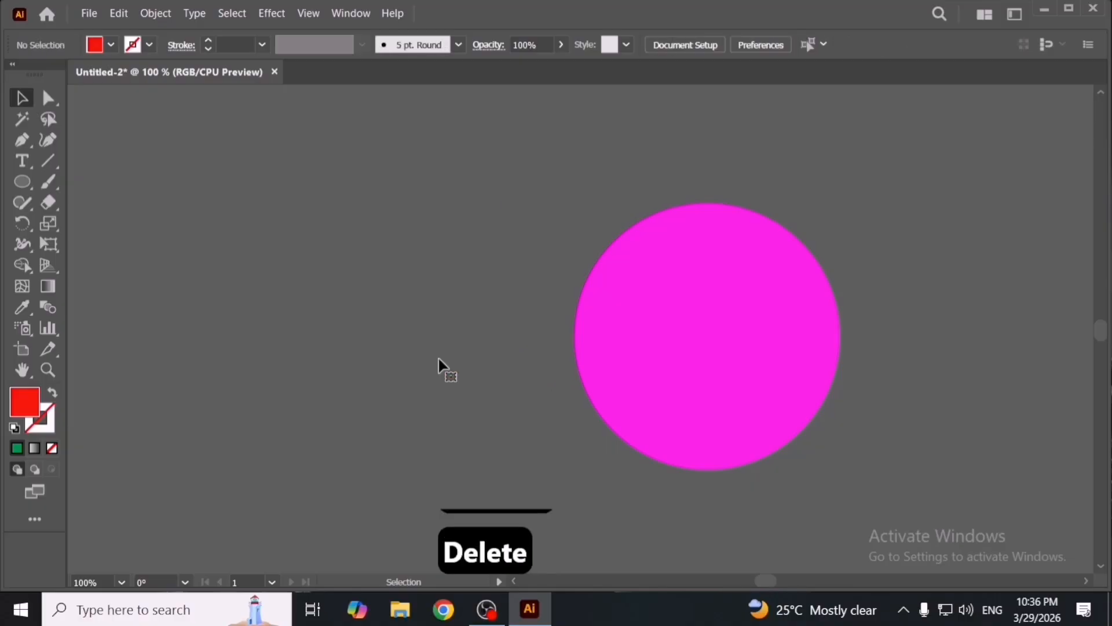
- Paste the red circle on all artboards, then delete the pasted circle
click(116, 13)
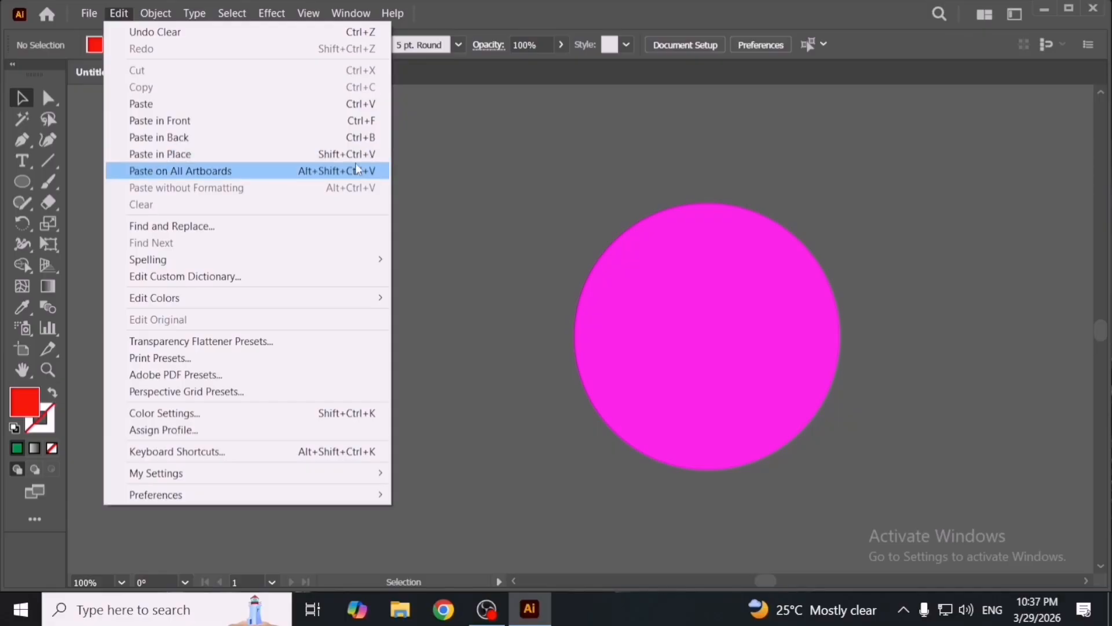
click(267, 170)
key(space)
drag(510, 241, 450, 259)
drag(315, 323, 319, 311)
key(Delete)
- Duplicate the artboard with the Artboard tool into a row of four artboards
key(space)
drag(836, 378, 466, 330)
scroll(467, 330, down, 3)
click(25, 347)
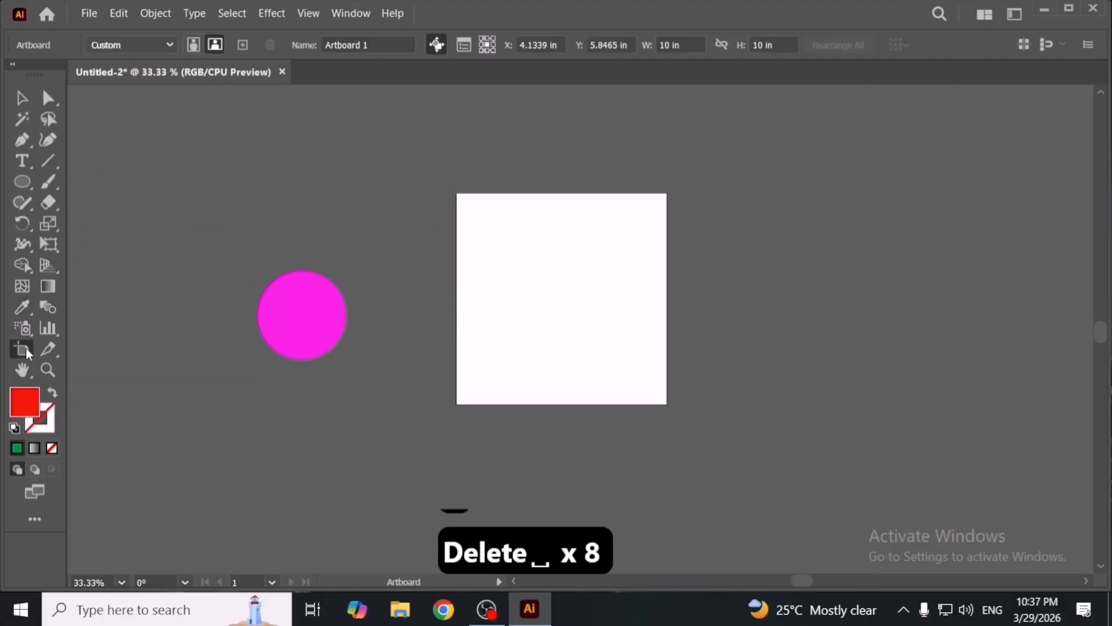
drag(667, 405, 877, 330)
key(space)
shift+click(352, 330)
key(space)
drag(706, 365, 675, 328)
drag(516, 298, 317, 251)
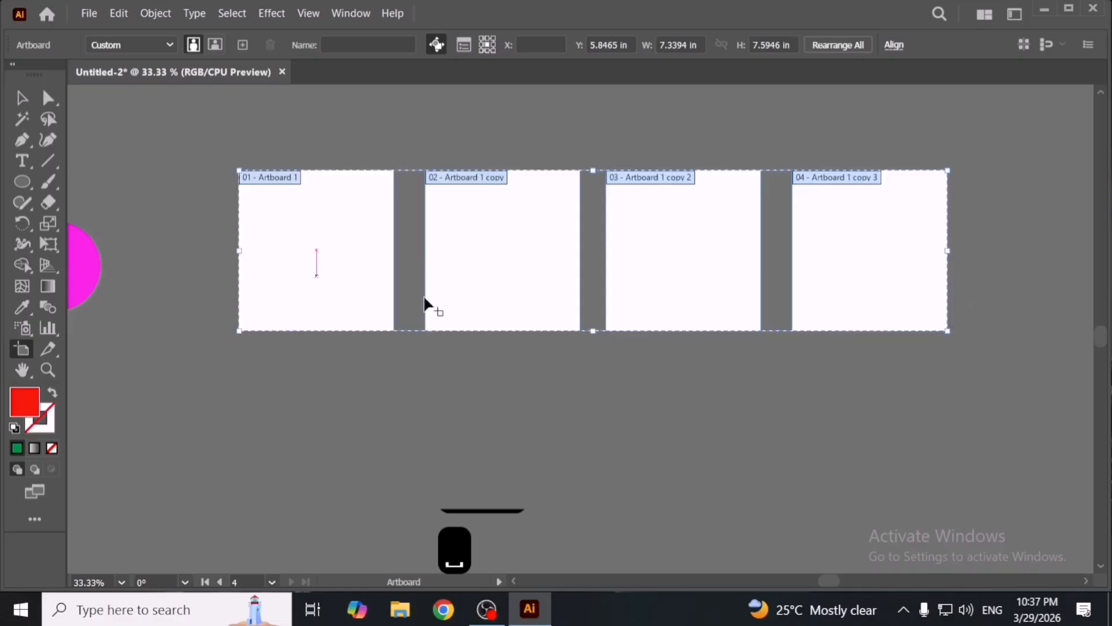
- Duplicate the row of four artboards below it
key(space)
drag(687, 360, 690, 303)
drag(676, 224, 678, 410)
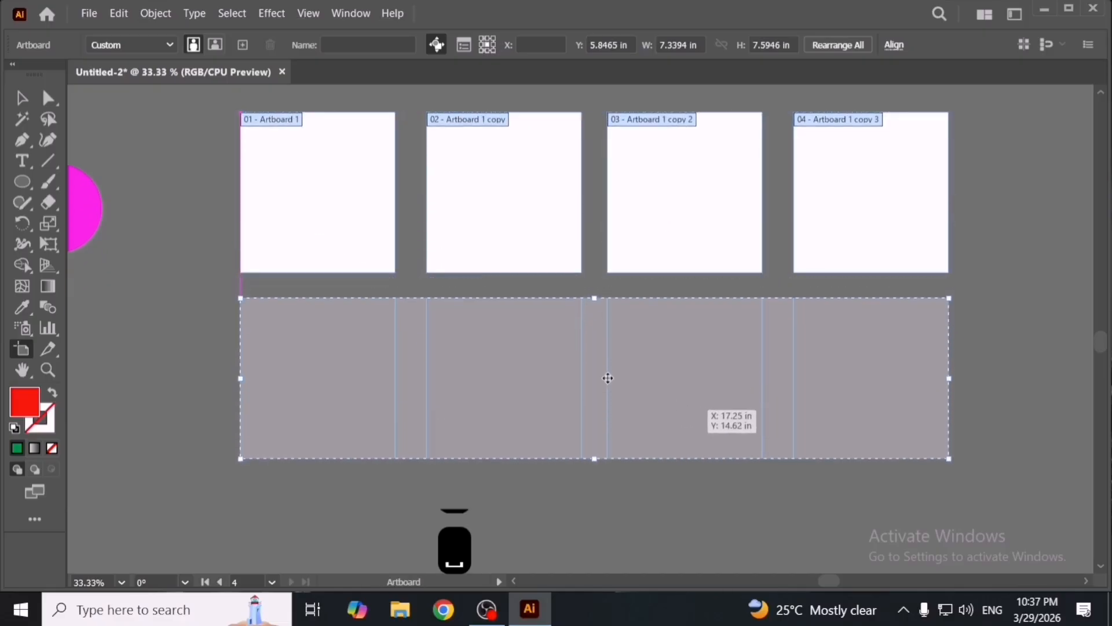
key(space)
drag(567, 324, 600, 346)
key(v)
key(space)
drag(464, 243, 596, 350)
scroll(502, 307, up, 2)
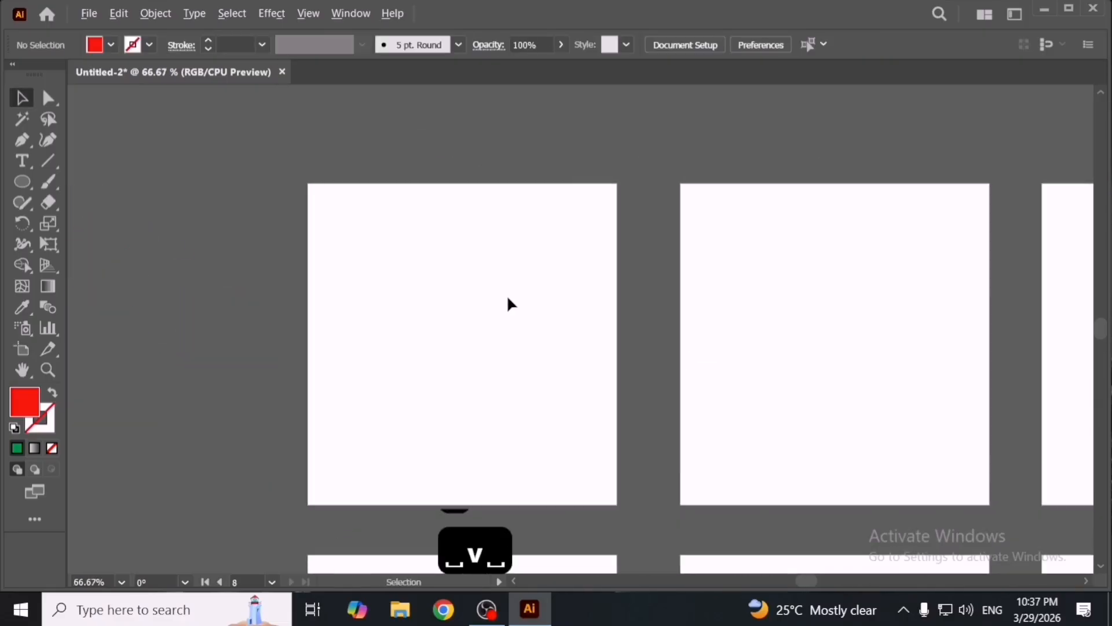
- Draw a red star on the first artboard with the Star tool
drag(28, 179, 118, 266)
drag(457, 359, 562, 394)
key(v)
- Center the star horizontally and vertically on its artboard using the Align panel
key(shift+F6)
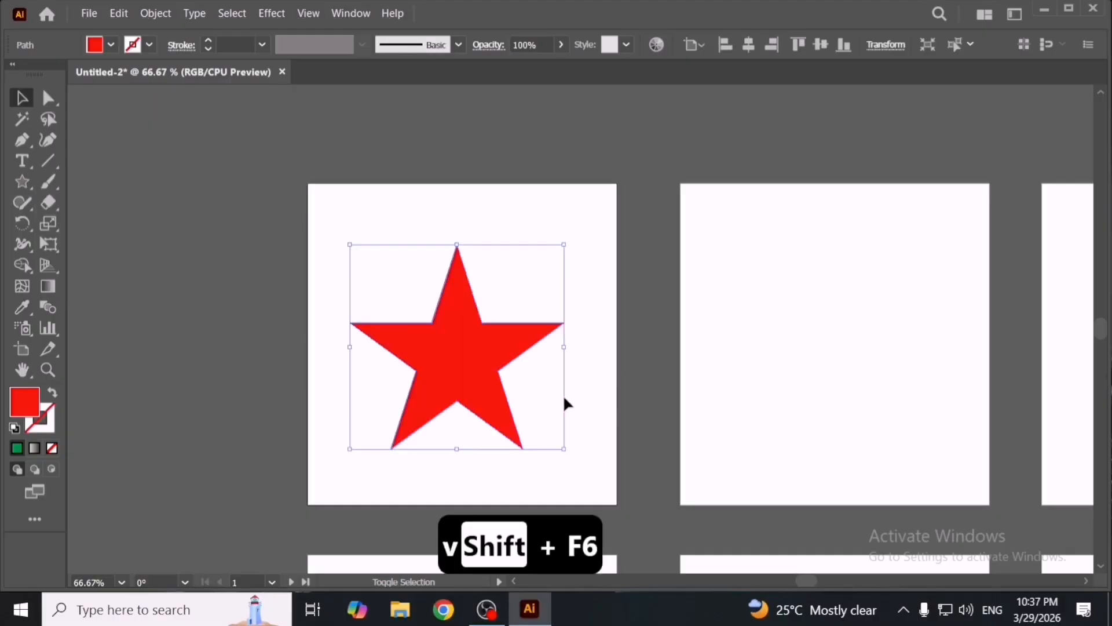
click(841, 231)
key(shift+F6)
key(shift+F6)
key(shift+F7)
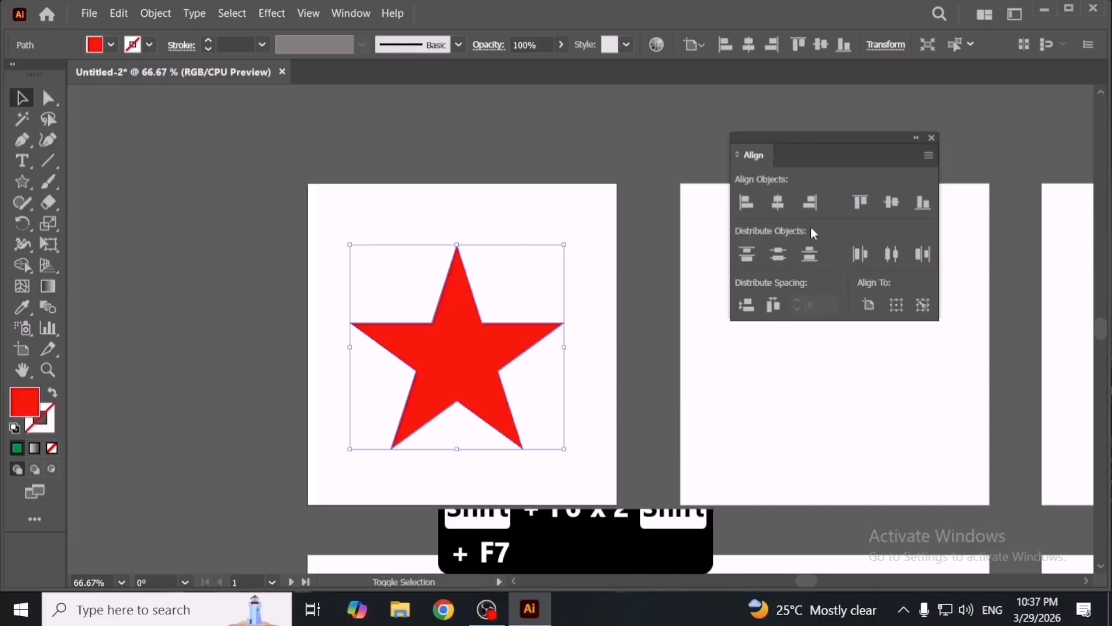
click(779, 206)
click(894, 203)
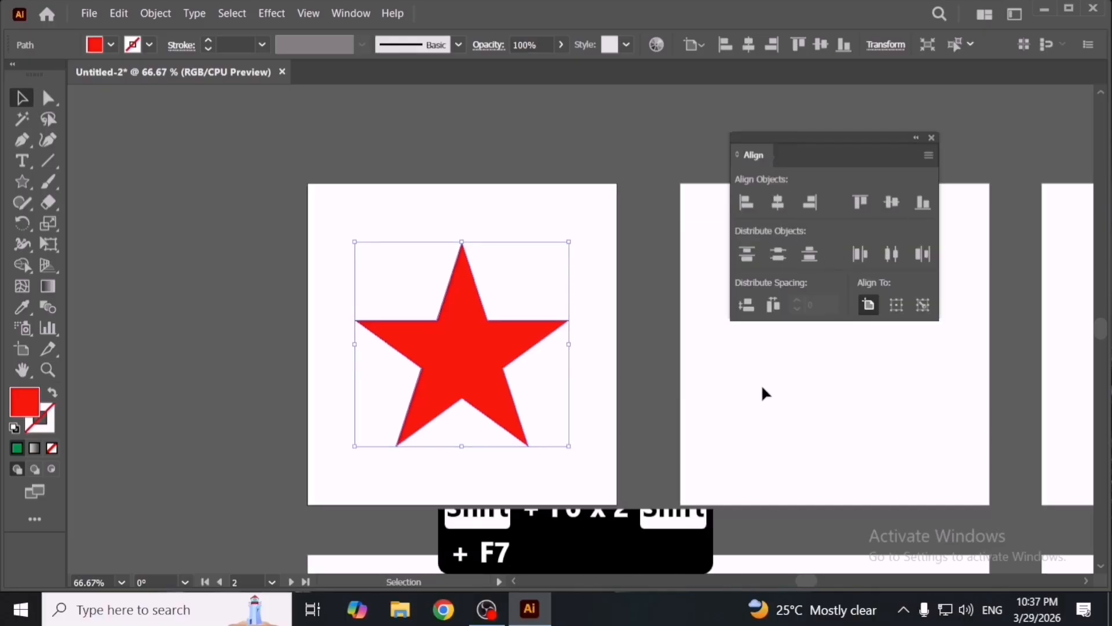
click(761, 384)
drag(657, 360, 501, 339)
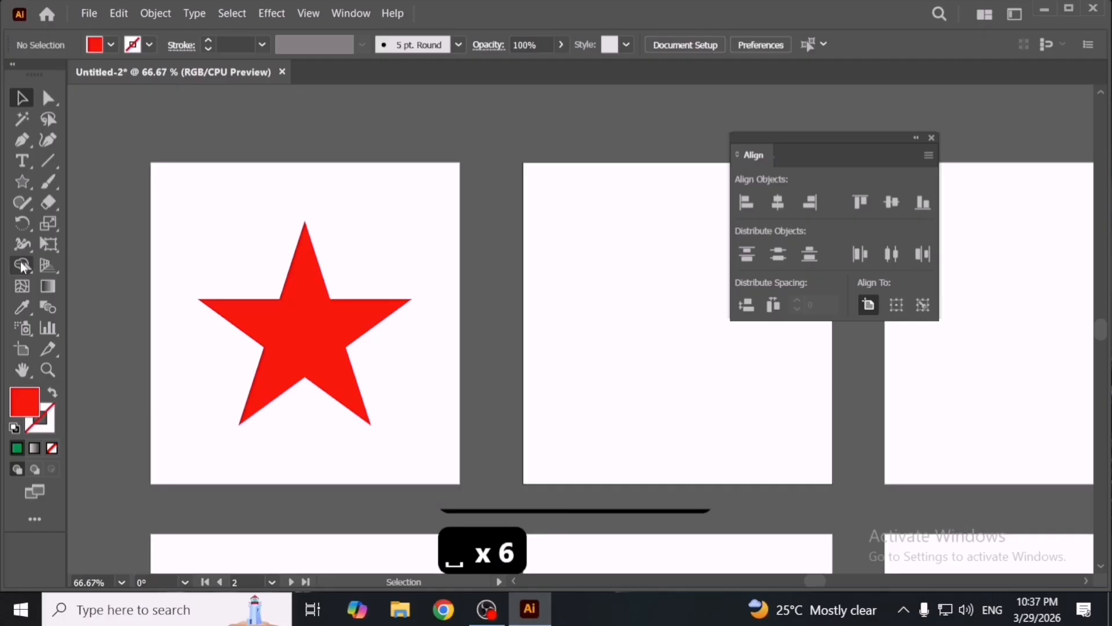
click(22, 181)
right_click(19, 185)
click(159, 231)
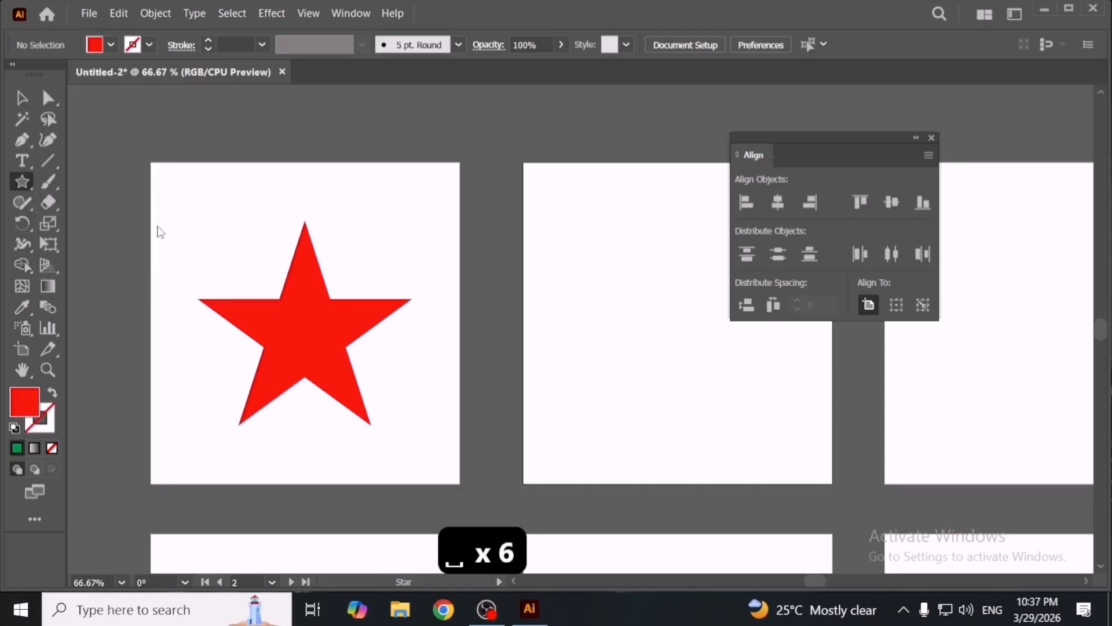
- Draw a red circle on the second artboard with the Ellipse tool and close the Align panel
drag(678, 367, 559, 365)
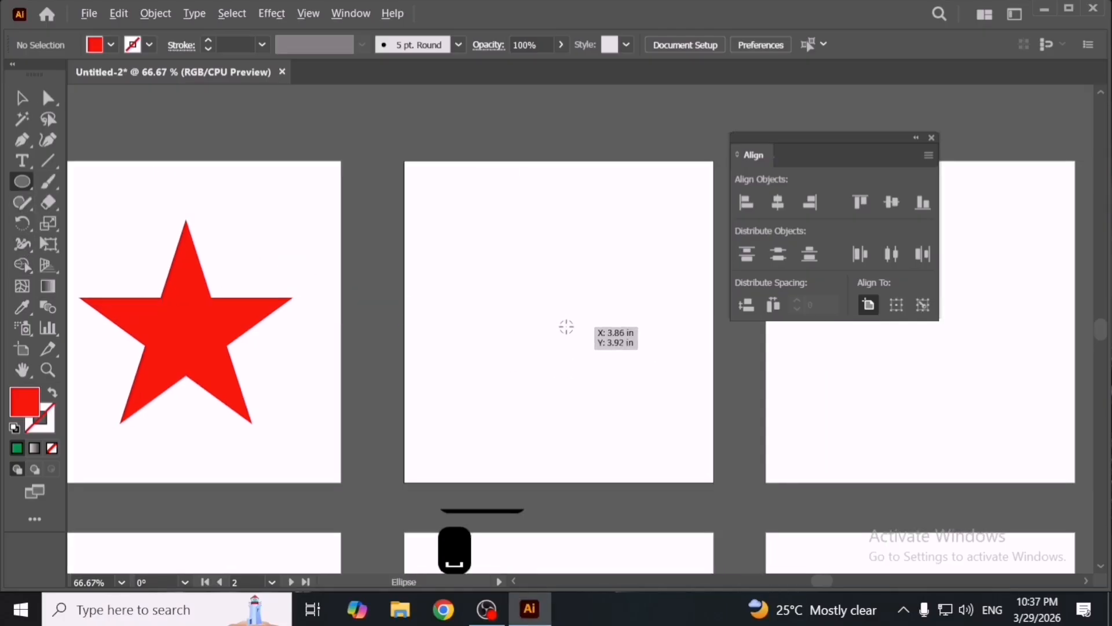
drag(576, 322, 562, 362)
key(v)
key(space)
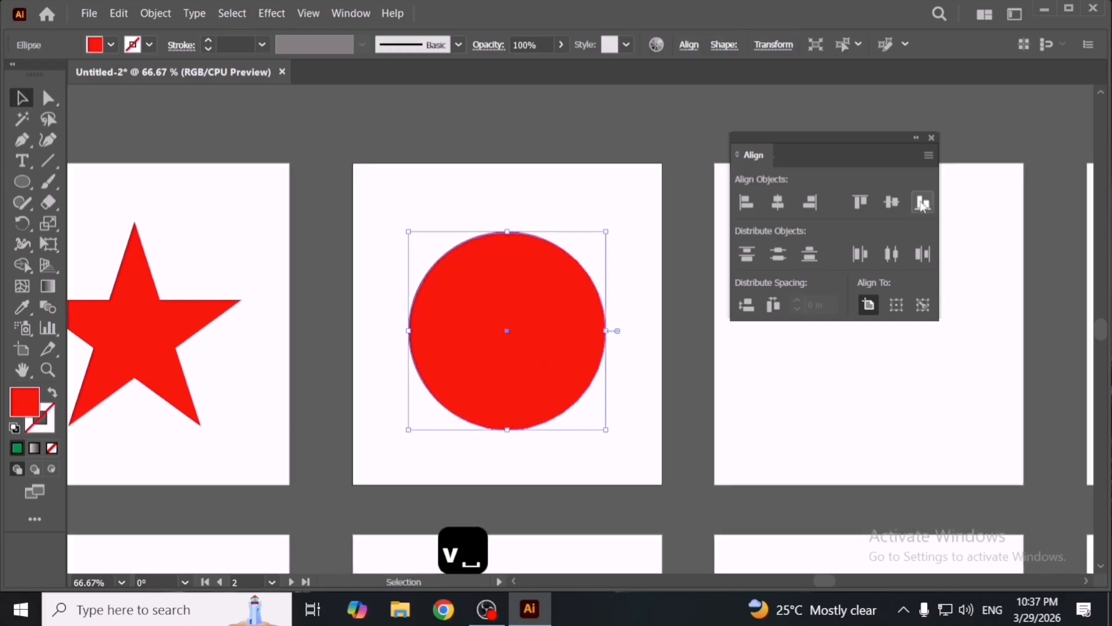
key(v)
click(932, 139)
key(space)
drag(776, 343, 798, 325)
scroll(634, 368, down, 2)
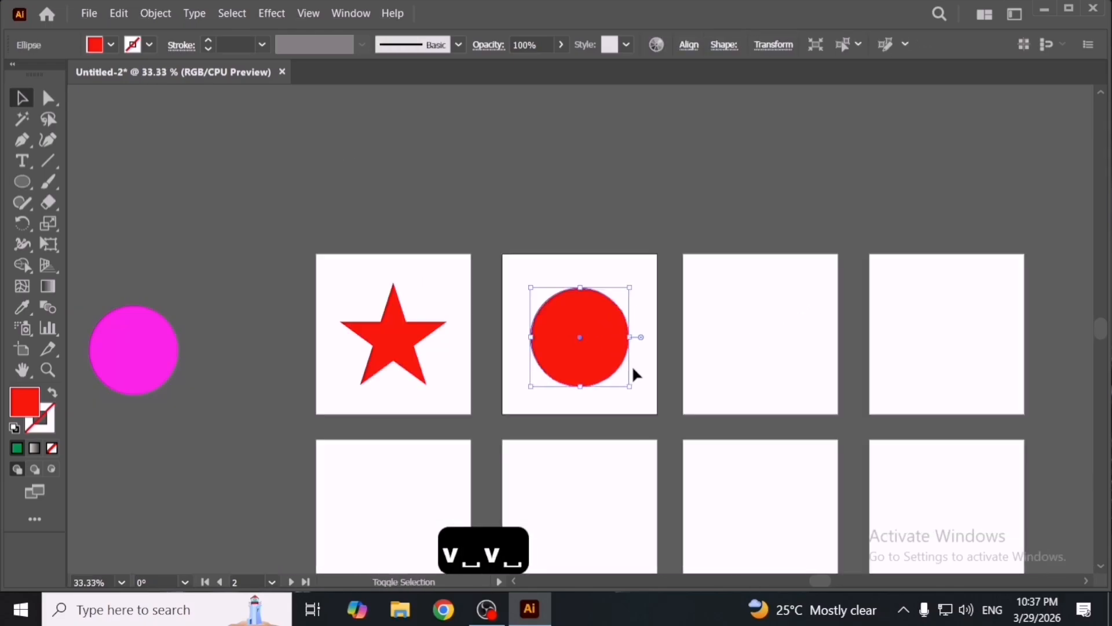
- Delete the third and fourth artboards of both rows with the Artboard tool, keeping a two-by-two grid
key(shift+o)
click(407, 471)
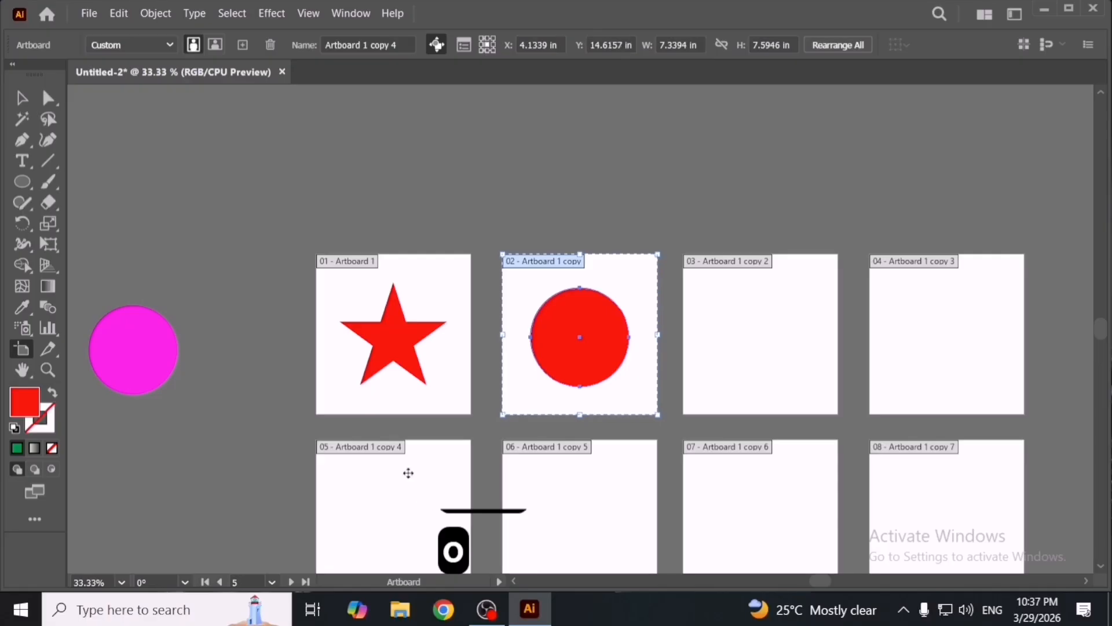
click(763, 492)
shift+click(762, 360)
shift+click(933, 372)
shift+click(938, 504)
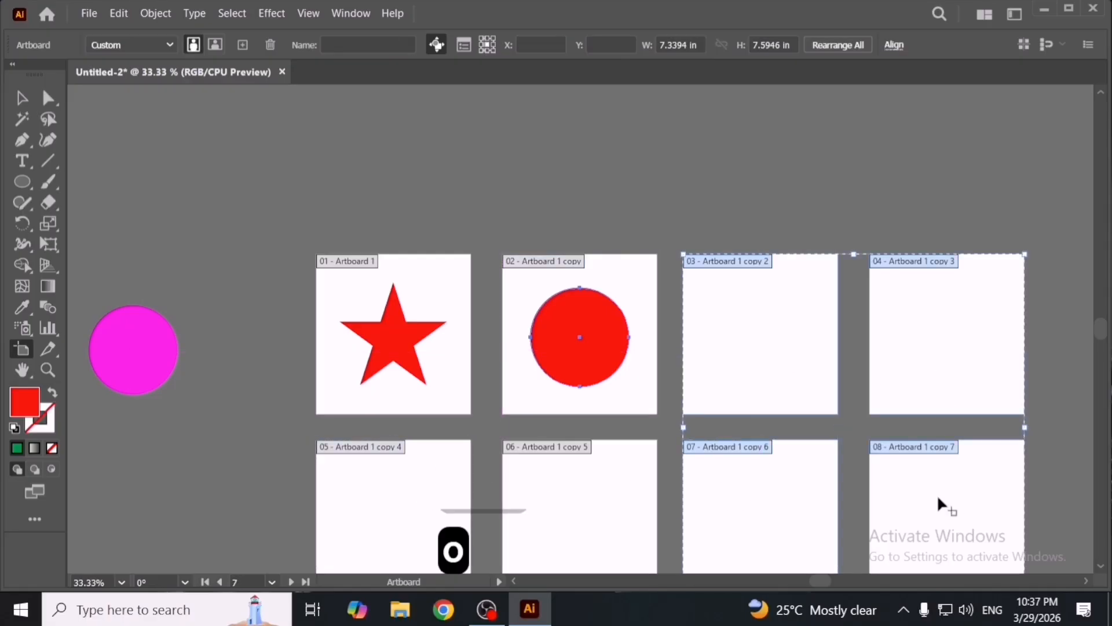
click(270, 46)
key(v)
key(space)
drag(510, 387, 573, 337)
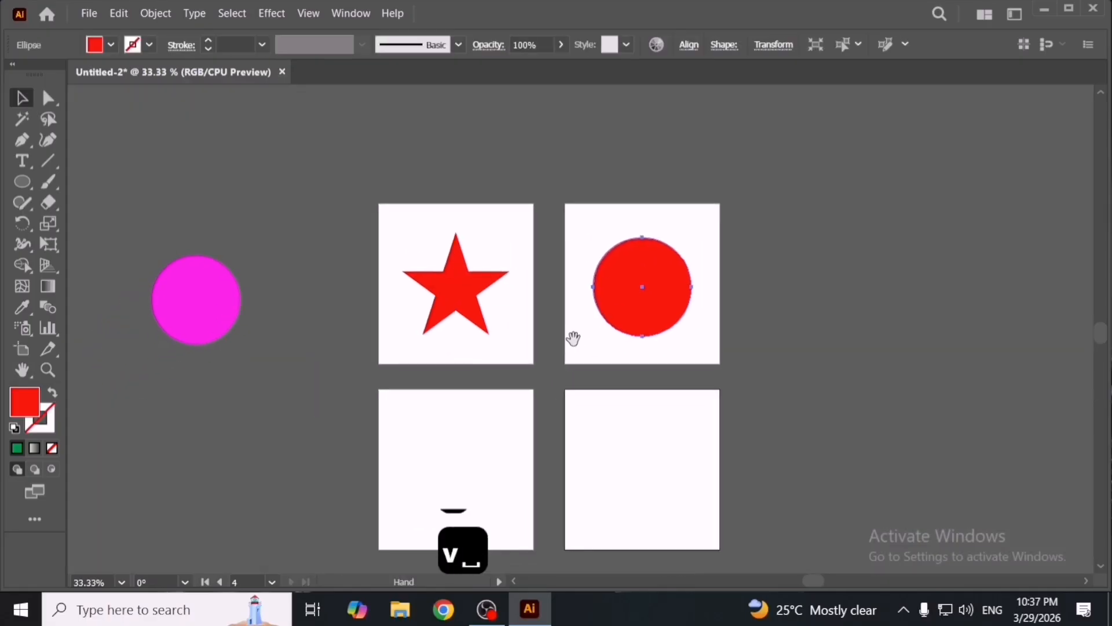
- Draw a red hexagon on the third artboard with the Polygon tool
key(v)
drag(402, 209, 648, 311)
scroll(641, 348, down, 1)
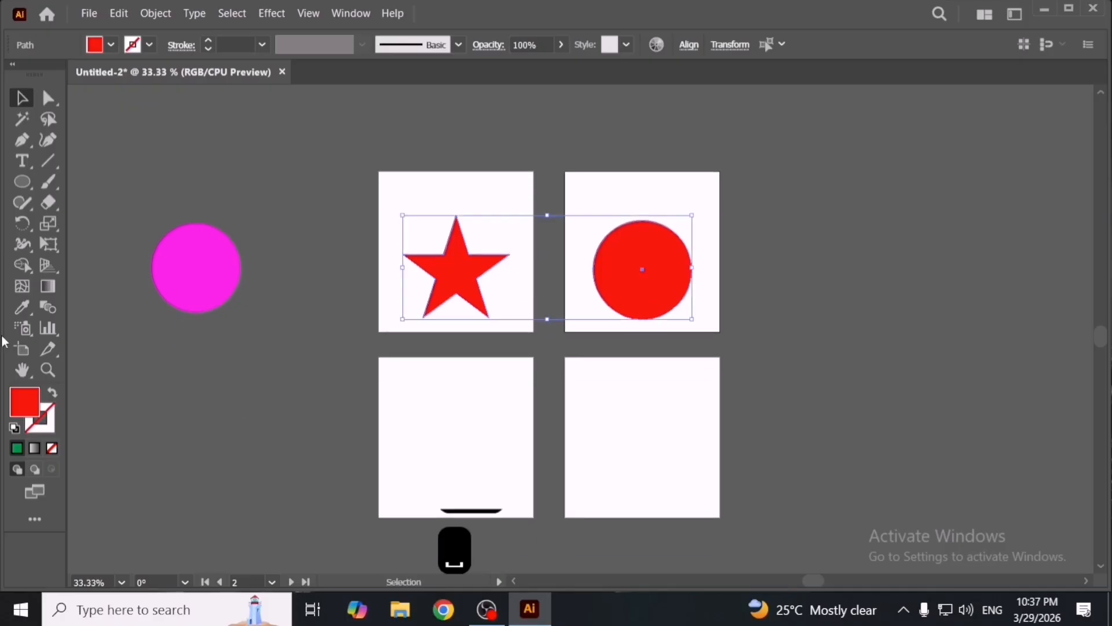
click(23, 183)
drag(21, 183, 187, 251)
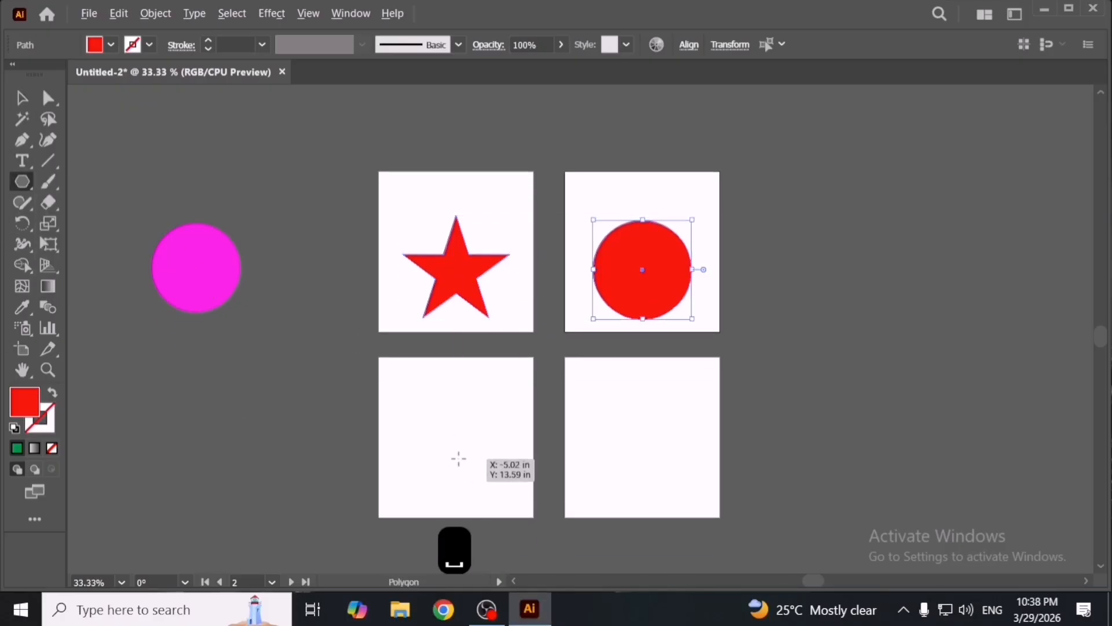
drag(456, 458, 500, 476)
key(v)
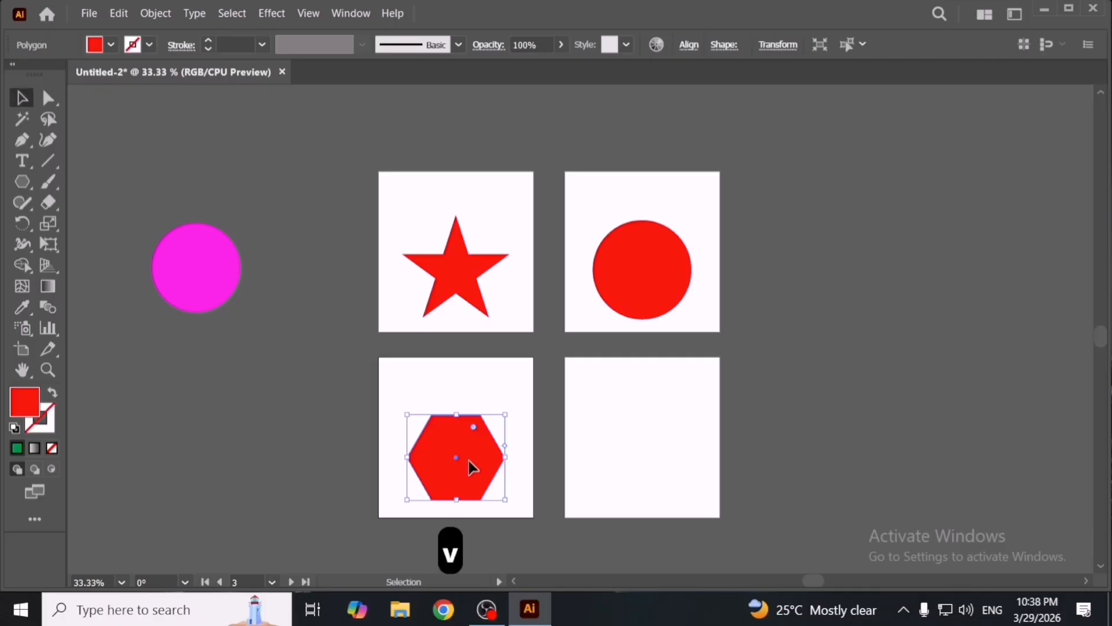
- Draw a red square on the fourth artboard with the Rectangle tool
drag(22, 182, 117, 191)
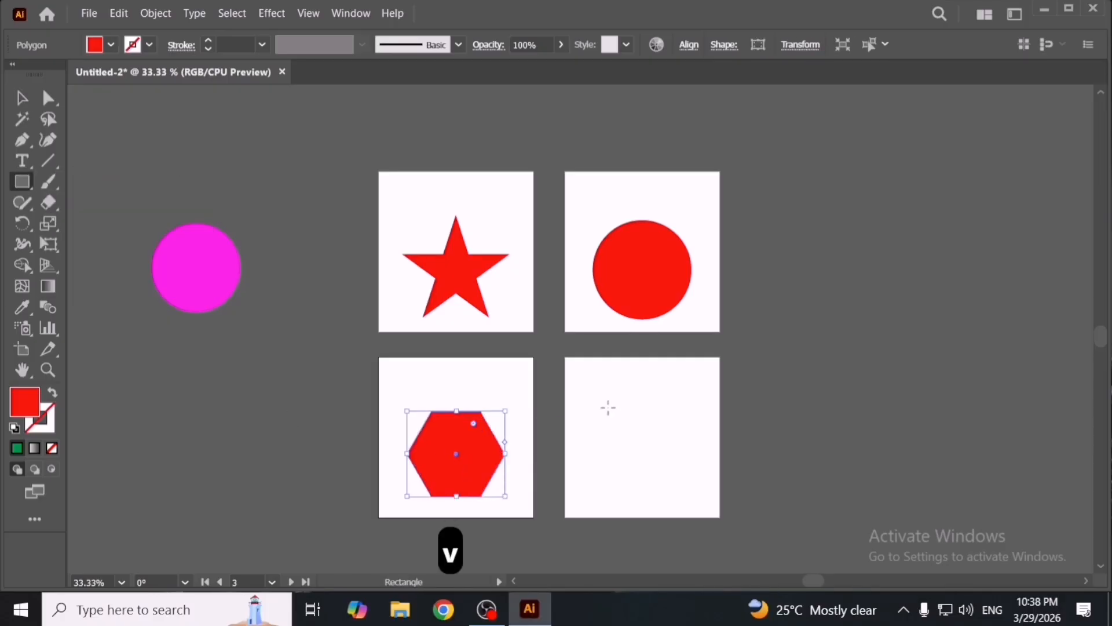
drag(603, 416, 689, 497)
key(v)
click(565, 451)
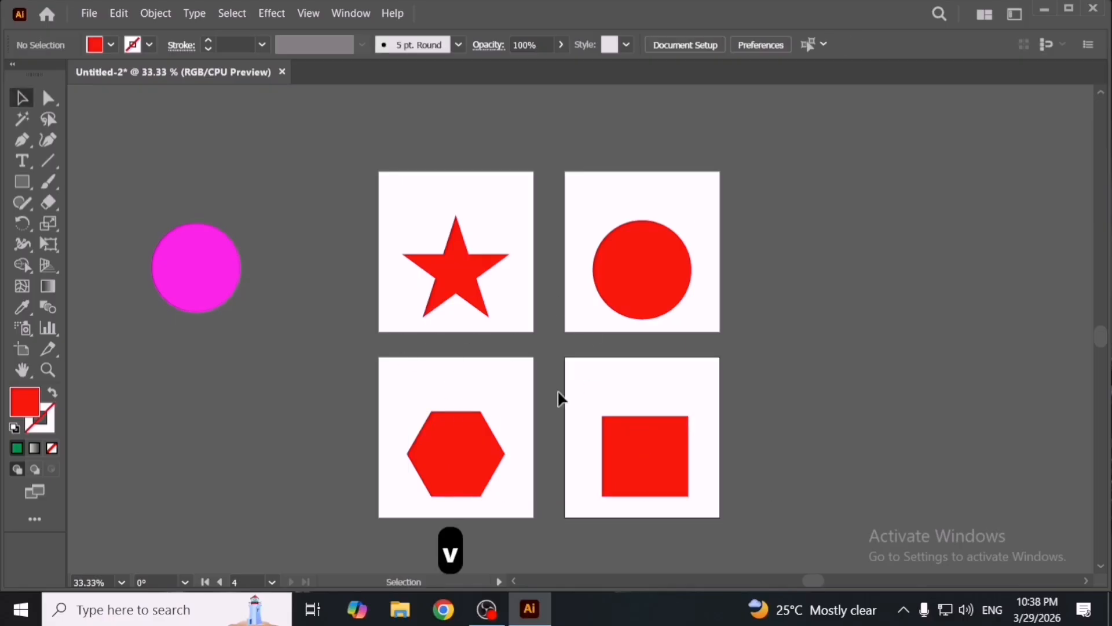
- Add point text above the star on the first artboard, enlarge it, and change it to 'Design By MHT'
scroll(554, 196, up, 2)
key(space)
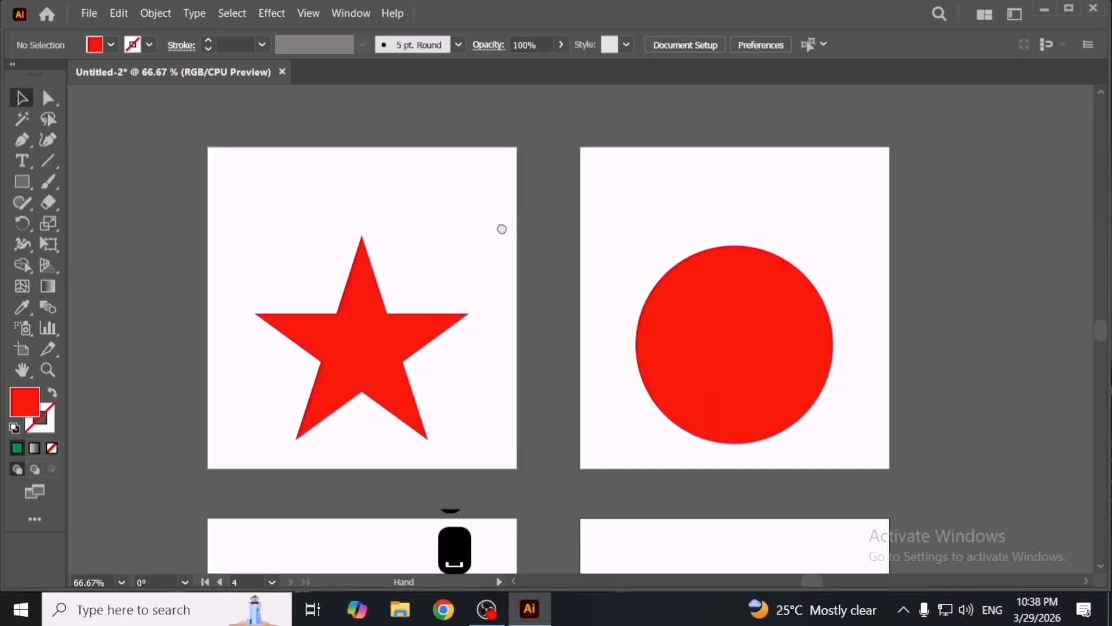
drag(502, 229, 483, 214)
click(25, 163)
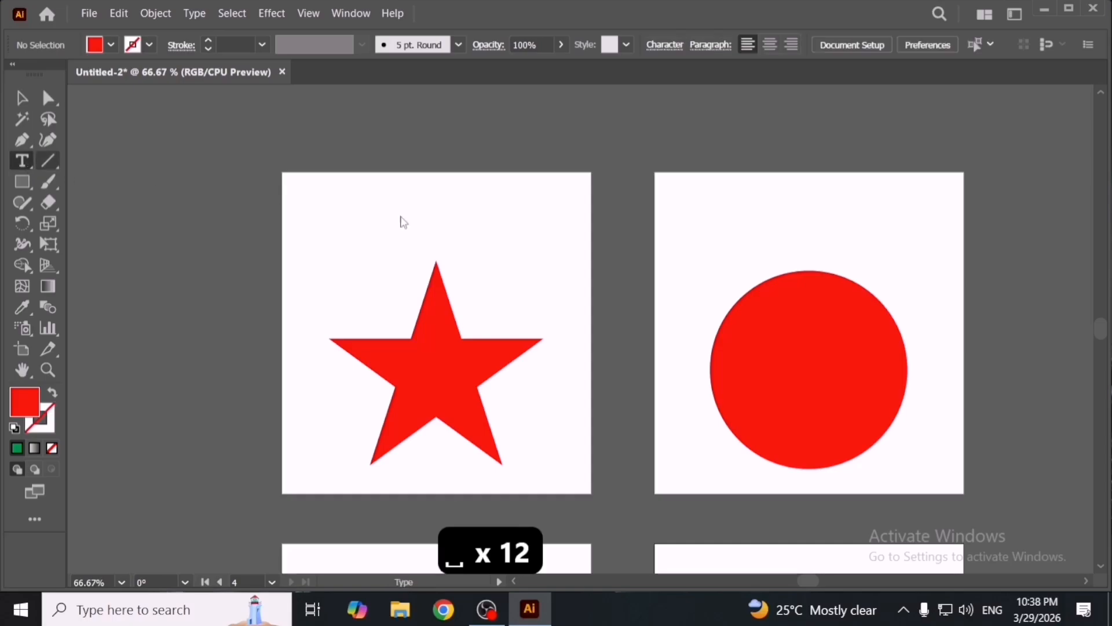
click(398, 215)
key(Escape)
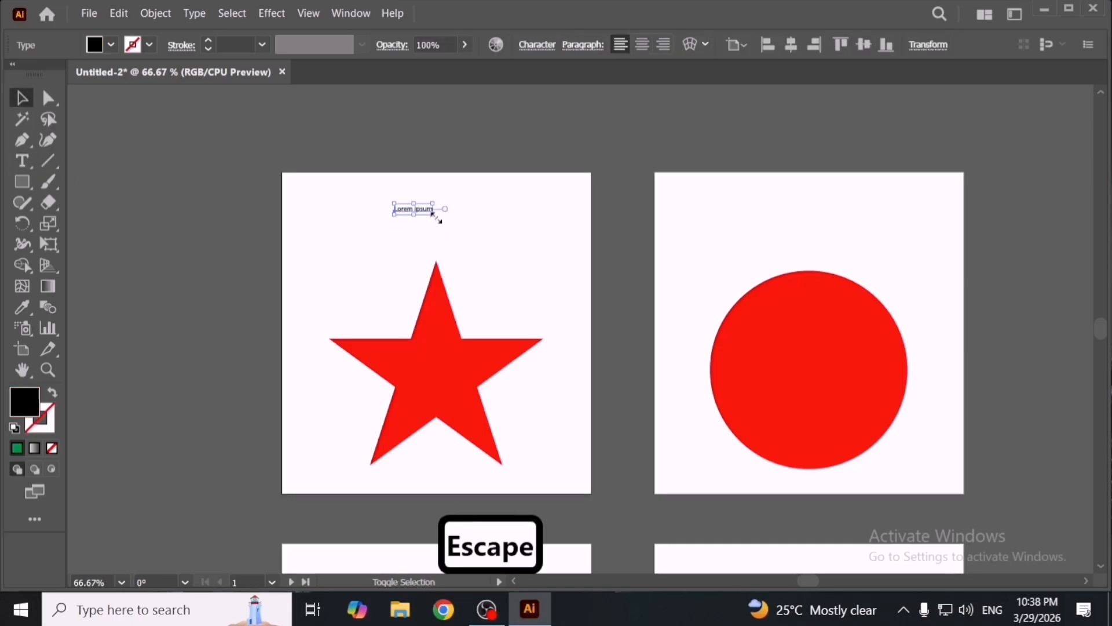
drag(435, 213, 512, 229)
click(448, 219)
key(ctrl+a)
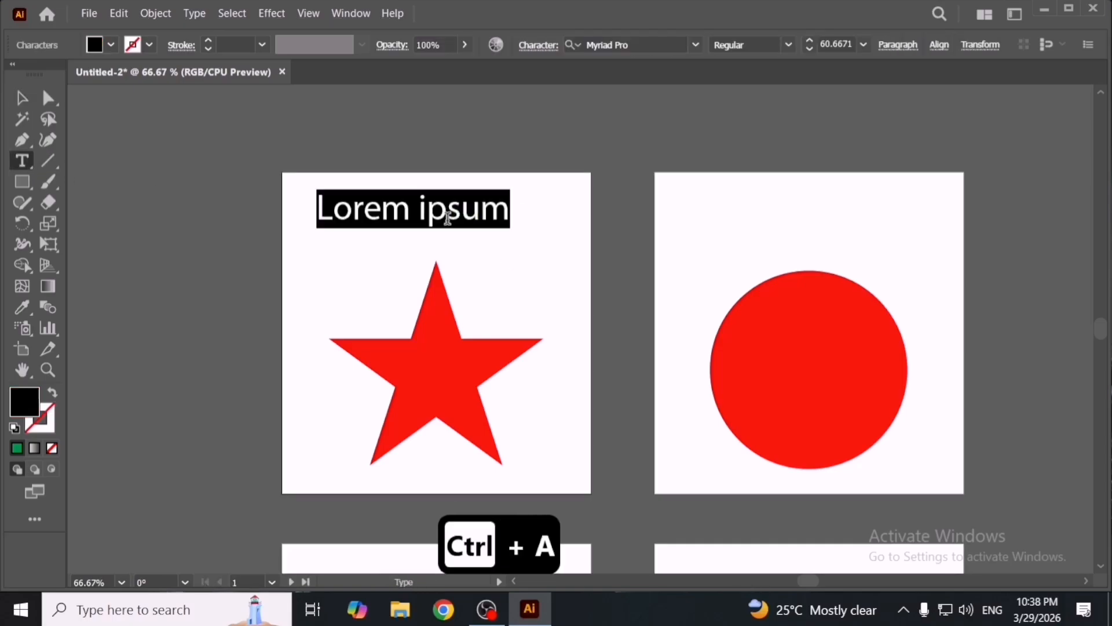
text(Desuf)
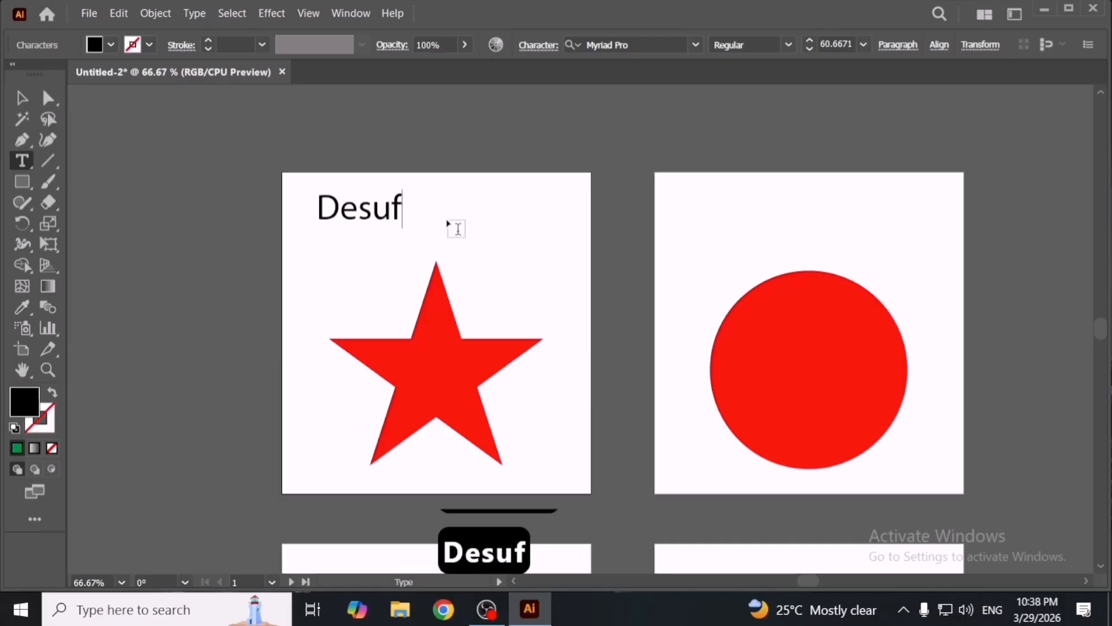
key(BackSpace)
key(BackSpace)
text(ign By)
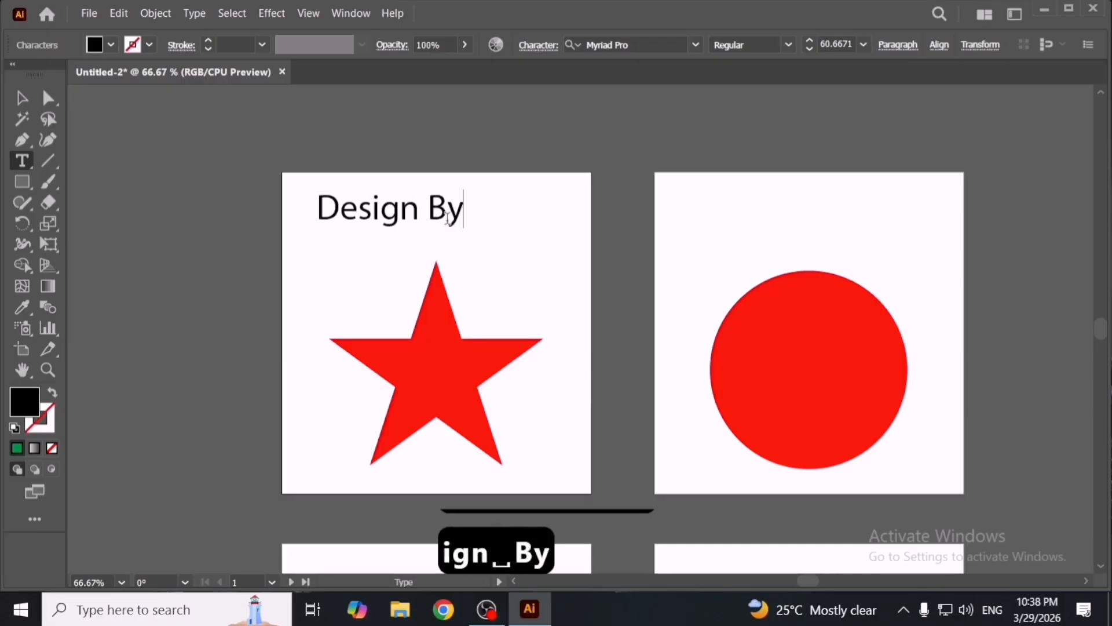
text(MHT)
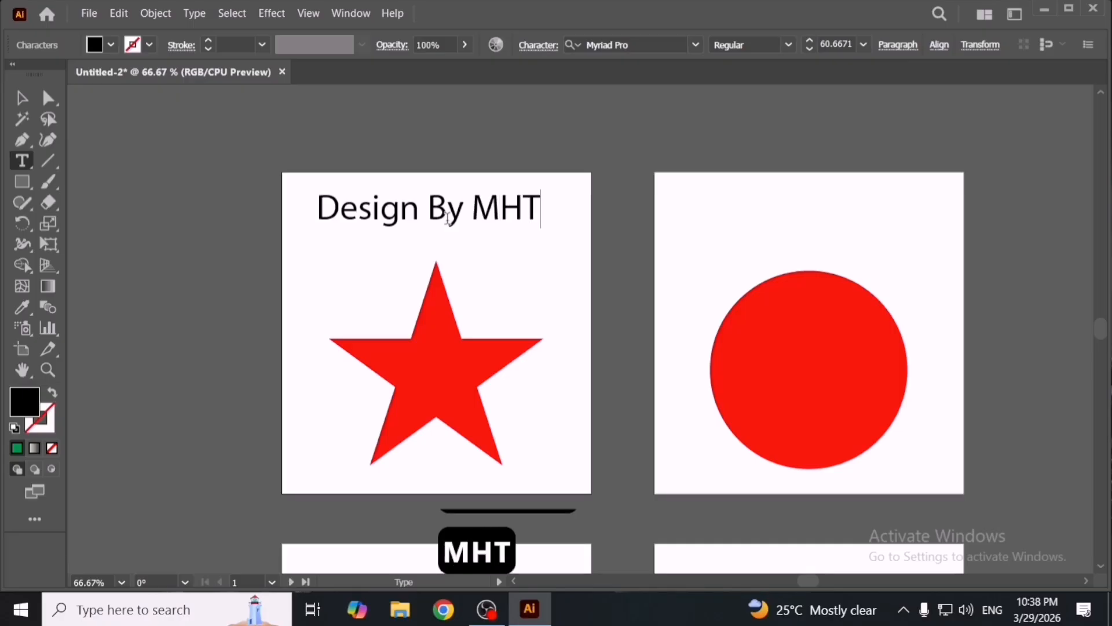
key(Escape)
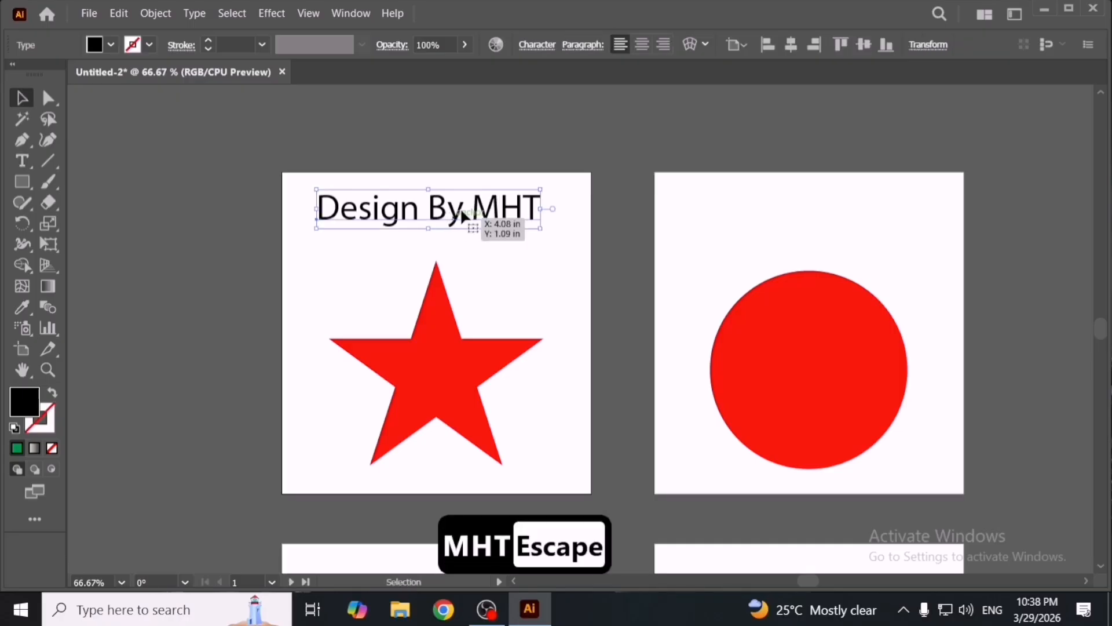
- Center the 'Design By MHT' text horizontally on the first artboard using the Align panel
drag(464, 219, 470, 232)
key(shift+F6)
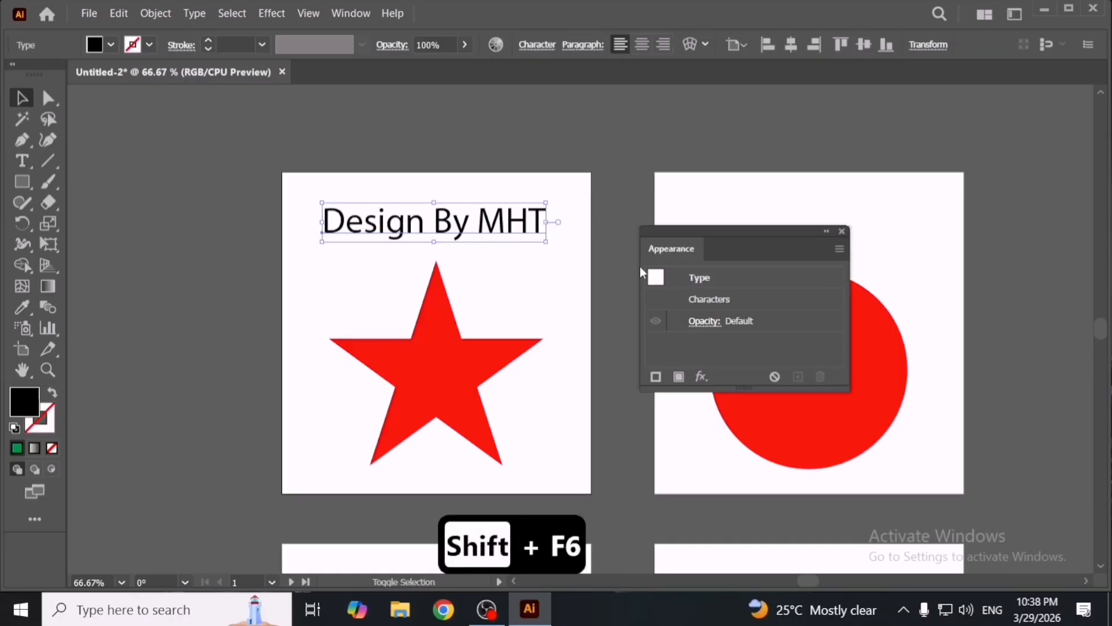
key(shift+F6)
key(shift+F7)
click(778, 204)
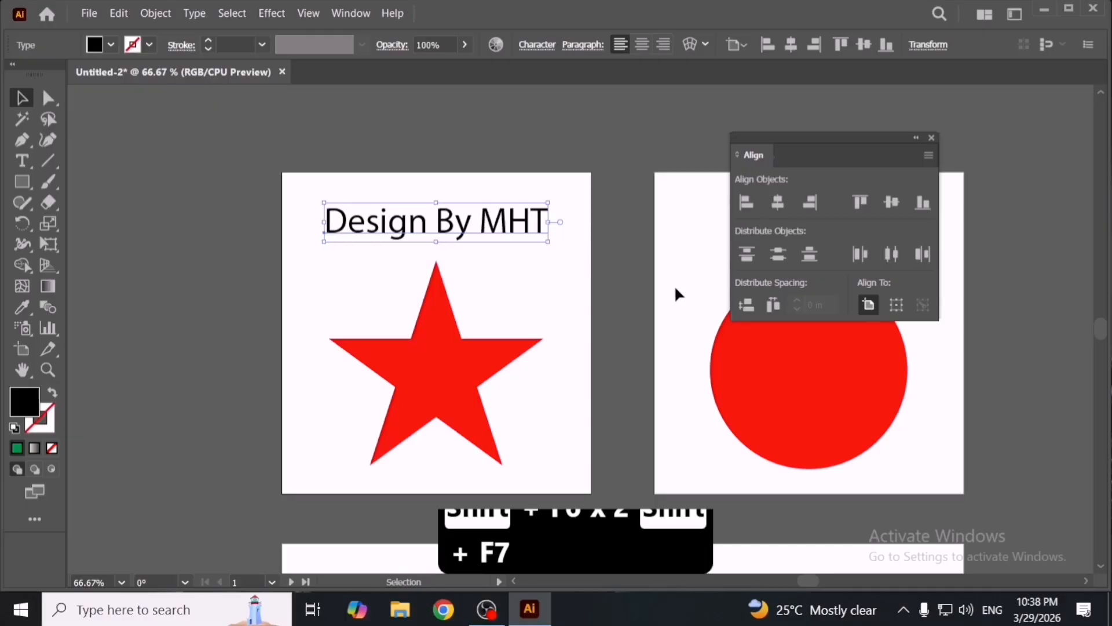
click(676, 293)
drag(498, 227, 501, 224)
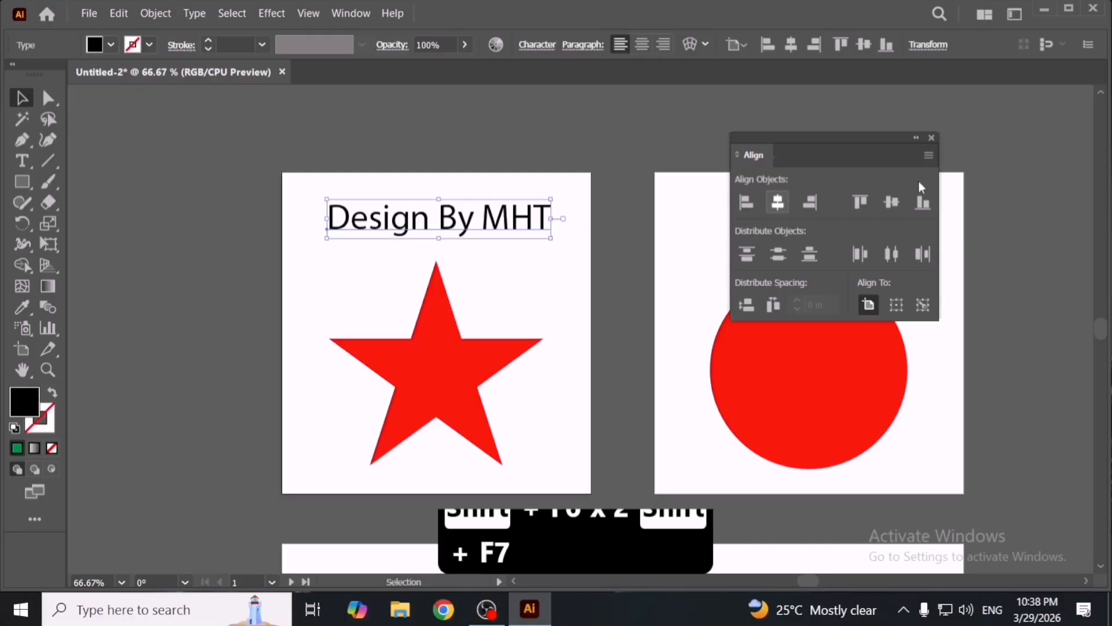
click(778, 206)
click(931, 138)
click(667, 260)
- Duplicate the text onto the second artboard and center the copy horizontally there
key(space)
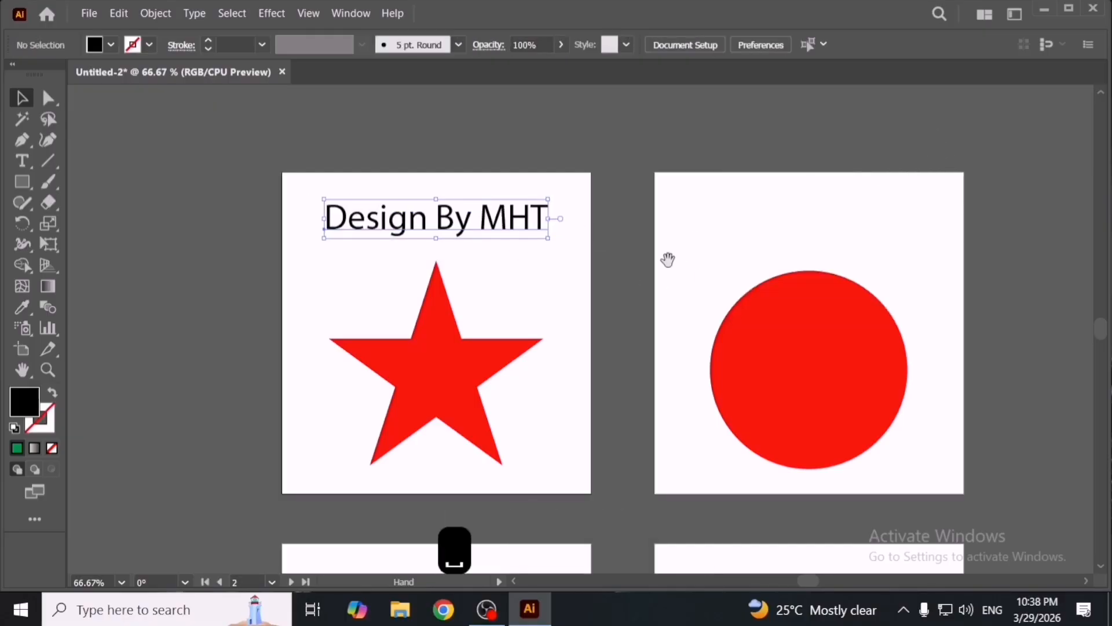
drag(668, 260, 523, 239)
drag(319, 208, 672, 208)
key(shift+F7)
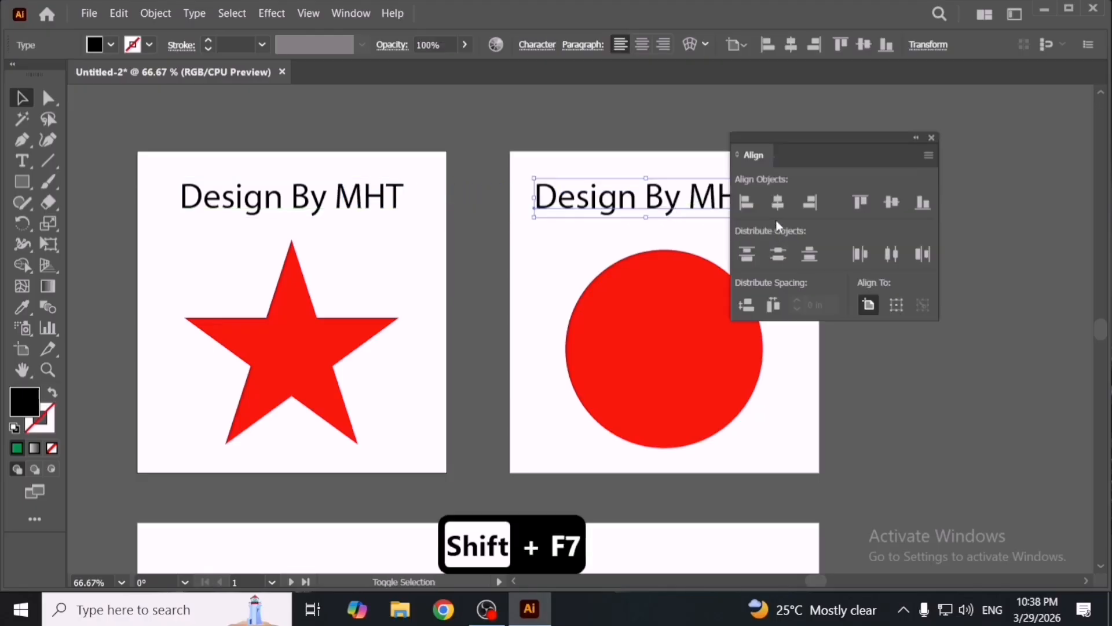
click(579, 232)
click(621, 209)
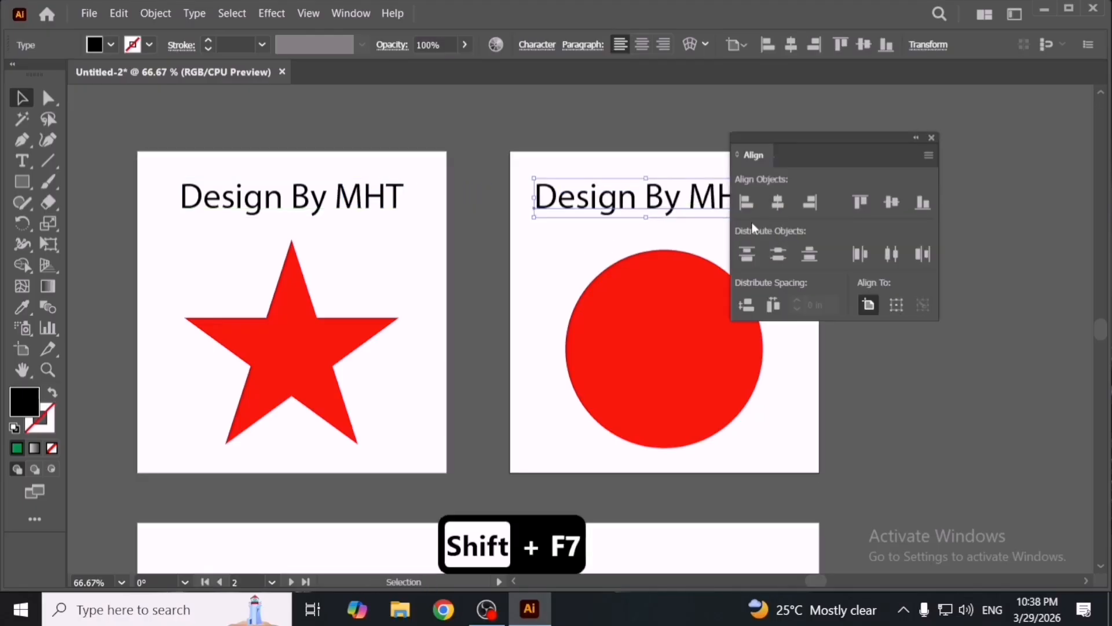
click(777, 202)
- Duplicate the text onto the fourth and third artboards and center the copies horizontally
drag(613, 259, 509, 209)
drag(603, 158, 618, 529)
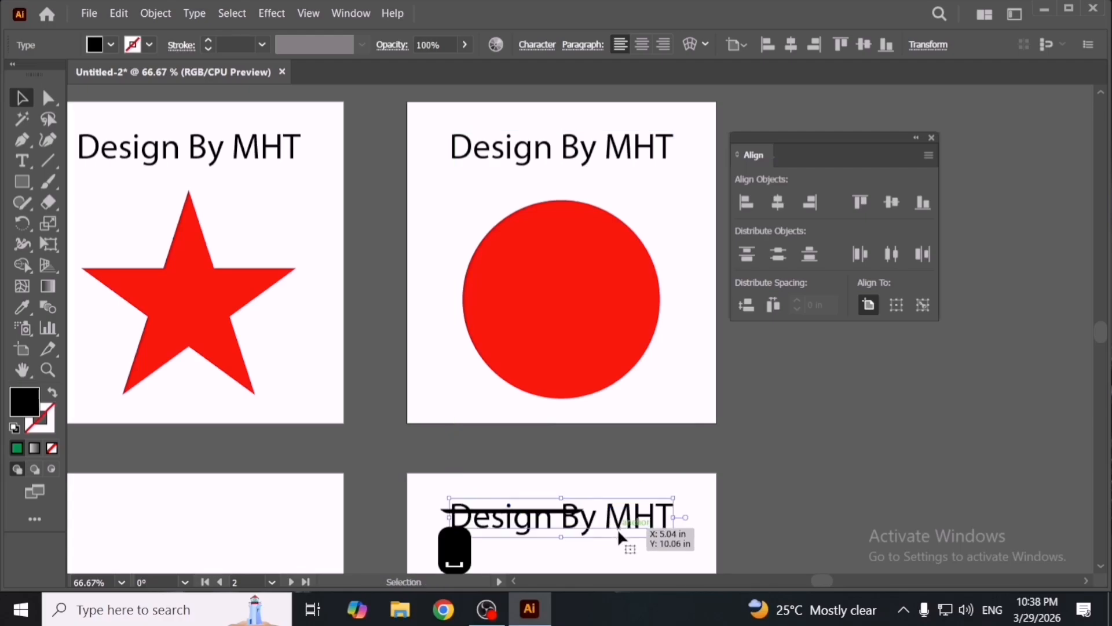
scroll(619, 529, down, 4)
click(697, 439)
click(647, 409)
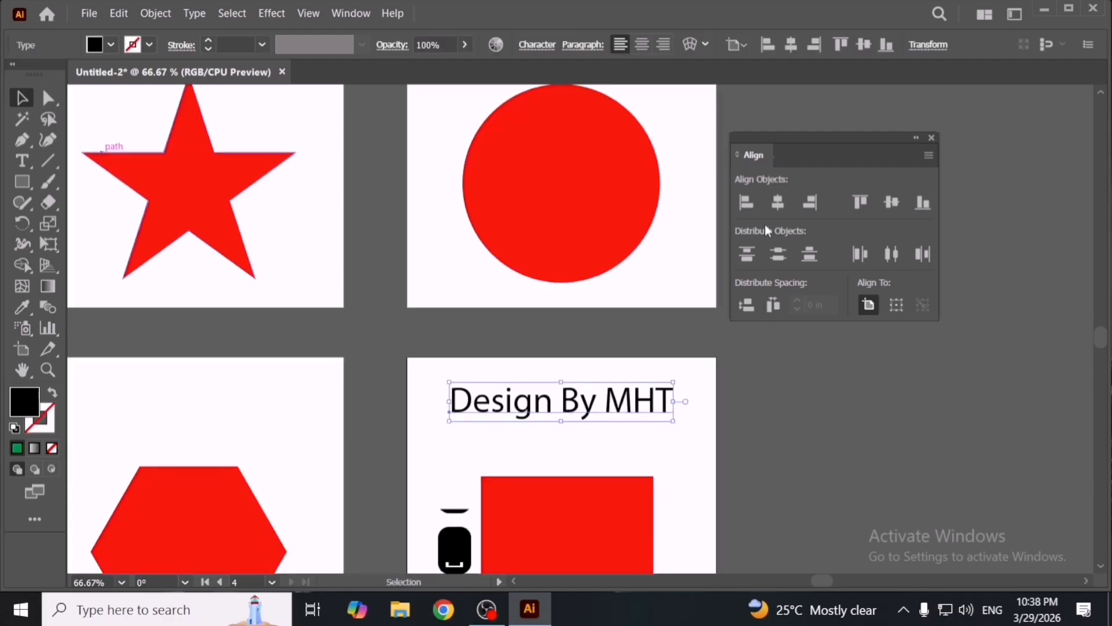
drag(668, 365, 666, 387)
drag(547, 429, 178, 437)
drag(331, 445, 429, 445)
click(777, 204)
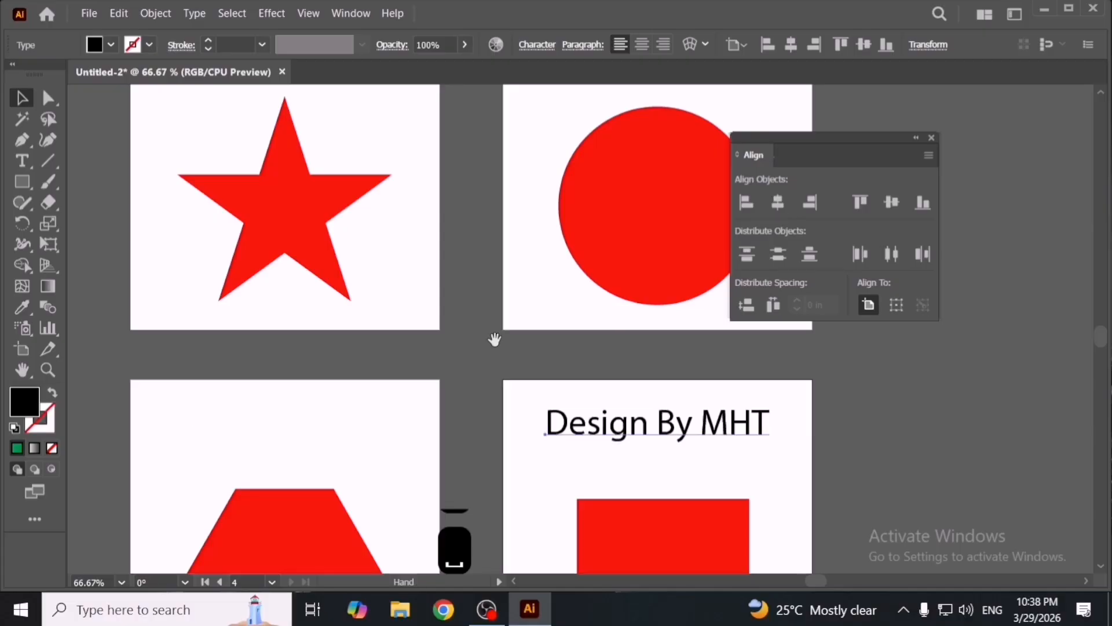
- Undo the last change and center the text copy on the third artboard horizontally
key(ctrl+z)
click(437, 405)
click(370, 432)
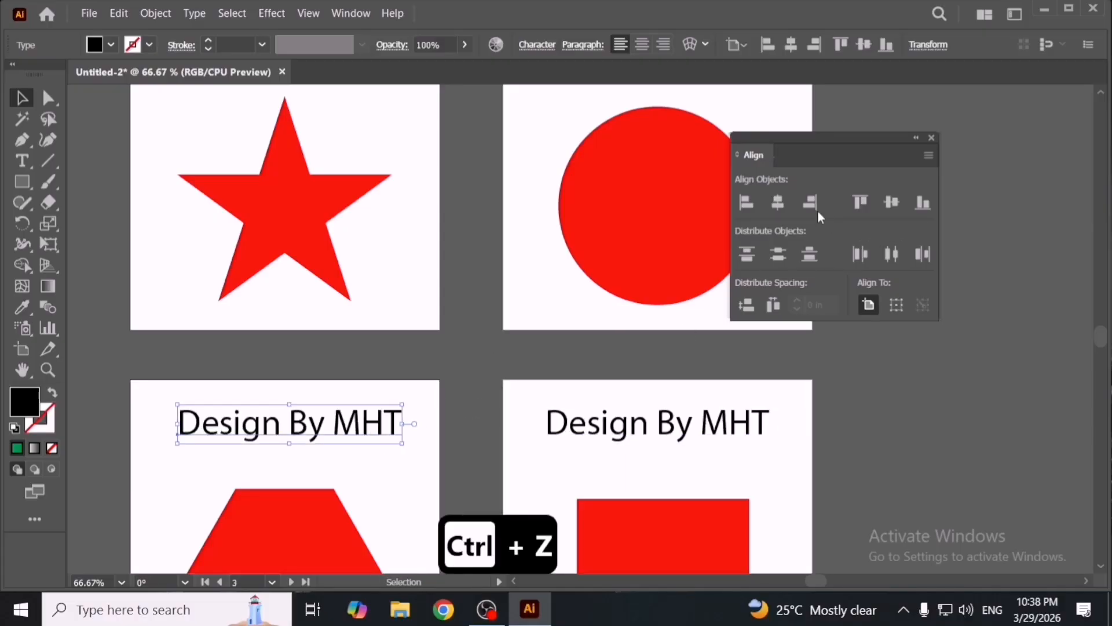
click(780, 205)
- Delete the text copies from the second, third and fourth artboards
drag(329, 383, 741, 451)
key(Delete)
drag(605, 206, 519, 416)
click(574, 272)
key(Delete)
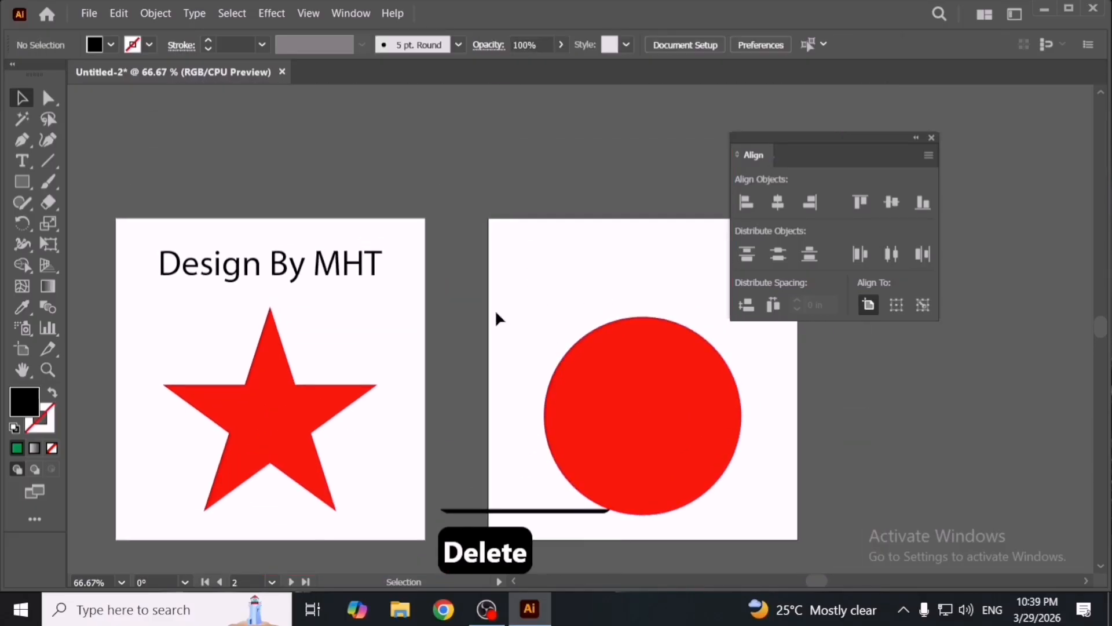
- Close the Align panel and copy the 'Design By MHT' text on the first artboard
scroll(565, 323, down, 3)
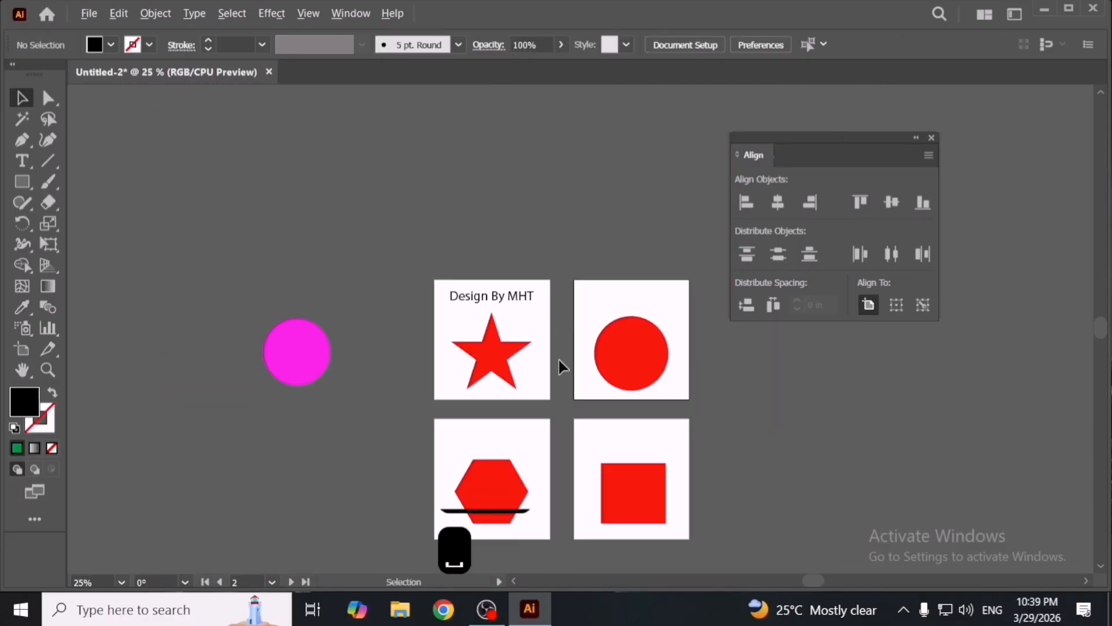
scroll(560, 362, up, 3)
click(930, 138)
key(space)
drag(507, 351, 540, 280)
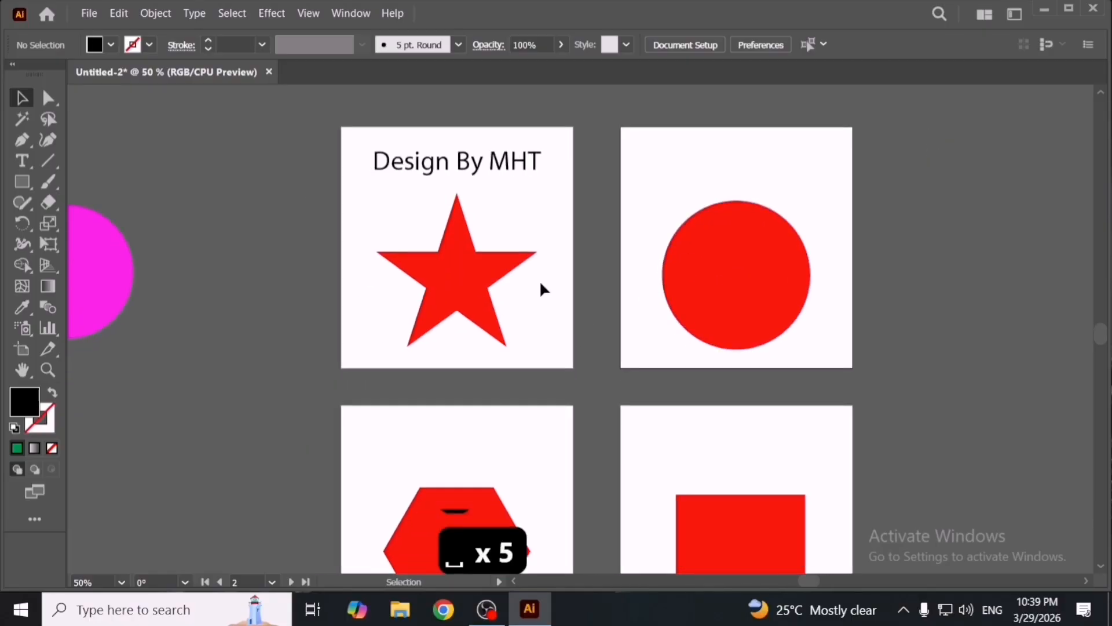
click(463, 175)
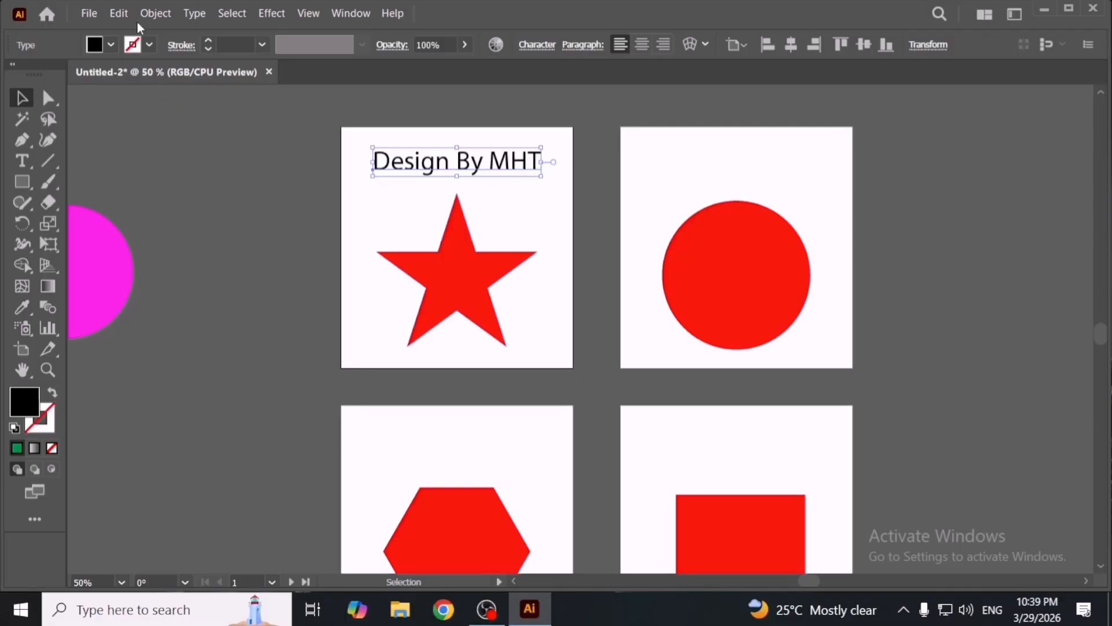
click(124, 15)
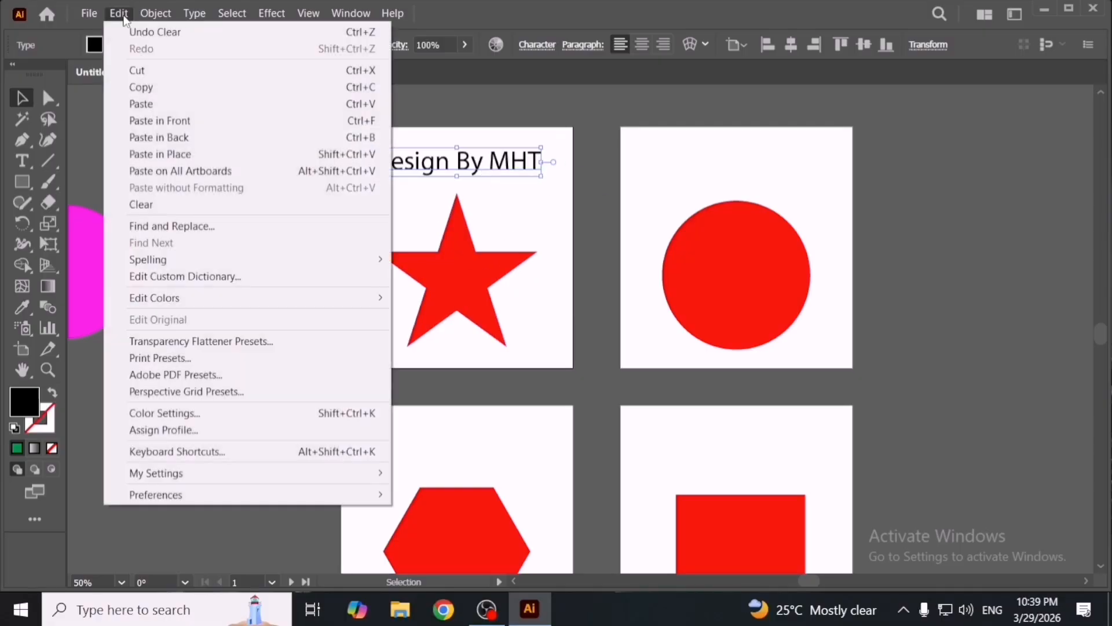
click(165, 88)
- Paste the copied 'Design By MHT' text onto all artboards
click(119, 18)
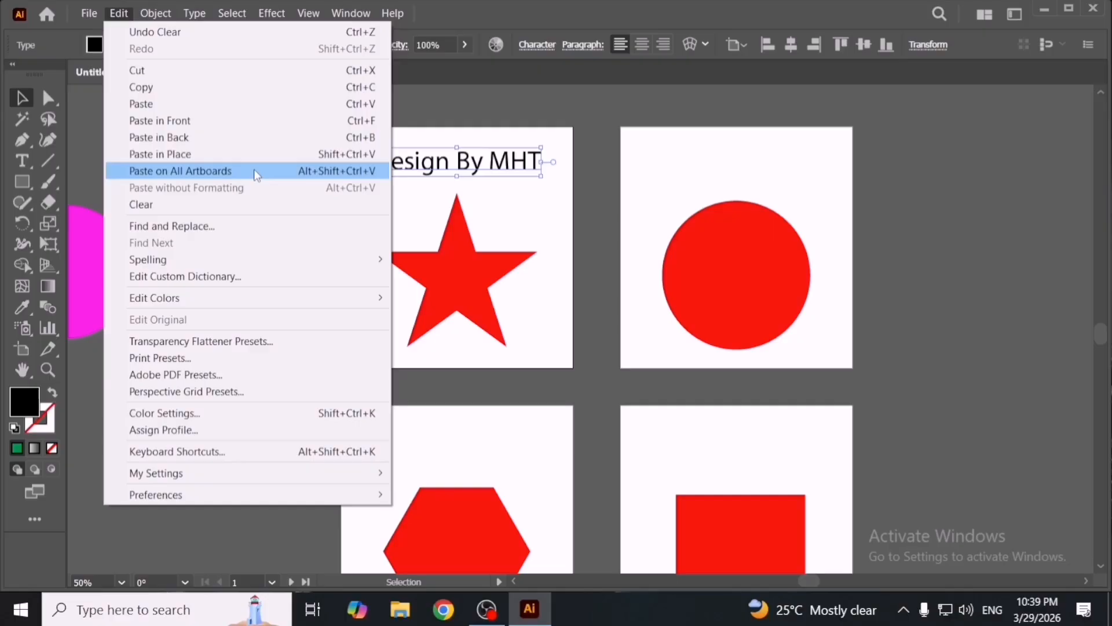
click(180, 171)
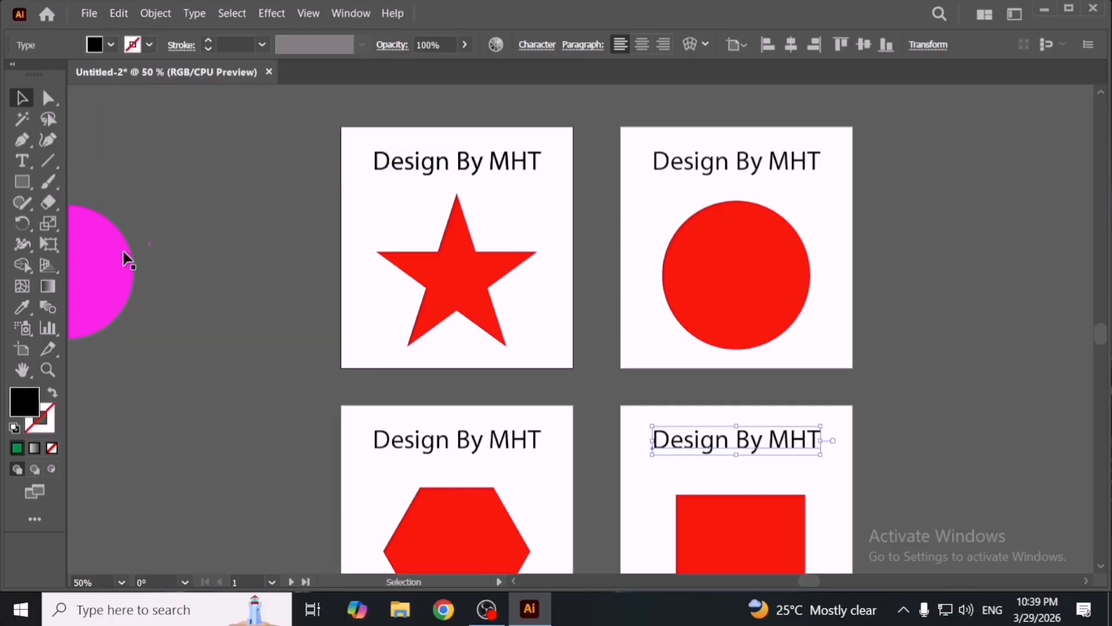
- Select every object across the four artboards and delete them
drag(306, 119, 855, 553)
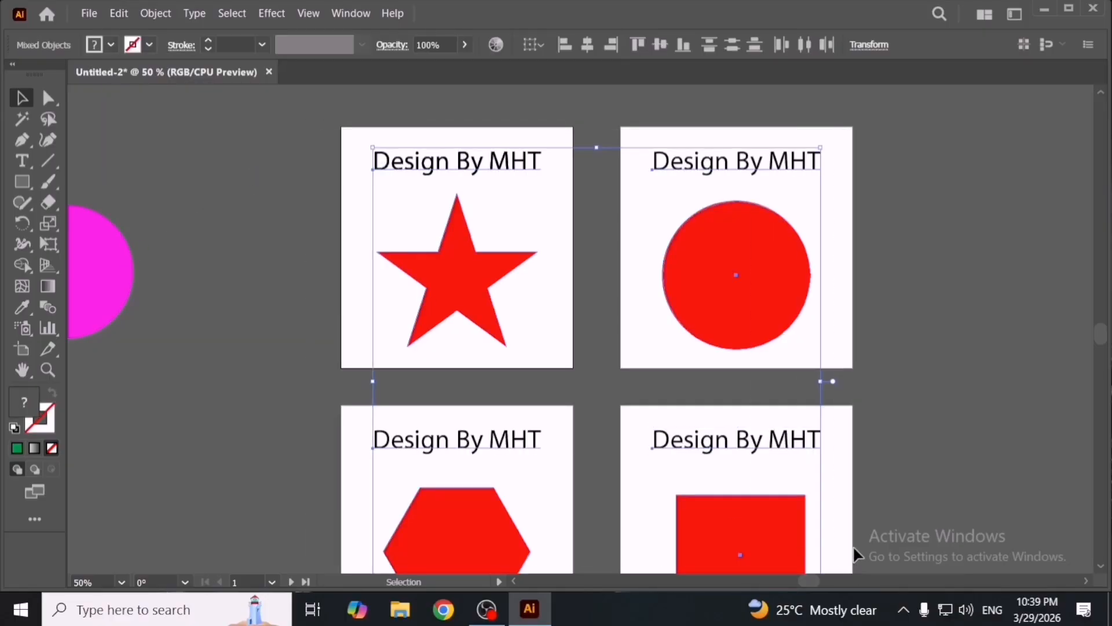
key(Delete)
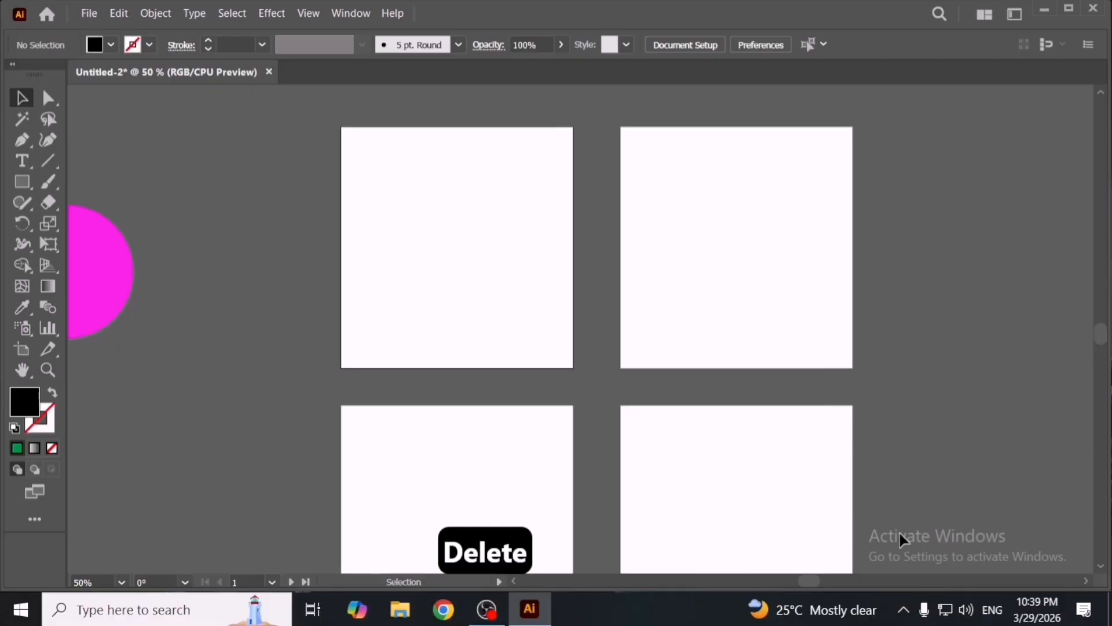
- Delete the extra artboards with the Artboard tool, leaving a single artboard
key(shift+o)
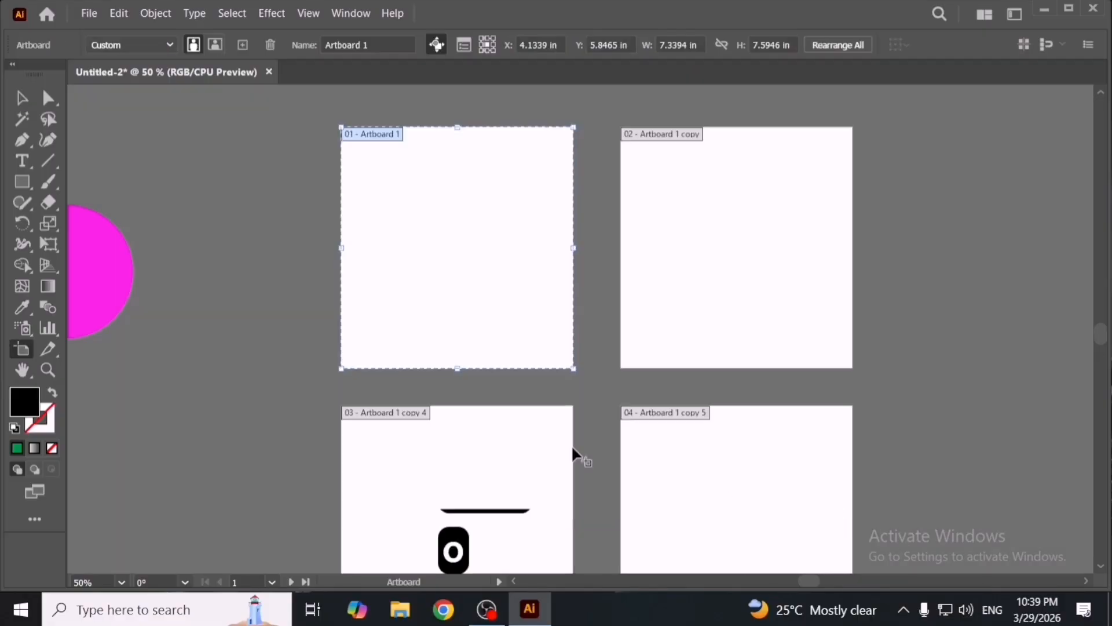
shift+click(669, 267)
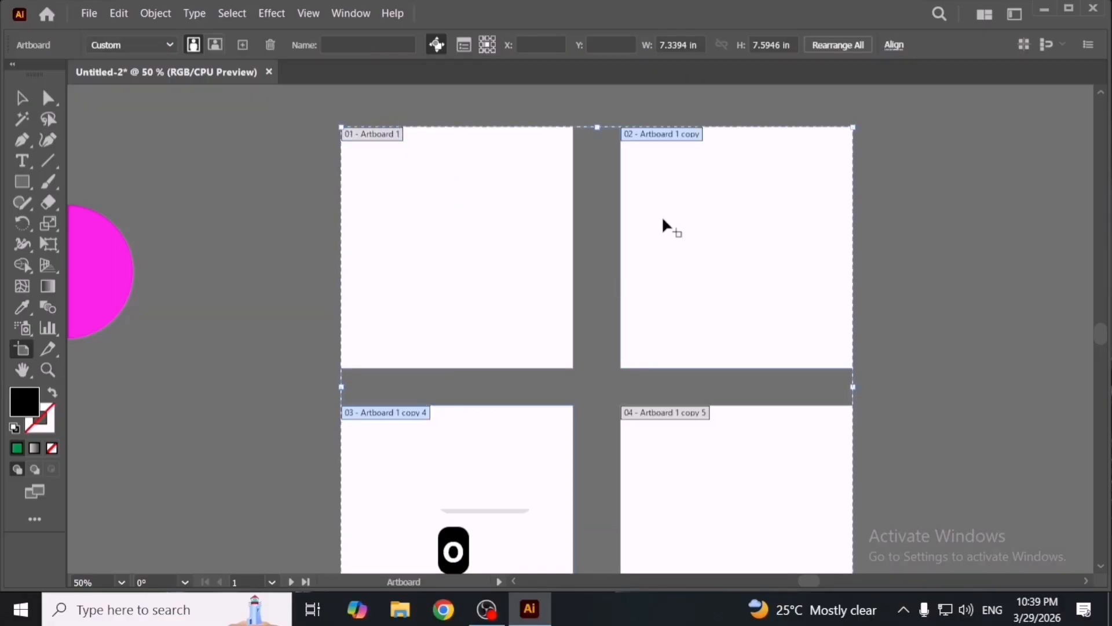
click(270, 45)
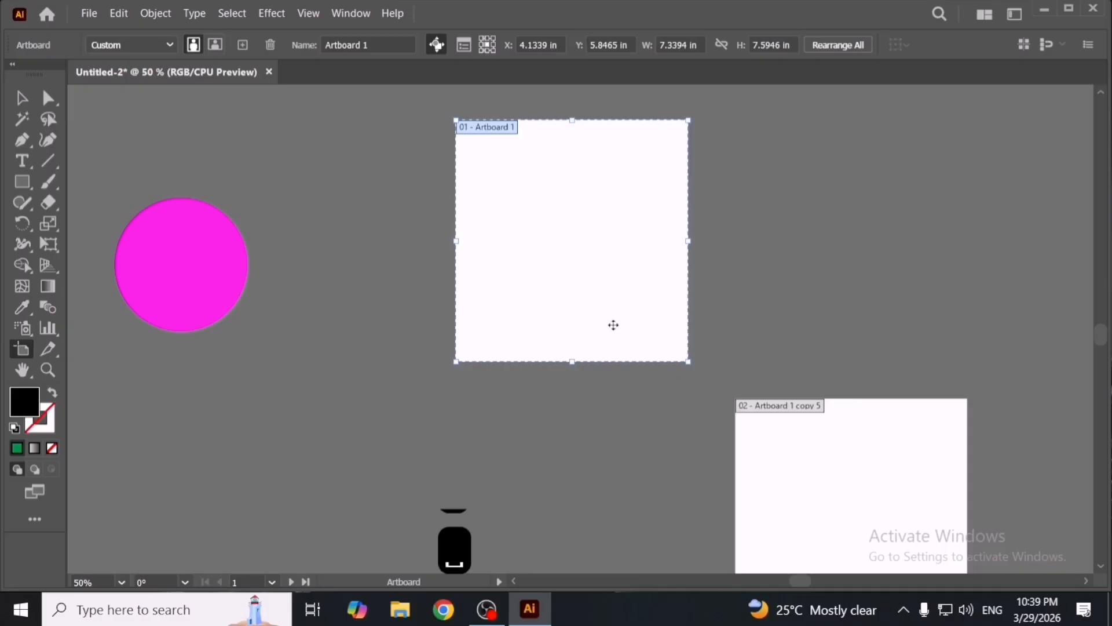
click(270, 45)
drag(797, 427, 658, 290)
key(v)
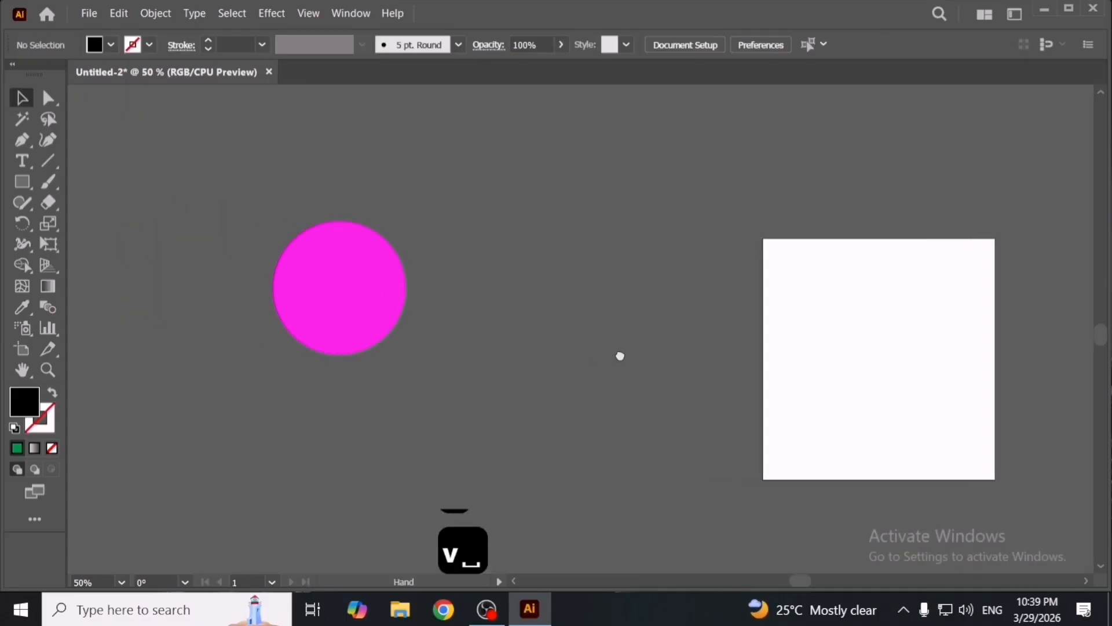
- Move the magenta circle slightly to the right
drag(394, 301, 473, 322)
click(119, 13)
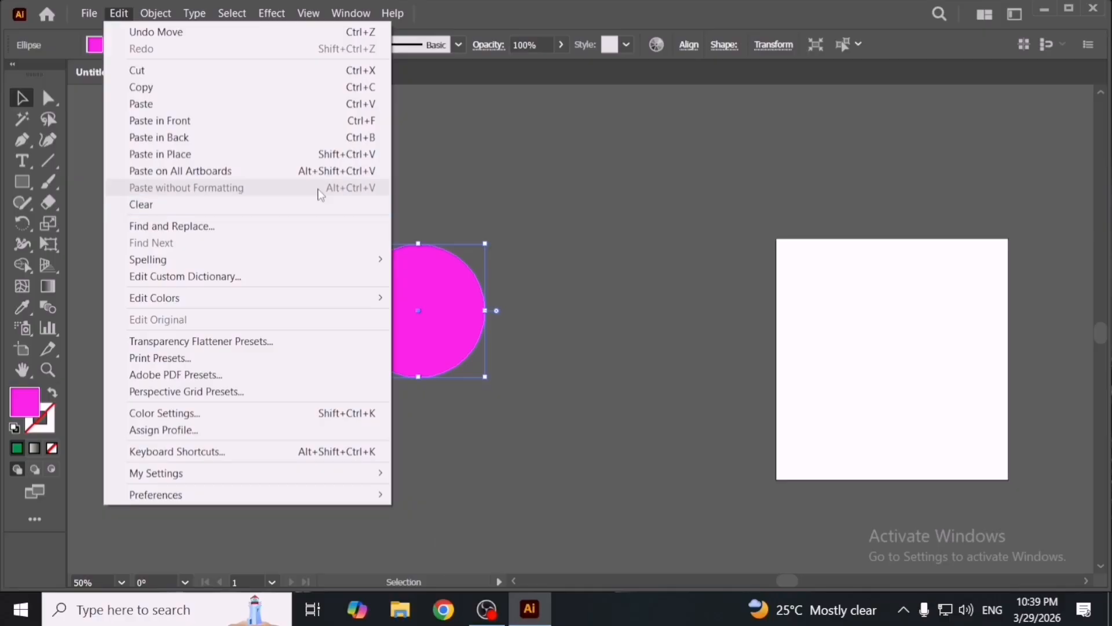
- Create a point text object with 'Lorem ipsum' placeholder text and move it below and right of the circle
click(31, 167)
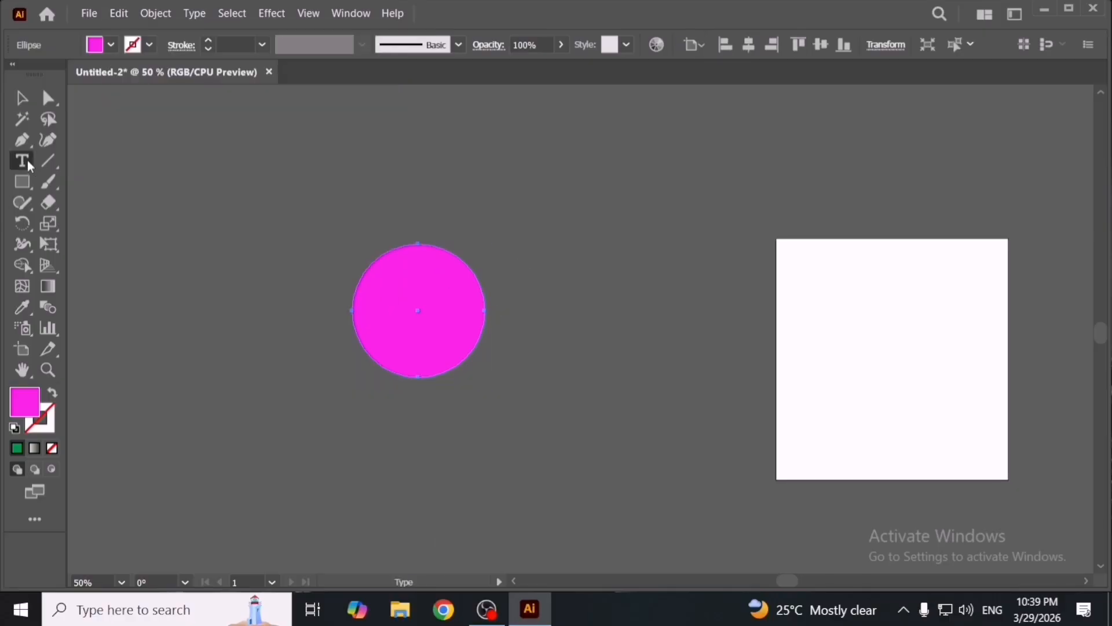
click(549, 292)
key(Escape)
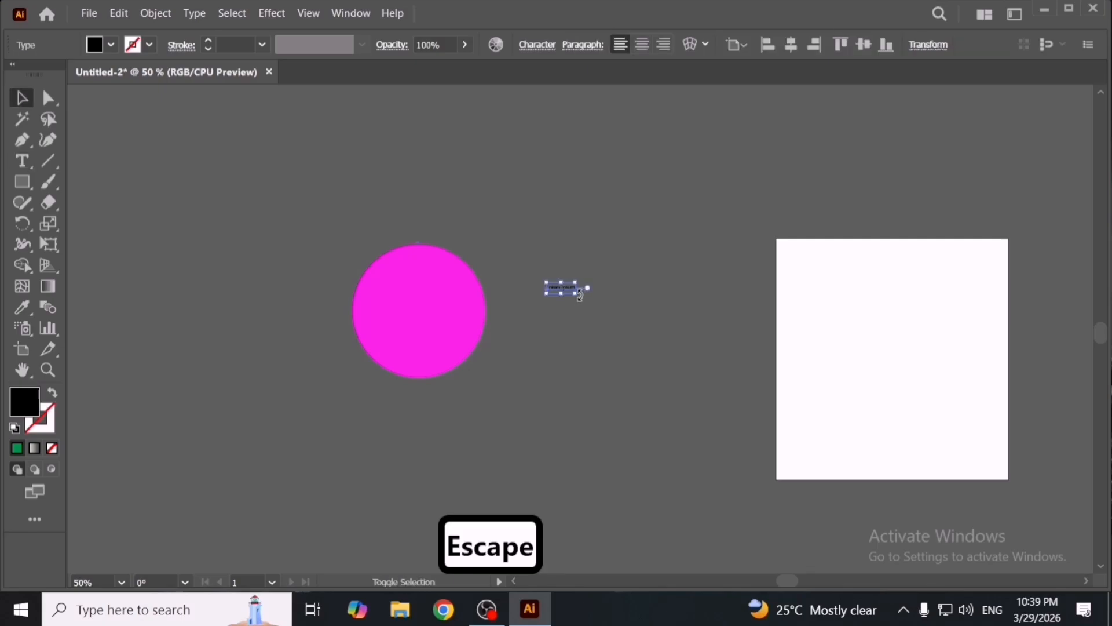
drag(574, 294, 710, 351)
drag(634, 303, 696, 436)
scroll(694, 436, up, 1)
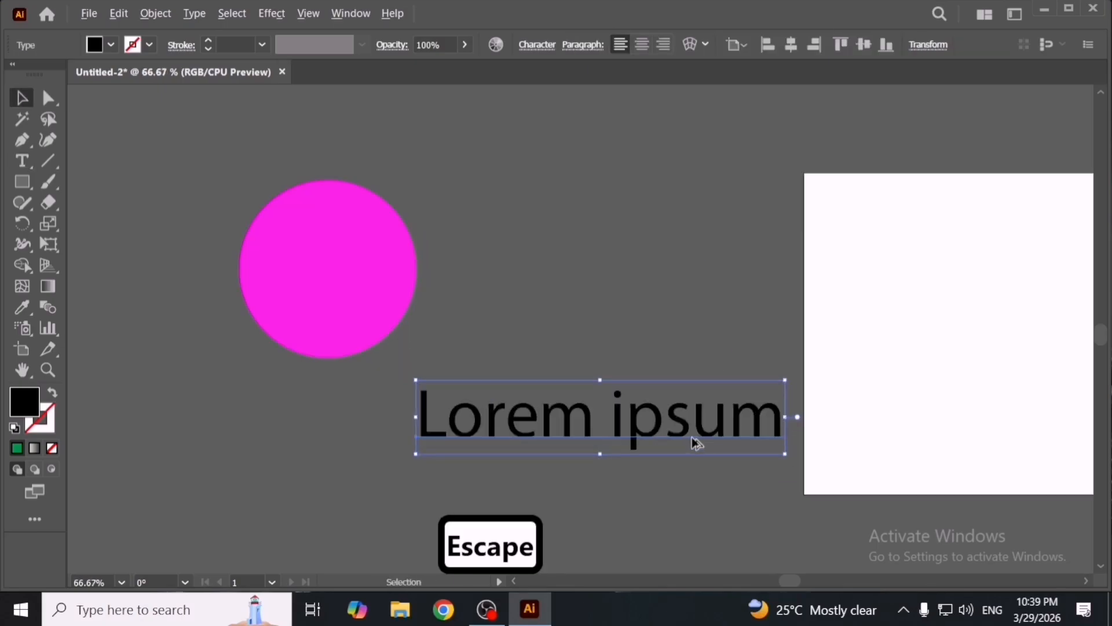
click(118, 14)
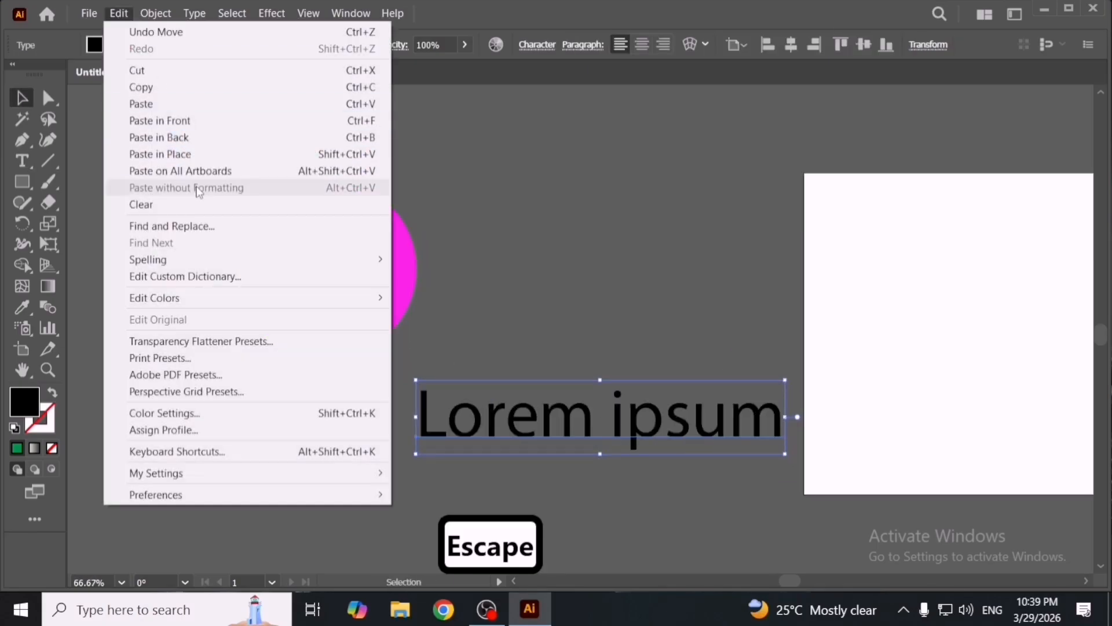
click(519, 236)
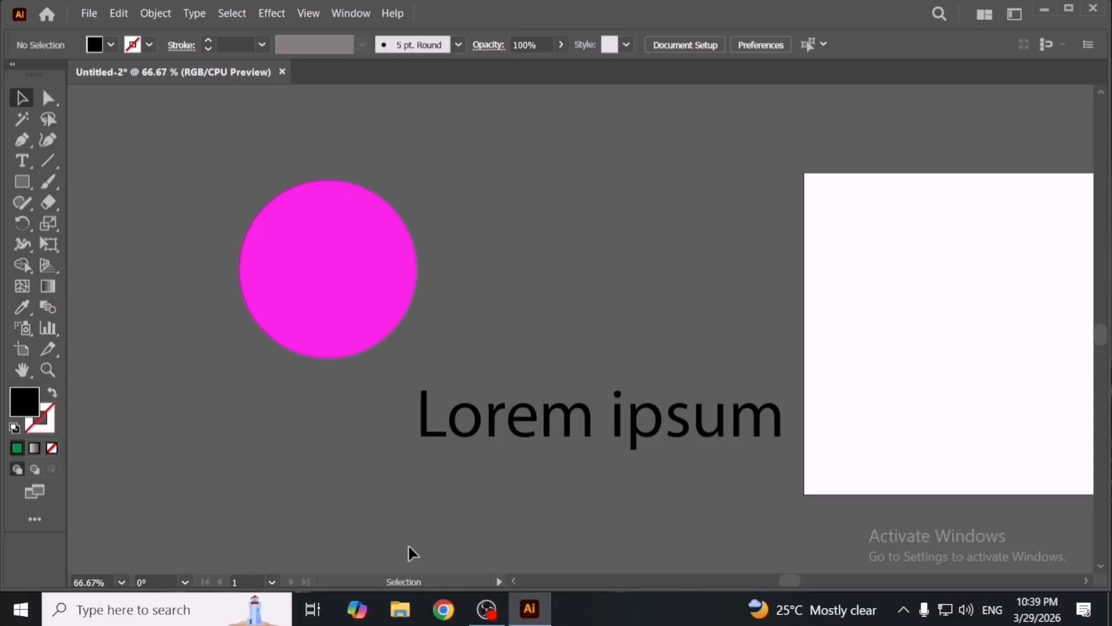
- Switch to Chrome and search Google for 'mht designer'
click(443, 609)
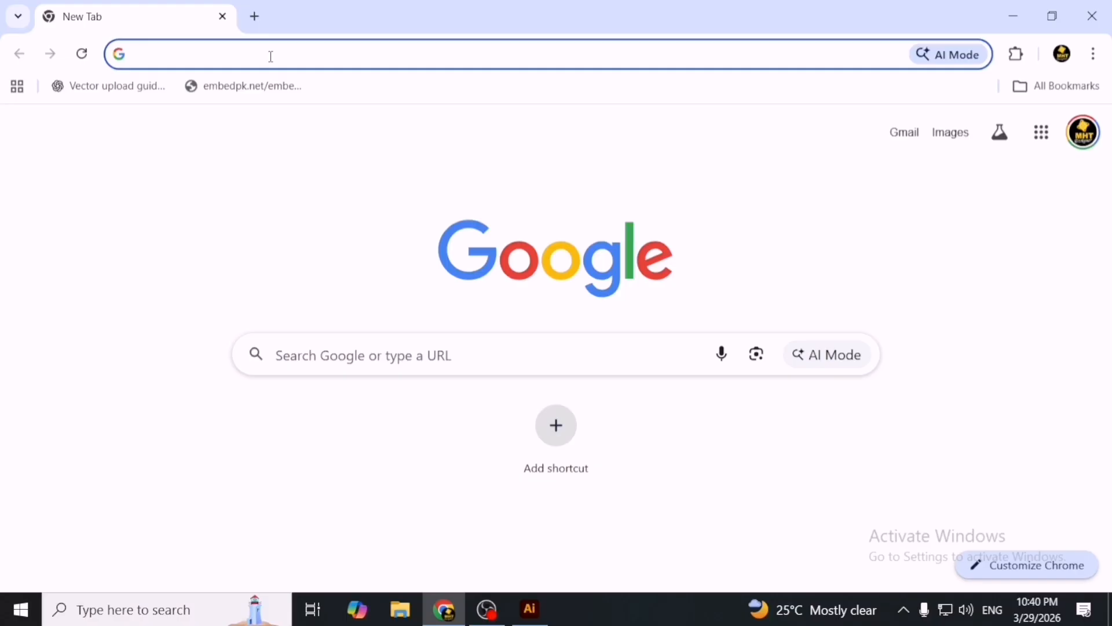
text(m)
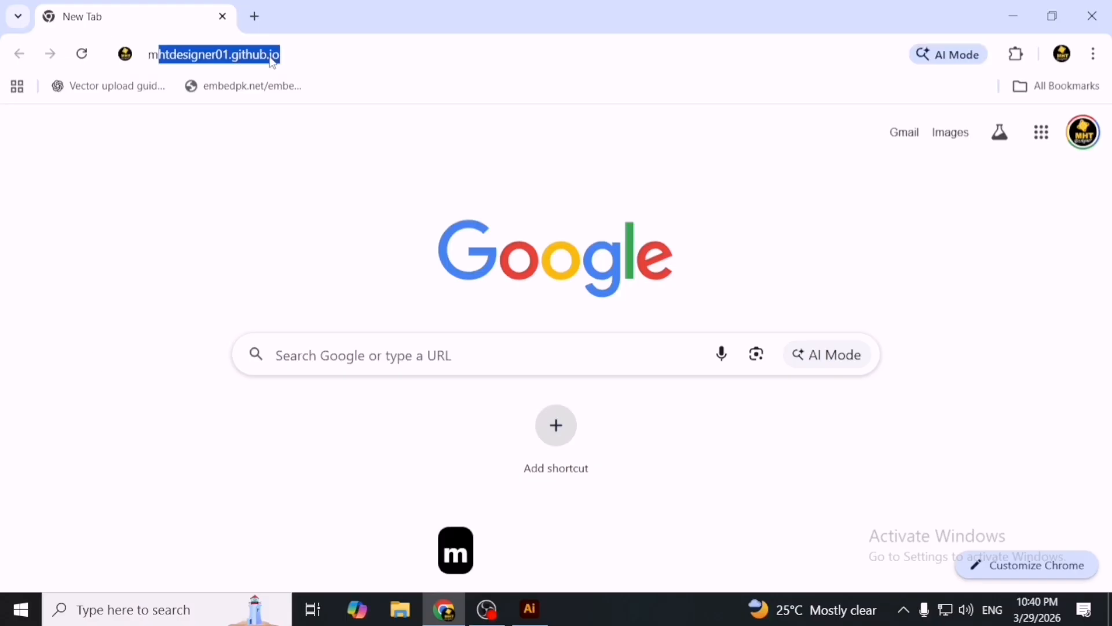
text(ht designer)
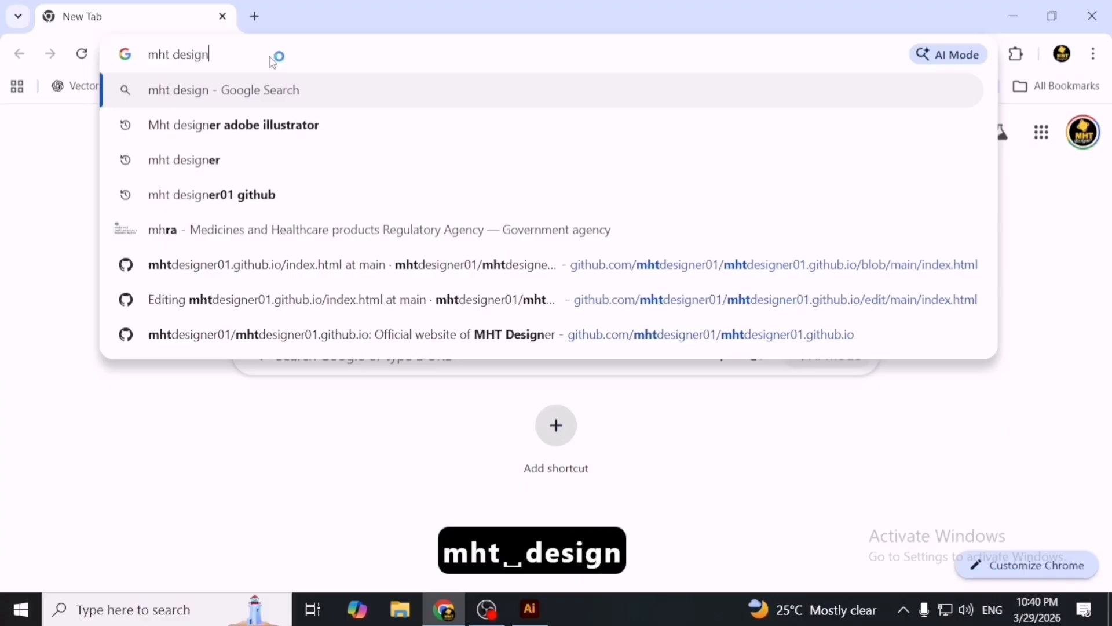
key(Return)
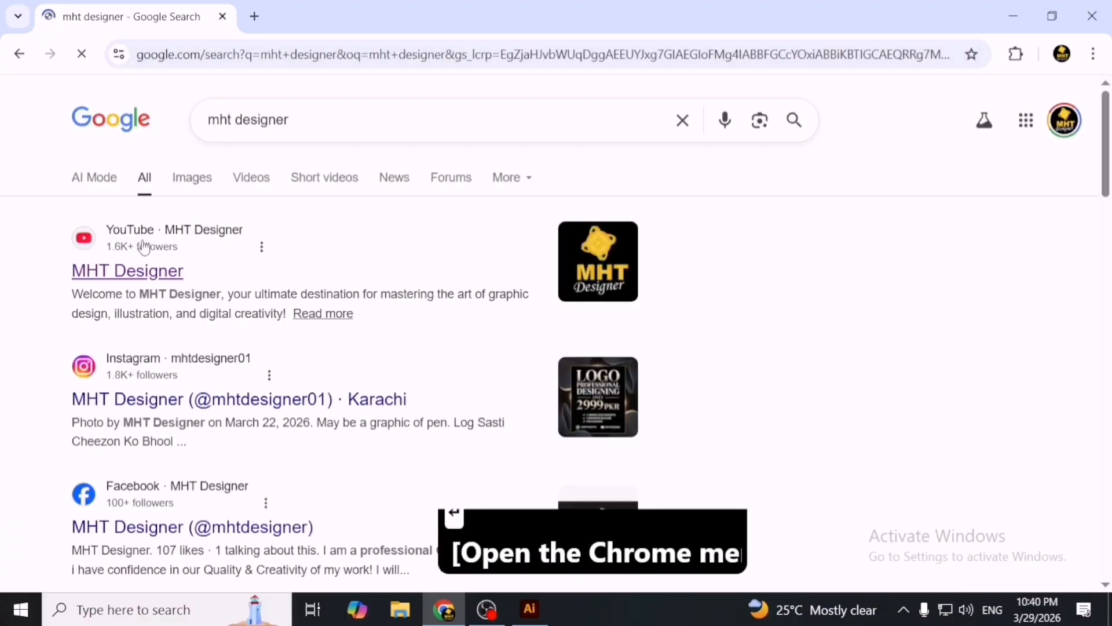
- Browse the Google Images results and open the 'MHT Letter Logo' preview from Vecteezy
click(207, 186)
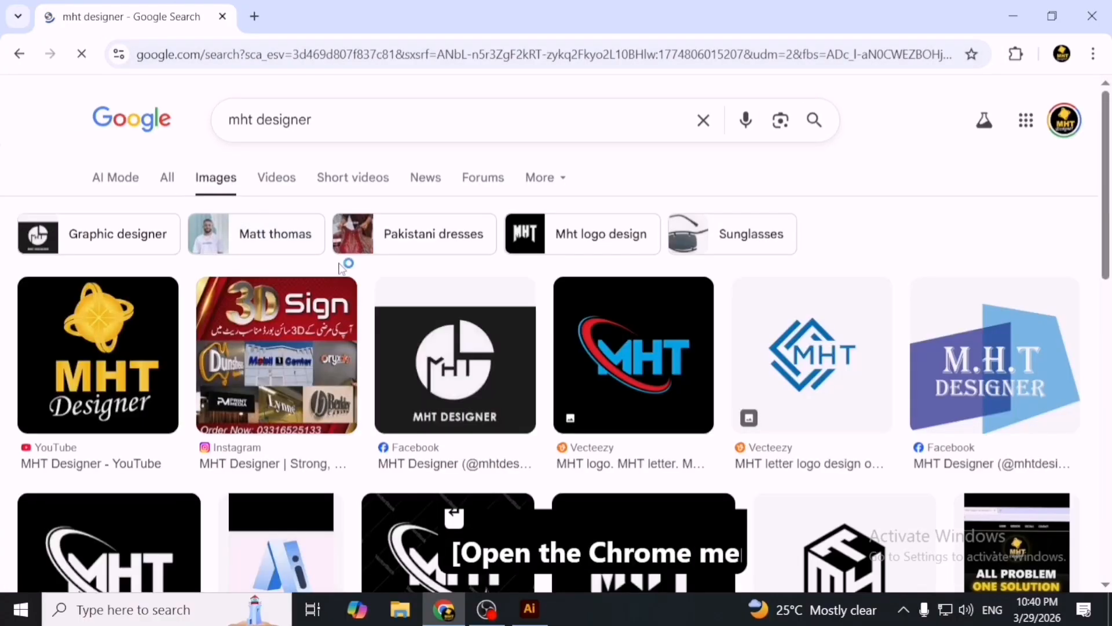
scroll(663, 351, down, 3)
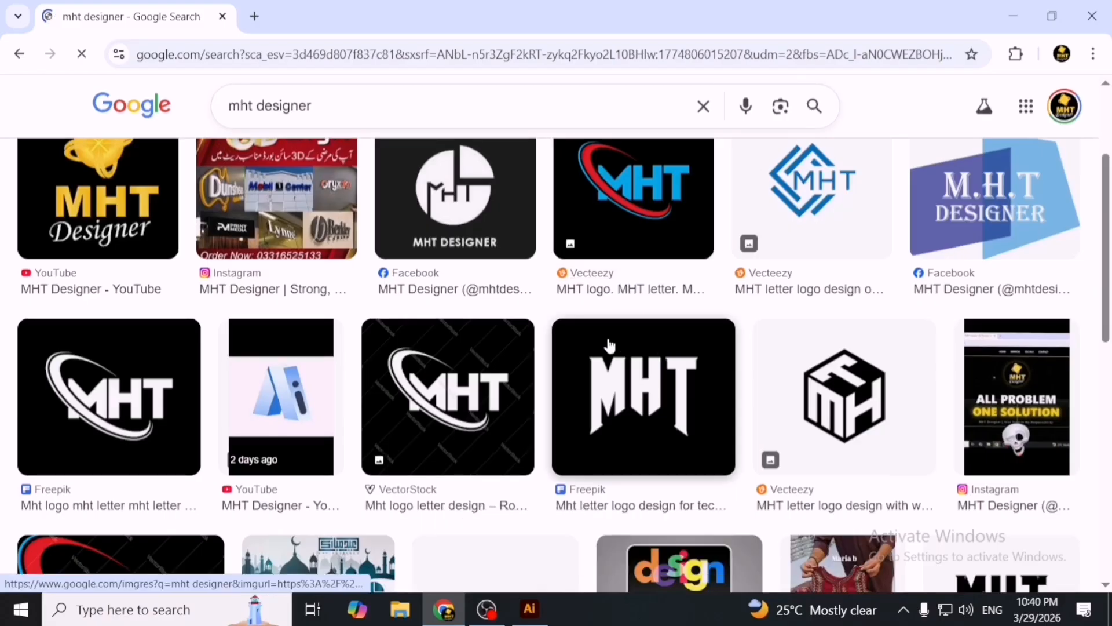
scroll(863, 364, down, 1)
scroll(863, 364, down, 3)
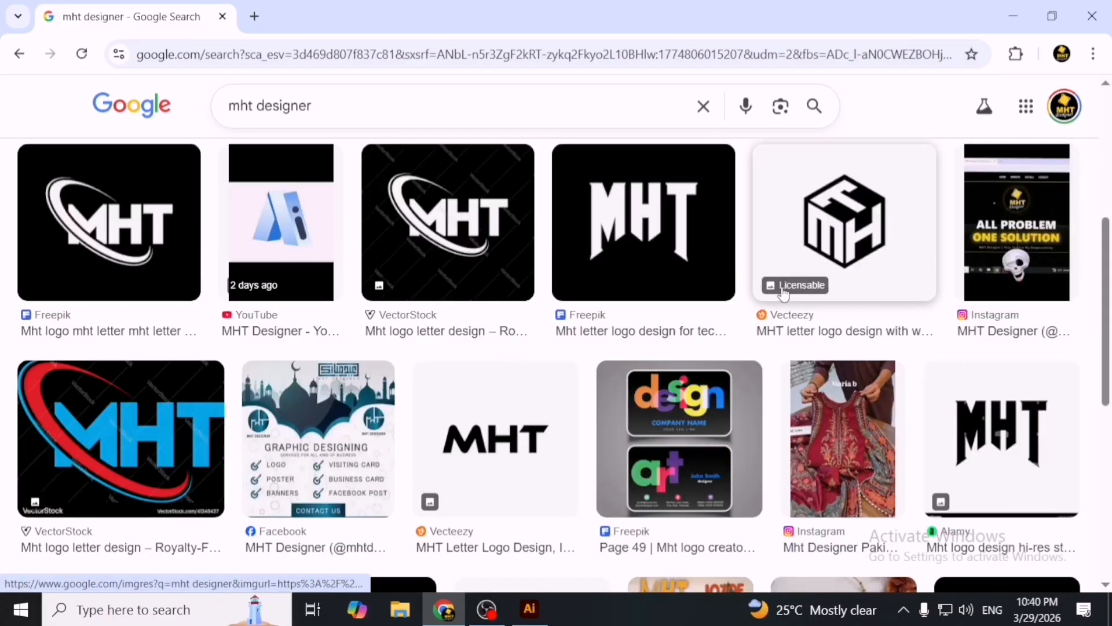
scroll(777, 295, down, 3)
scroll(399, 394, down, 2)
scroll(402, 405, down, 1)
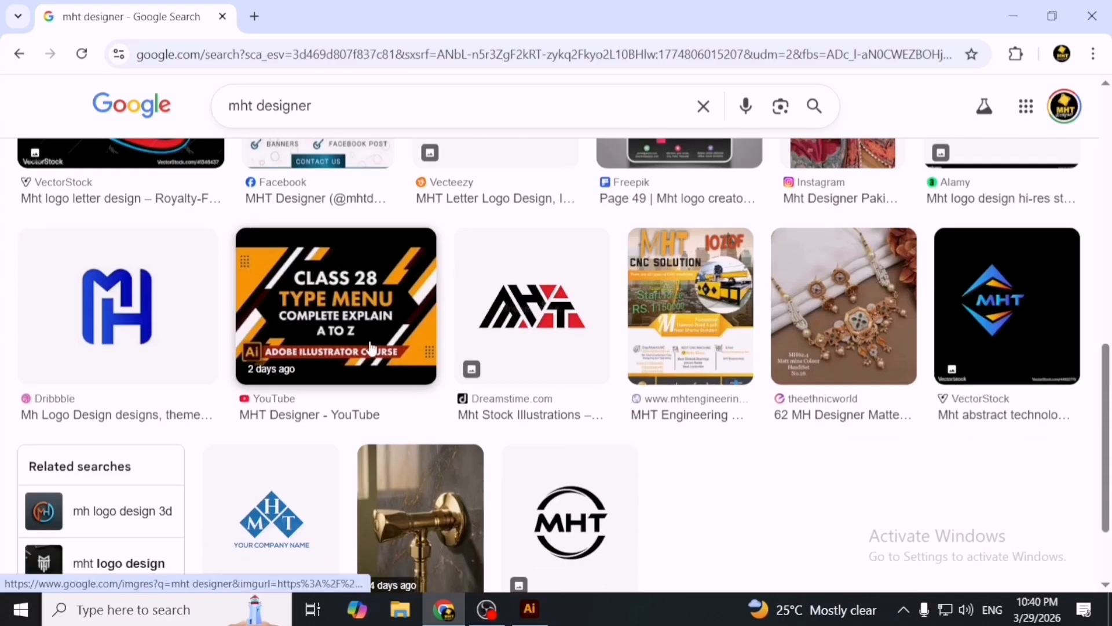
scroll(584, 386, down, 2)
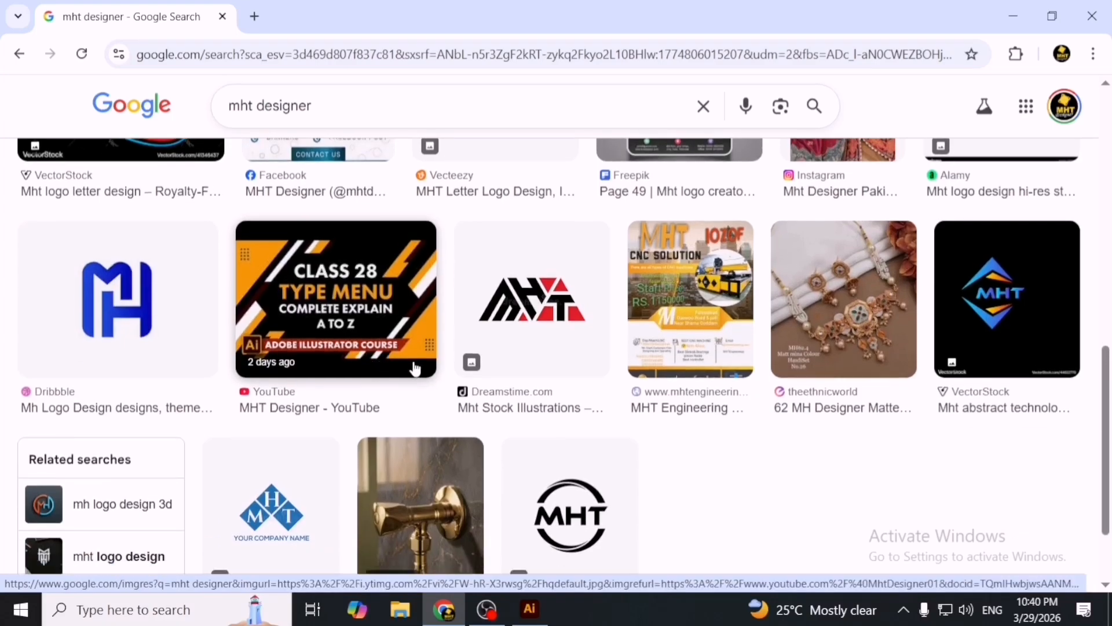
scroll(584, 387, down, 1)
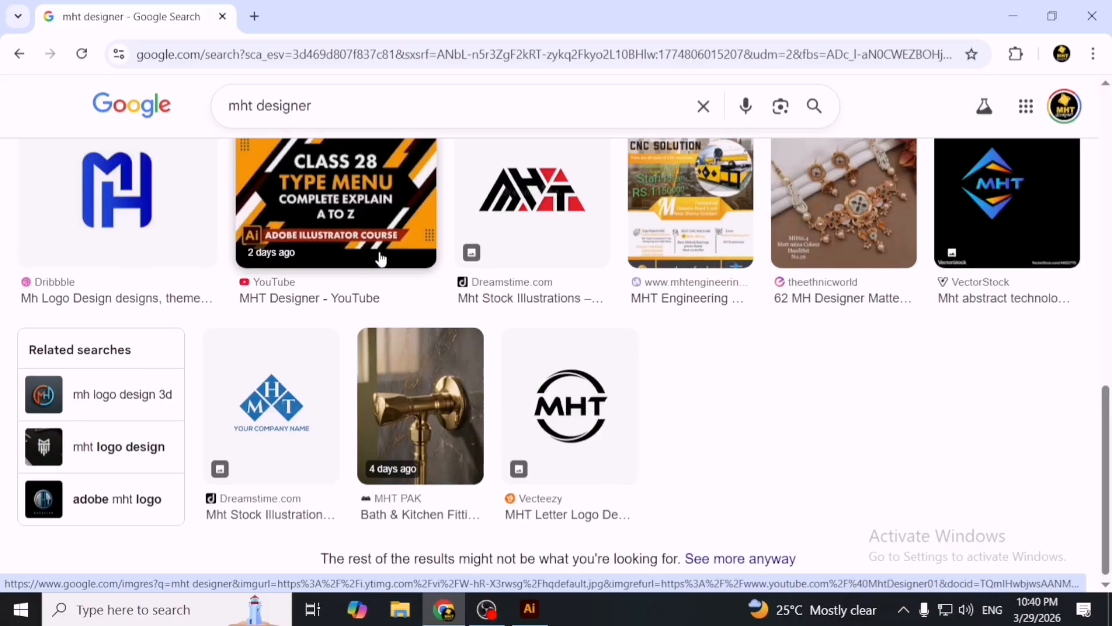
scroll(381, 259, up, 2)
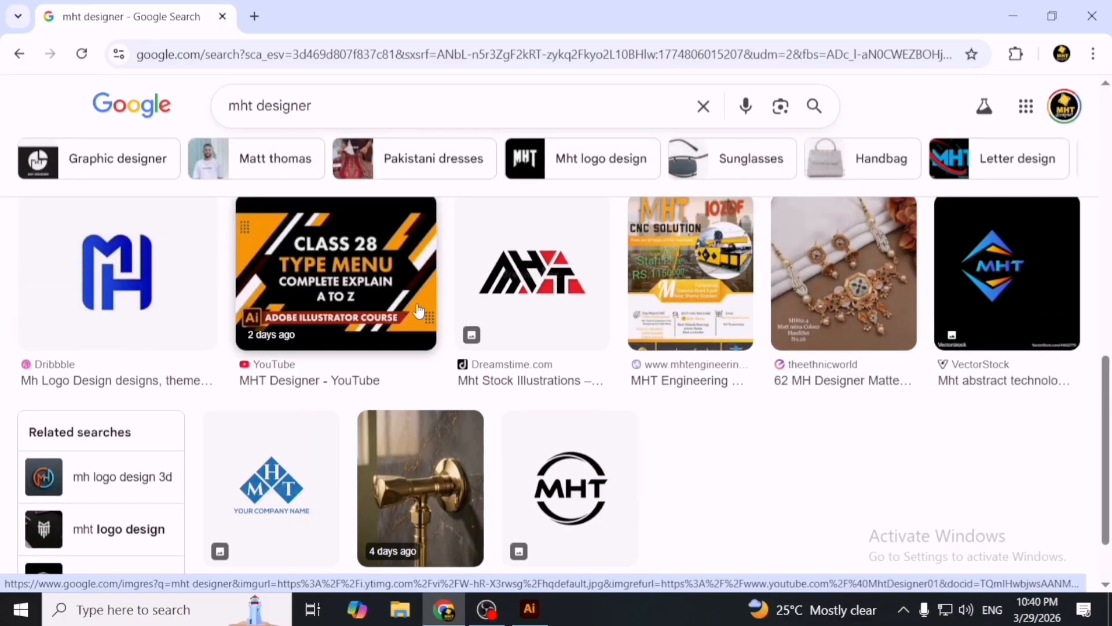
scroll(480, 325, down, 2)
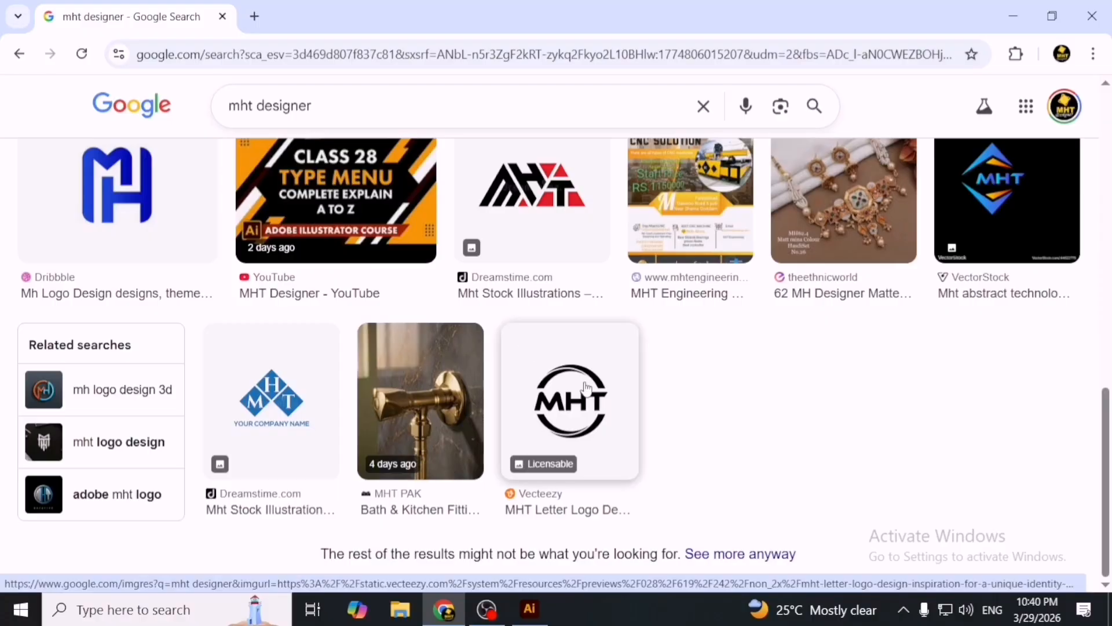
click(604, 460)
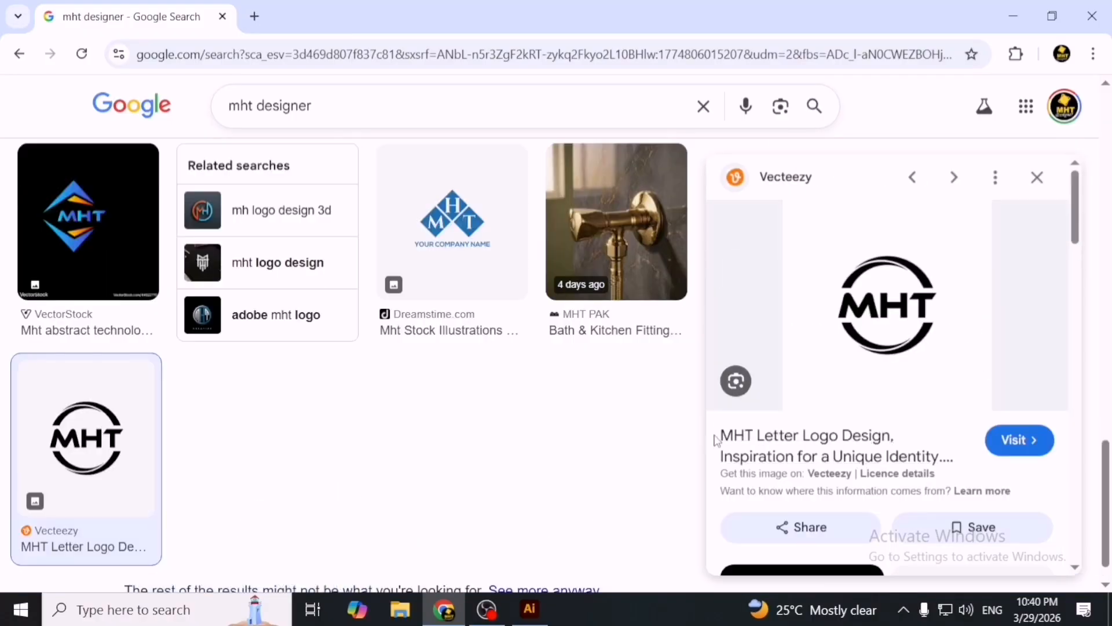
- Copy the words 'MHT Letter Logo' from the image title and close the browser
drag(717, 436, 840, 443)
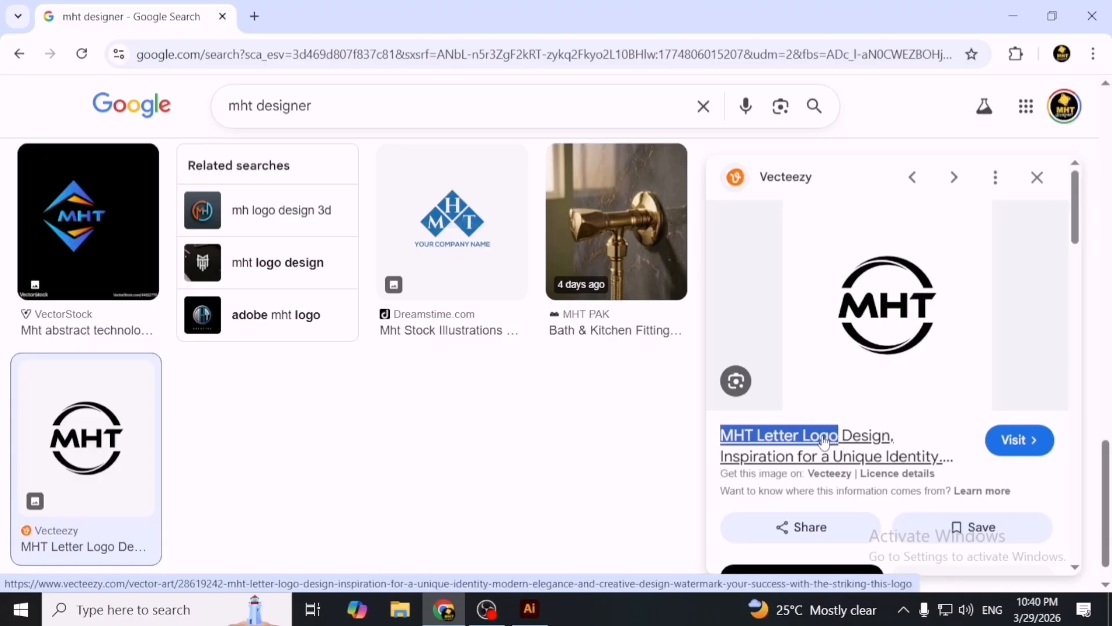
key(ctrl+c)
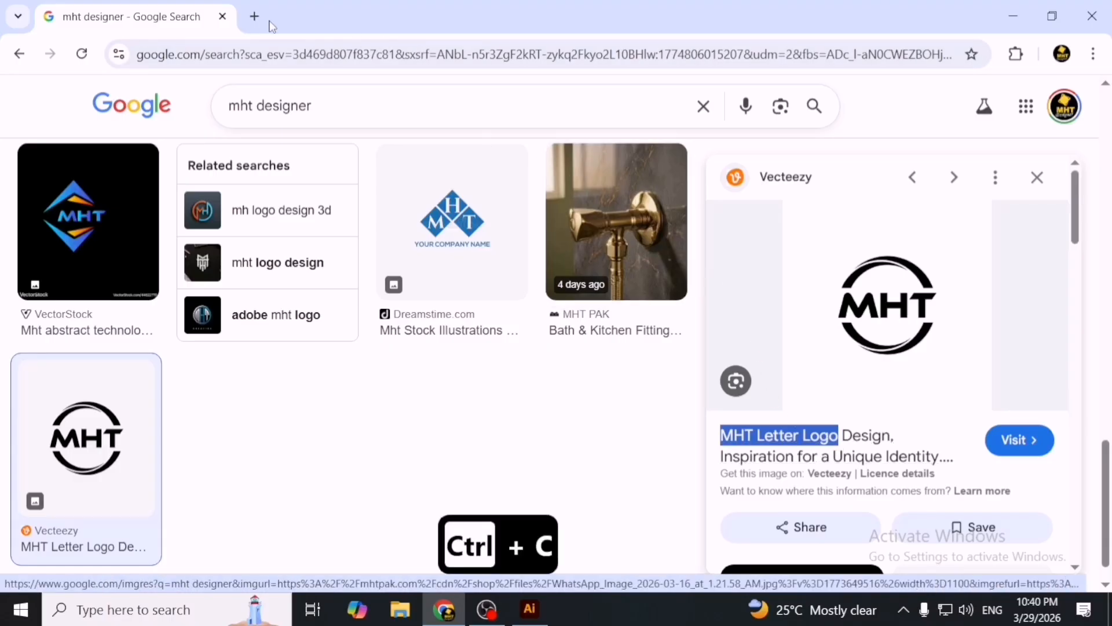
click(1092, 15)
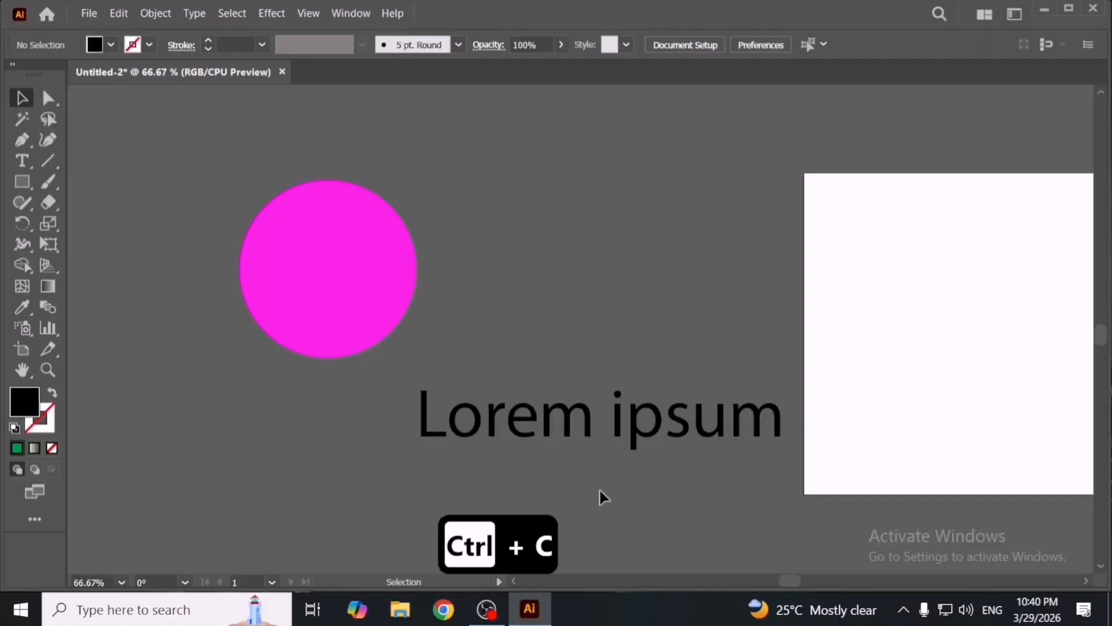
- Paste the copied text without formatting inside the 'Lorem ipsum' text, then move the text object left
key(t)
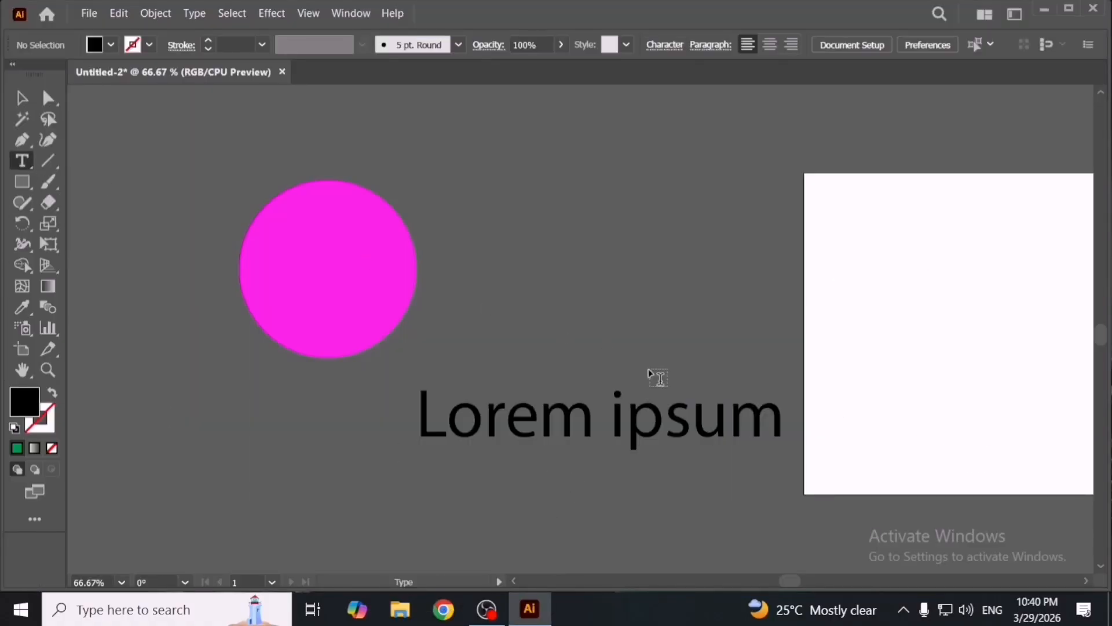
click(632, 418)
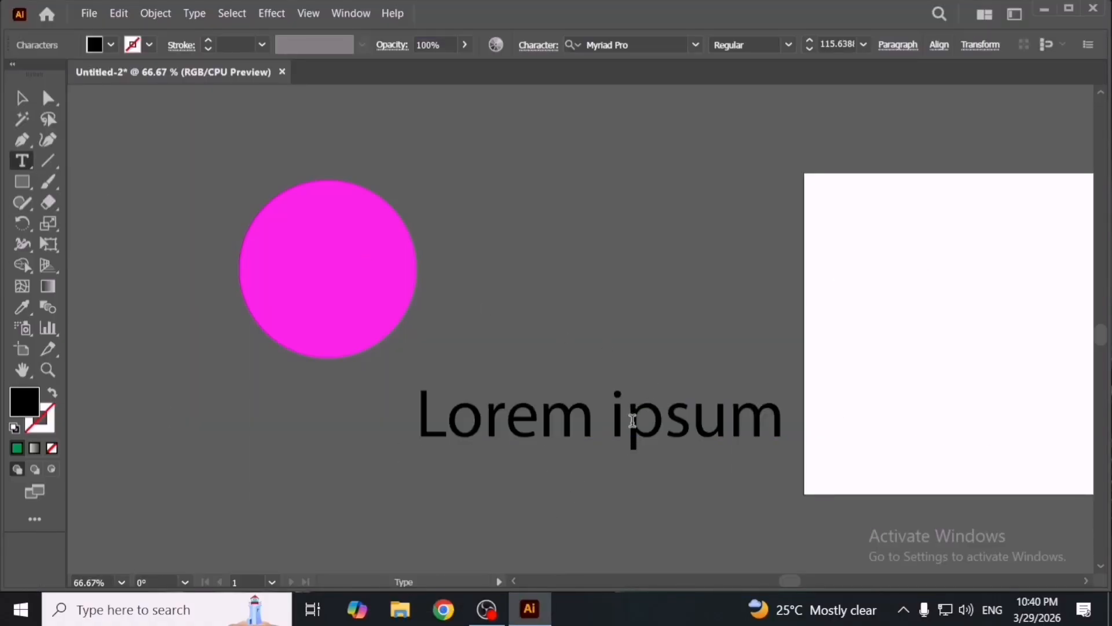
click(118, 12)
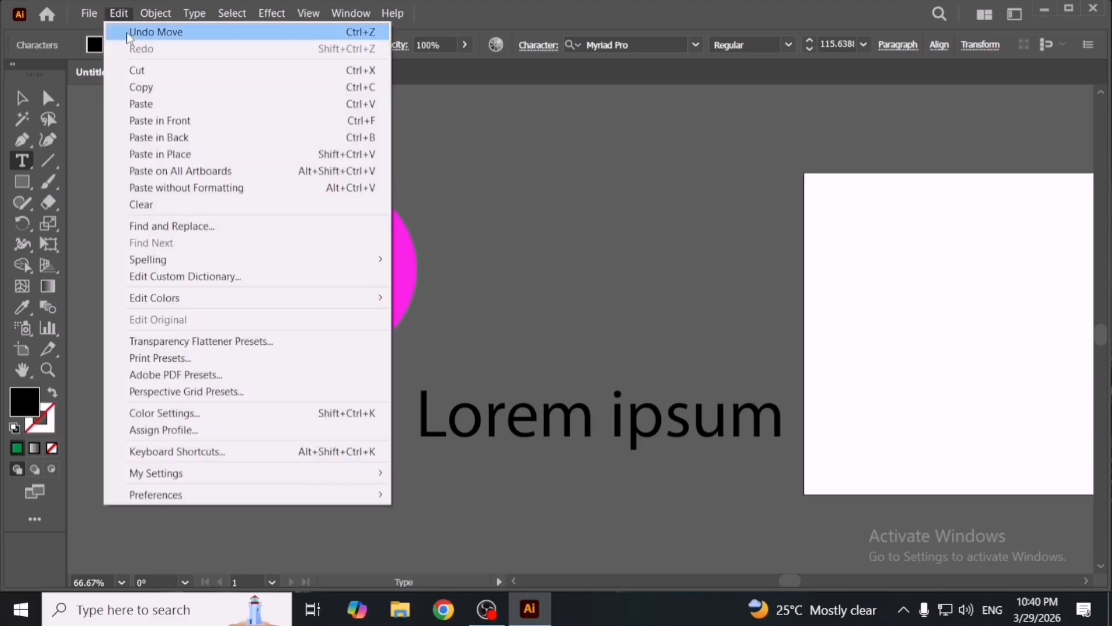
click(250, 193)
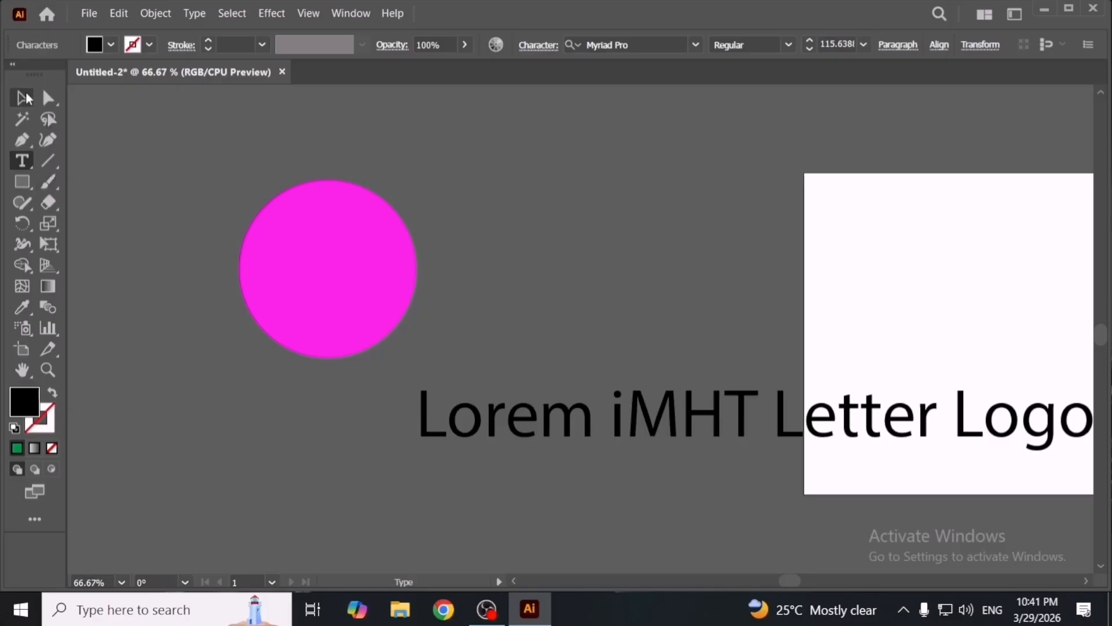
key(Escape)
drag(589, 431, 289, 462)
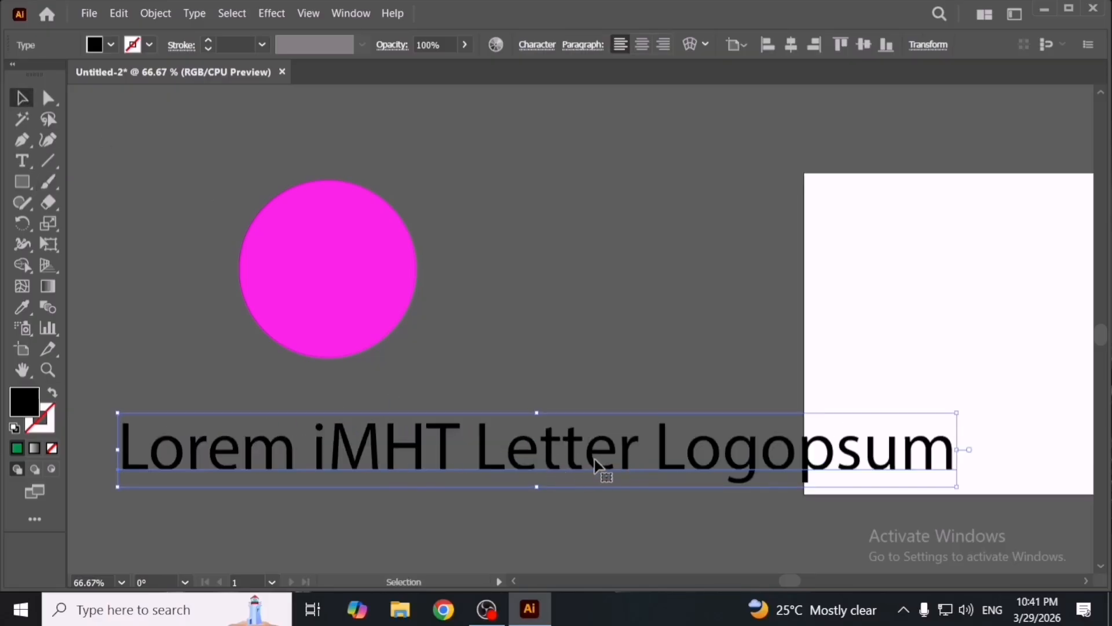
- Delete the 'Lorem iMHT Letter Logopsum' text object
drag(603, 472, 626, 475)
key(Delete)
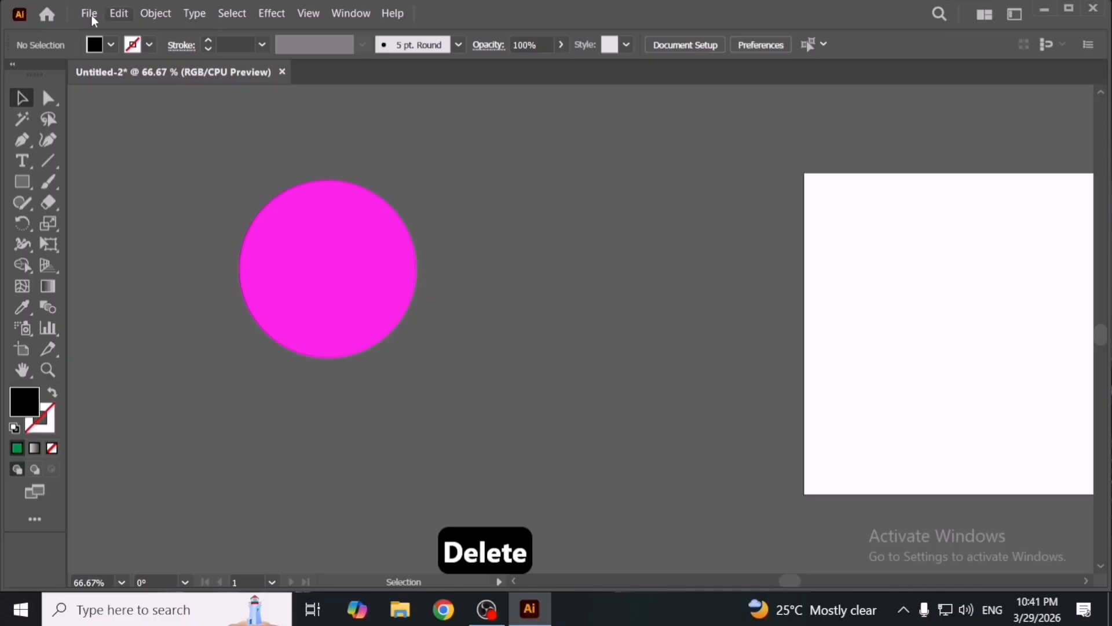
- Move the pink circle down and to the right
click(118, 15)
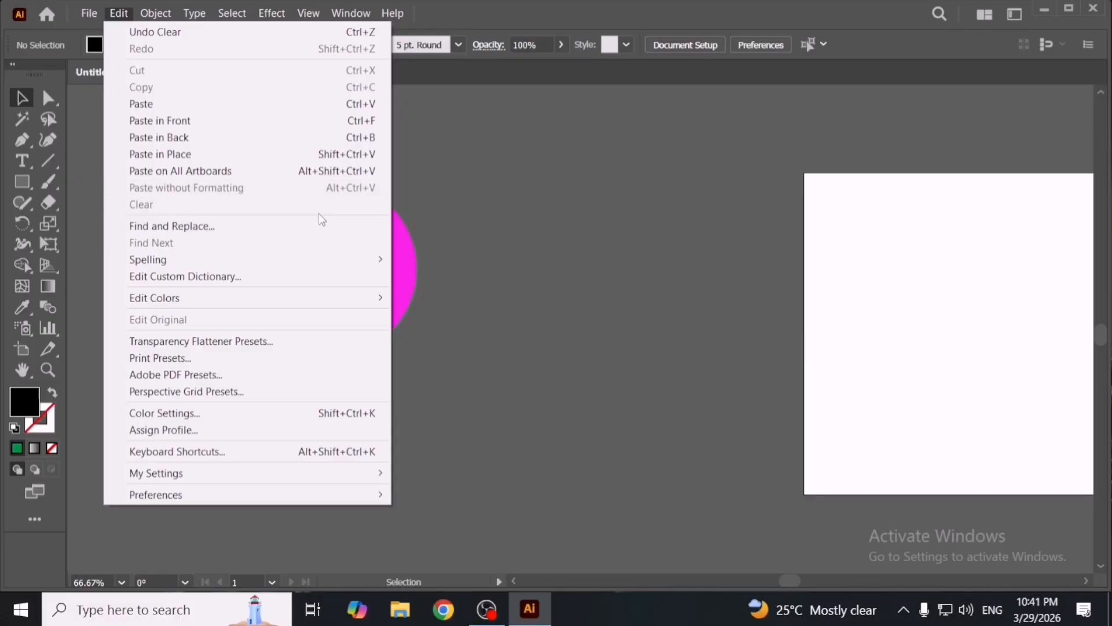
click(501, 244)
drag(352, 278, 439, 294)
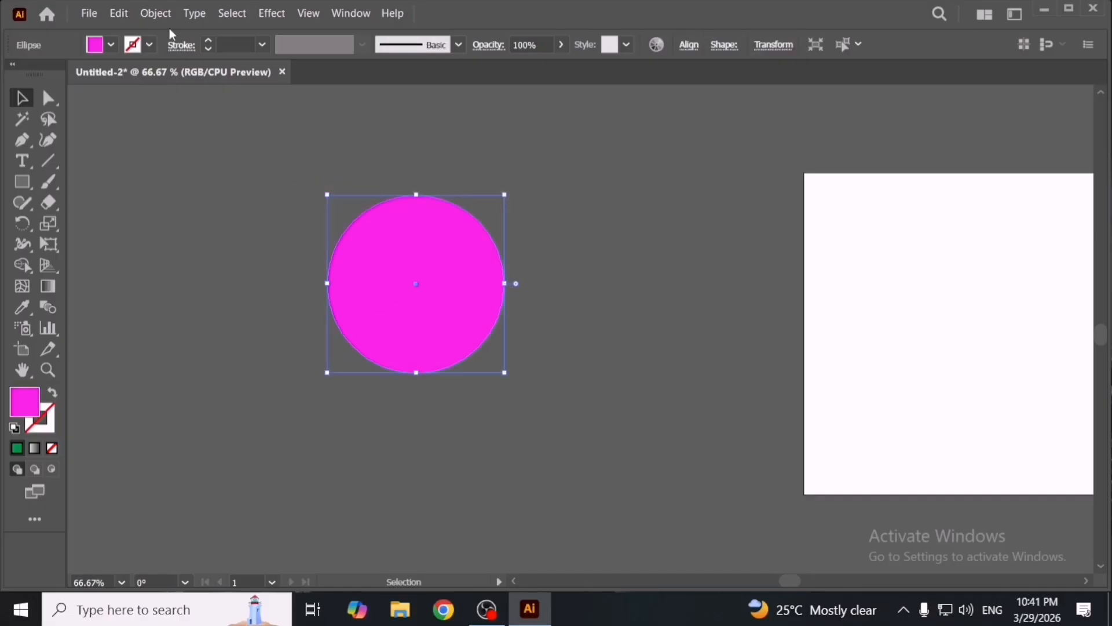
- Clear the pink circle twice with the Clear command, undoing each clear
click(114, 13)
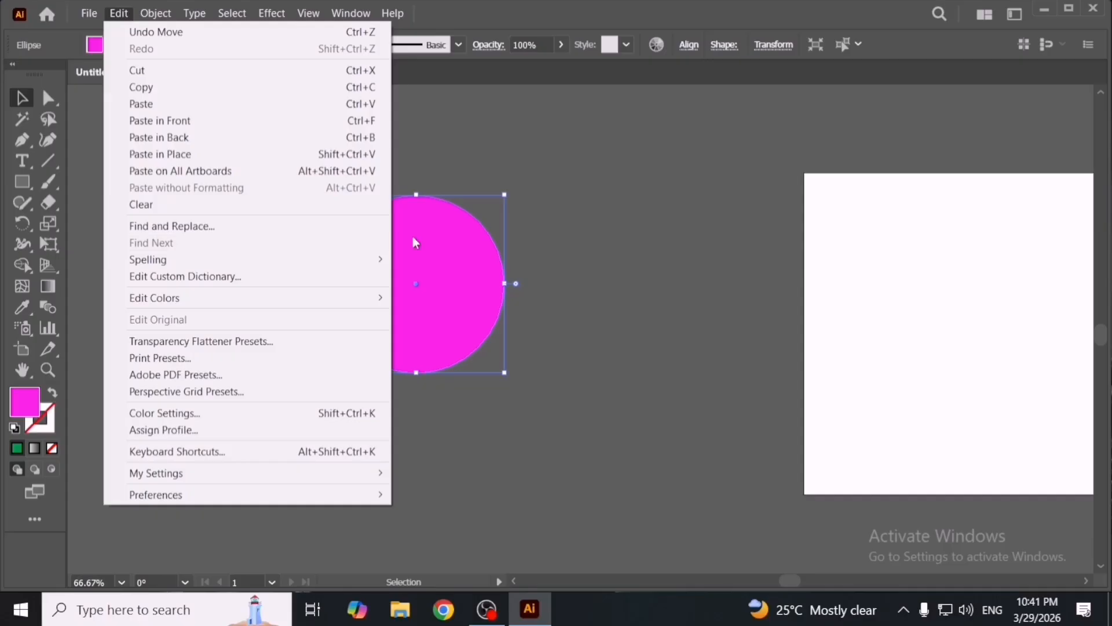
click(319, 204)
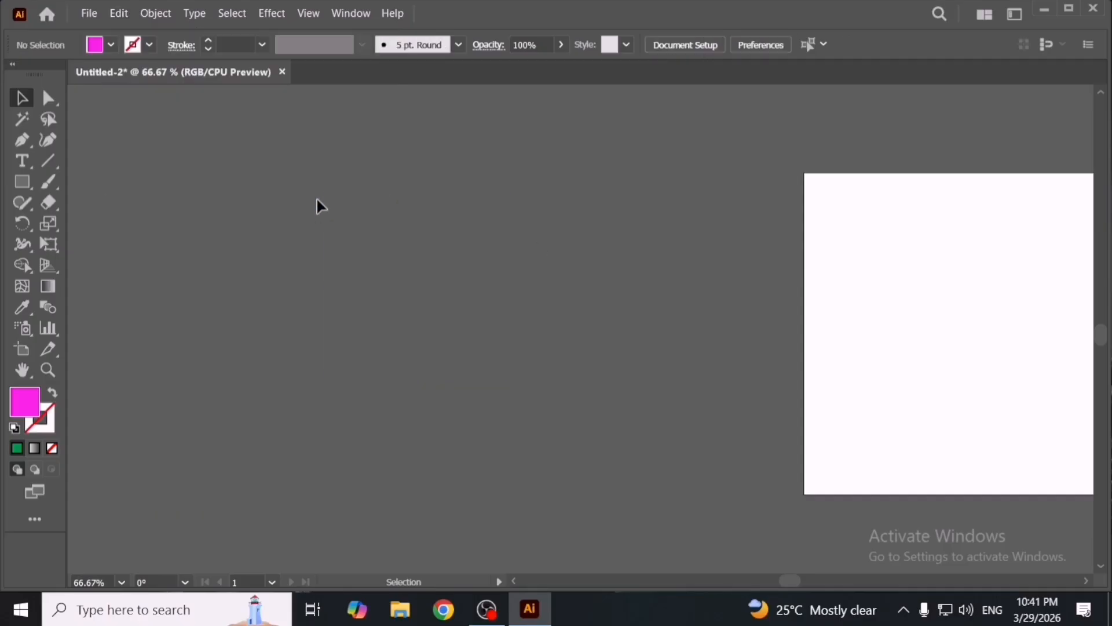
key(ctrl+z)
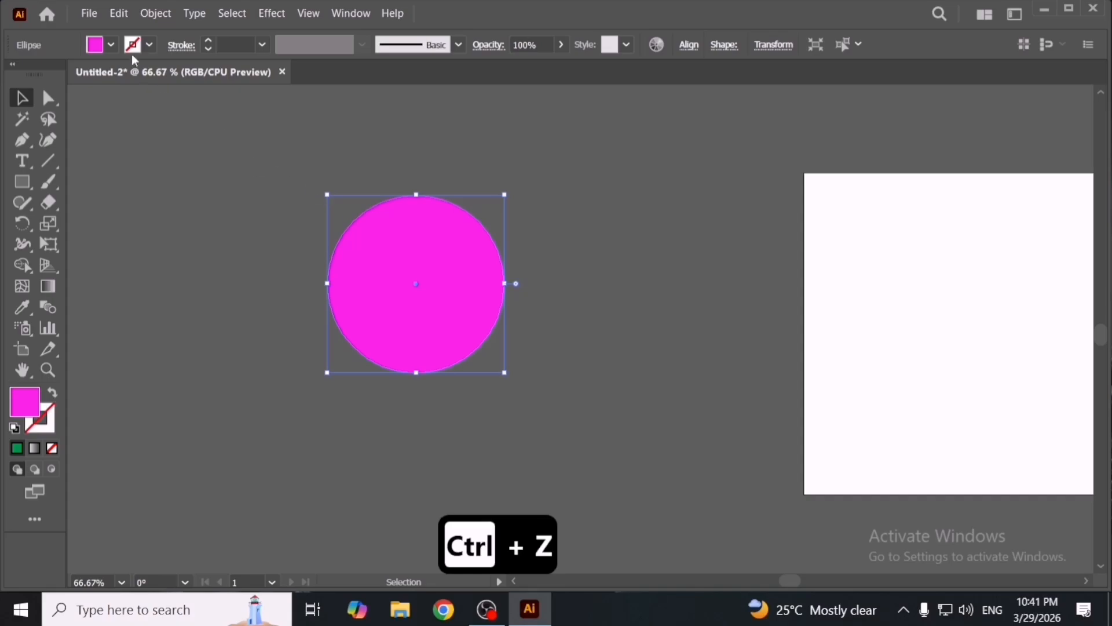
click(119, 13)
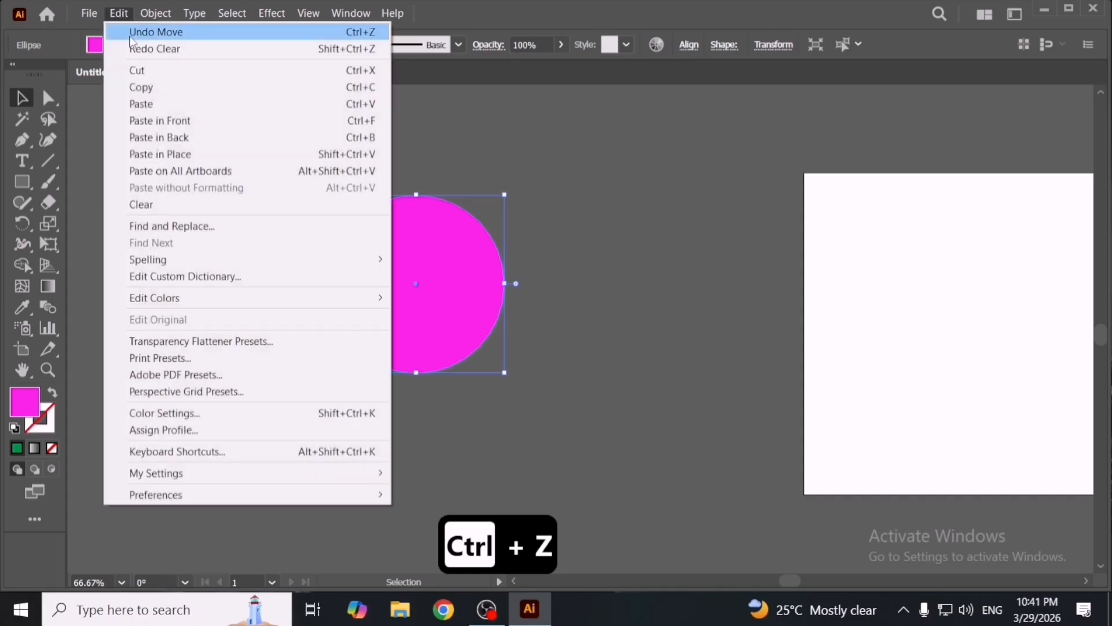
click(302, 203)
key(ctrl+z)
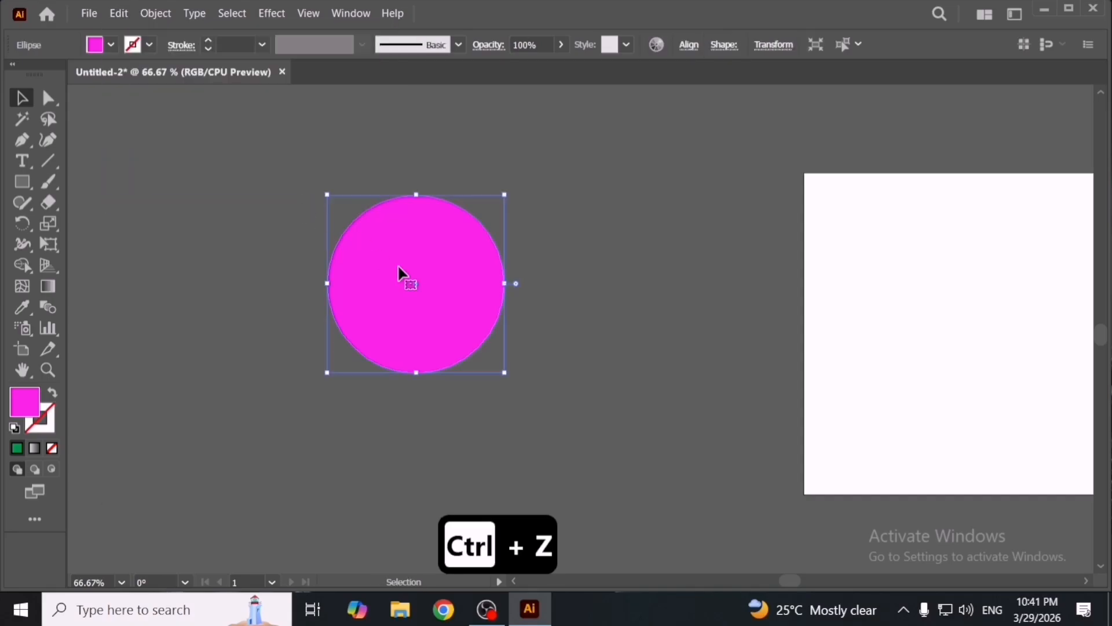
- Nudge the pink circle down-right, delete it and undo the deletion
drag(405, 276, 457, 298)
key(BackSpace)
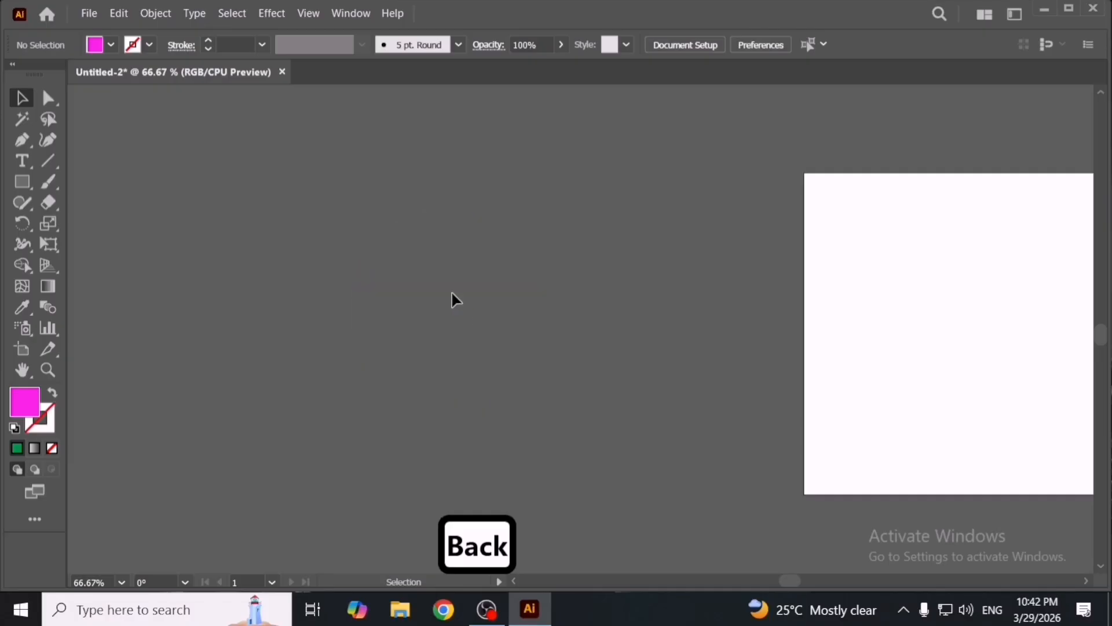
key(Delete)
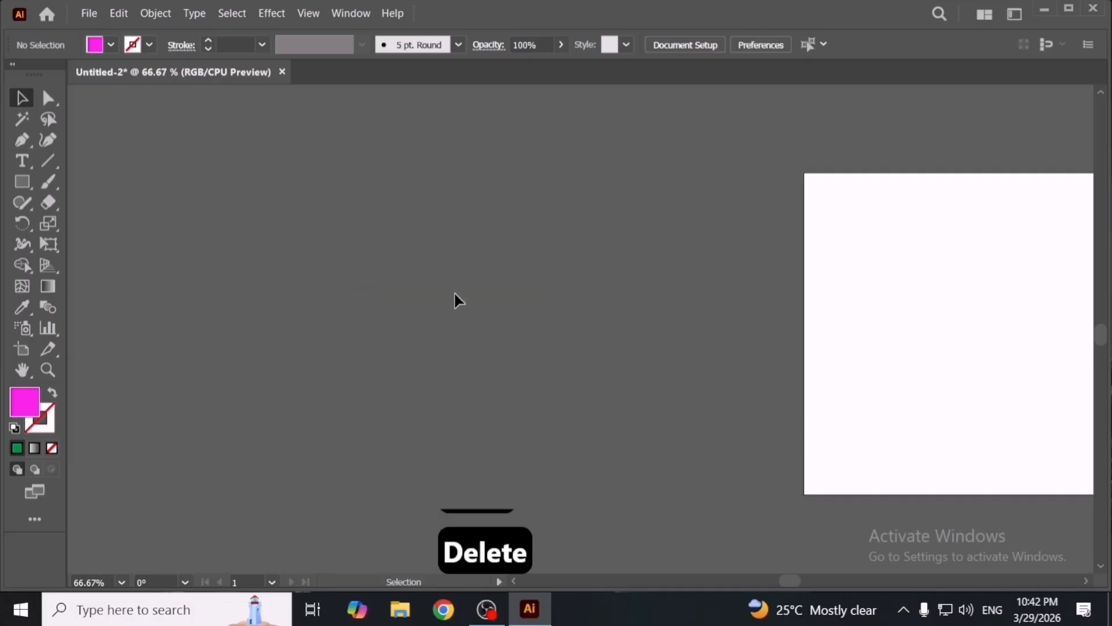
key(ctrl+z)
scroll(571, 328, left, 3)
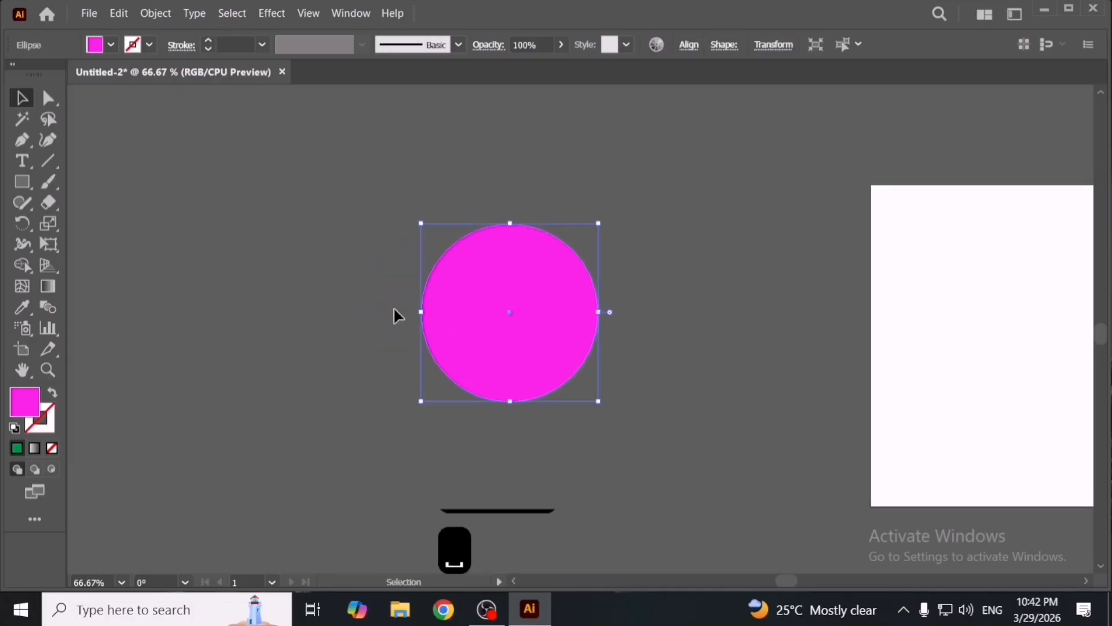
- Move the pink circle to the left, away from the artboard
click(120, 17)
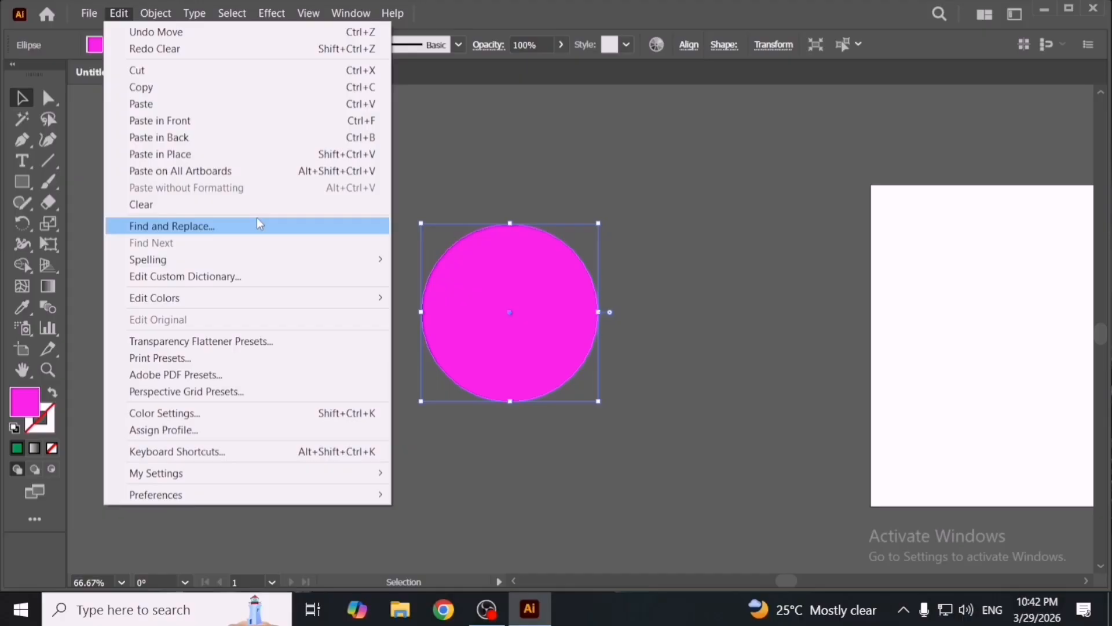
click(634, 168)
drag(500, 328, 398, 340)
key(space)
drag(944, 339, 468, 335)
- Draw an area text frame across the artboard filled with placeholder text
click(32, 164)
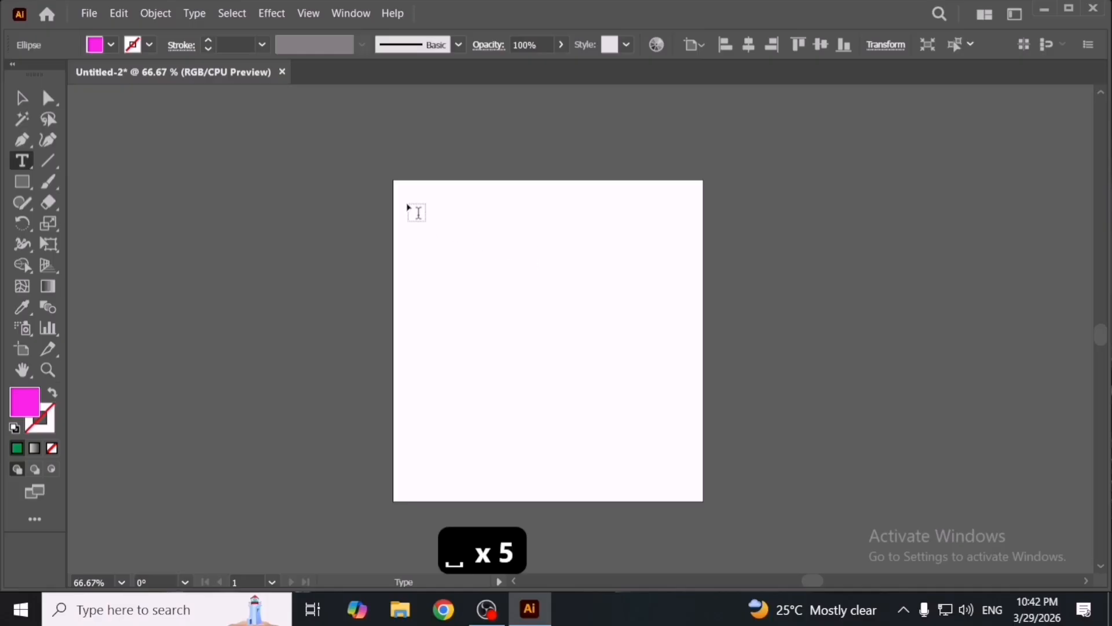
drag(408, 204, 686, 487)
key(v)
key(ctrl+z)
key(Escape)
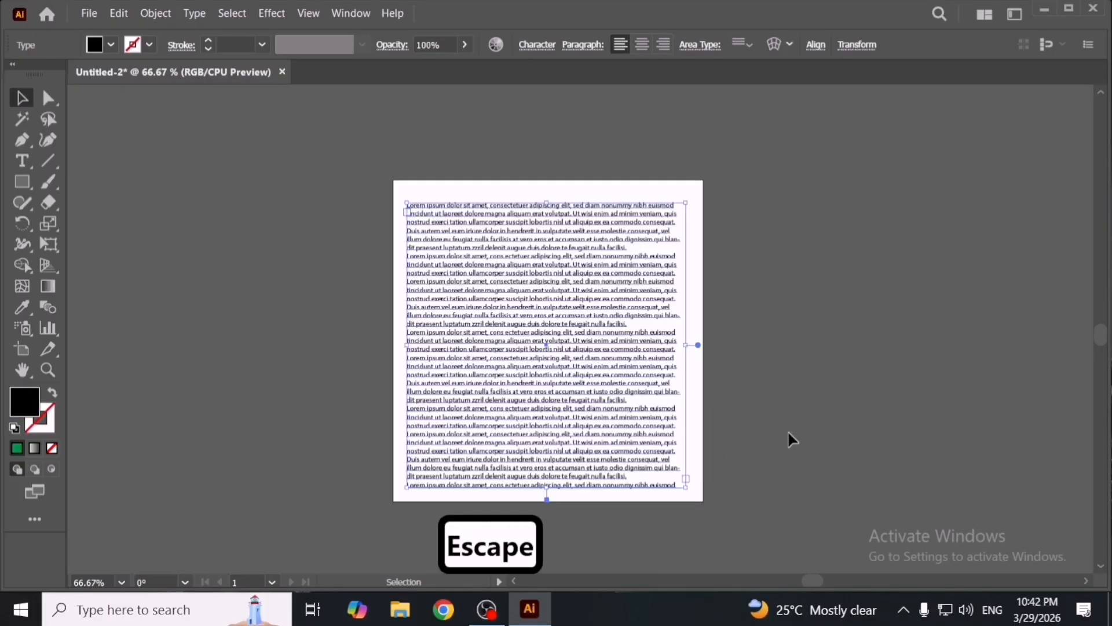
- Select the area text object and delete it
click(788, 431)
scroll(573, 263, up, 1)
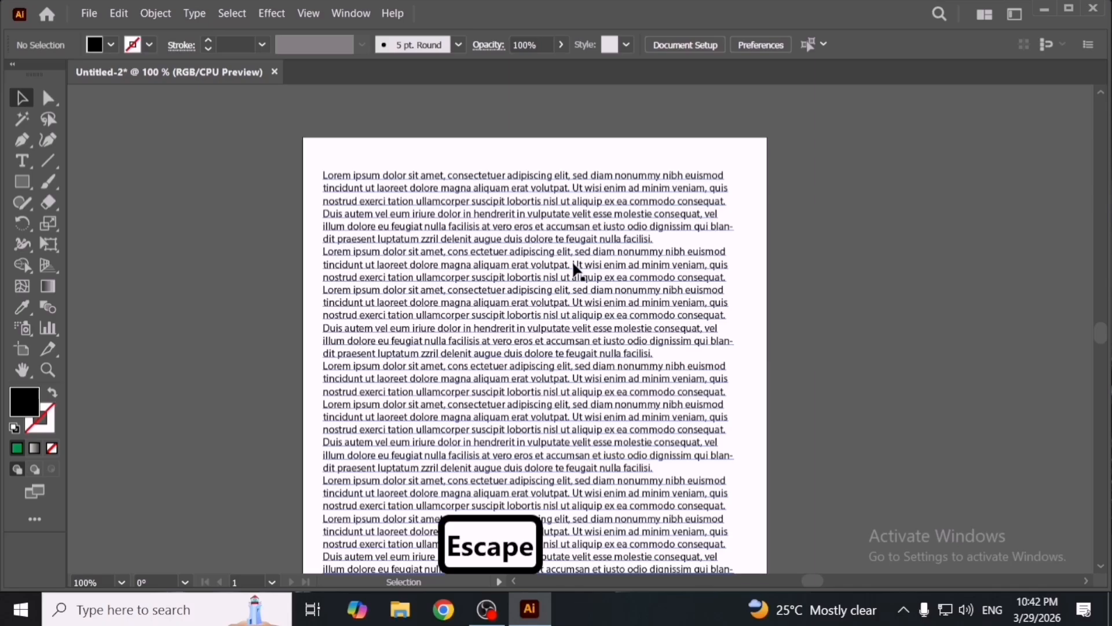
click(574, 265)
scroll(567, 272, up, 1)
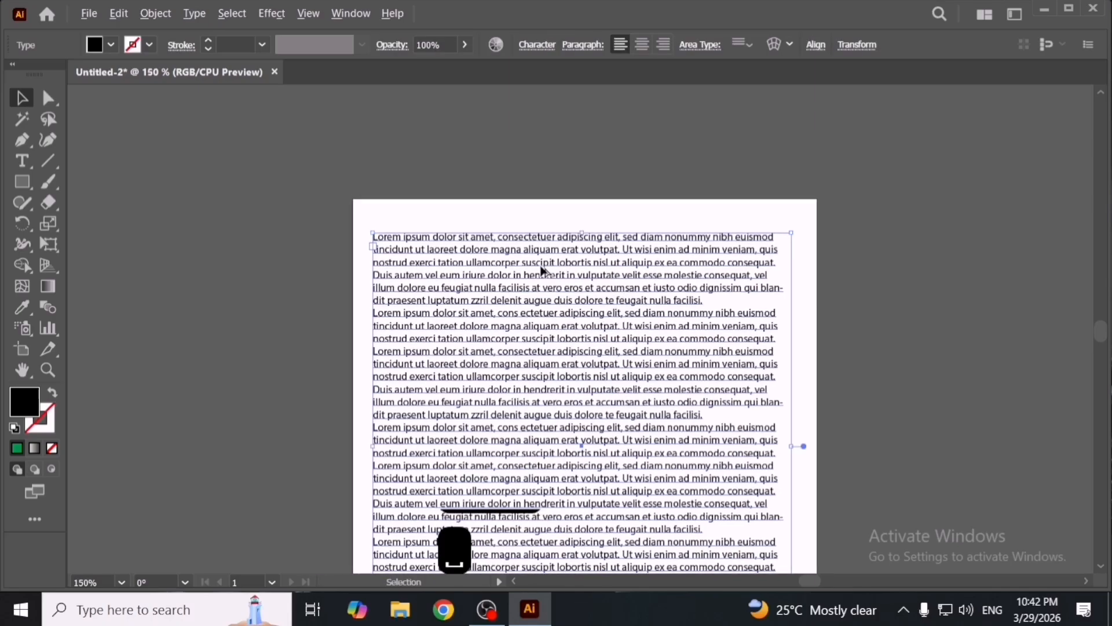
scroll(544, 270, up, 1)
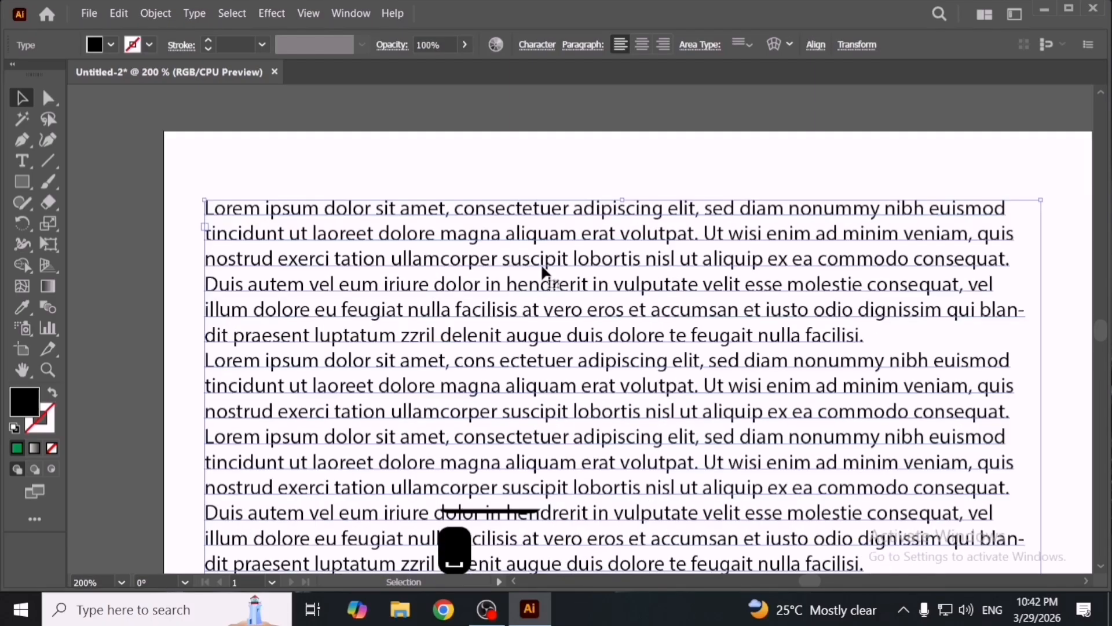
double_click(665, 317)
key(ctrl+a)
key(Escape)
key(Delete)
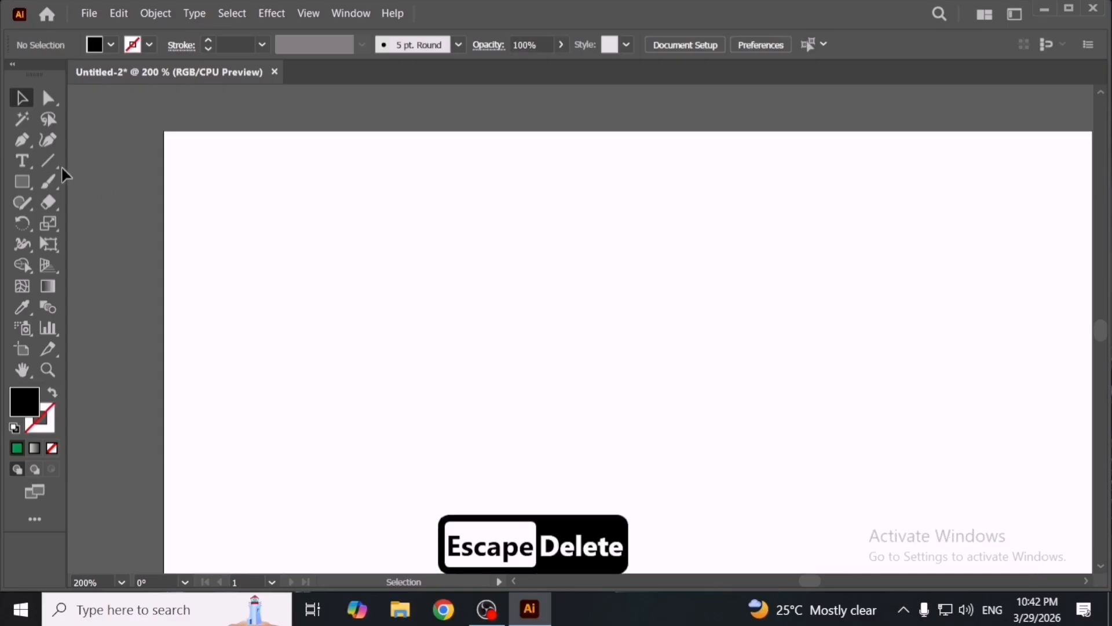
- Create a point text object with placeholder 'Lorem ipsum' near the artboard's upper left
click(22, 160)
click(371, 222)
key(Escape)
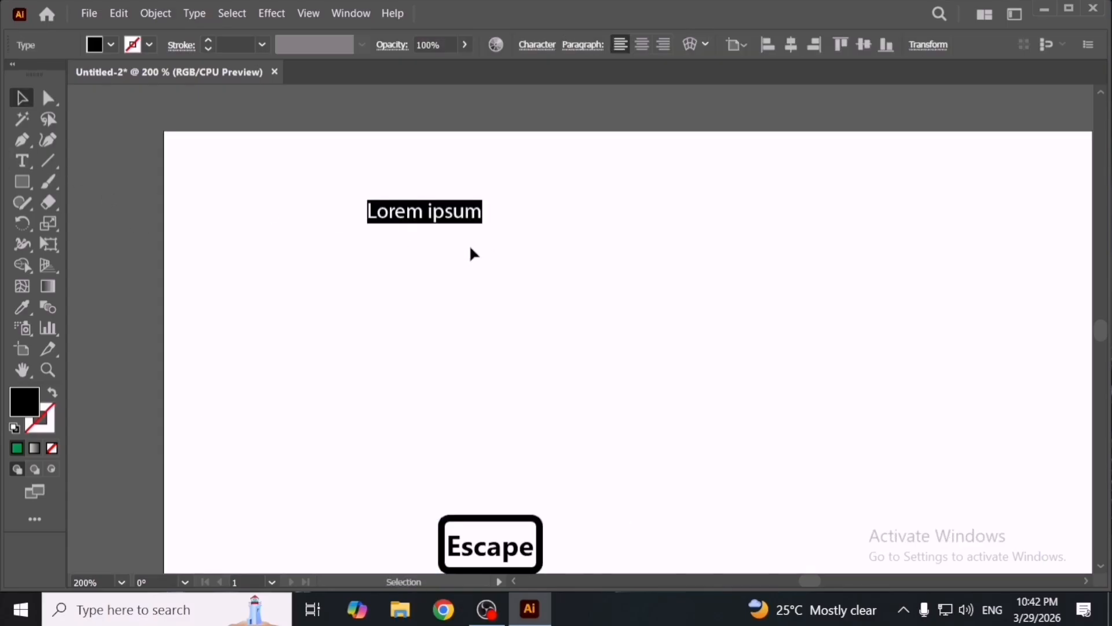
- Scale the 'Lorem ipsum' text object up to a much larger size
drag(484, 226, 832, 339)
drag(711, 262, 732, 264)
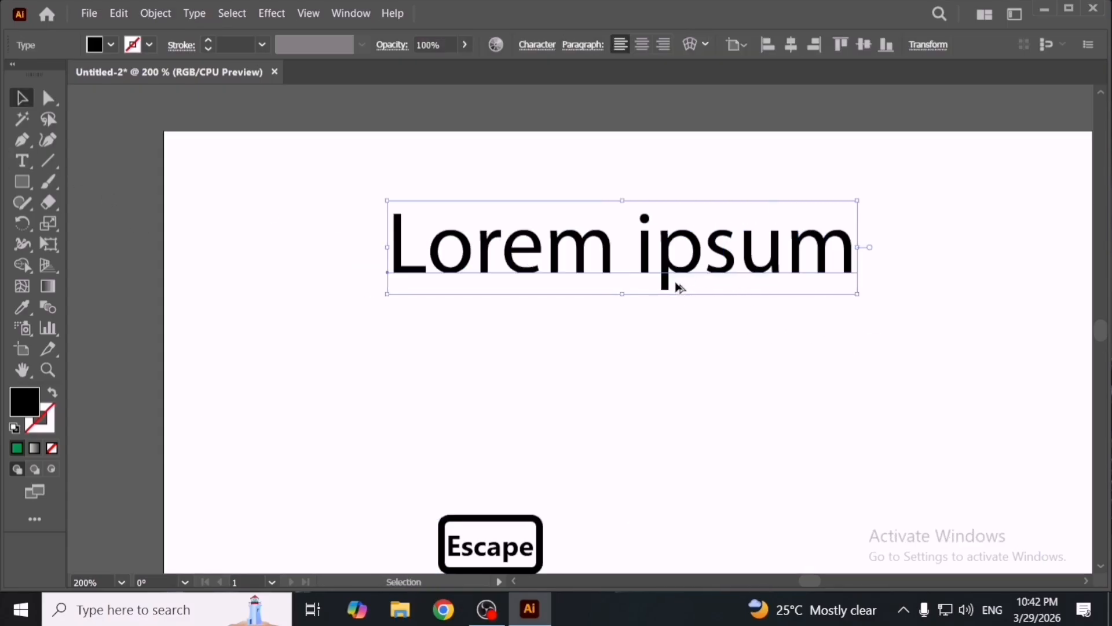
- Move the text to the artboard's top and drag a duplicate directly below it
scroll(676, 283, down, 2)
drag(675, 283, 588, 192)
drag(588, 192, 588, 254)
key(ctrl+s)
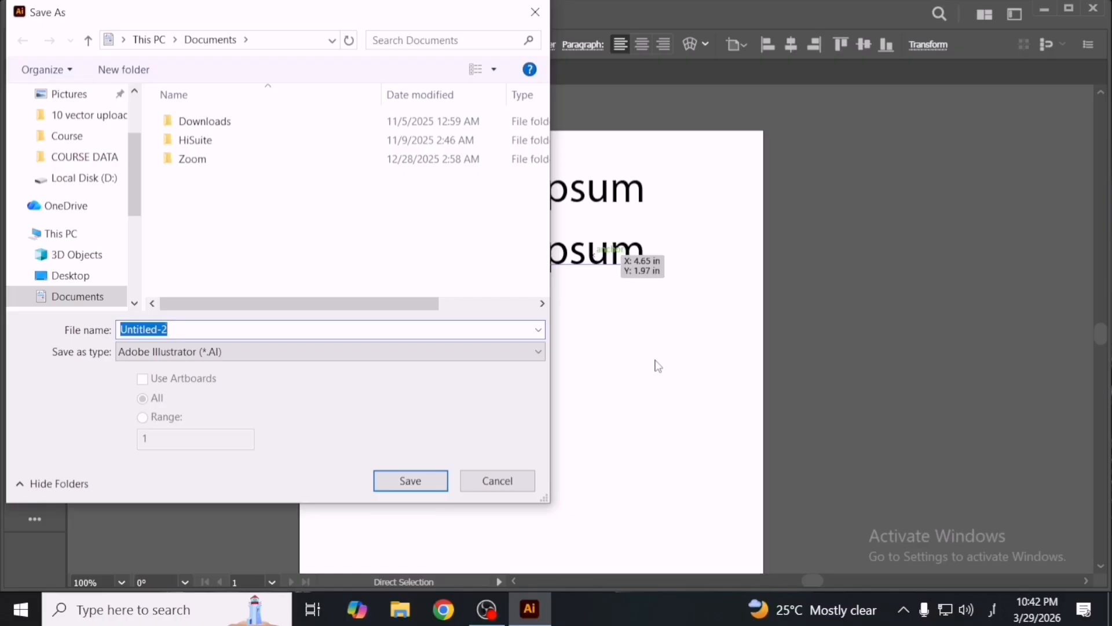
key(Escape)
- Drag another duplicate below and repeat the transform four times to build a column of 'Lorem ipsum' copies
drag(595, 272, 584, 322)
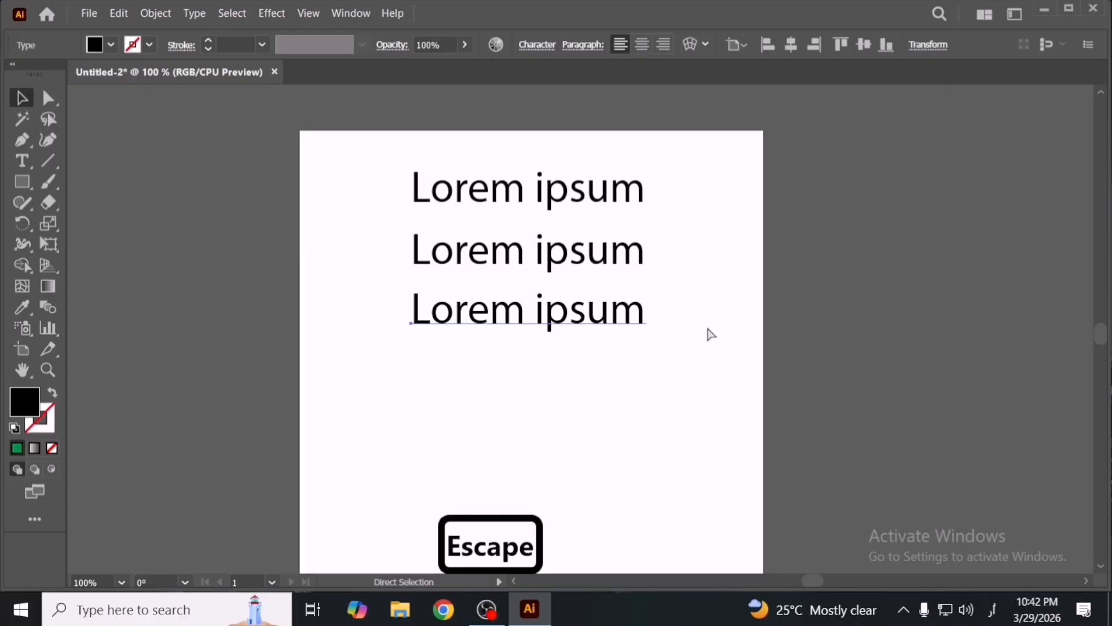
key(ctrl+d)
key(ctrl+d)
key(ctrl+d)
key(ctrl+d)
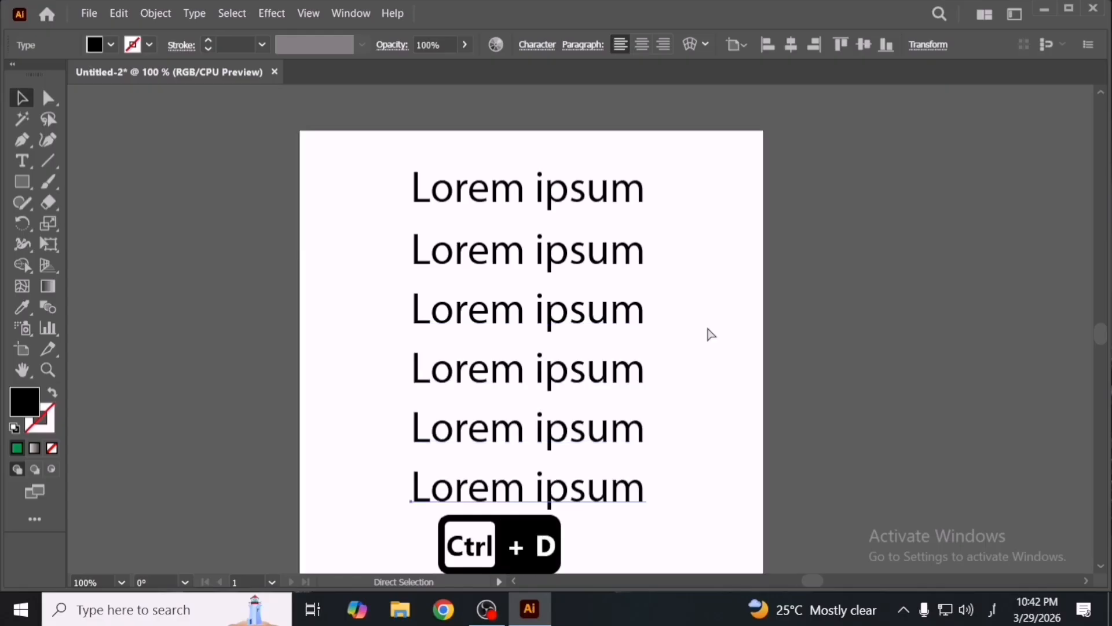
- Select the topmost 'Lorem ipsum' text object on the artboard
key(space)
drag(713, 375, 701, 323)
scroll(701, 347, down, 2)
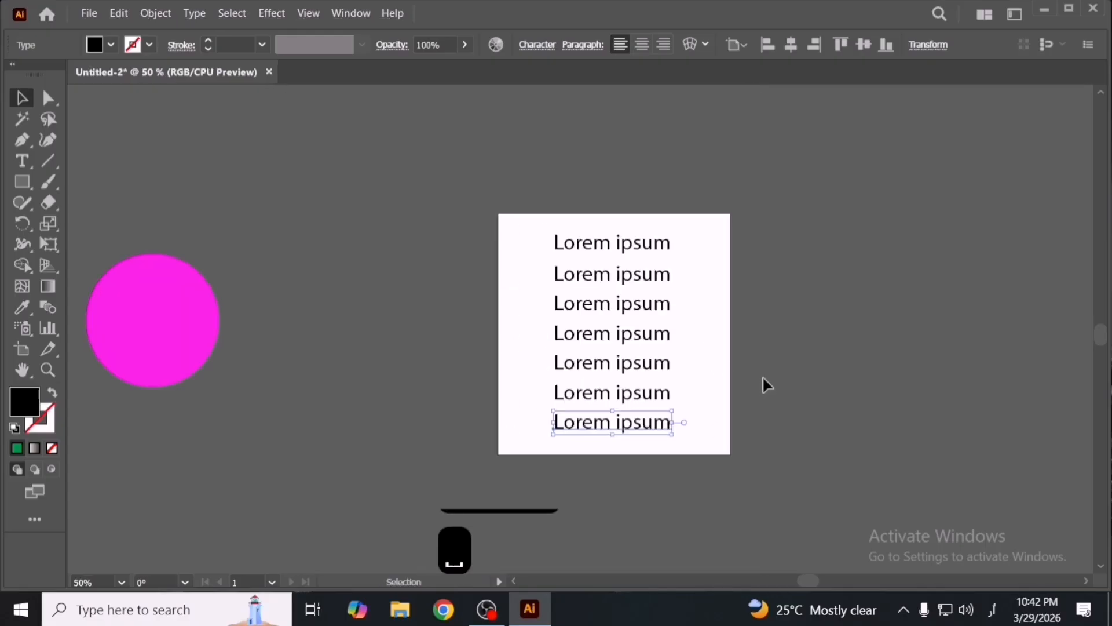
key(space)
drag(760, 373, 631, 385)
scroll(585, 384, up, 1)
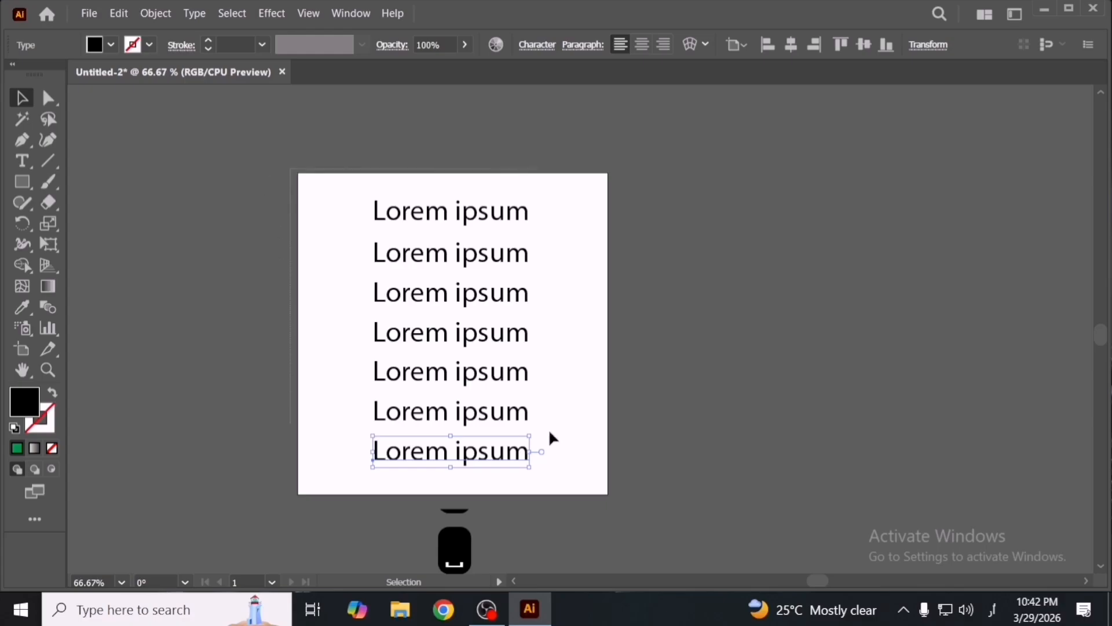
key(ctrl+a)
click(596, 364)
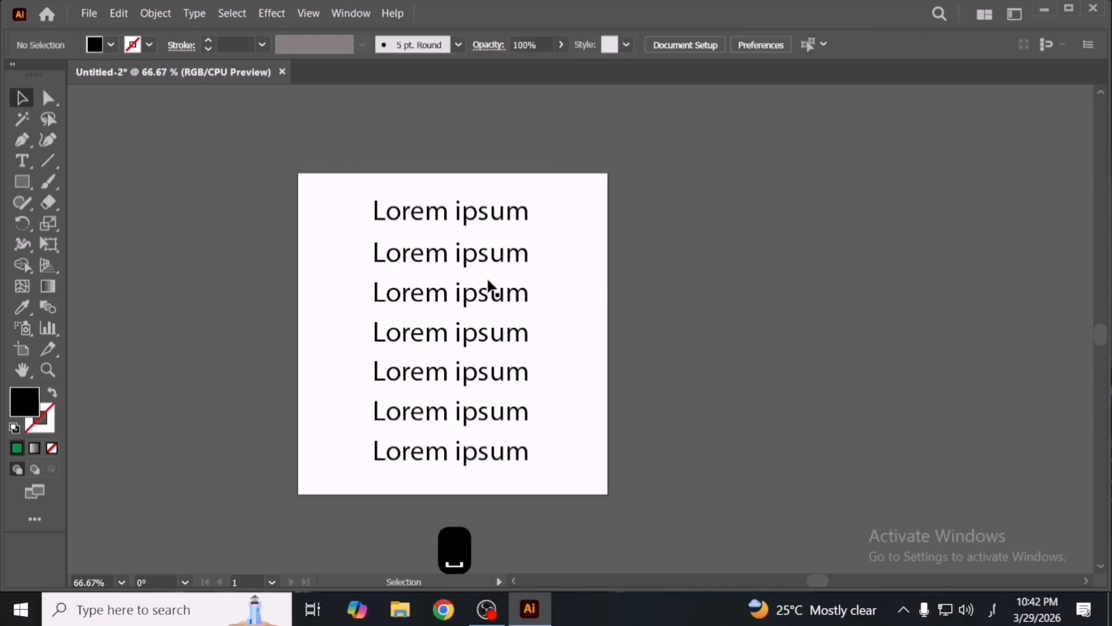
click(434, 214)
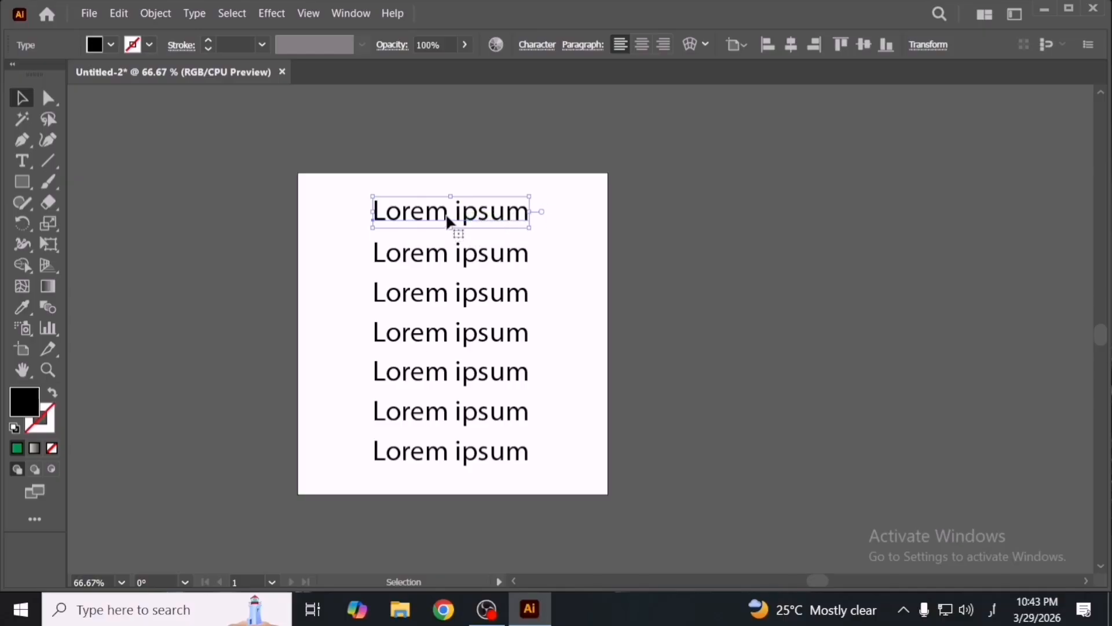
triple_click(447, 216)
drag(449, 212, 332, 210)
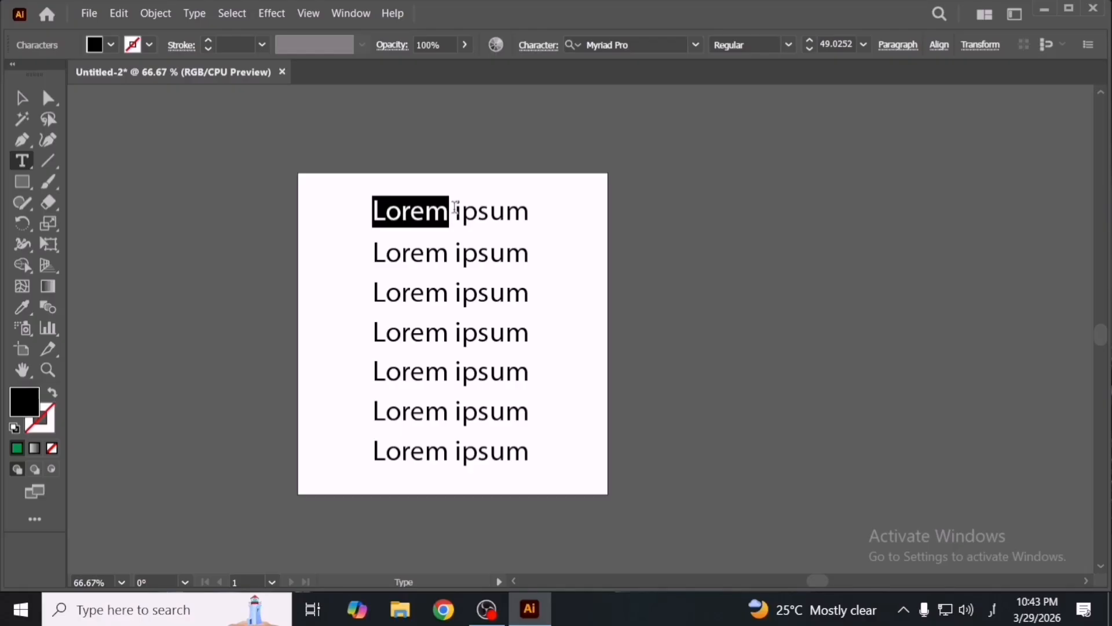
click(22, 99)
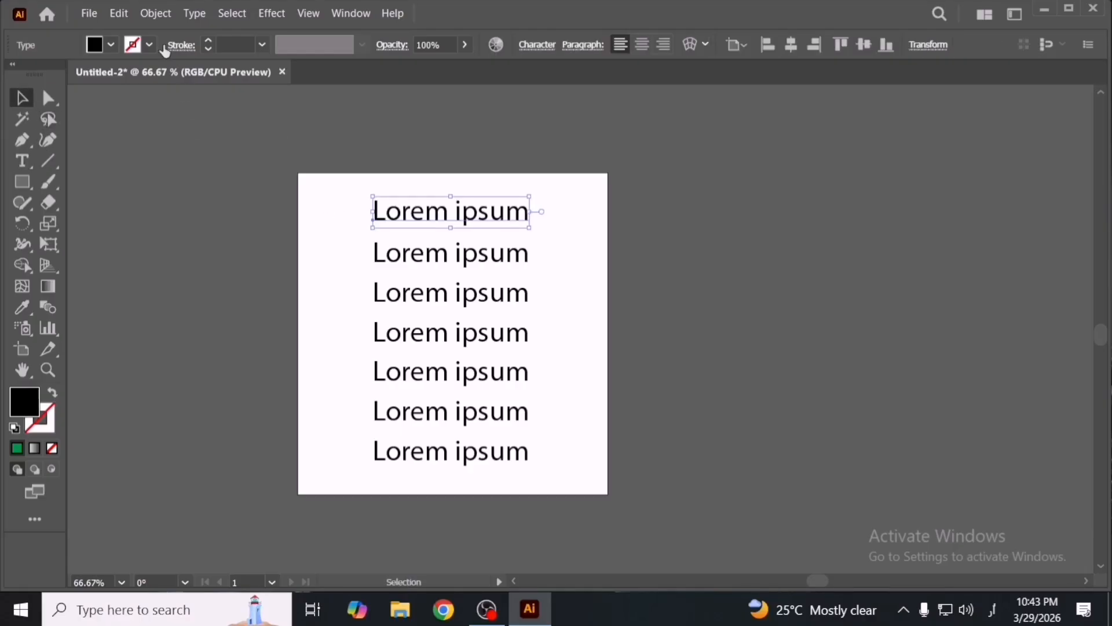
click(119, 13)
click(513, 99)
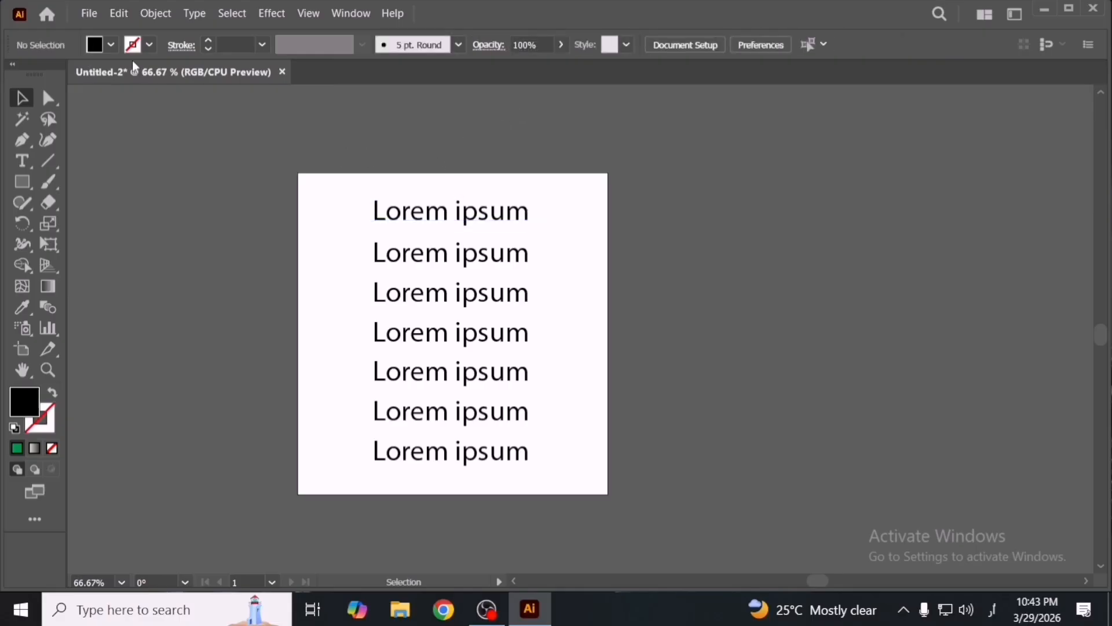
click(116, 13)
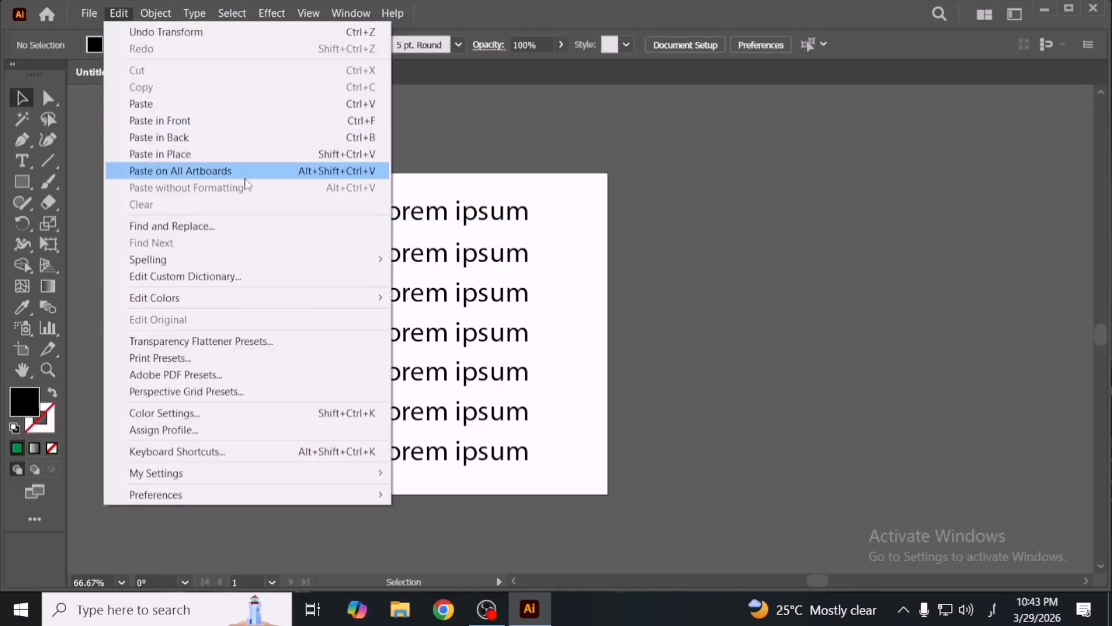
click(250, 226)
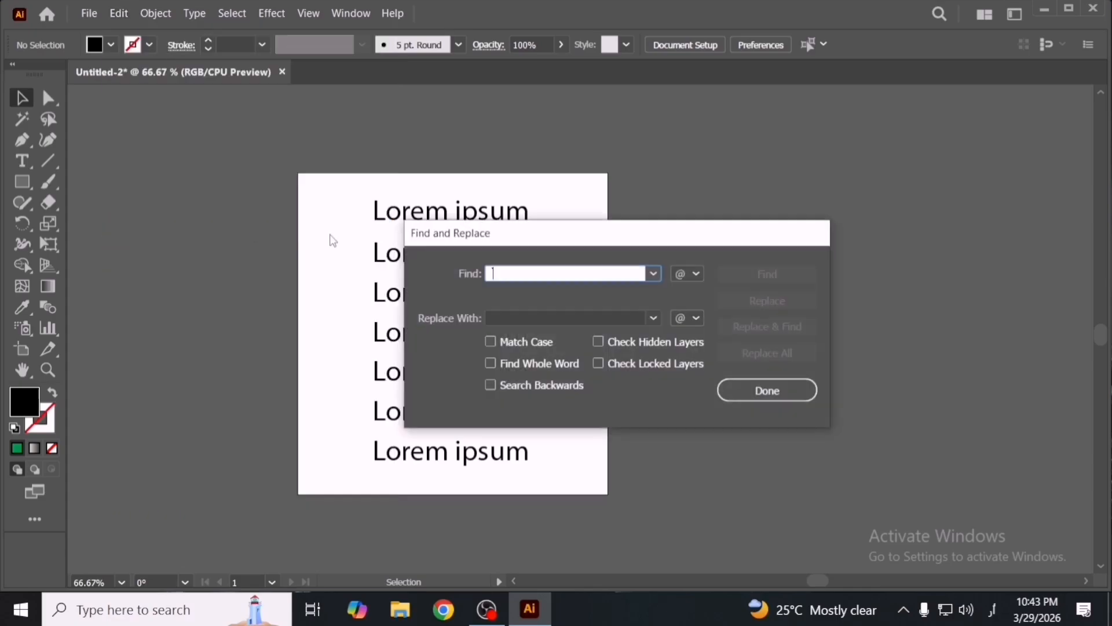
drag(580, 228, 740, 231)
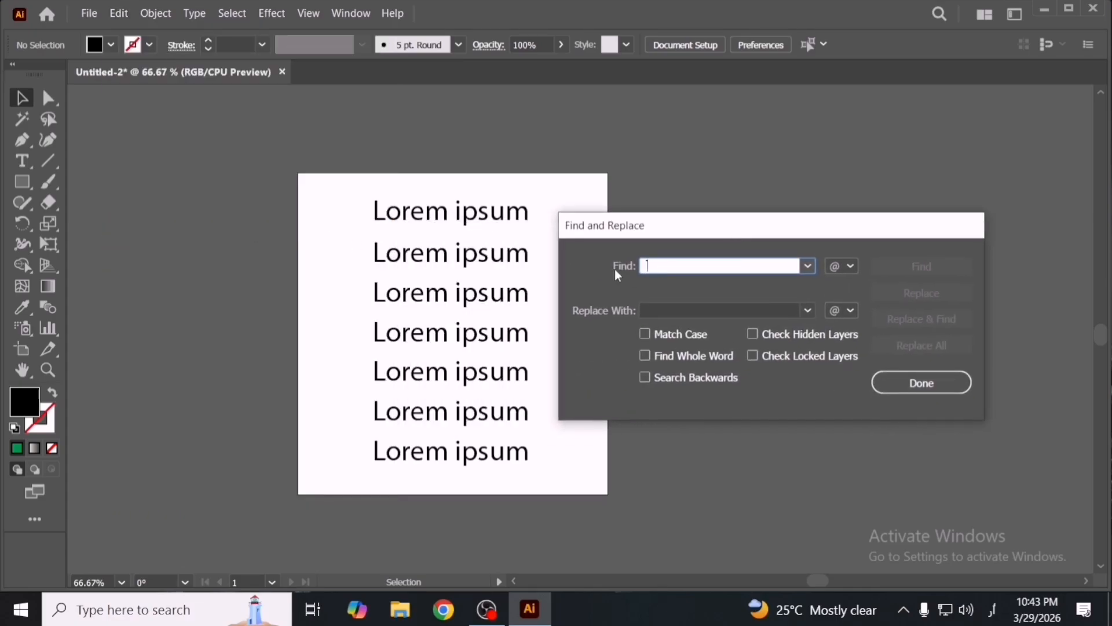
click(921, 382)
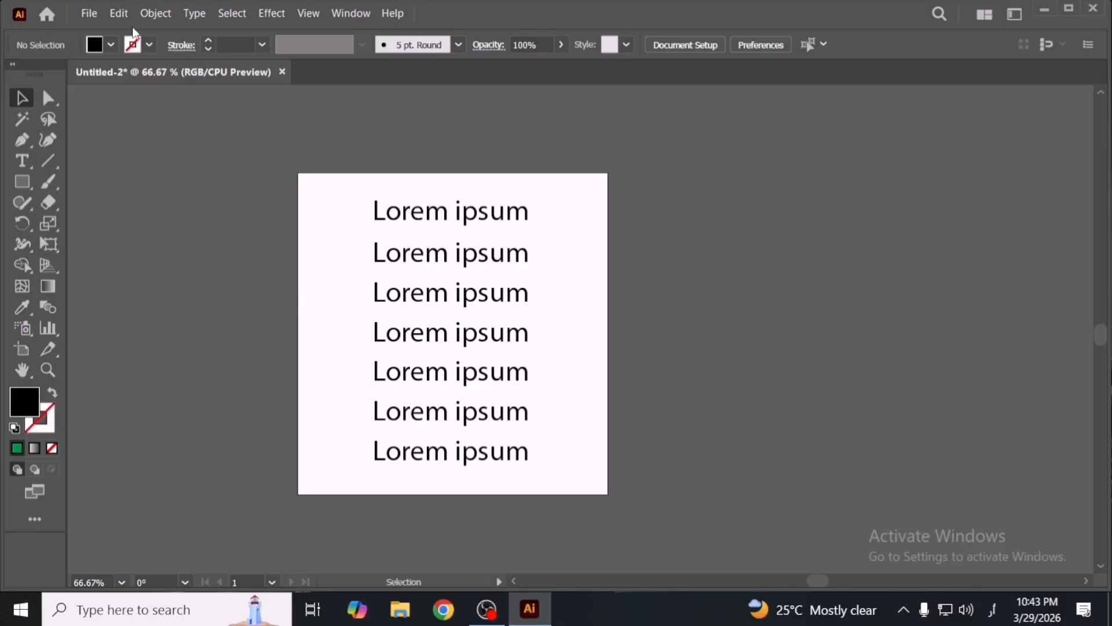
- Open Find and Replace, entering 'Loren' as the search text and 'MHT Designer' as the replacement
click(115, 16)
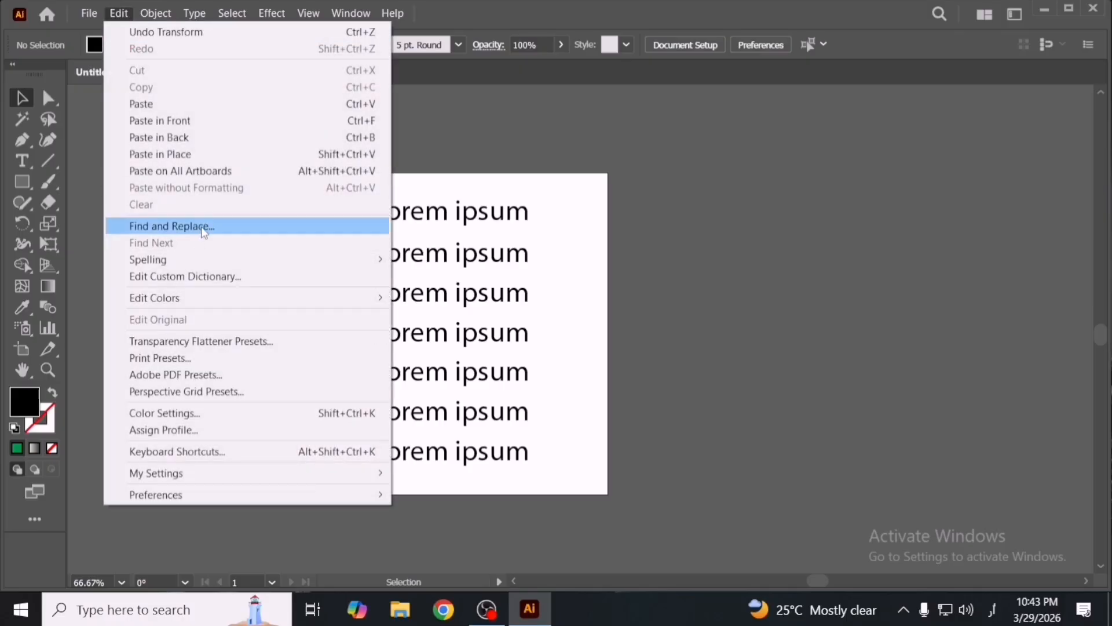
click(203, 228)
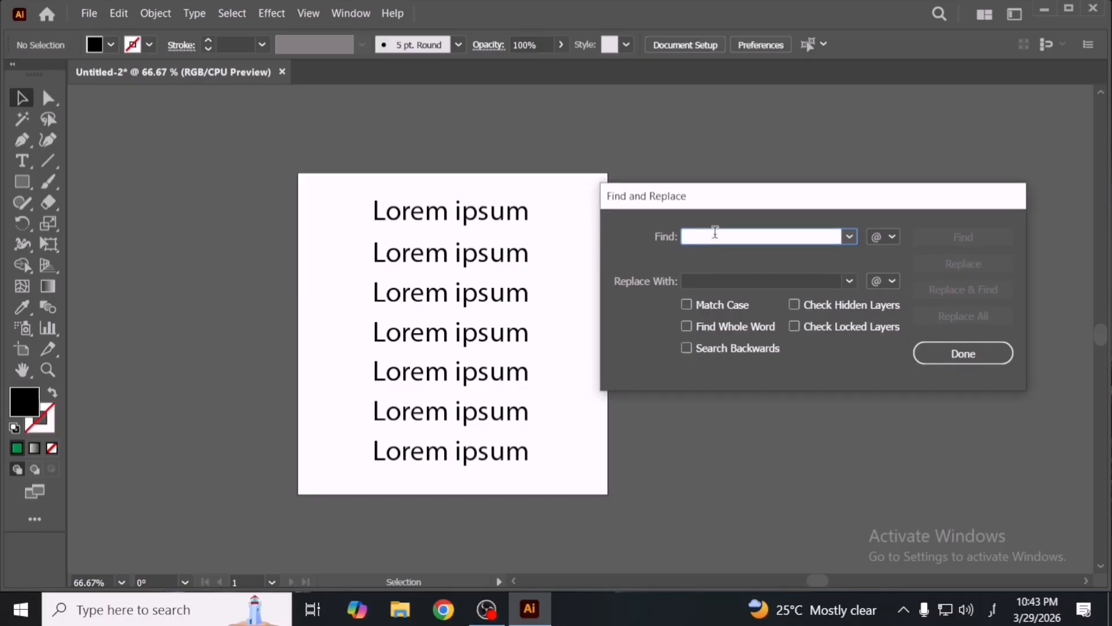
text(Lo)
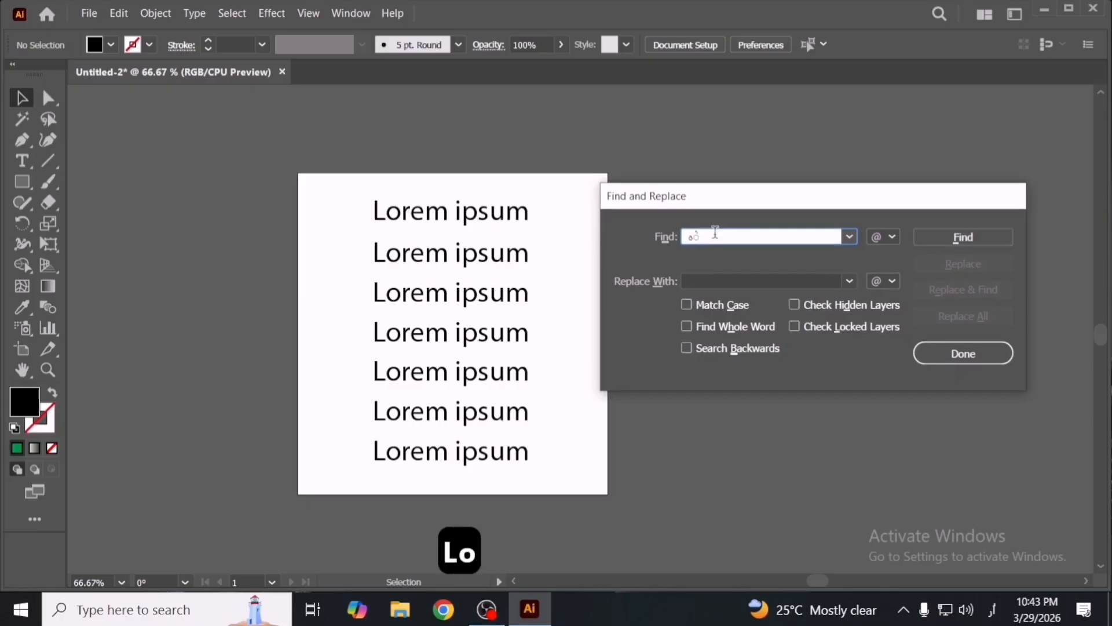
key(BackSpace)
key(BackSpace)
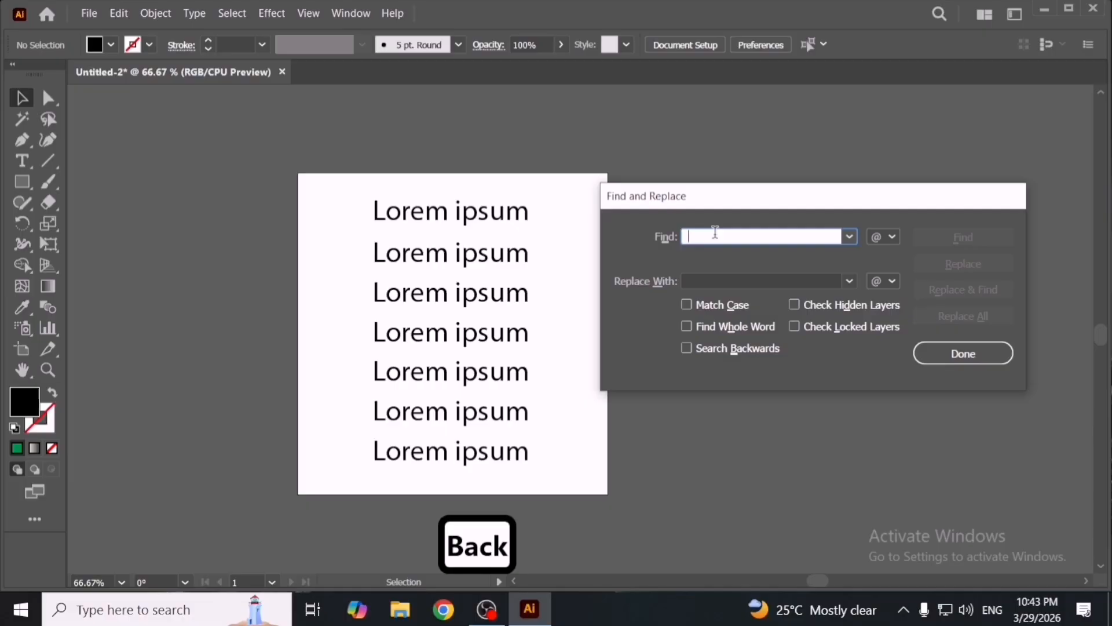
text(Loren)
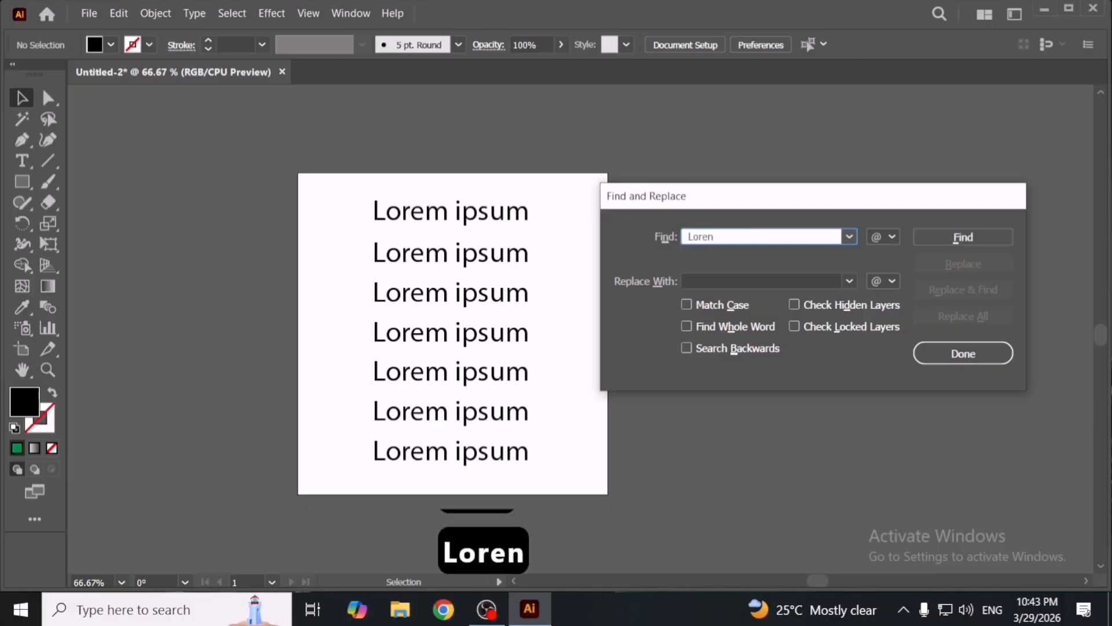
click(746, 281)
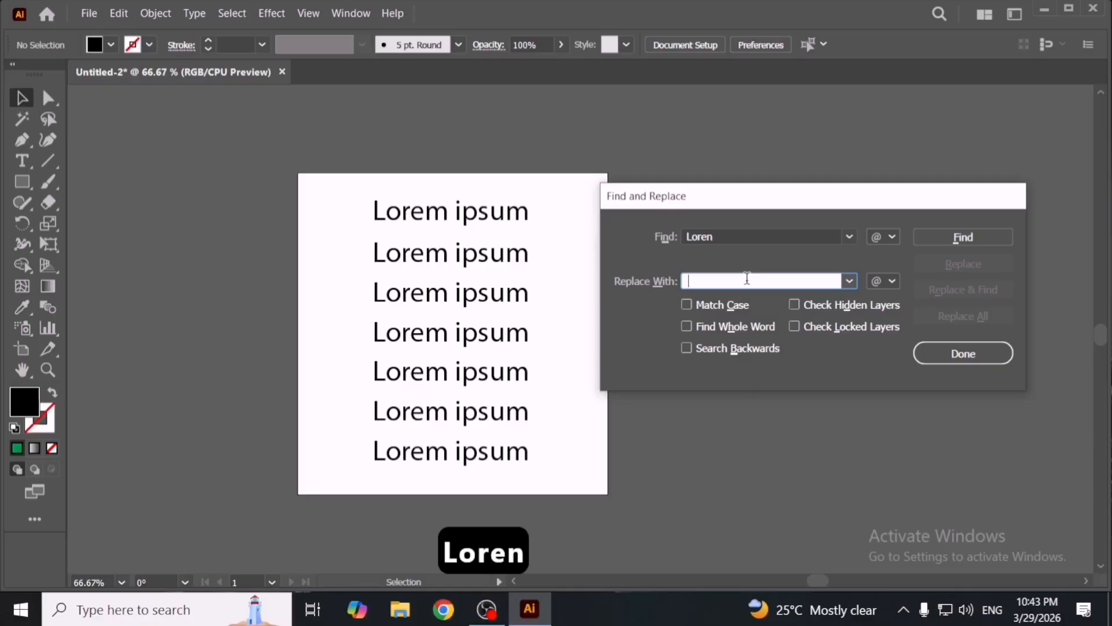
text(MHT D)
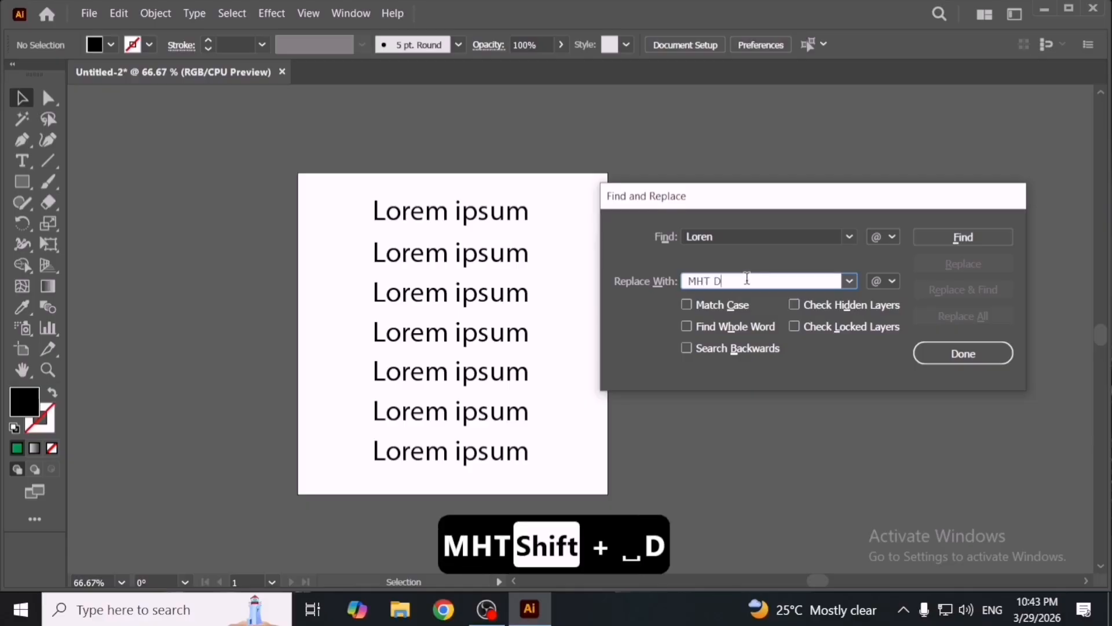
text(esigner)
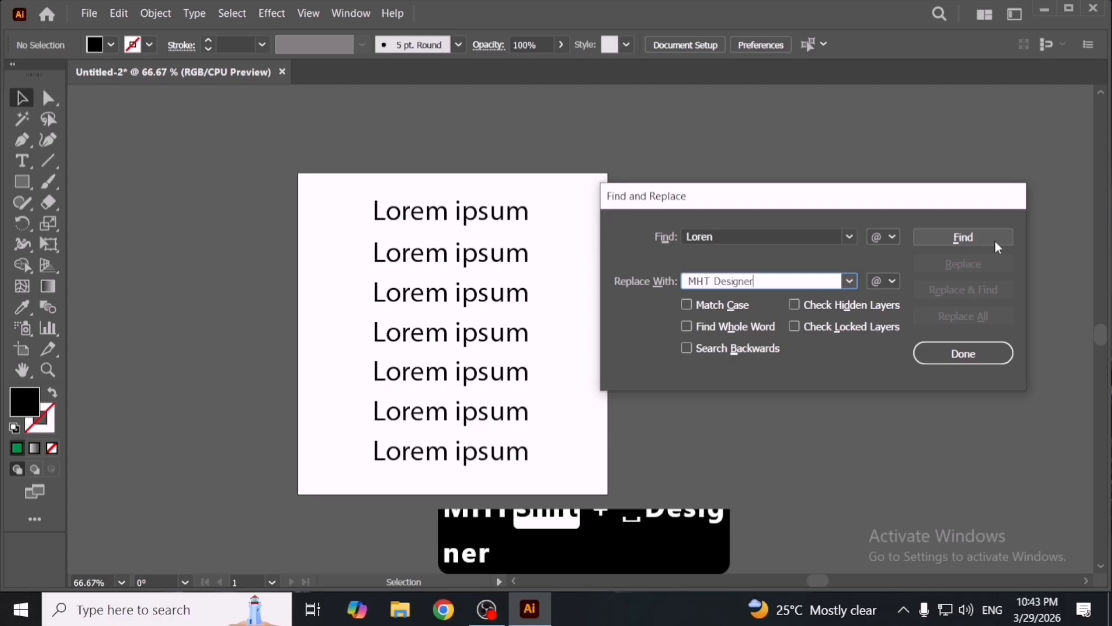
- Enable Match Case, Search Backwards, Find Whole Word, Check Hidden Layers and Check Locked Layers, and run the search
click(722, 305)
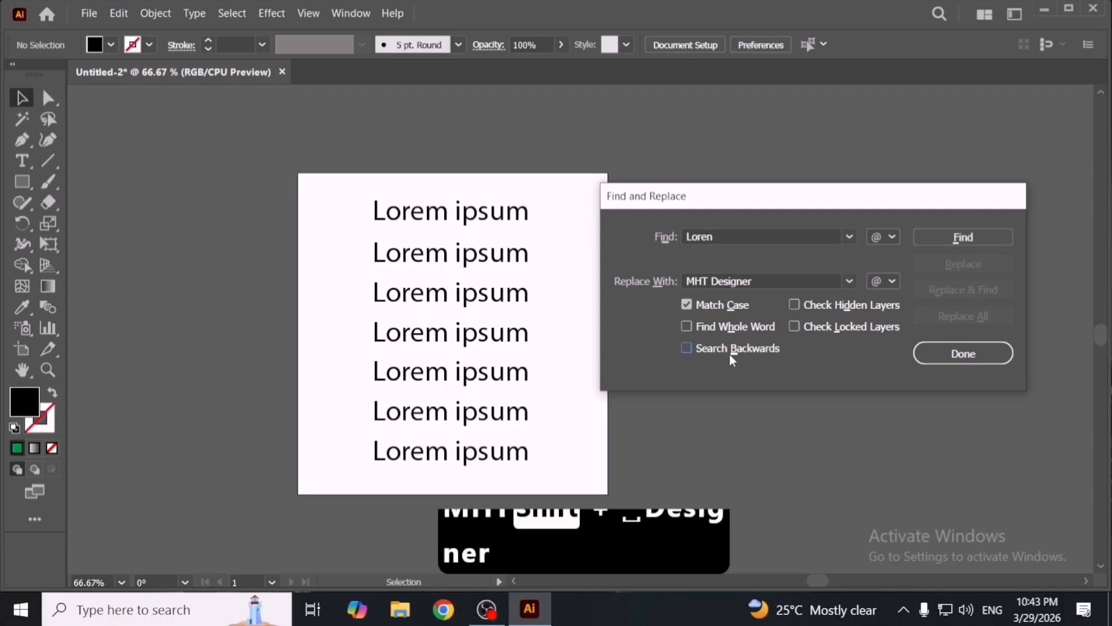
click(730, 351)
click(735, 327)
click(835, 306)
click(838, 326)
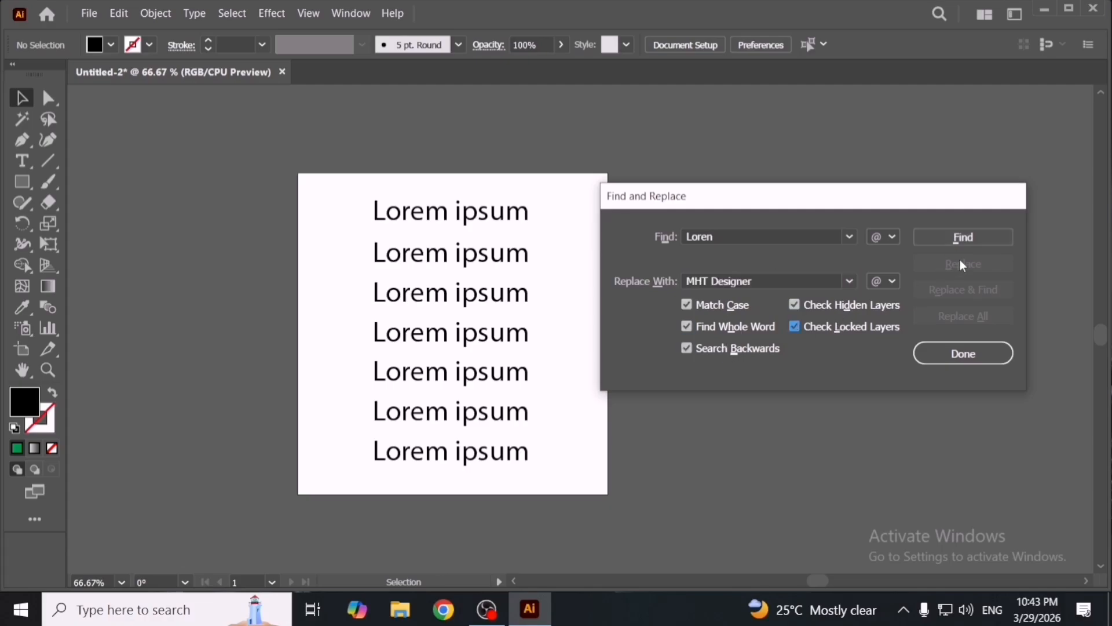
click(961, 236)
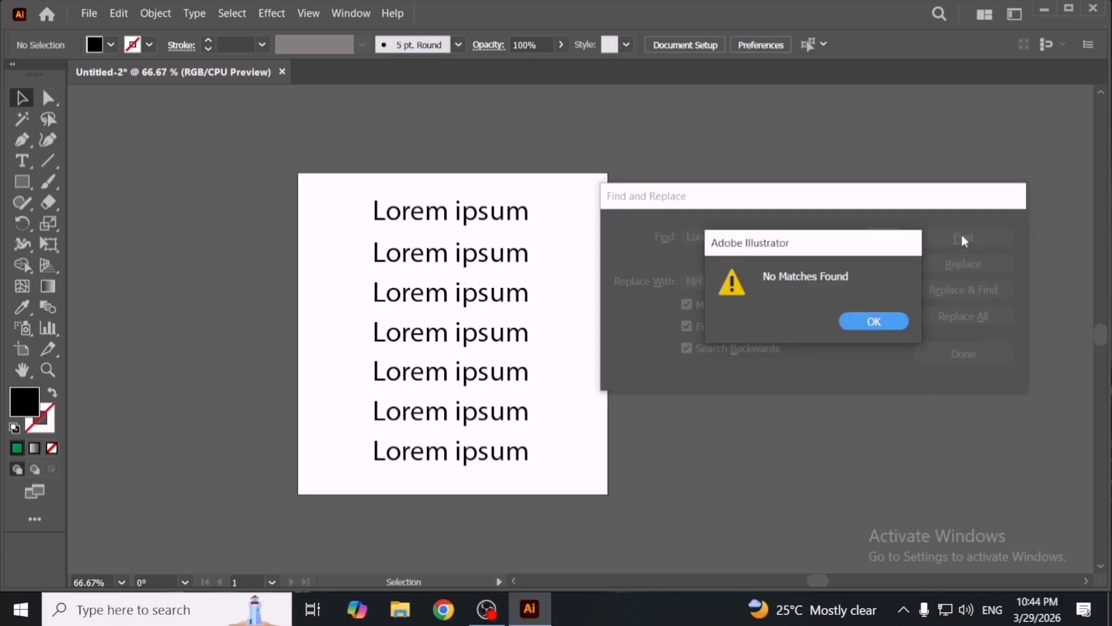
click(873, 321)
- Correct the search text to 'Lorem' and find the first match
click(752, 238)
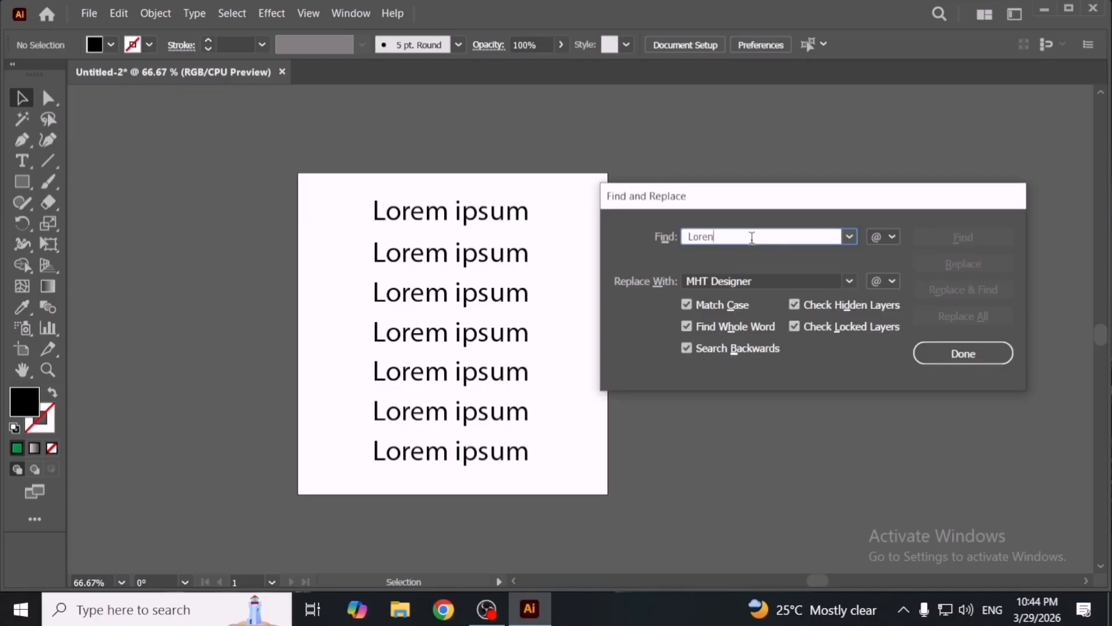
key(BackSpace)
text(m)
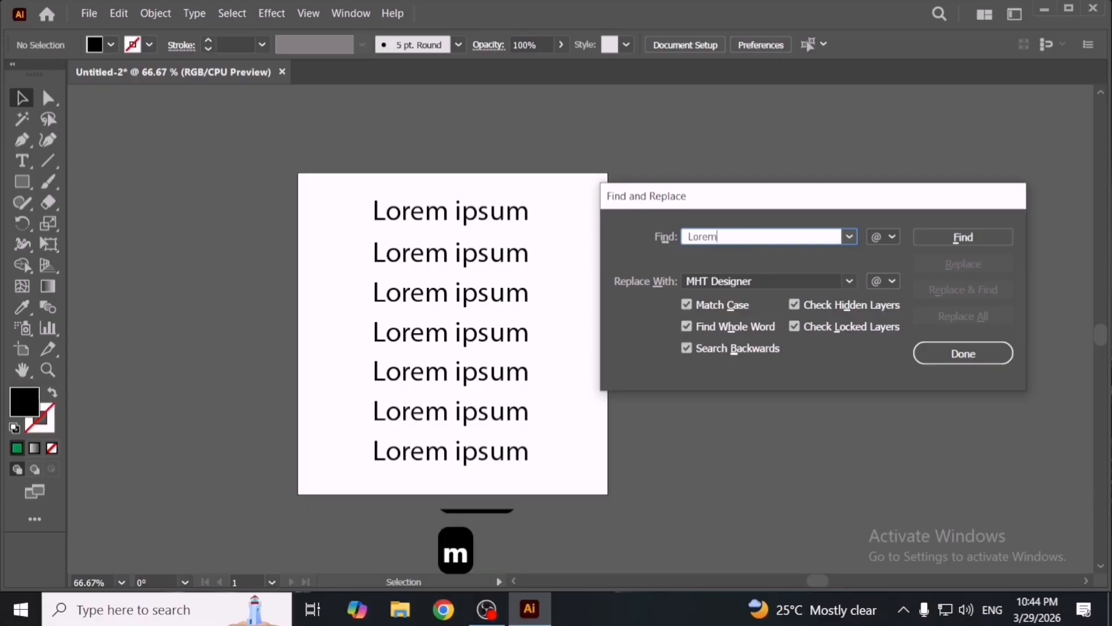
click(953, 238)
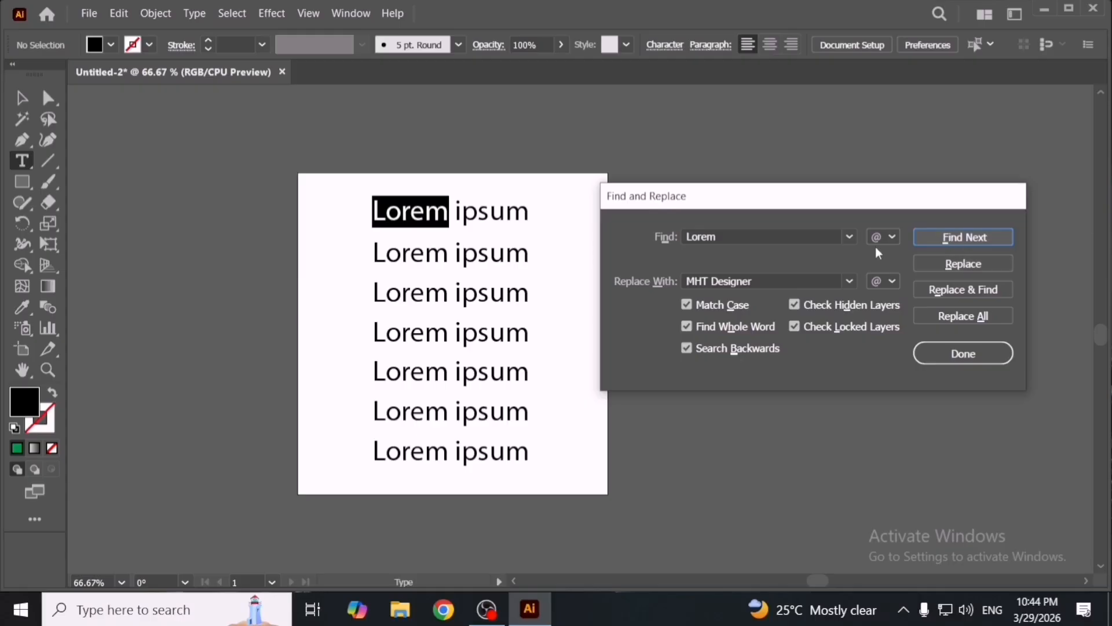
- Step to the next 'Lorem' match, replace it with 'MHT Designer' and move on to the following match
click(962, 240)
click(964, 238)
click(963, 238)
click(964, 238)
click(964, 238)
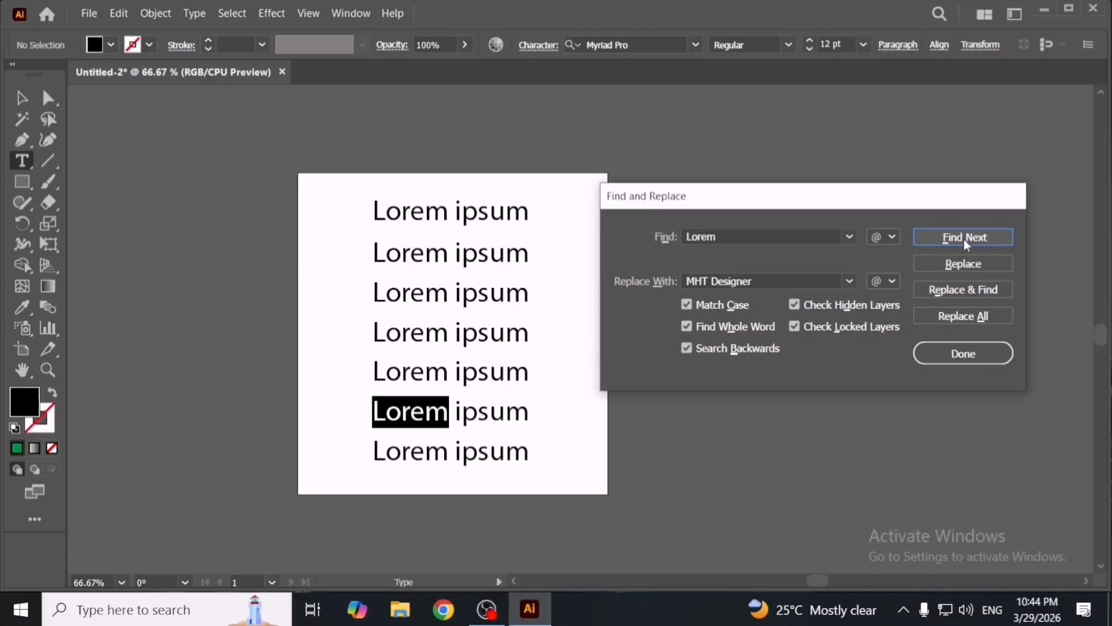
click(978, 263)
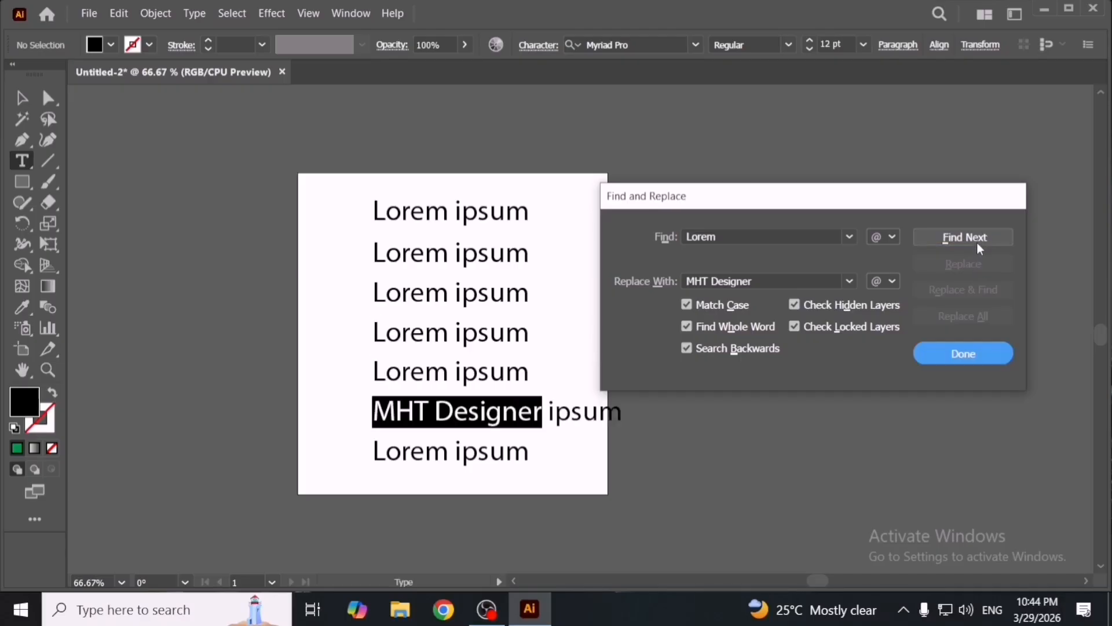
click(977, 242)
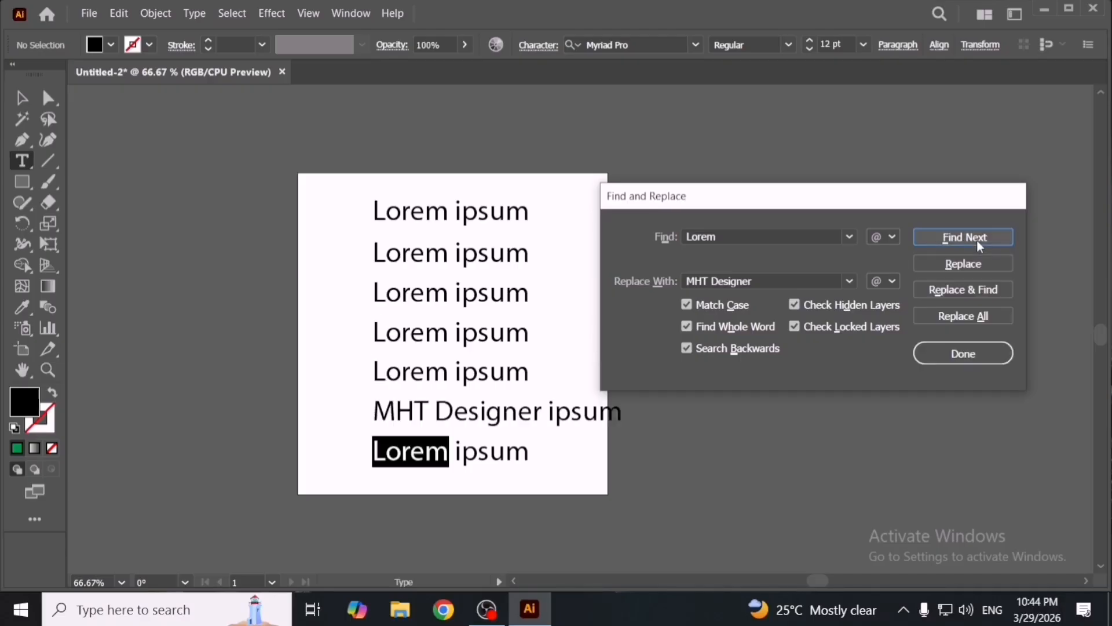
- Replace all remaining 'Lorem' occurrences and close the Find and Replace dialog
click(986, 318)
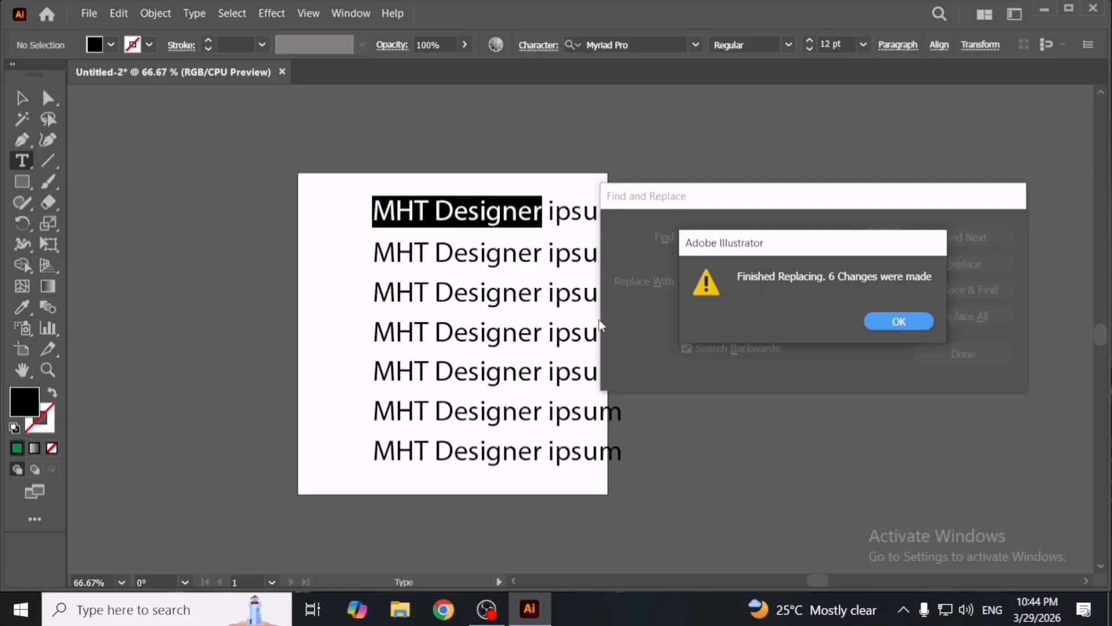
click(892, 321)
click(947, 360)
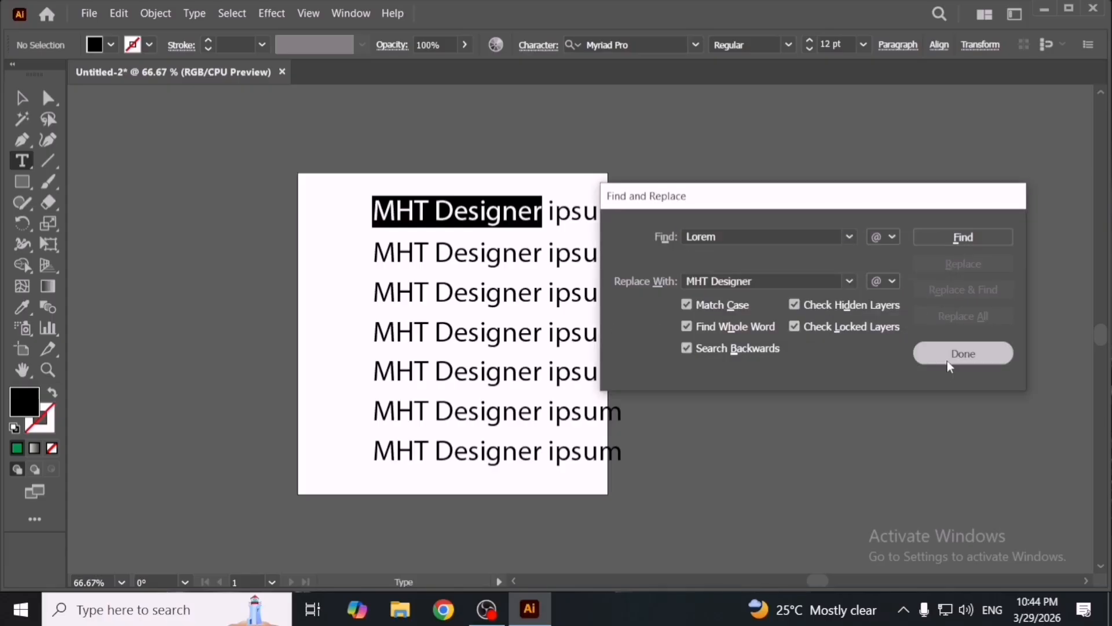
- Select all the text lines on the artboard and delete them
click(22, 98)
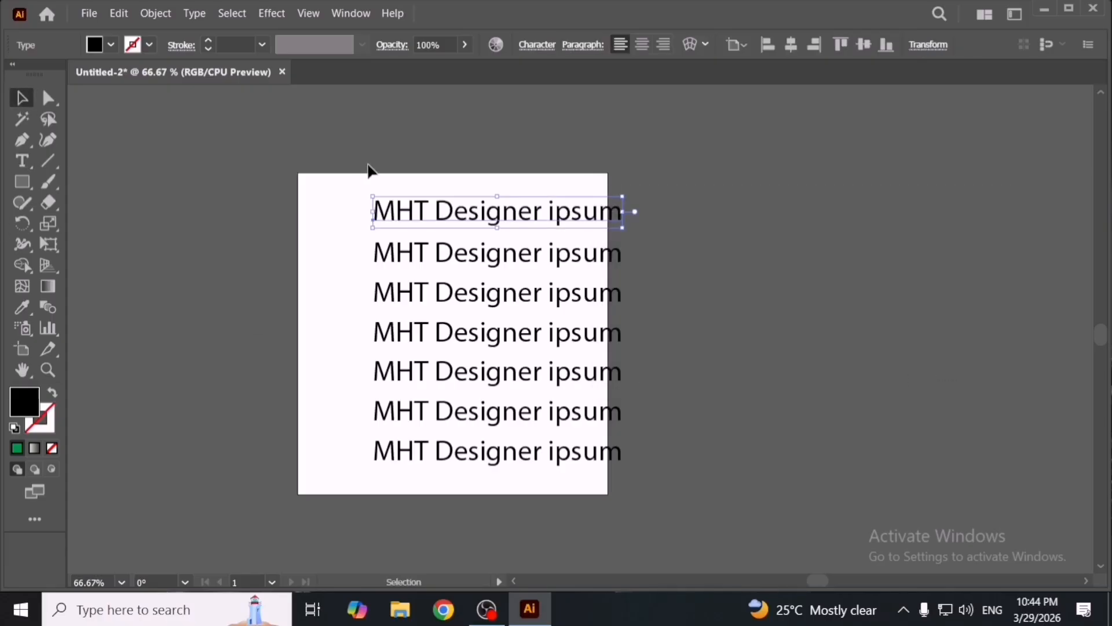
drag(369, 171, 676, 483)
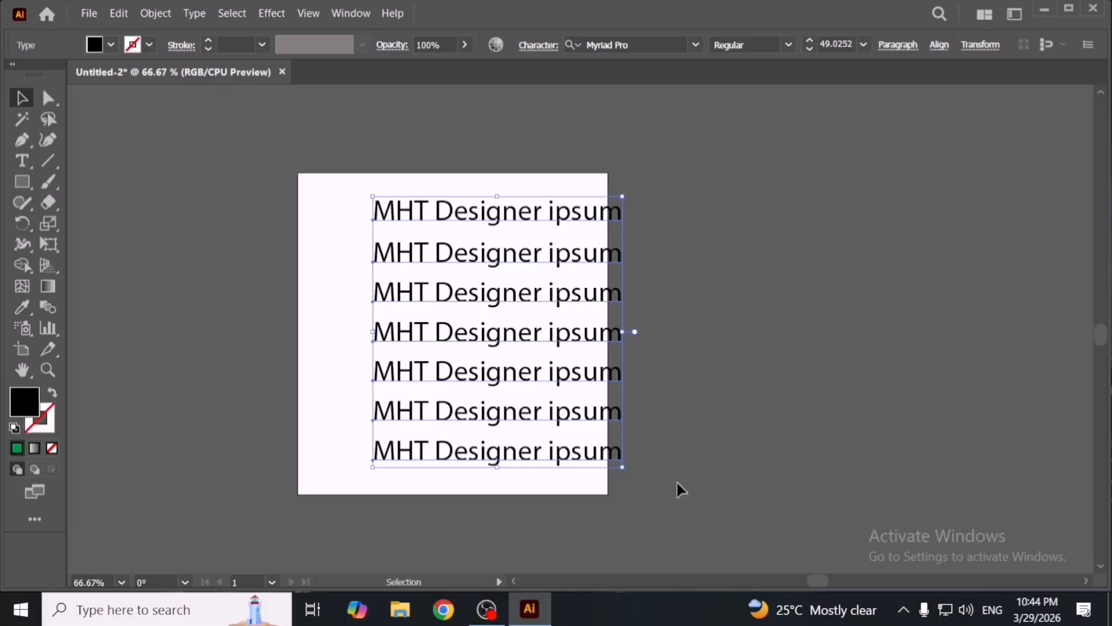
key(Delete)
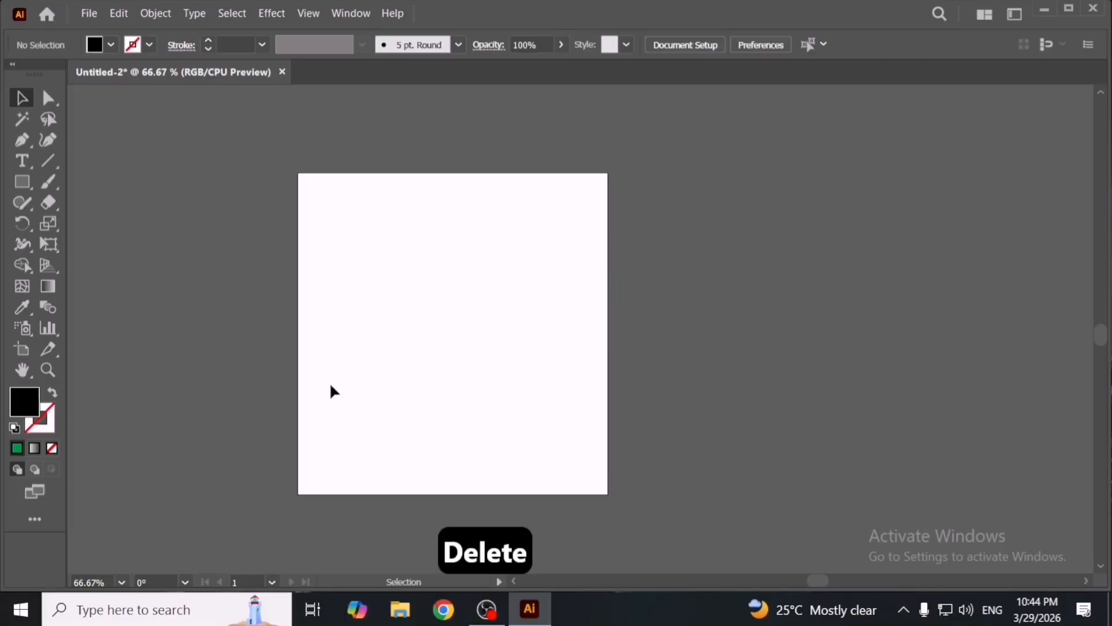
- Pan and zoom across the canvas to view the pink circle beside the artboard
key(space)
drag(573, 390, 724, 392)
scroll(570, 380, down, 1)
key(space)
scroll(702, 388, up, 2)
key(space)
drag(313, 363, 653, 386)
drag(389, 366, 691, 377)
drag(494, 363, 556, 362)
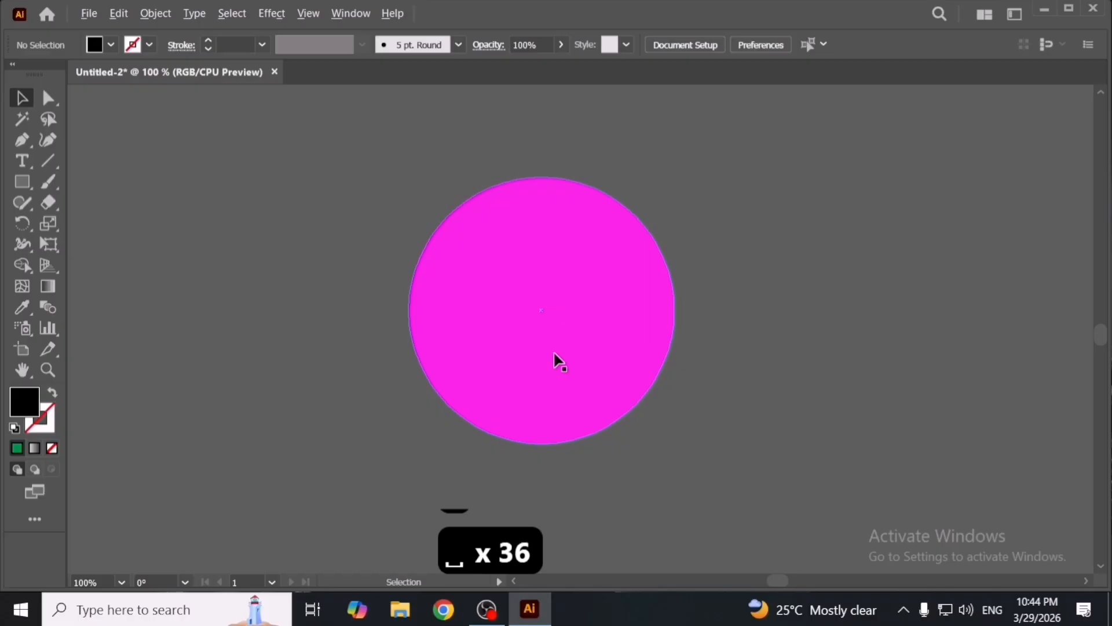
key(ctrl+minus)
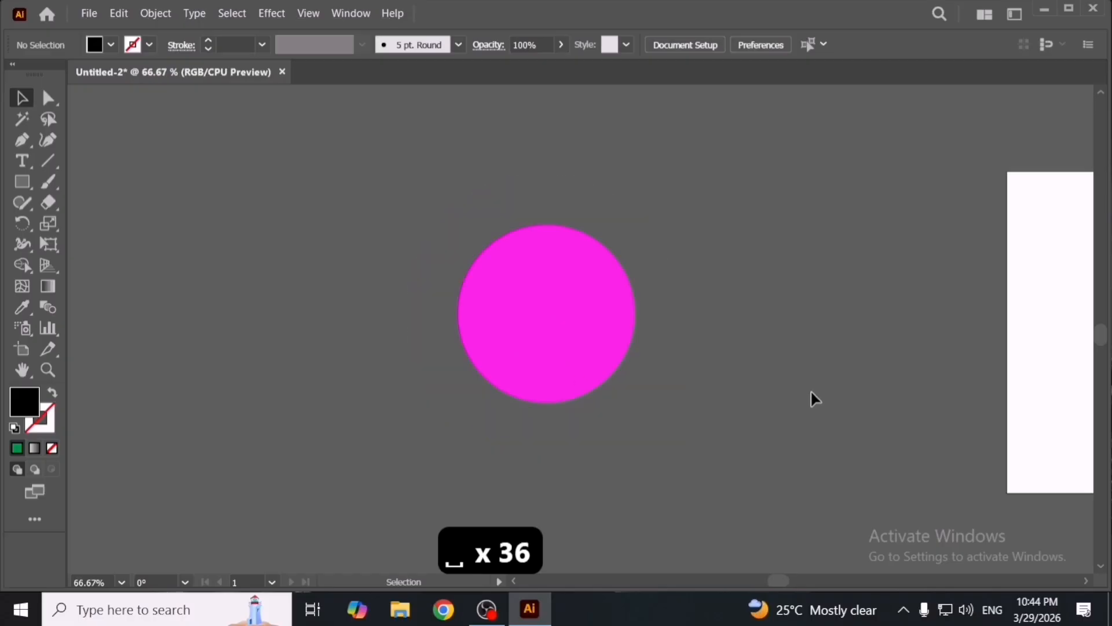
key(ctrl+plus)
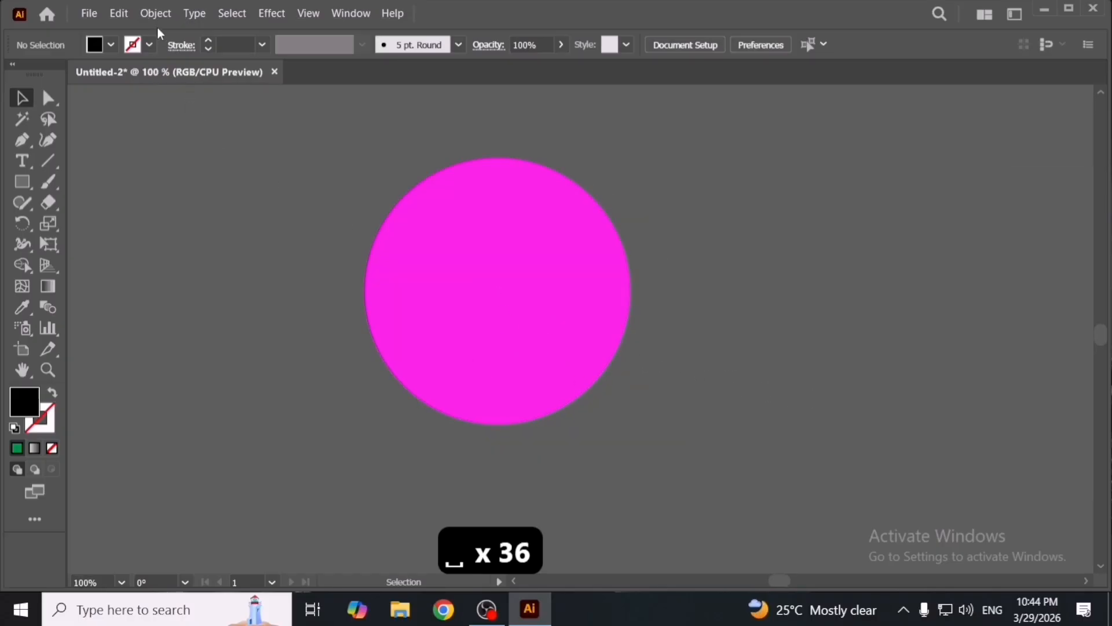
click(119, 13)
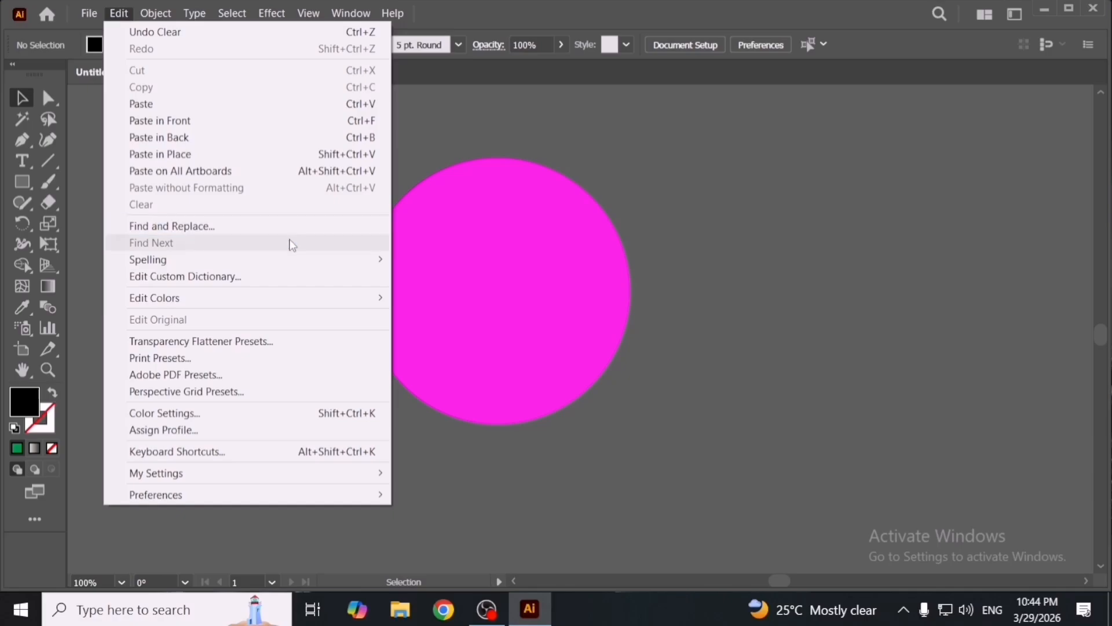
mouse_move(300, 263)
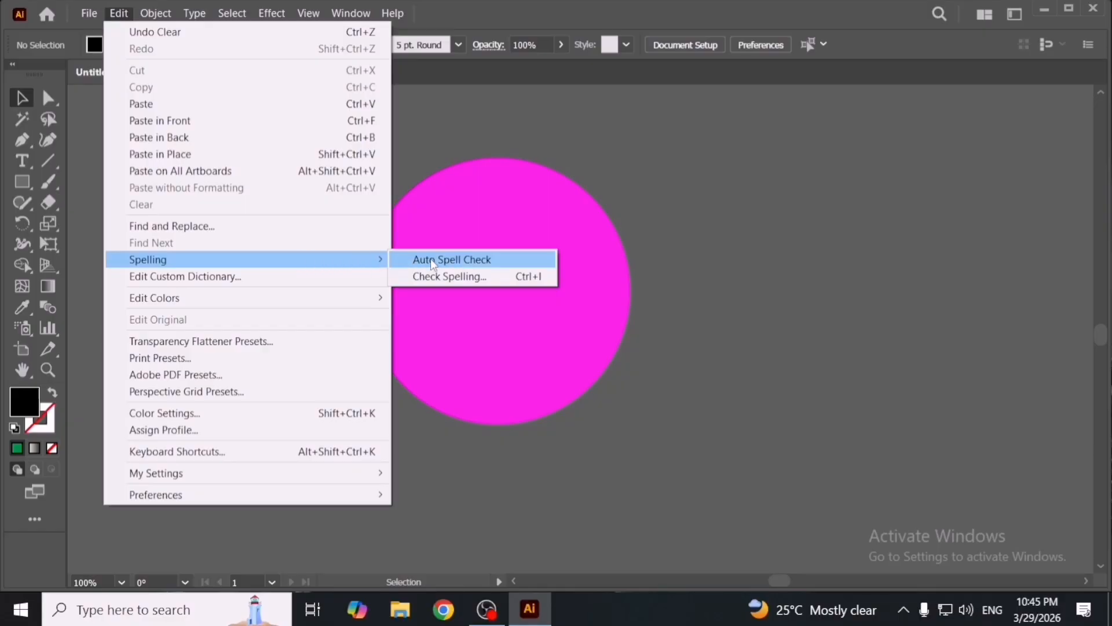
click(783, 284)
- Switch to the Type tool and place a 'Lorem ipsum' point text on the canvas beside the pink circle
click(47, 161)
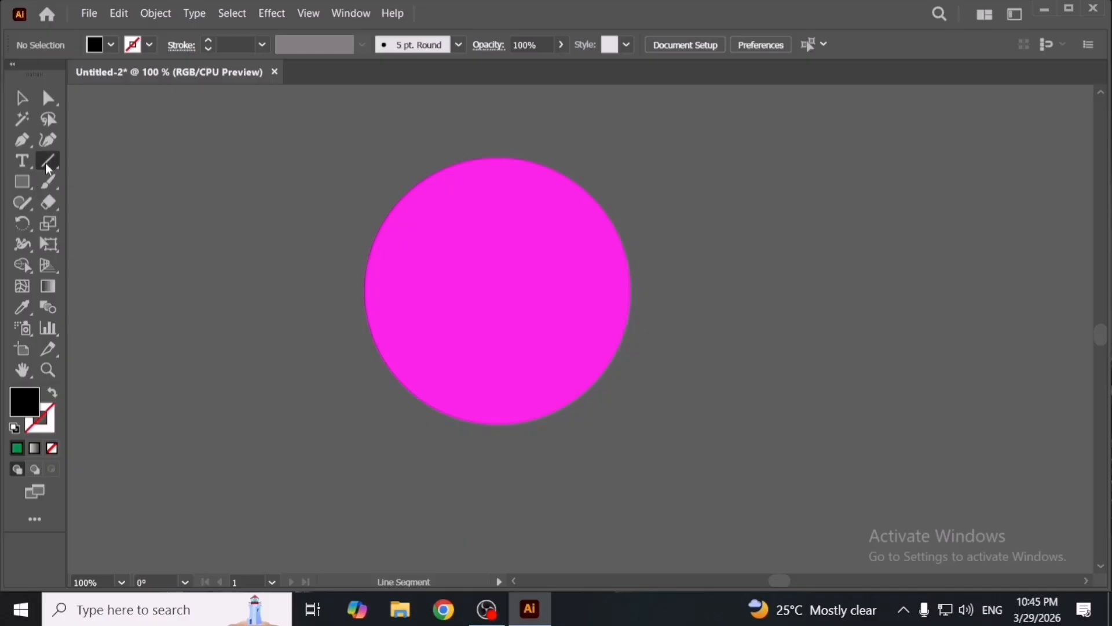
click(29, 164)
scroll(425, 310, right, 5)
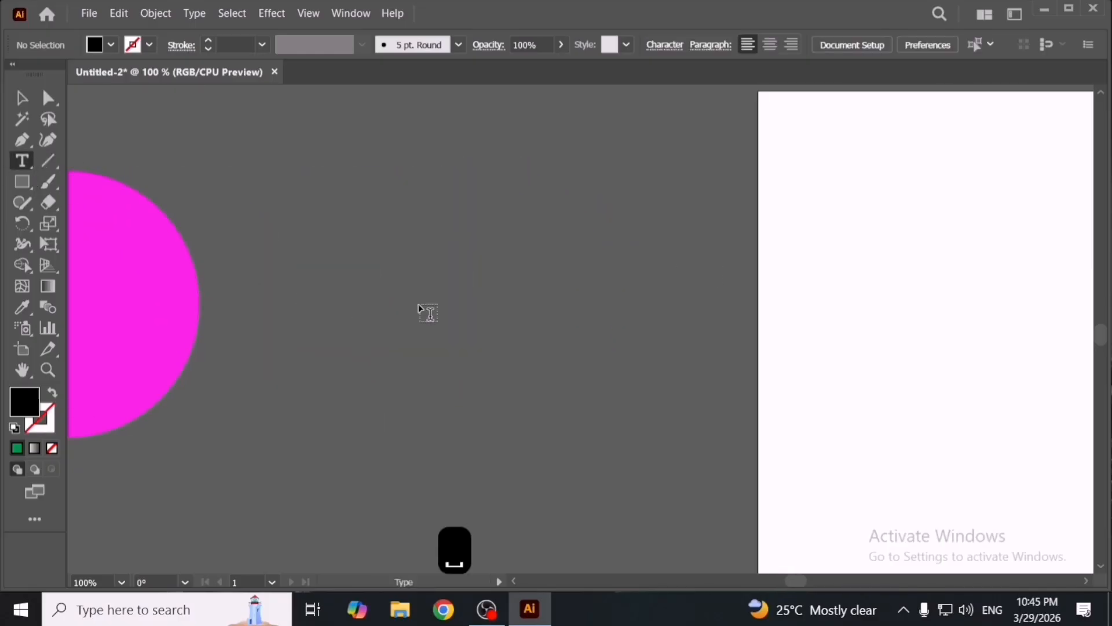
scroll(496, 289, up, 2)
click(496, 290)
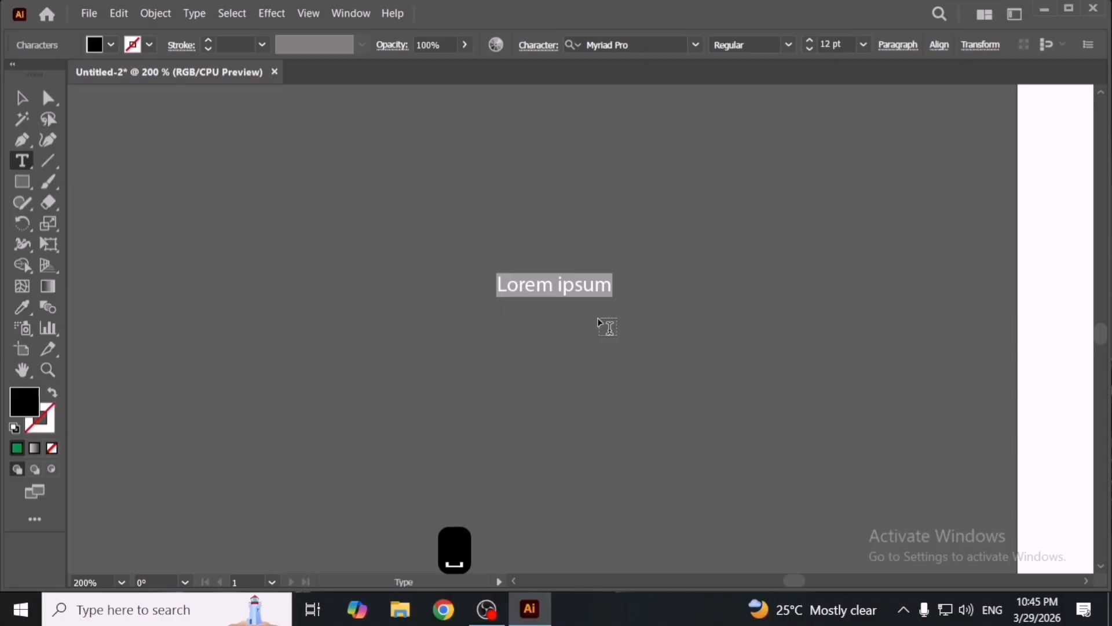
key(Escape)
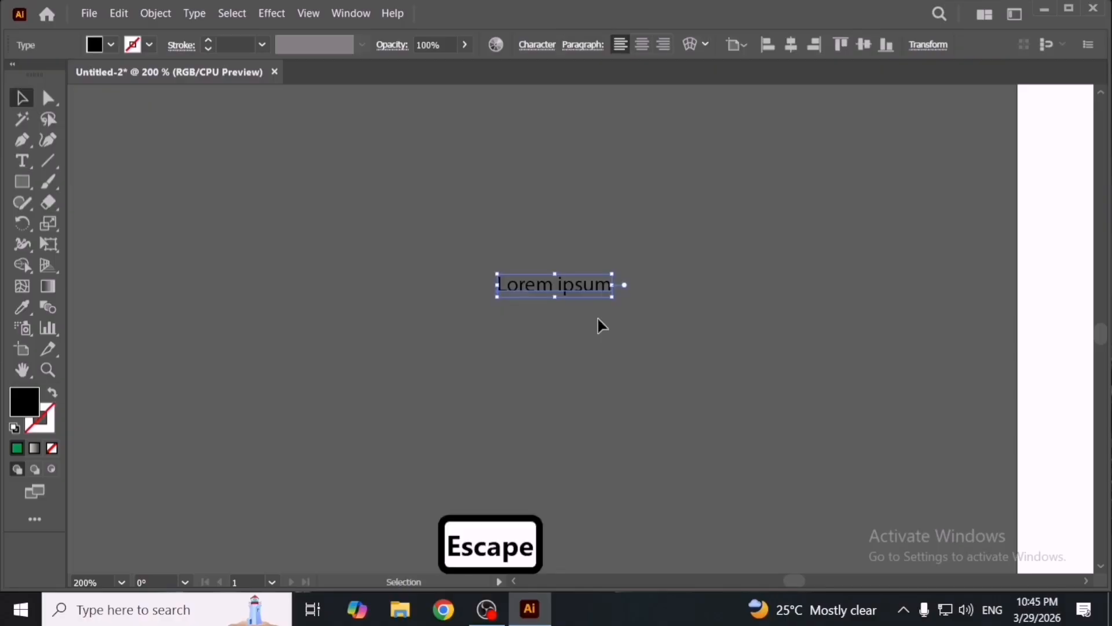
- Scale the 'Lorem ipsum' text up to about 56 pt by its bounding box and reposition it
drag(614, 297, 813, 395)
drag(637, 315, 645, 348)
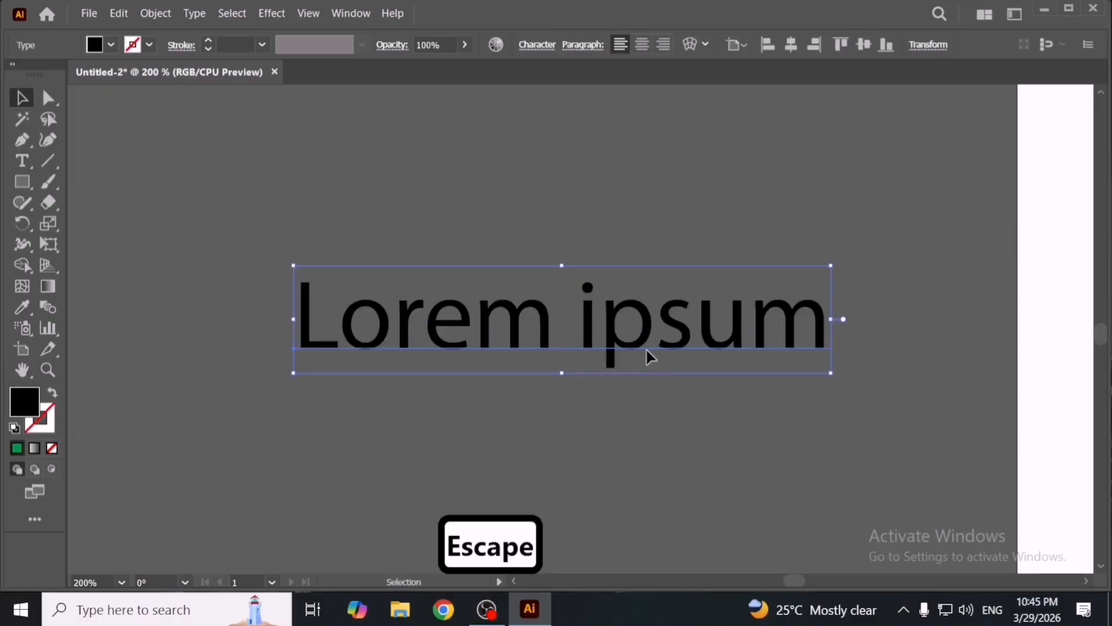
double_click(645, 347)
key(ctrl+a)
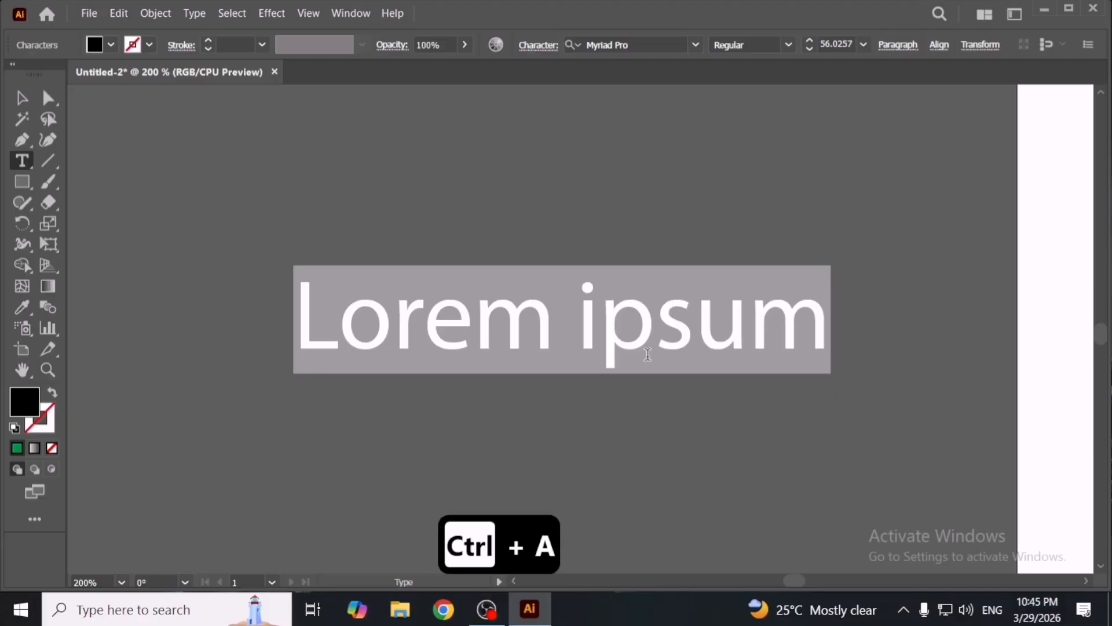
key(Escape)
- Replace the 'Lorem ipsum' text with 'Apple'
scroll(649, 360, down, 1)
scroll(651, 362, down, 2)
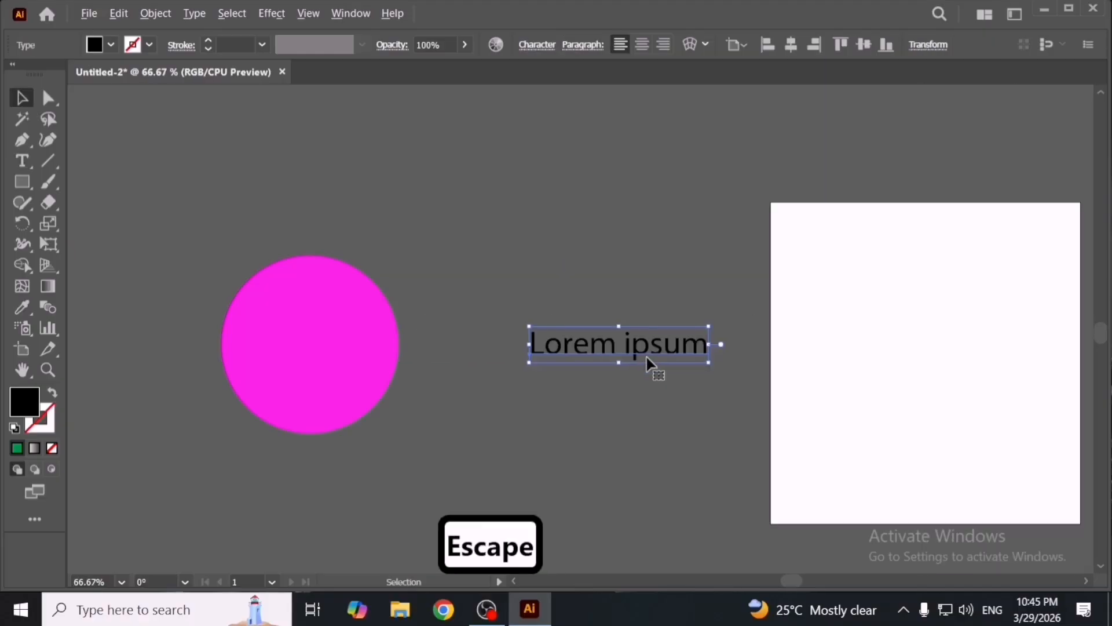
scroll(653, 365, up, 2)
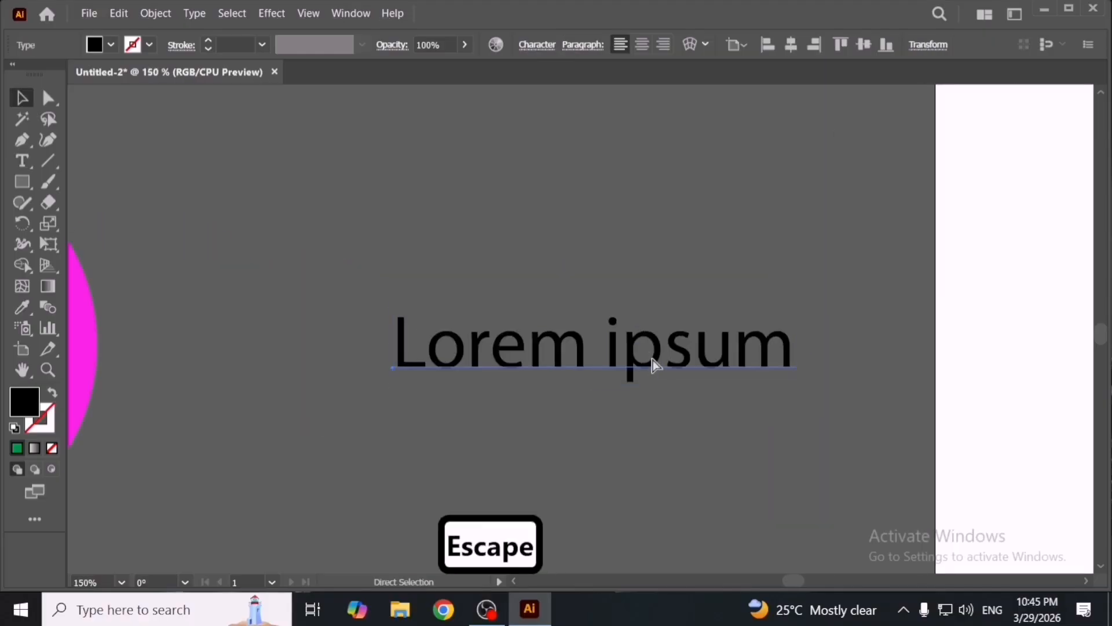
double_click(653, 359)
key(ctrl+a)
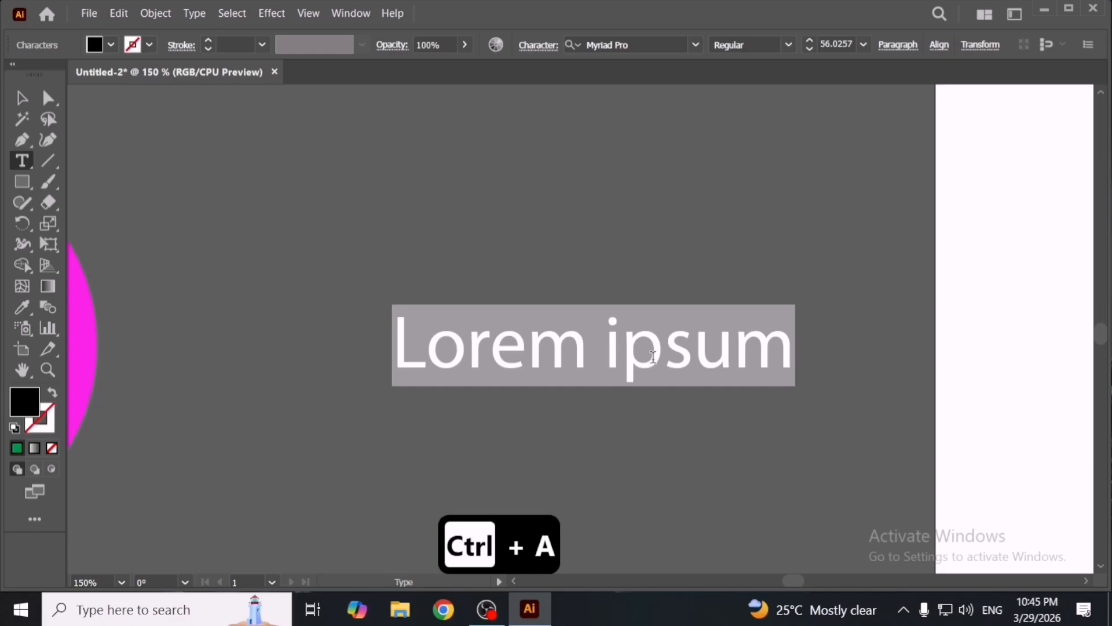
text(Appl)
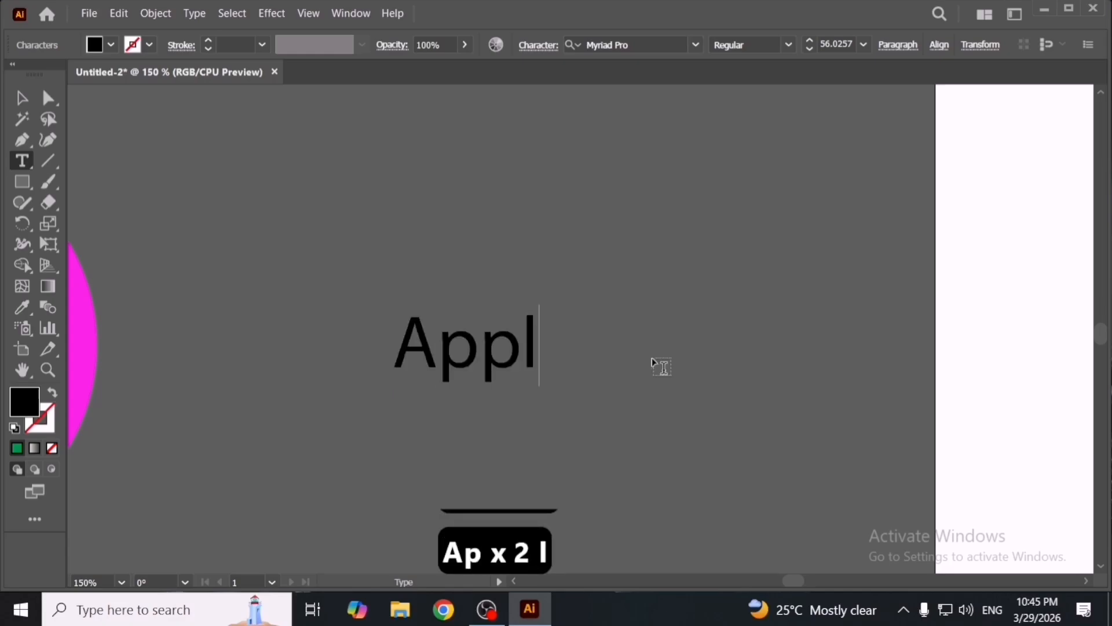
text(e)
key(Escape)
- Move the 'Apple' text slightly up and to the right
drag(511, 369, 571, 313)
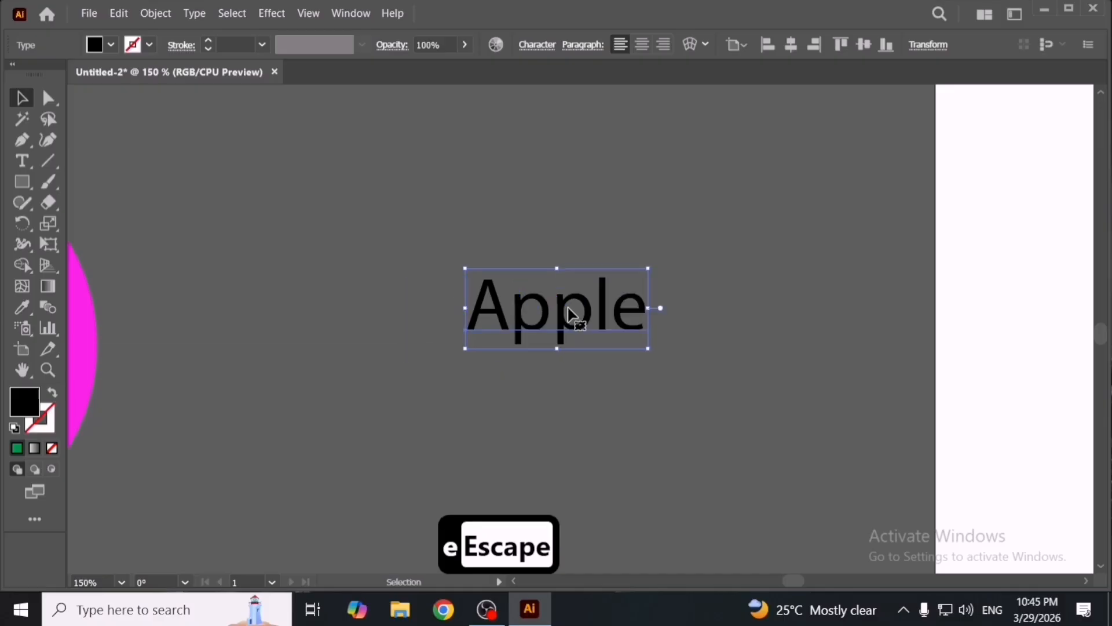
double_click(530, 318)
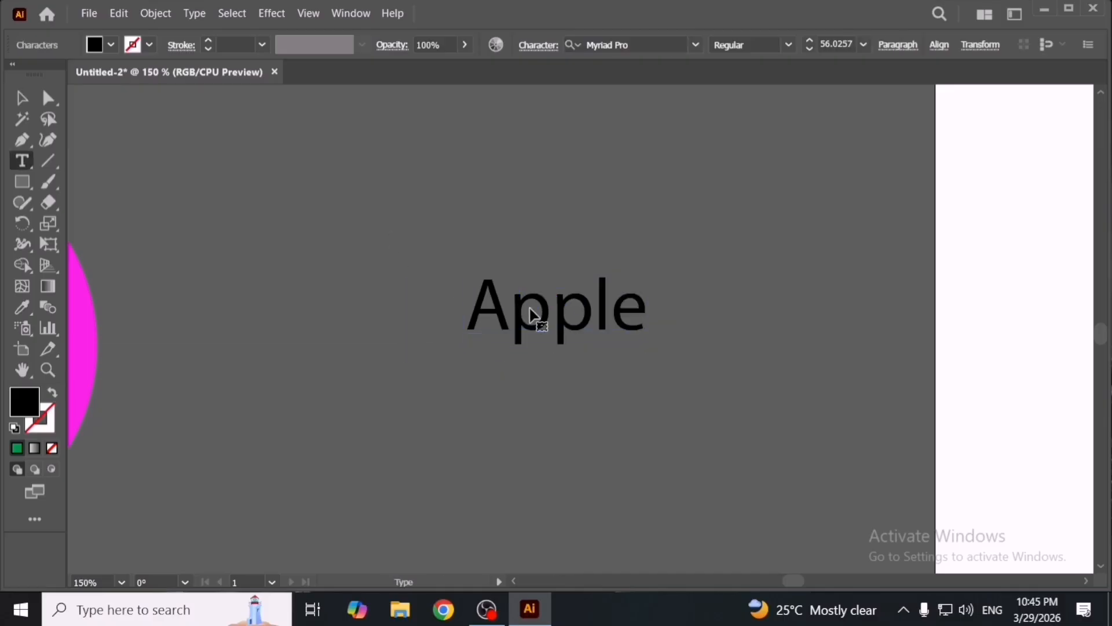
key(ctrl+a)
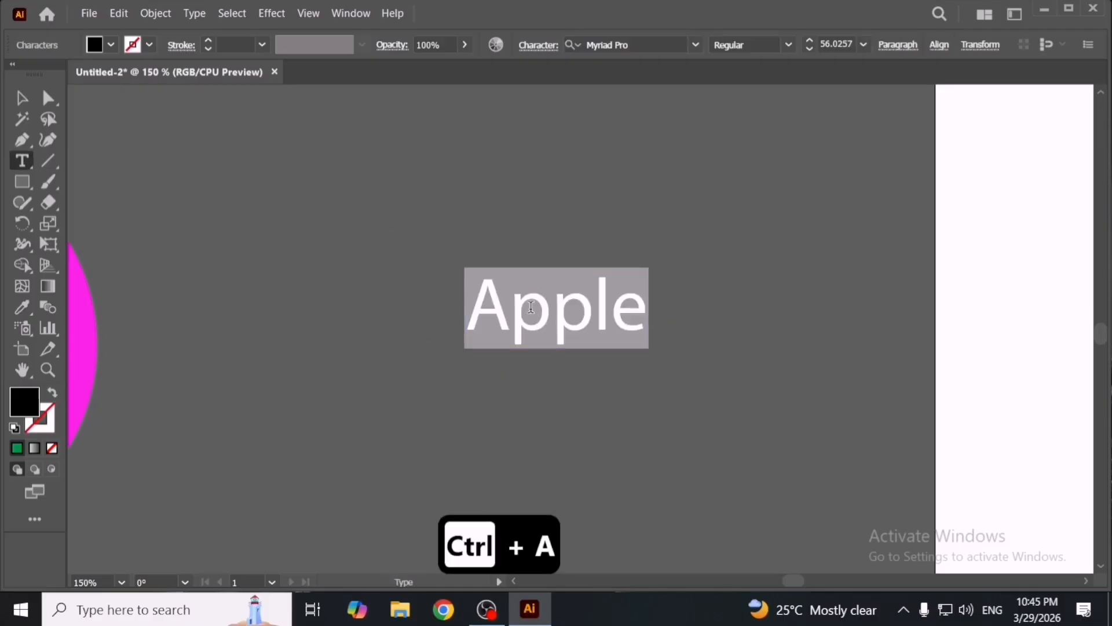
key(Escape)
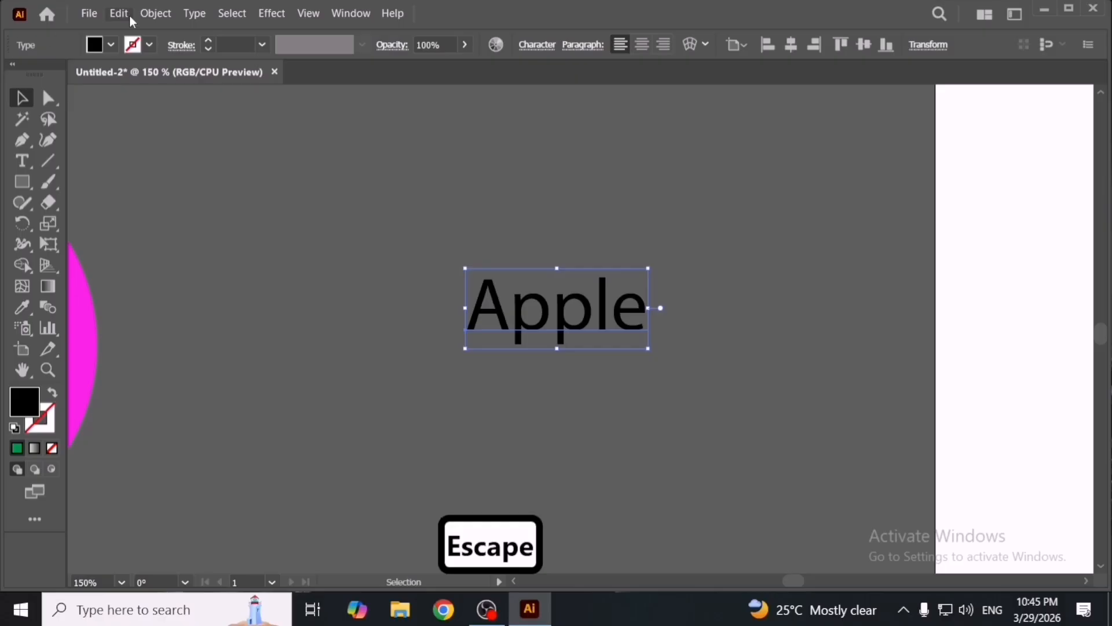
- Open the Edit menu's Spelling submenu to view its options
click(120, 14)
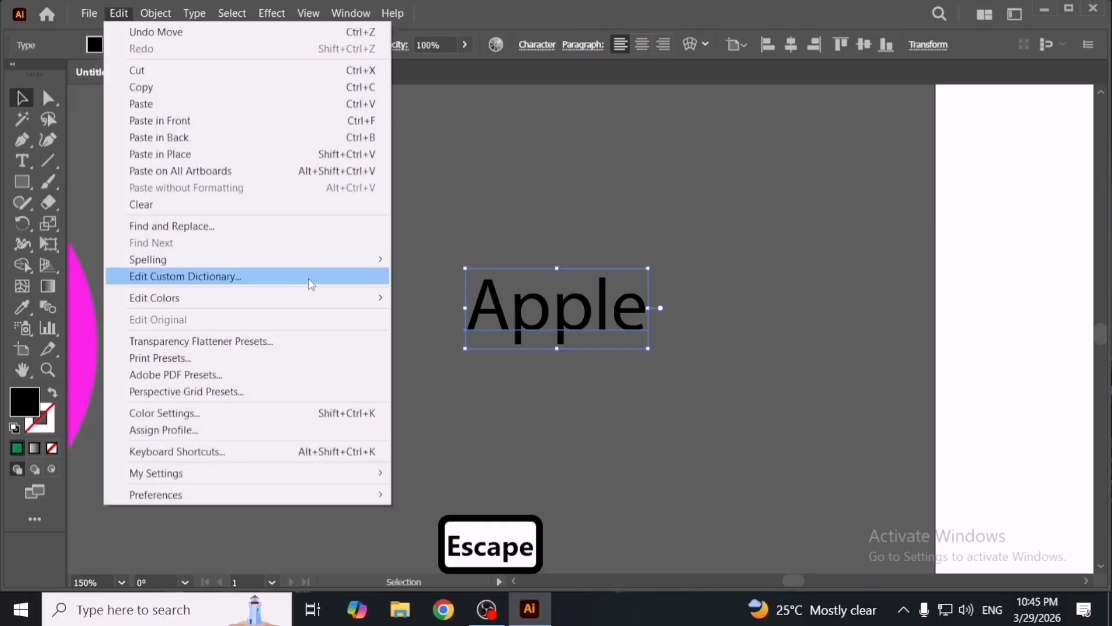
mouse_move(310, 260)
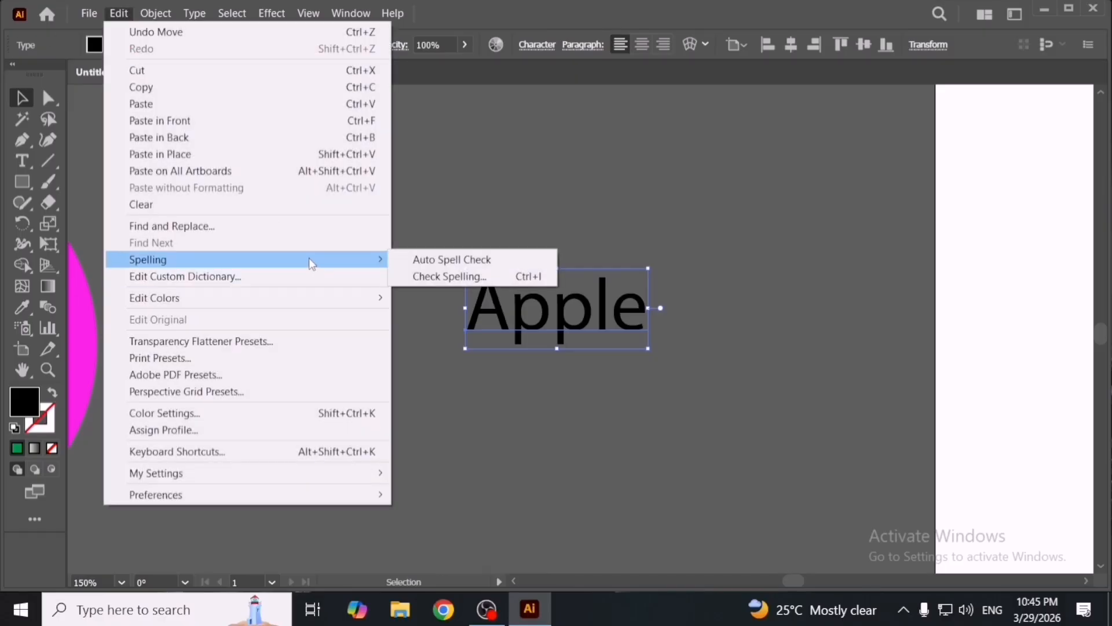
click(537, 300)
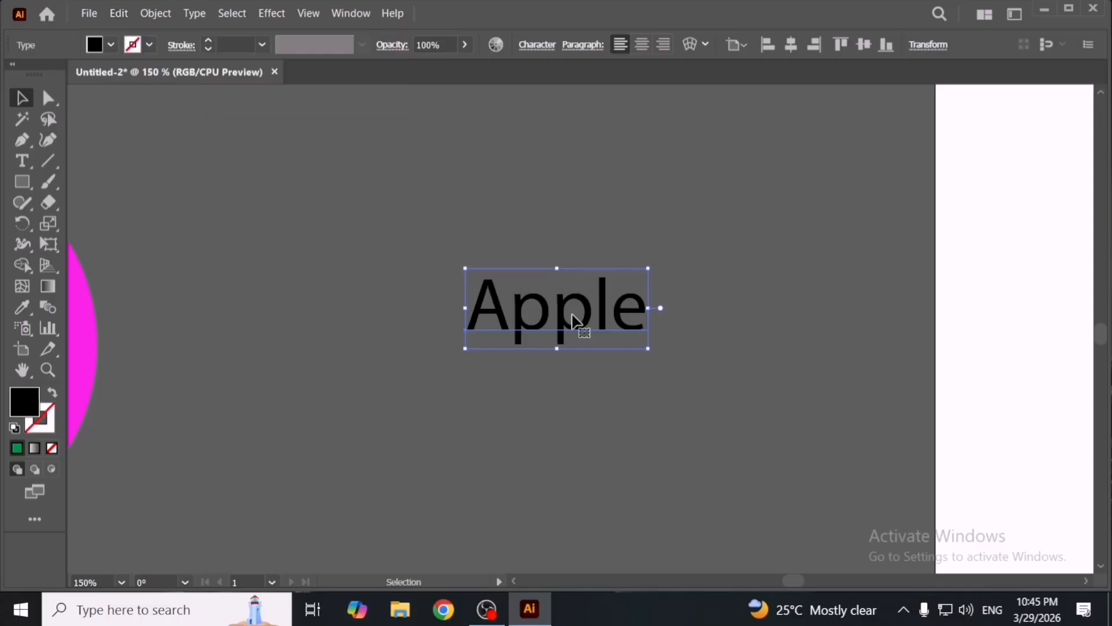
- Replace the 'Apple' text with 'Youtube'
double_click(566, 318)
key(ctrl+a)
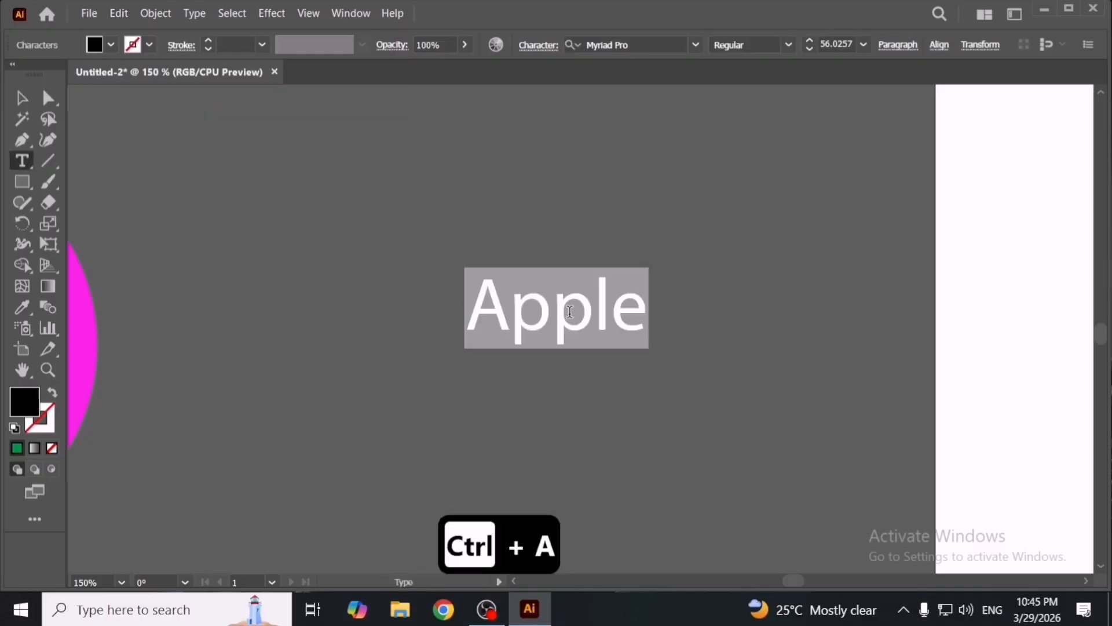
text(Yio=)
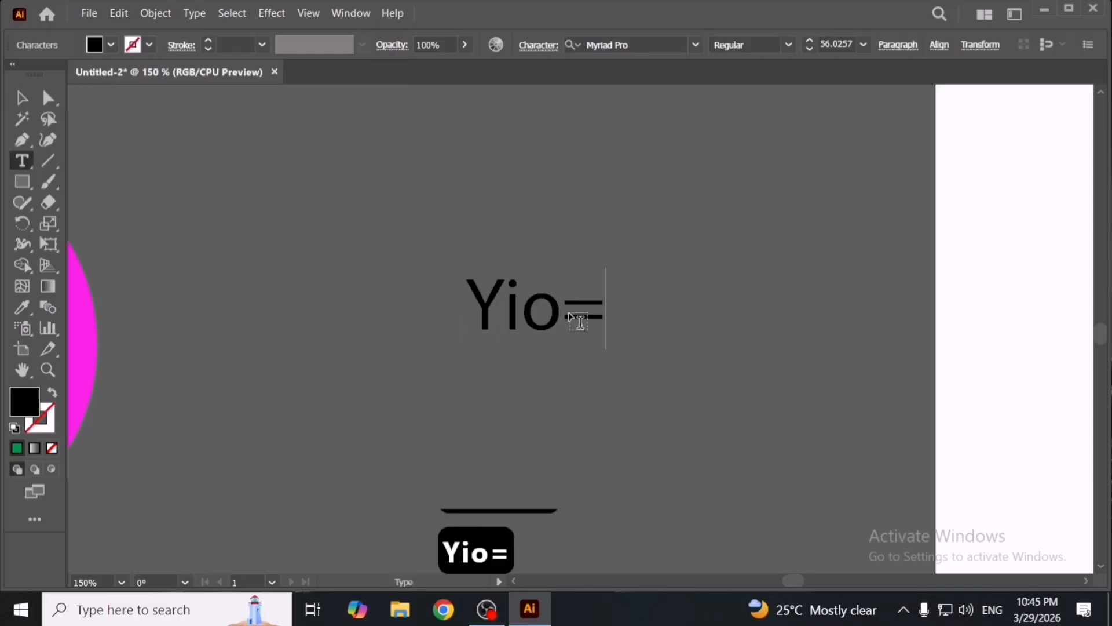
key(BackSpace)
key(BackSpace)
key(BackSpace)
text(outube)
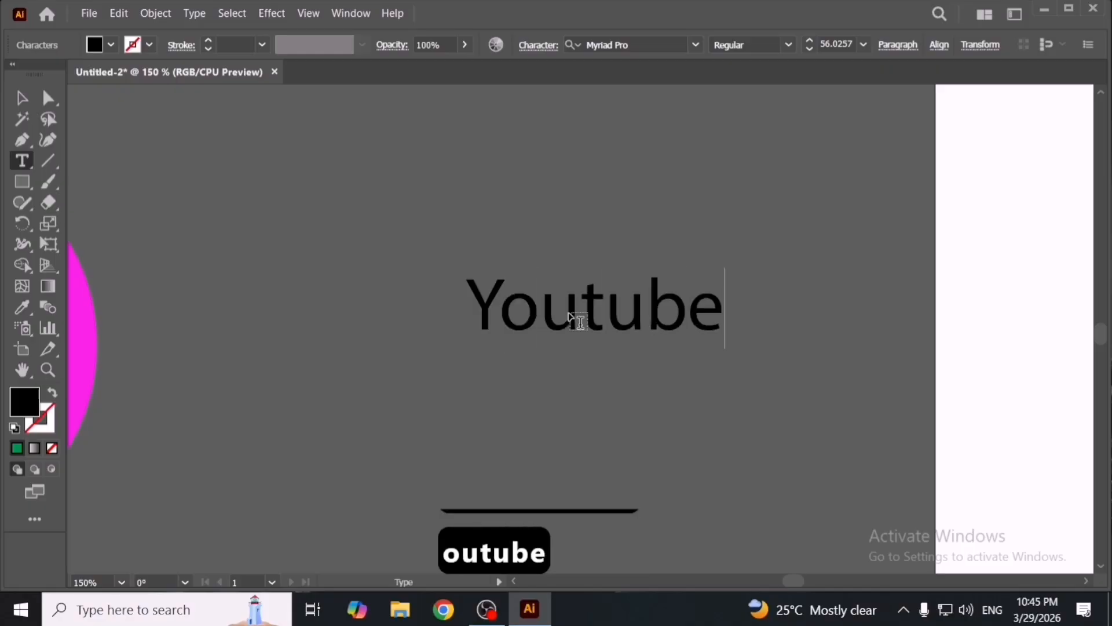
key(Escape)
- Move and enlarge the 'Youtube' text to about 123 pt and place a duplicate below it
drag(571, 319, 484, 265)
drag(638, 295, 793, 371)
drag(692, 304, 676, 434)
- Change the duplicate's text to 'Tiktok'
double_click(672, 424)
key(ctrl+a)
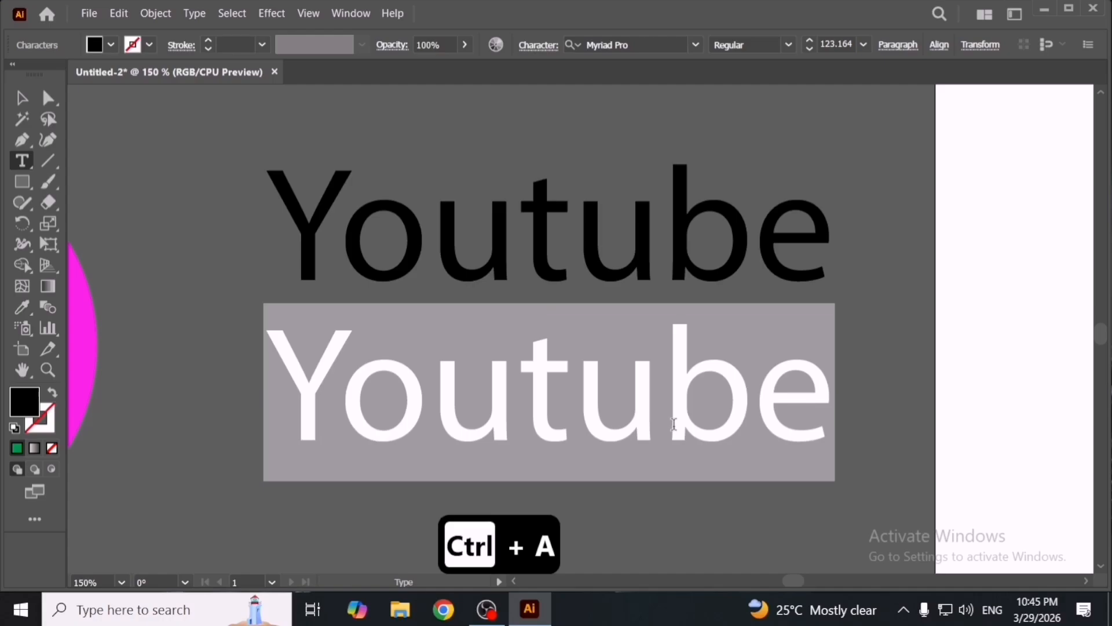
text(Ti)
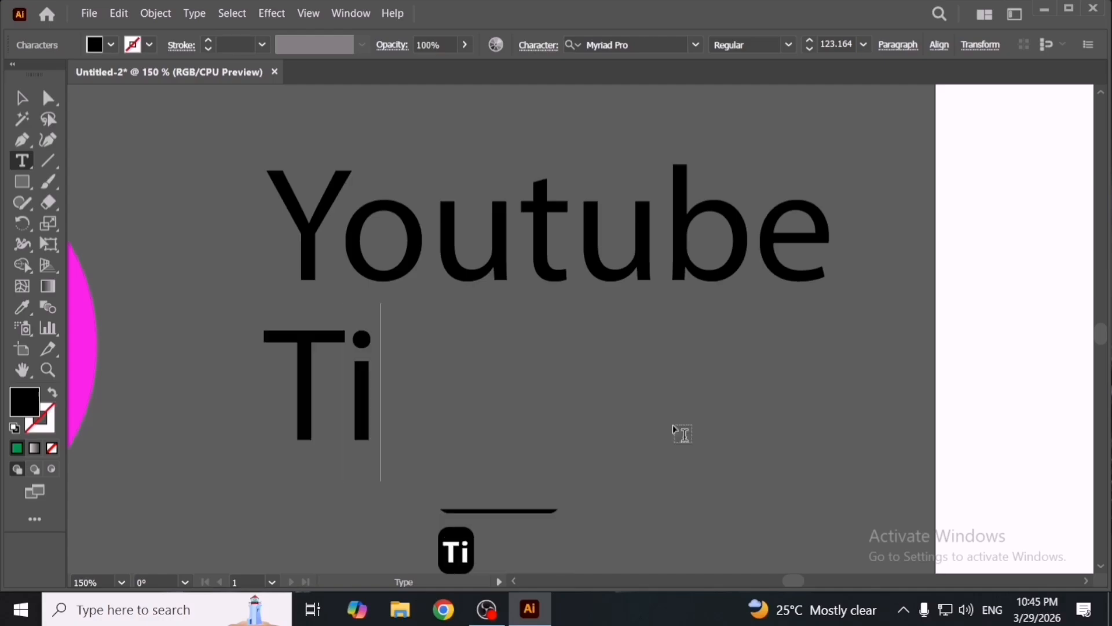
text(j)
key(BackSpace)
text(k)
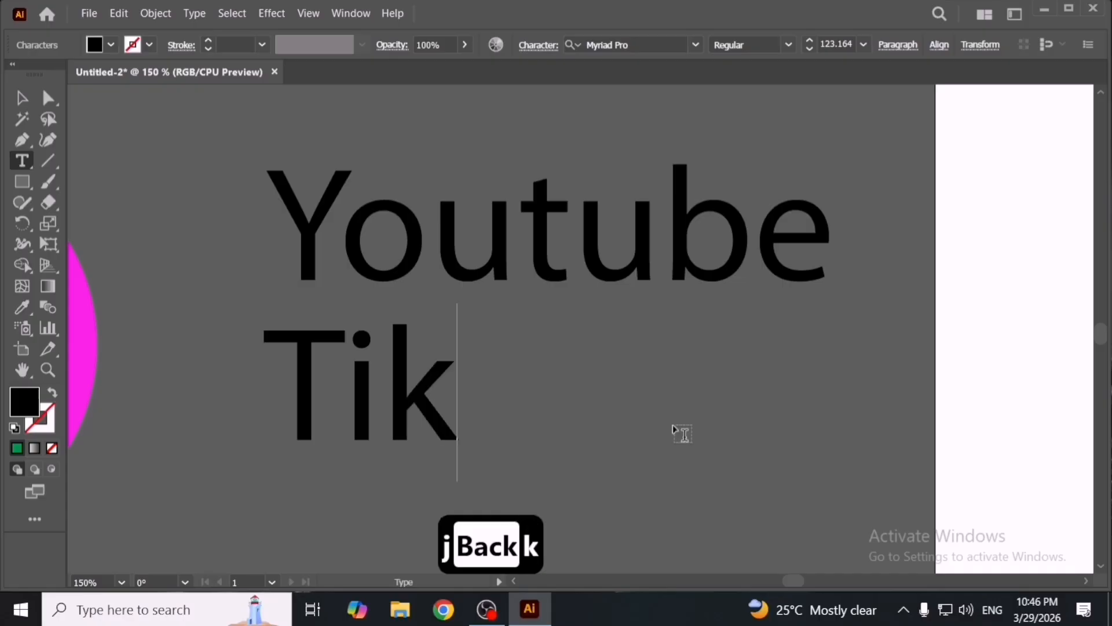
text(tok)
key(Escape)
- Delete the 'k' after 'Ti' so the lower text reads 'Titok'
drag(601, 455, 643, 461)
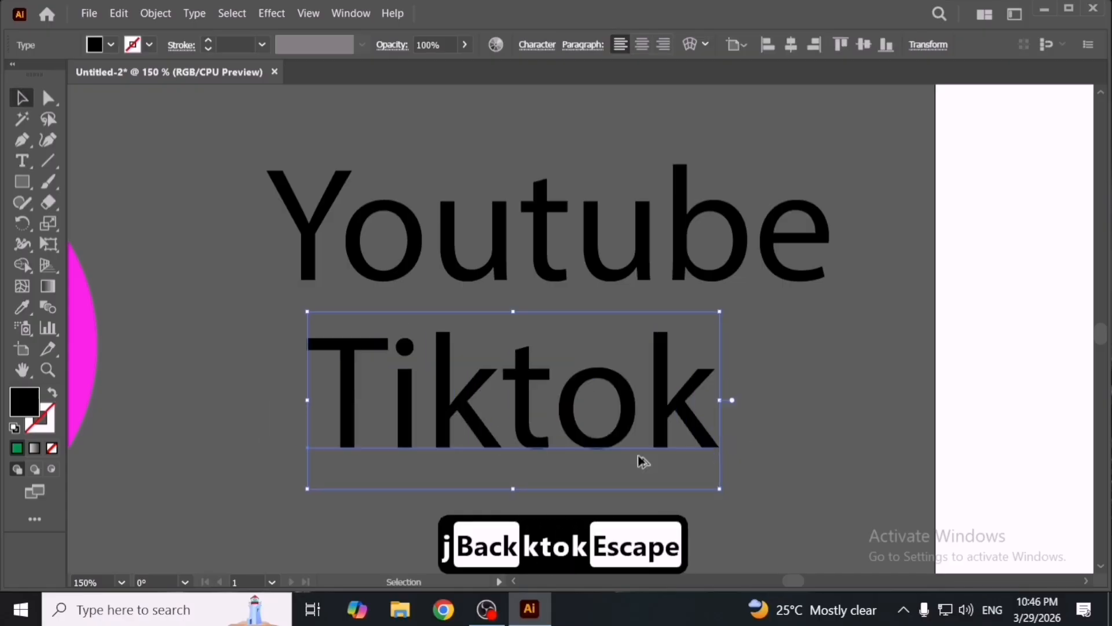
scroll(643, 457, down, 4)
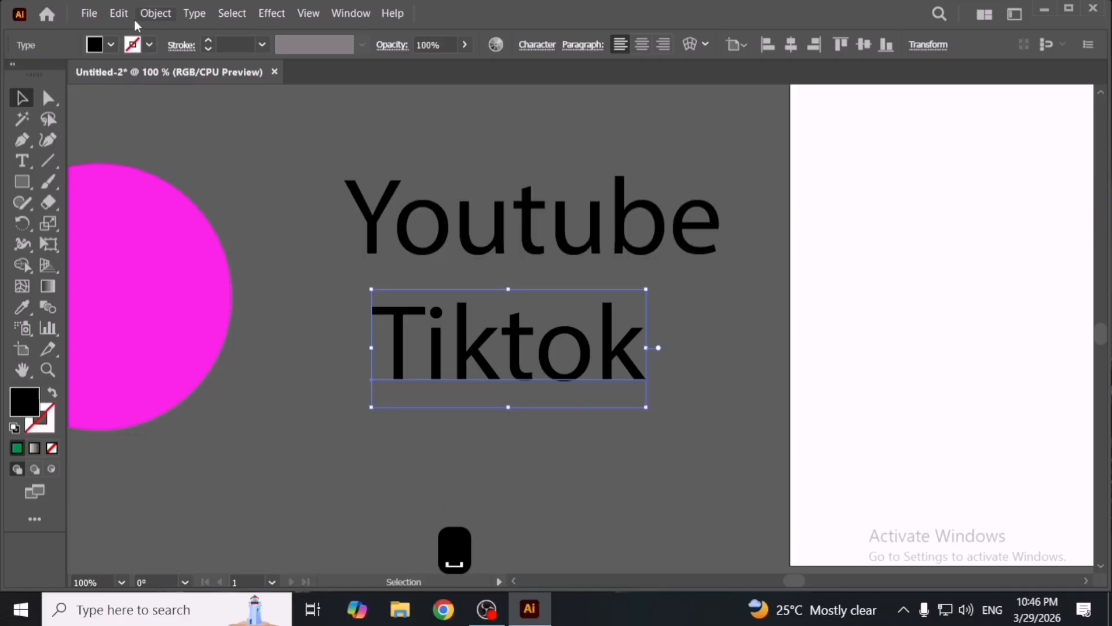
scroll(128, 18, up, 1)
double_click(505, 398)
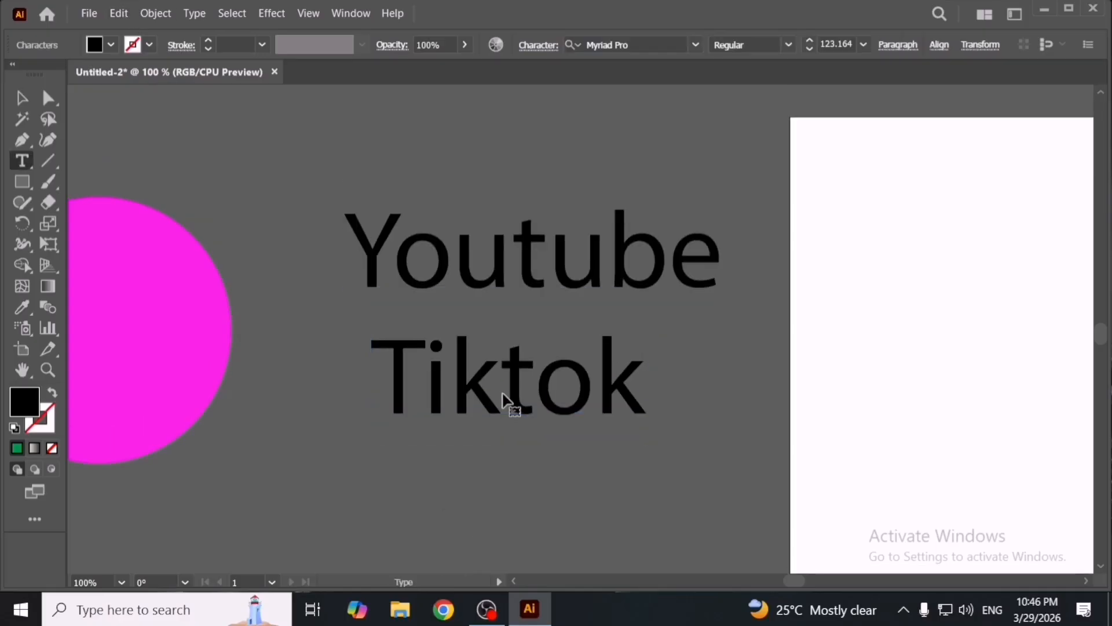
key(BackSpace)
key(Escape)
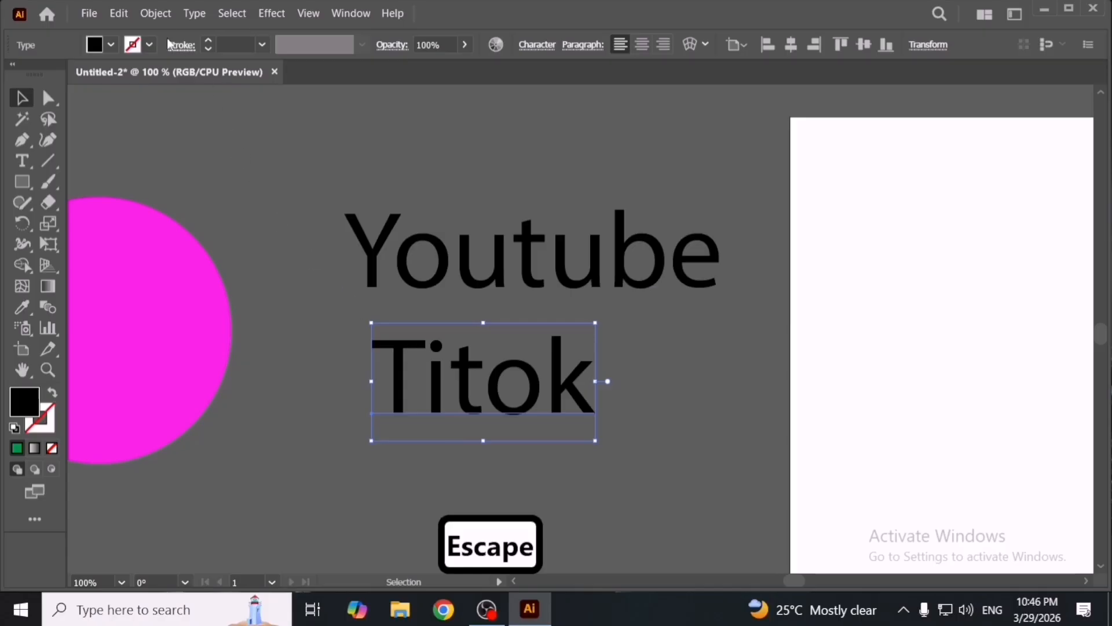
- Turn on Auto Spell Check
click(121, 15)
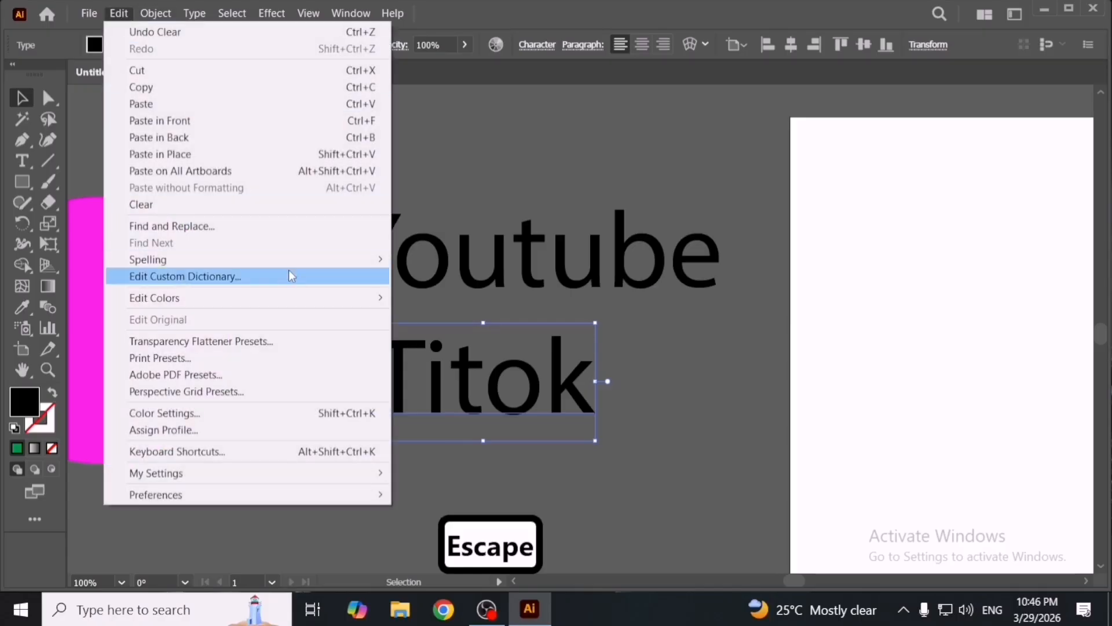
mouse_move(308, 262)
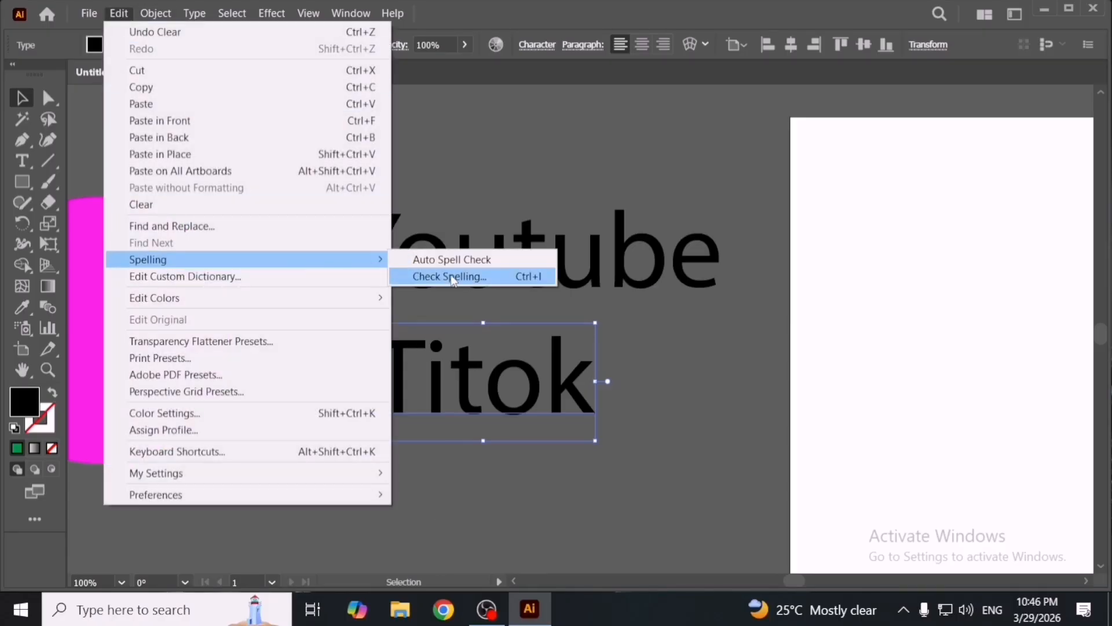
click(490, 260)
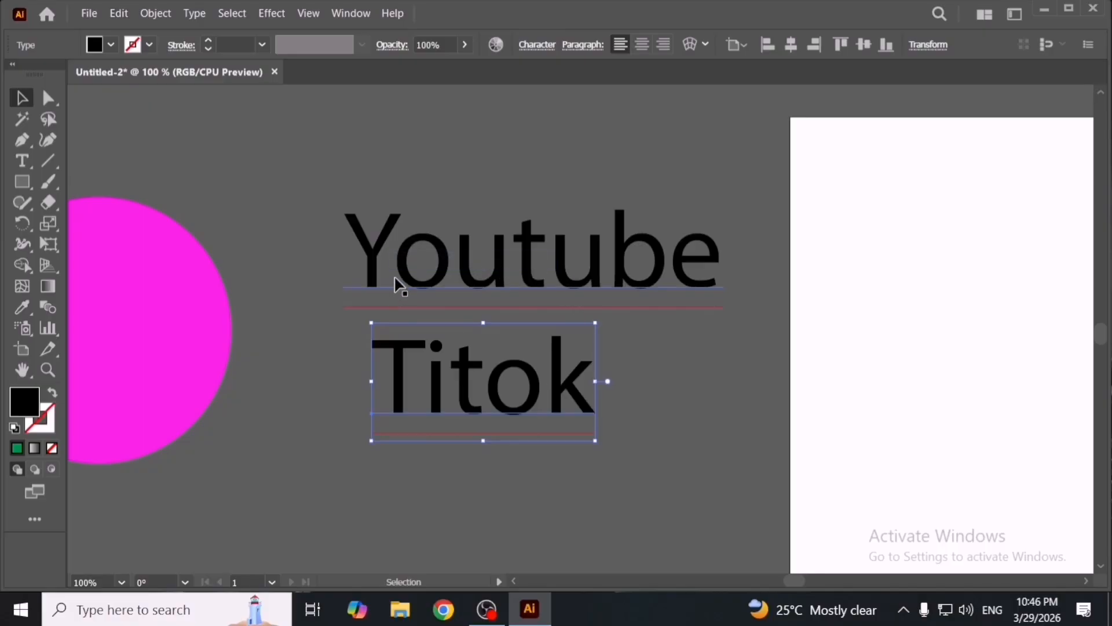
- Undo the letter deletion and turn Auto Spell Check off
key(ctrl+z)
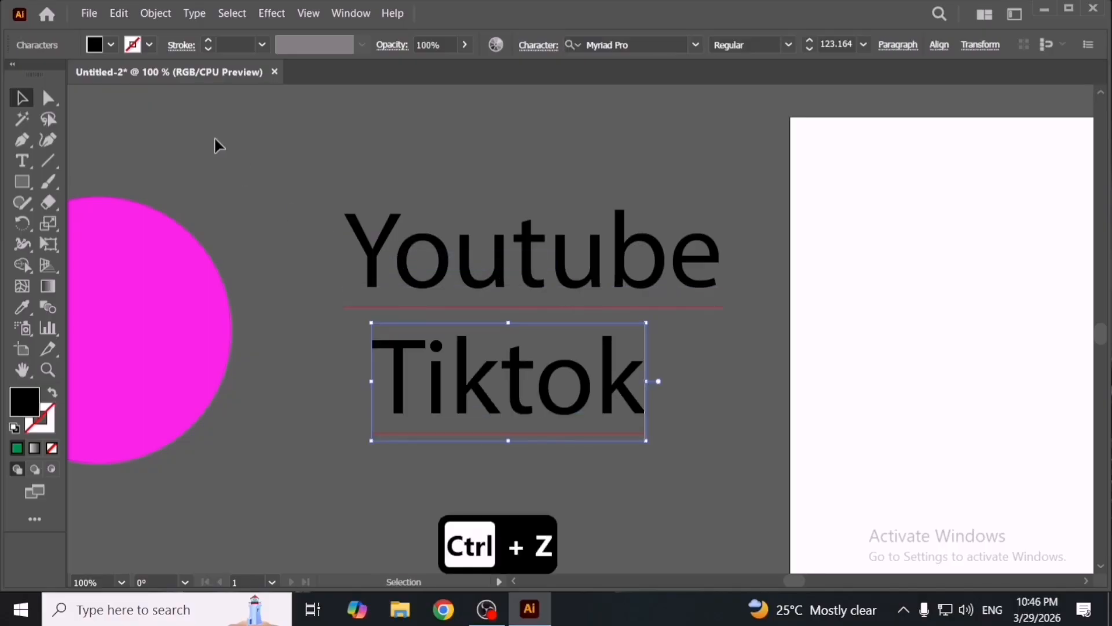
click(120, 13)
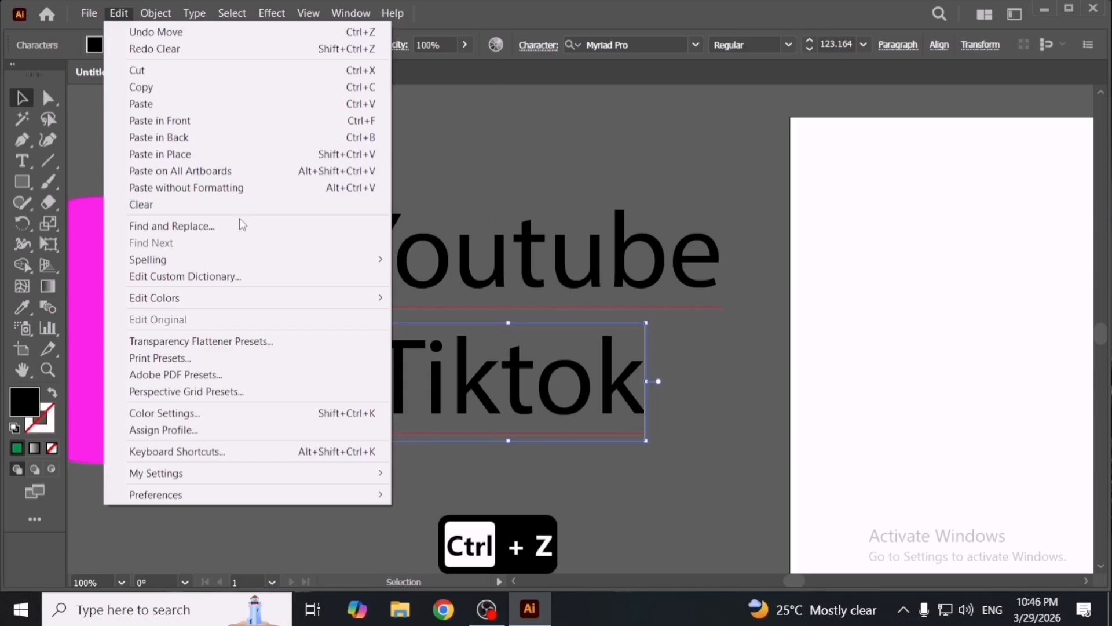
mouse_move(293, 264)
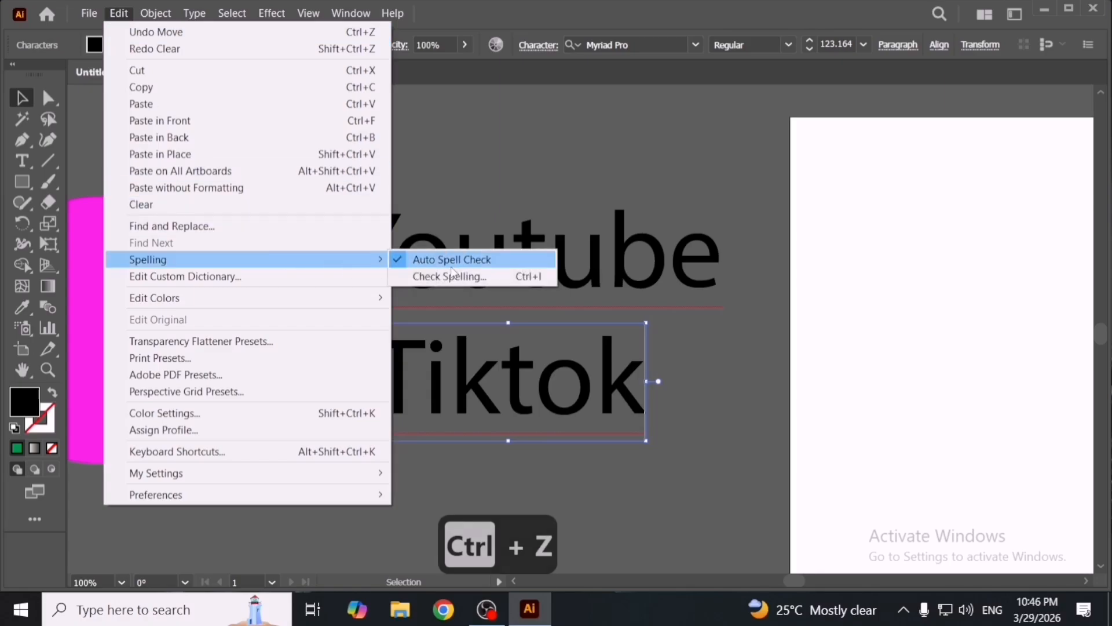
click(479, 291)
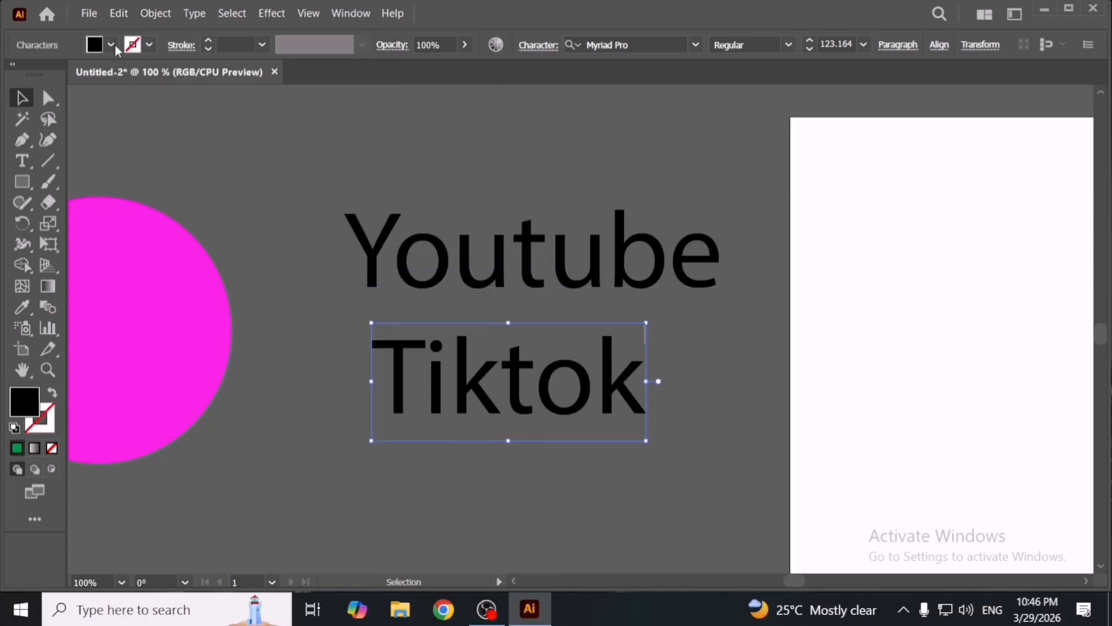
- Run Check Spelling, replacing 'Youtube' with the 'You-tube' suggestion and ignoring 'Tiktok'
click(118, 16)
mouse_move(274, 258)
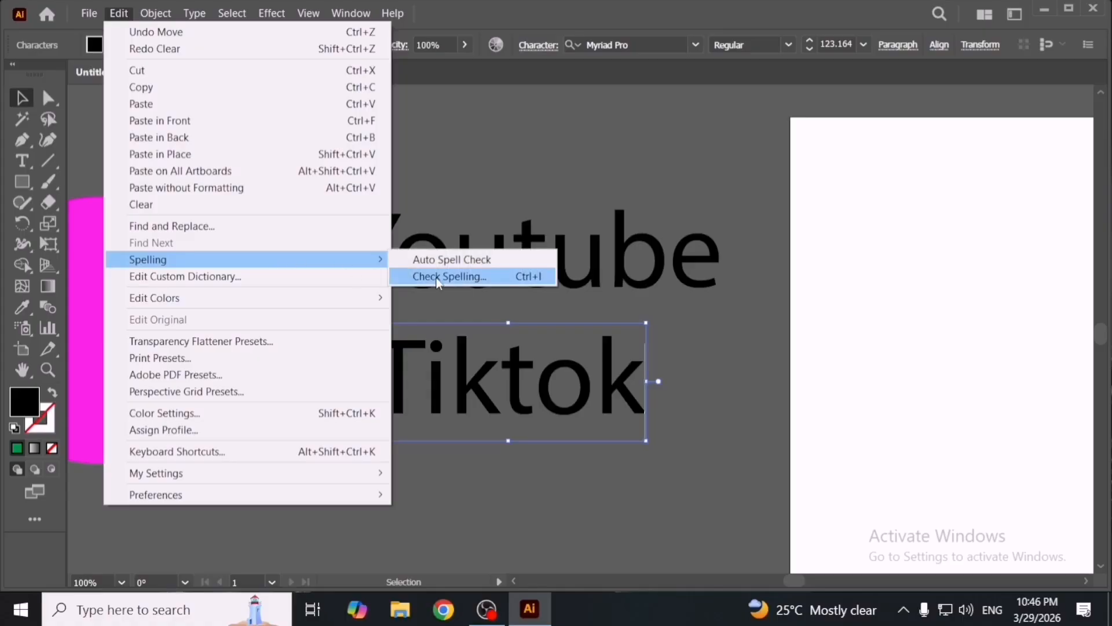
click(441, 280)
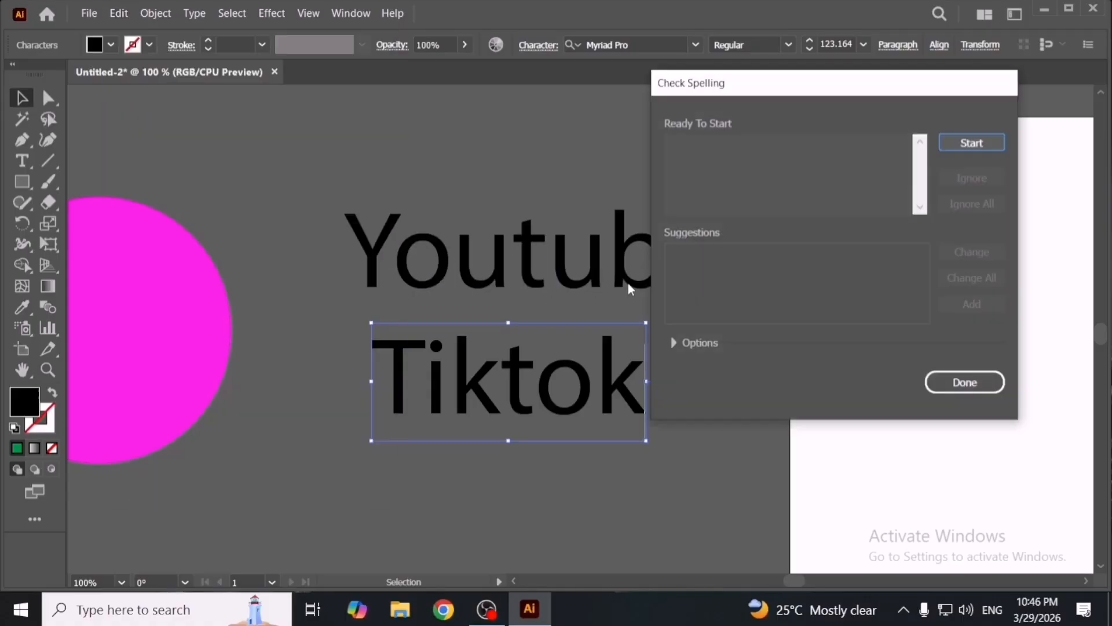
click(970, 143)
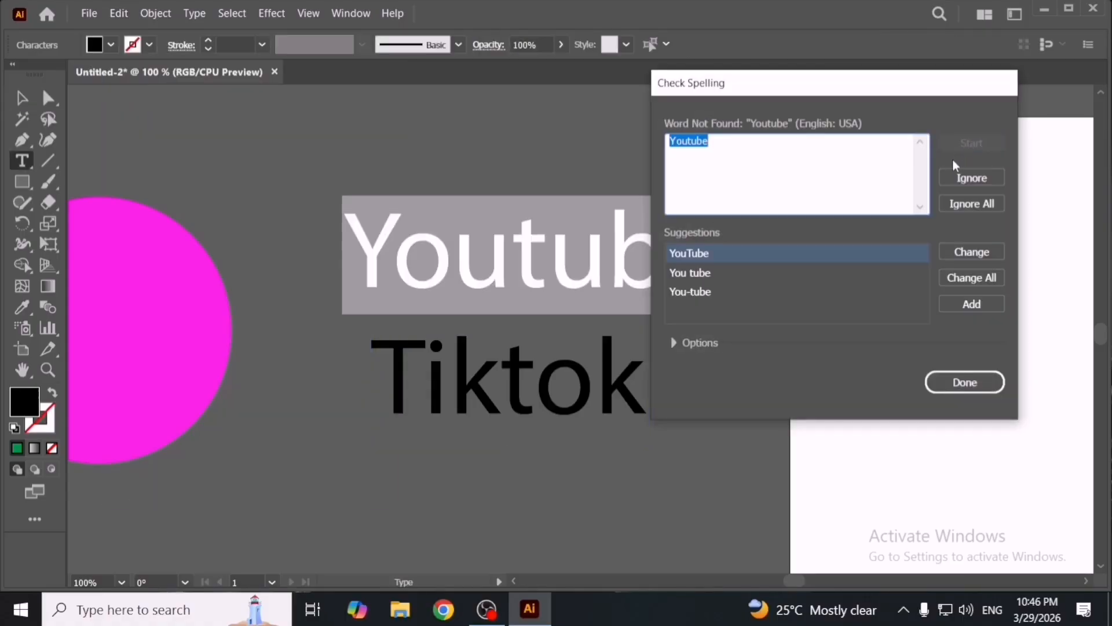
click(730, 294)
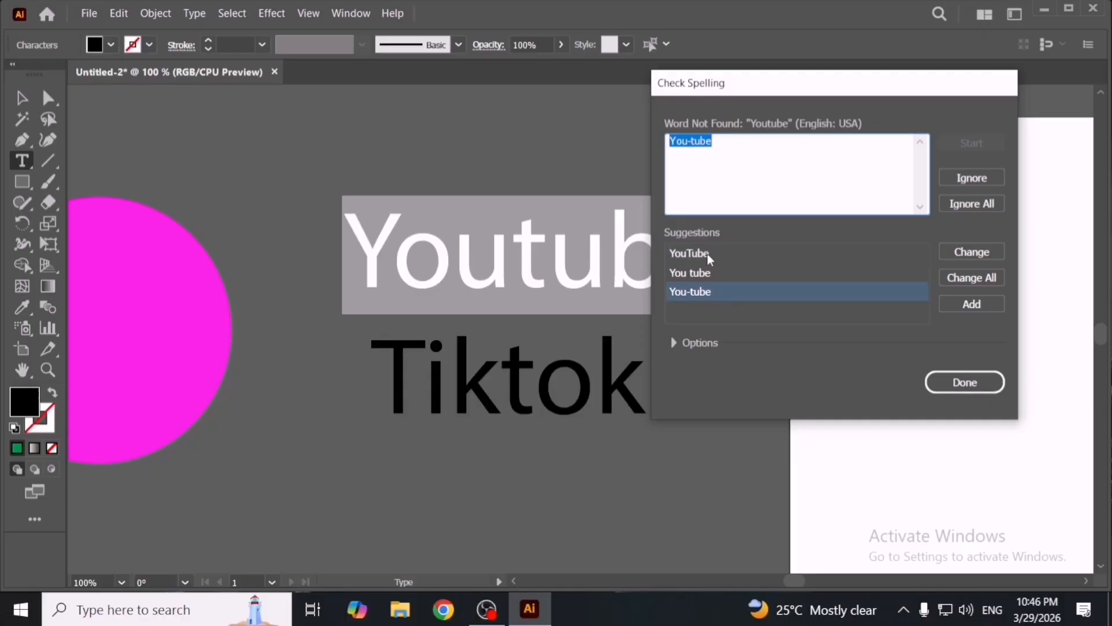
click(983, 251)
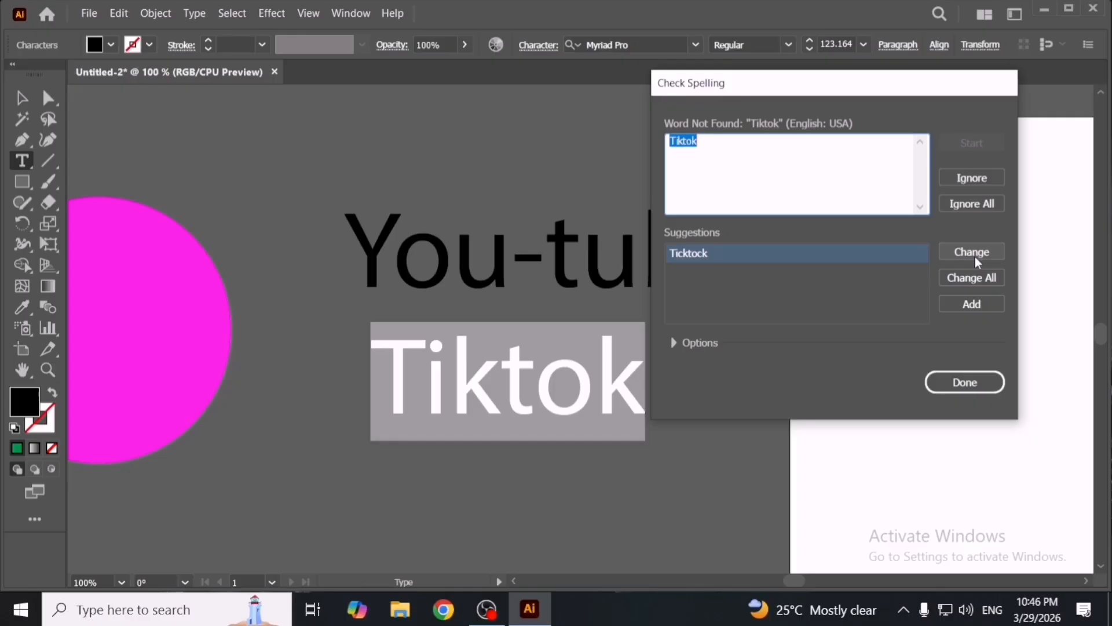
click(981, 181)
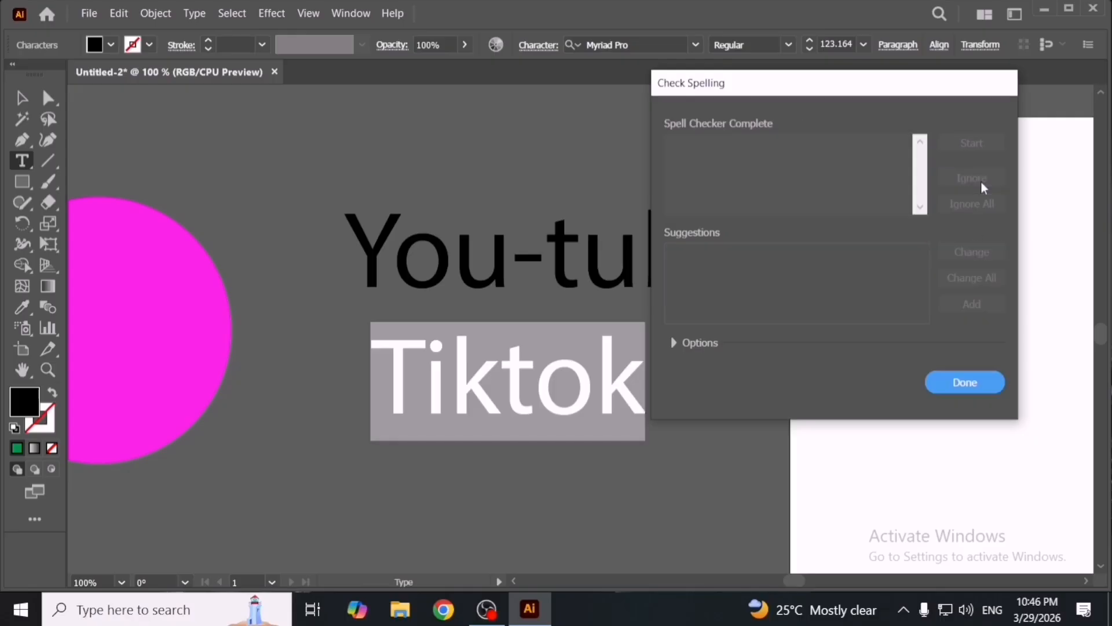
click(963, 383)
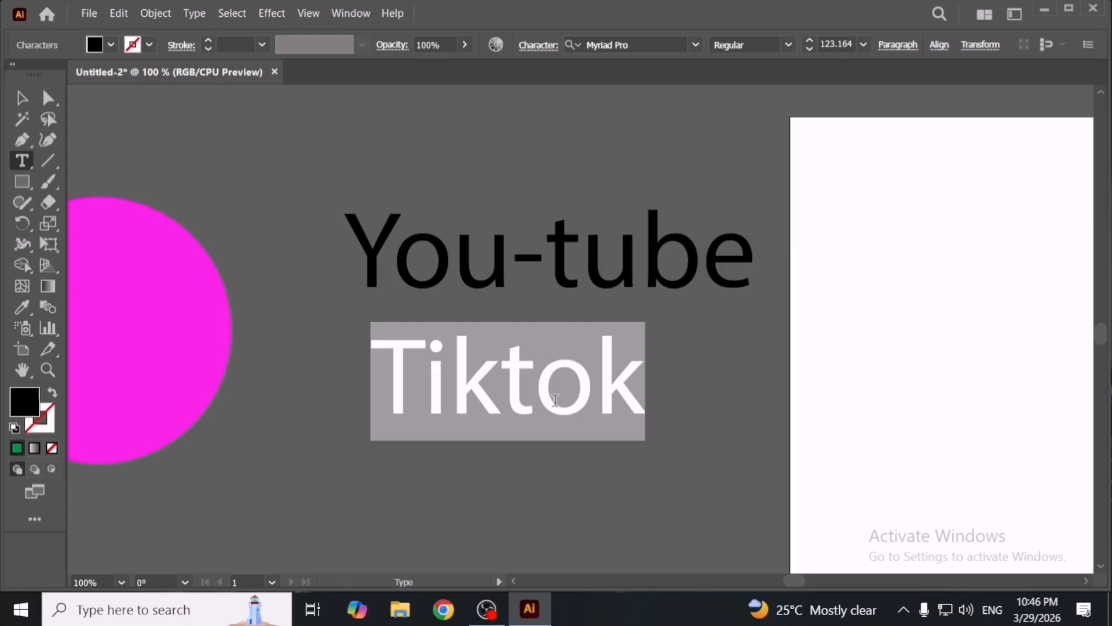
- Change the lower text to 'Apple' and run Check Spelling on the document
text(Apple)
key(Escape)
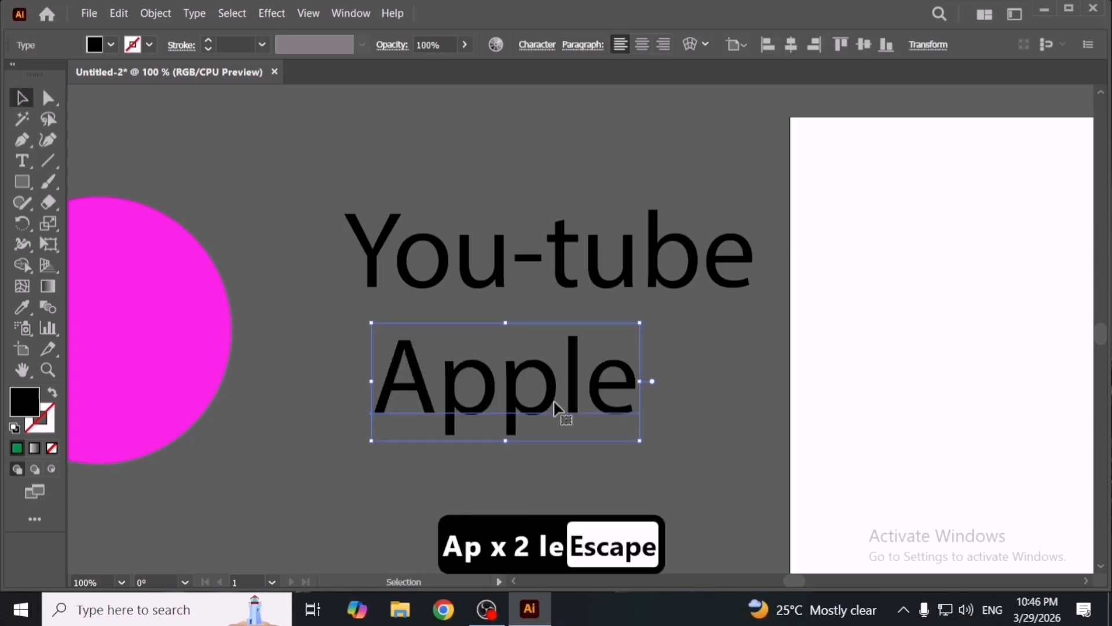
click(118, 13)
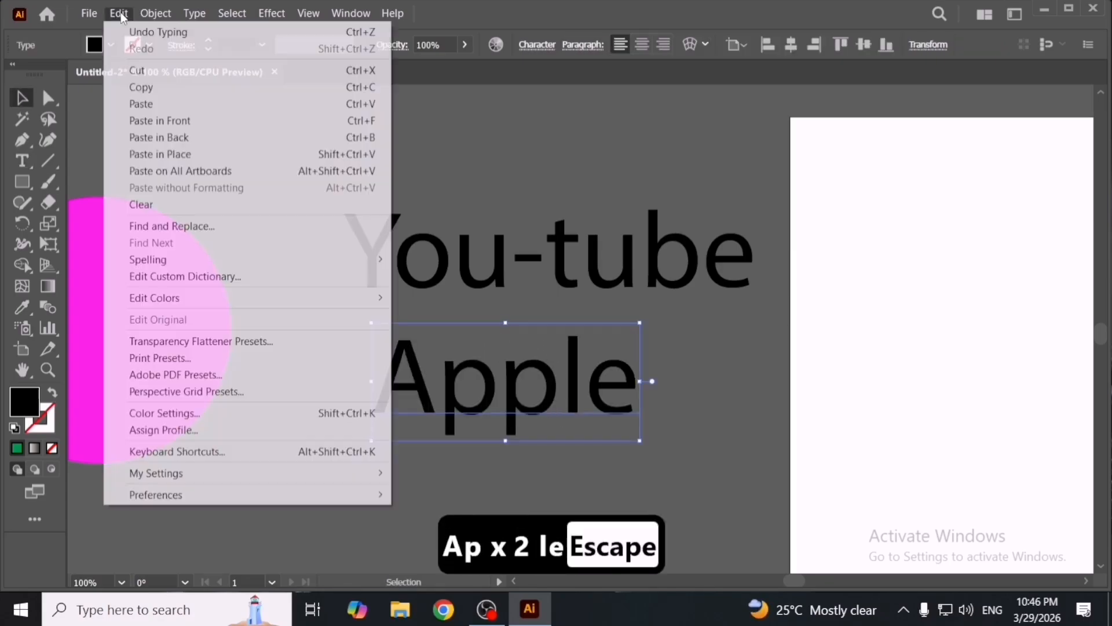
mouse_move(280, 265)
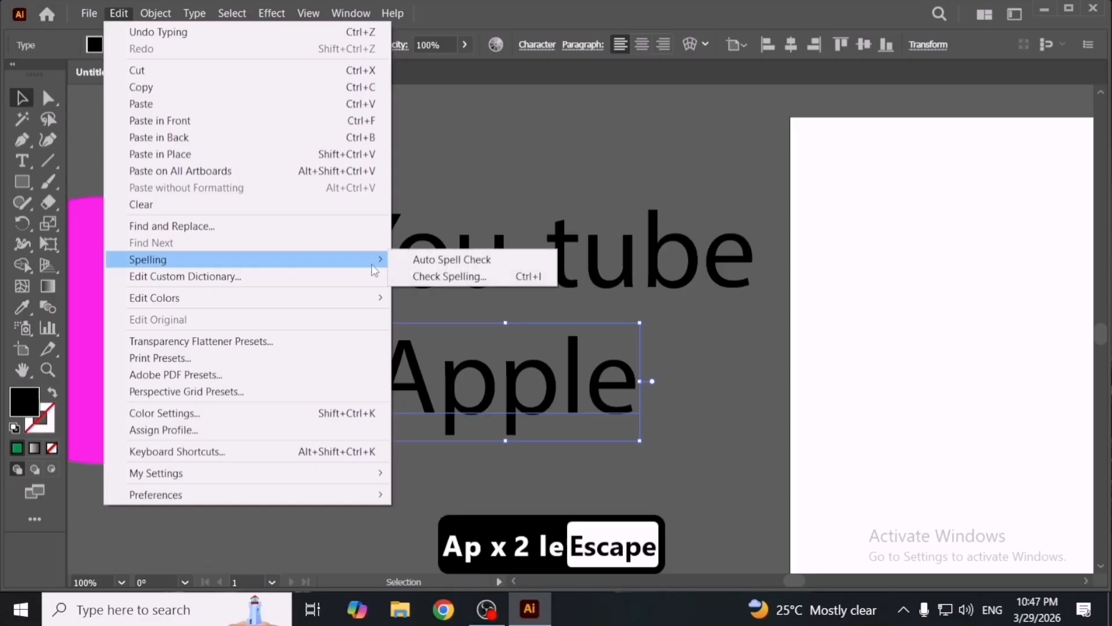
click(429, 276)
click(980, 144)
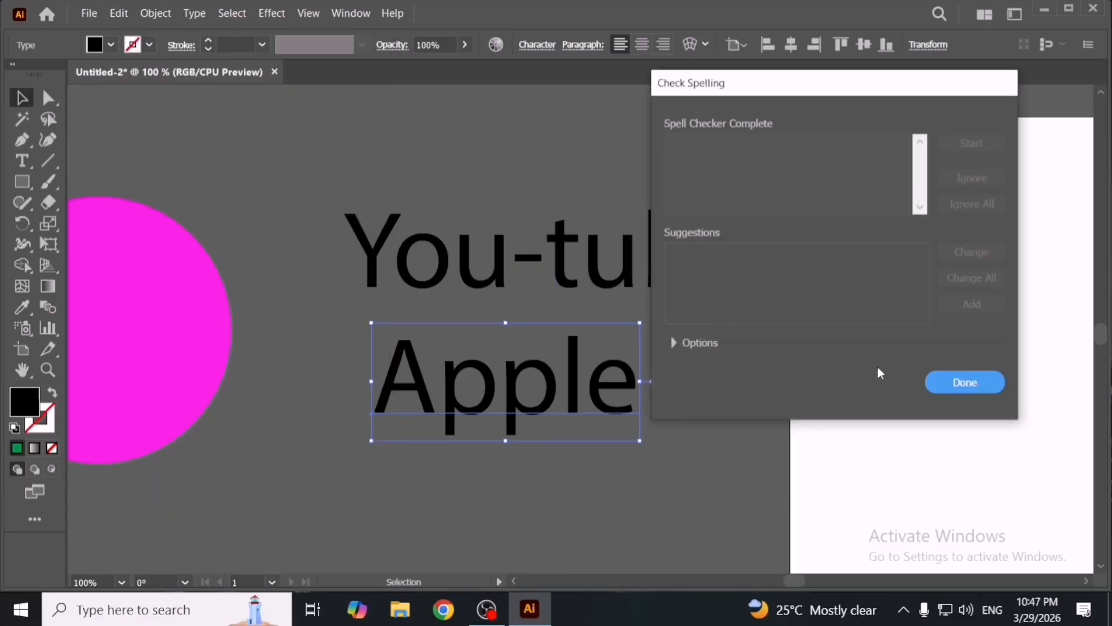
click(957, 383)
- Delete one 'p' so the lower text reads 'Aple'
key(t)
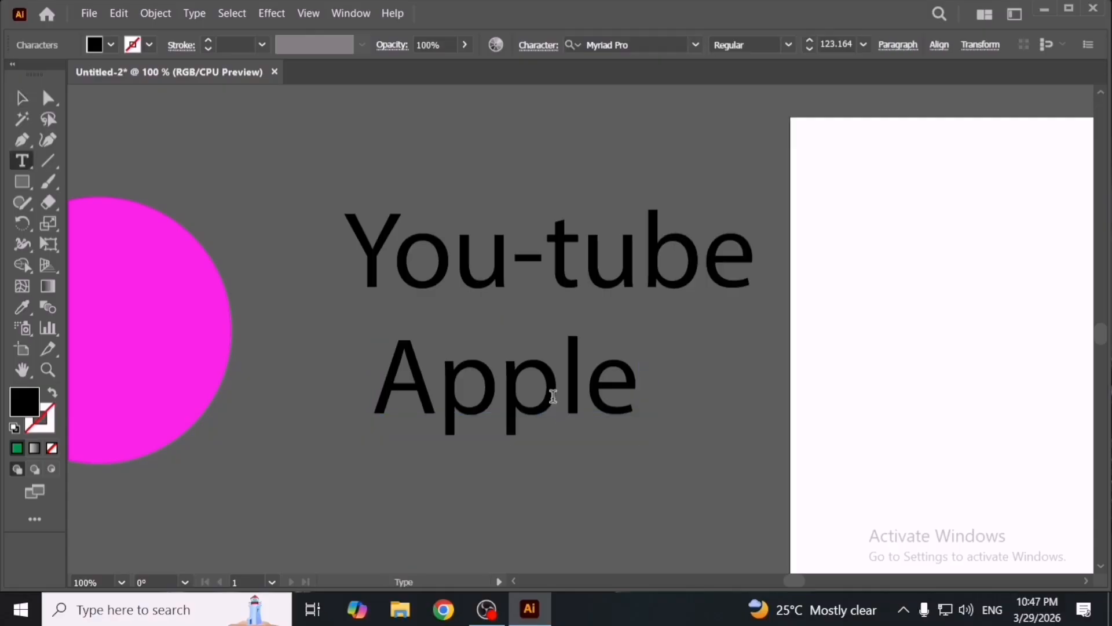
click(553, 397)
key(BackSpace)
key(Escape)
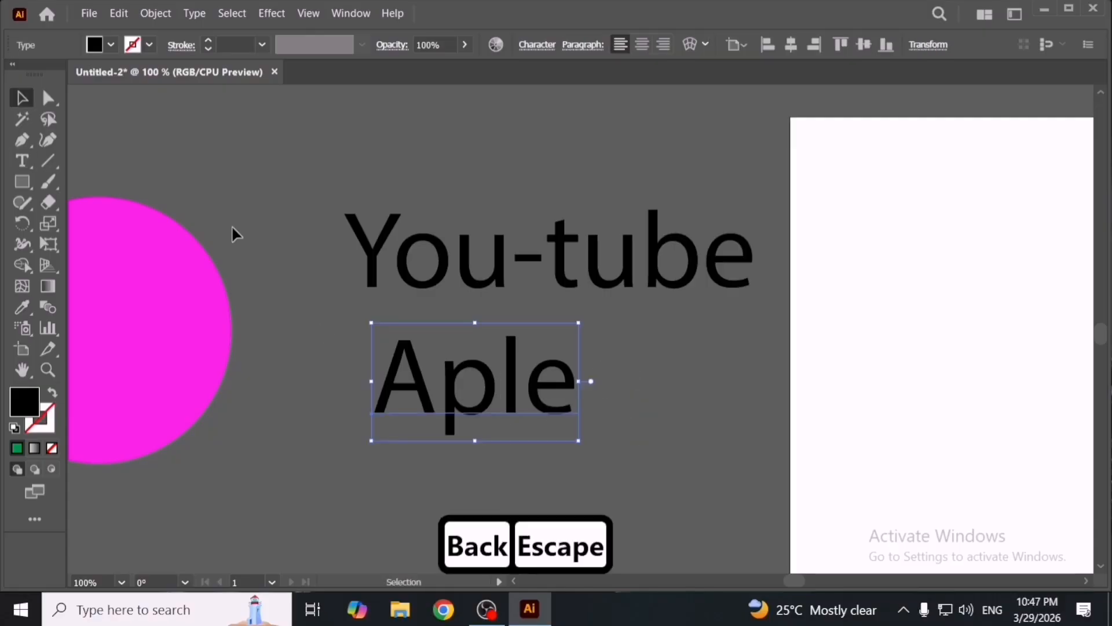
- Run Check Spelling and change 'Aple' to the suggested 'Apple'
click(119, 13)
mouse_move(347, 259)
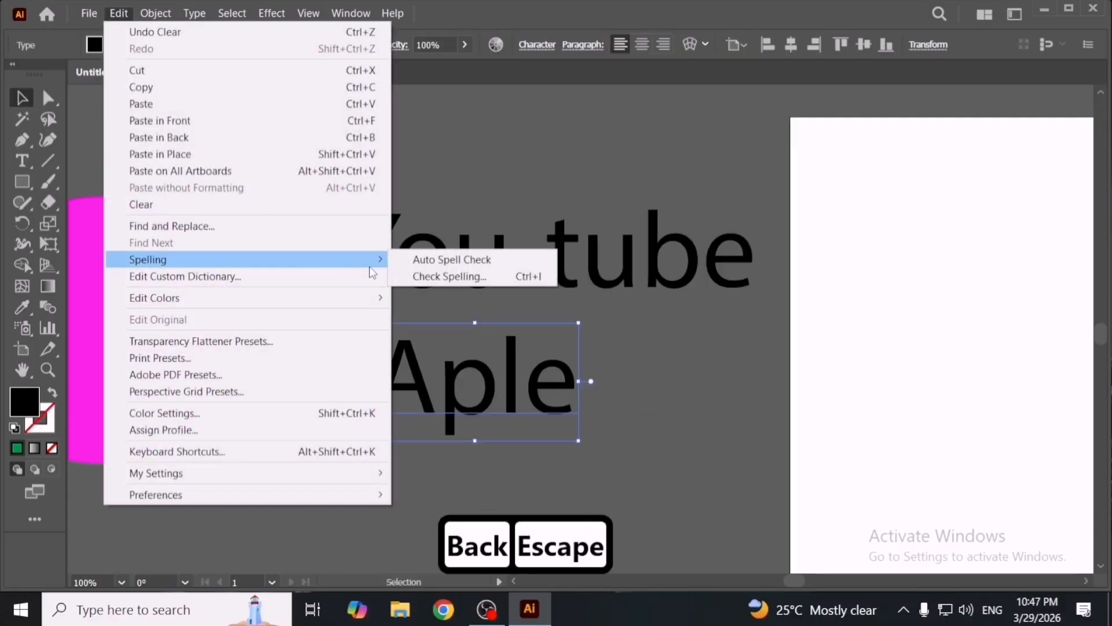
click(458, 275)
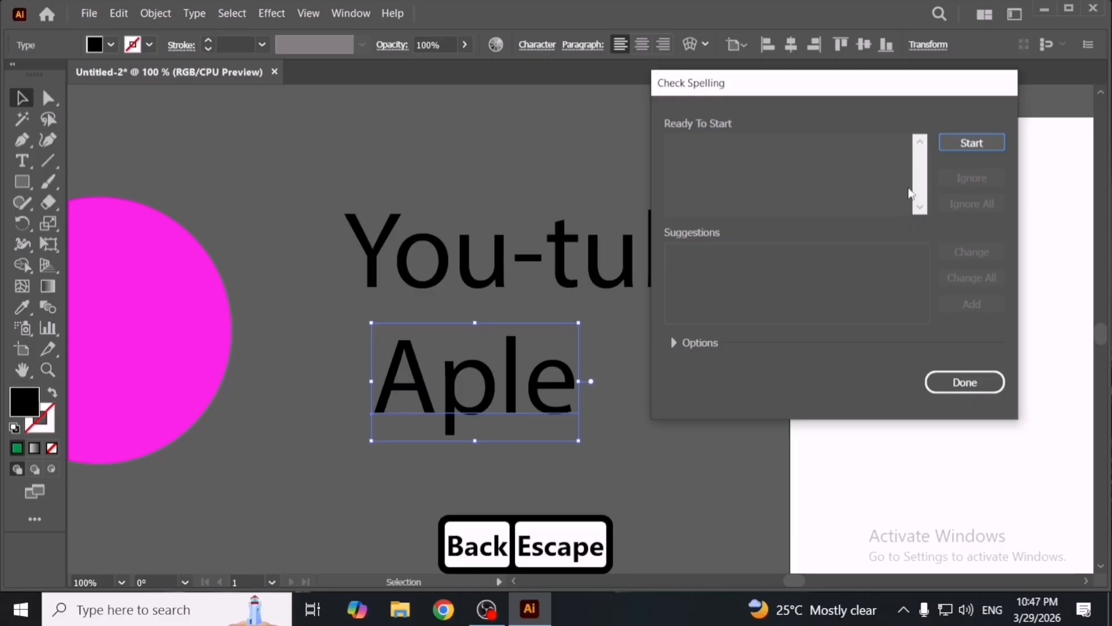
click(969, 145)
scroll(695, 287, down, 2)
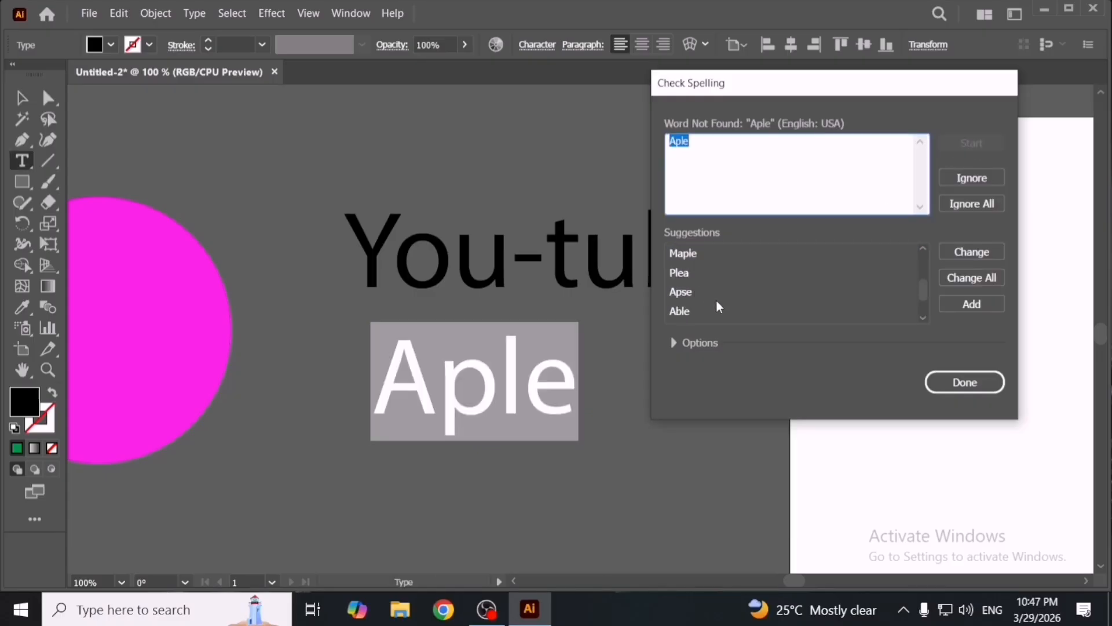
scroll(716, 299, up, 2)
scroll(714, 290, down, 1)
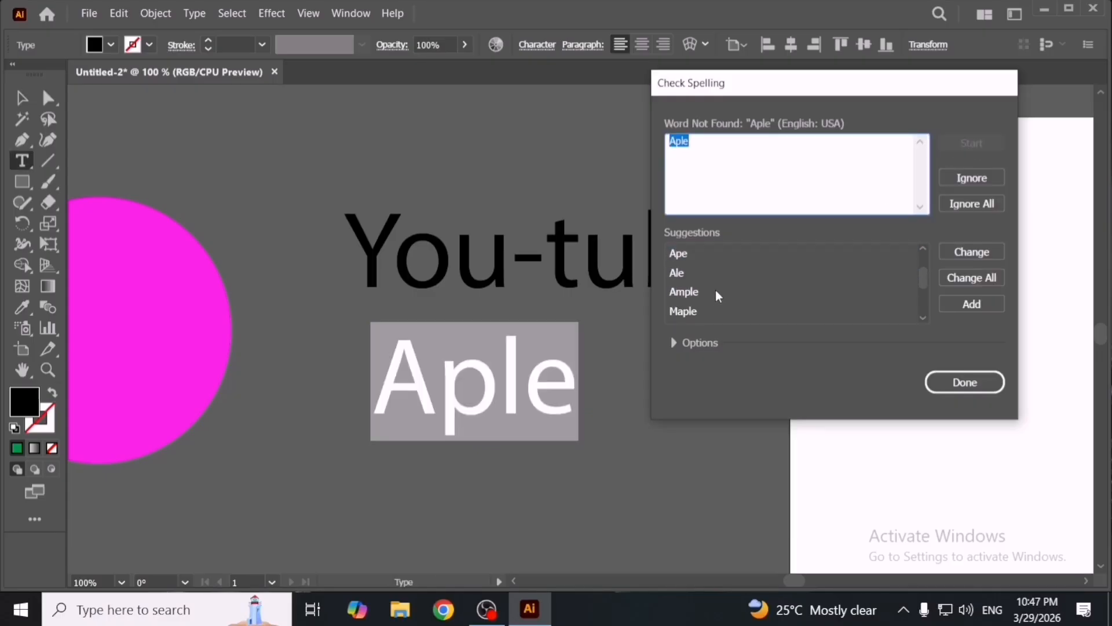
click(717, 273)
scroll(721, 299, up, 1)
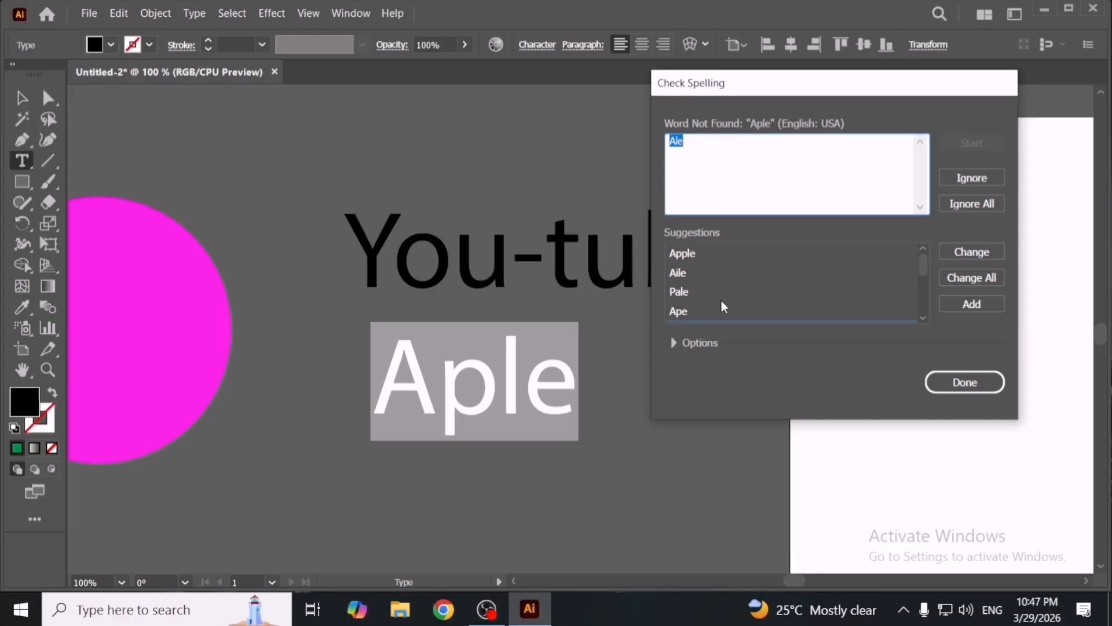
scroll(724, 301, down, 3)
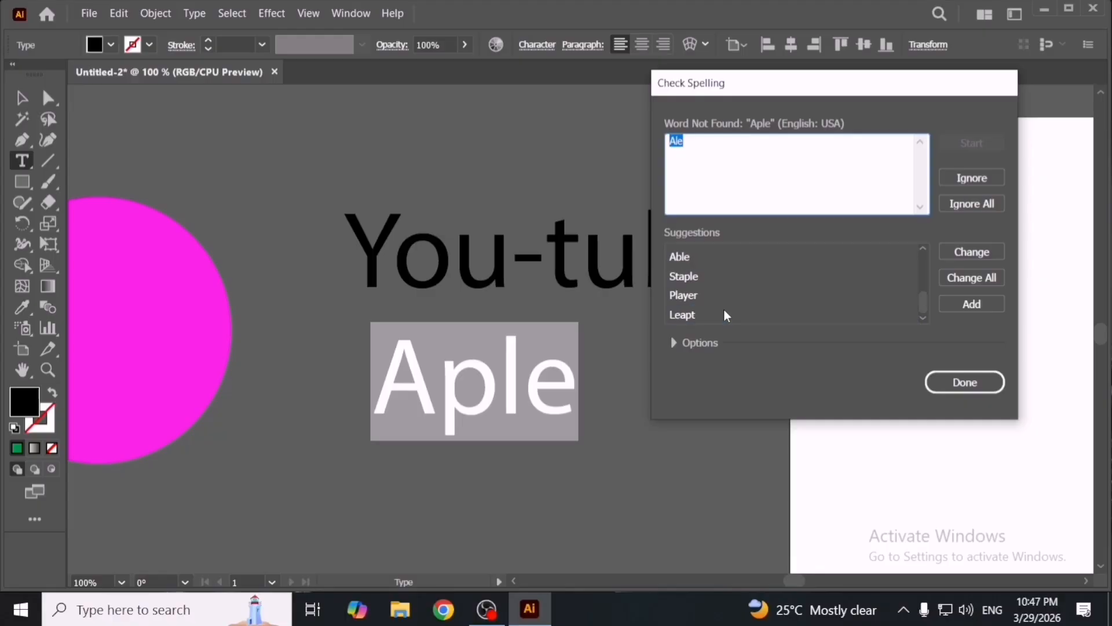
scroll(724, 308, up, 3)
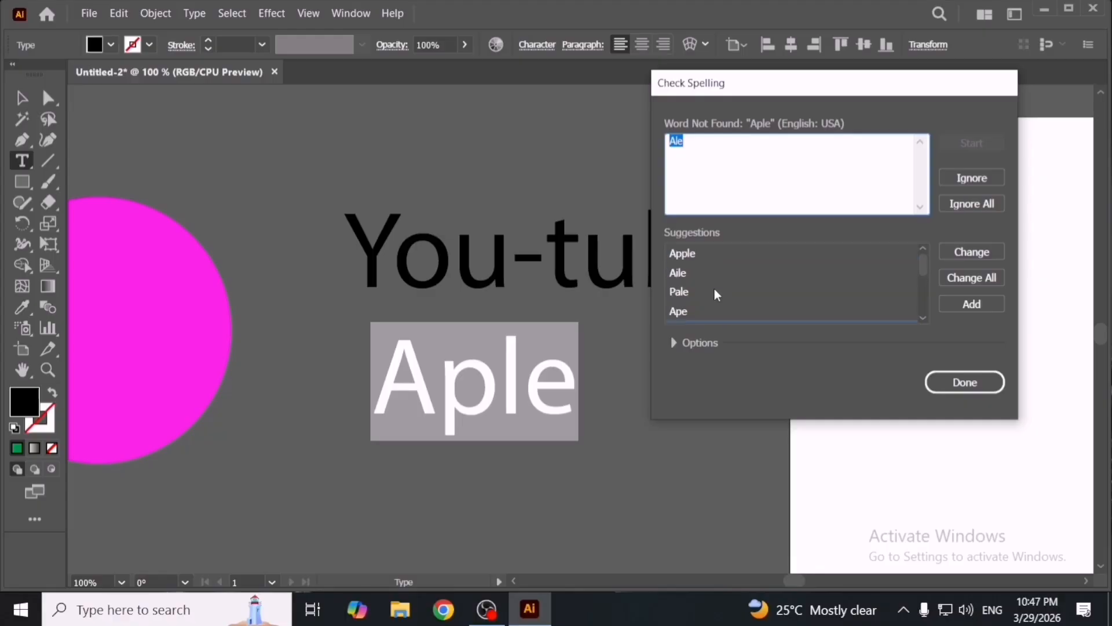
click(718, 254)
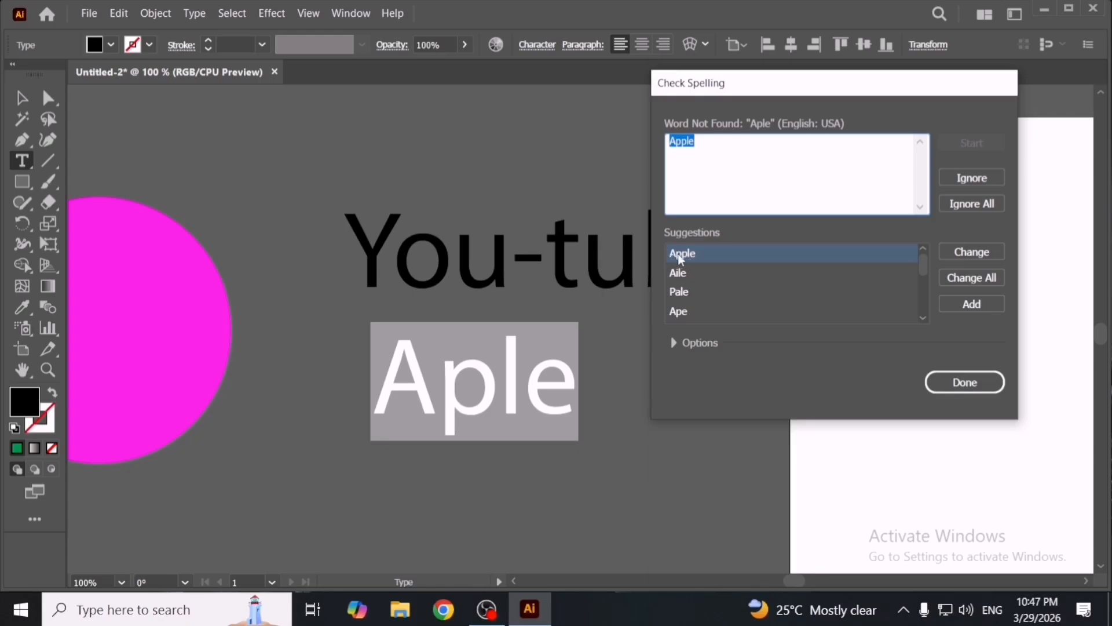
click(979, 260)
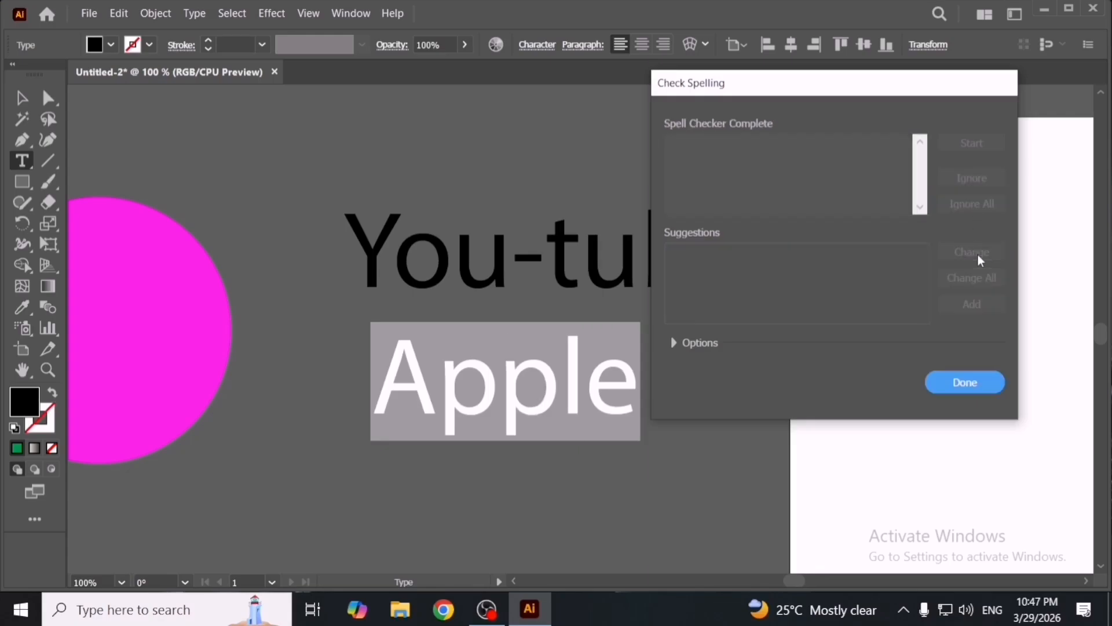
click(963, 383)
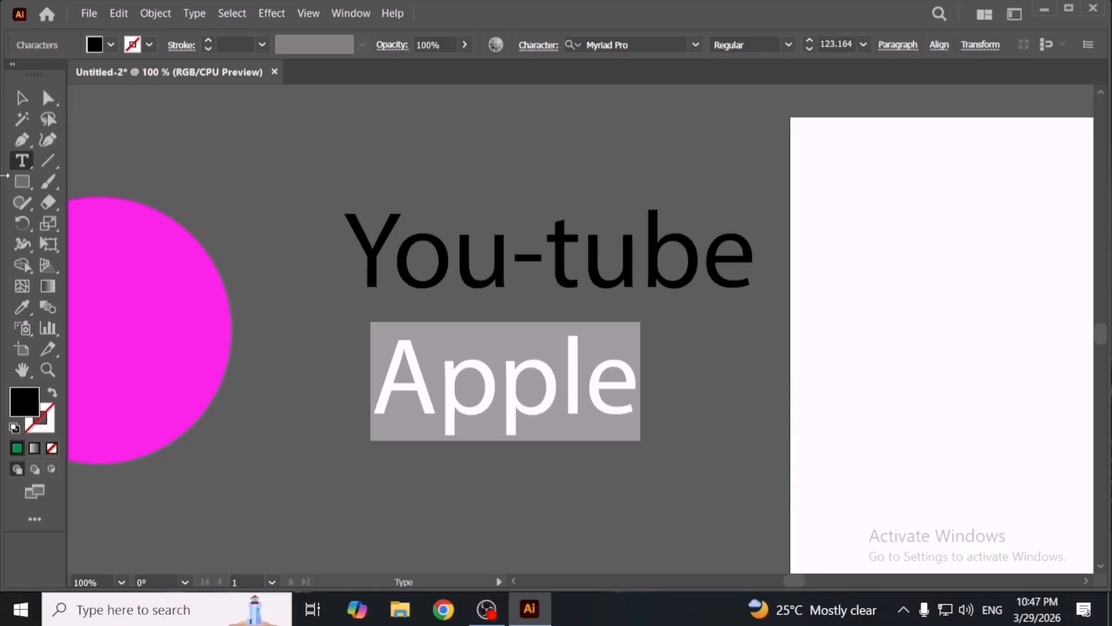
- Move the 'Apple' text slightly right and turn on Auto Spell Check
click(24, 99)
drag(578, 412, 590, 412)
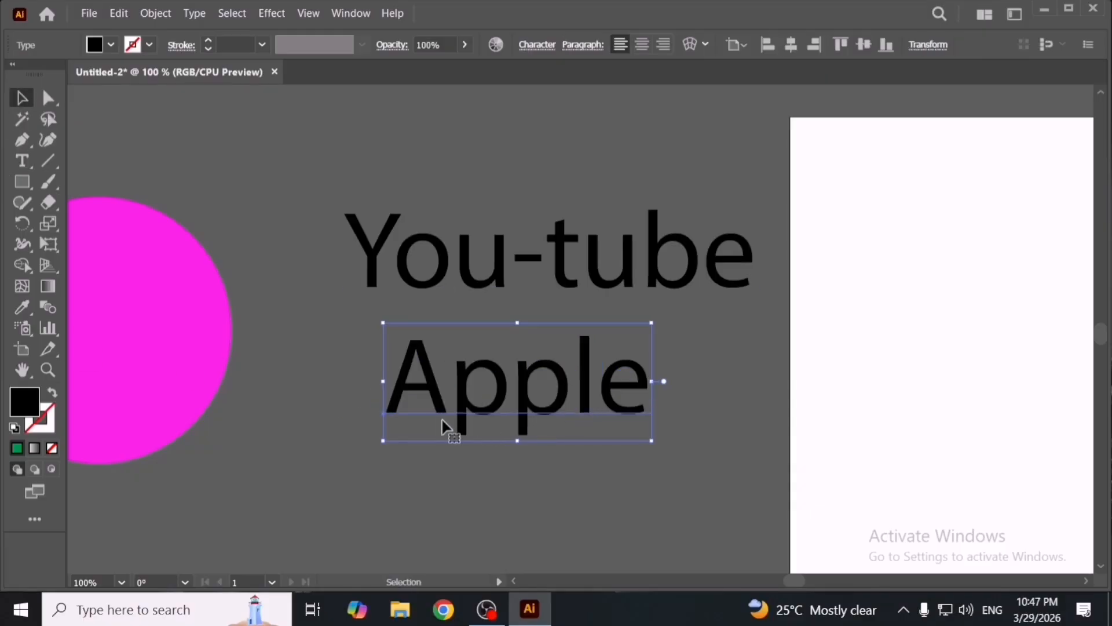
click(119, 13)
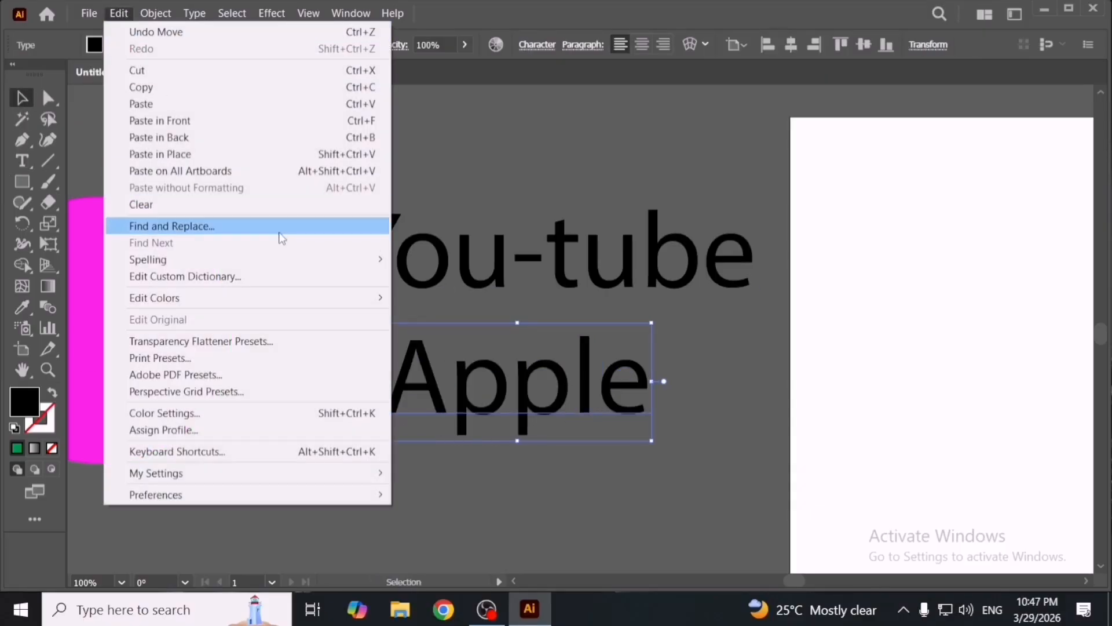
mouse_move(350, 258)
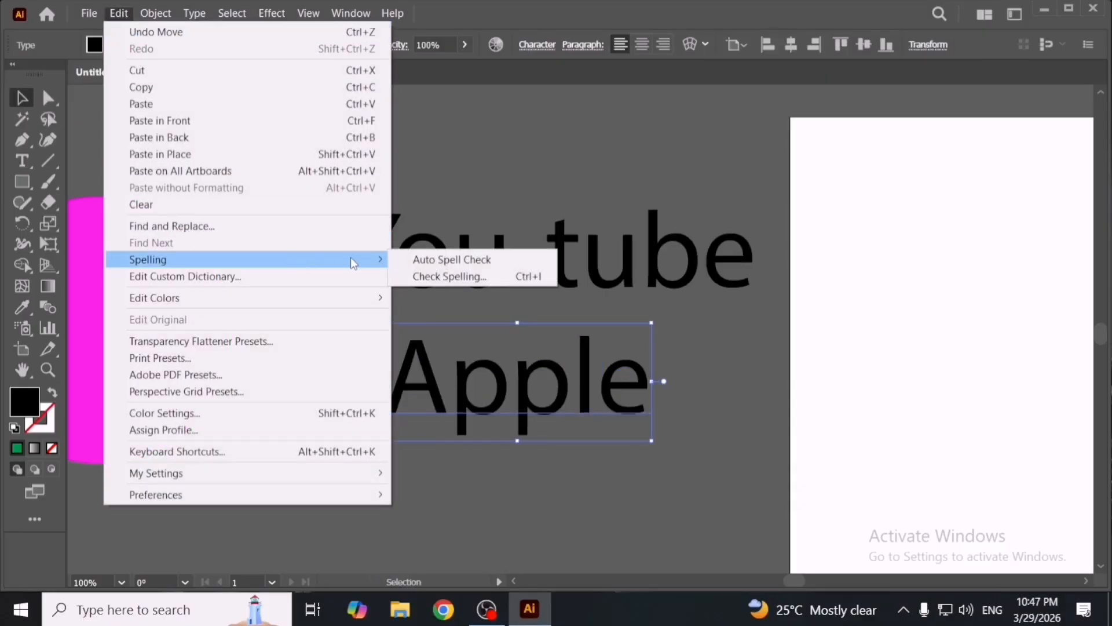
click(492, 259)
- Reposition the text lines, moving 'Apple' down and 'You-tube' up
click(759, 456)
drag(605, 406, 603, 429)
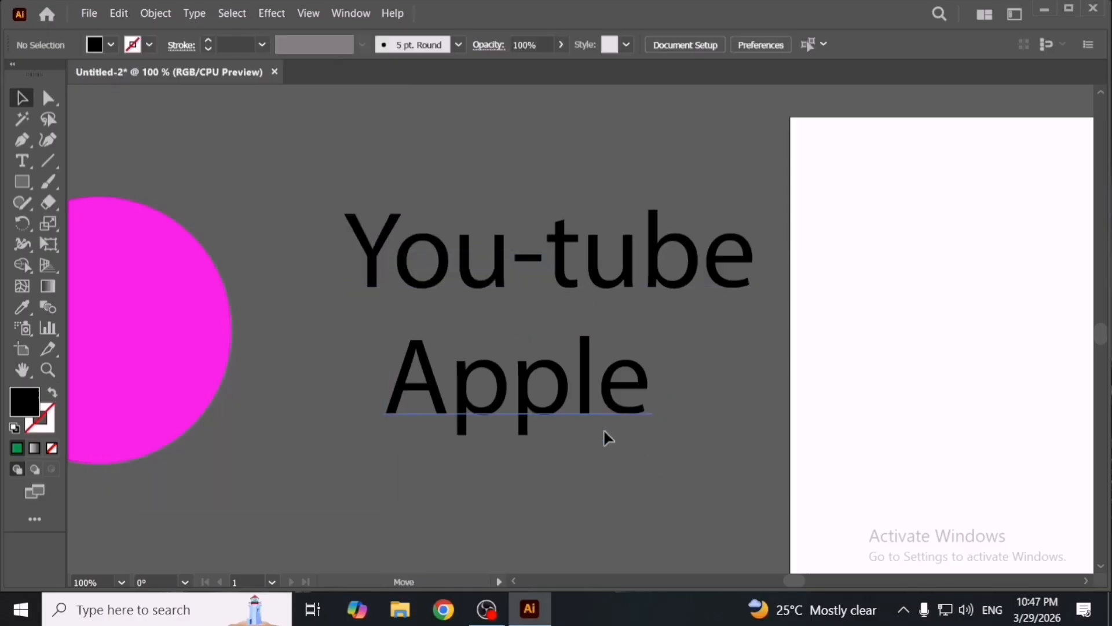
drag(559, 278, 541, 252)
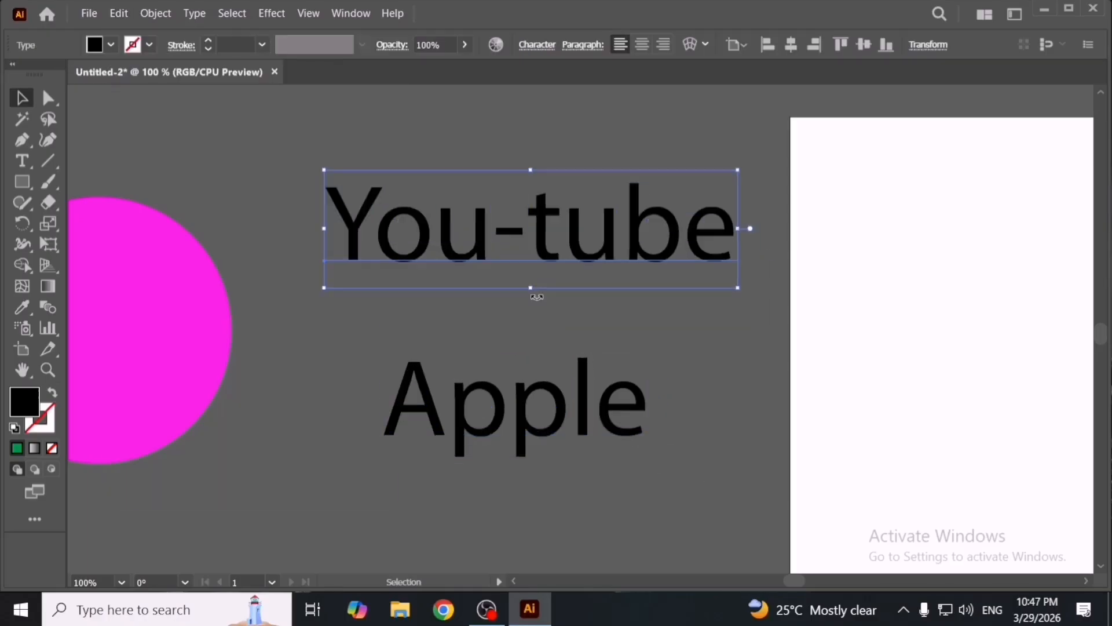
- Check whether Auto Spell Check is enabled in the Spelling options
click(119, 16)
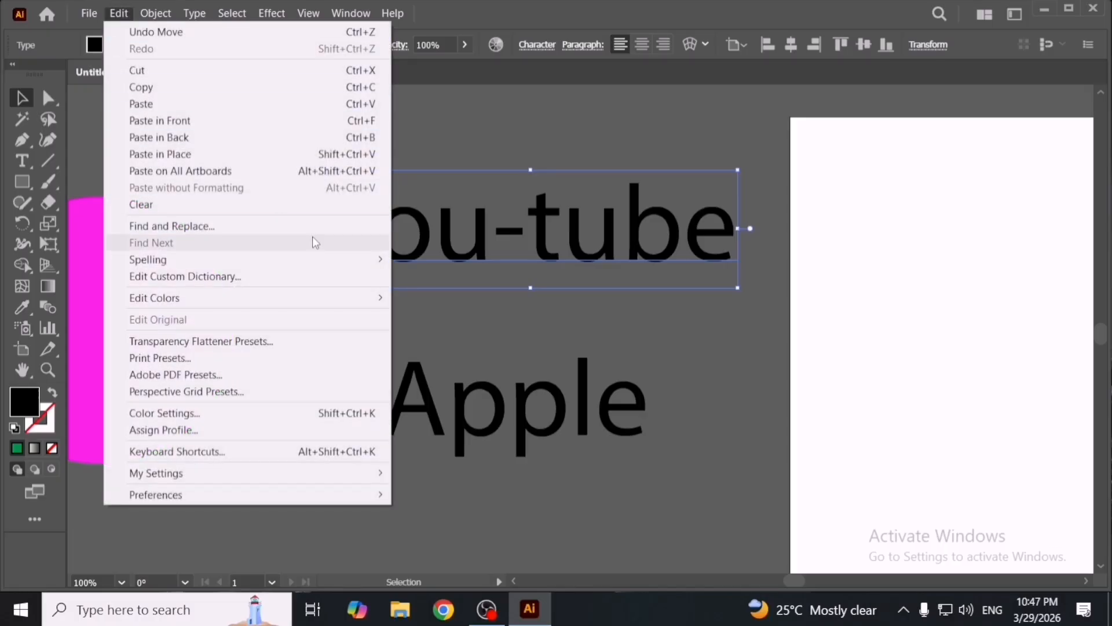
mouse_move(328, 258)
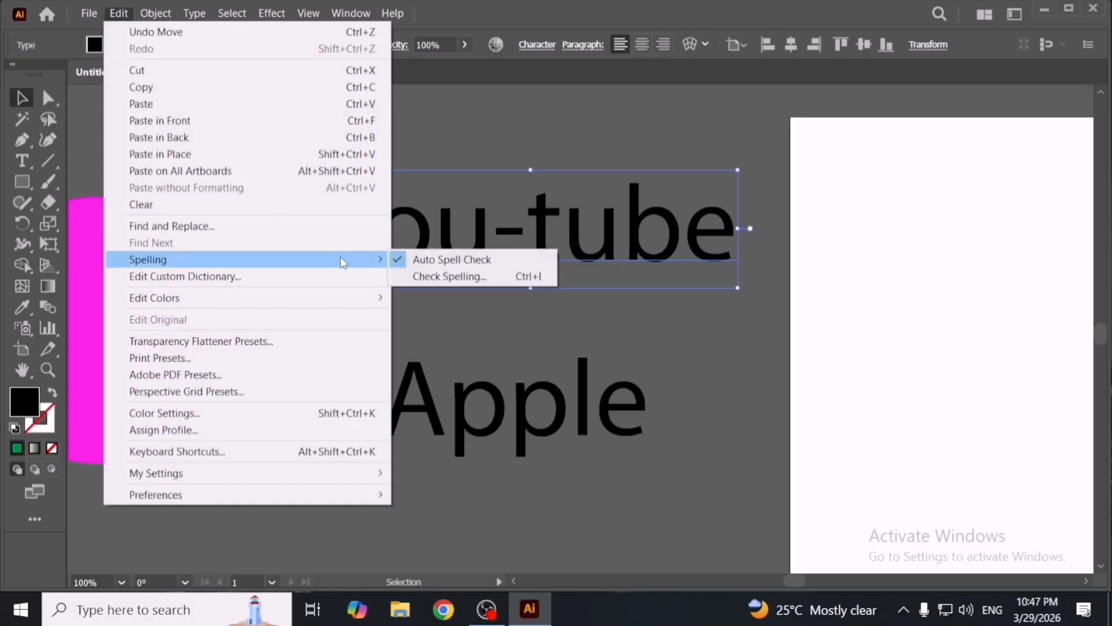
click(518, 341)
- Delete the 'Apple' text
click(542, 249)
click(560, 405)
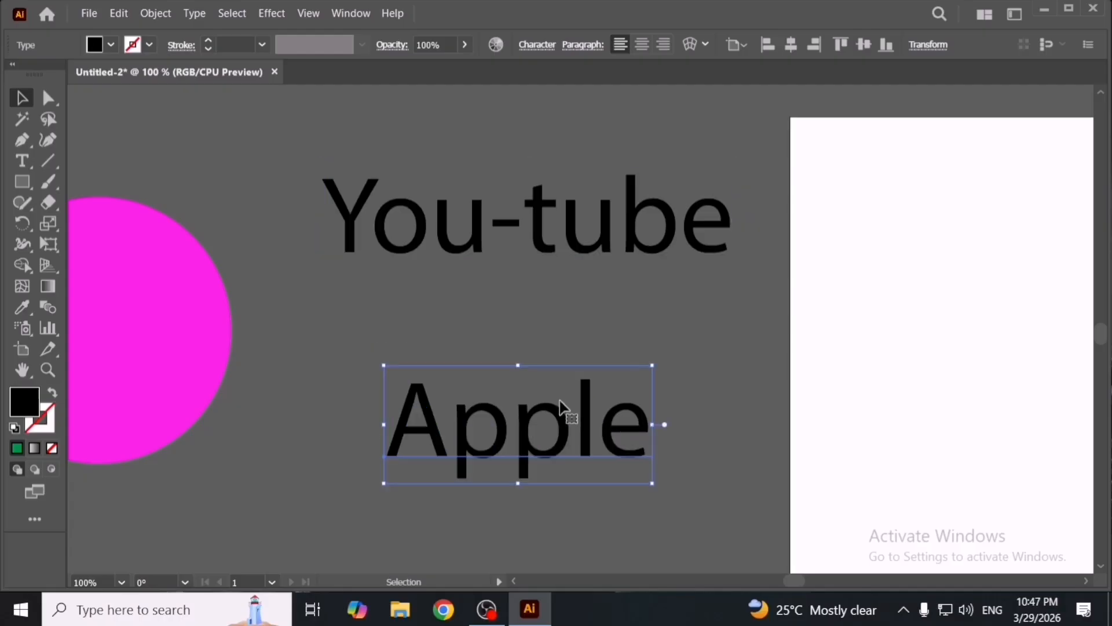
key(Delete)
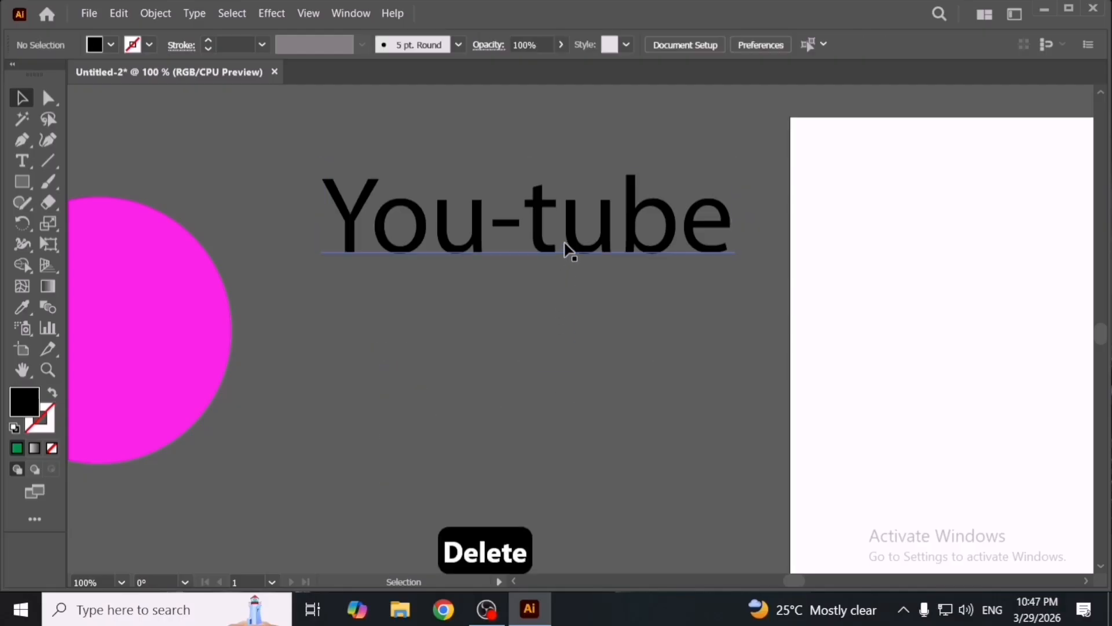
- Duplicate 'You-tube' below as a new line reading 'Designer', placed slightly lower
drag(567, 250, 578, 377)
double_click(578, 375)
key(ctrl+a)
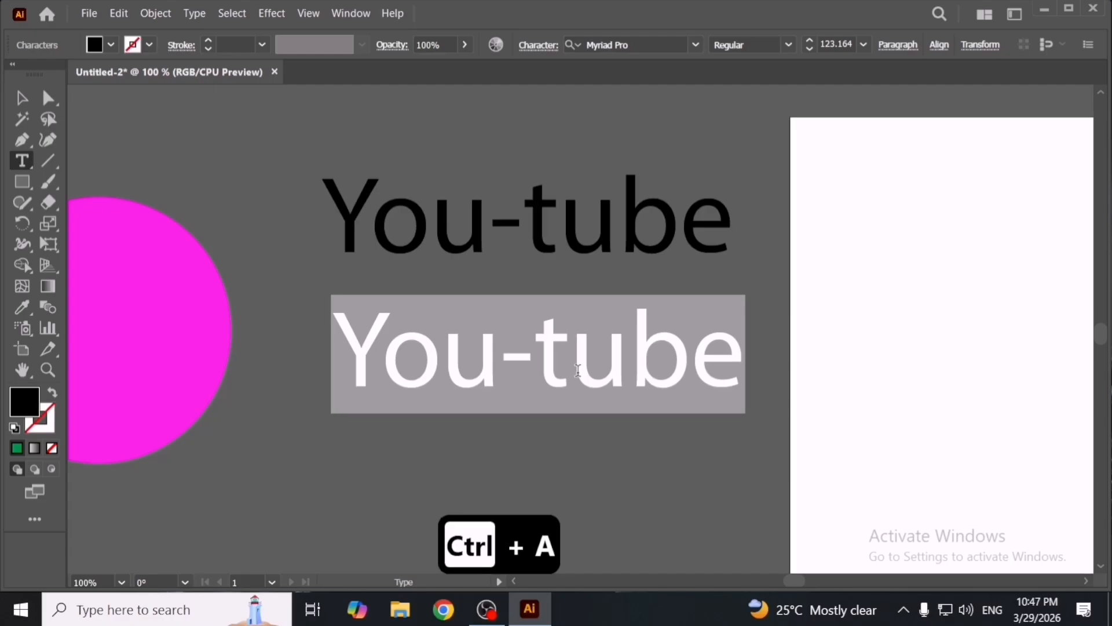
text(Designer)
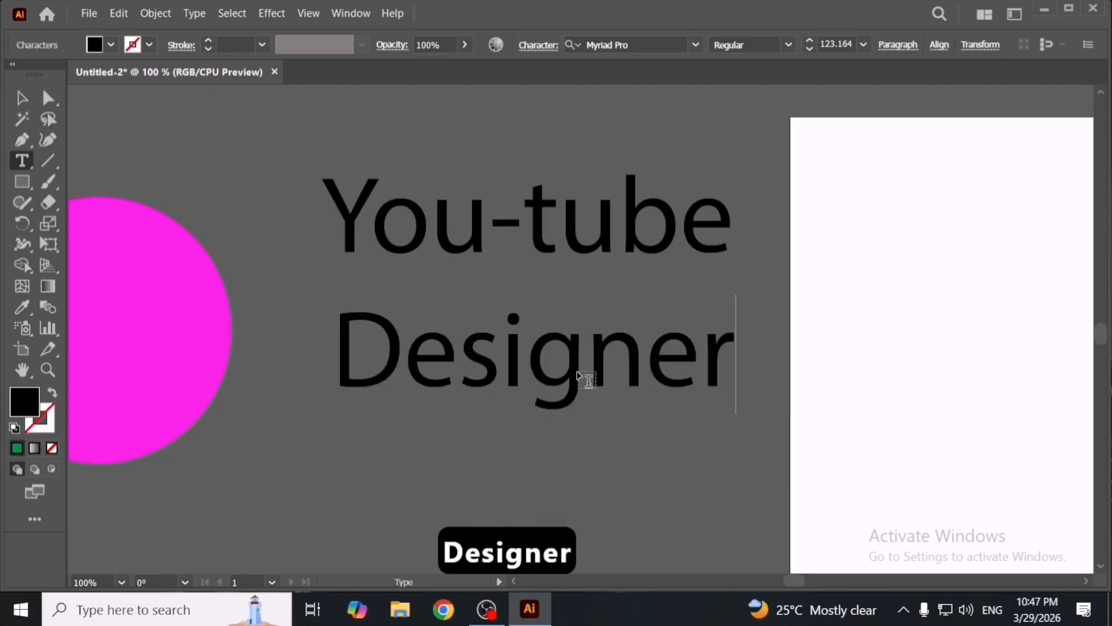
key(Escape)
drag(581, 377, 613, 444)
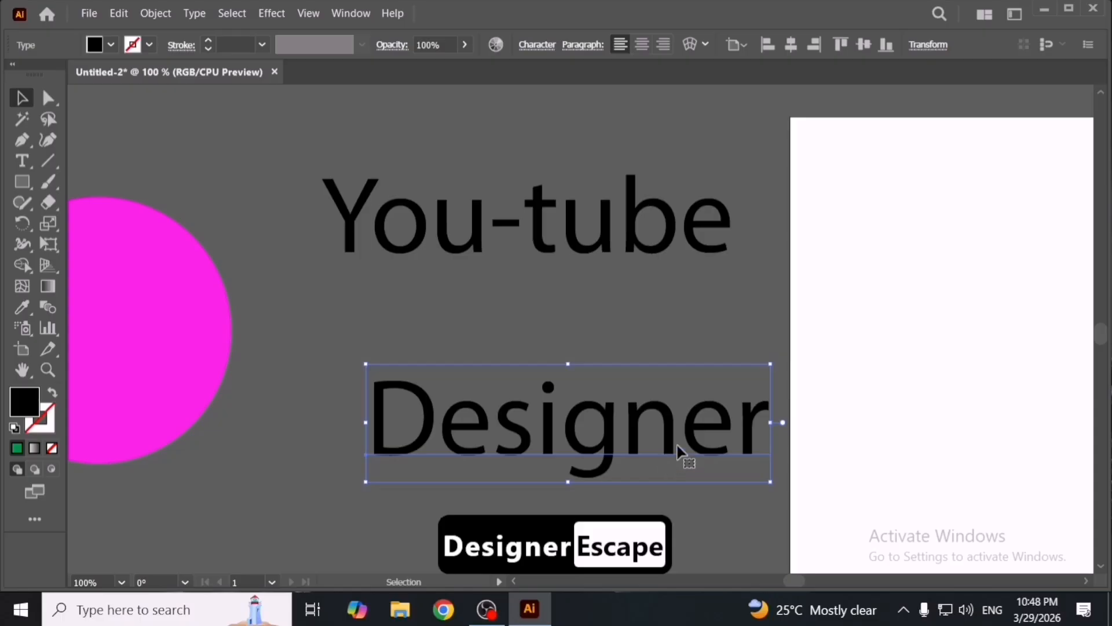
- Delete the 'n' from 'Designer' and move the line up beneath 'You-tube'
double_click(679, 451)
key(BackSpace)
key(Escape)
drag(676, 457, 640, 420)
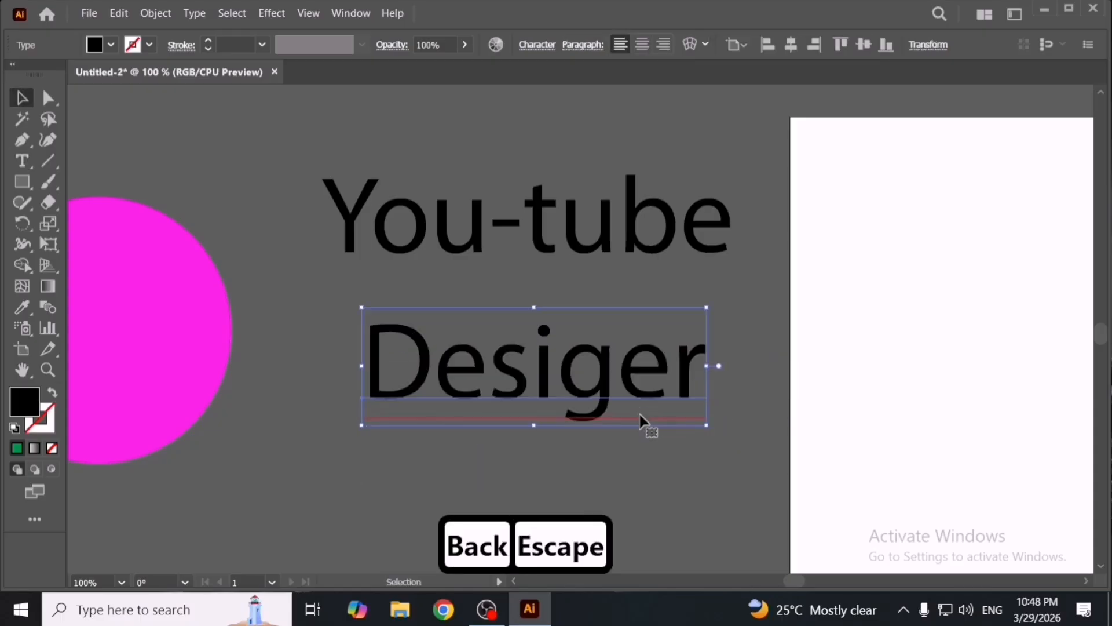
drag(603, 378, 556, 361)
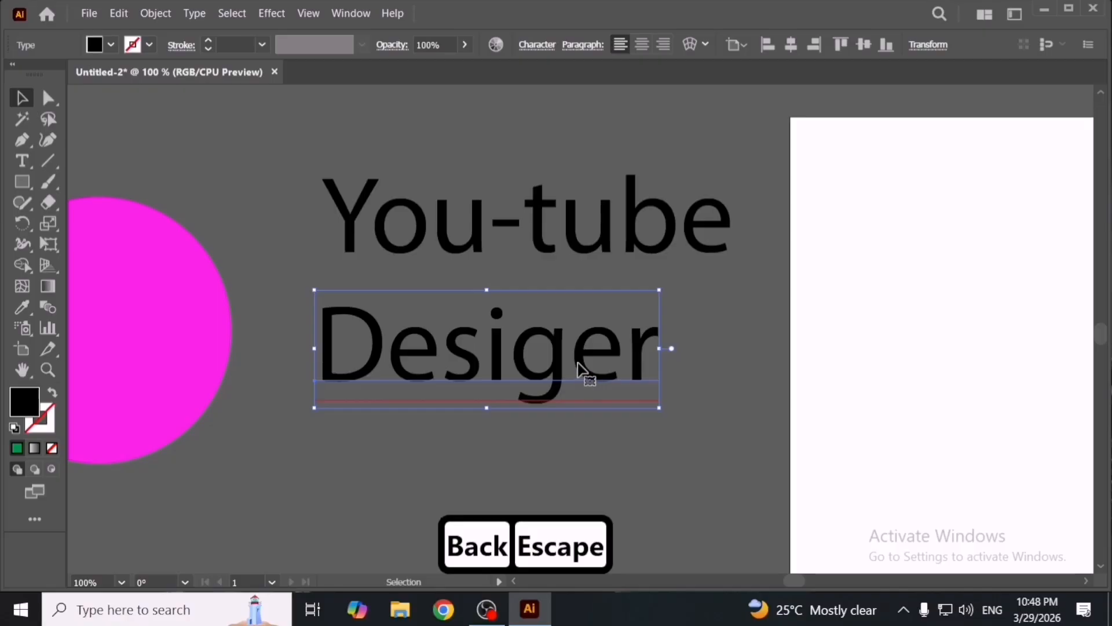
- Retype the missing 'n' to restore the word 'Designer'
double_click(577, 365)
text(n)
key(Escape)
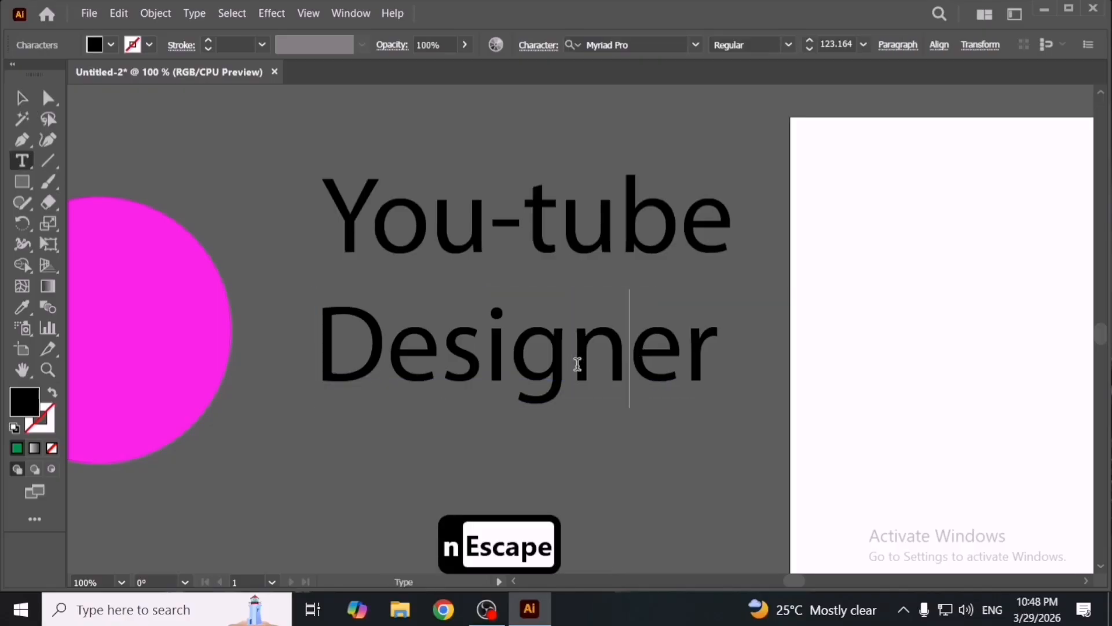
- Duplicate the 'Designer' line above the others and replace its text with 'Web Desig'
scroll(581, 373, up, 1)
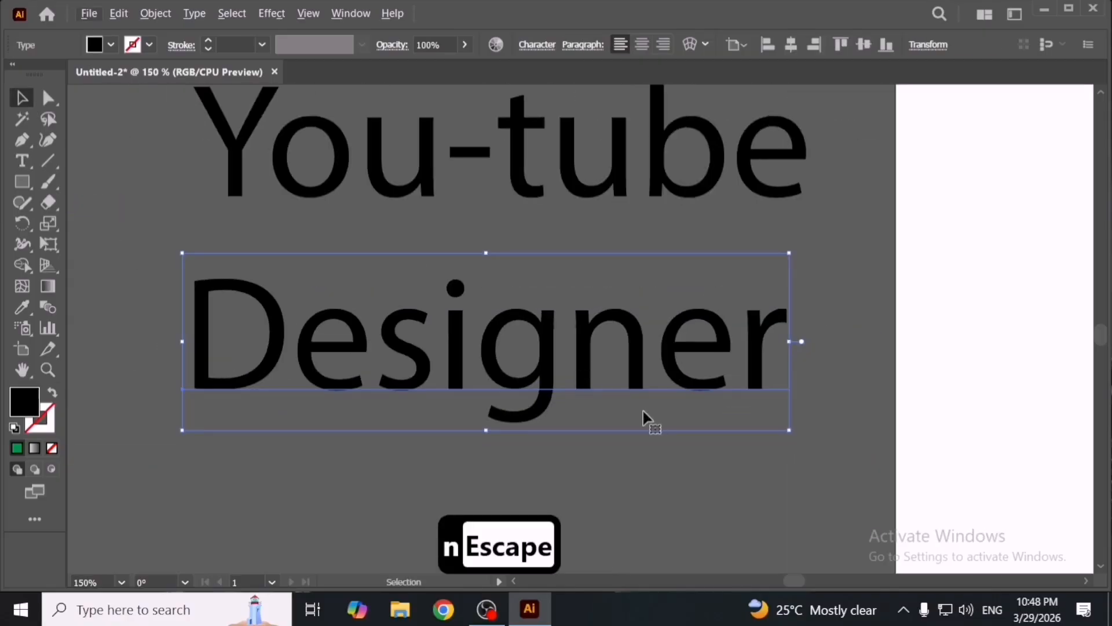
scroll(642, 412, down, 3)
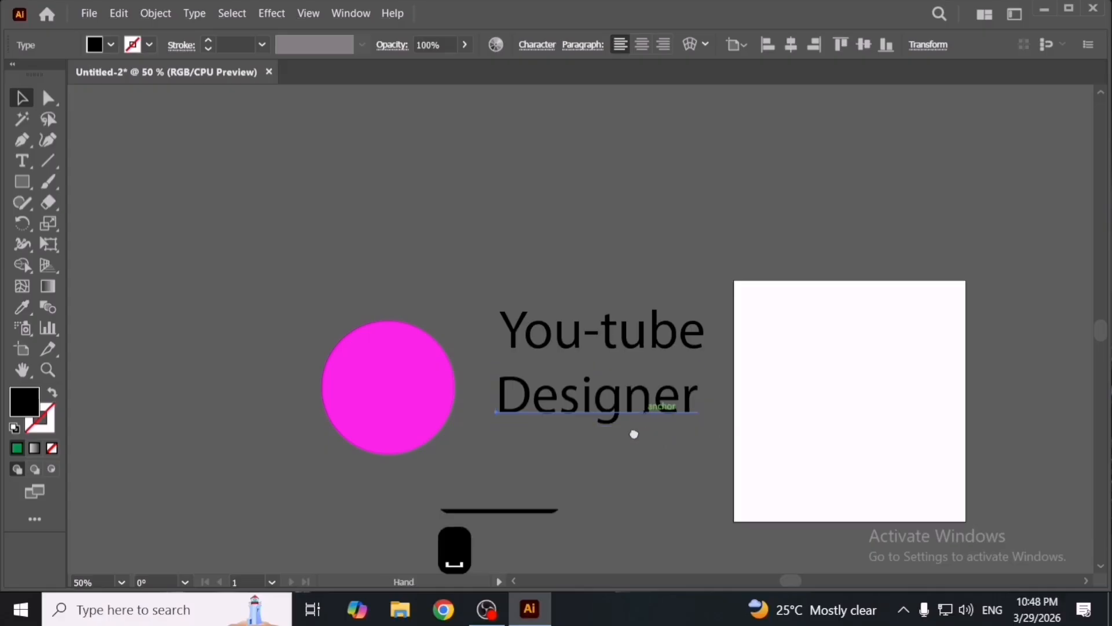
drag(634, 435, 540, 313)
double_click(535, 303)
key(ctrl+a)
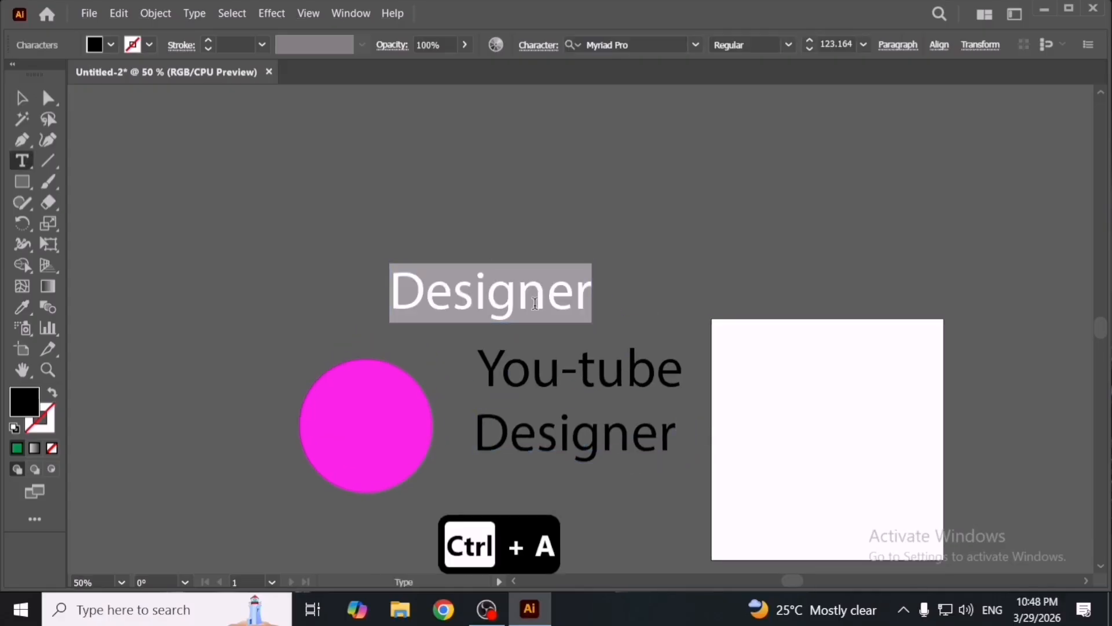
text(Wb)
key(BackSpace)
key(BackSpace)
text(e)
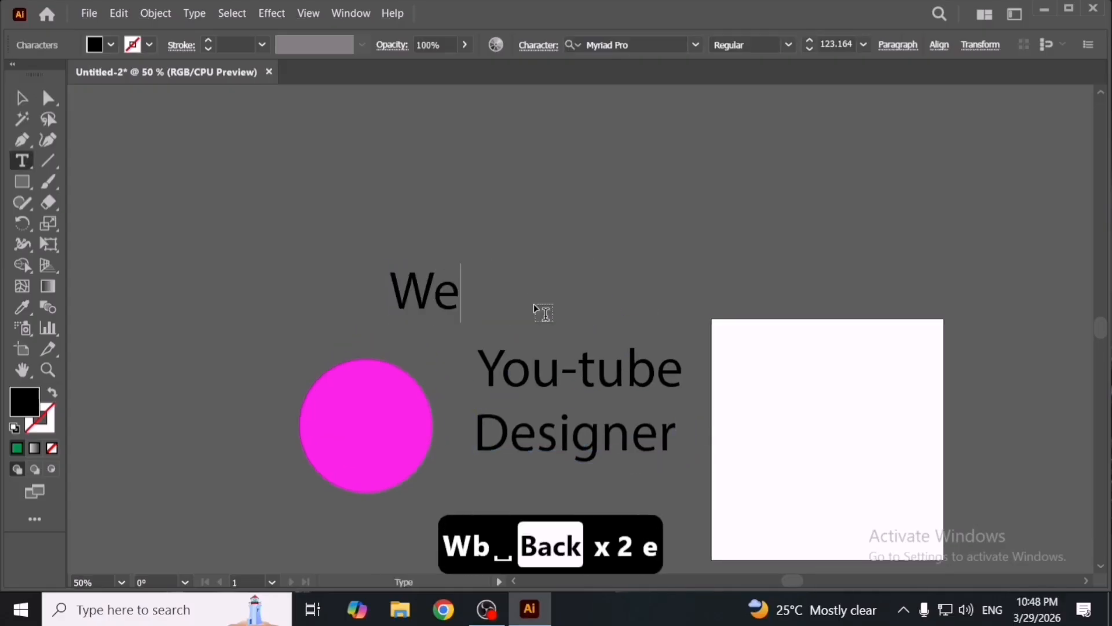
text(b Desig)
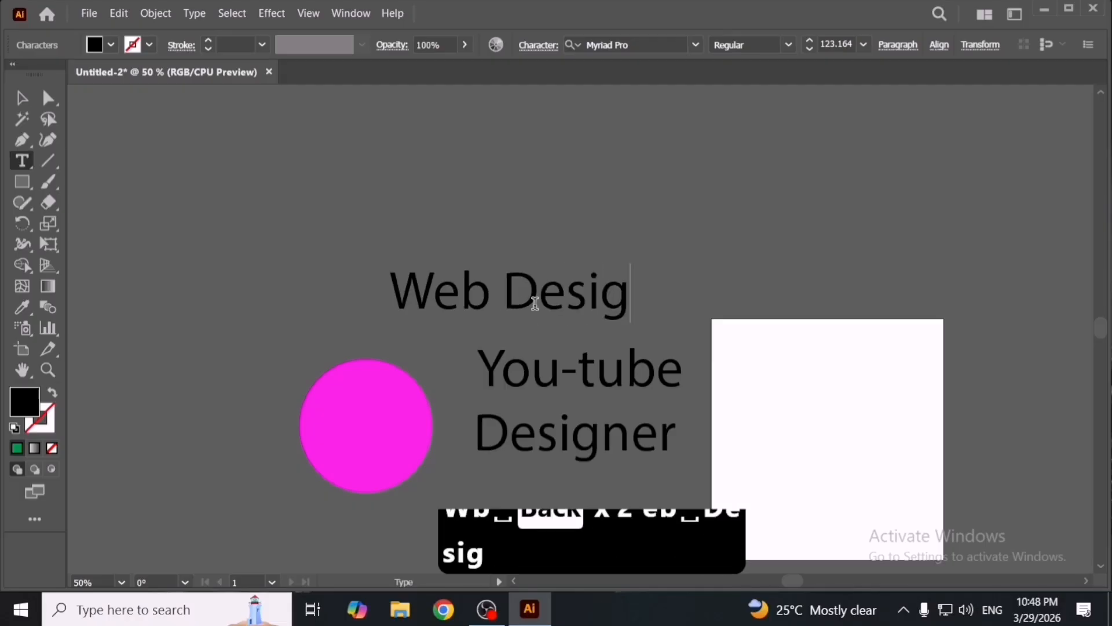
key(Escape)
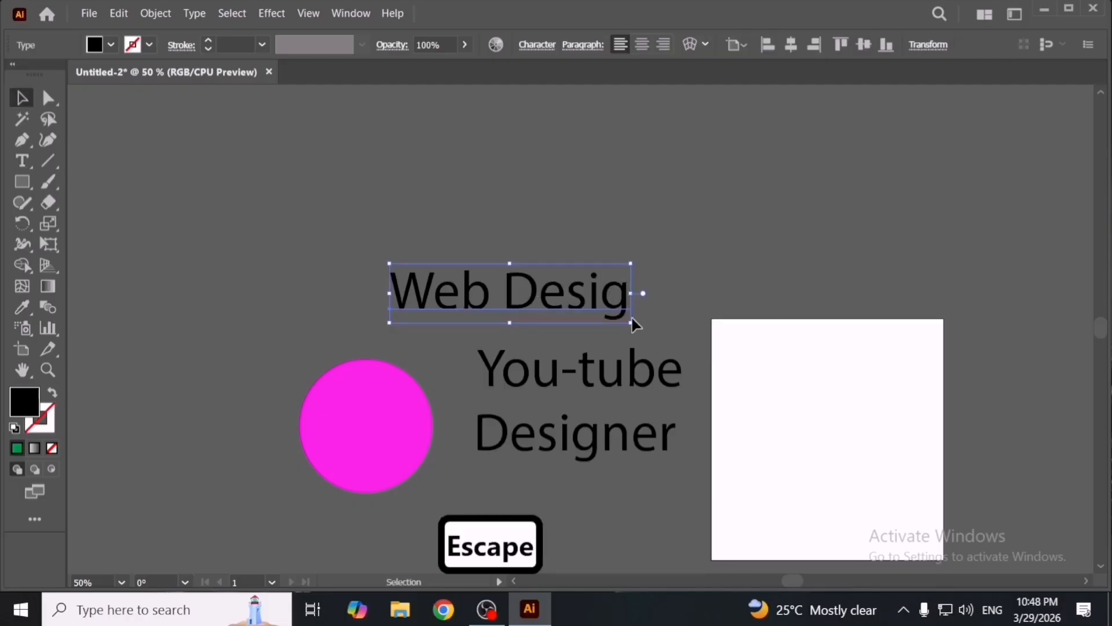
- Complete the duplicated line by adding 'n' so it reads 'Web Design'
double_click(624, 305)
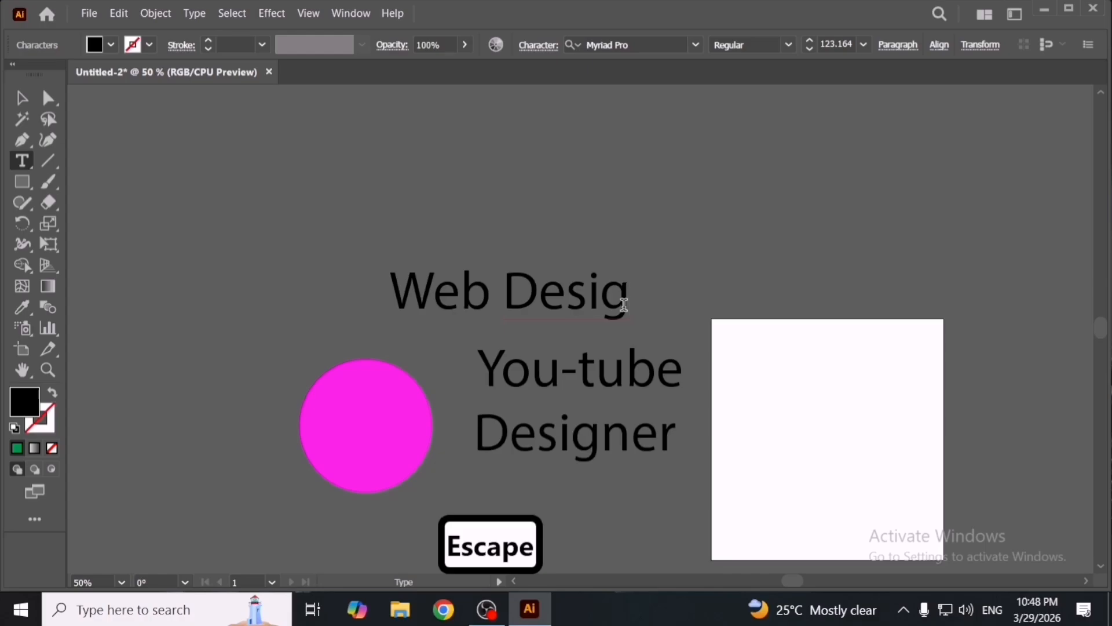
text(n)
key(Escape)
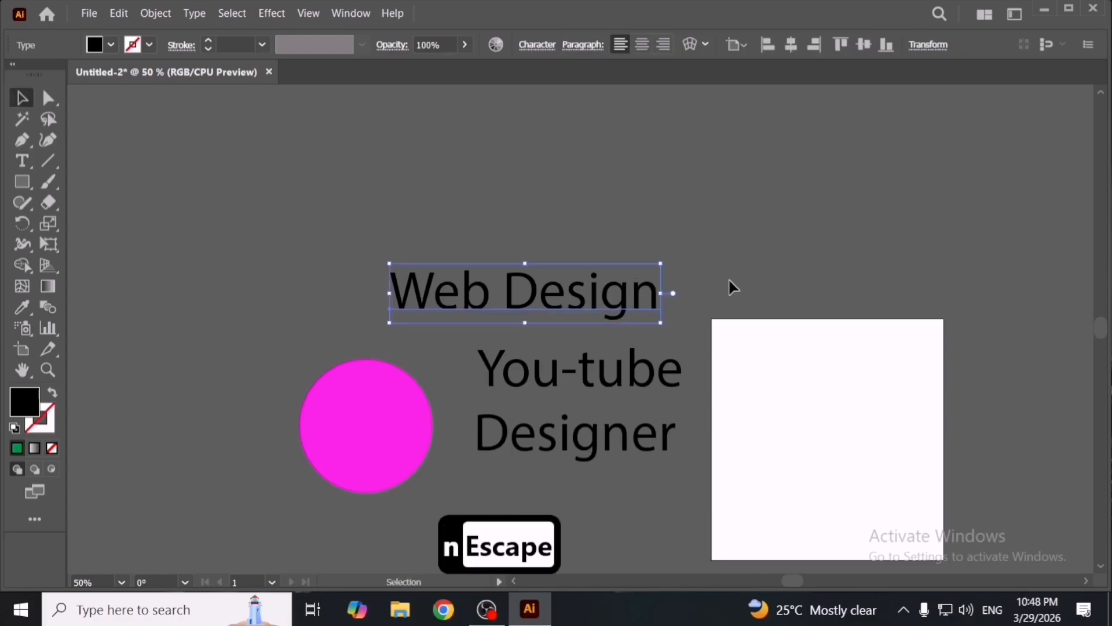
- Rearrange the text lines, placing 'Designer' between 'Web Design' and 'You-tube'
click(728, 284)
drag(604, 301, 630, 296)
click(851, 297)
click(631, 336)
drag(633, 377, 620, 359)
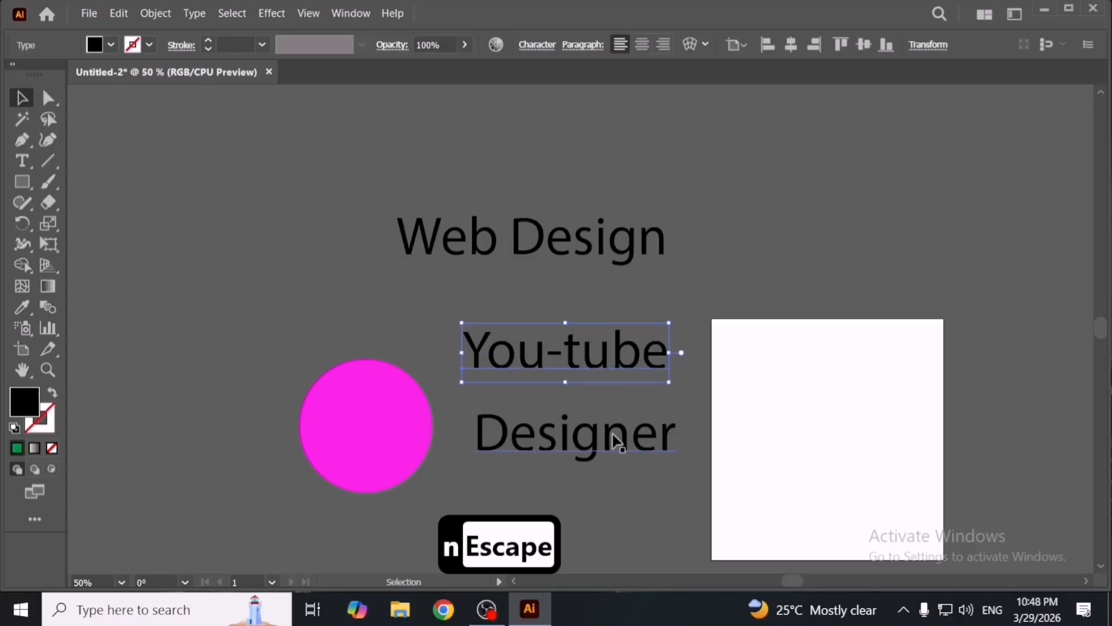
drag(616, 443, 641, 310)
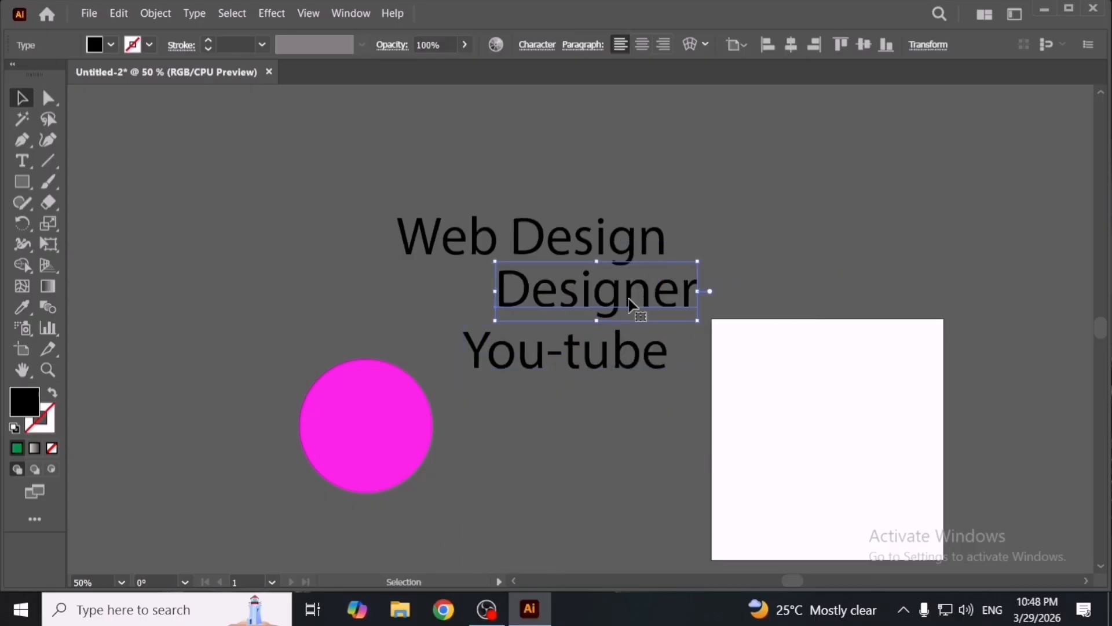
- Duplicate 'Web Design' above itself and replace the copy's text with 'EnAmor'
drag(589, 256, 623, 194)
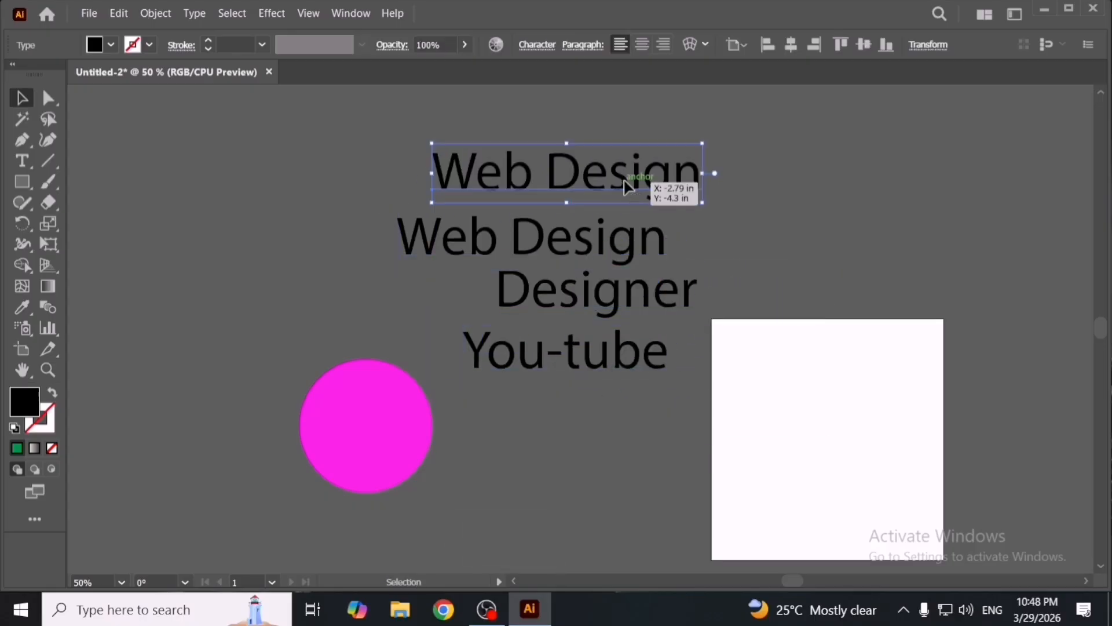
double_click(623, 189)
key(ctrl+a)
text(E)
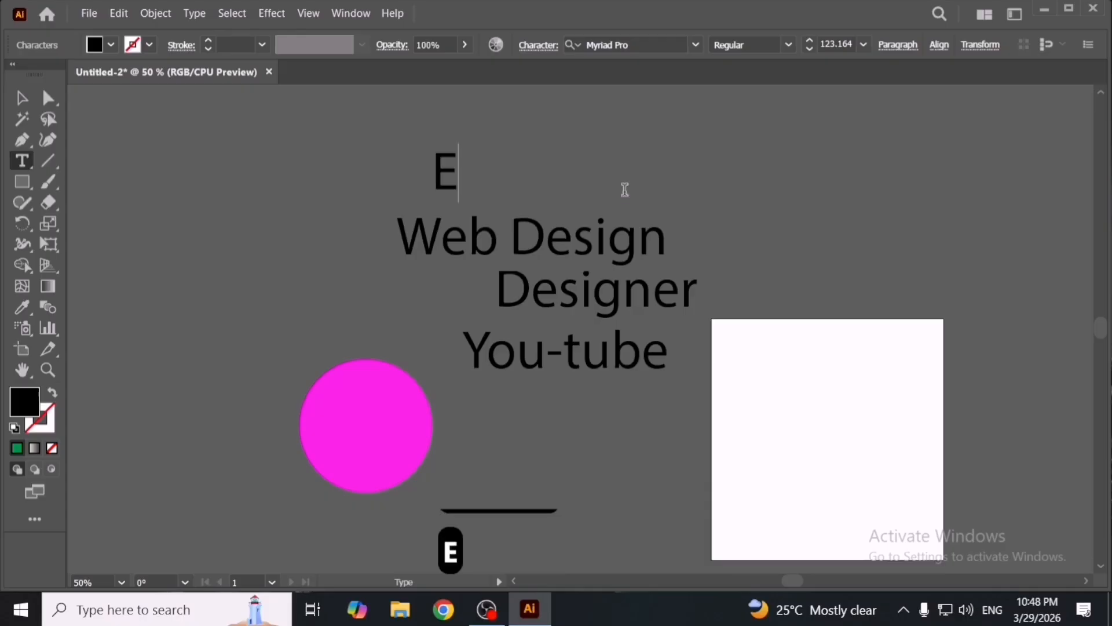
text(nAmor)
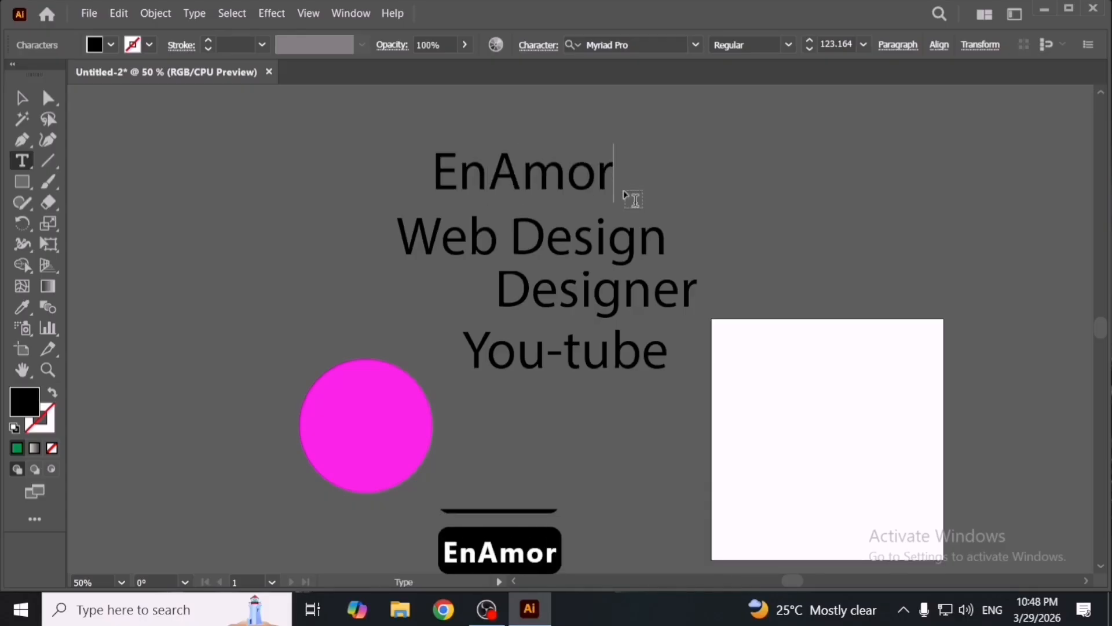
key(Escape)
- Move 'EnAmor' slightly higher above 'Web Design' and select it
click(769, 193)
drag(528, 187, 551, 259)
click(390, 257)
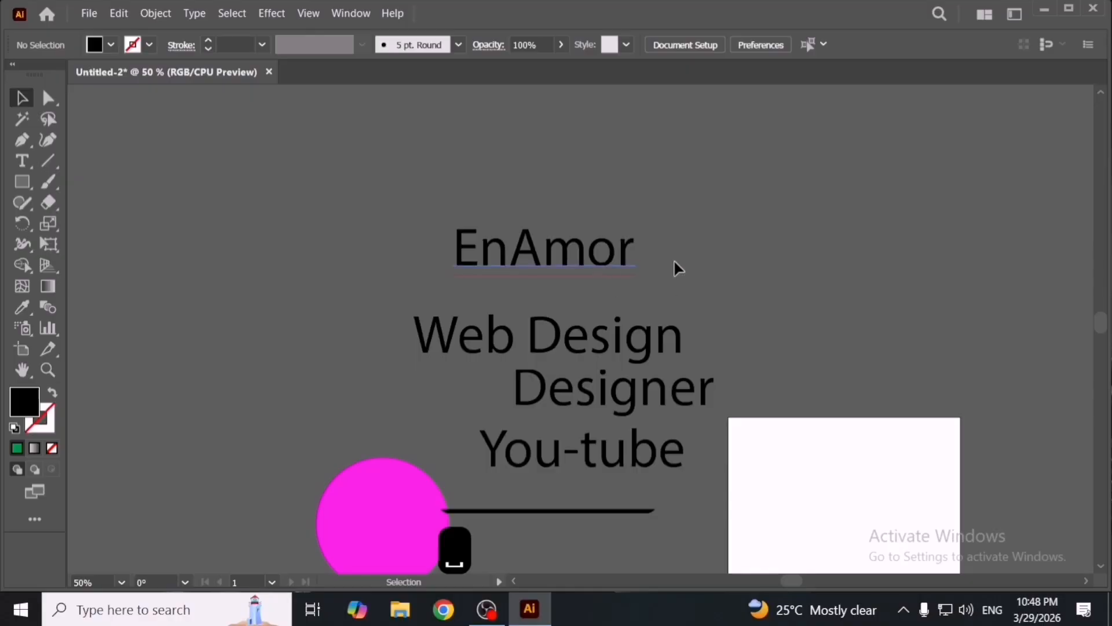
drag(389, 483, 277, 391)
drag(478, 261, 482, 261)
- Add the word 'EnAmor' to the custom dictionary
click(119, 13)
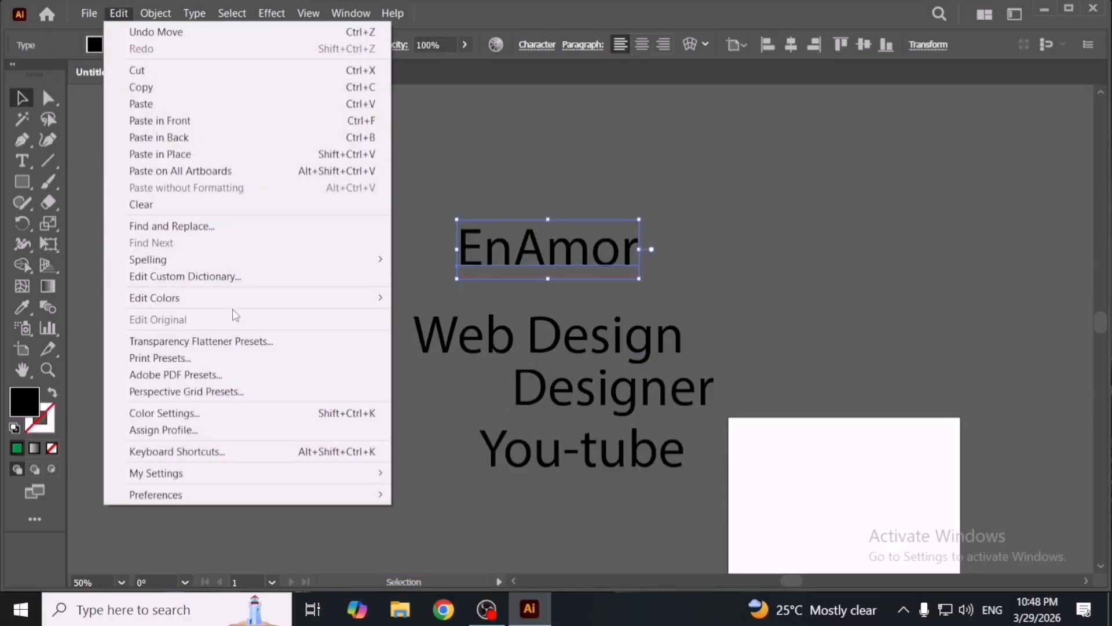
click(260, 276)
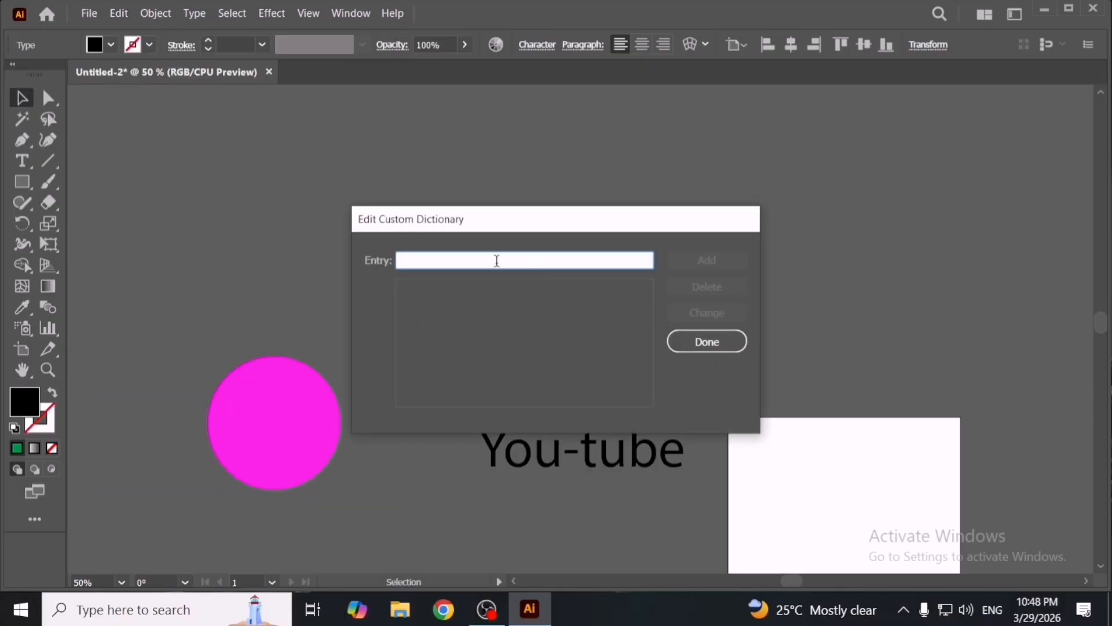
text(EnAmor)
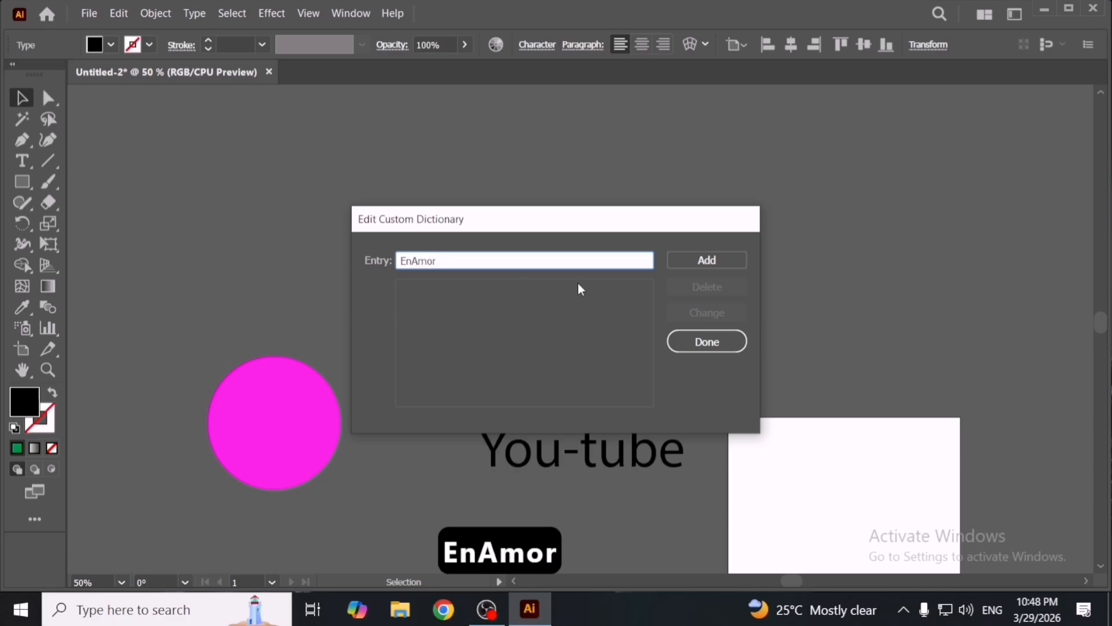
click(706, 268)
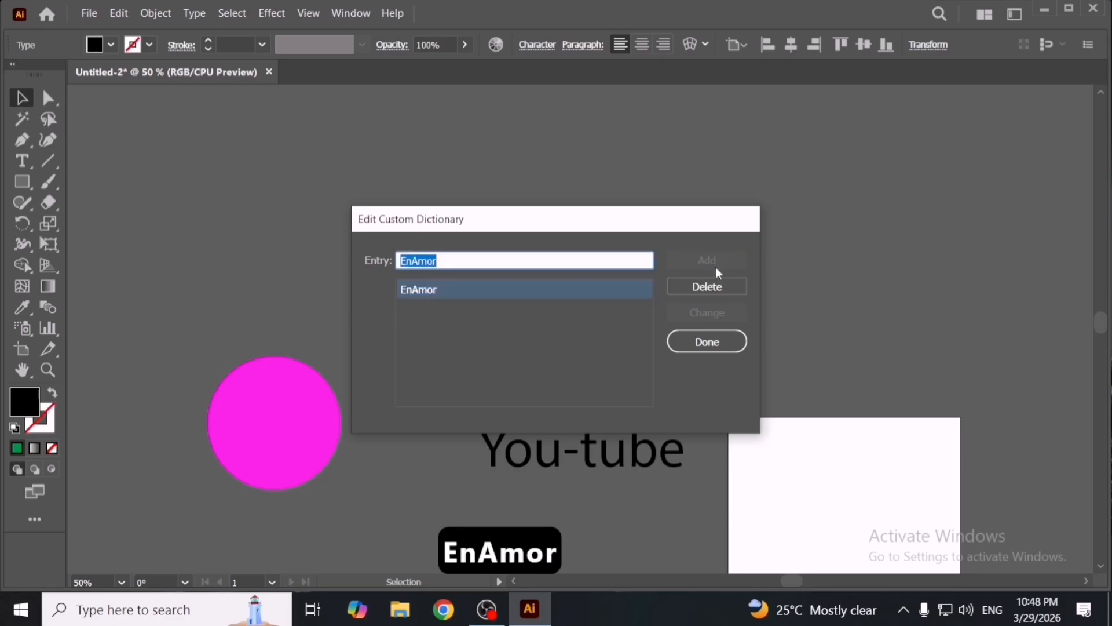
click(732, 346)
- Nudge 'EnAmor' down closer to the 'Web Design' line
click(362, 204)
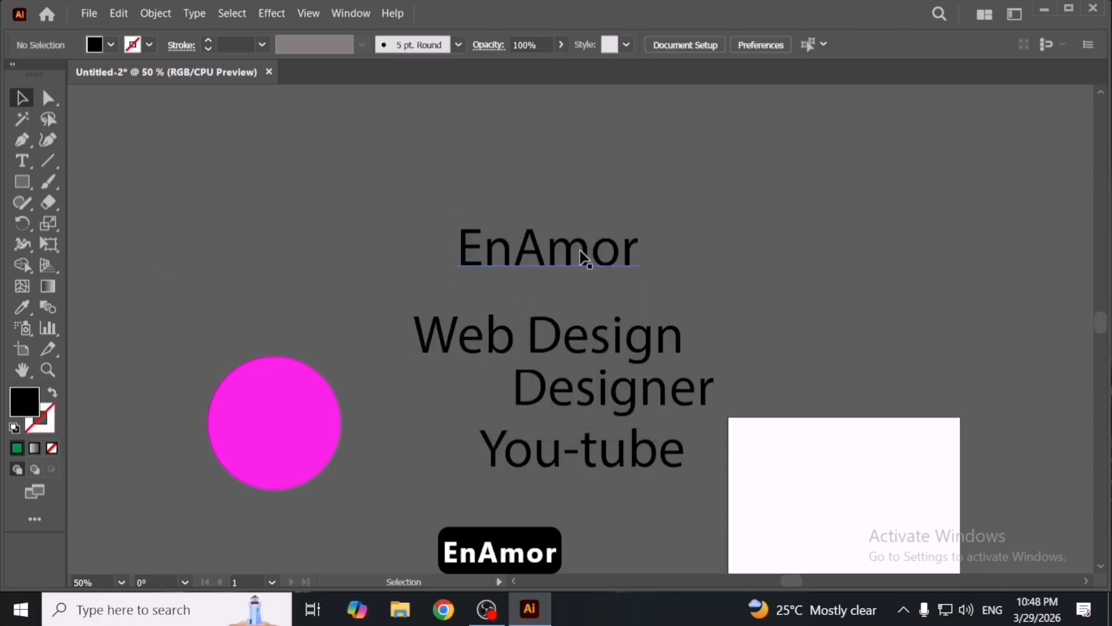
drag(582, 257, 604, 274)
click(749, 264)
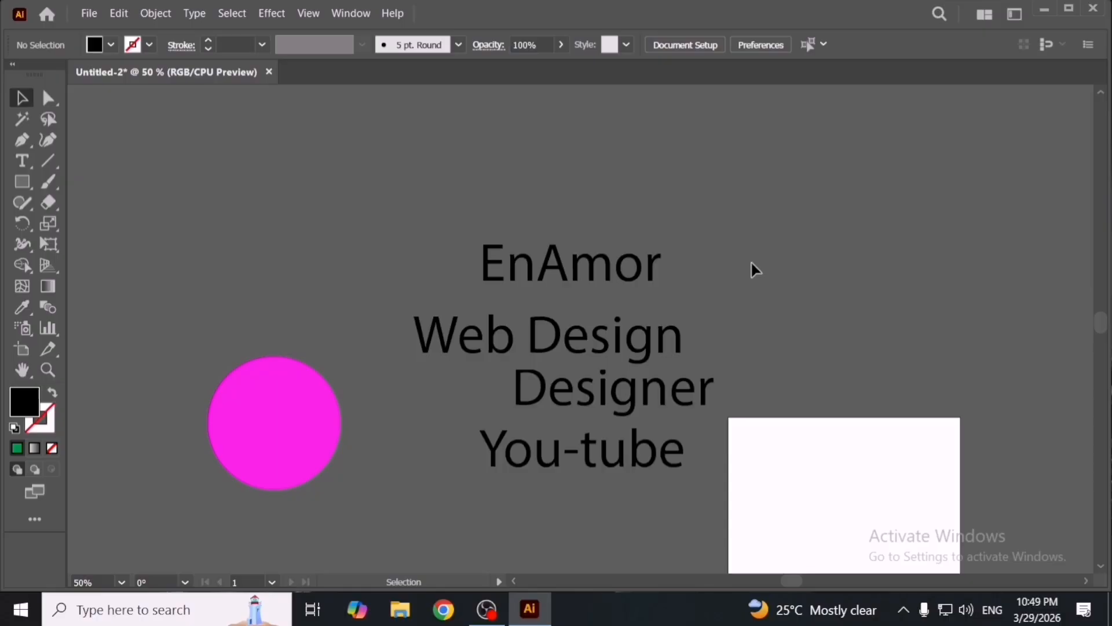
drag(646, 284, 623, 290)
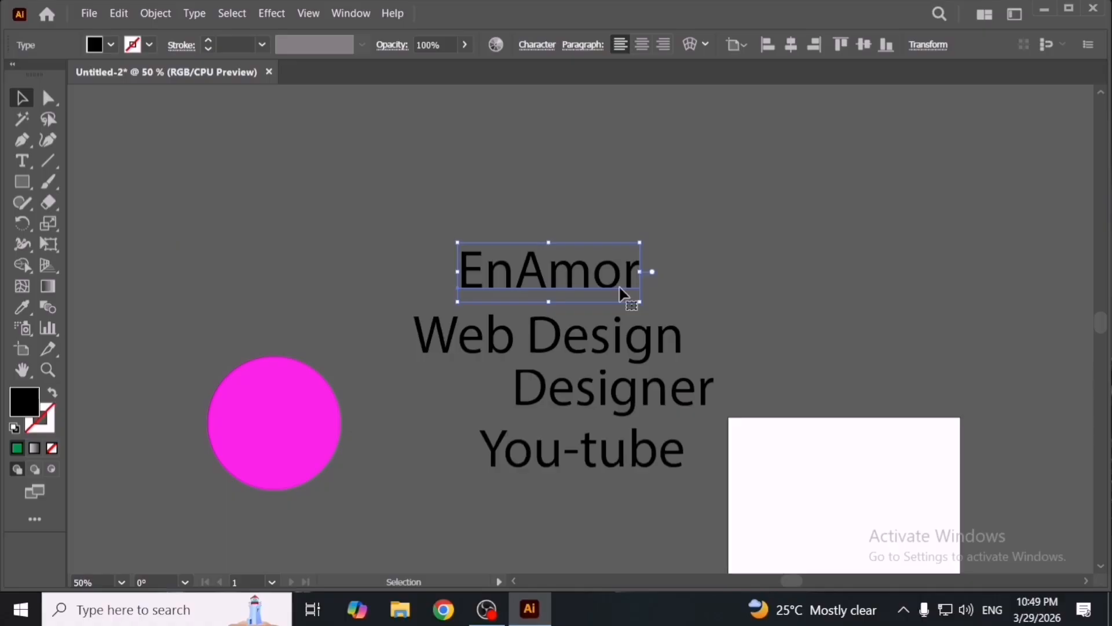
- Reopen the custom dictionary to review its entries, then close it
click(119, 13)
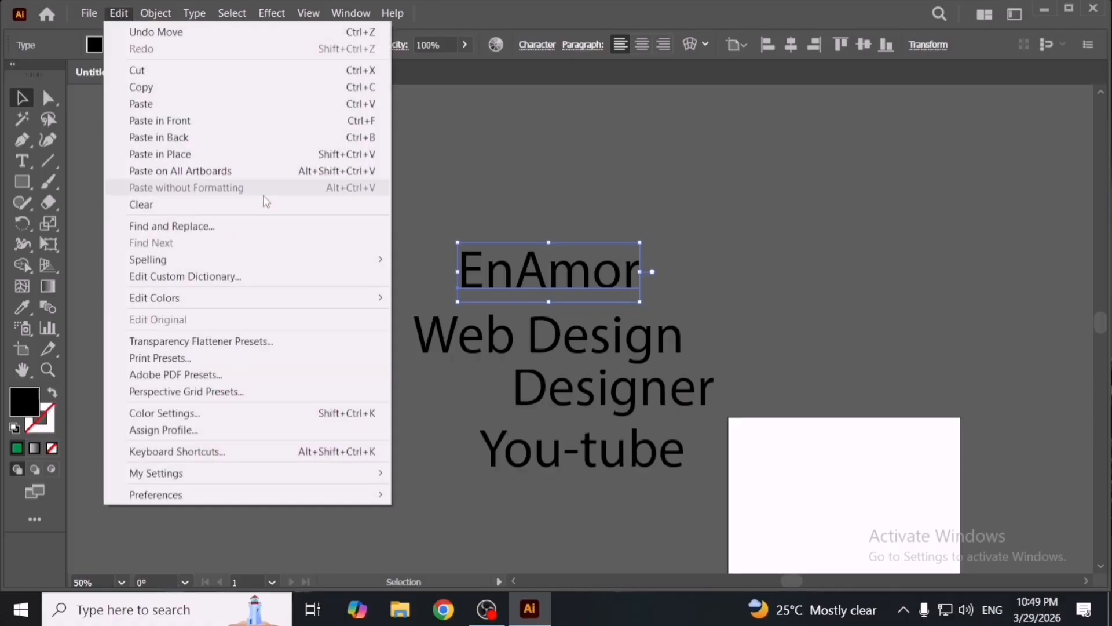
mouse_move(313, 267)
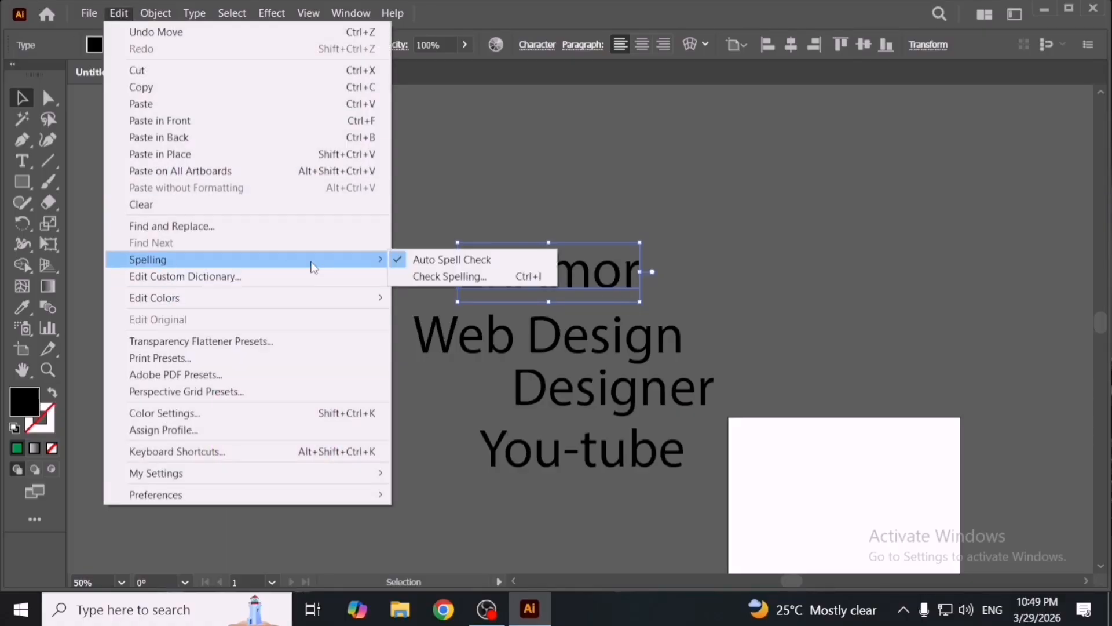
click(313, 275)
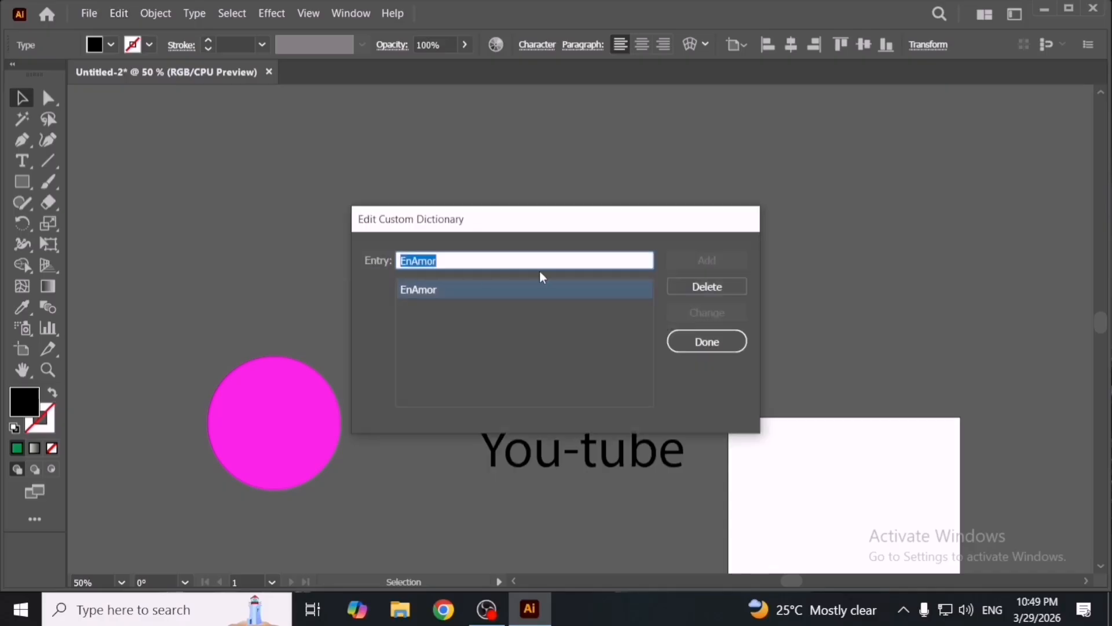
click(718, 350)
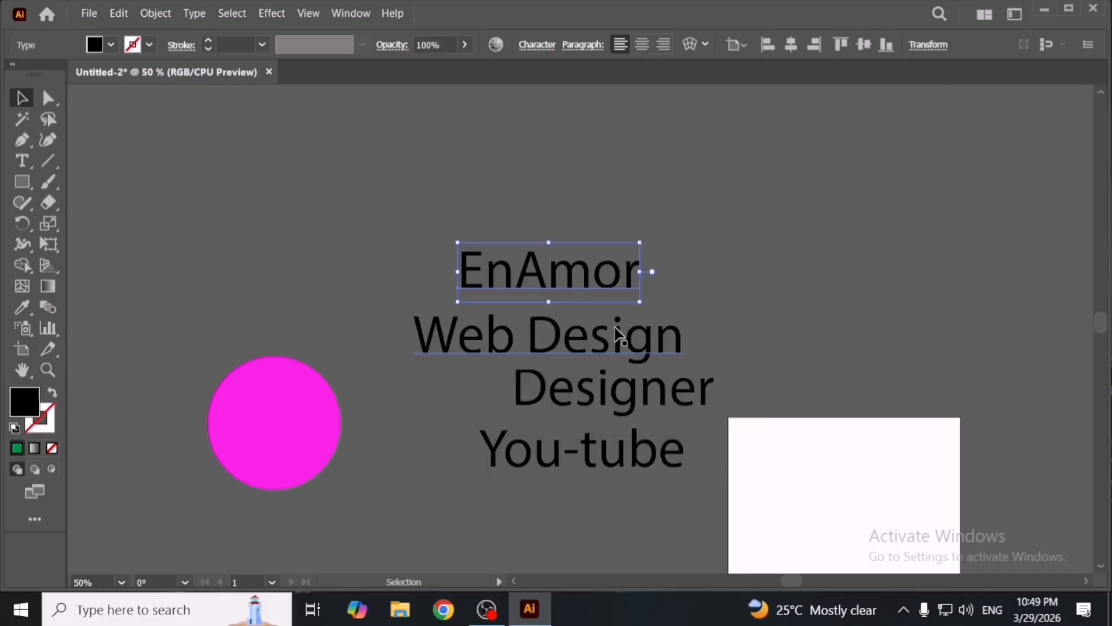
- Select all four text lines and delete them
drag(402, 223, 670, 544)
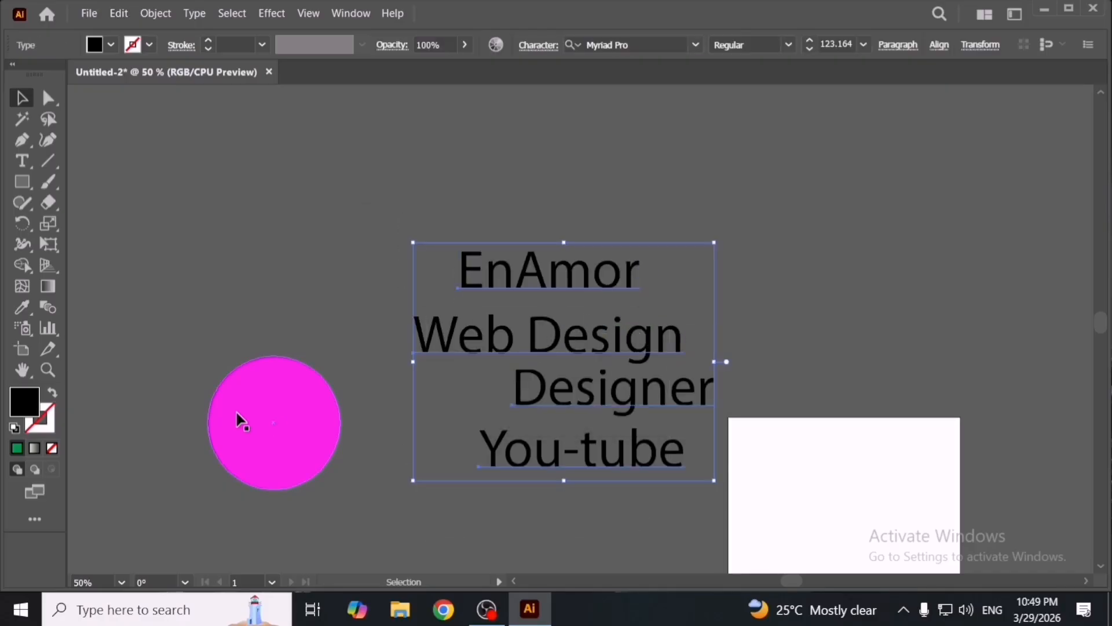
key(Delete)
- Reposition the pink circle closer to the artboard
key(space)
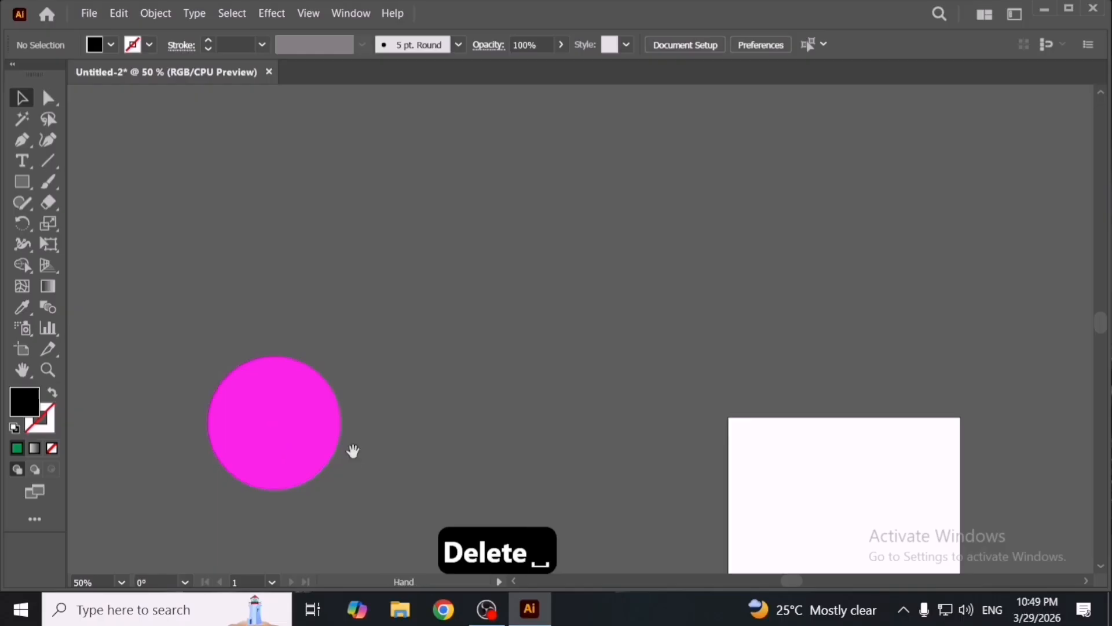
drag(353, 451, 645, 408)
key(space)
drag(807, 432, 702, 354)
drag(482, 315, 741, 403)
key(space)
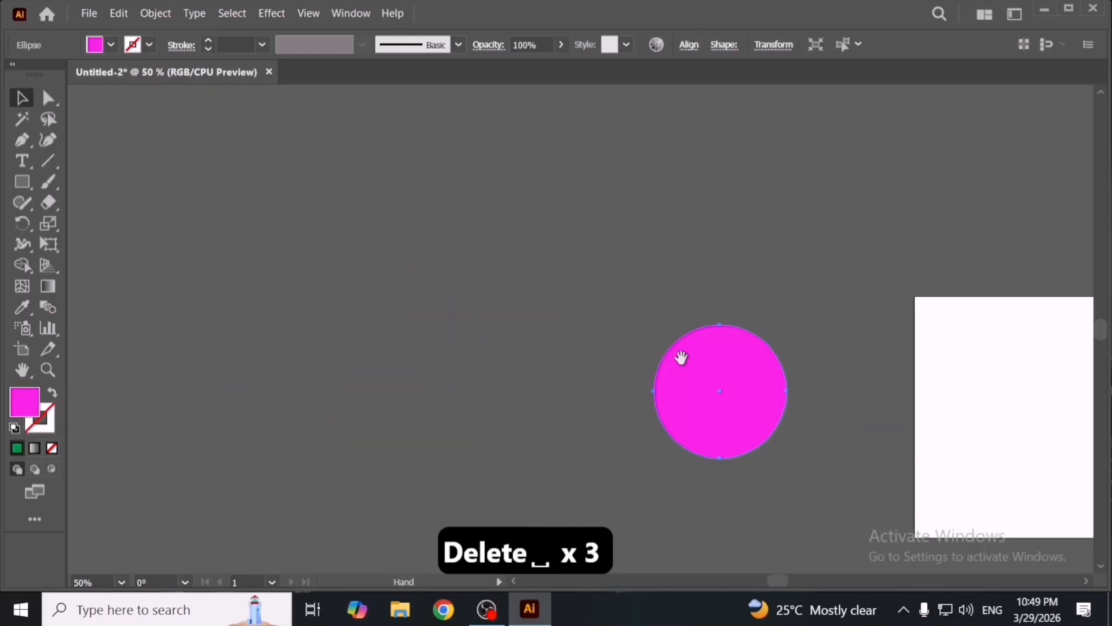
drag(681, 358, 547, 247)
click(716, 329)
key(space)
drag(671, 336, 559, 336)
drag(511, 298, 561, 324)
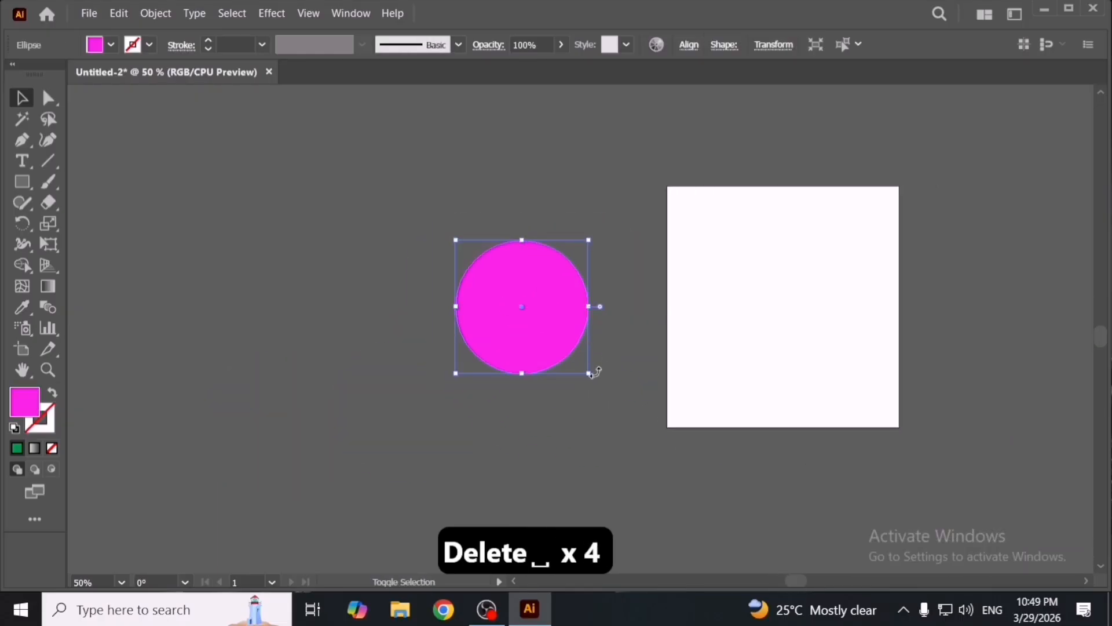
- Scale the pink circle up slightly
drag(590, 375, 606, 407)
click(662, 384)
key(space)
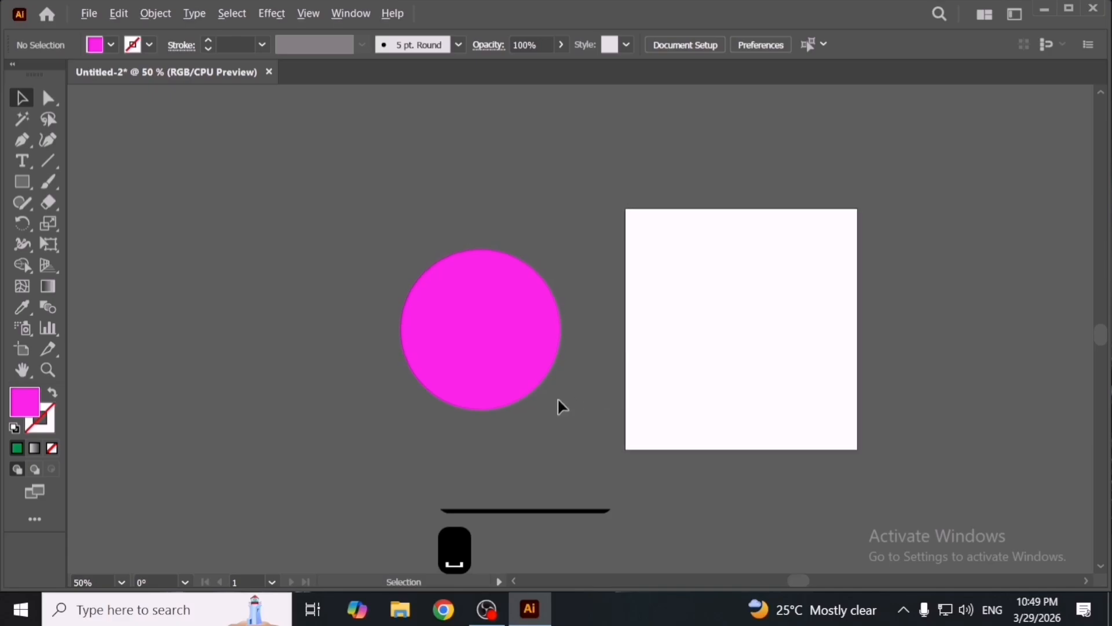
- Turn off Auto Spell Check and inspect the Edit Colors submenu options
scroll(591, 414, up, 1)
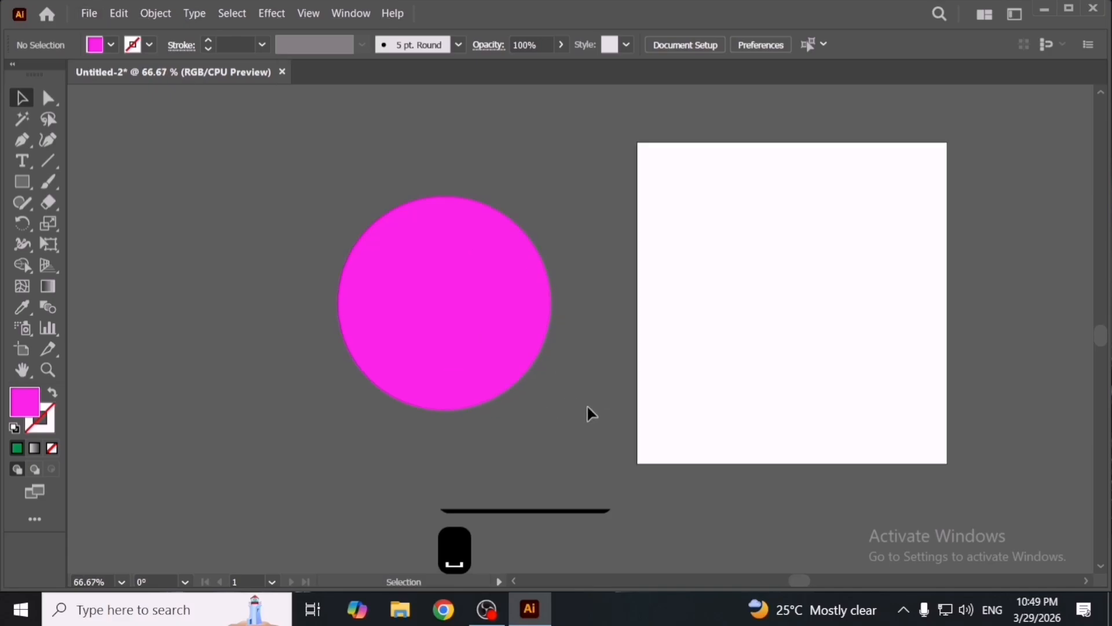
click(119, 13)
mouse_move(241, 260)
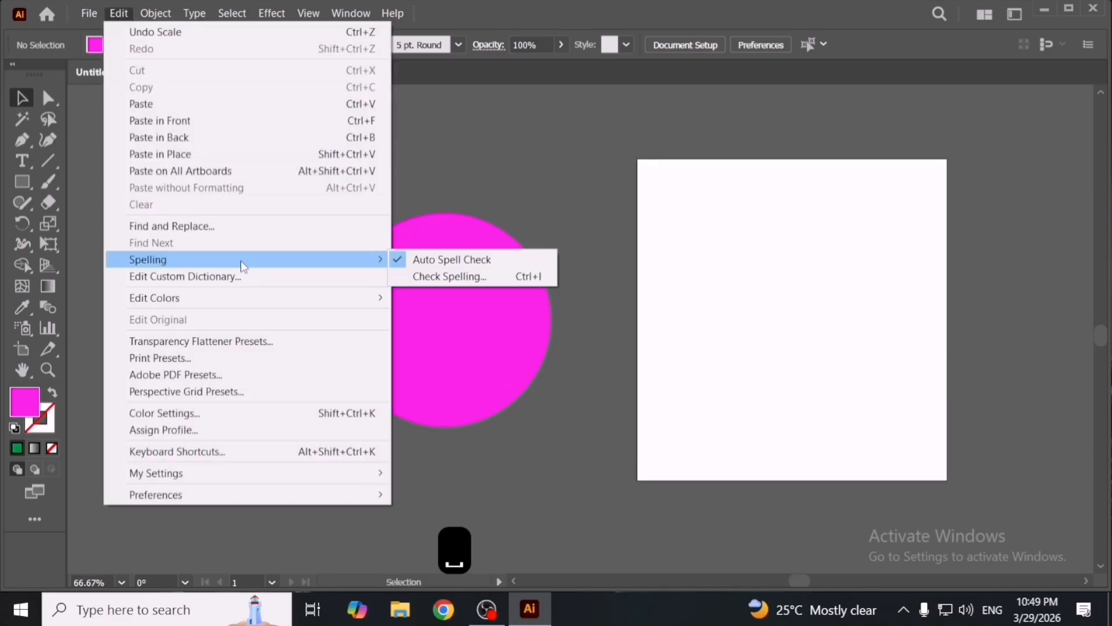
click(450, 264)
click(118, 14)
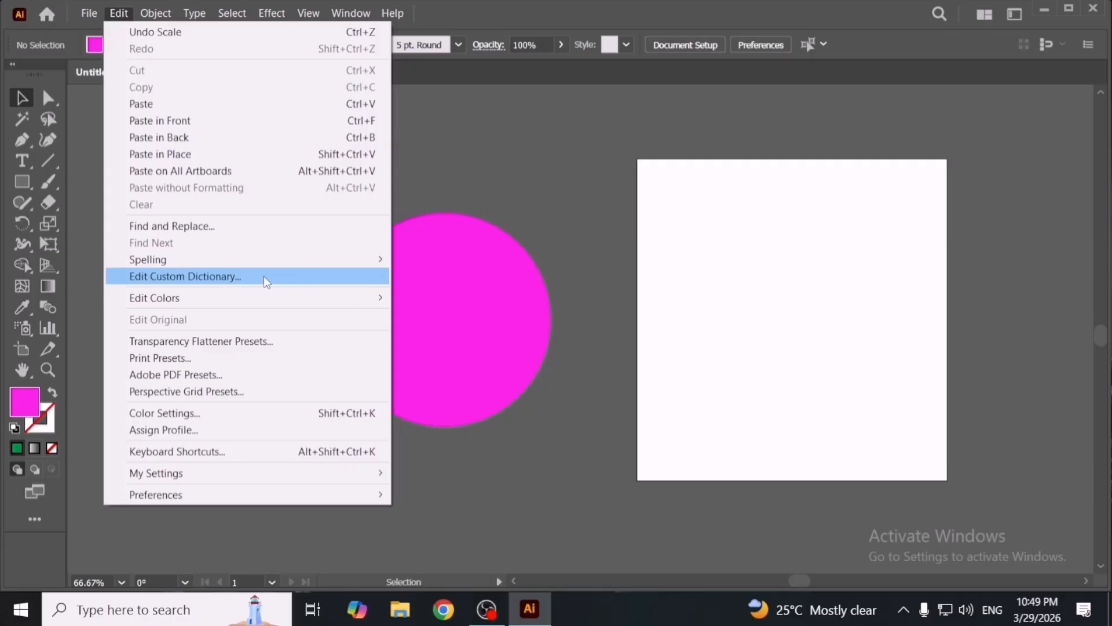
mouse_move(264, 295)
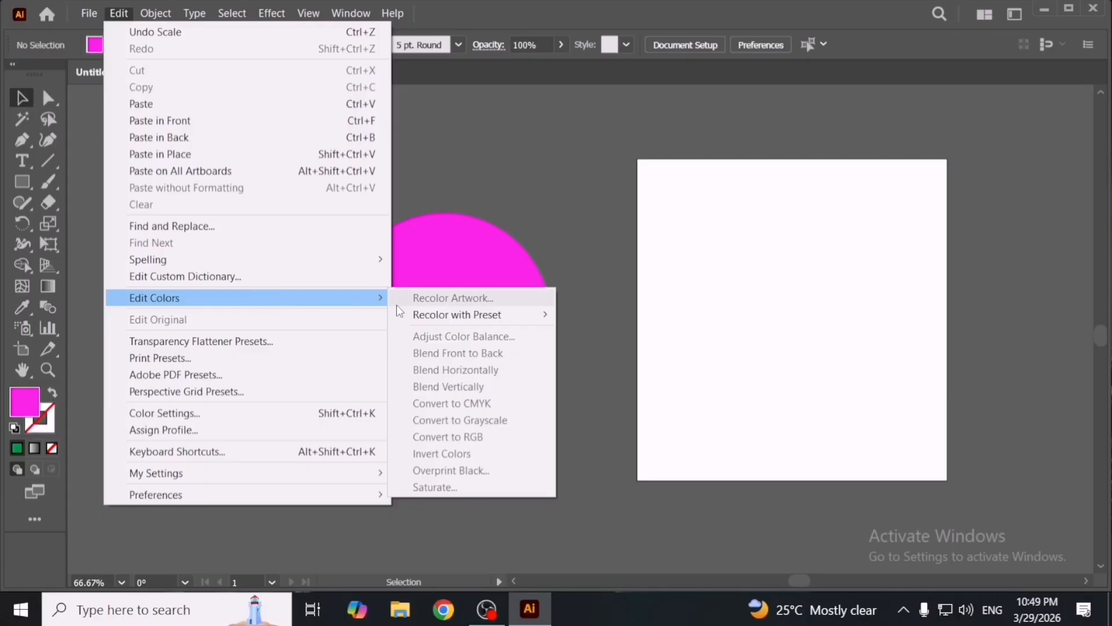
click(558, 275)
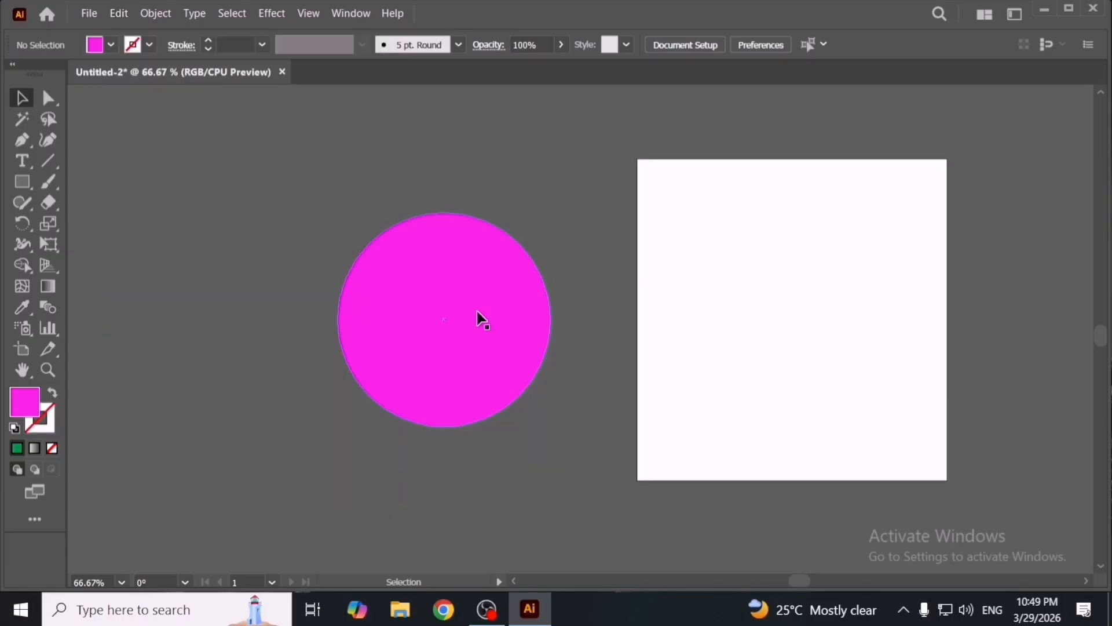
- Nudge the pink circle slightly to the right and deselect it
drag(471, 336, 486, 344)
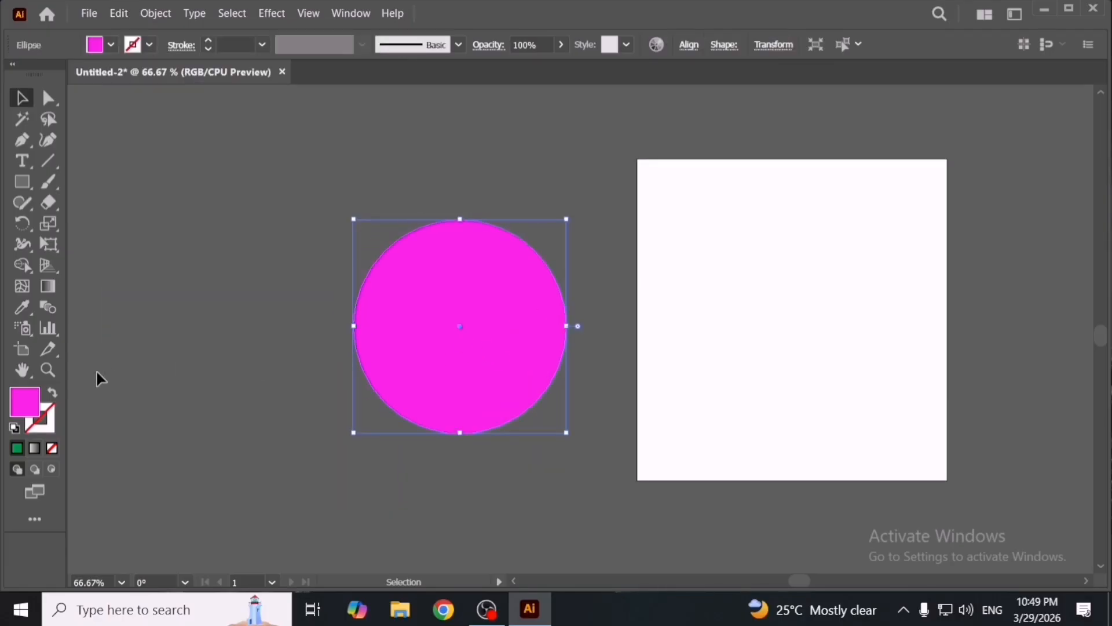
click(308, 423)
- Open the PANDA.ai file from the desktop and zoom out to see its artwork
key(super+d)
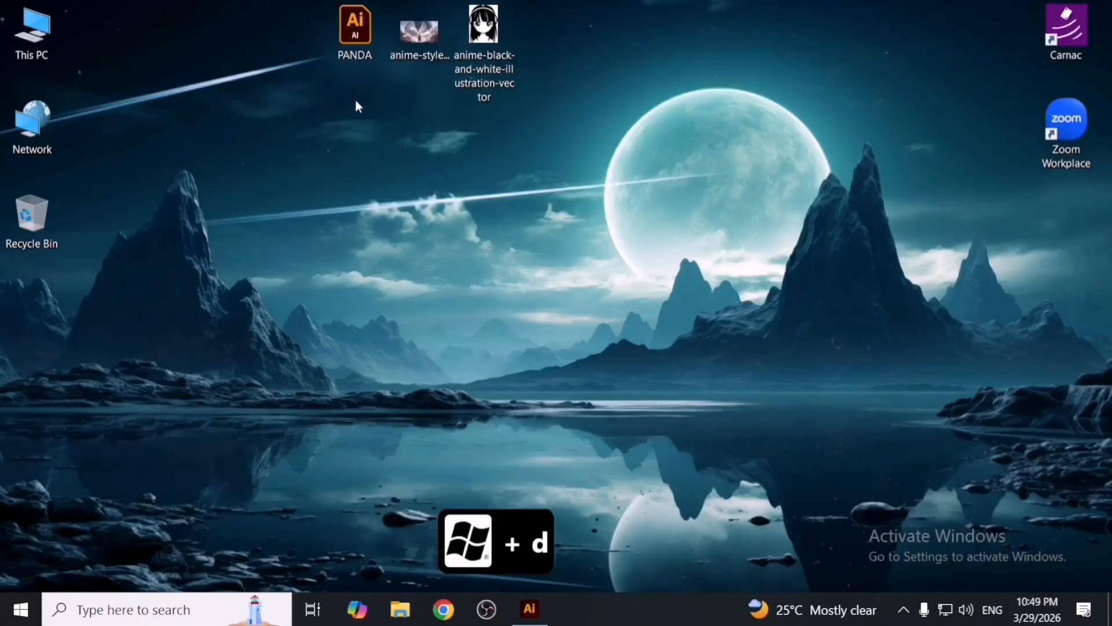
click(370, 50)
double_click(370, 50)
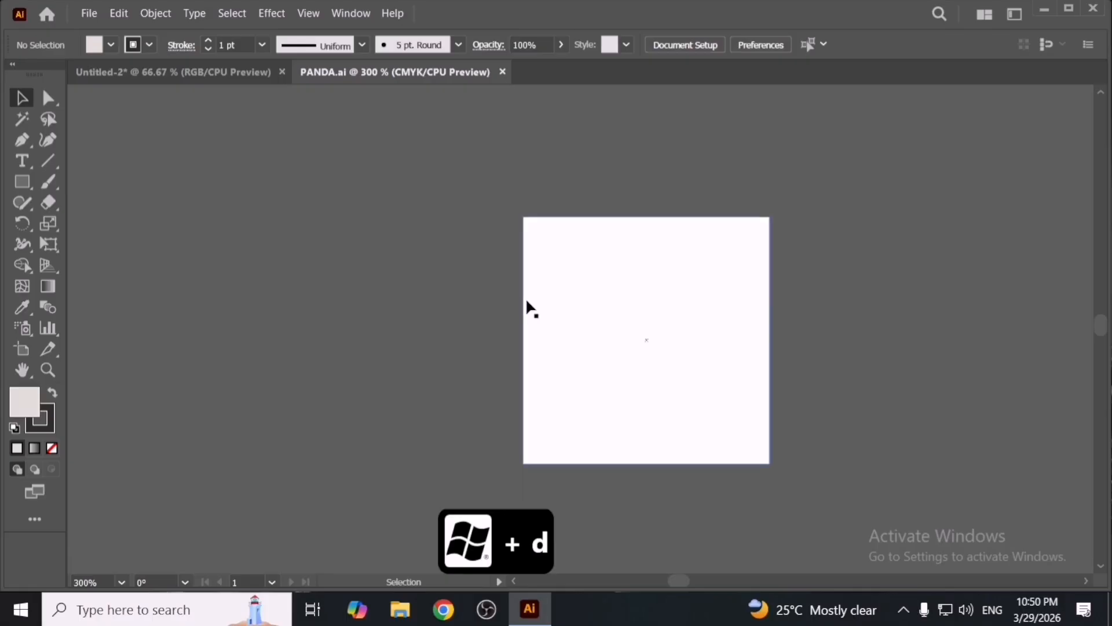
scroll(651, 345, down, 5)
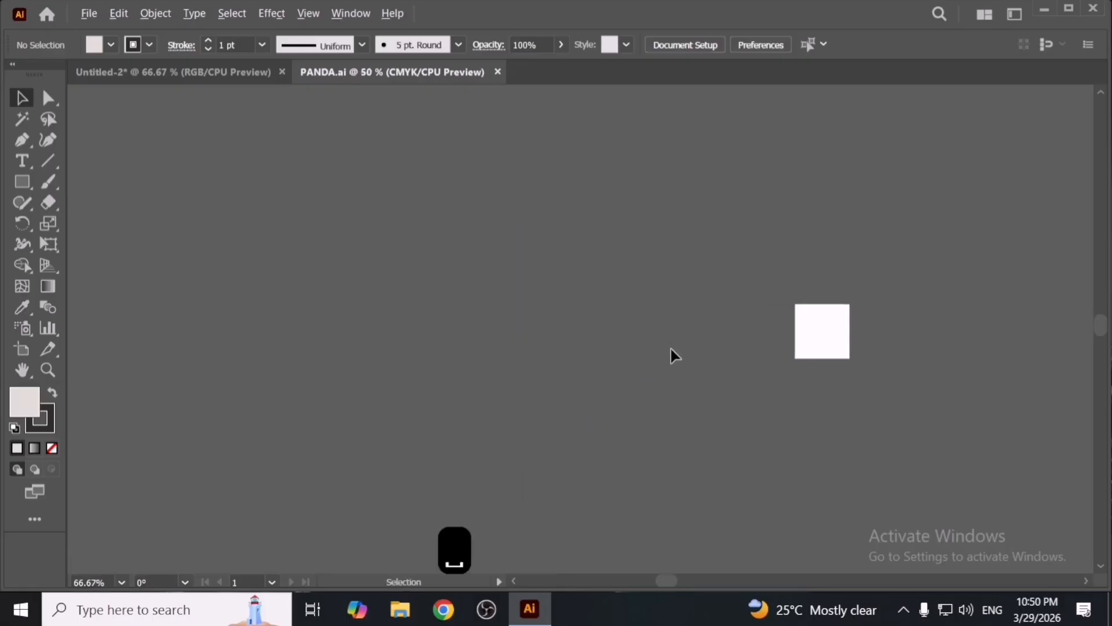
scroll(669, 348, down, 2)
key(space)
drag(925, 377, 441, 375)
scroll(629, 352, down, 1)
key(Delete)
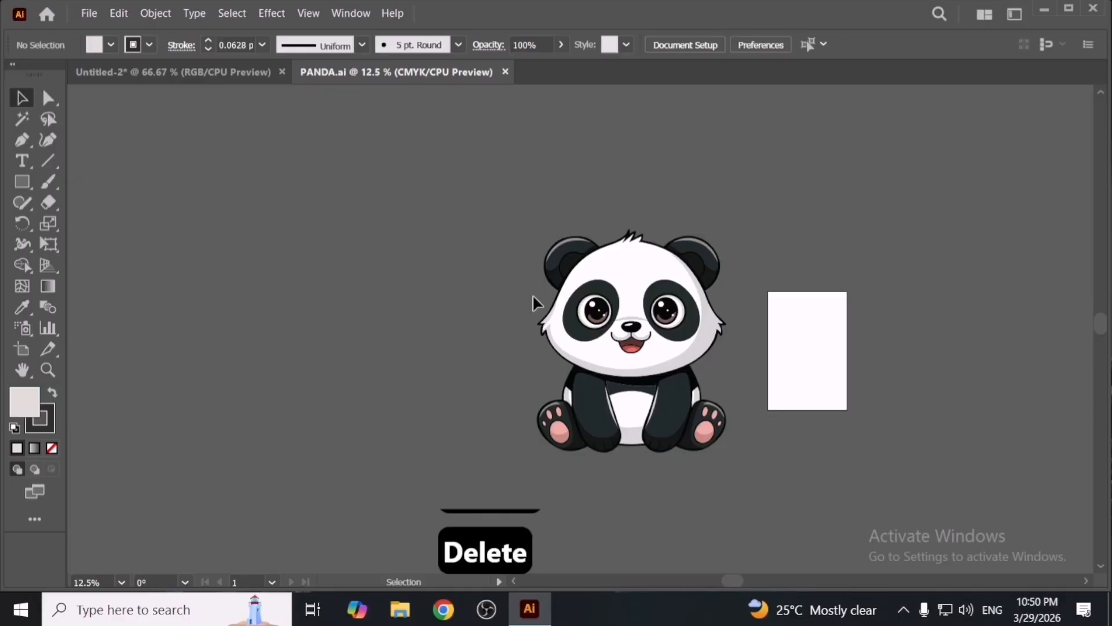
- Bring the panda artwork into the Untitled-2 document
drag(640, 353, 387, 303)
key(space)
drag(356, 339, 554, 351)
scroll(554, 351, down, 2)
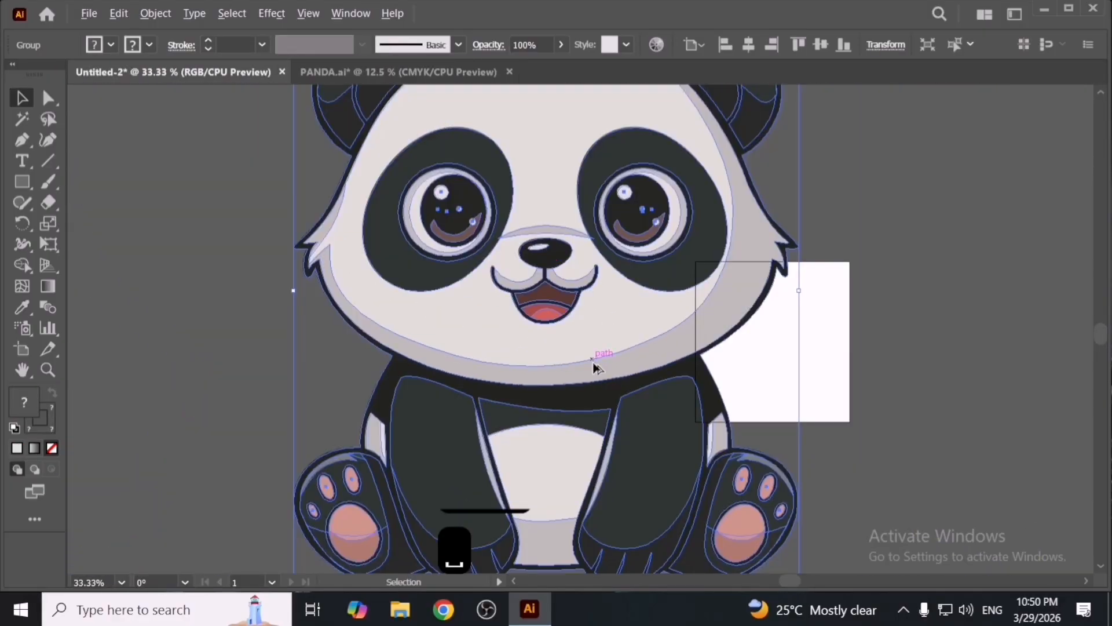
scroll(596, 368, down, 1)
- Scale the panda group down and move it beside the pink circle
drag(695, 179, 644, 242)
drag(594, 333, 540, 332)
scroll(539, 332, up, 1)
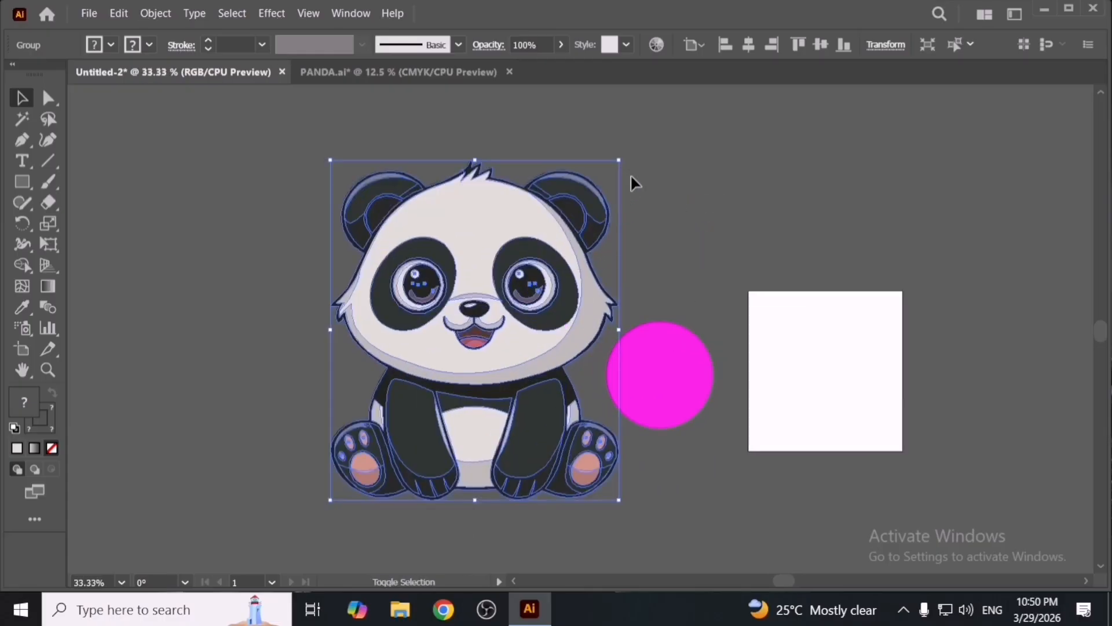
drag(620, 161, 597, 223)
drag(509, 342, 661, 340)
- Delete the pink circle
scroll(540, 382, up, 1)
click(724, 413)
key(Delete)
- Ungroup the panda artwork
key(space)
drag(661, 340, 685, 346)
click(553, 376)
scroll(664, 380, up, 1)
key(space)
click(682, 335)
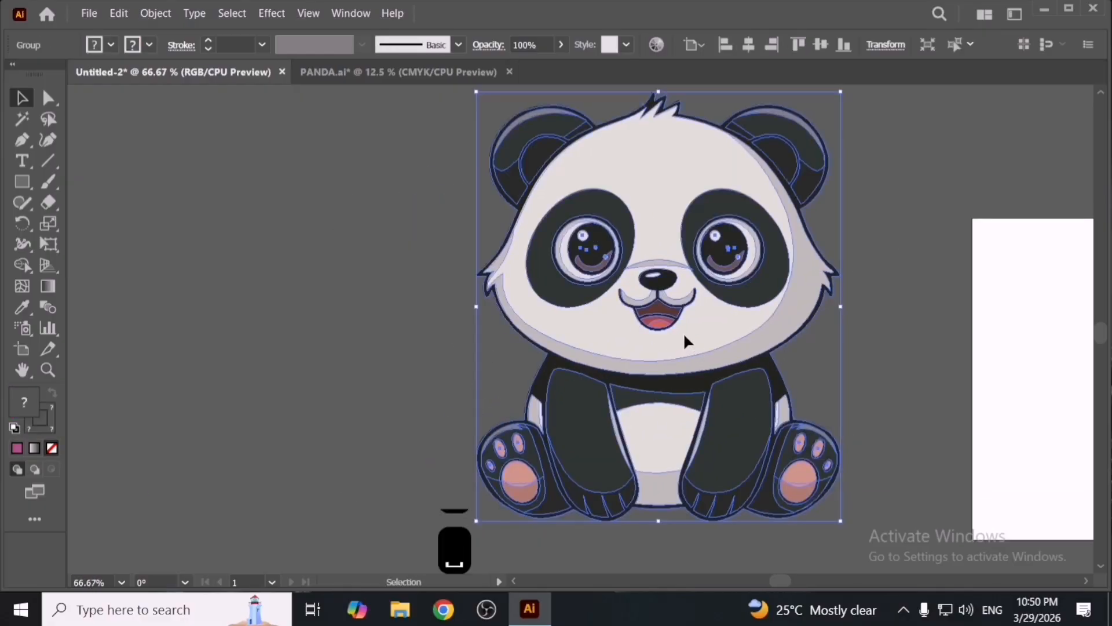
right_click(684, 336)
click(751, 202)
click(912, 284)
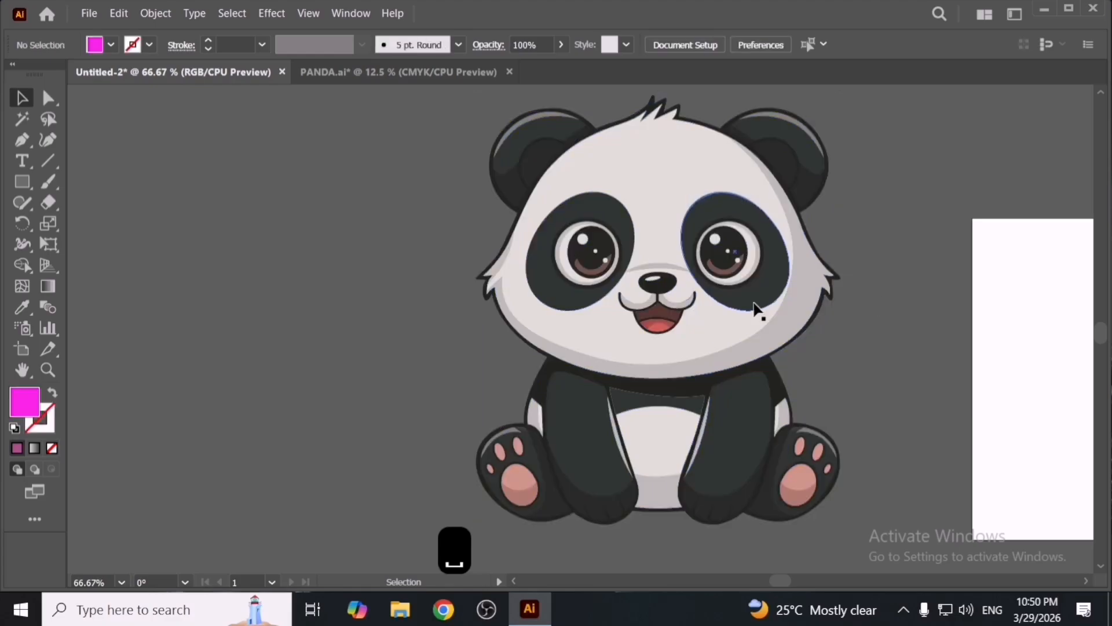
- Pull the panda's face features and head apart, then undo those moves
drag(718, 304, 421, 323)
drag(339, 364, 339, 363)
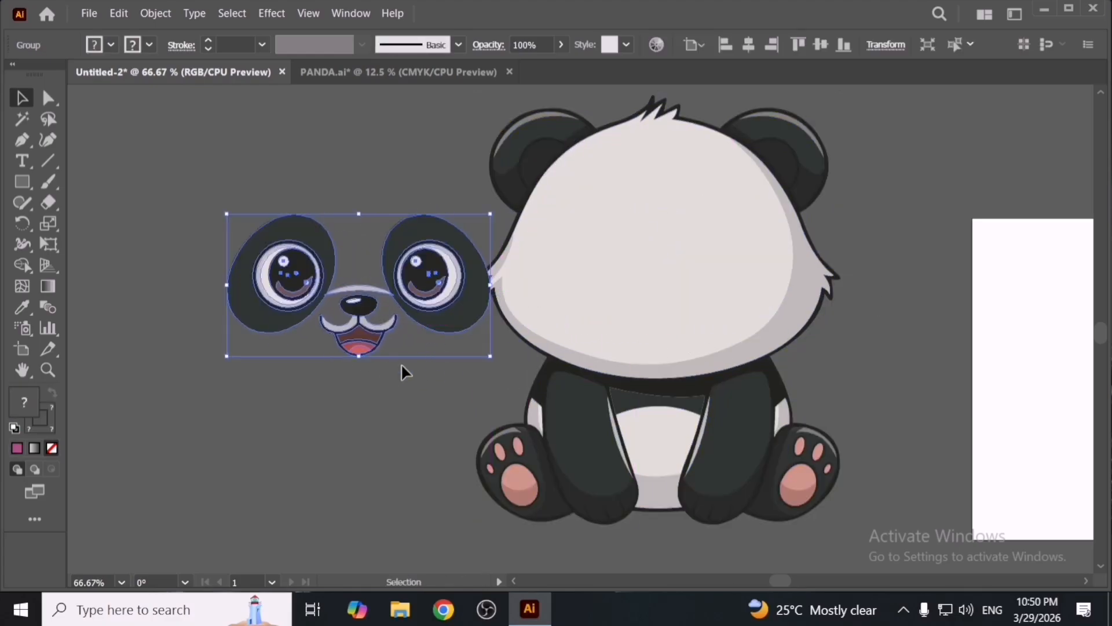
click(401, 363)
drag(658, 311, 837, 373)
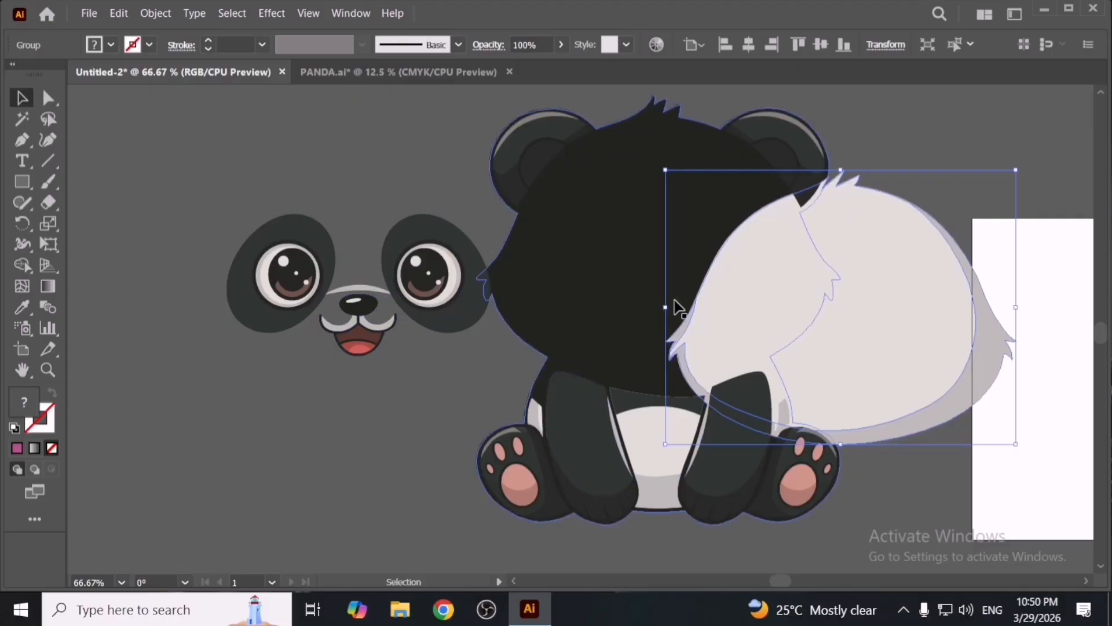
key(ctrl+z)
key(ctrl+z)
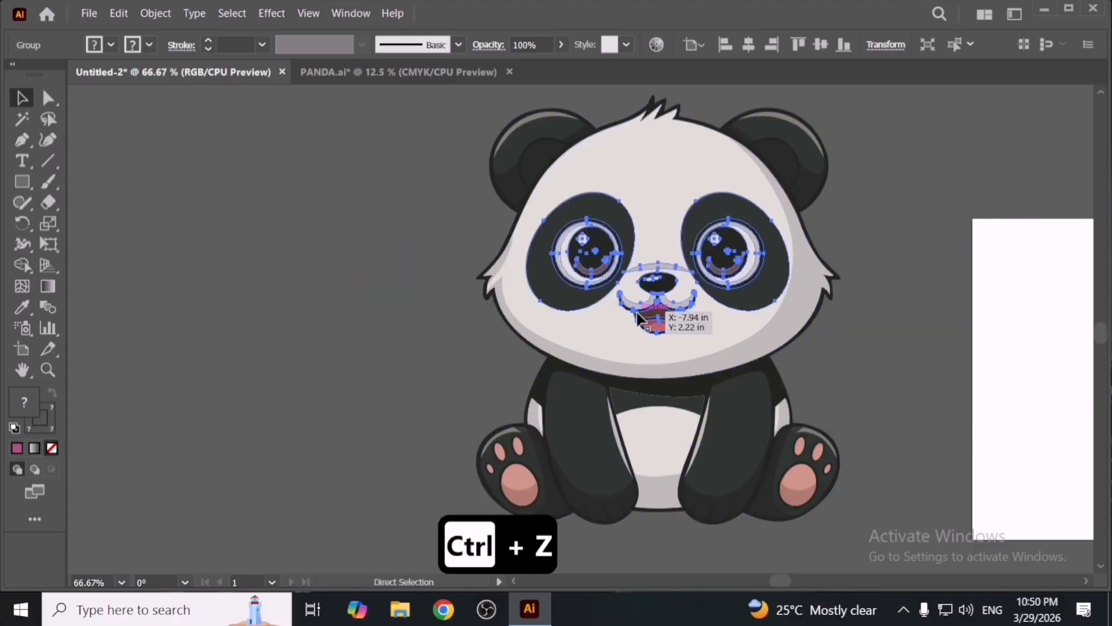
drag(619, 337, 270, 356)
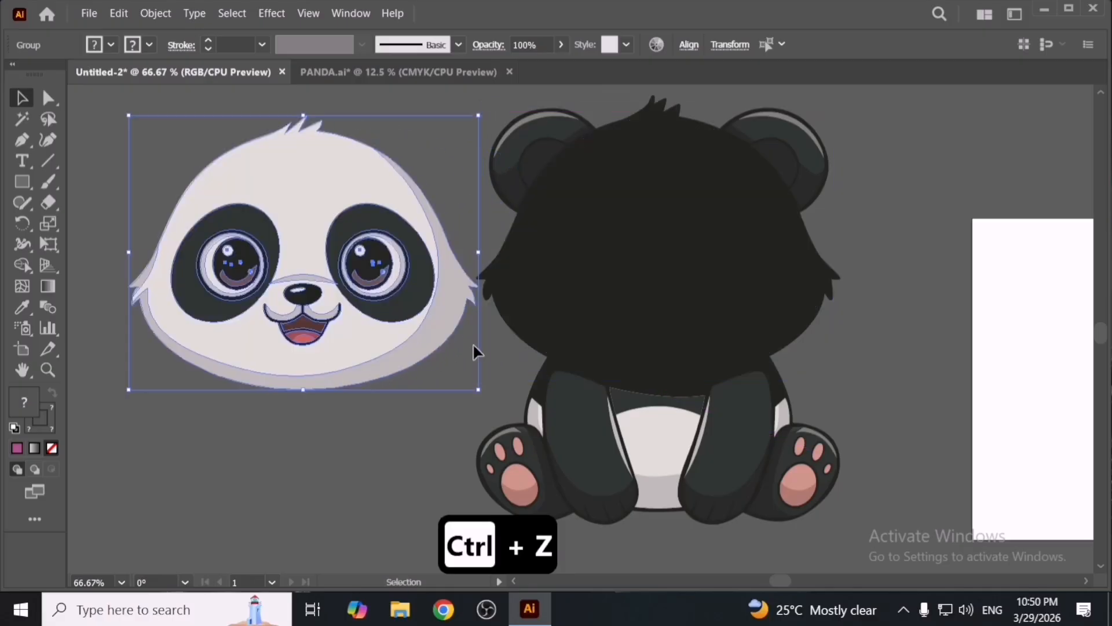
click(436, 412)
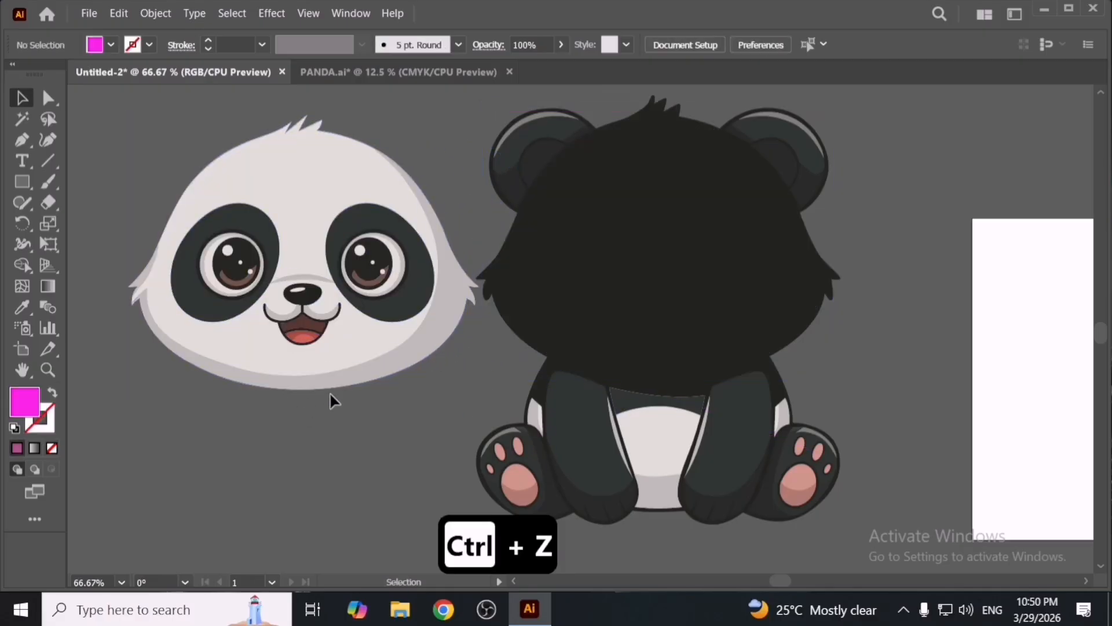
key(a)
key(ctrl+z)
key(ctrl+z)
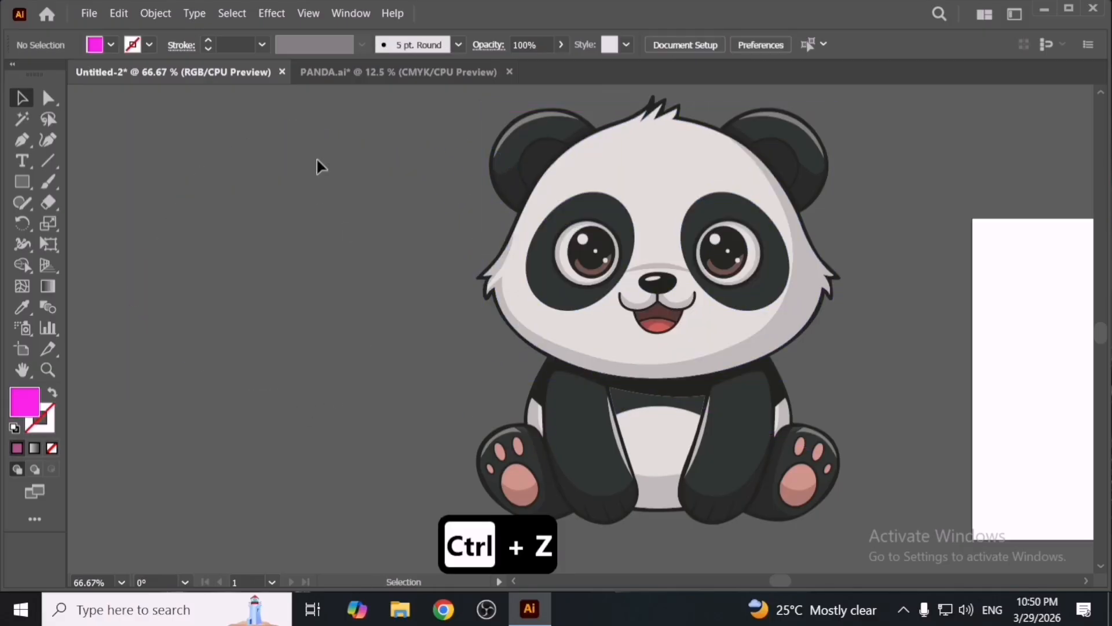
- Select all the panda's parts and group them again
drag(343, 154, 843, 507)
key(ctrl+g)
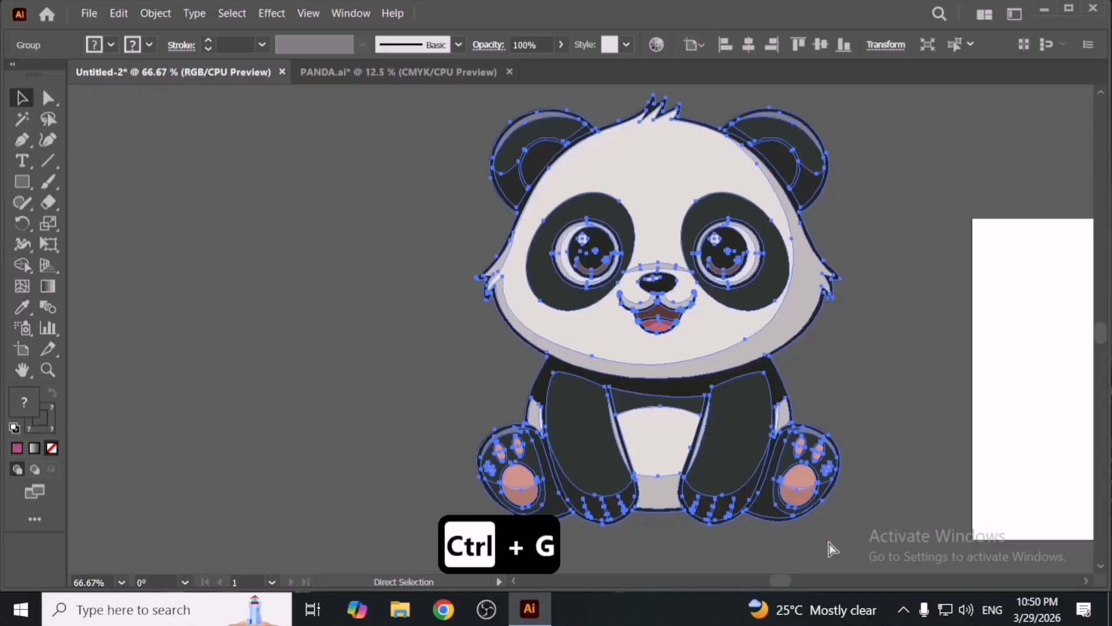
key(v)
click(829, 542)
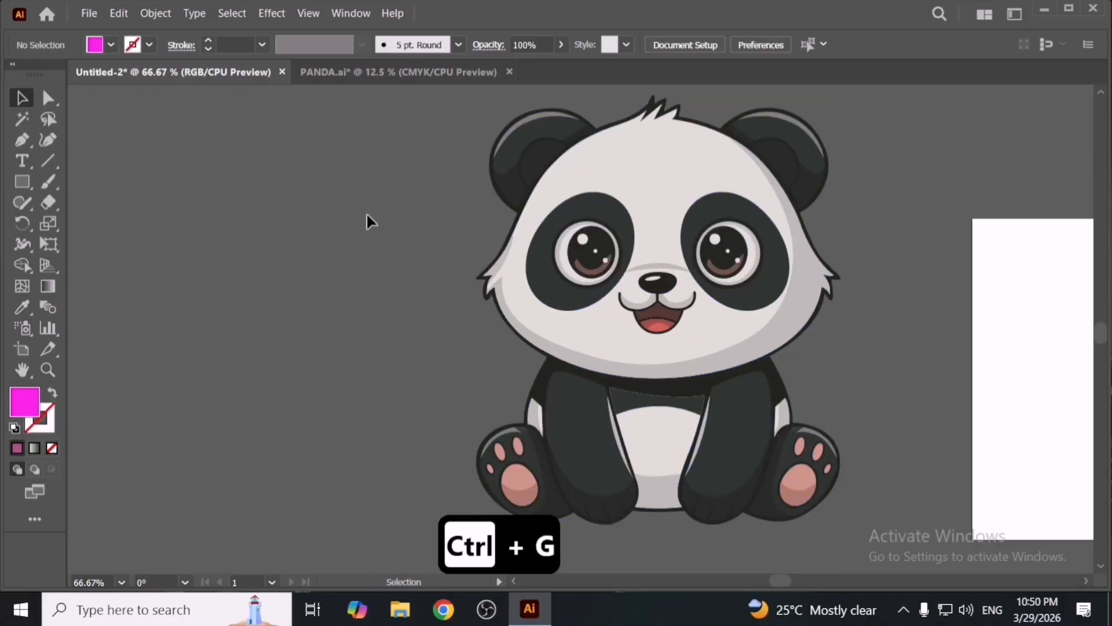
- Examine the Edit Colors submenu with and without the panda selected
click(119, 13)
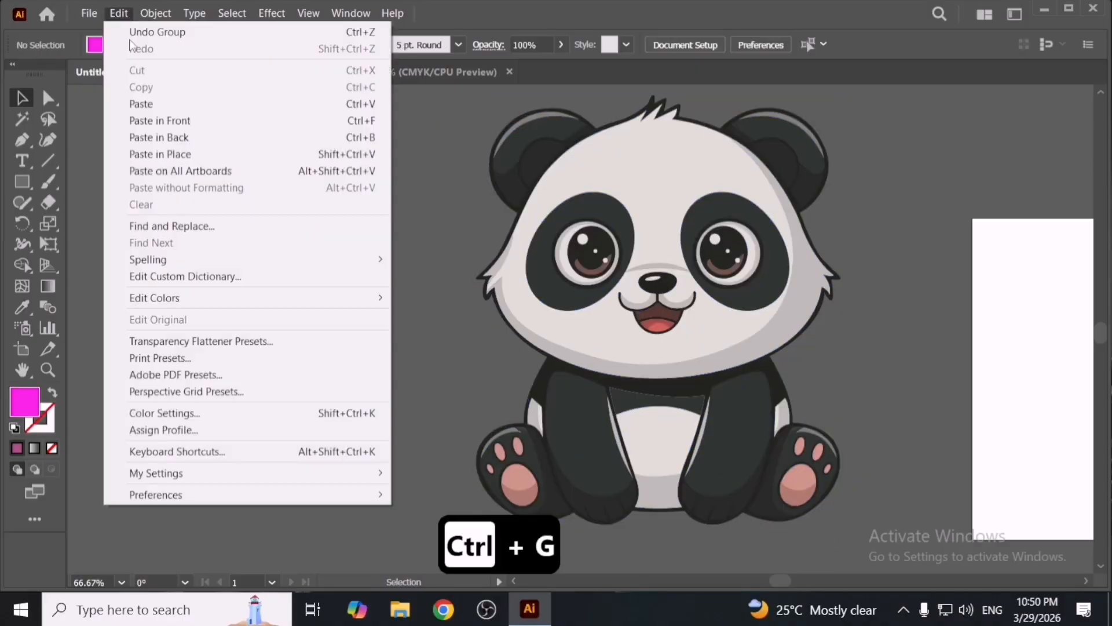
mouse_move(245, 299)
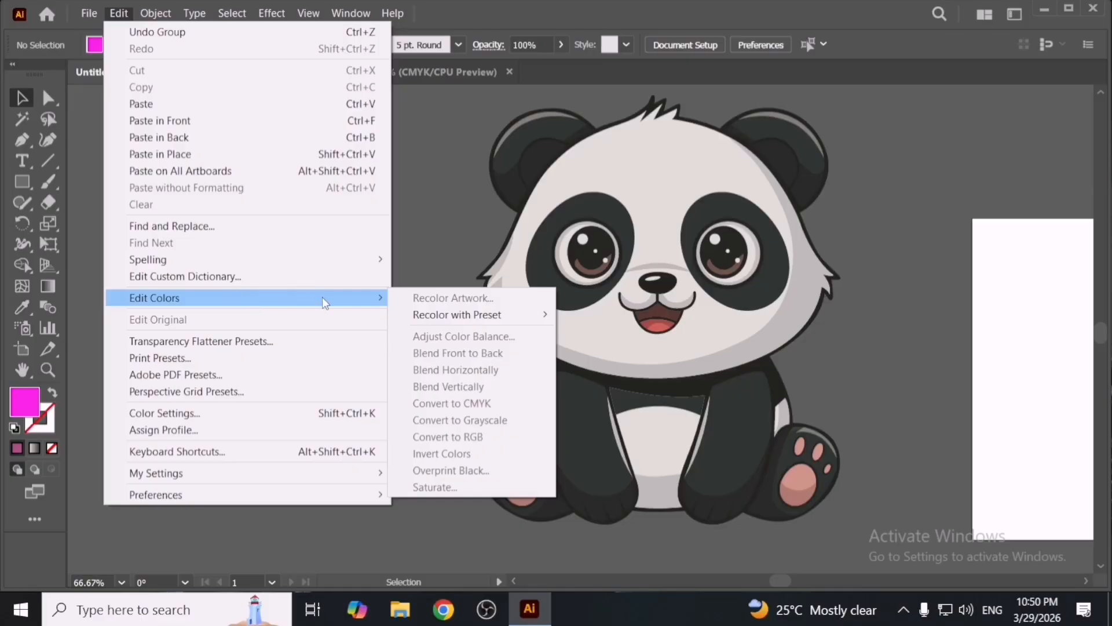
click(592, 260)
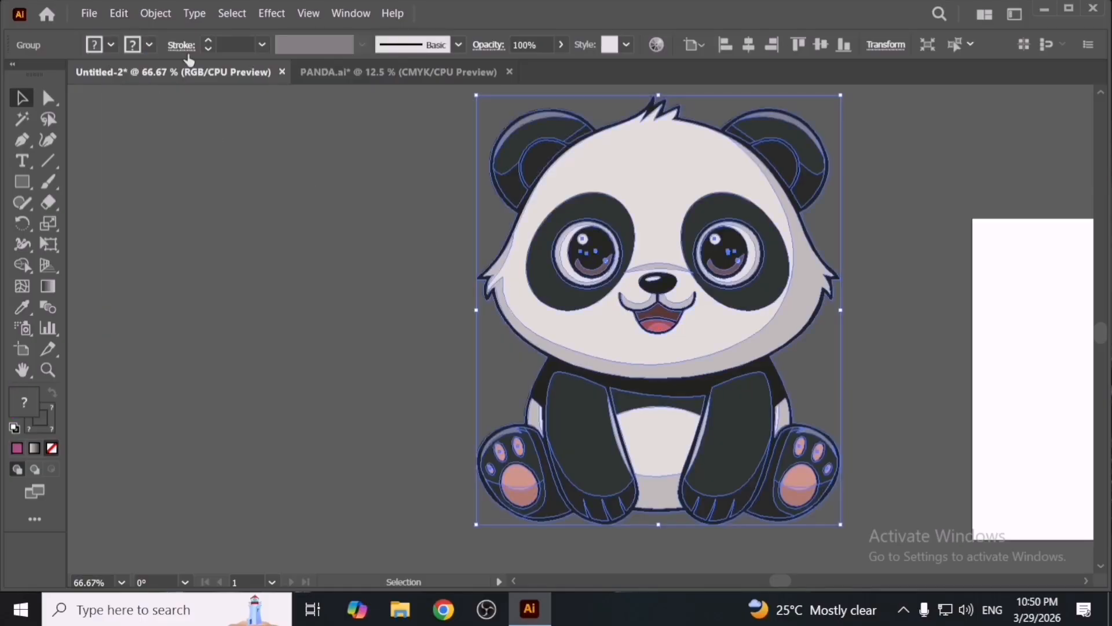
click(118, 12)
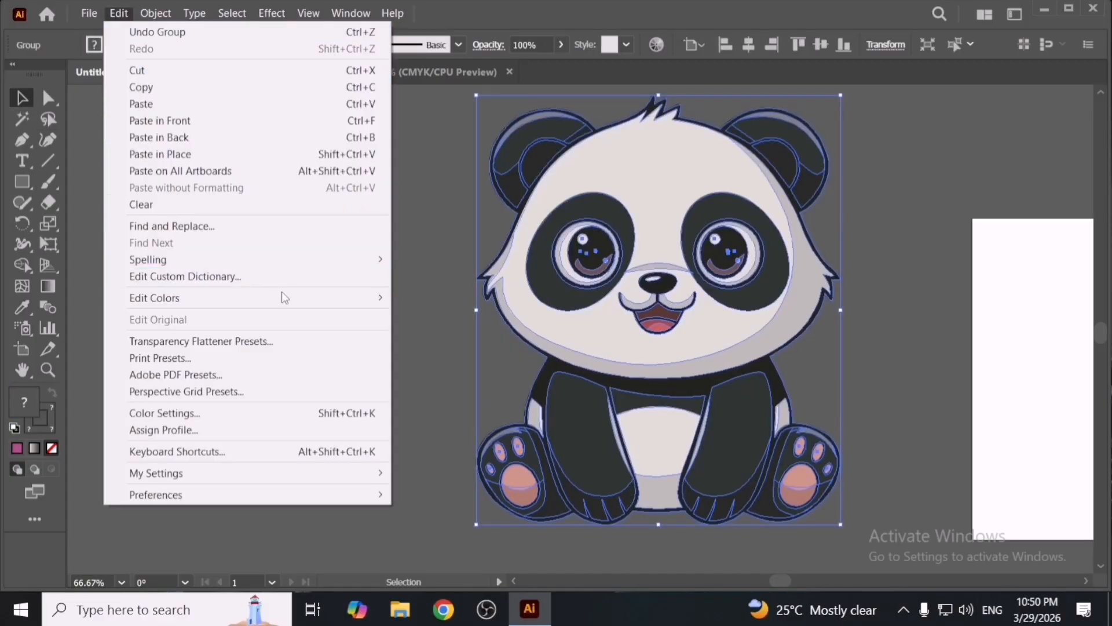
mouse_move(304, 300)
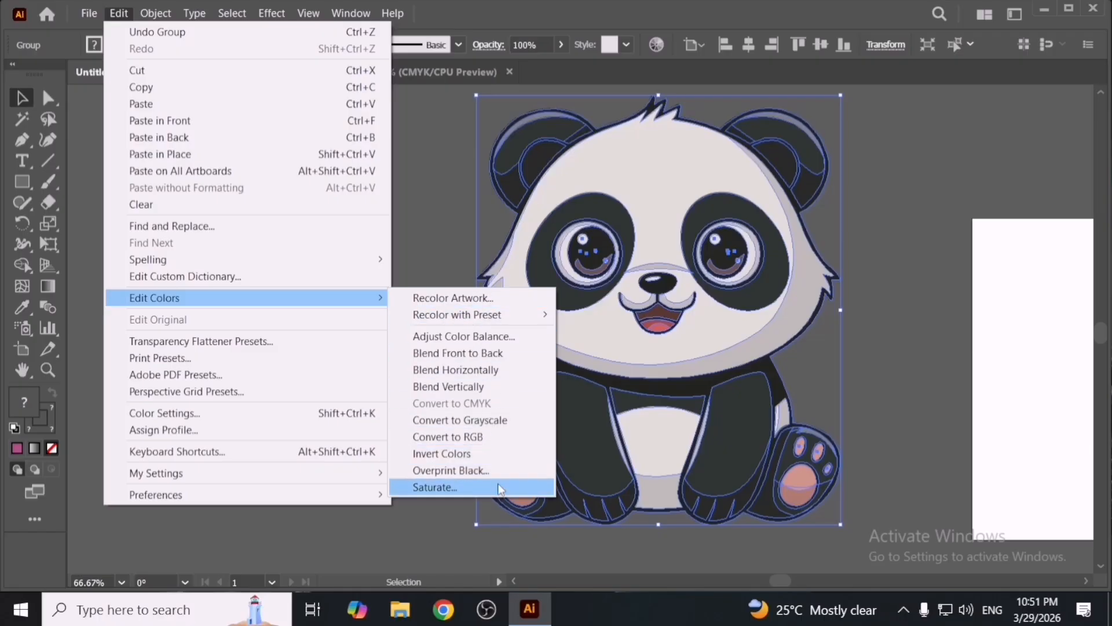
click(457, 206)
- Draw a pink square to the left of the panda
click(22, 181)
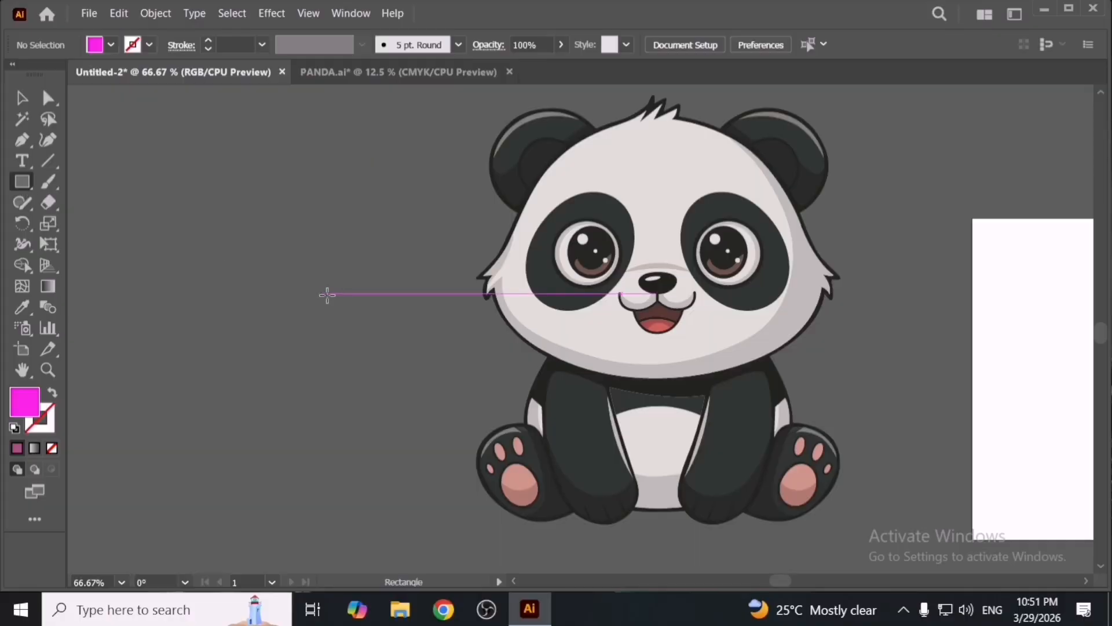
drag(302, 293, 390, 372)
key(space)
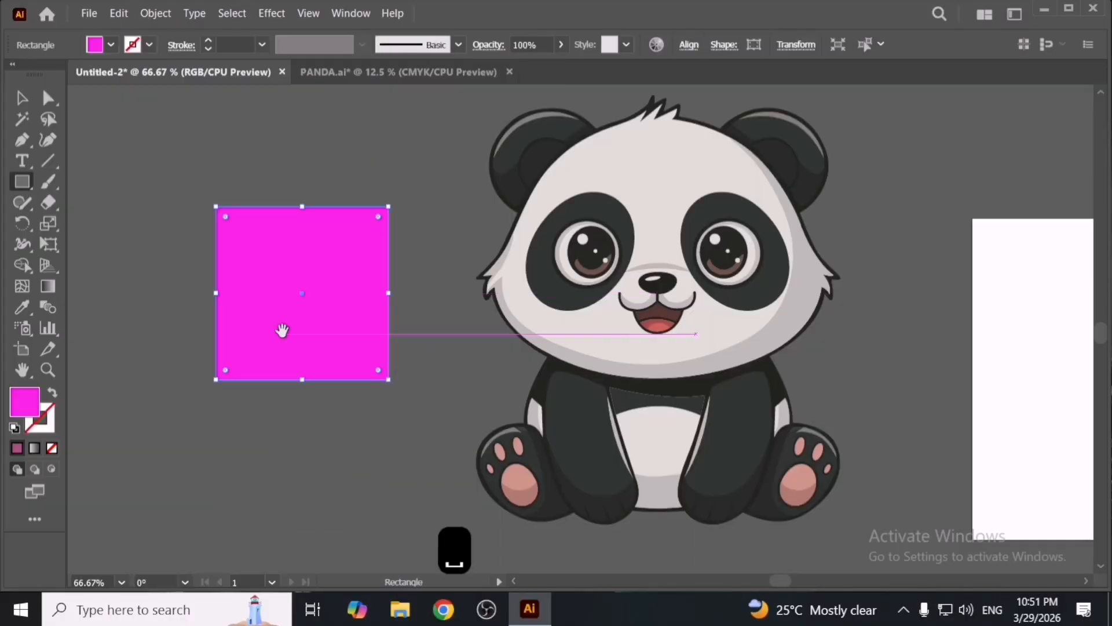
drag(281, 330, 401, 363)
key(v)
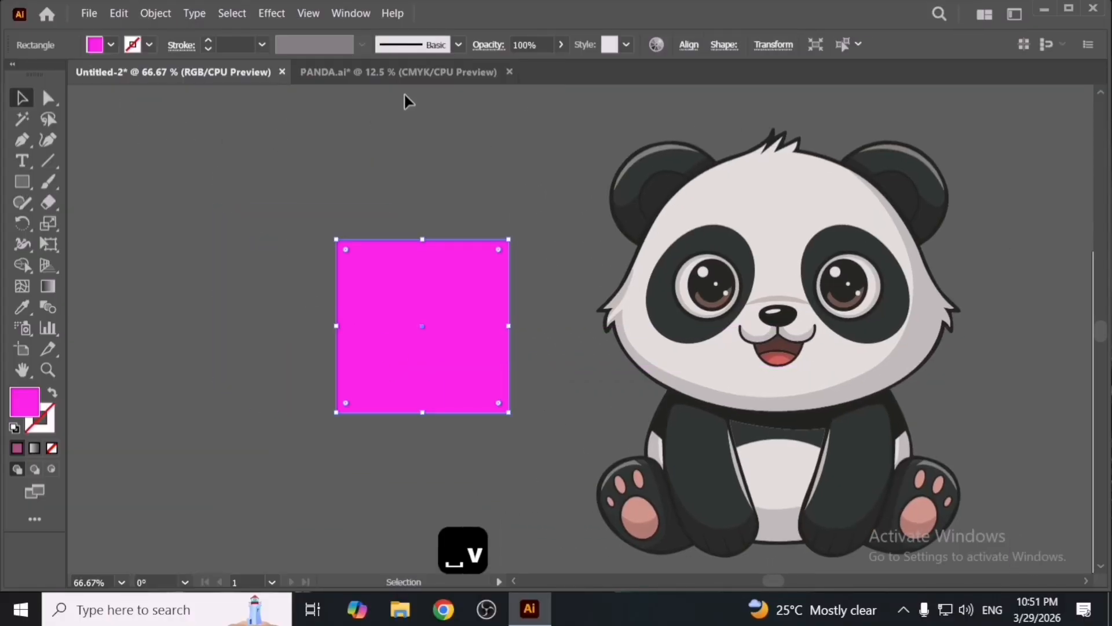
- Close the PANDA.ai document without saving changes
click(510, 73)
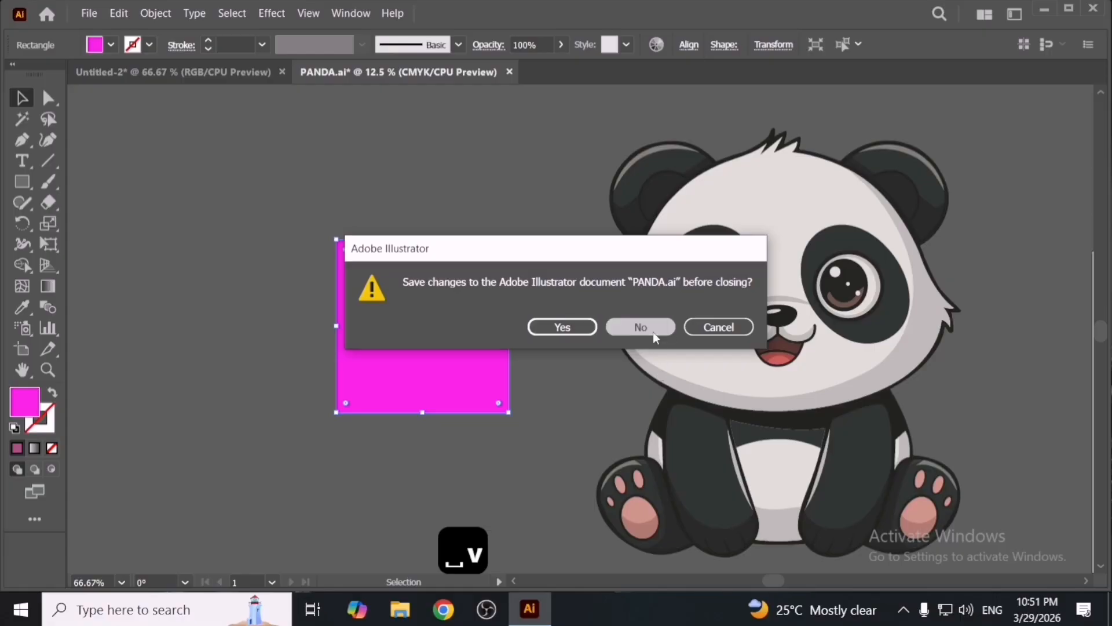
click(641, 327)
- Switch the document color mode to CMYK
click(87, 14)
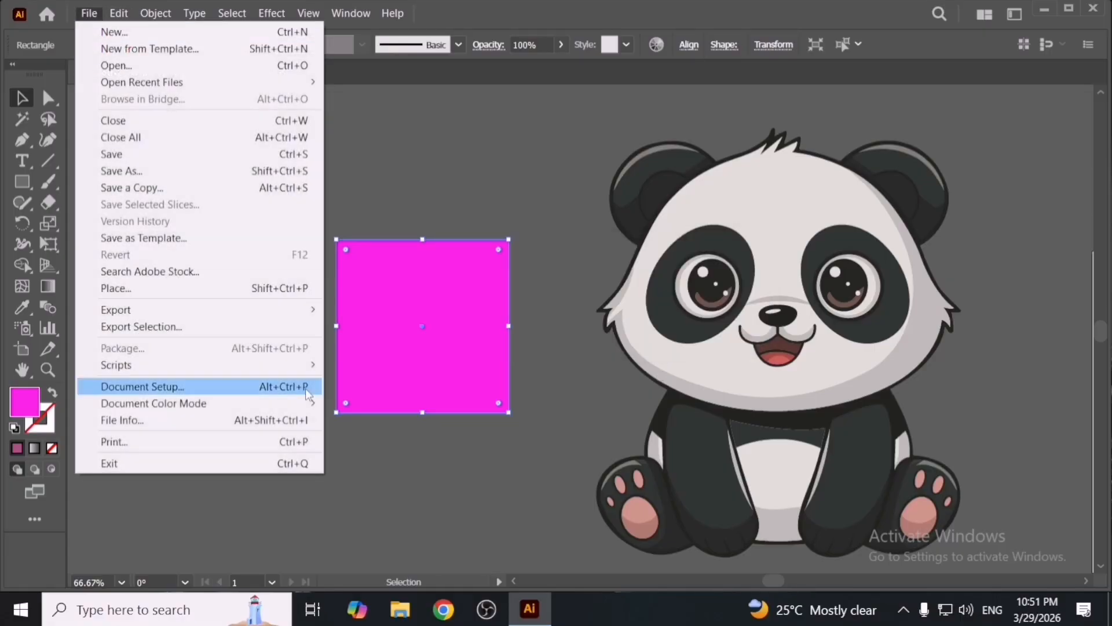
mouse_move(309, 403)
click(384, 402)
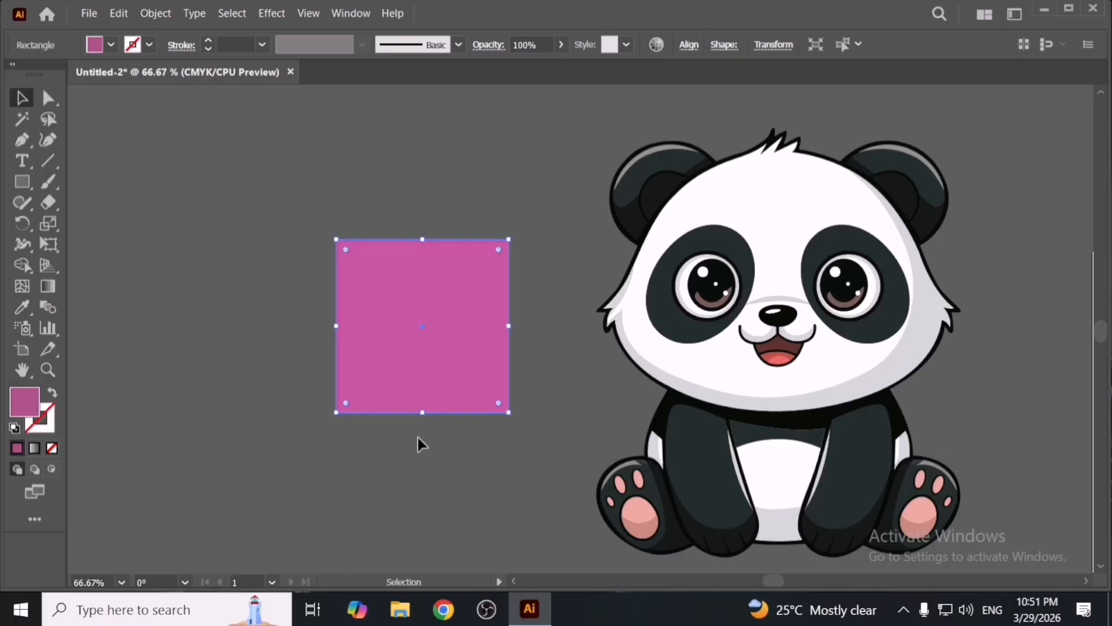
- Move the square slightly up and to the right
click(417, 436)
drag(402, 407, 404, 401)
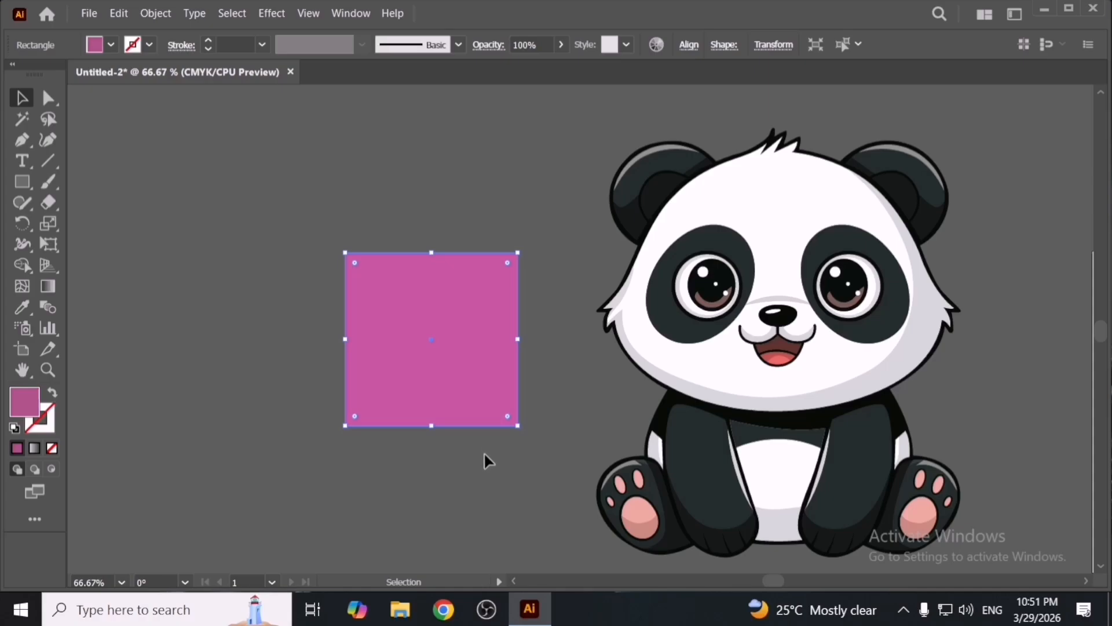
drag(479, 411, 498, 392)
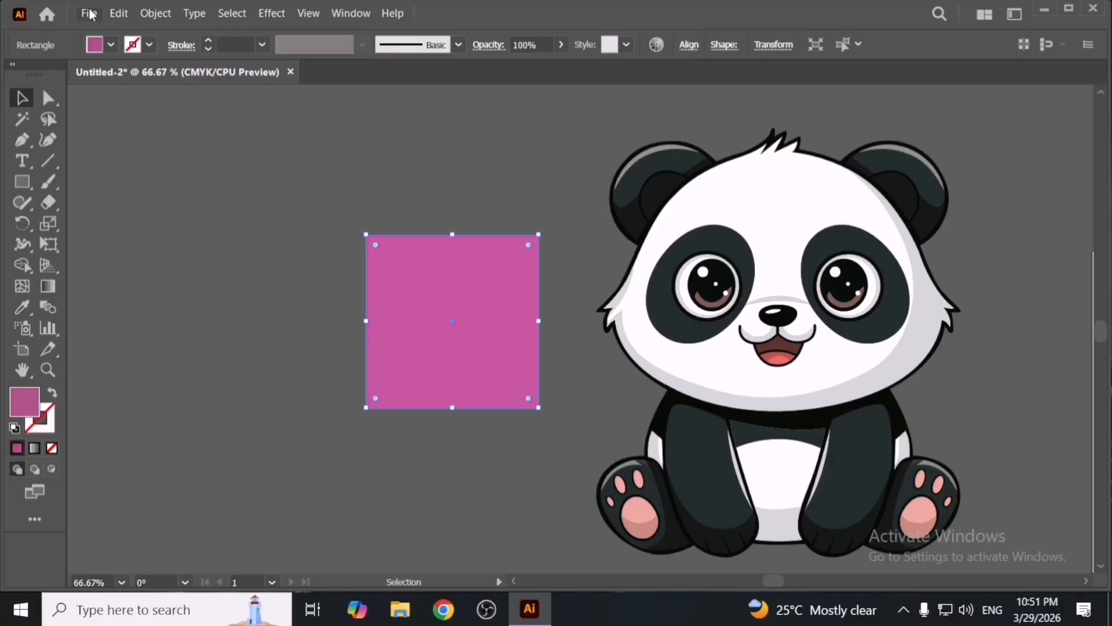
- Apply Edit Colors > Saturate to the pink square at 100% intensity with preview on
click(114, 16)
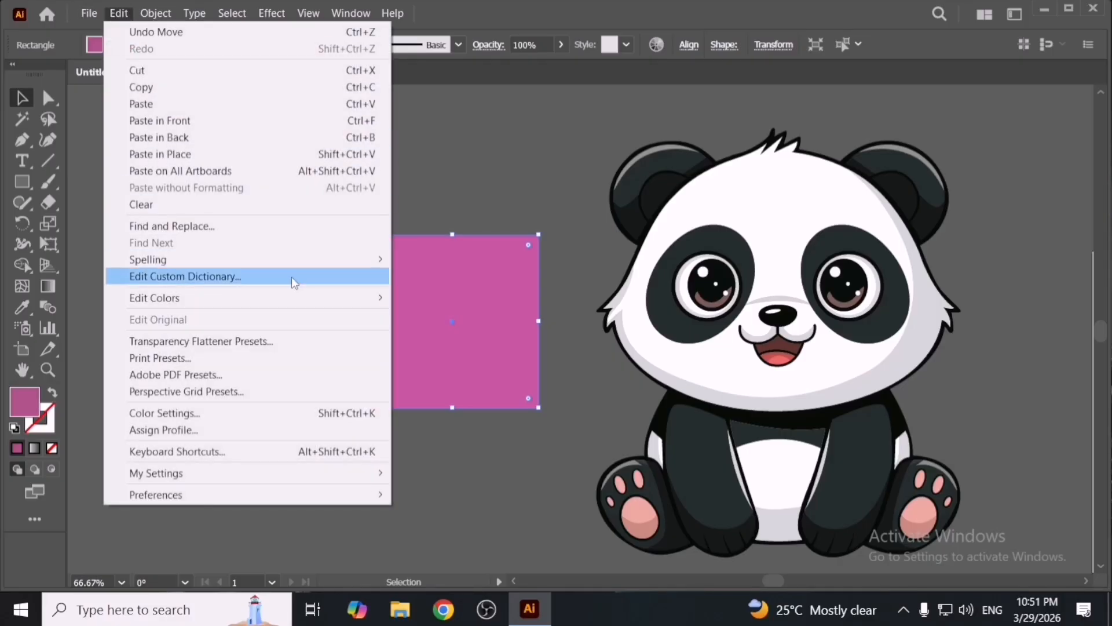
mouse_move(310, 305)
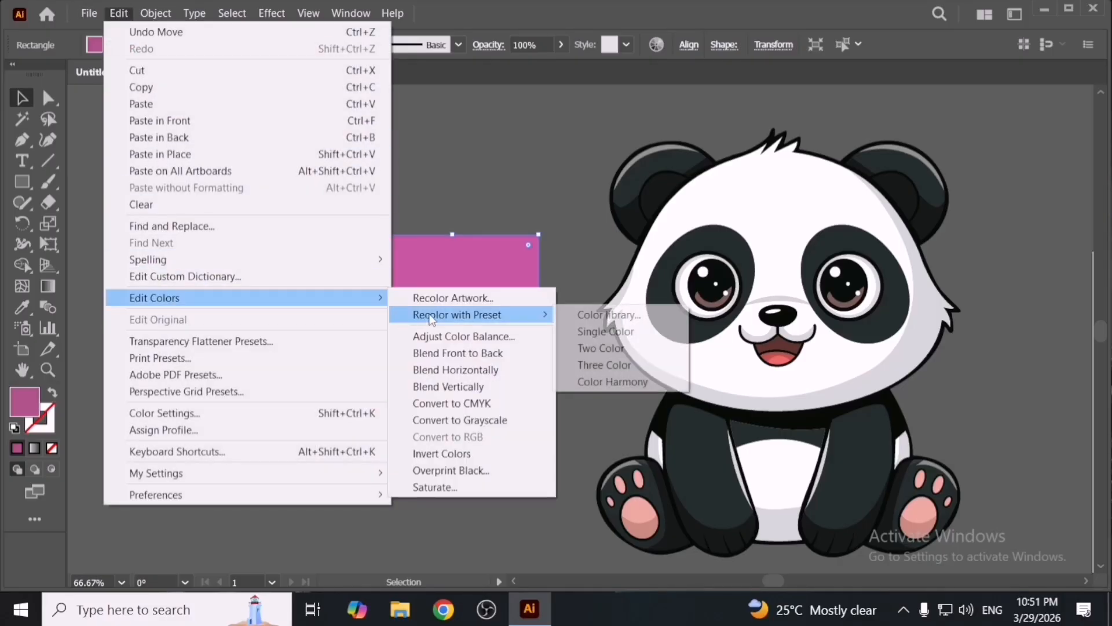
click(511, 482)
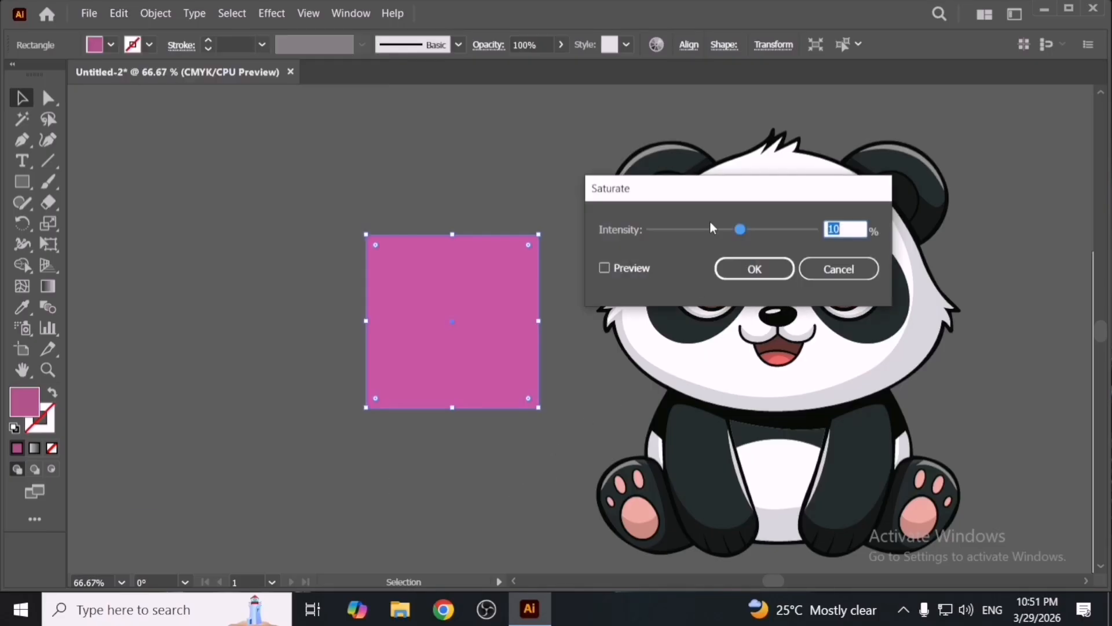
drag(721, 186, 730, 186)
click(647, 270)
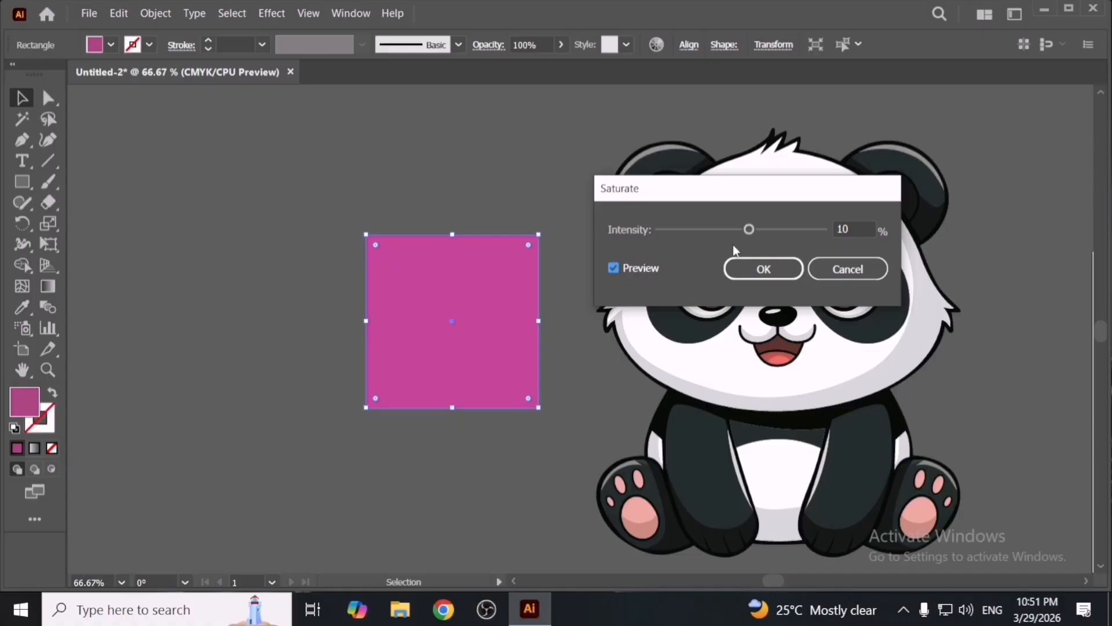
drag(752, 236, 782, 237)
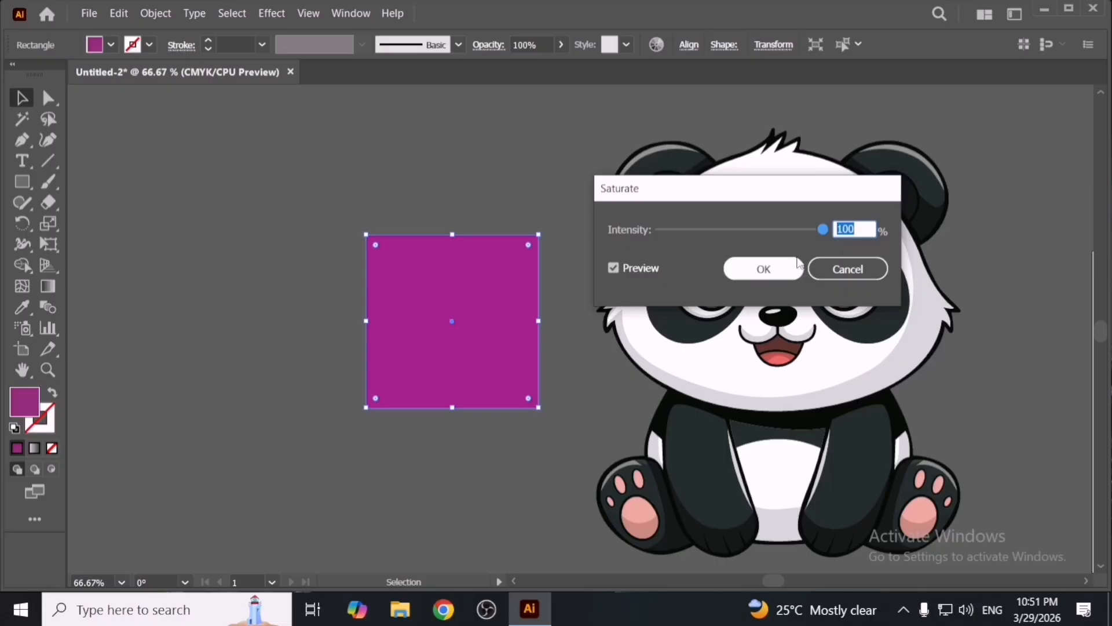
drag(822, 229, 876, 241)
click(764, 268)
- Move the magenta square slightly down and to the left, and inspect its fill color
click(534, 212)
drag(512, 307, 499, 328)
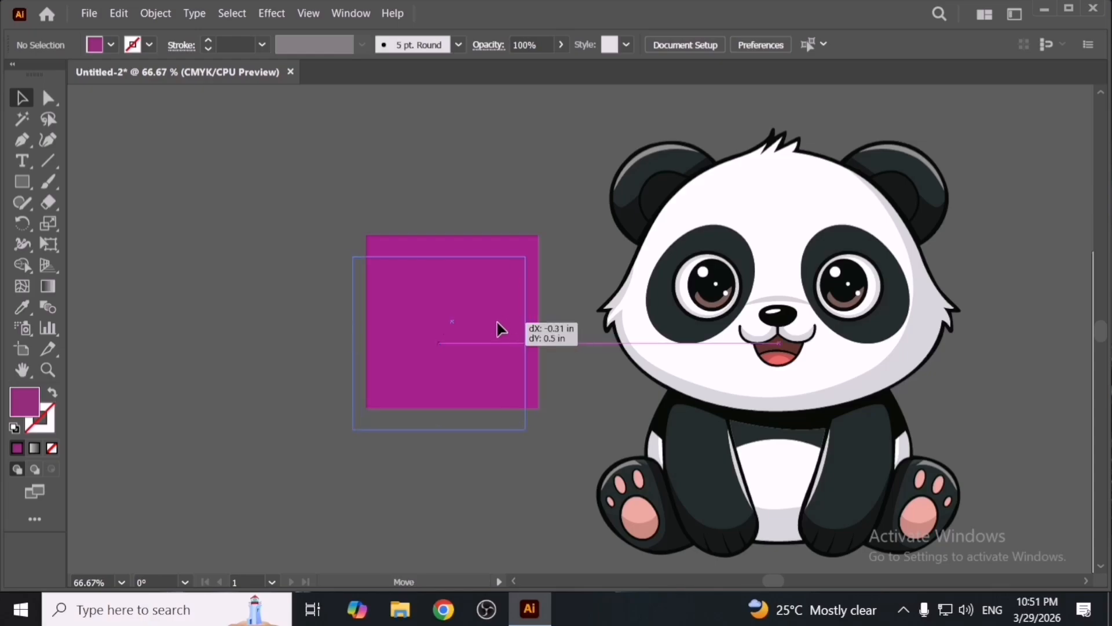
double_click(23, 408)
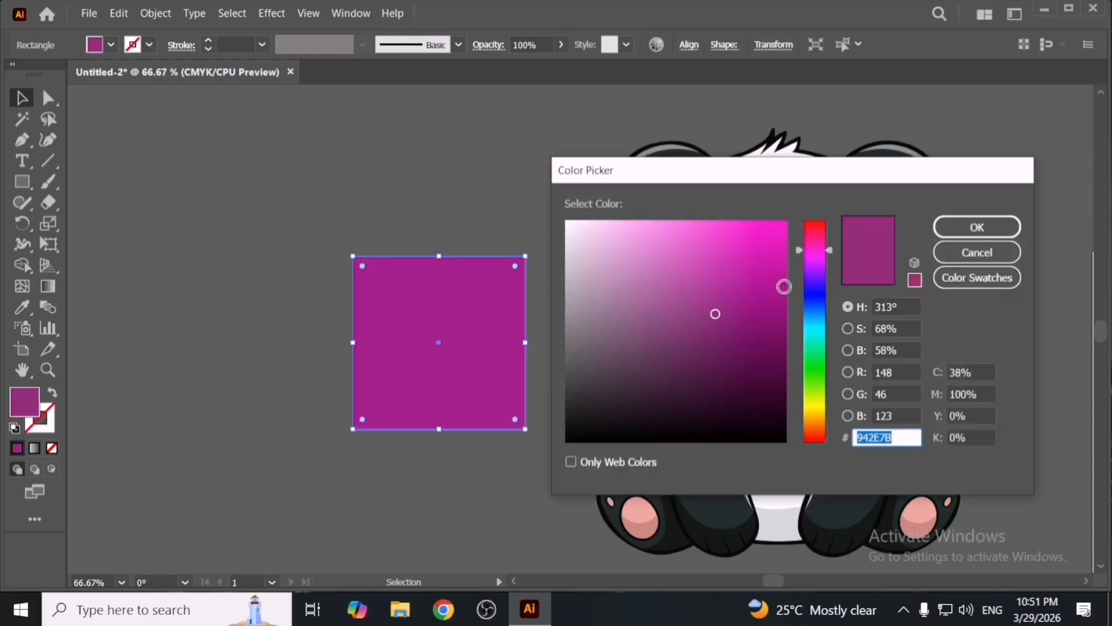
click(975, 226)
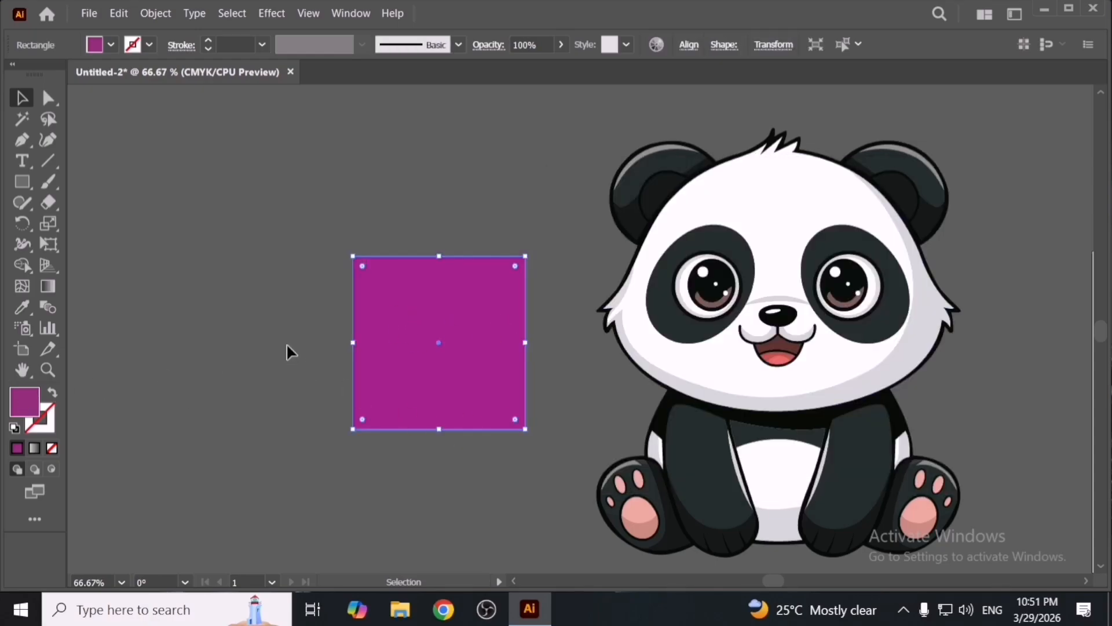
- Draw a second square to the left of the magenta square
drag(288, 350, 399, 340)
click(22, 182)
drag(324, 309, 411, 401)
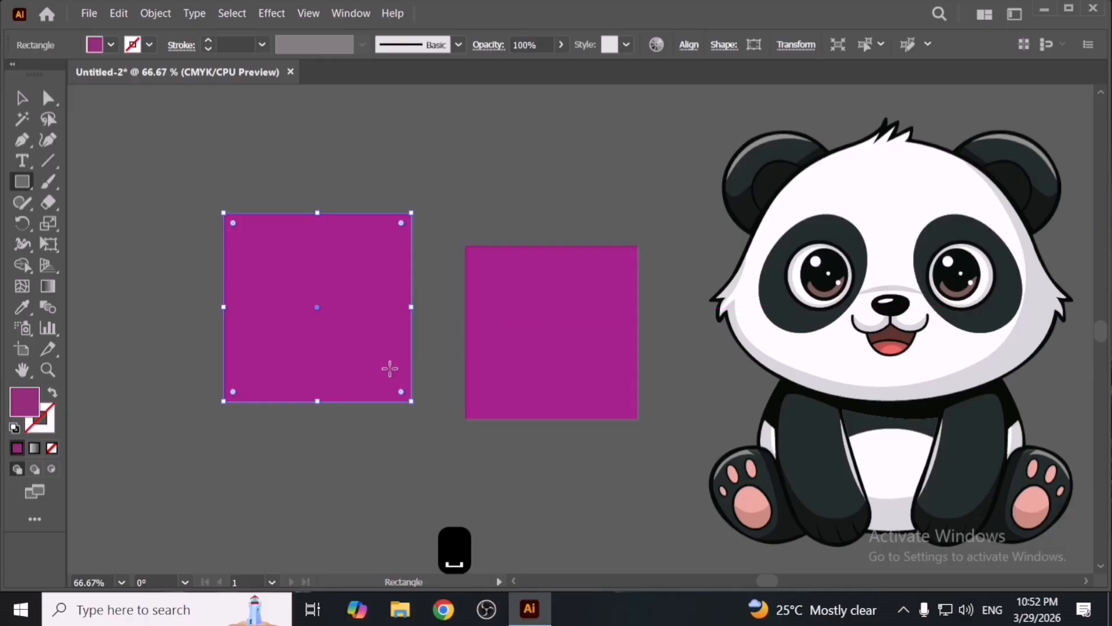
- Set the new square's fill color to a light red, EF6060
key(v)
double_click(26, 405)
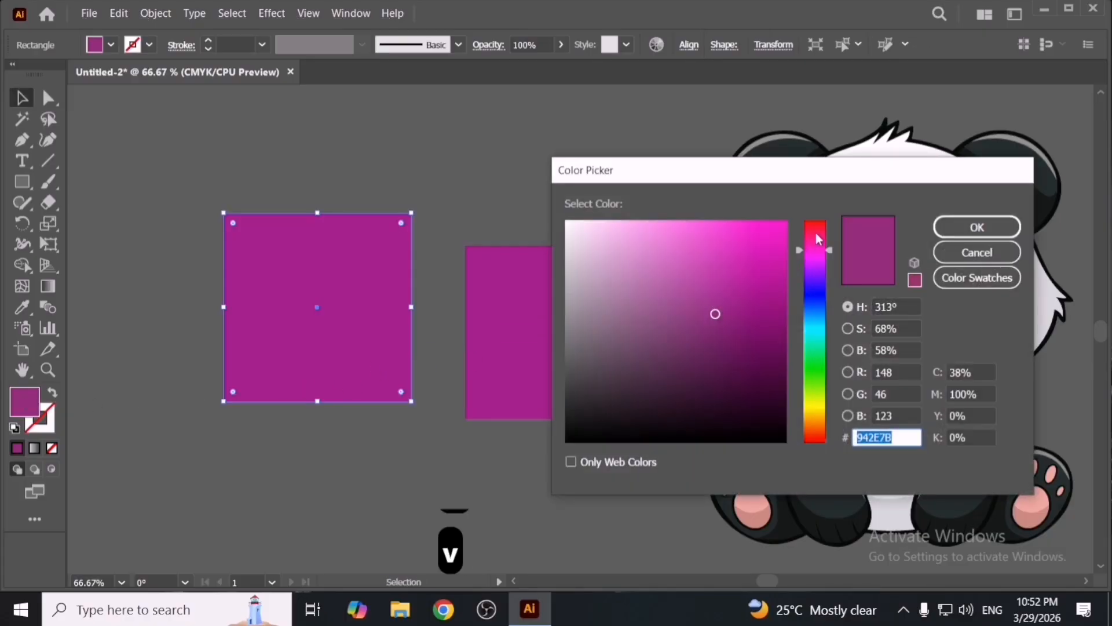
drag(818, 239, 816, 221)
click(777, 233)
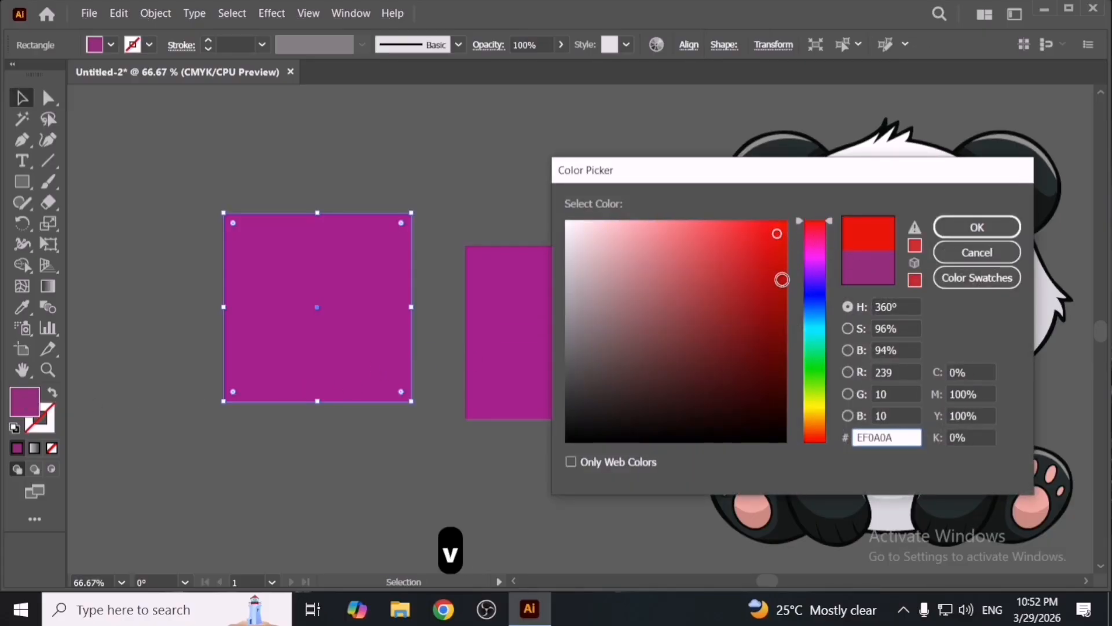
drag(730, 241, 728, 242)
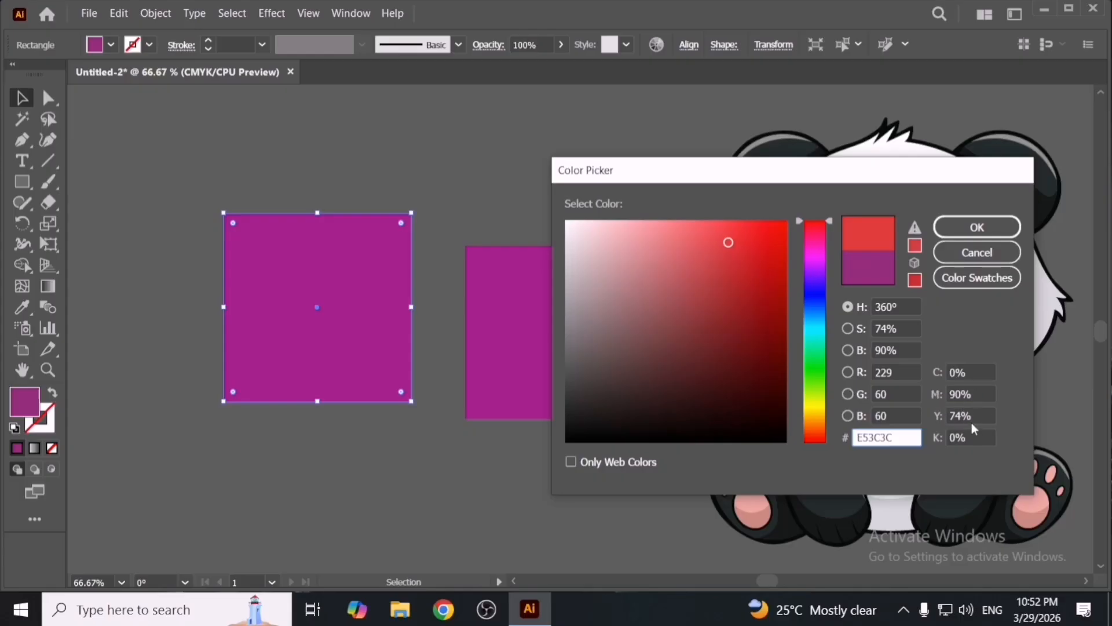
click(698, 233)
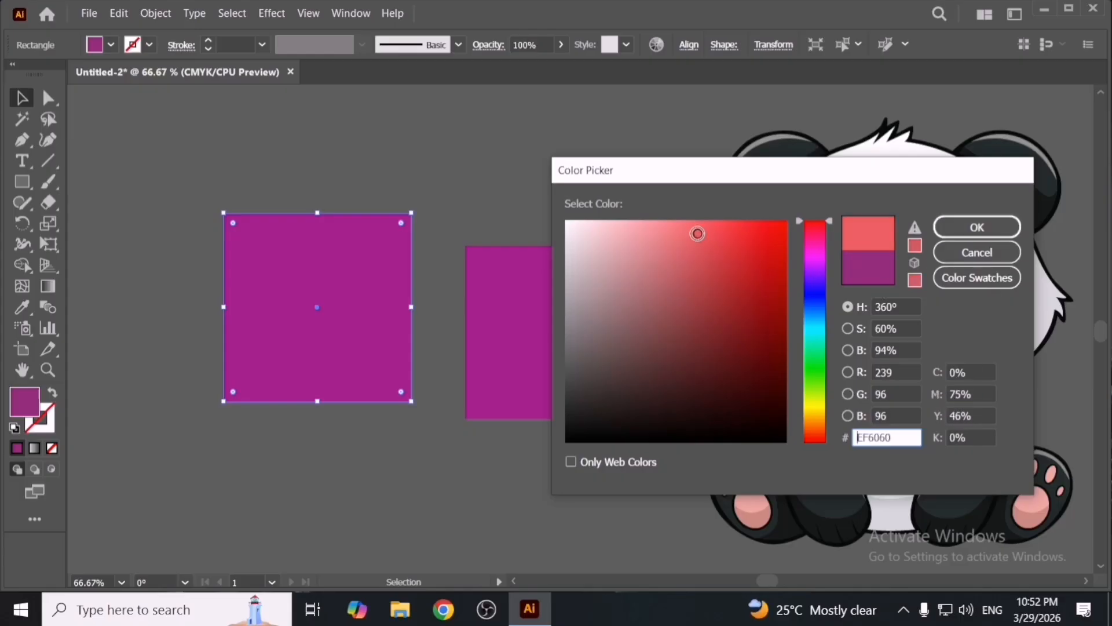
click(977, 228)
click(390, 433)
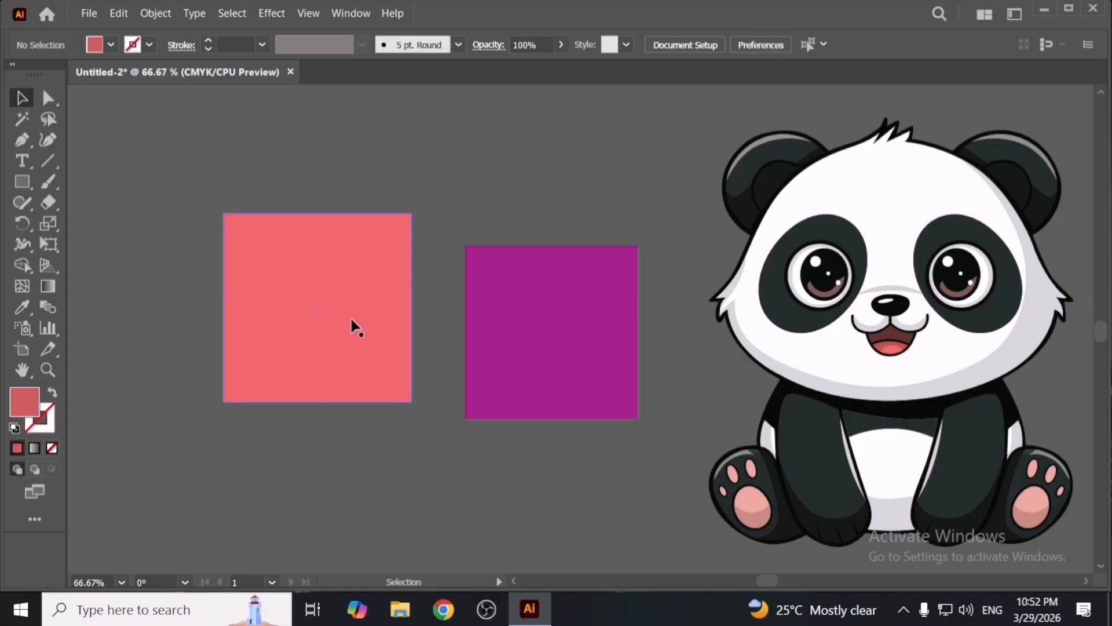
- Apply Saturate to the light red square at 100% intensity
click(355, 325)
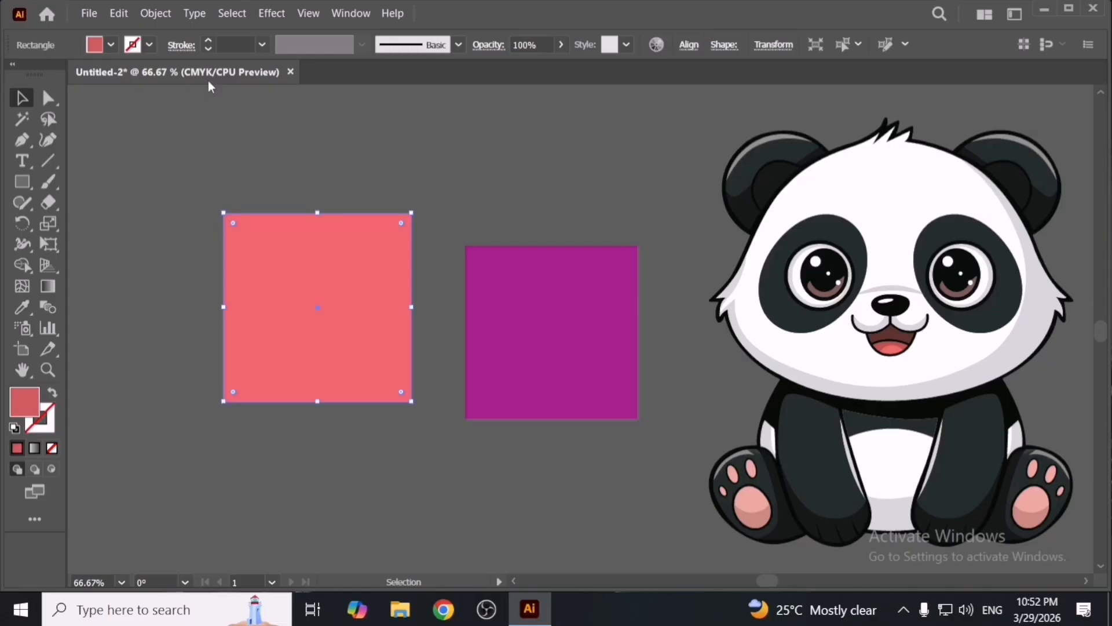
click(122, 13)
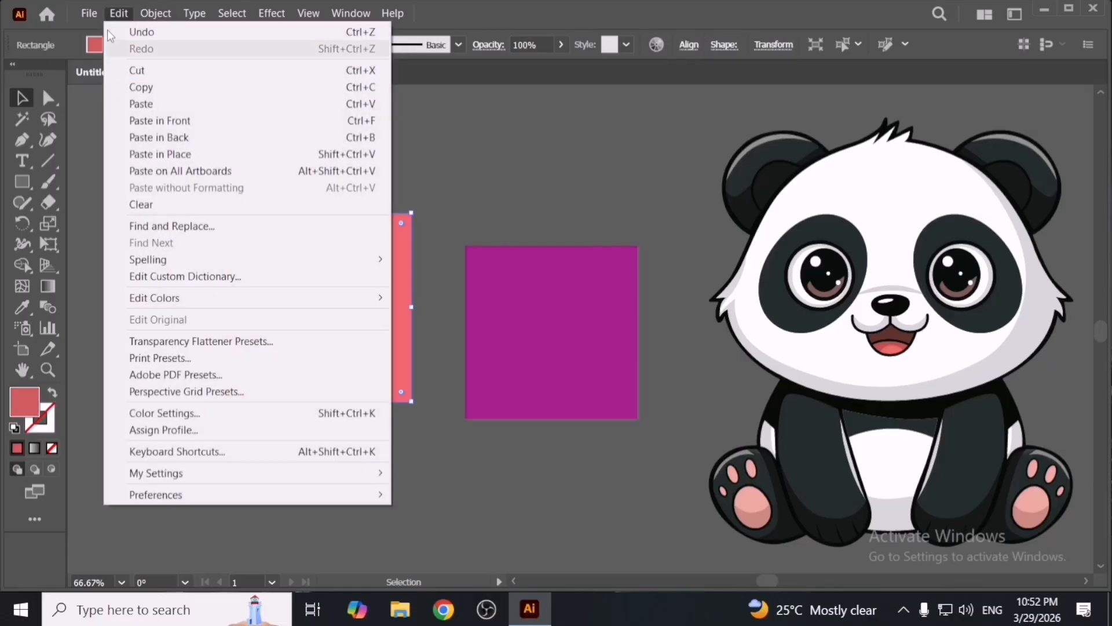
mouse_move(278, 298)
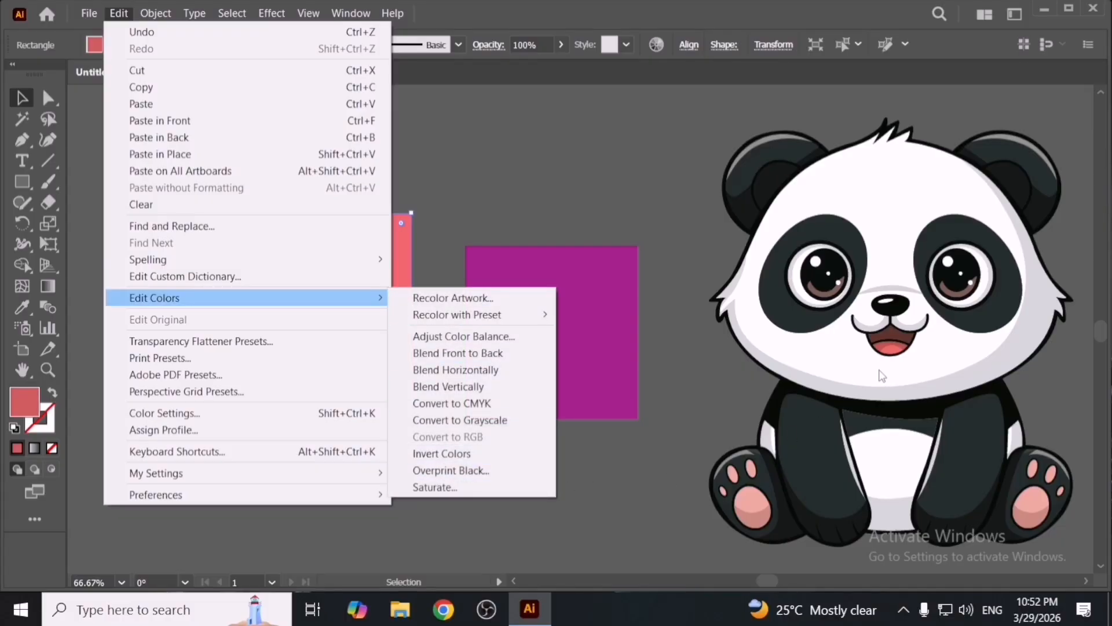
click(499, 488)
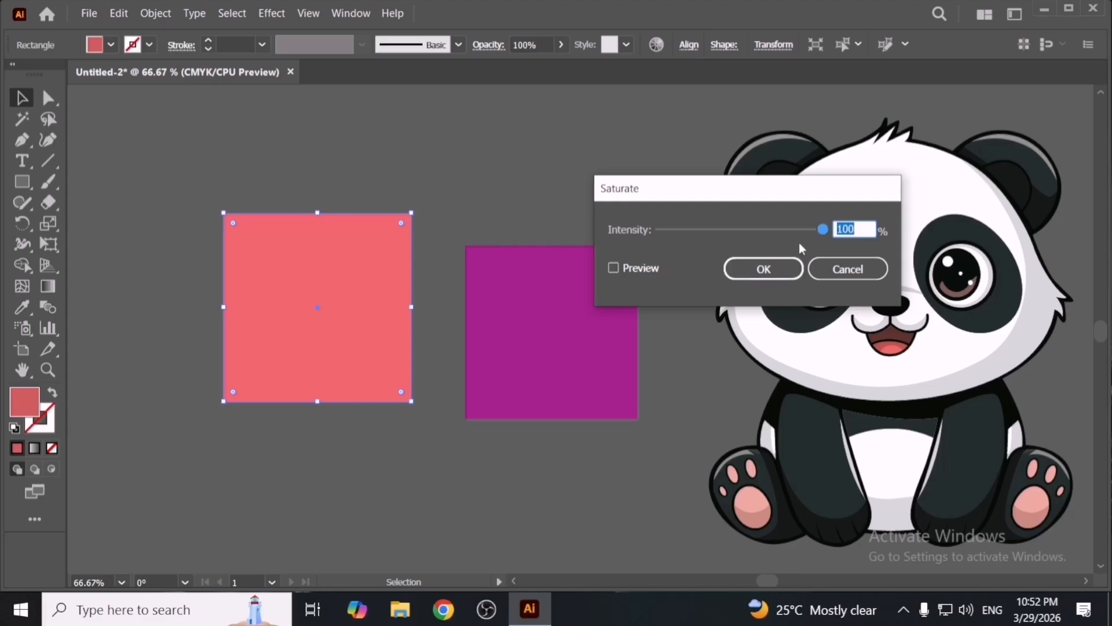
click(643, 269)
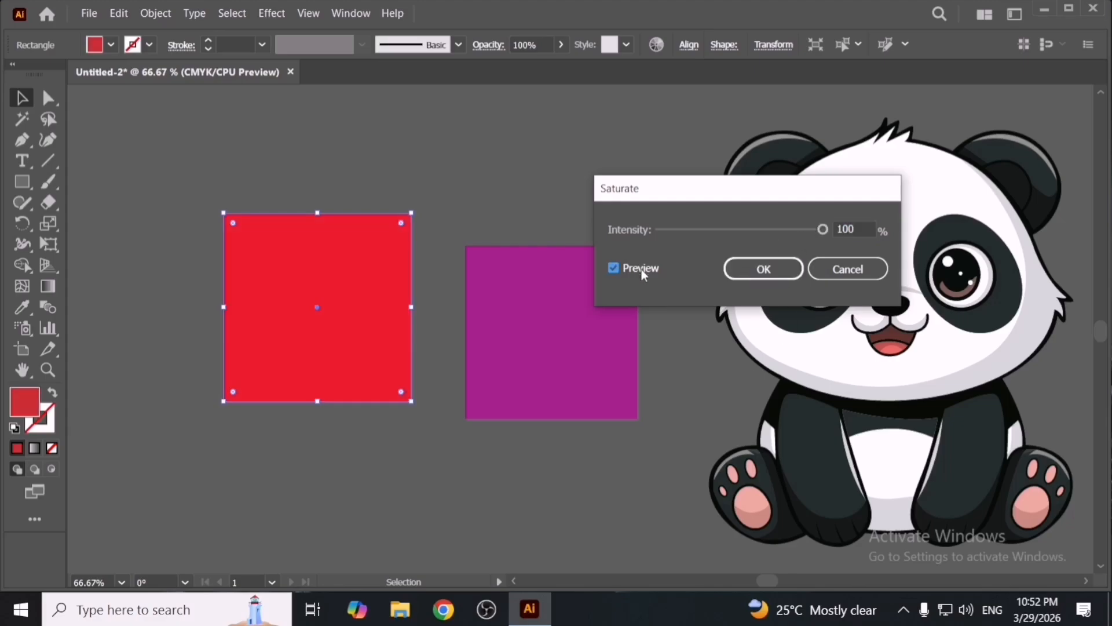
click(762, 270)
- Inspect the red square's fill color without changing it
double_click(26, 404)
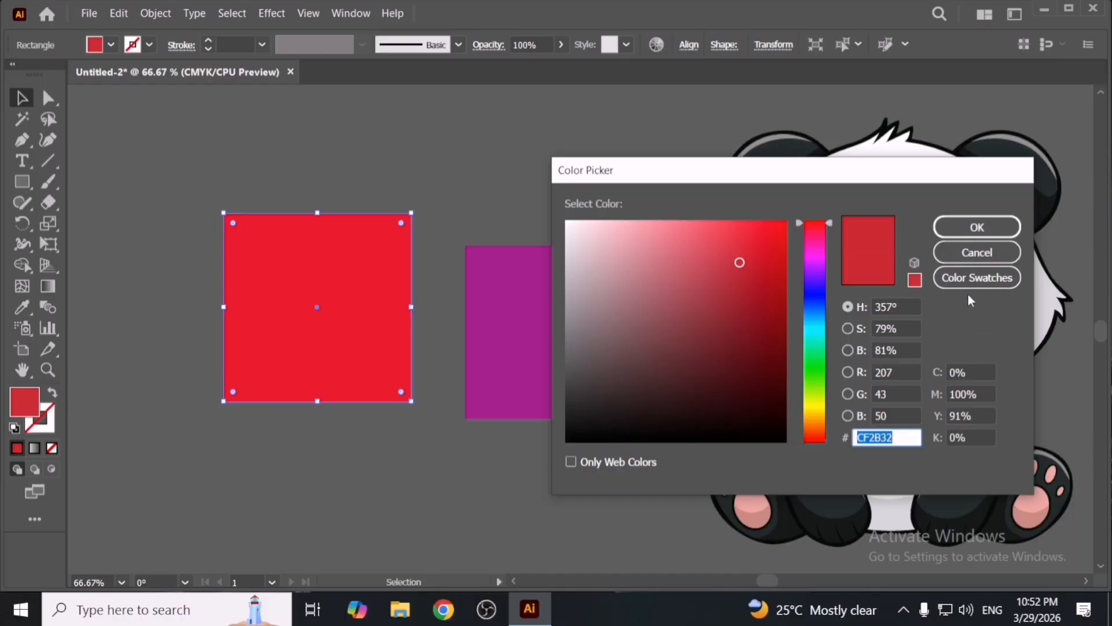
click(985, 231)
click(373, 490)
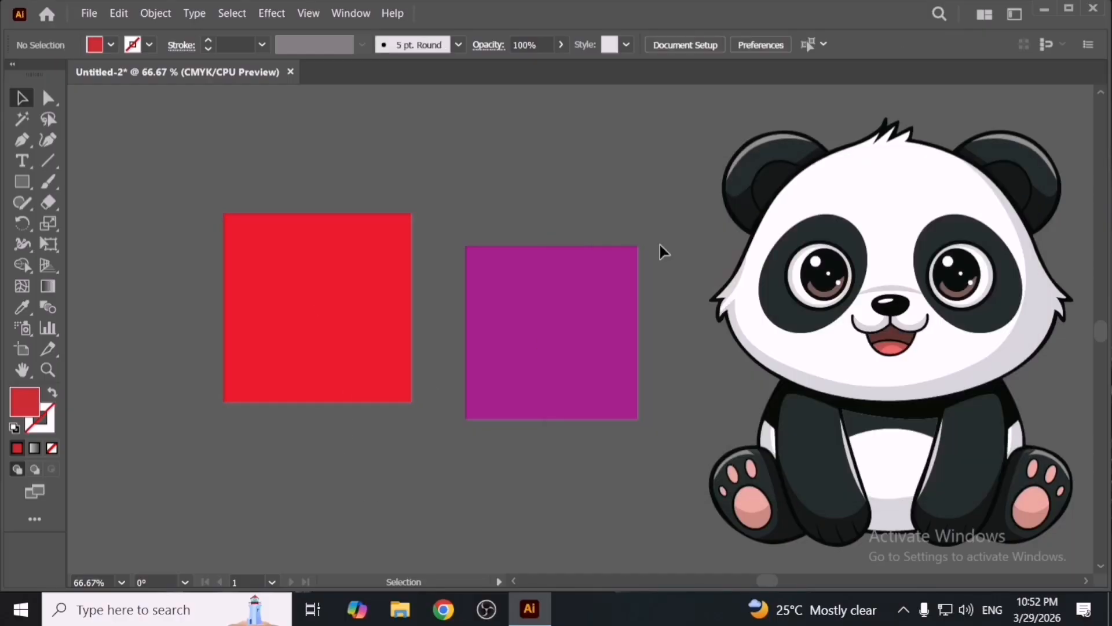
- Apply Saturate to the panda artwork at 10% intensity with preview on
click(986, 444)
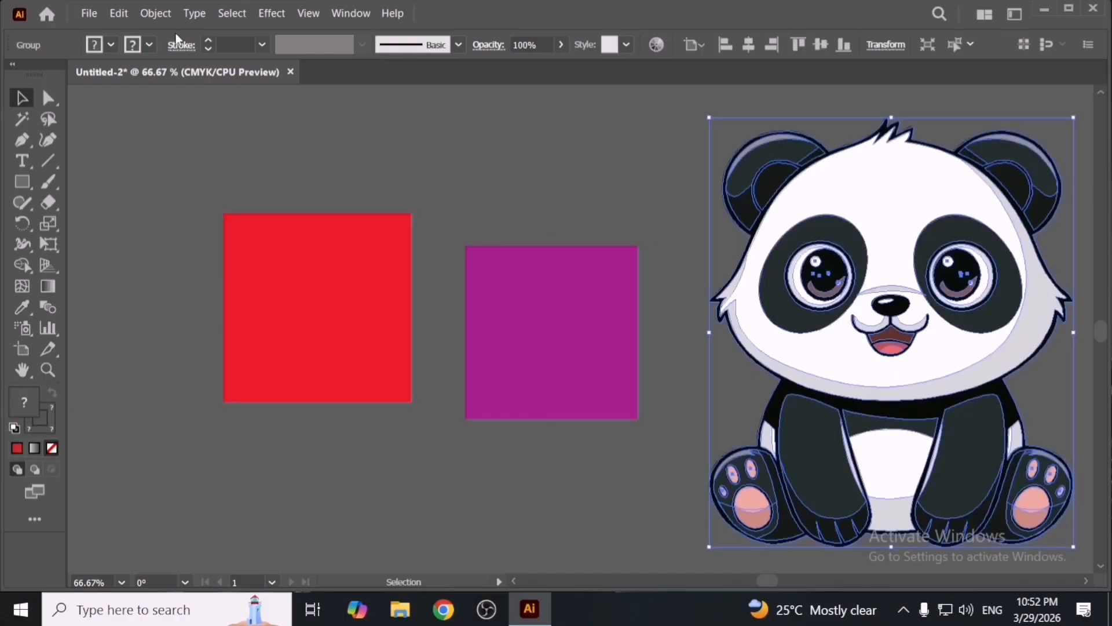
click(120, 14)
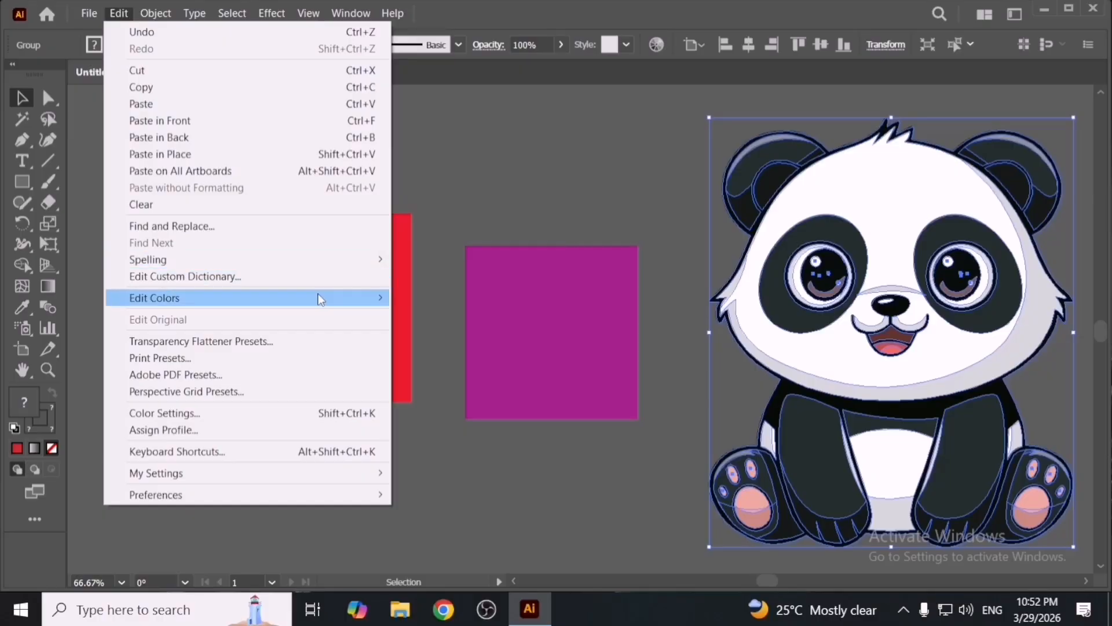
mouse_move(377, 298)
click(502, 488)
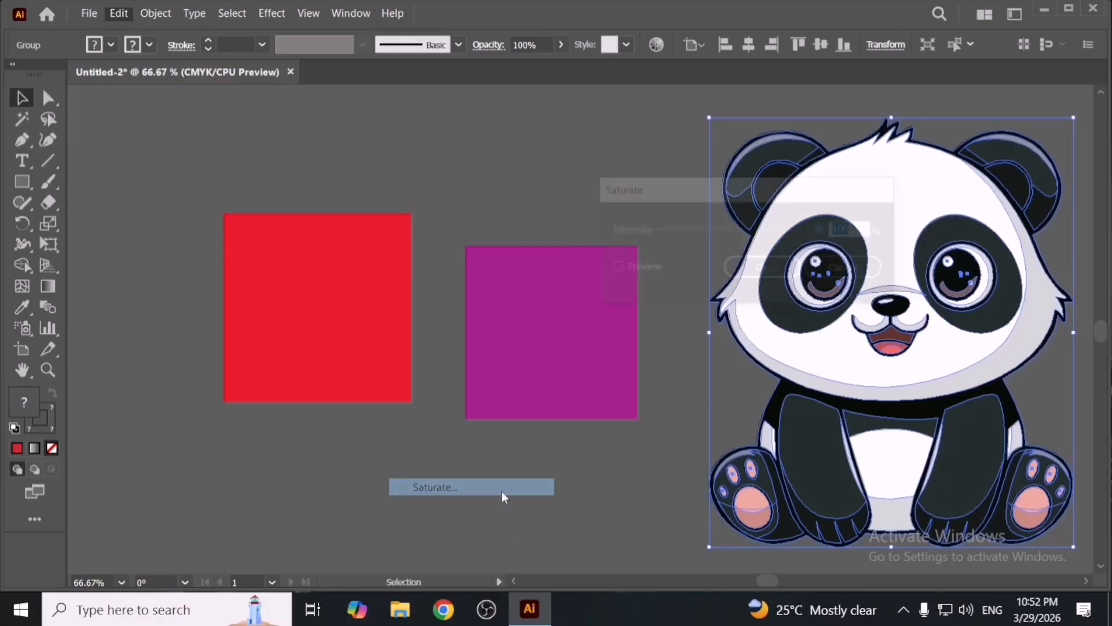
click(614, 268)
drag(790, 203, 552, 234)
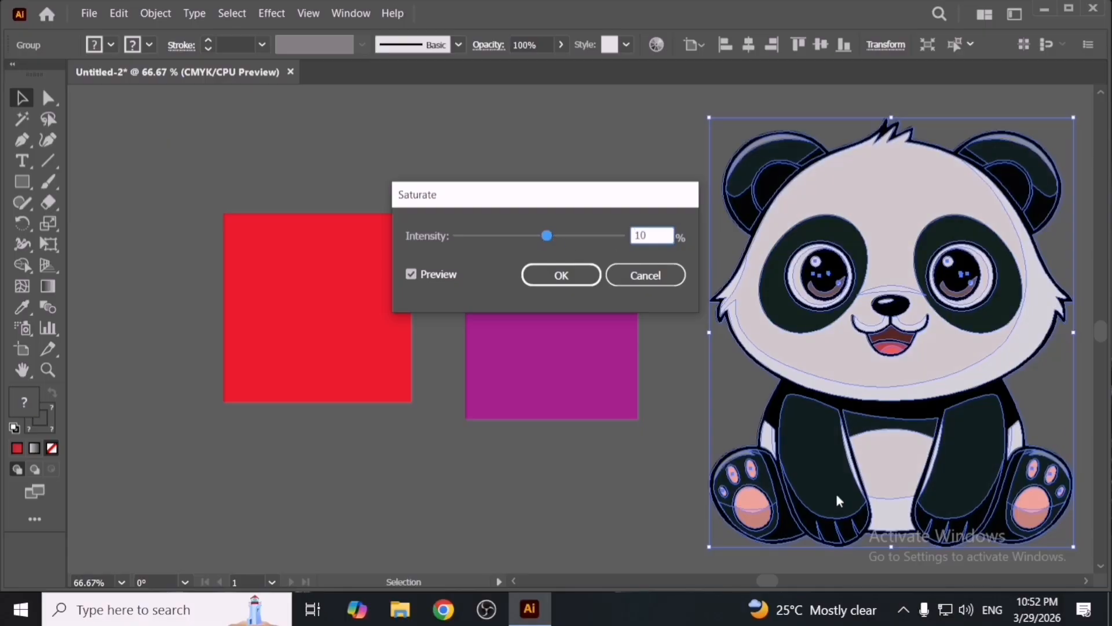
click(587, 279)
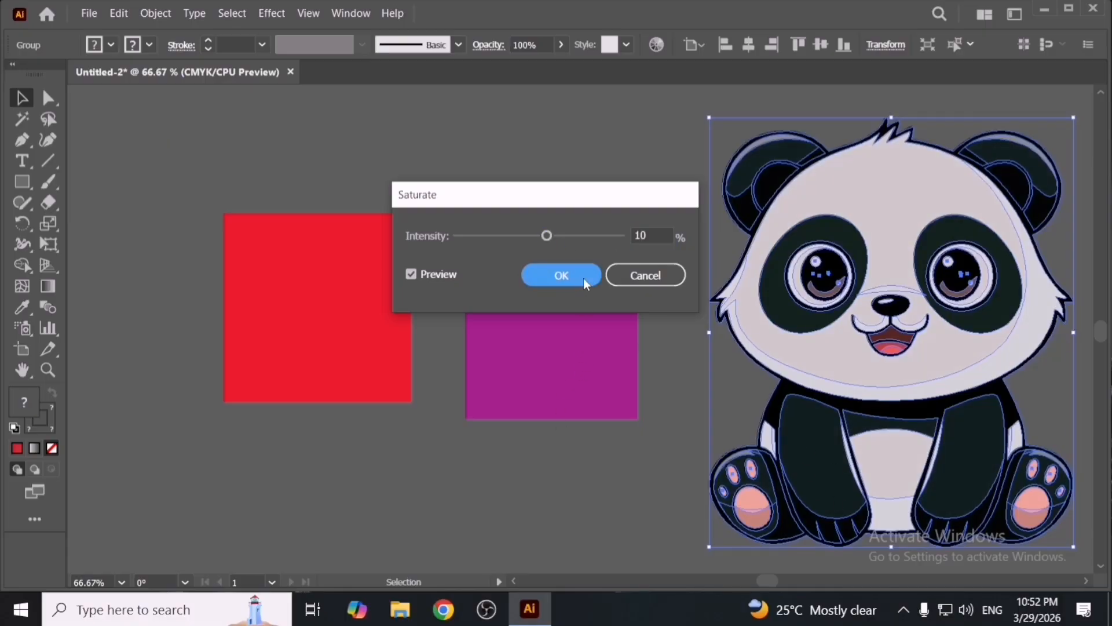
- Undo the panda's saturation
click(703, 506)
key(space)
drag(852, 448, 563, 447)
scroll(660, 461, down, 1)
key(ctrl+z)
scroll(707, 479, down, 1)
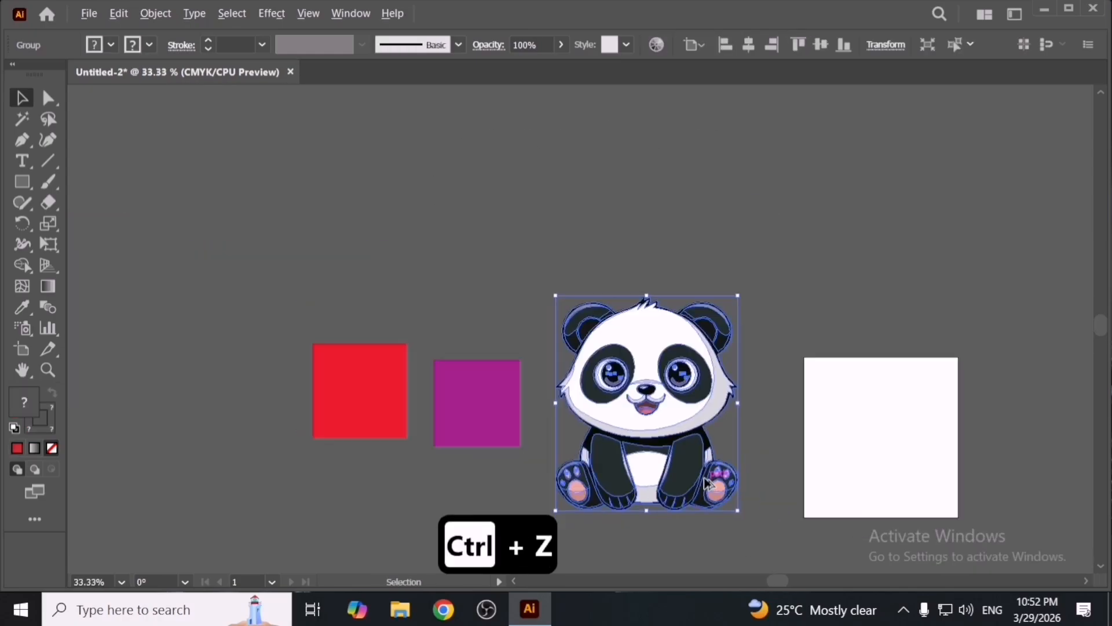
- Select both squares and delete them
drag(691, 468, 679, 461)
drag(338, 295, 469, 417)
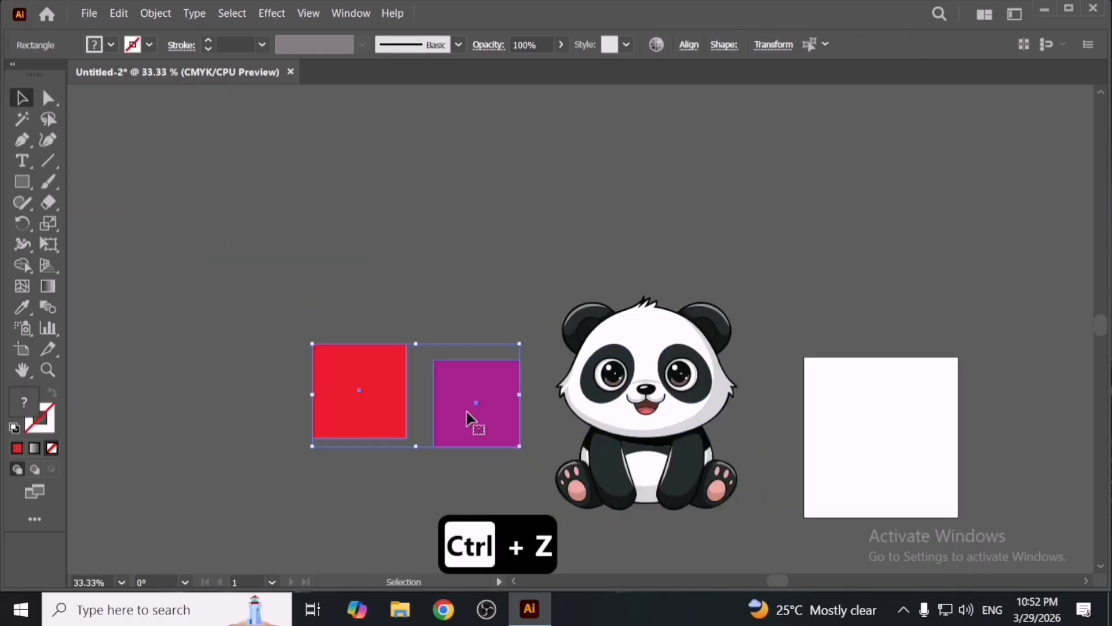
key(Delete)
- Duplicate the panda artwork and place the copy to the left of the original
drag(662, 420, 444, 421)
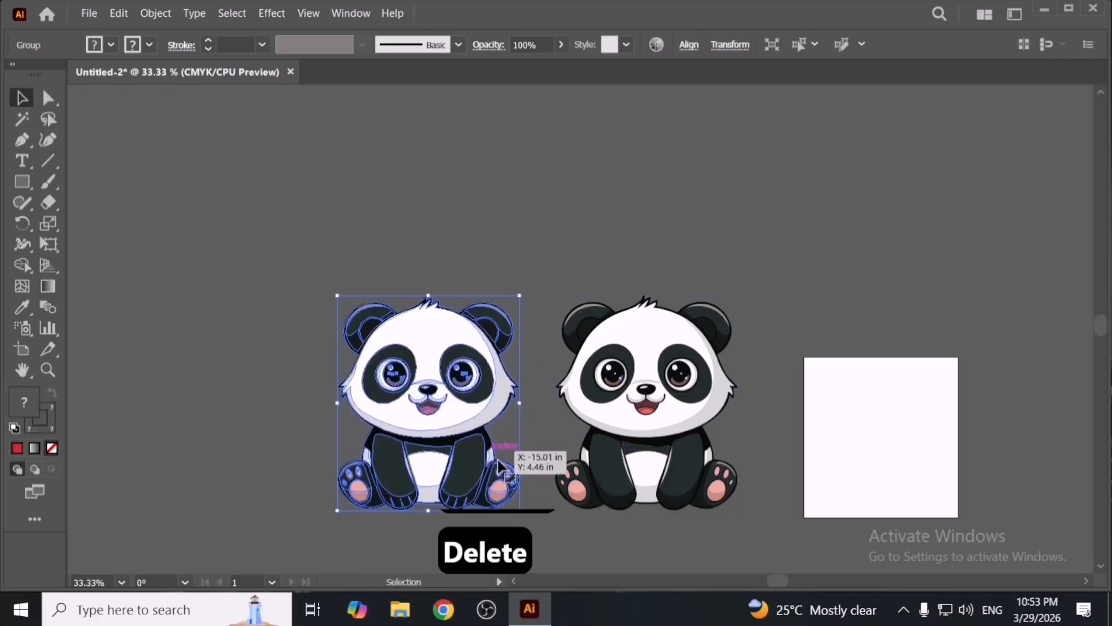
key(space)
drag(529, 496, 491, 416)
scroll(492, 416, up, 2)
key(space)
drag(514, 376, 552, 451)
scroll(552, 451, down, 1)
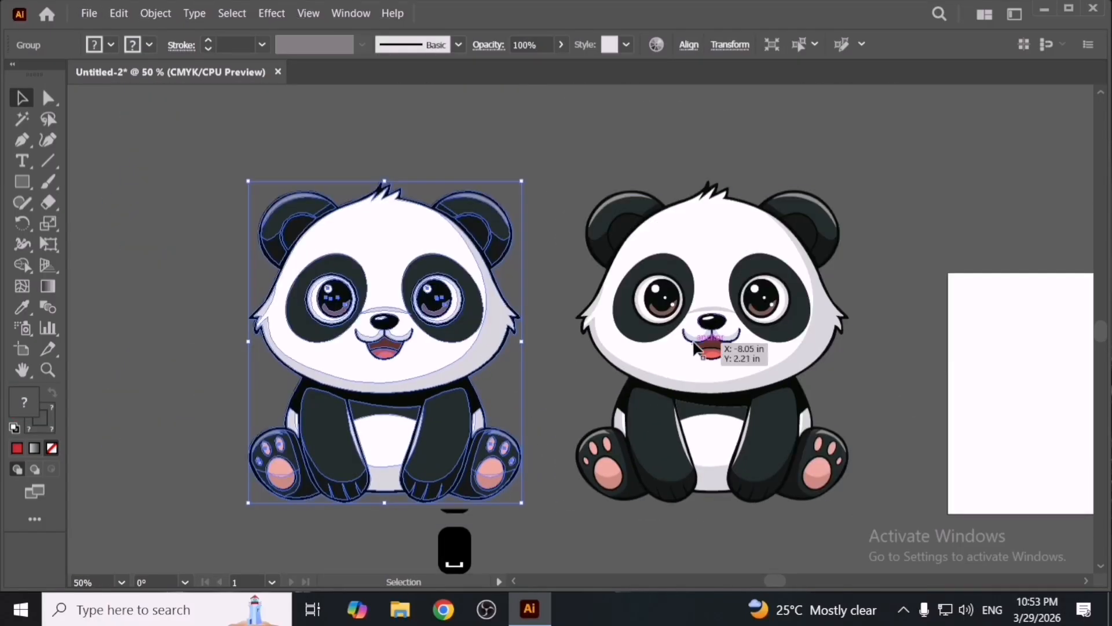
- Apply Saturate to the left panda with preview turned on, then deselect it
click(118, 13)
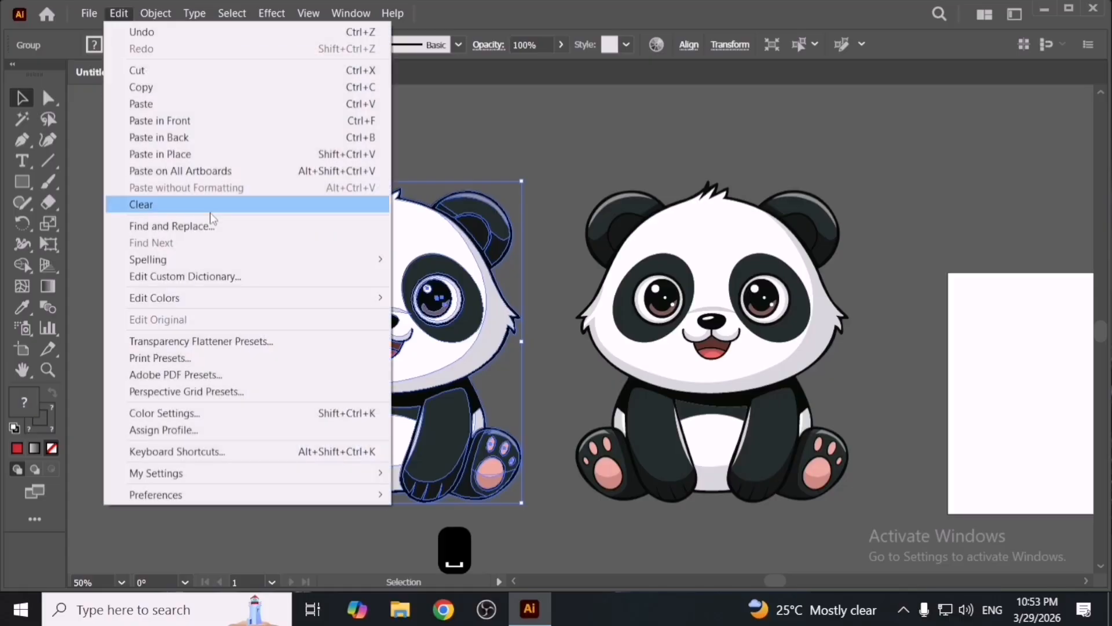
mouse_move(242, 258)
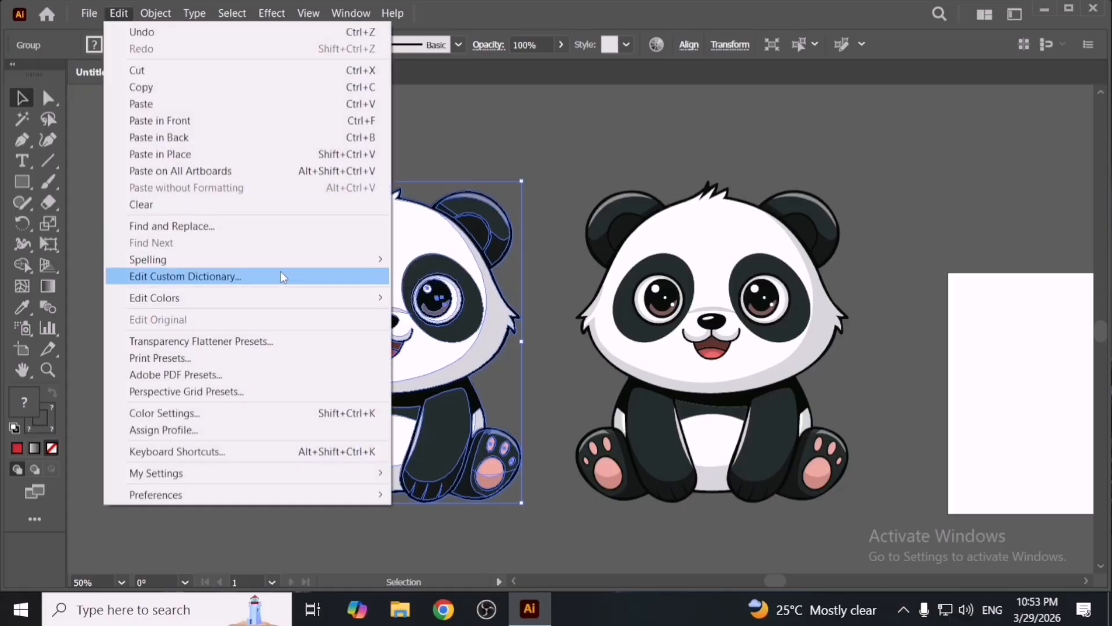
mouse_move(344, 297)
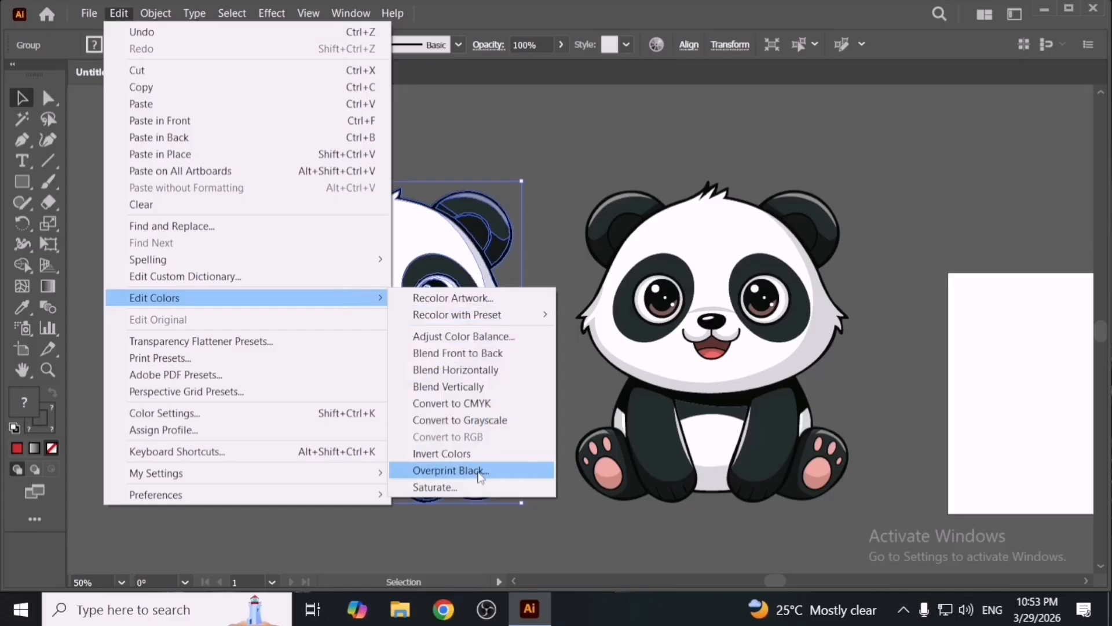
click(496, 486)
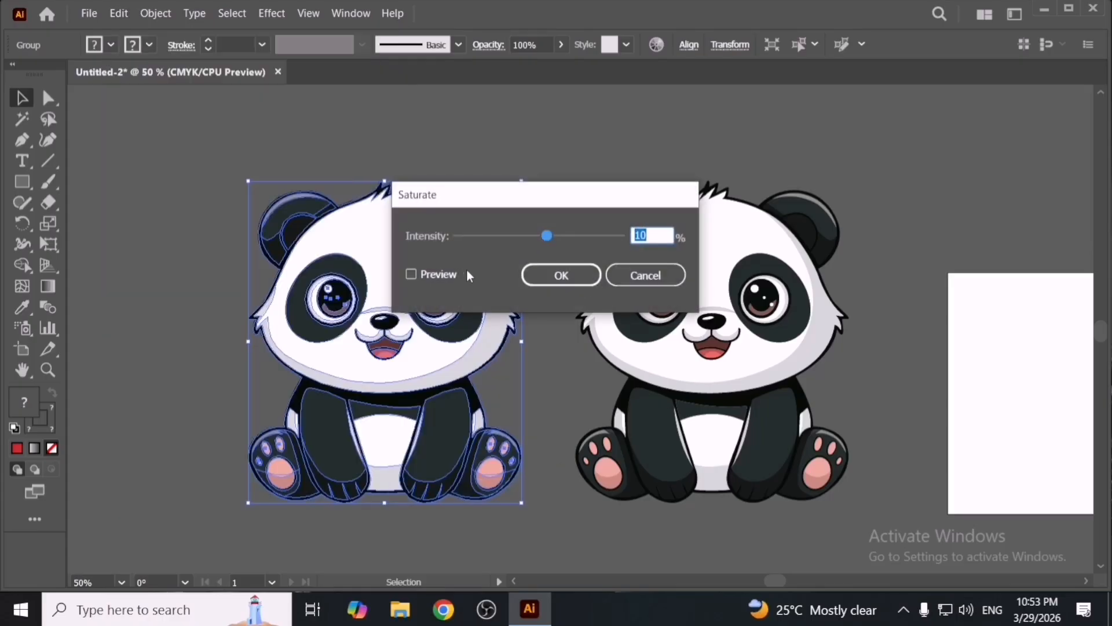
click(455, 274)
drag(576, 205, 690, 221)
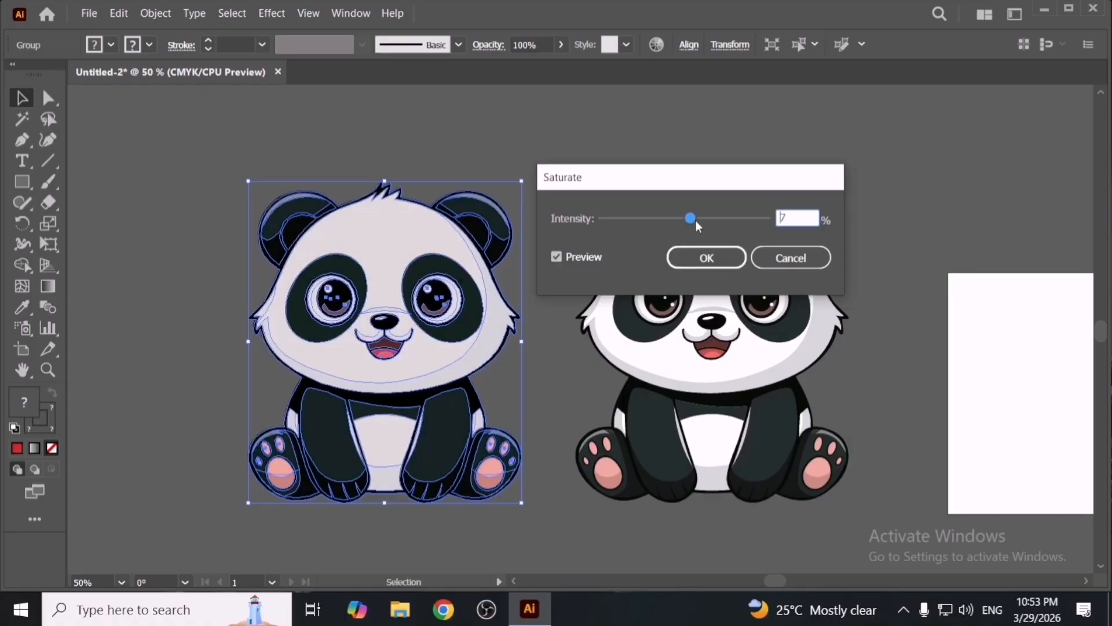
click(707, 257)
click(575, 149)
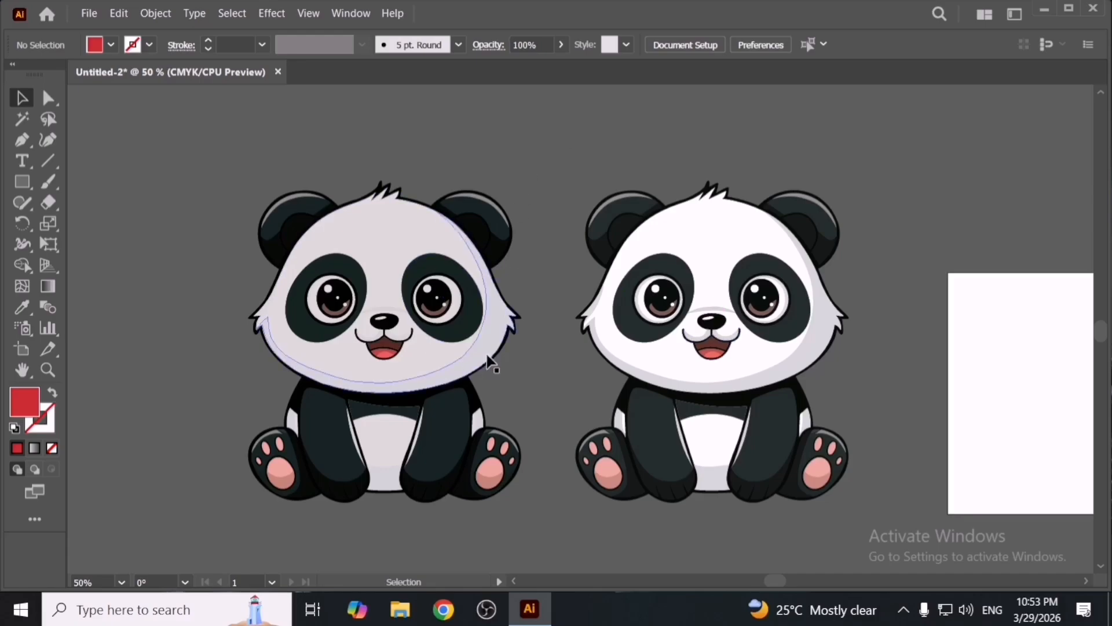
- Try to apply Overprint Black to the right panda, adding black at 100% to fill and stroke
drag(558, 177, 827, 480)
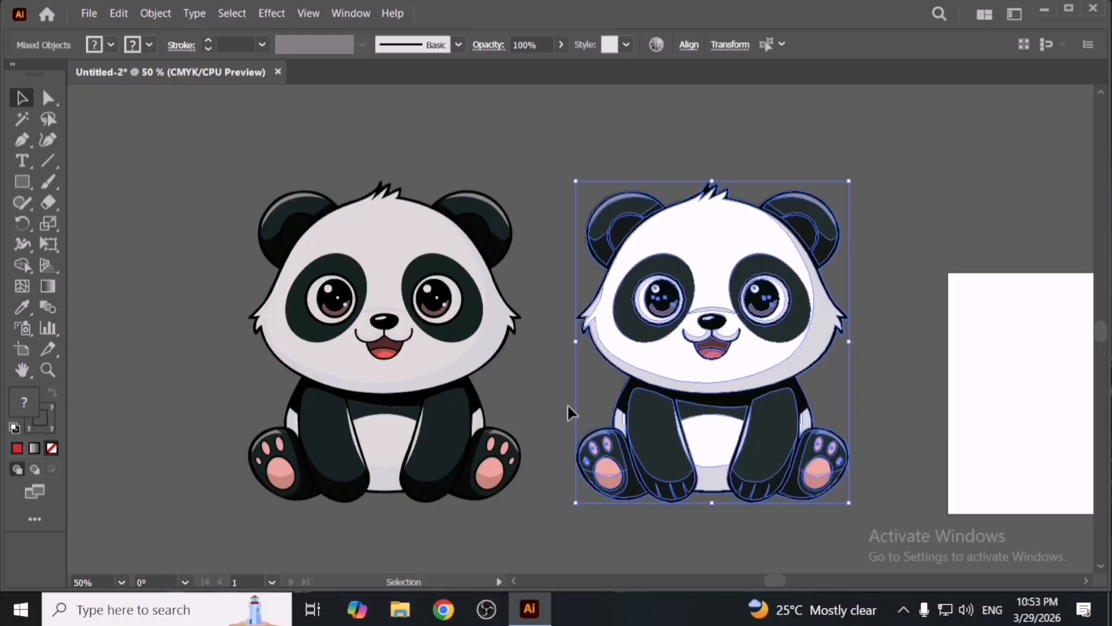
click(457, 390)
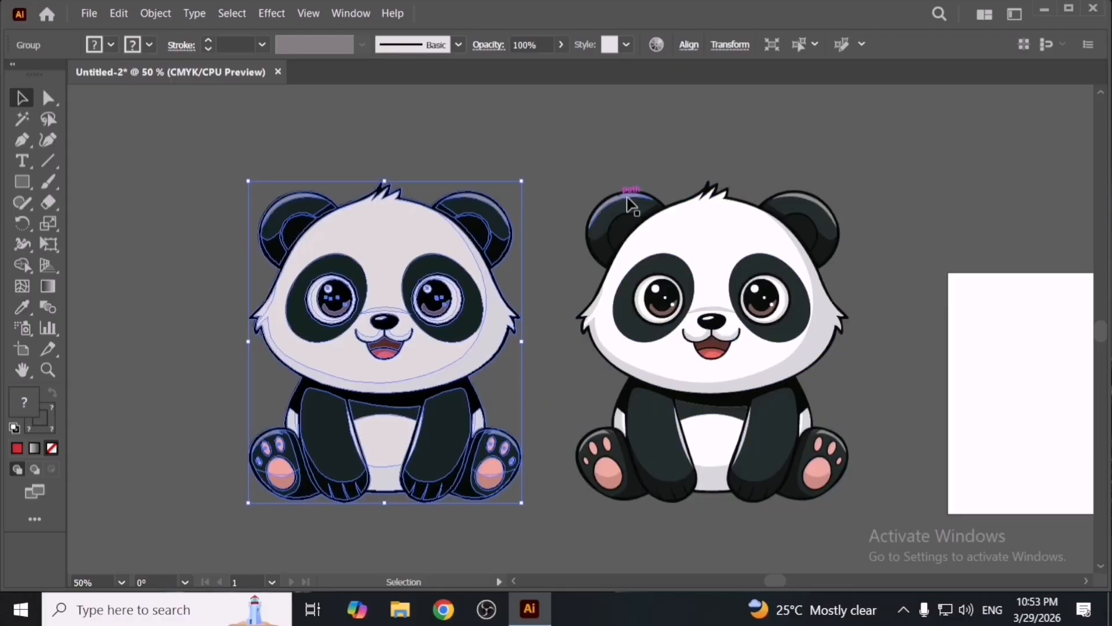
click(648, 212)
click(115, 18)
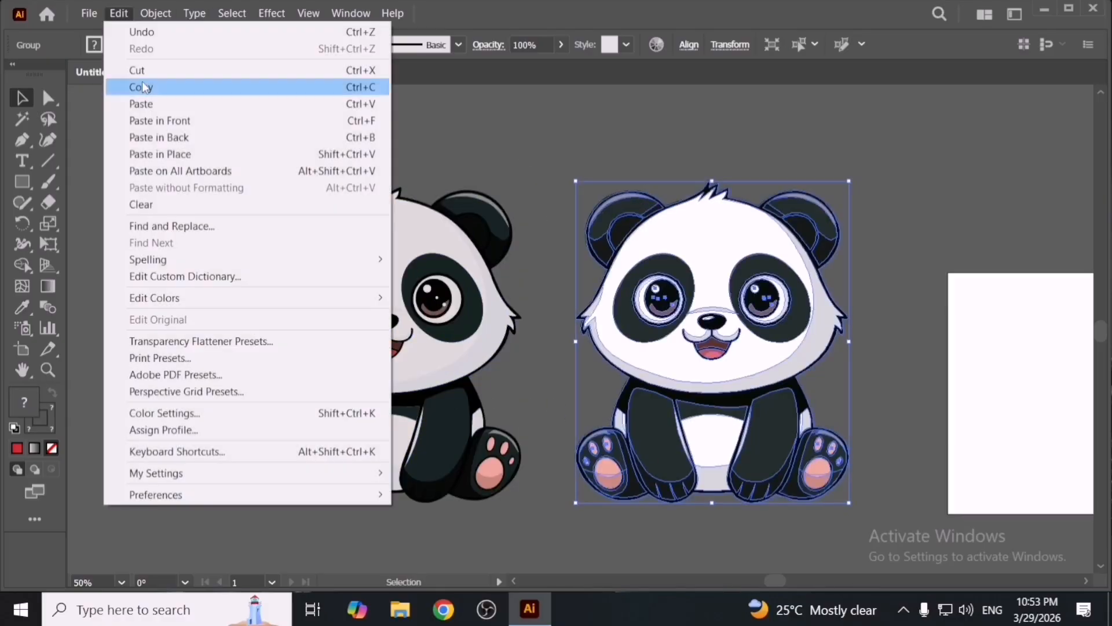
mouse_move(304, 298)
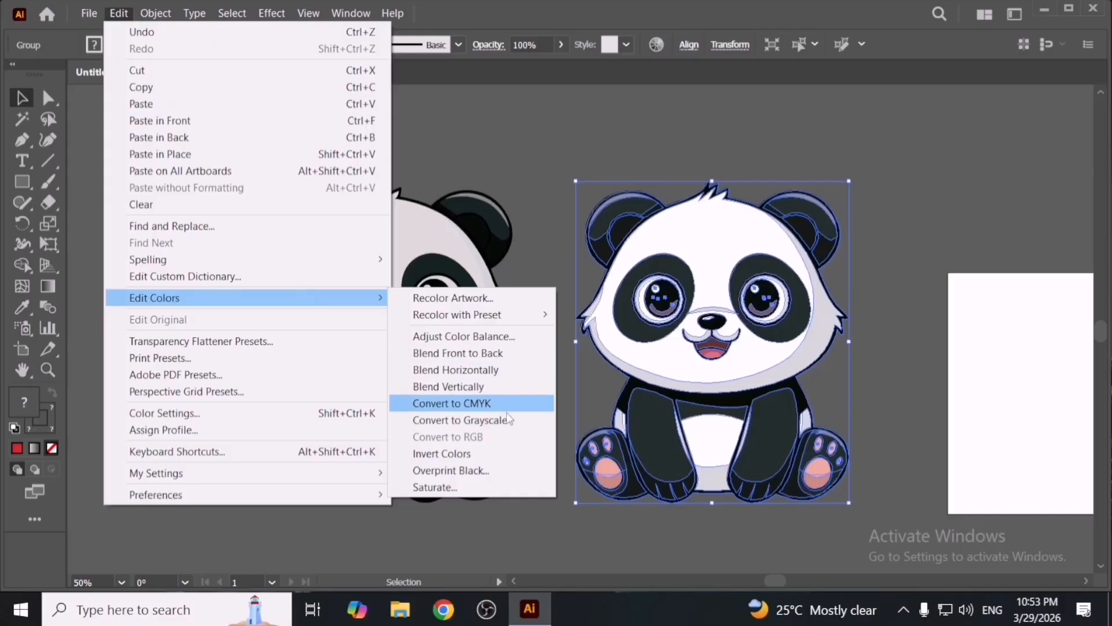
click(514, 471)
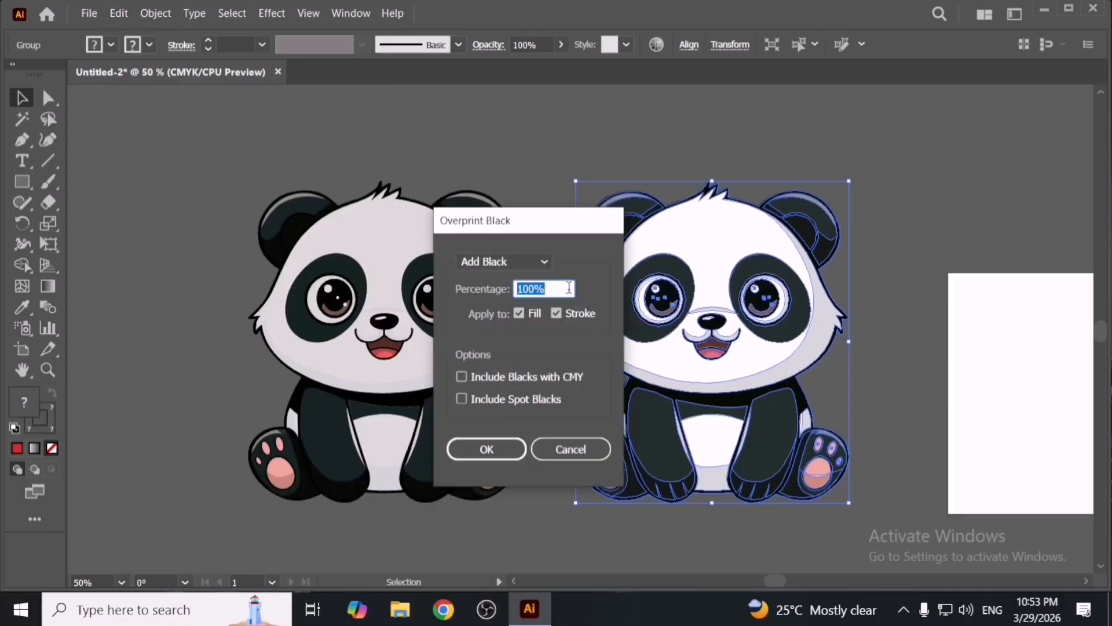
click(500, 457)
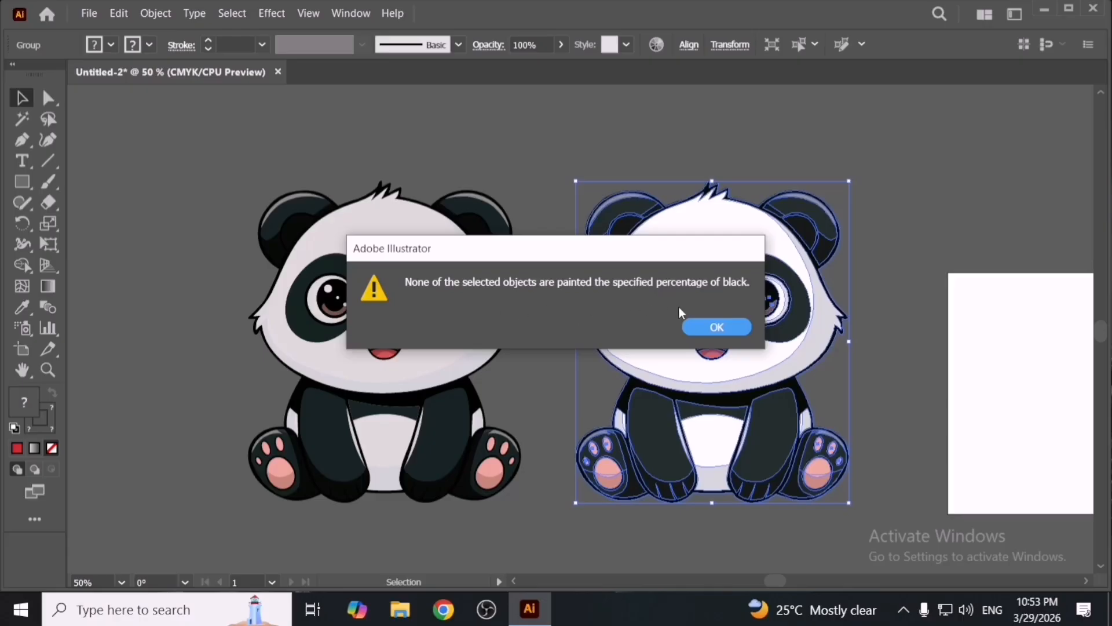
click(705, 326)
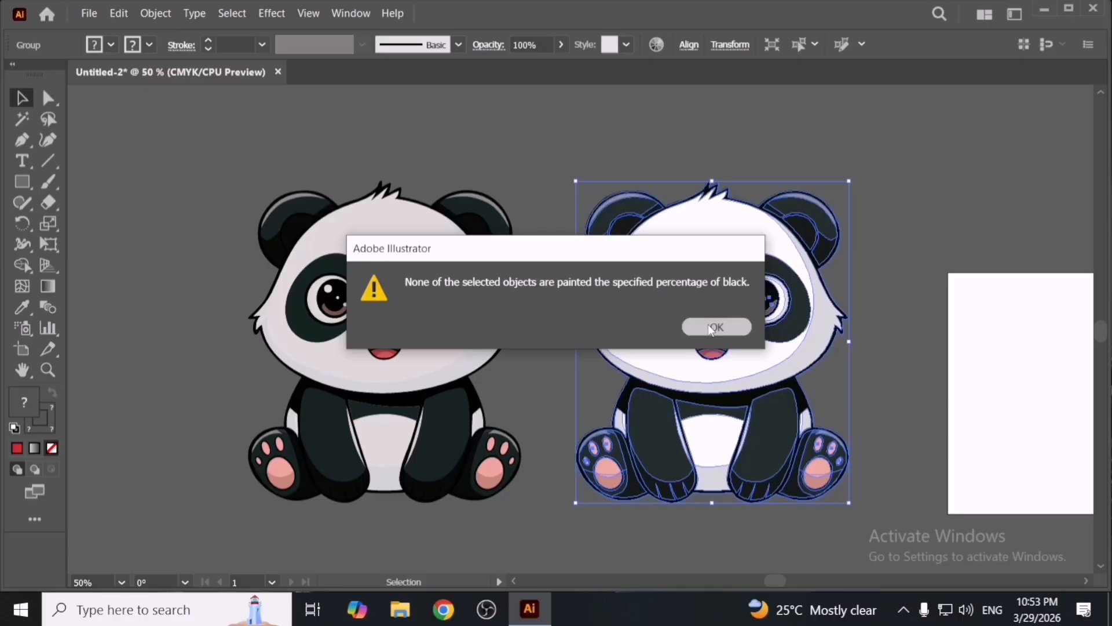
click(562, 178)
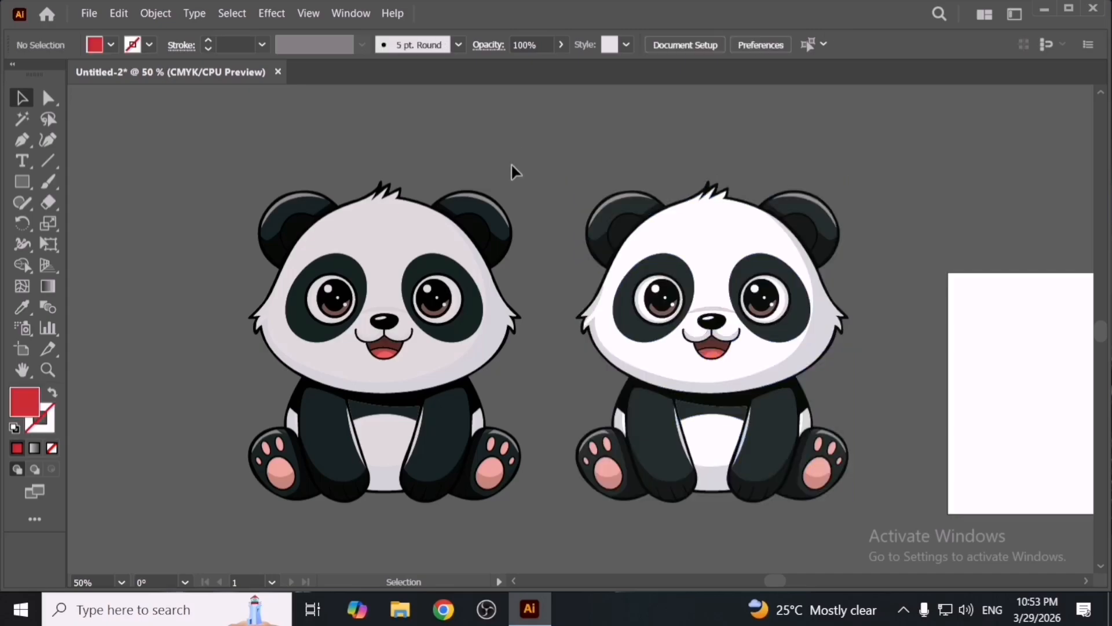
- Draw a square left of the pandas and set its fill colour to dark red 540107
key(space)
drag(407, 265, 691, 259)
key(m)
drag(291, 296, 429, 435)
key(v)
double_click(33, 404)
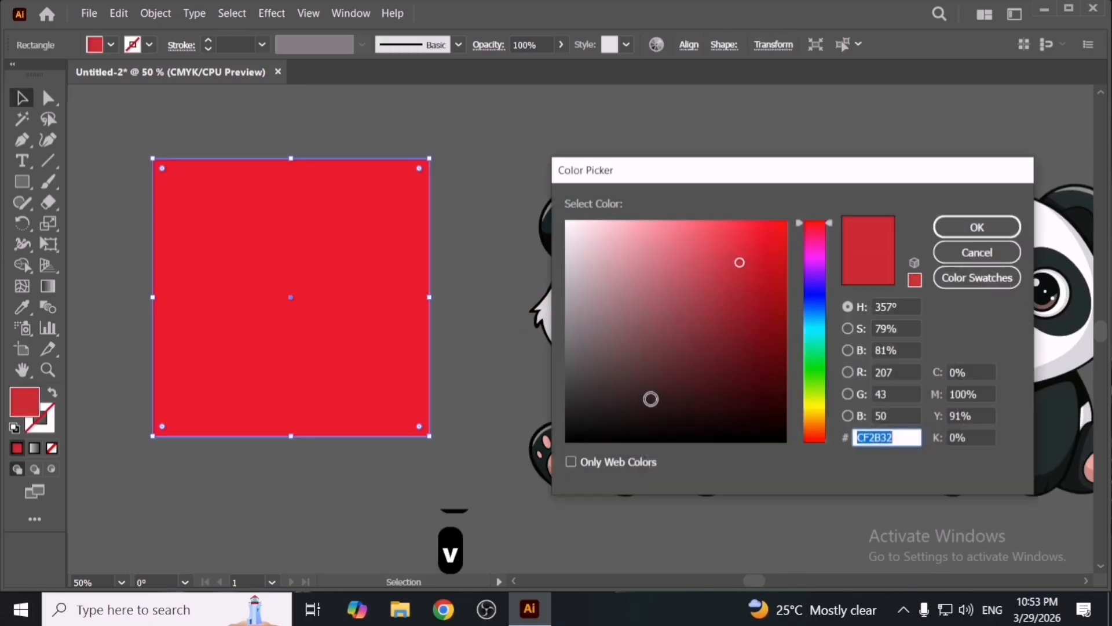
click(783, 369)
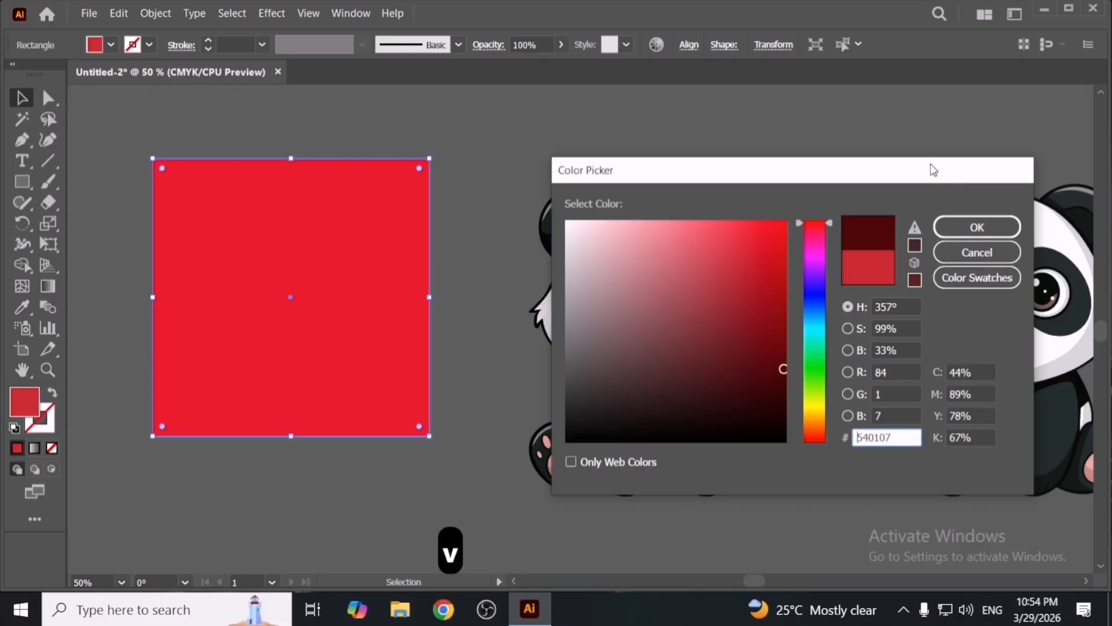
drag(930, 168, 738, 156)
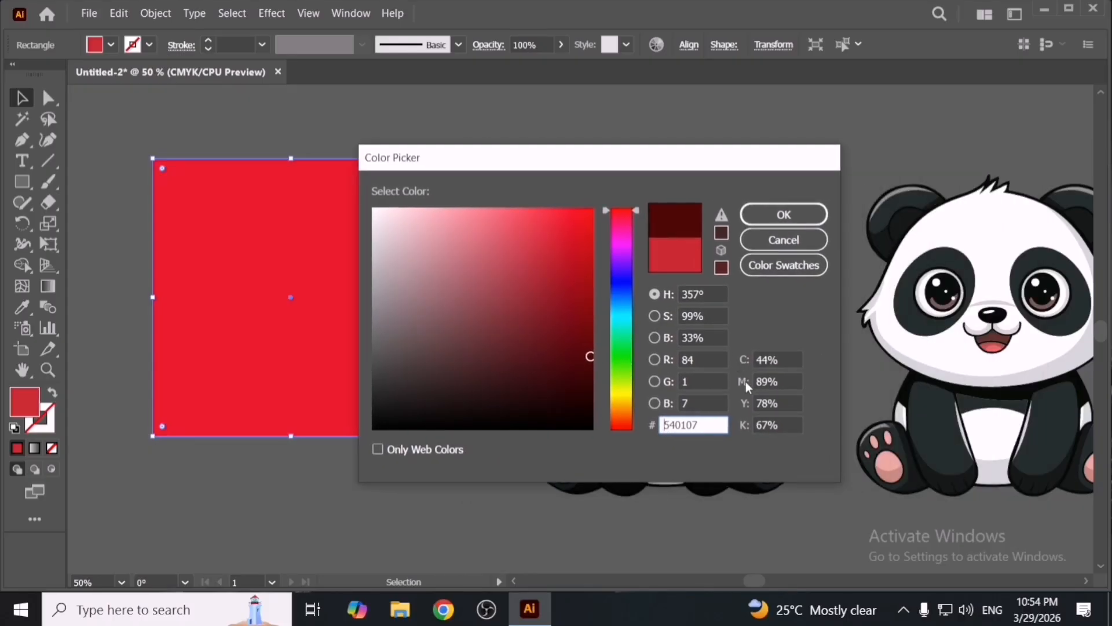
click(766, 425)
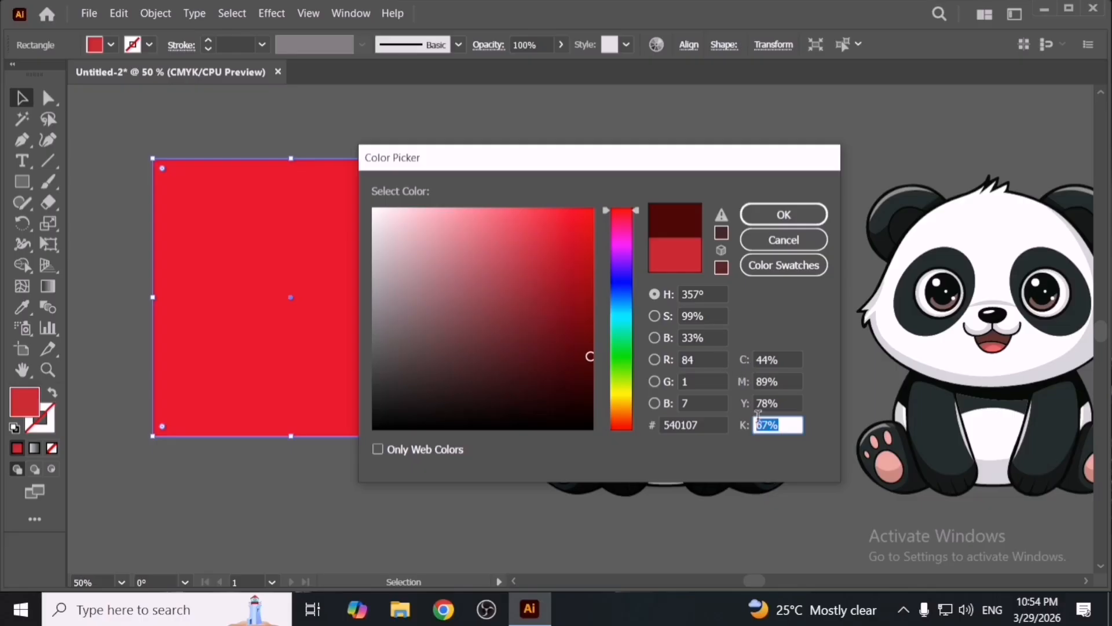
click(785, 215)
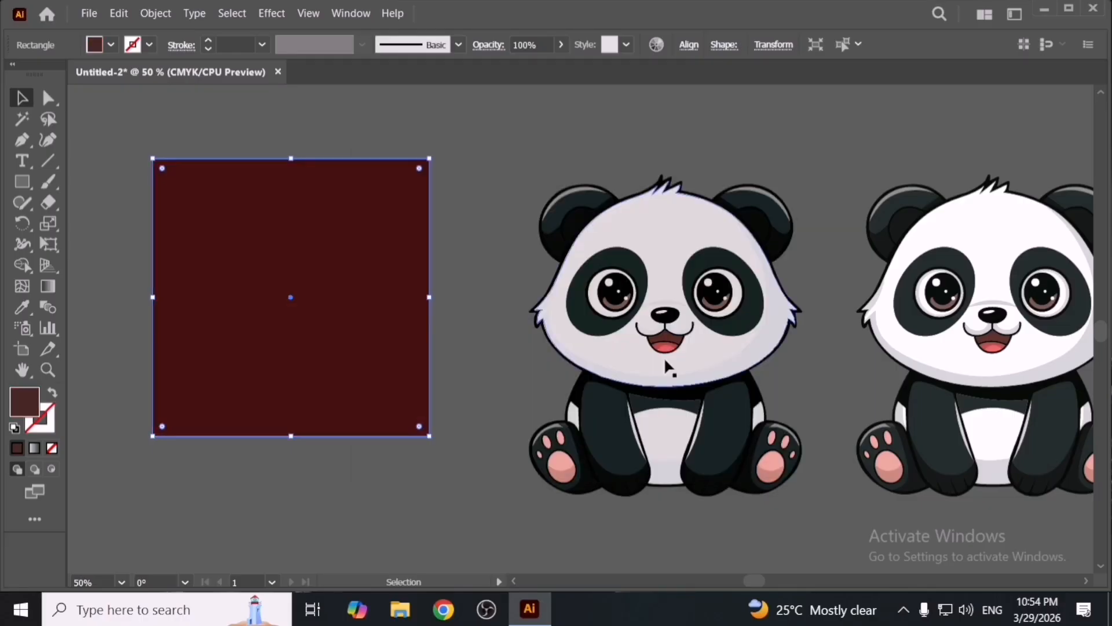
- Move the dark red square slightly and delete it
click(459, 425)
drag(365, 385, 382, 398)
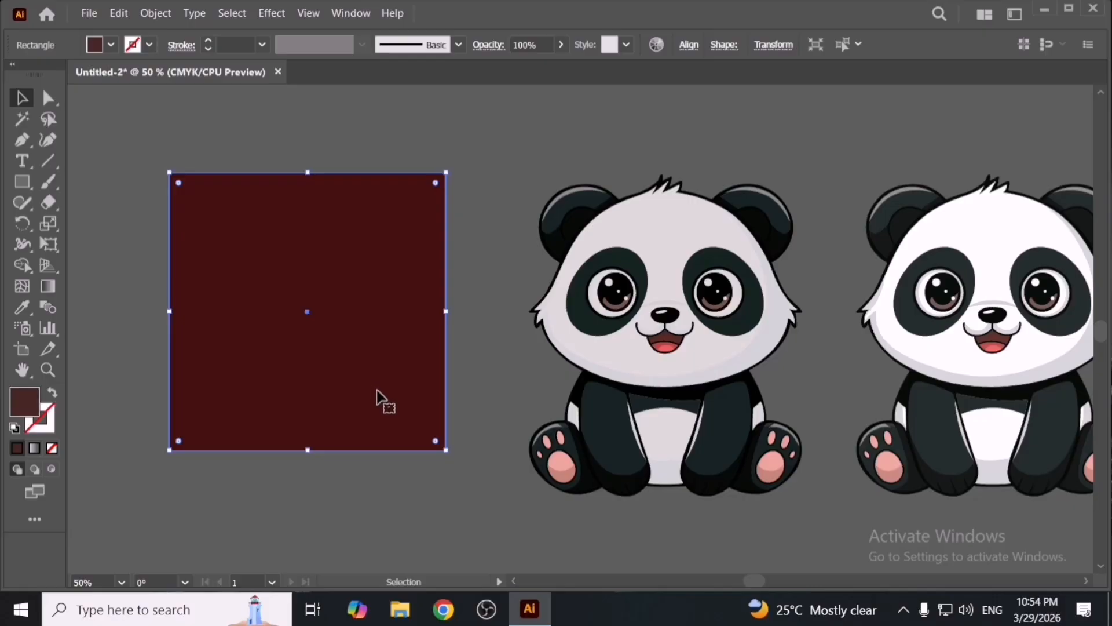
click(465, 443)
click(370, 428)
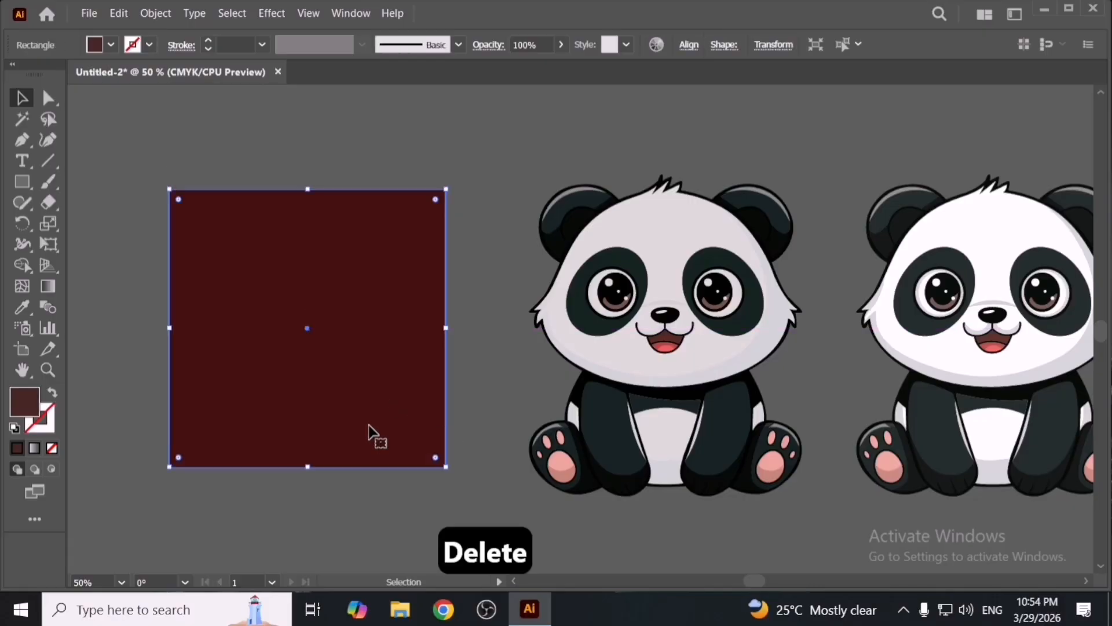
key(Delete)
drag(952, 399, 703, 406)
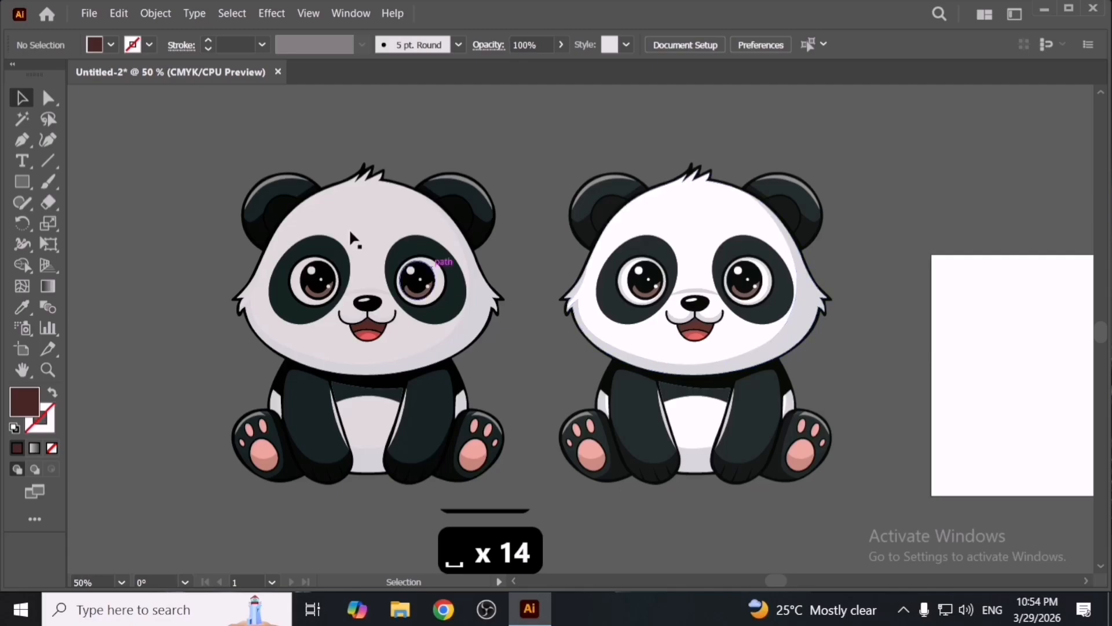
click(120, 13)
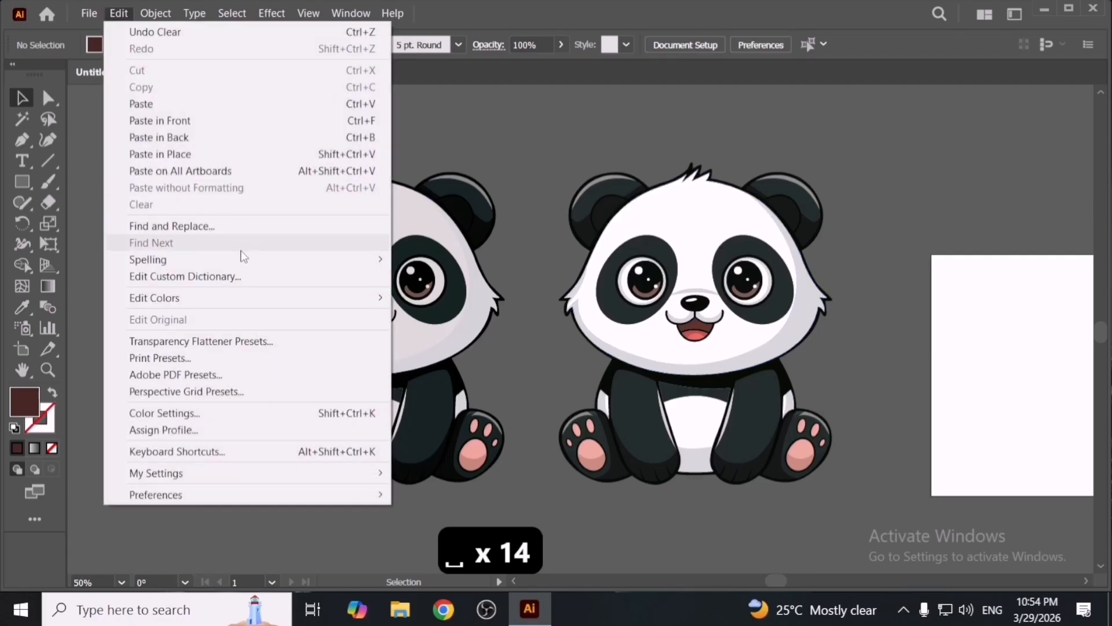
mouse_move(254, 258)
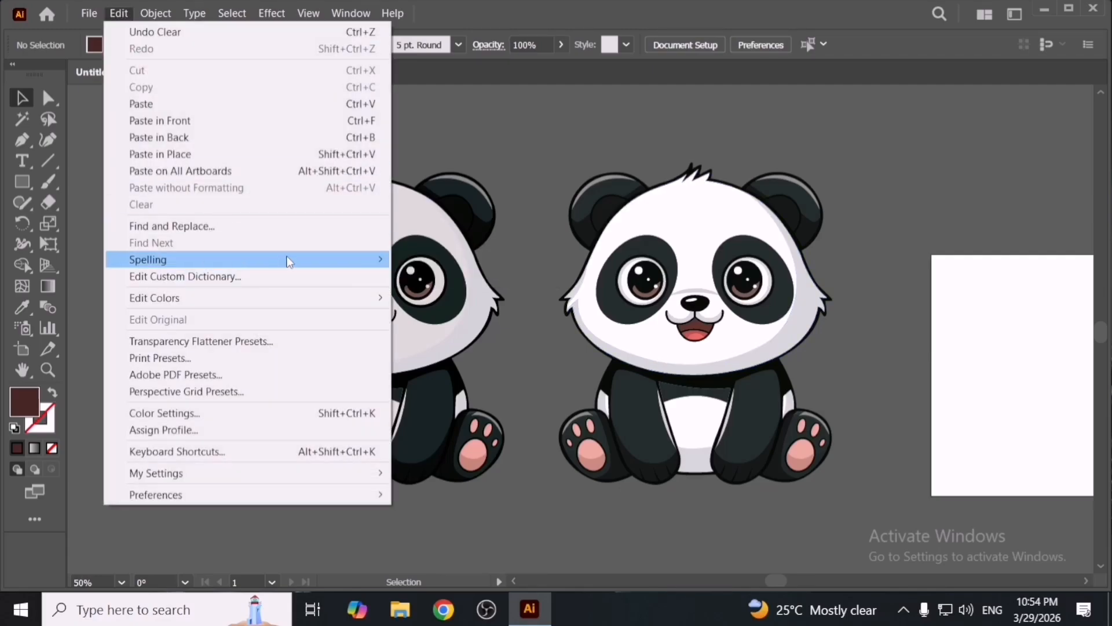
mouse_move(288, 256)
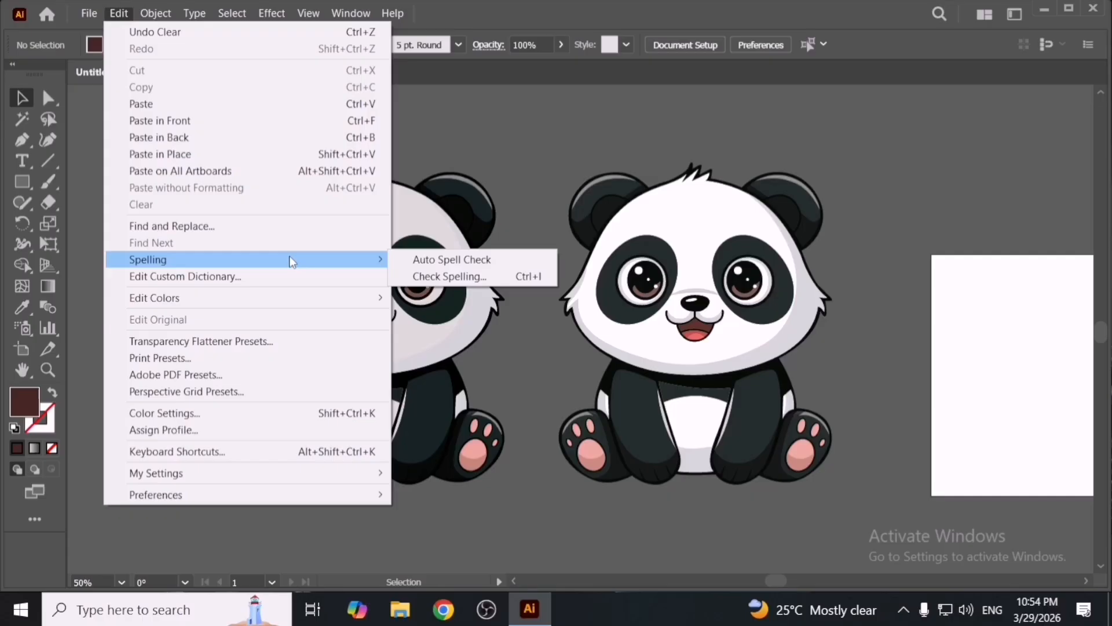
mouse_move(305, 297)
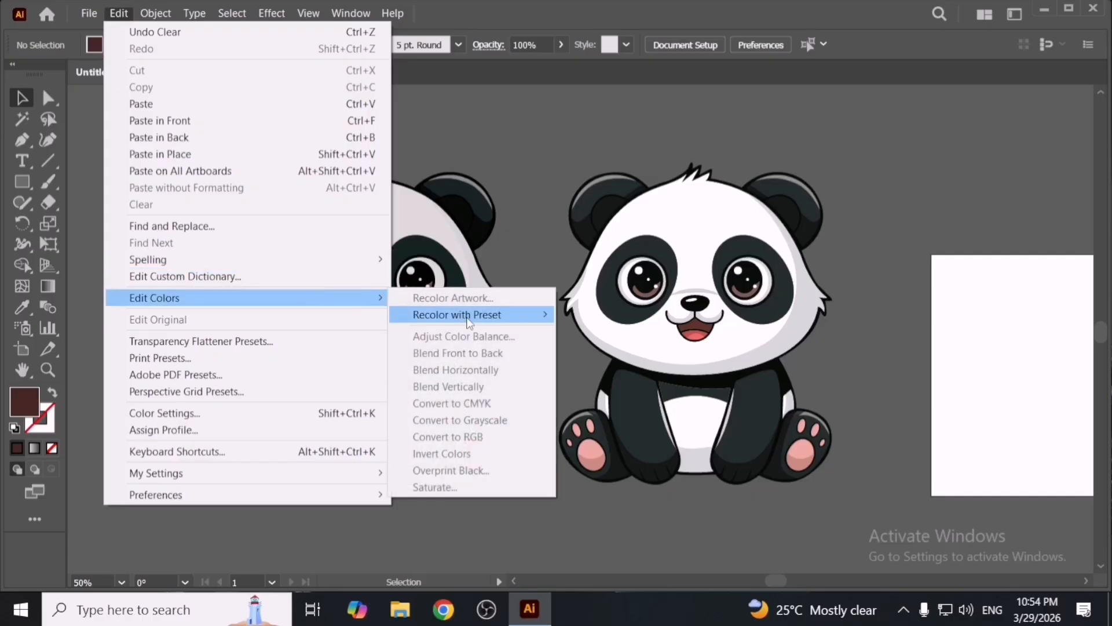
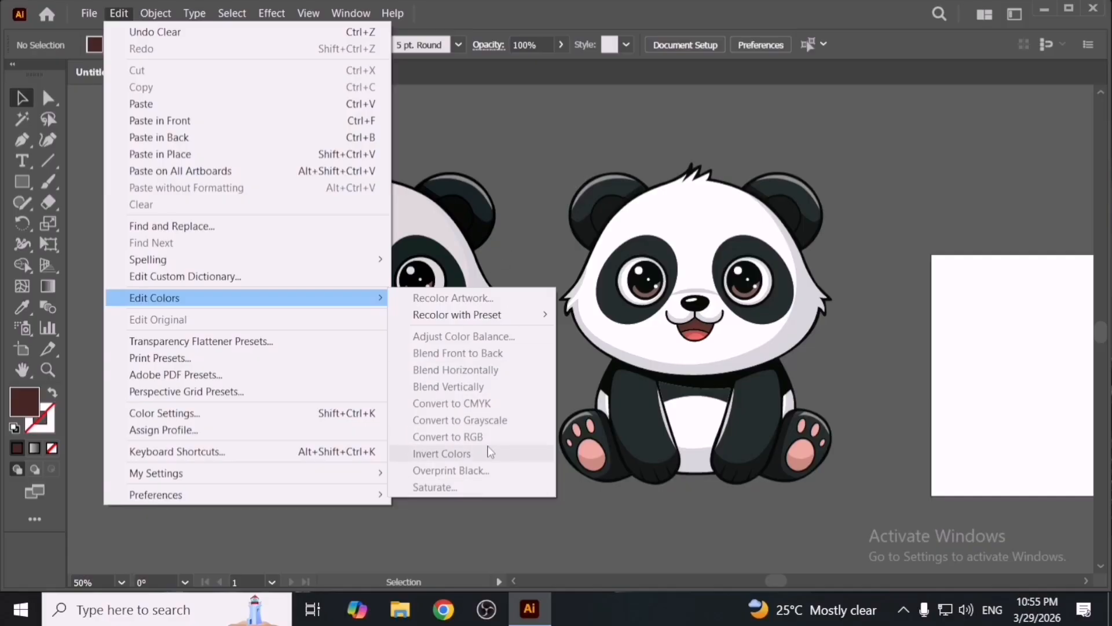
- Set the square's fill colour to black 000000
click(526, 186)
key(space)
drag(132, 289, 405, 352)
click(23, 181)
key(v)
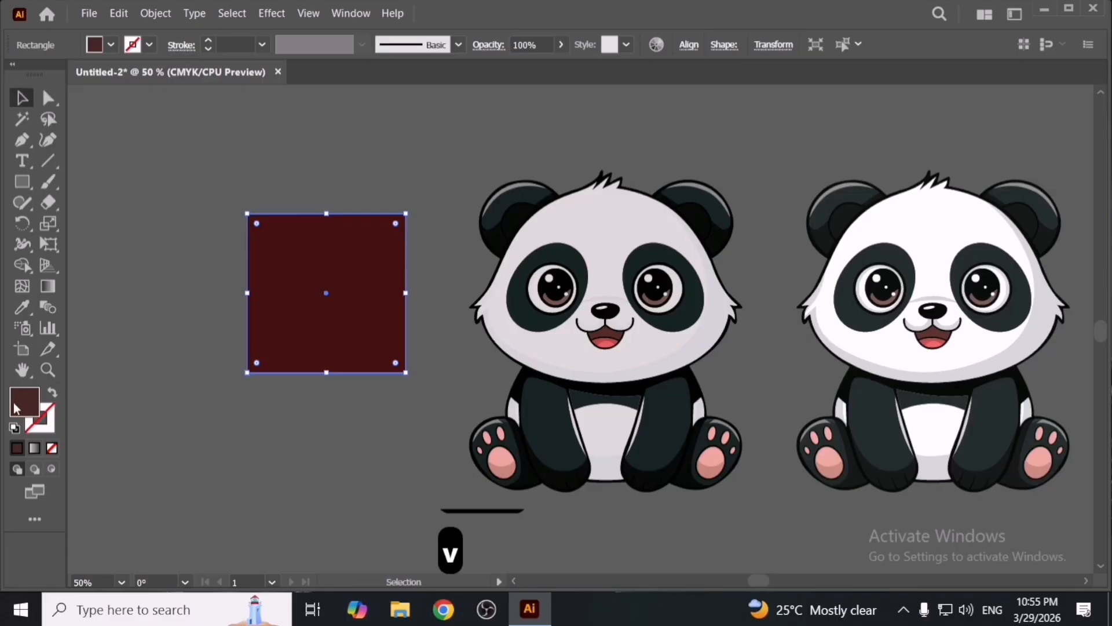
double_click(16, 409)
text(000000)
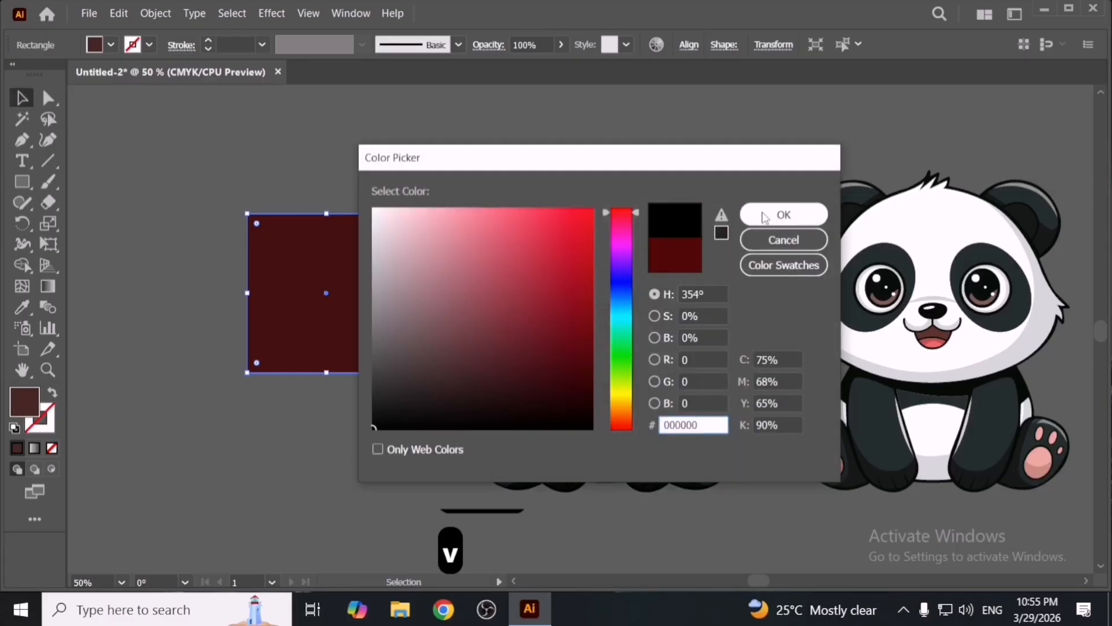
click(779, 214)
- Duplicate the black square beside itself and give the left square a red swatch fill
drag(360, 440, 614, 486)
drag(611, 377, 431, 377)
click(111, 45)
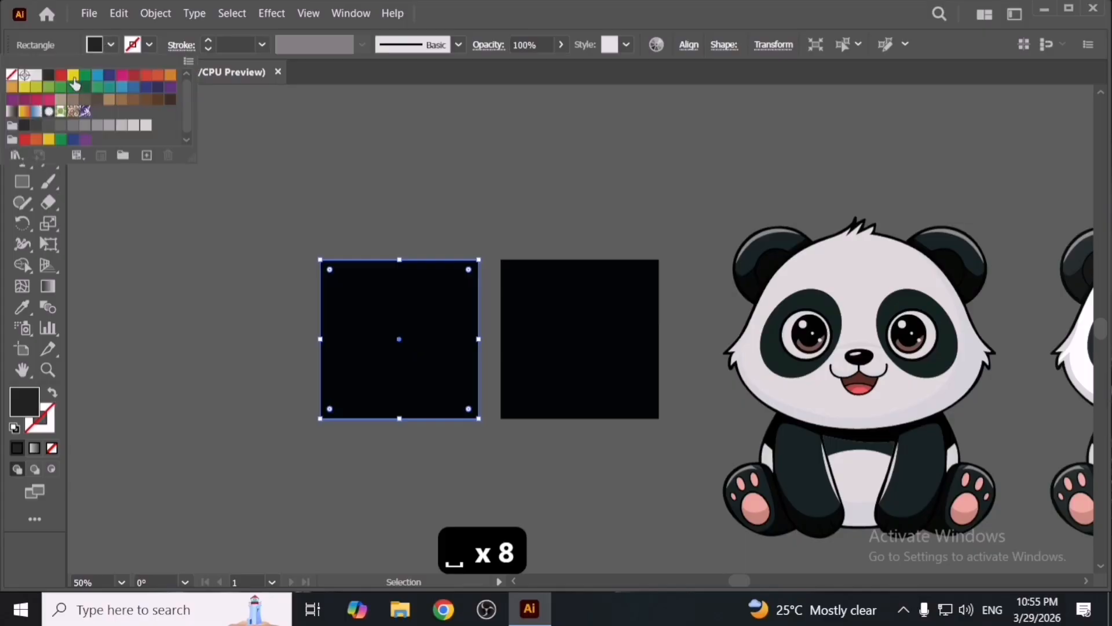
click(62, 79)
drag(415, 199, 605, 367)
click(120, 14)
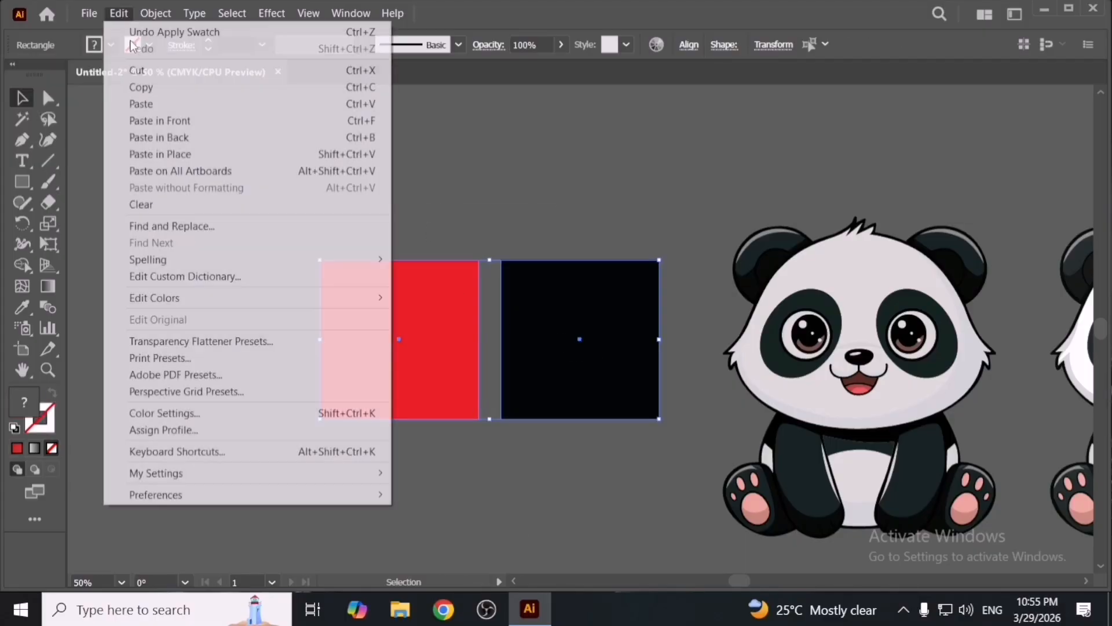
mouse_move(295, 298)
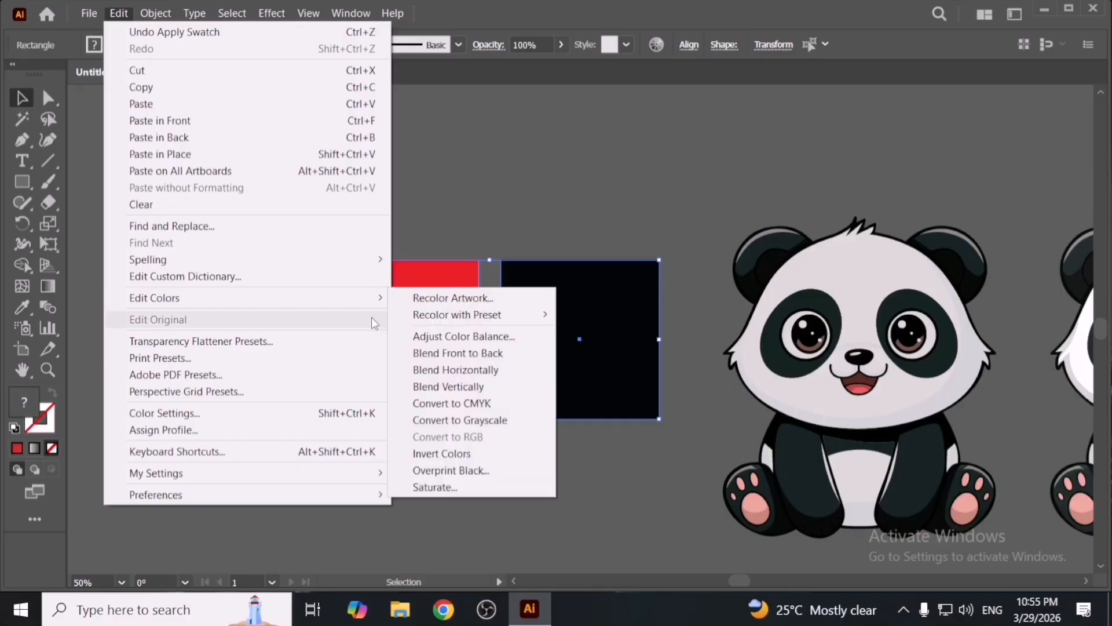
key(ctrl+z)
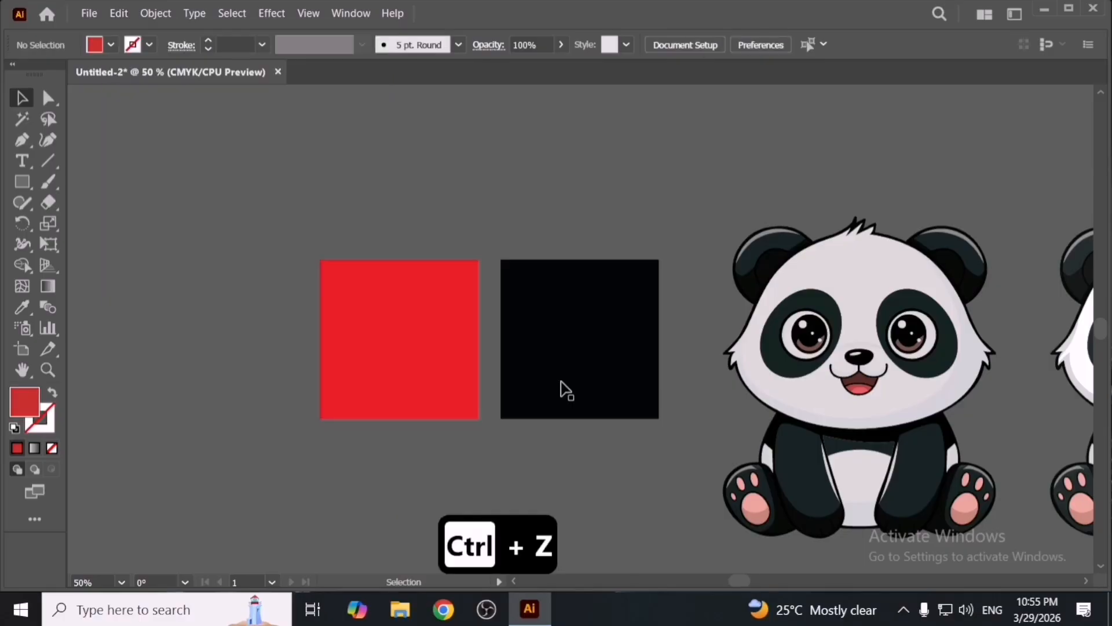
- Apply Invert Colors to the black square
click(566, 390)
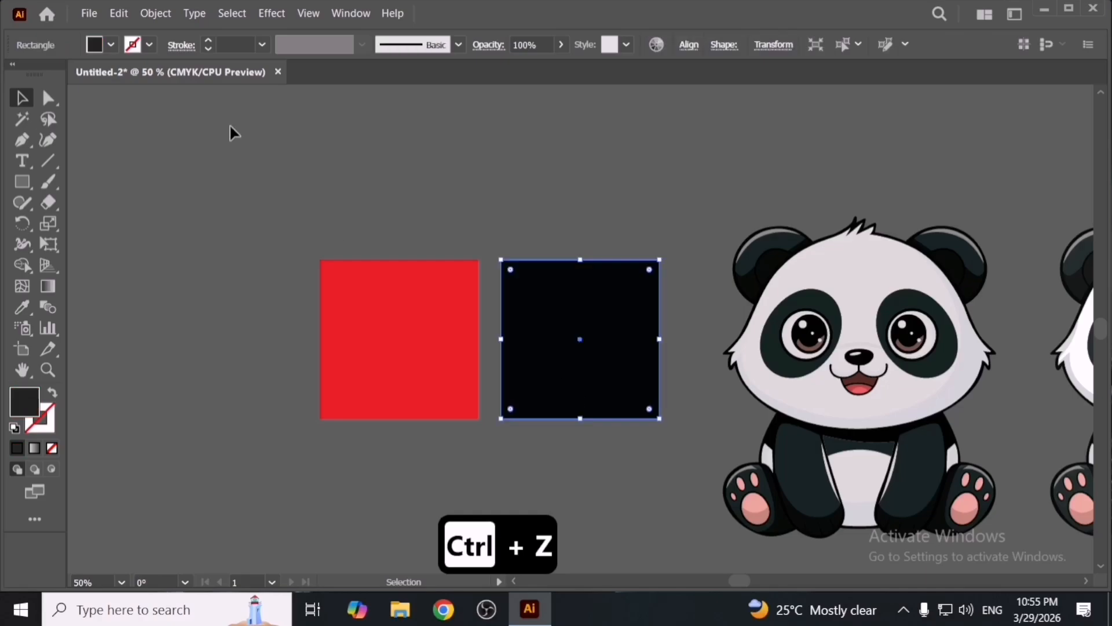
click(119, 13)
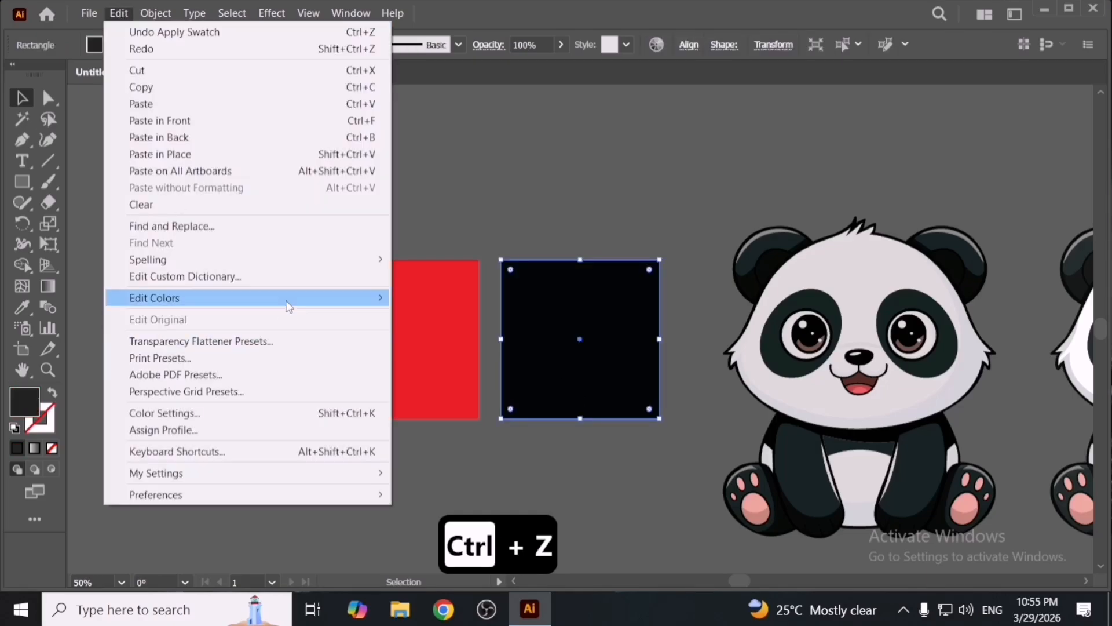
mouse_move(293, 299)
click(479, 453)
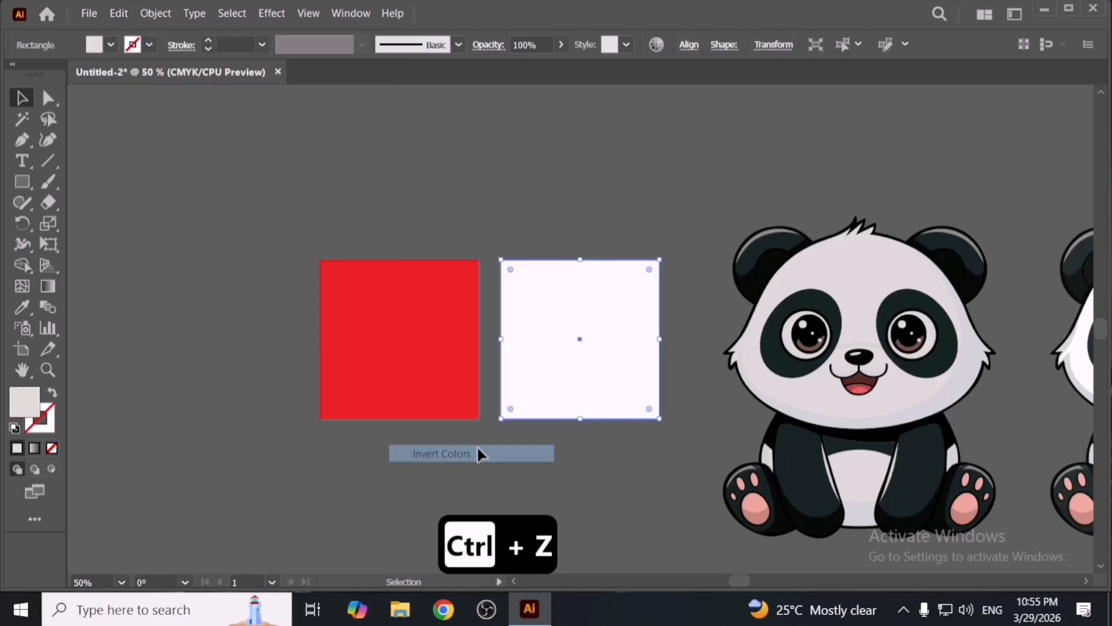
- Apply Invert Colors to the same square again
click(119, 13)
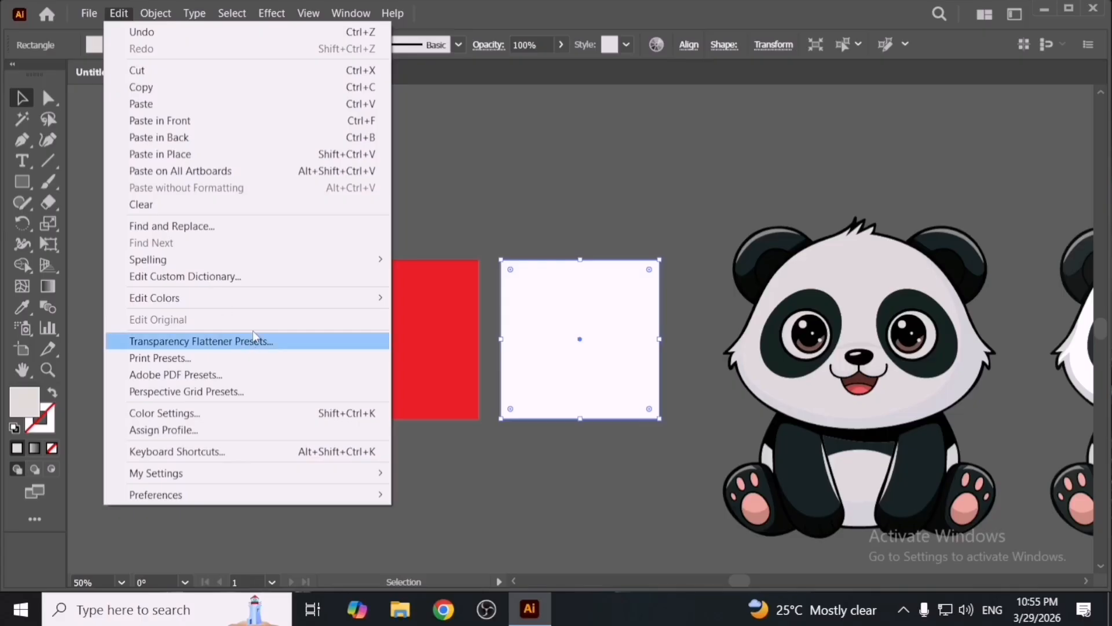
mouse_move(268, 299)
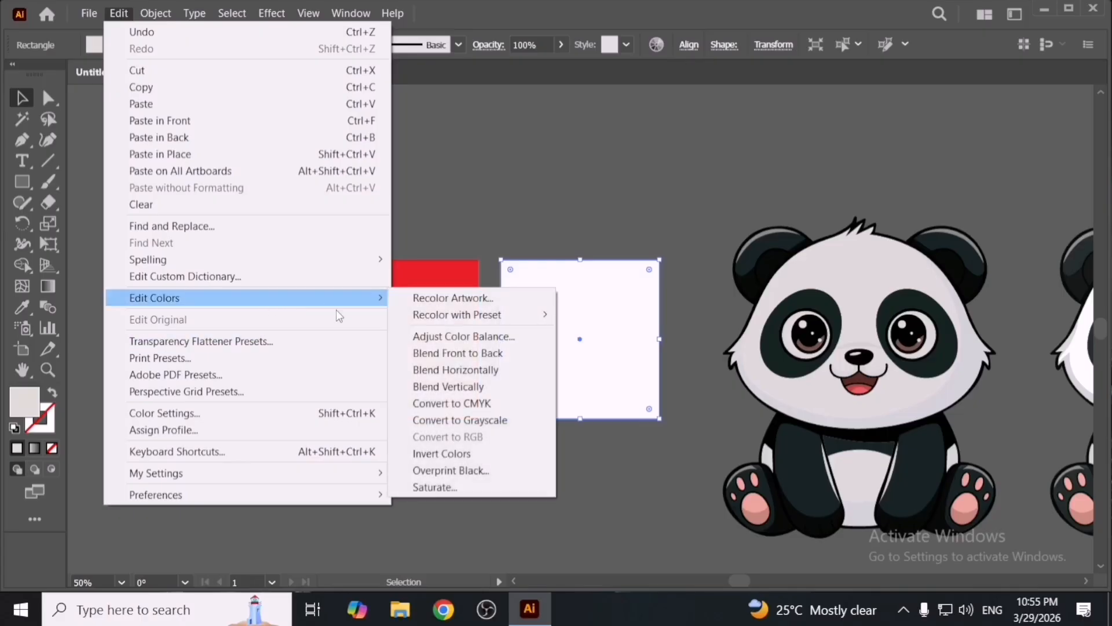
click(457, 452)
- Select the red square and apply Invert Colors to it
click(436, 363)
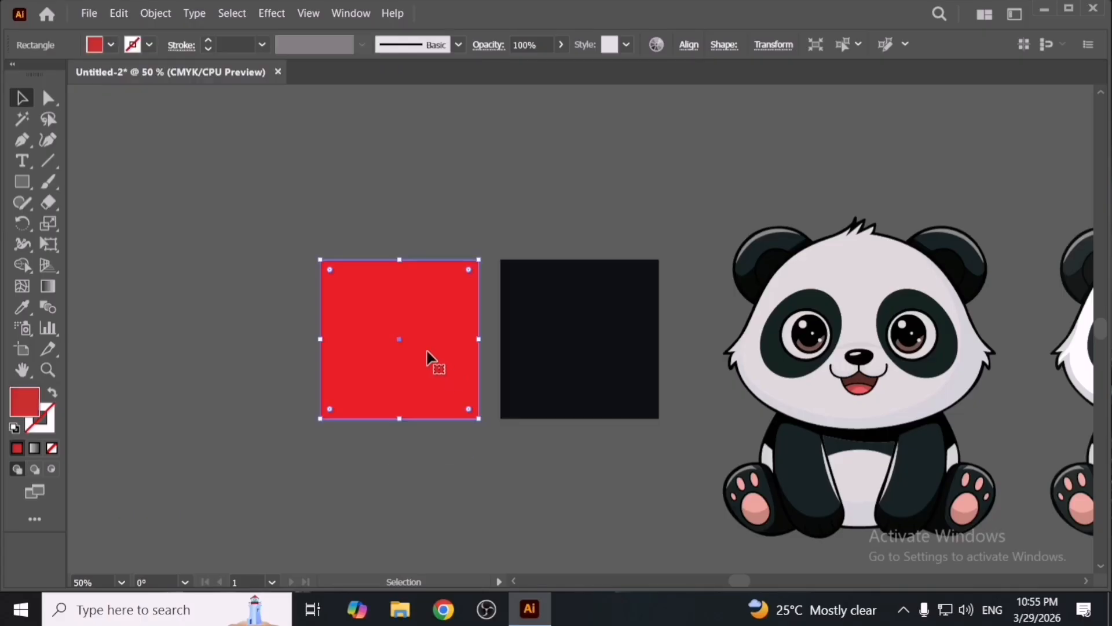
click(118, 13)
mouse_move(261, 306)
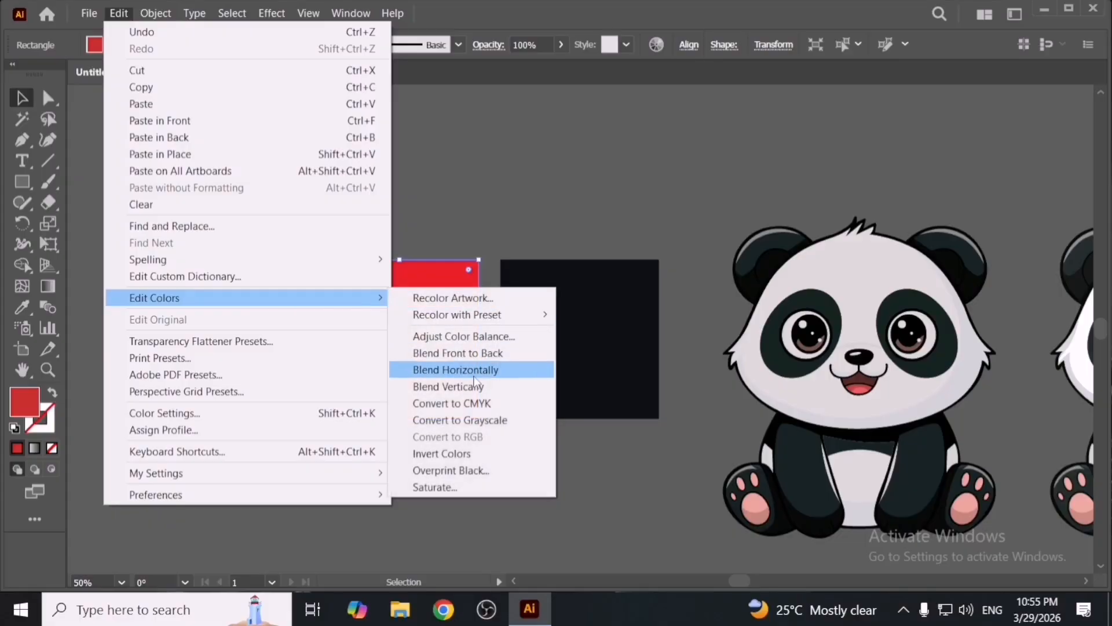
click(491, 453)
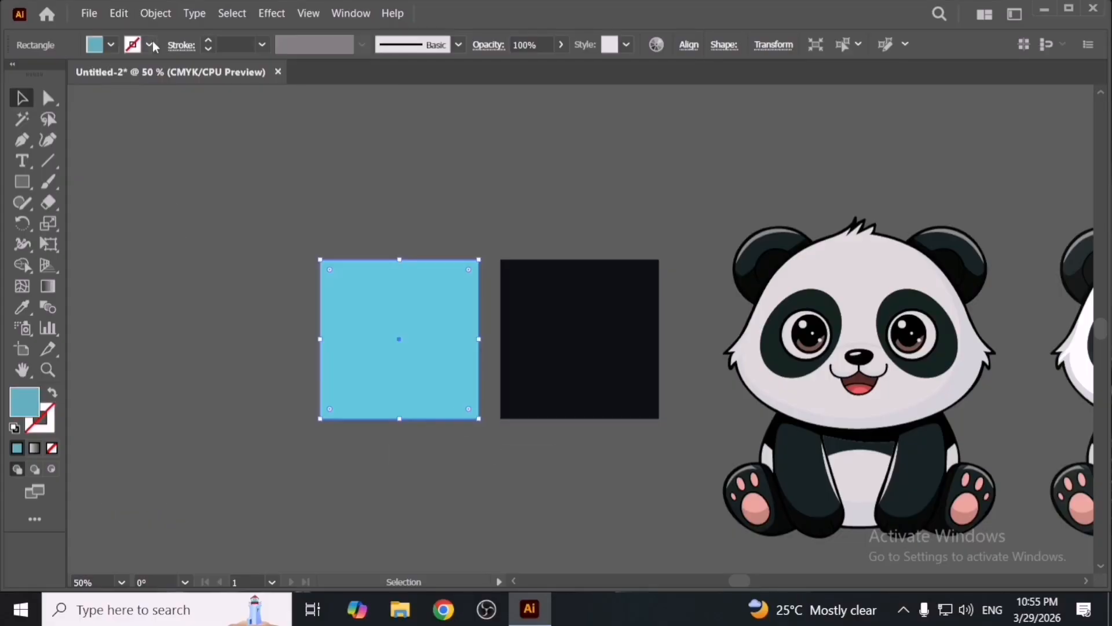
- Apply Invert Colors to the left square a second time
click(123, 16)
mouse_move(284, 297)
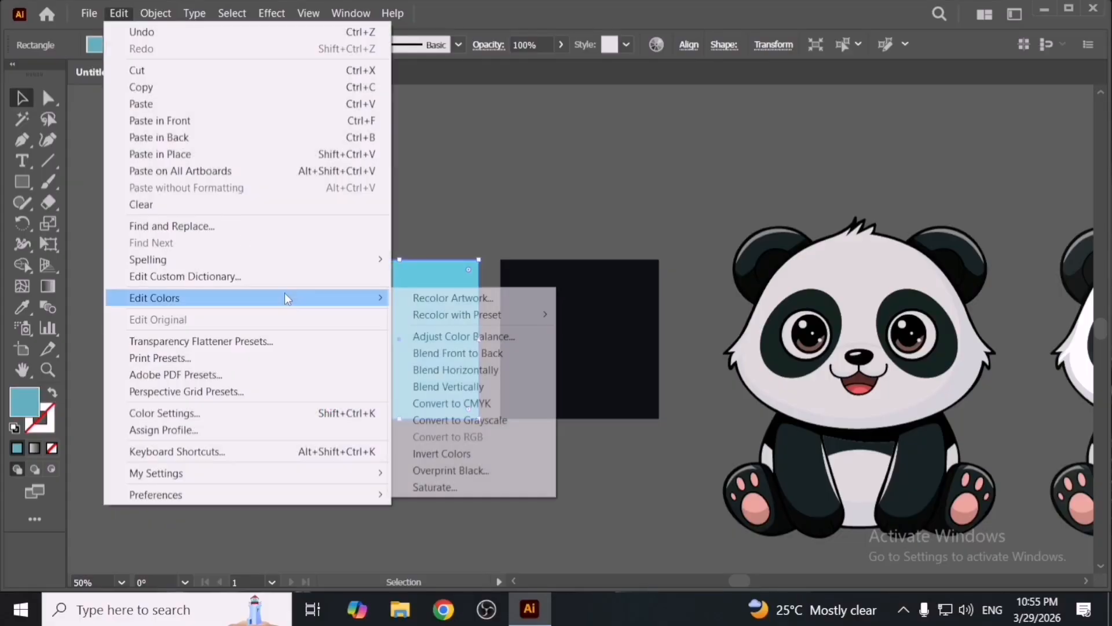
click(468, 449)
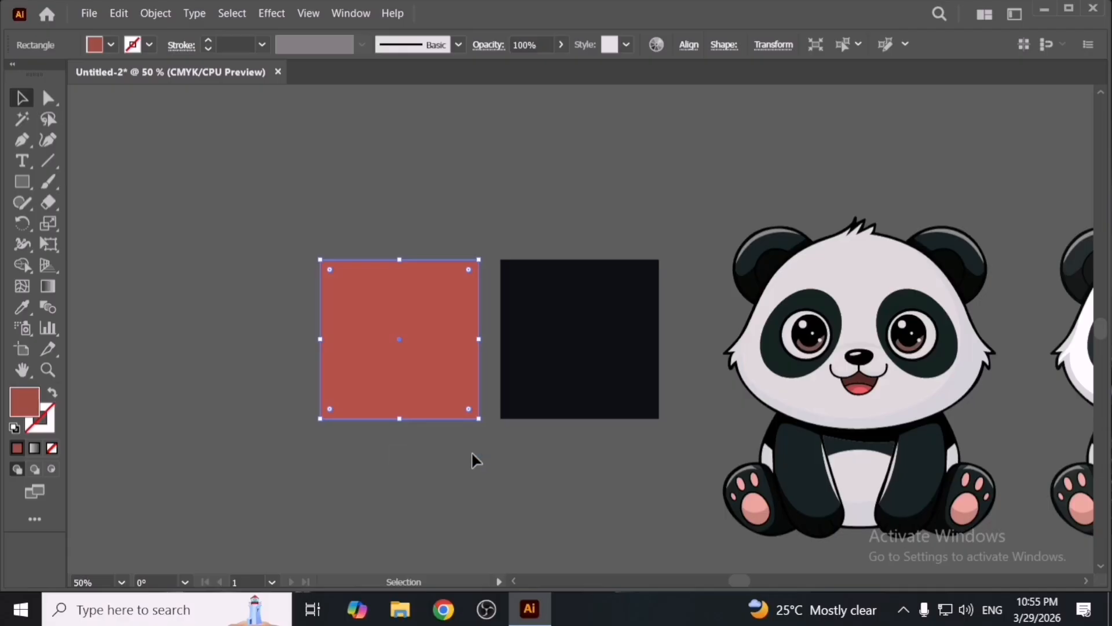
- Reselect the left square, apply Invert Colors once more, and deselect it
click(472, 454)
click(387, 303)
click(120, 18)
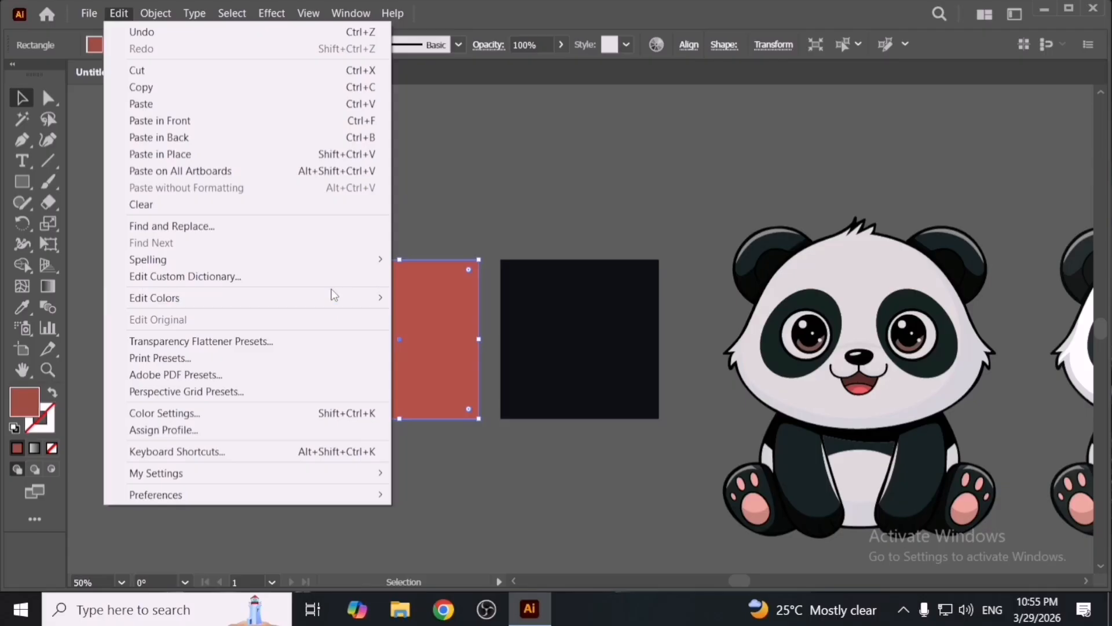
mouse_move(334, 304)
click(489, 449)
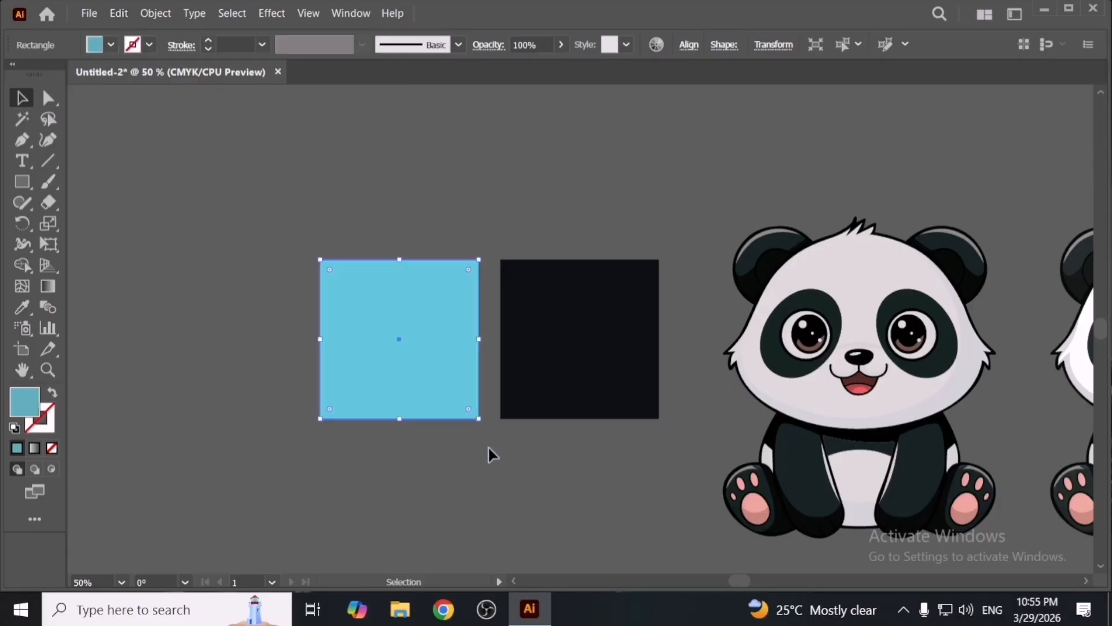
click(489, 447)
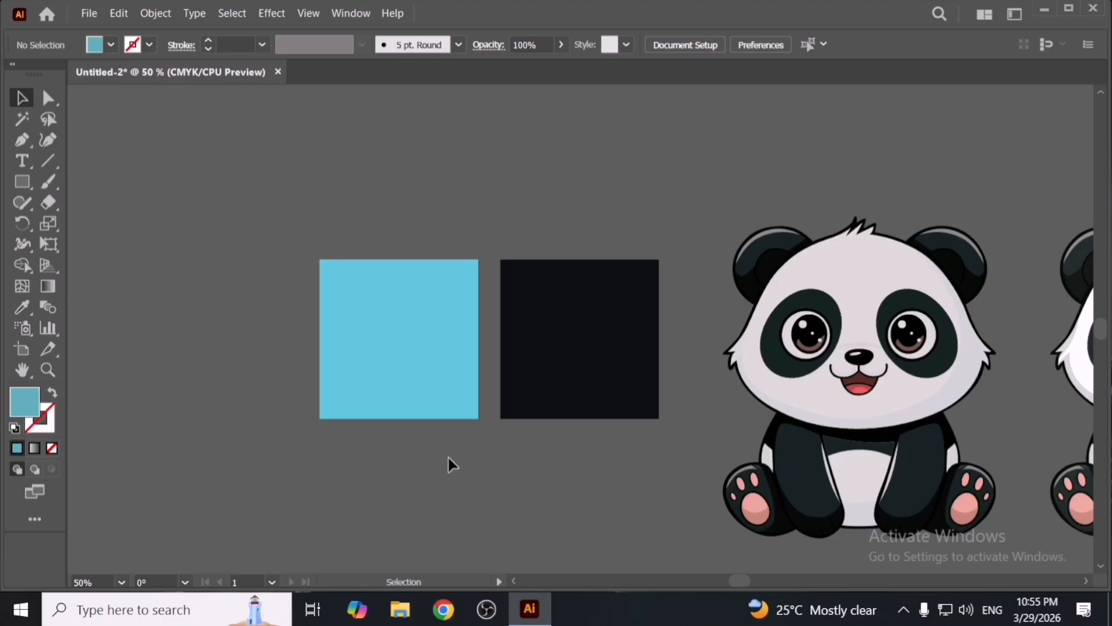
- Select both squares and delete them
drag(382, 236, 589, 283)
scroll(597, 397, down, 1)
key(Delete)
scroll(805, 405, down, 1)
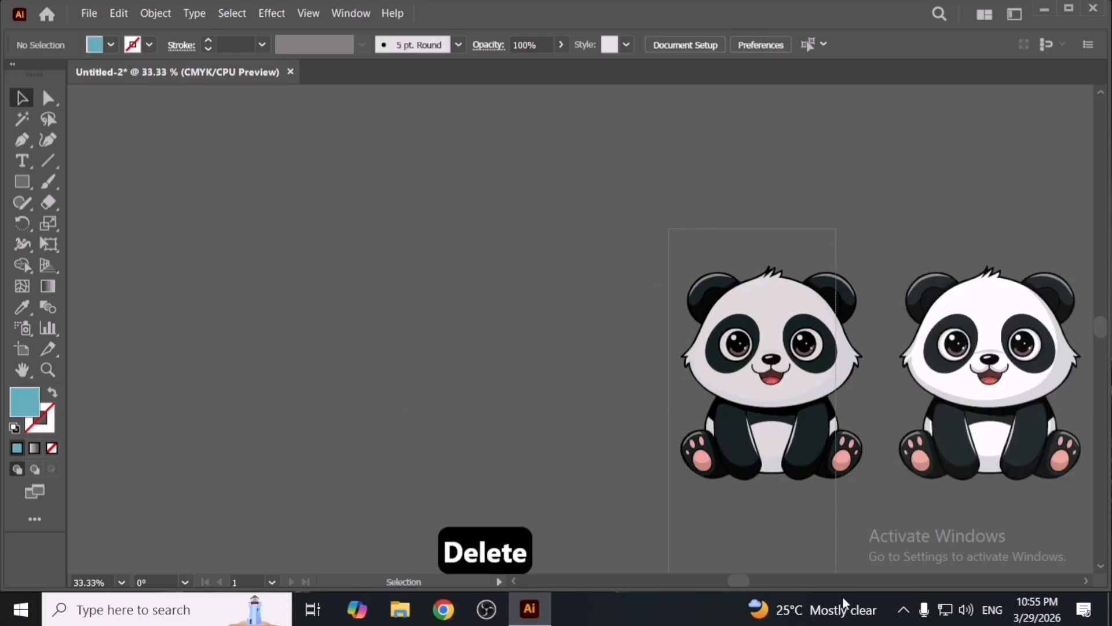
- Select the left panda, apply Invert Colors to it, and deselect
drag(805, 437, 581, 431)
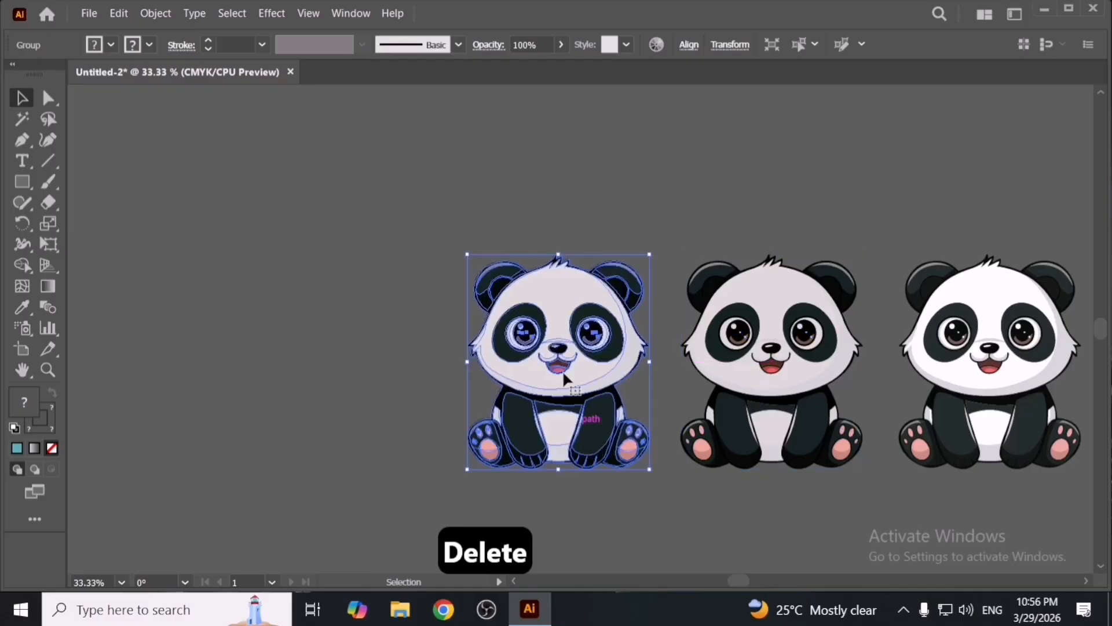
click(123, 16)
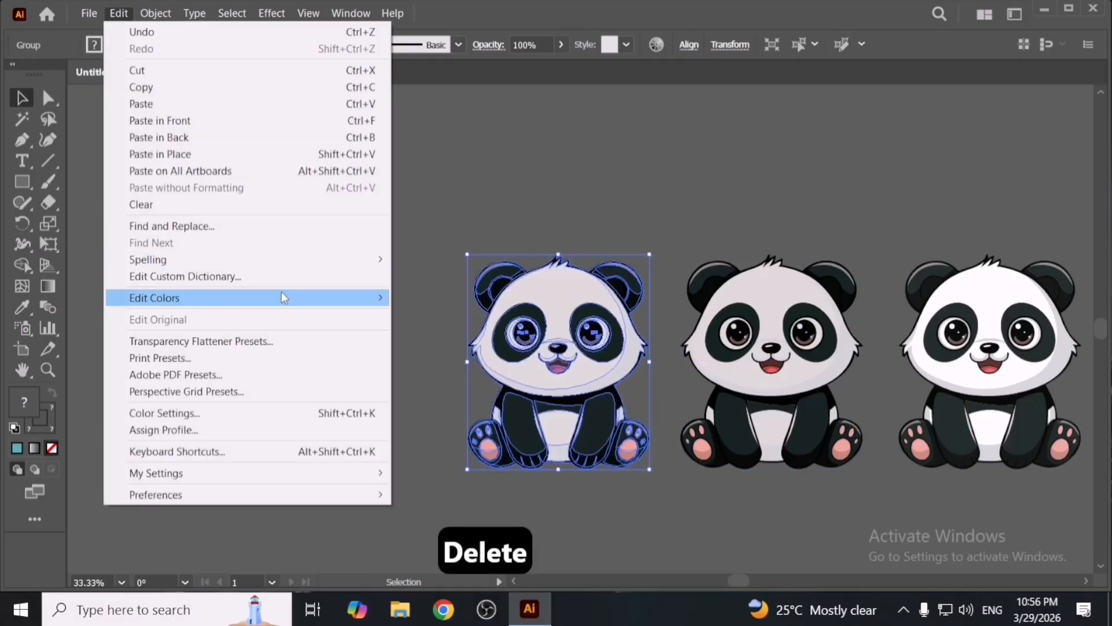
mouse_move(282, 297)
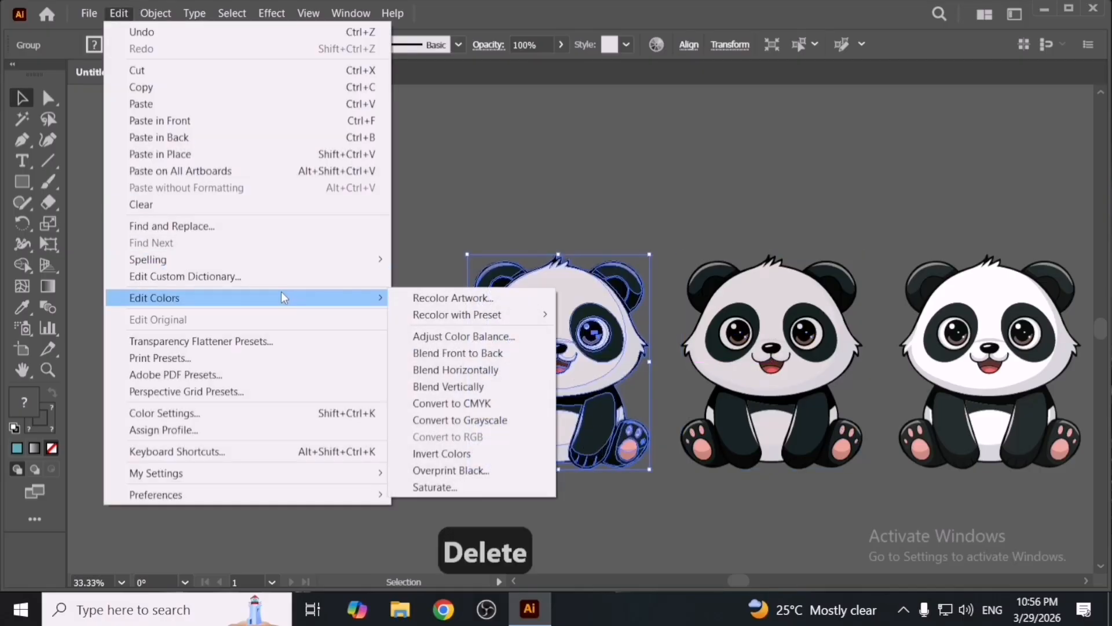
click(519, 451)
click(622, 492)
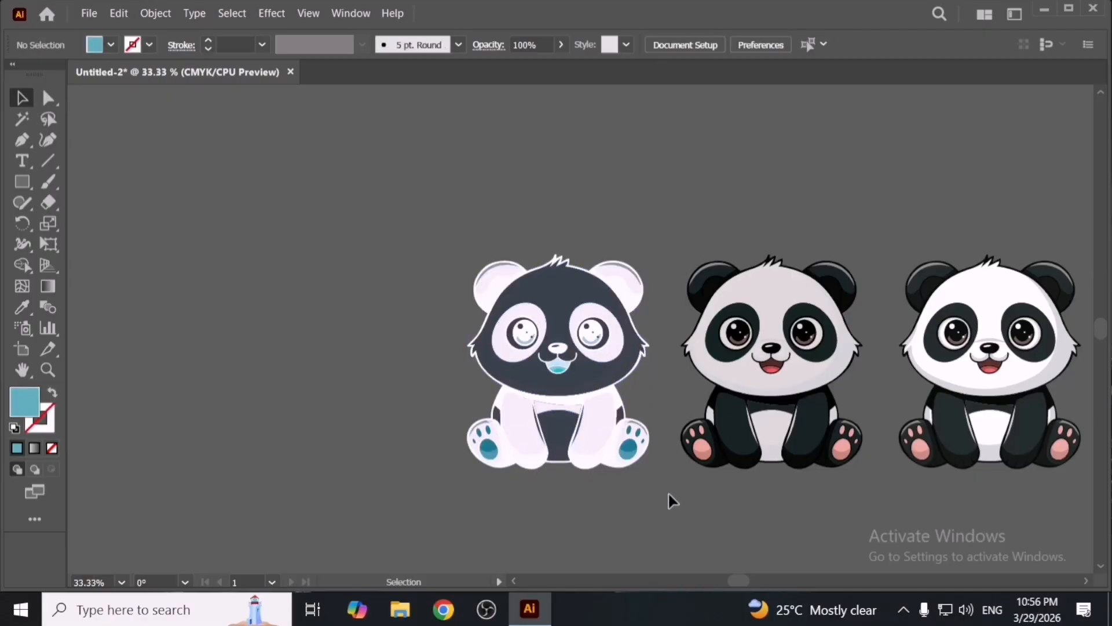
- Delete the inverted panda and replace it with a duplicate of the middle panda
scroll(650, 480, up, 1)
drag(653, 346, 658, 462)
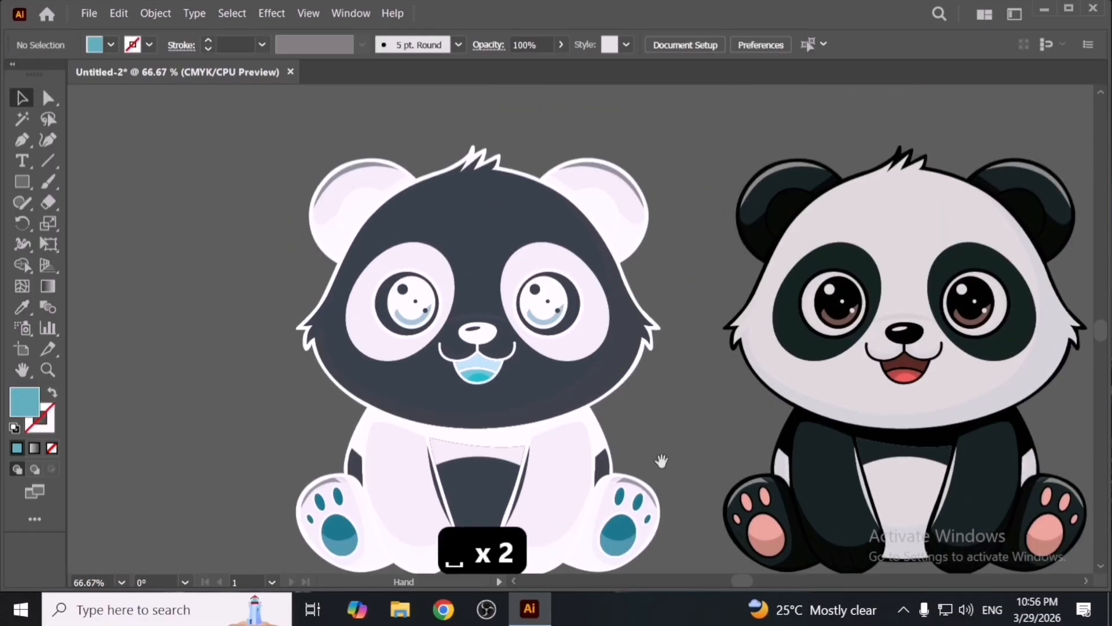
drag(570, 331, 504, 404)
scroll(568, 385, down, 1)
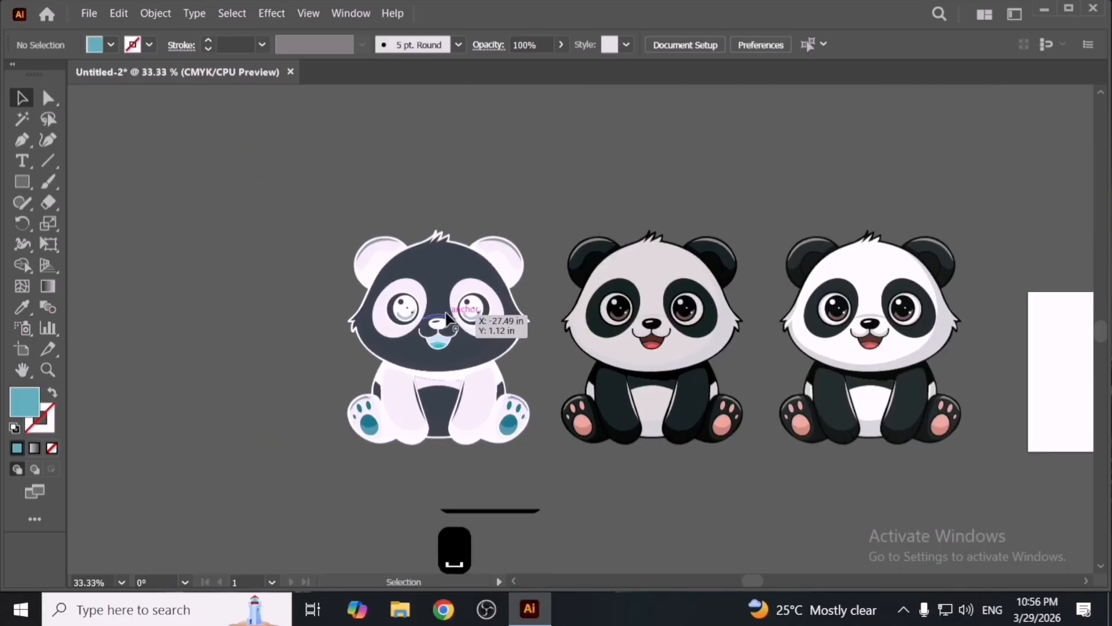
click(504, 336)
key(Delete)
drag(667, 365, 455, 366)
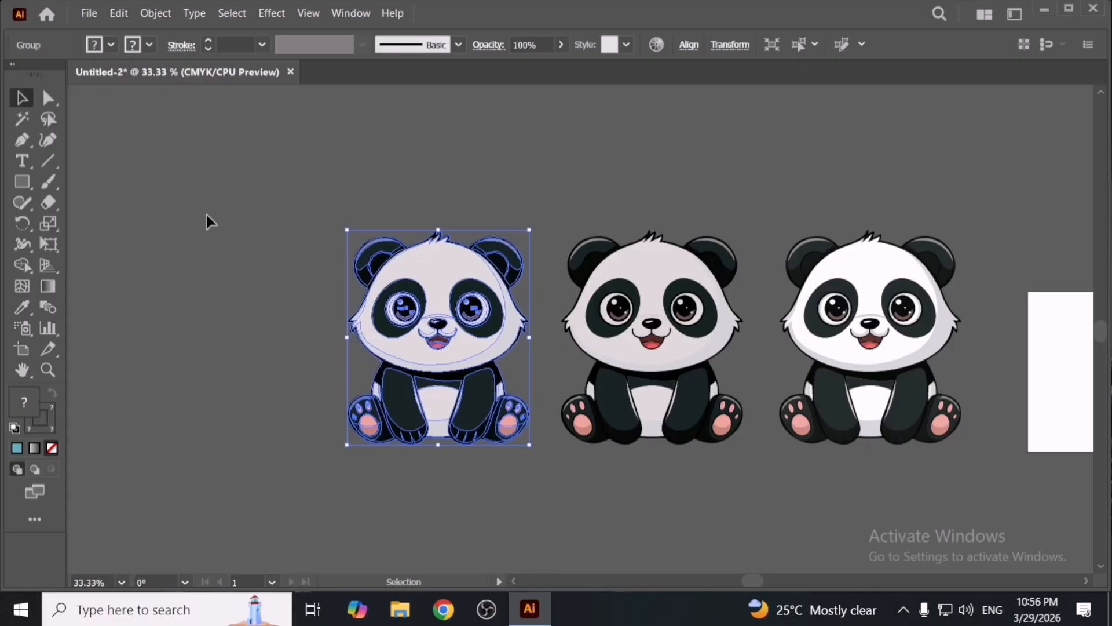
click(233, 235)
- Bring the anime-black image from the desktop into the document and embed it
key(super+d)
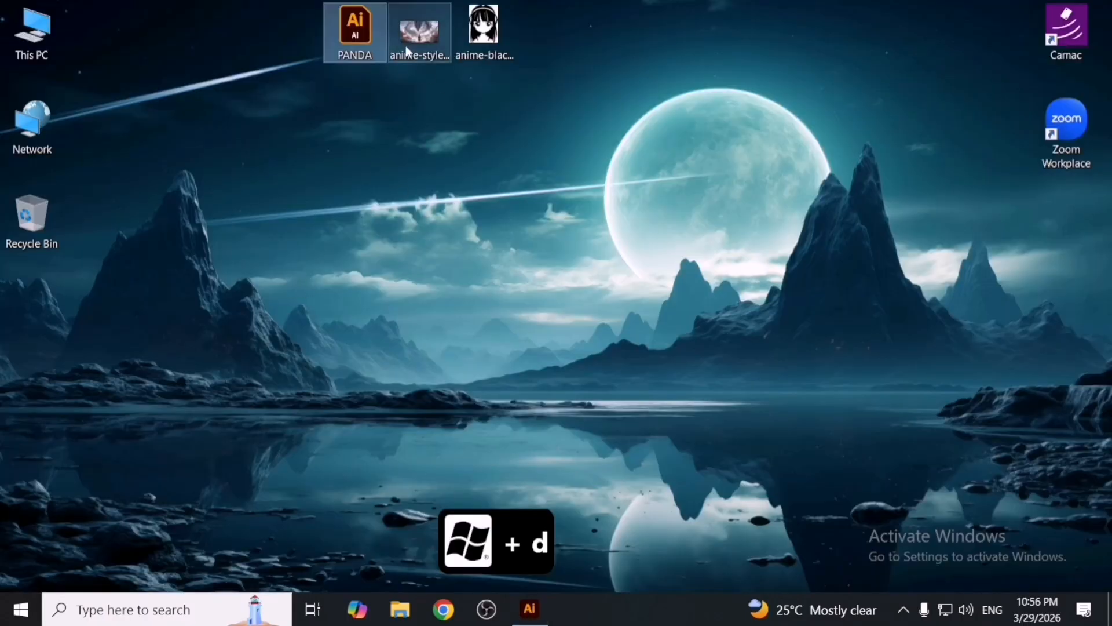
drag(484, 26, 347, 338)
key(alt+Tab)
key(space)
click(318, 45)
- Apply Invert Colors to the embedded anime image and shift it slightly
click(119, 13)
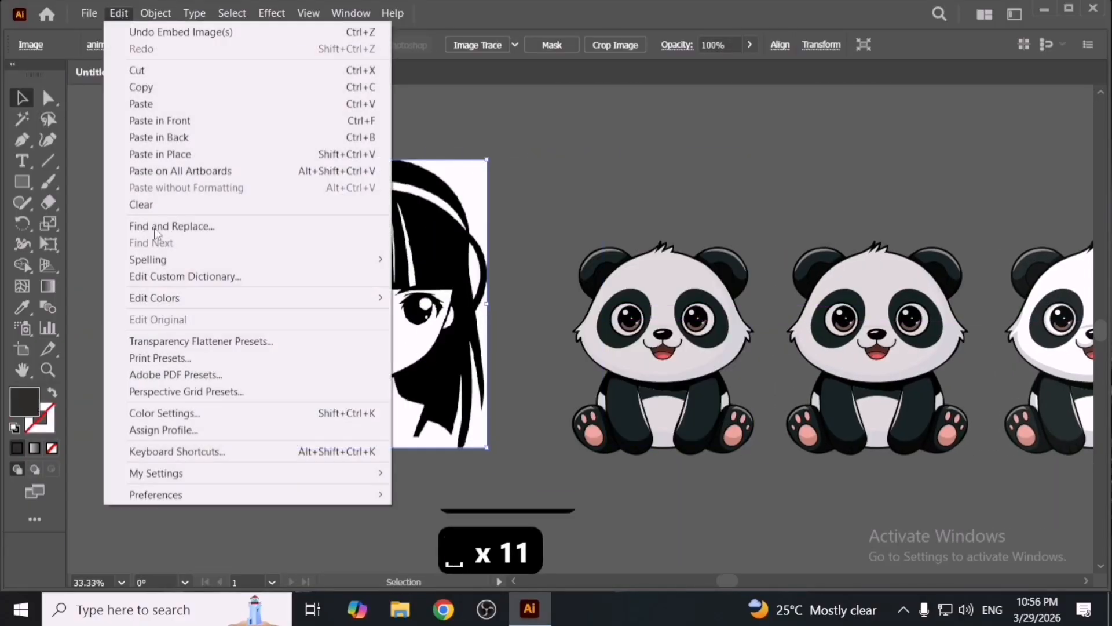
mouse_move(300, 303)
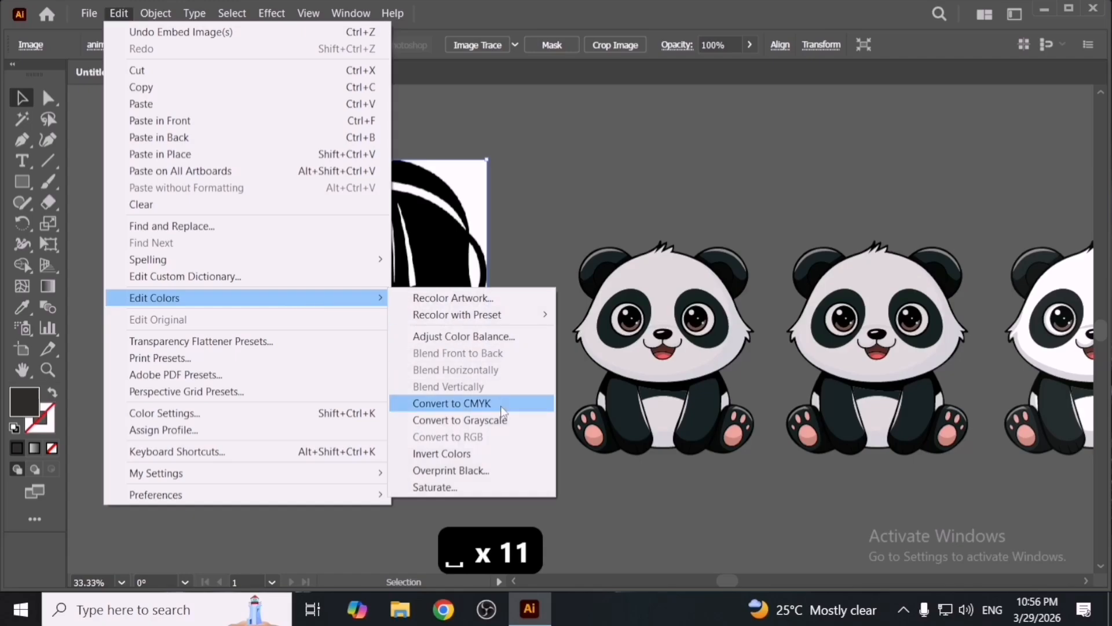
click(513, 446)
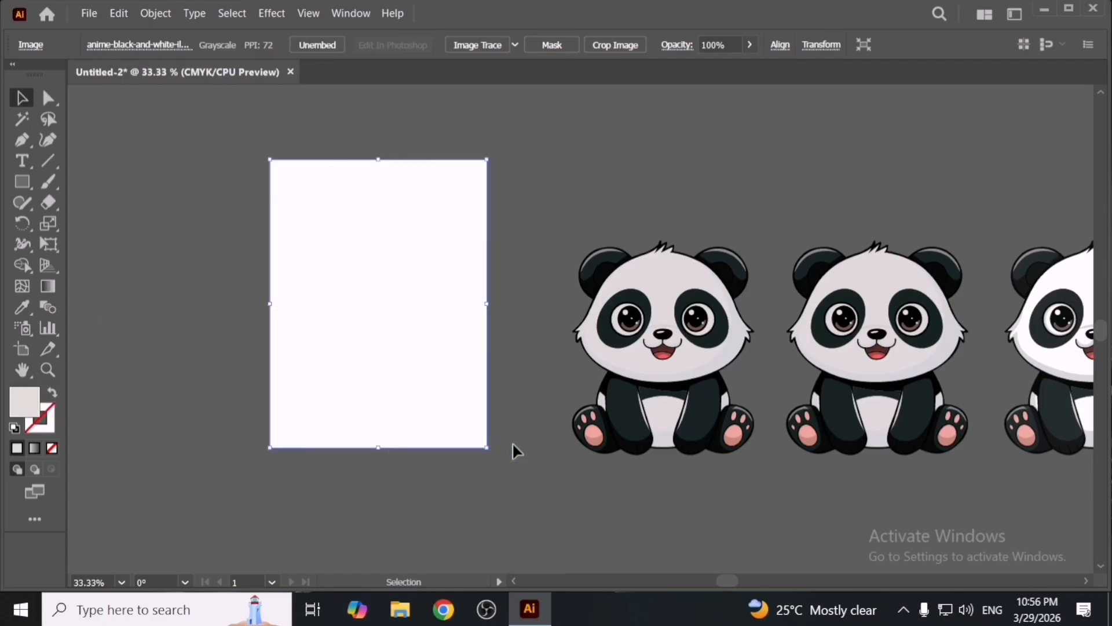
click(512, 442)
drag(454, 429, 459, 429)
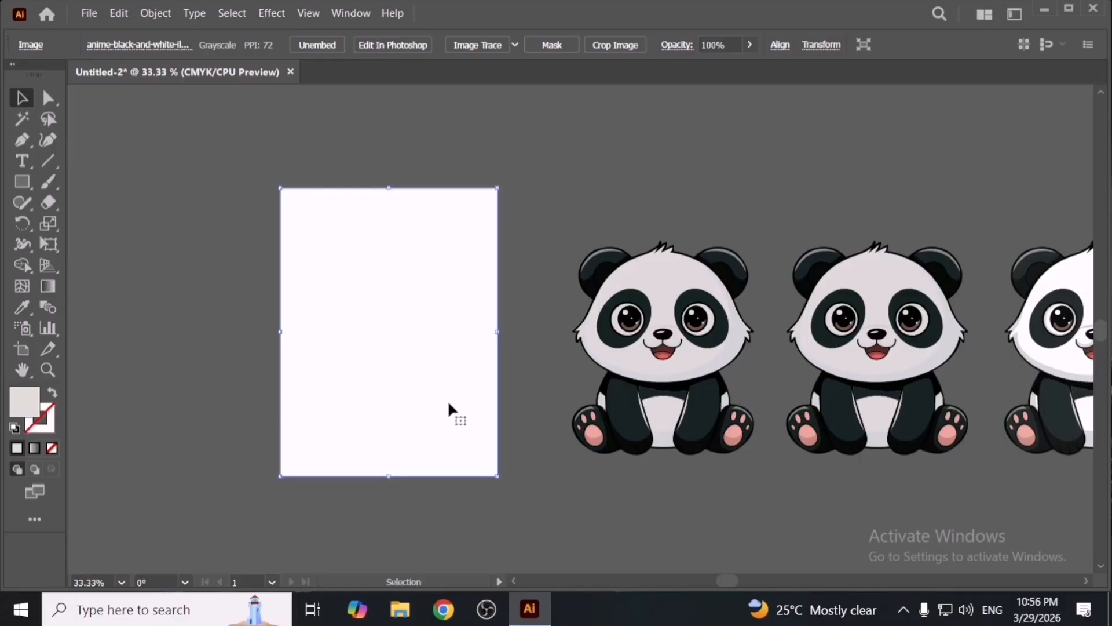
- Apply Invert Colors to the image again, then select and delete it
click(119, 12)
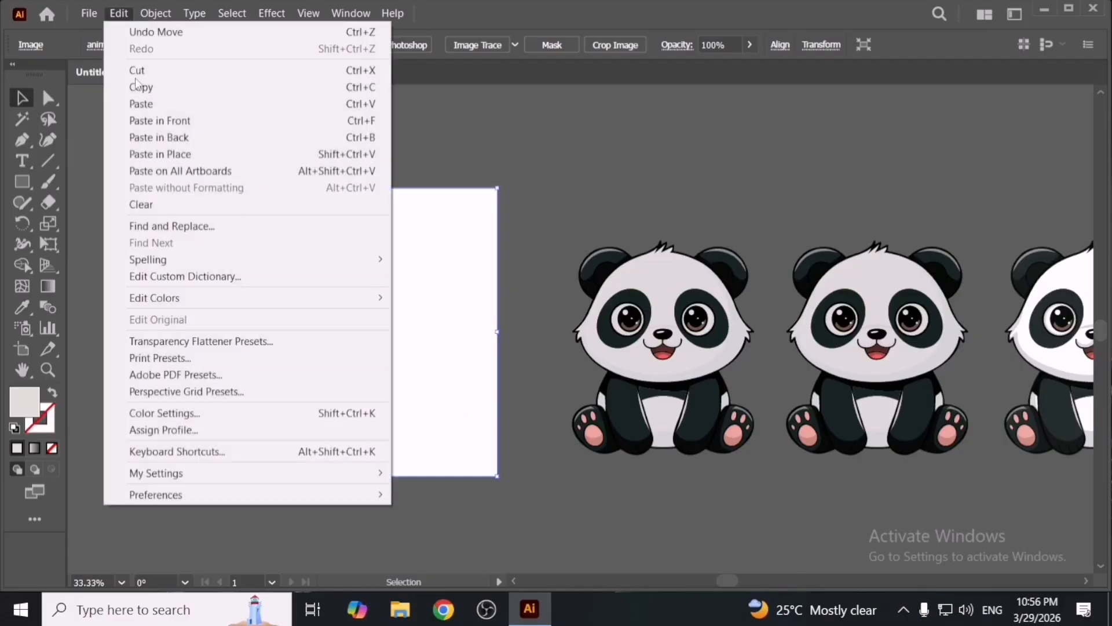
mouse_move(270, 297)
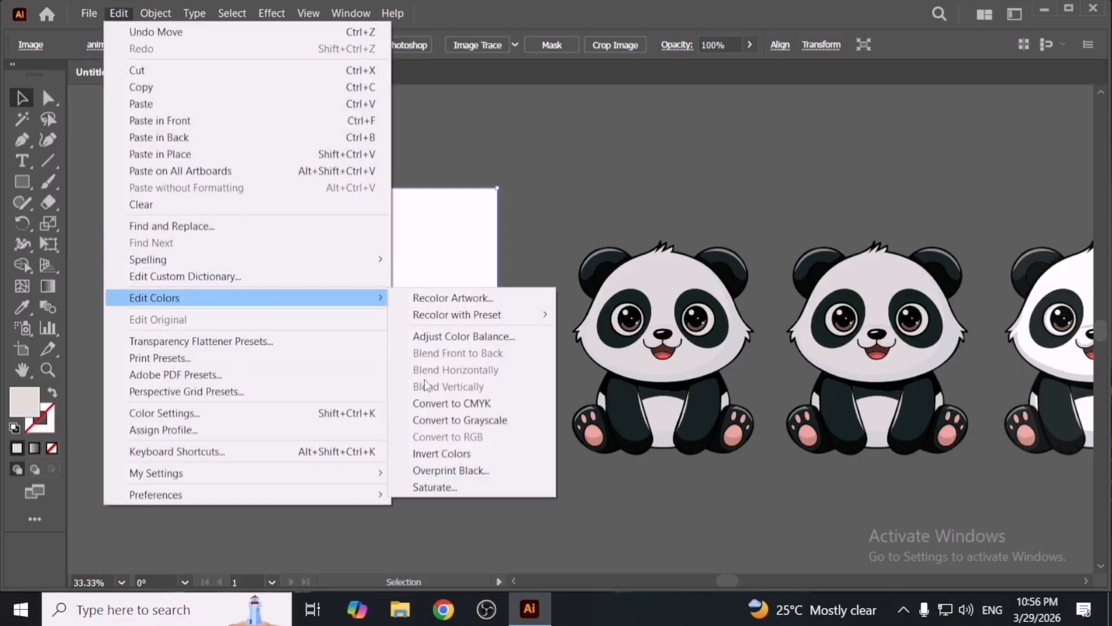
click(440, 452)
drag(487, 319, 445, 347)
key(Delete)
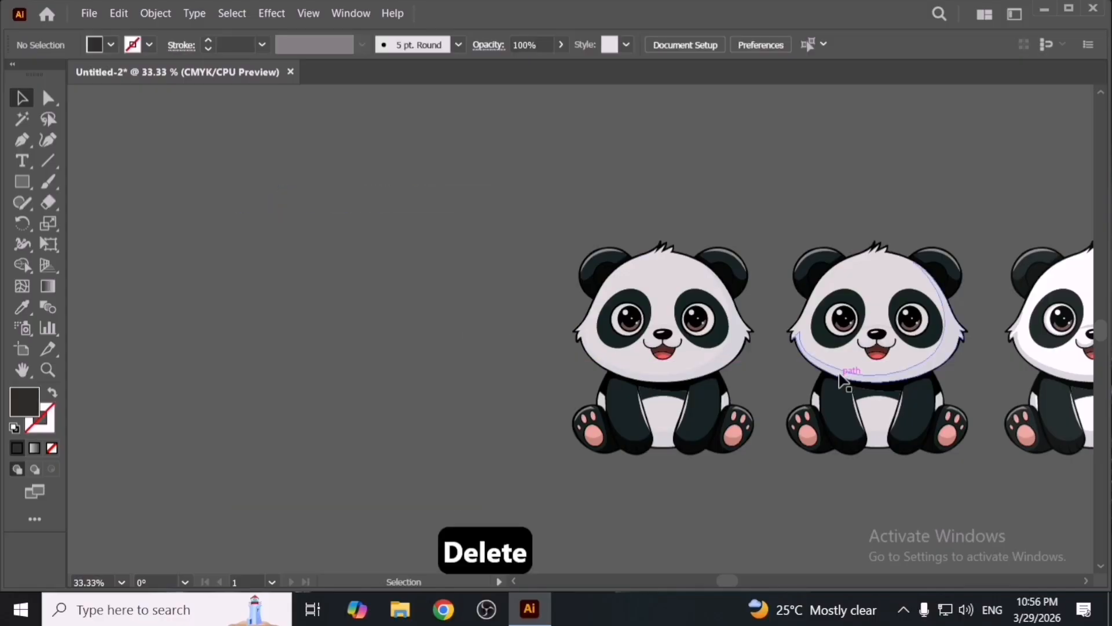
- Restore the deleted anime image, then delete it again
drag(852, 372, 523, 391)
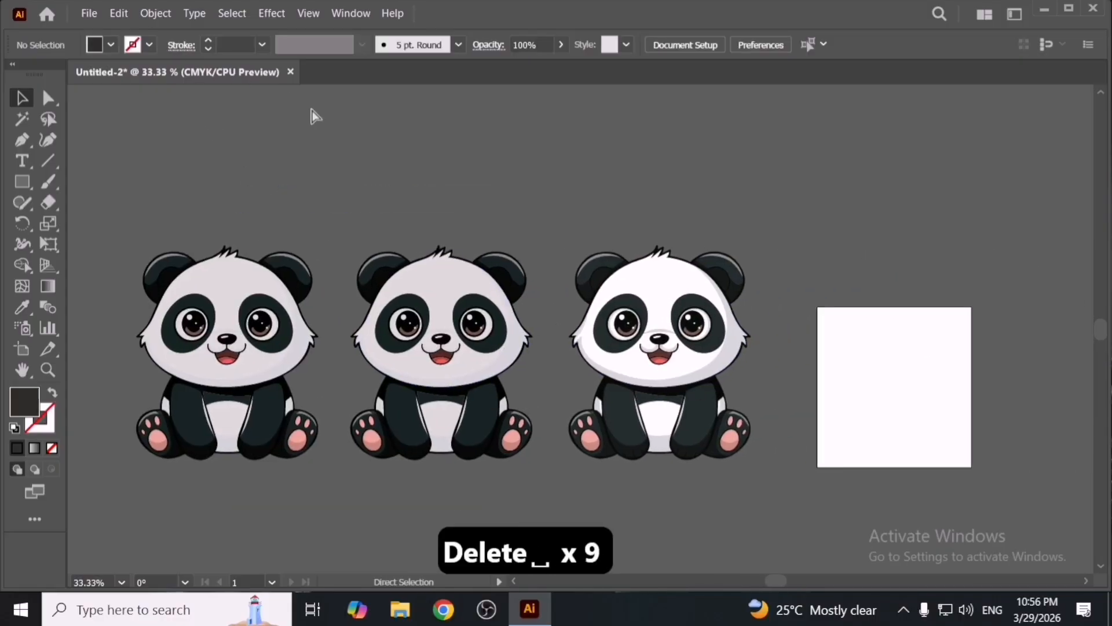
key(ctrl+z)
drag(297, 133, 737, 137)
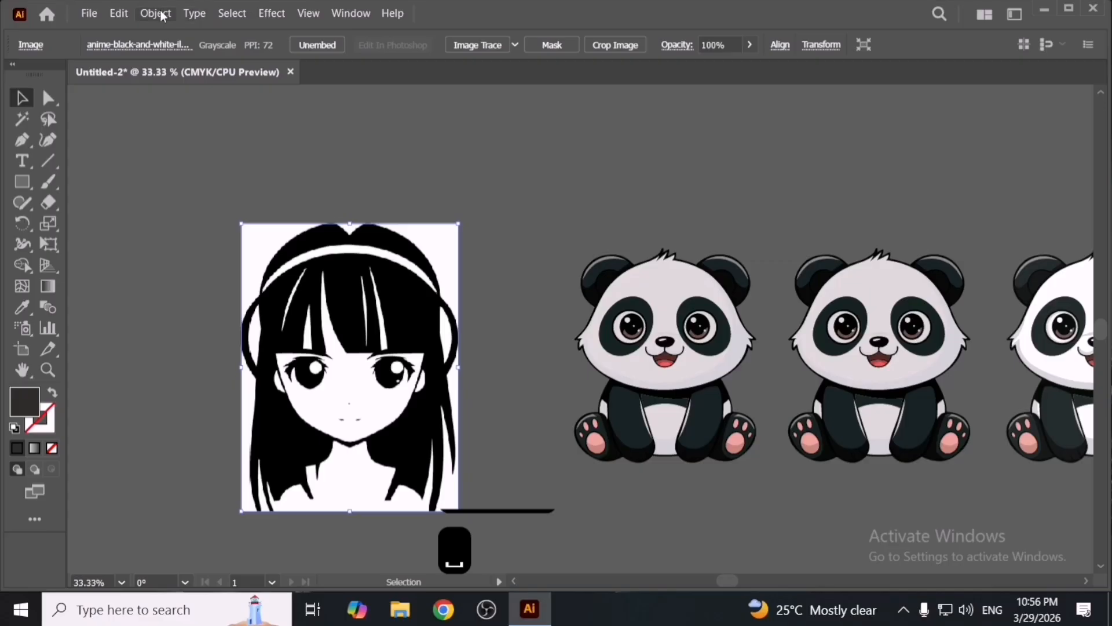
click(119, 13)
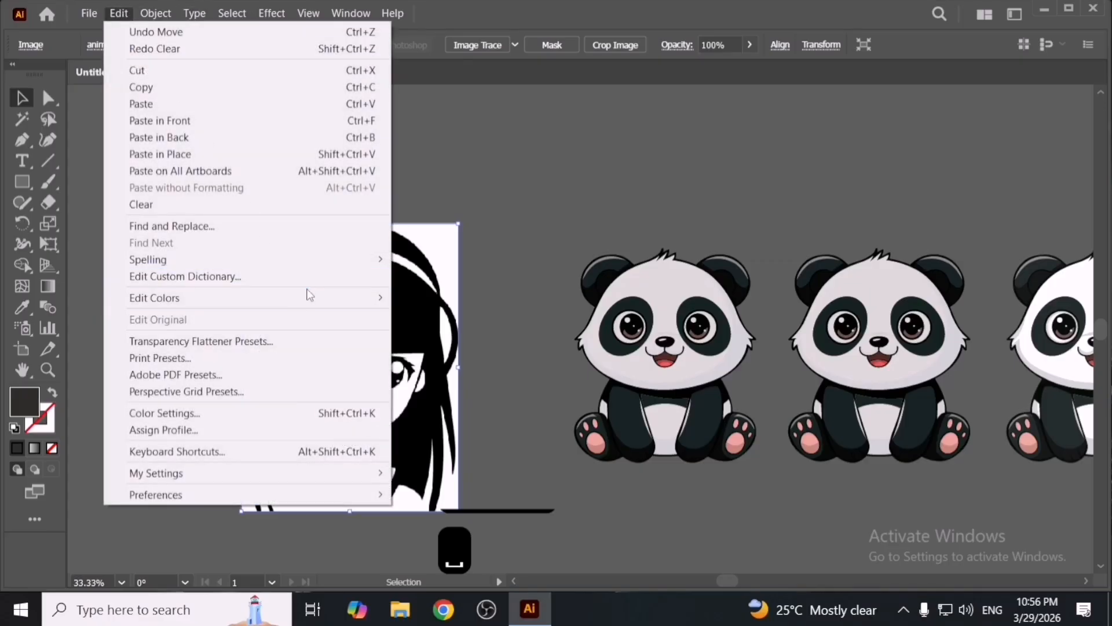
mouse_move(310, 296)
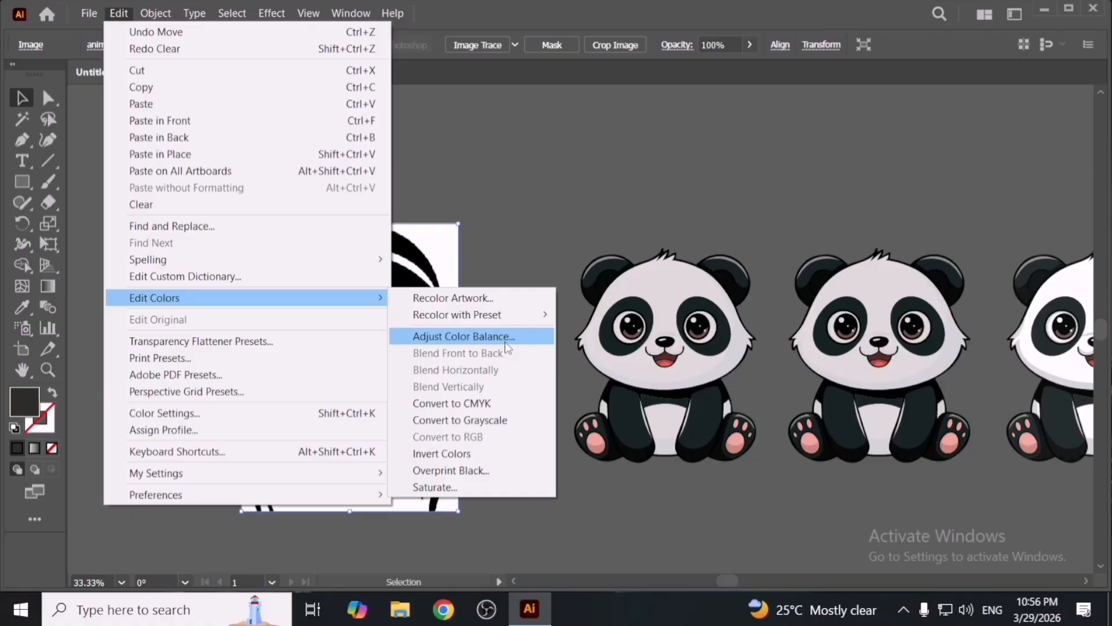
click(509, 249)
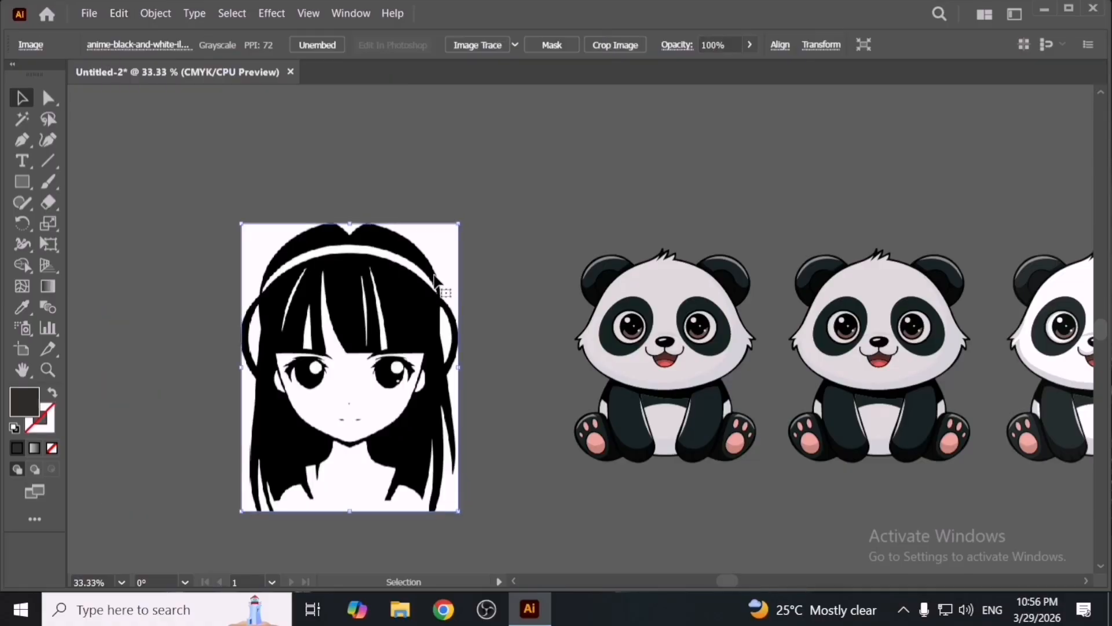
key(Delete)
- Place the anime-style dragon image from the desktop into the document and resize it
key(super+d)
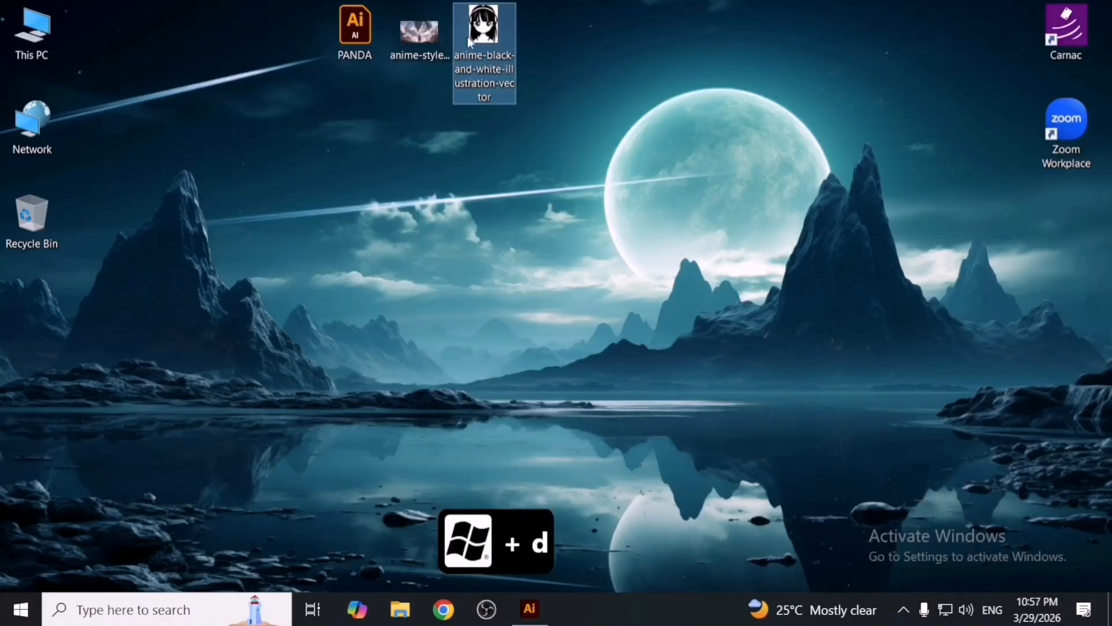
drag(423, 29, 542, 350)
key(alt+Tab)
scroll(542, 350, down, 3)
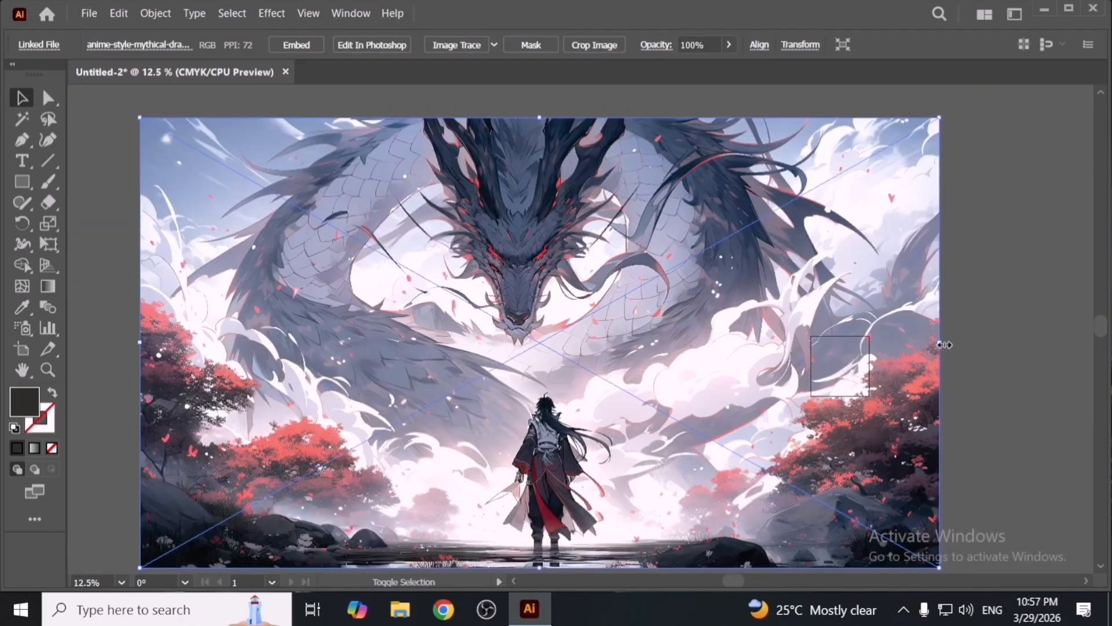
drag(939, 342, 495, 376)
- Embed the dragon image and apply Invert Colors to it
scroll(541, 353, up, 3)
scroll(543, 356, up, 2)
scroll(500, 382, up, 2)
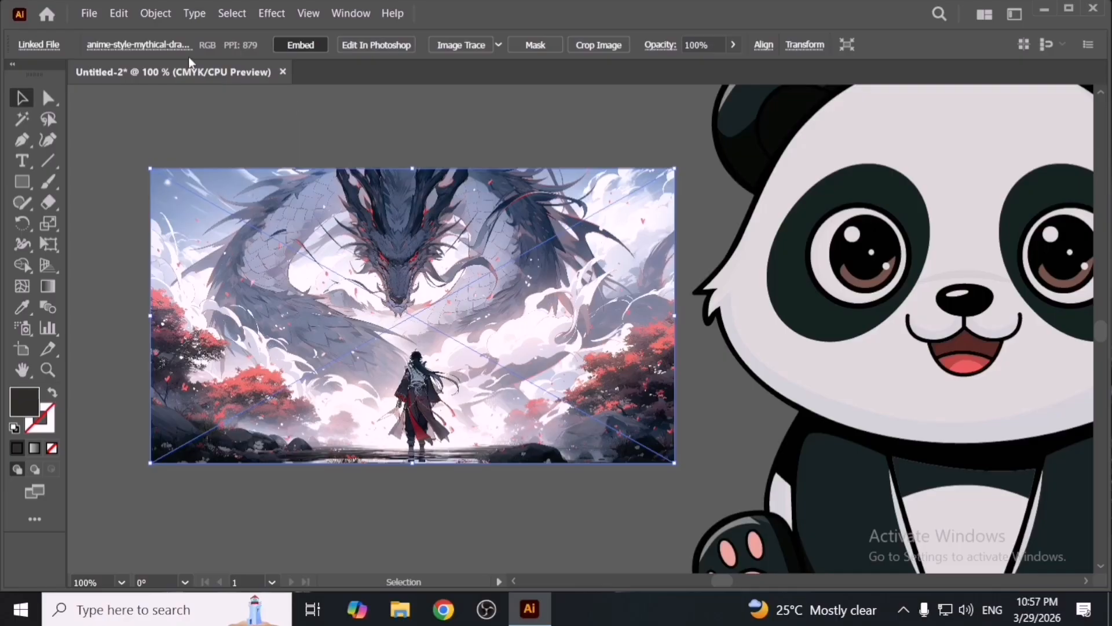
click(122, 13)
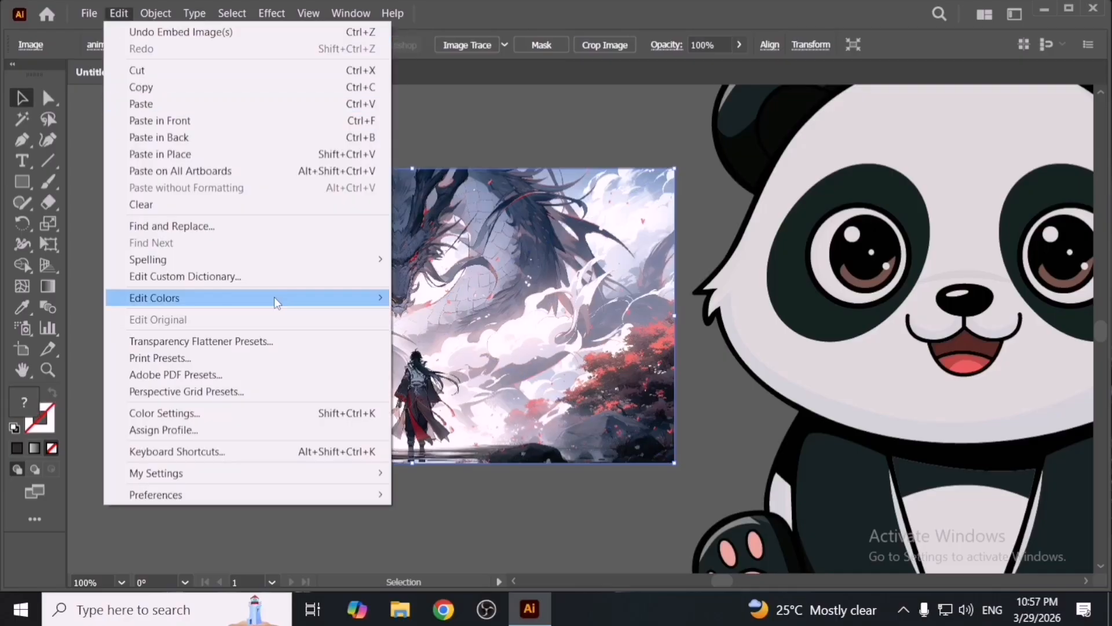
mouse_move(281, 297)
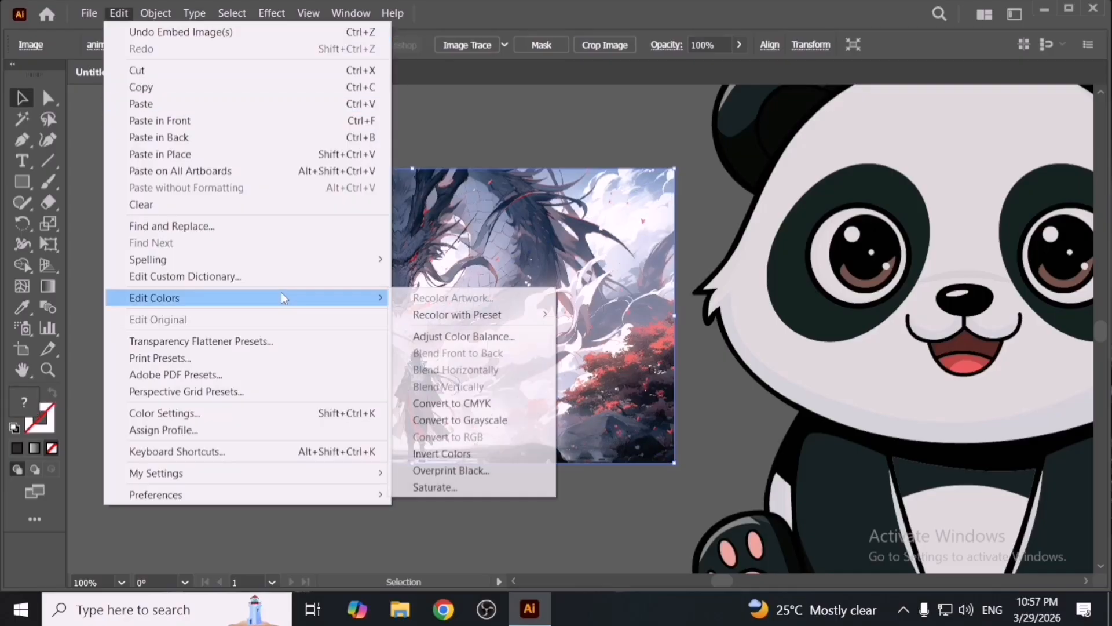
click(532, 452)
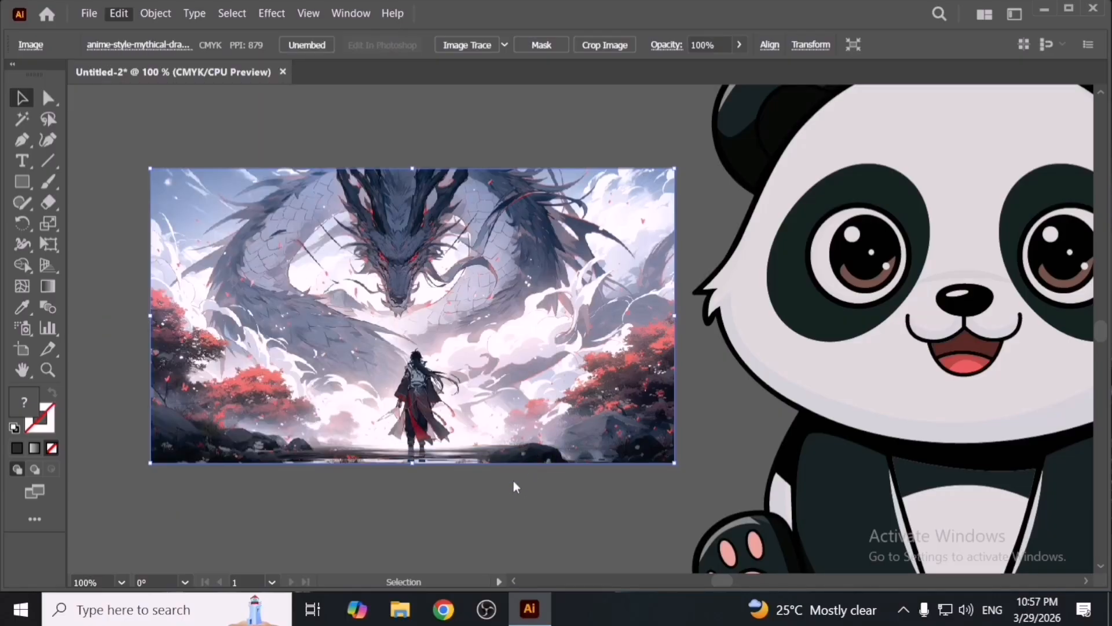
click(528, 482)
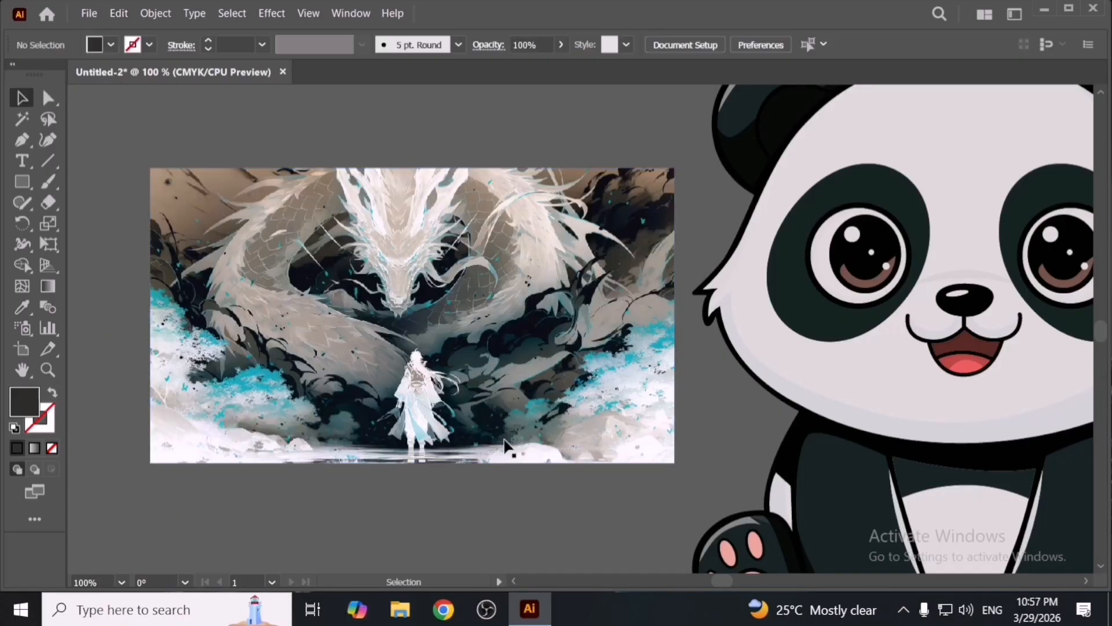
- Move the dragon image slightly, then undo the last three changes
drag(465, 399, 442, 450)
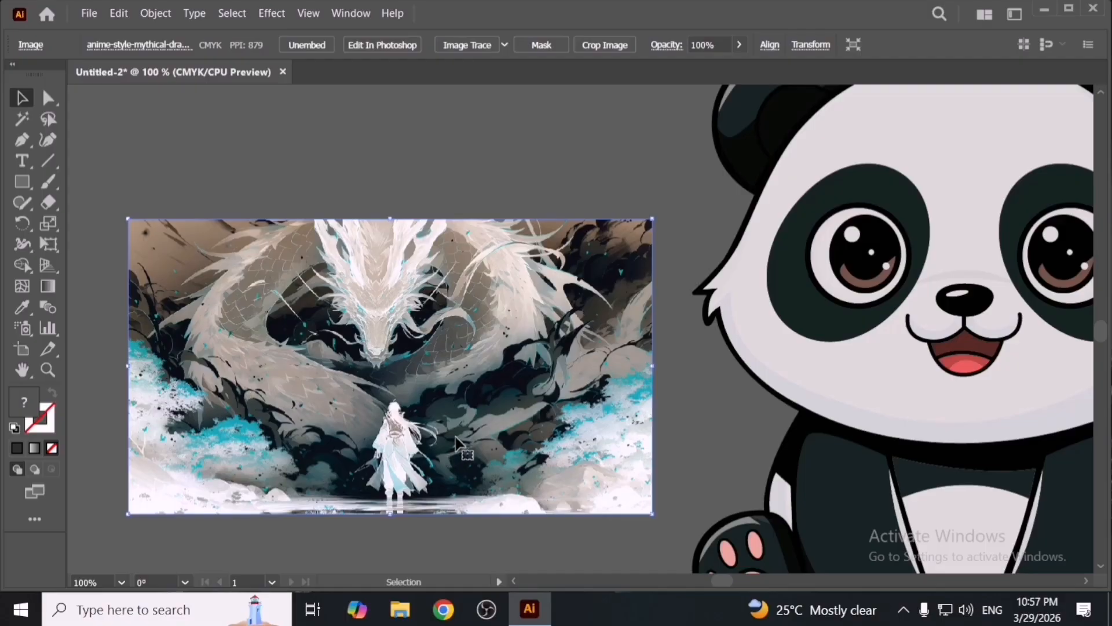
key(ctrl+z)
key(ctrl+z)
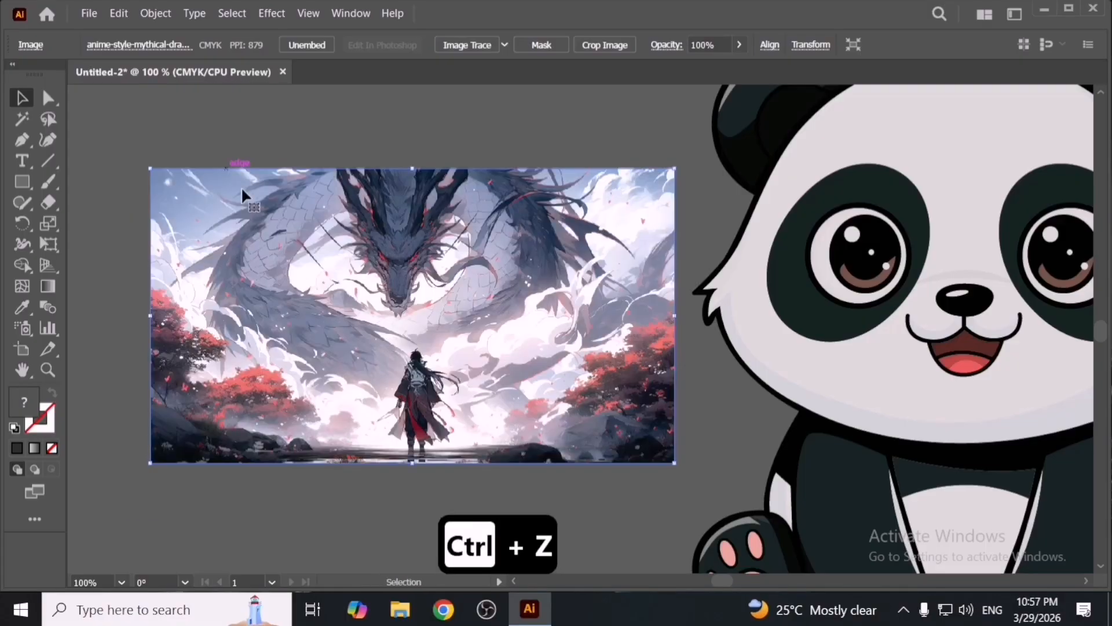
key(ctrl+z)
click(119, 12)
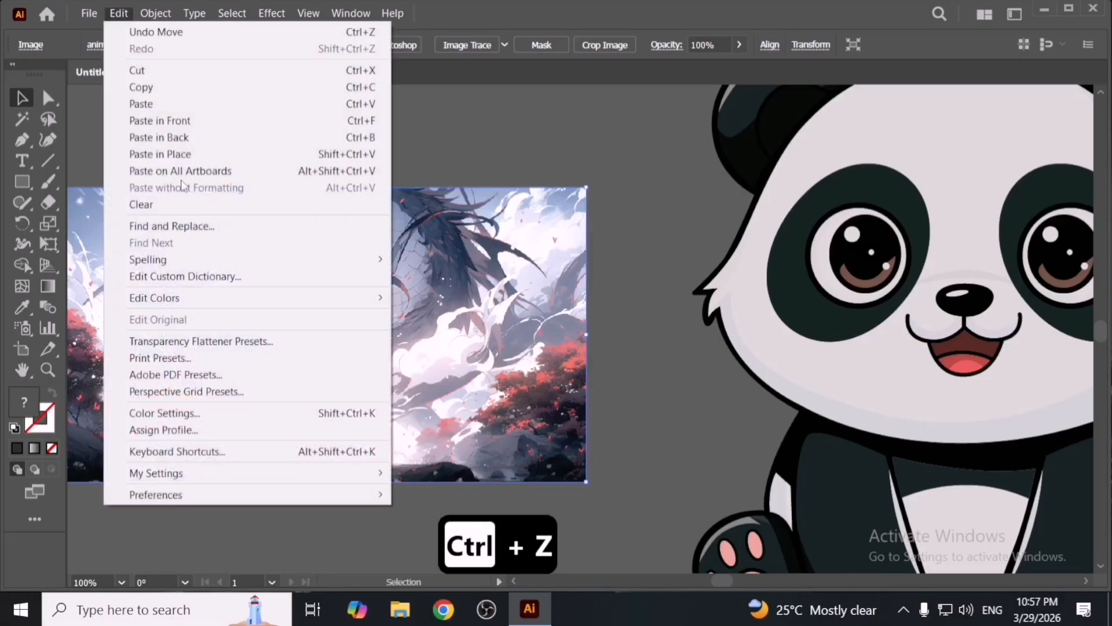
mouse_move(286, 301)
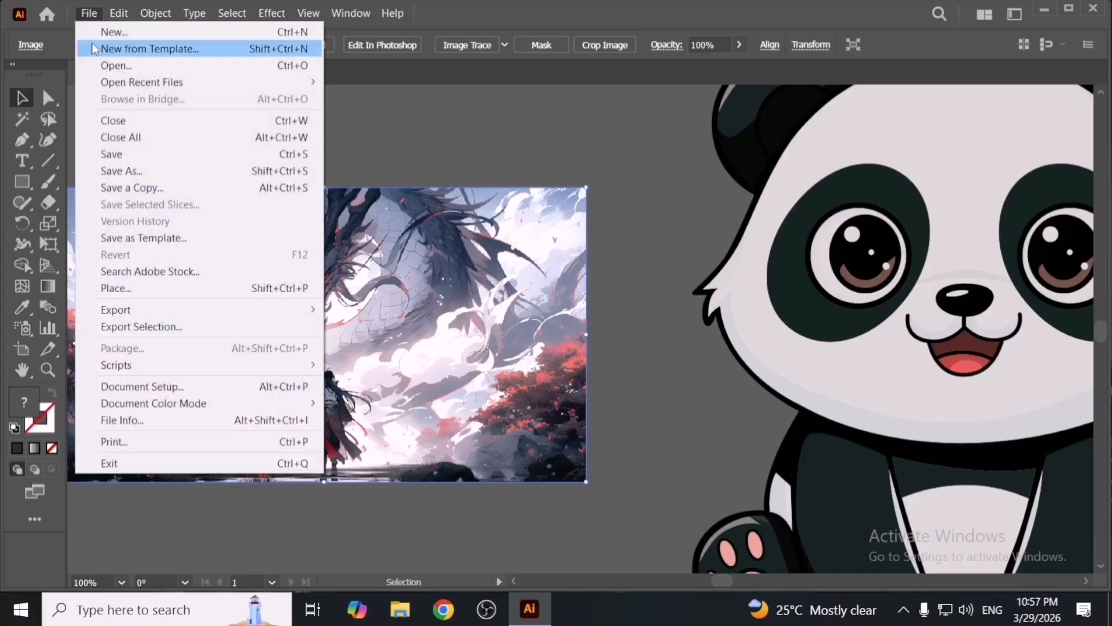
click(395, 152)
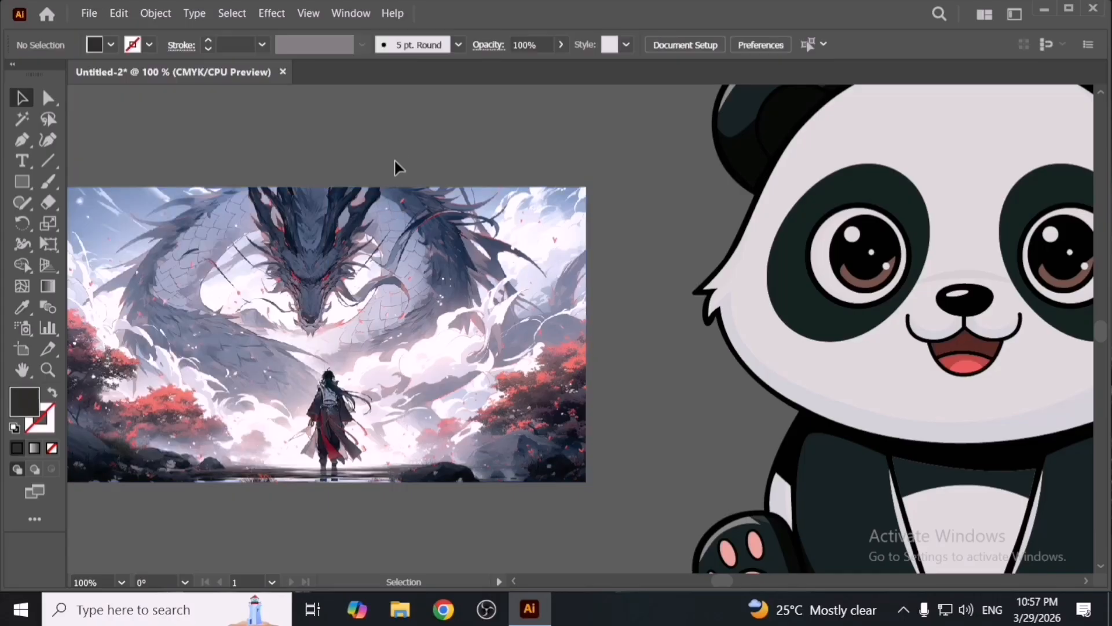
click(118, 14)
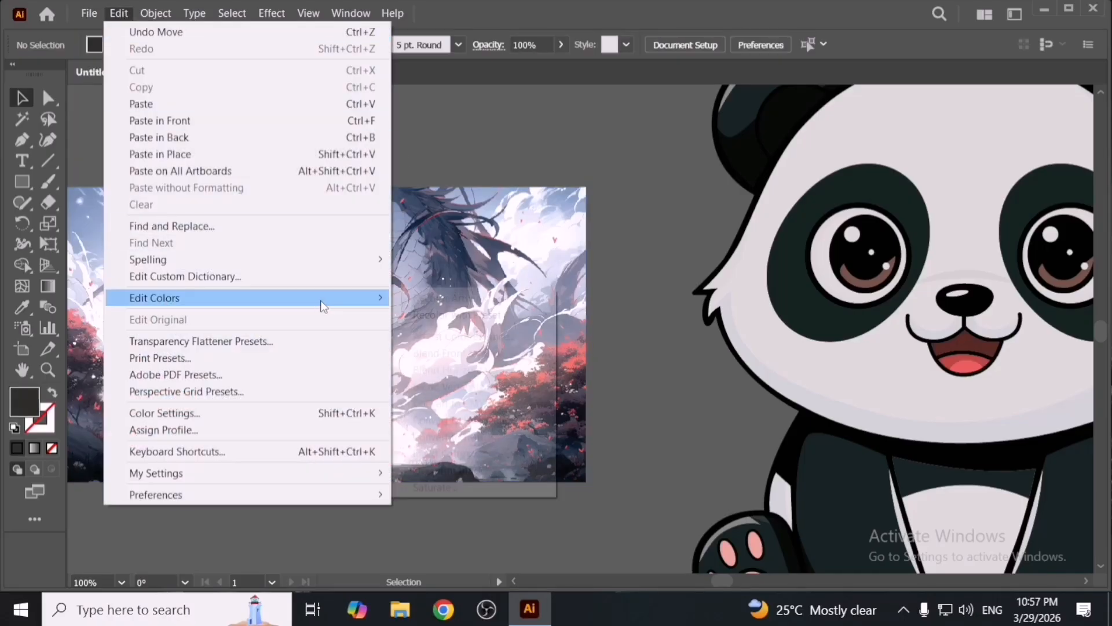
mouse_move(323, 298)
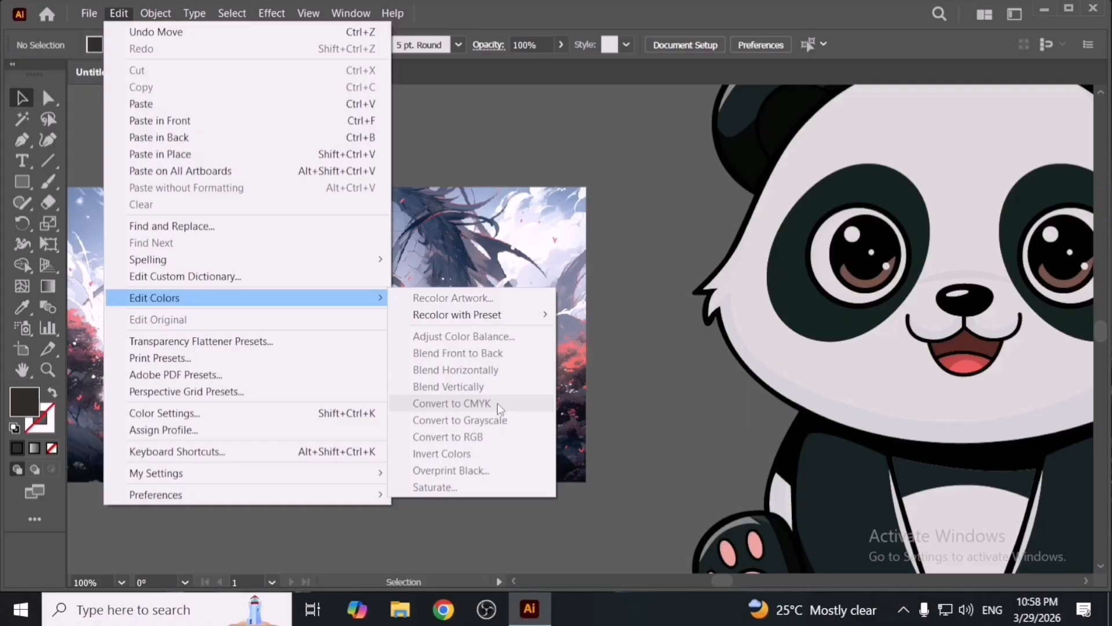
- Select the dragon image and delete it
click(714, 362)
click(508, 410)
key(Delete)
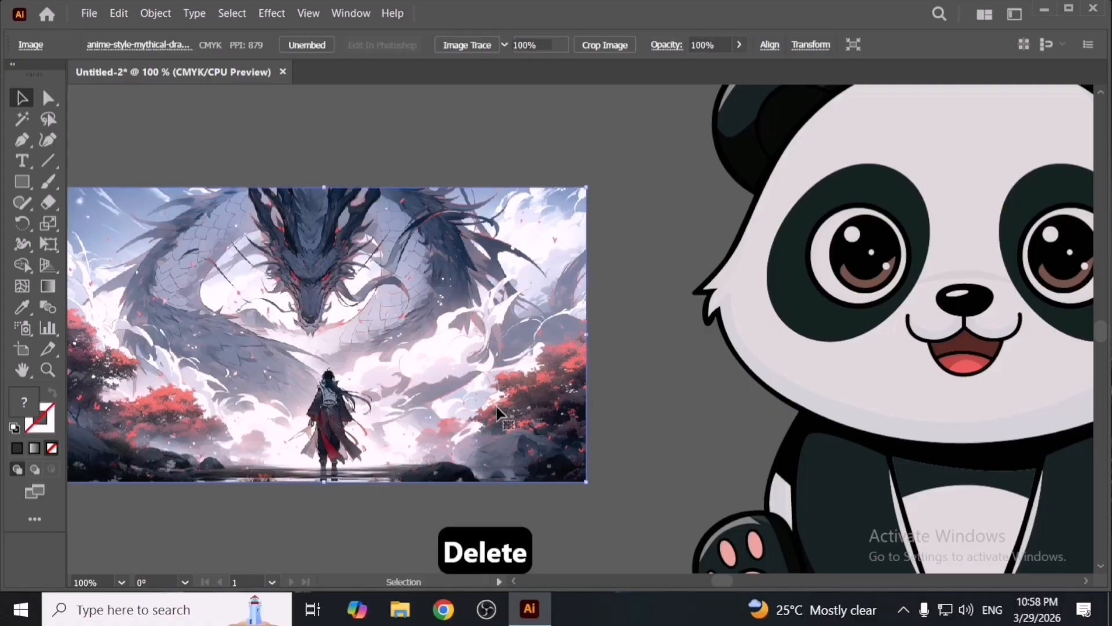
- Move the first panda further to the left
key(space)
drag(617, 382, 251, 377)
scroll(571, 384, down, 1)
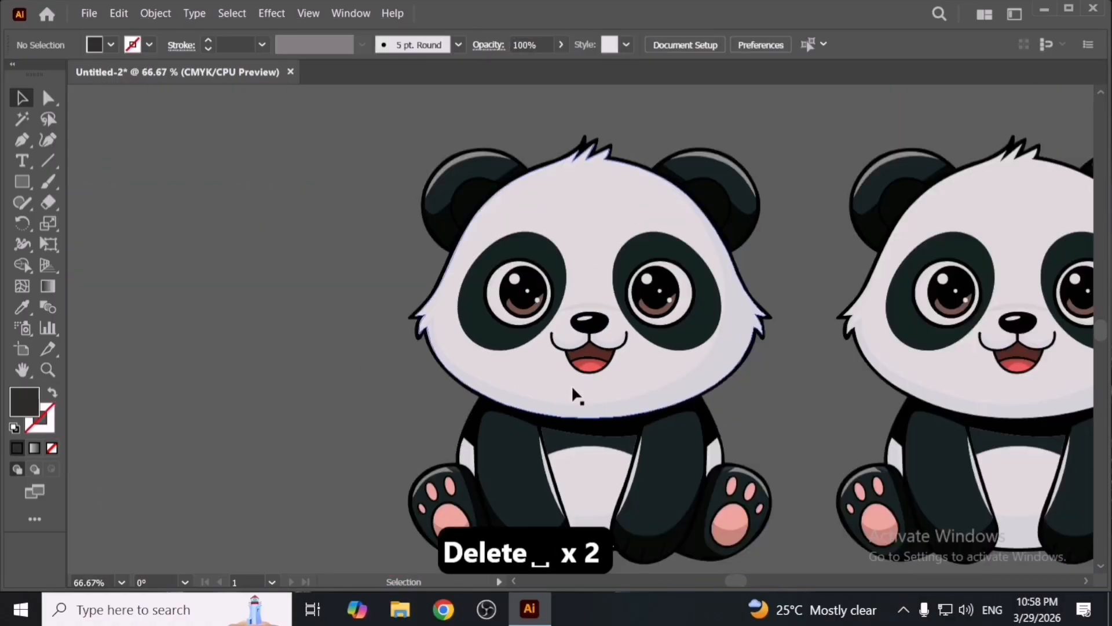
scroll(573, 394, down, 1)
click(618, 352)
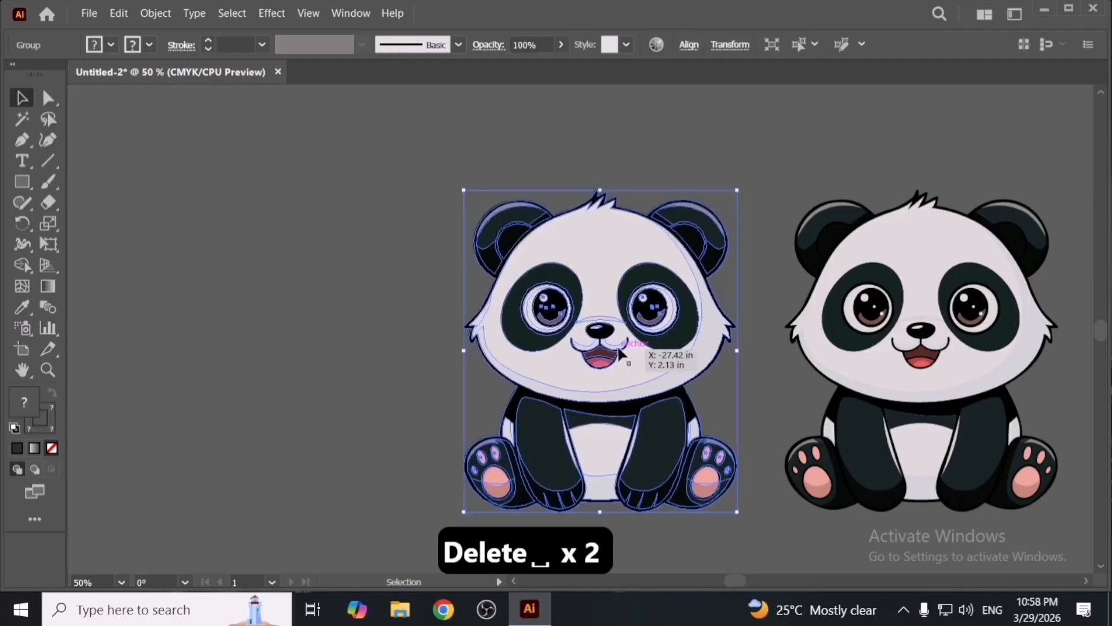
drag(619, 352, 353, 369)
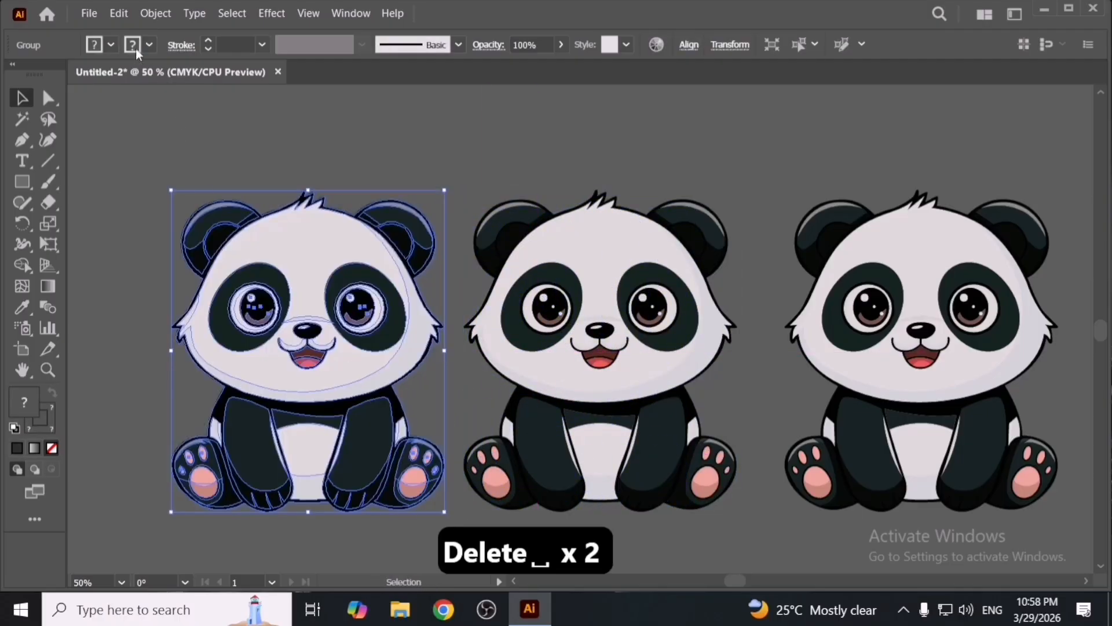
- Apply Convert to CMYK to the first panda
click(119, 13)
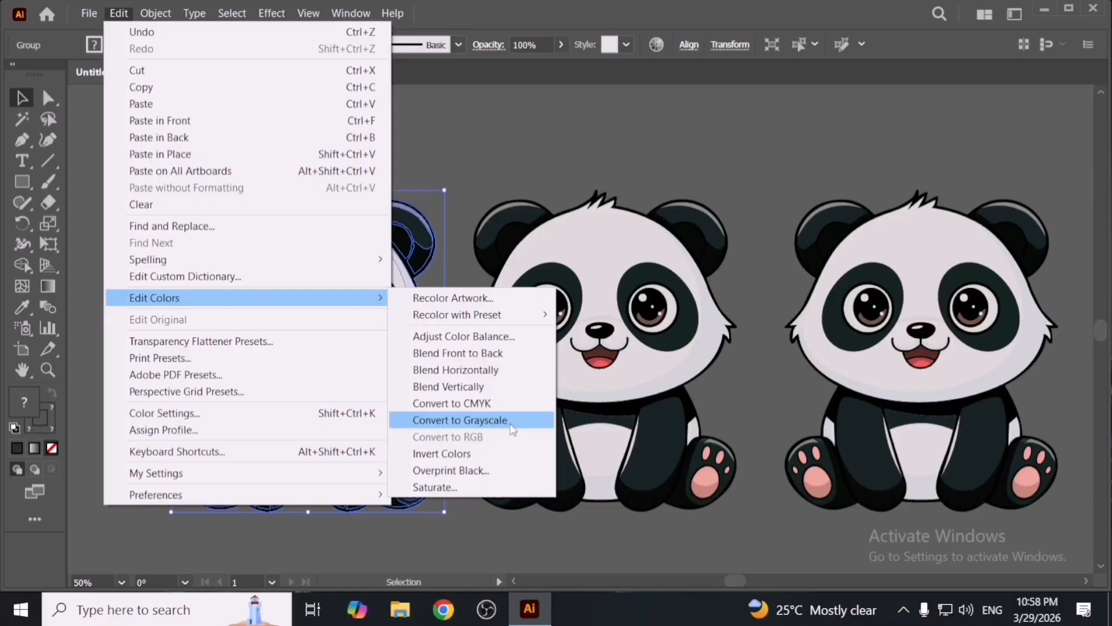
click(462, 186)
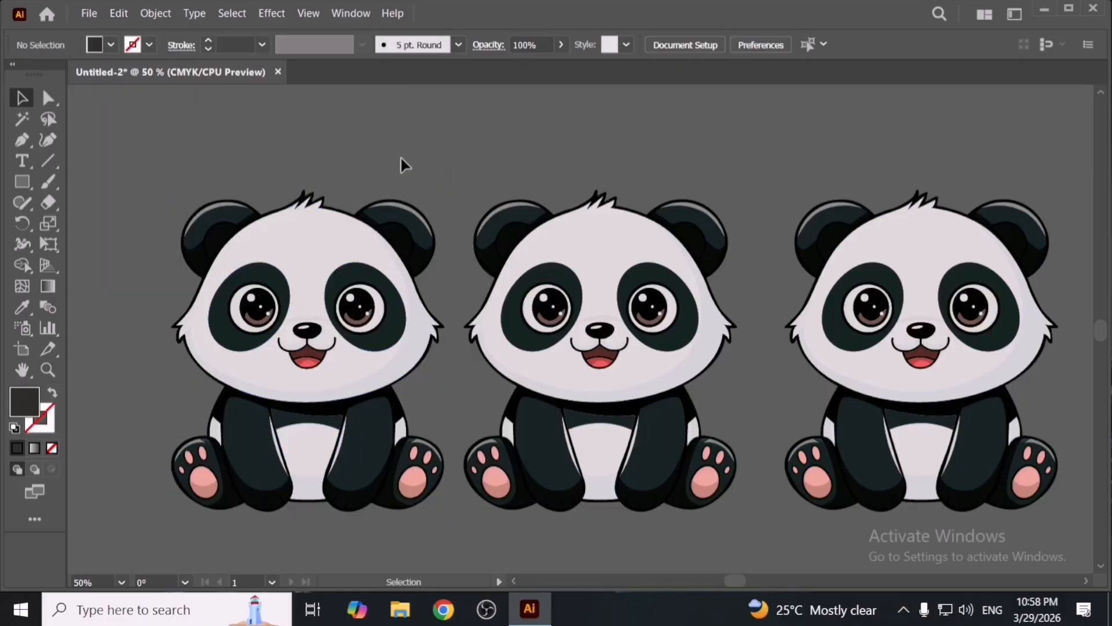
click(229, 214)
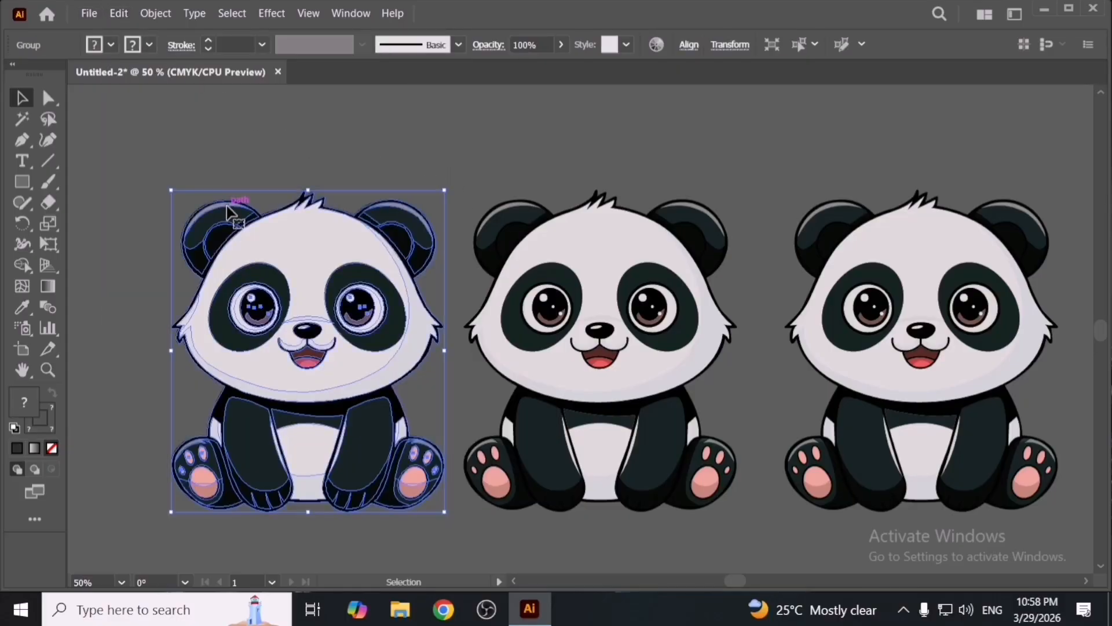
click(117, 13)
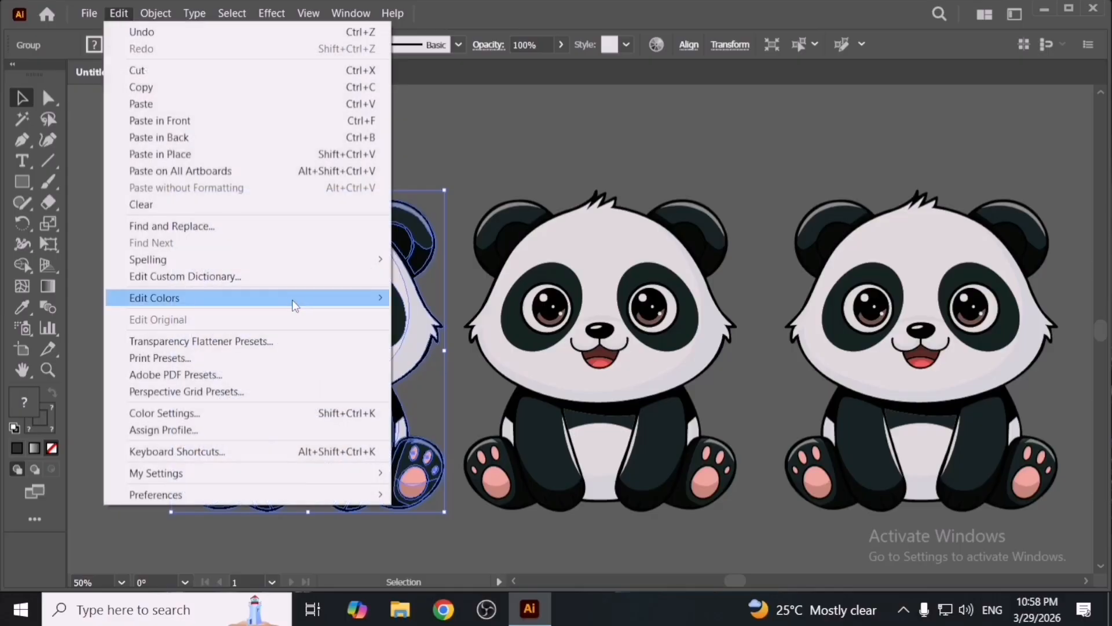
mouse_move(293, 298)
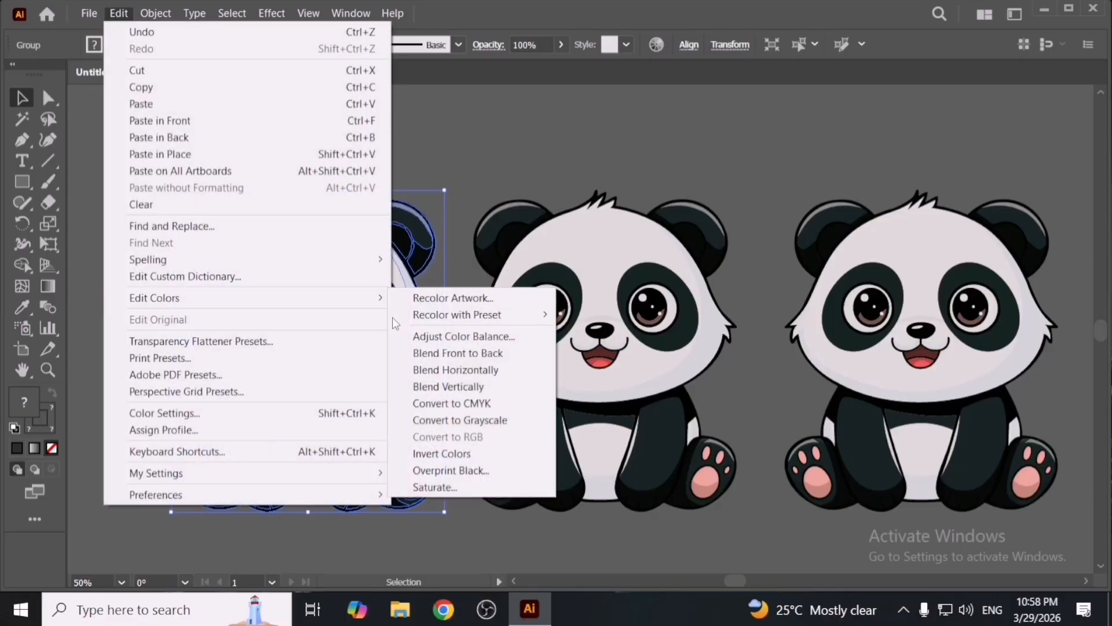
click(499, 409)
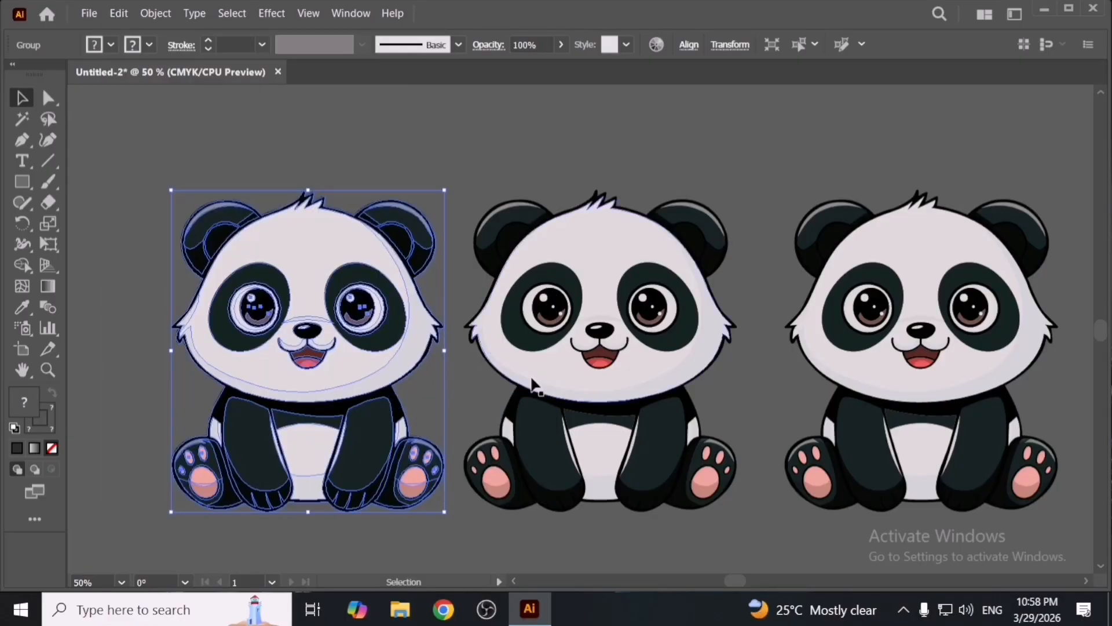
- Apply Convert to Grayscale to the first panda
click(117, 13)
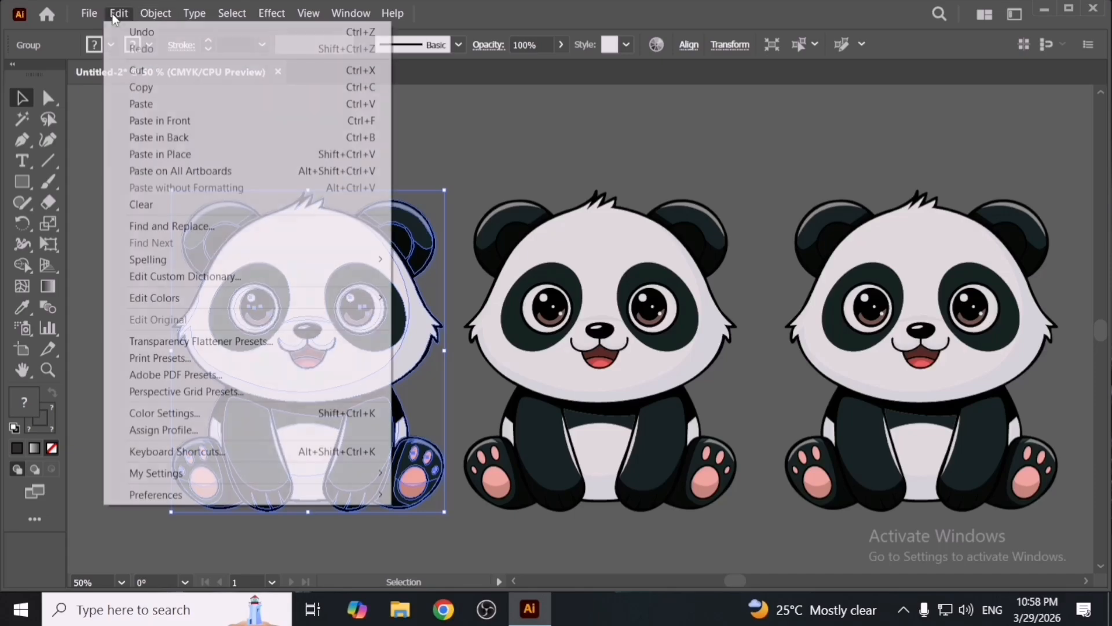
mouse_move(343, 305)
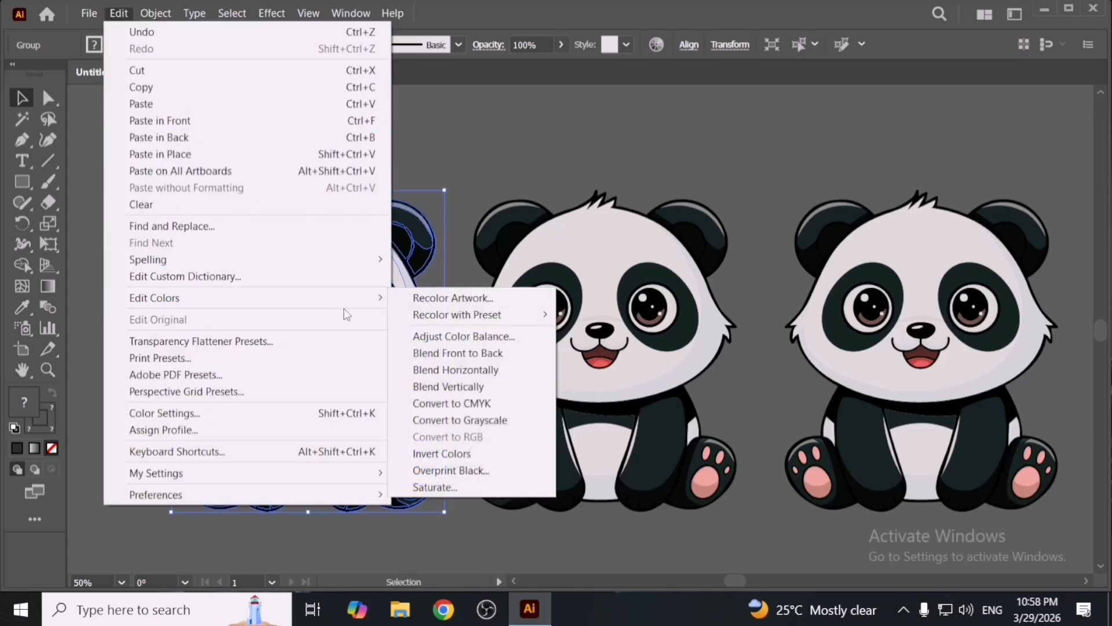
click(497, 429)
click(474, 405)
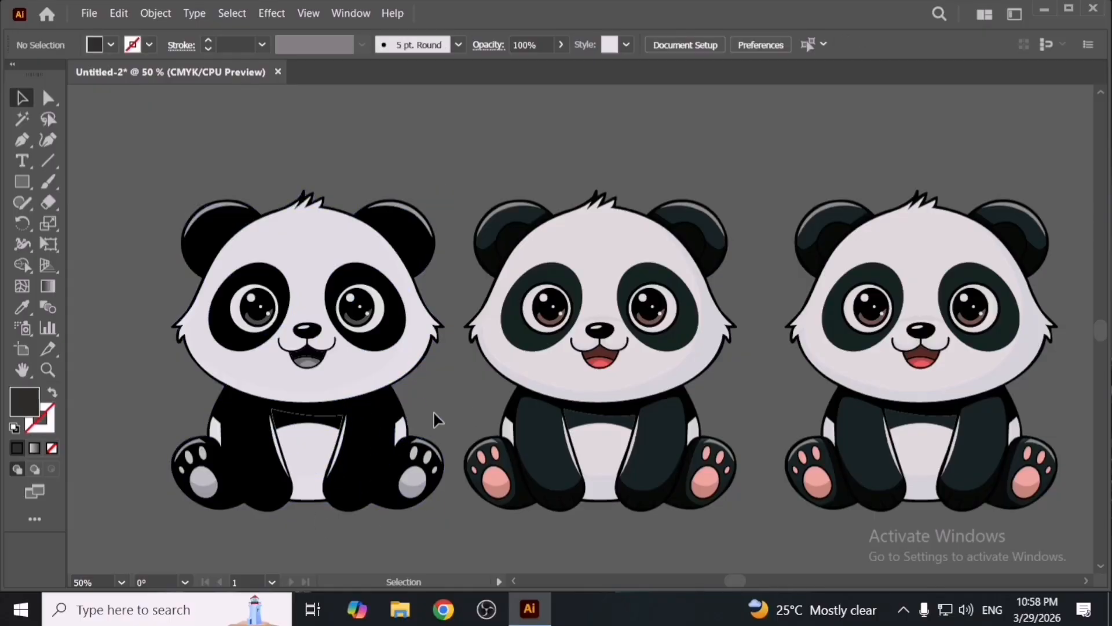
- Place the anime-black image from the desktop into the document and apply Image Trace to it
drag(99, 384, 521, 384)
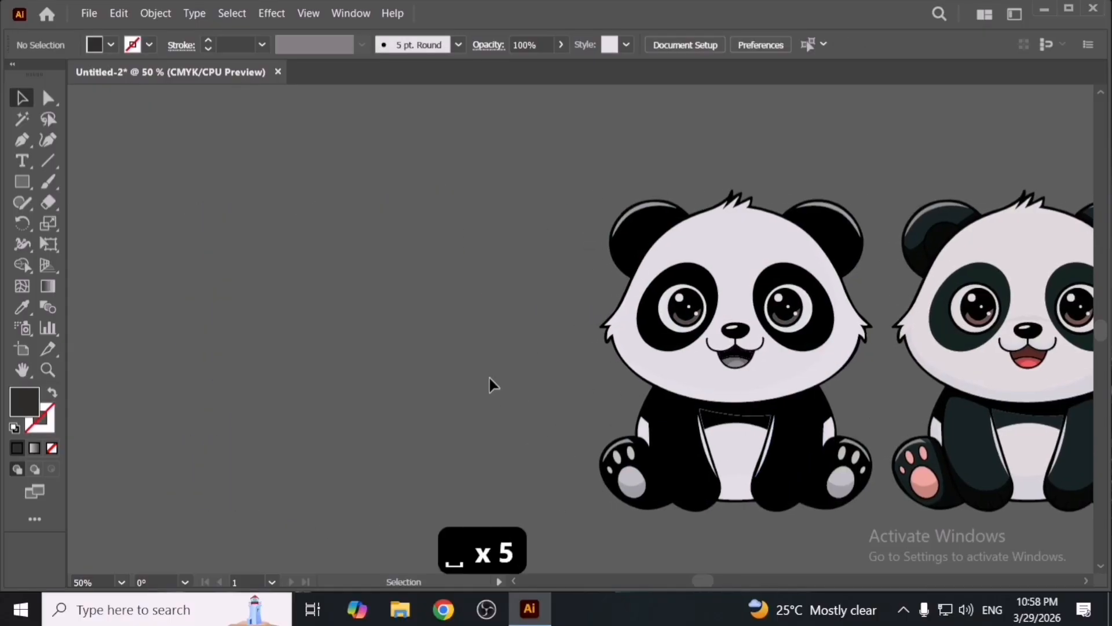
key(super+d)
drag(484, 29, 401, 317)
key(alt+Tab)
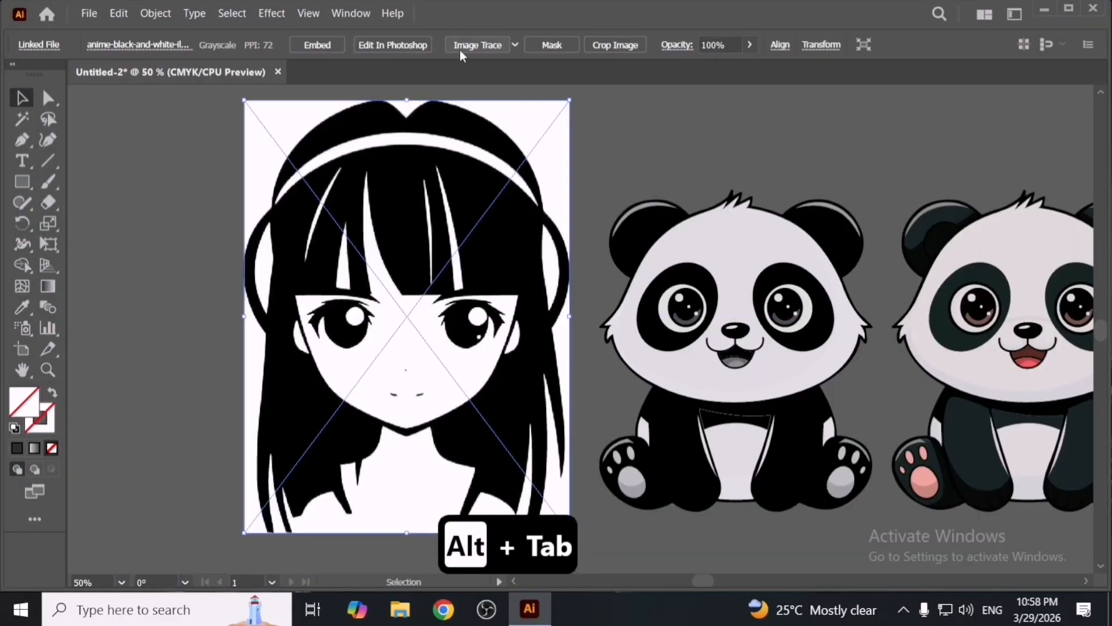
click(478, 49)
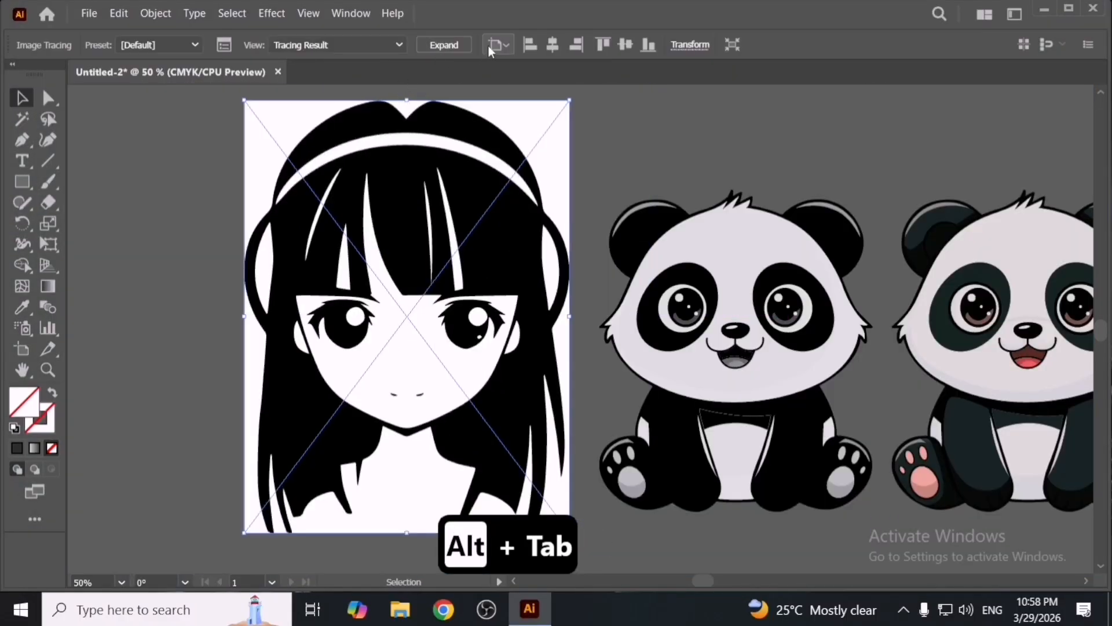
- Expand the image trace result of the anime image
click(447, 46)
key(y)
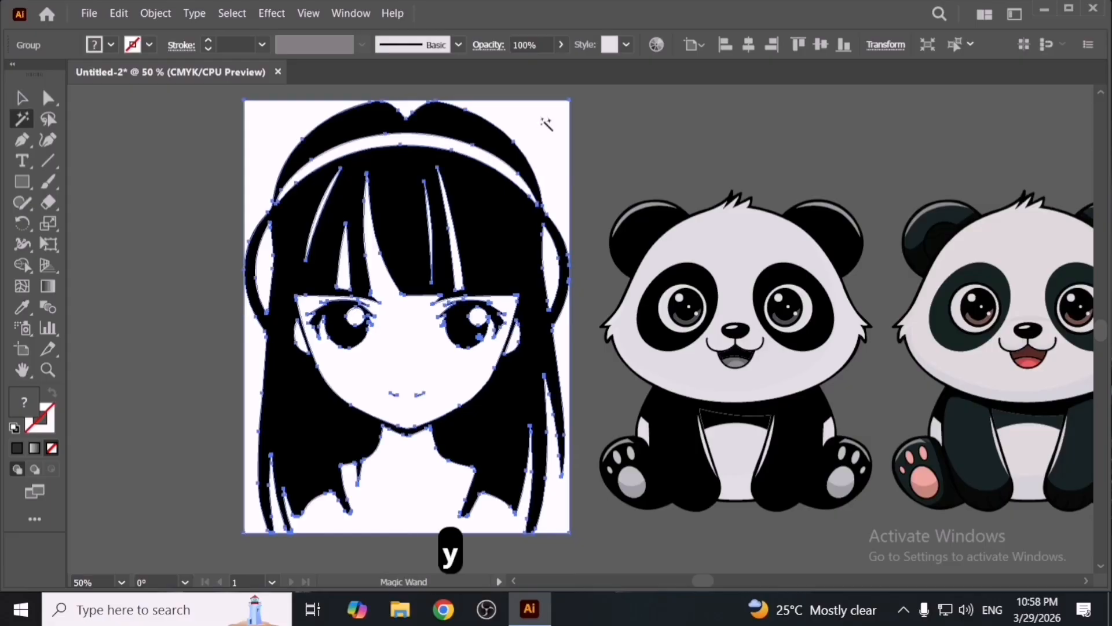
click(543, 120)
key(Delete)
key(ctrl+z)
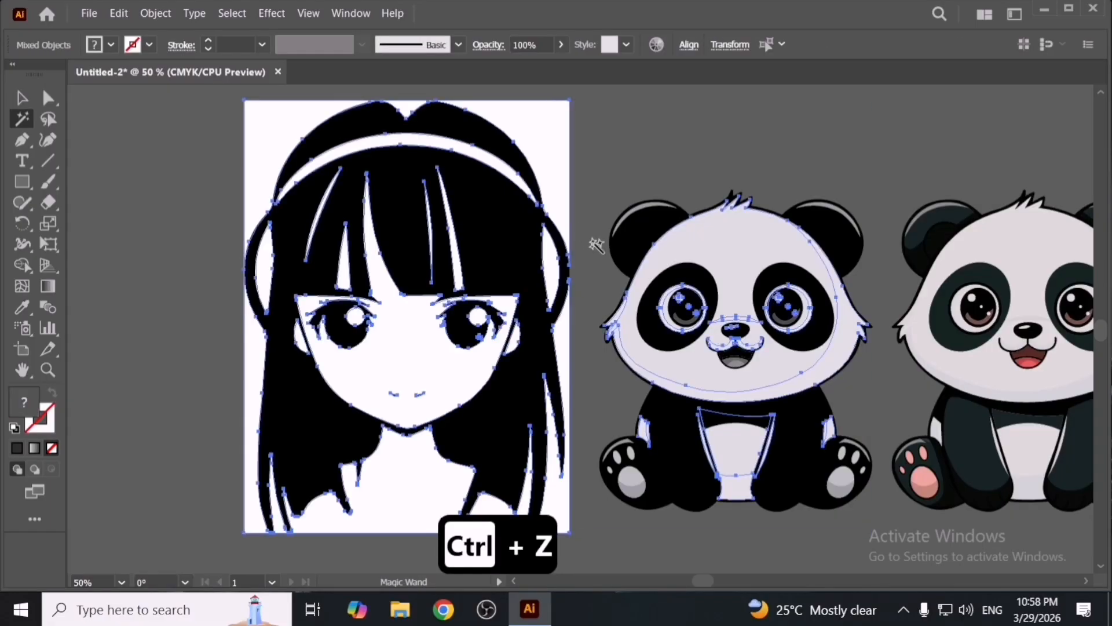
- Select the first panda and delete it
key(v)
click(610, 170)
scroll(598, 192, down, 1)
key(space)
drag(655, 227, 588, 241)
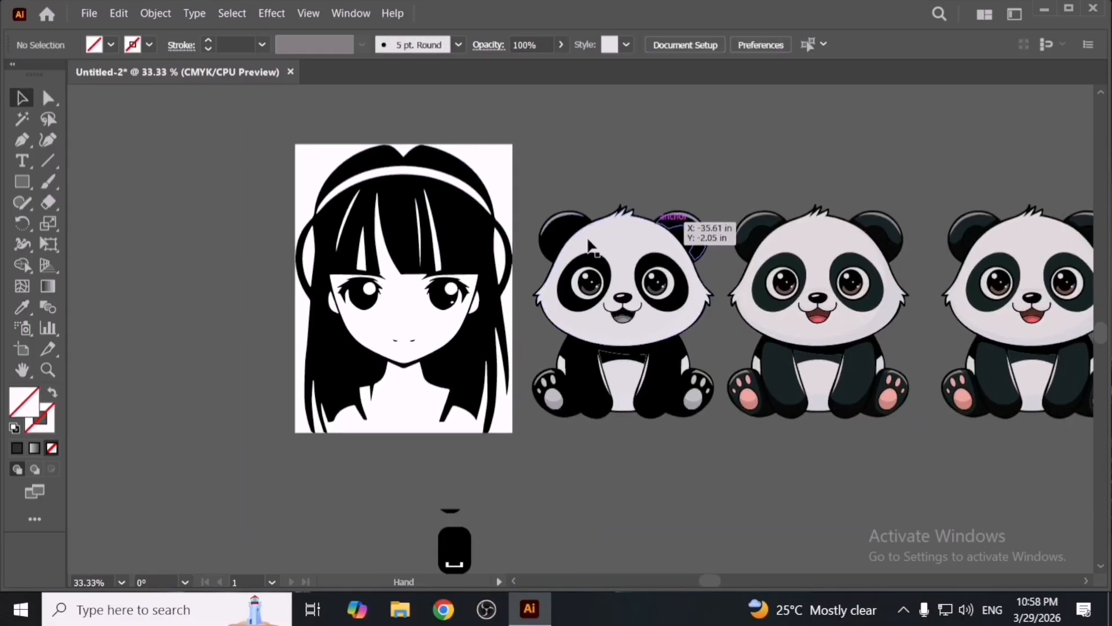
drag(576, 188, 688, 433)
key(Delete)
key(Delete)
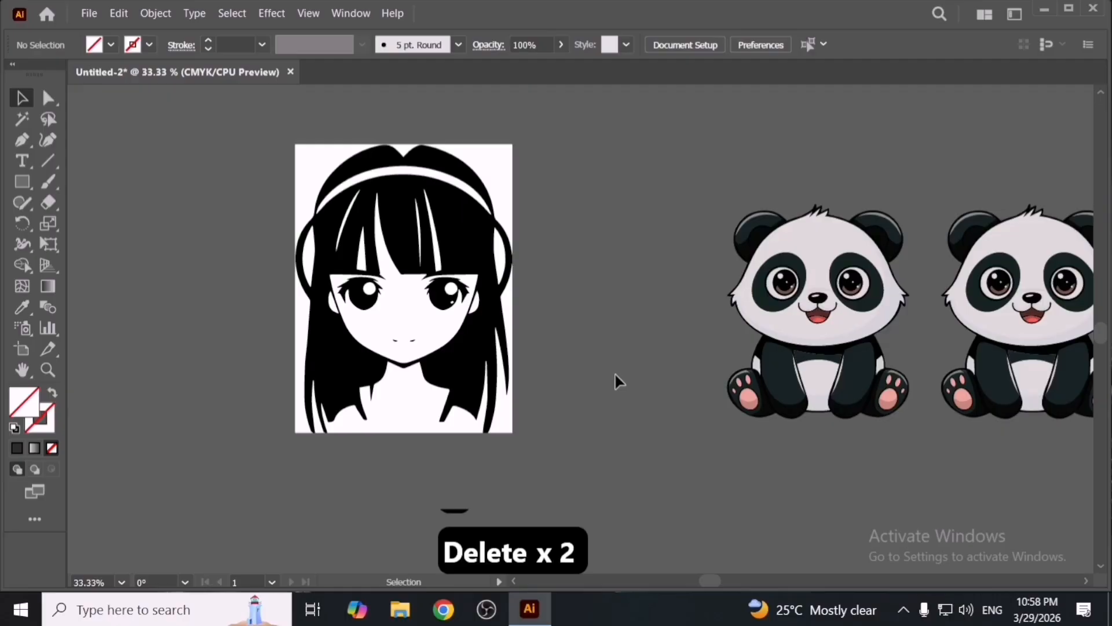
- Select the white background of the traced anime image with the Magic Wand and delete it
key(y)
click(502, 183)
key(Delete)
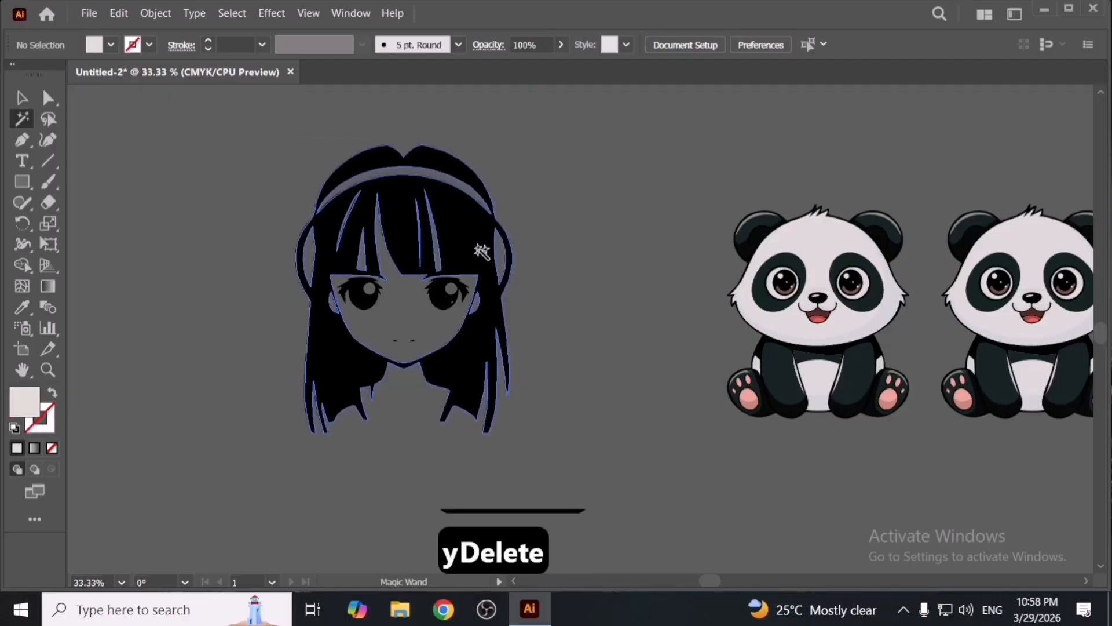
- Move the anime artwork slightly to the right and ungroup it
key(v)
drag(482, 251, 521, 292)
right_click(521, 292)
click(601, 419)
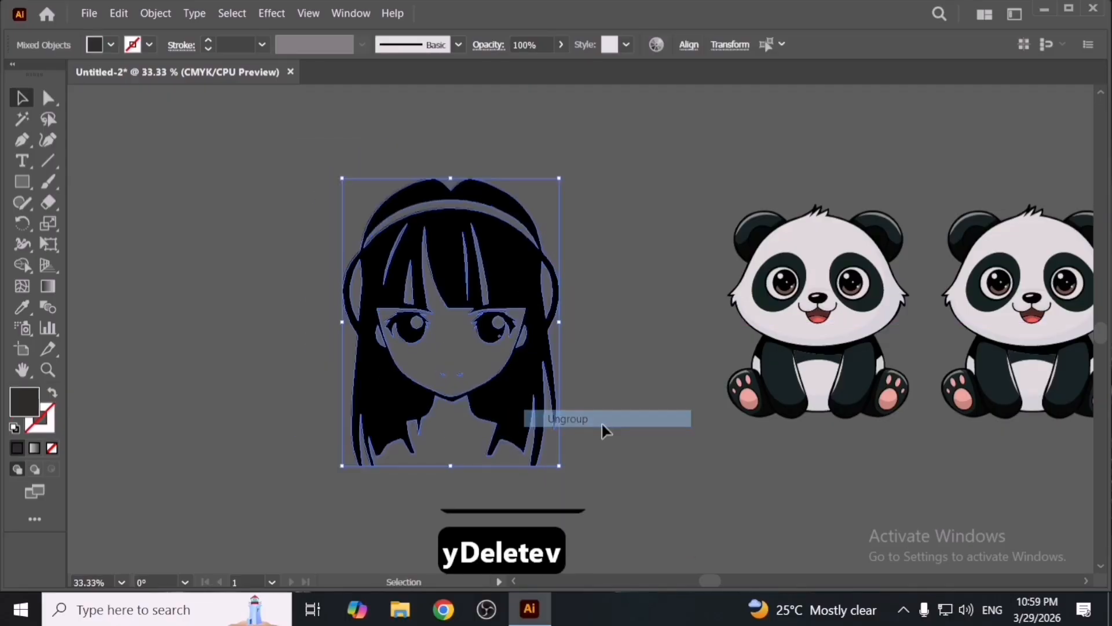
- Select the hair path and edit its fill colour in the Color Picker
click(507, 289)
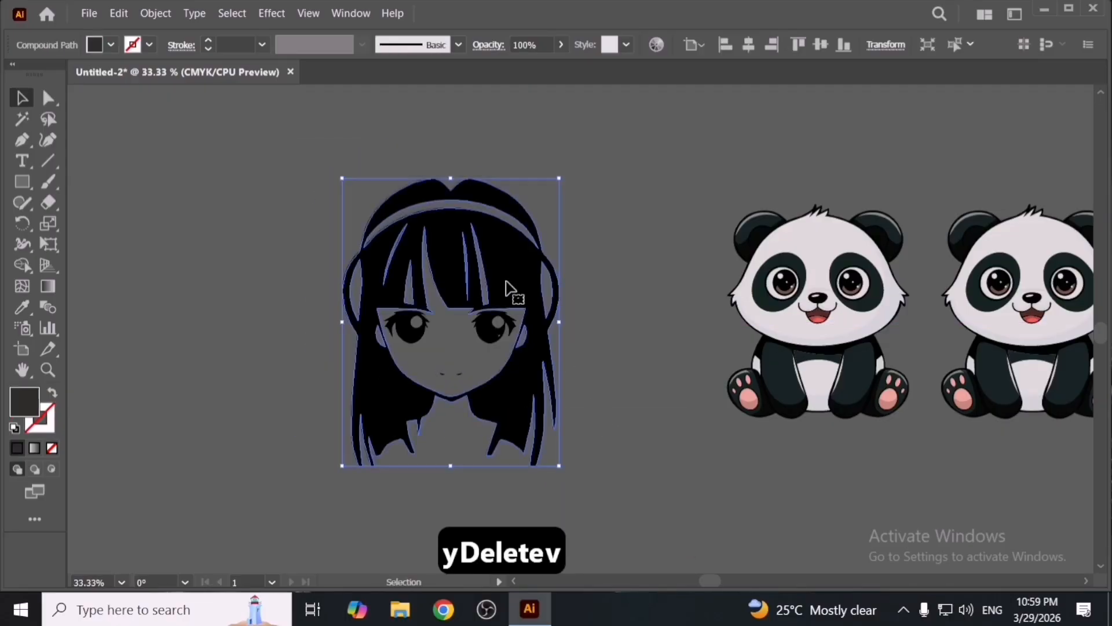
double_click(25, 404)
drag(620, 228, 621, 208)
click(592, 209)
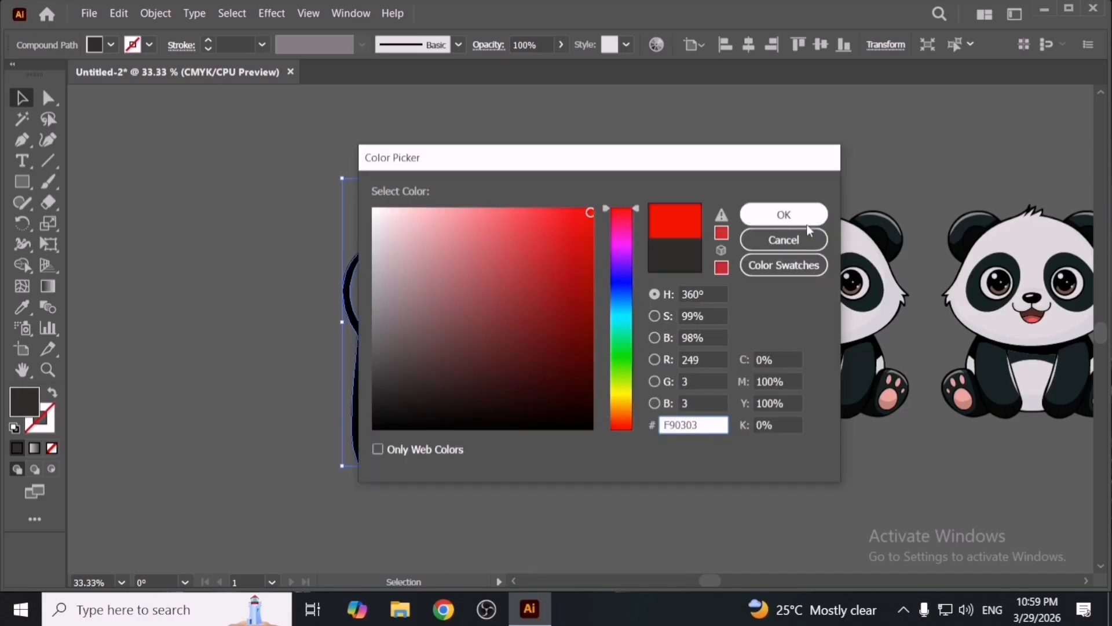
click(806, 223)
click(612, 242)
click(478, 281)
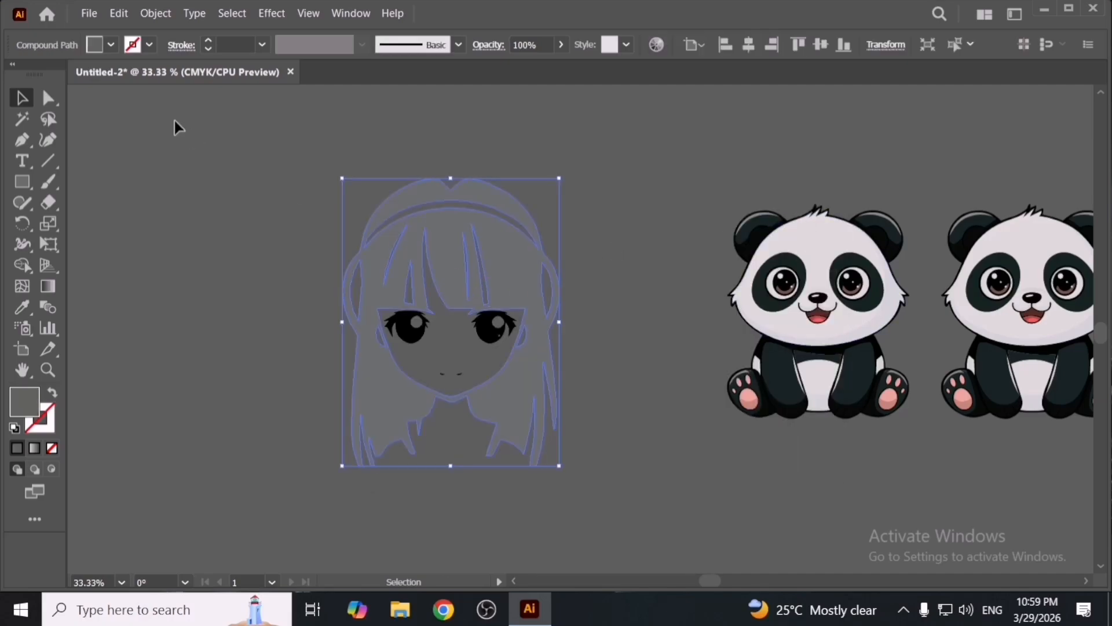
- Apply Edit Colors > Convert to CMYK to the selected hair path
click(125, 14)
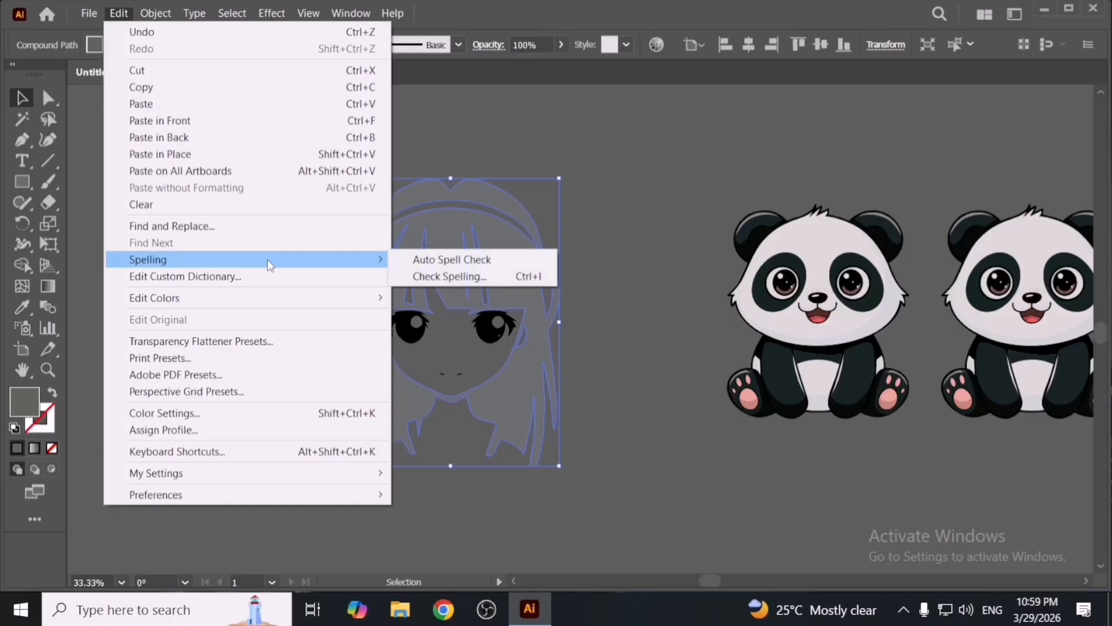
mouse_move(280, 296)
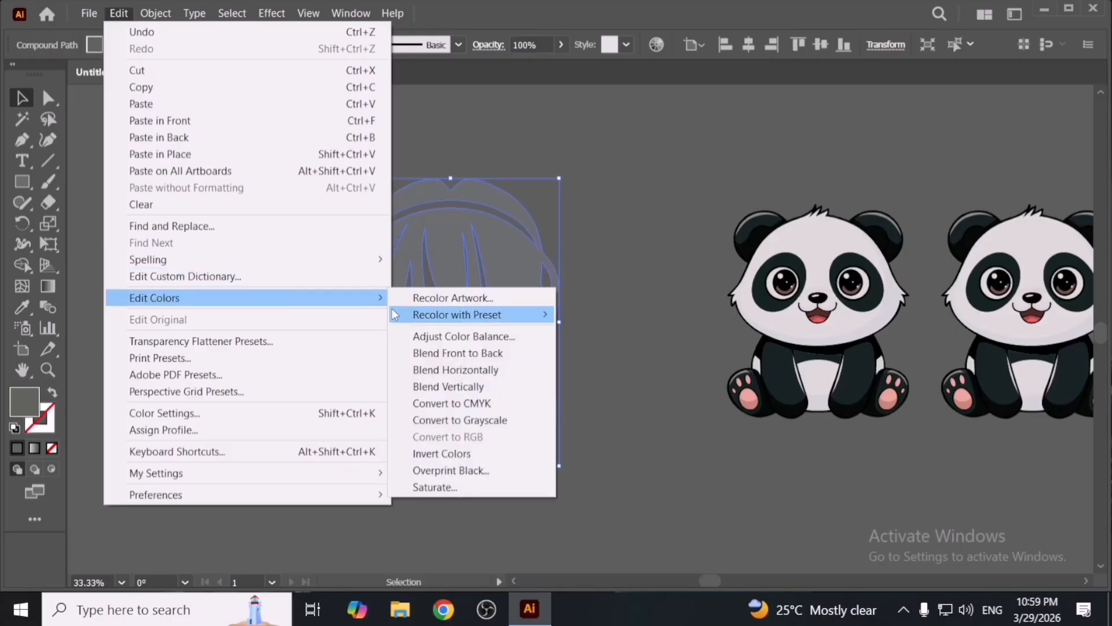
click(498, 403)
- Set the hair path's fill to yellow in the Color Picker
double_click(26, 402)
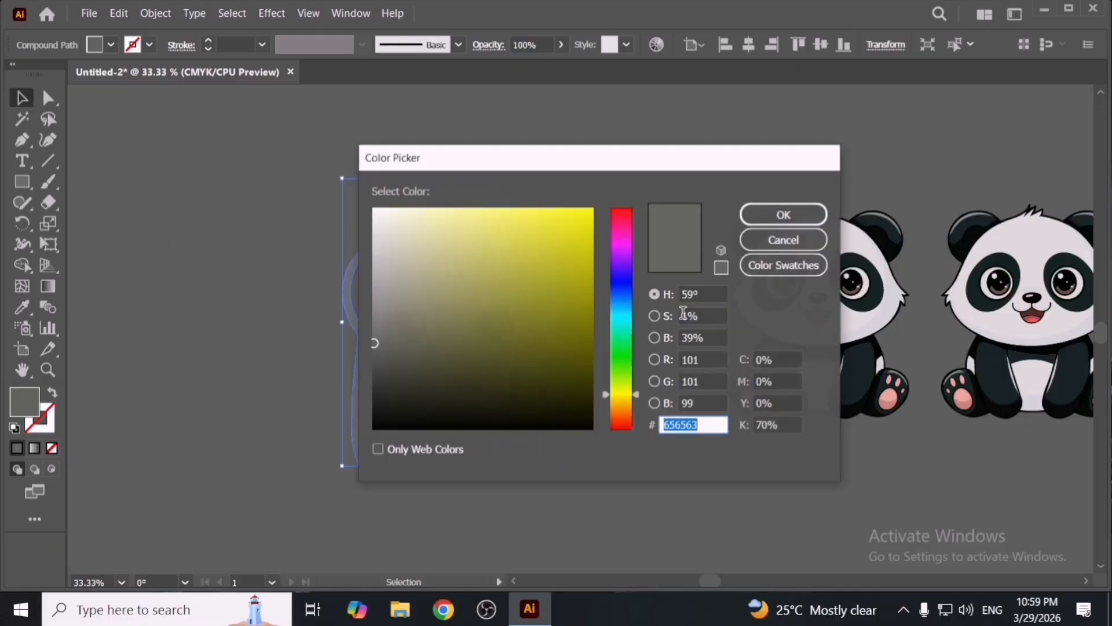
drag(570, 230, 582, 208)
click(782, 214)
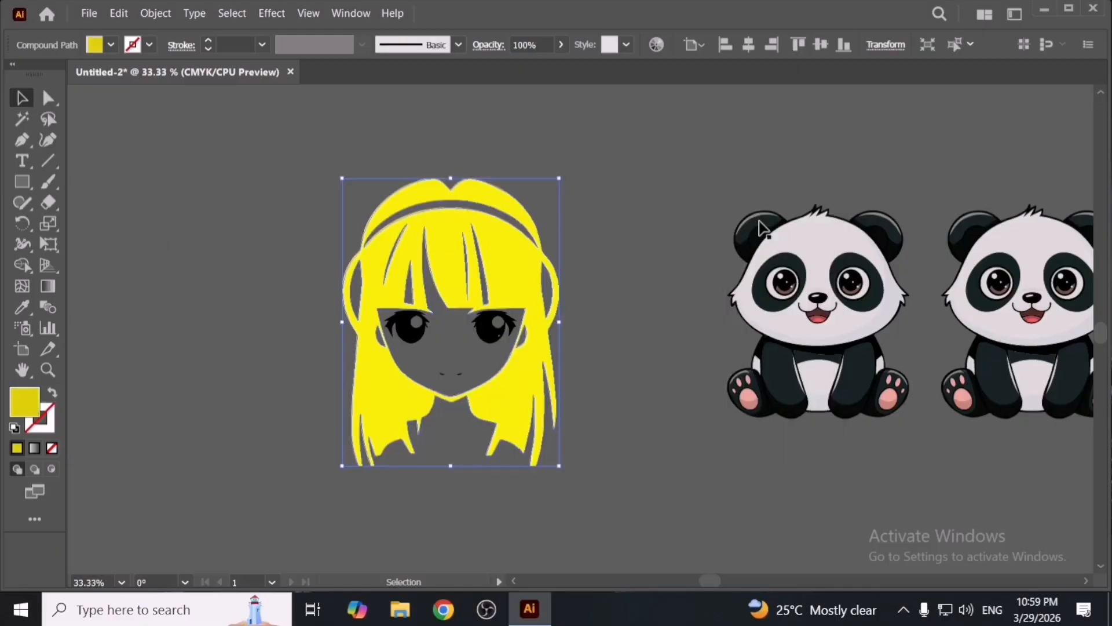
- Delete the whole anime artwork, then undo twice to restore it and remove the yellow fill
click(631, 266)
drag(342, 241, 594, 461)
key(Delete)
key(space)
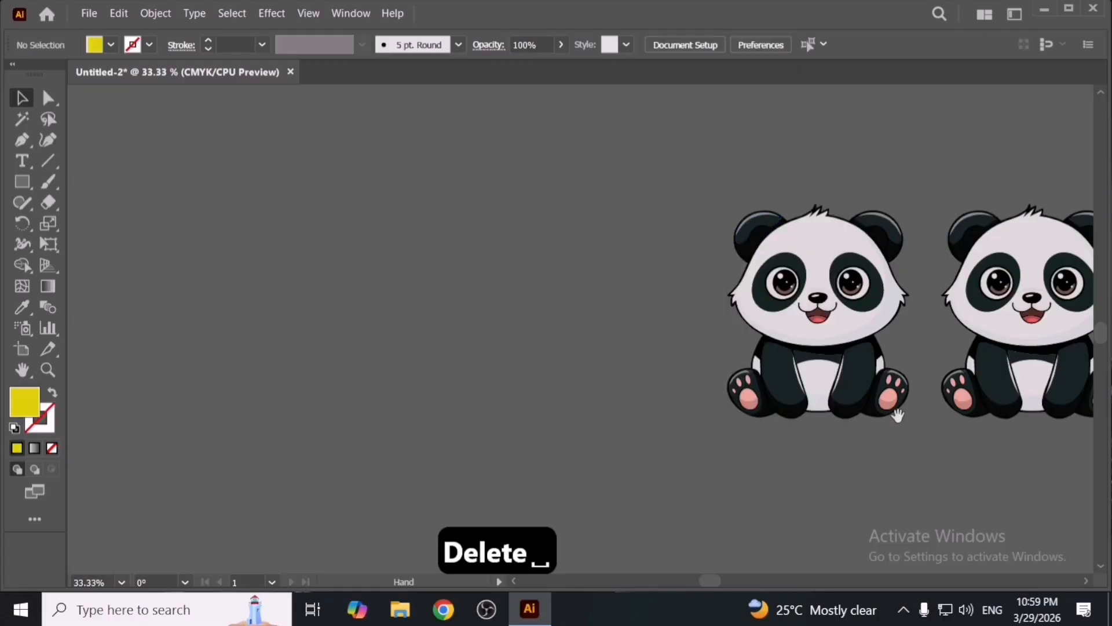
drag(897, 415, 362, 424)
key(ctrl+z)
key(space)
drag(427, 370, 571, 364)
key(ctrl+z)
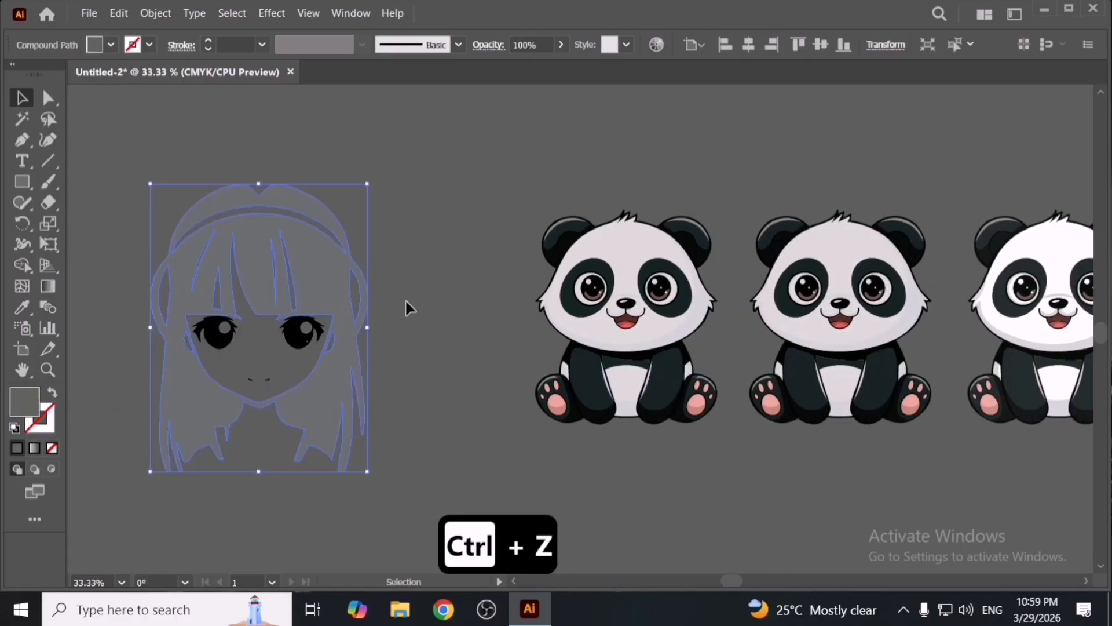
- Fill the selected hair path with a green swatch
click(112, 47)
click(84, 79)
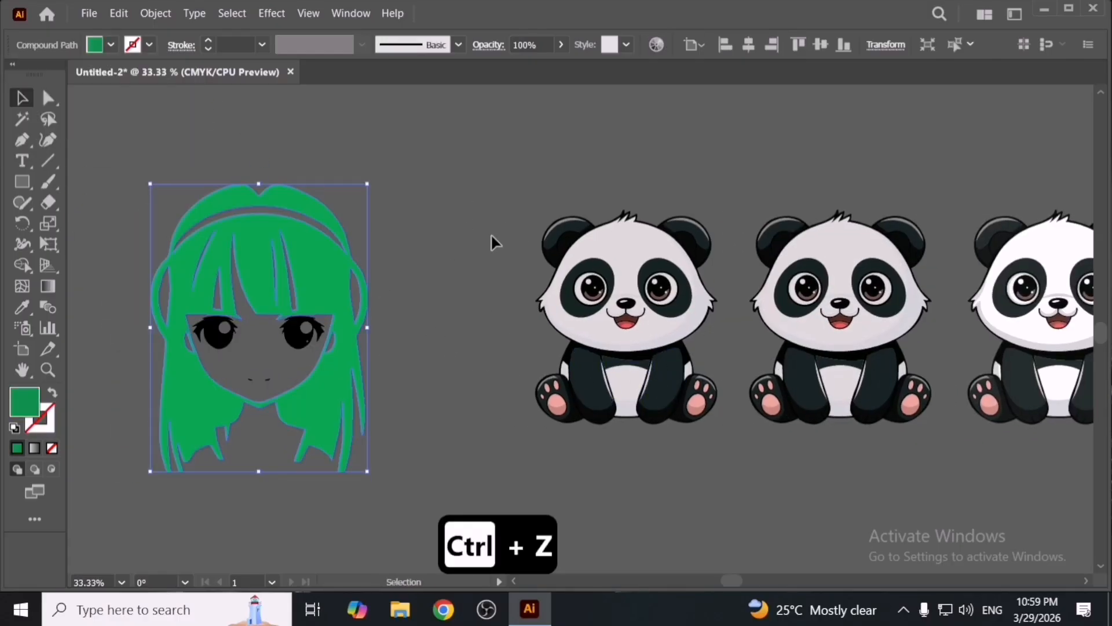
- Select the whole anime artwork and delete it
click(422, 236)
drag(132, 152, 431, 449)
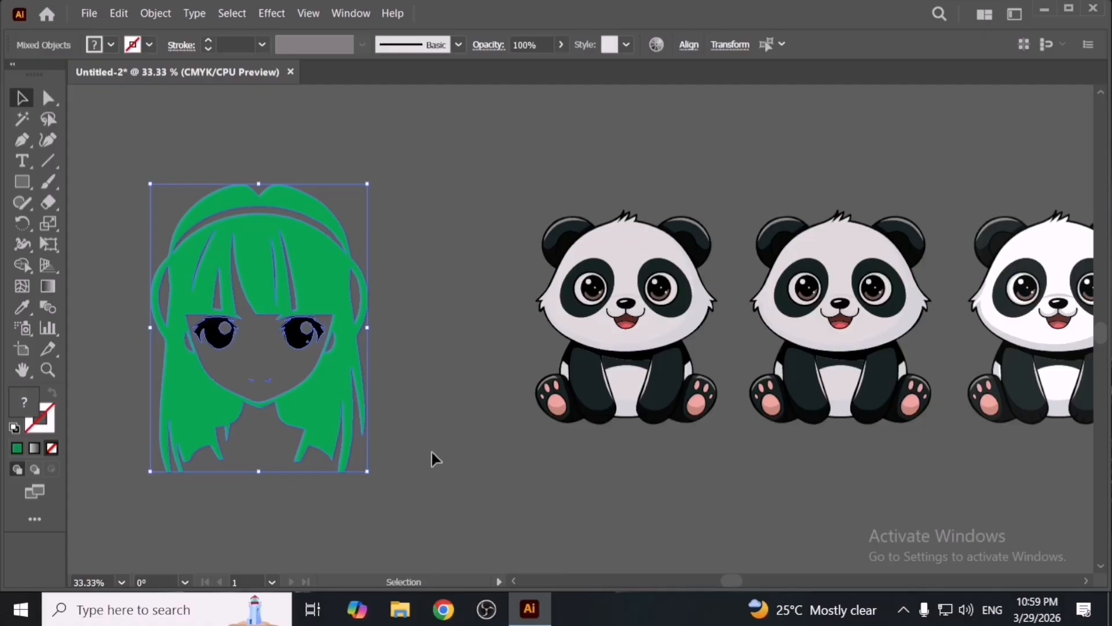
key(Delete)
key(space)
drag(839, 454, 585, 493)
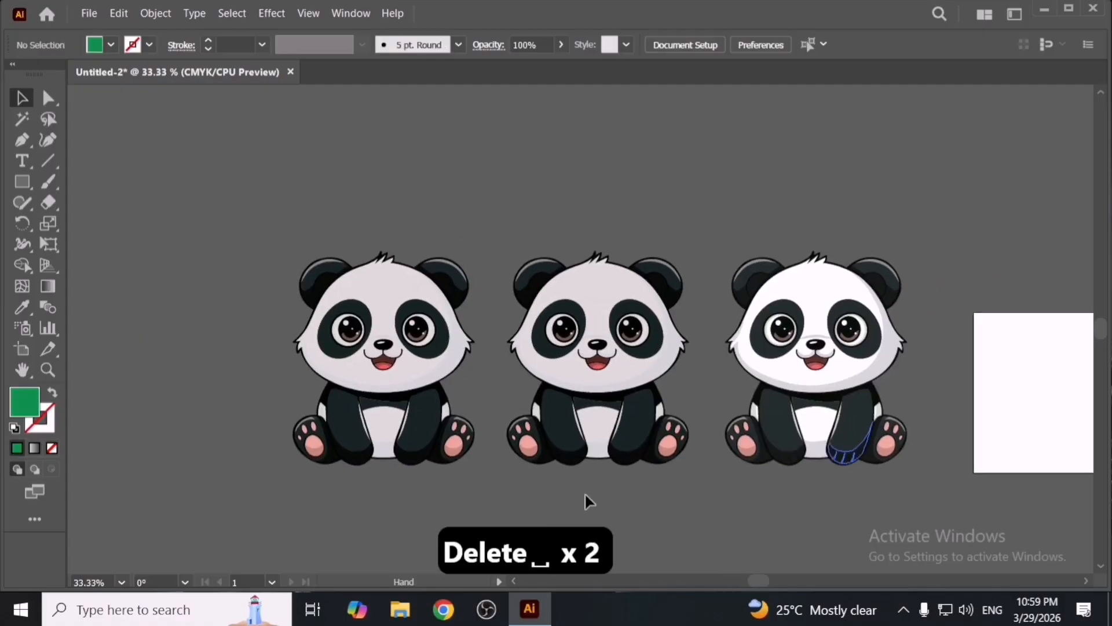
key(Delete)
- Apply Edit Colors > Blend Front to Back to the first panda, then delete it
scroll(544, 467, up, 1)
scroll(544, 467, down, 1)
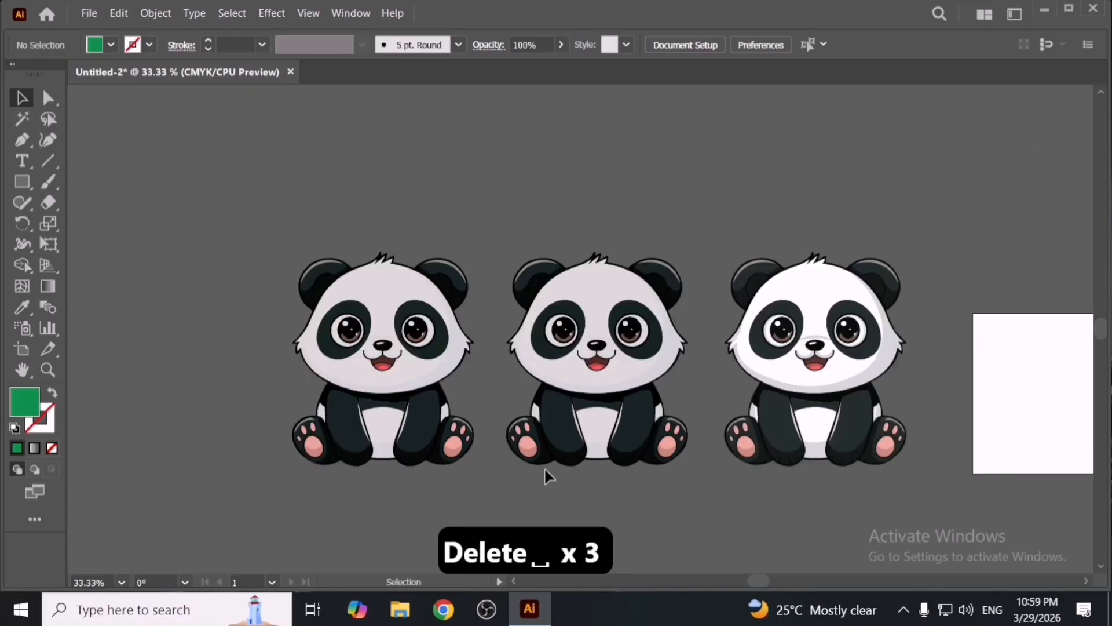
key(space)
drag(427, 398, 510, 399)
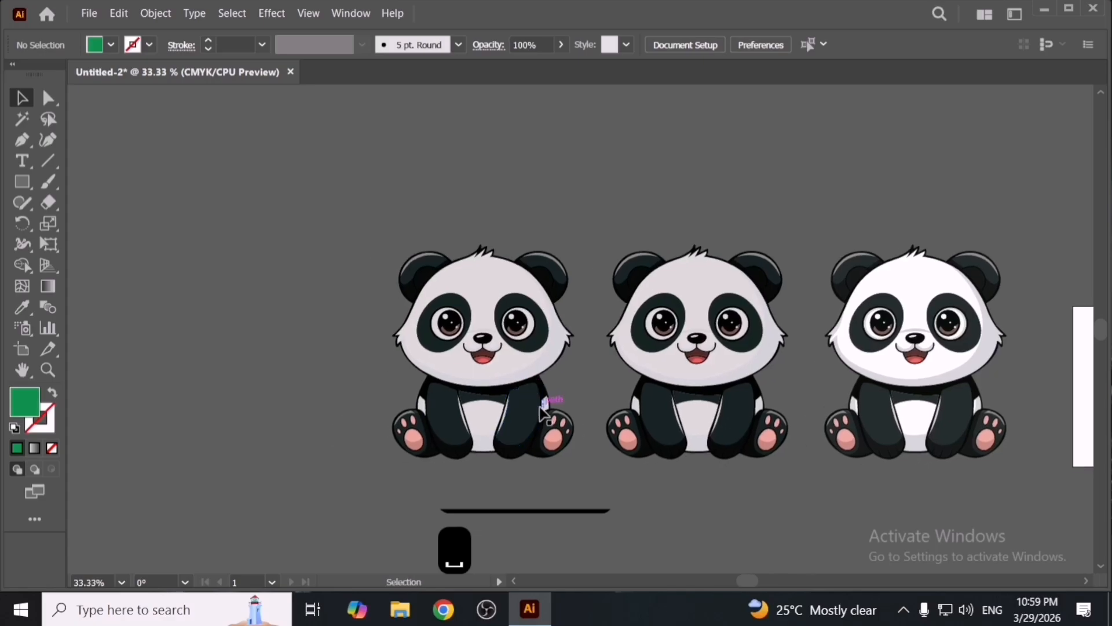
scroll(543, 409, up, 1)
click(543, 413)
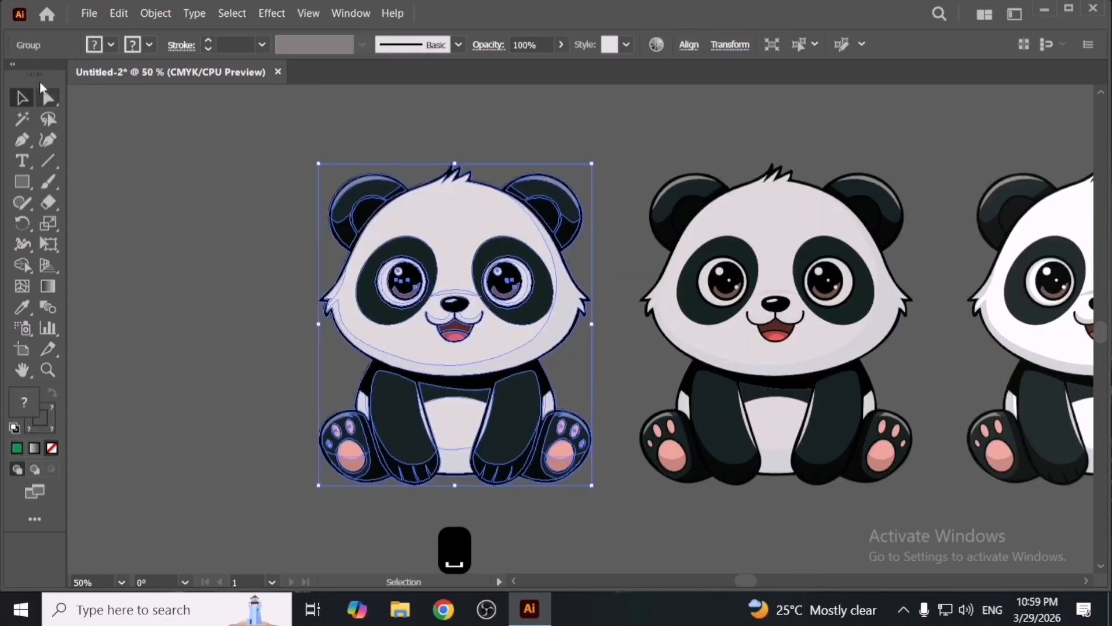
click(119, 13)
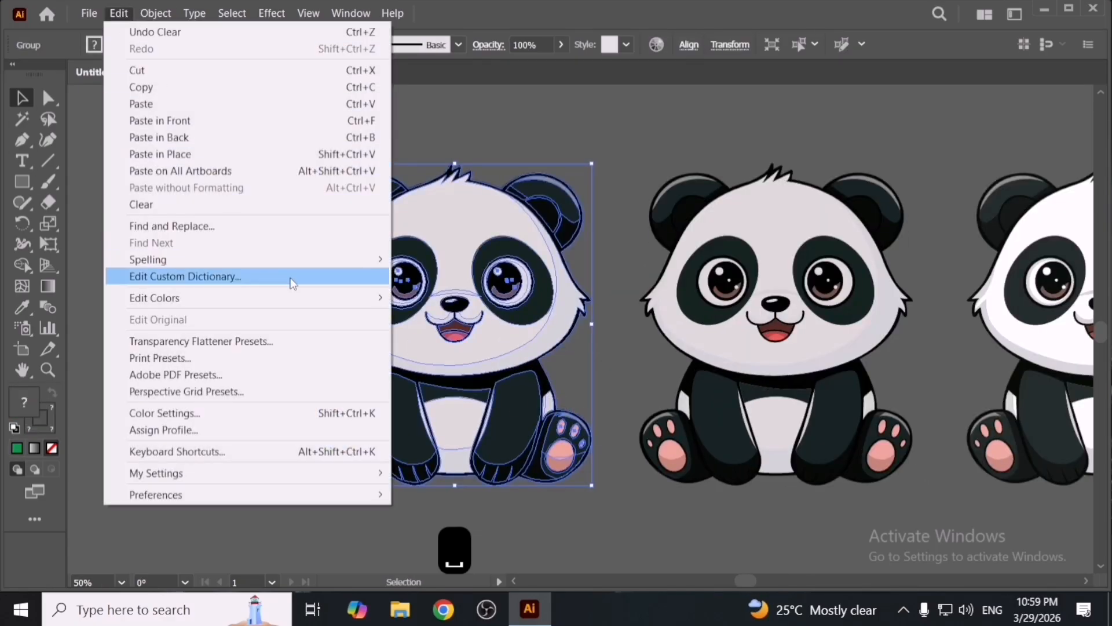
mouse_move(337, 303)
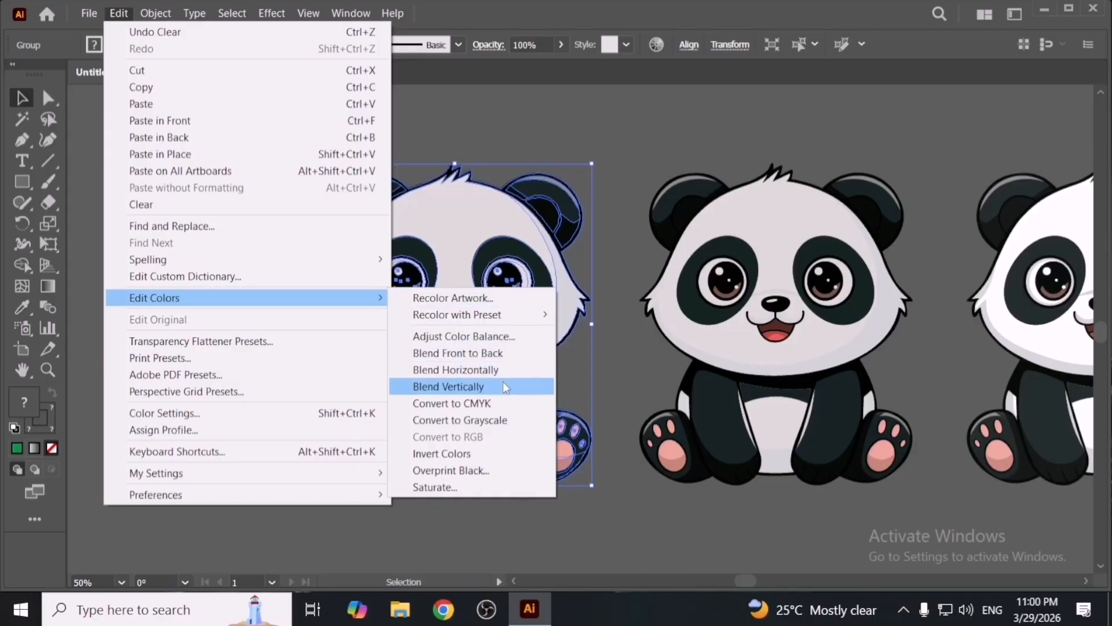
click(512, 352)
key(Delete)
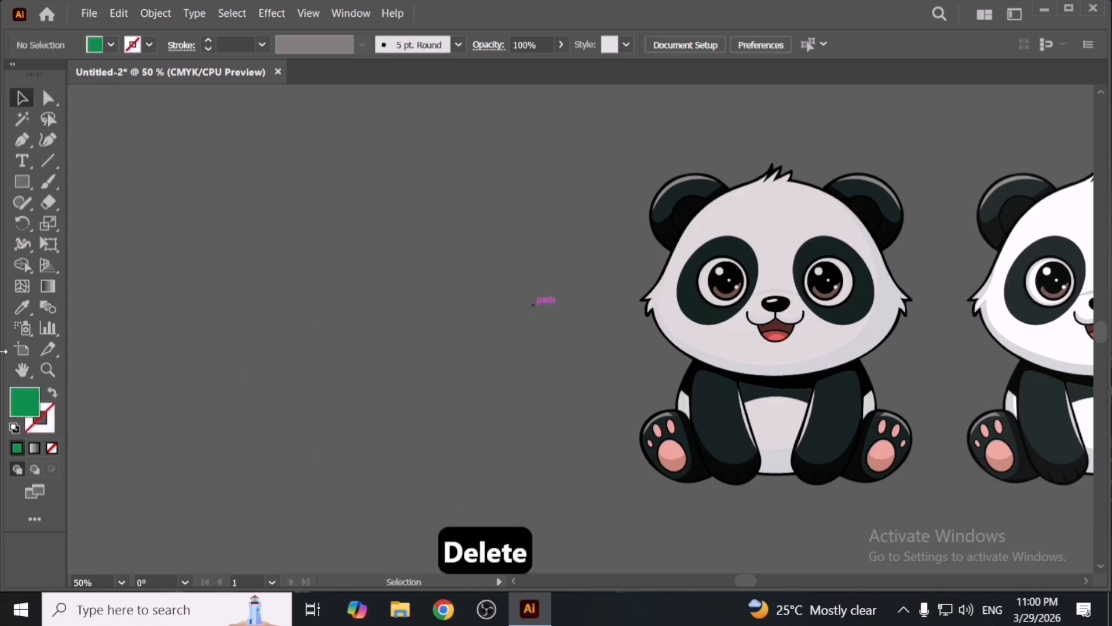
- Draw a green rectangle in the empty area and place a copy of it directly above
click(22, 182)
drag(390, 324, 526, 462)
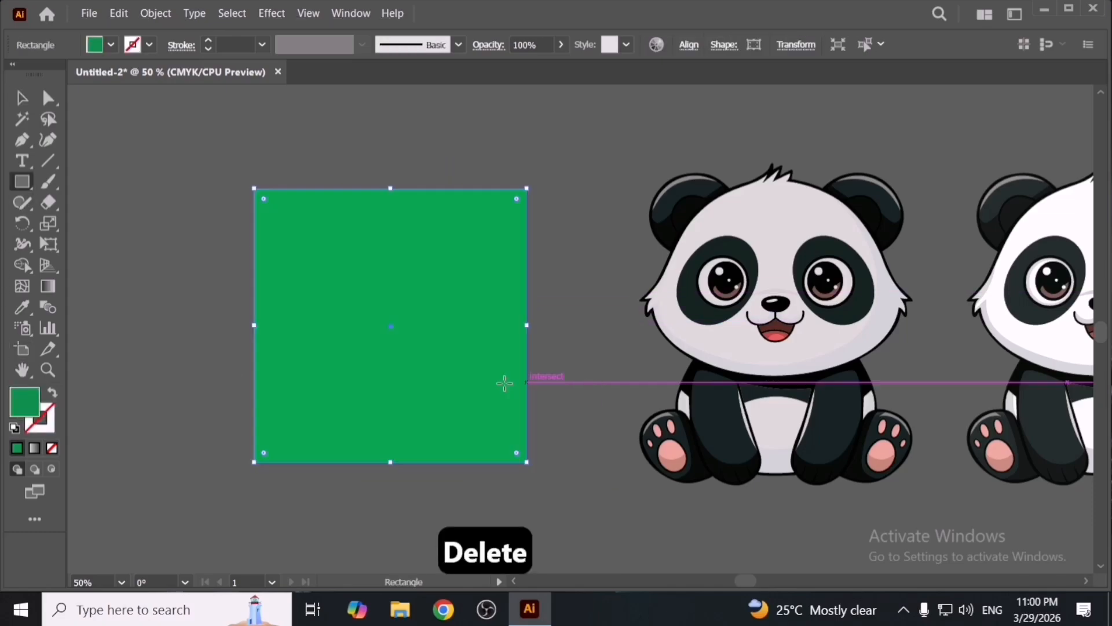
mouse_move(453, 401)
mouse_down()
mouse_move(561, 434)
mouse_move(602, 474)
mouse_move(610, 297)
mouse_move(613, 348)
mouse_up()
key(v)
scroll(535, 424, down, 1)
scroll(535, 424, down, 1)
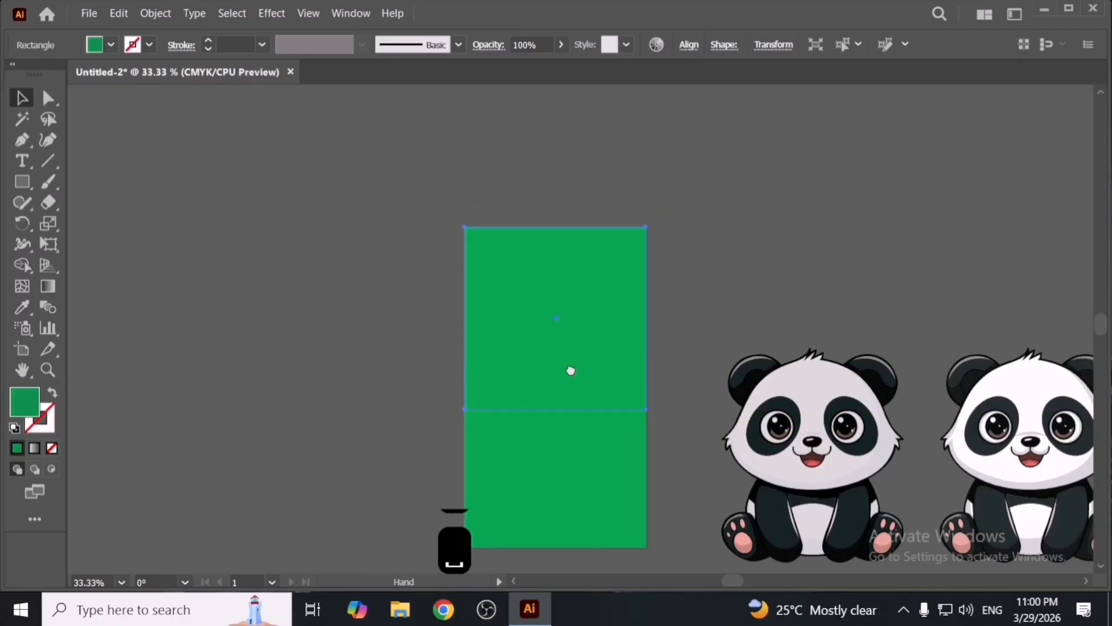
- Fill the top rectangle with a blue swatch
click(112, 45)
click(116, 76)
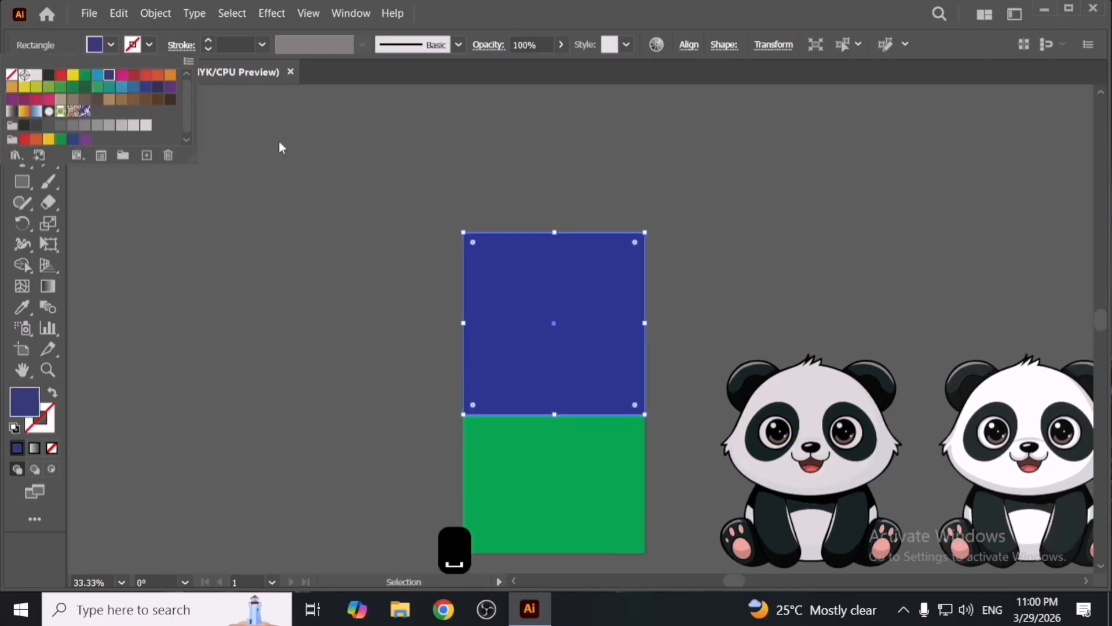
- Duplicate the blue rectangle upward and fill the copy with a red swatch
drag(559, 318, 565, 210)
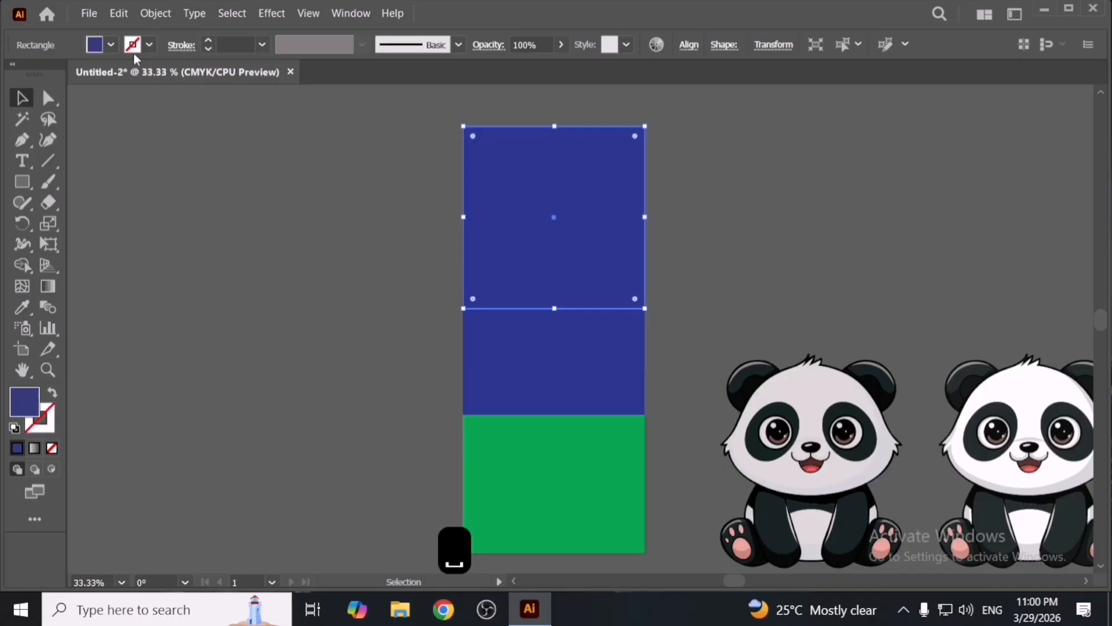
click(110, 45)
click(136, 76)
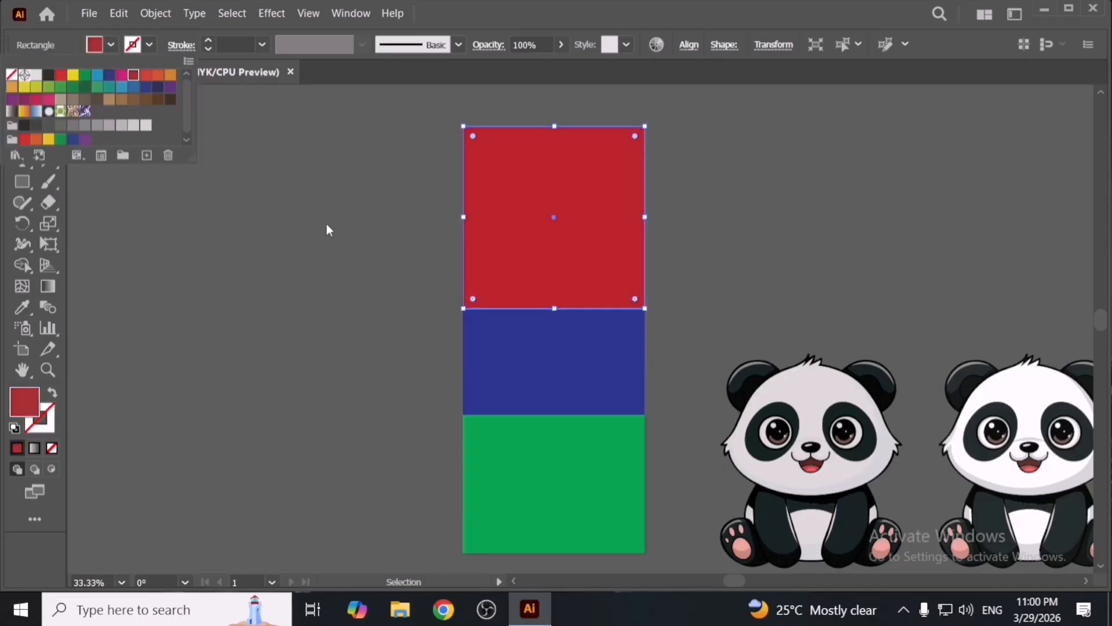
- Select all three rectangles and apply Edit Colors > Blend Vertically
click(326, 223)
drag(366, 223, 529, 427)
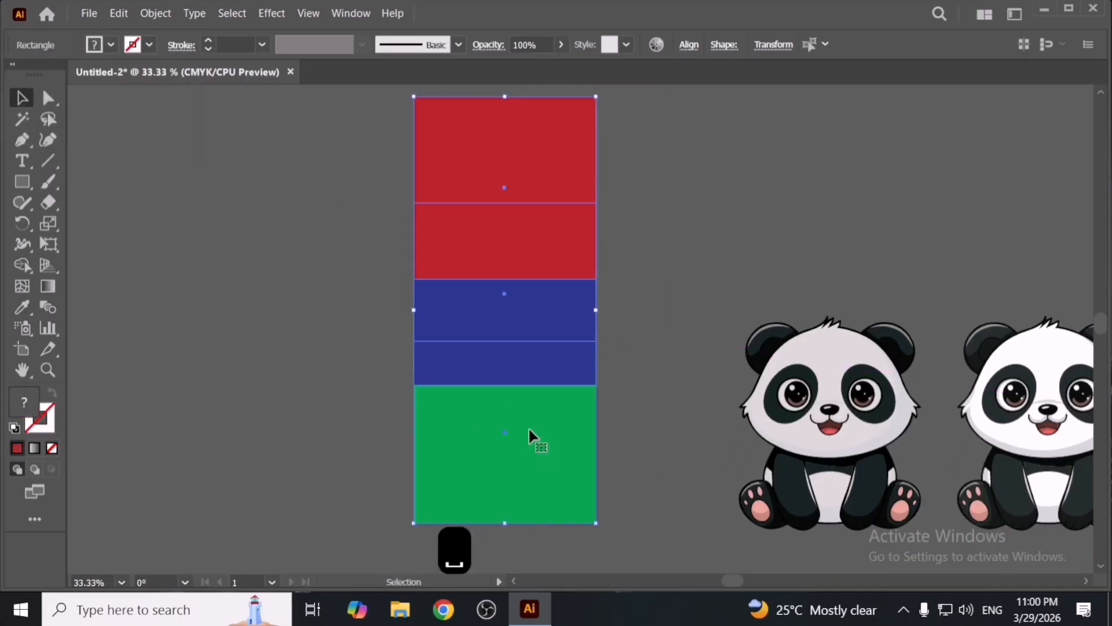
click(117, 16)
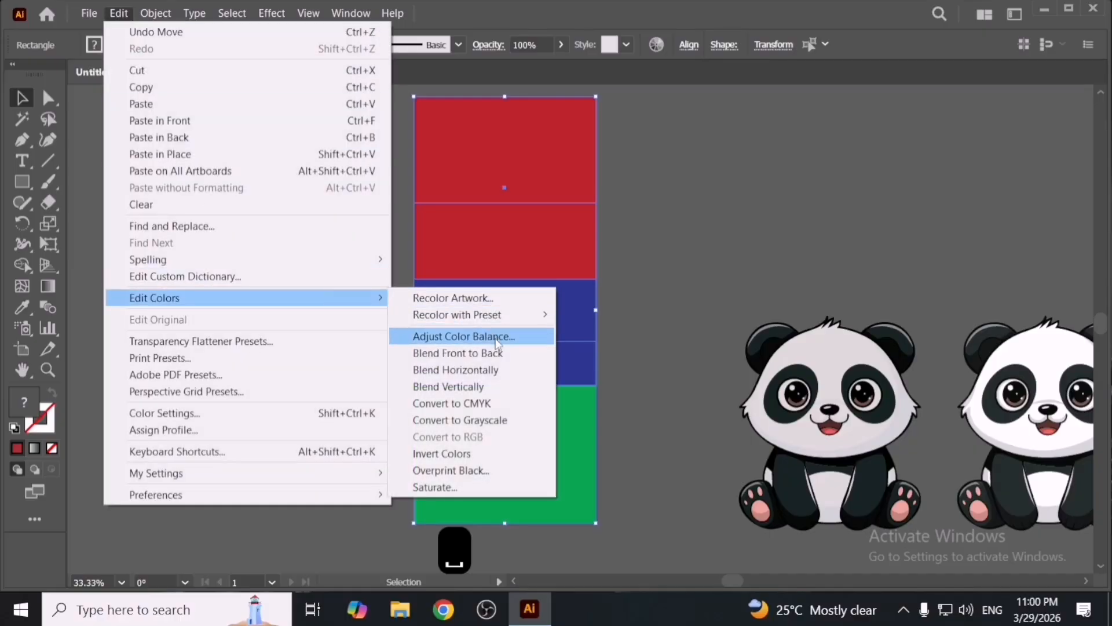
click(519, 386)
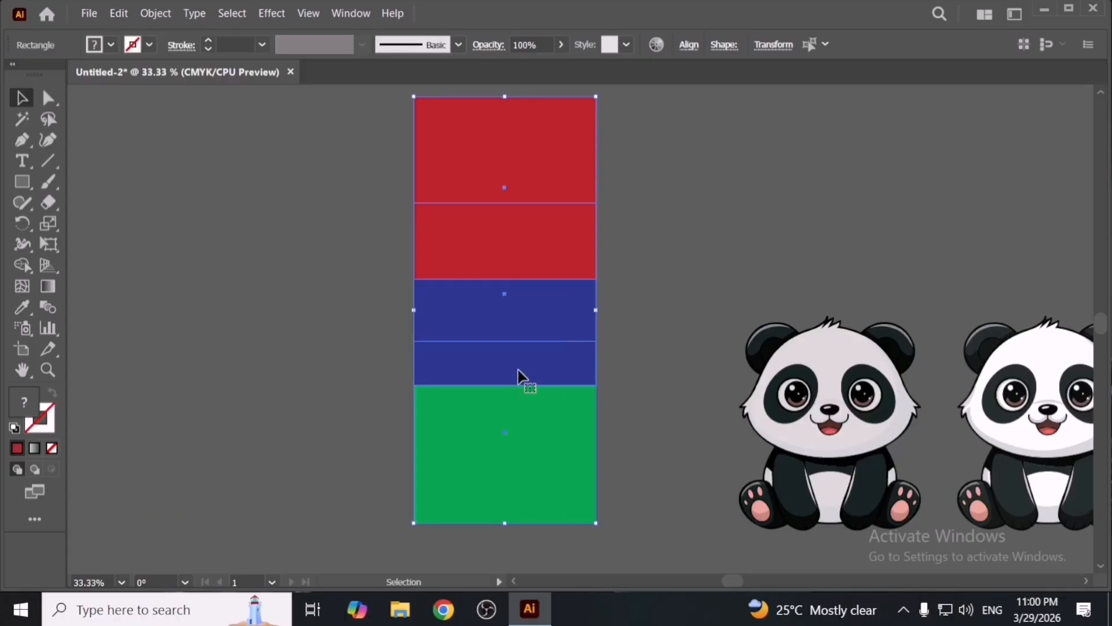
- Apply Blend Vertically to the rectangles again, then undo and redo it
click(121, 14)
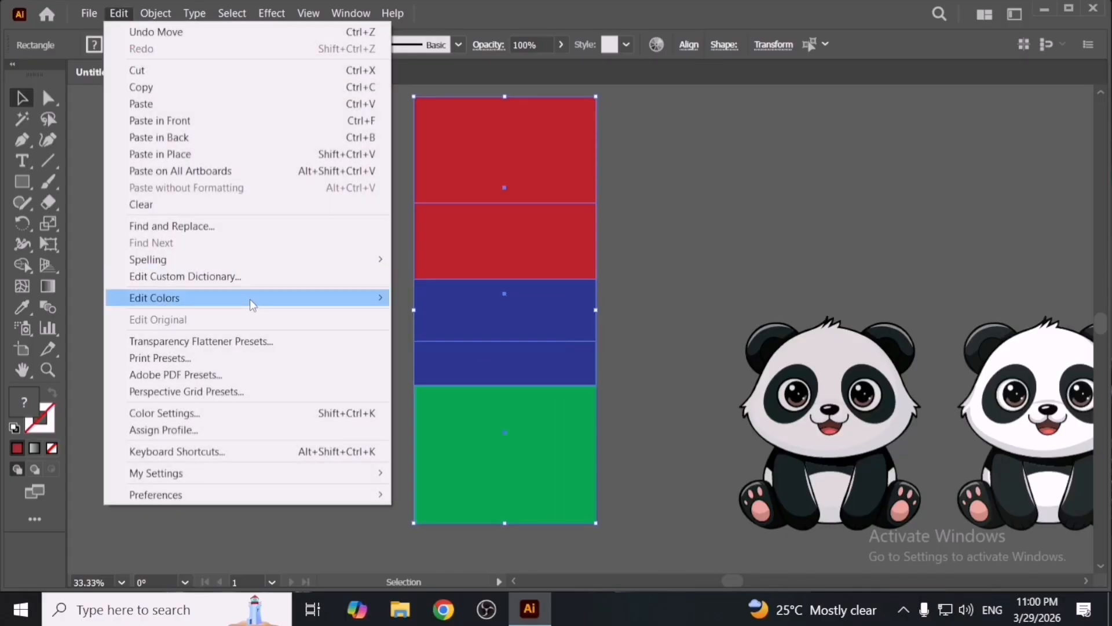
mouse_move(252, 304)
click(472, 385)
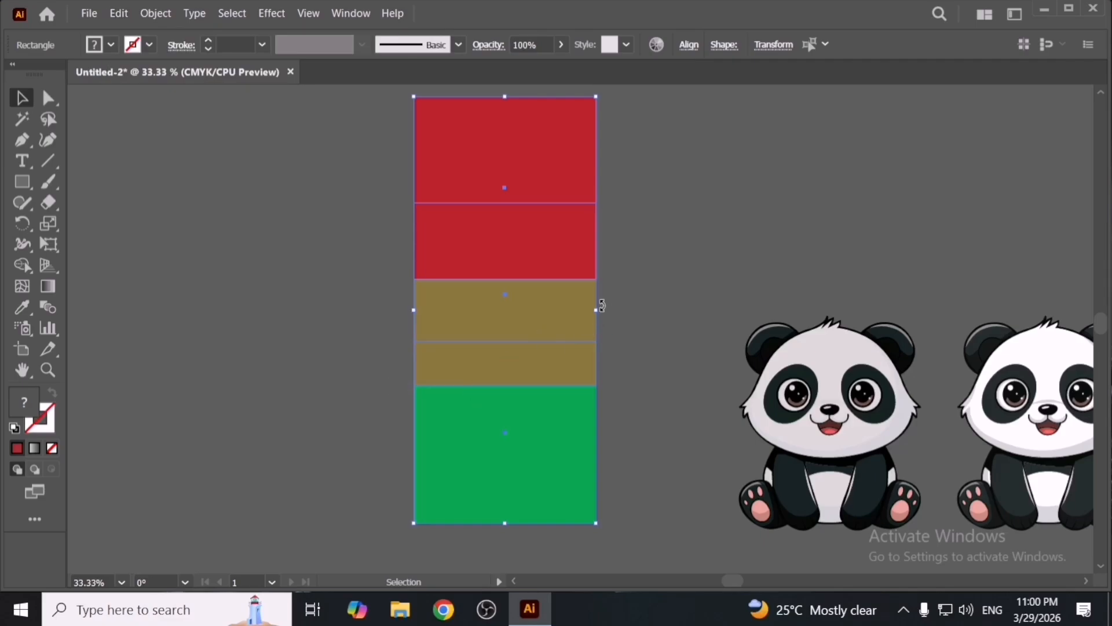
key(ctrl+z)
key(ctrl+shift+z)
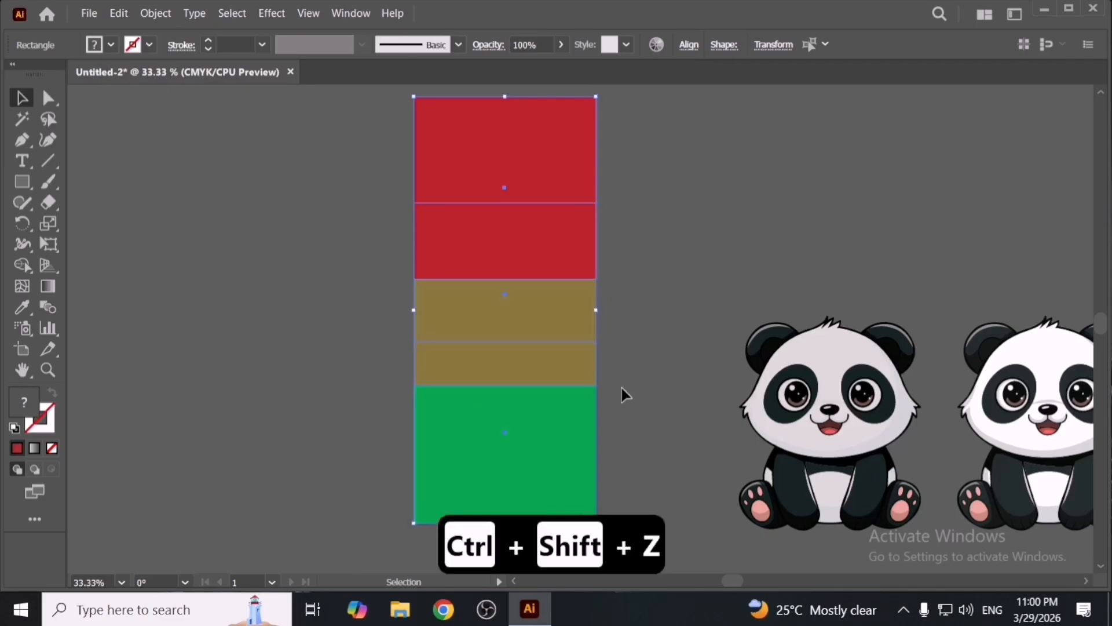
- Rotate the stacked rectangles 90 degrees with Free Transform so they lie horizontally
alt+scroll(621, 409, down, 1)
alt+drag(561, 297, 357, 304)
key(e)
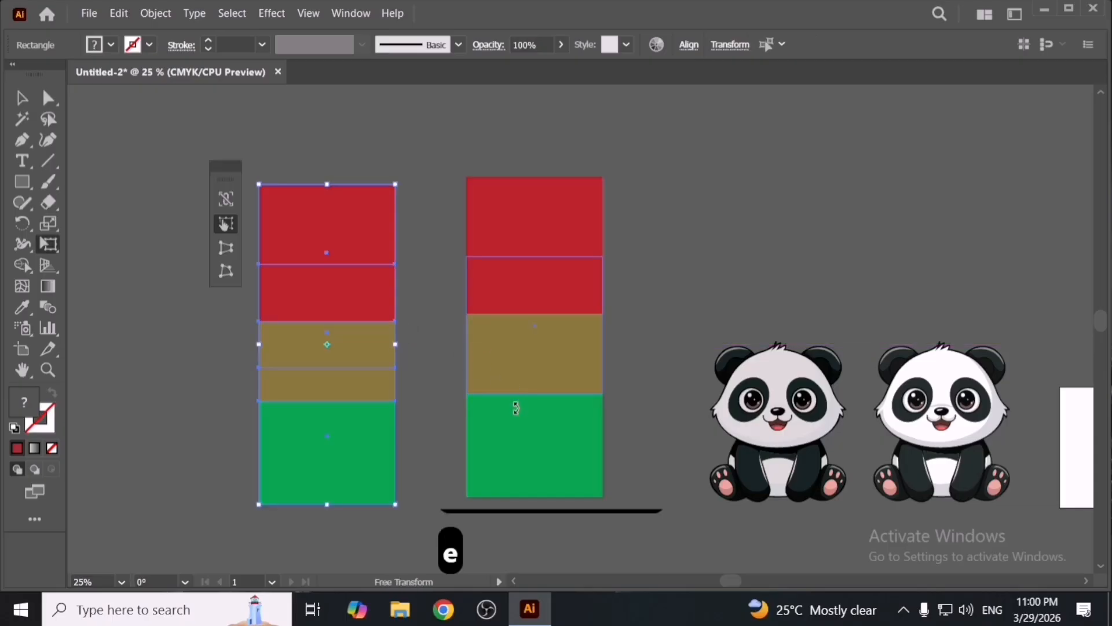
shift+drag(509, 419, 294, 457)
key(space)
drag(409, 364, 466, 263)
key(v)
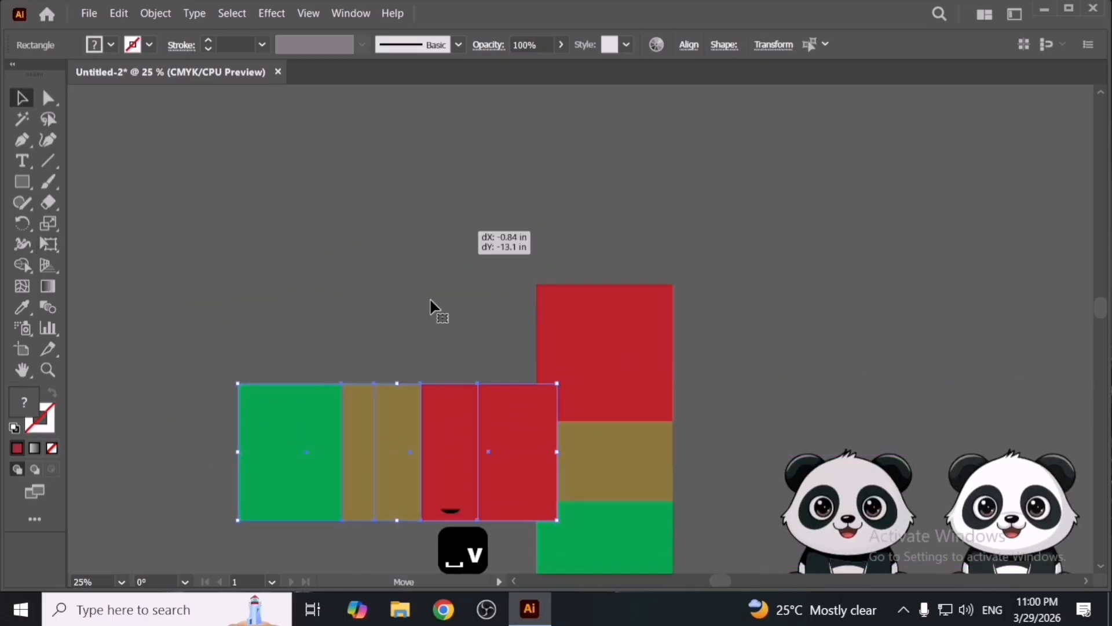
- Fill the two middle rectangles of the horizontal row with an orange swatch
click(395, 336)
click(375, 280)
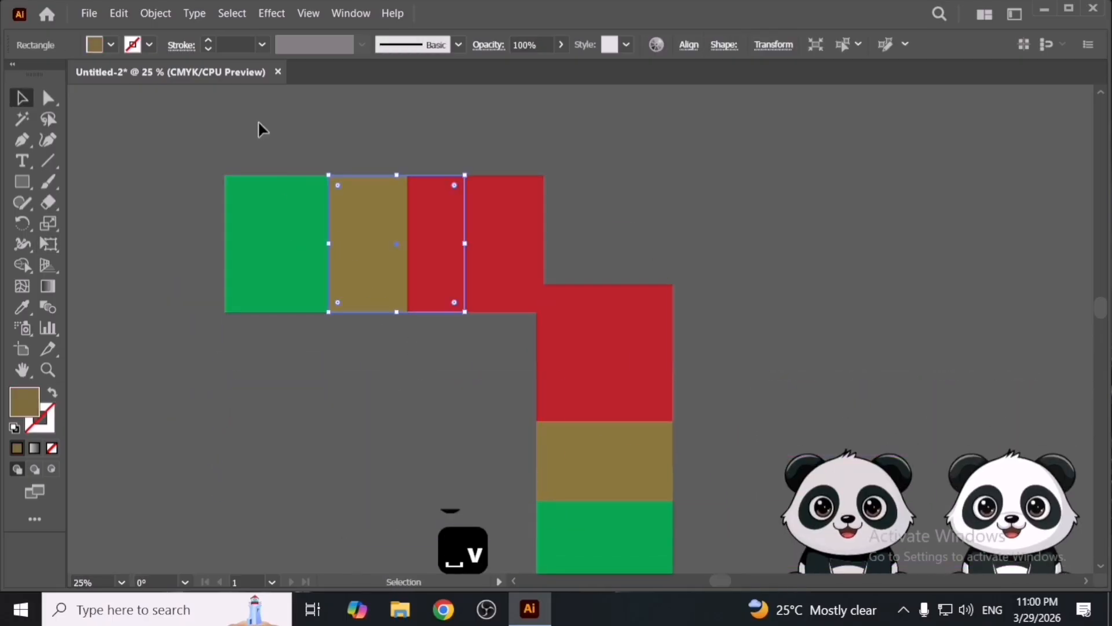
click(109, 46)
click(133, 76)
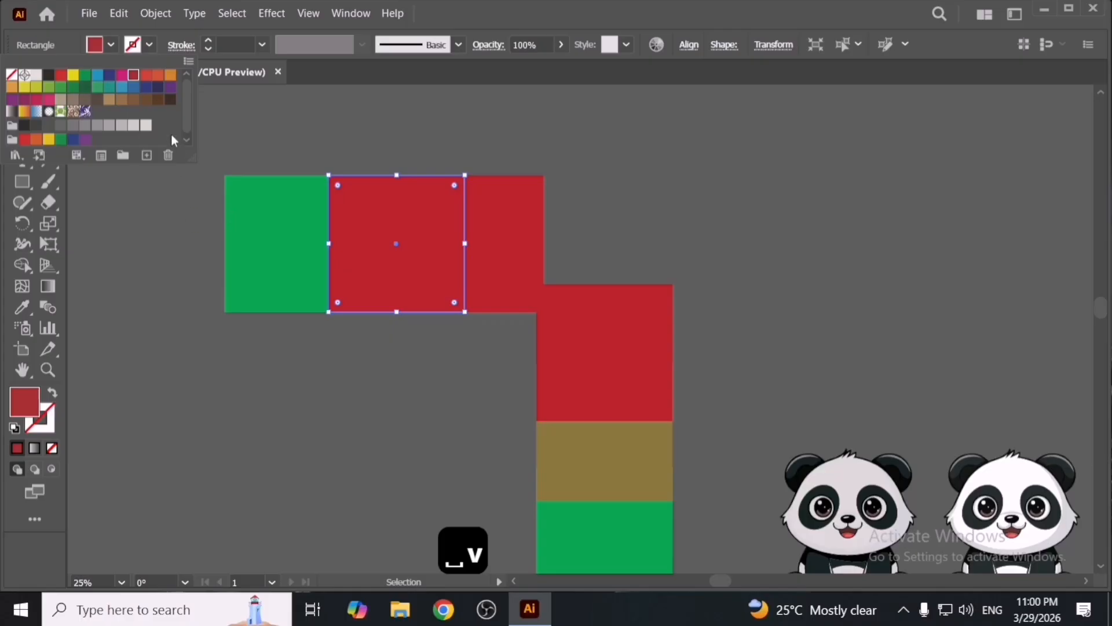
click(172, 77)
click(209, 256)
- Select the whole horizontal row and apply Edit Colors > Blend Horizontally
drag(189, 248, 401, 307)
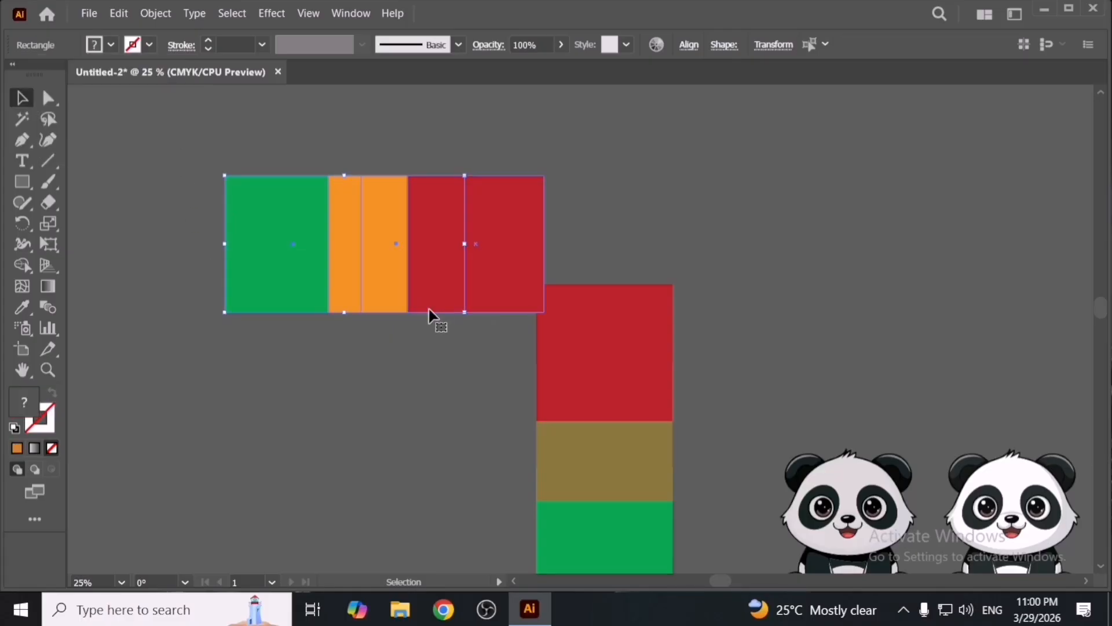
shift+click(469, 285)
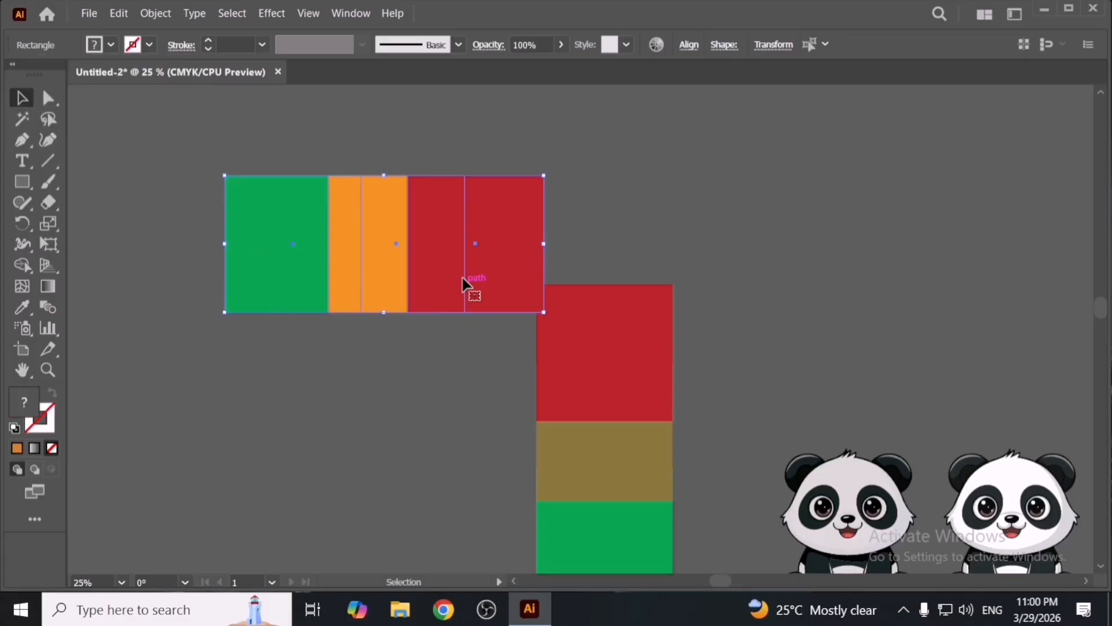
click(116, 13)
mouse_move(291, 296)
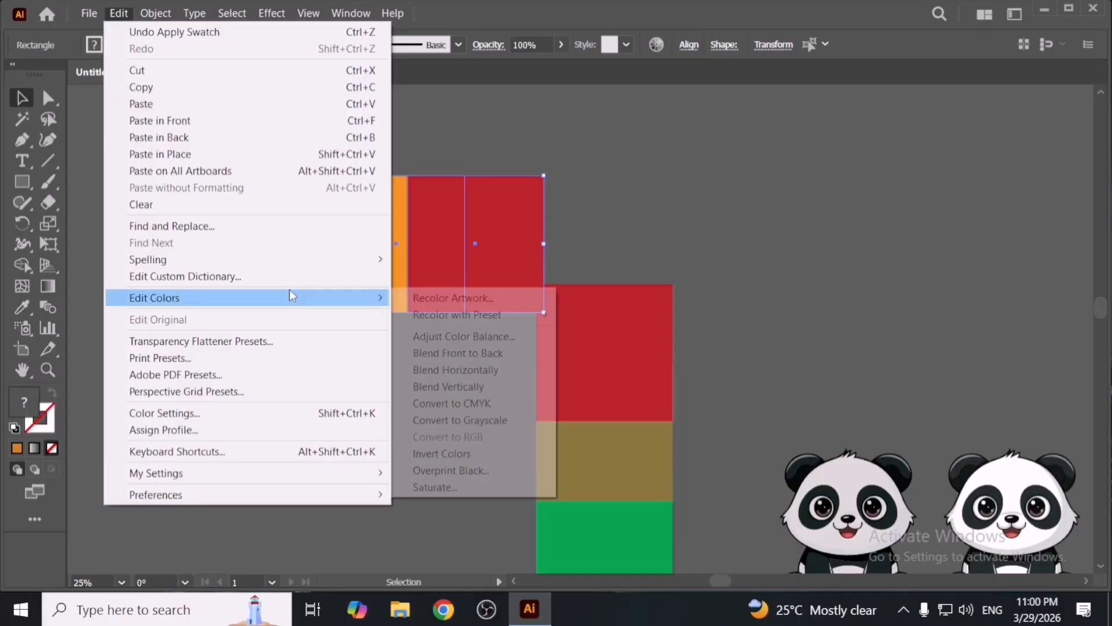
click(521, 371)
click(444, 357)
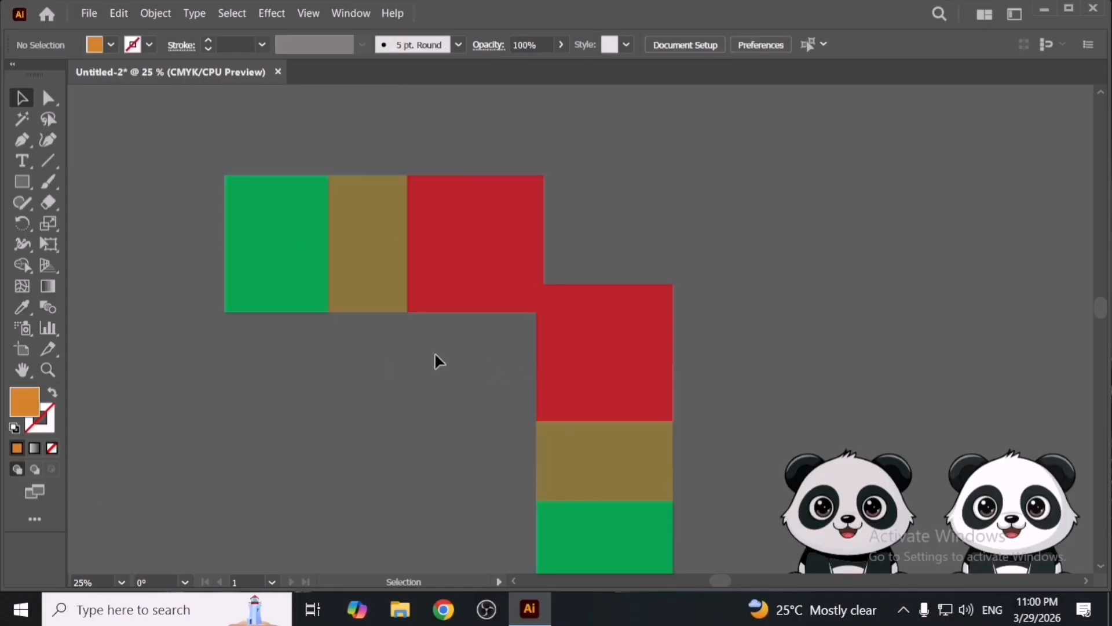
- Delete the horizontal rectangle row and the vertical rectangle stack
drag(449, 295, 450, 320)
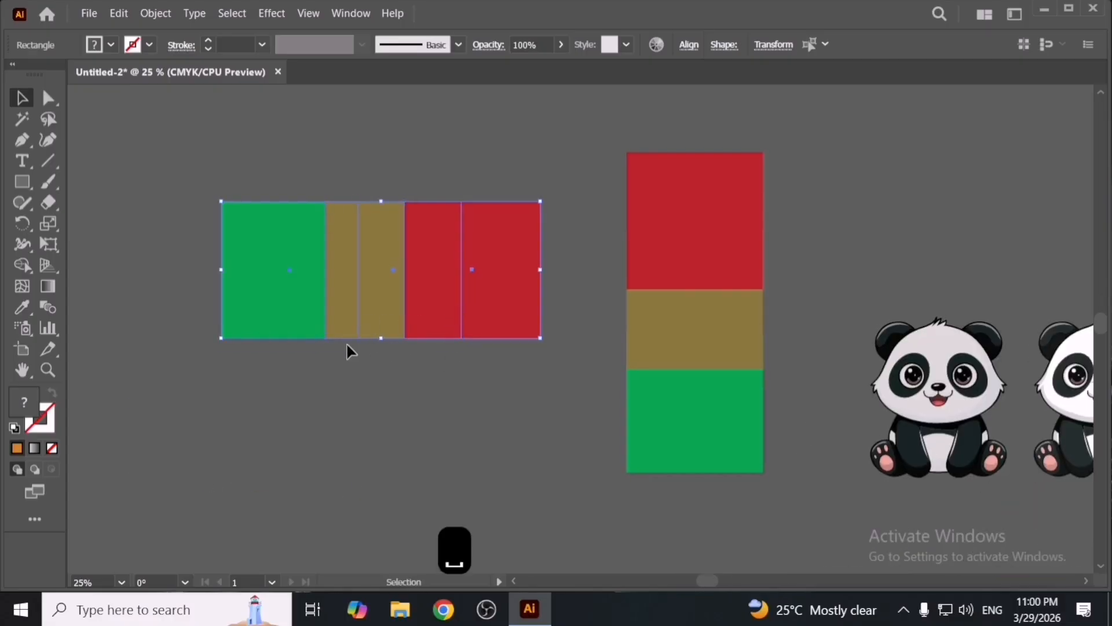
key(Delete)
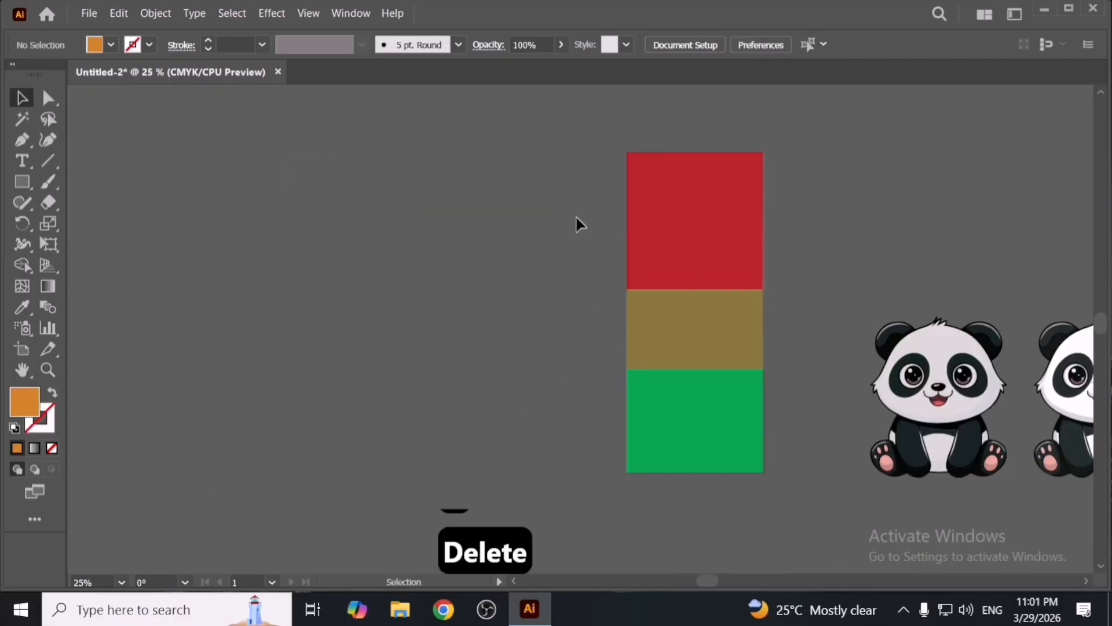
click(731, 452)
key(Delete)
key(Delete)
drag(683, 413, 518, 405)
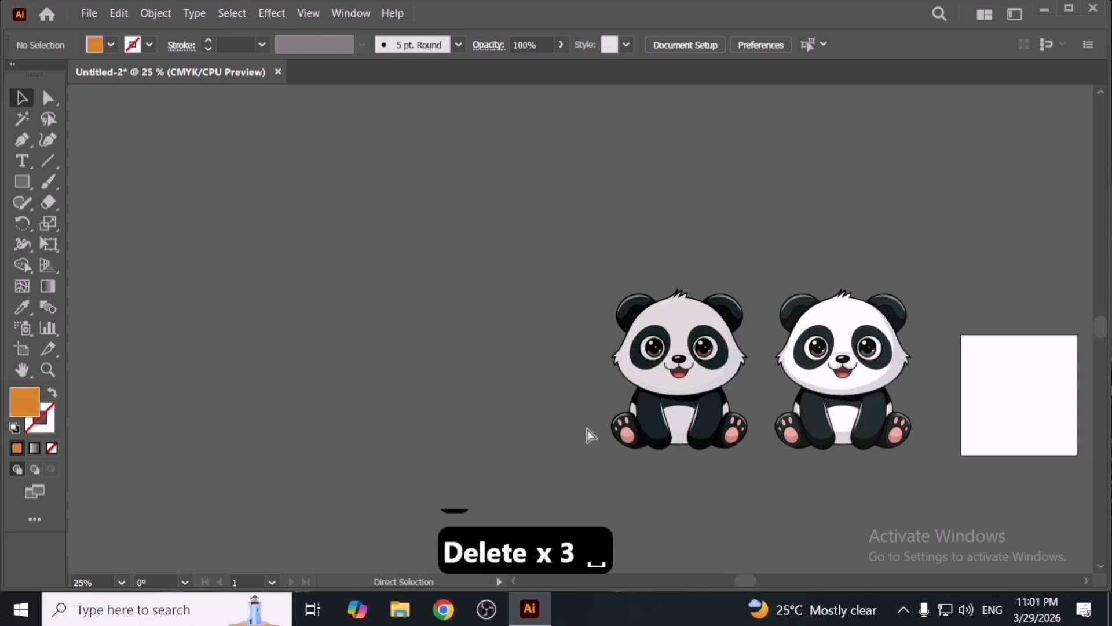
- Undo the last three deletions and move the three squares into an overlapping arrangement
key(ctrl+z)
key(ctrl+z)
key(ctrl+z)
key(ctrl+z)
drag(389, 345, 359, 307)
drag(443, 342, 420, 400)
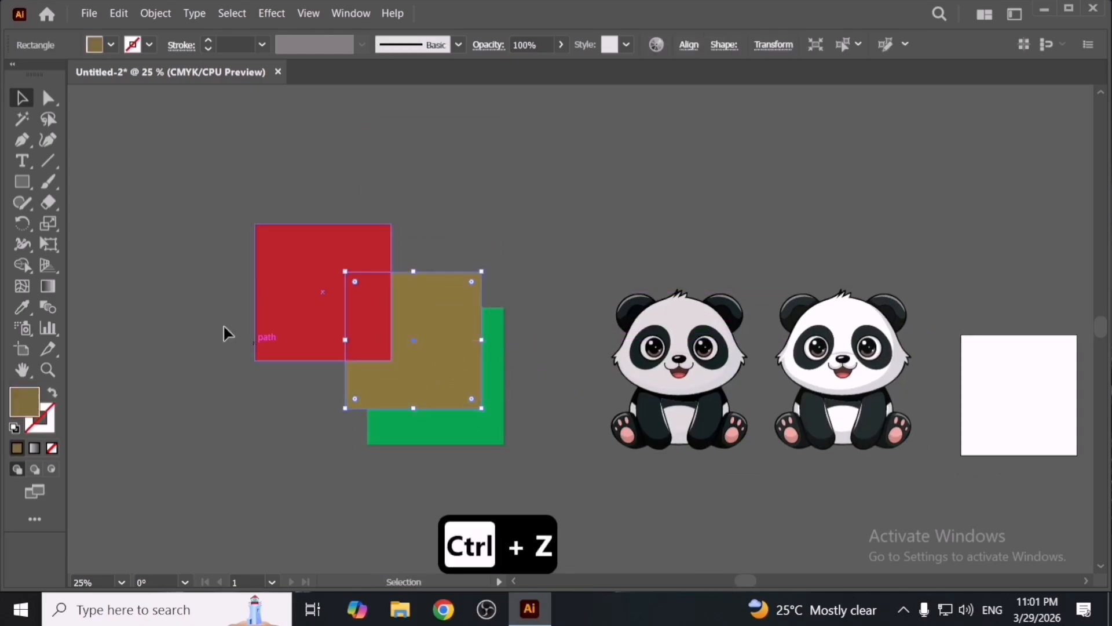
- Fill the top-left red square with a yellow swatch
drag(186, 272, 409, 420)
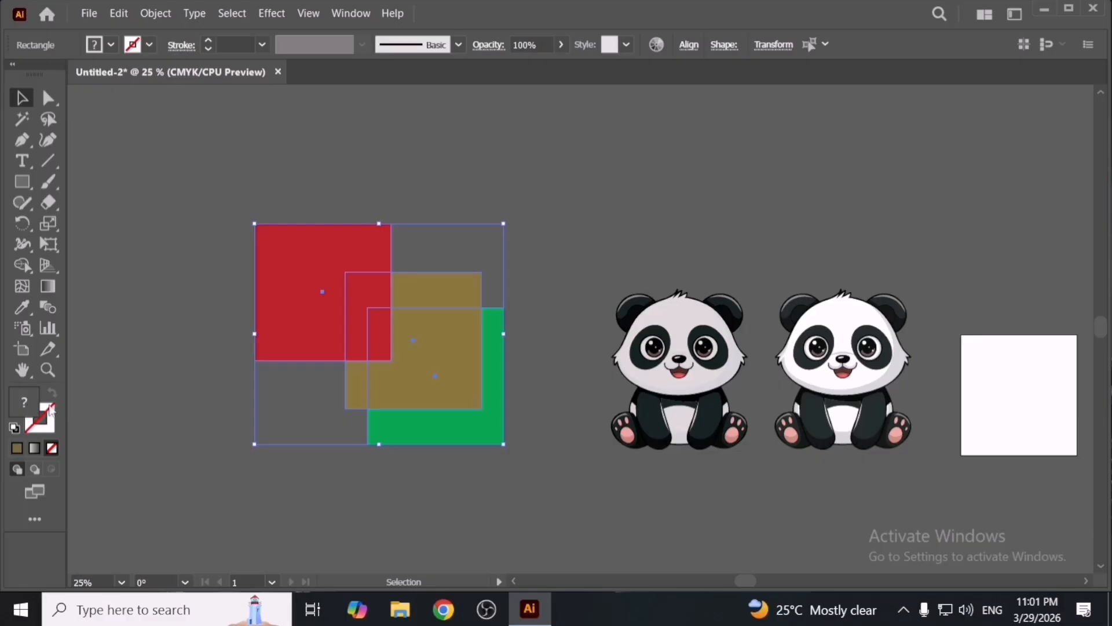
click(179, 446)
click(366, 304)
click(110, 50)
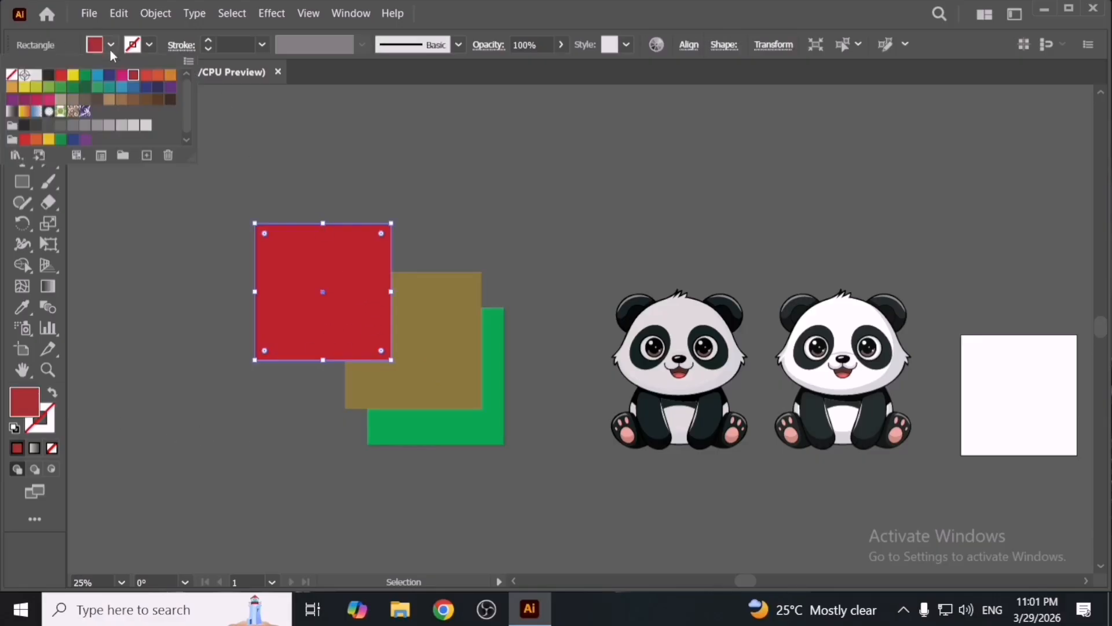
click(74, 76)
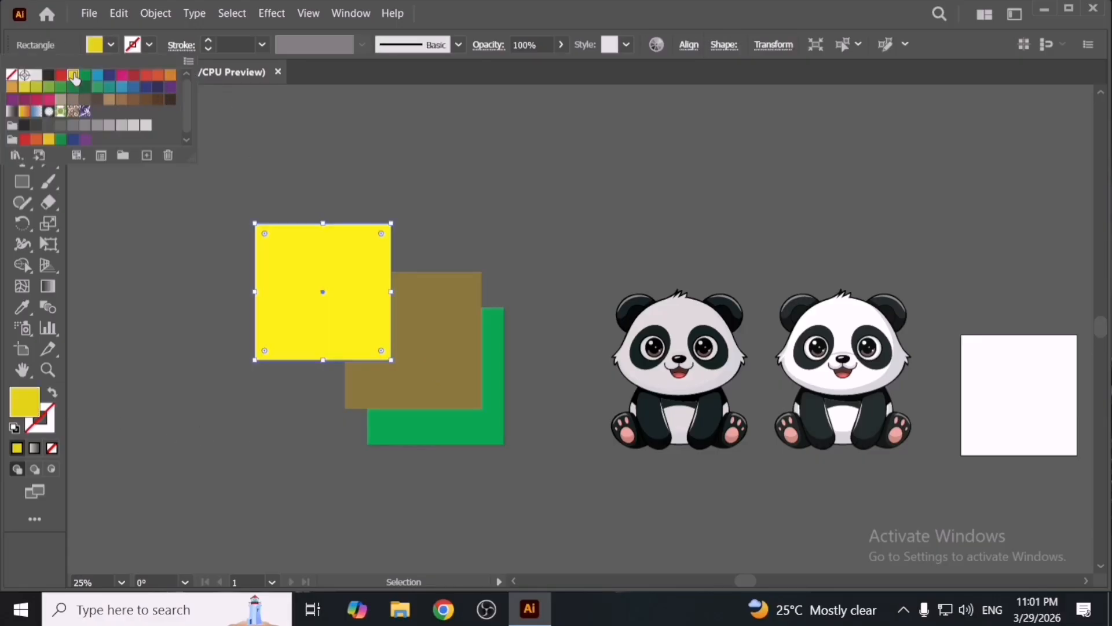
click(547, 339)
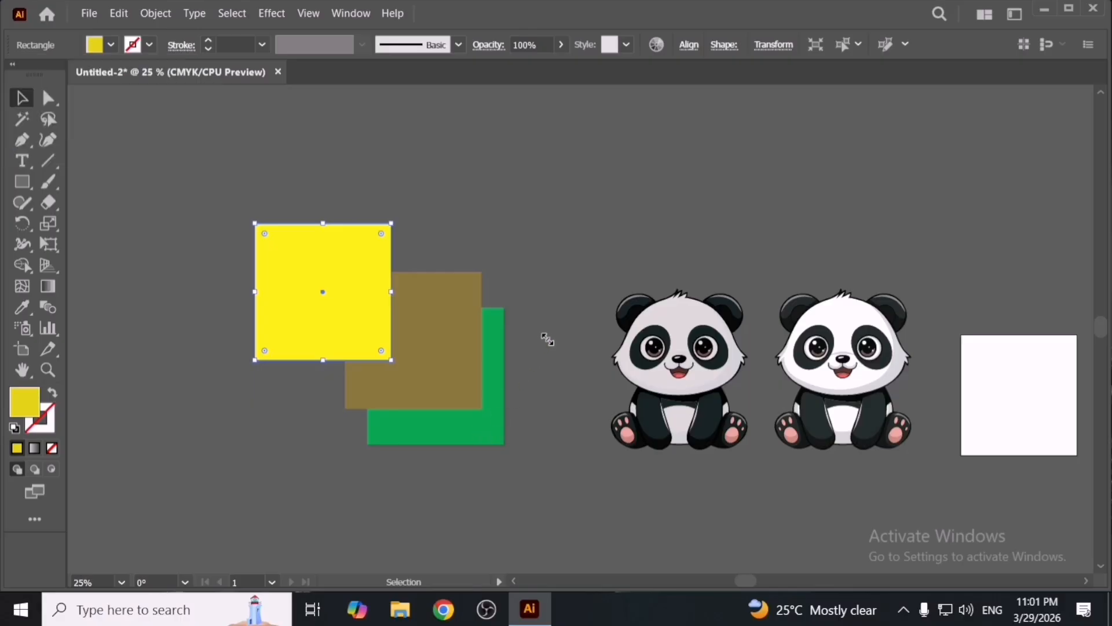
- Fill the bottom green square with a pink swatch
click(528, 406)
click(501, 428)
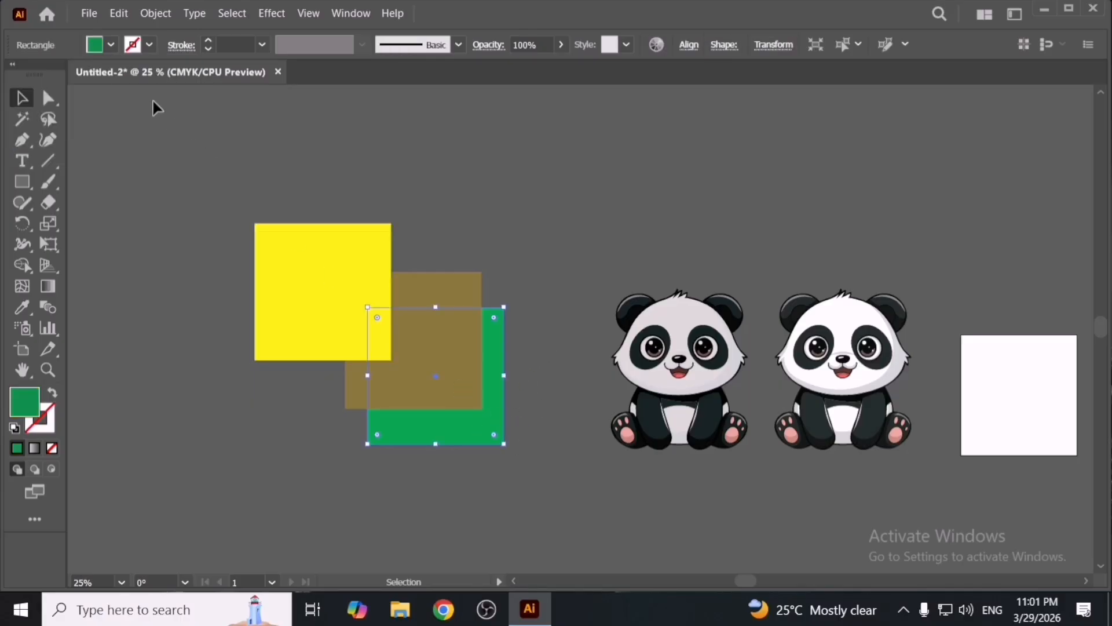
click(111, 45)
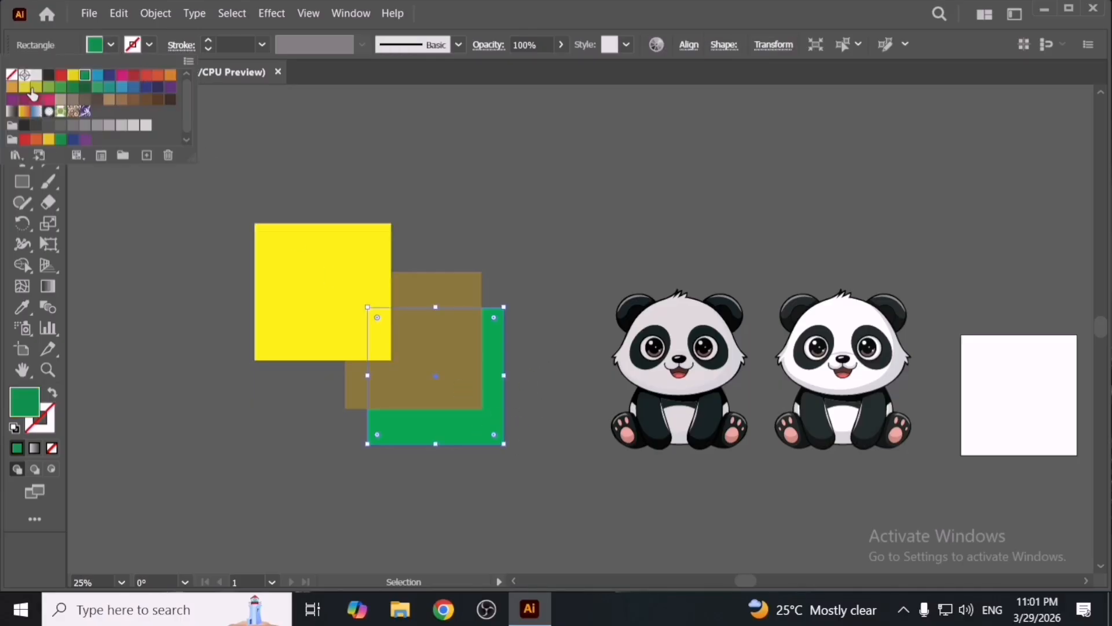
click(49, 100)
click(372, 136)
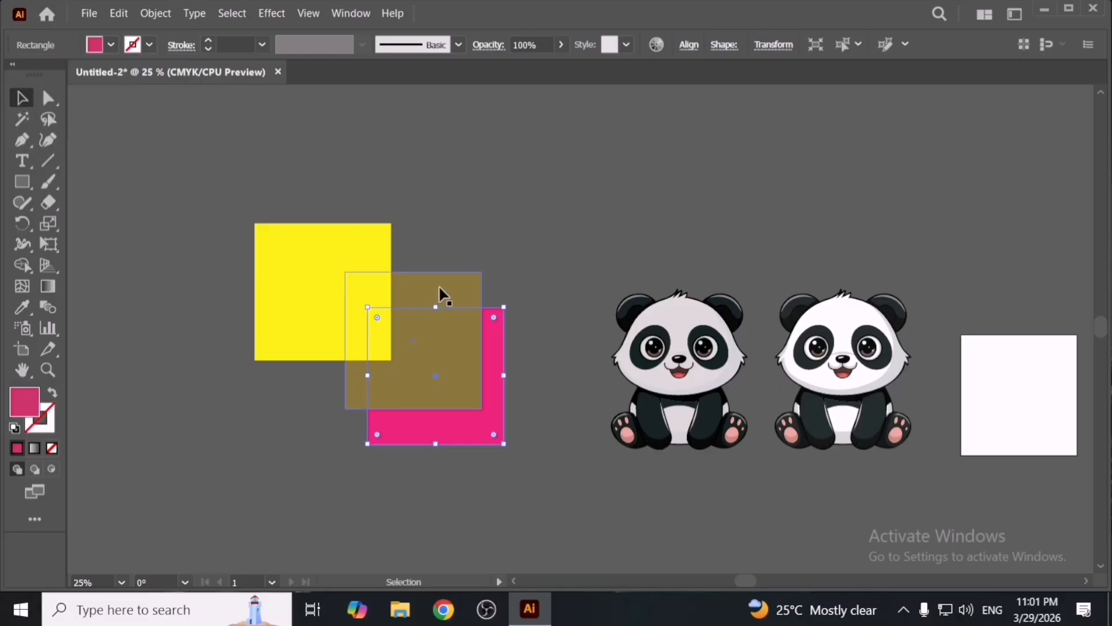
- Select all three squares and apply Edit Colors > Blend Front to Back
click(439, 295)
drag(434, 339, 486, 383)
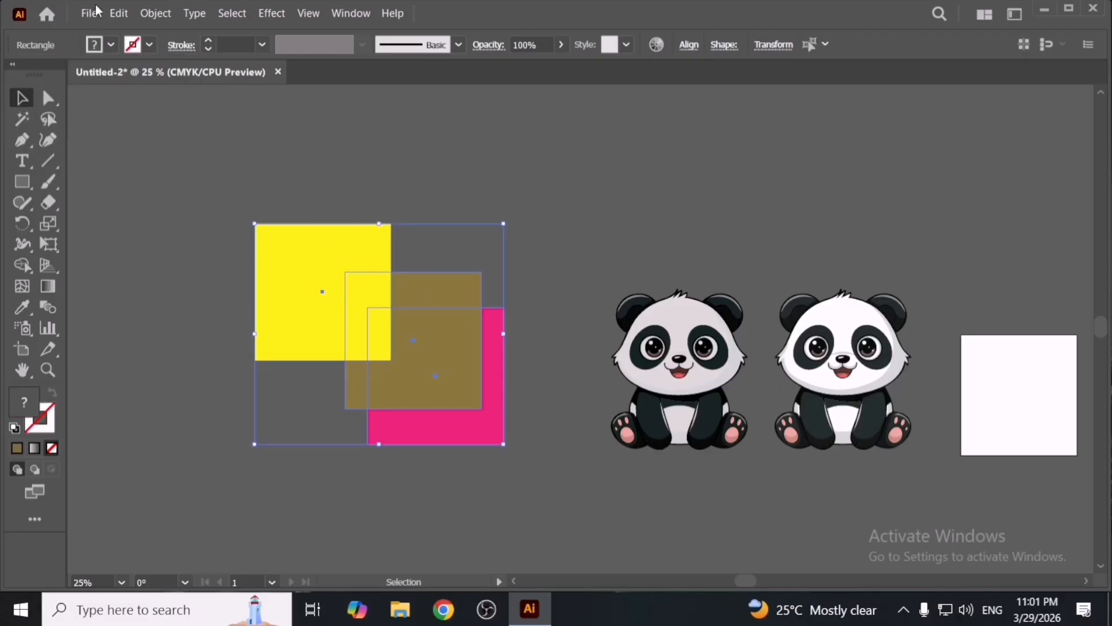
click(117, 13)
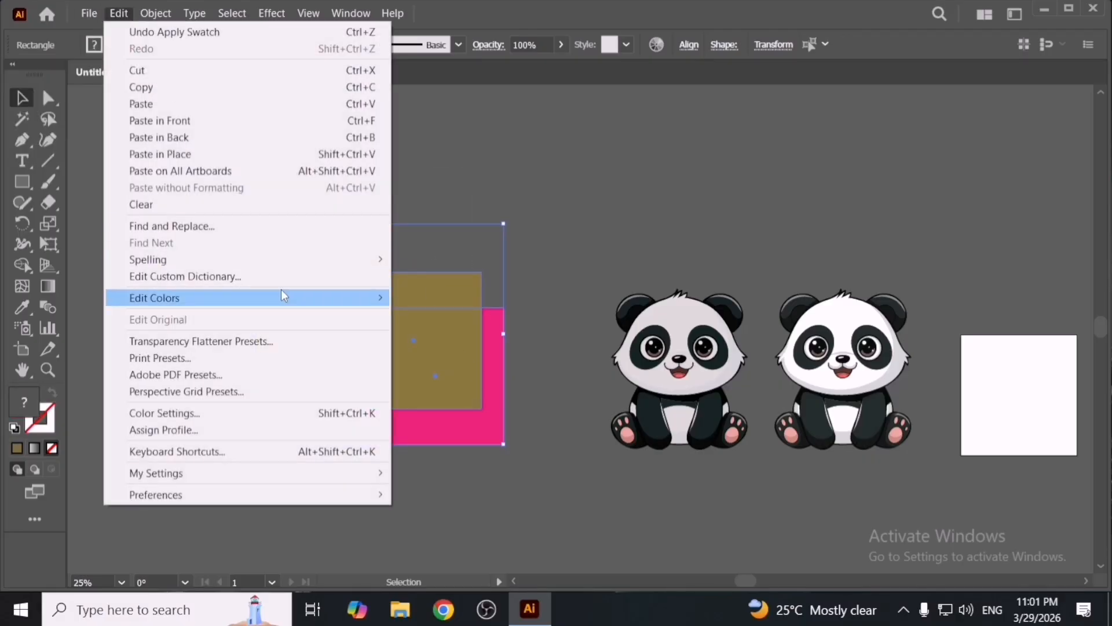
mouse_move(280, 295)
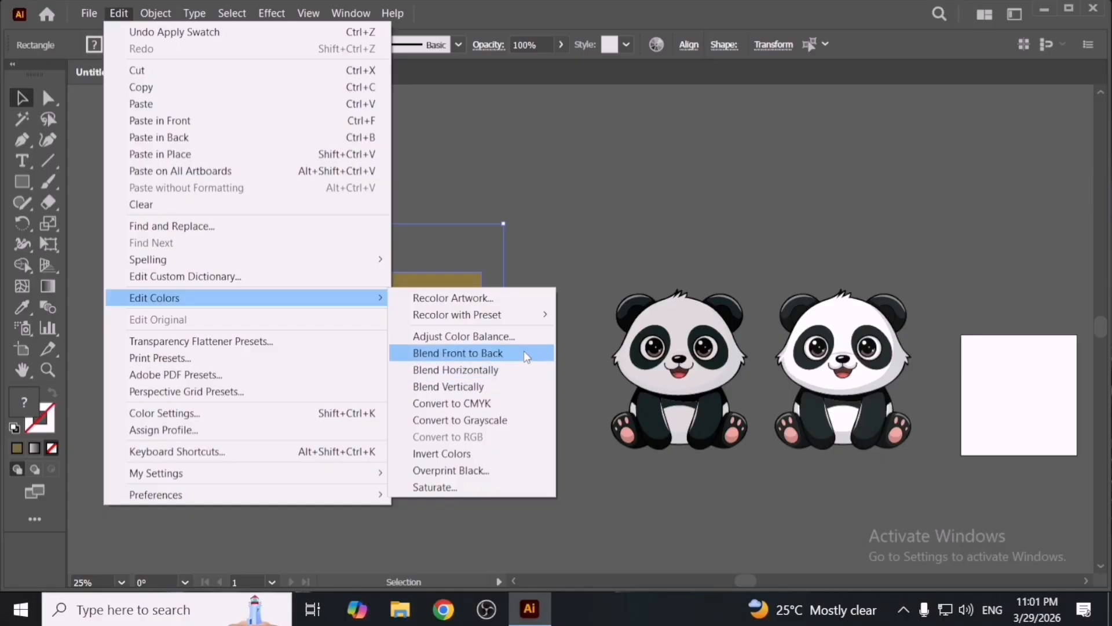
click(524, 351)
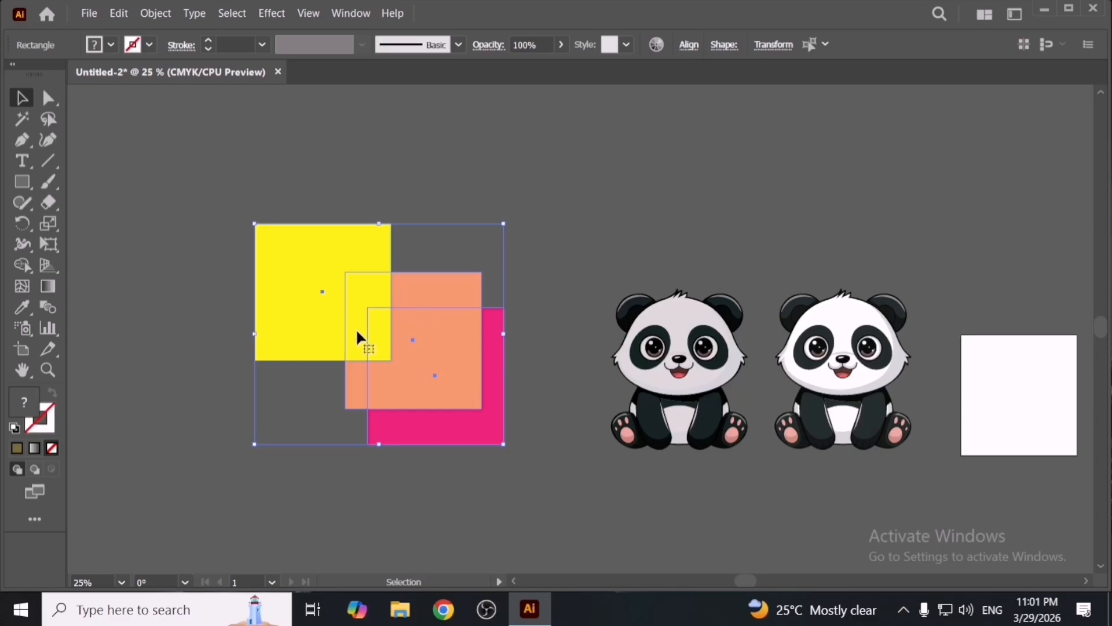
- Nudge the yellow and pink squares, then select and delete all three squares
click(518, 356)
drag(310, 314, 323, 321)
drag(442, 427, 443, 433)
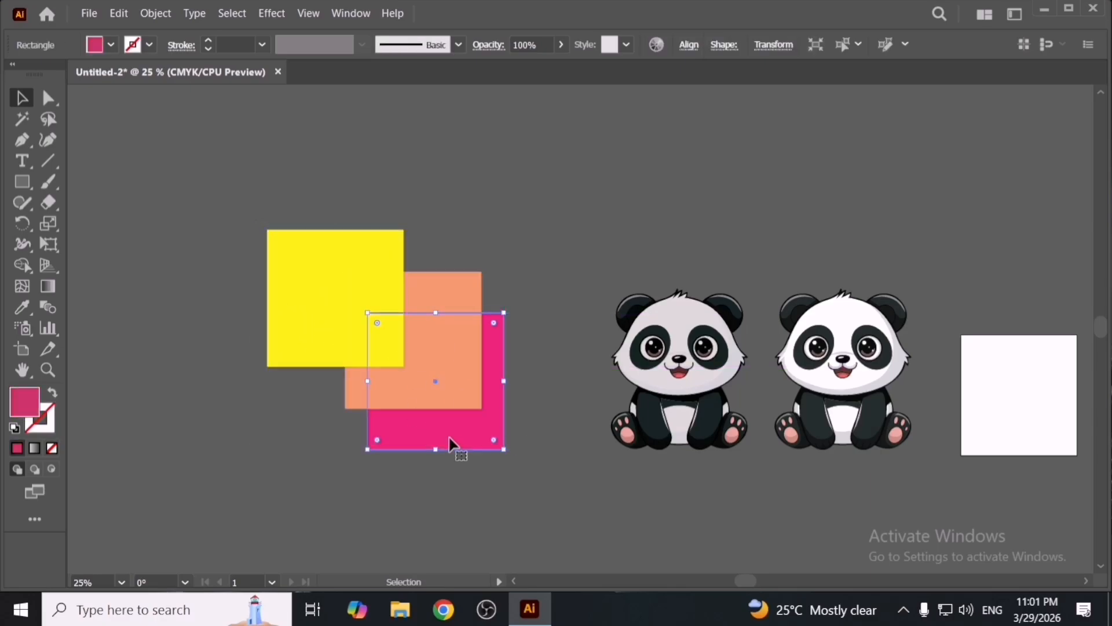
drag(328, 344, 427, 415)
key(Delete)
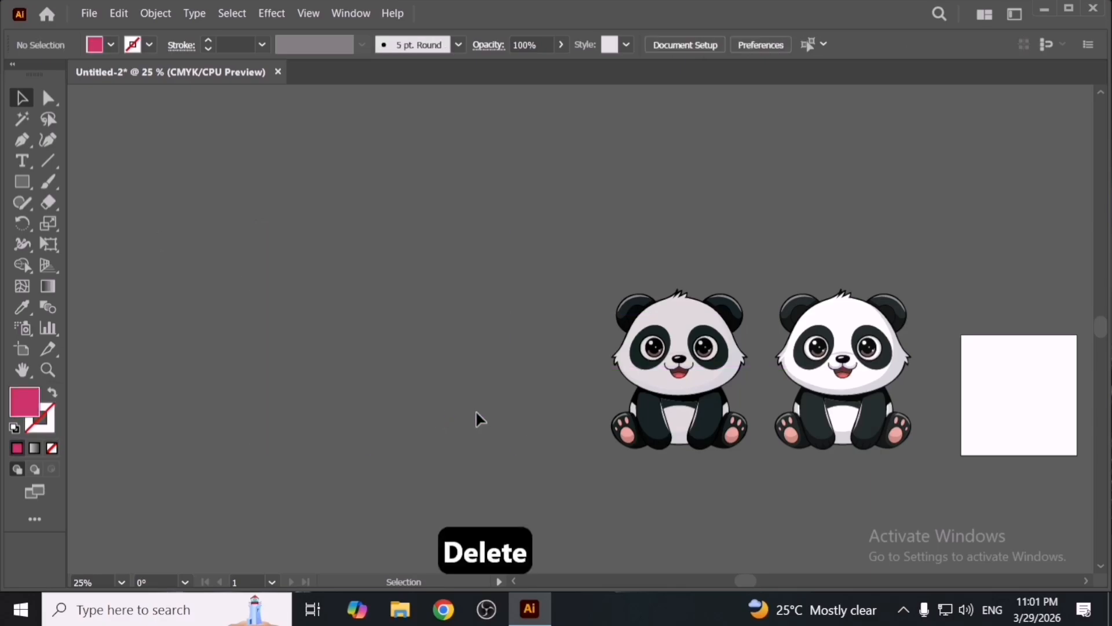
- Select the leftmost panda, open Edit Colors > Adjust Color Balance with Preview, and cancel the dialog
key(space)
drag(640, 426, 416, 420)
scroll(469, 416, down, 1)
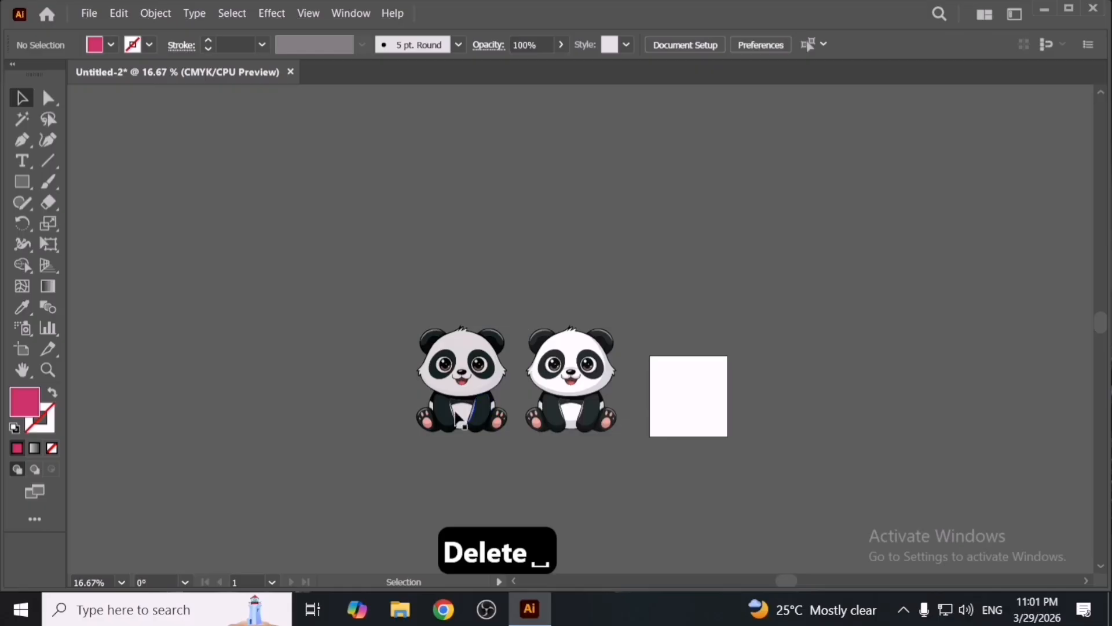
scroll(458, 408, down, 1)
scroll(493, 417, up, 2)
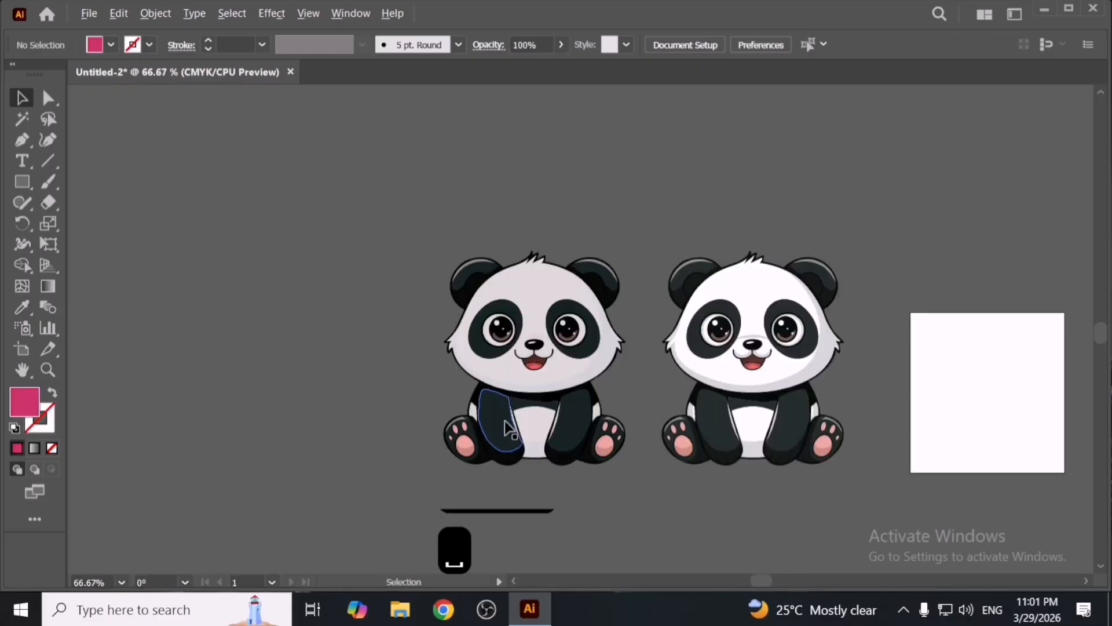
scroll(588, 427, up, 2)
scroll(619, 440, down, 2)
alt+drag(618, 440, 390, 440)
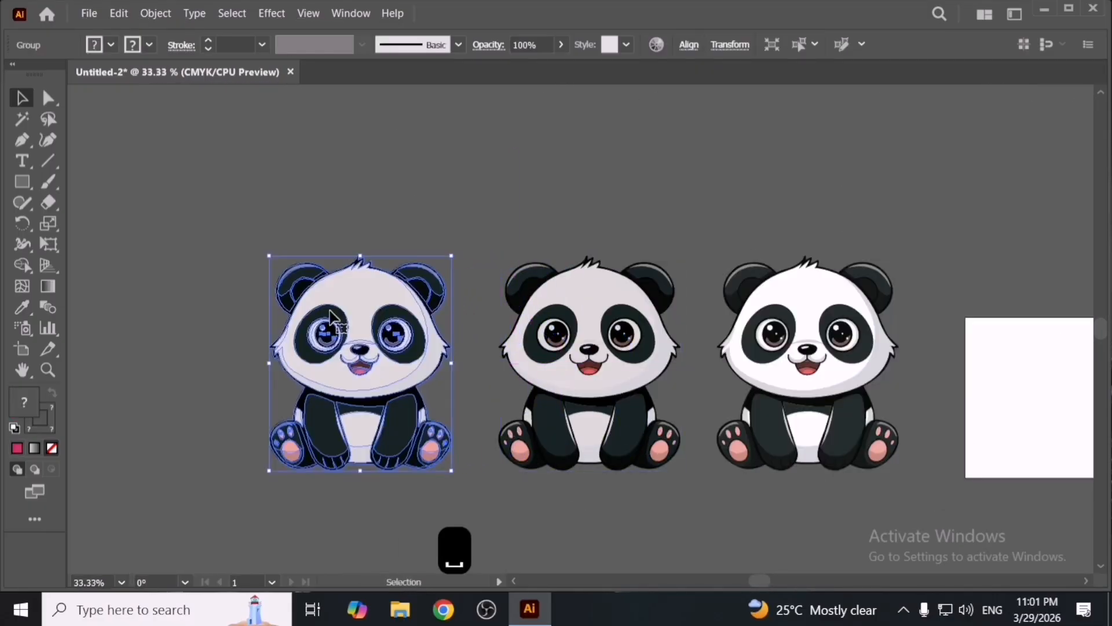
click(119, 13)
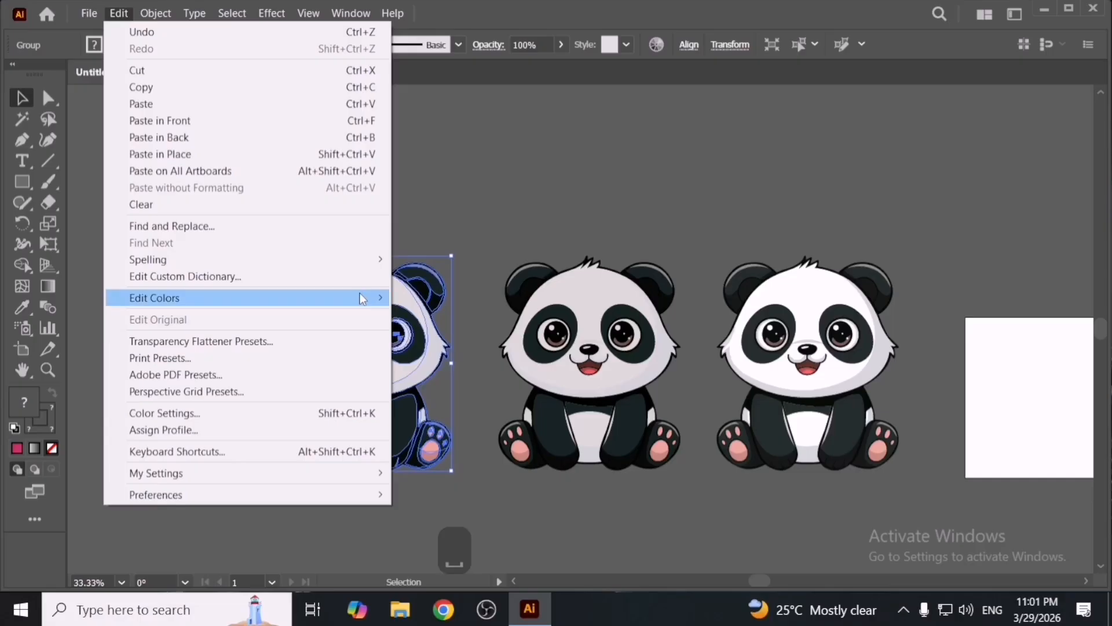
mouse_move(363, 297)
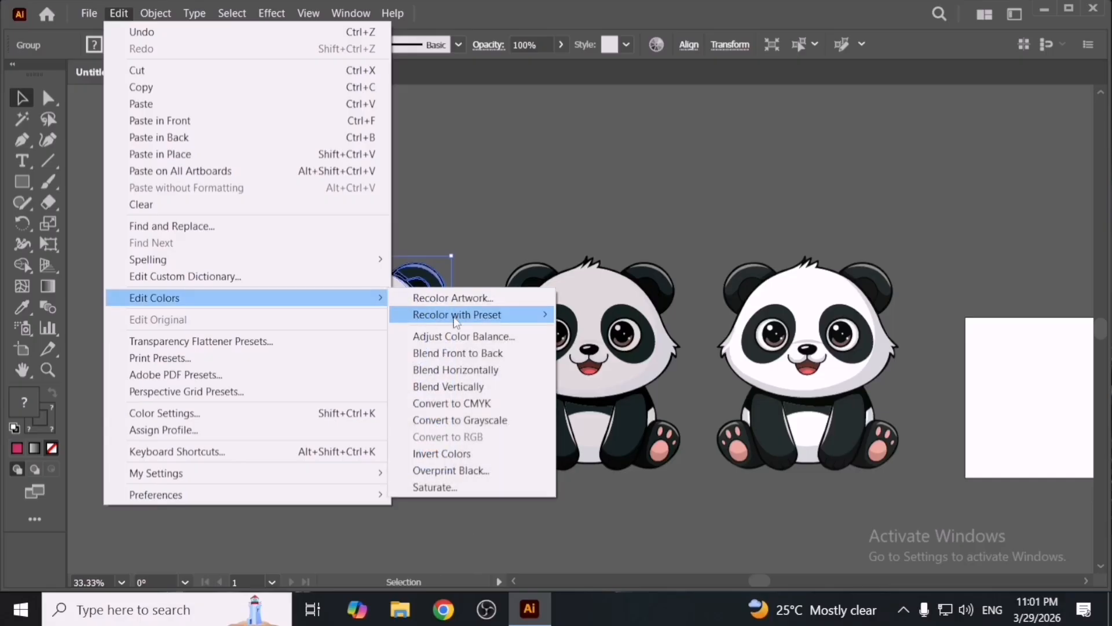
click(514, 339)
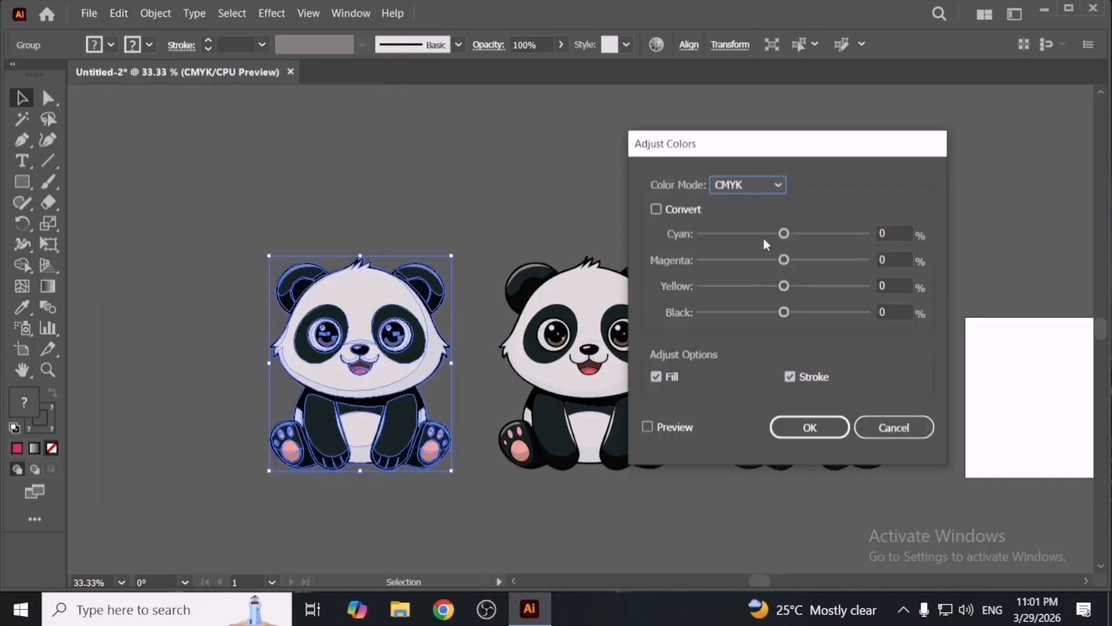
drag(784, 145, 695, 118)
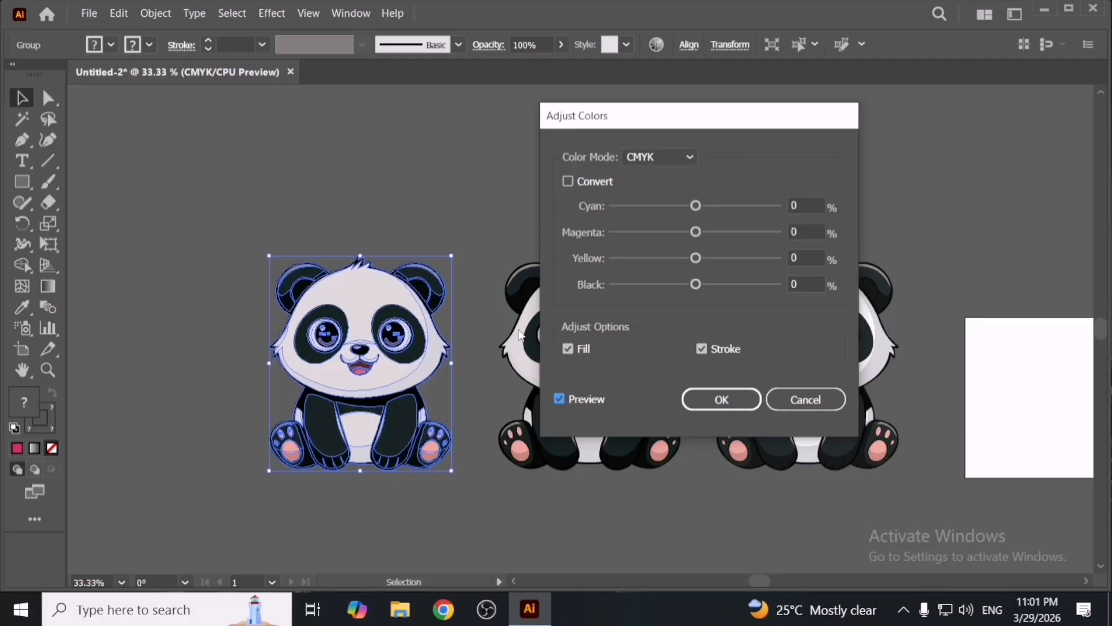
drag(695, 113, 662, 144)
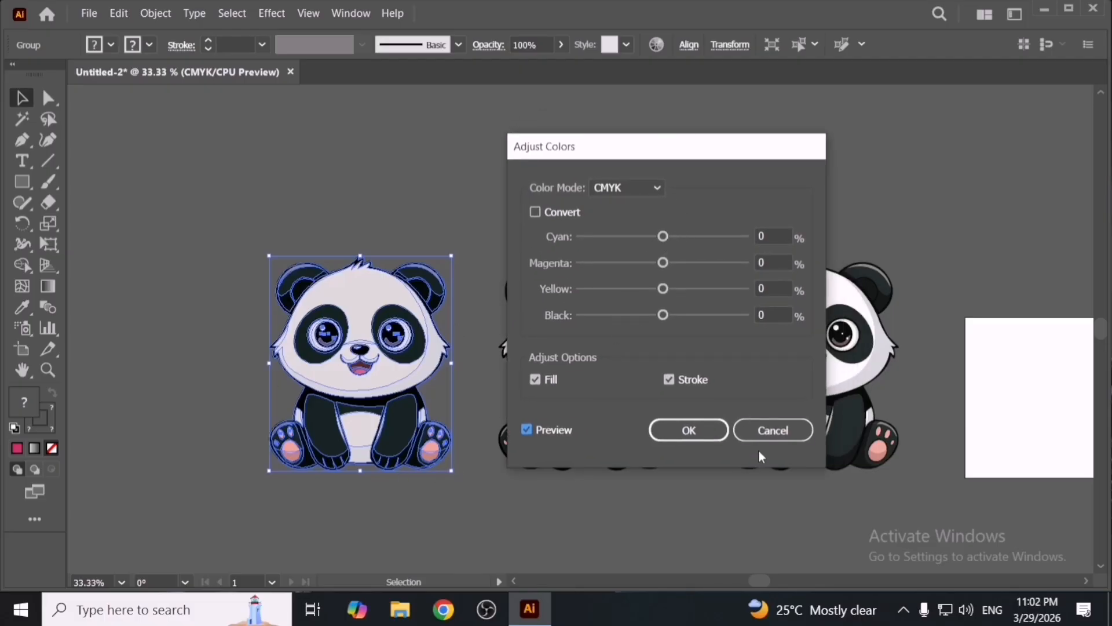
click(771, 432)
- Group the panda and duplicate it into a row of panda copies
scroll(577, 416, left, 5)
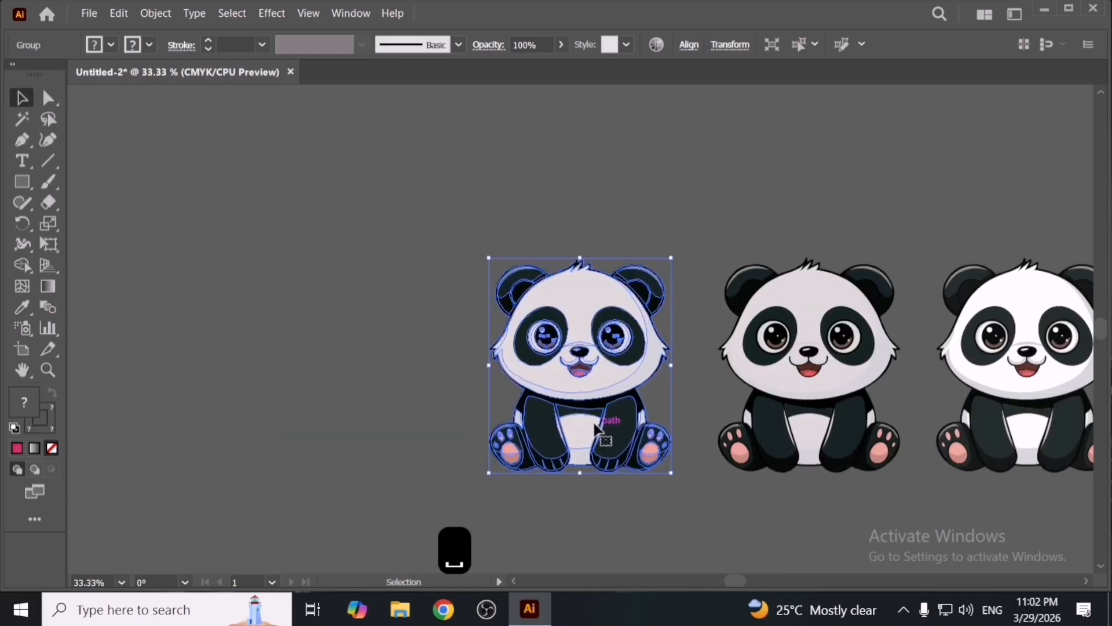
key(a)
key(ctrl+g)
click(624, 489)
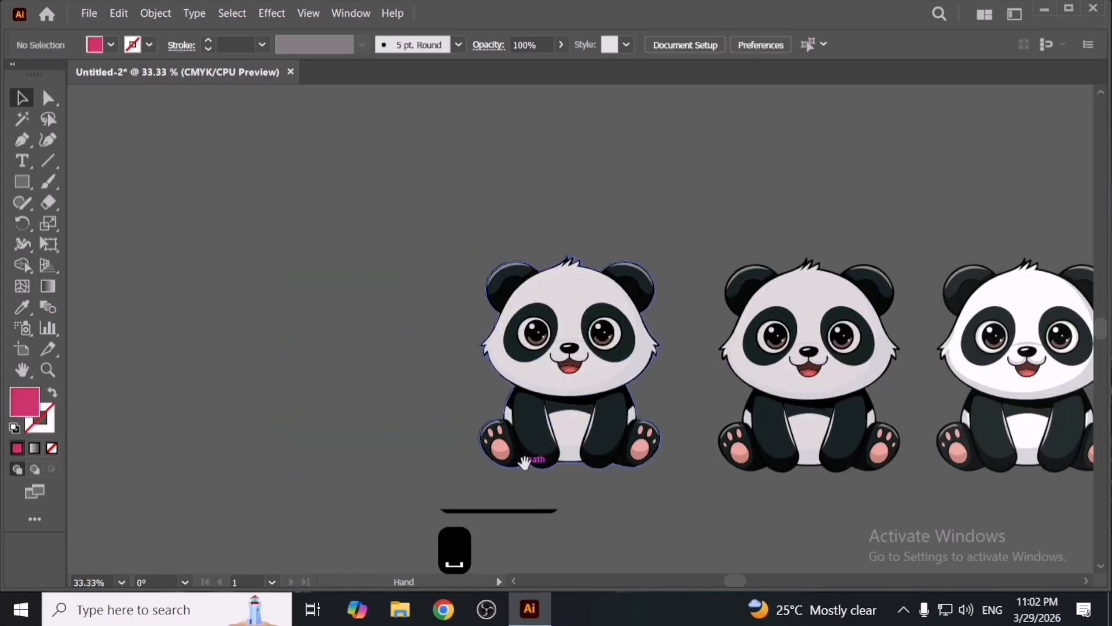
scroll(686, 414, left, 3)
drag(625, 440, 427, 414)
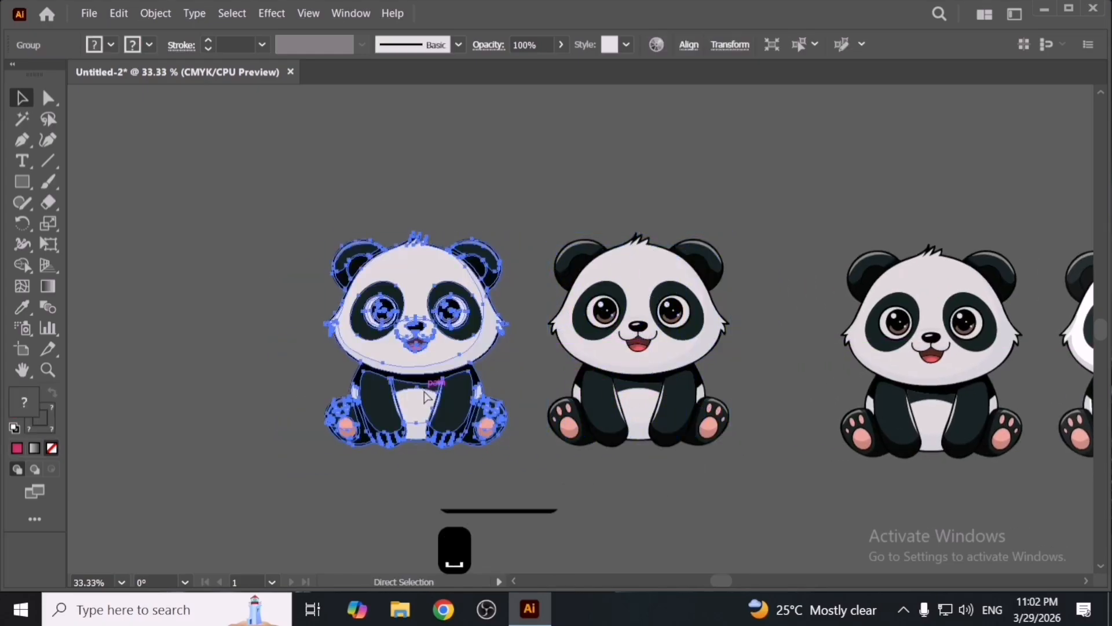
key(ctrl+d)
key(ctrl+shift+a)
key(ctrl+z)
key(ctrl+minus)
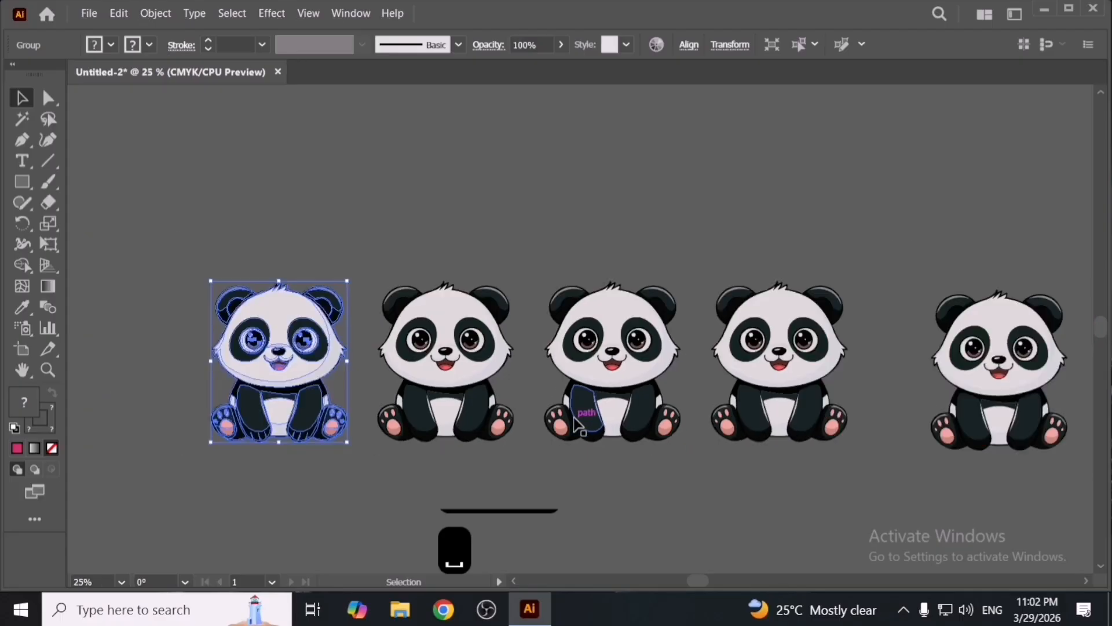
- Select the fourth panda and apply Adjust Color Balance with Magenta, Yellow and Black set to -100
shift+click(458, 348)
shift+click(613, 377)
shift+click(738, 420)
key(ctrl+shift+a)
click(745, 400)
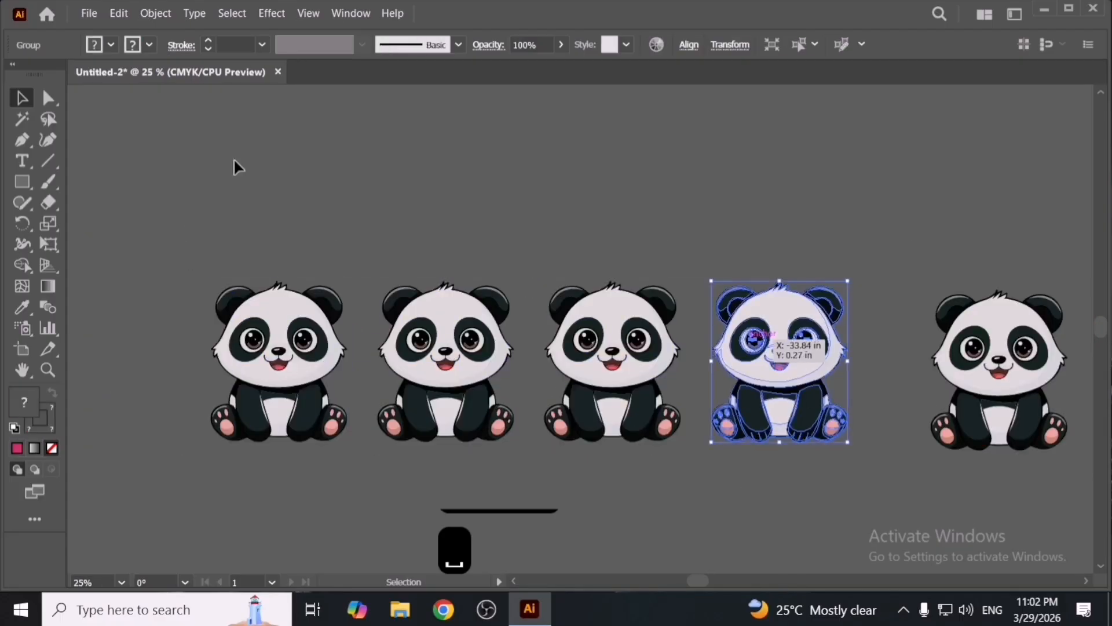
click(119, 13)
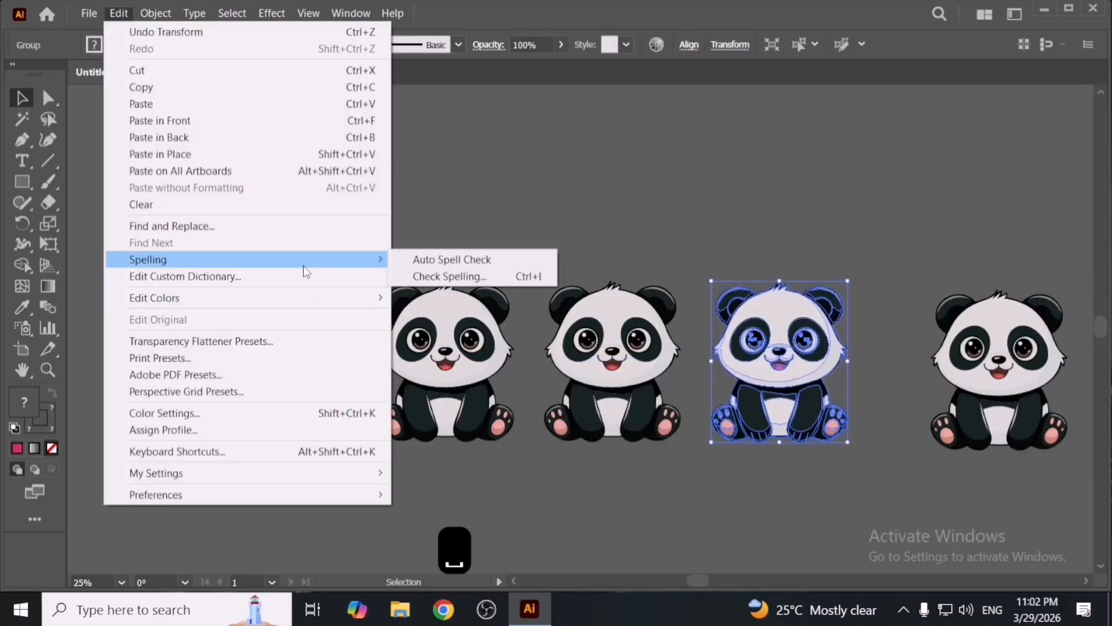
mouse_move(333, 304)
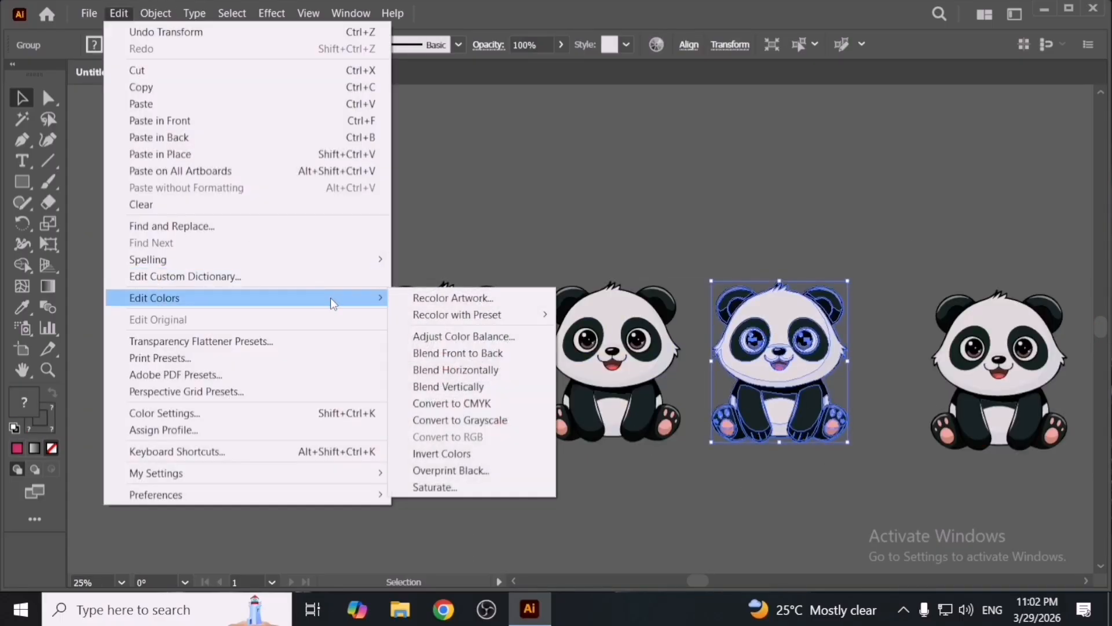
click(466, 336)
drag(663, 262, 581, 262)
drag(663, 288, 472, 311)
drag(741, 142, 624, 144)
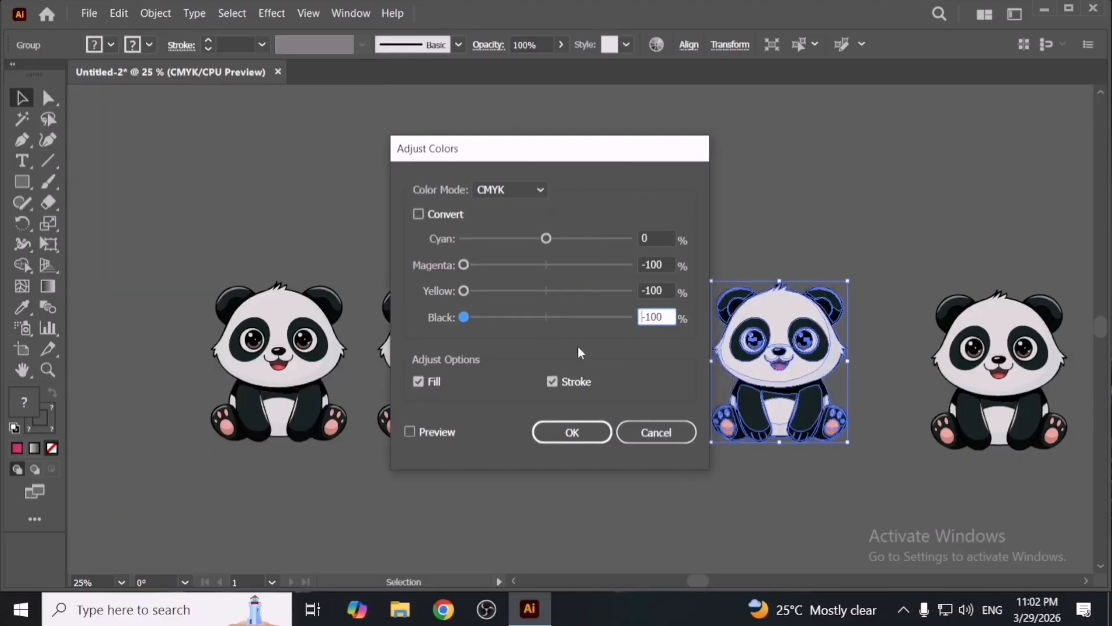
click(432, 433)
click(573, 432)
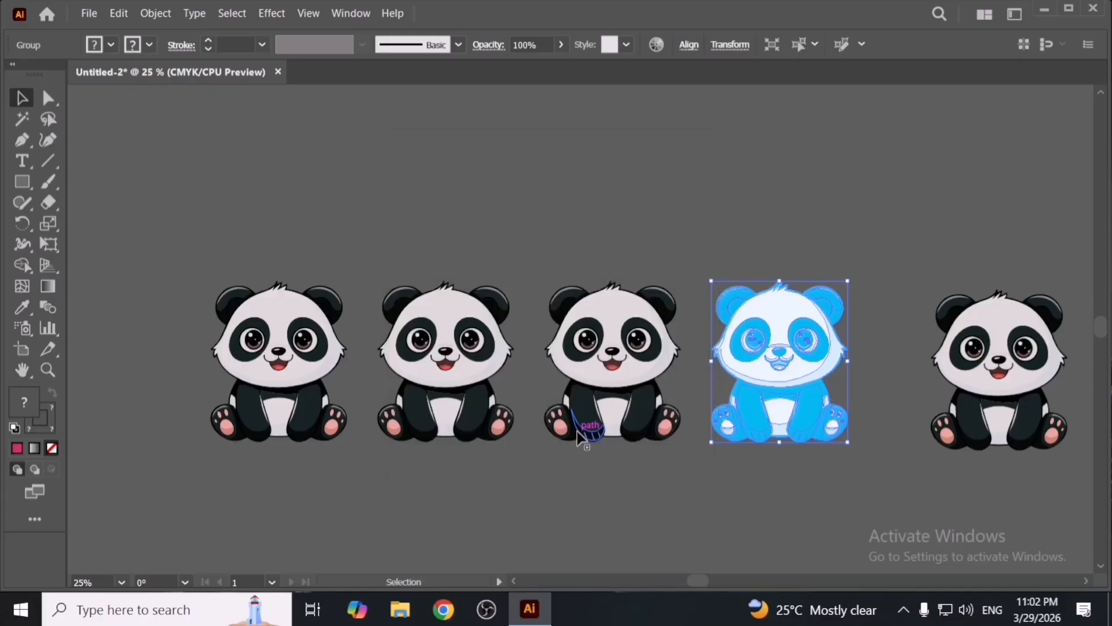
- Apply Adjust Color Balance to the third panda with Cyan, Yellow and Black set to -100
click(596, 398)
click(118, 13)
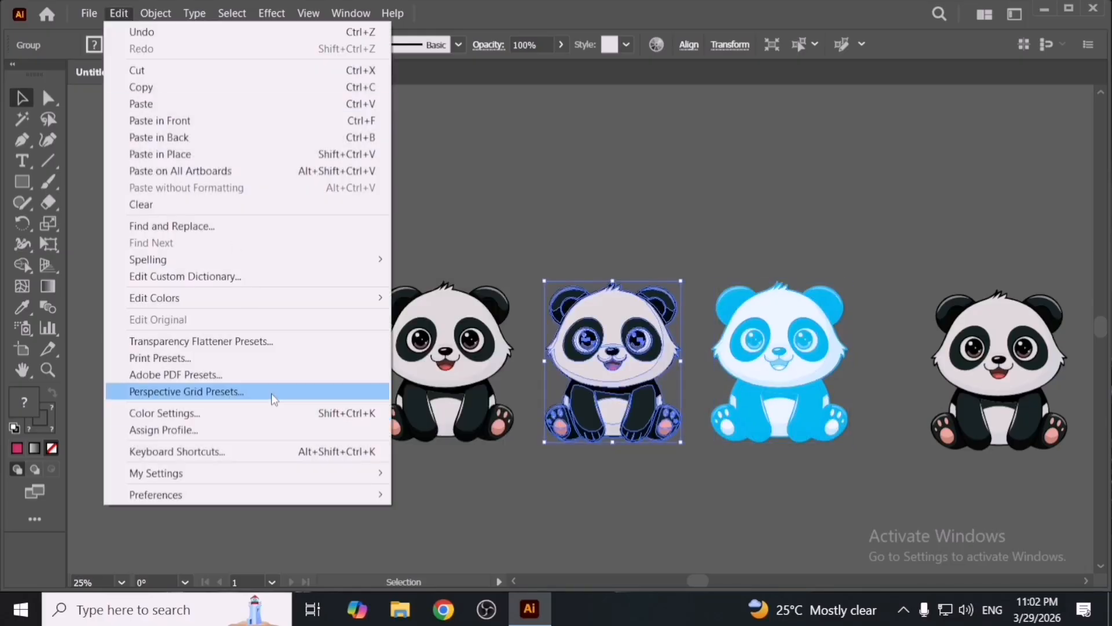
mouse_move(331, 306)
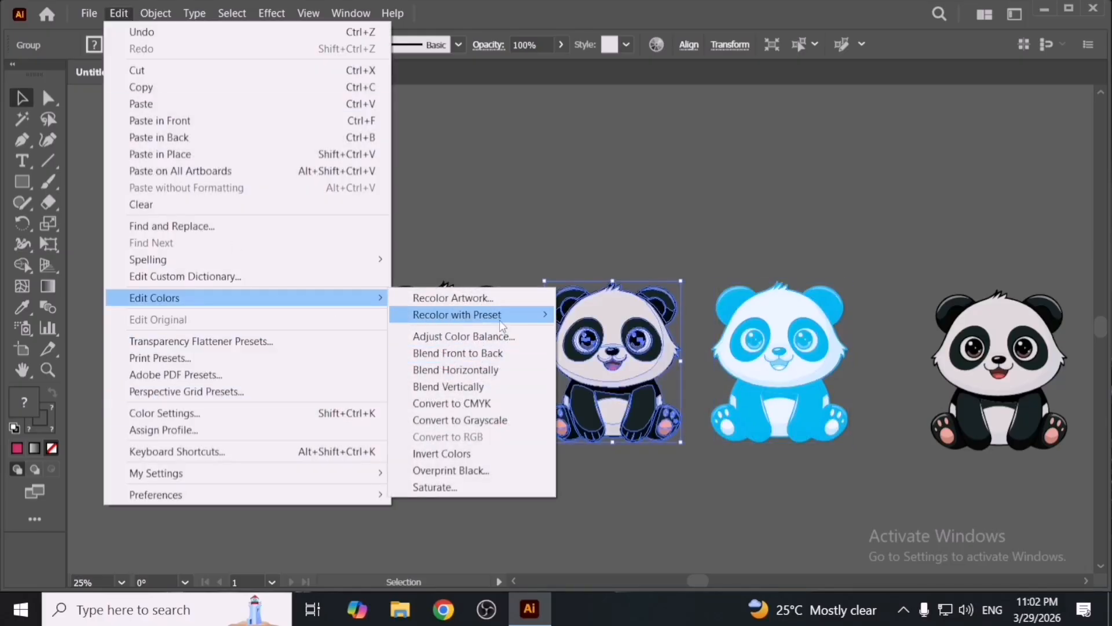
click(532, 338)
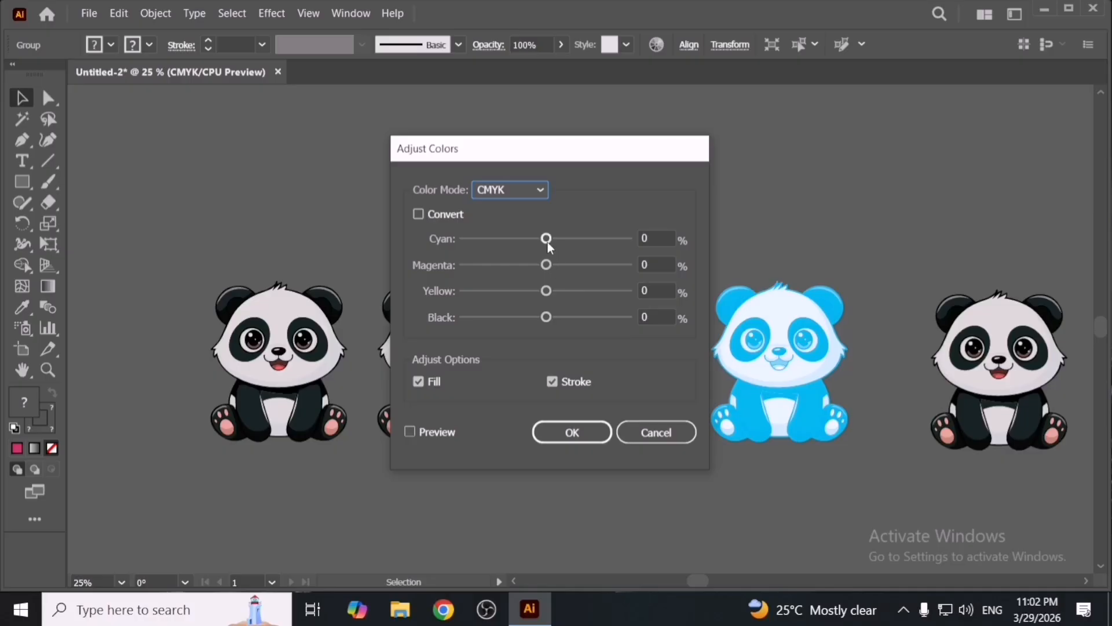
drag(548, 243, 451, 259)
drag(546, 291, 460, 293)
drag(548, 318, 431, 325)
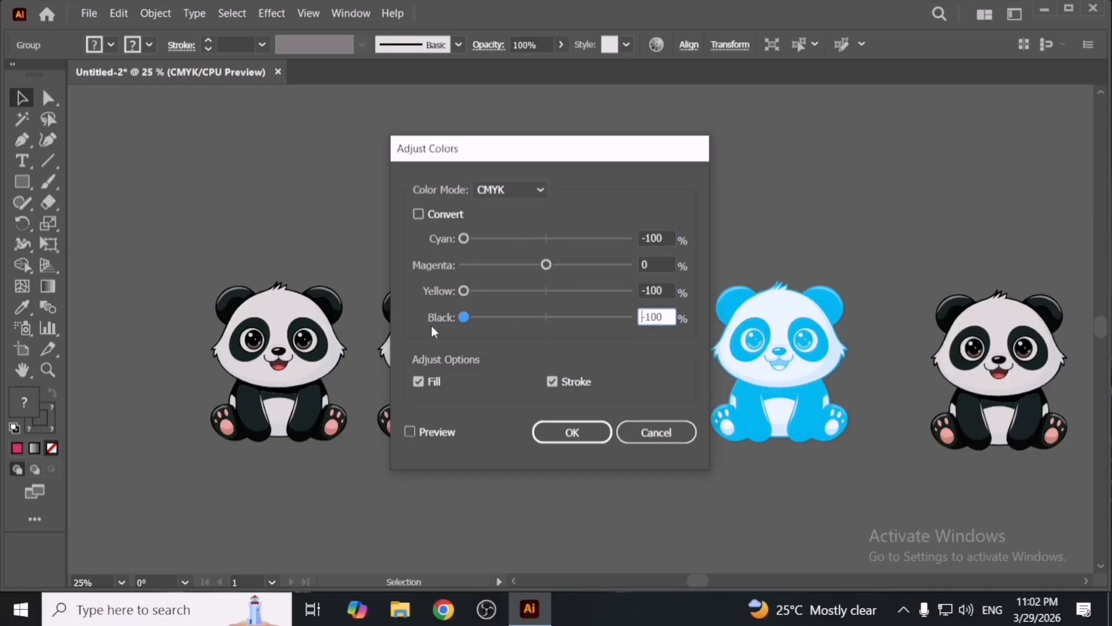
click(573, 432)
- Apply Adjust Color Balance to the second panda with Cyan, Magenta and Black set to -100
click(491, 399)
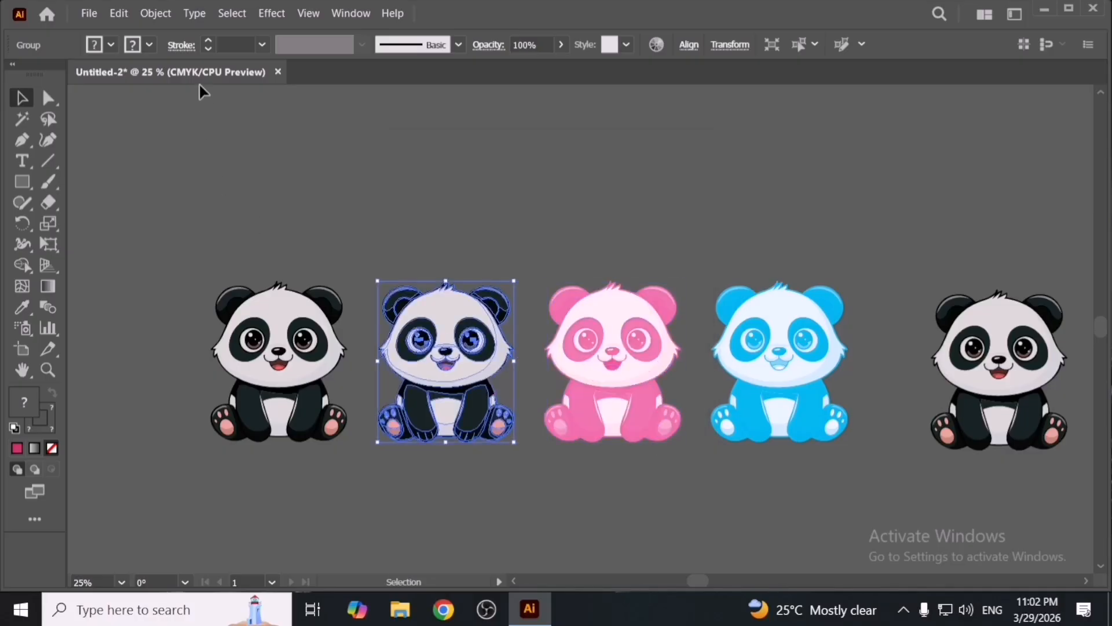
click(119, 15)
mouse_move(219, 296)
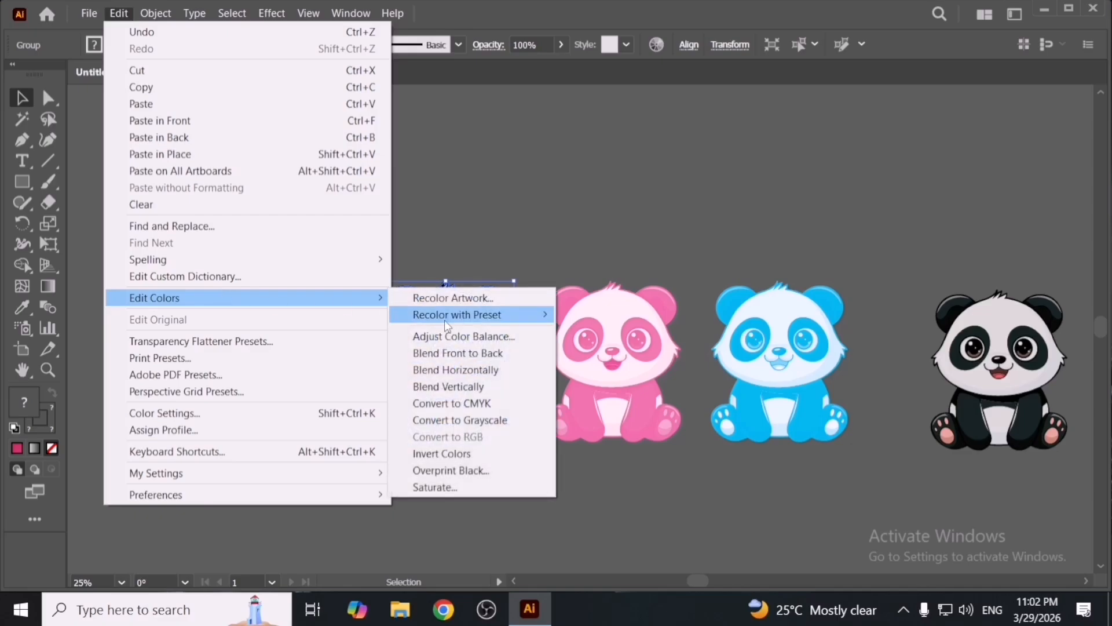
click(490, 336)
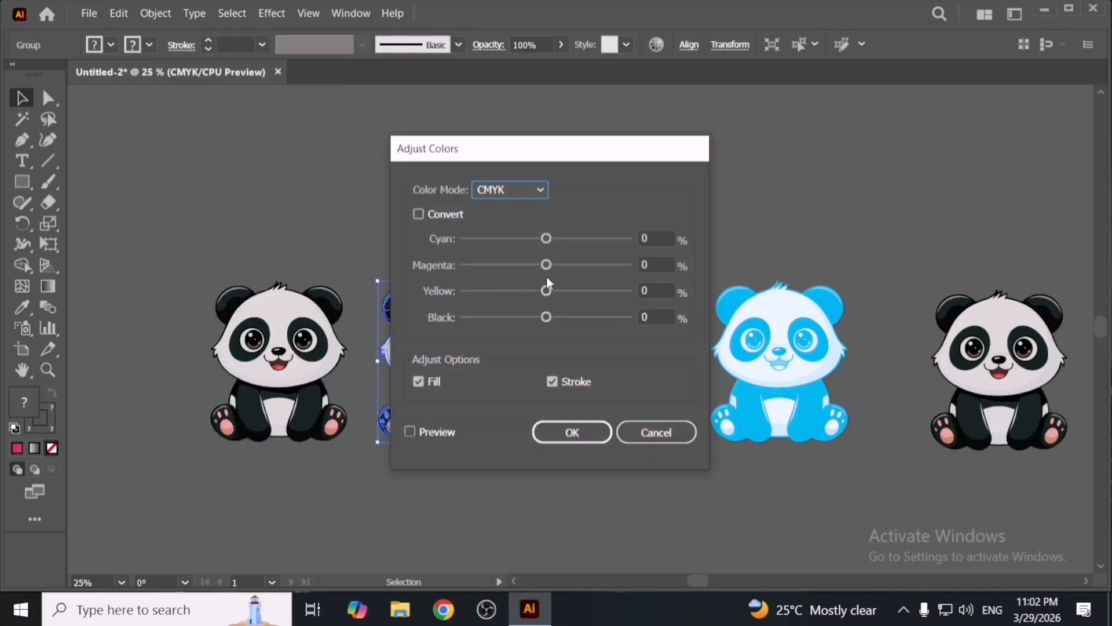
drag(546, 264, 337, 269)
drag(546, 238, 458, 240)
drag(546, 317, 320, 325)
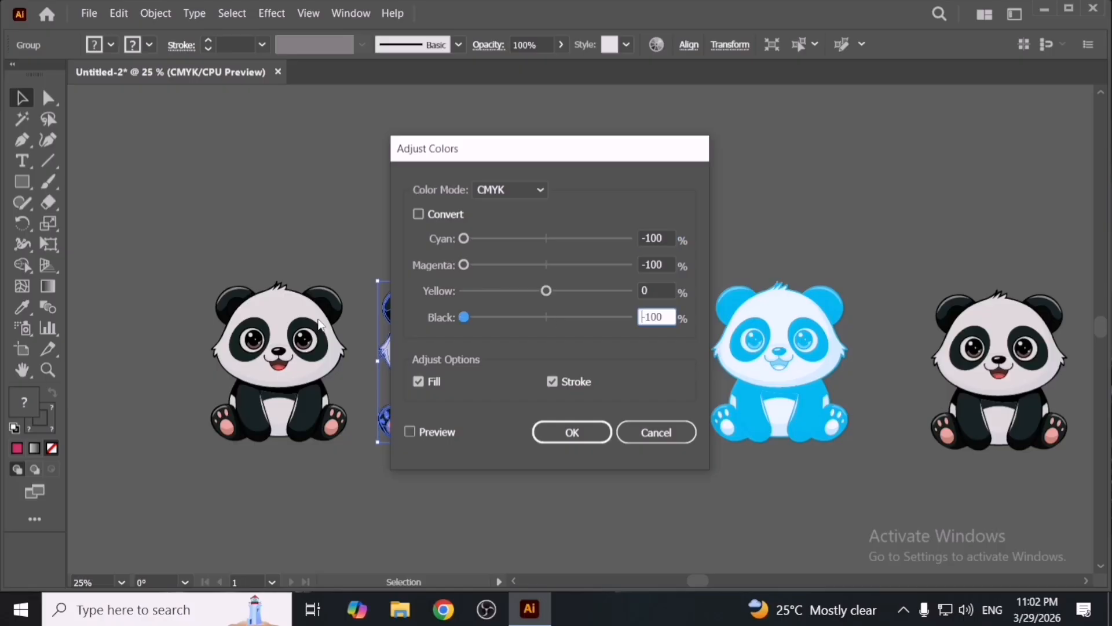
drag(610, 139, 930, 109)
click(886, 402)
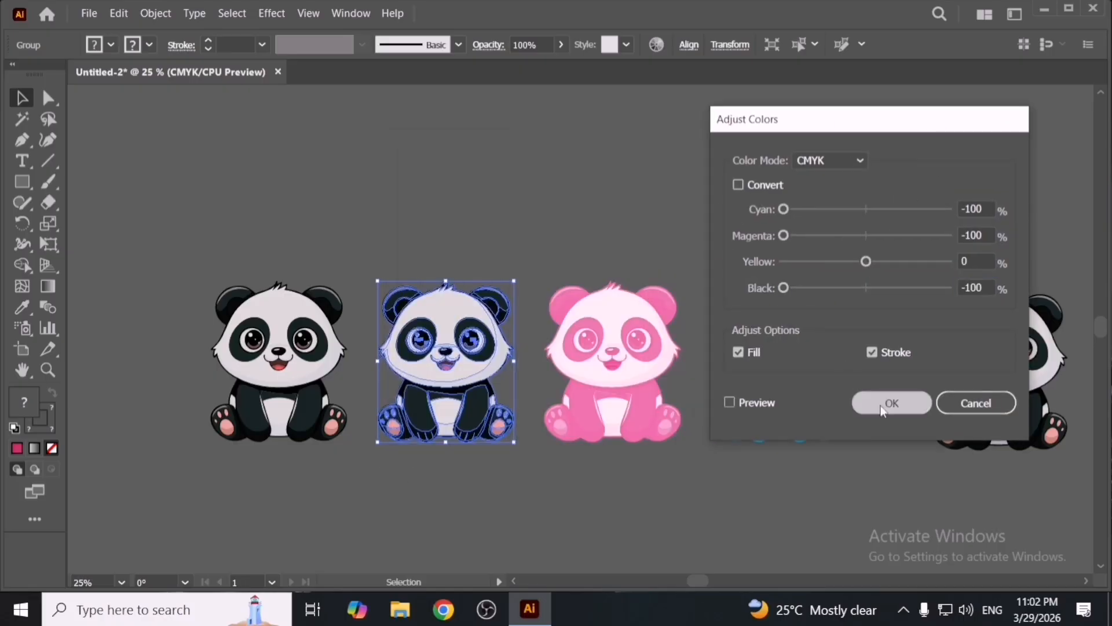
- Apply Adjust Color Balance to the first panda with Cyan, Magenta and Yellow set to -100
click(281, 365)
click(120, 13)
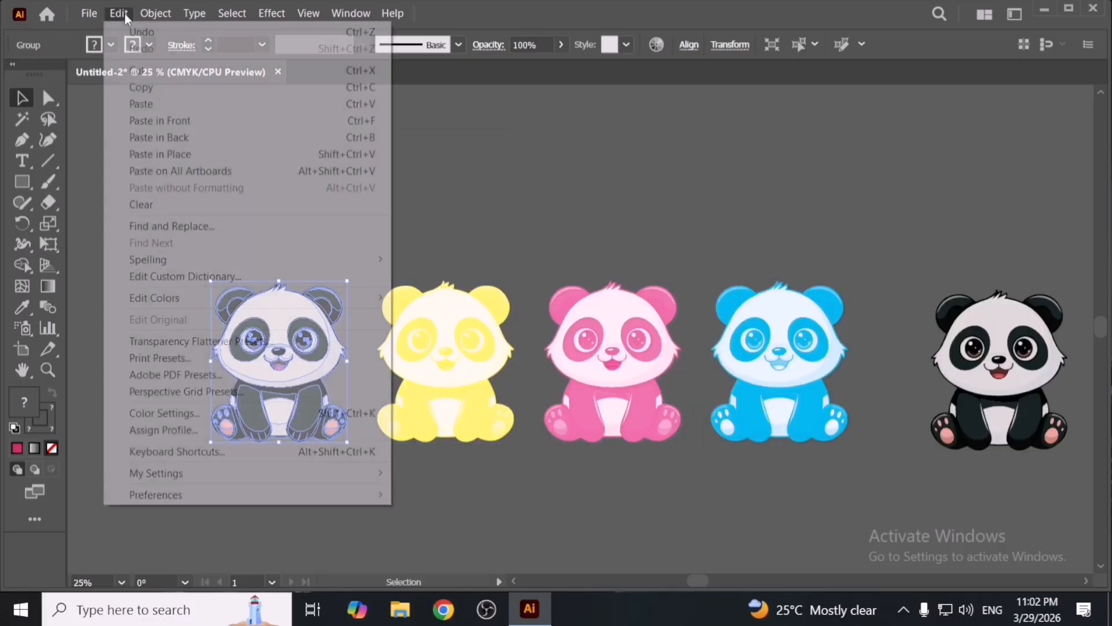
mouse_move(242, 298)
click(482, 335)
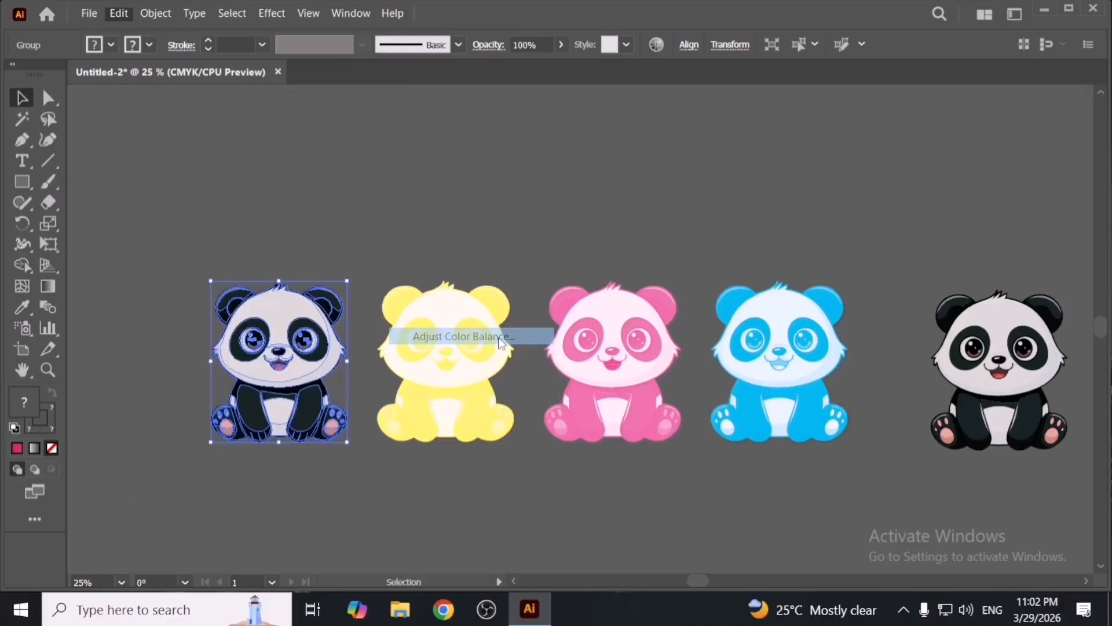
drag(863, 208, 793, 243)
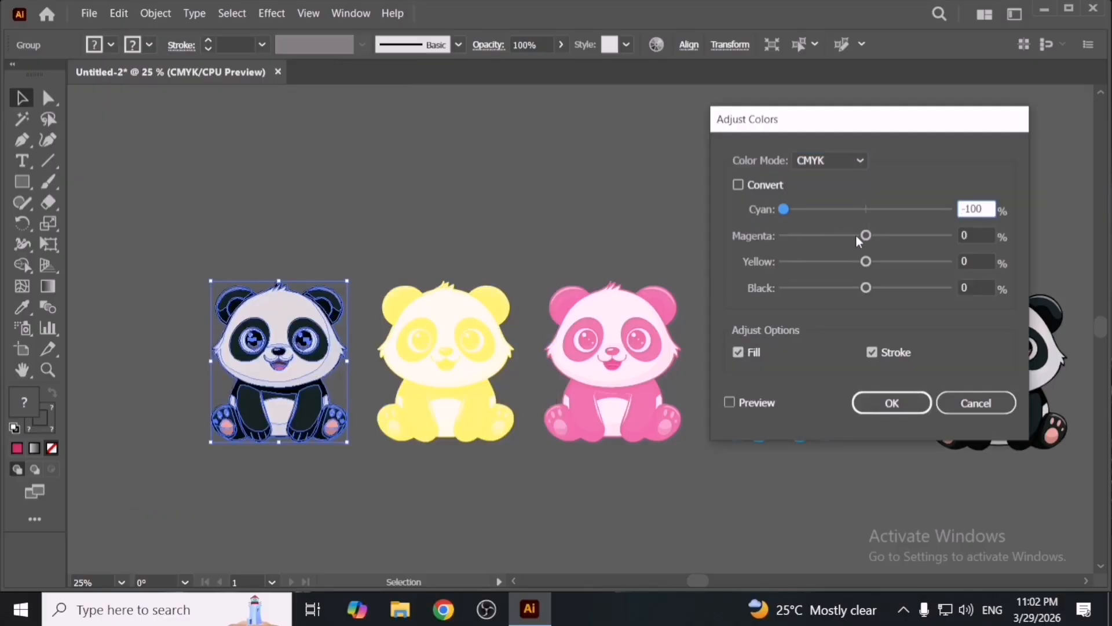
drag(864, 234, 782, 238)
drag(865, 261, 782, 265)
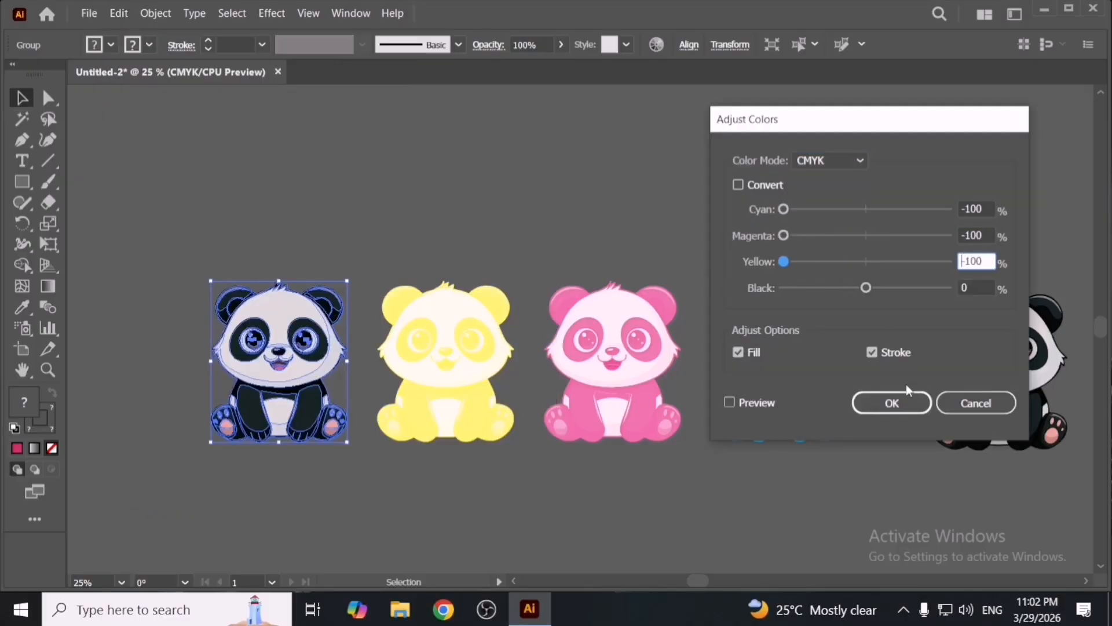
click(895, 403)
- Try moving the grey panda onto the yellow panda and undo the move
click(695, 462)
drag(272, 347, 408, 347)
click(322, 237)
key(ctrl+z)
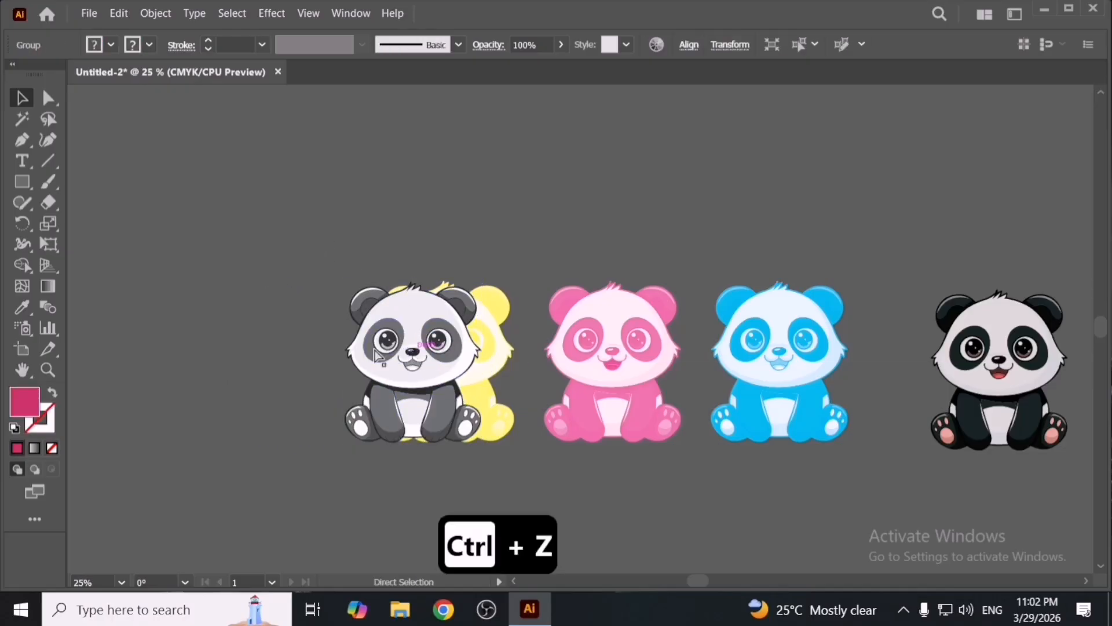
key(ctrl+z)
key(ctrl+z)
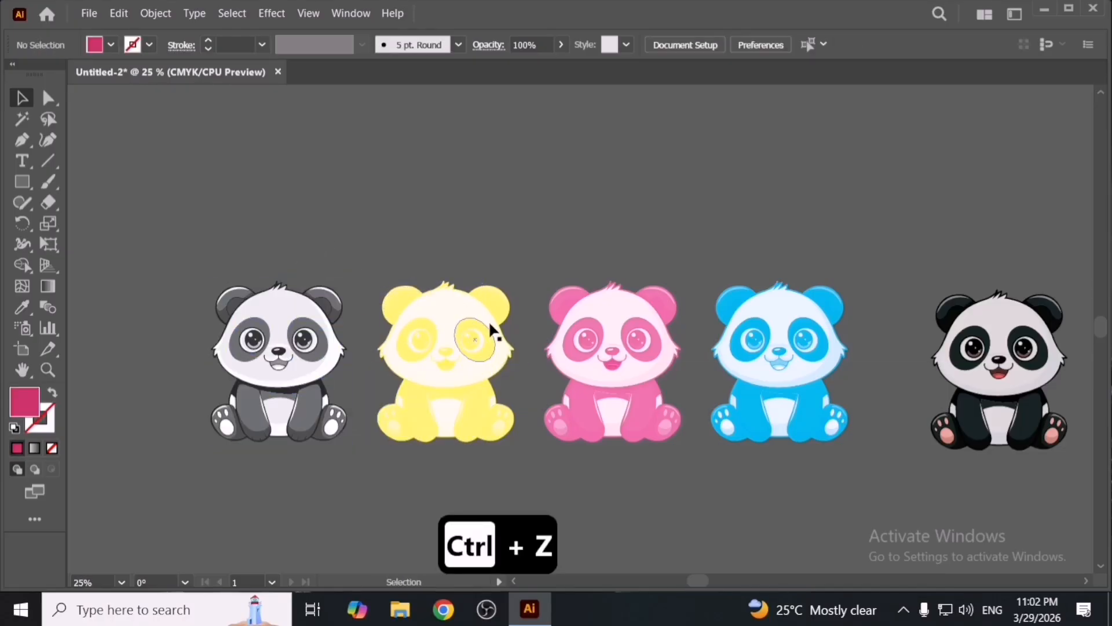
- Send the pink, yellow and grey pandas to the back of the stacking order
click(346, 349)
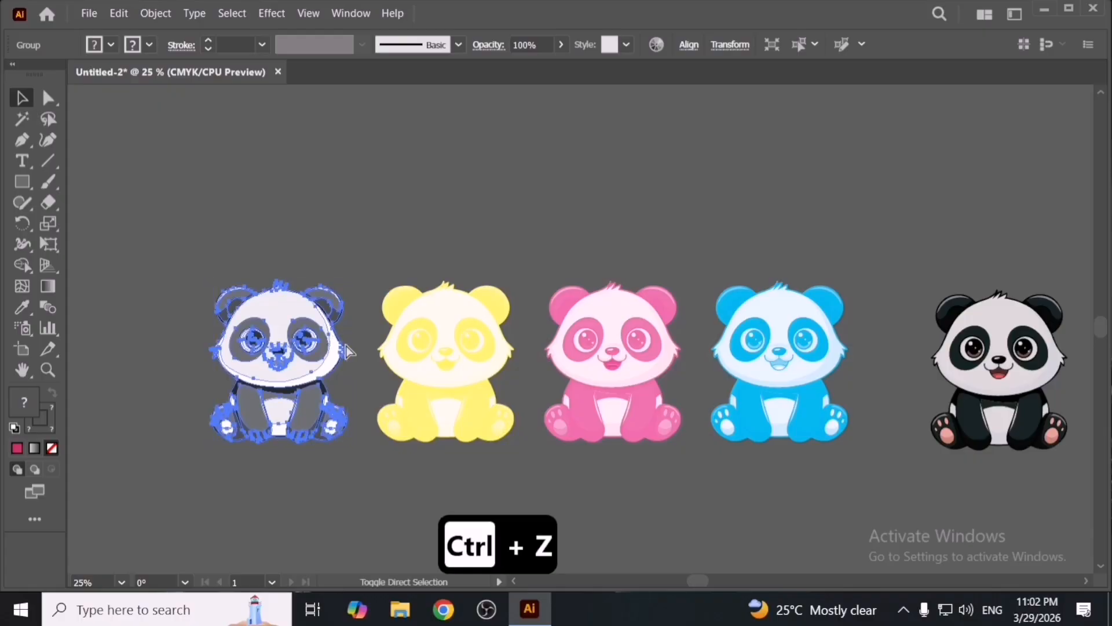
click(592, 337)
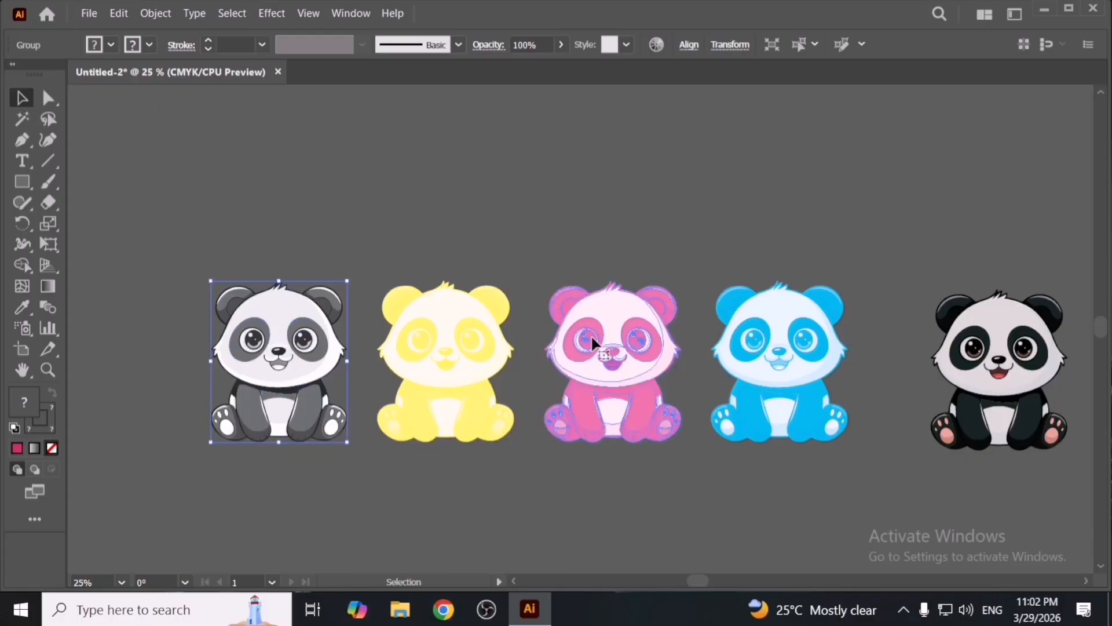
key(ctrl+shift+bracketleft)
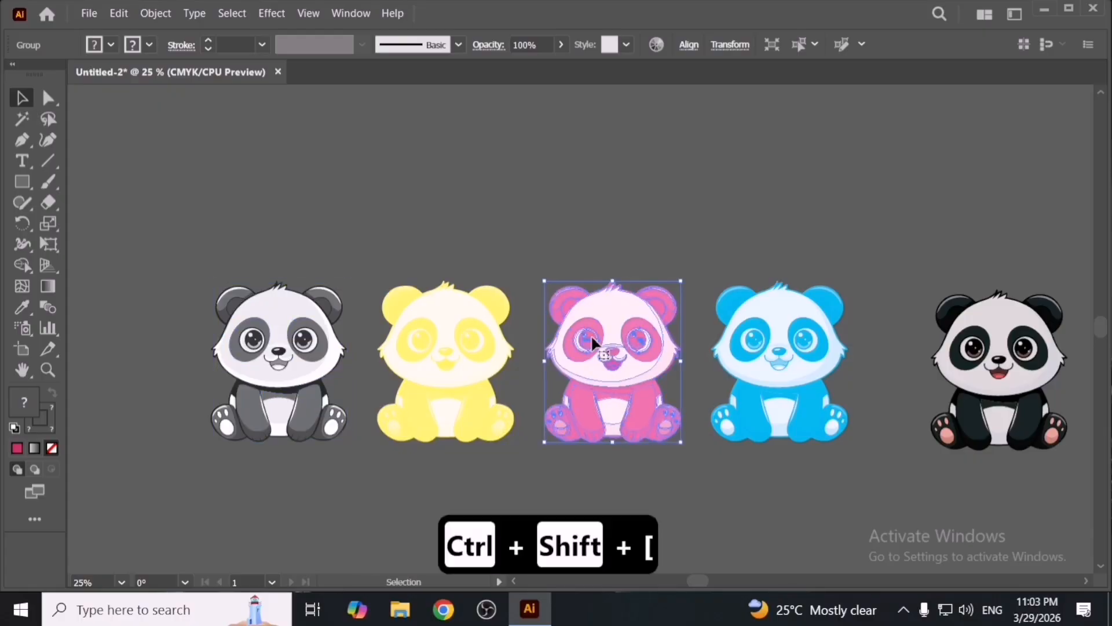
click(478, 350)
key(ctrl+shift+bracketleft)
key(ctrl+shift+bracketleft)
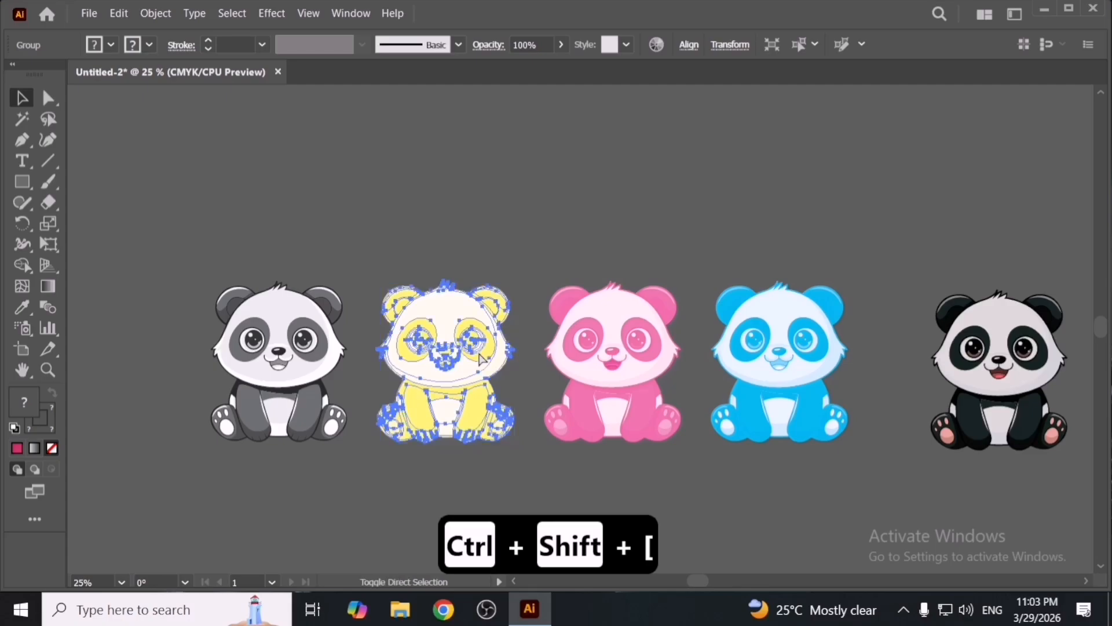
click(317, 354)
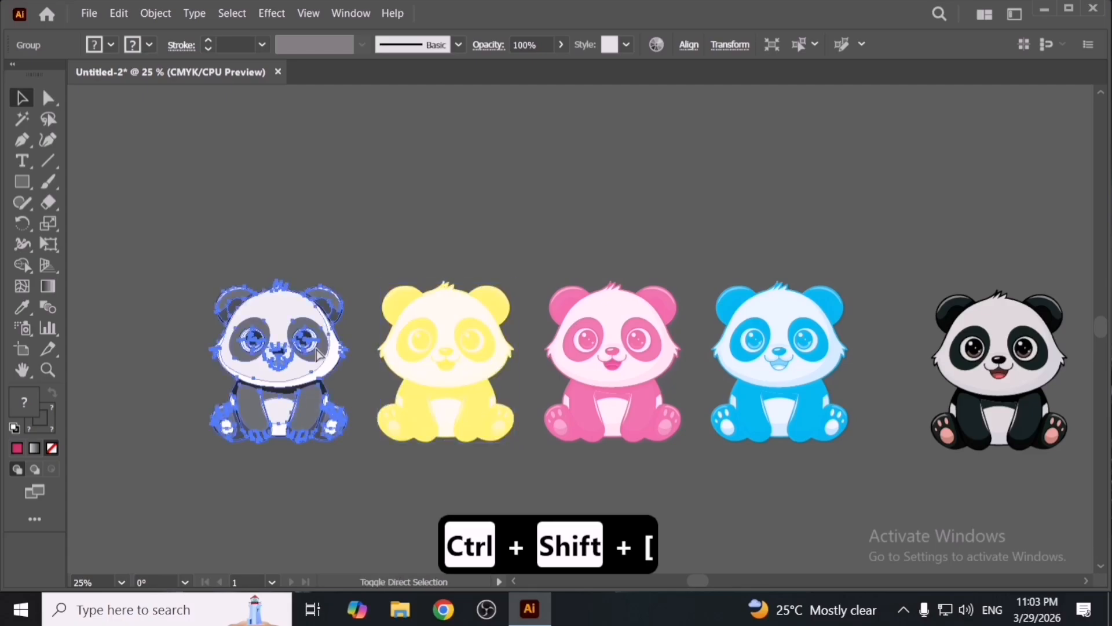
key(ctrl+shift+bracketleft)
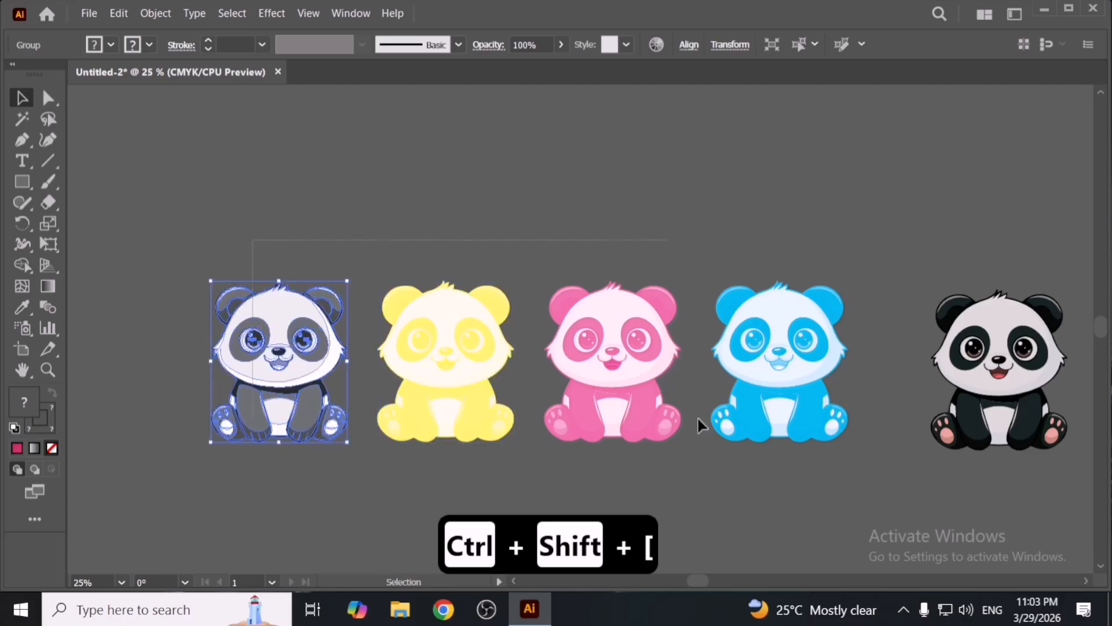
- Select the four coloured pandas and align their horizontal centres to the selection
drag(697, 416, 769, 446)
key(shift+F7)
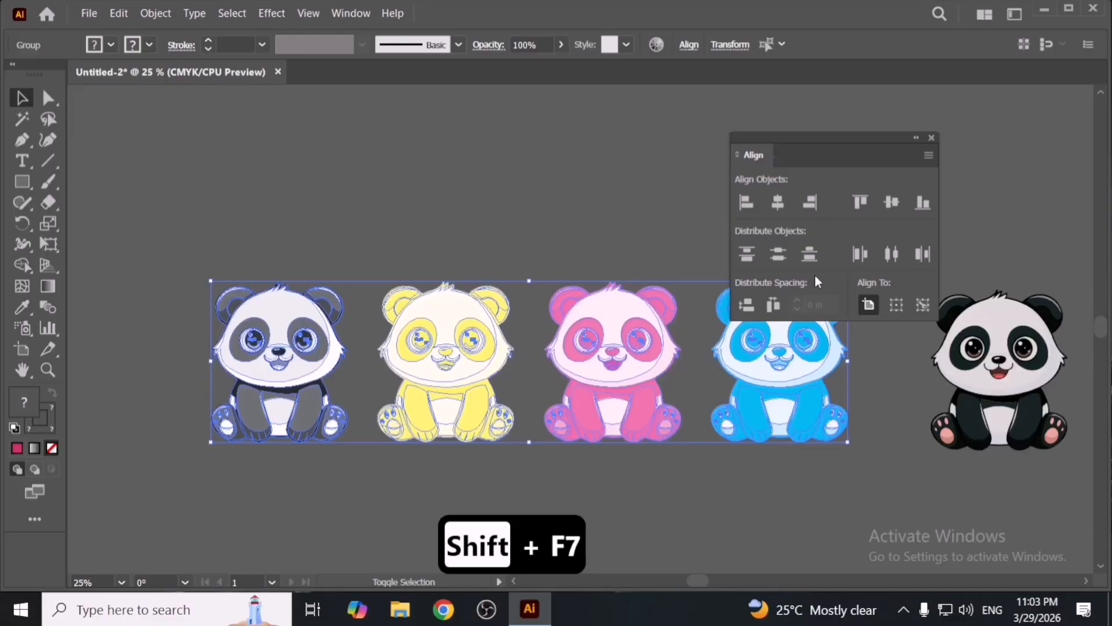
click(896, 304)
click(778, 202)
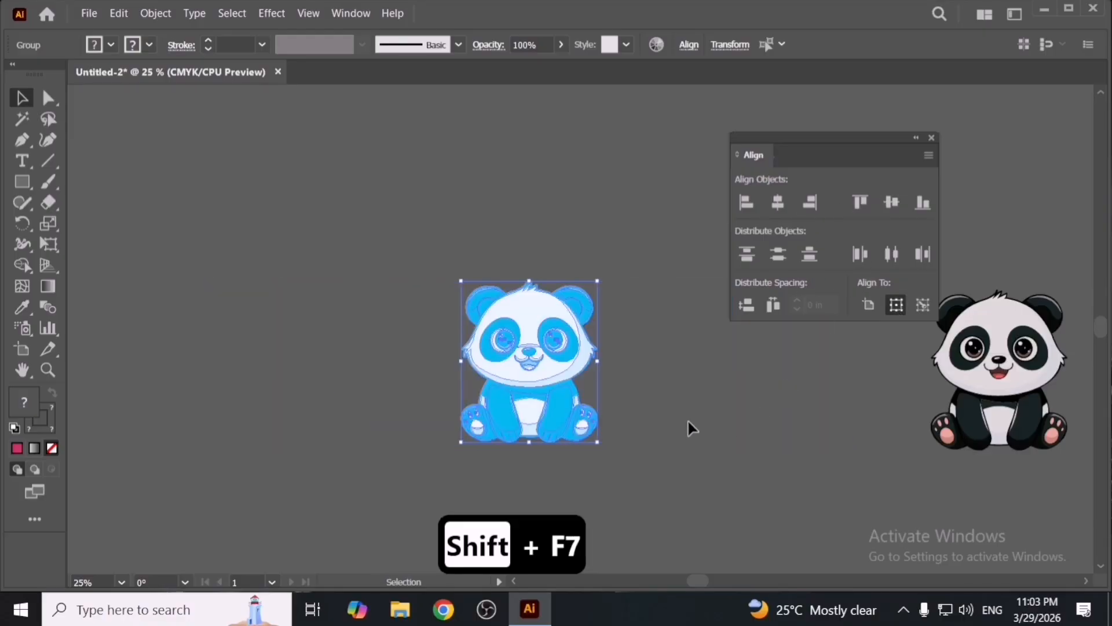
- Set the stacked pandas' opacity to 54% and then back to 100%
key(space)
drag(574, 391, 538, 395)
click(561, 45)
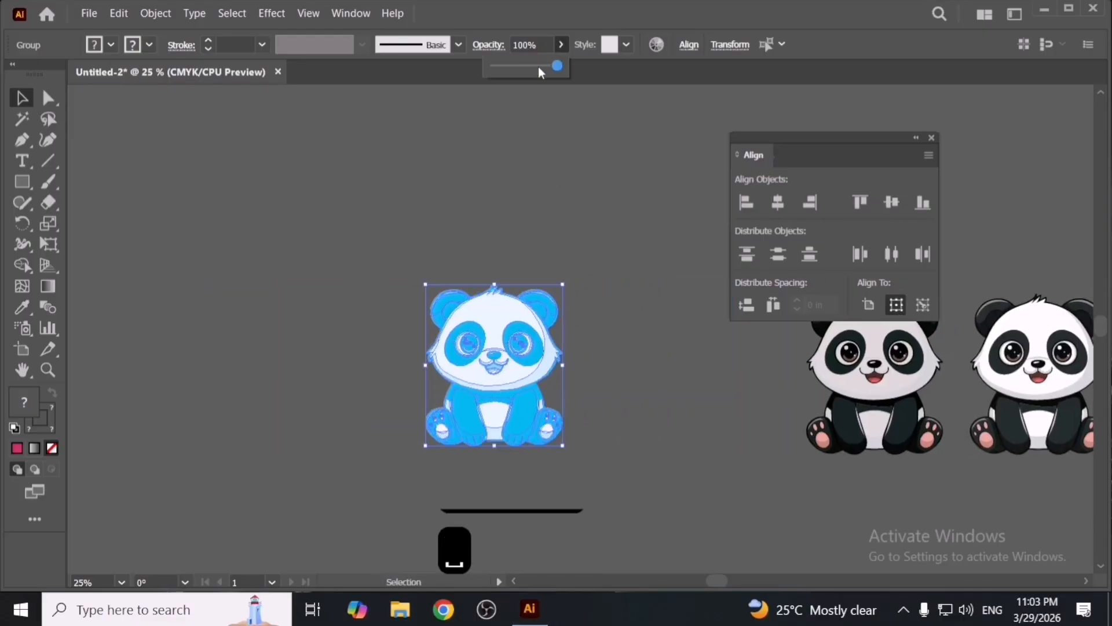
click(538, 66)
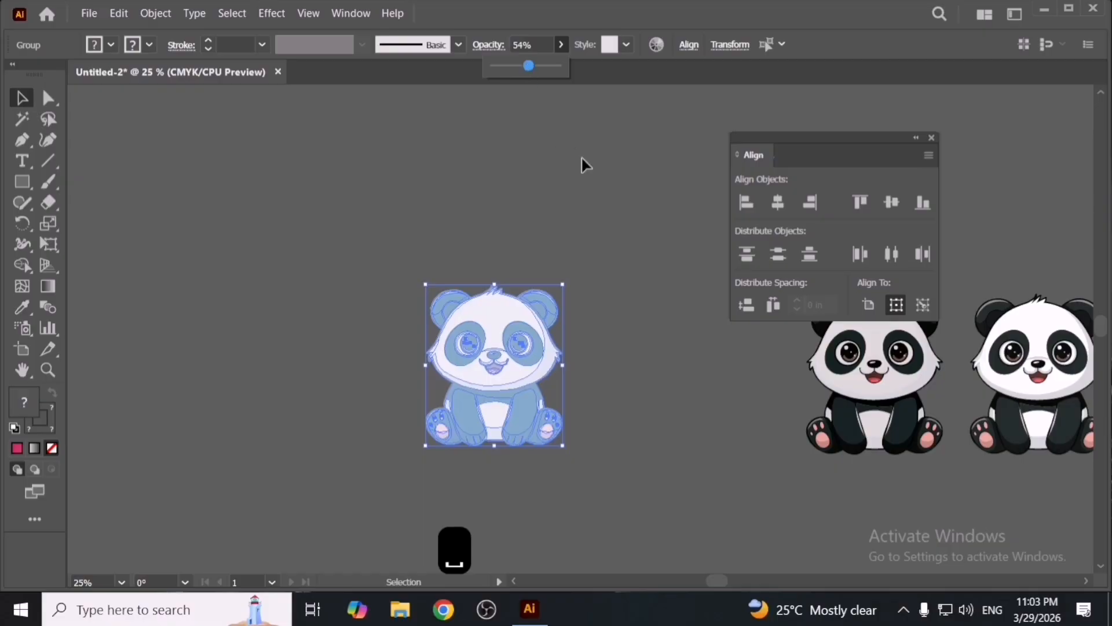
drag(547, 66, 565, 68)
click(643, 186)
click(539, 386)
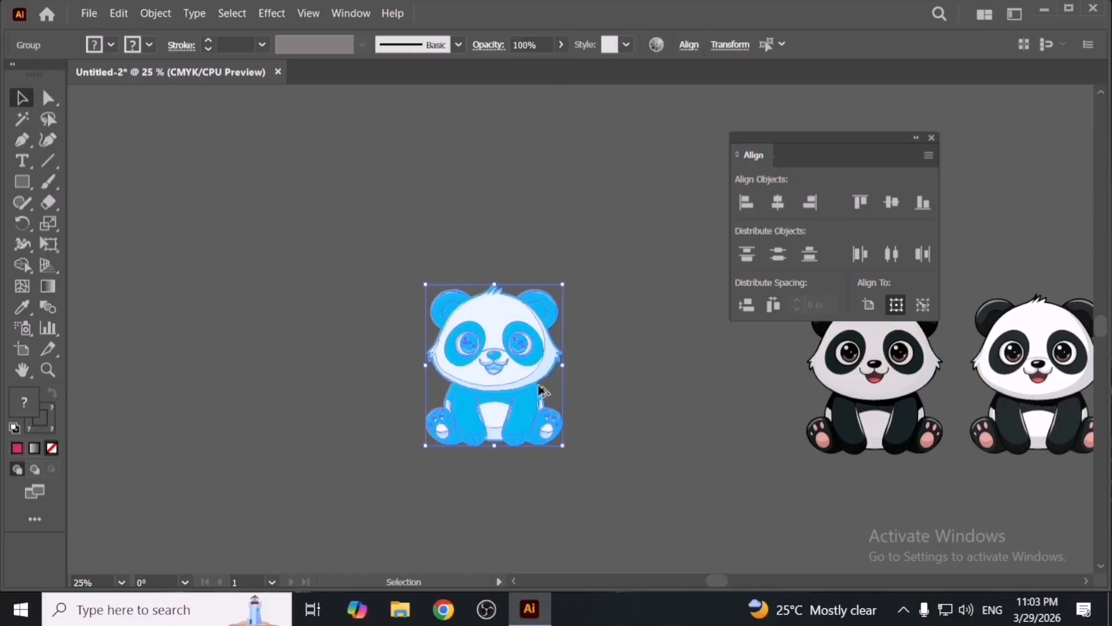
- Move the blue panda onto the stacked pink and yellow pandas
scroll(534, 384, up, 2)
click(630, 401)
drag(519, 355, 705, 363)
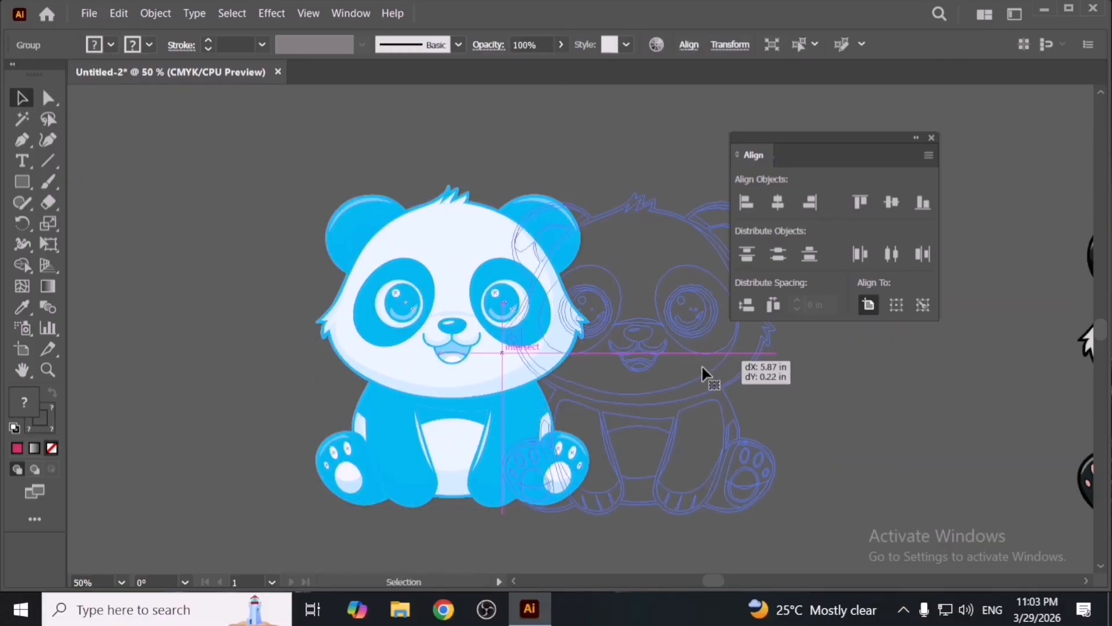
mouse_move(478, 376)
mouse_down()
mouse_move(627, 380)
mouse_move(499, 374)
mouse_up()
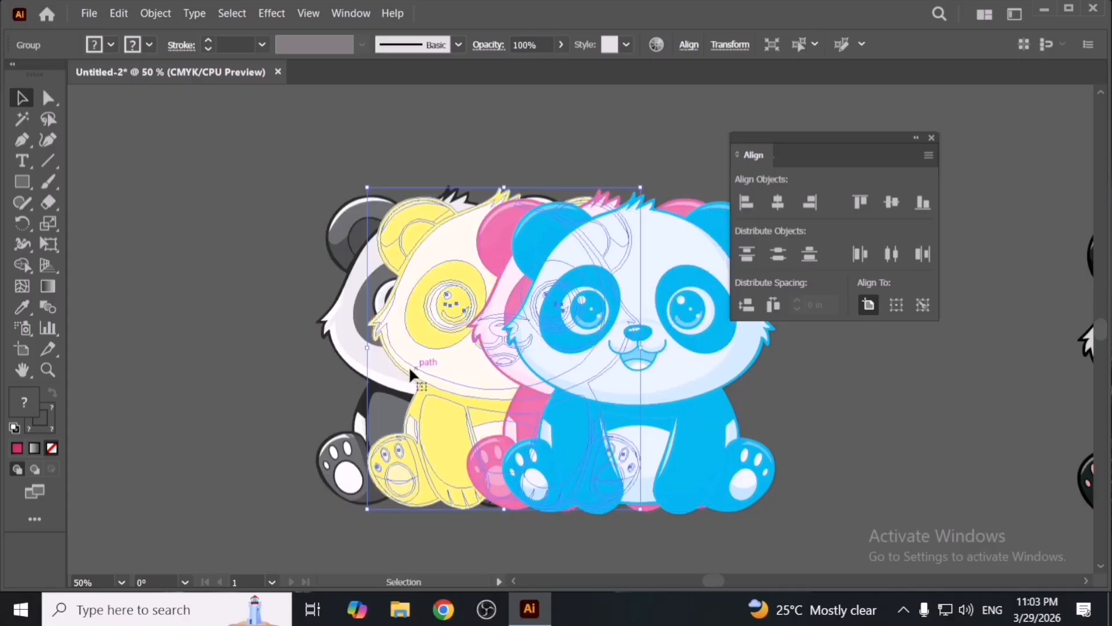
- Delete the grey panda from behind the stack of coloured pandas
drag(361, 353, 230, 325)
key(ctrl+z)
key(Delete)
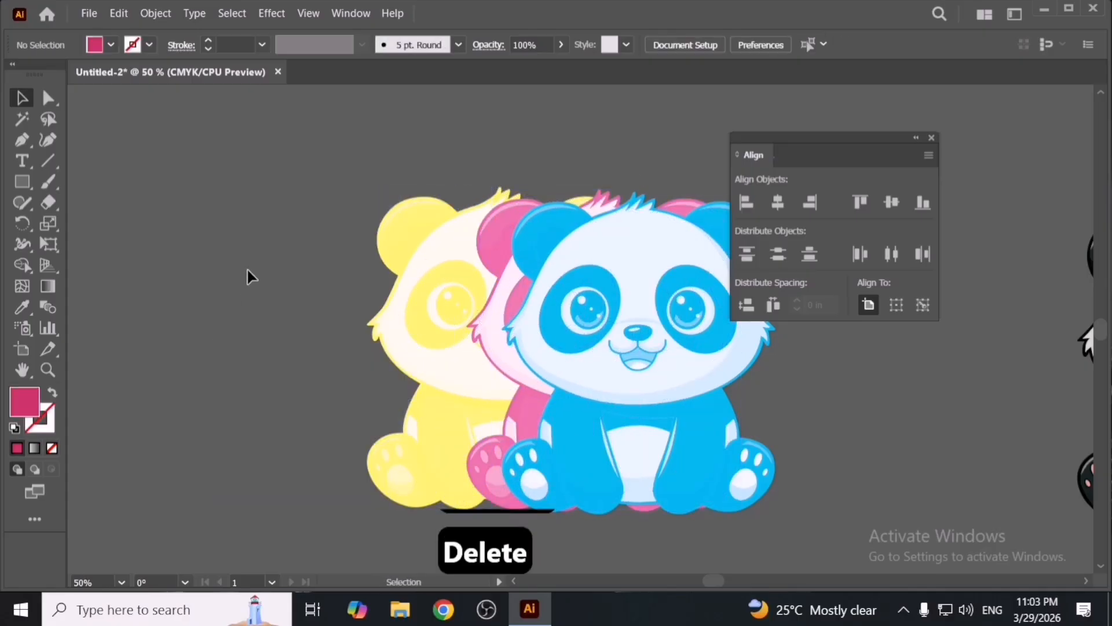
- Select all three stacked coloured pandas and move them left together
drag(249, 279, 591, 414)
drag(664, 360, 573, 346)
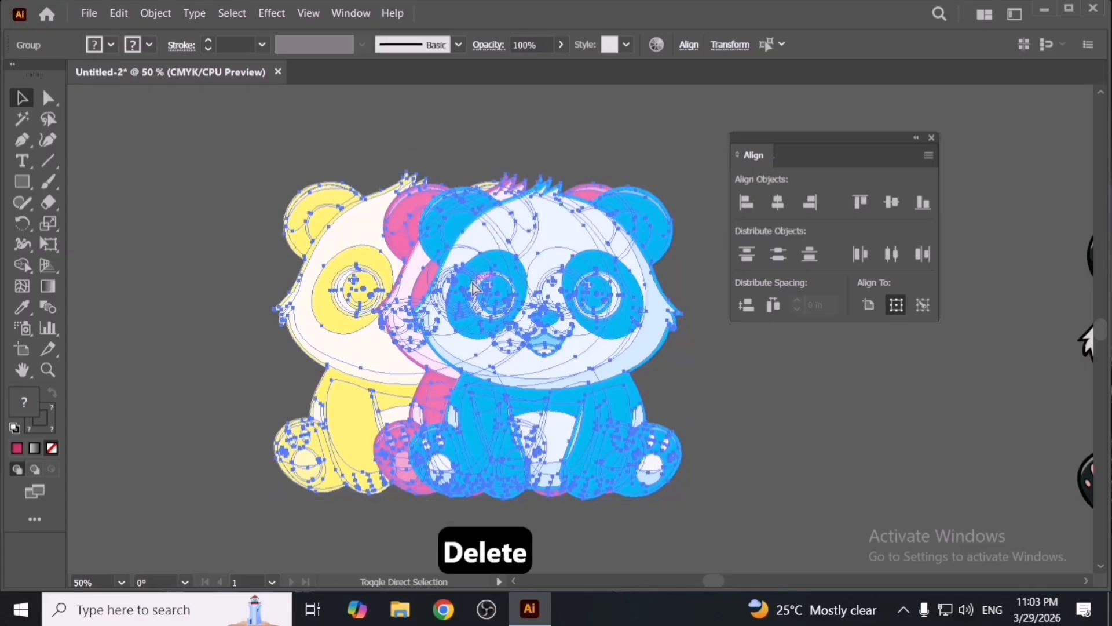
- Open the Transparency panel, closing the other opened panels, and set the stacked pandas' blend mode to Multiply
key(ctrl+shift+F10)
key(ctrl+shift+F10)
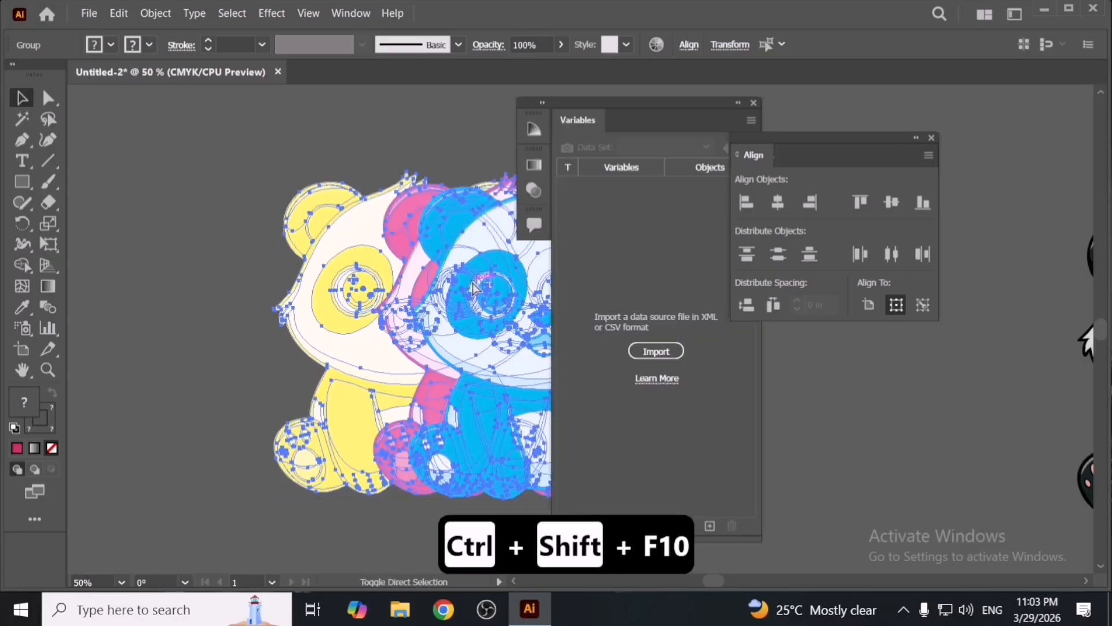
key(ctrl+shift+F11)
key(ctrl+shift+F11)
key(ctrl+shift+F10)
key(ctrl+shift+F9)
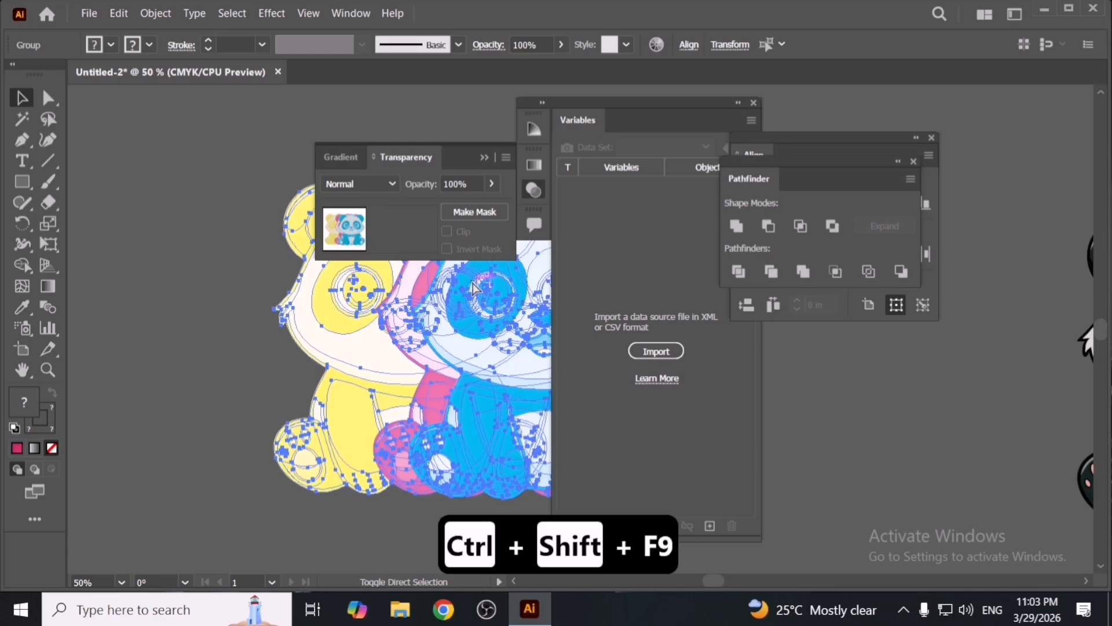
drag(377, 159, 246, 270)
click(488, 156)
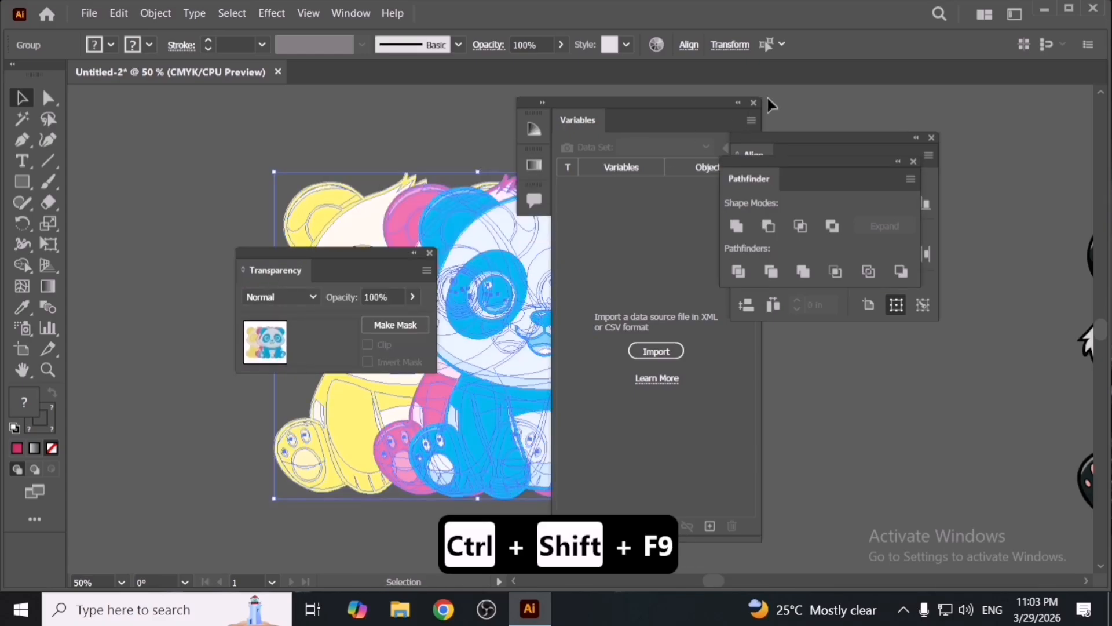
click(753, 102)
click(932, 137)
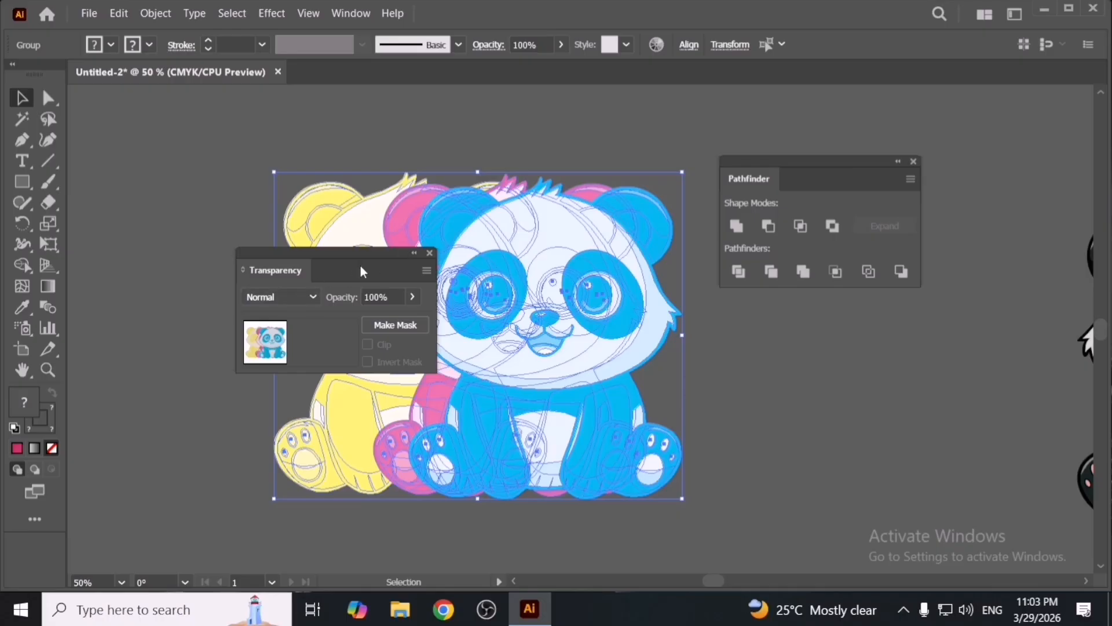
drag(360, 267, 601, 208)
click(541, 237)
click(539, 294)
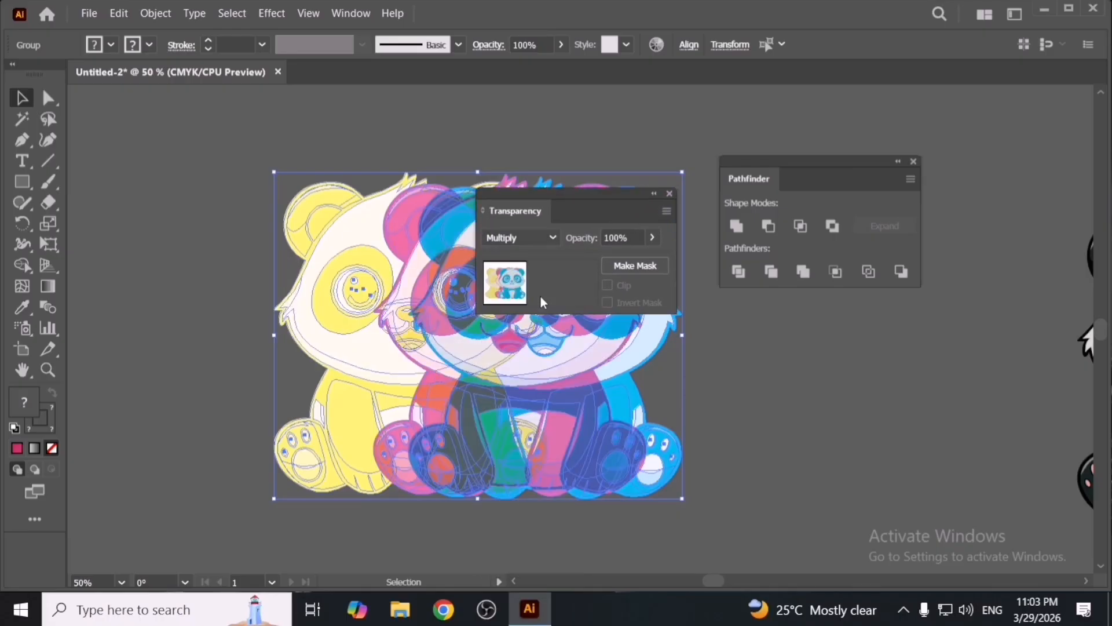
click(669, 193)
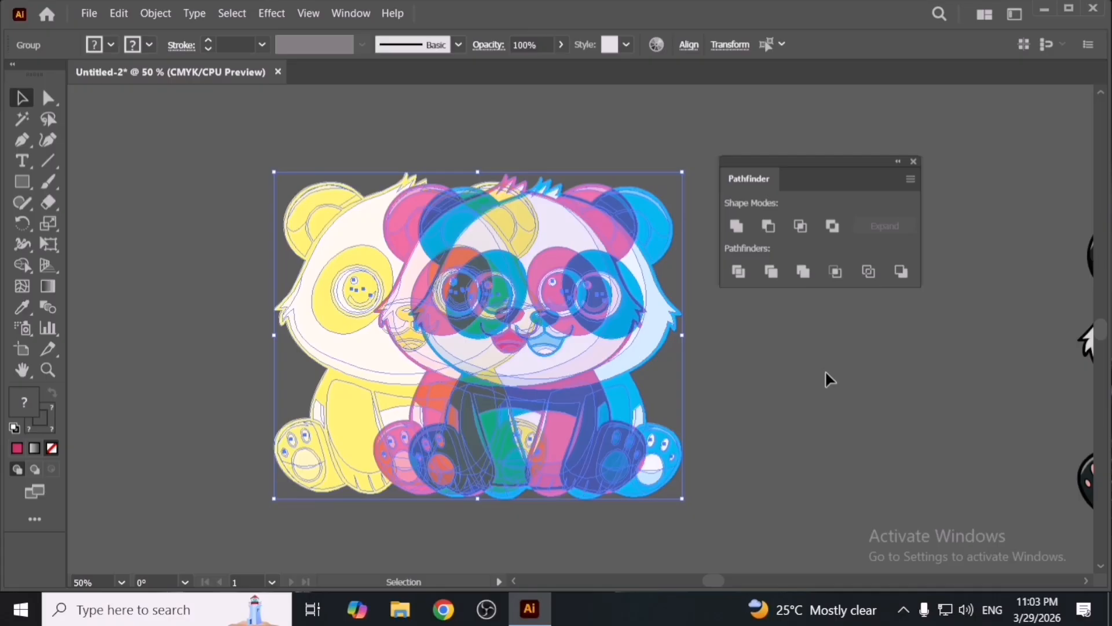
- Align the multiplied pandas' horizontal and vertical centres so they overlap exactly
key(shift+F7)
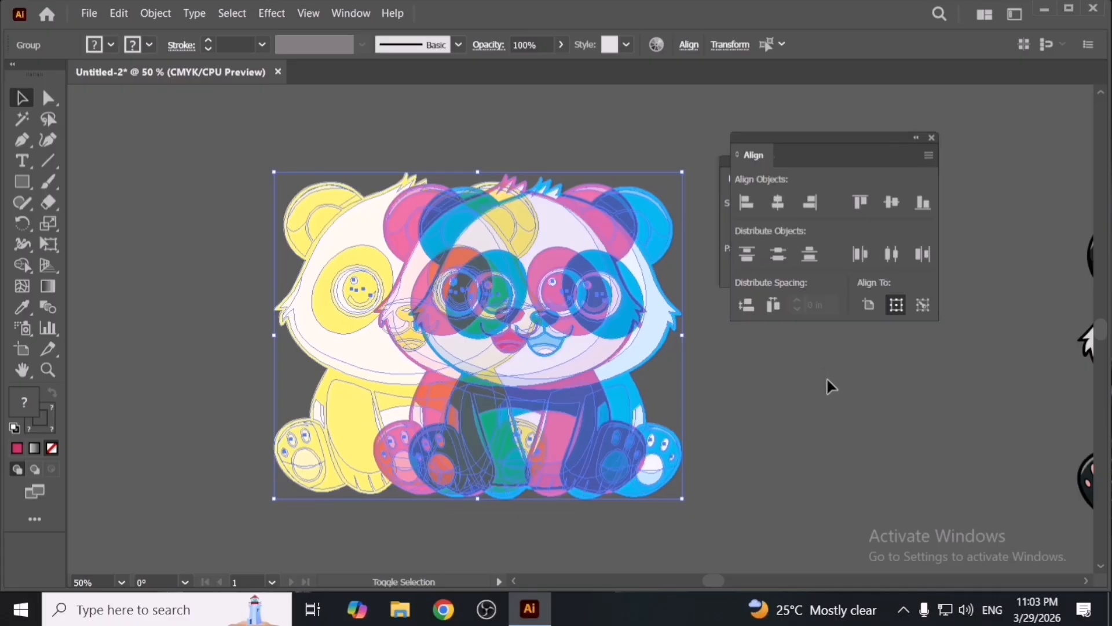
click(786, 204)
click(892, 204)
click(655, 422)
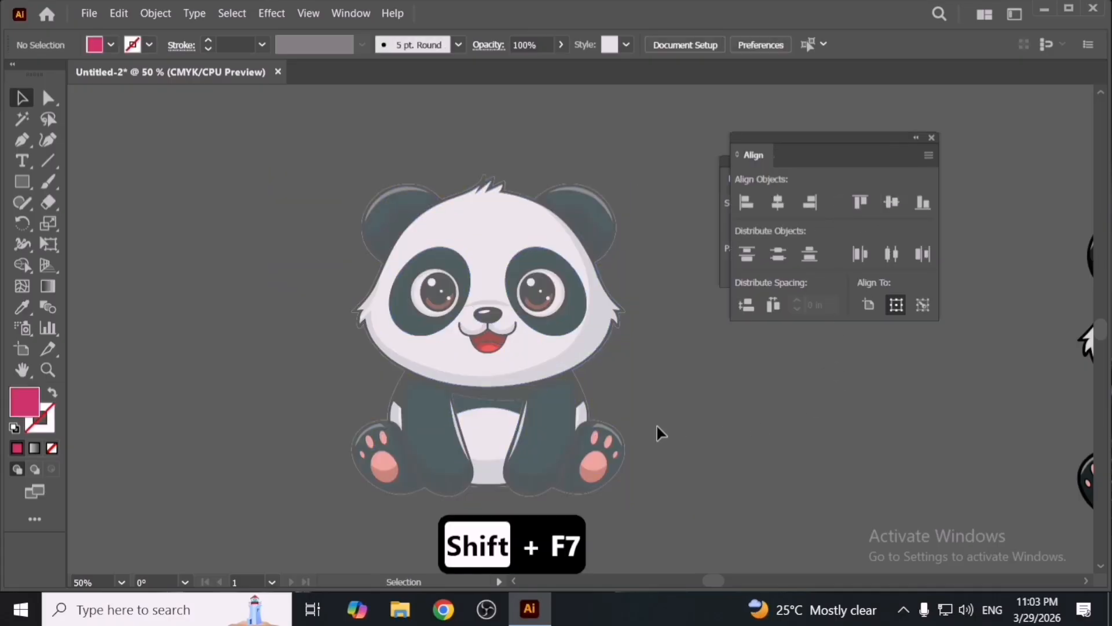
- Drag the blue, pink and yellow pandas apart, with pink above yellow and blue beside them
key(alt+space)
key(alt)
scroll(698, 460, down, 2)
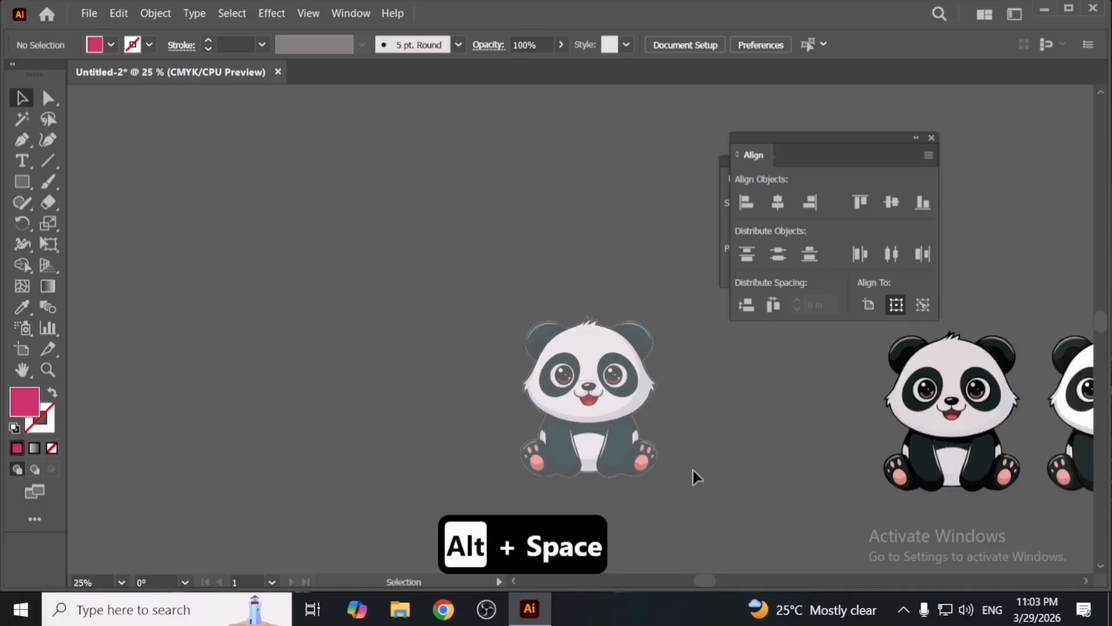
drag(574, 374, 446, 362)
drag(388, 311, 620, 438)
click(662, 485)
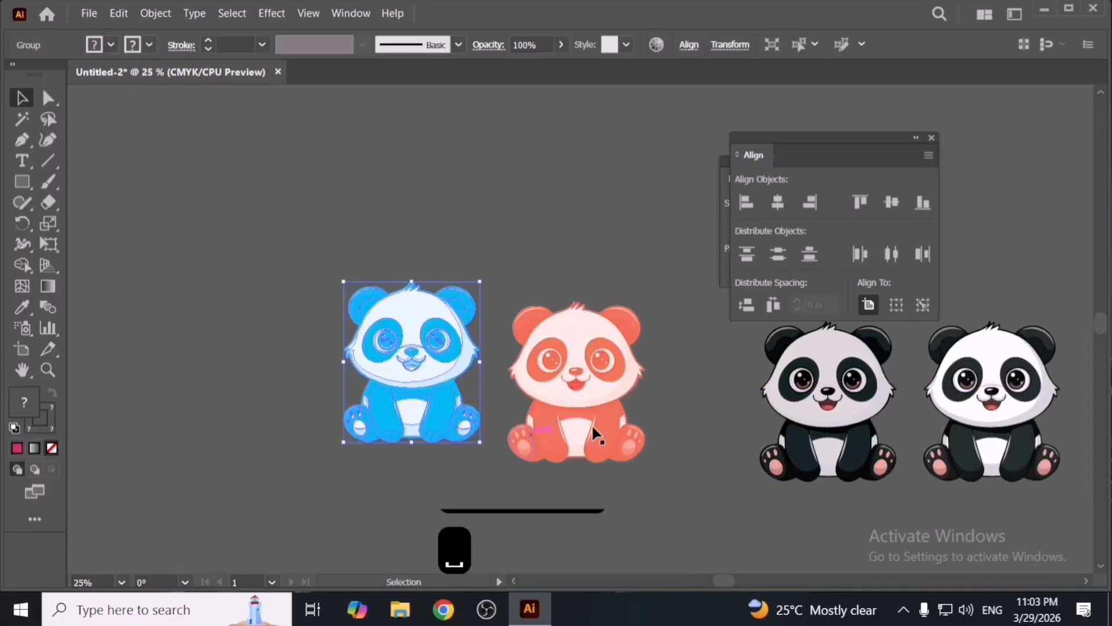
drag(596, 432, 582, 459)
click(692, 411)
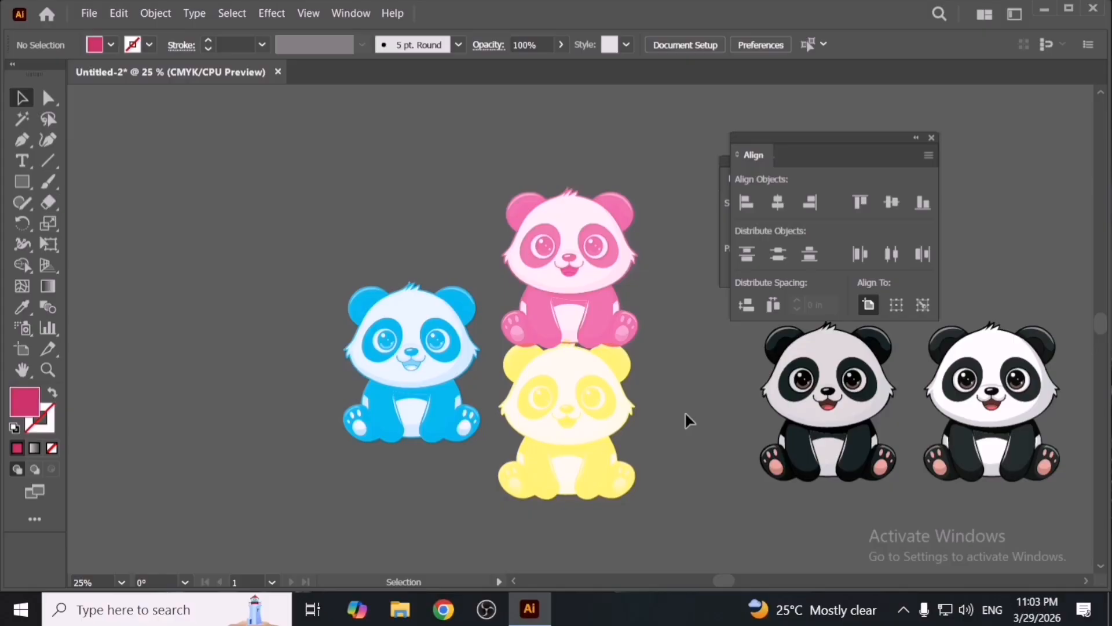
- Reopen the Transparency panel, close the Align panel, and inspect the coloured pandas' blend mode options
key(ctrl+shift+F9)
key(ctrl+shift+F9)
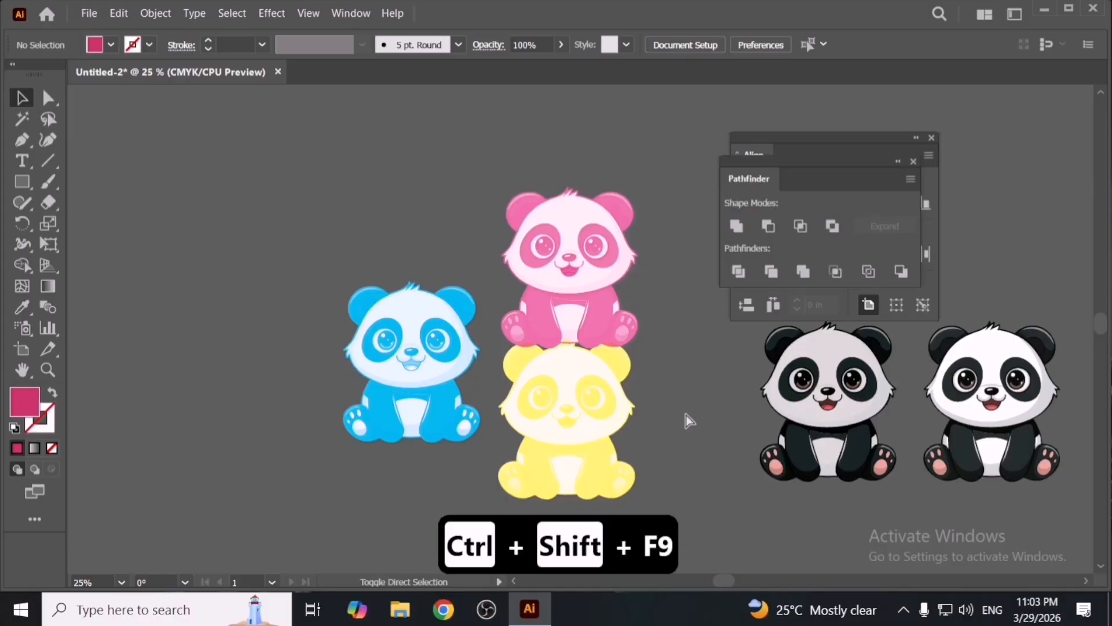
key(ctrl+shift+F10)
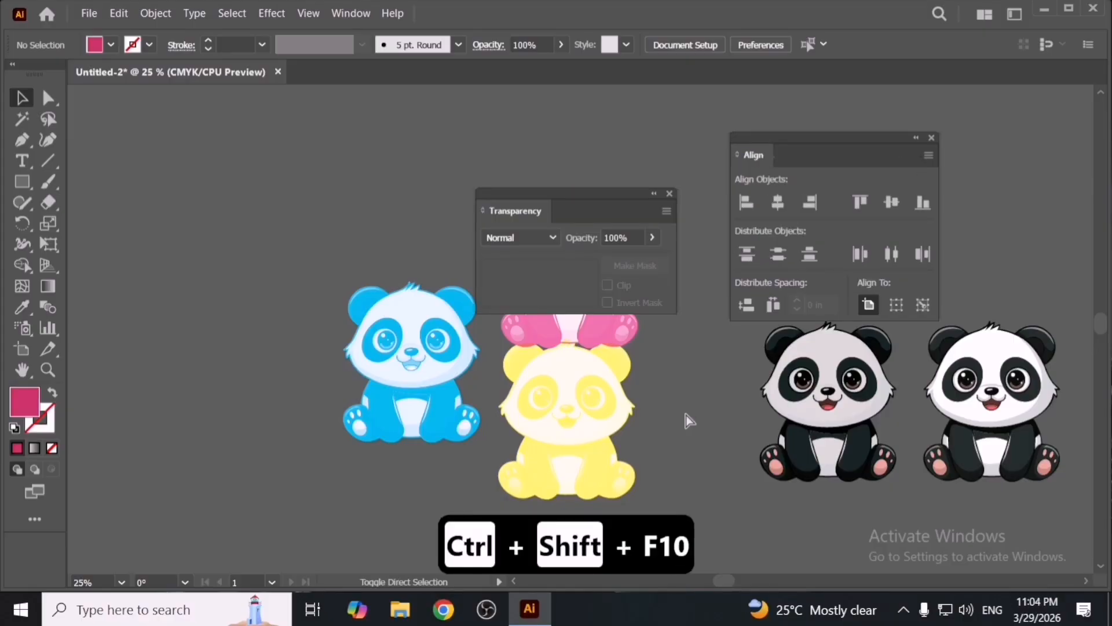
drag(555, 199, 255, 143)
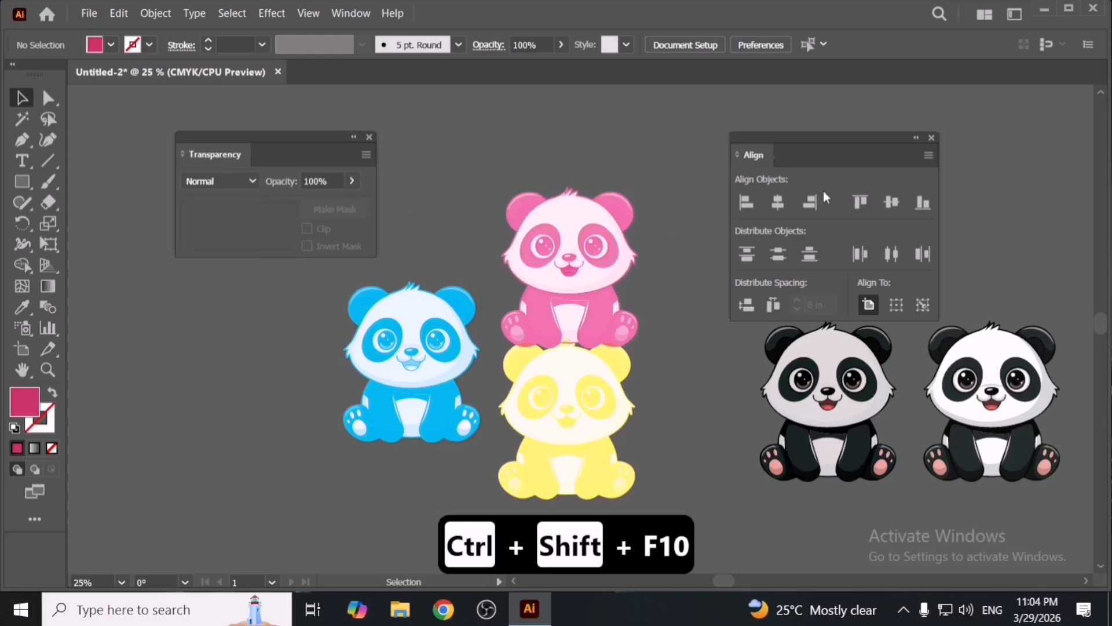
click(932, 138)
drag(472, 165, 622, 438)
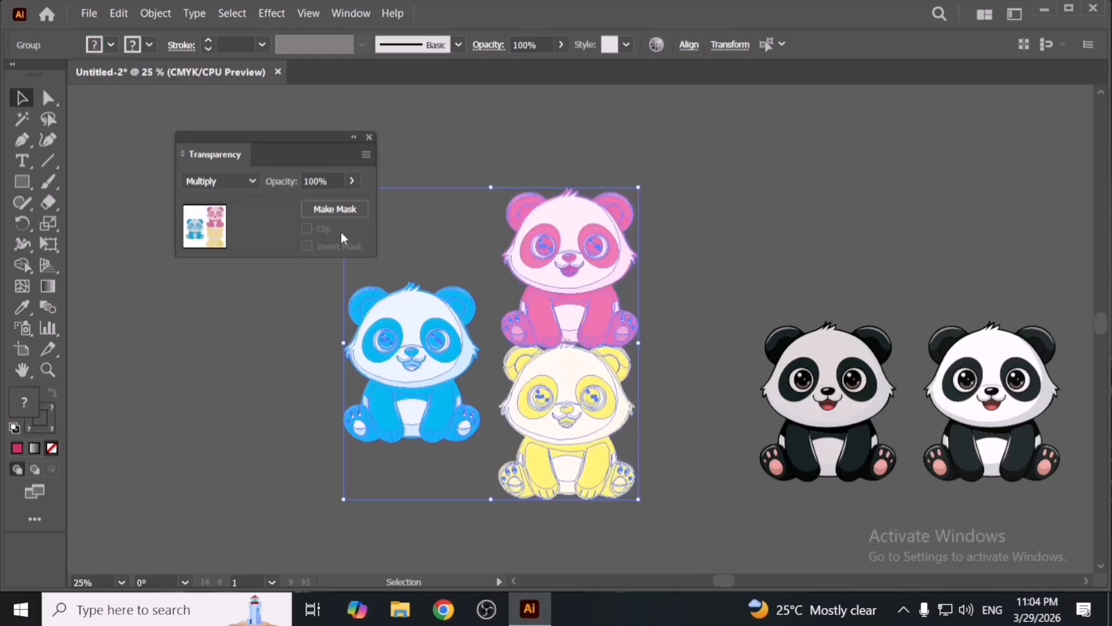
click(246, 186)
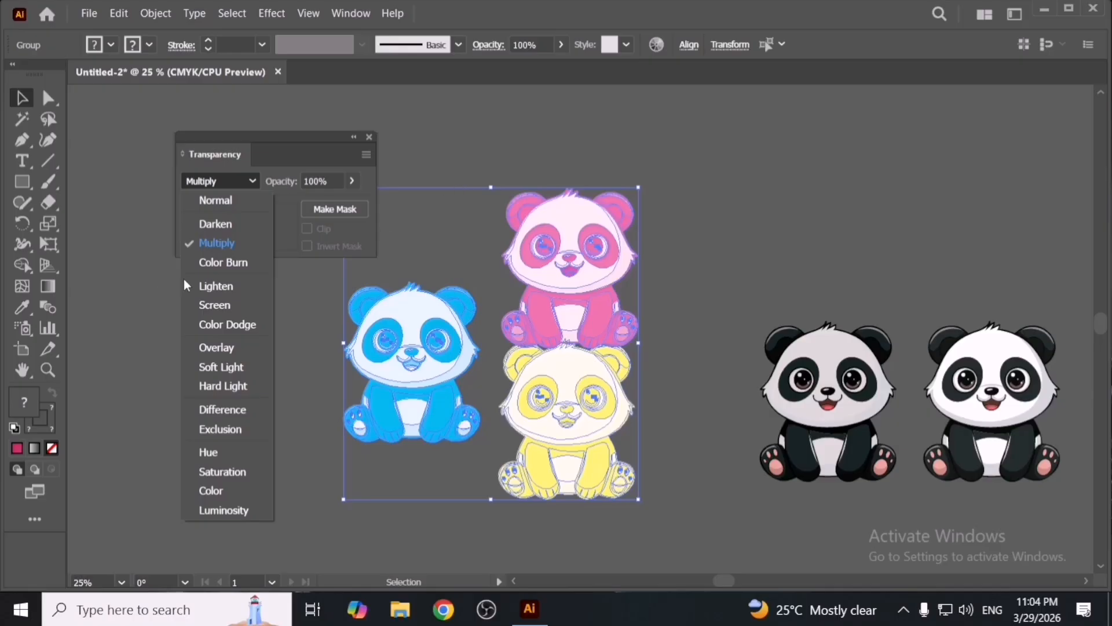
click(513, 167)
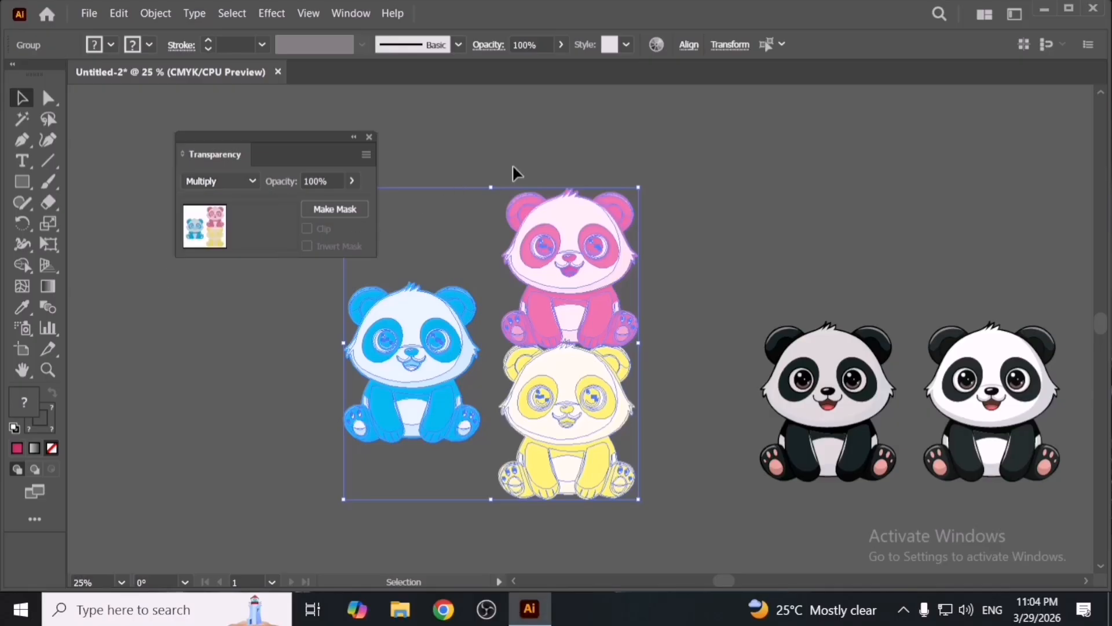
click(490, 368)
- Move a black-and-white panda to the left of the blue panda and send it to the back
drag(799, 410, 224, 407)
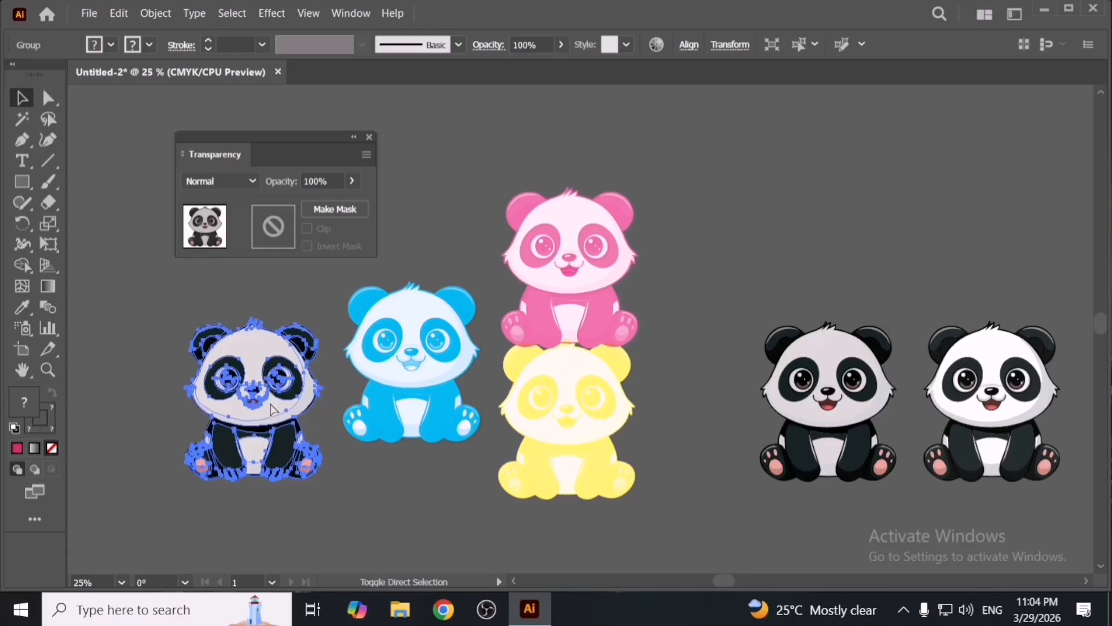
key(ctrl+shift+bracketleft)
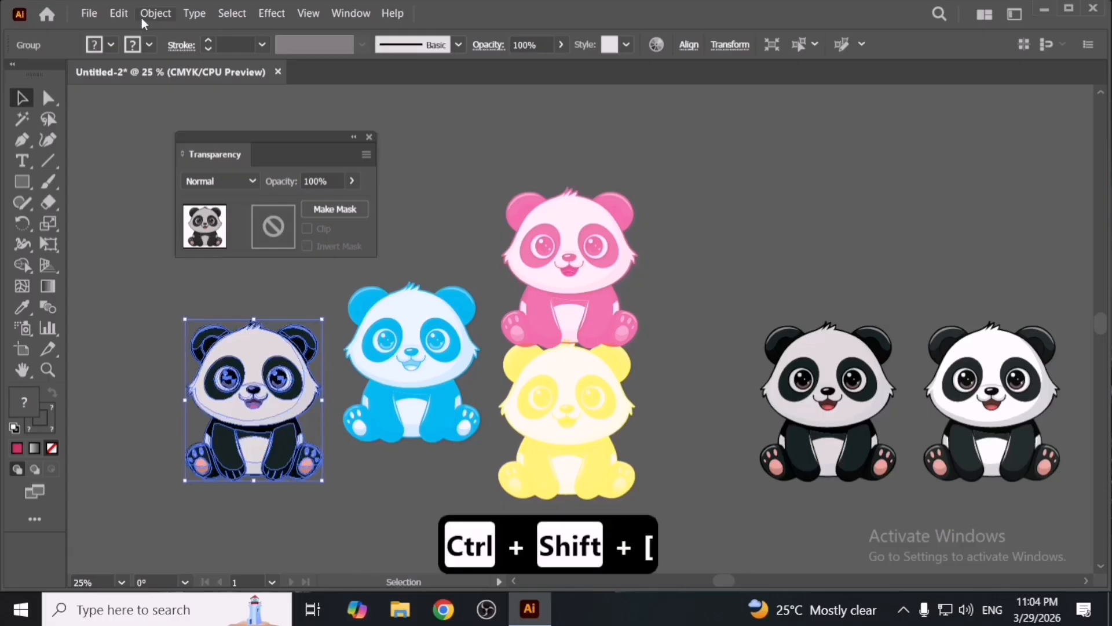
- Apply Adjust Color Balance to that panda with cyan, magenta and yellow set to -100, previewing first
click(123, 14)
mouse_move(261, 262)
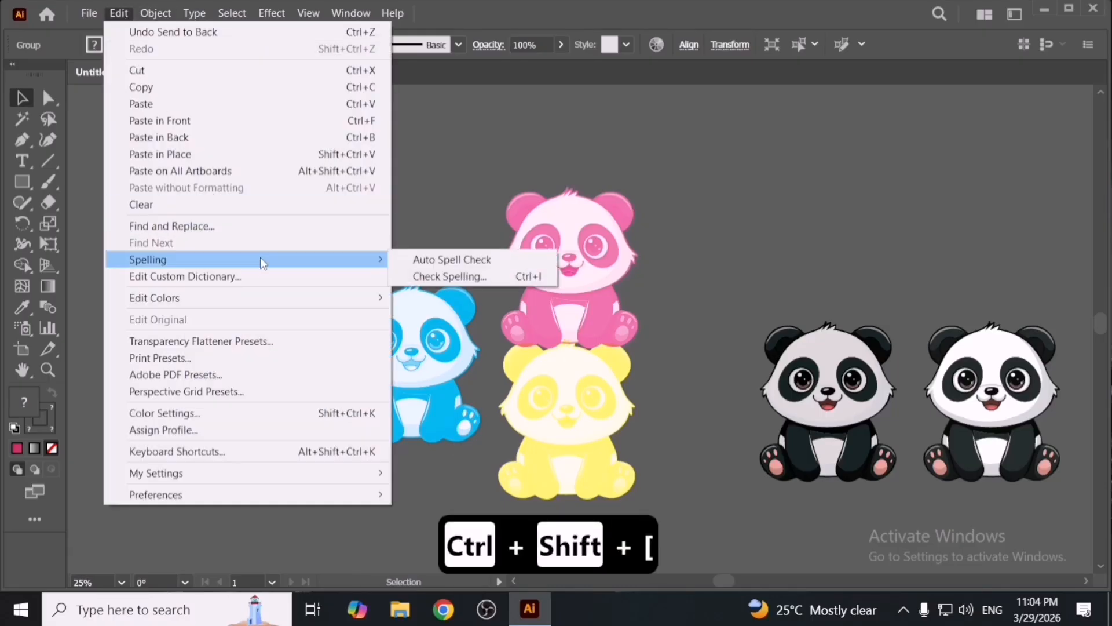
mouse_move(308, 298)
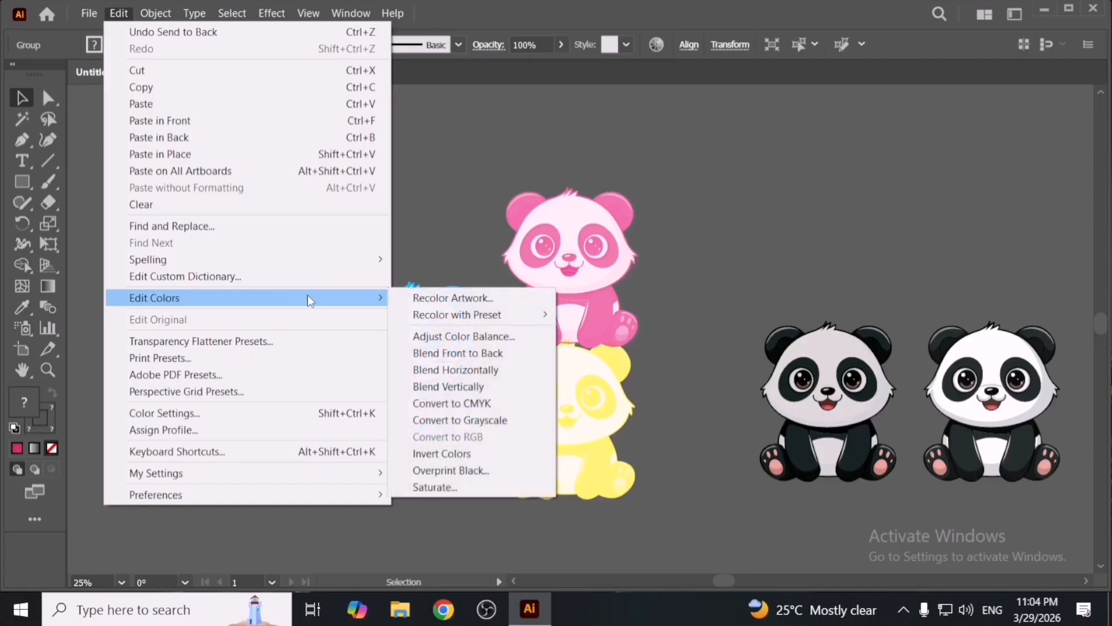
click(461, 337)
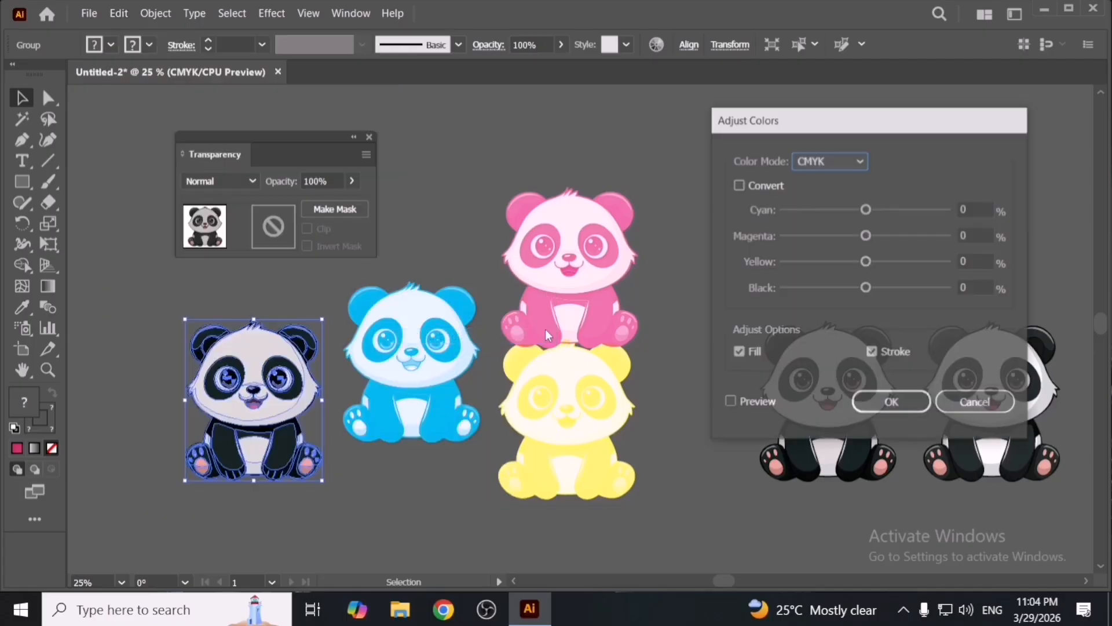
drag(866, 209, 804, 211)
drag(866, 235, 719, 241)
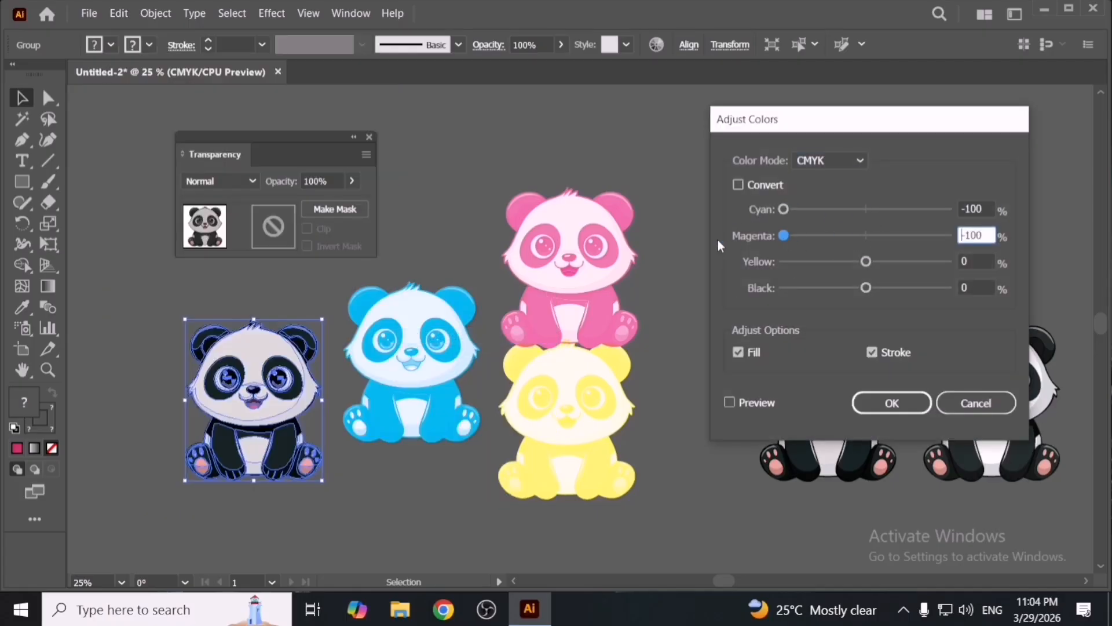
drag(866, 262, 710, 249)
click(759, 403)
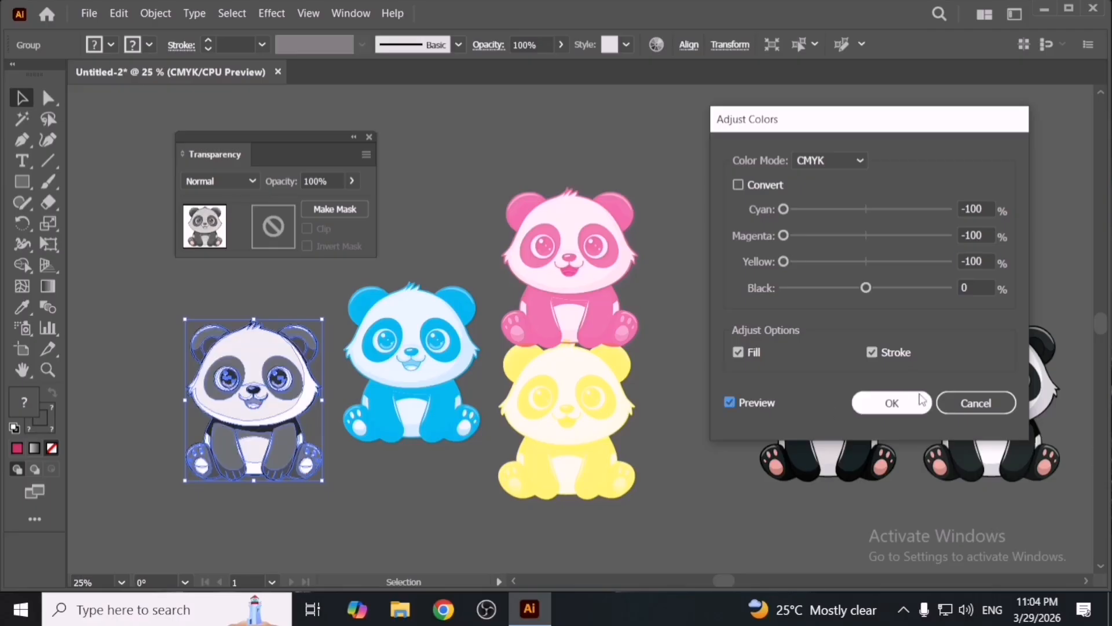
click(914, 404)
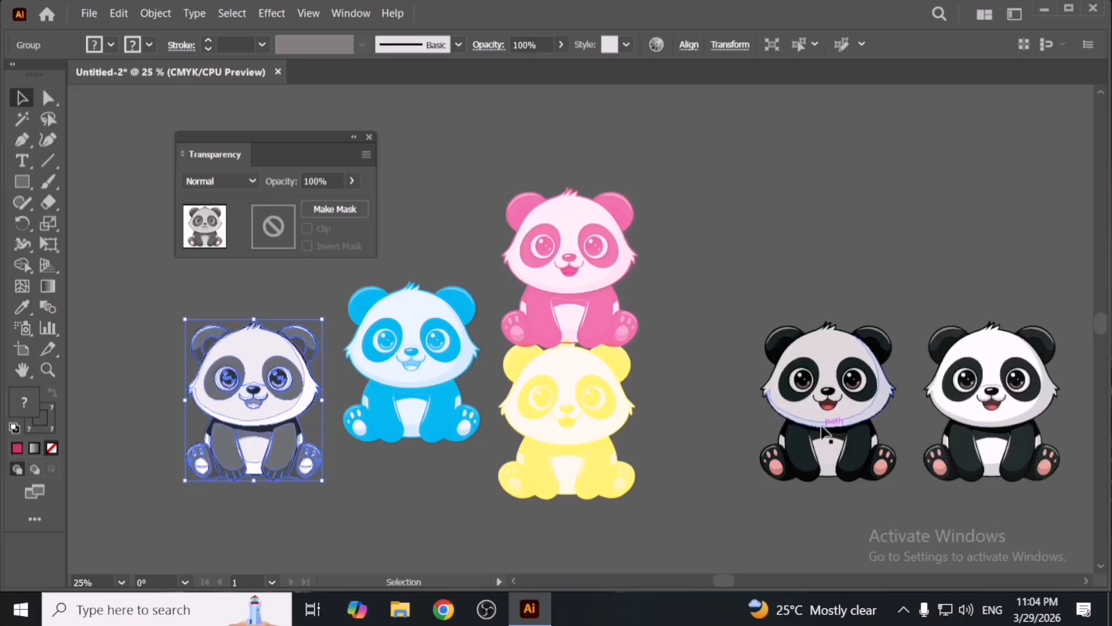
- Send the grey panda to the back and arrange the blue, pink, grey and yellow pandas in a two-by-two grid
key(ctrl+shift+bracketleft)
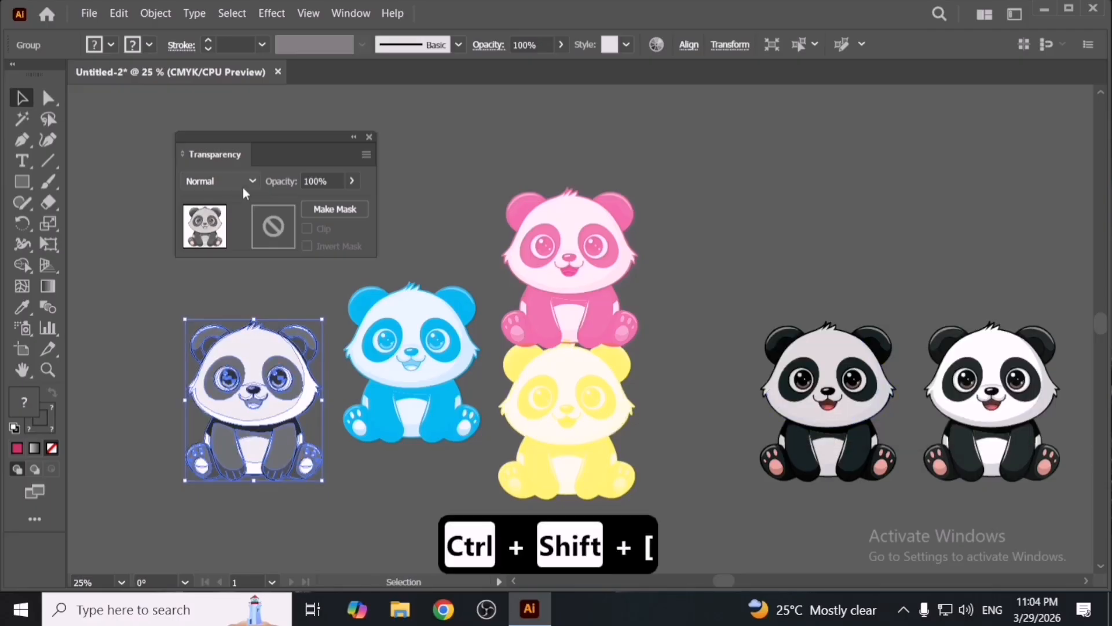
drag(272, 156, 746, 143)
drag(443, 281, 429, 175)
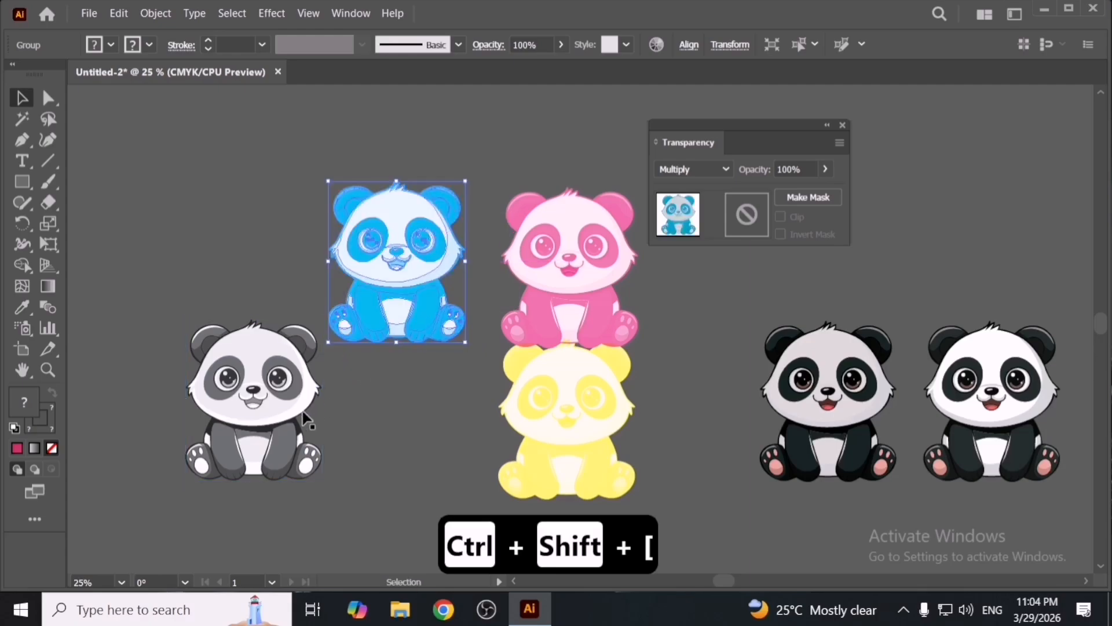
drag(409, 444, 304, 416)
drag(291, 414, 436, 454)
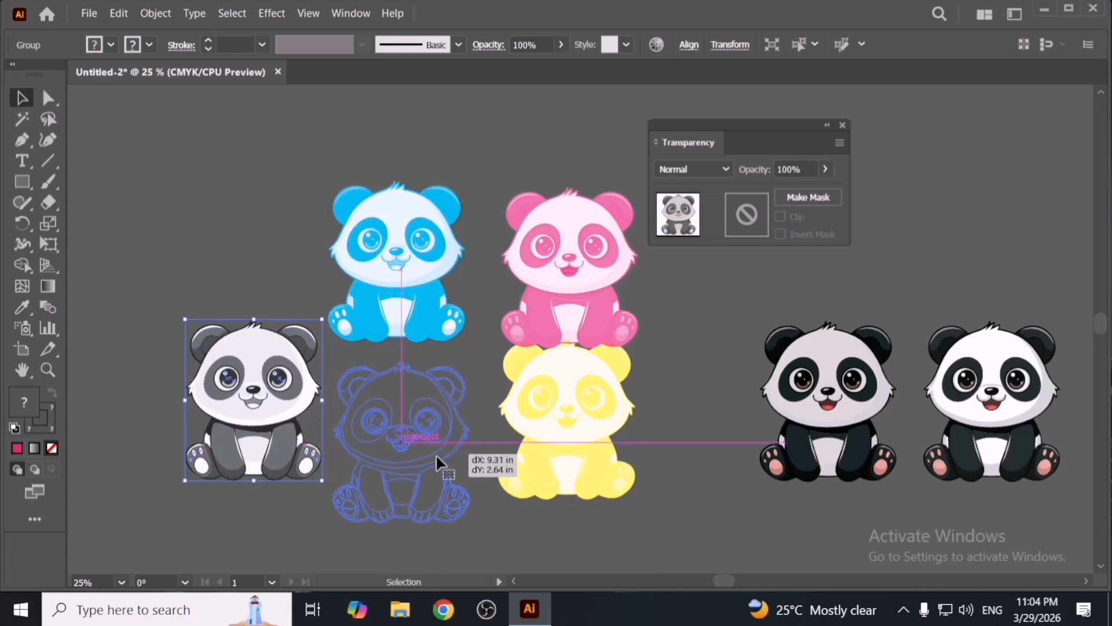
drag(546, 452, 550, 489)
drag(559, 307, 555, 299)
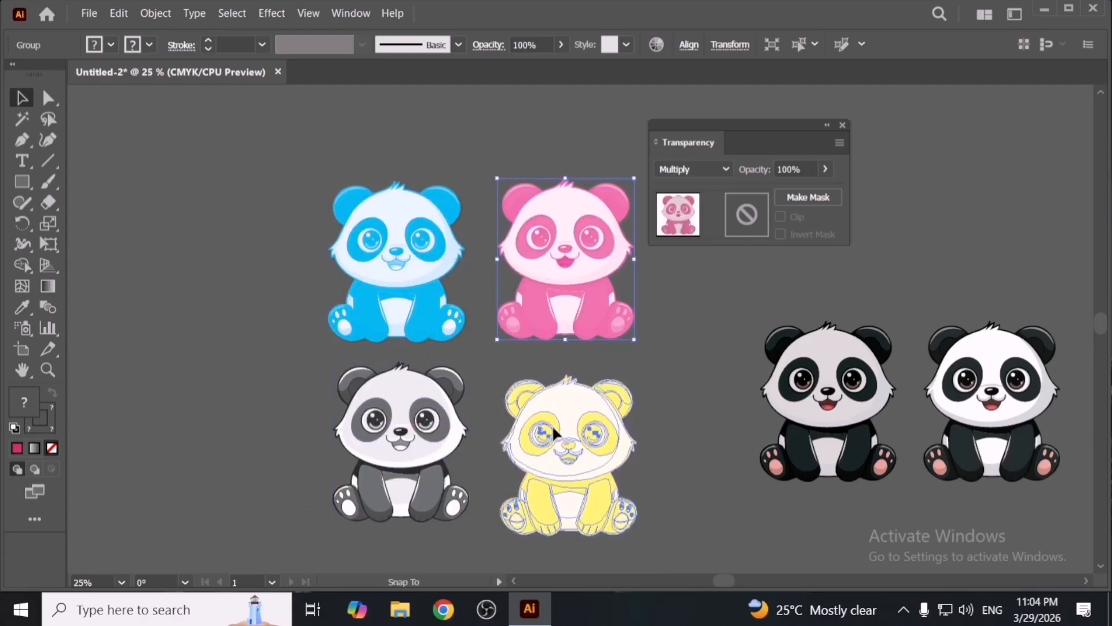
drag(551, 425, 552, 419)
click(431, 442)
mouse_move(431, 441)
mouse_down()
mouse_move(415, 438)
mouse_move(421, 448)
mouse_up()
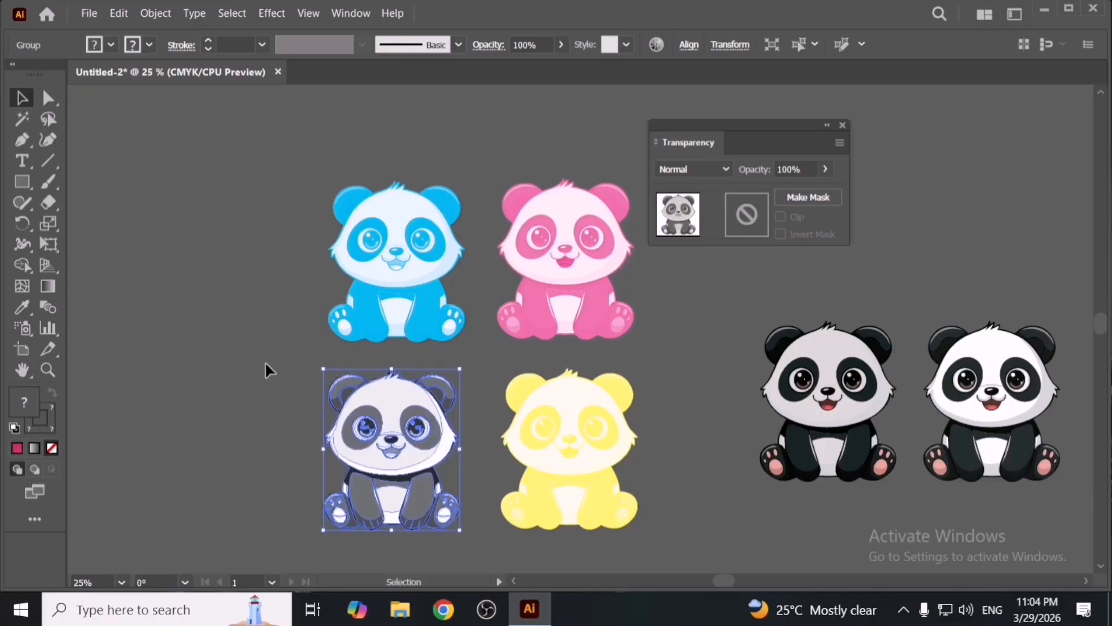
click(265, 360)
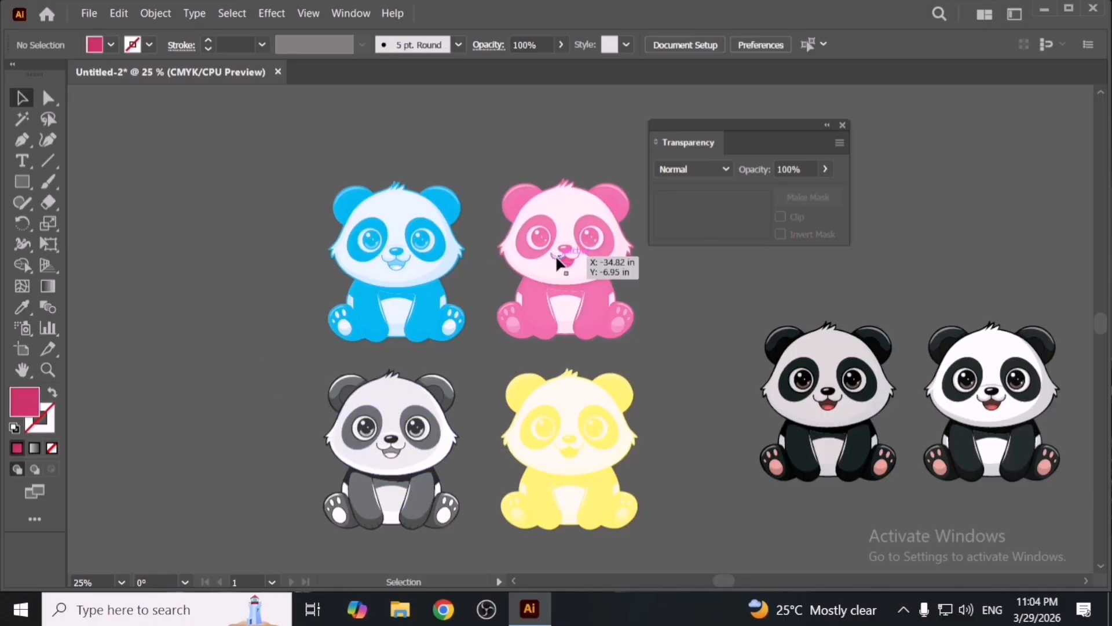
- Select all four coloured pandas and set their blend mode to Multiply
drag(230, 211, 544, 431)
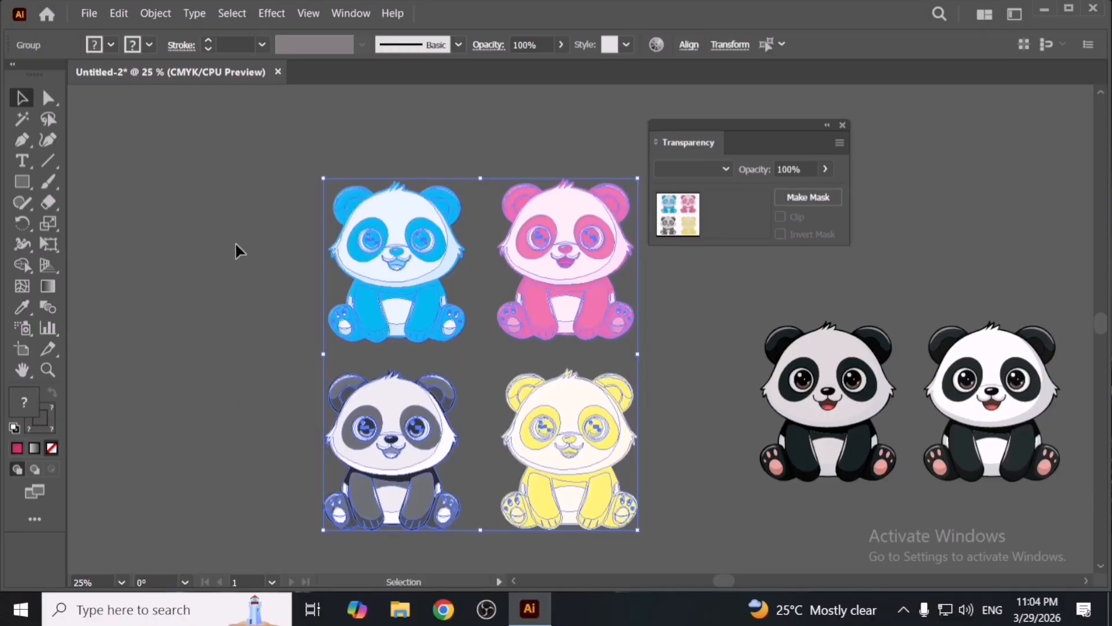
click(698, 172)
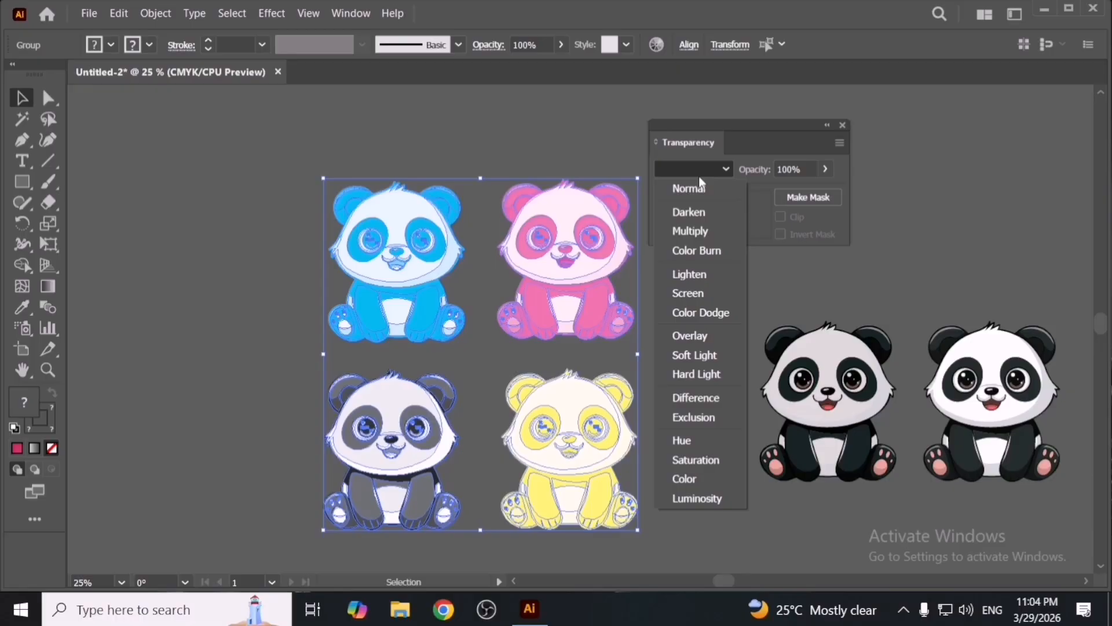
click(706, 229)
- Align the four pandas to a key object with centres overlapping, then pull the blended stack apart
key(shift+F7)
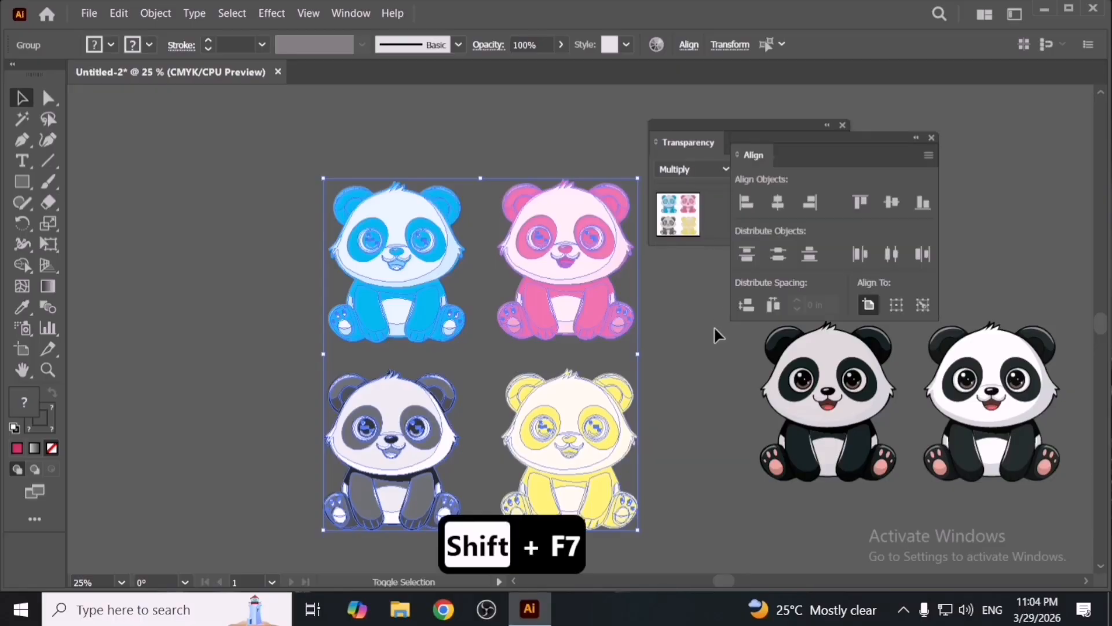
click(896, 304)
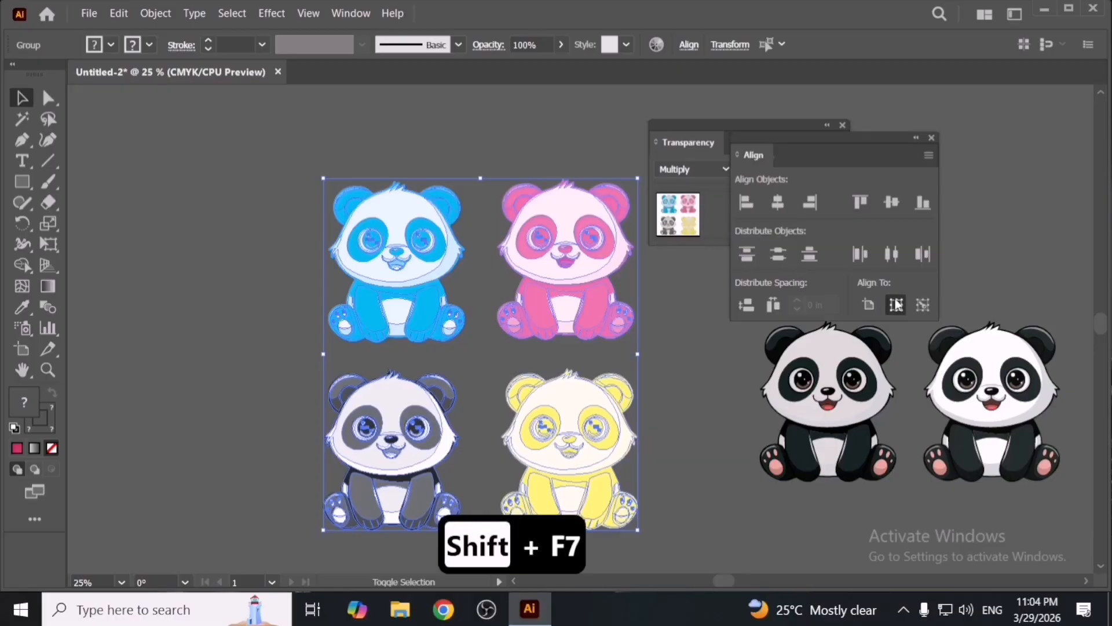
click(777, 202)
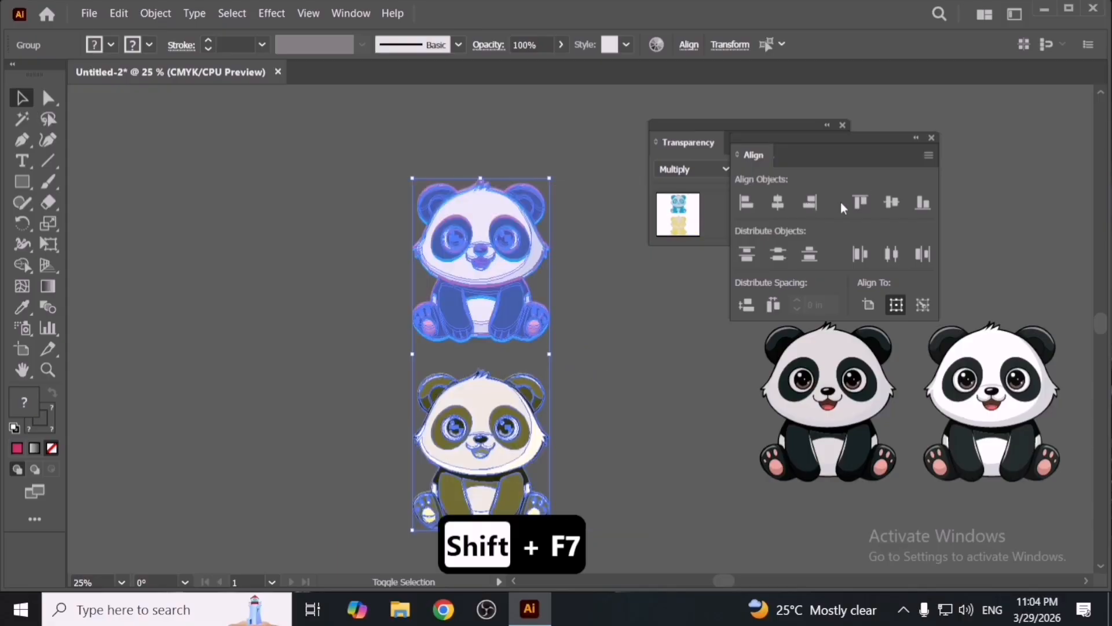
click(892, 201)
click(720, 367)
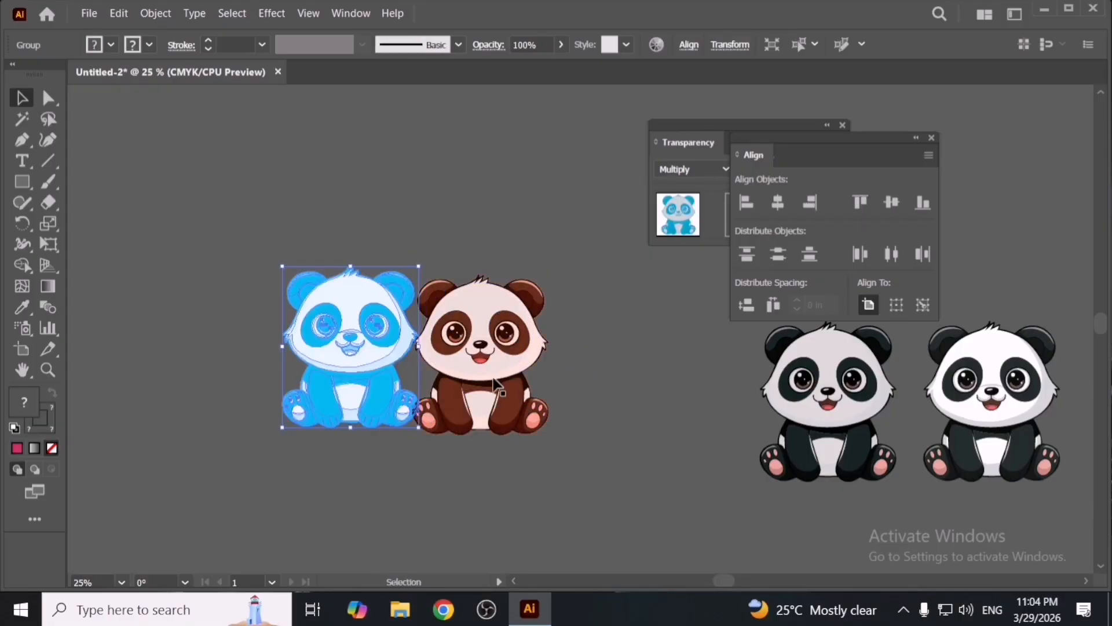
drag(507, 386, 618, 385)
drag(477, 399, 466, 488)
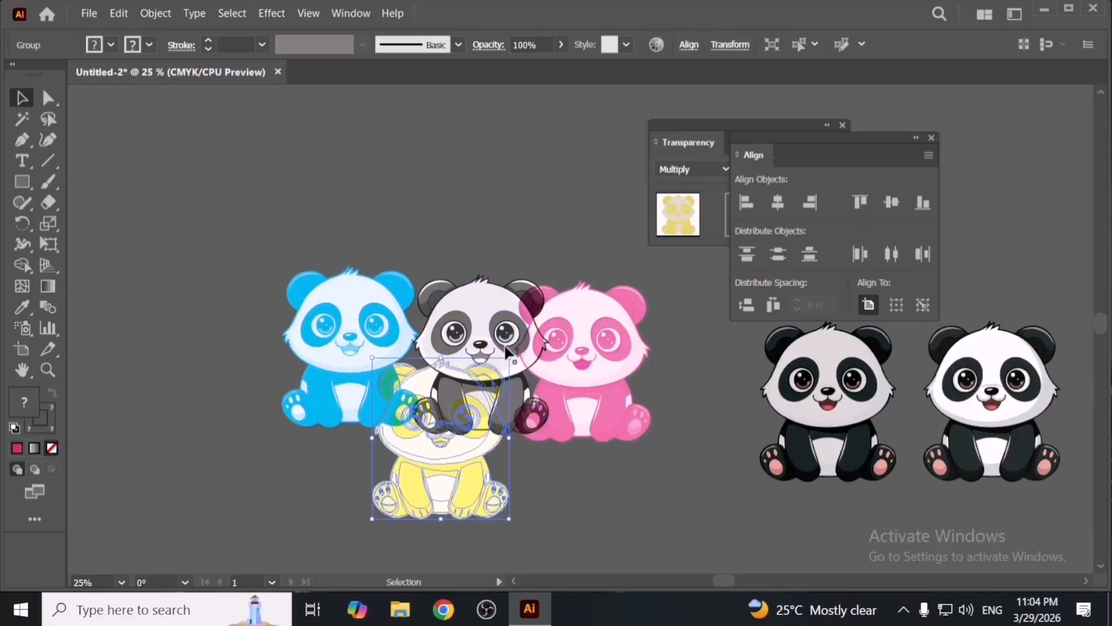
- Overlap the grey and pink pandas by aligning their horizontal centres and tops, then move the result right
drag(485, 235, 670, 334)
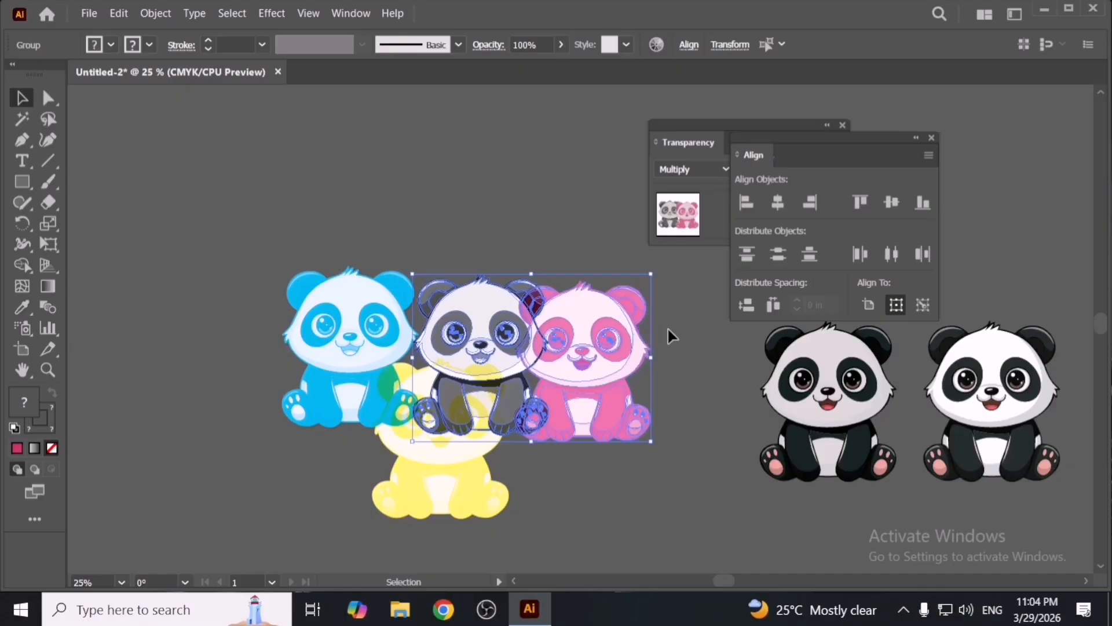
click(781, 203)
click(866, 204)
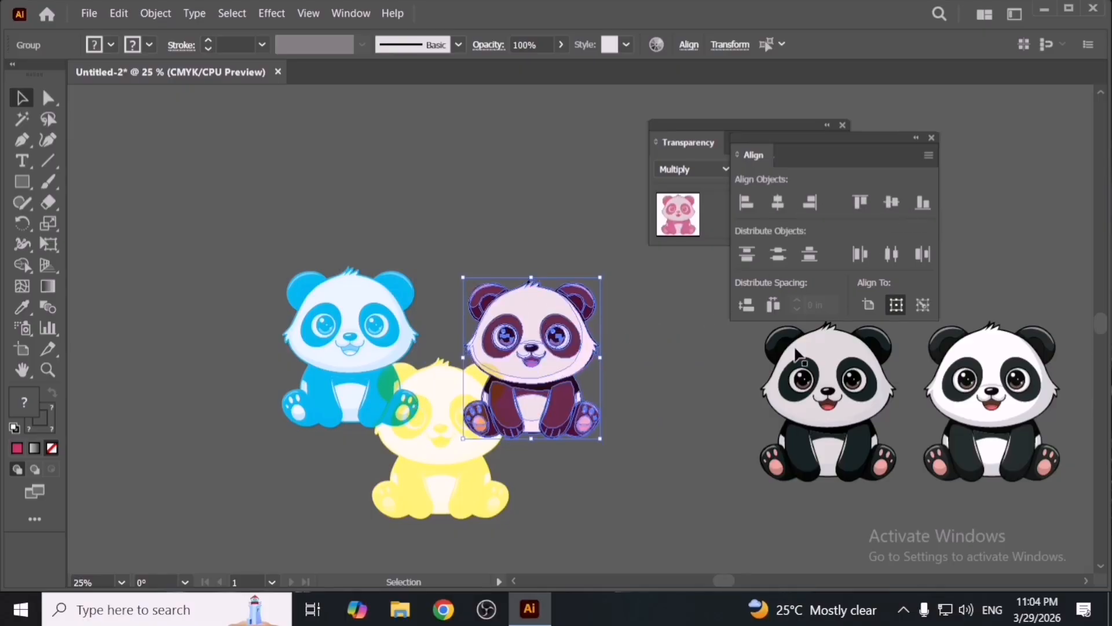
click(667, 351)
drag(574, 405, 559, 412)
drag(545, 355, 602, 382)
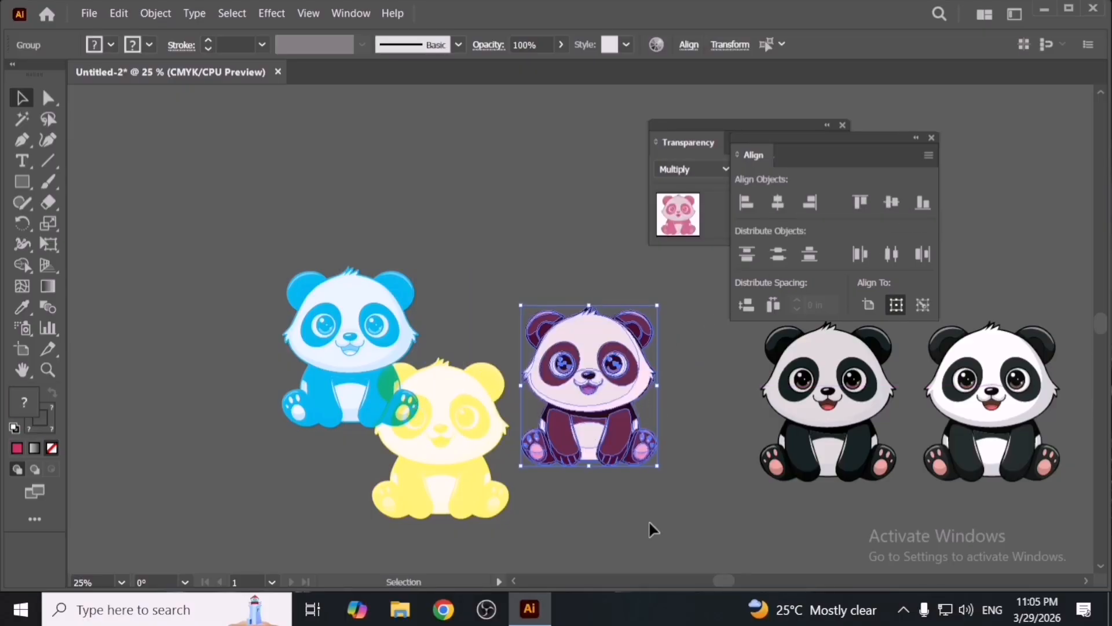
click(648, 522)
- Overlap the blue and yellow pandas by aligning their horizontal and vertical centres, then reposition the blend
drag(455, 409, 458, 412)
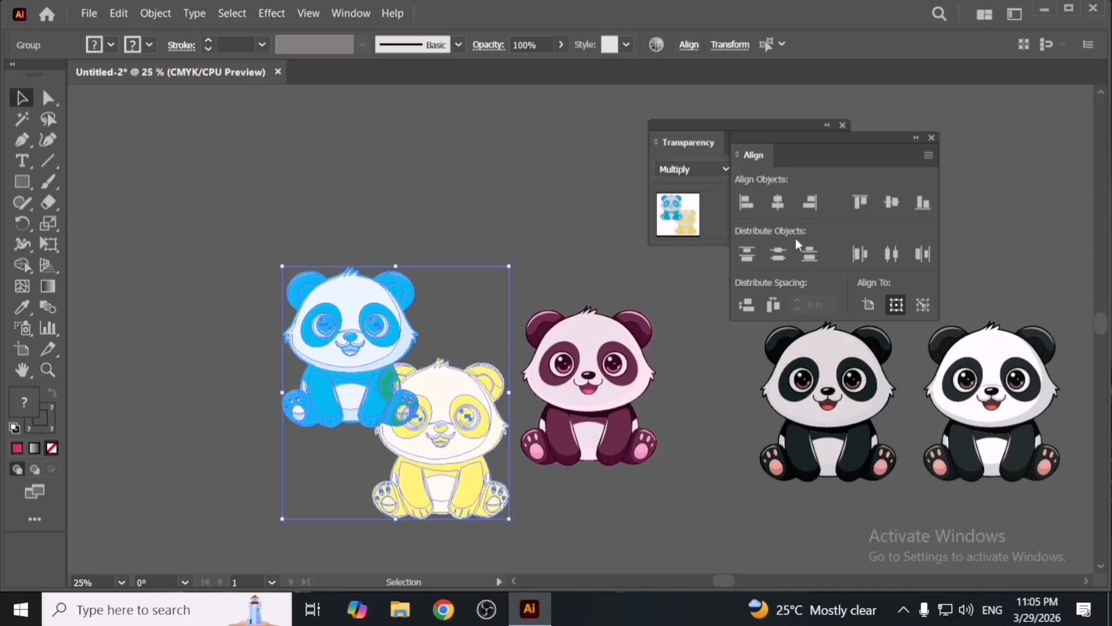
click(778, 203)
click(891, 203)
click(486, 197)
click(432, 409)
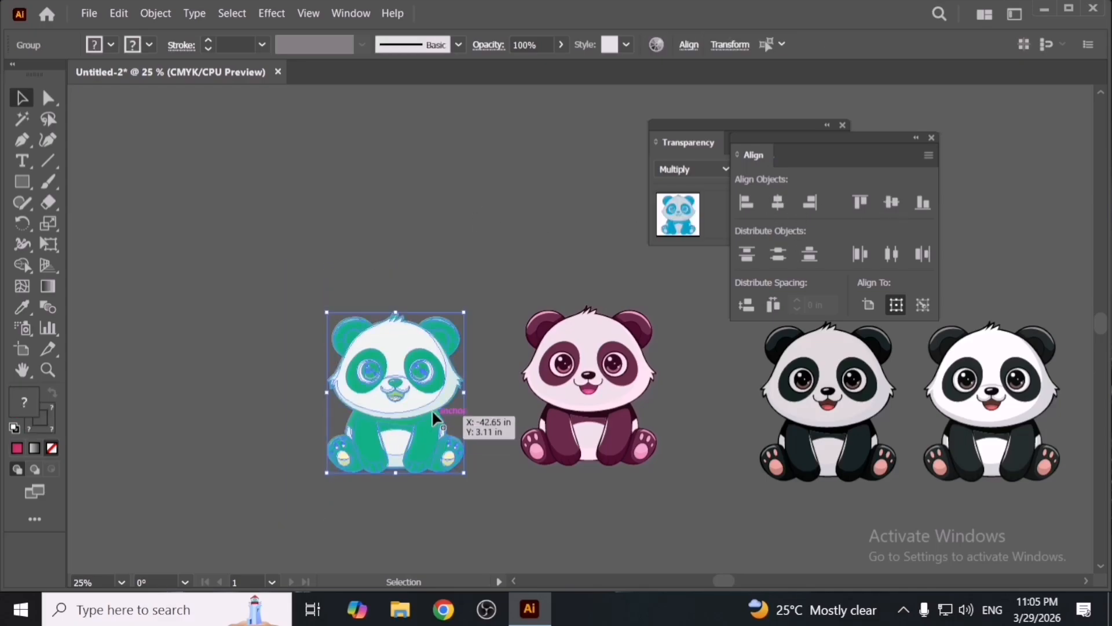
click(478, 532)
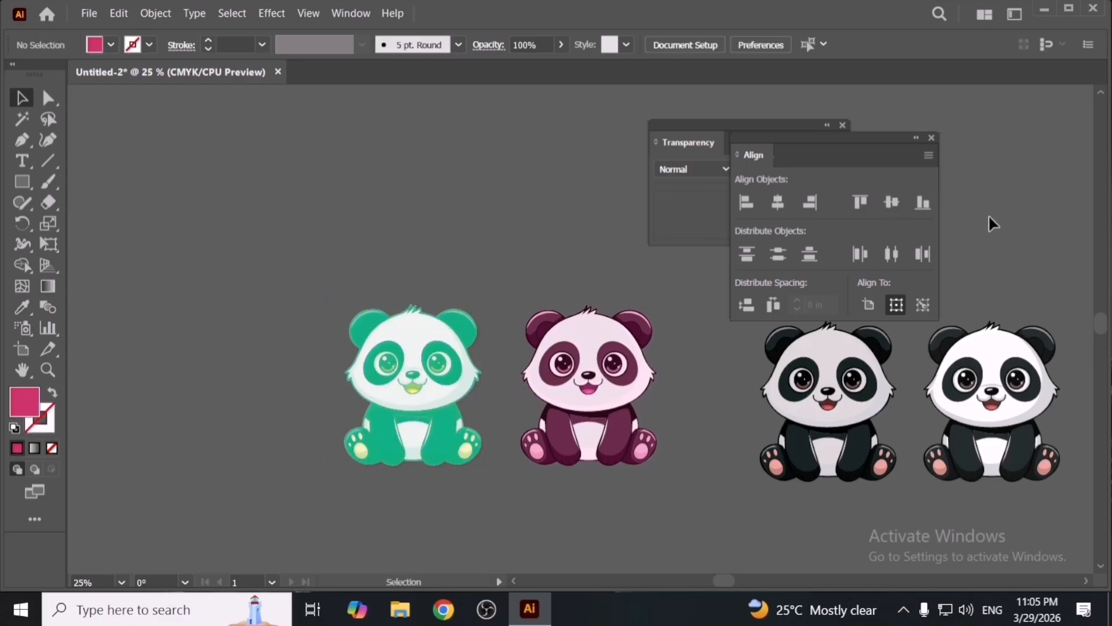
- Close the Align panel and delete the teal blended panda
click(932, 138)
drag(385, 280, 534, 478)
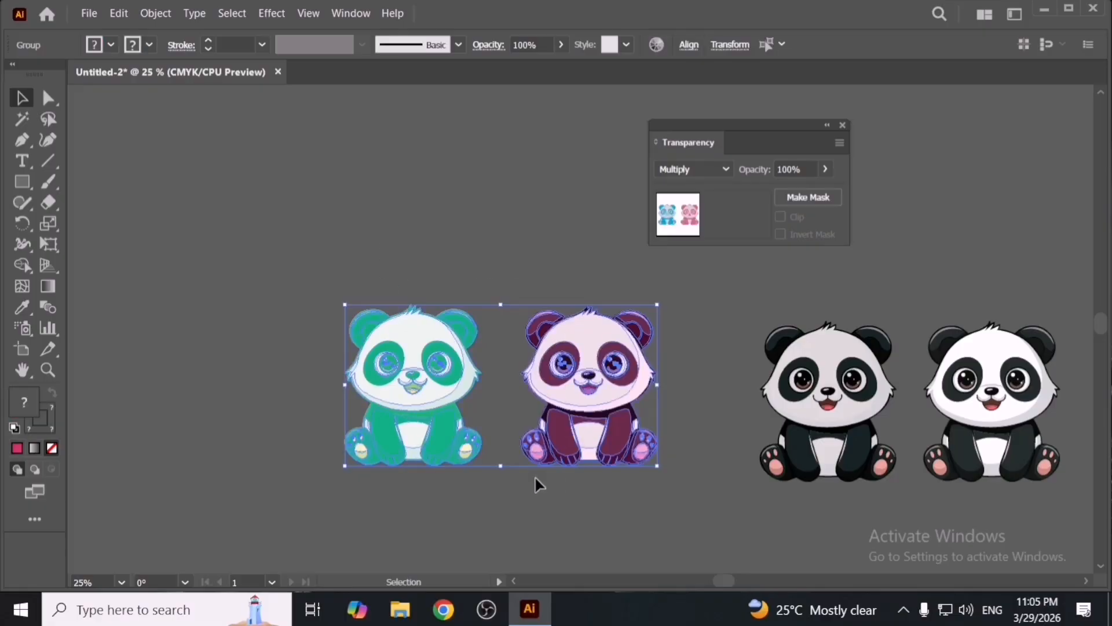
click(500, 497)
click(450, 409)
key(Delete)
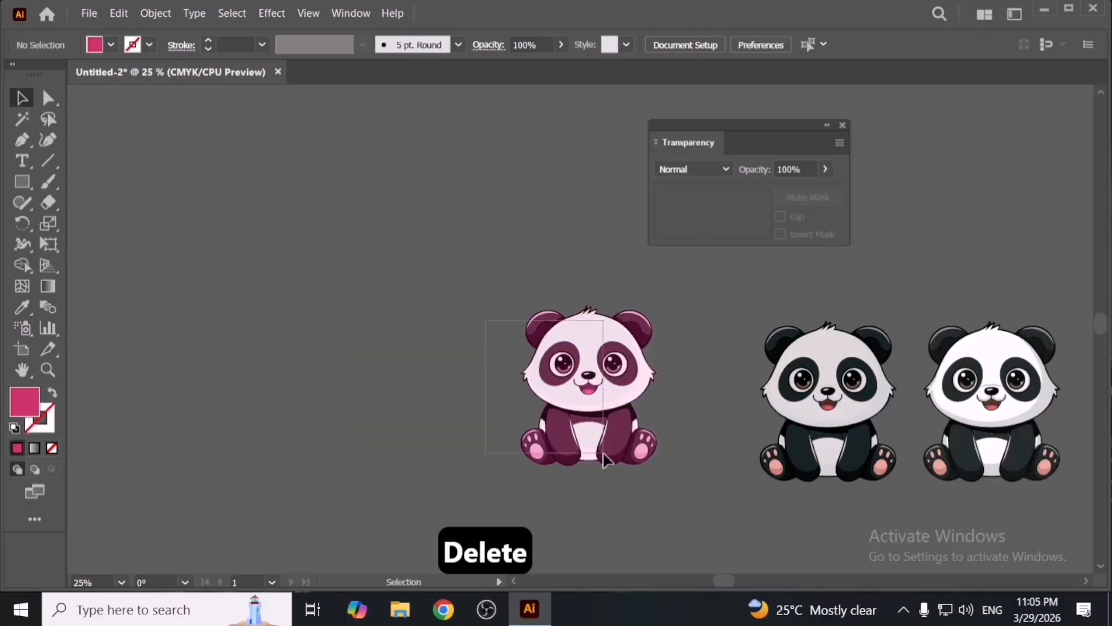
- Separate the remaining stacked pandas and delete the pink and grey pandas together
drag(611, 446, 669, 454)
key(space)
drag(679, 500, 357, 447)
click(519, 484)
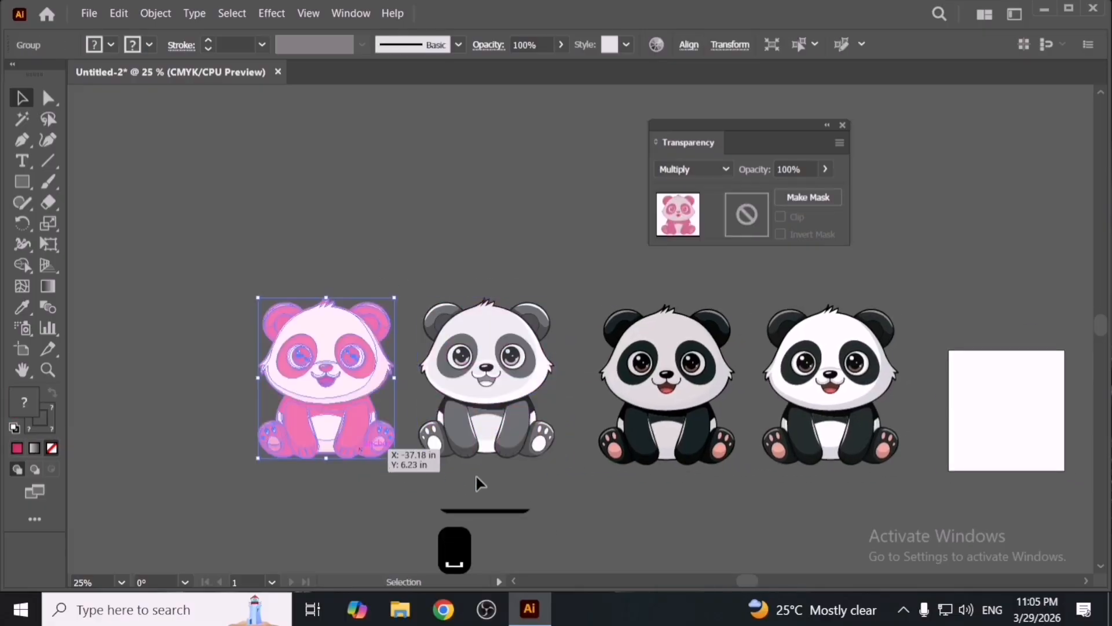
scroll(450, 443, up, 1)
click(434, 481)
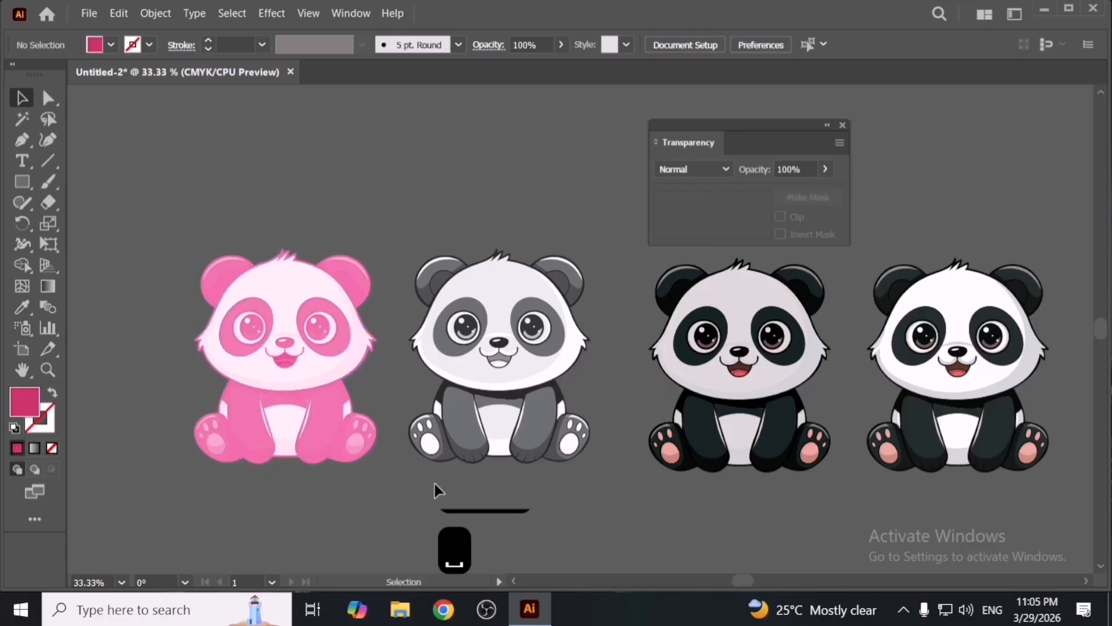
drag(285, 218, 581, 419)
key(Delete)
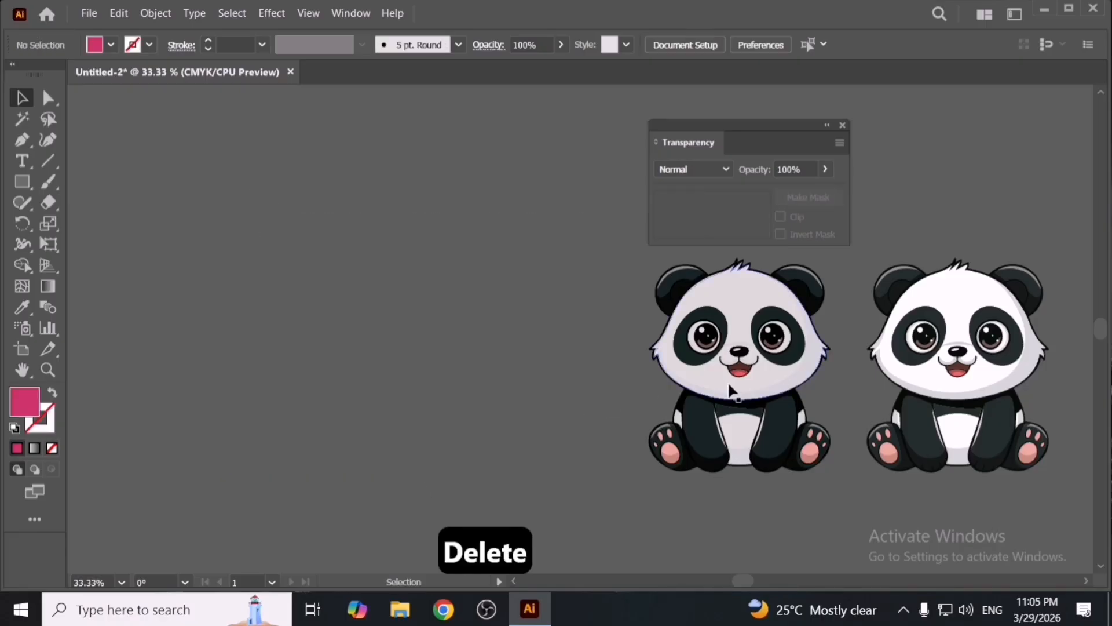
- Move a black-and-white panda to the left and close the Transparency panel
drag(669, 389, 482, 389)
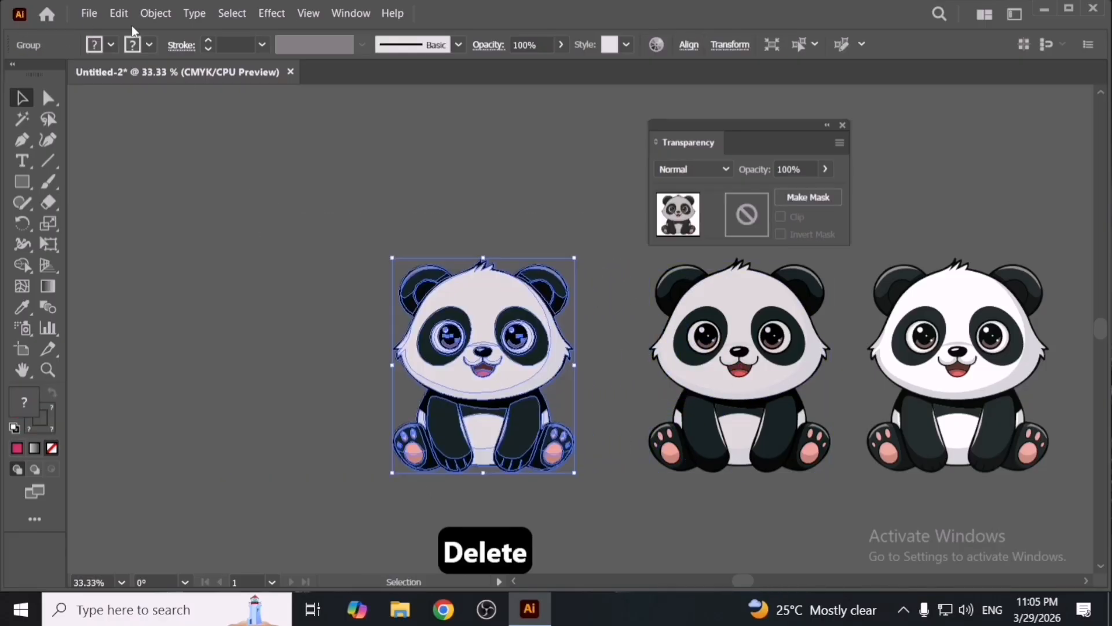
click(120, 15)
click(842, 125)
click(842, 126)
- Apply Adjust Color Balance to that panda with cyan and yellow set to -100, previewing first
click(118, 14)
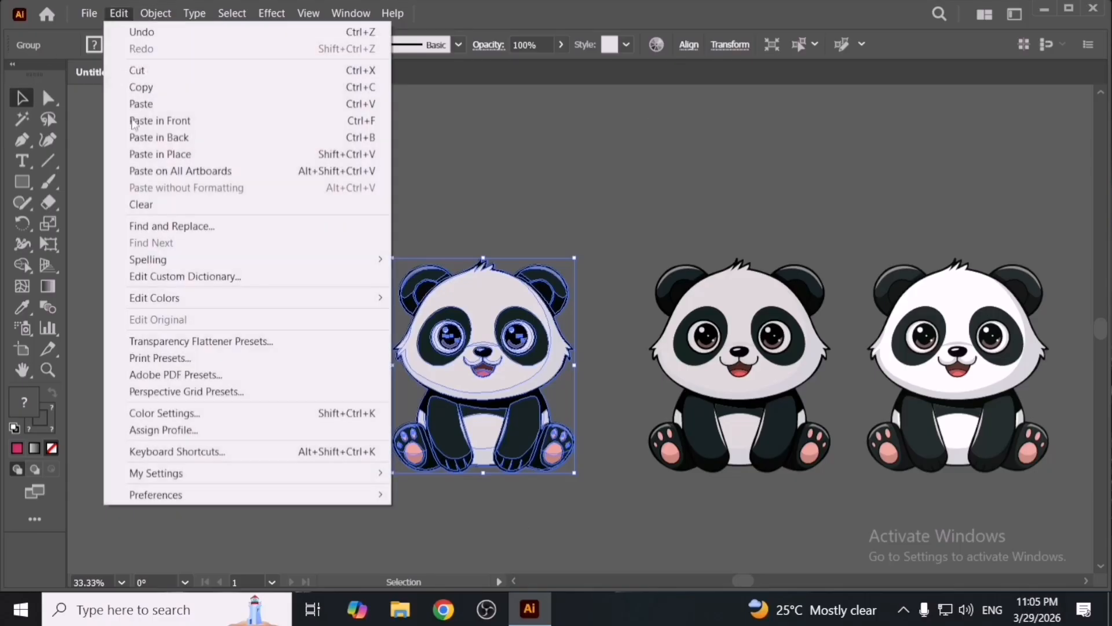
mouse_move(232, 298)
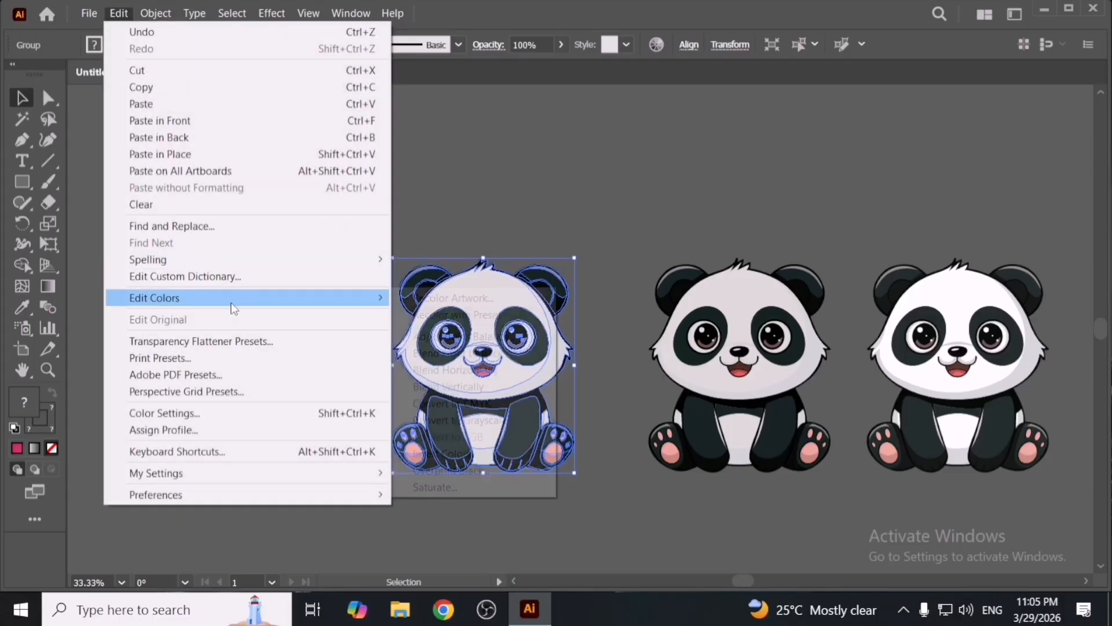
click(463, 336)
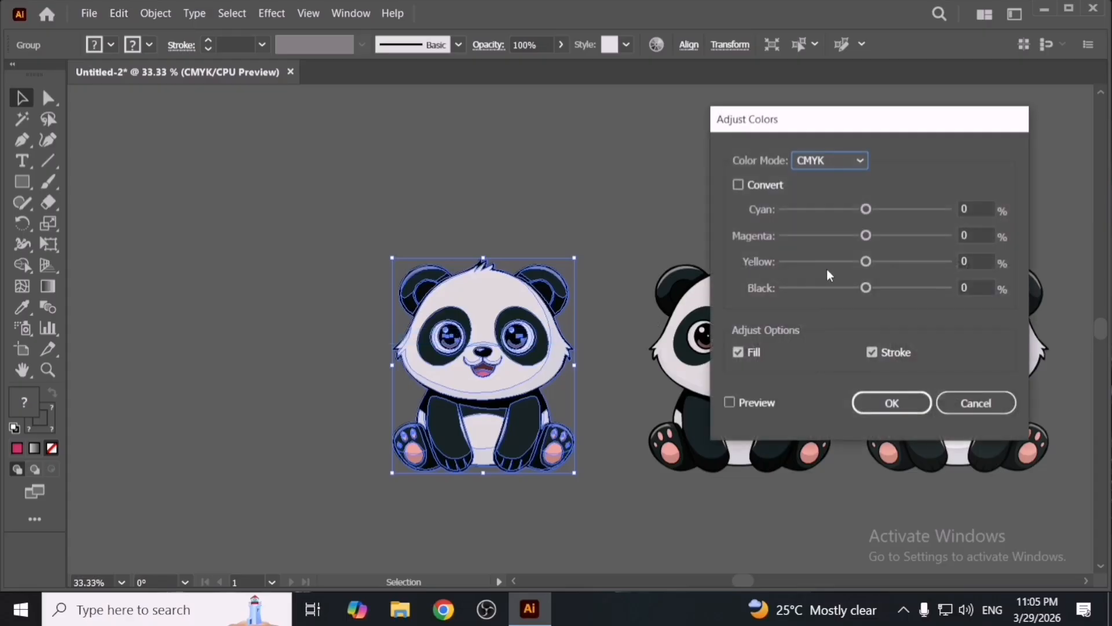
drag(866, 261, 785, 264)
drag(867, 210, 742, 250)
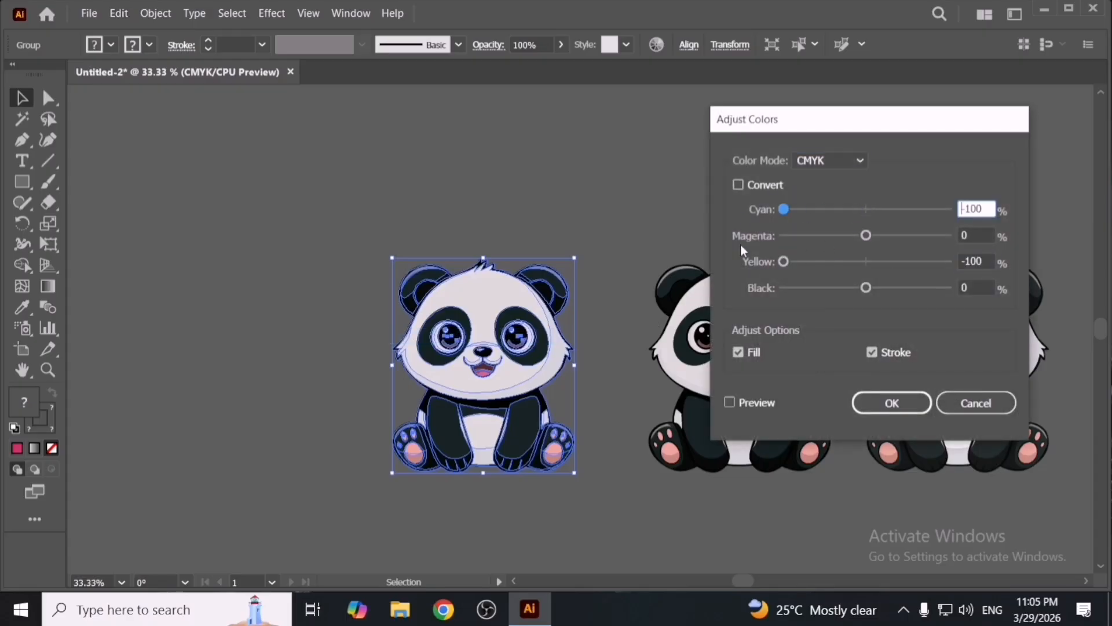
click(754, 405)
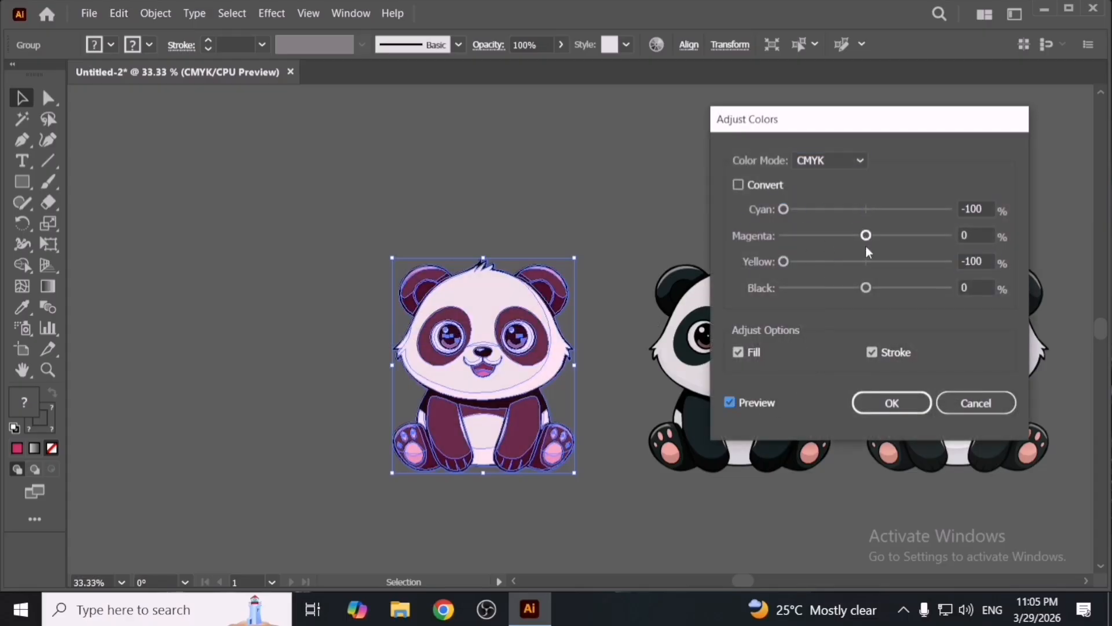
click(891, 402)
- Zoom in on the recoloured panda and sample its face colour with the Eyedropper
click(640, 307)
drag(510, 352, 525, 357)
click(432, 182)
scroll(488, 328, up, 2)
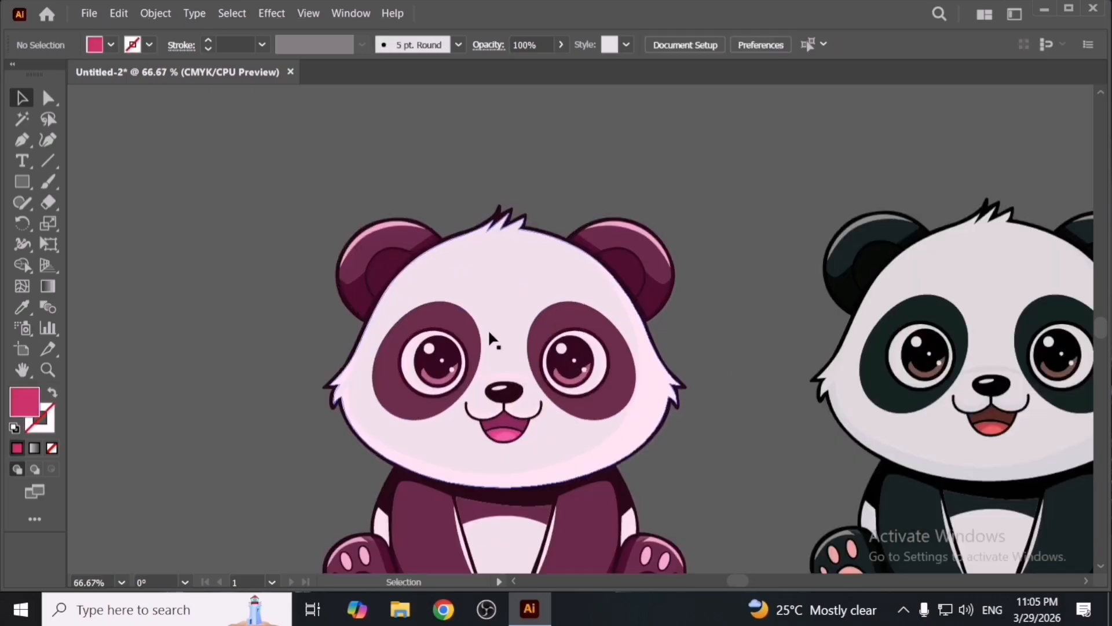
key(i)
click(599, 318)
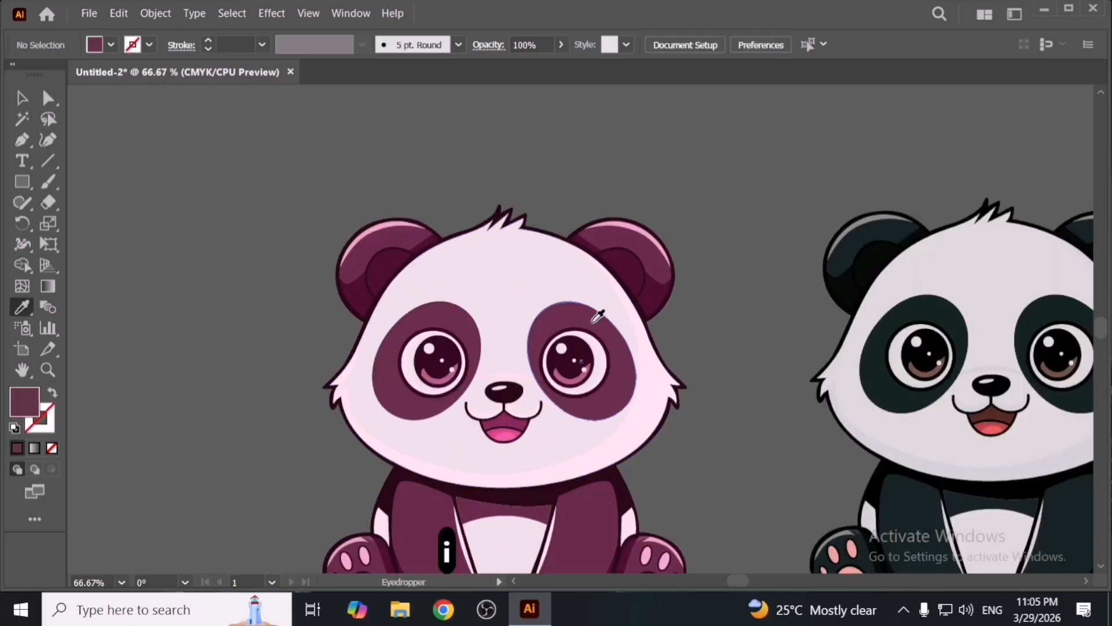
click(637, 417)
key(v)
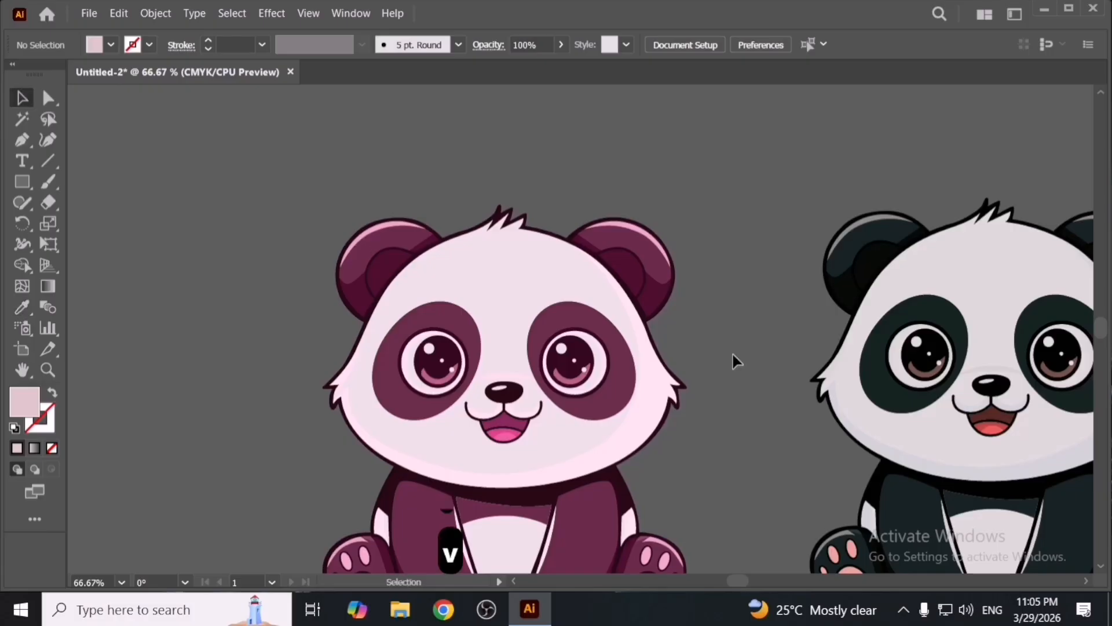
scroll(732, 353, down, 2)
- Reopen Adjust Color Balance on the panda, set cyan to -100 with preview, and move magenta and yellow
click(576, 394)
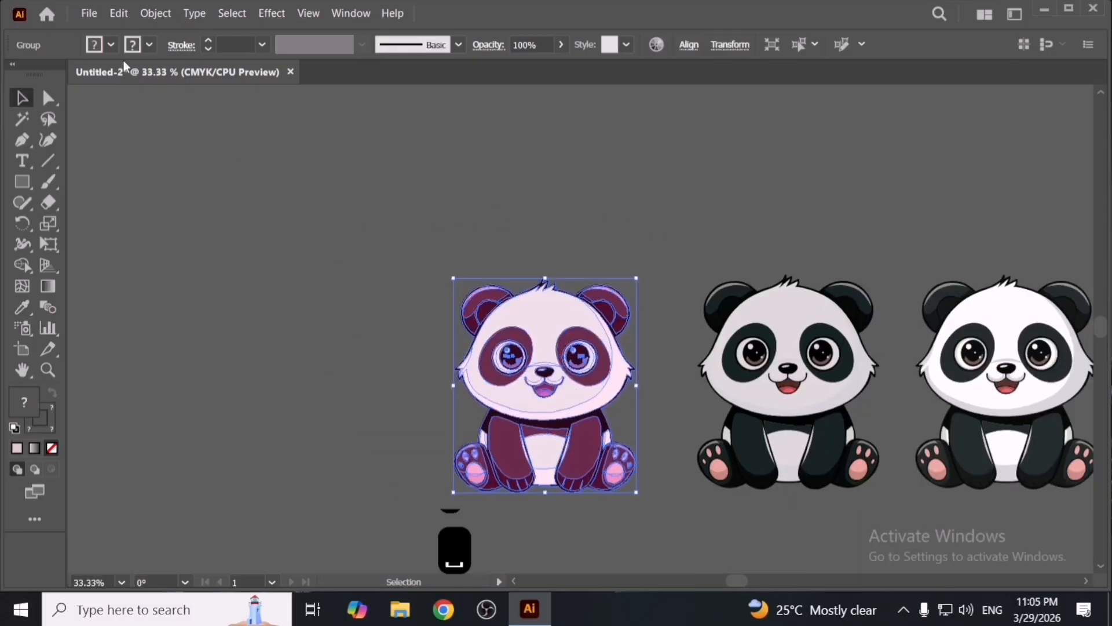
click(125, 17)
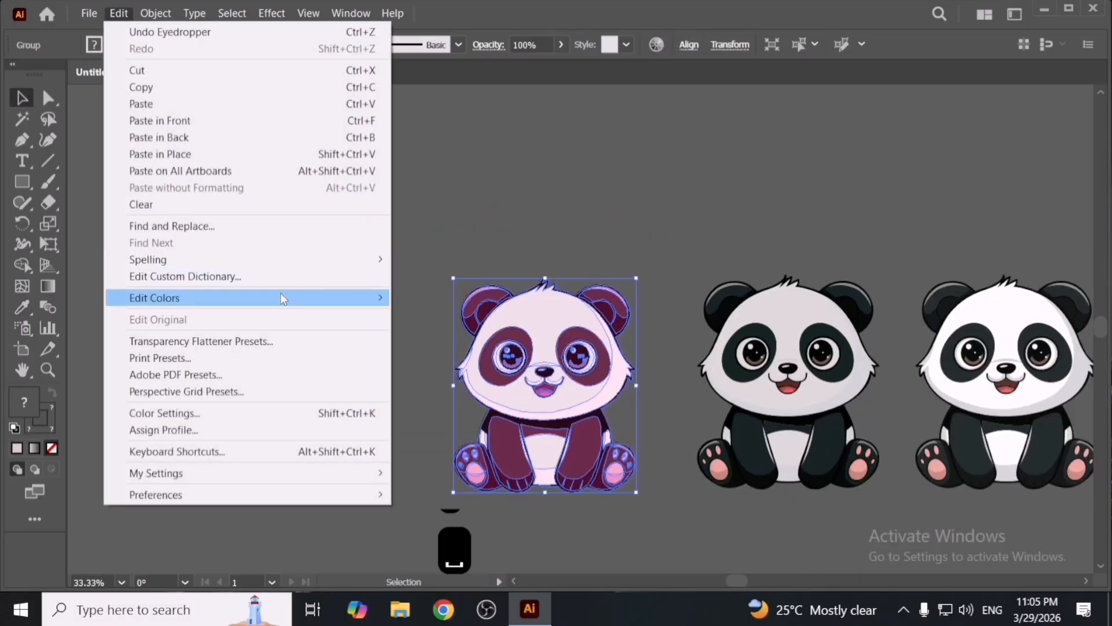
mouse_move(281, 296)
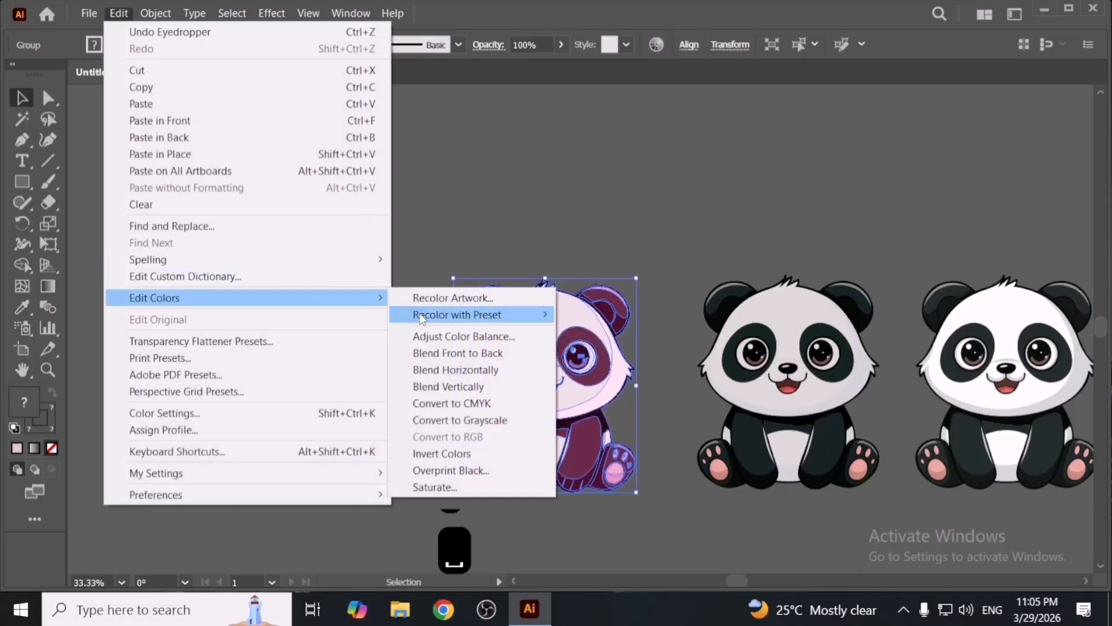
click(503, 338)
drag(867, 209, 783, 211)
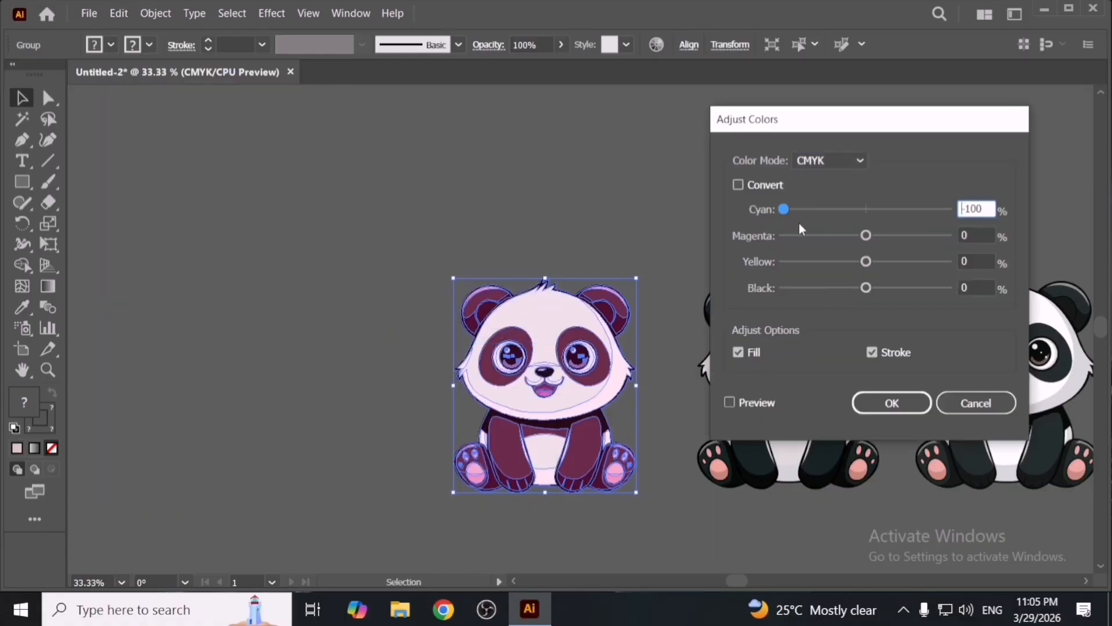
click(750, 402)
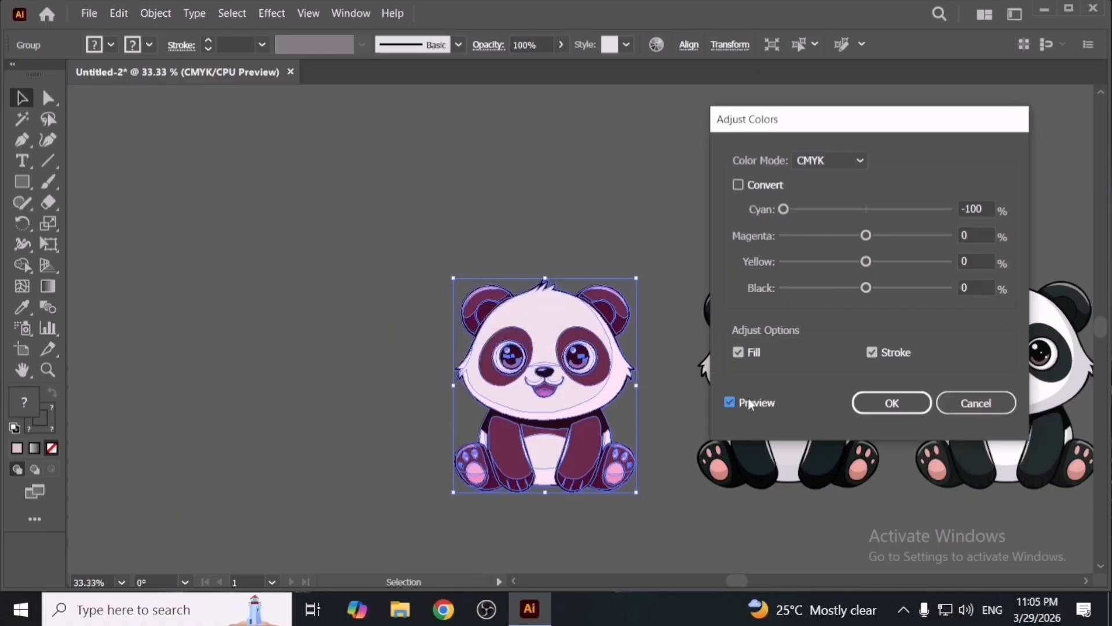
drag(866, 235, 870, 295)
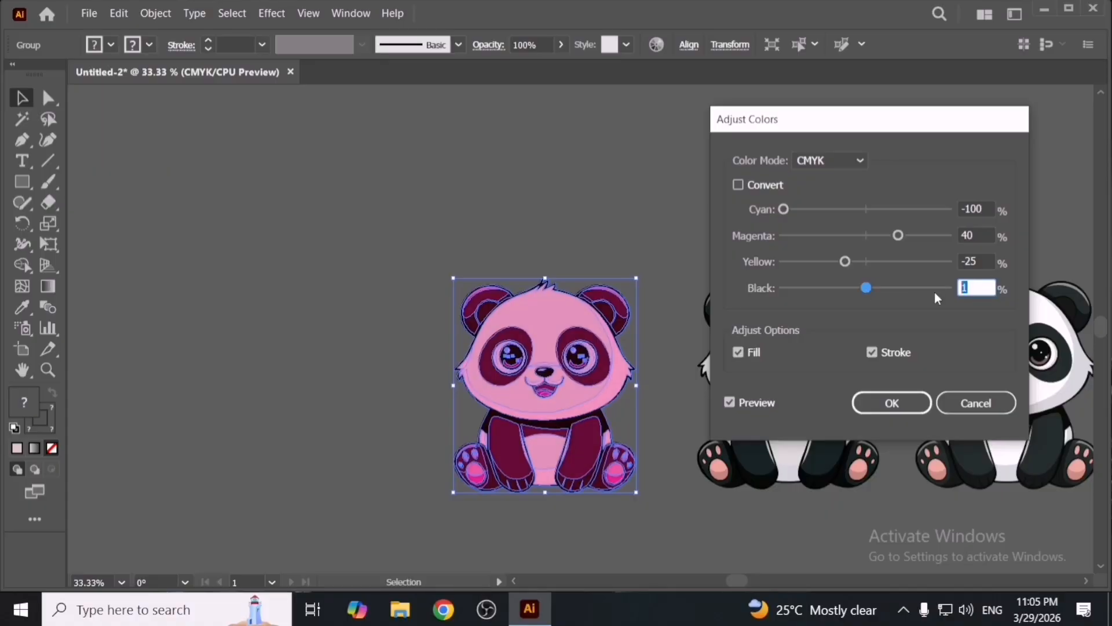
- Set black to 0, cyan to about -21, magenta 32 and yellow -27, and apply the colour balance
text(0)
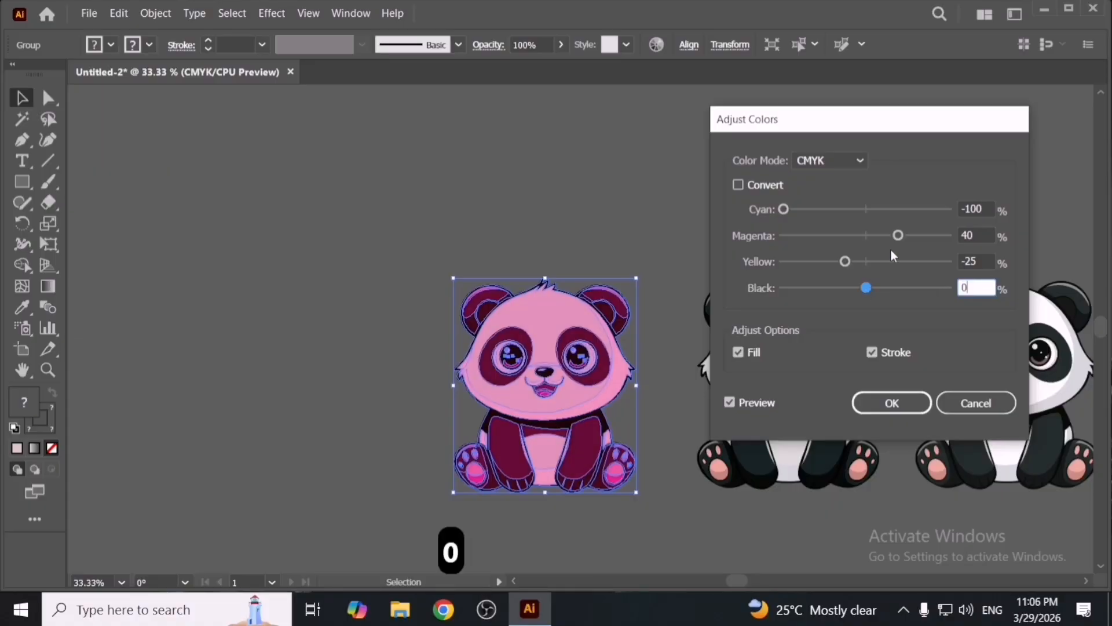
drag(898, 235, 892, 235)
drag(785, 209, 847, 215)
mouse_move(845, 262)
mouse_down()
mouse_move(920, 269)
mouse_move(856, 263)
mouse_up()
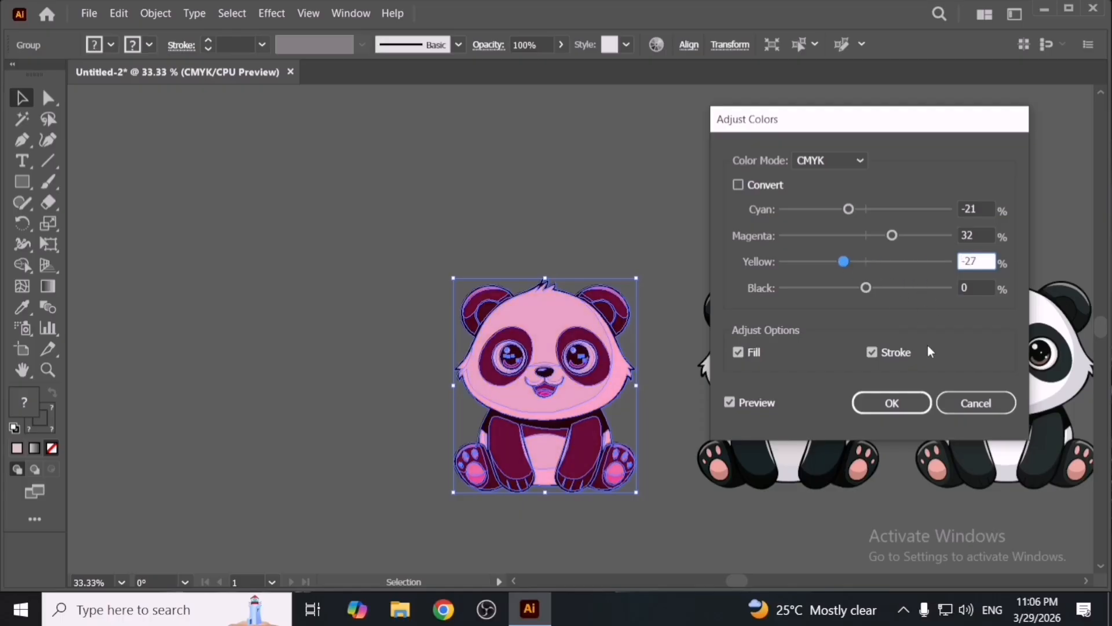
click(888, 402)
- Zoom and pan around the recoloured panda to compare it with the other pandas
click(613, 259)
drag(585, 334, 600, 344)
click(665, 438)
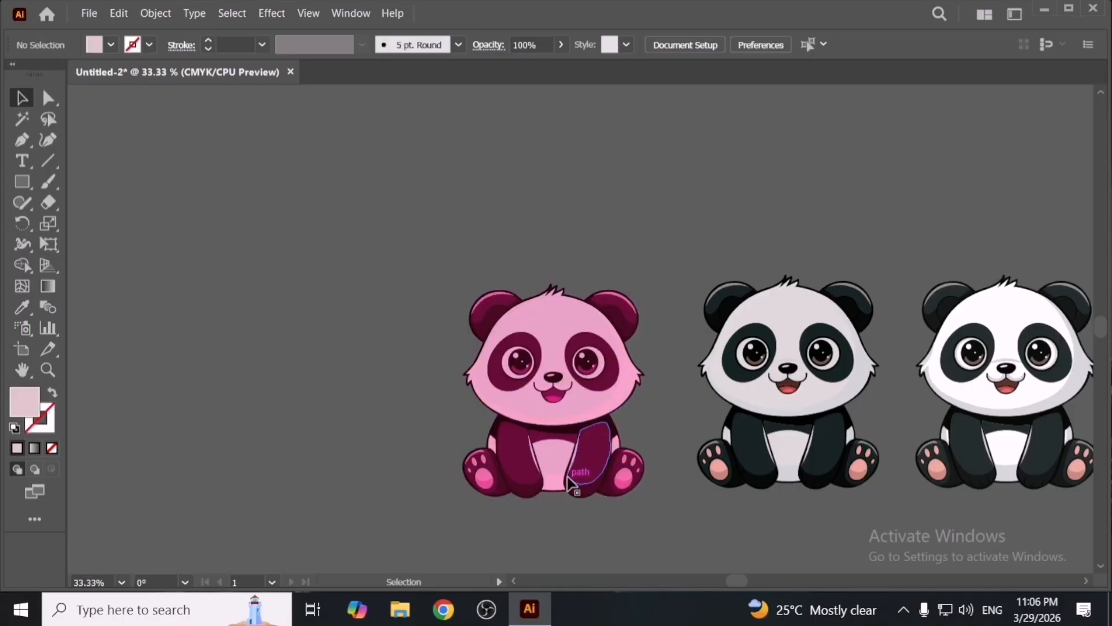
drag(571, 482, 477, 473)
key(space)
click(563, 533)
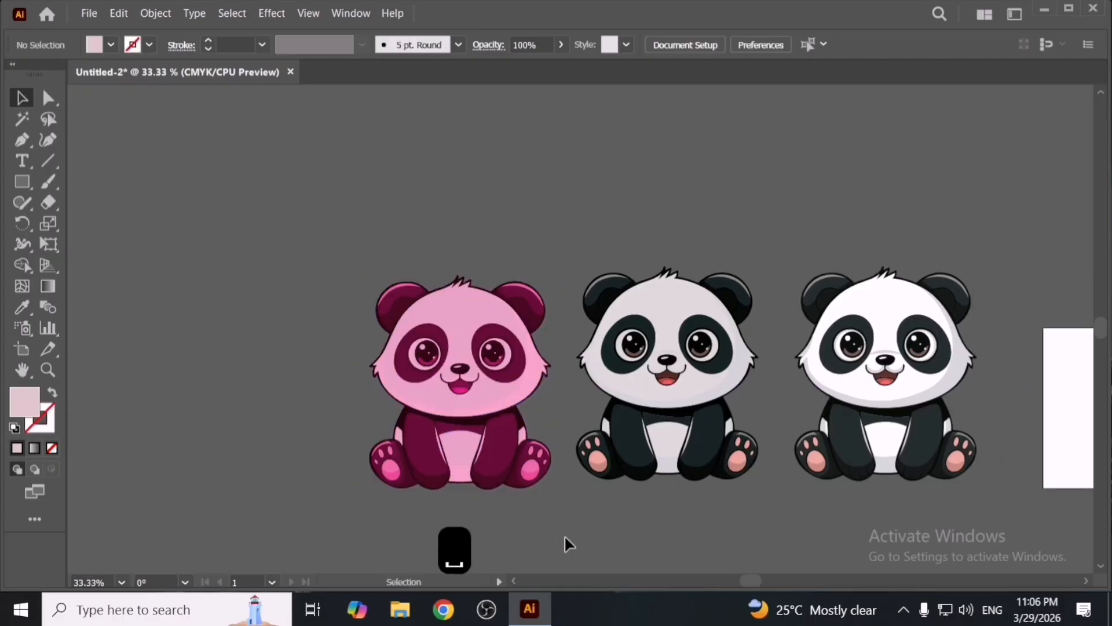
scroll(564, 534, up, 2)
key(space)
drag(452, 269, 533, 285)
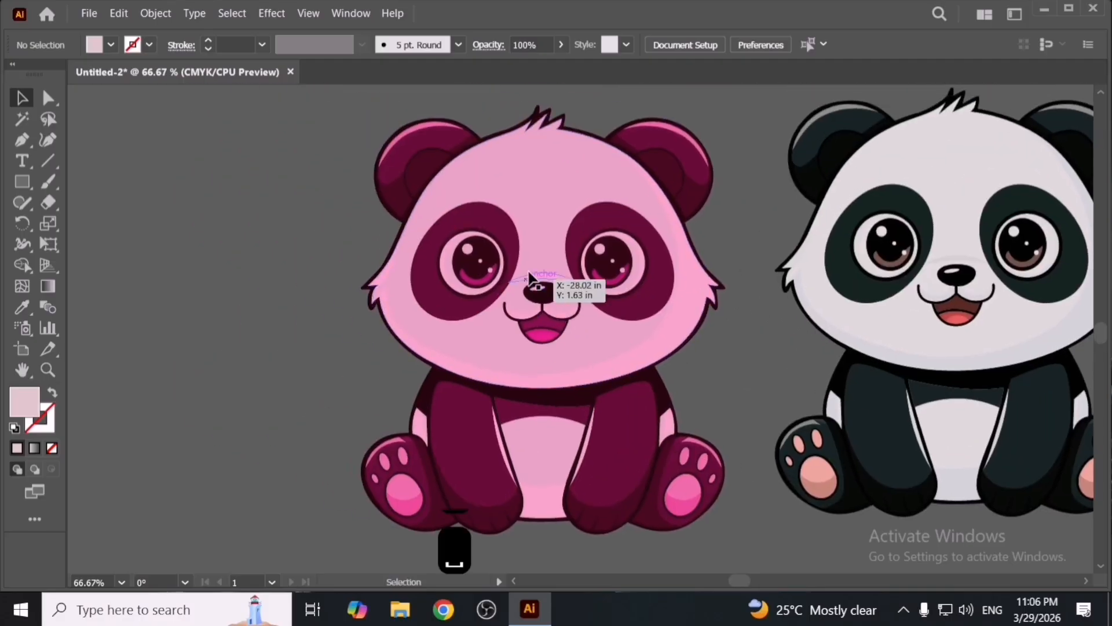
scroll(533, 286, up, 3)
scroll(634, 386, down, 3)
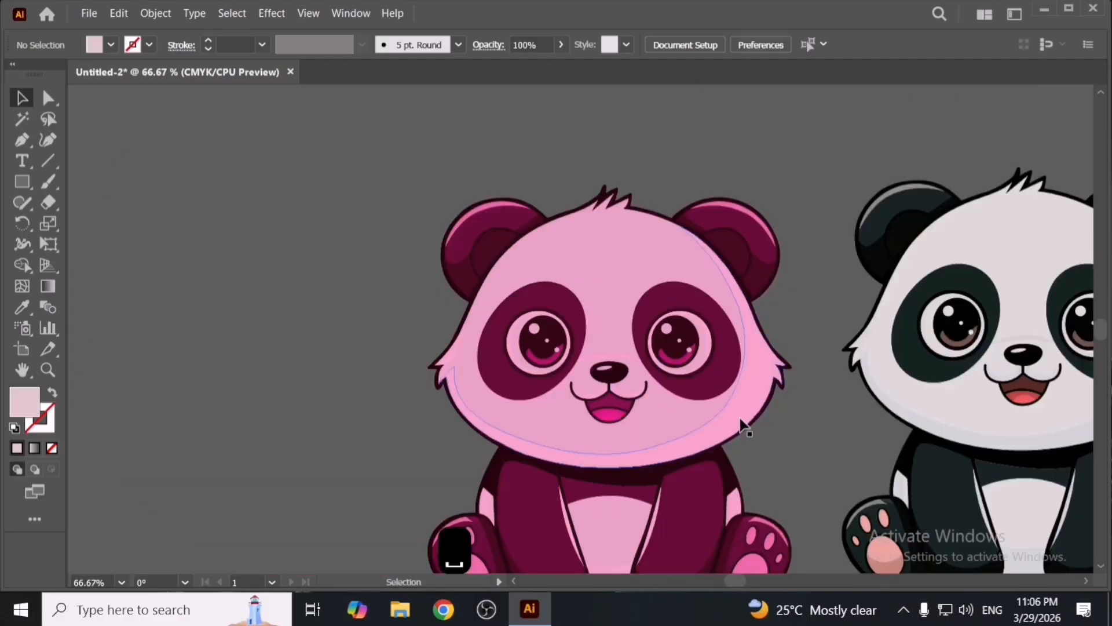
scroll(714, 401, up, 4)
drag(696, 356, 938, 399)
drag(504, 348, 804, 394)
scroll(660, 367, down, 3)
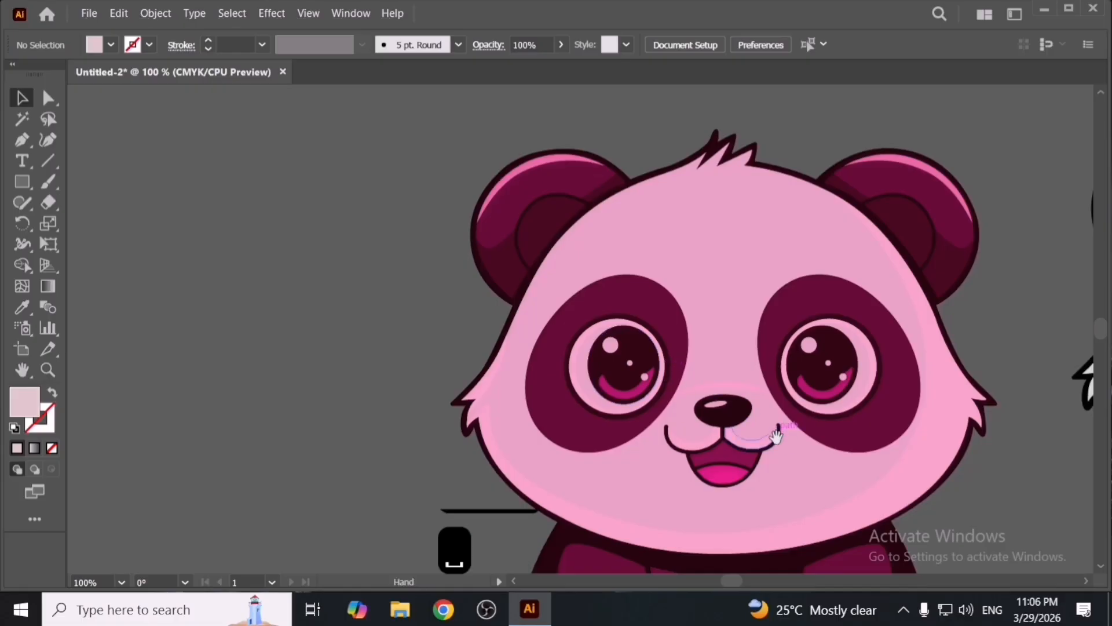
drag(777, 437, 655, 292)
scroll(673, 357, down, 2)
drag(726, 378, 668, 380)
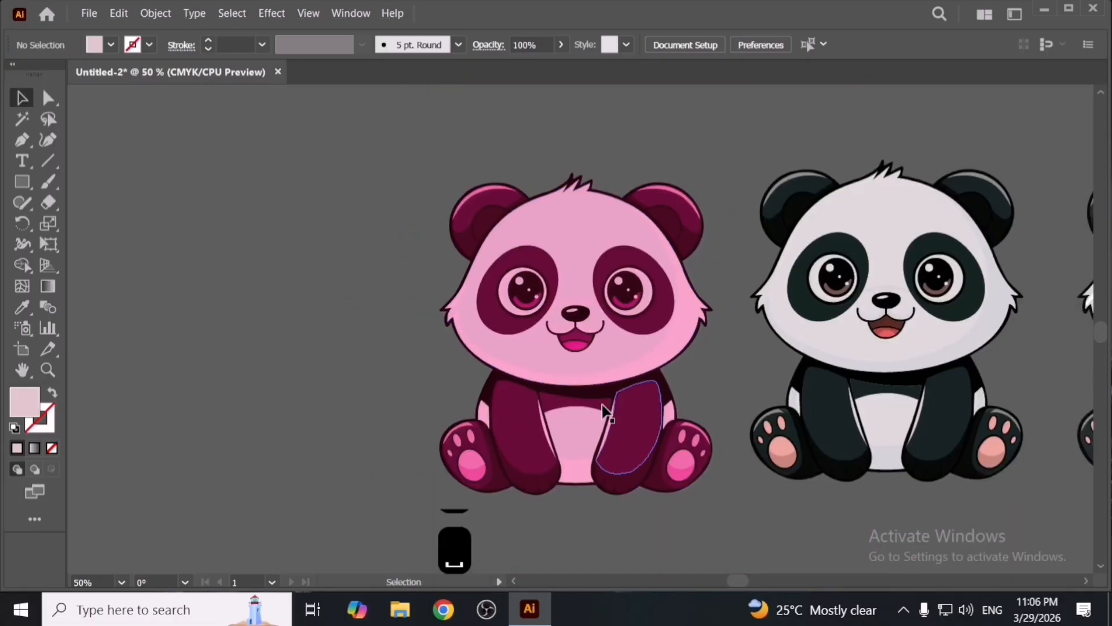
drag(807, 382, 543, 371)
click(602, 394)
drag(319, 378, 358, 375)
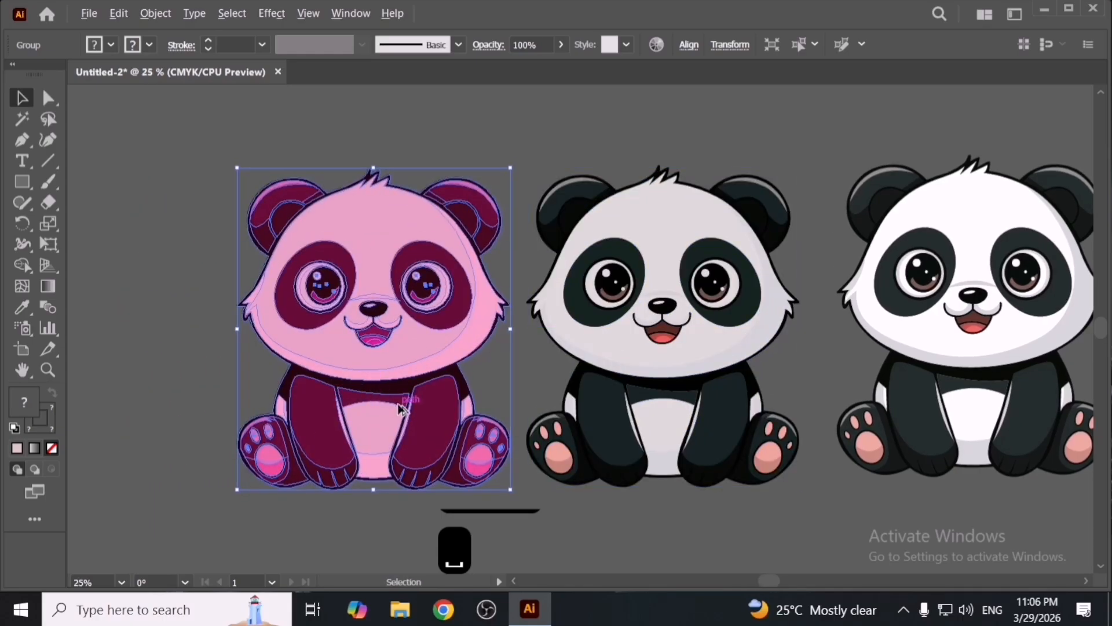
scroll(405, 398, down, 2)
click(507, 416)
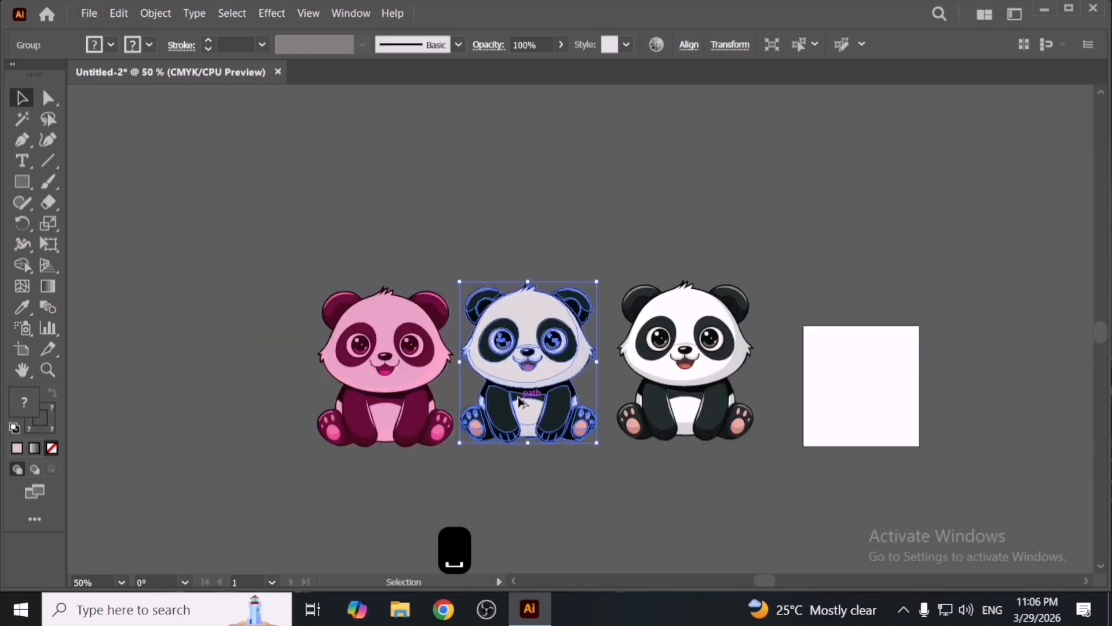
scroll(540, 400, up, 2)
drag(533, 409, 621, 433)
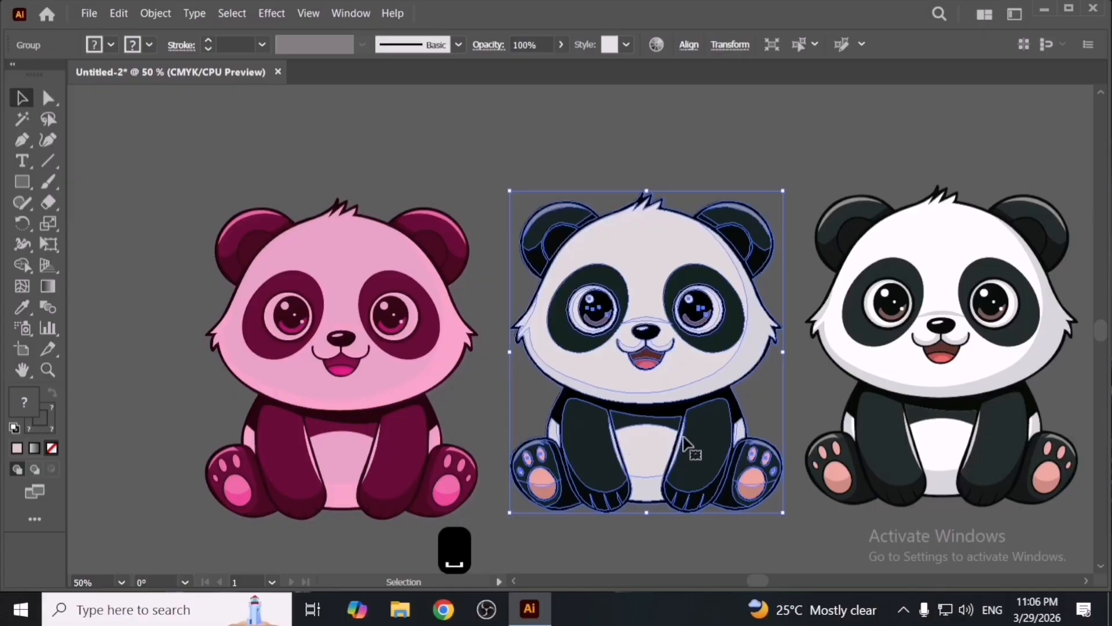
click(733, 540)
drag(706, 524, 652, 457)
scroll(697, 478, down, 1)
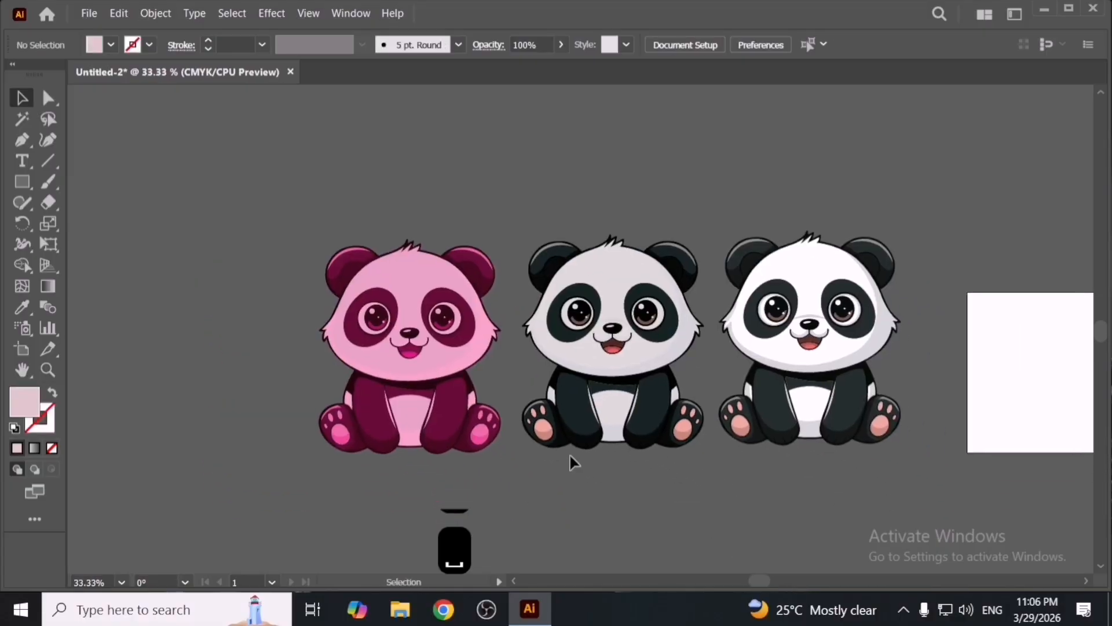
- Try recolouring the pink panda with the Single Color recolour preset
click(415, 334)
click(119, 13)
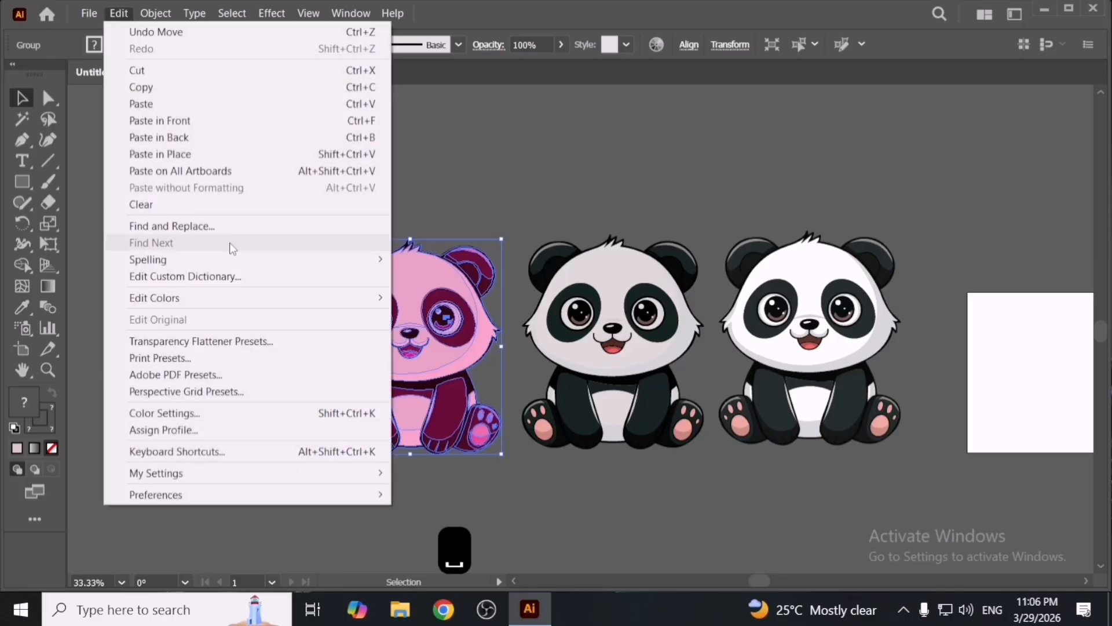
mouse_move(349, 307)
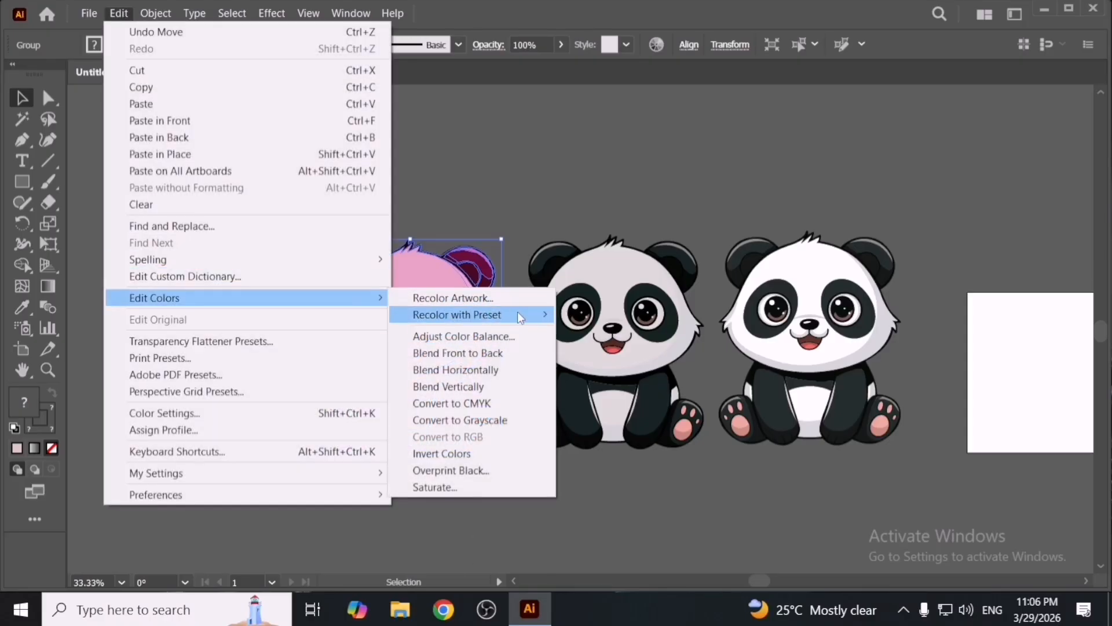
mouse_move(519, 315)
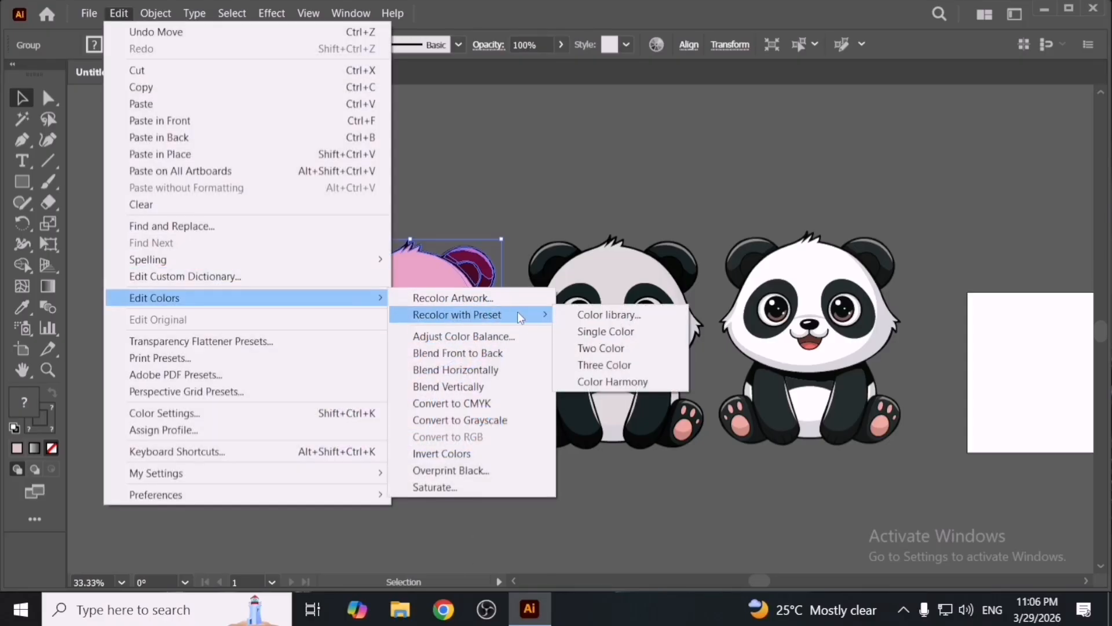
click(631, 331)
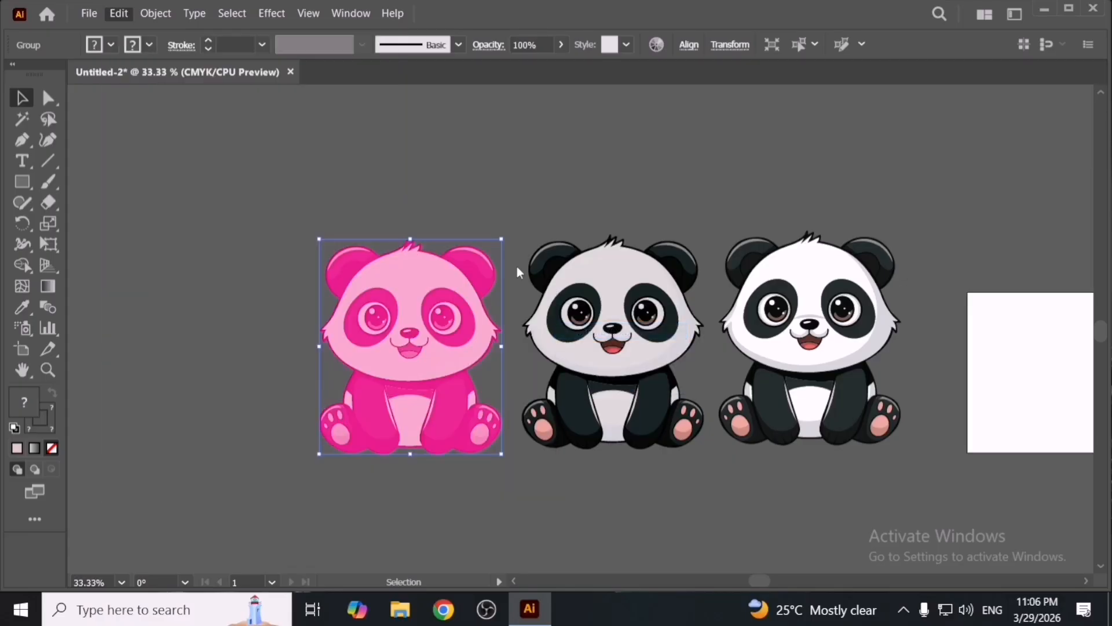
click(640, 337)
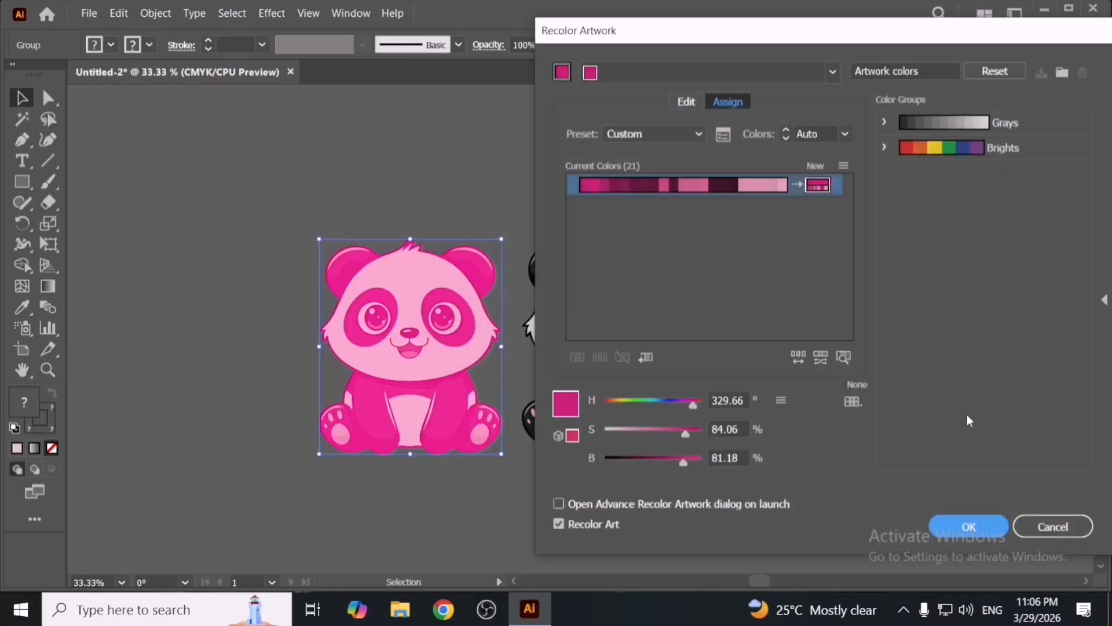
click(1002, 527)
click(703, 541)
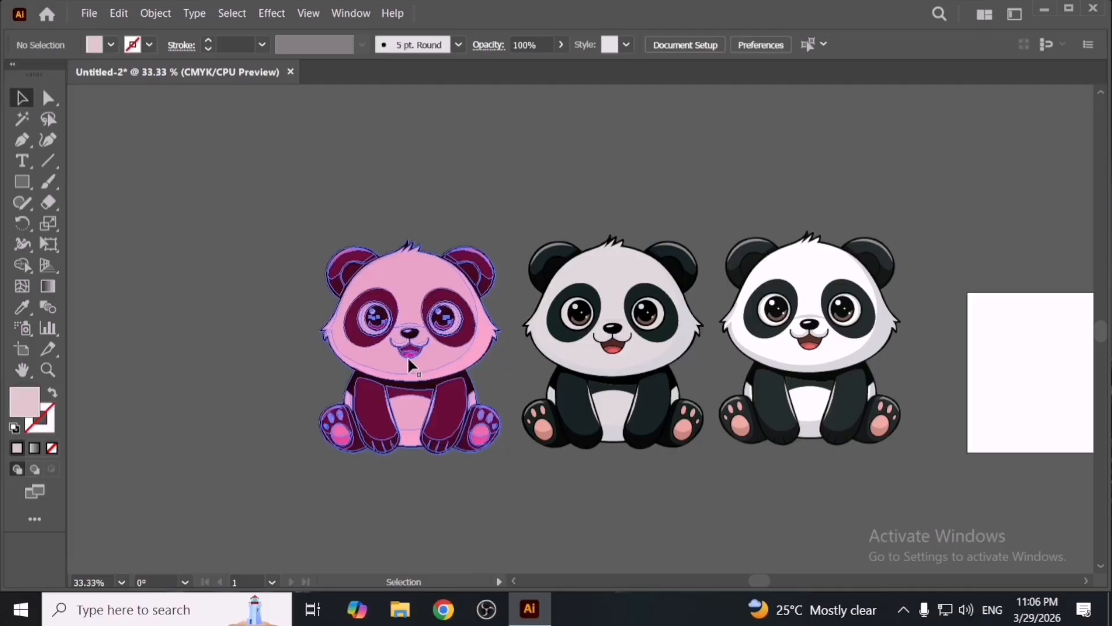
- Select all three pandas and lock them in place
click(407, 355)
key(space)
drag(241, 299, 479, 318)
drag(509, 273, 1034, 474)
key(space)
drag(1023, 471, 641, 464)
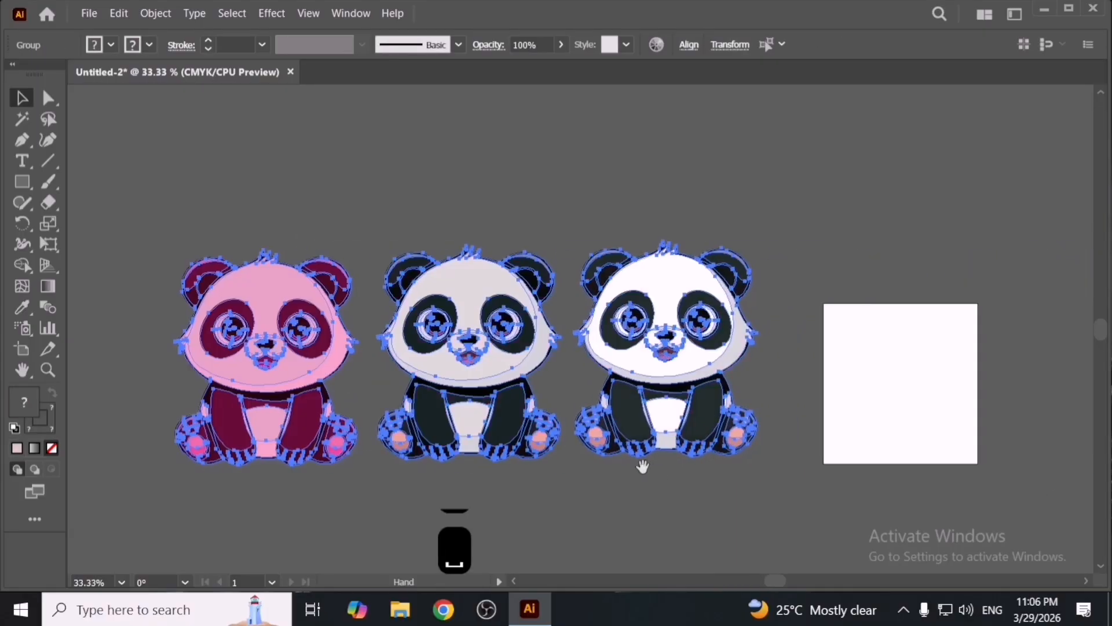
drag(722, 404, 722, 269)
key(ctrl+2)
drag(532, 415, 533, 416)
key(space)
drag(437, 429, 825, 362)
- Place the Dice symbol from the 3D Symbols library beside the pandas, close the library, and enlarge it
click(366, 19)
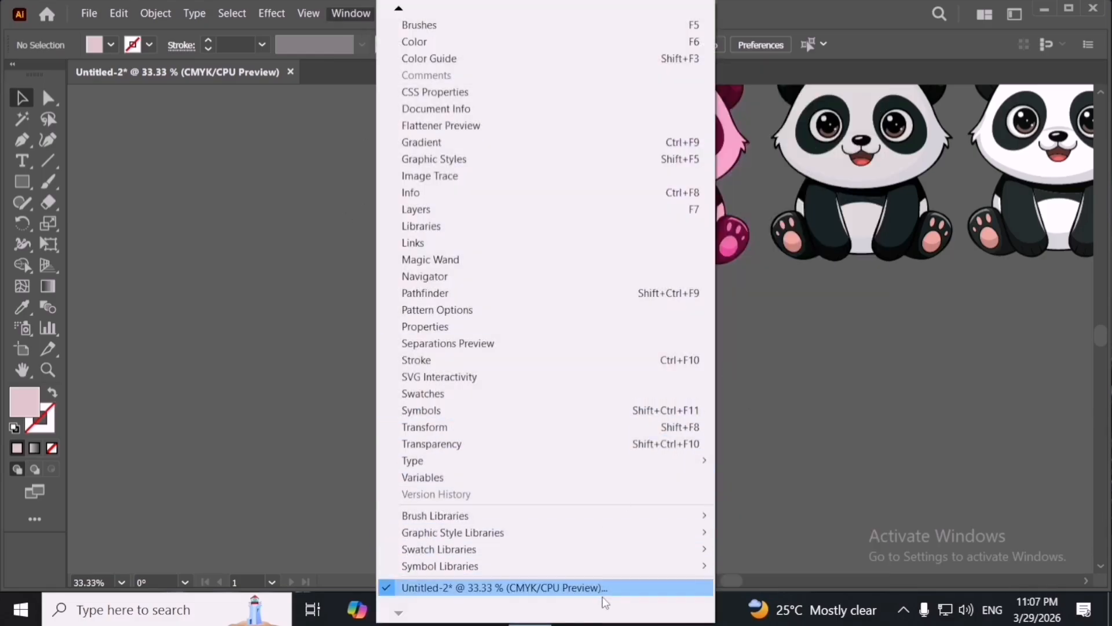
mouse_move(614, 560)
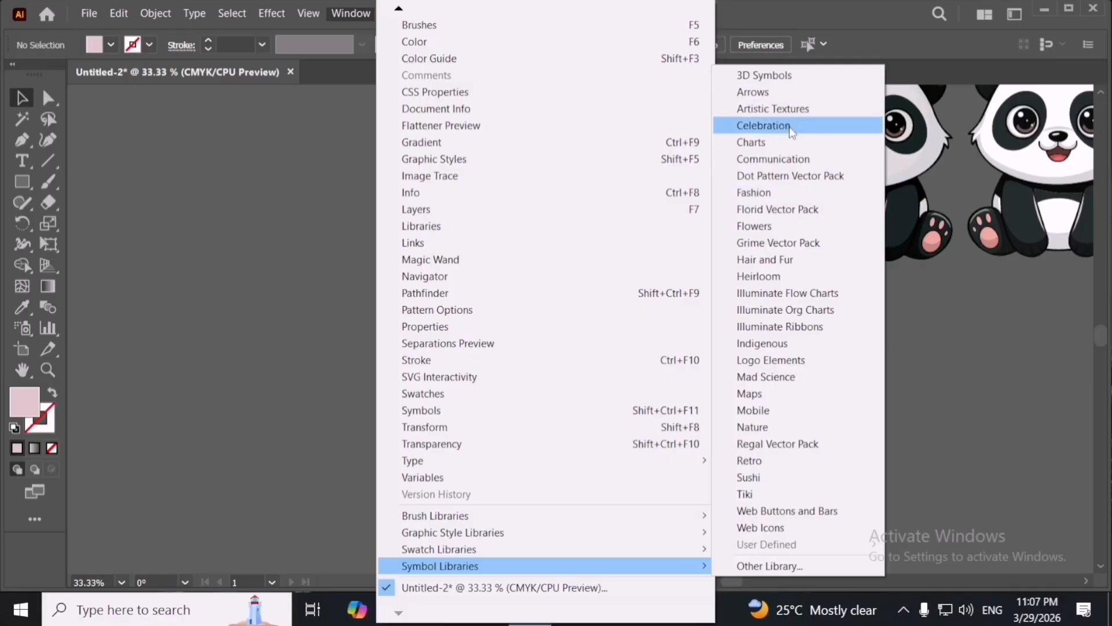
click(764, 76)
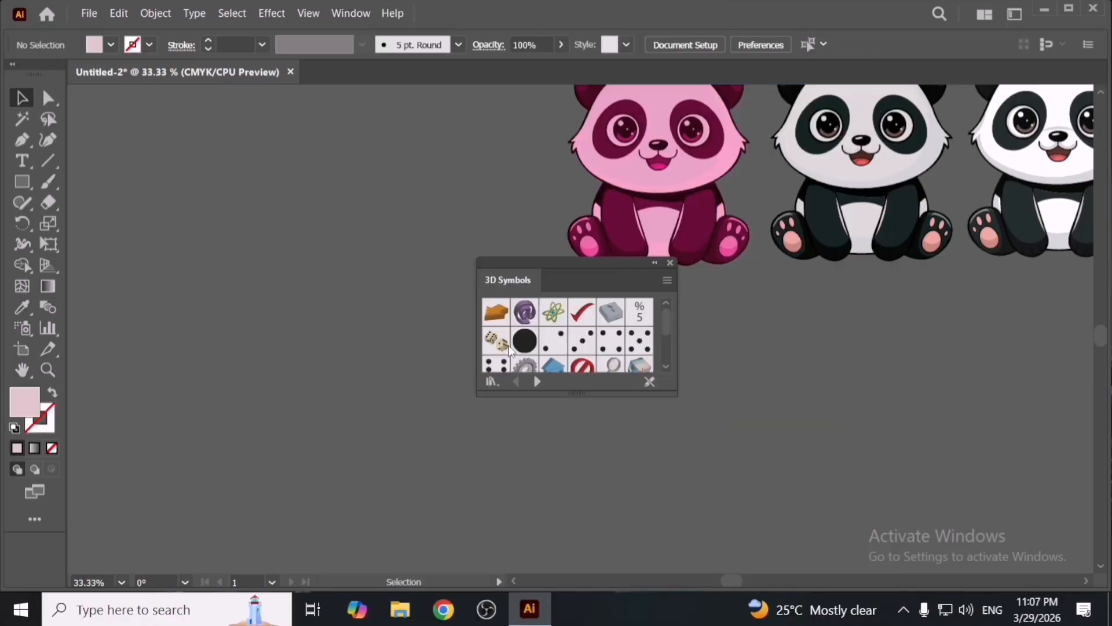
drag(443, 374, 314, 360)
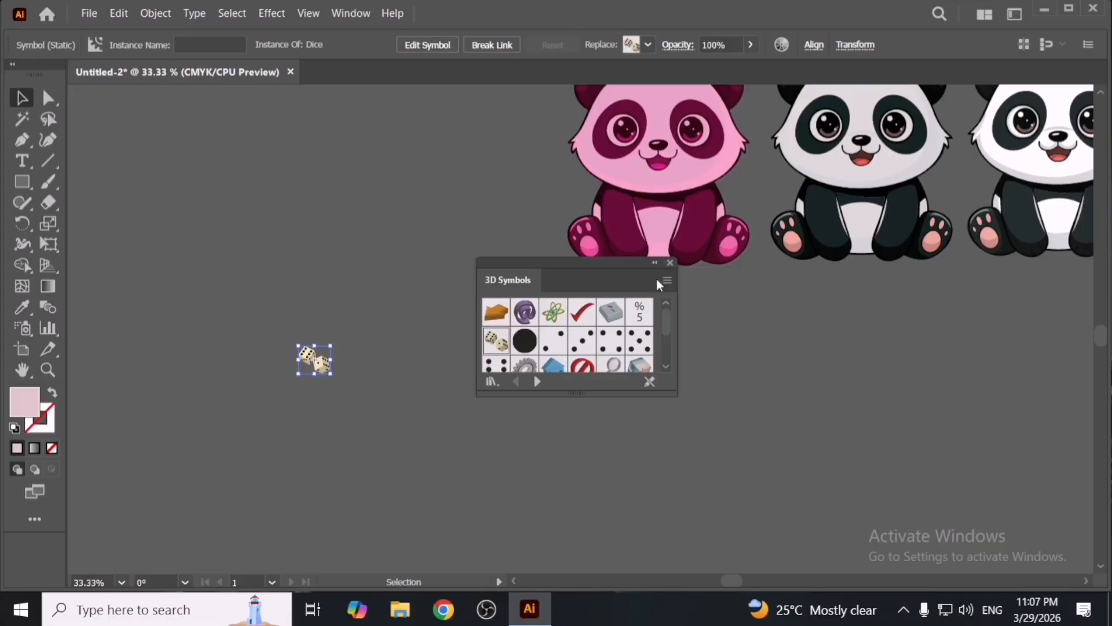
click(670, 262)
drag(350, 400, 530, 454)
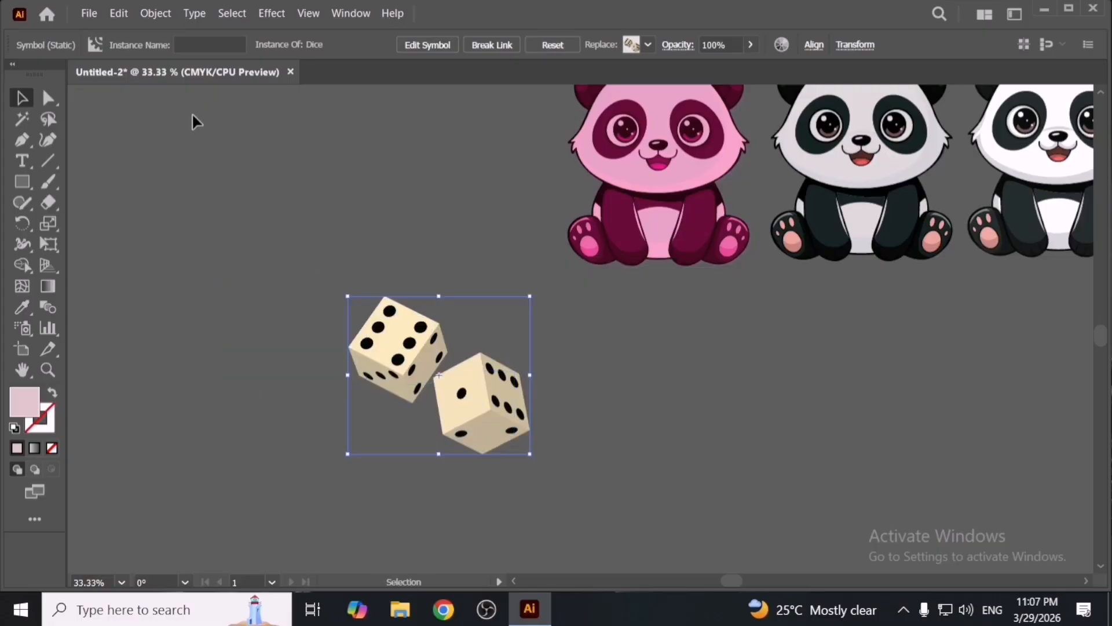
- Expand the dice symbol with Object and Fill options and reposition it
click(144, 13)
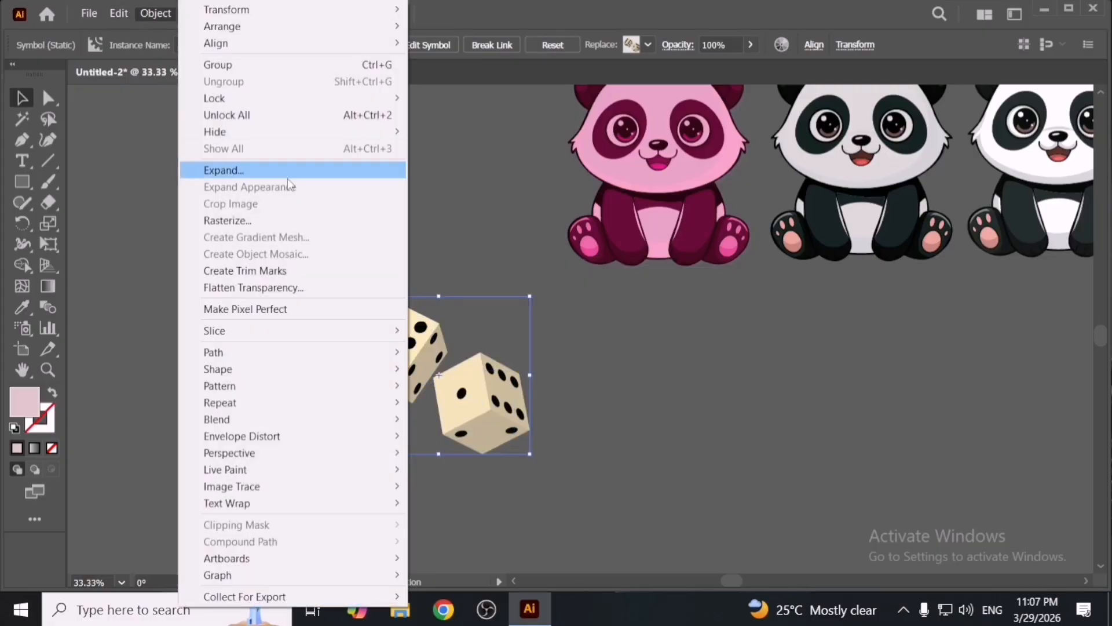
click(307, 171)
click(465, 354)
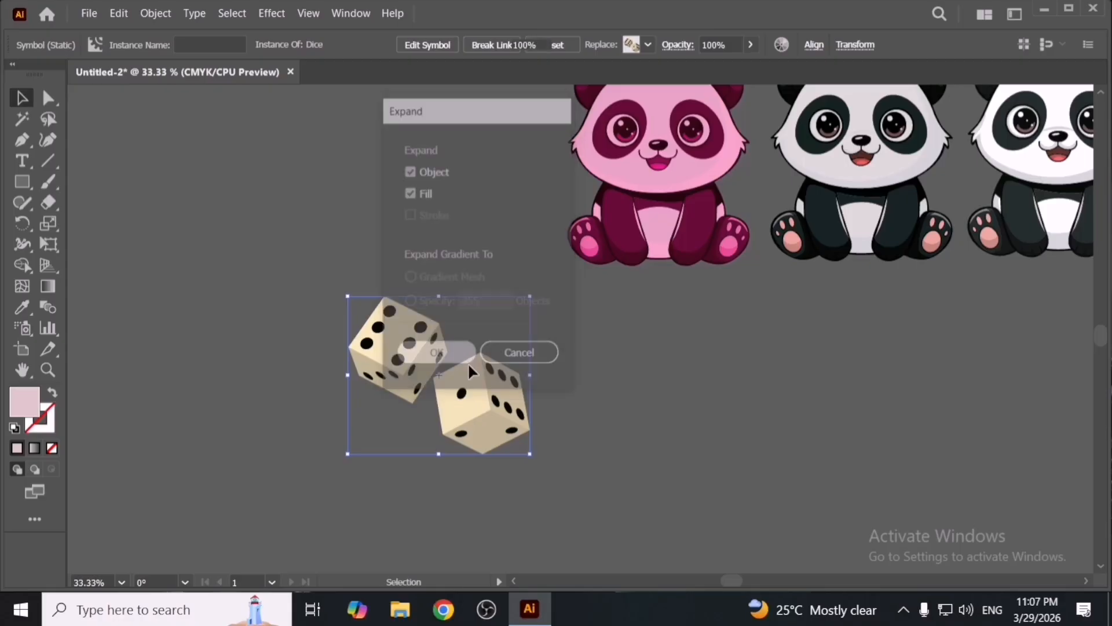
drag(468, 404, 451, 407)
alt+scroll(445, 408, up, 1)
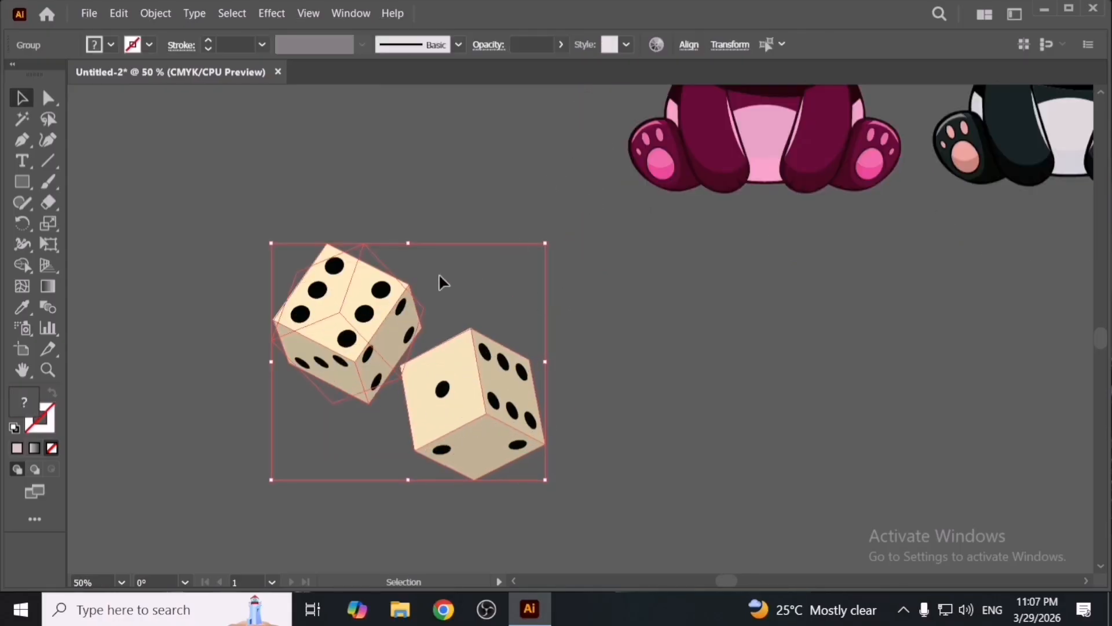
drag(449, 374, 464, 374)
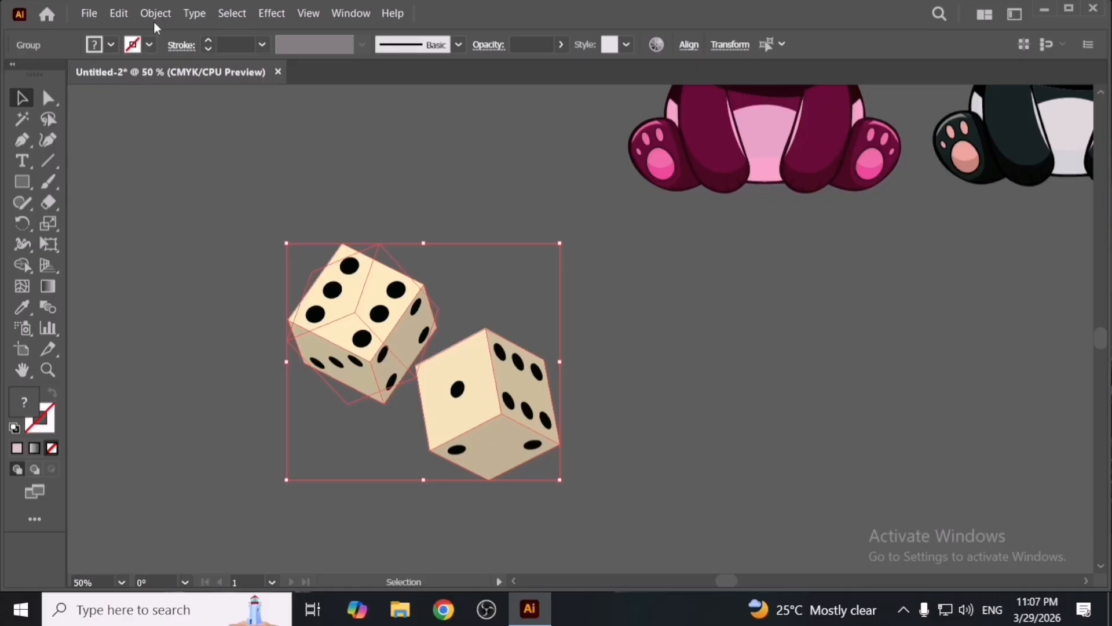
- Recolour the dice magenta by moving the base colour on the Recolor Artwork colour wheel
click(118, 14)
mouse_move(274, 301)
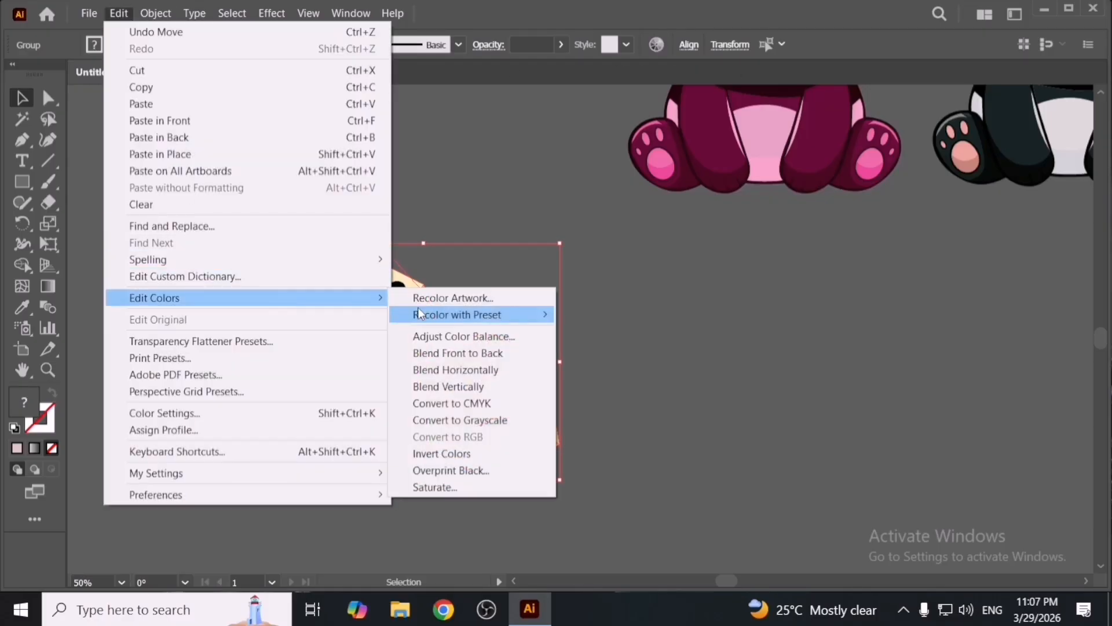
click(443, 296)
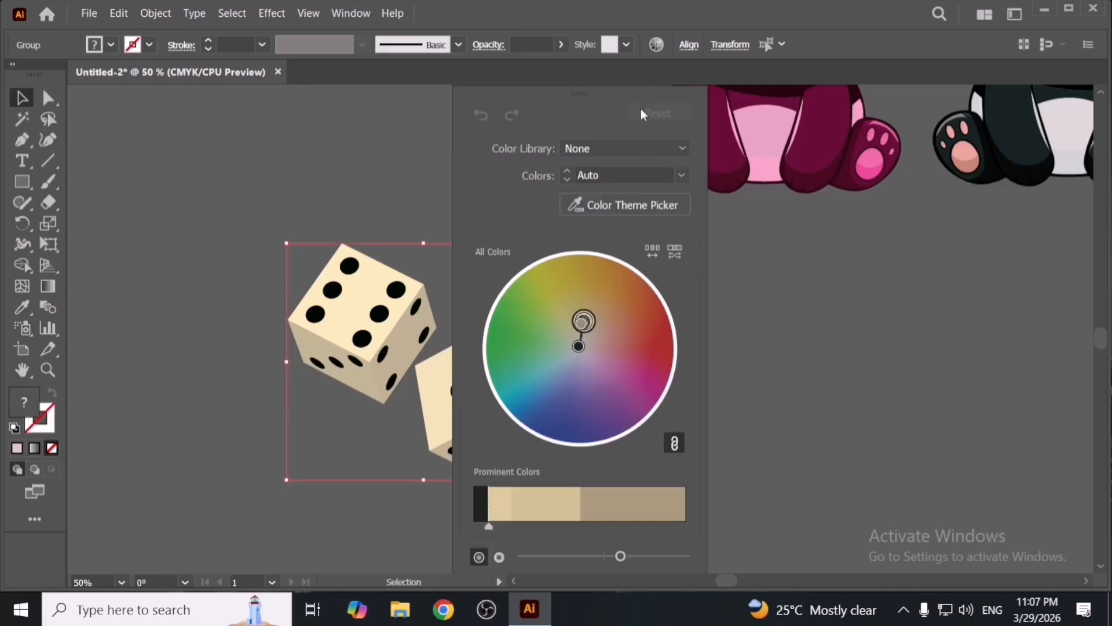
drag(576, 92, 728, 95)
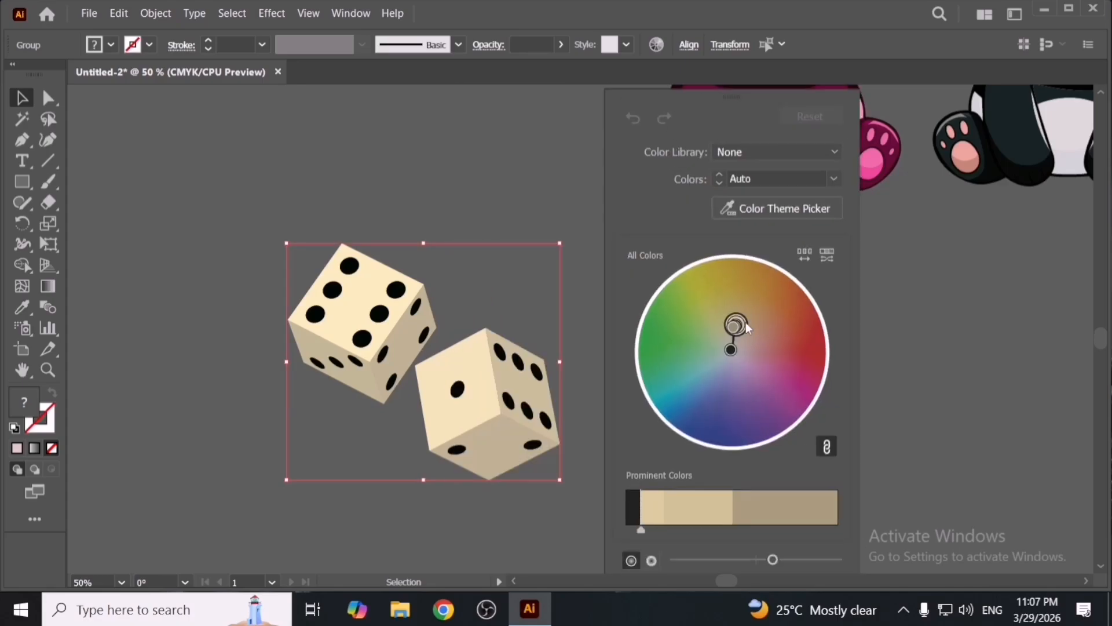
drag(745, 315, 812, 357)
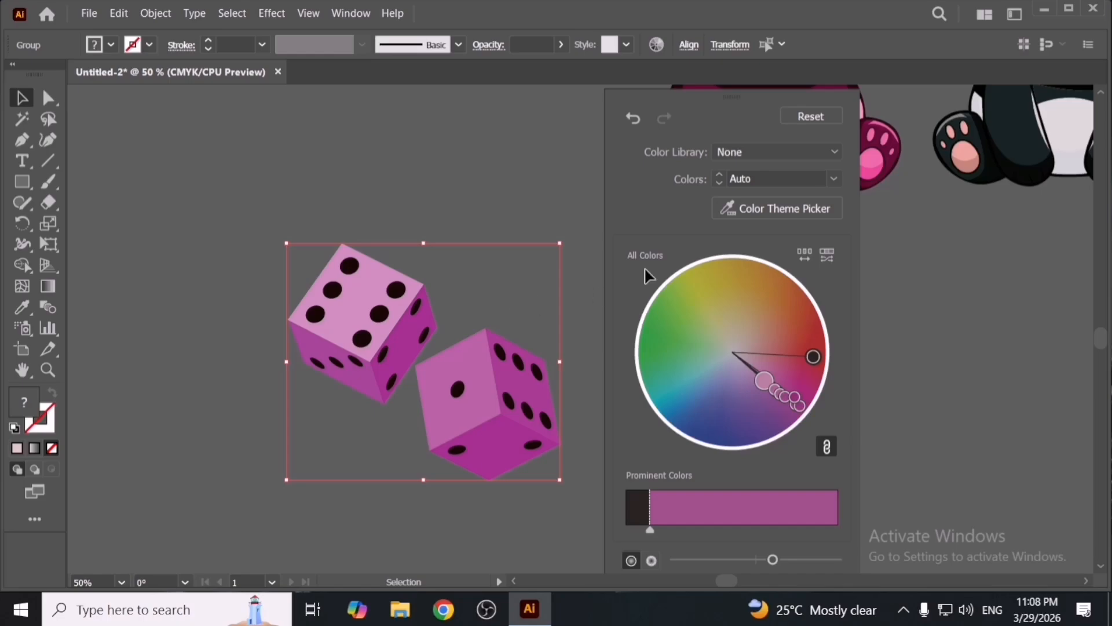
click(594, 240)
- Spread the two dice apart by repositioning each die separately
drag(467, 399, 517, 395)
click(648, 423)
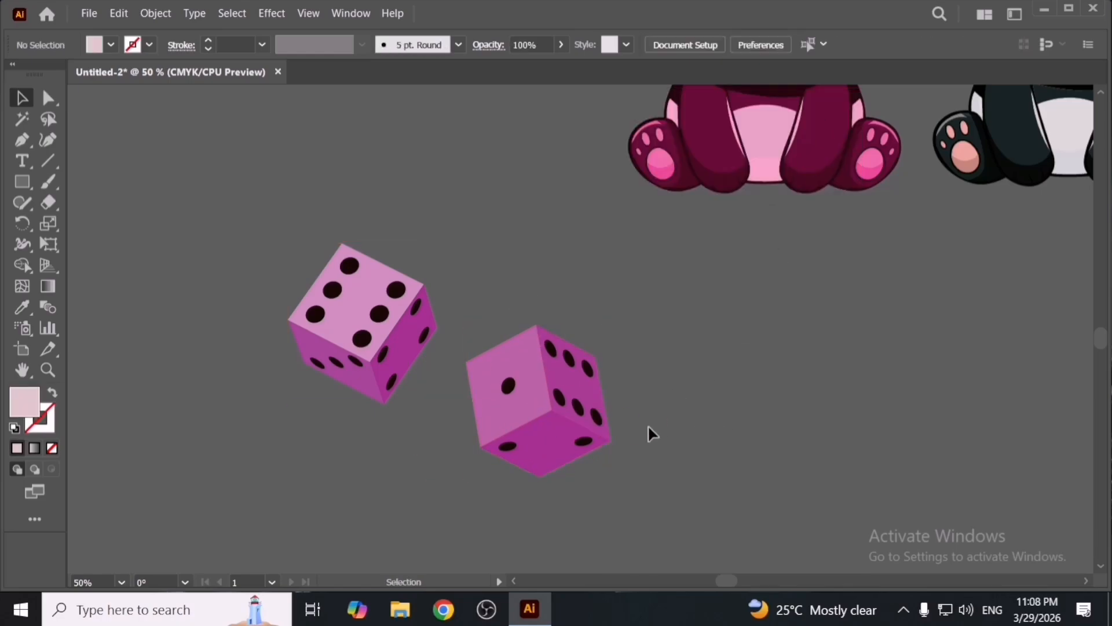
drag(580, 428, 592, 395)
drag(389, 351, 346, 377)
drag(571, 381, 577, 398)
click(119, 13)
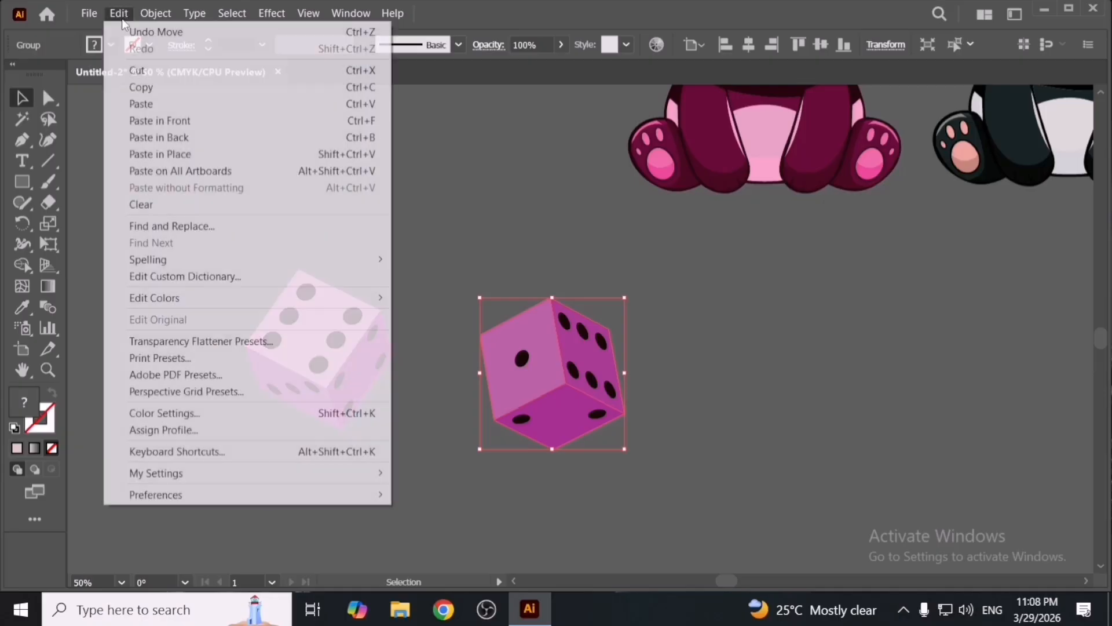
click(555, 186)
drag(571, 333, 568, 300)
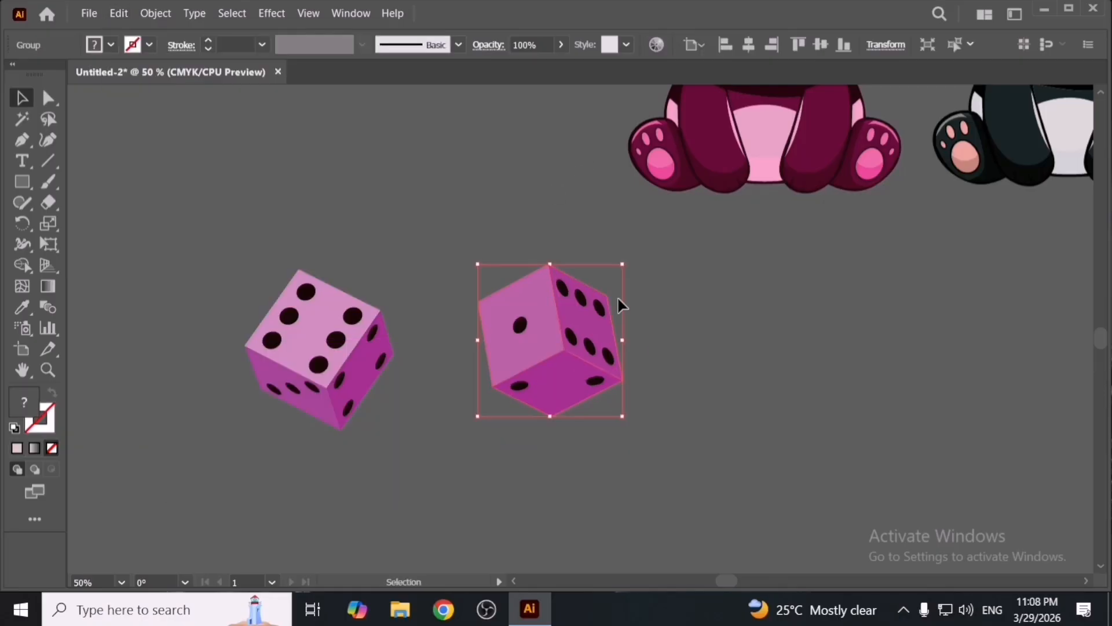
- Open Recolor Artwork for the second die, move the panel aside, and shift the base colour toward orange on the wheel
click(664, 44)
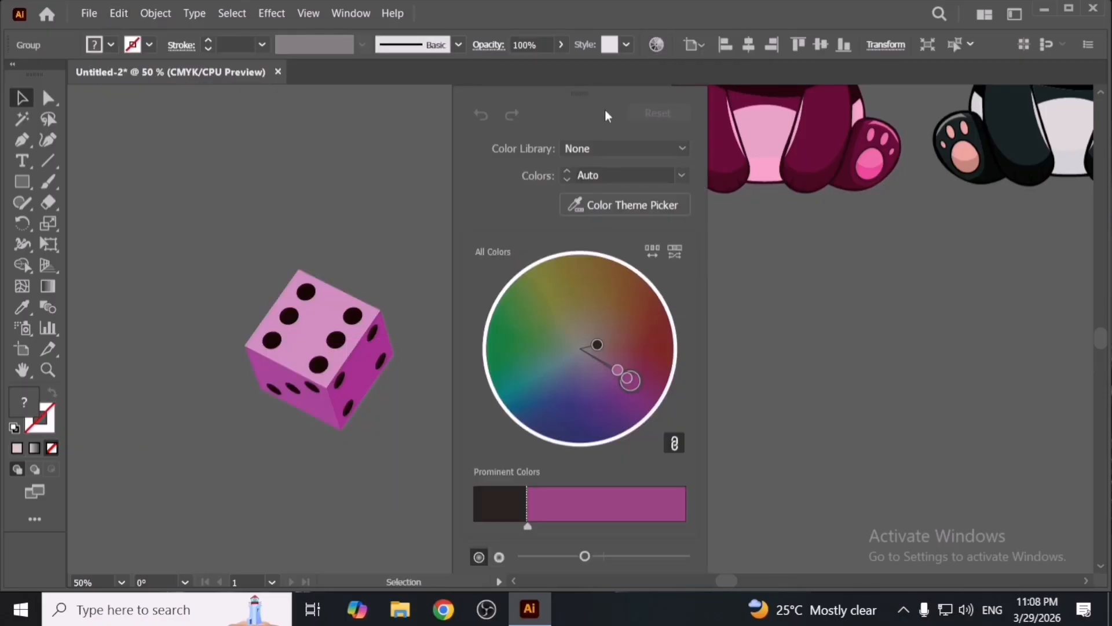
drag(611, 116, 847, 110)
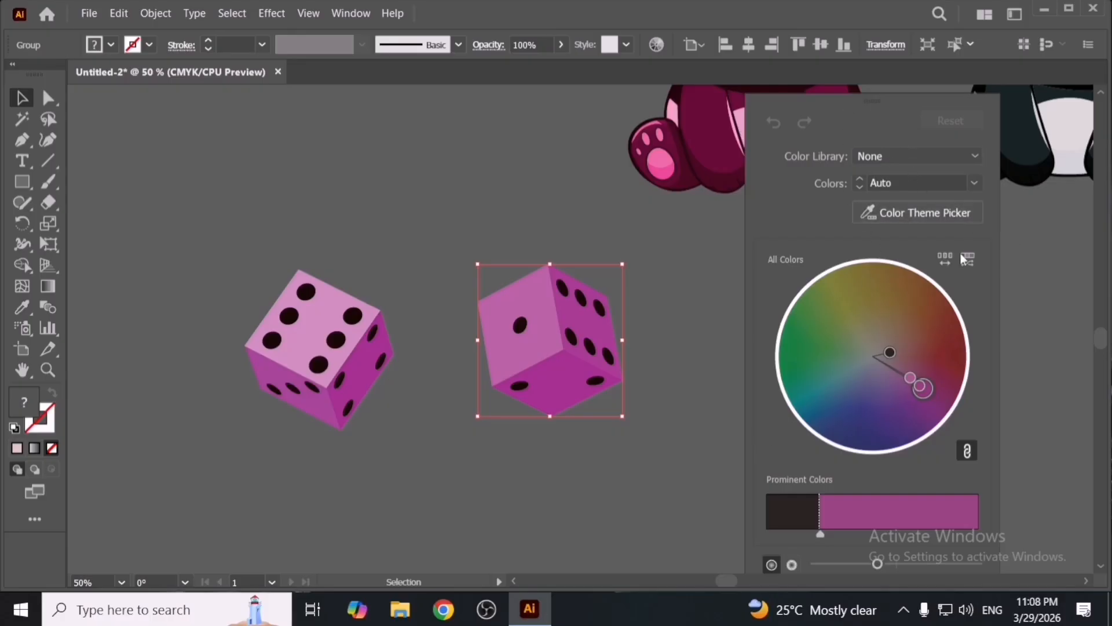
drag(900, 361, 850, 301)
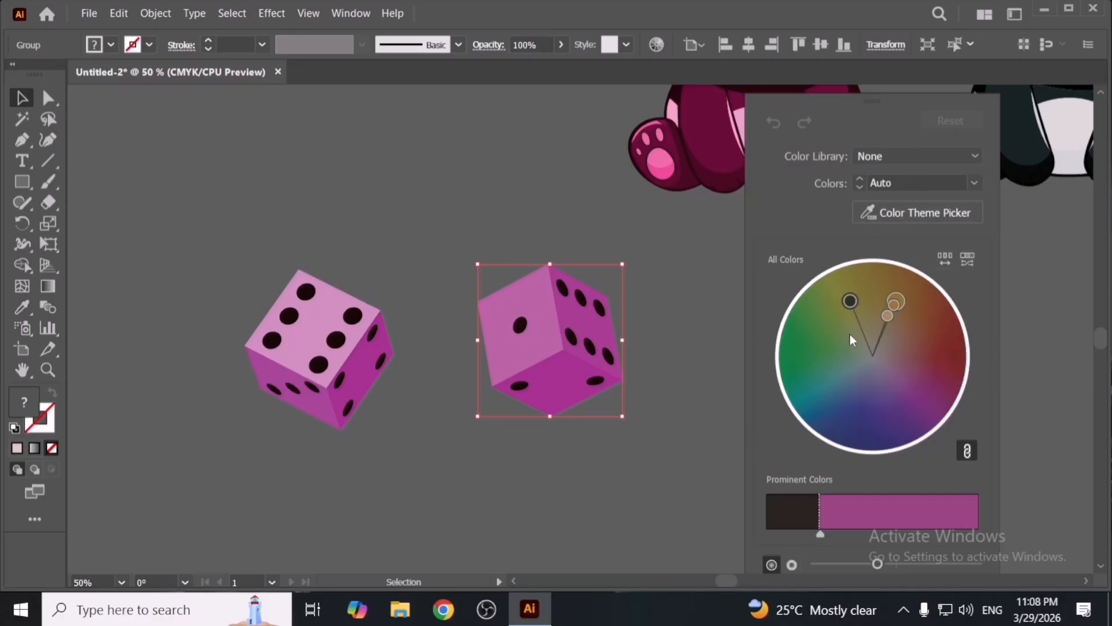
- Try the Art History Middle Ages colour library on the die, then set the colour library back to None
click(915, 155)
mouse_move(905, 227)
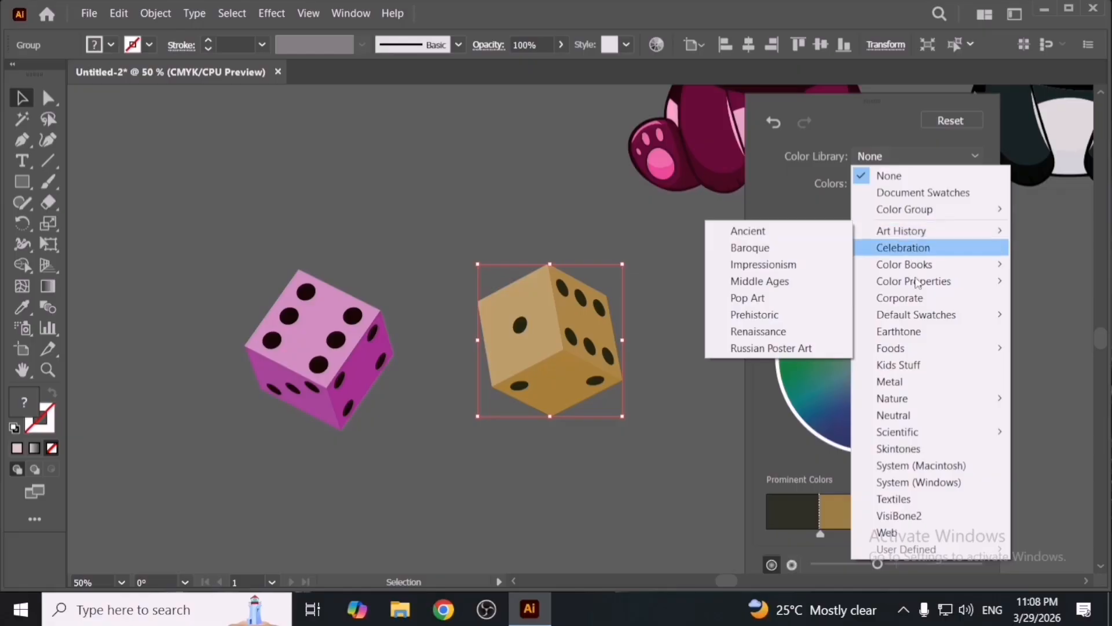
click(773, 280)
click(904, 156)
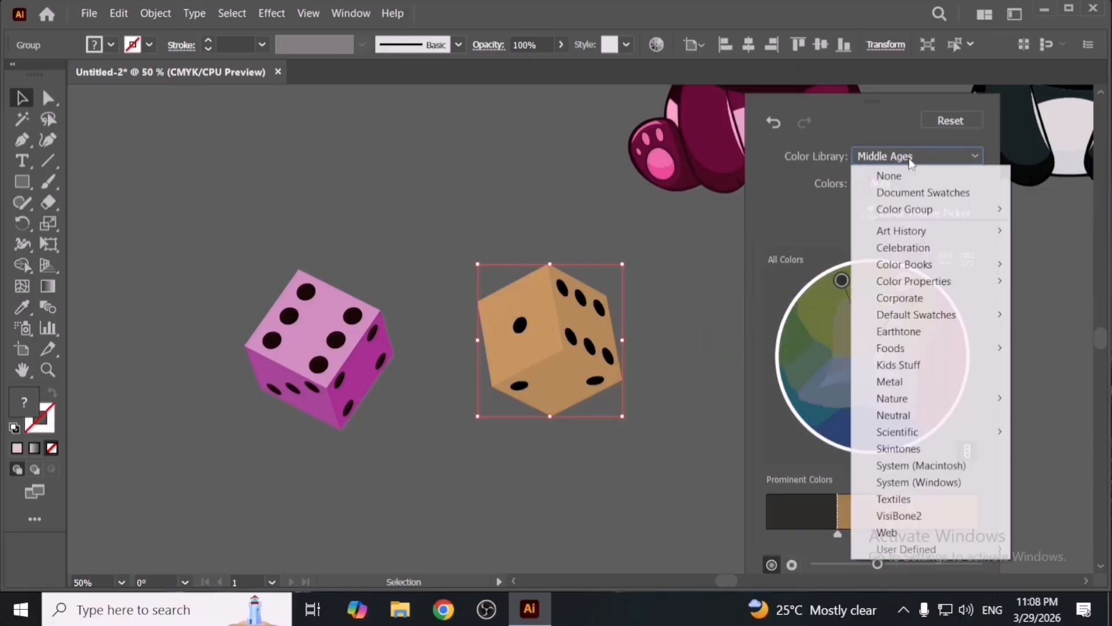
click(906, 176)
drag(899, 343, 903, 341)
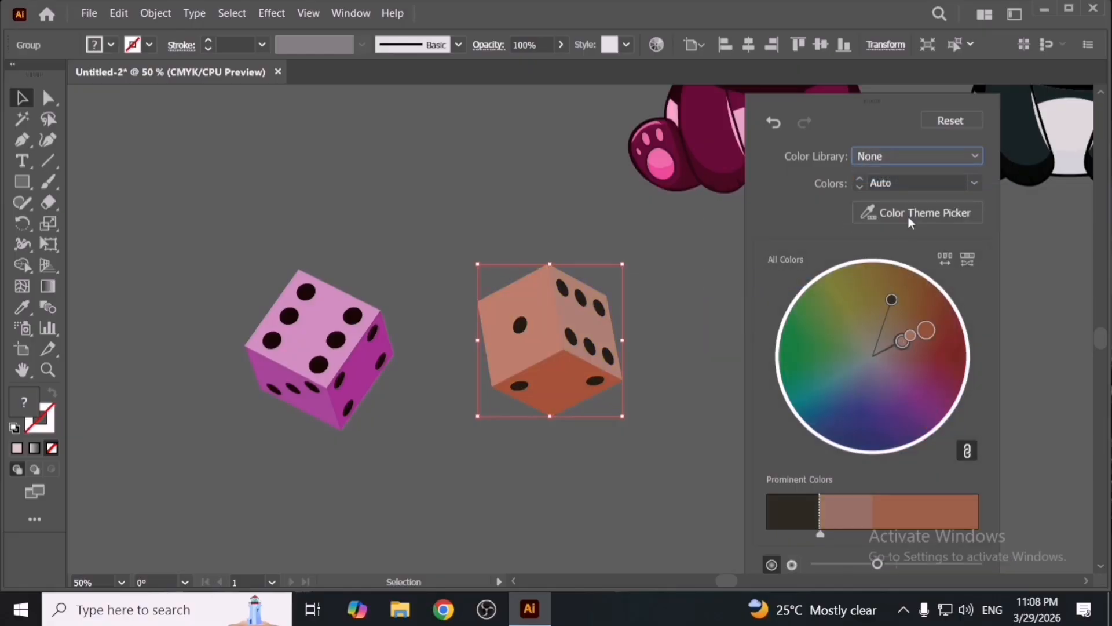
- Try setting the number of colours to All, then return it to Auto
click(922, 184)
click(976, 184)
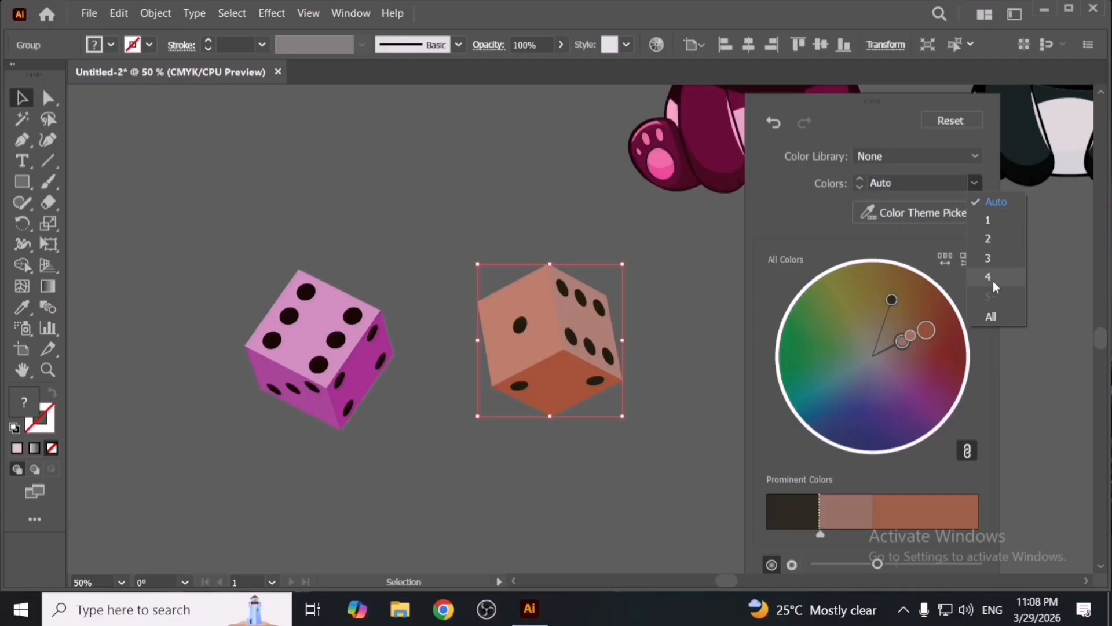
click(1001, 315)
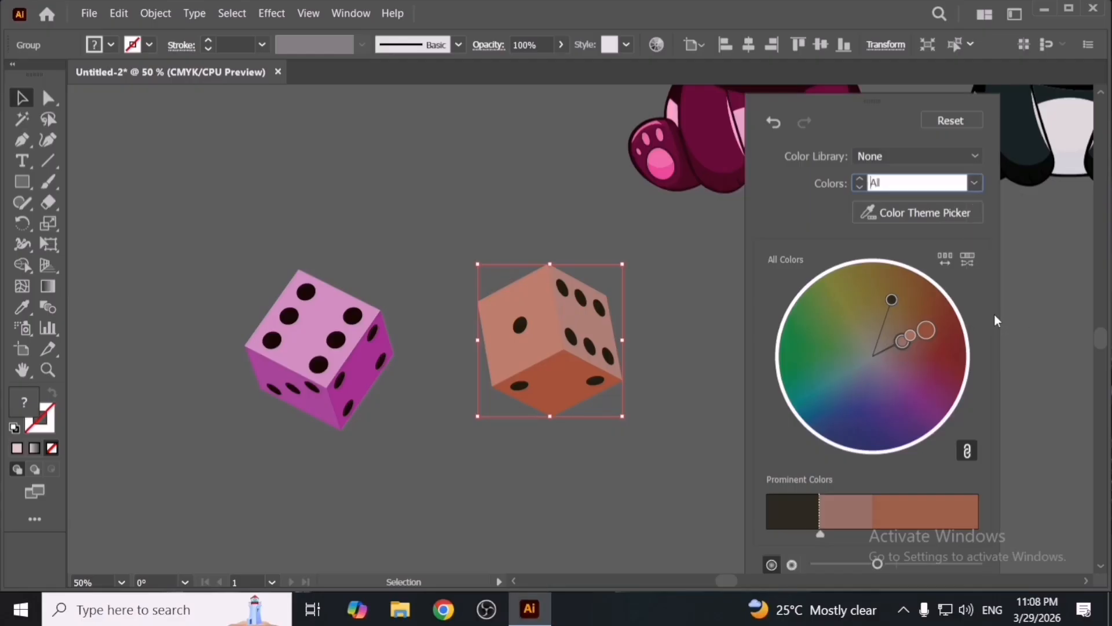
click(975, 181)
click(976, 180)
- Use the Color Theme Picker to sample the pink panda's colours onto the die, testing the black-and-white panda in between
click(921, 212)
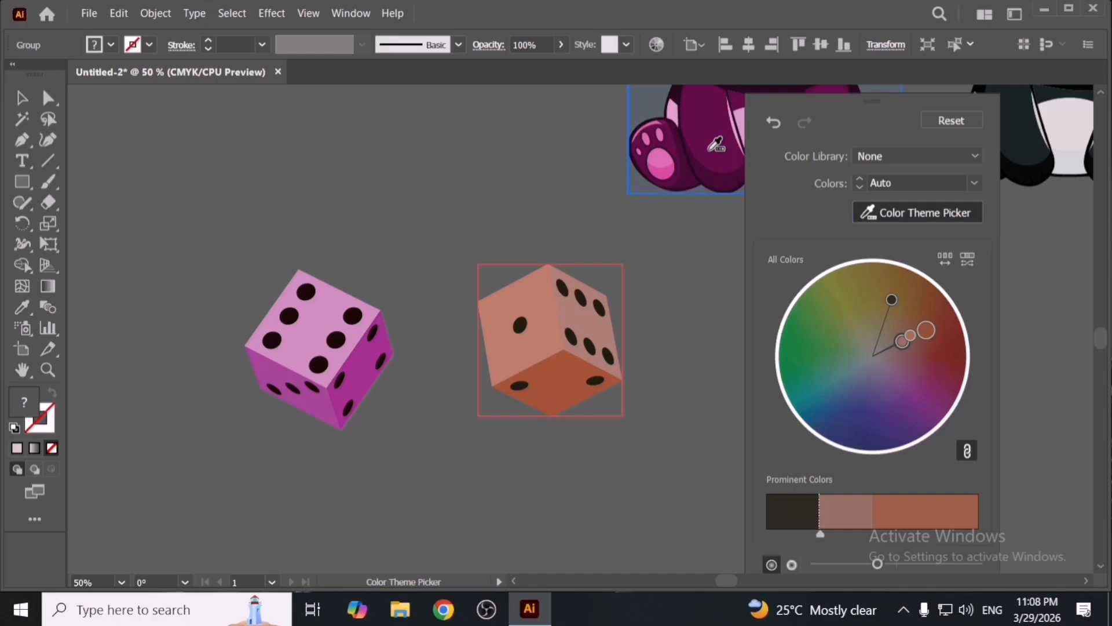
click(717, 145)
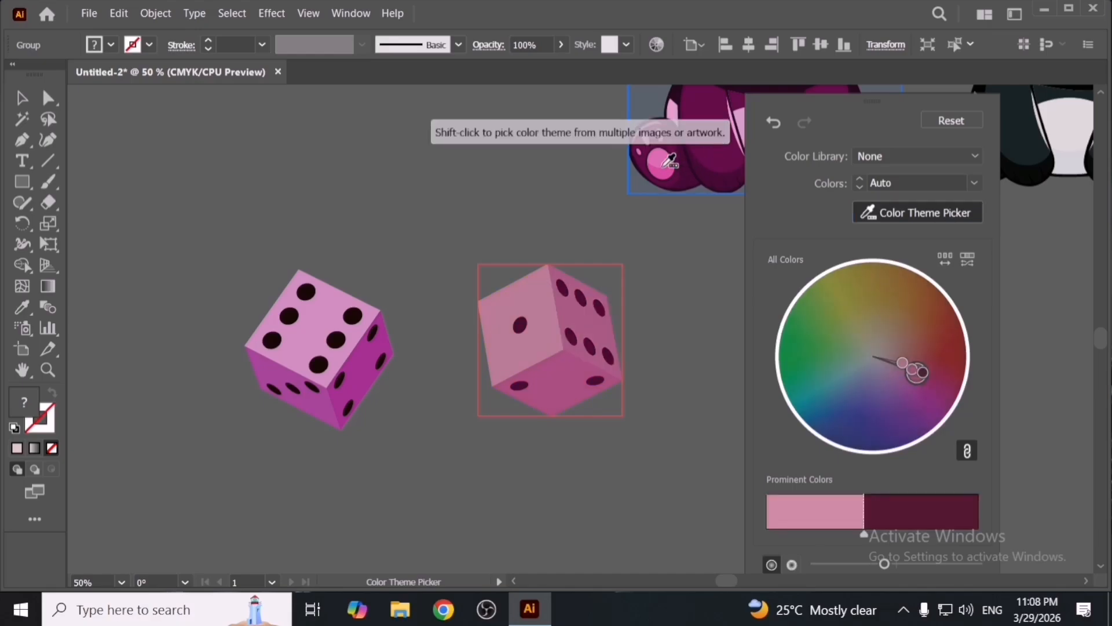
click(1041, 152)
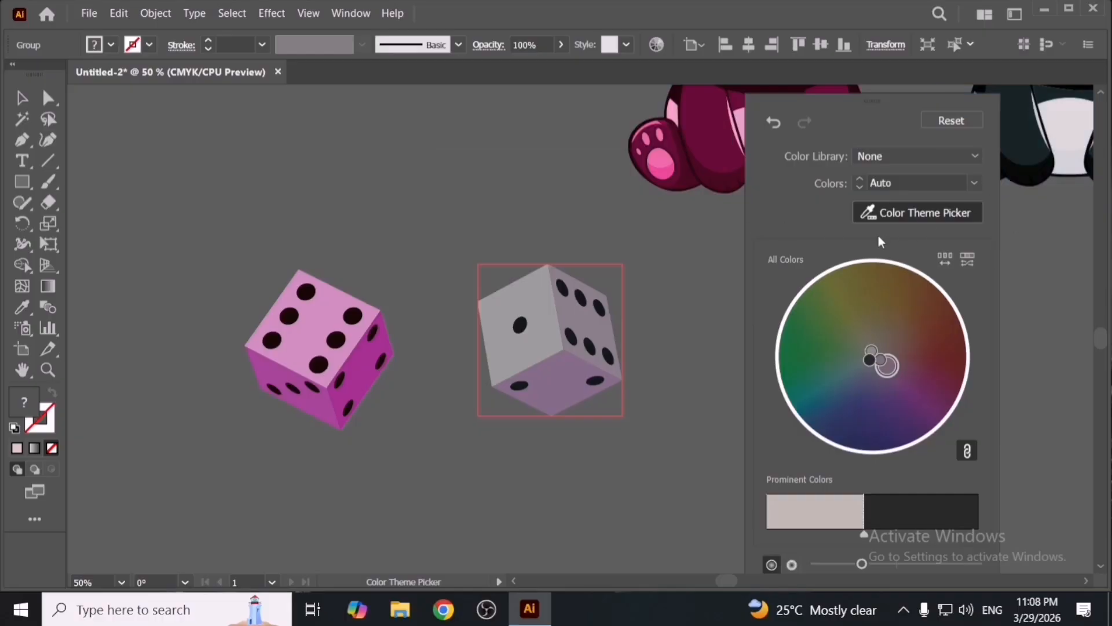
click(663, 160)
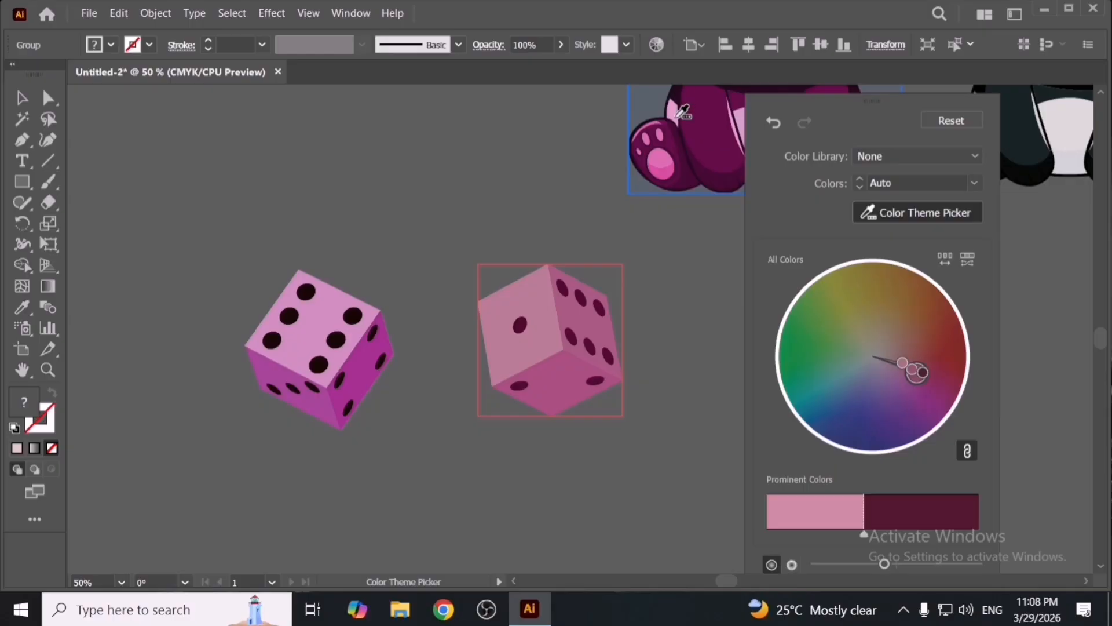
click(925, 215)
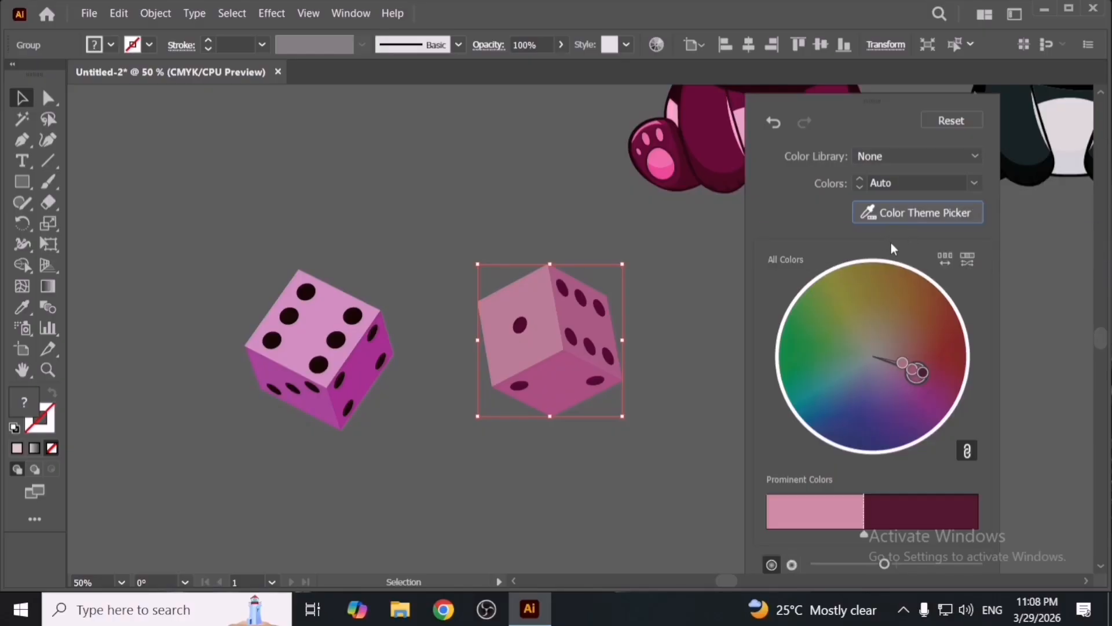
- Randomly shuffle the order of the die's recolour assignments several times
click(942, 261)
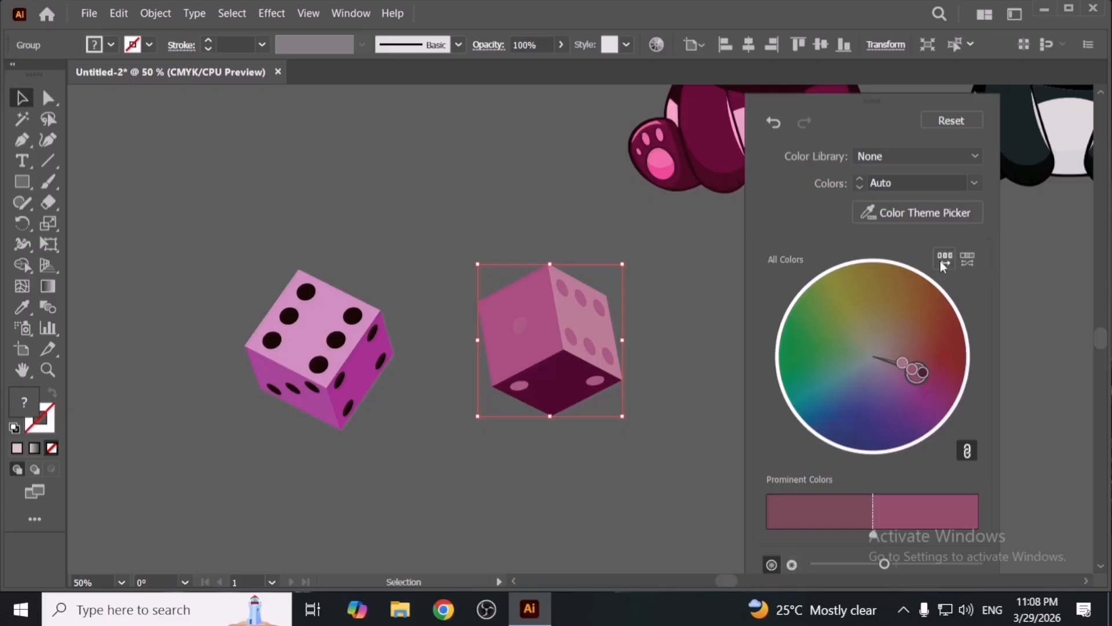
click(941, 261)
click(942, 262)
click(941, 262)
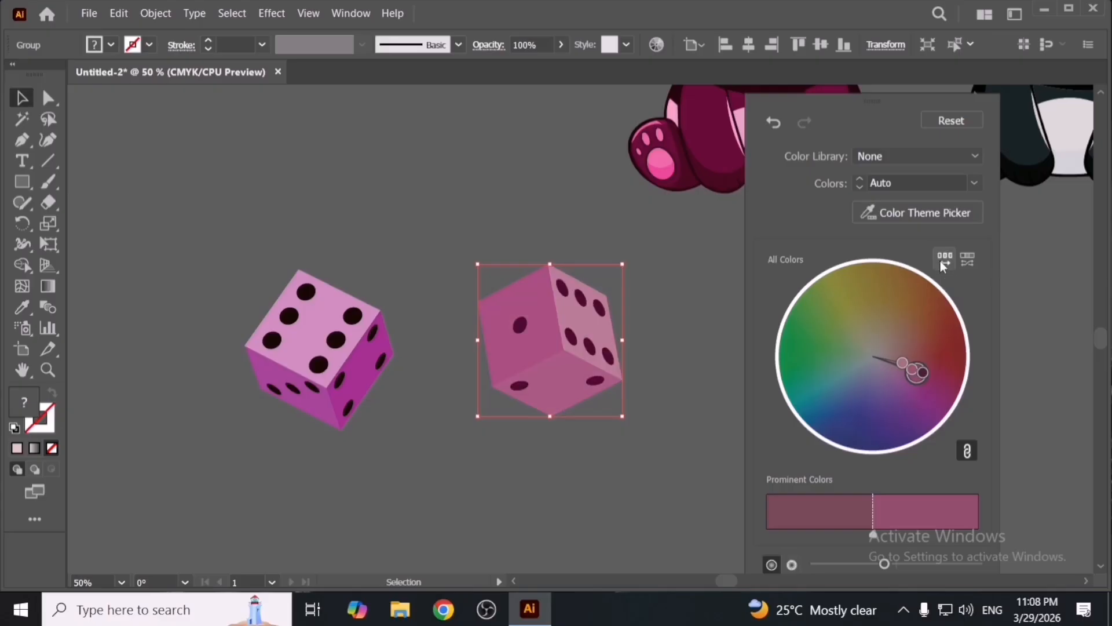
click(941, 262)
click(941, 262)
click(941, 262)
click(941, 261)
click(941, 261)
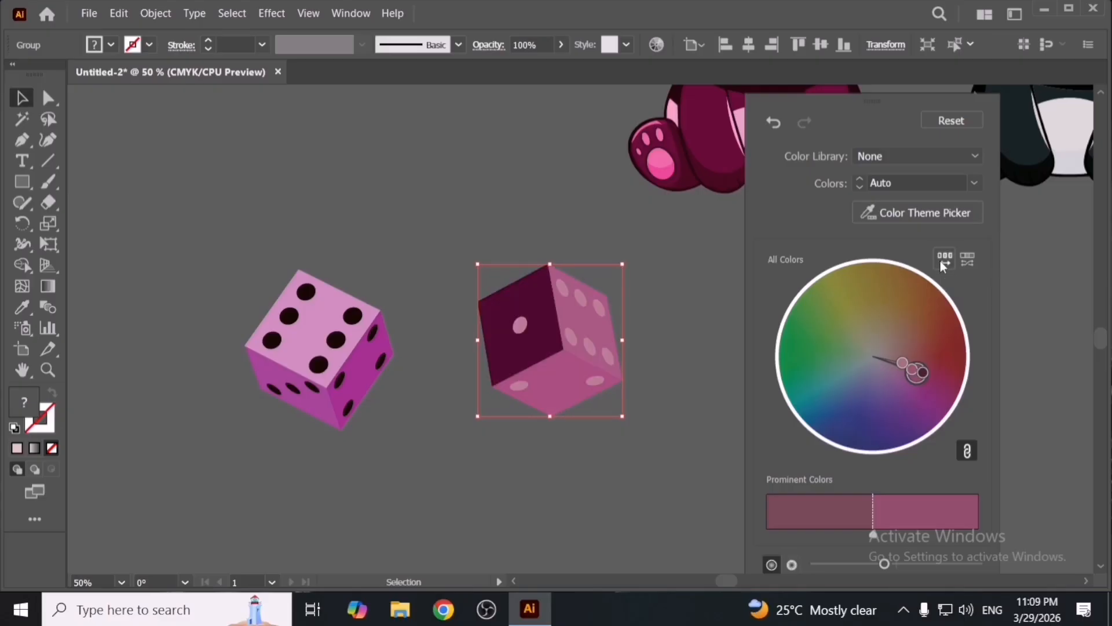
click(940, 261)
click(941, 261)
click(941, 261)
click(941, 262)
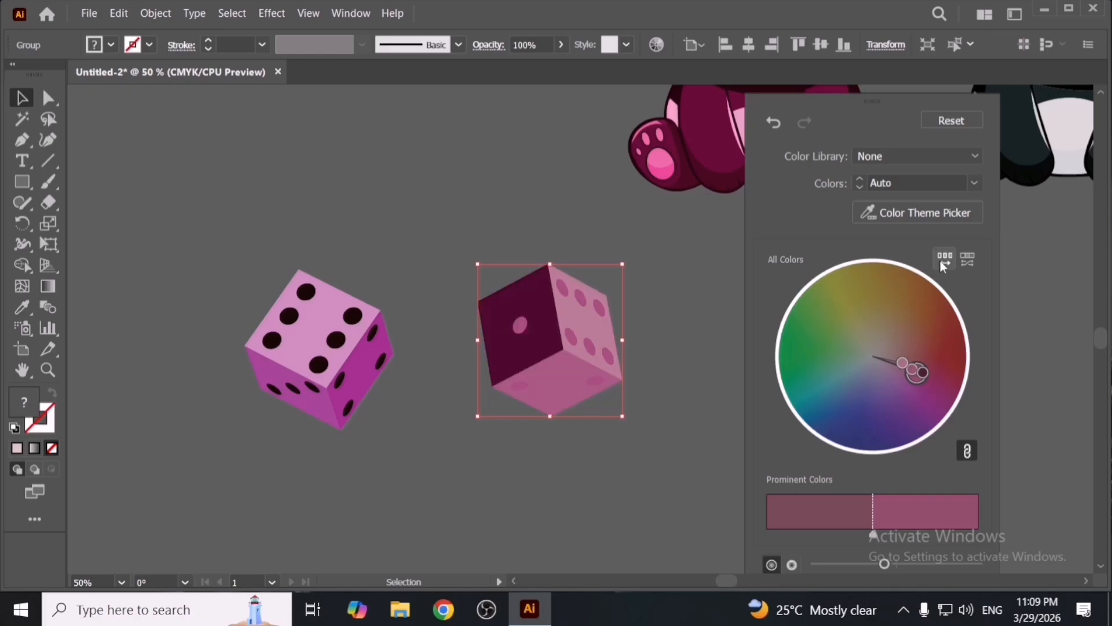
click(941, 261)
- Randomly vary the saturation and brightness of the die's colours several times
click(975, 260)
click(976, 260)
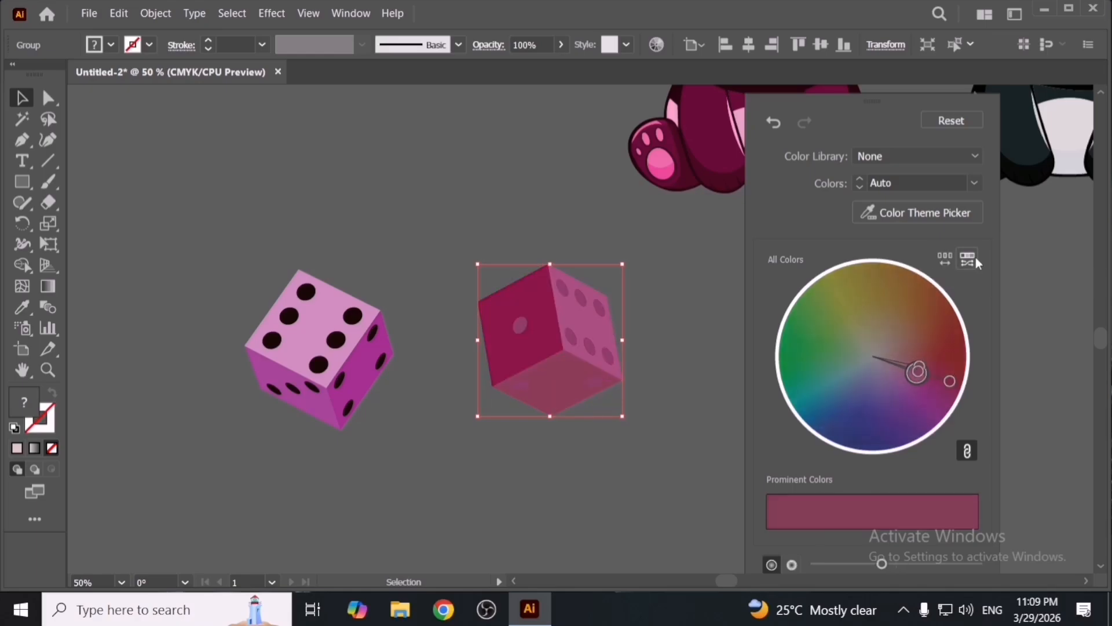
click(975, 260)
click(975, 260)
click(976, 260)
click(976, 260)
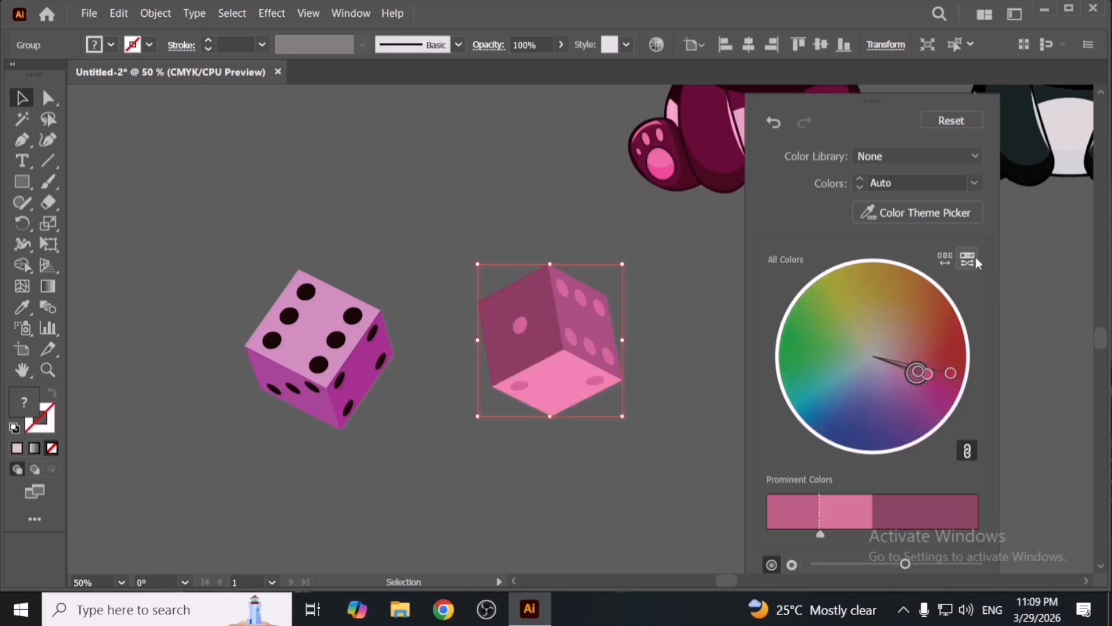
click(975, 260)
click(976, 260)
click(975, 260)
click(976, 260)
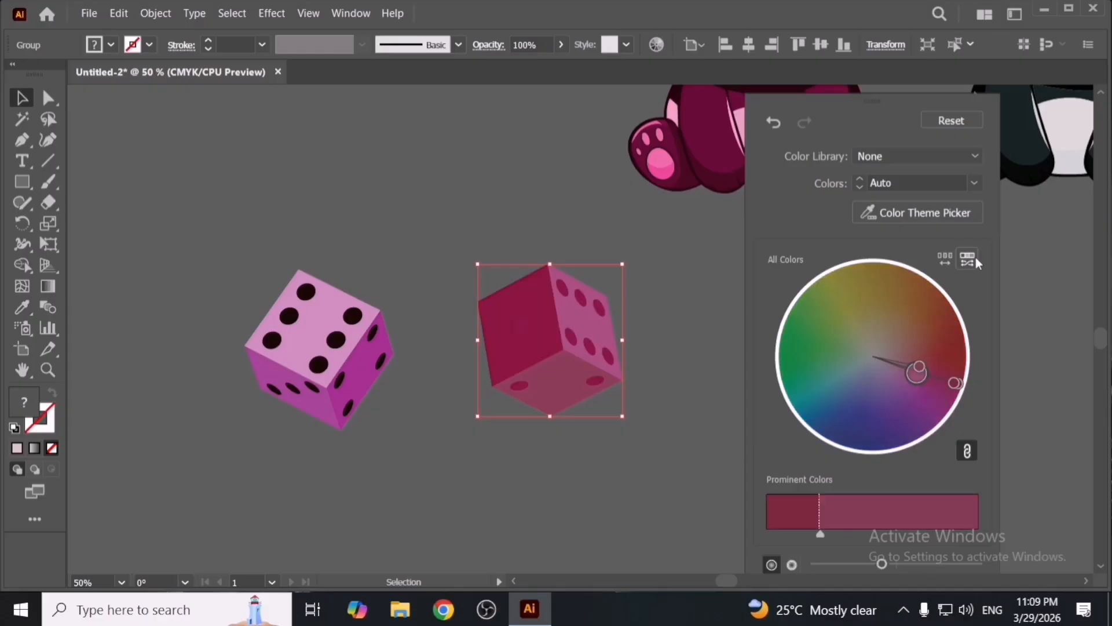
click(976, 260)
click(975, 260)
click(976, 260)
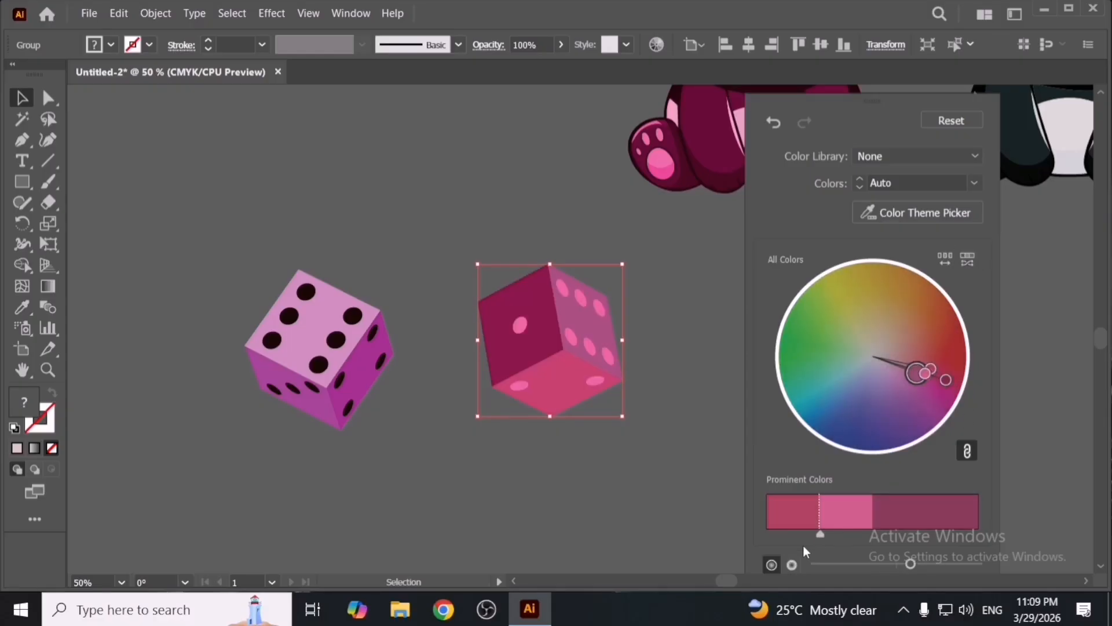
- Switch the colour wheel to show brightness and reset the die's recolouring
click(785, 569)
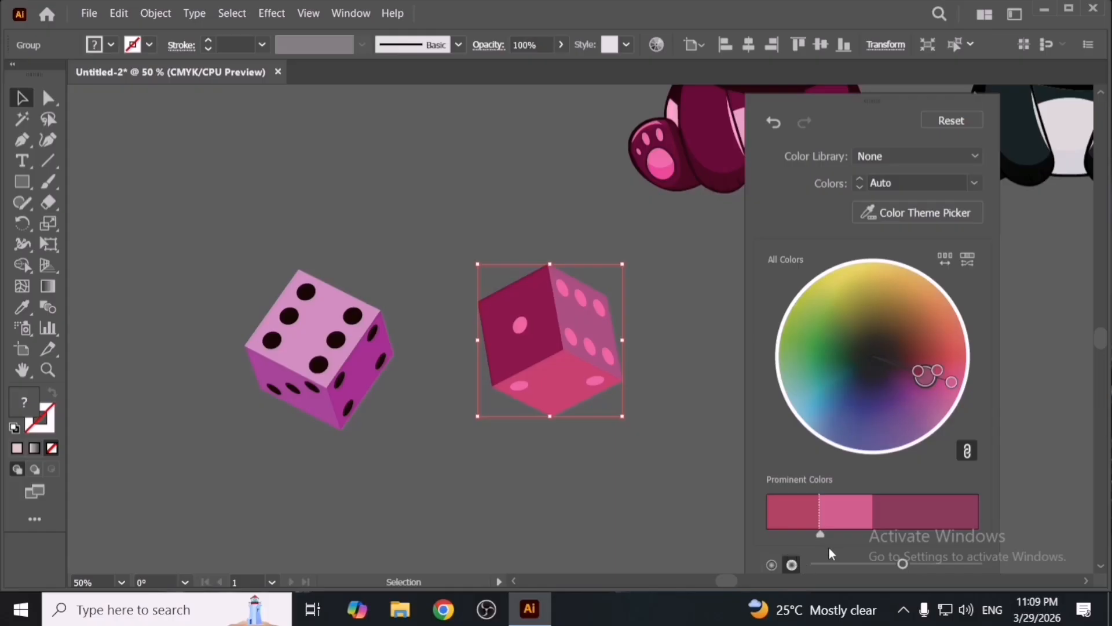
click(974, 118)
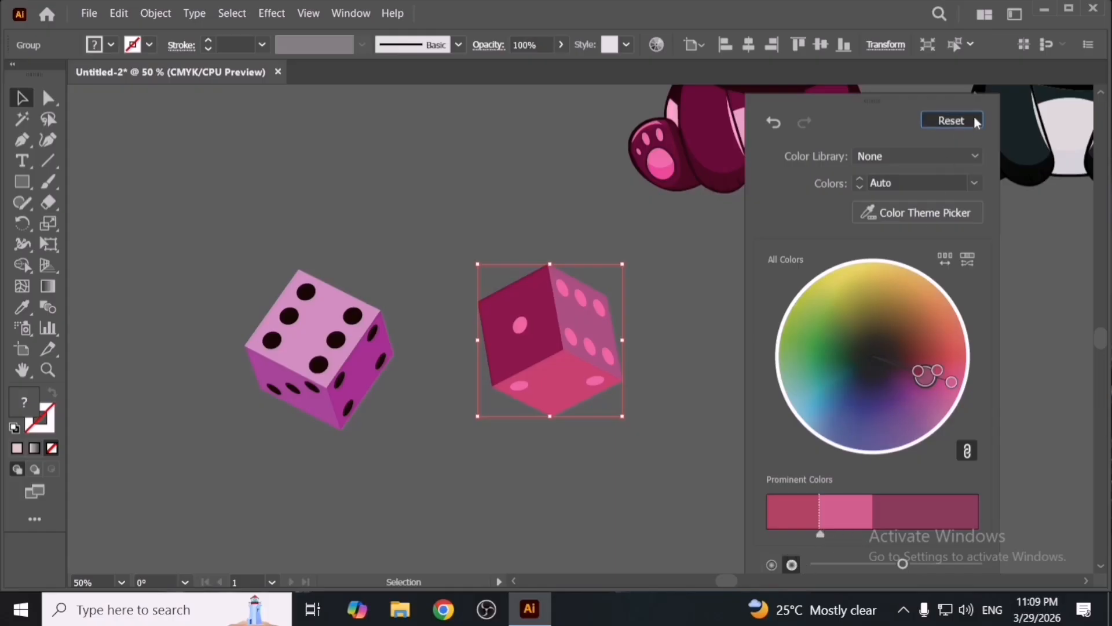
- Close the recolour panel and nudge the second die slightly down
click(520, 195)
drag(595, 340, 601, 360)
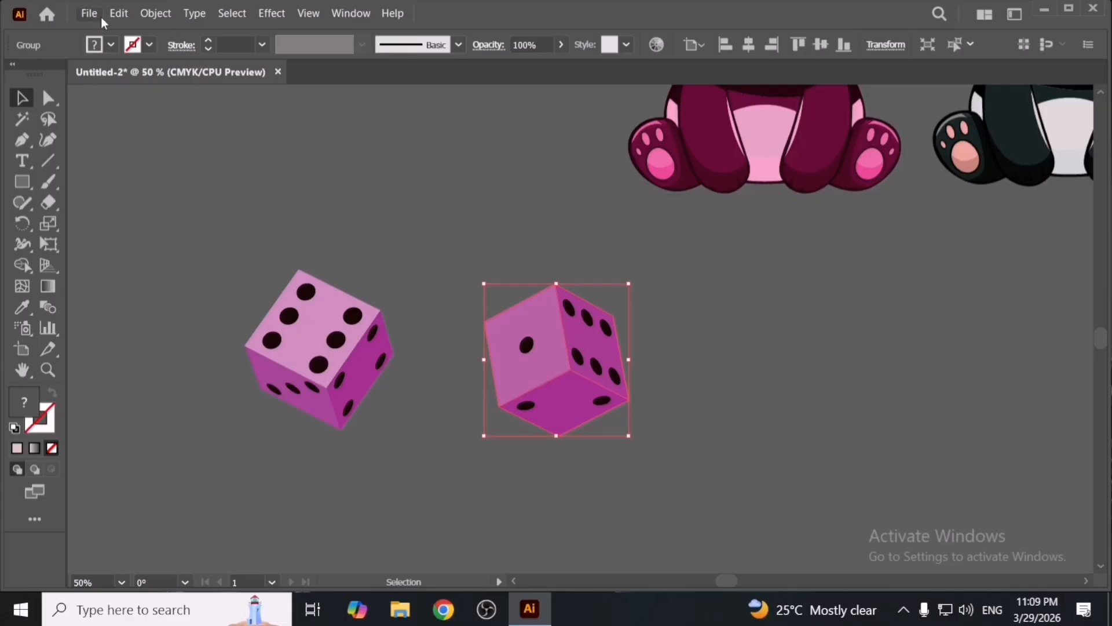
- Open the Color library recolour preset with no library, browse the preset list, and cancel the dialog
click(118, 13)
mouse_move(314, 294)
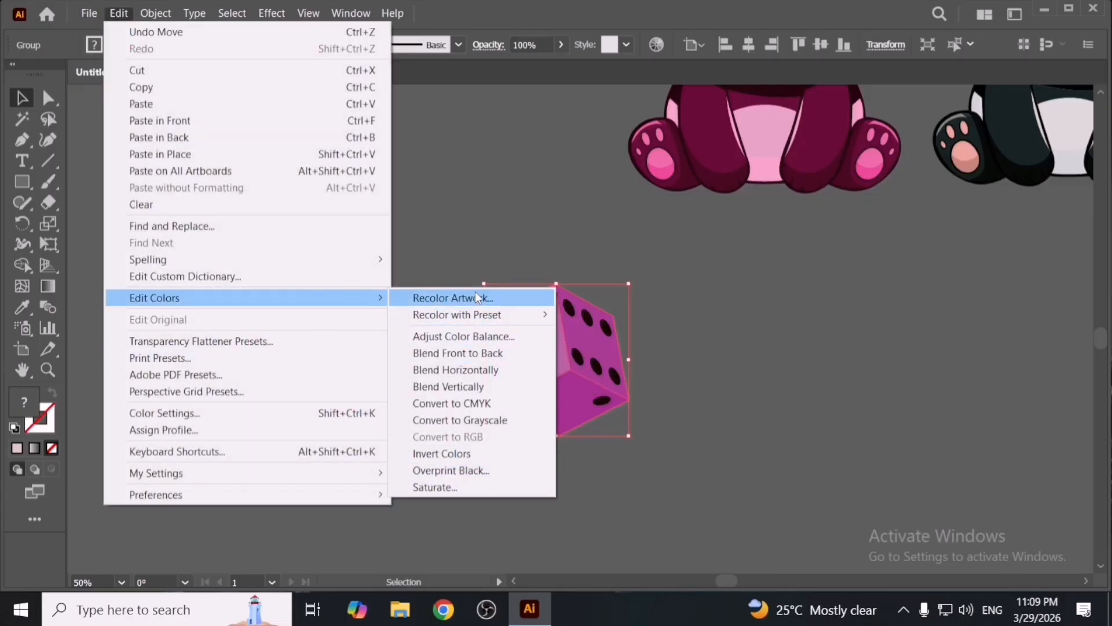
mouse_move(477, 318)
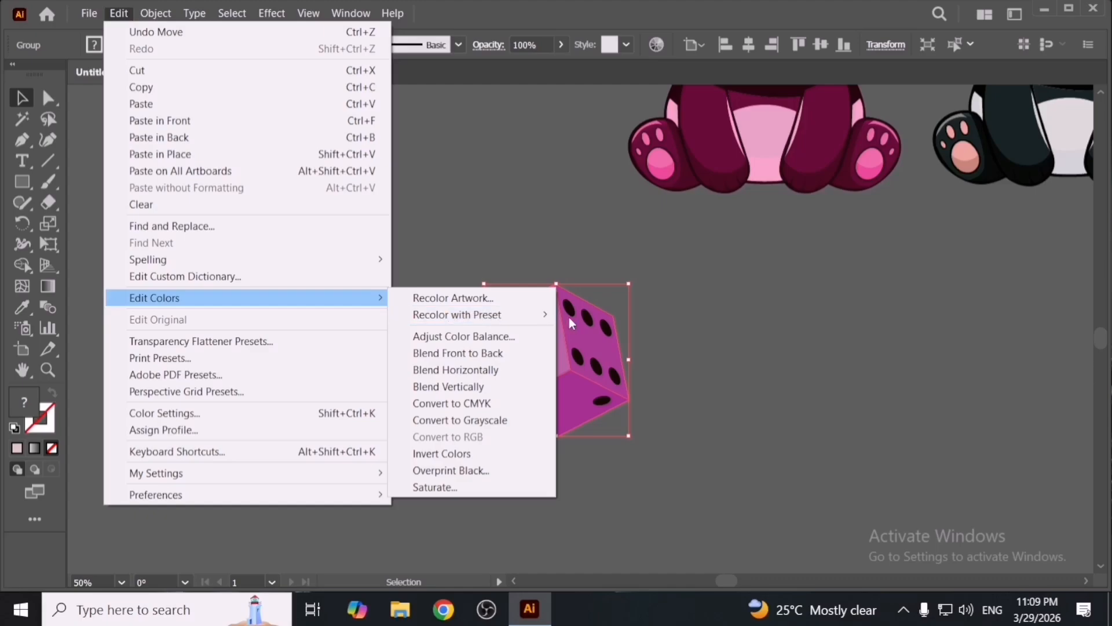
mouse_move(544, 313)
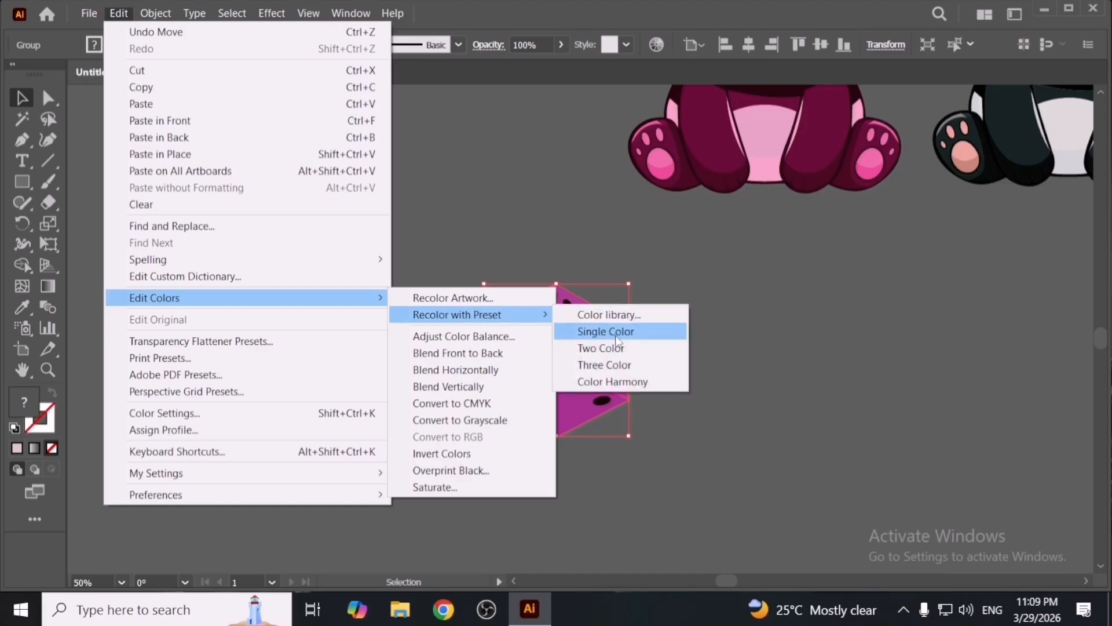
click(646, 316)
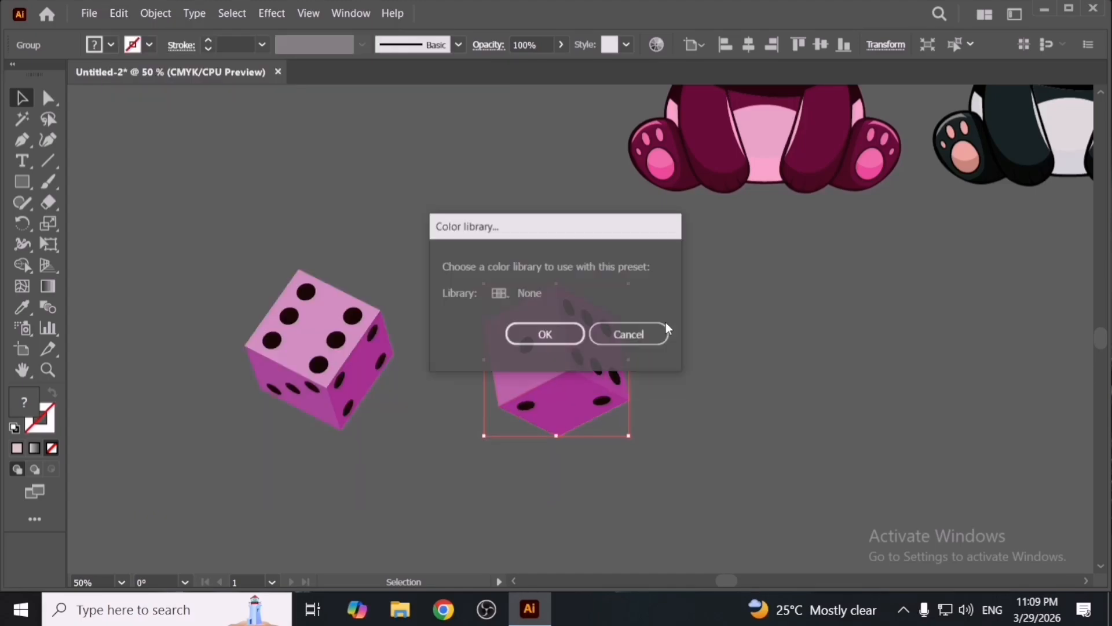
click(564, 335)
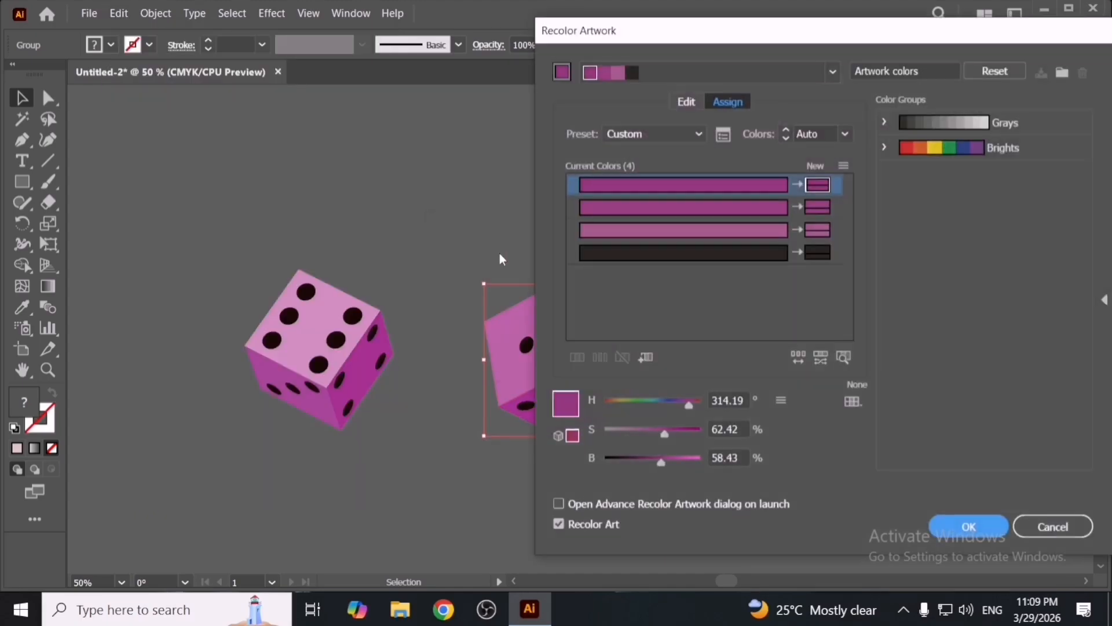
click(680, 133)
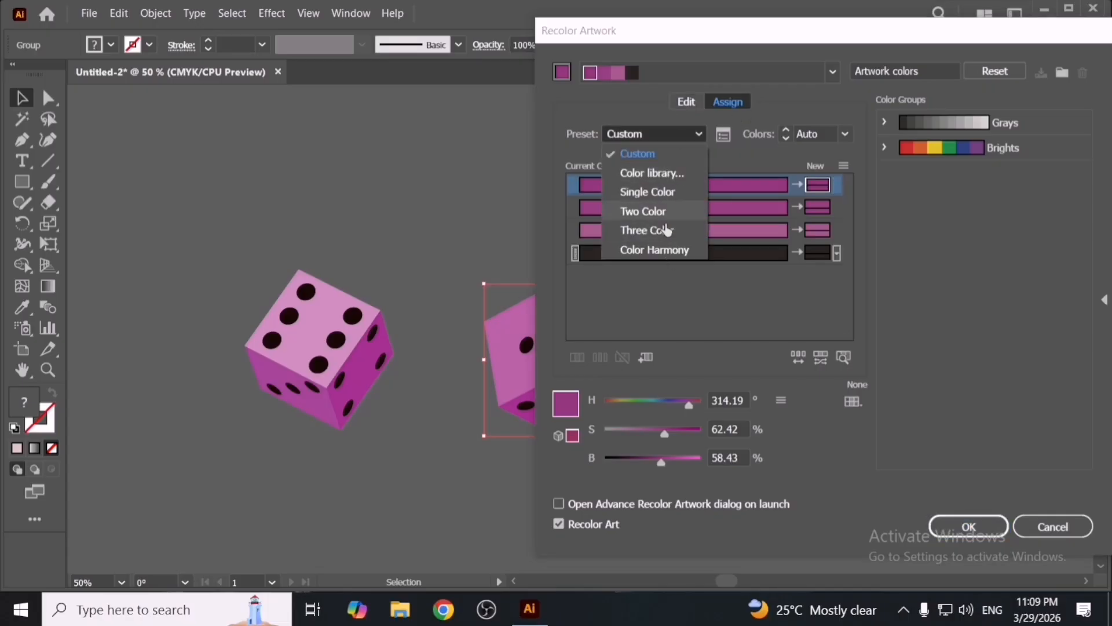
click(665, 157)
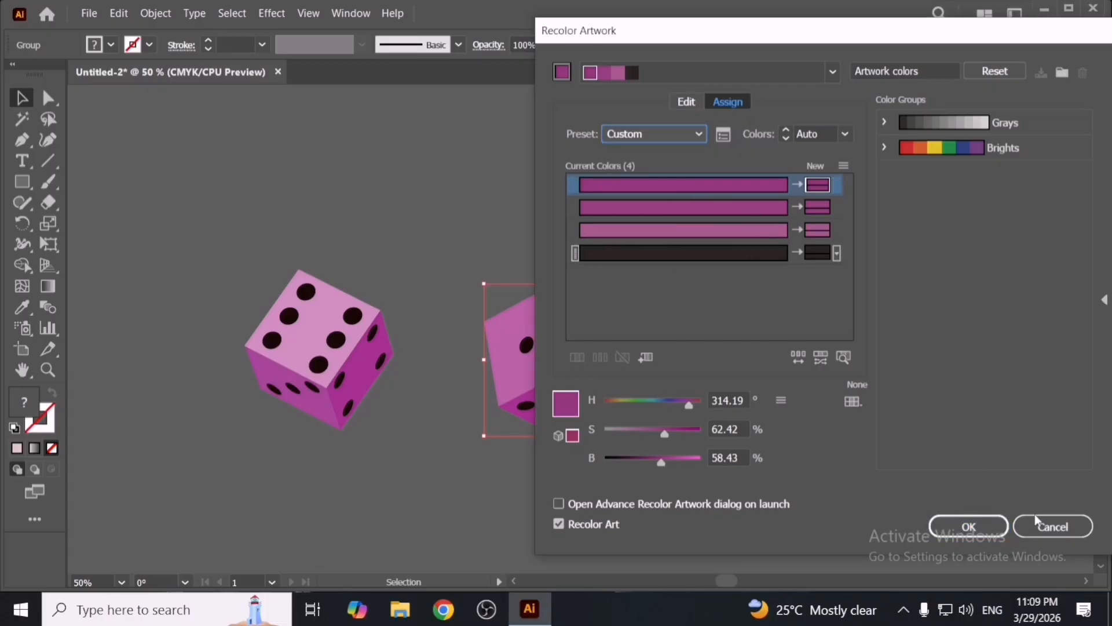
drag(745, 37, 694, 41)
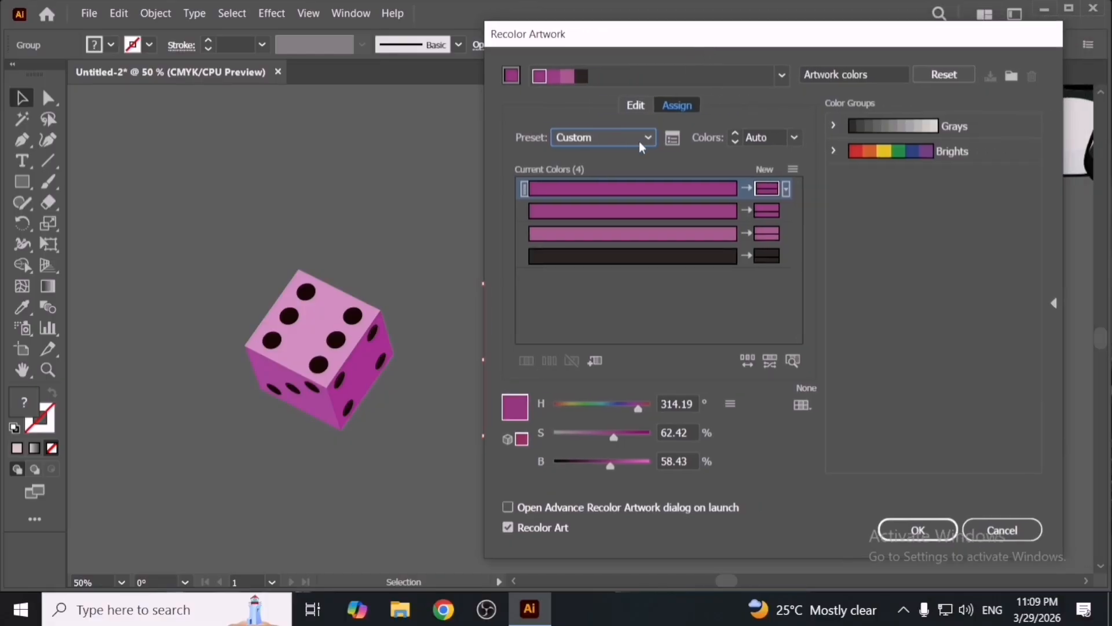
click(638, 141)
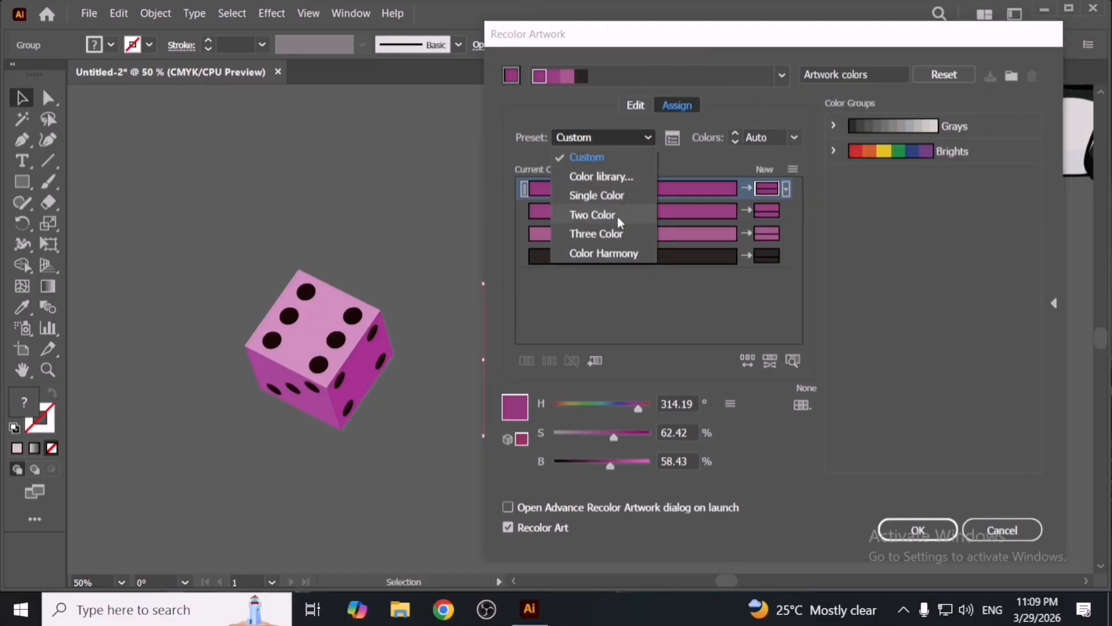
click(985, 521)
click(1002, 529)
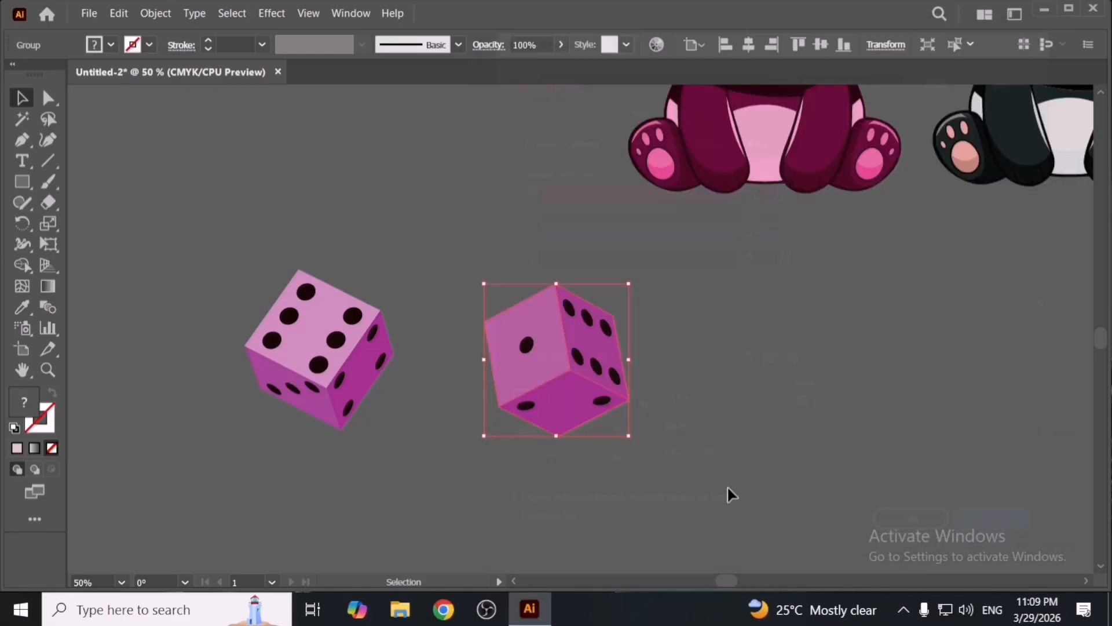
- Open the Two Color recolour preset with no library and switch the preset to Custom
click(118, 13)
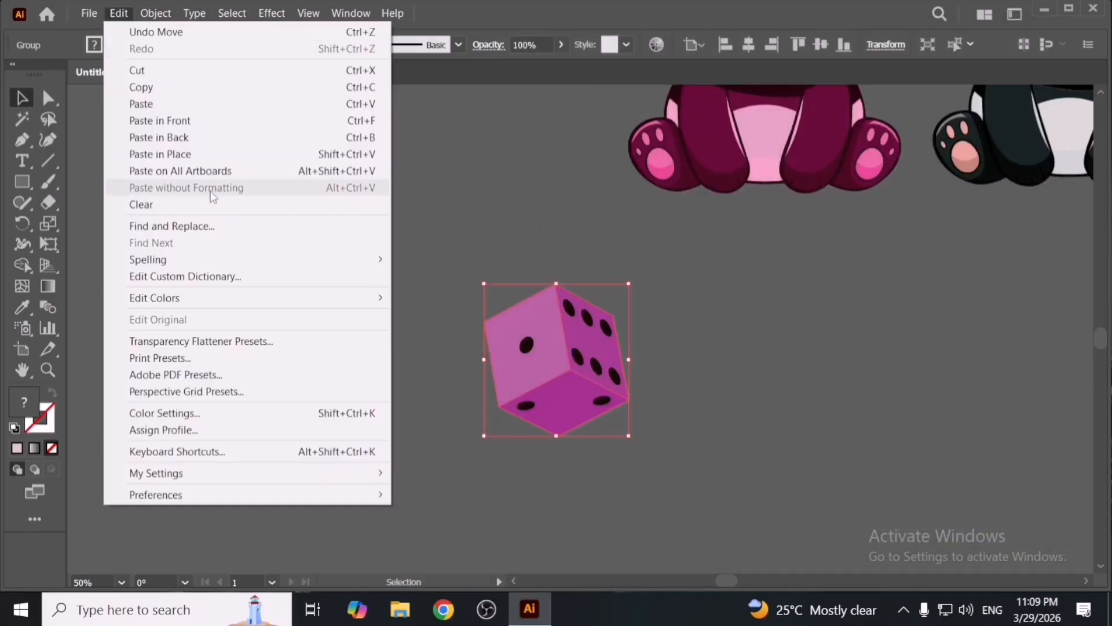
mouse_move(277, 296)
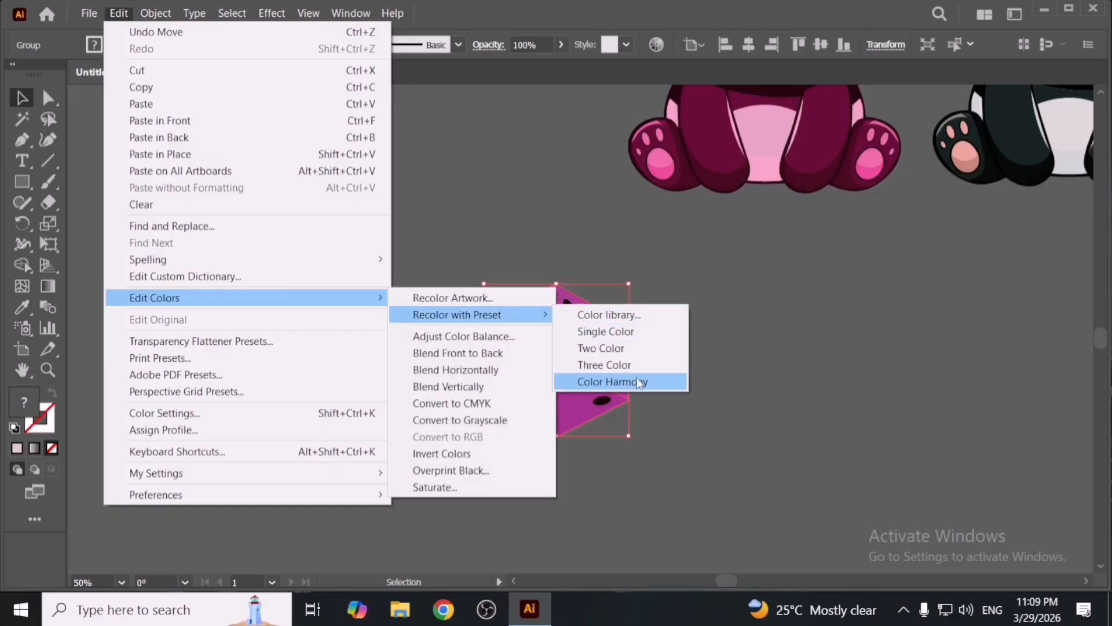
click(644, 346)
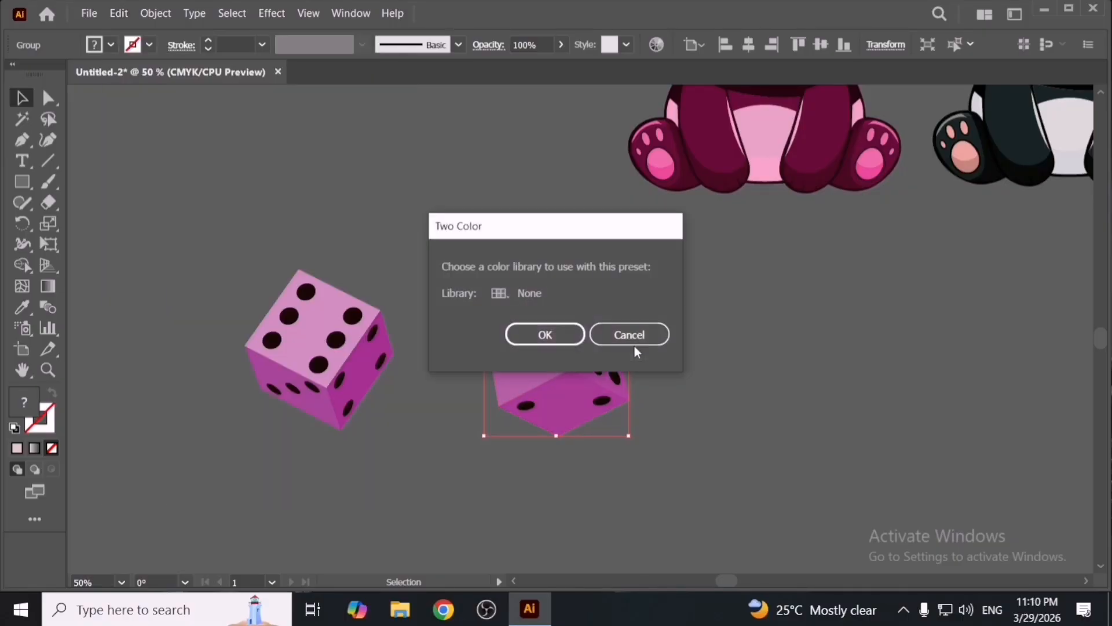
click(561, 331)
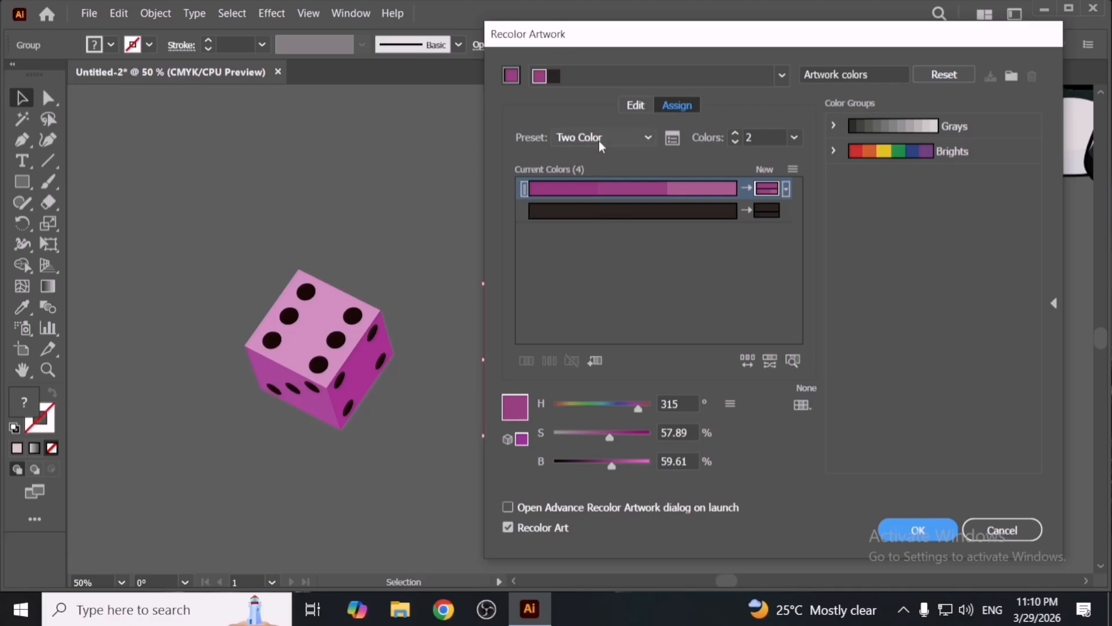
click(599, 141)
click(603, 157)
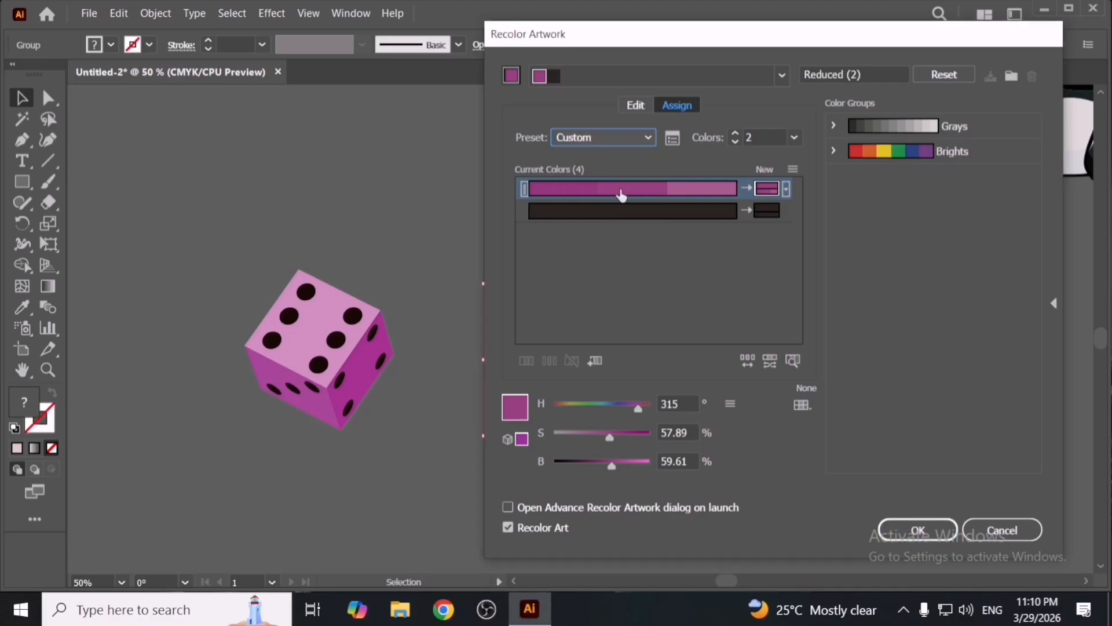
- Set the die's main colour to 43% saturation and 65% brightness, then close the dialog
drag(744, 35, 923, 61)
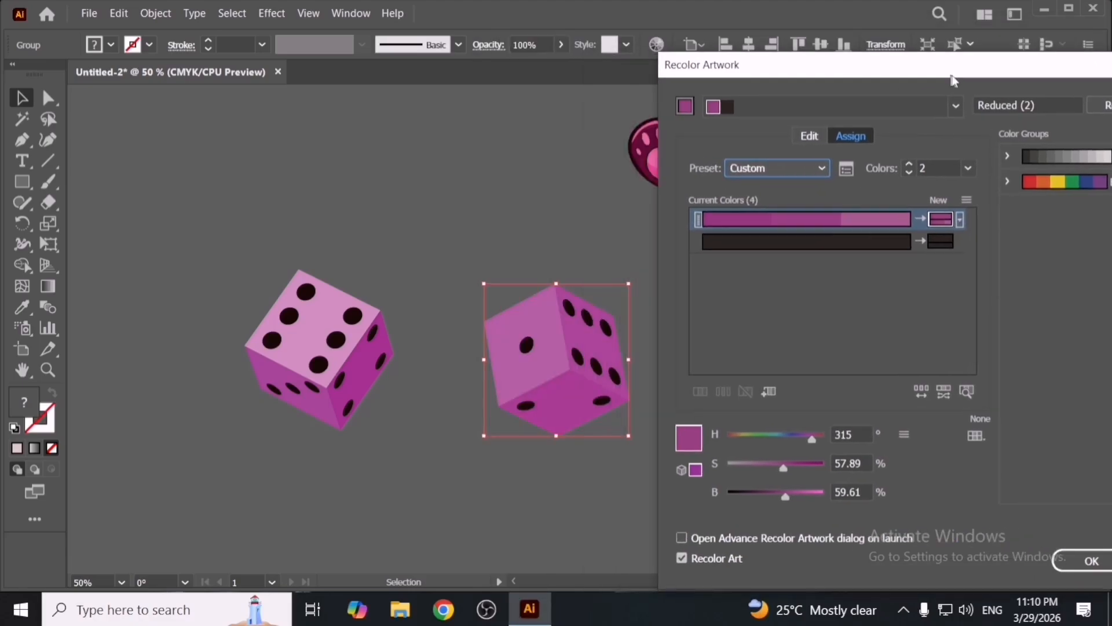
click(793, 487)
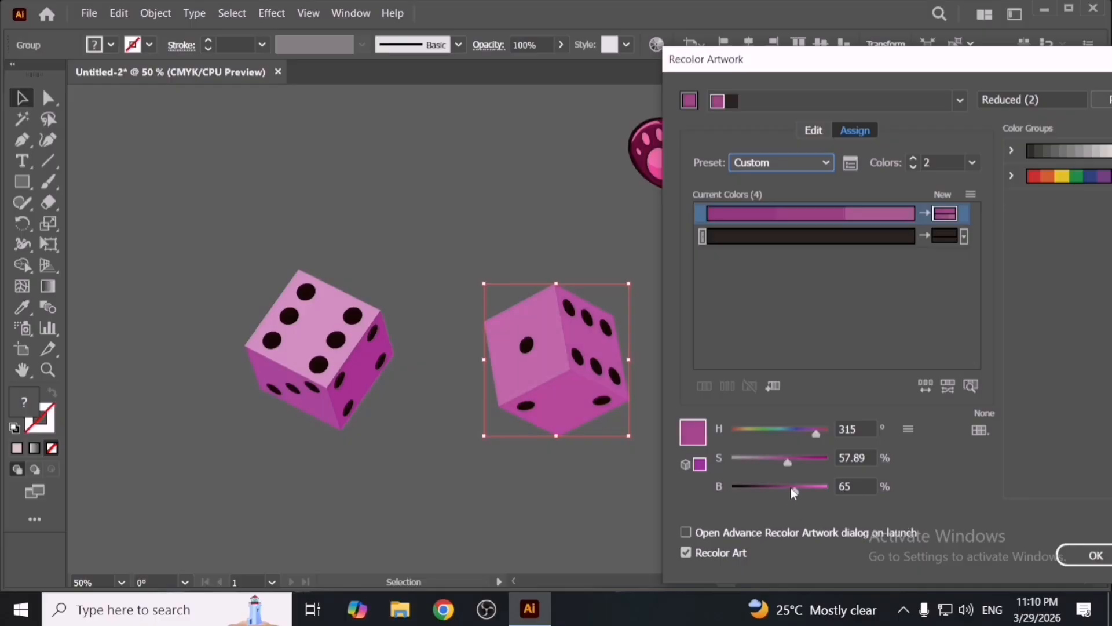
click(772, 461)
drag(935, 64, 838, 62)
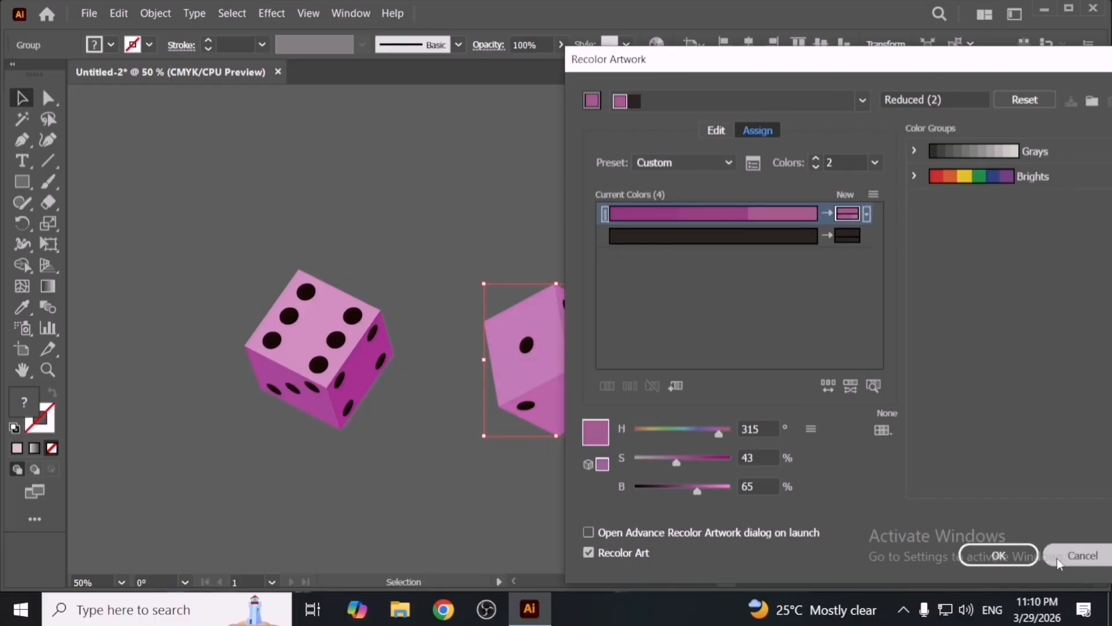
click(1008, 555)
click(651, 456)
click(582, 416)
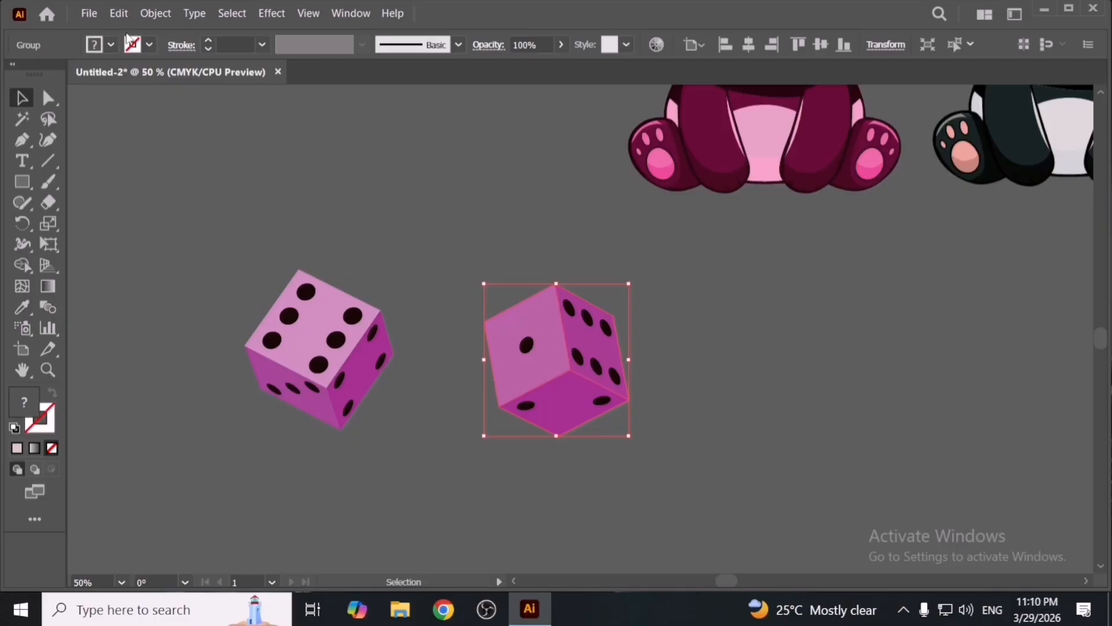
- Open the Color Harmony recolour preset and change the first new colour to red in the Color Picker
click(119, 13)
mouse_move(277, 297)
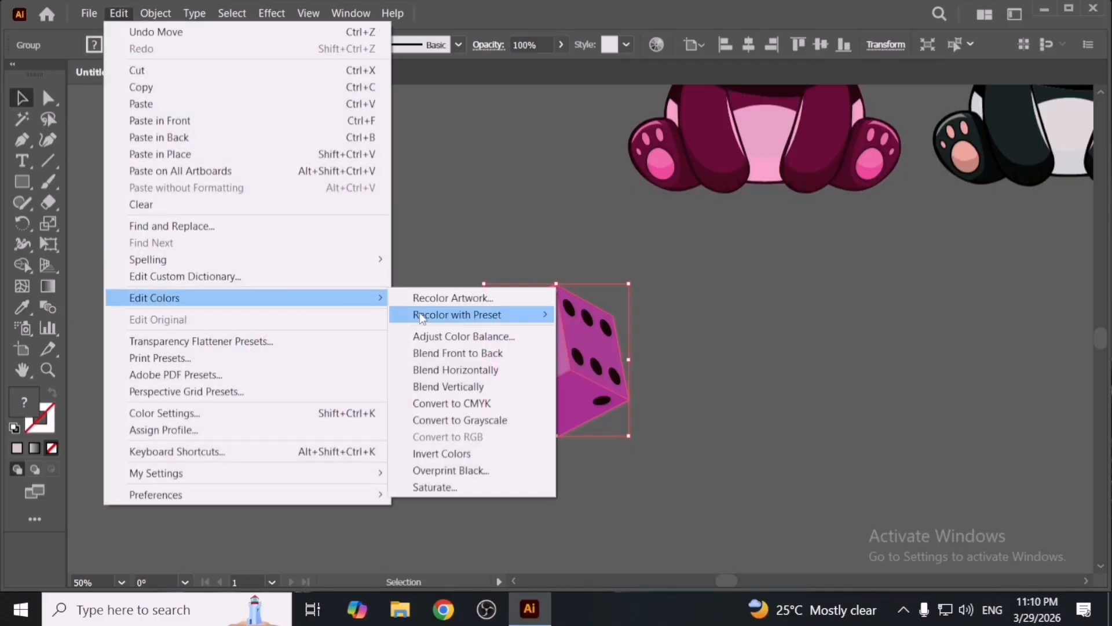
mouse_move(528, 312)
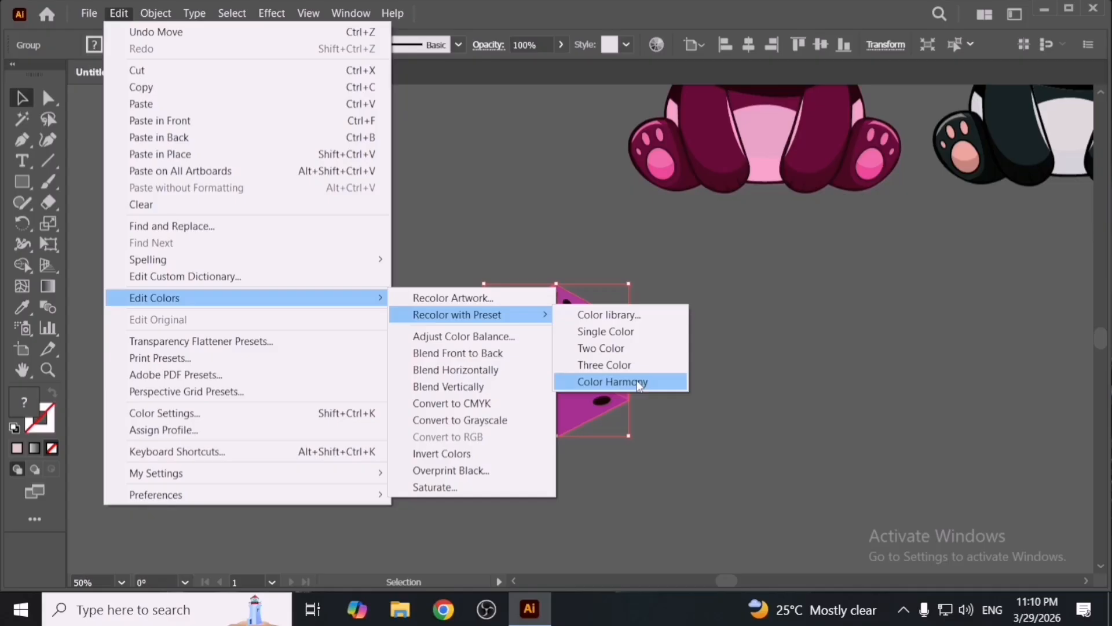
click(639, 382)
drag(855, 70, 909, 71)
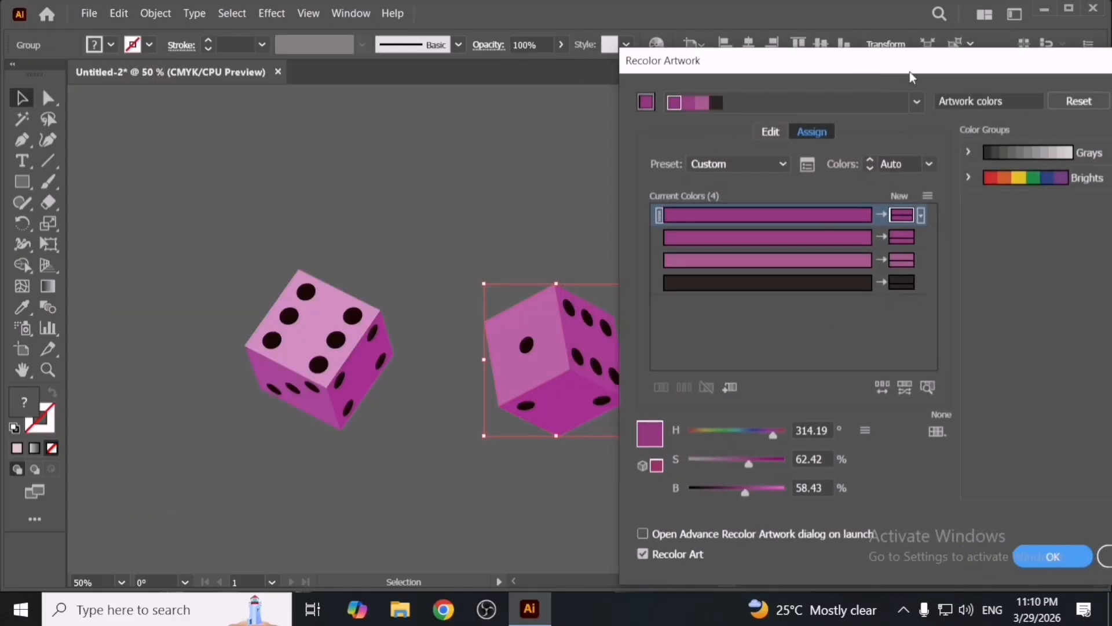
double_click(904, 216)
drag(624, 259, 593, 207)
click(783, 214)
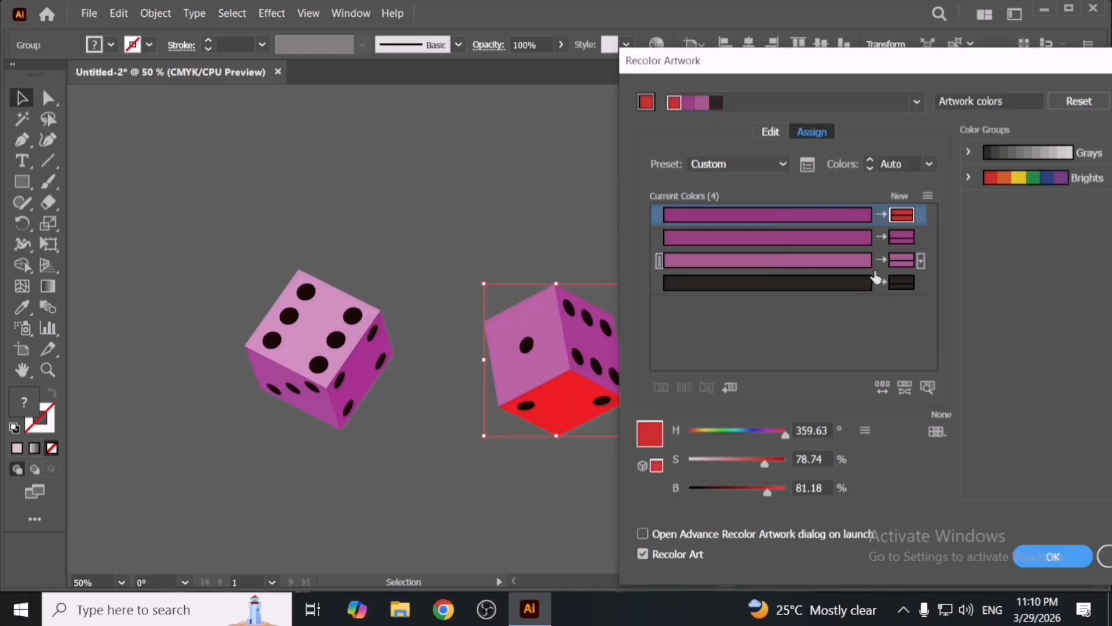
- Set the second new colour to a dark red of about 72% saturation and 61% brightness in the Color Picker
double_click(901, 238)
drag(625, 283, 611, 191)
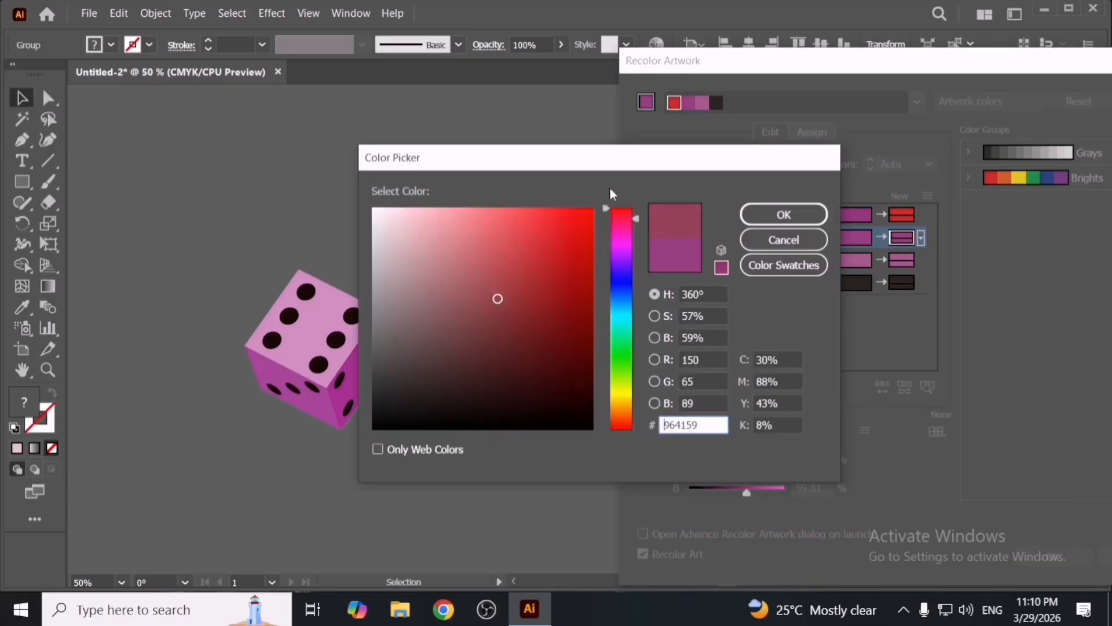
drag(586, 290, 597, 284)
click(782, 213)
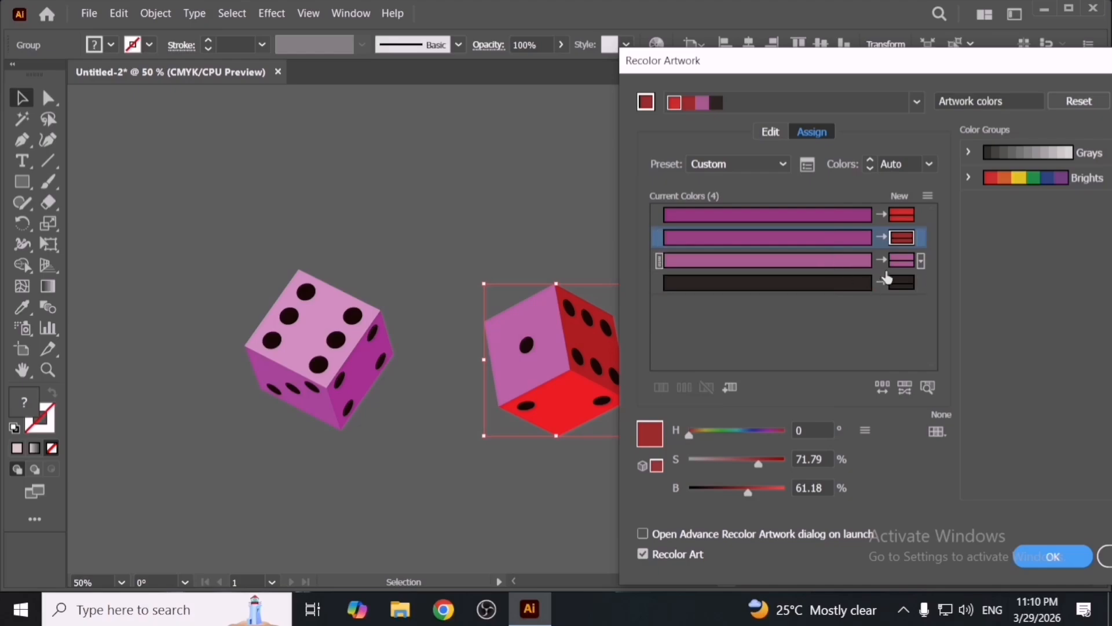
- Change the third new colour to deep magenta 890667 in the Color Picker
double_click(902, 260)
click(584, 296)
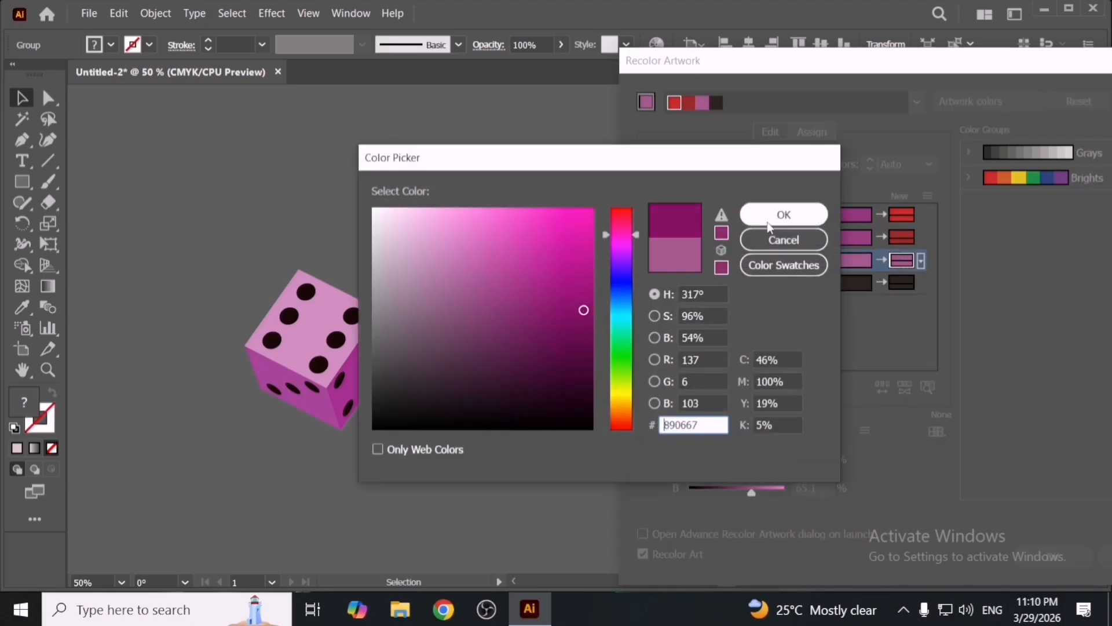
click(783, 215)
- Set the fourth new colour, used for the dots, to white FFFFFF
click(904, 284)
double_click(903, 287)
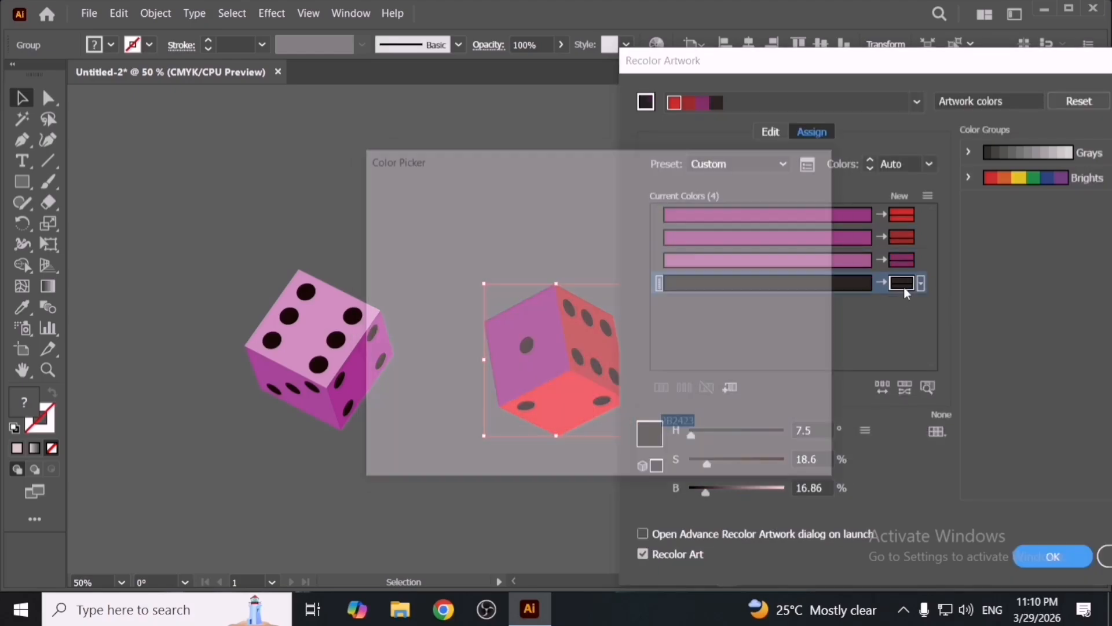
drag(563, 278, 372, 208)
click(783, 215)
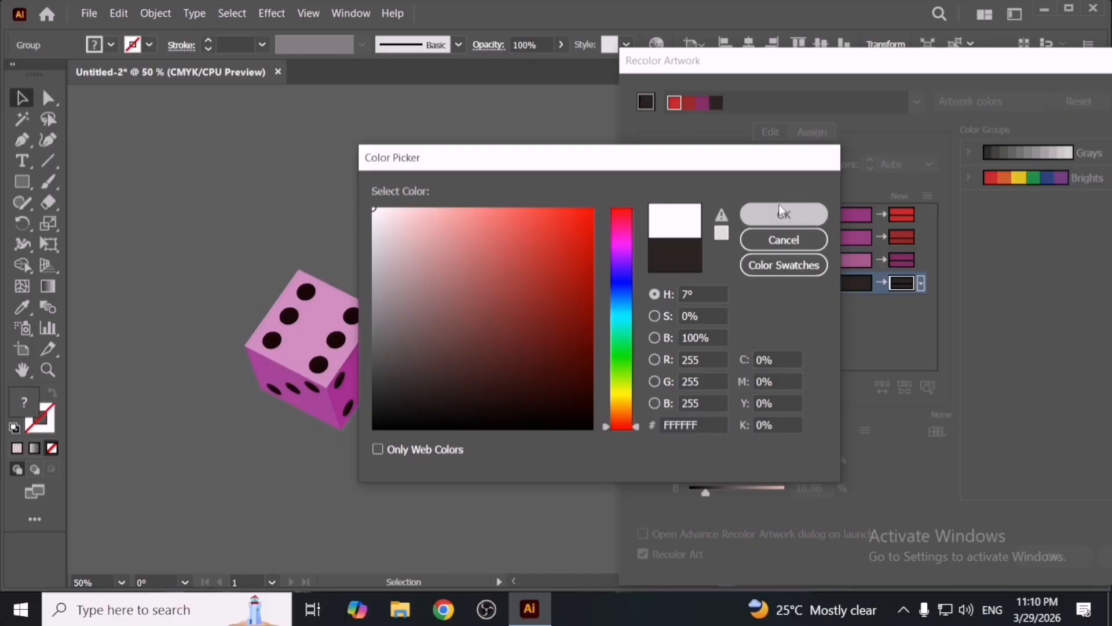
- Change the third new colour to dark red 700000 and apply the recolouring to the die
double_click(901, 259)
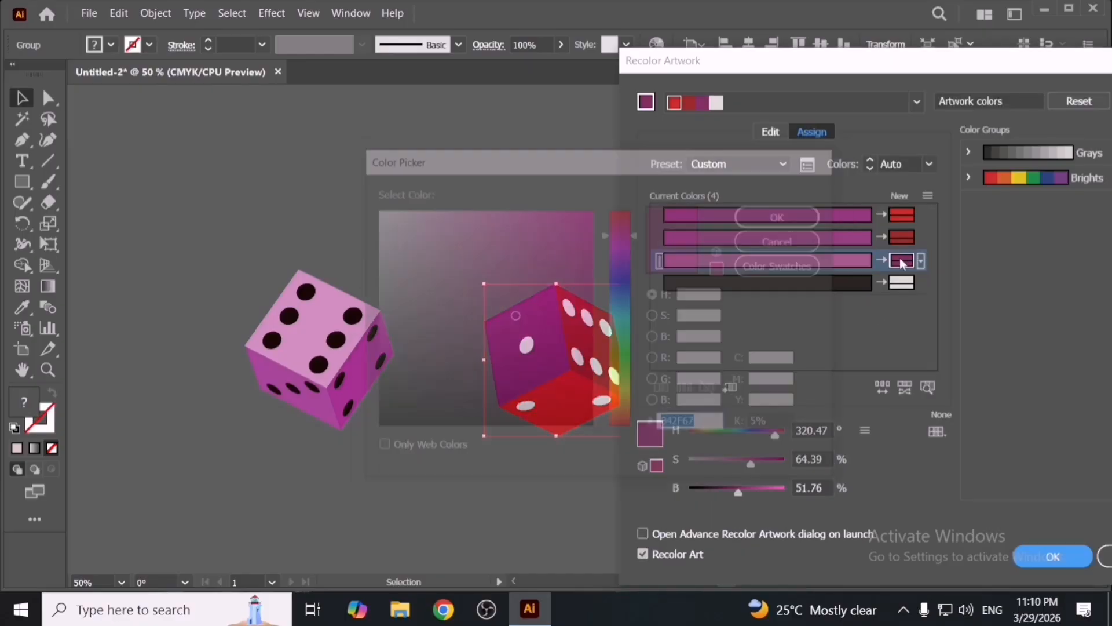
drag(622, 248, 622, 208)
drag(569, 288, 596, 331)
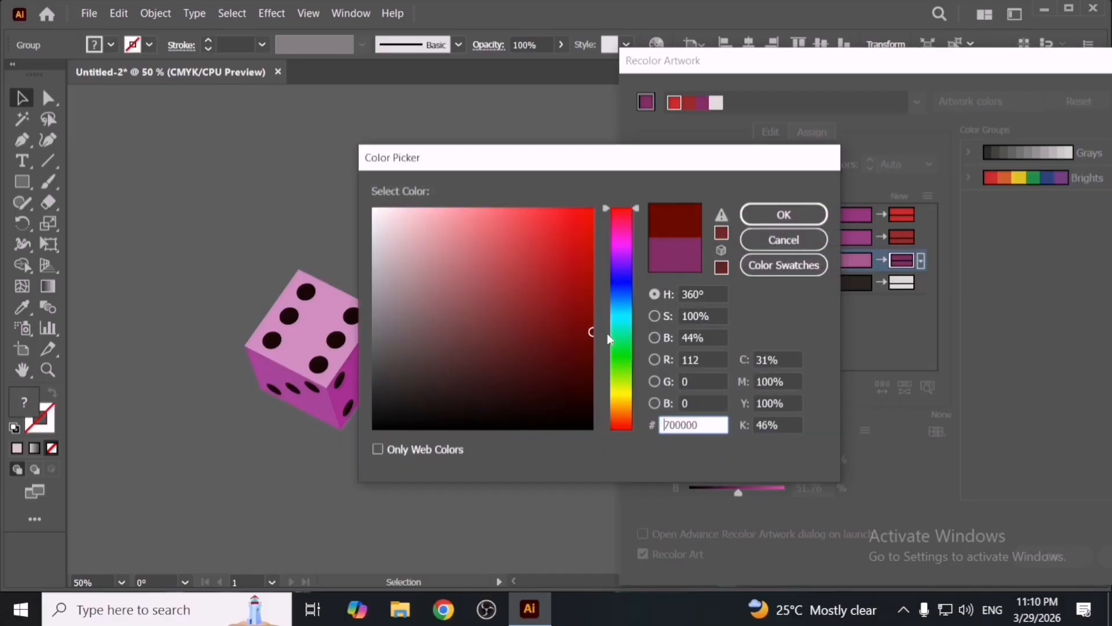
click(760, 223)
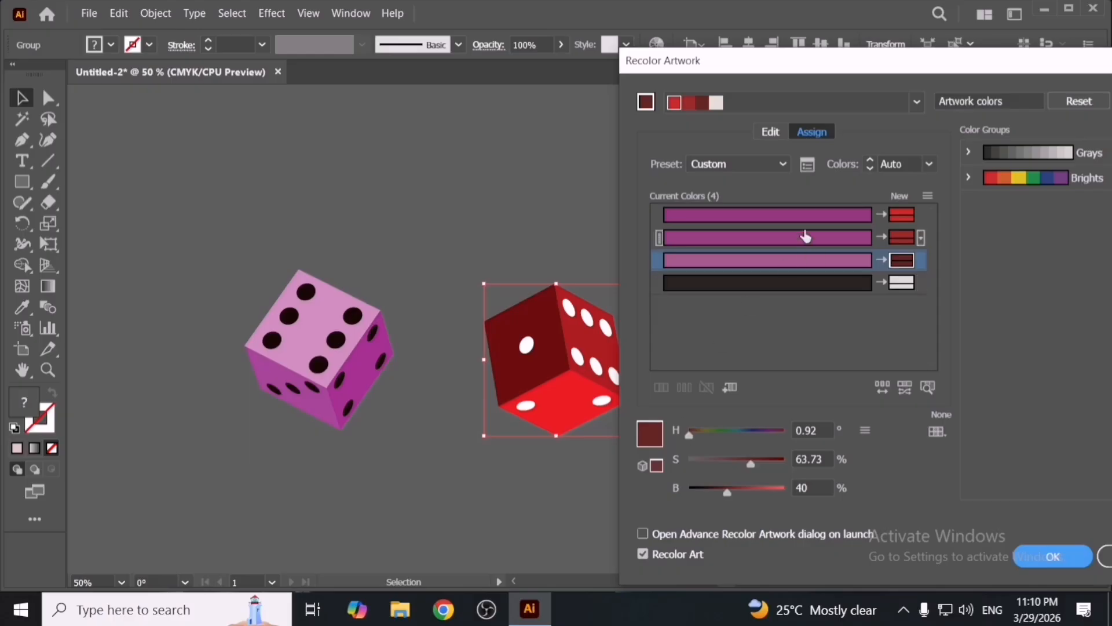
drag(851, 60, 701, 43)
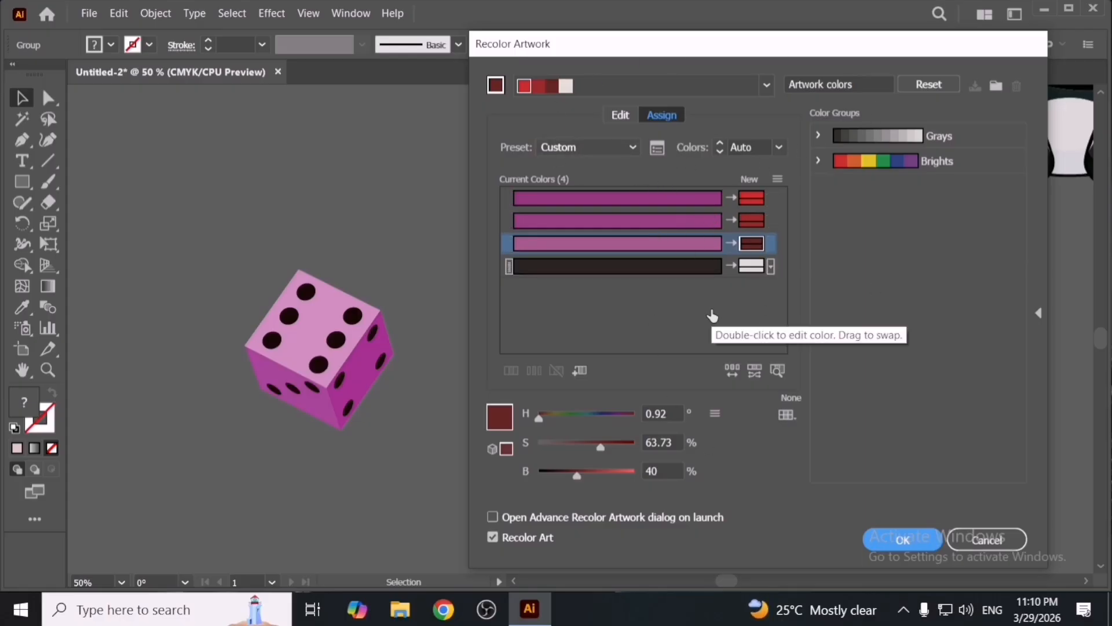
drag(797, 47, 745, 94)
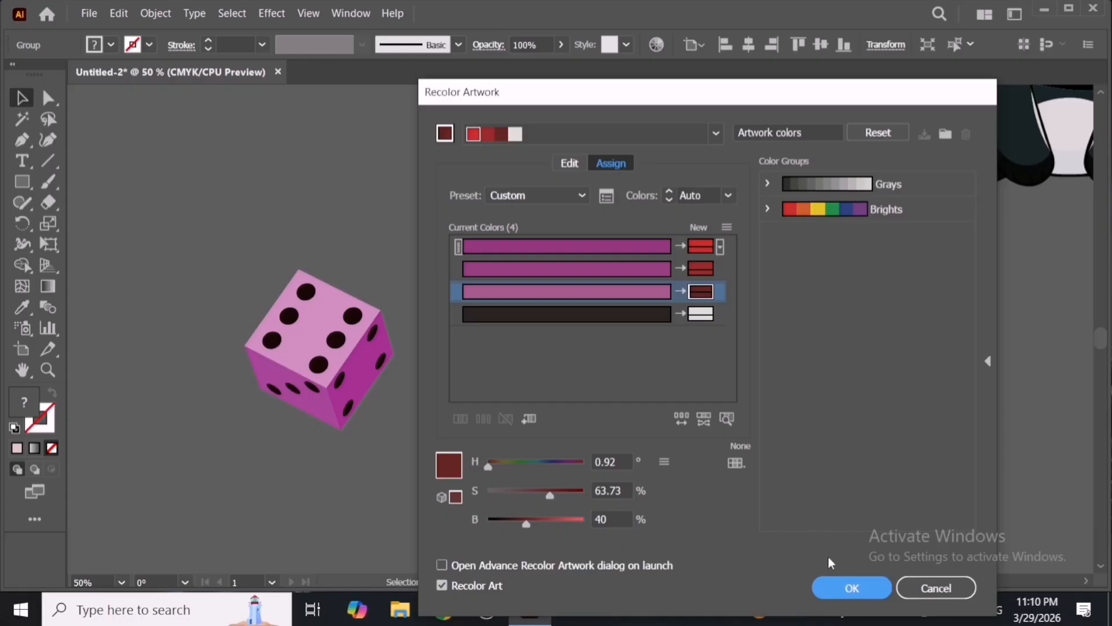
click(850, 589)
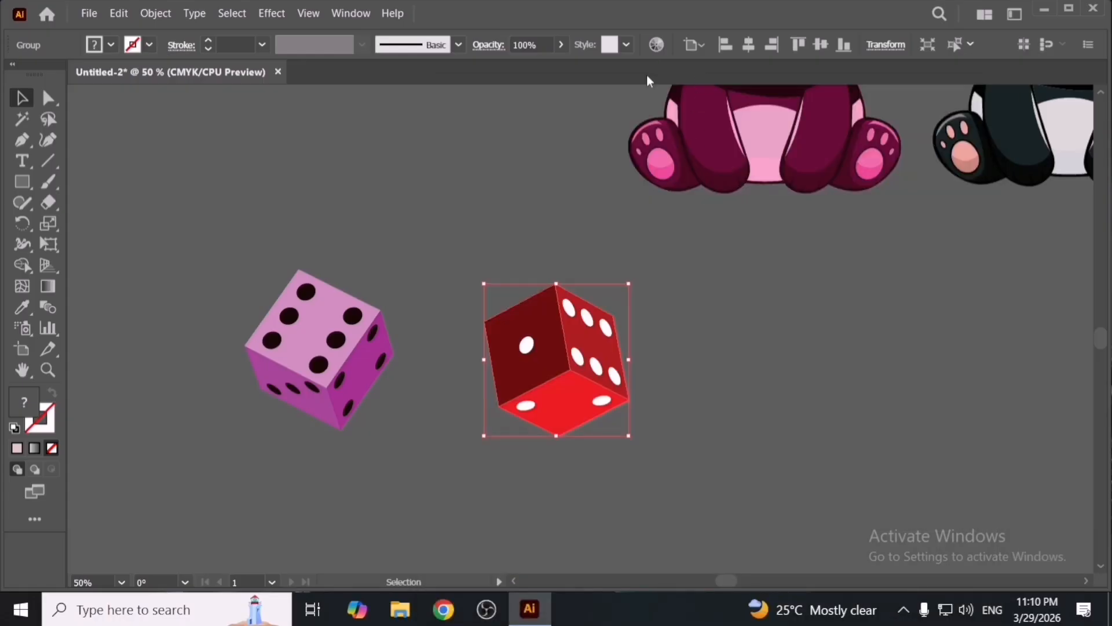
- Select the recoloured red die and delete it
drag(495, 246, 611, 436)
key(Delete)
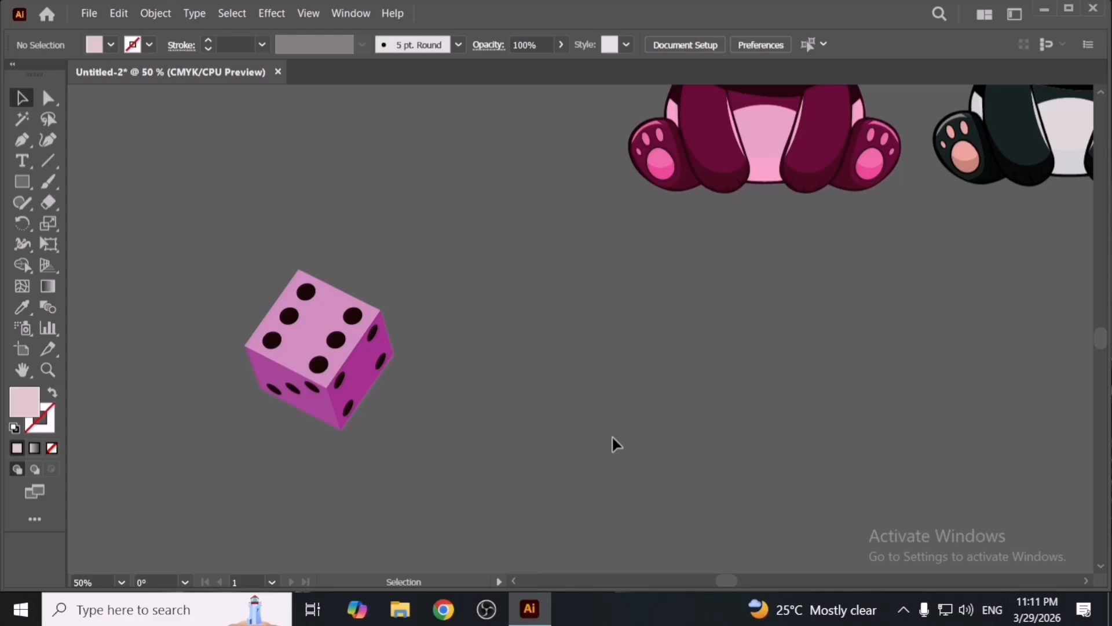
- Select the remaining pink die and delete it from the artboard
drag(299, 195, 406, 368)
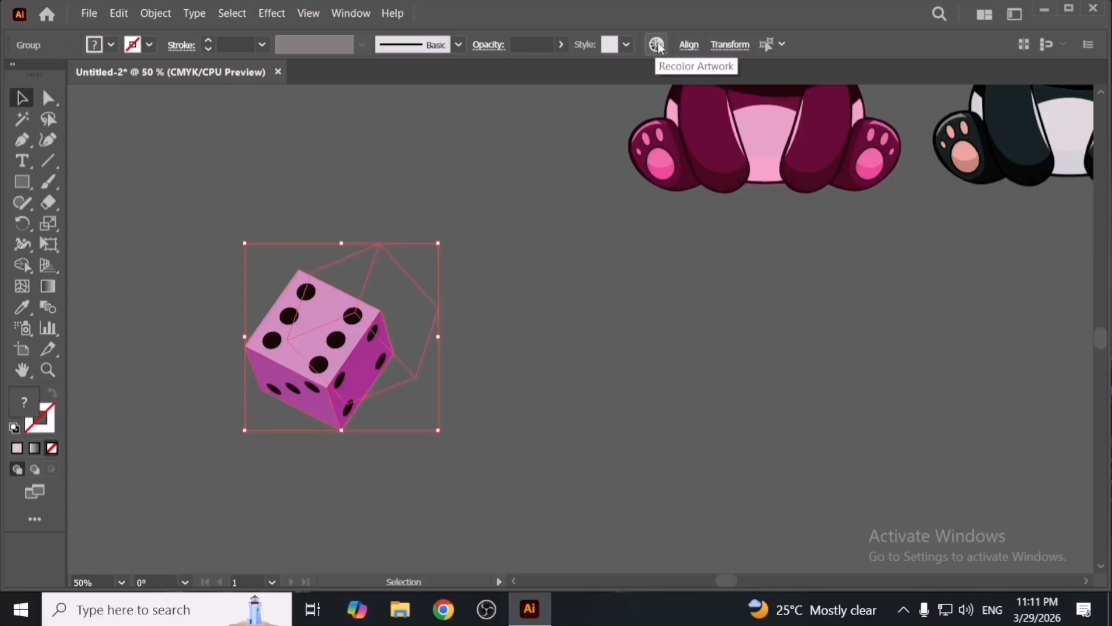
click(527, 267)
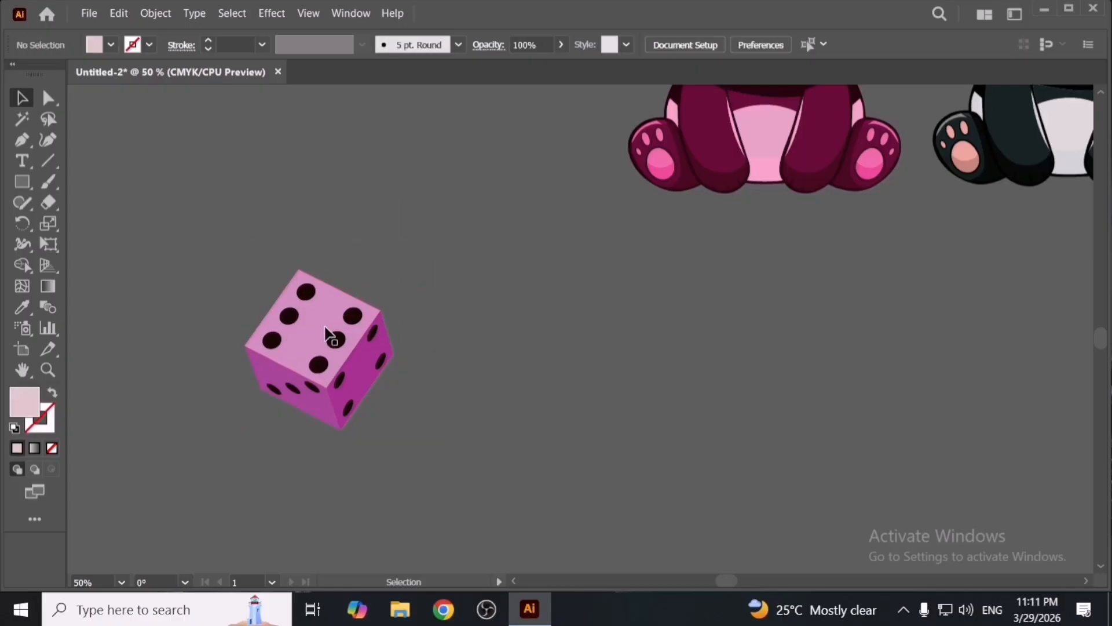
drag(328, 328, 348, 328)
drag(349, 234, 467, 421)
key(Delete)
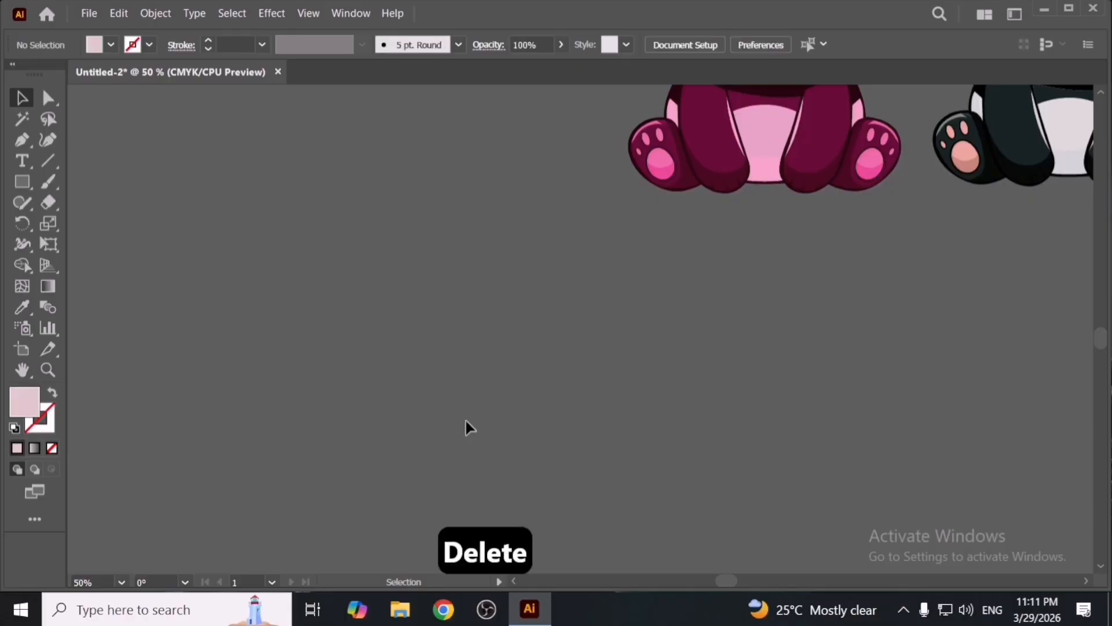
- Open Transparency Flattener Presets, start a new preset, and cancel both dialogs
click(120, 14)
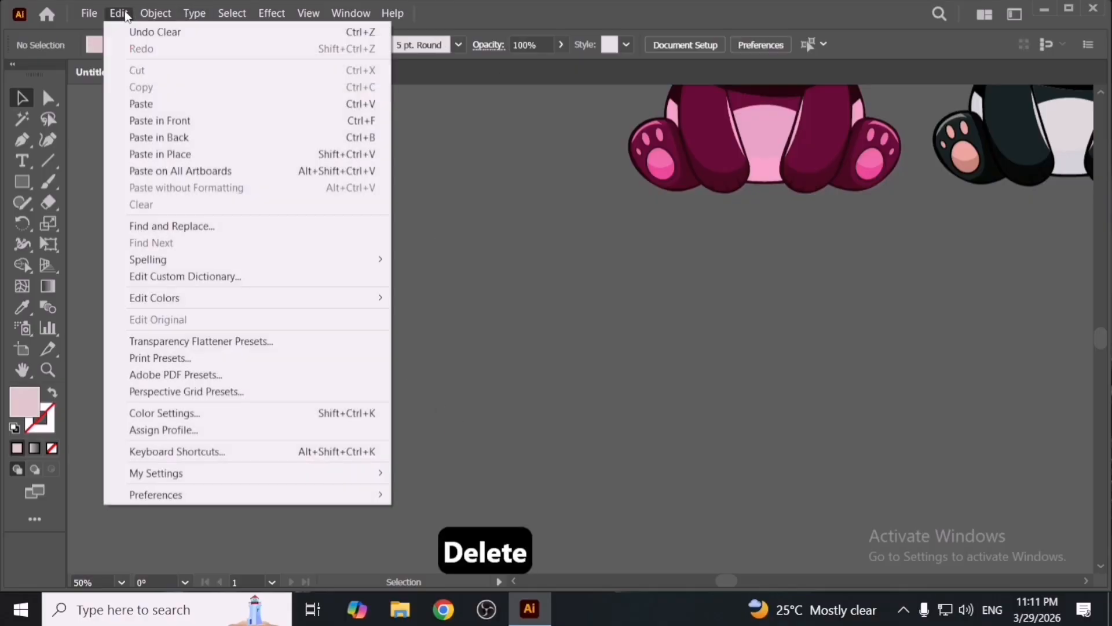
click(315, 341)
click(405, 258)
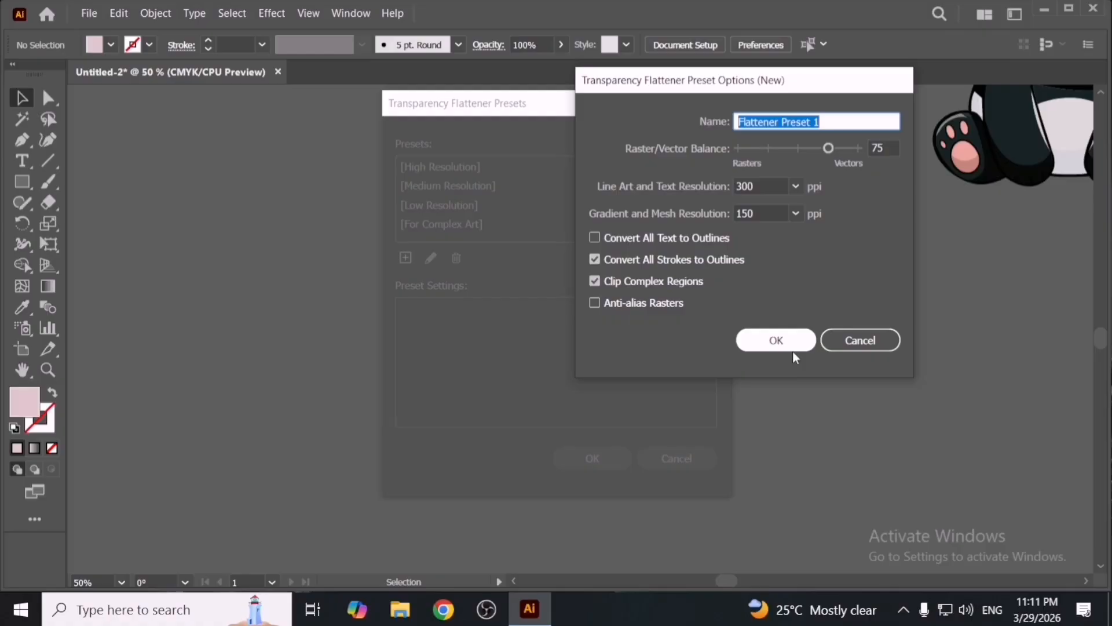
click(871, 350)
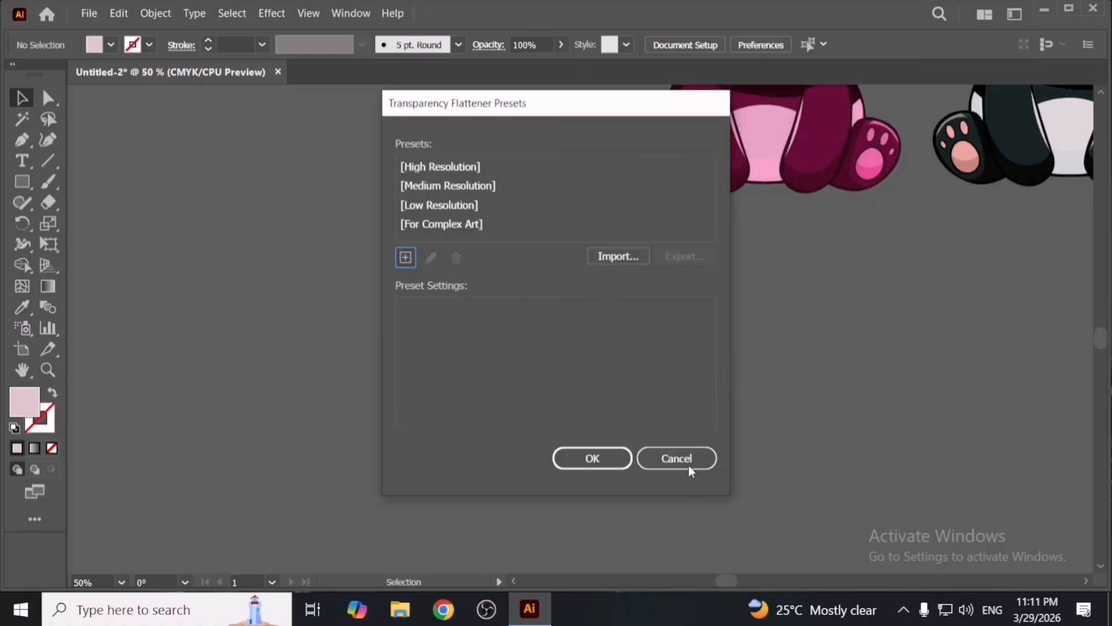
click(687, 461)
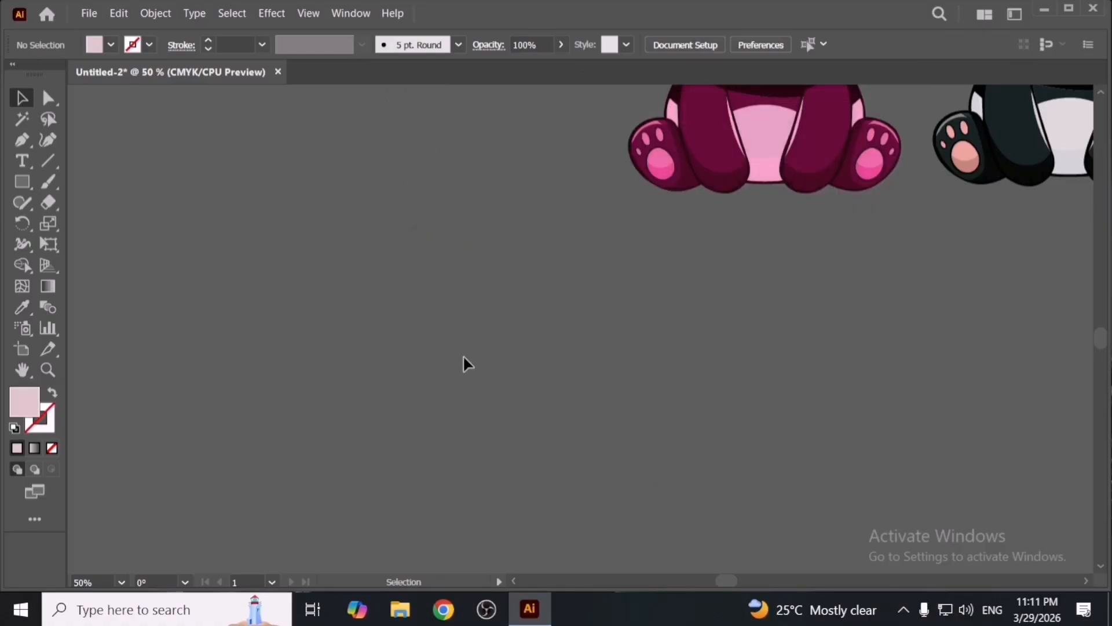
- Open the Print Presets dialog and cancel it
click(110, 13)
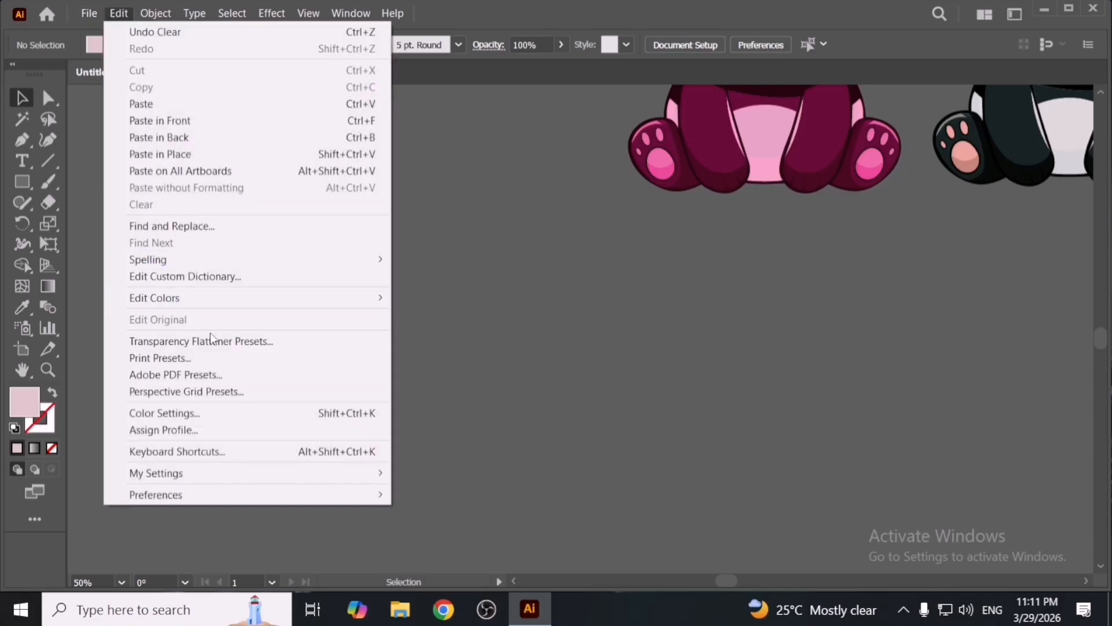
click(223, 360)
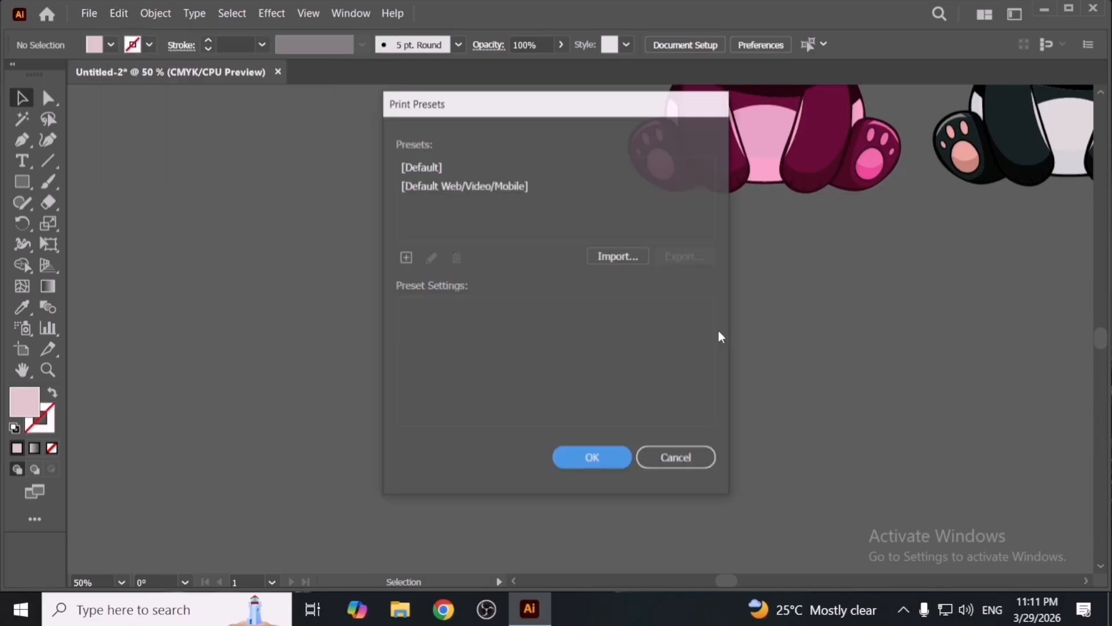
click(695, 463)
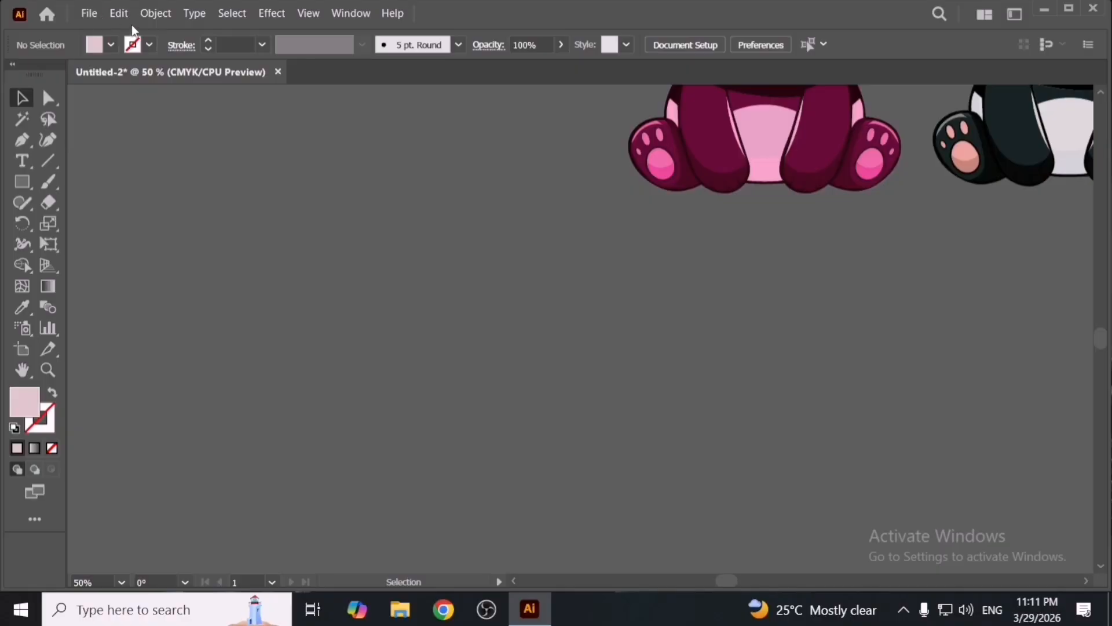
- Open the Adobe PDF Presets dialog and cancel it
click(119, 13)
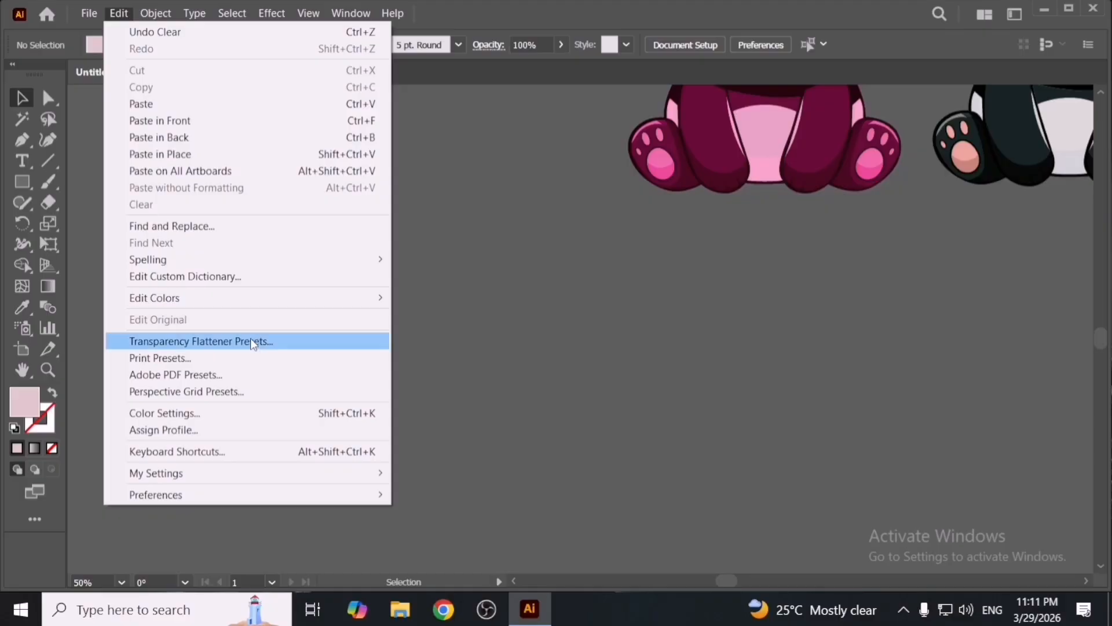
click(260, 378)
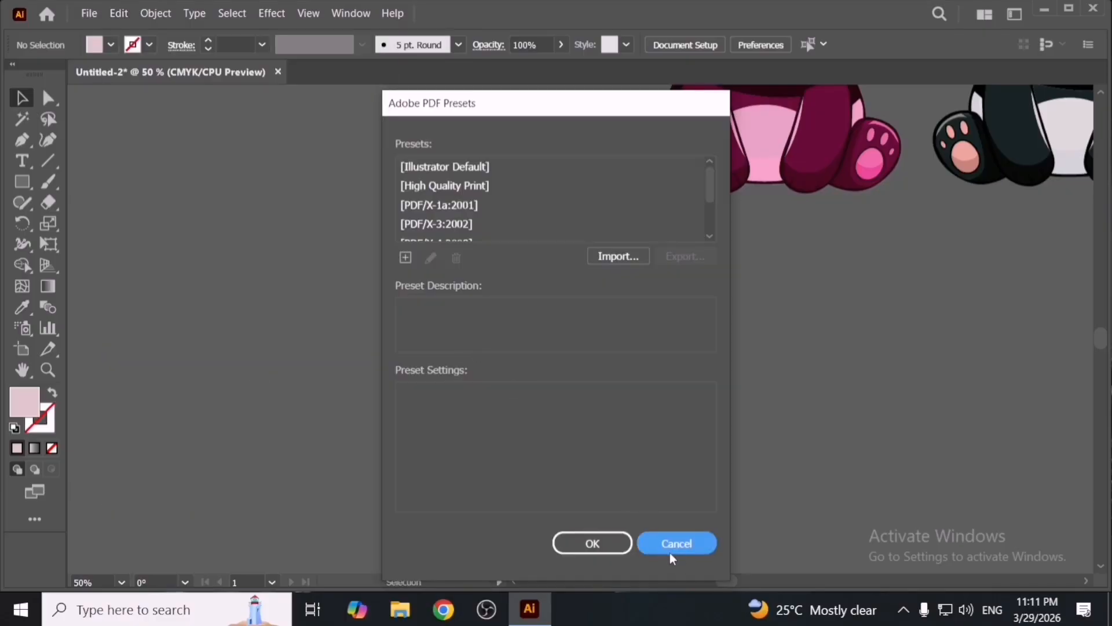
click(668, 548)
- Try creating a new perspective grid preset based on 3P-Normal View and cancel the presets dialog
click(119, 13)
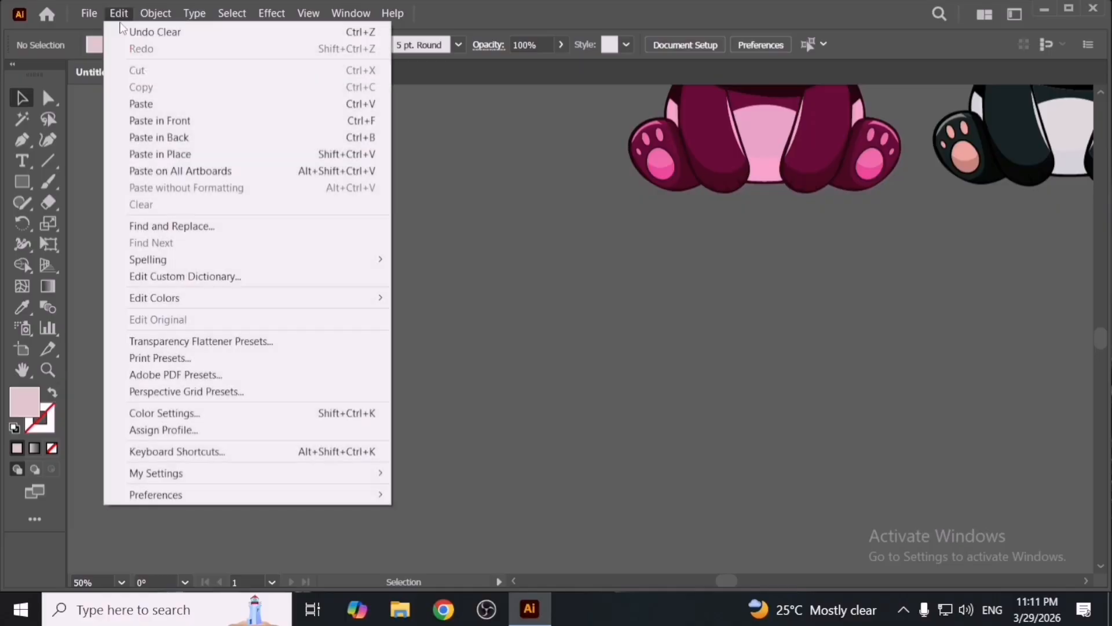
click(265, 392)
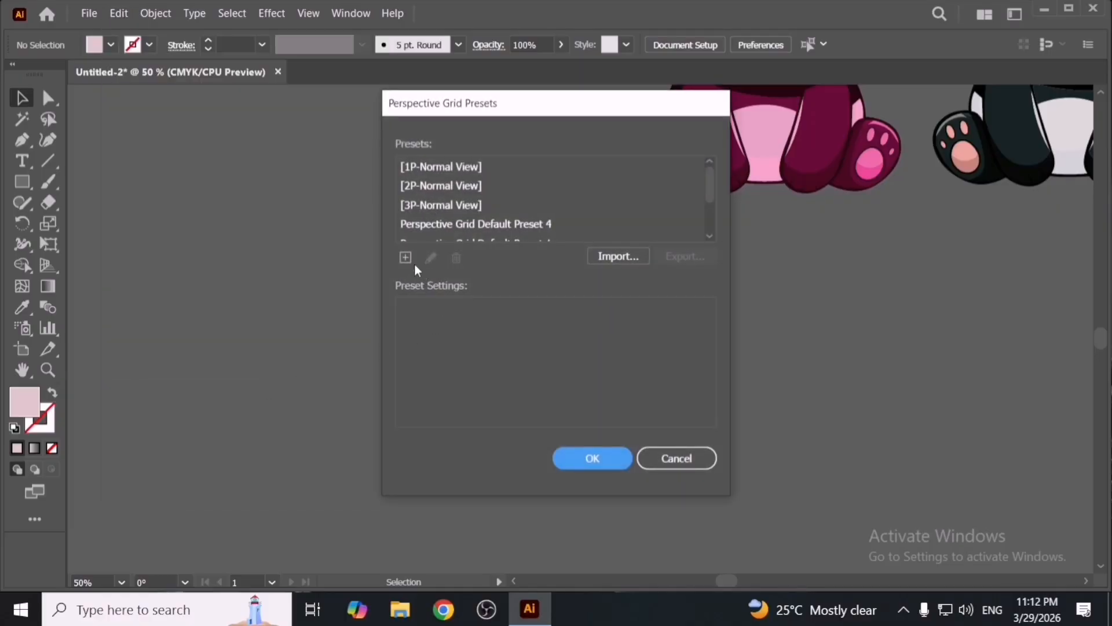
click(422, 208)
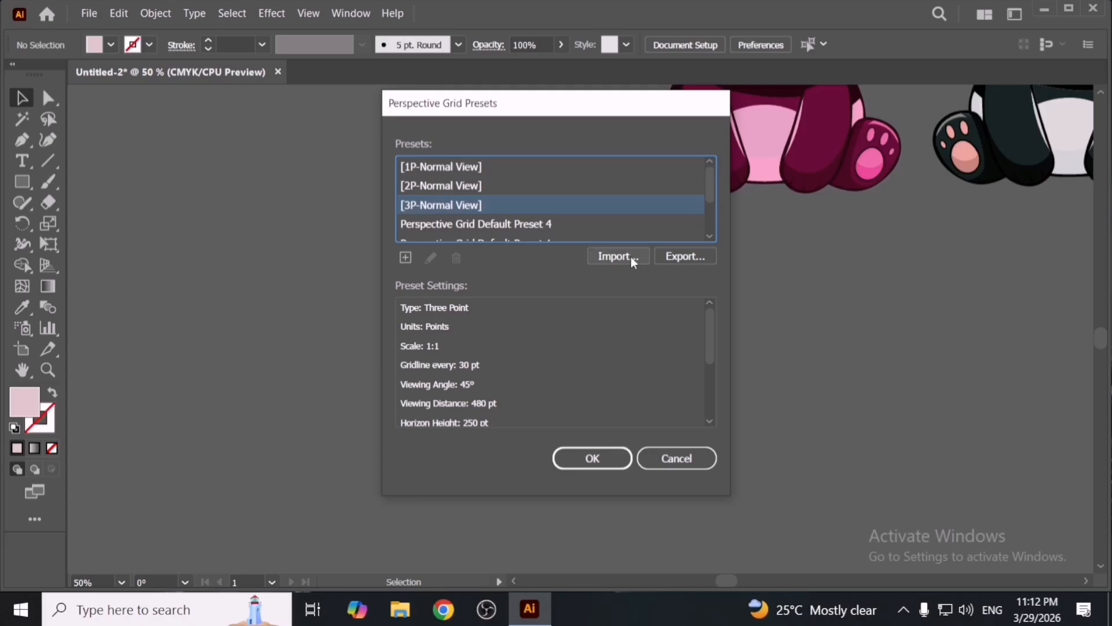
click(410, 258)
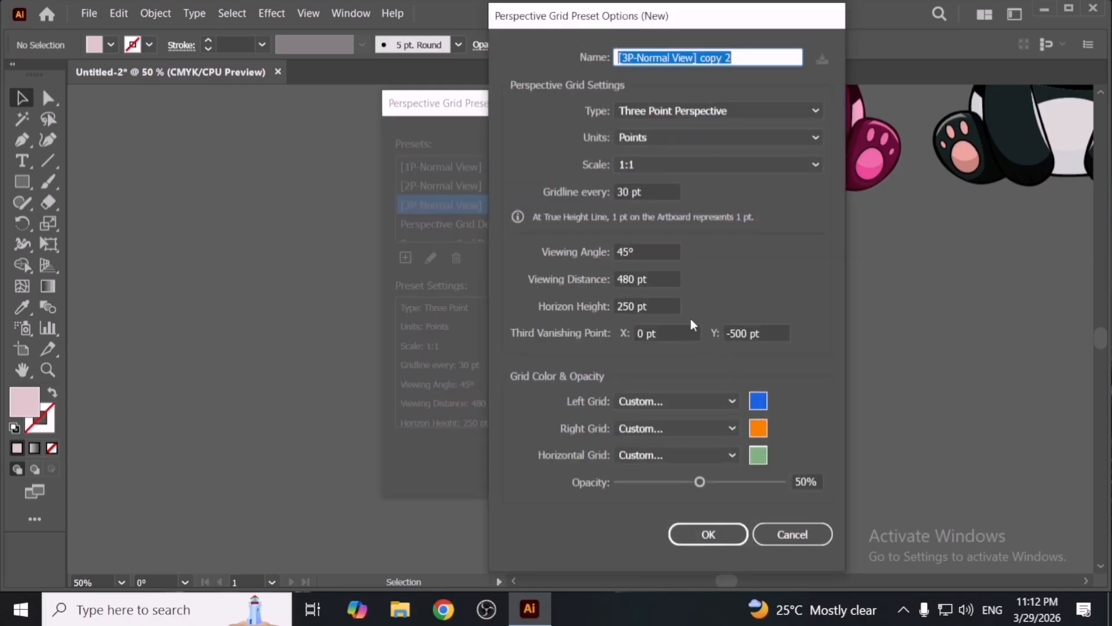
click(777, 532)
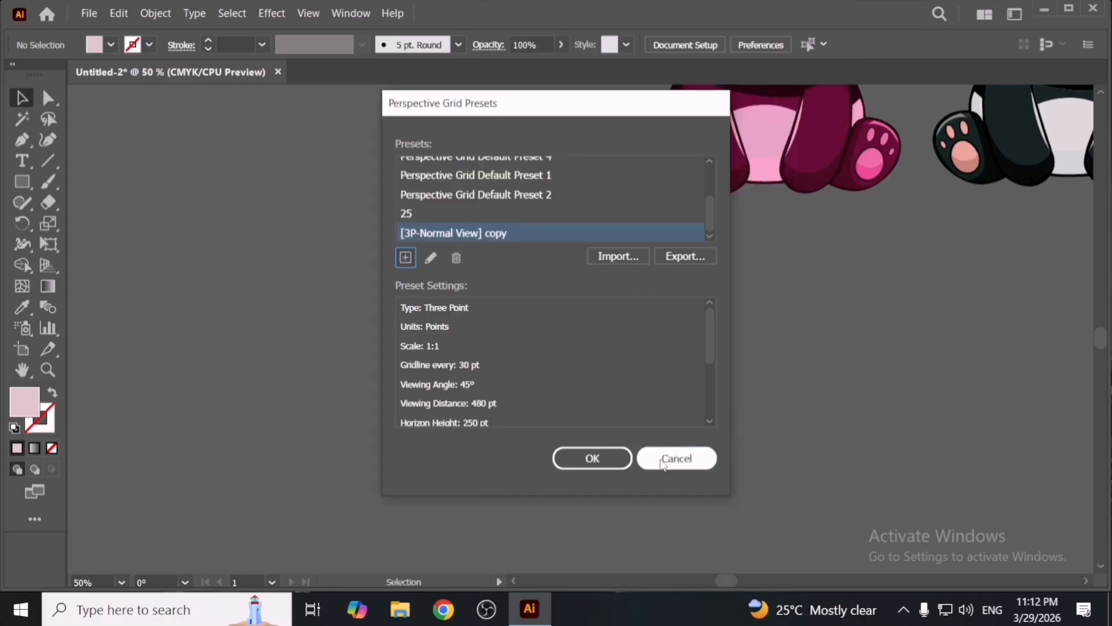
click(663, 460)
- Open the Color Settings dialog and cancel it
click(119, 12)
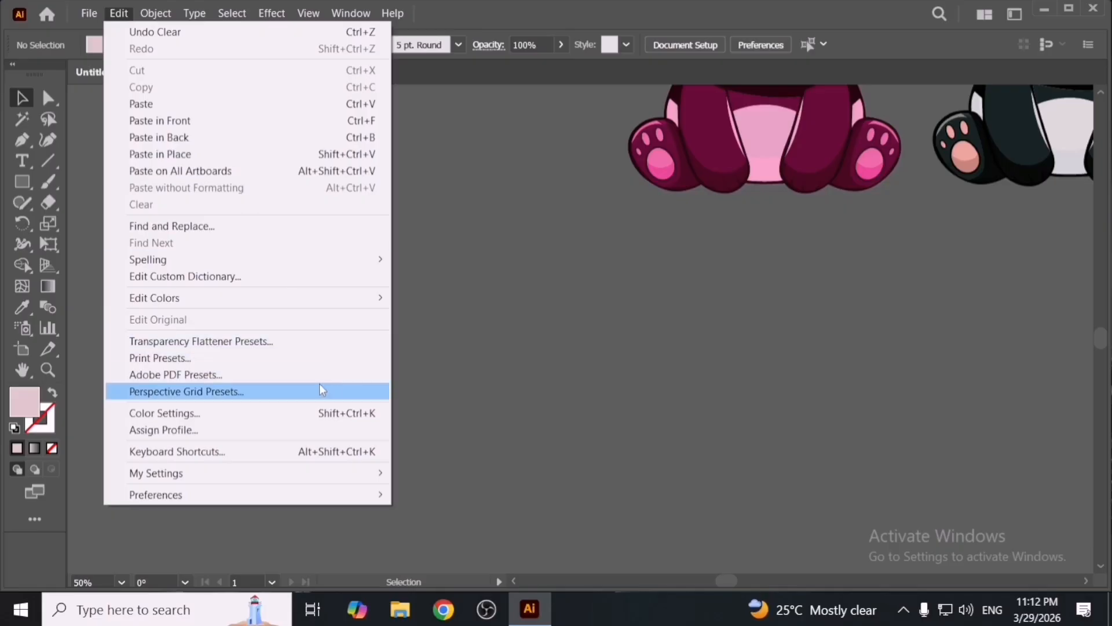
click(334, 410)
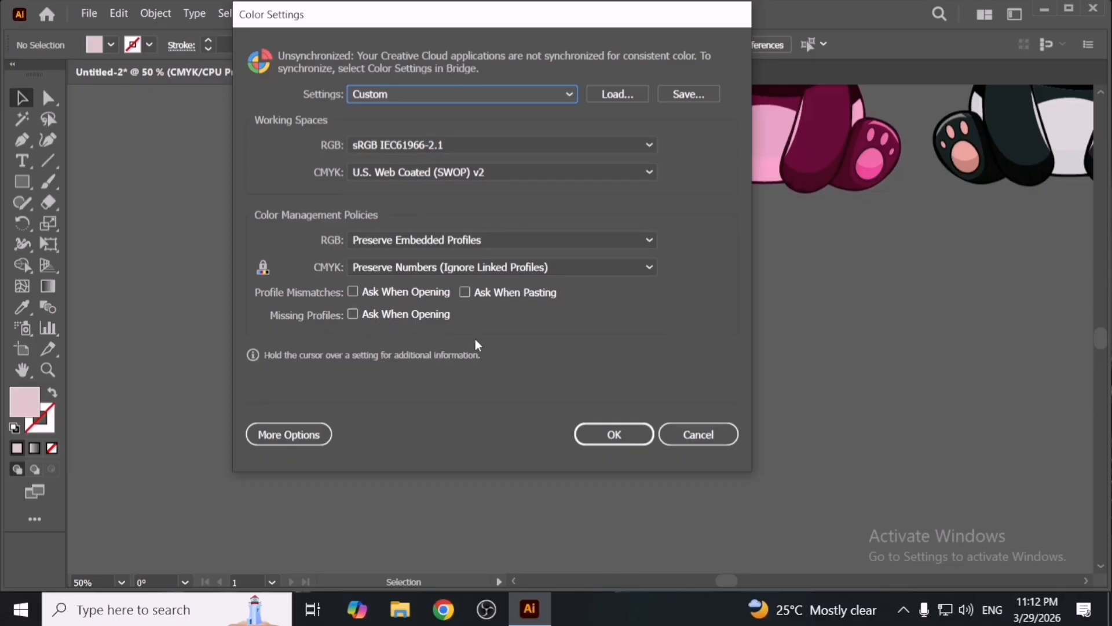
click(701, 434)
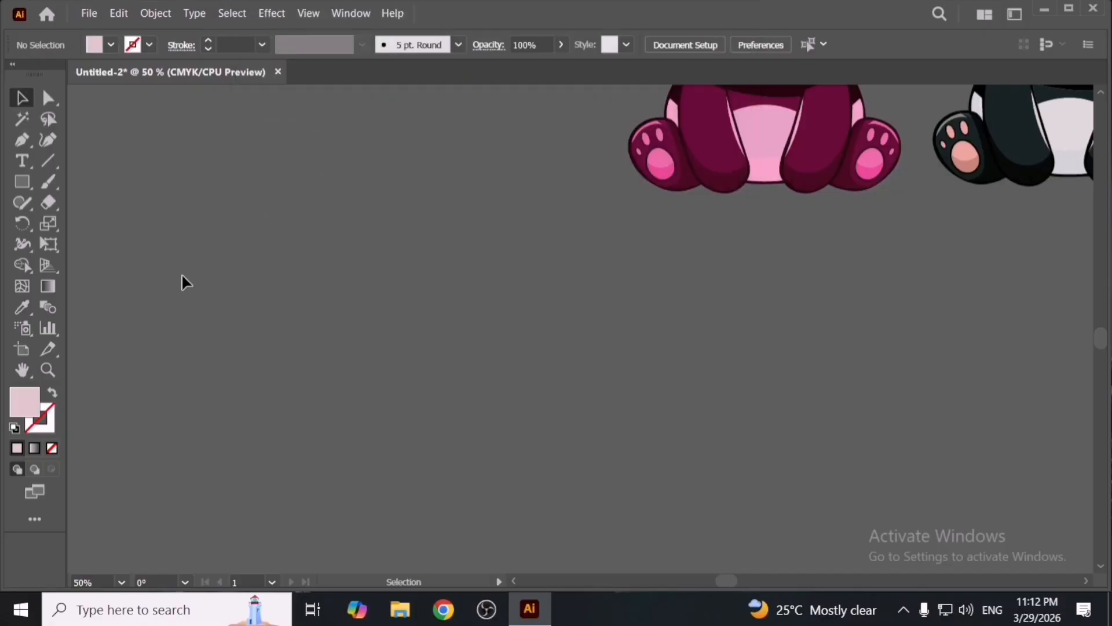
- Open the Assign Profile dialog and cancel it
click(117, 14)
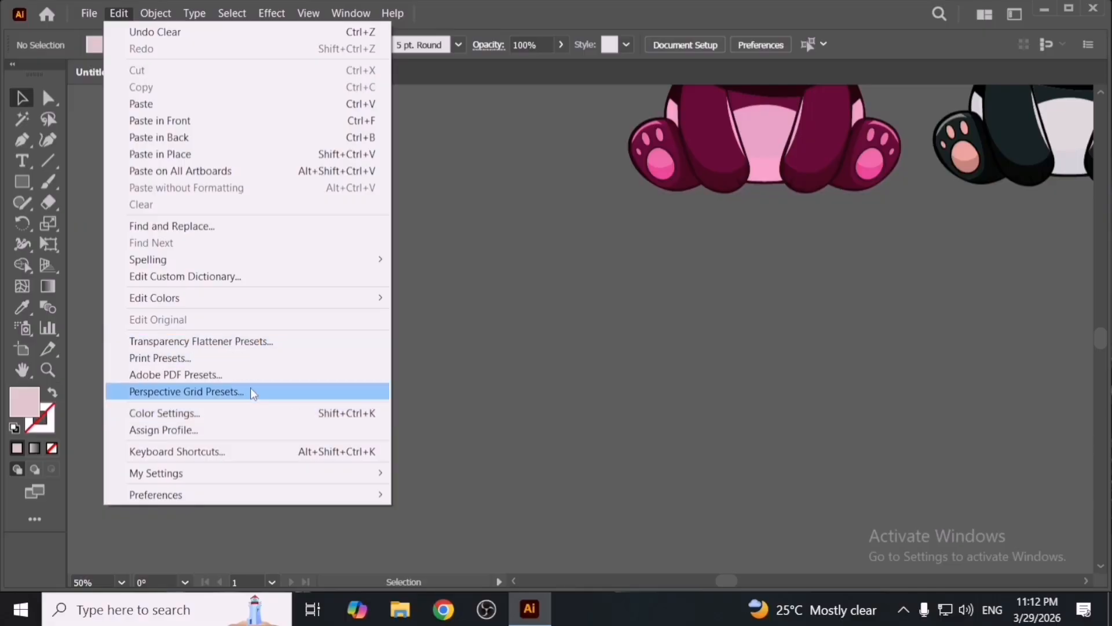
click(269, 430)
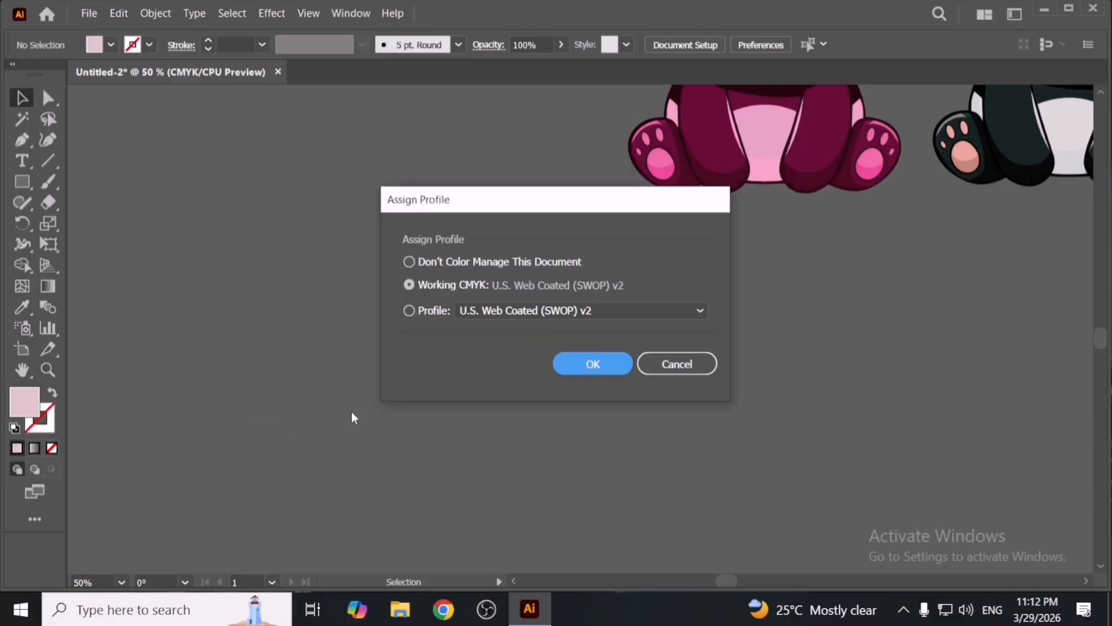
click(689, 371)
- Open the Export Settings dialog for My Settings and cancel it
click(120, 14)
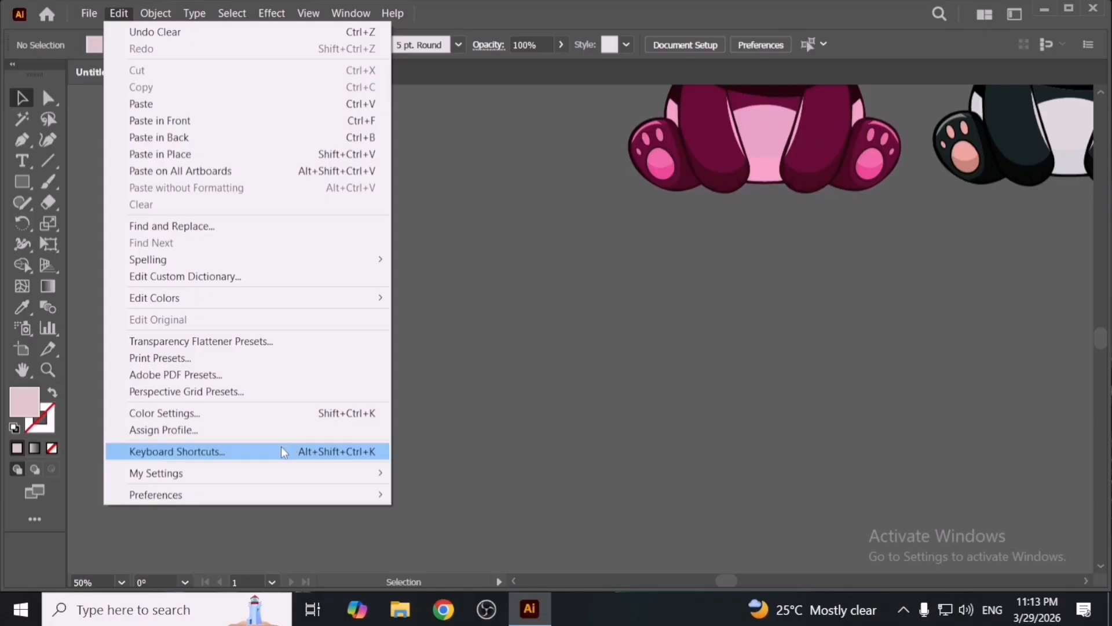
mouse_move(283, 473)
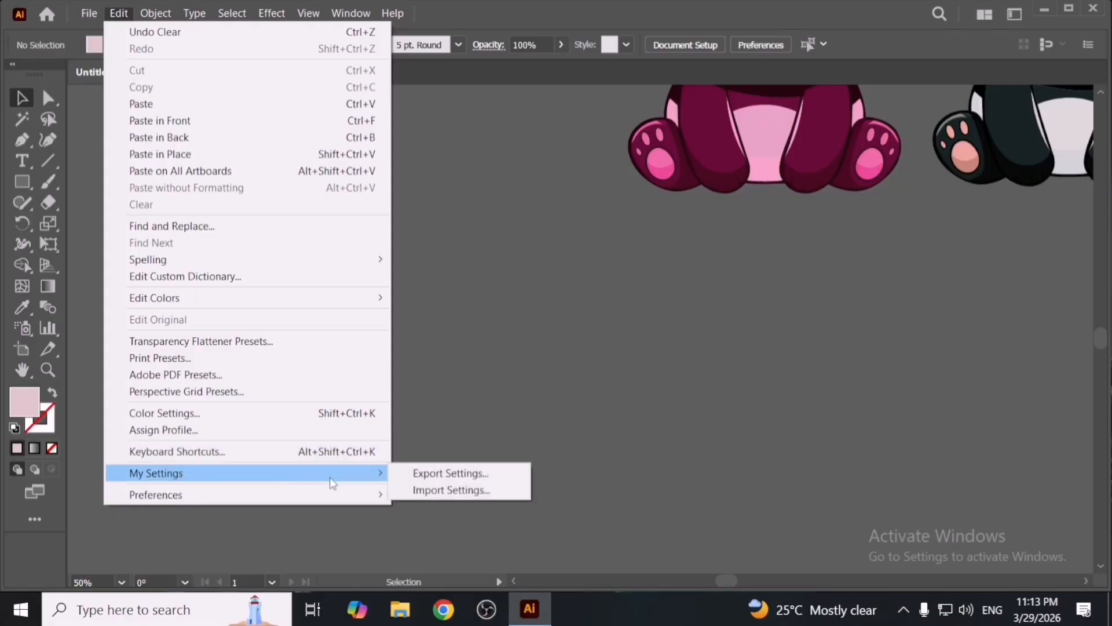
click(447, 476)
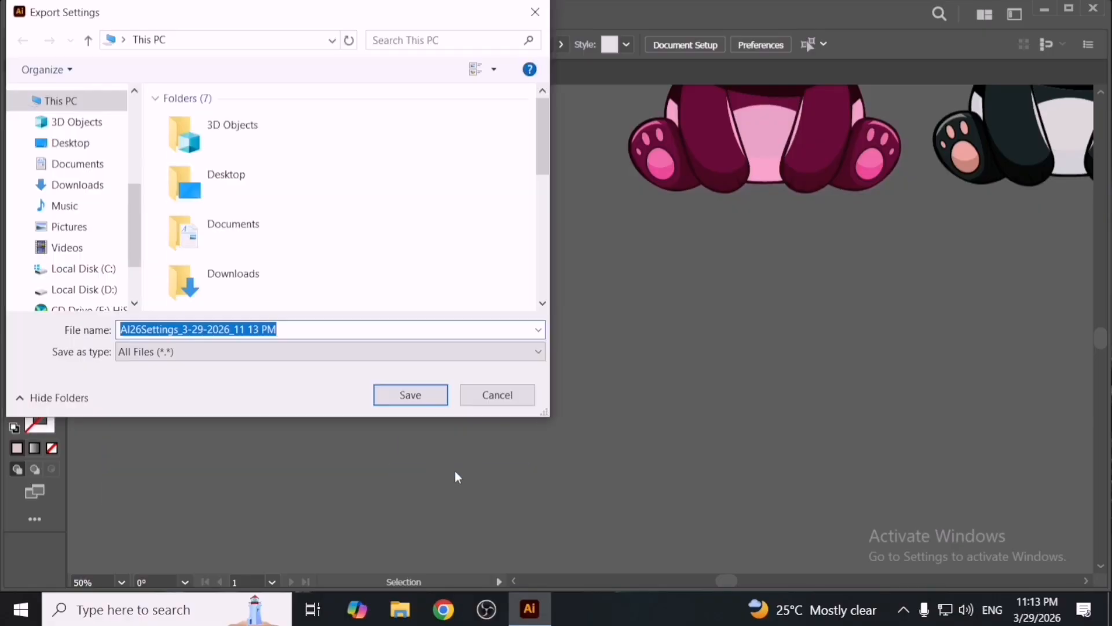
click(493, 400)
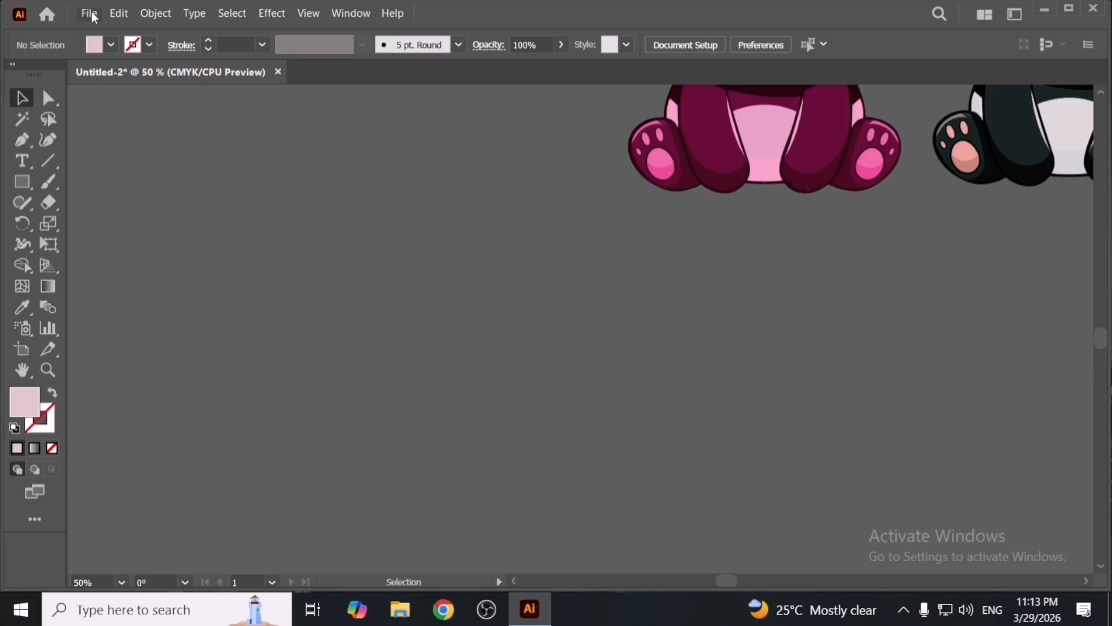
- Open the Import Settings command for My Settings and dismiss it
click(108, 14)
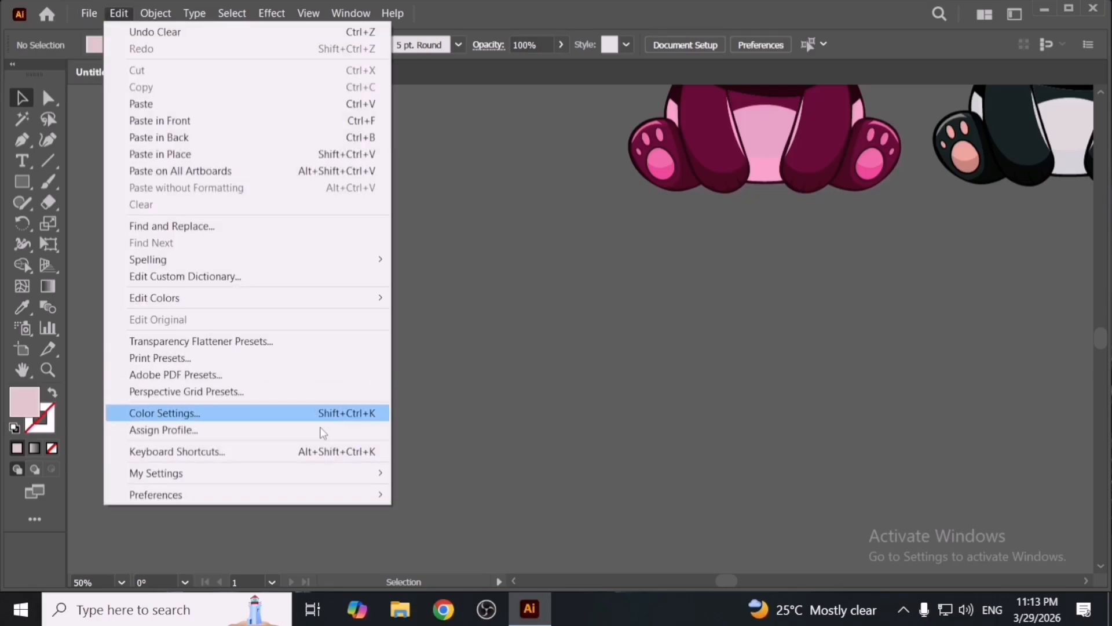
mouse_move(329, 472)
click(458, 488)
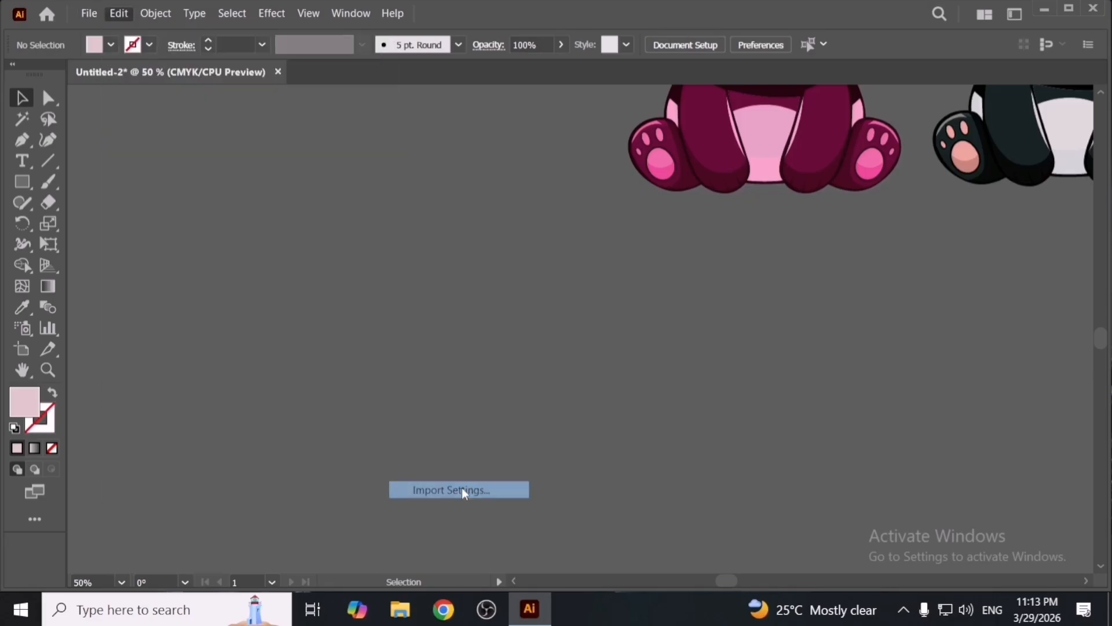
click(707, 326)
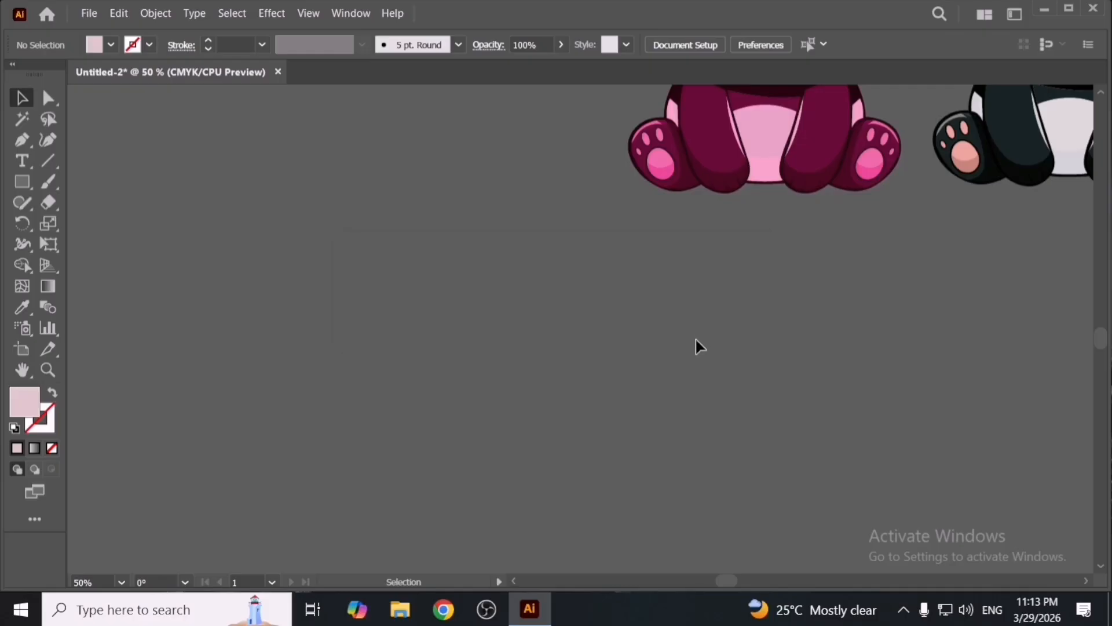
- Open General Preferences and step through every category from Selection & Anchor Display to Devices
click(117, 13)
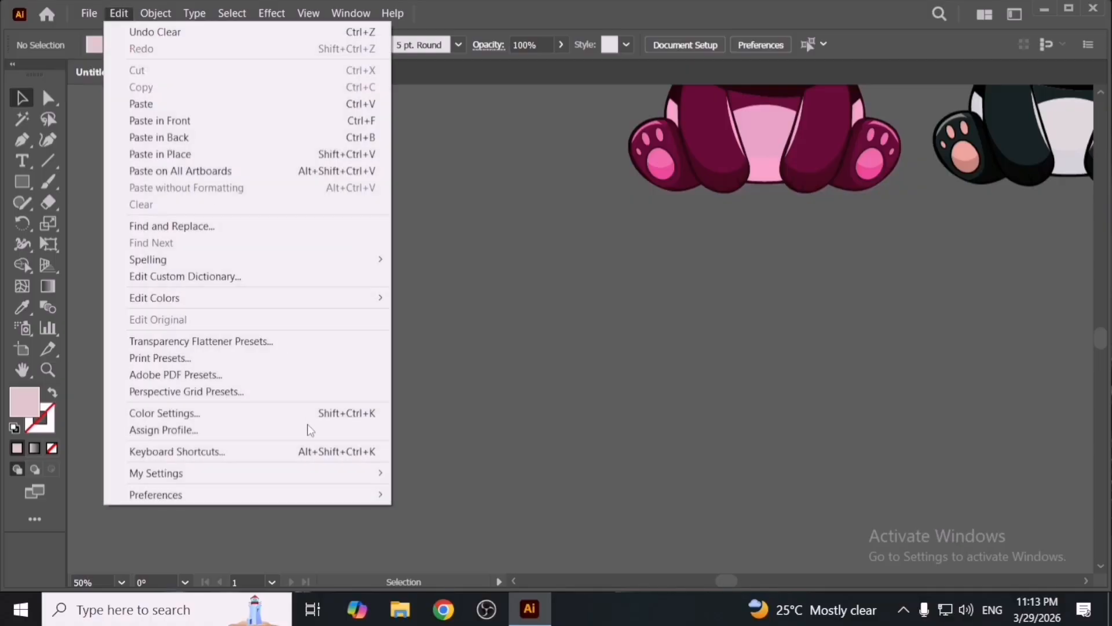
mouse_move(331, 475)
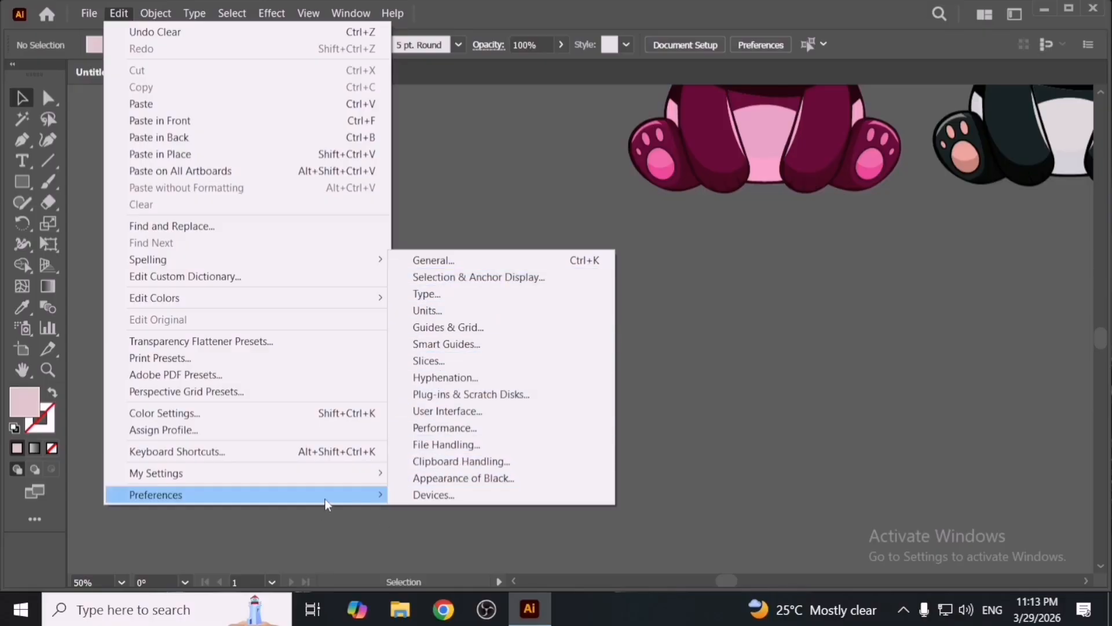
click(479, 262)
click(349, 73)
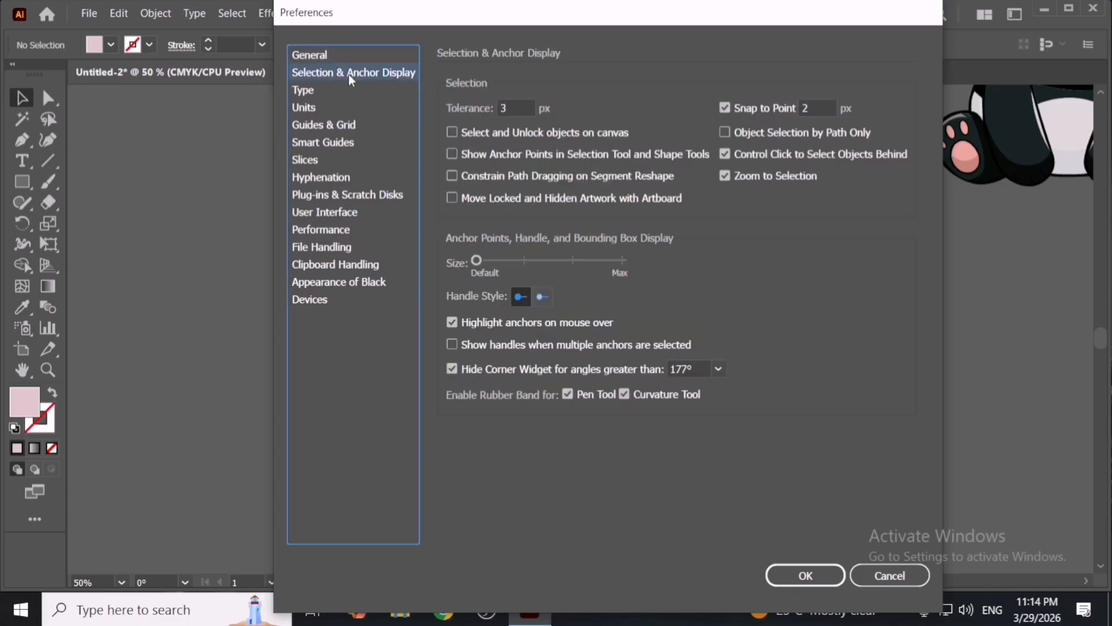
click(349, 89)
click(352, 109)
click(359, 126)
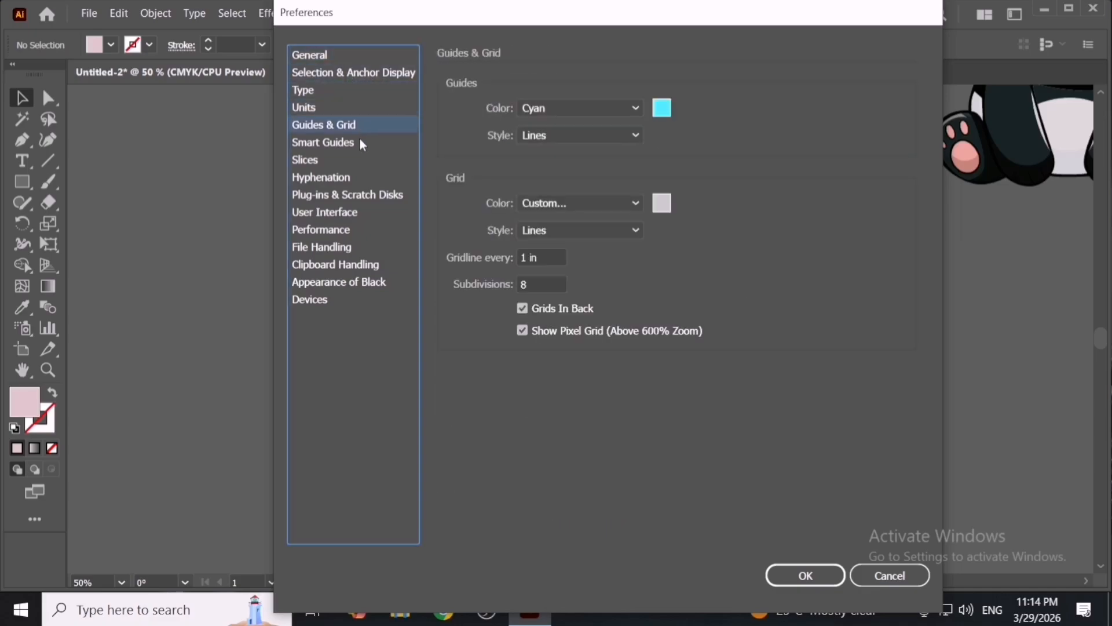
click(363, 142)
click(363, 160)
click(372, 178)
click(378, 197)
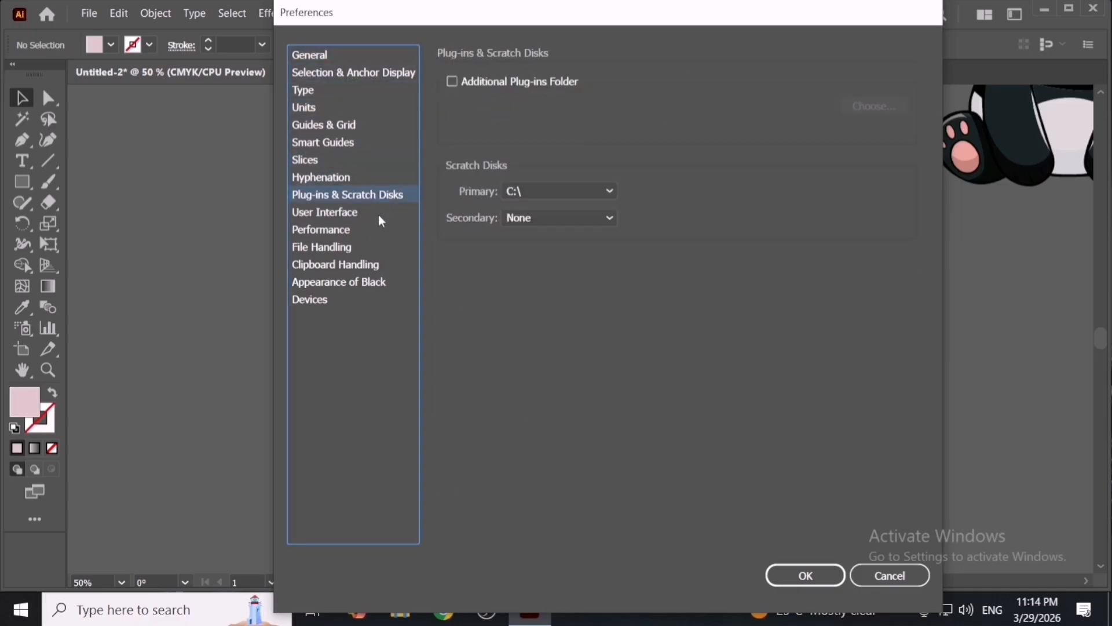
click(379, 213)
click(380, 230)
click(380, 248)
click(381, 264)
click(380, 248)
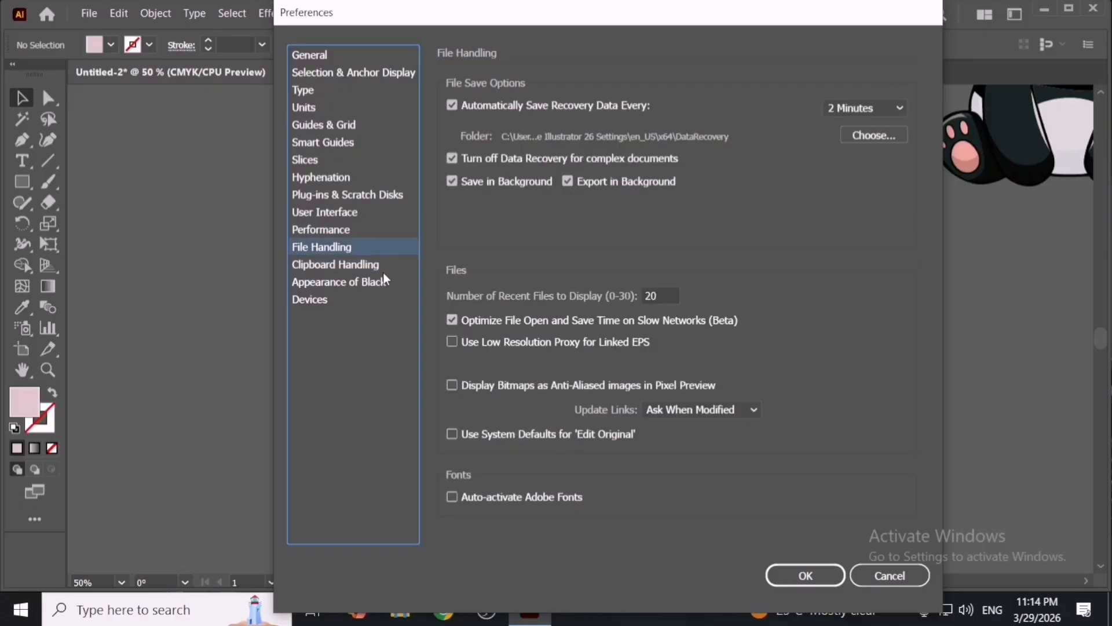
click(382, 283)
click(373, 301)
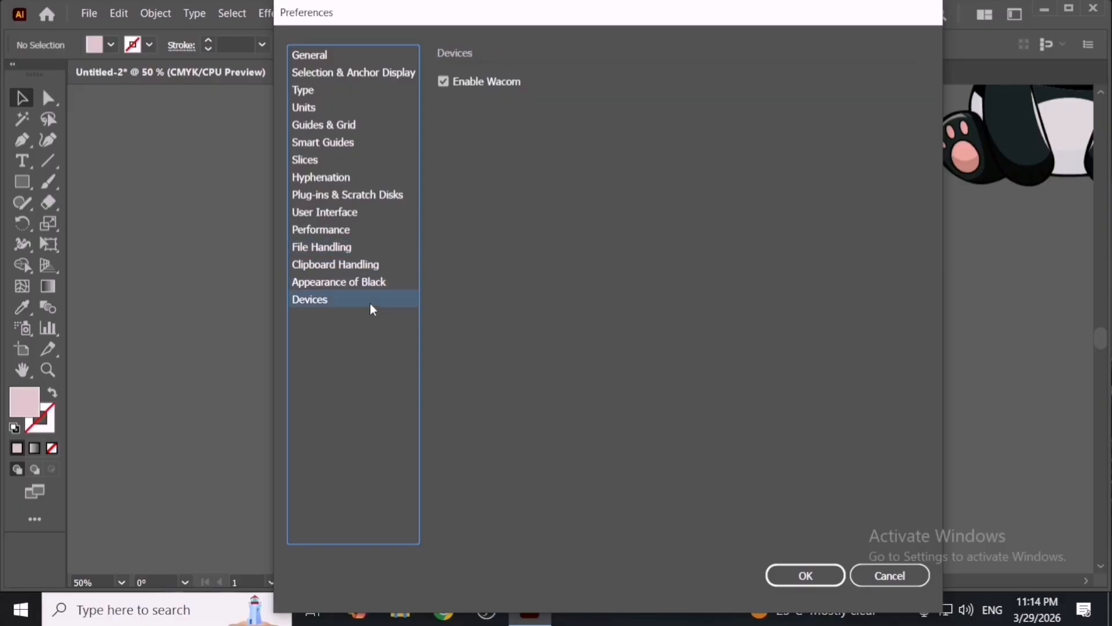
- Review the Preferences categories again from General down to Devices and Clipboard Handling
click(374, 55)
click(373, 90)
click(373, 107)
click(375, 125)
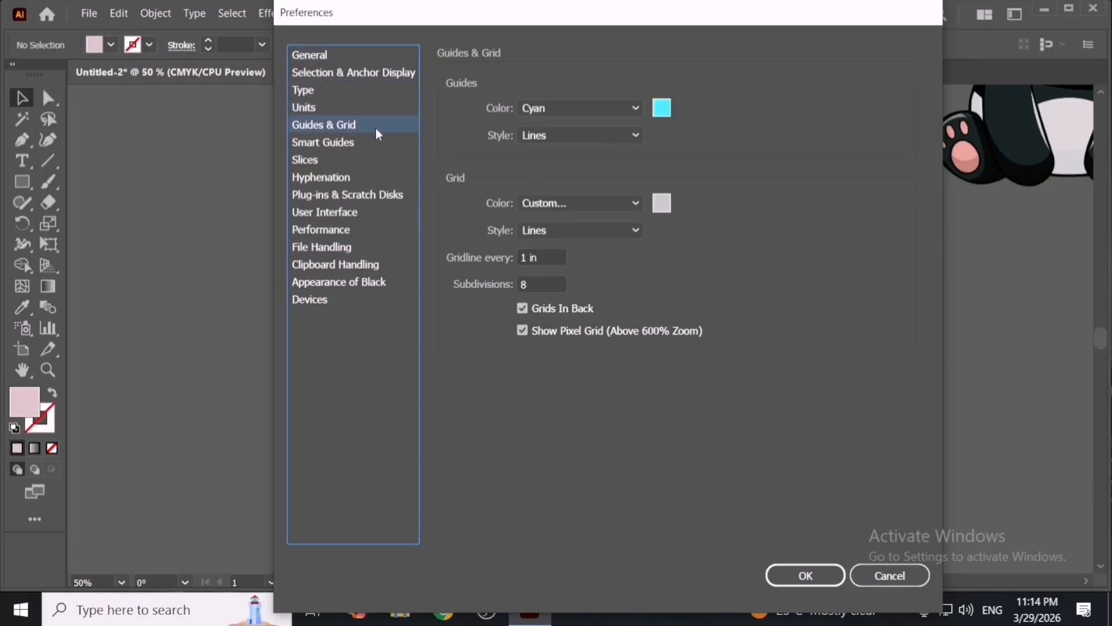
click(379, 144)
click(379, 177)
click(381, 195)
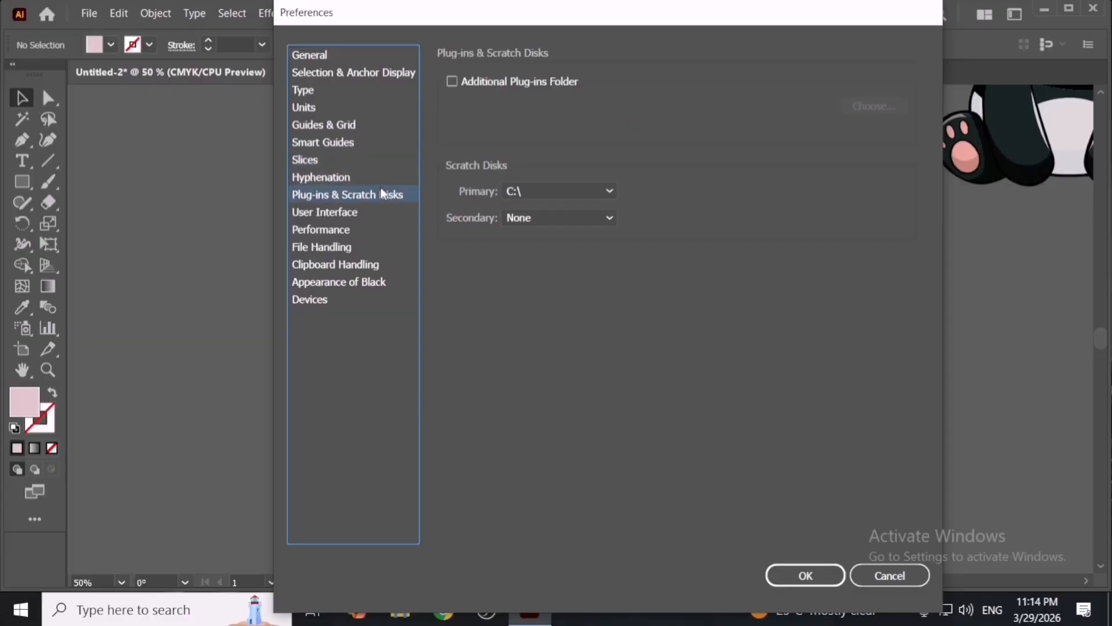
click(384, 210)
click(383, 222)
click(385, 248)
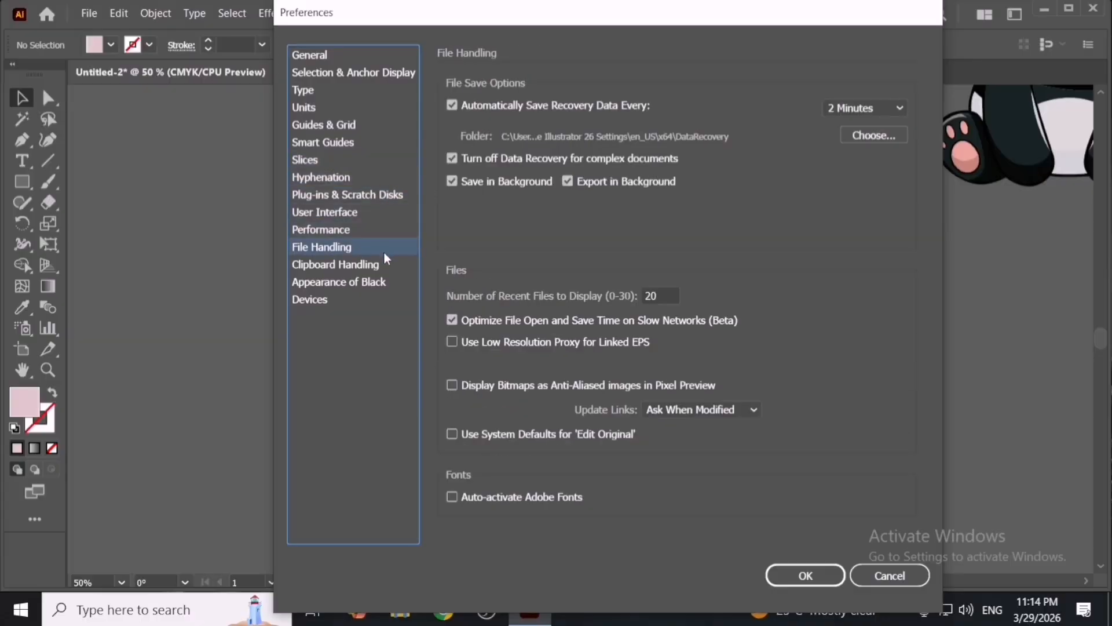
click(382, 265)
click(380, 285)
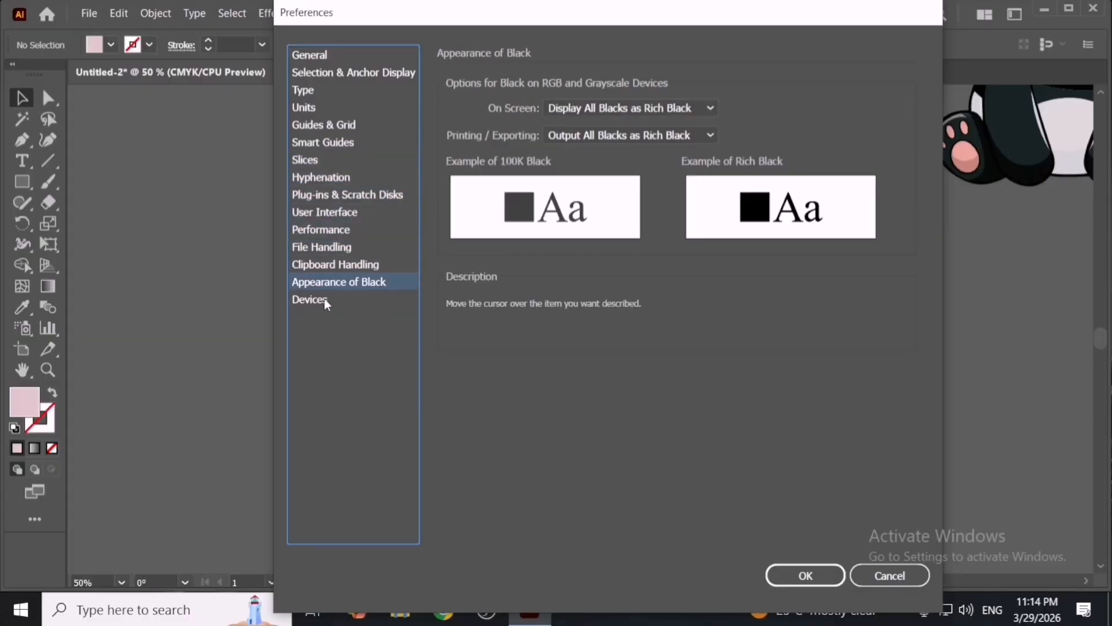
click(327, 300)
click(333, 265)
- Move the Preferences dialog and revisit categories from Selection & Anchor Display to User Interface
drag(397, 18, 431, 52)
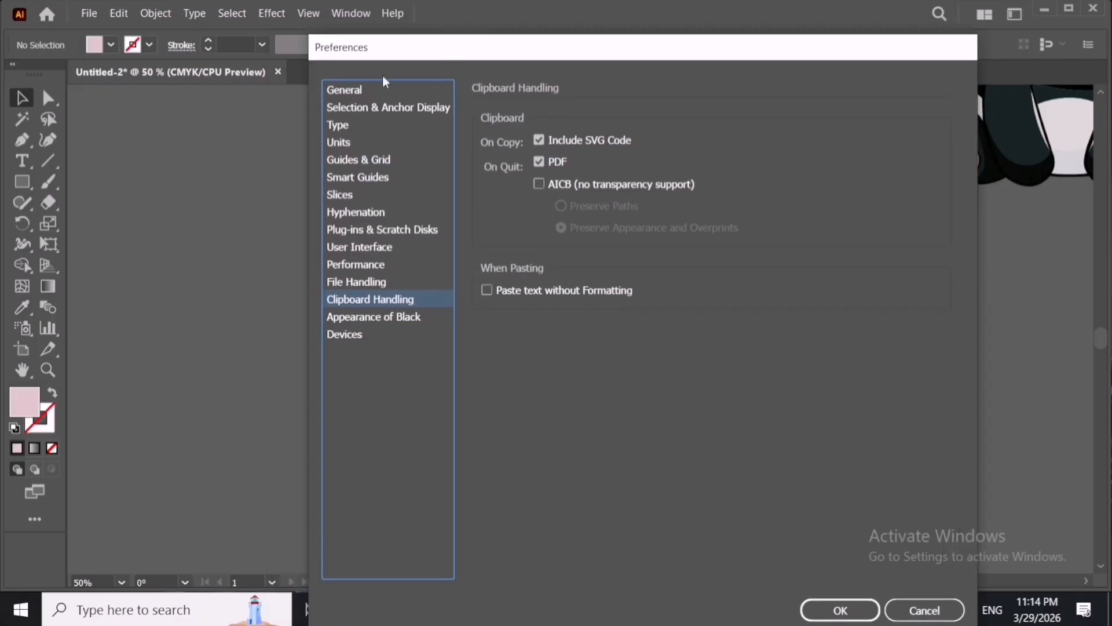
click(377, 106)
click(390, 125)
click(389, 142)
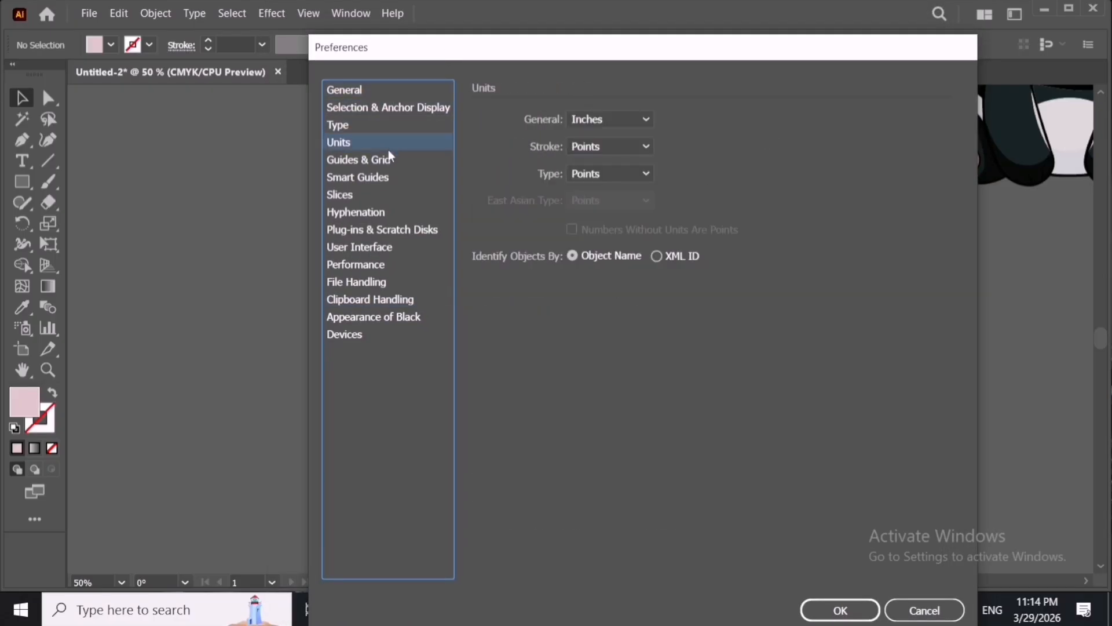
click(387, 160)
click(389, 176)
click(404, 214)
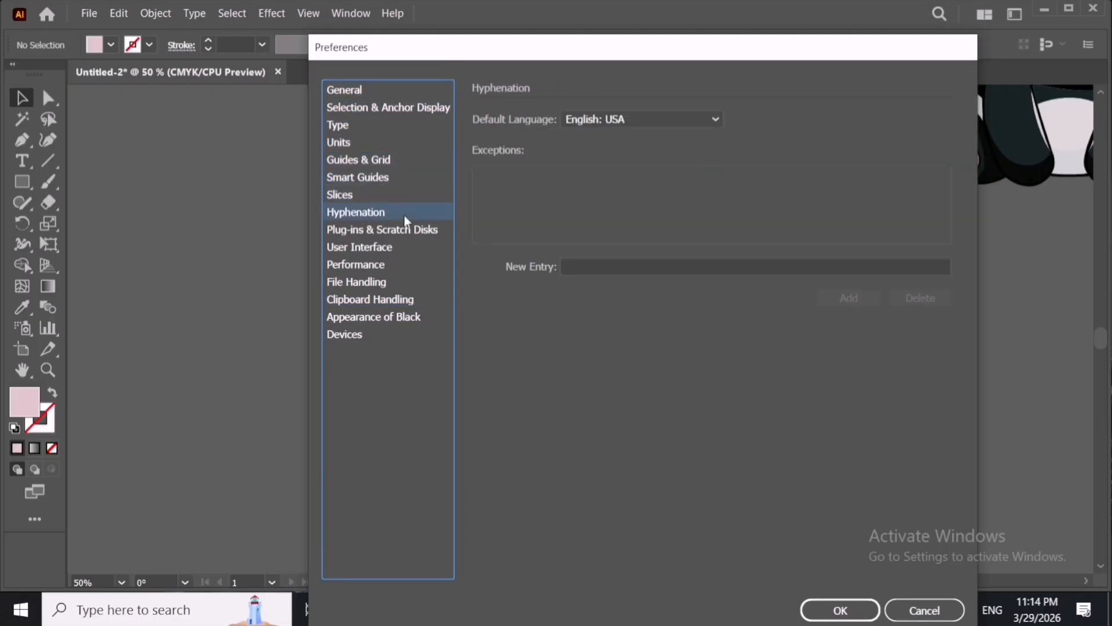
click(408, 247)
click(402, 229)
click(396, 264)
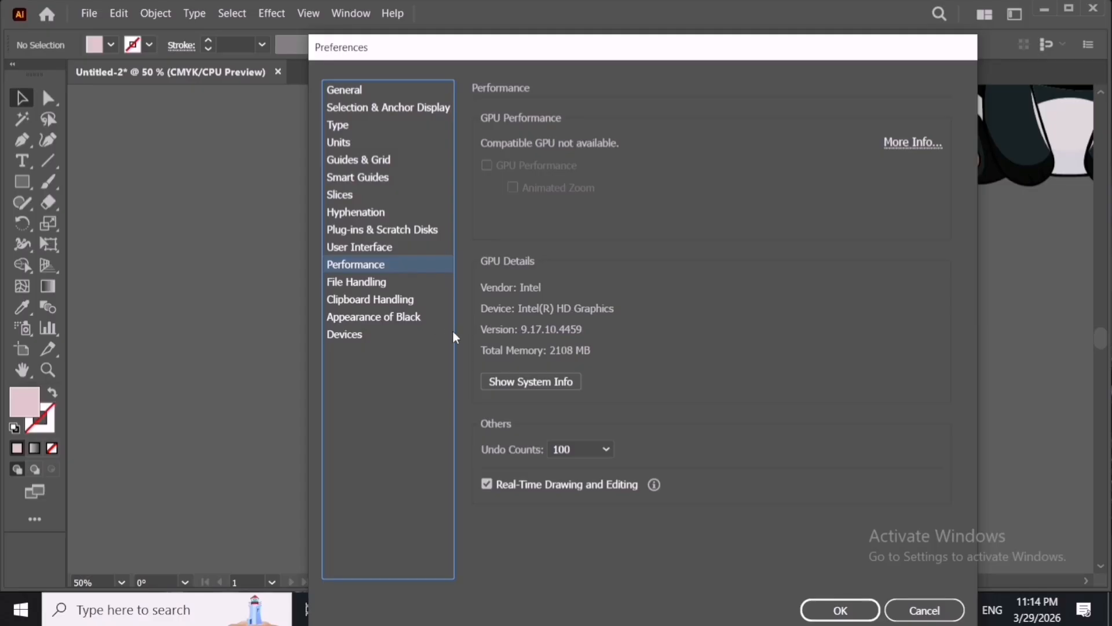
click(391, 255)
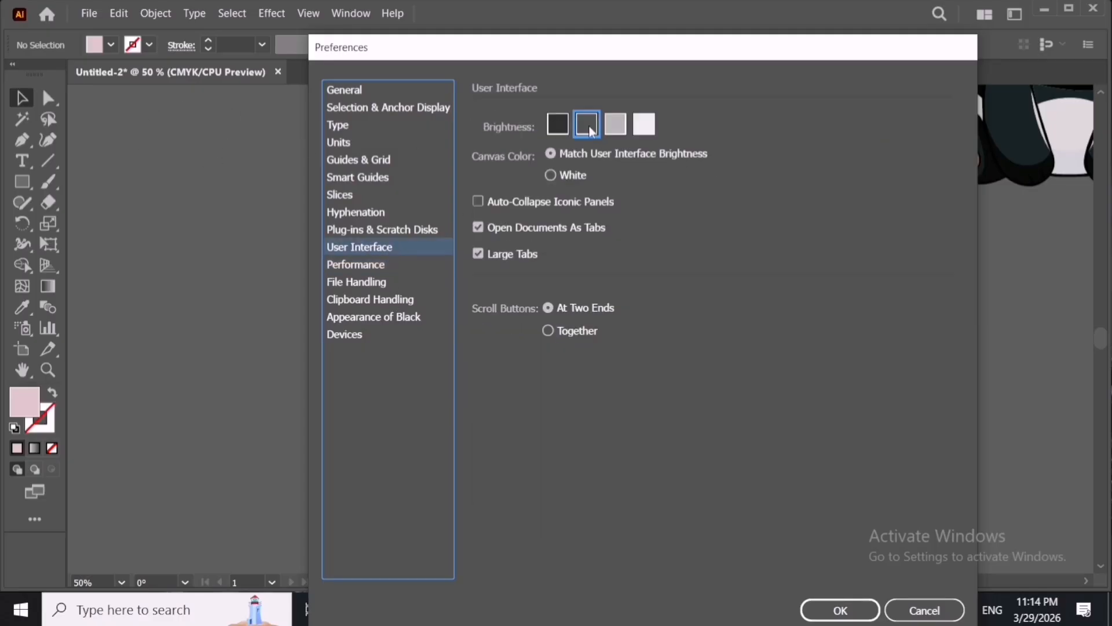
- Try each interface brightness option, settle on the second-darkest one and confirm Preferences
click(558, 124)
click(615, 124)
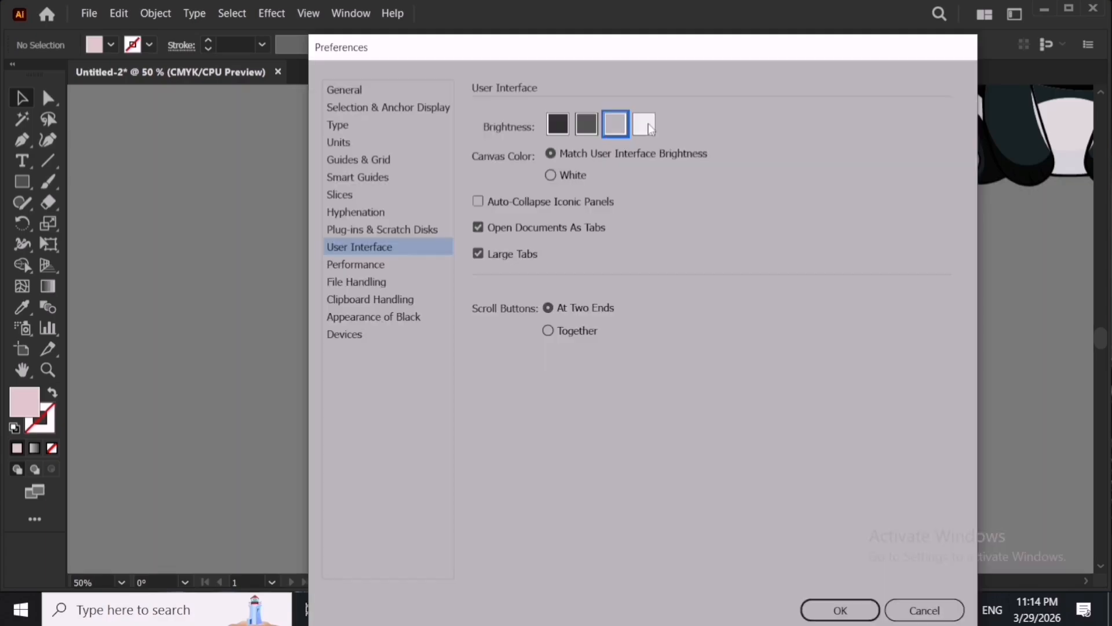
click(644, 124)
click(586, 124)
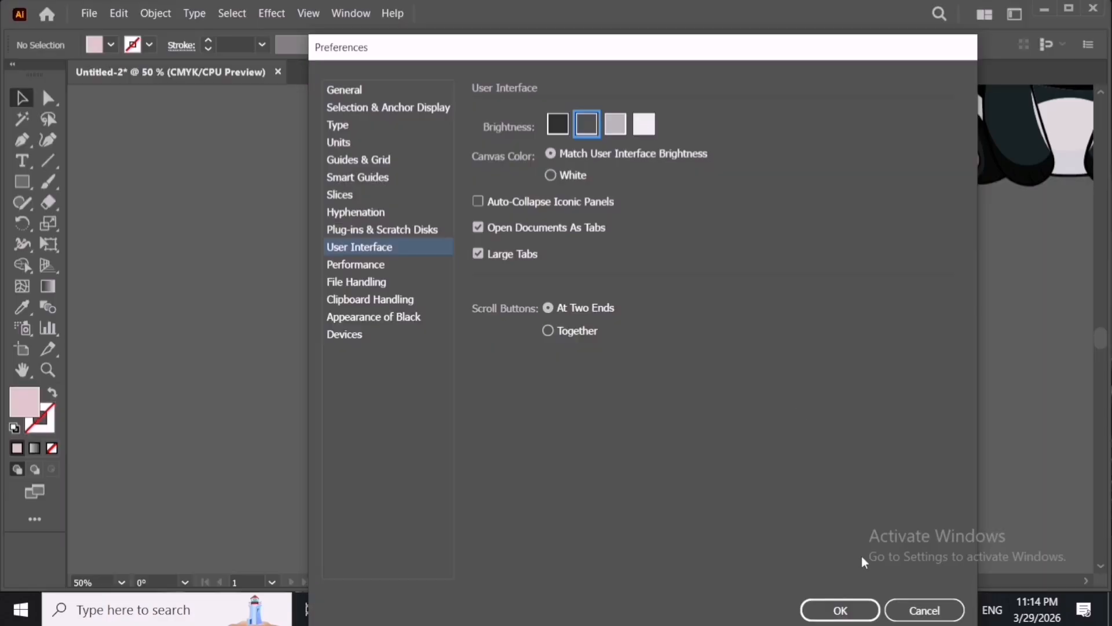
click(840, 610)
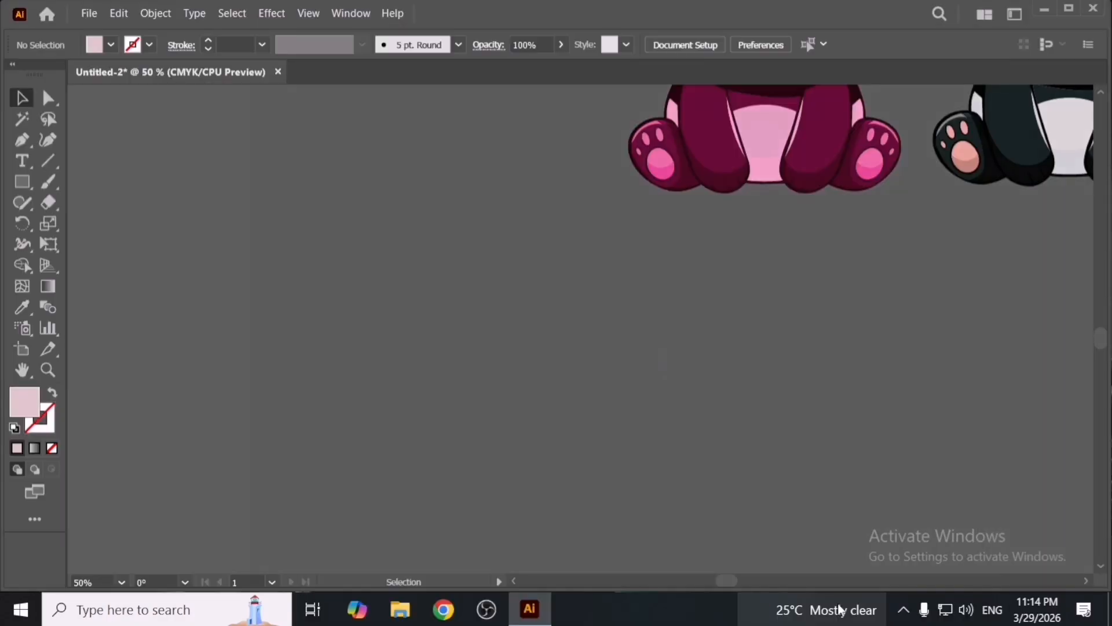
- Open the Keyboard Shortcuts dialog
mouse_move(841, 610)
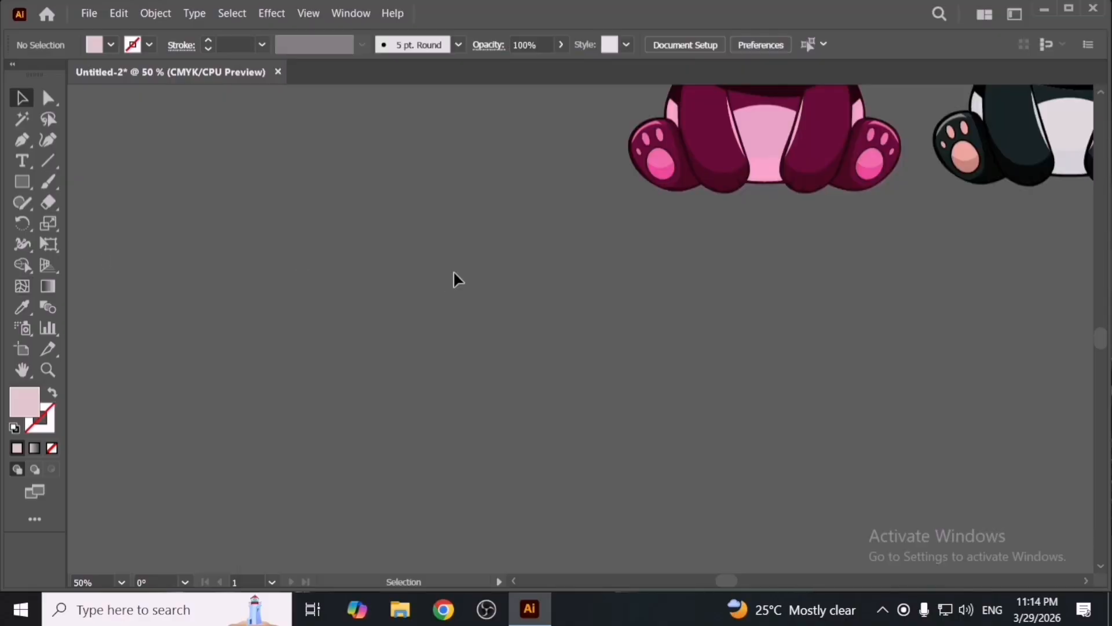
scroll(741, 320, up, 5)
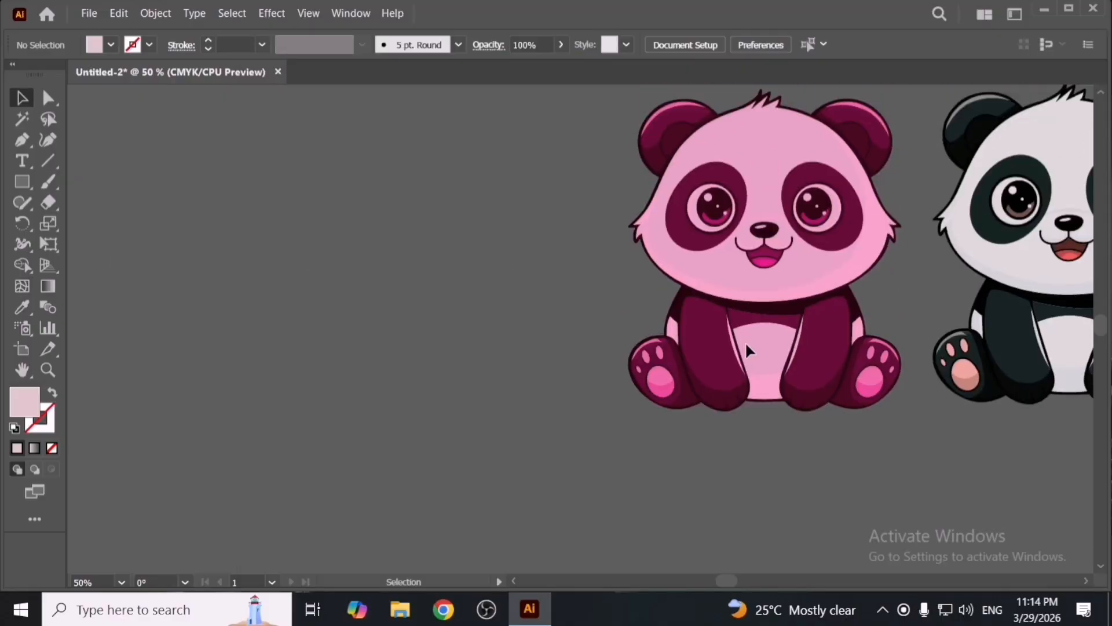
key(space)
drag(800, 360, 542, 366)
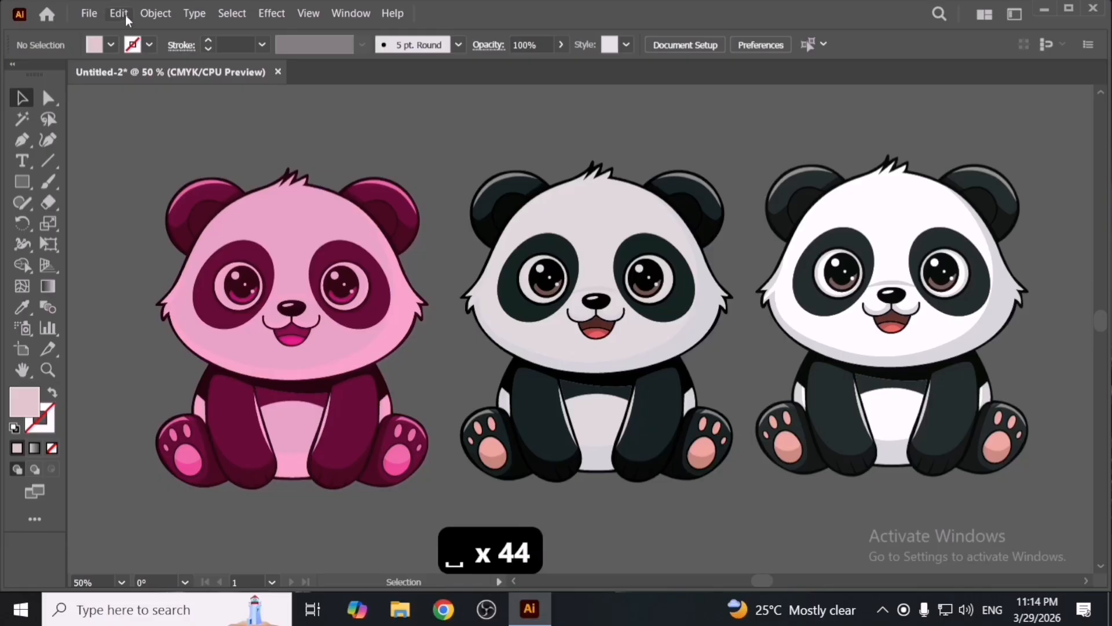
click(117, 14)
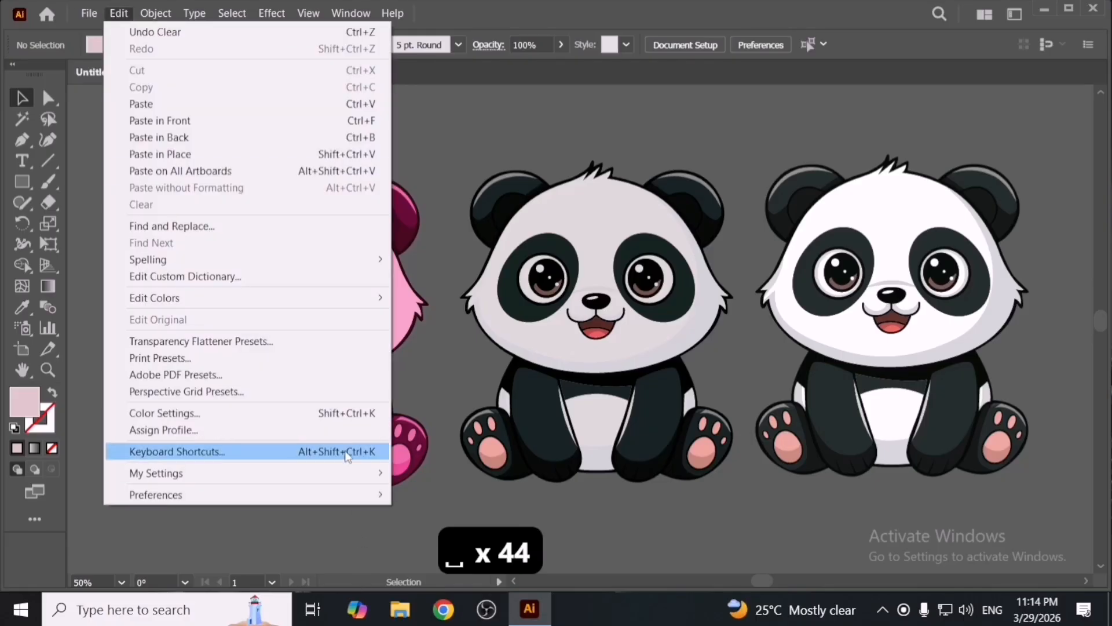
mouse_move(361, 478)
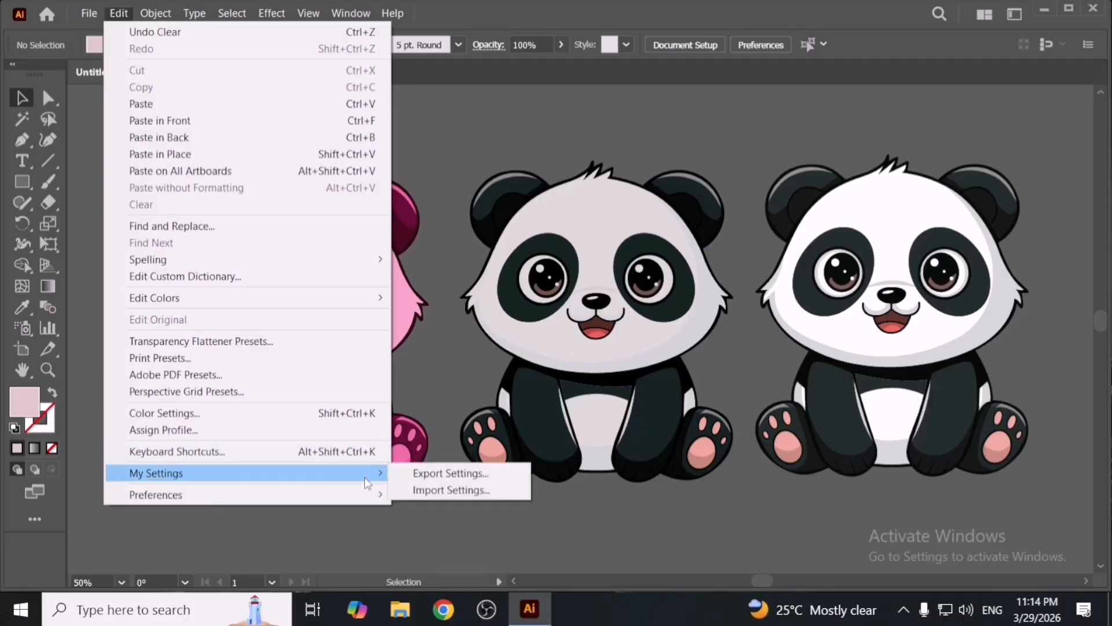
click(350, 451)
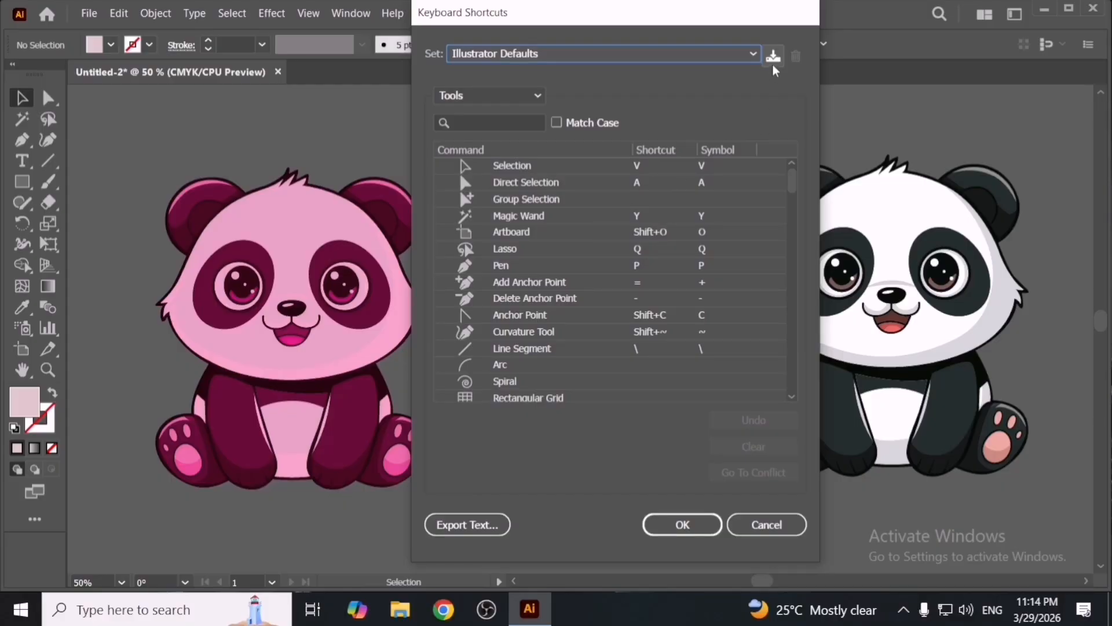
- Save the current shortcut set as a new keyset named MHT
click(616, 59)
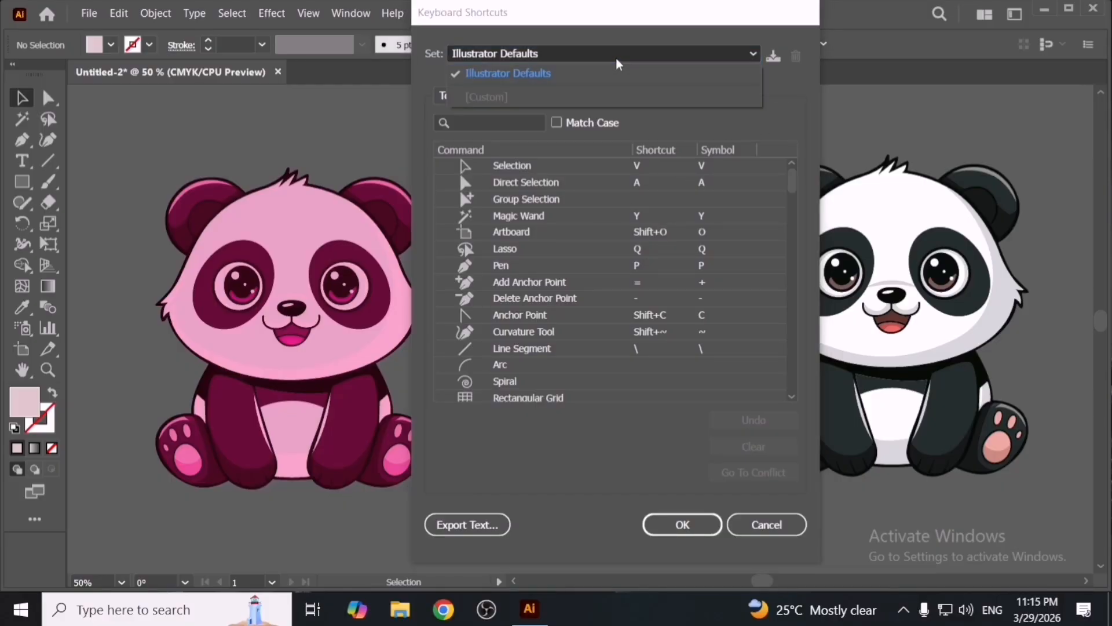
click(818, 121)
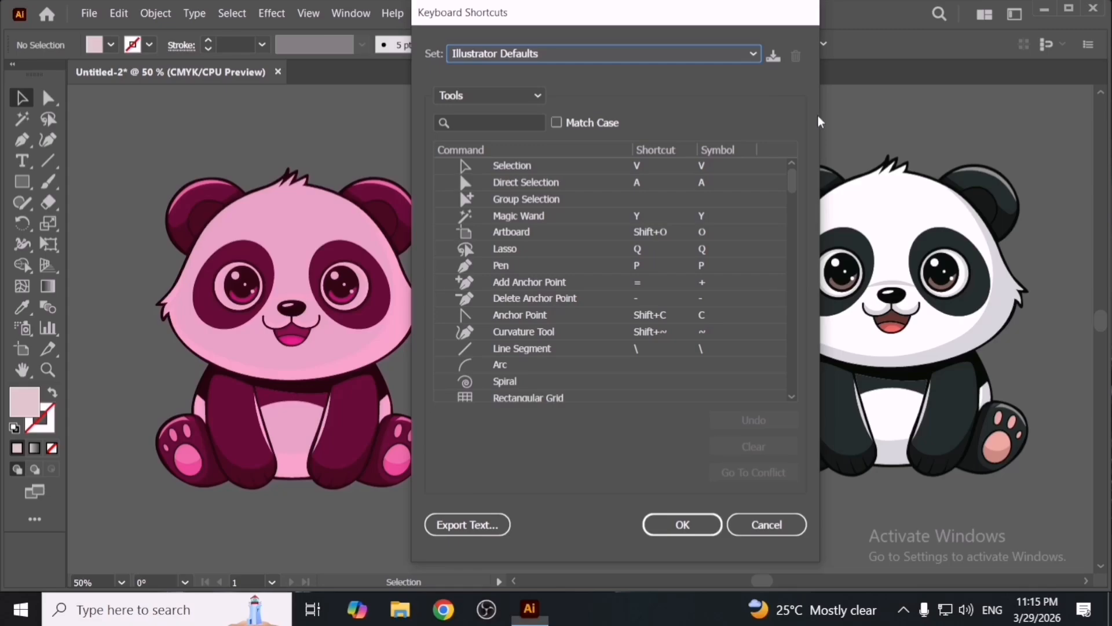
click(773, 56)
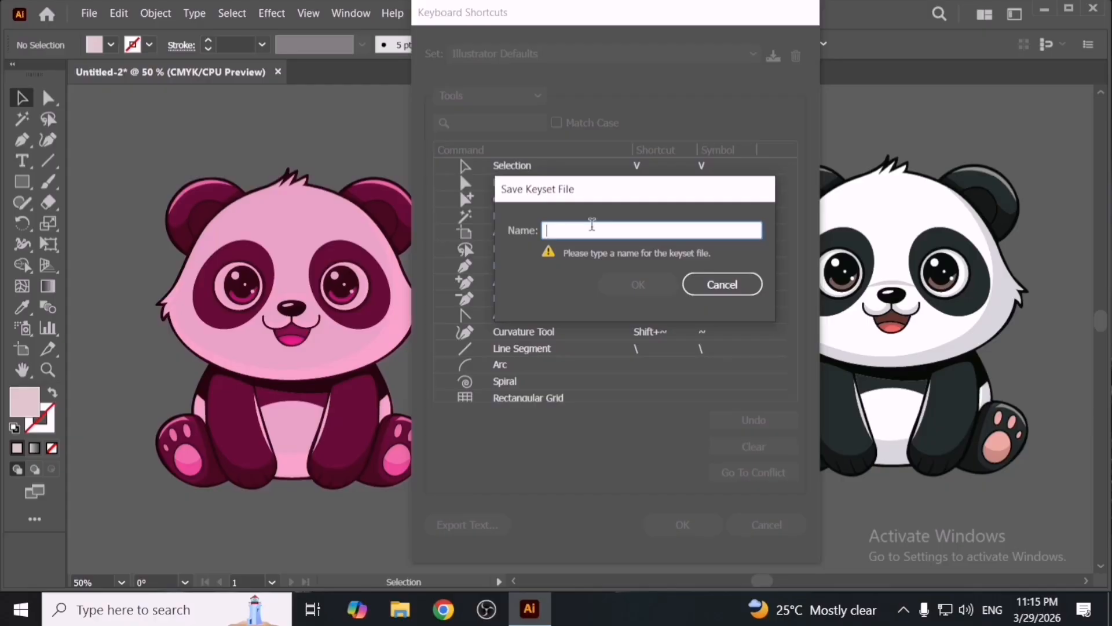
text(MHT)
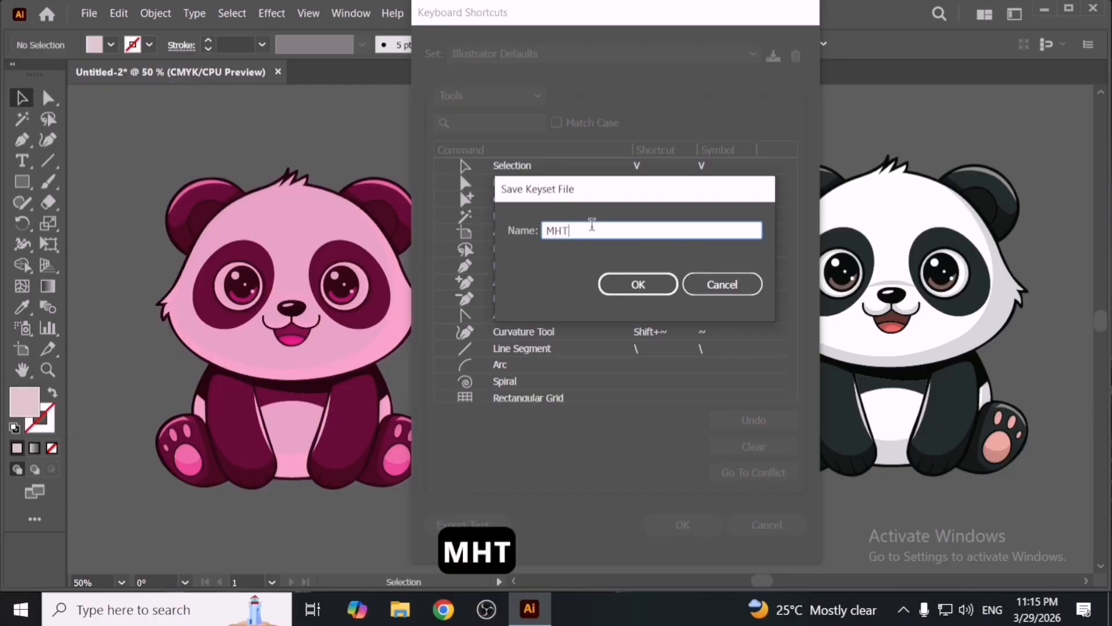
click(634, 284)
- In the MHT set, assign Shift+S as the Star tool's shortcut and confirm overwriting the set
click(574, 58)
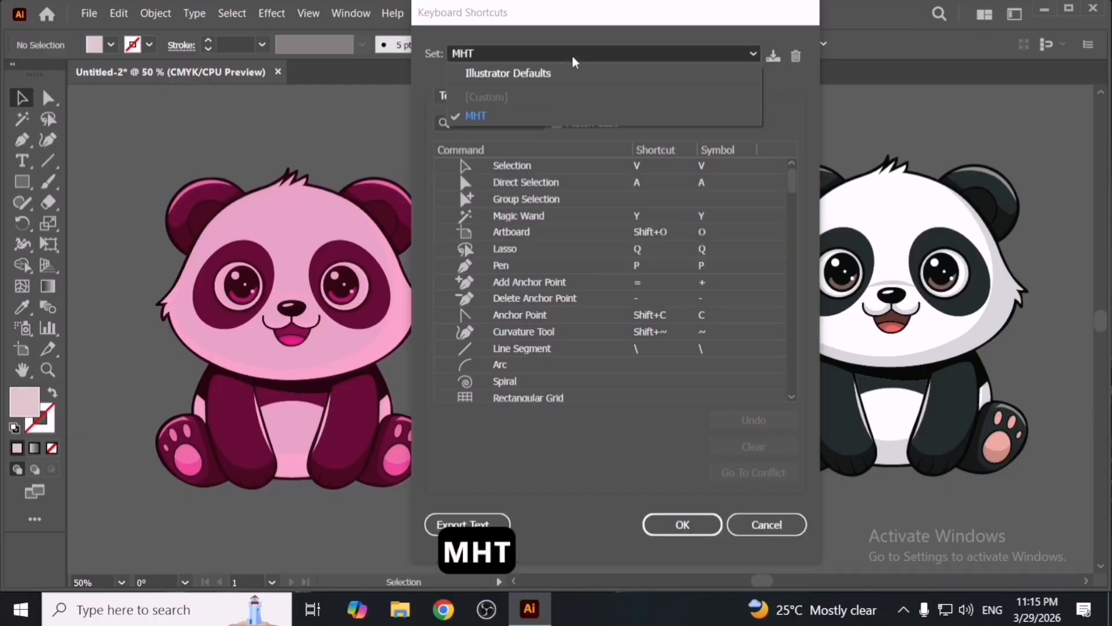
click(571, 115)
click(502, 101)
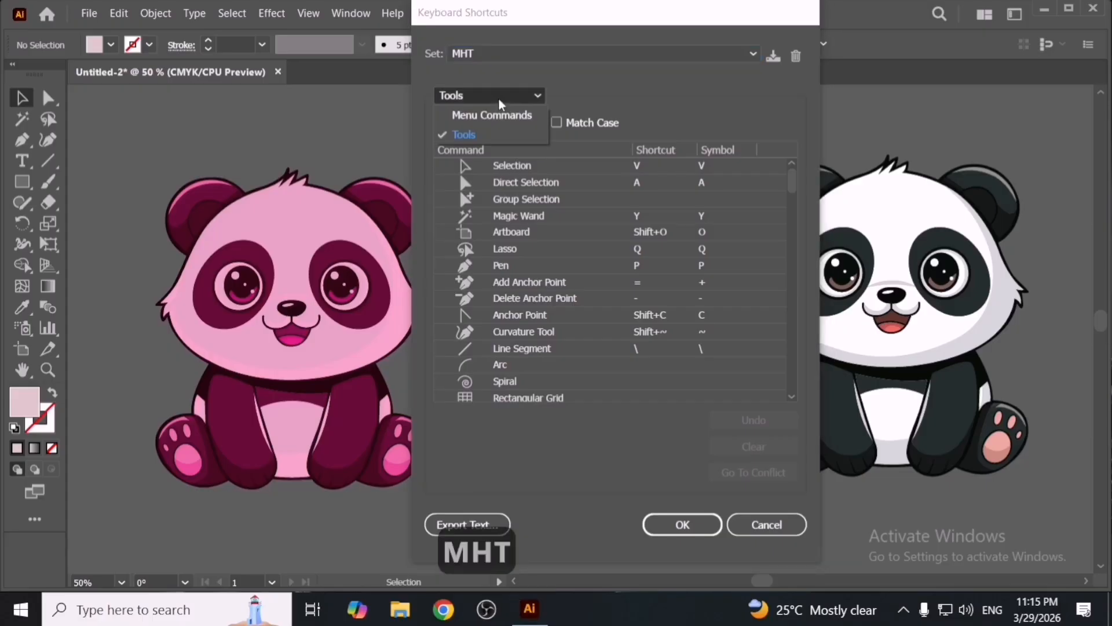
click(510, 135)
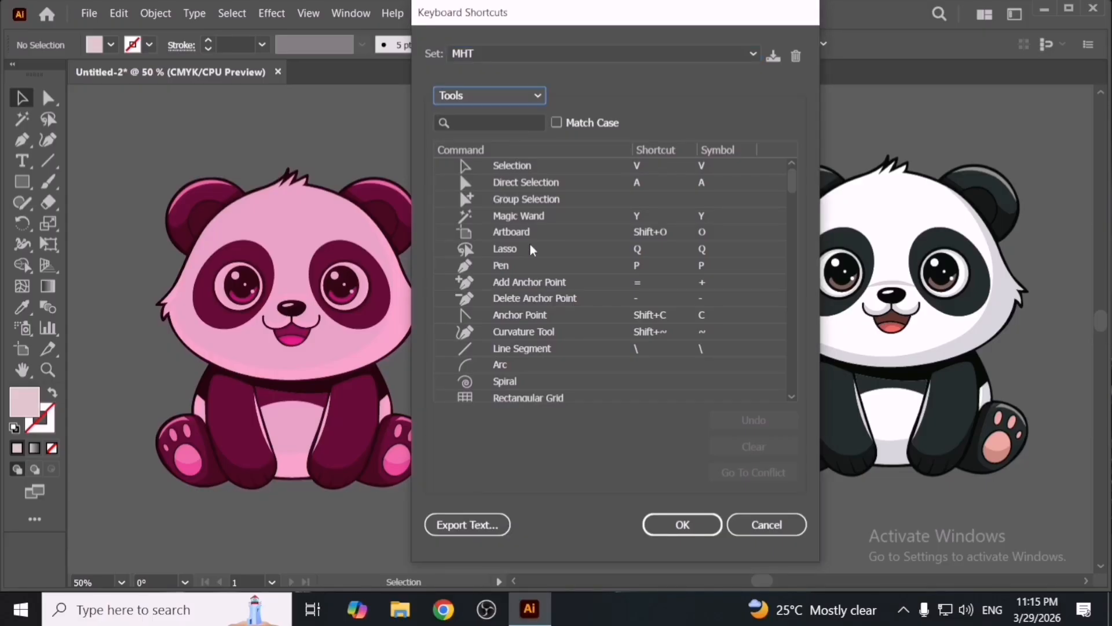
scroll(530, 242, down, 6)
scroll(597, 315, up, 4)
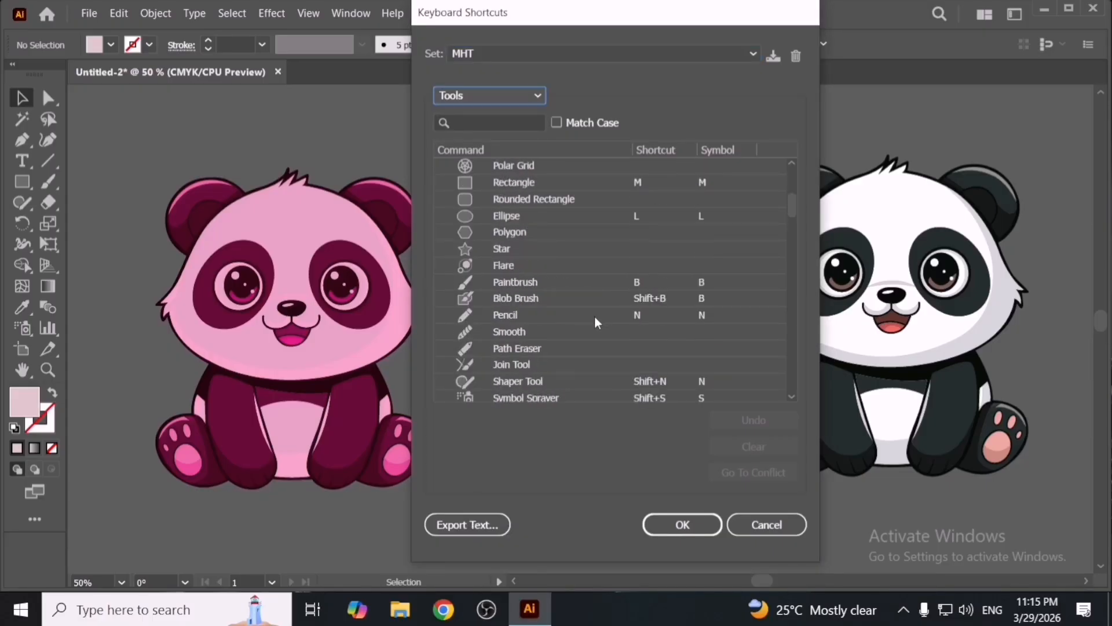
click(637, 299)
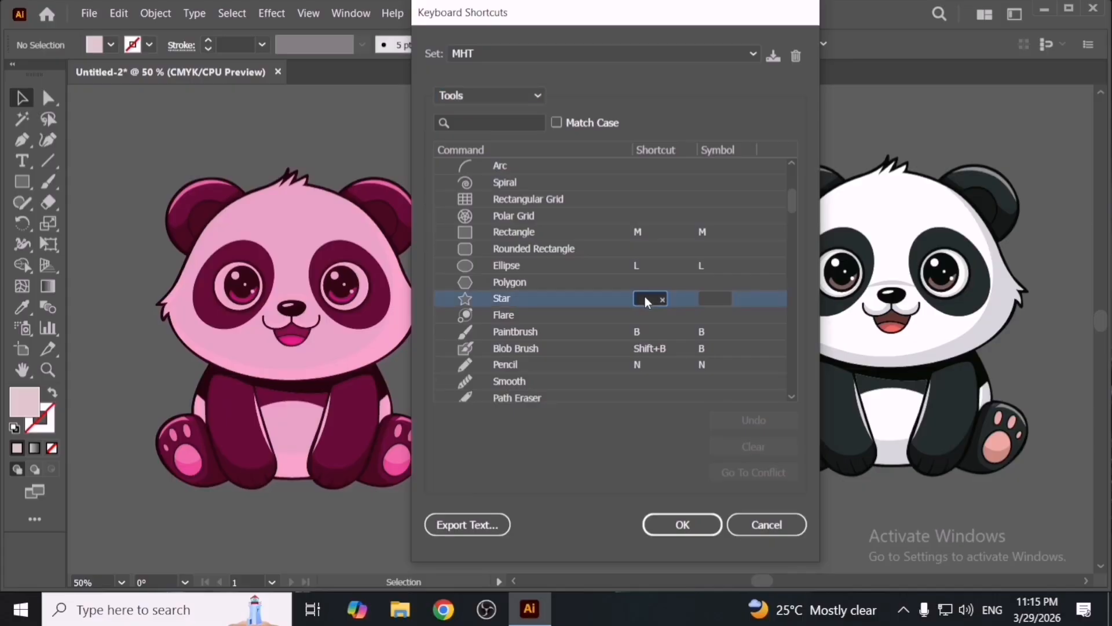
key(shift+s)
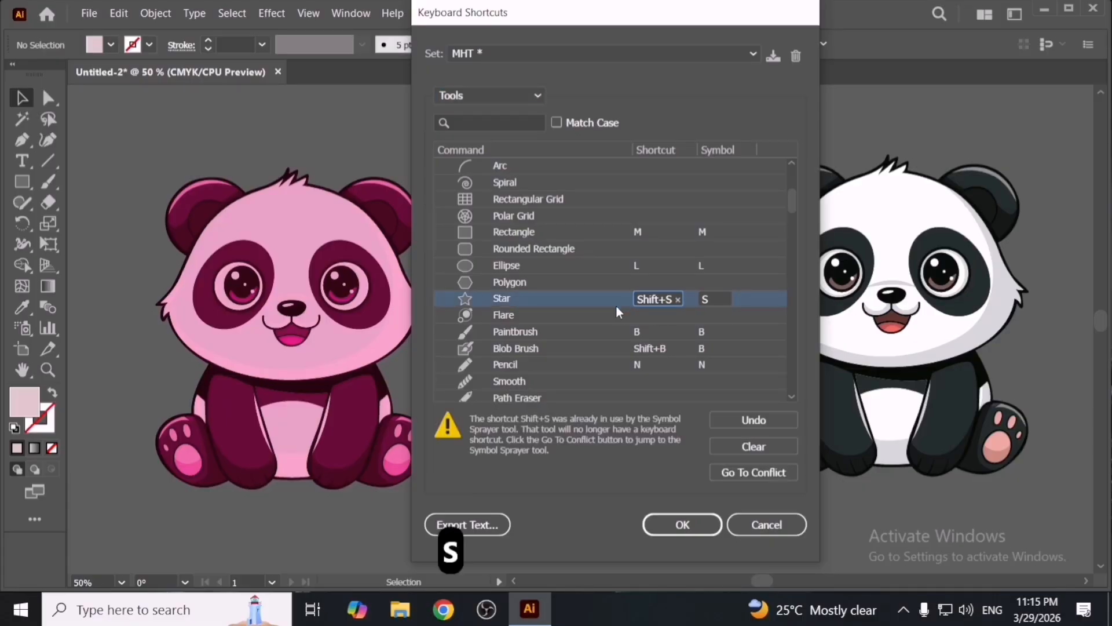
click(680, 526)
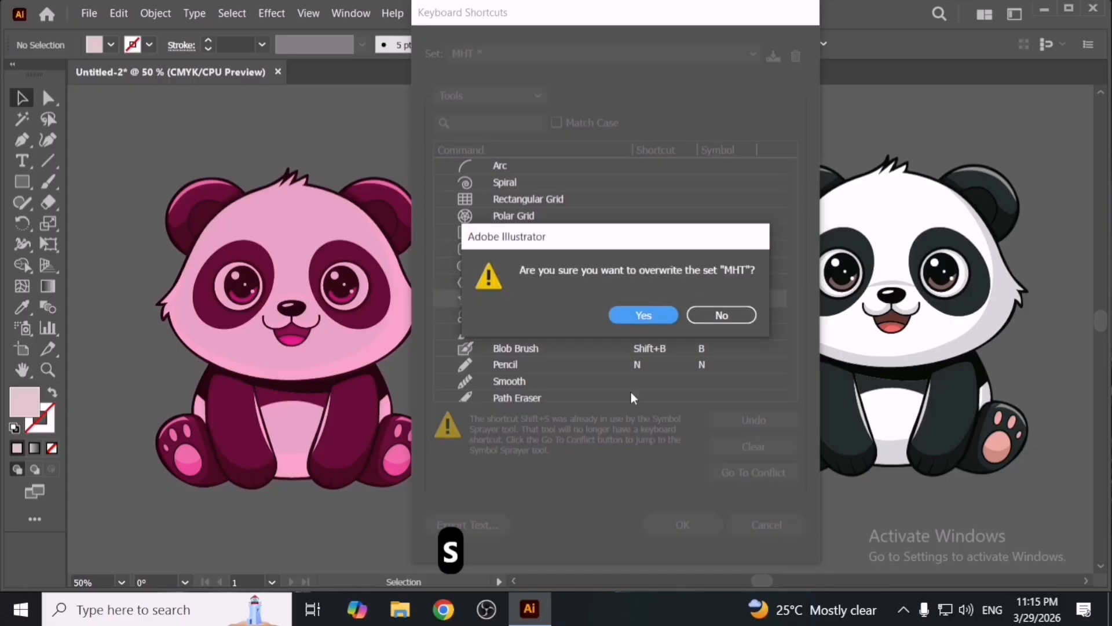
click(643, 314)
- Test the new shortcut by drawing a star and checking the Star tool's flyout entry
scroll(454, 232, left, 6)
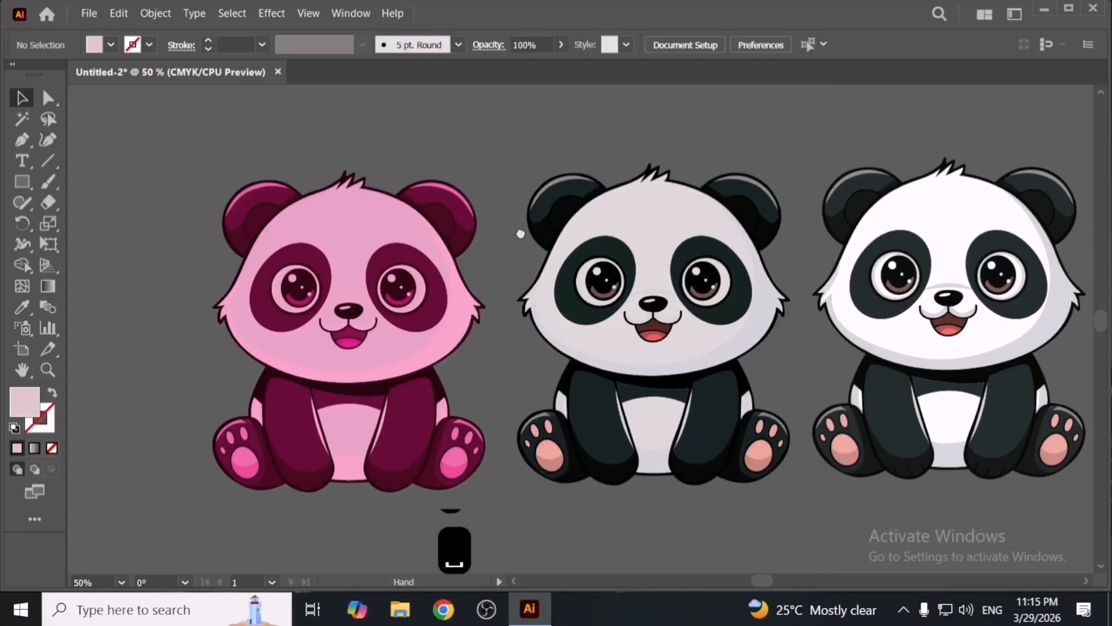
key(shift+s)
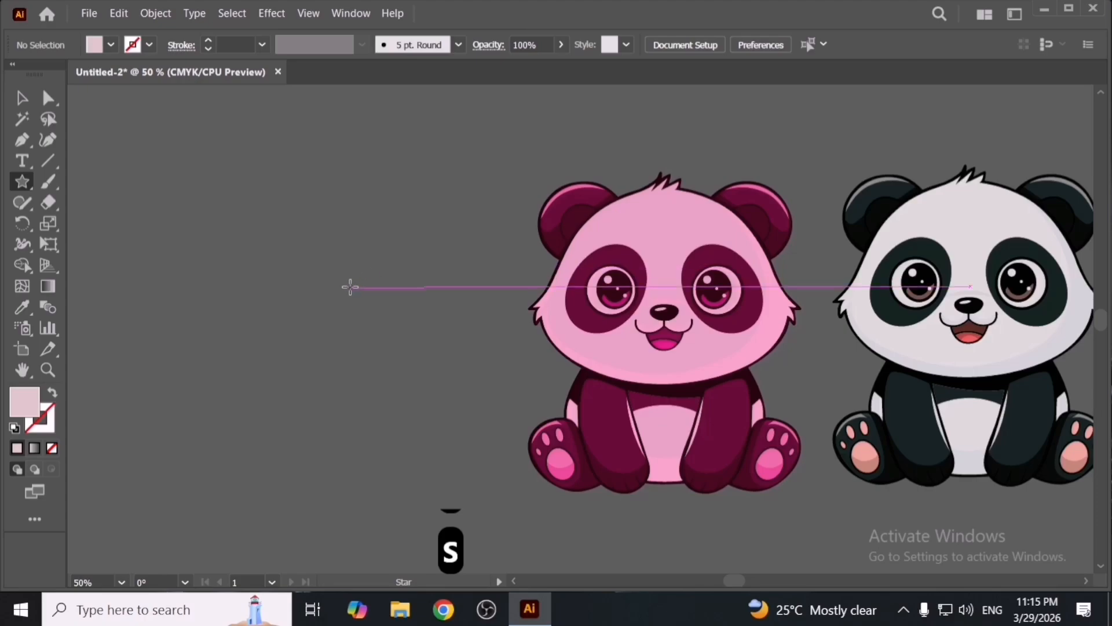
key(space)
drag(349, 288, 539, 400)
key(space)
drag(410, 352, 475, 366)
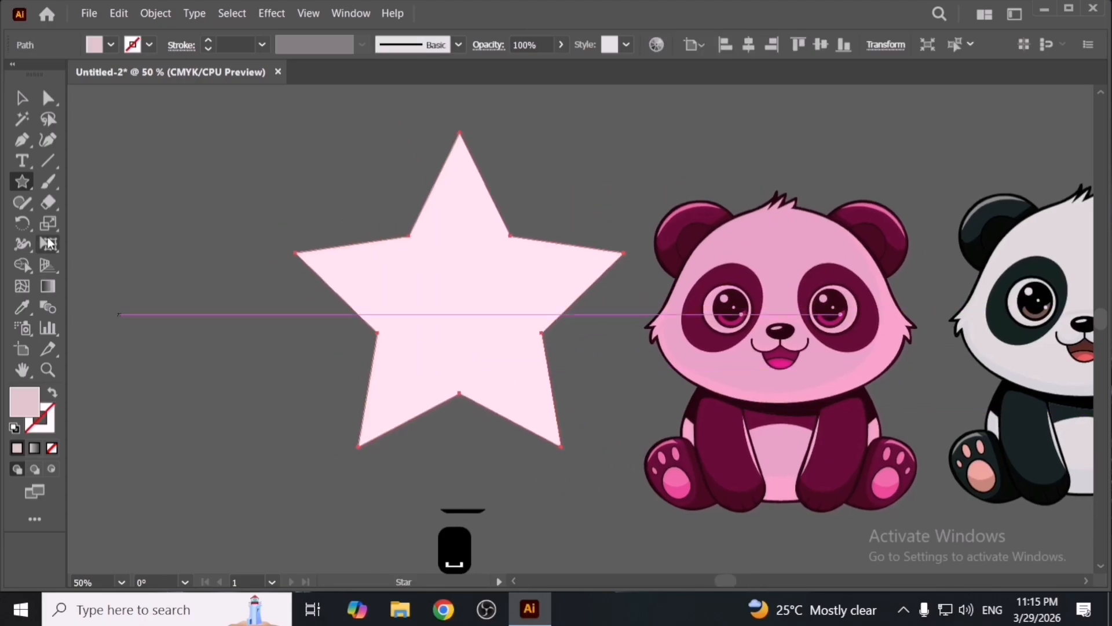
click(22, 184)
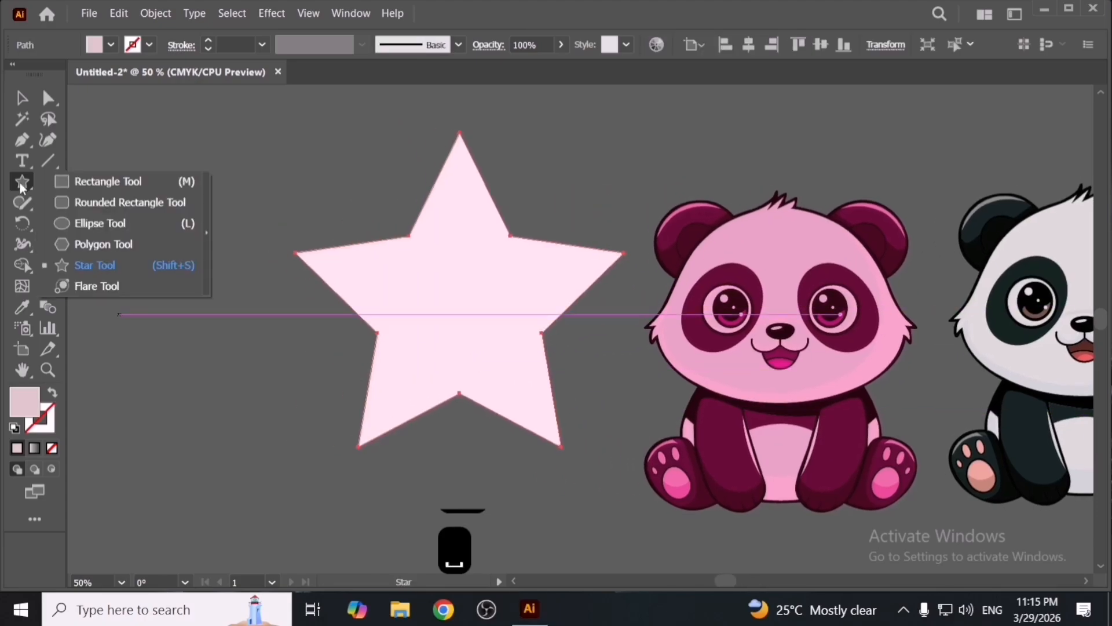
click(179, 268)
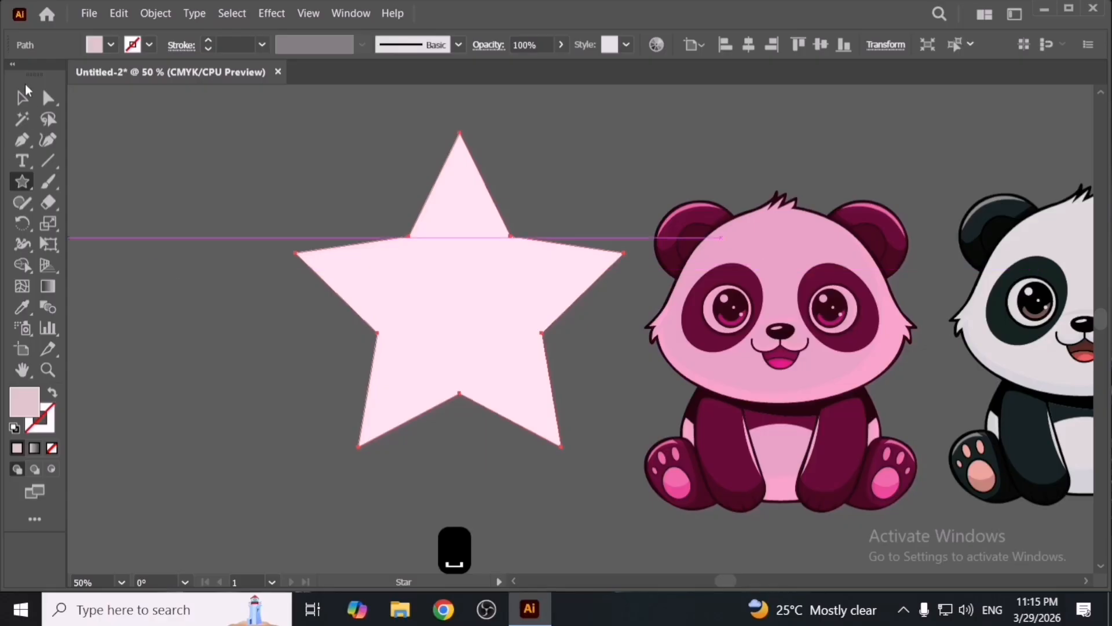
- Delete the star, unlock all objects, and delete all the panda artwork
click(22, 97)
key(Delete)
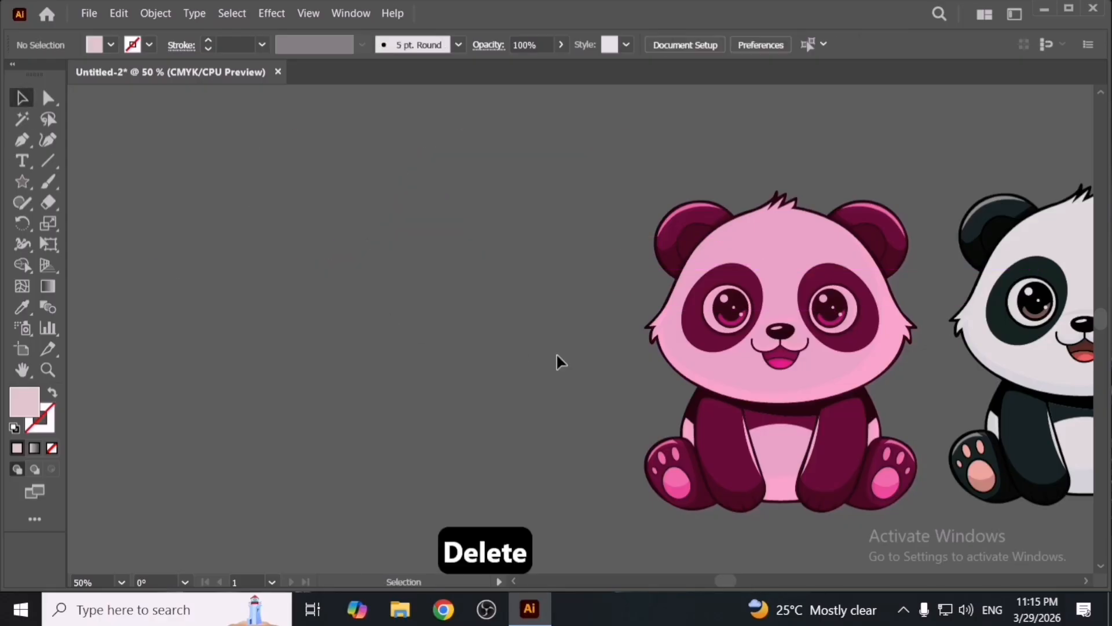
key(space)
drag(782, 376, 266, 288)
scroll(556, 344, up, 1)
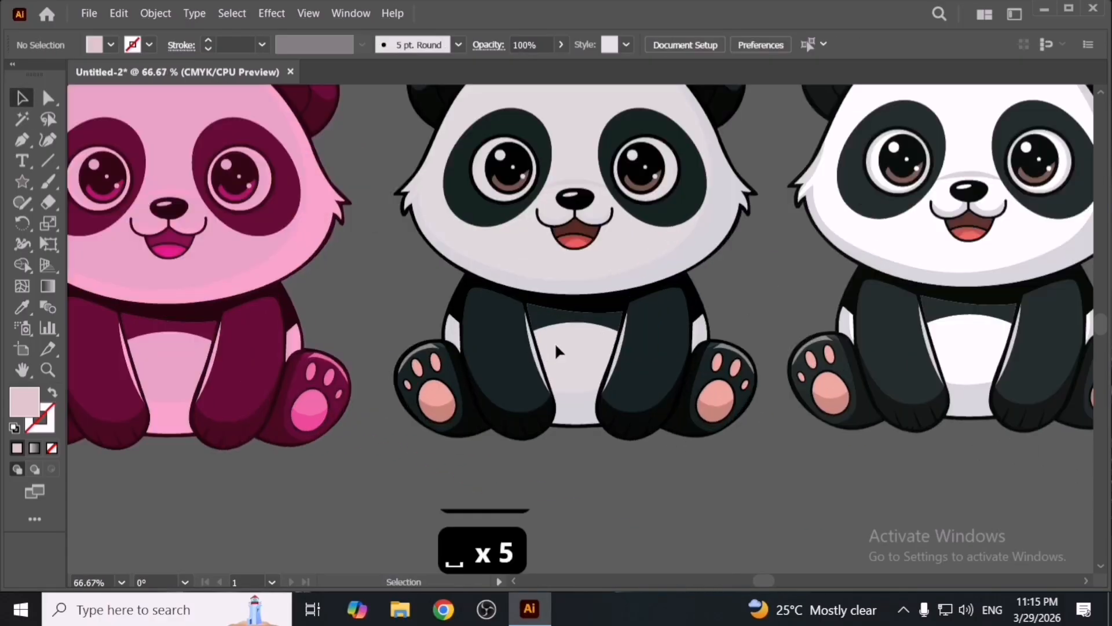
scroll(562, 352, down, 2)
scroll(561, 351, down, 3)
key(ctrl+a)
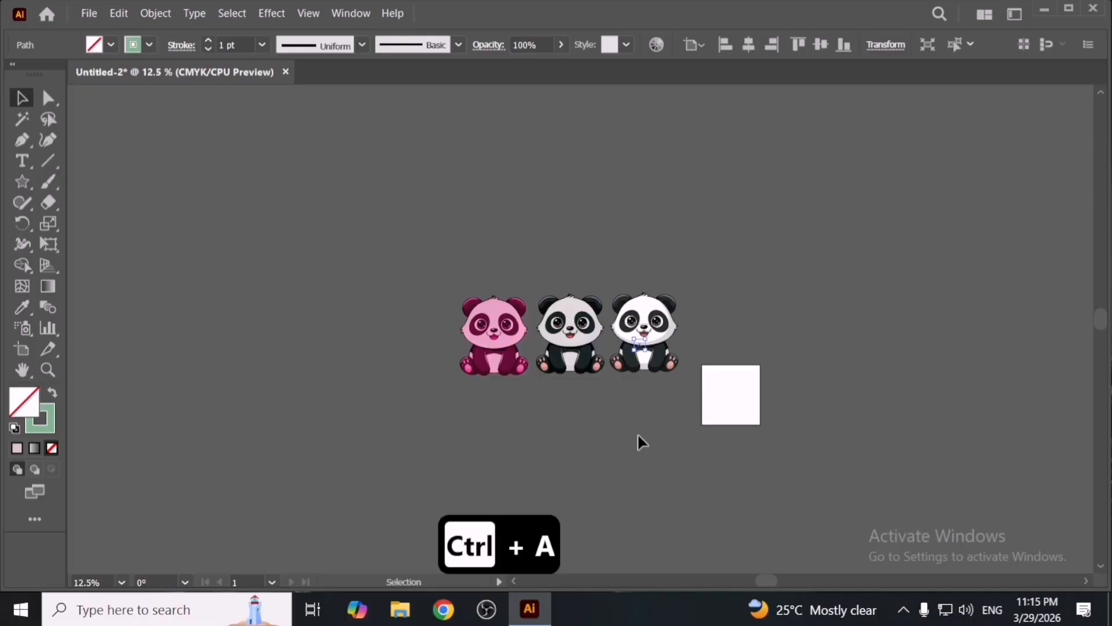
key(ctrl+alt+2)
key(ctrl+a)
key(Delete)
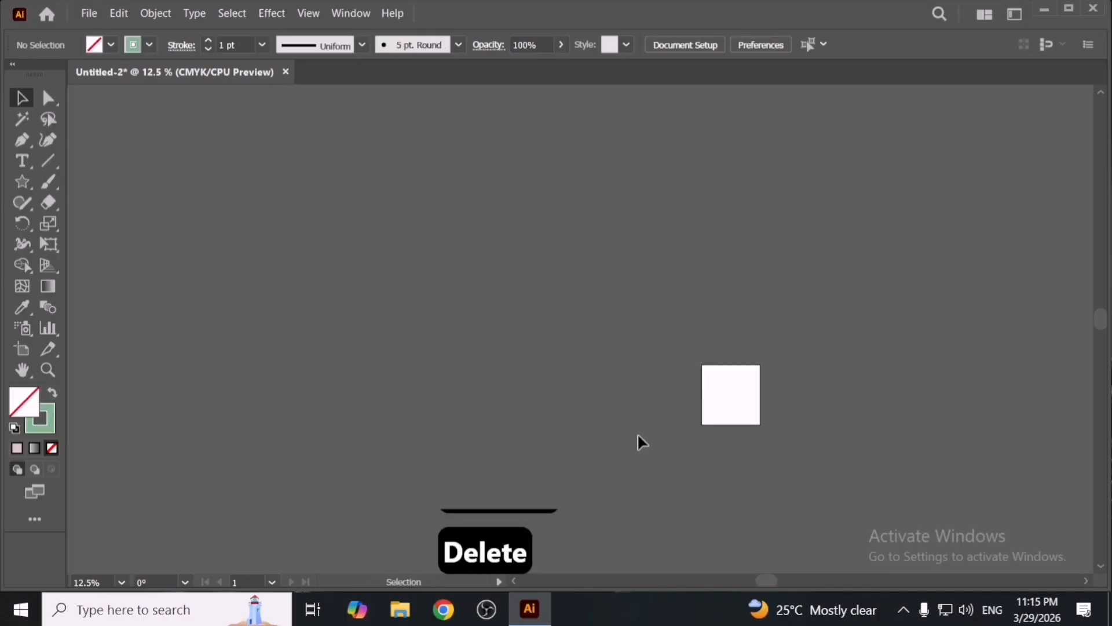
key(ctrl+plus)
key(ctrl+plus)
key(ctrl+plus)
key(ctrl+plus)
key(space)
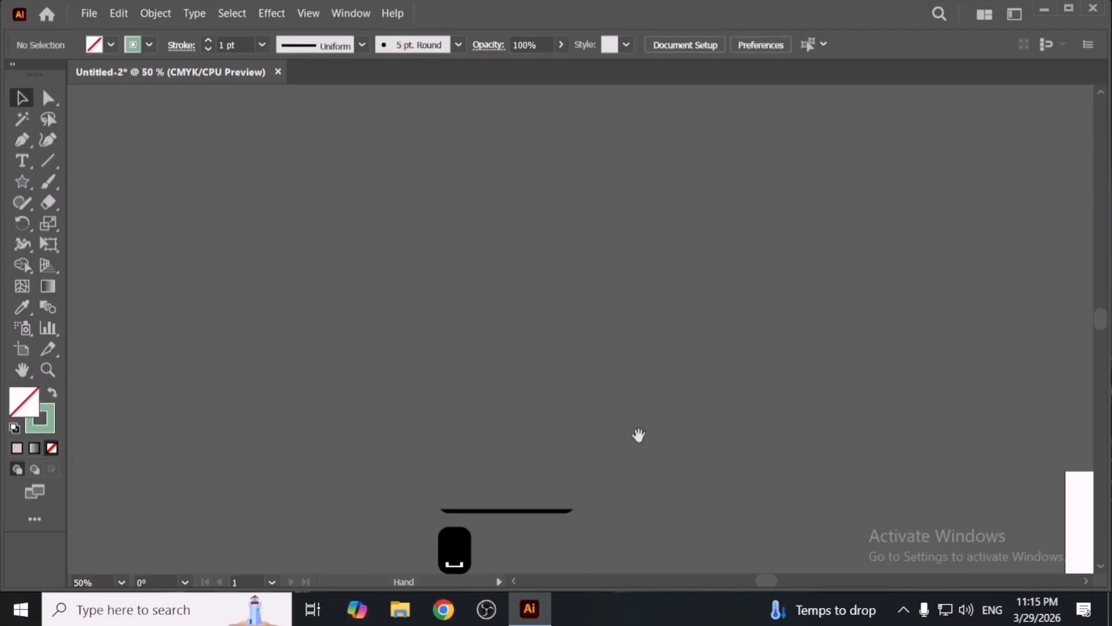
drag(635, 429, 151, 213)
drag(474, 379, 501, 300)
scroll(502, 297, up, 1)
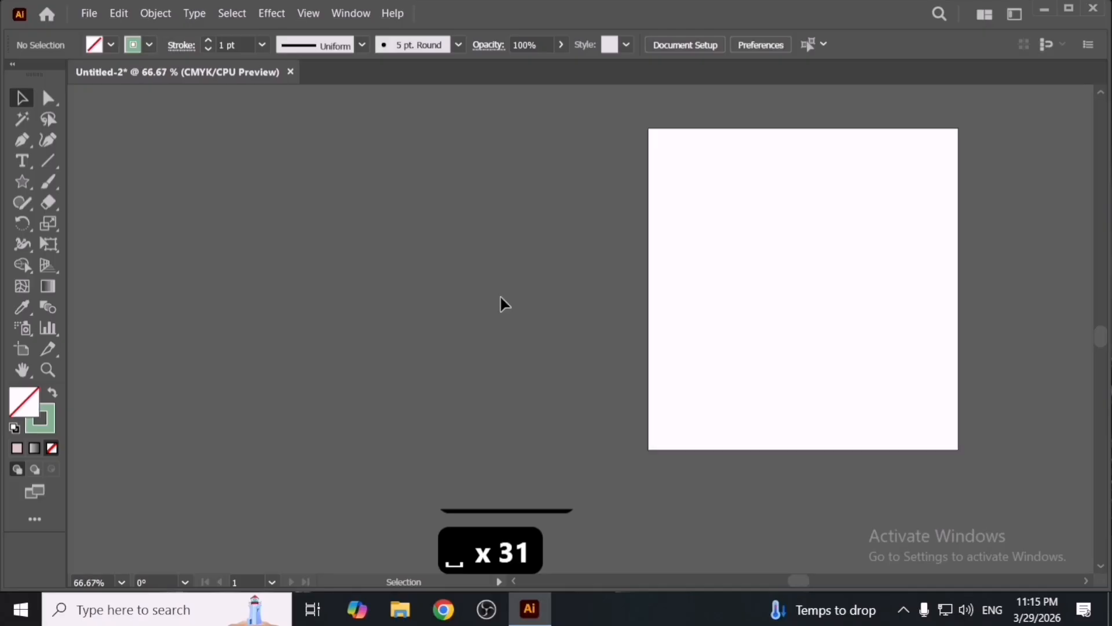
click(117, 18)
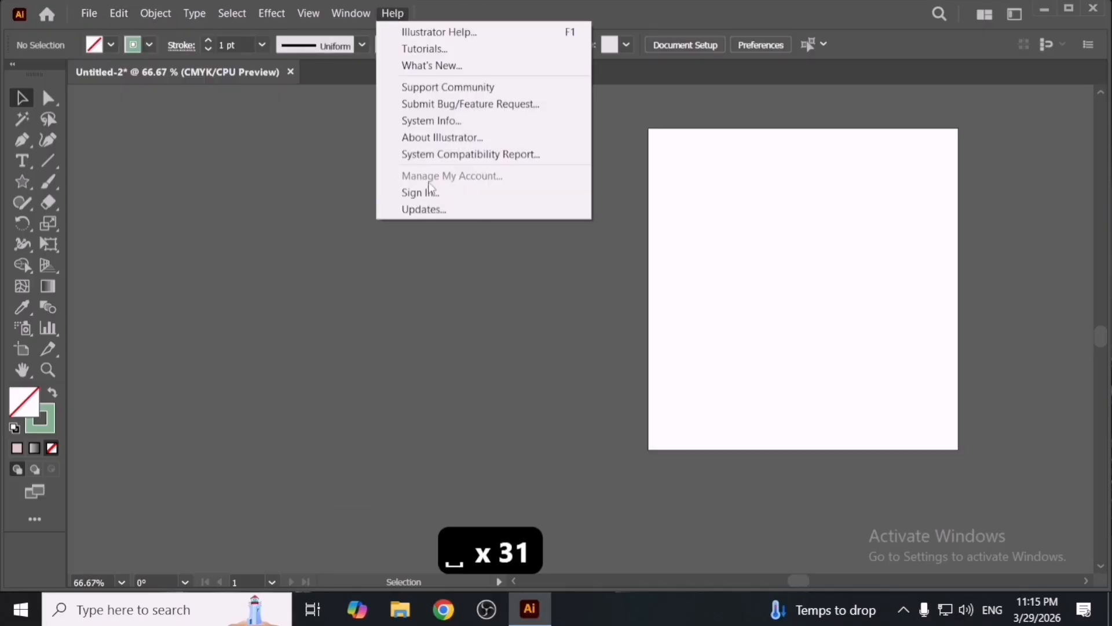
click(357, 5)
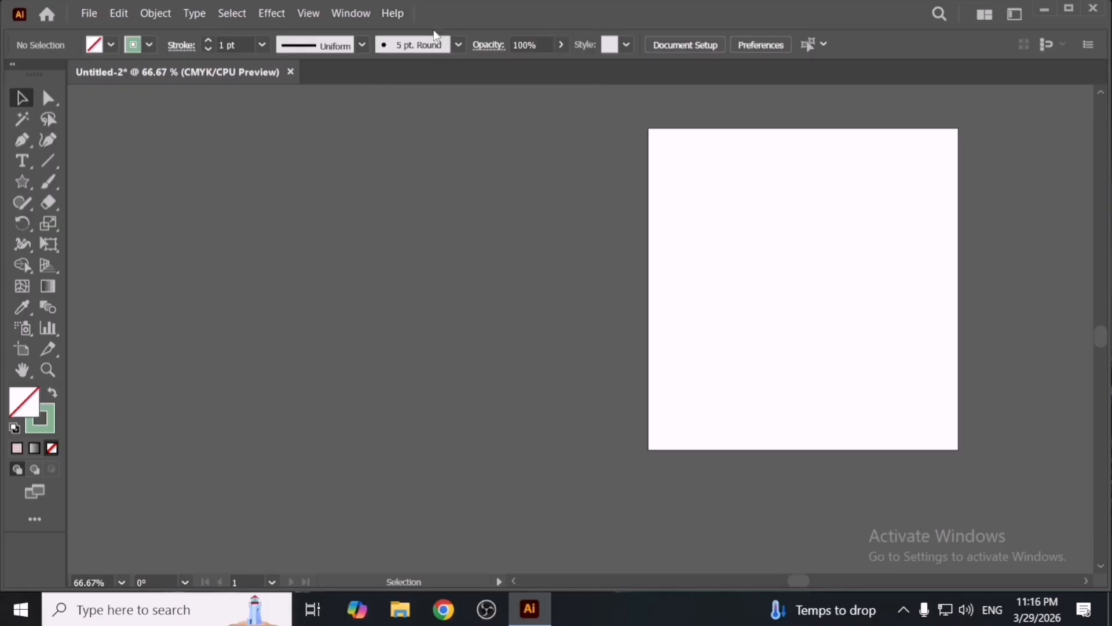
- Draw a square with the Rectangle tool beside the artboard
right_click(22, 182)
click(183, 183)
drag(386, 269, 475, 308)
key(space)
drag(481, 305, 571, 320)
key(v)
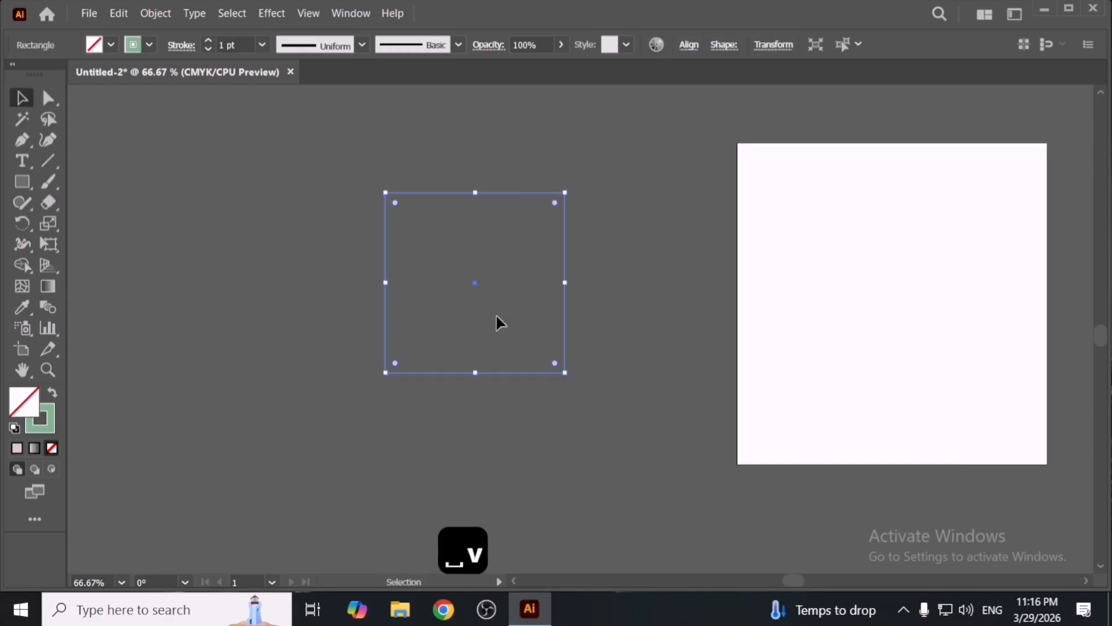
- Swap the square's fill and stroke colours
click(52, 392)
click(425, 397)
key(space)
mouse_move(473, 347)
mouse_down()
mouse_move(549, 394)
mouse_move(515, 382)
mouse_up()
scroll(549, 373, up, 2)
key(space)
scroll(515, 382, down, 2)
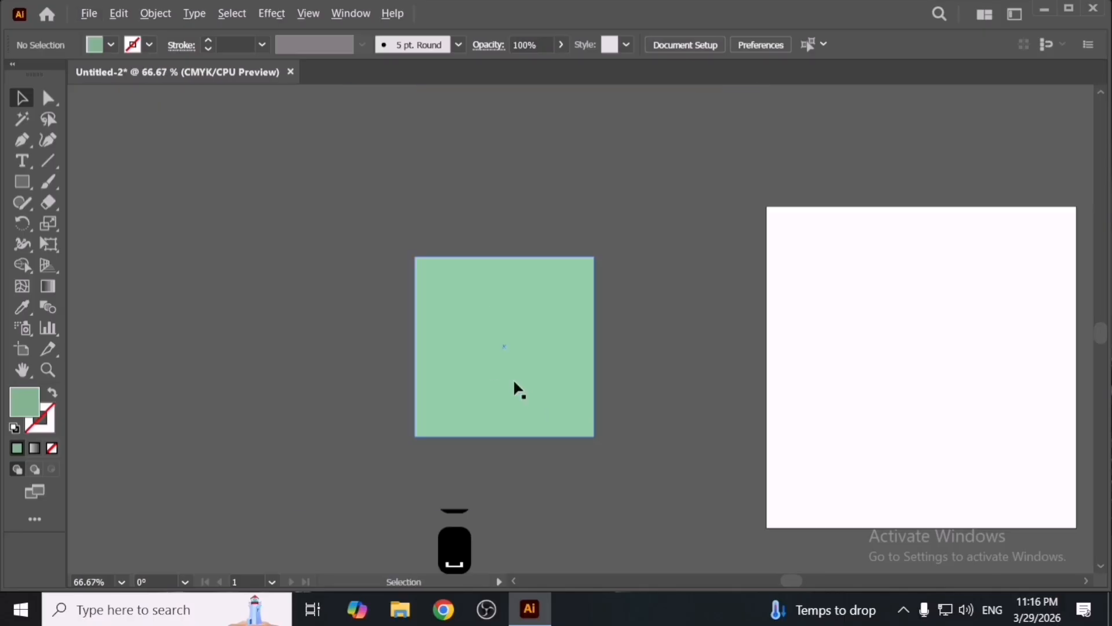
- Select the square and enter and exit Isolation mode on it twice
click(515, 371)
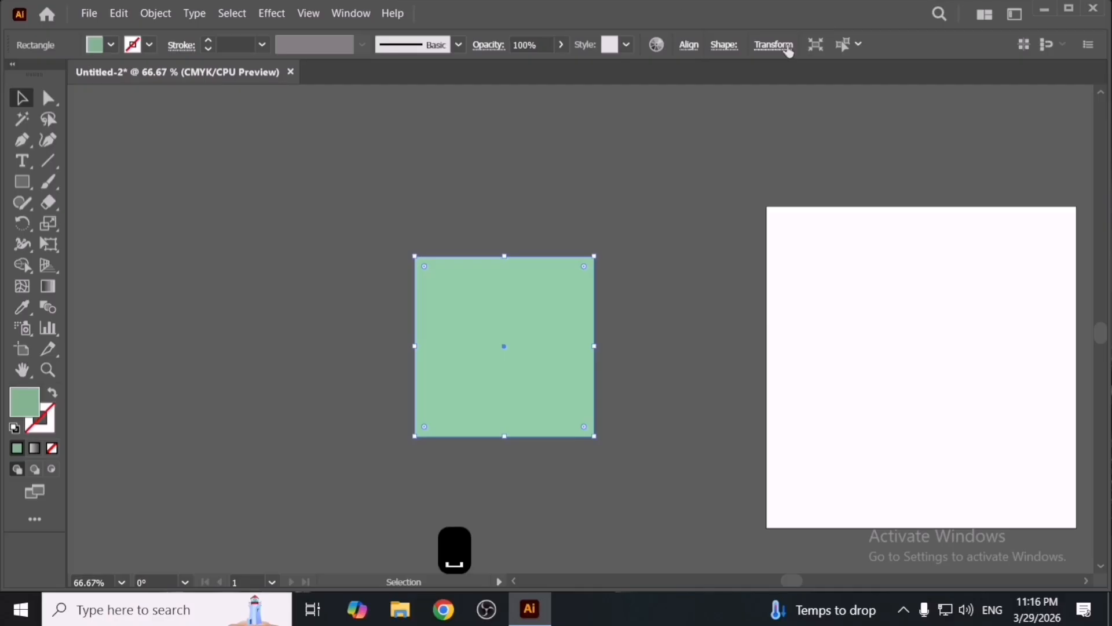
click(723, 46)
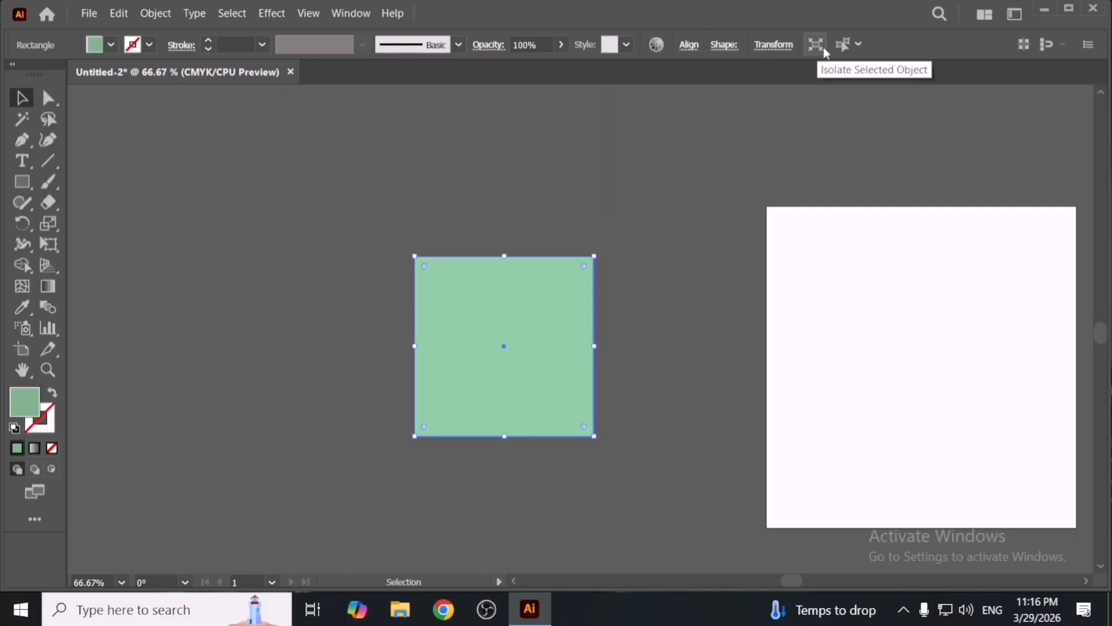
click(234, 14)
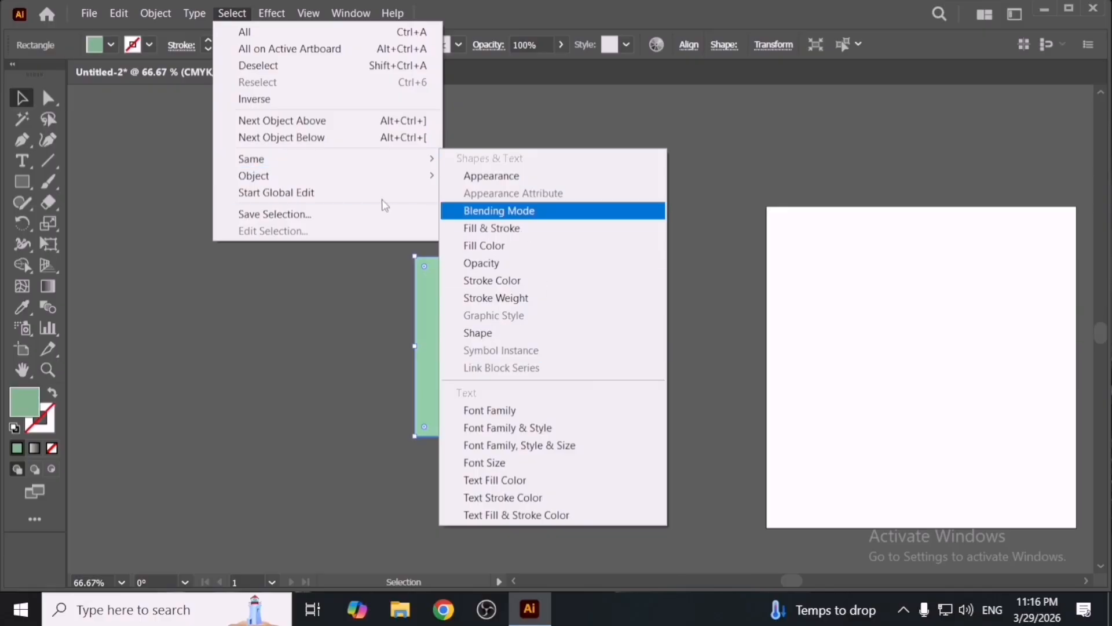
click(845, 49)
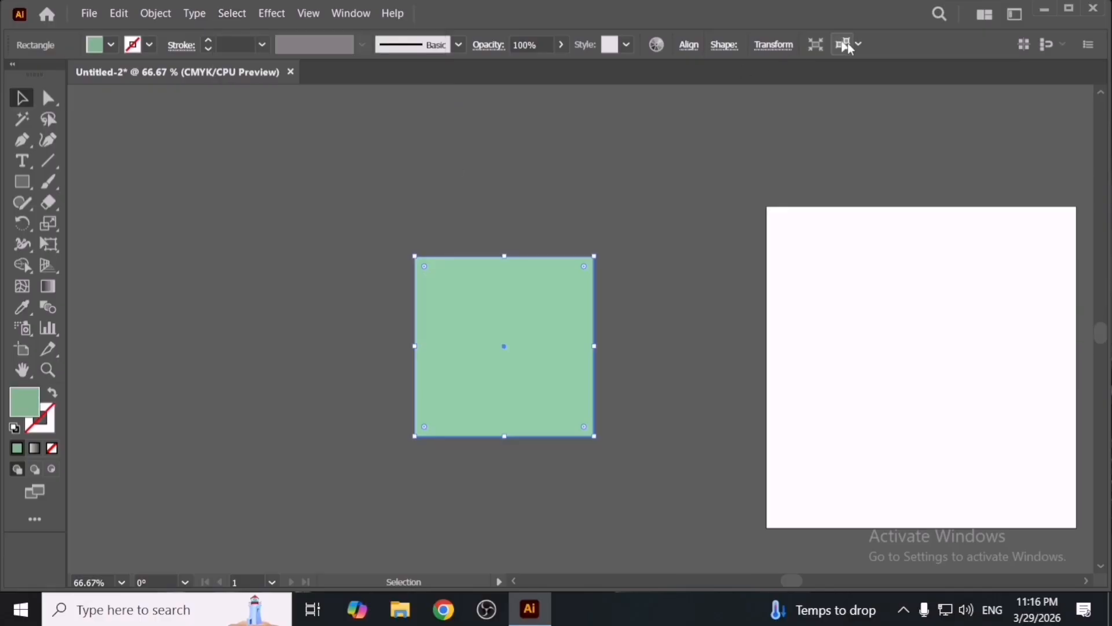
click(812, 46)
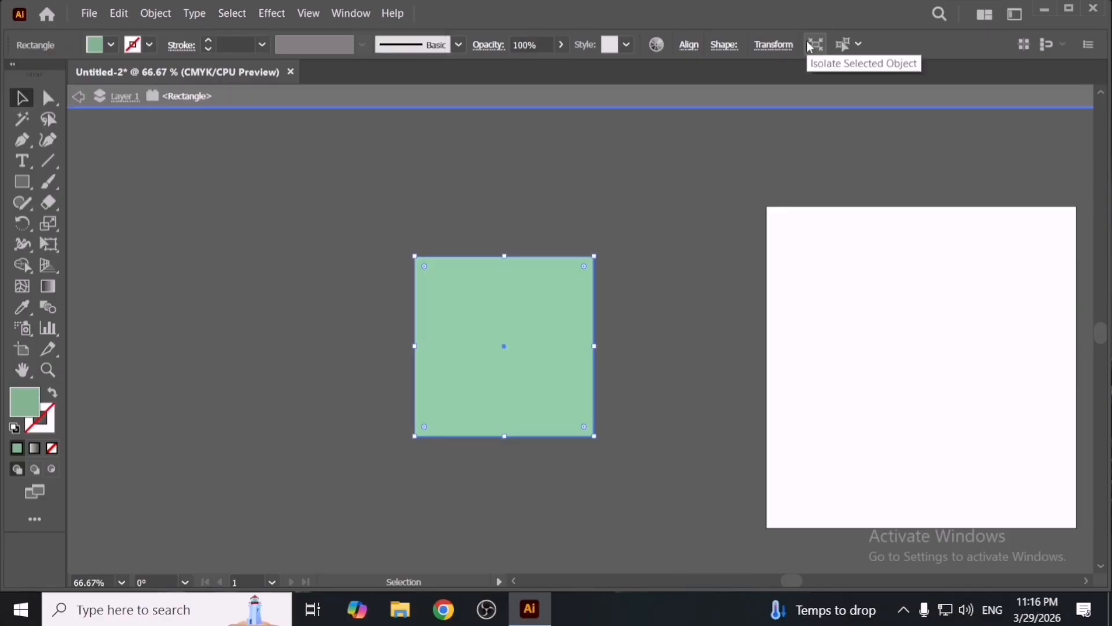
click(772, 98)
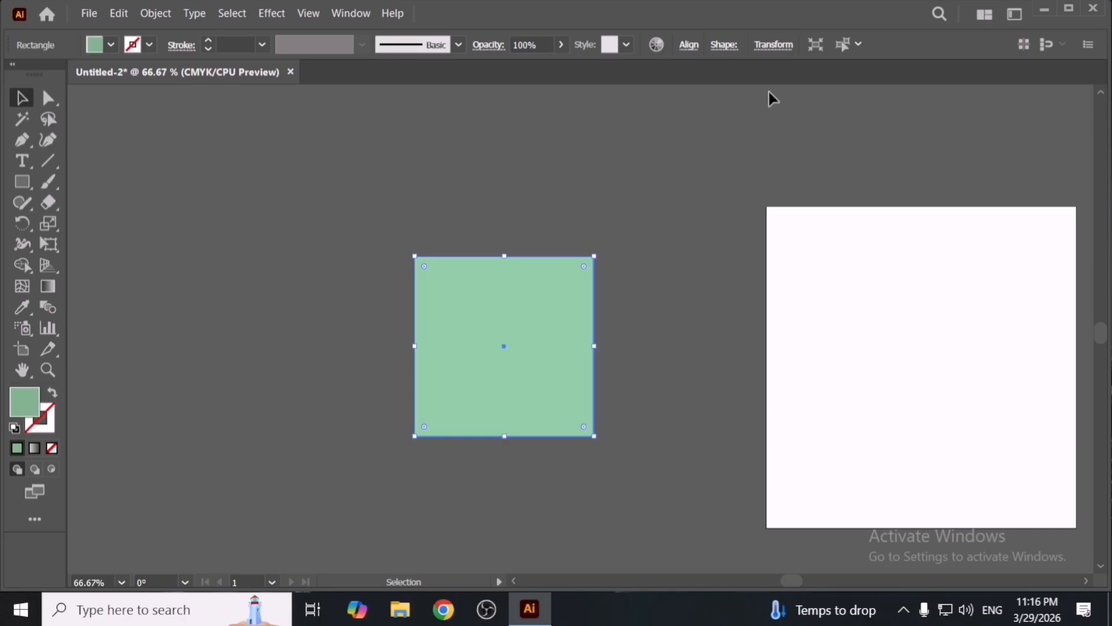
double_click(520, 323)
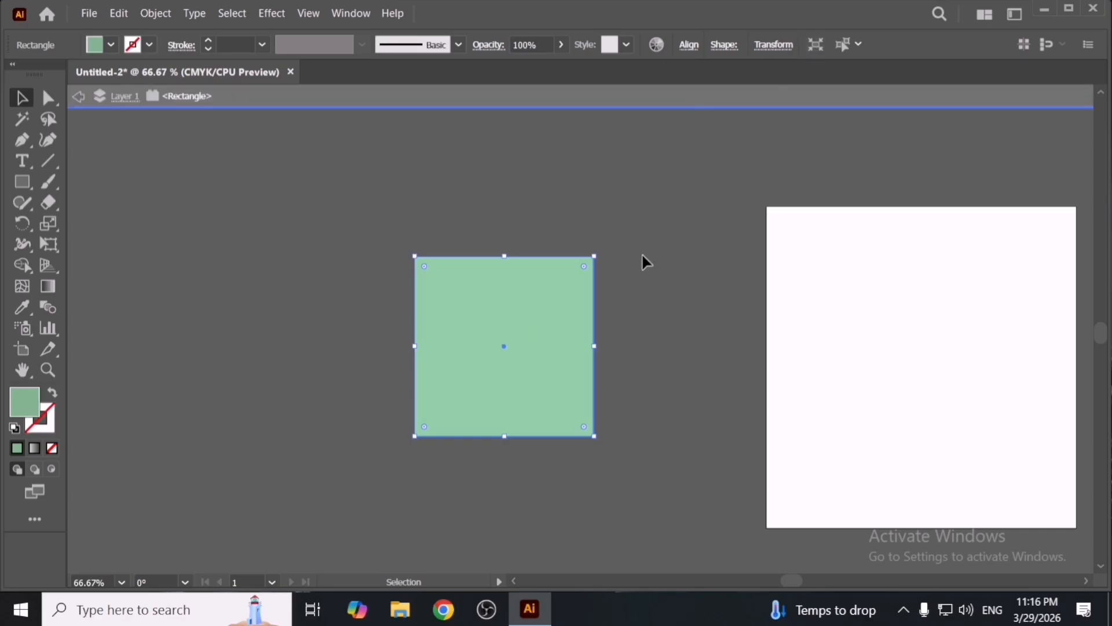
click(48, 223)
click(154, 193)
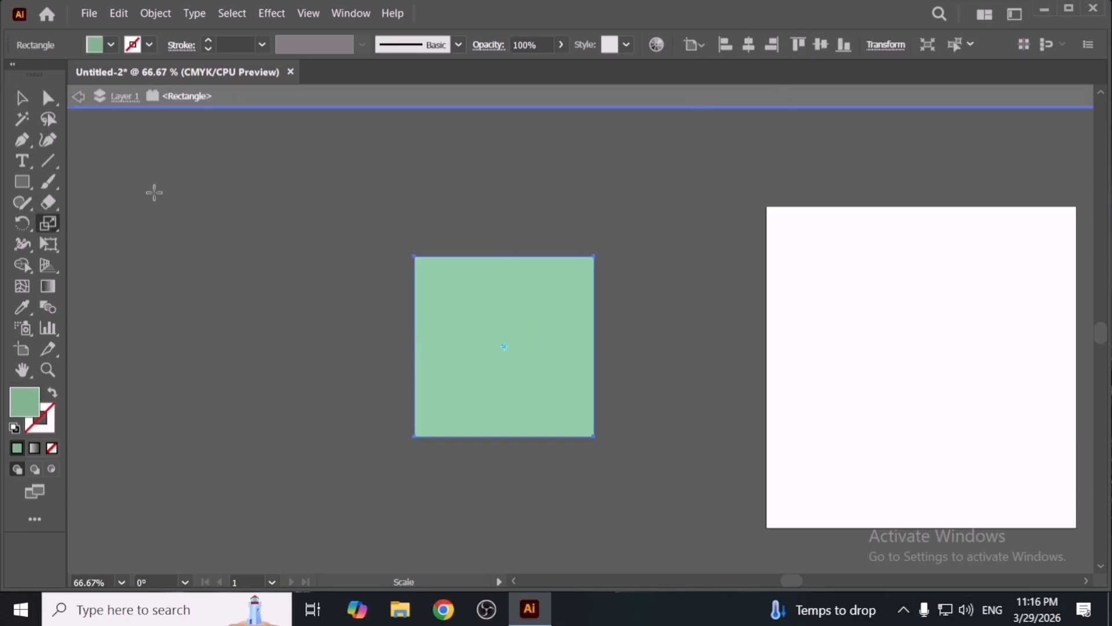
click(283, 94)
click(22, 202)
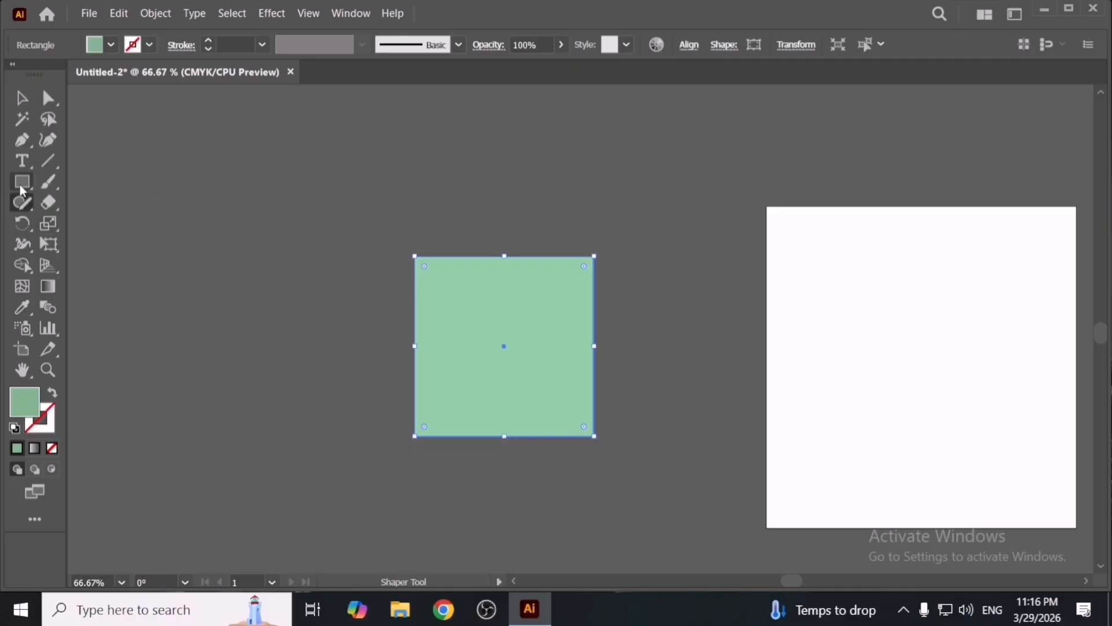
drag(313, 223, 453, 332)
key(ctrl+z)
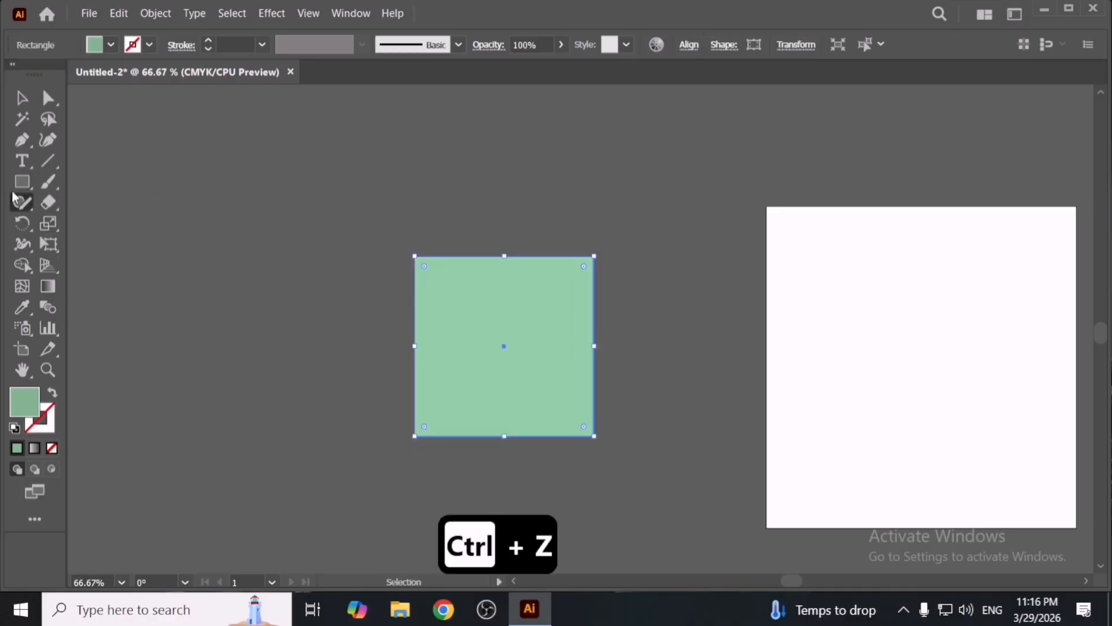
- Draw a second rectangle overlapping the square's upper left, select both, and group them
click(22, 181)
drag(297, 197, 496, 383)
key(v)
shift+click(480, 391)
right_click(501, 391)
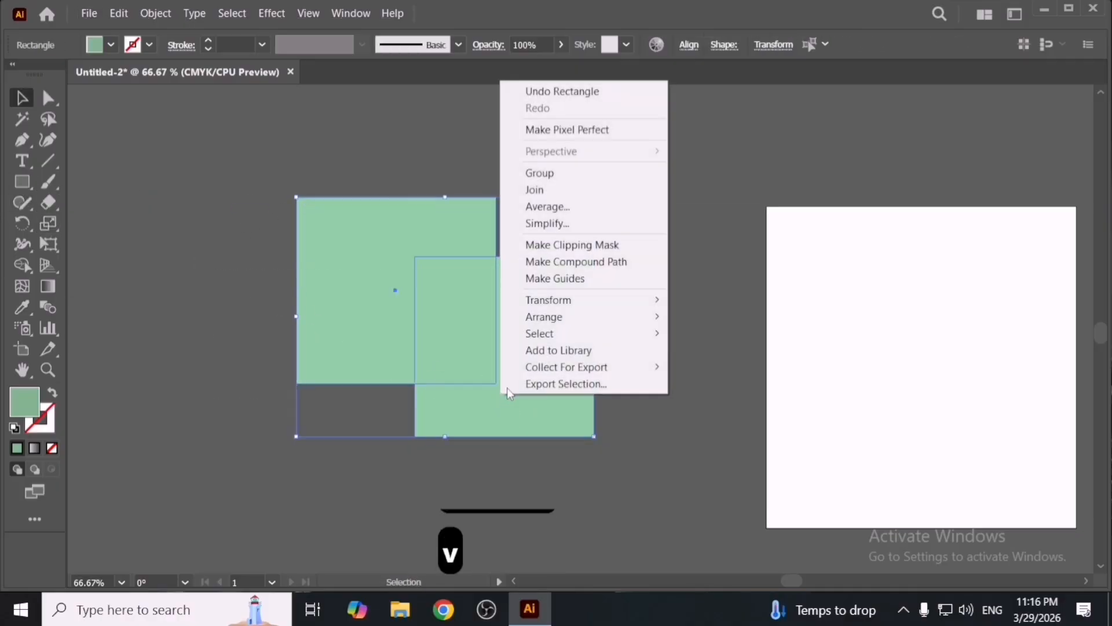
click(541, 172)
- Isolate the group, move the original square out to the right inside it, and exit Isolation mode
click(672, 245)
click(507, 351)
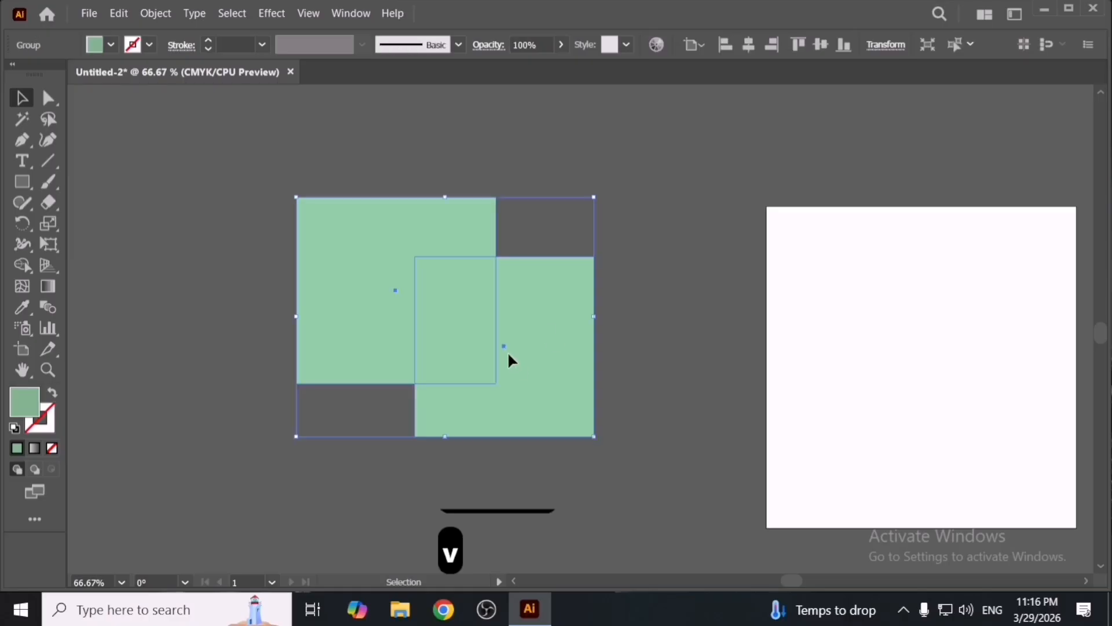
click(927, 44)
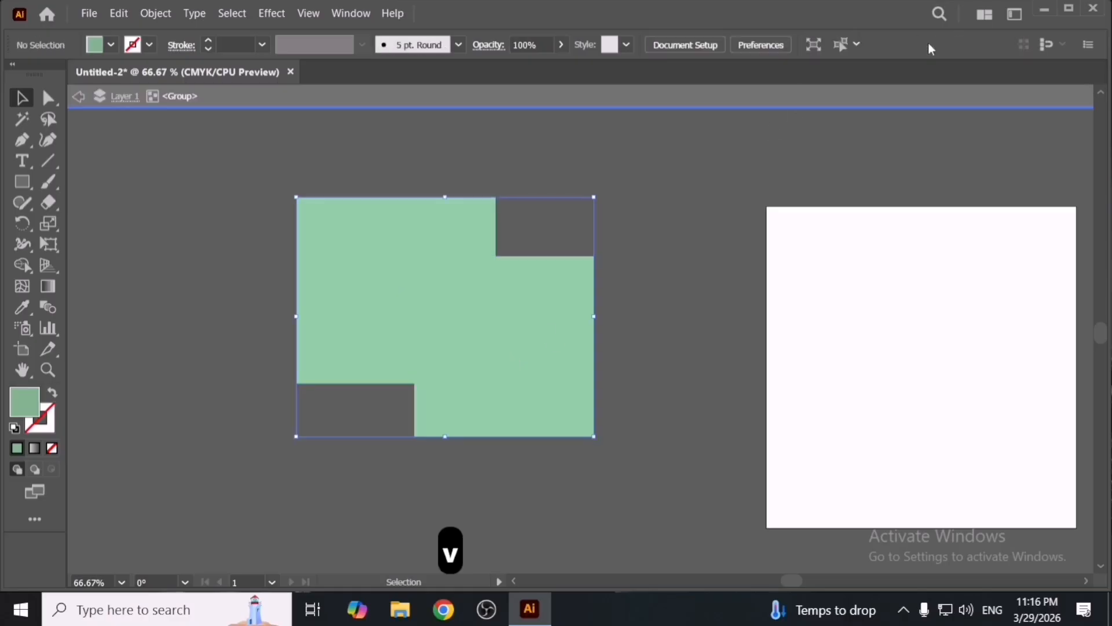
drag(592, 290, 745, 320)
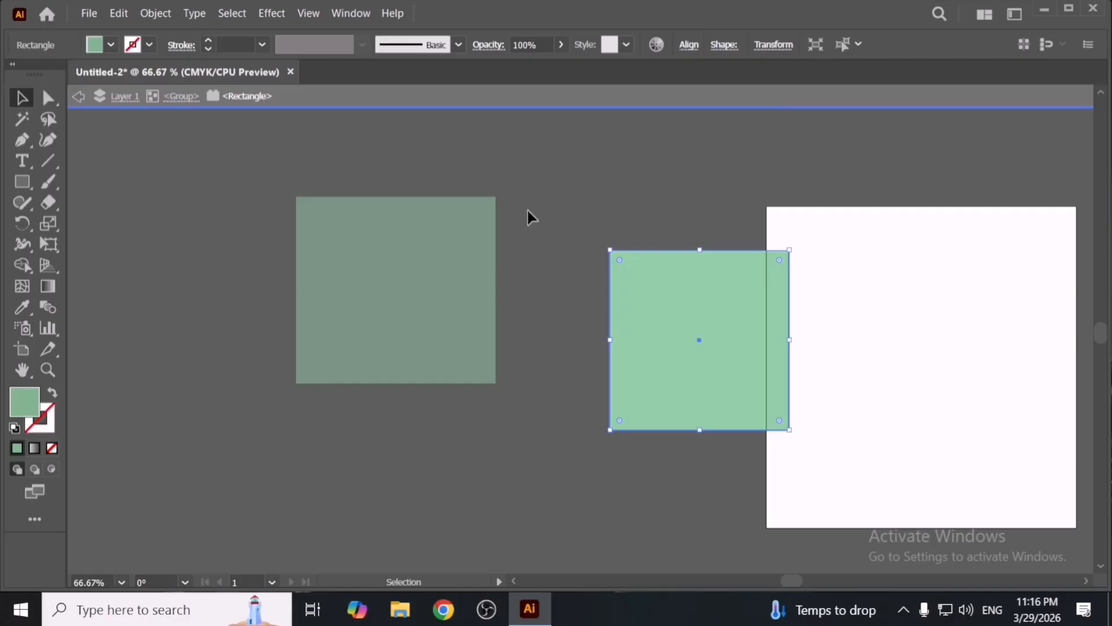
click(572, 99)
- Reposition the squares and the group, then ungroup the two squares
drag(669, 274, 622, 266)
click(752, 93)
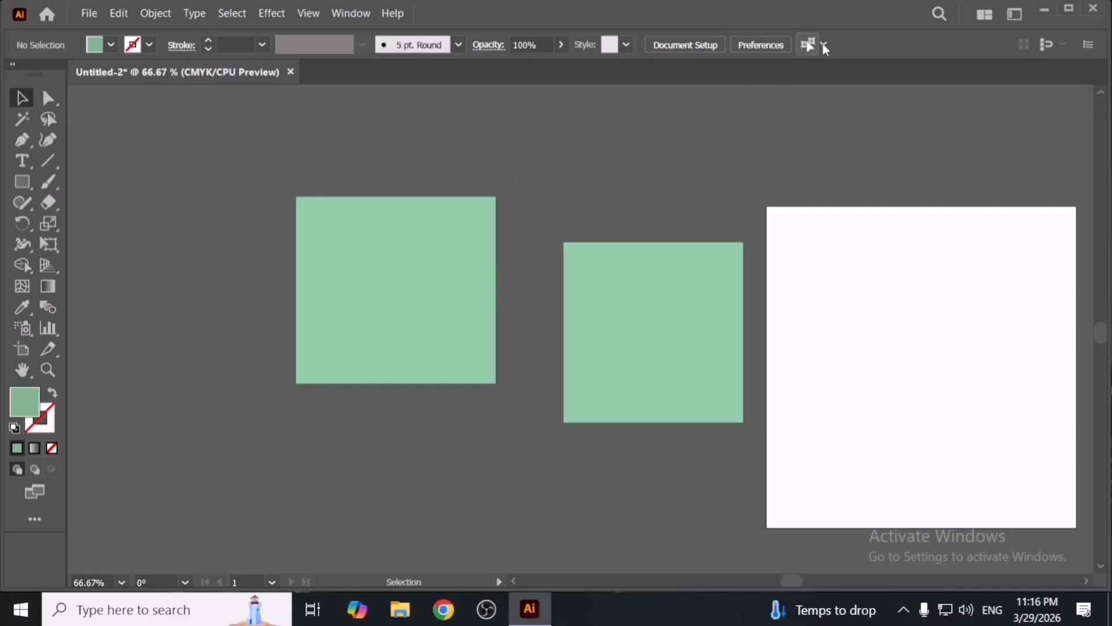
drag(412, 293, 429, 298)
right_click(711, 215)
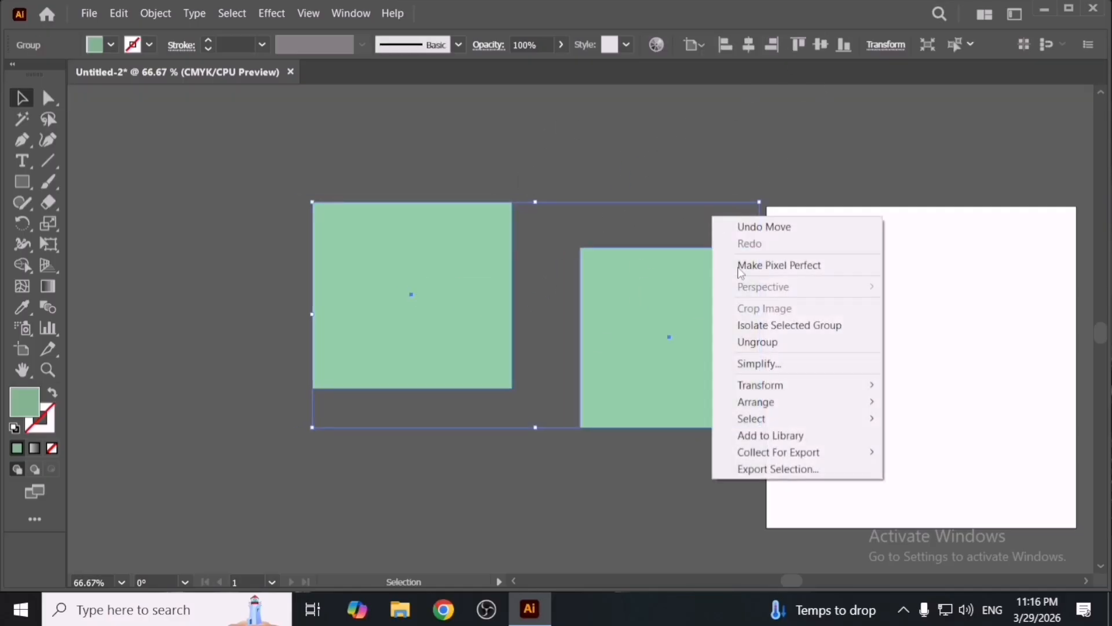
click(753, 340)
- Delete the right square and move the remaining square to the right
click(670, 181)
drag(686, 320, 680, 253)
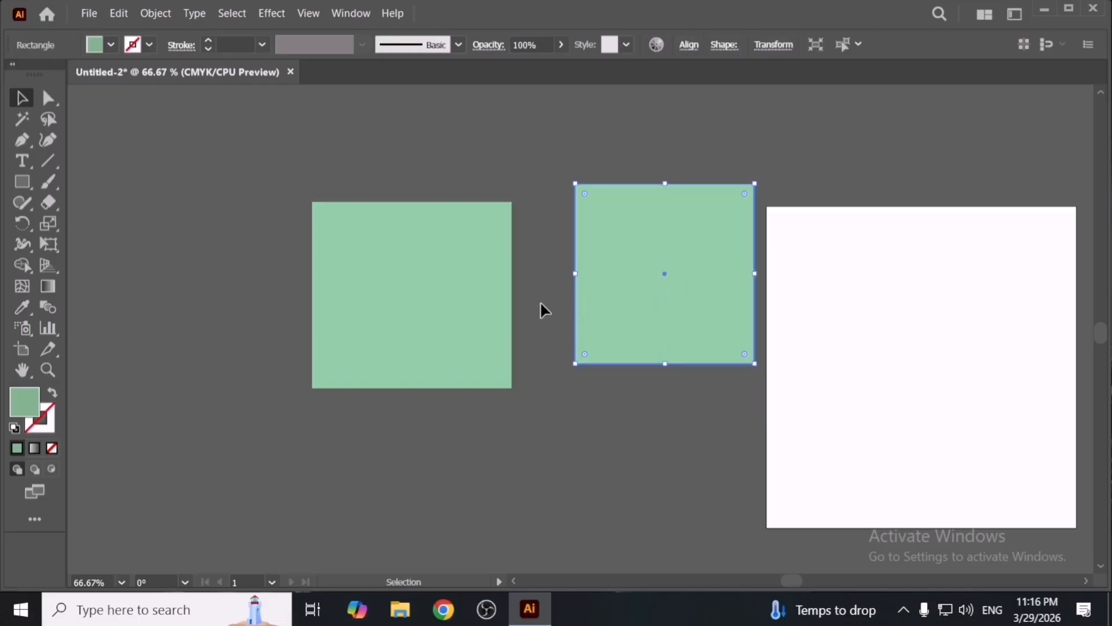
key(Delete)
drag(448, 293, 510, 293)
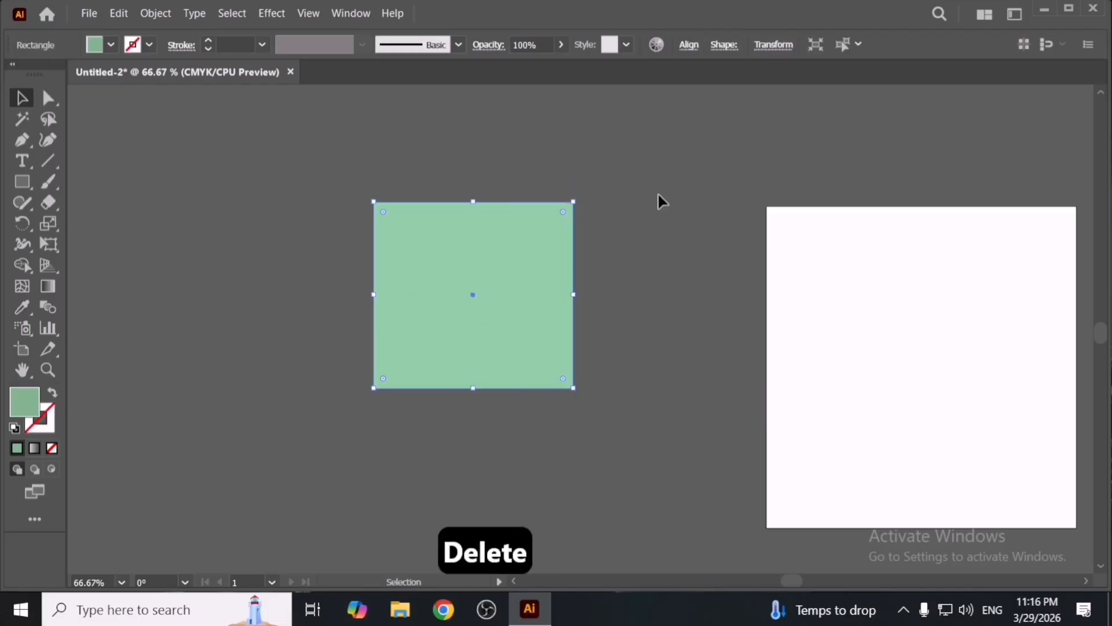
- Examine the Select Similar Objects options and the Select Same submenu for the square
click(858, 44)
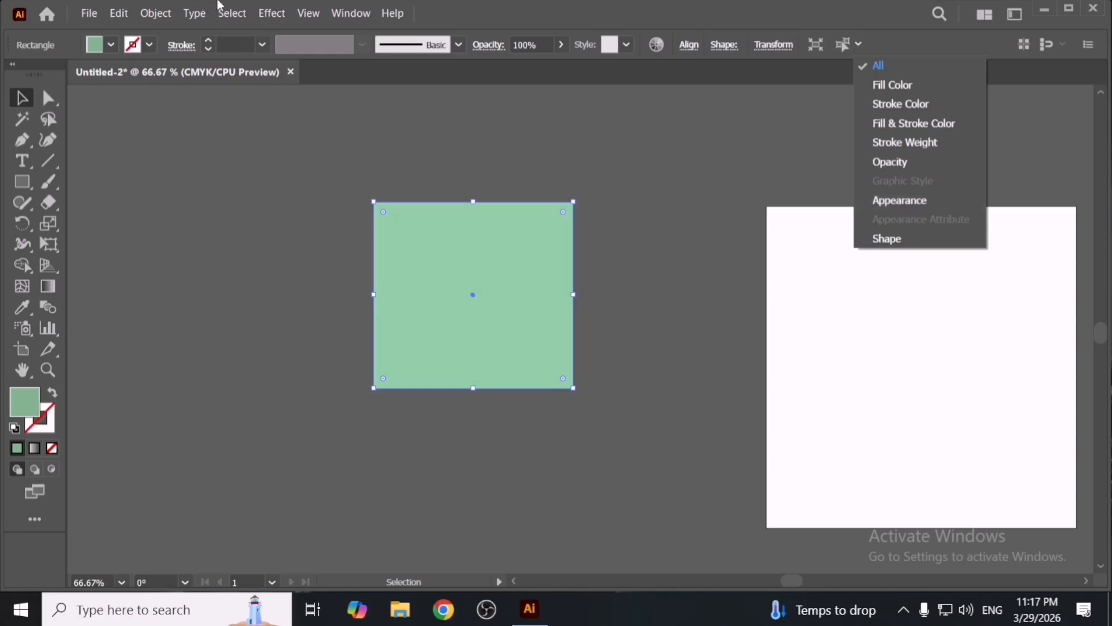
click(232, 18)
click(232, 12)
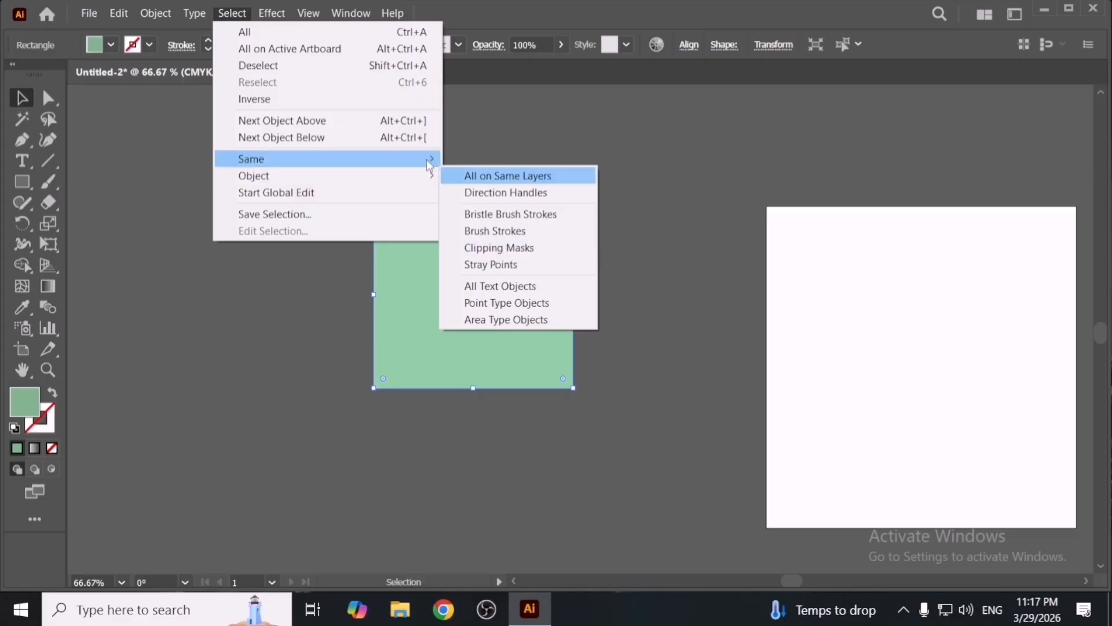
mouse_move(430, 164)
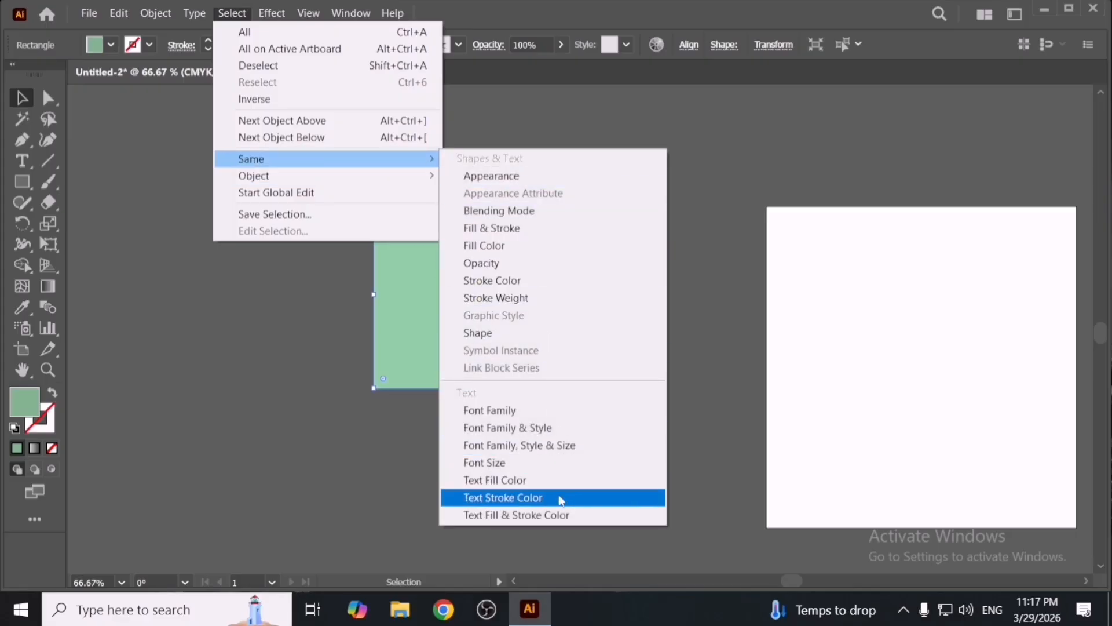
click(780, 102)
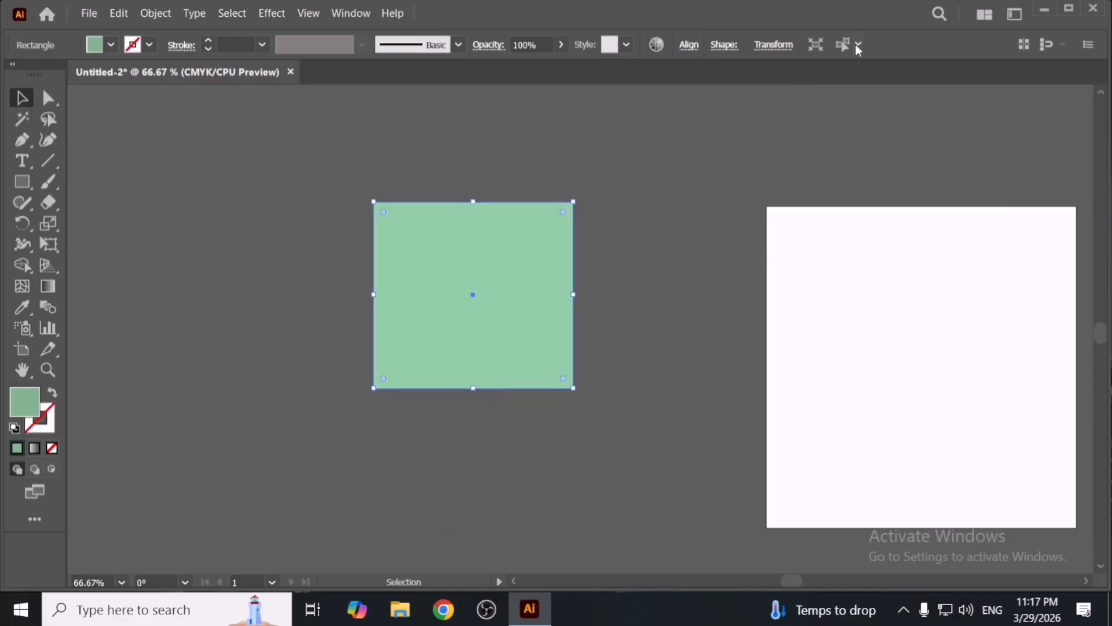
click(858, 45)
click(820, 43)
click(459, 46)
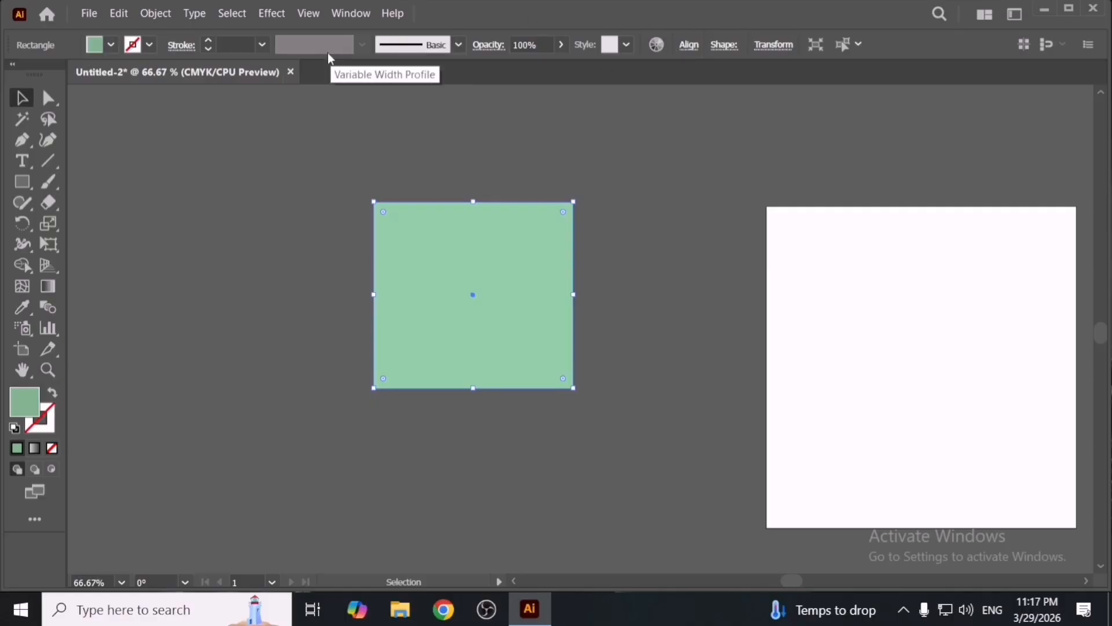
- Reset the square to the default white fill and black stroke and reposition it
click(166, 209)
drag(383, 246, 344, 263)
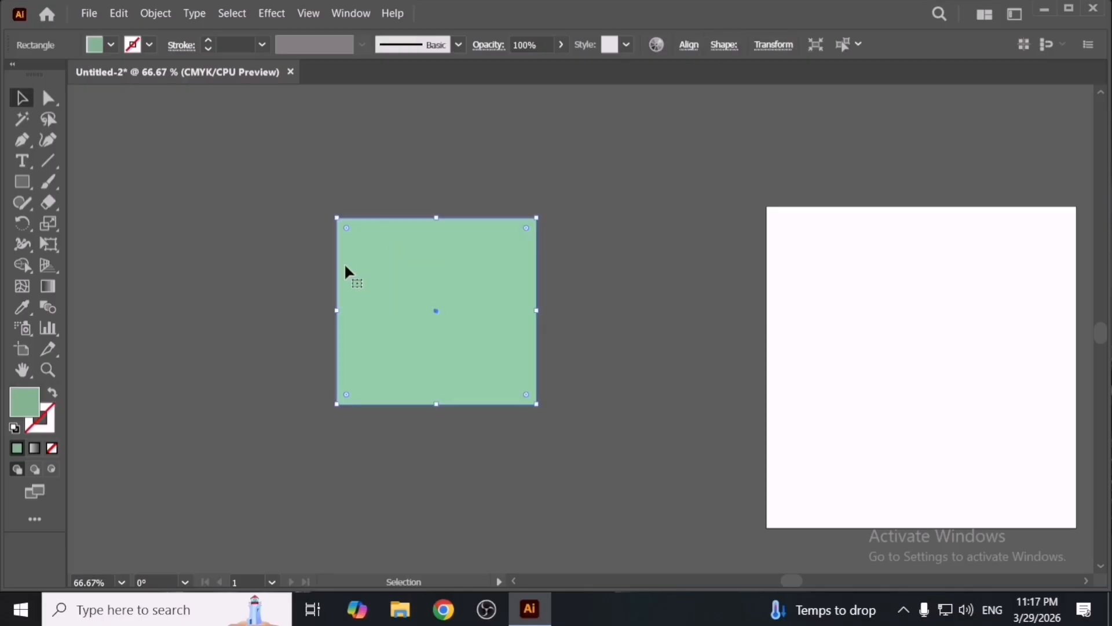
click(14, 429)
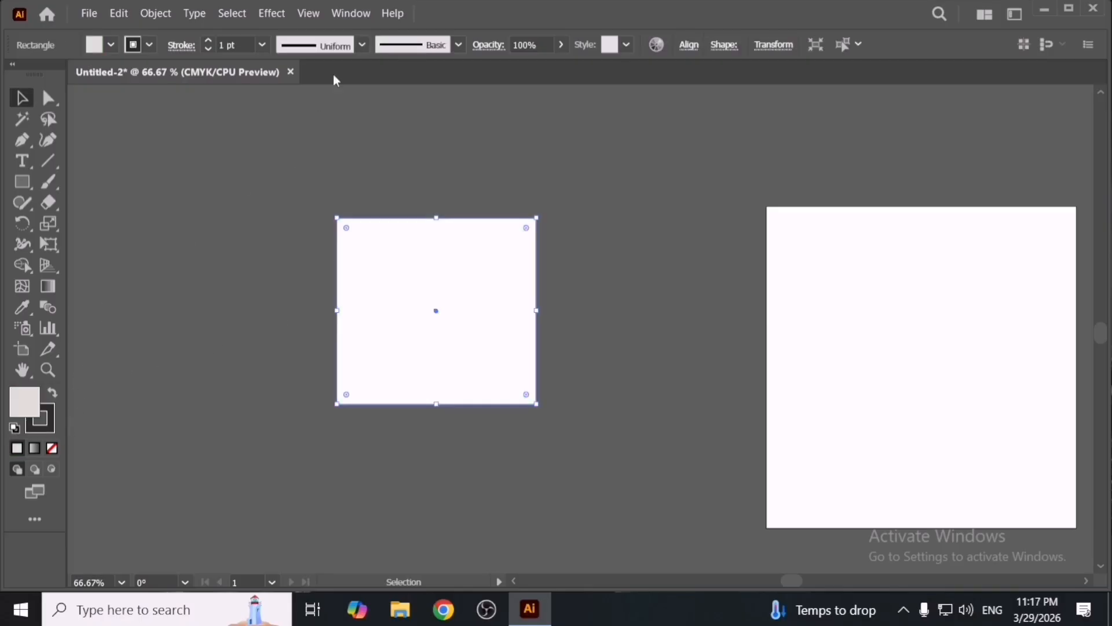
click(362, 45)
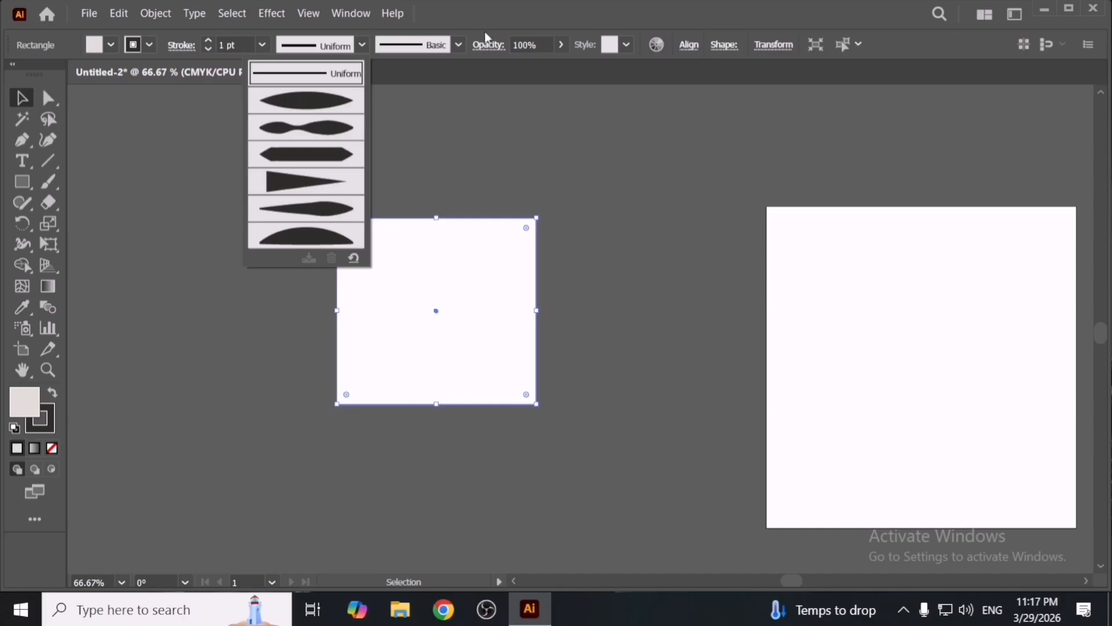
click(635, 47)
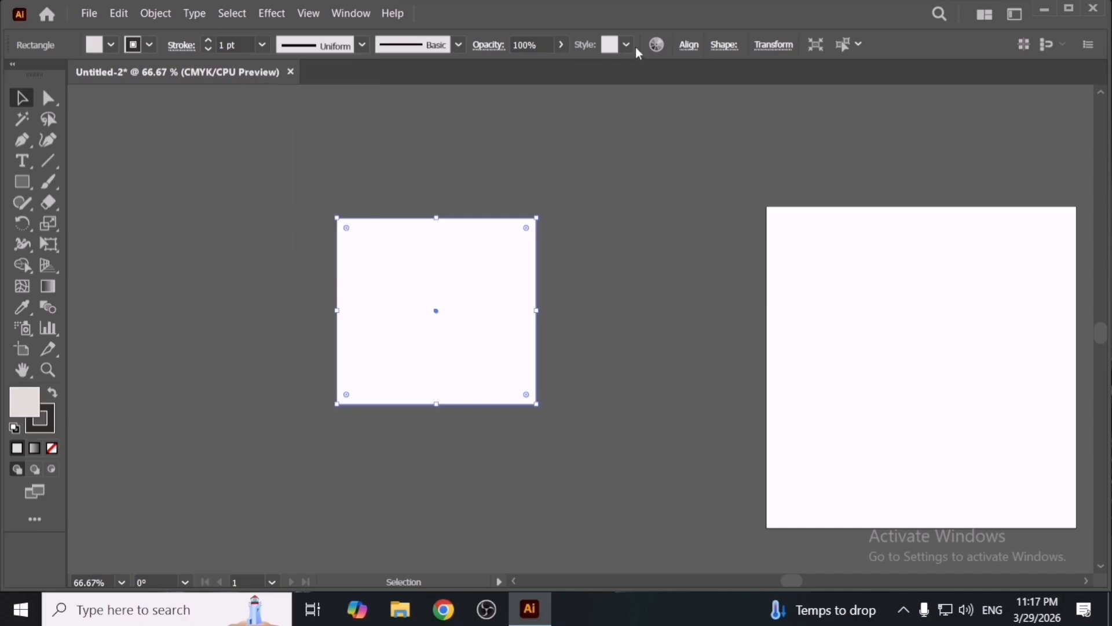
click(628, 46)
click(708, 163)
click(695, 229)
drag(482, 331, 488, 359)
- Select the square's top-right corner anchor point with the Direct Selection tool
click(48, 99)
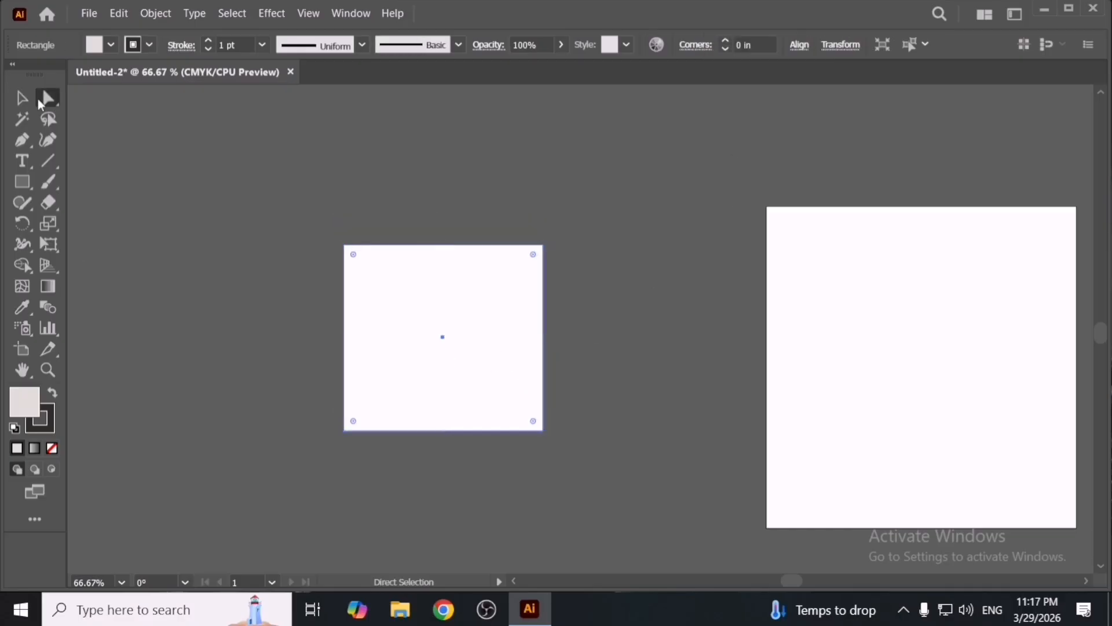
click(259, 209)
scroll(506, 348, up, 2)
key(space)
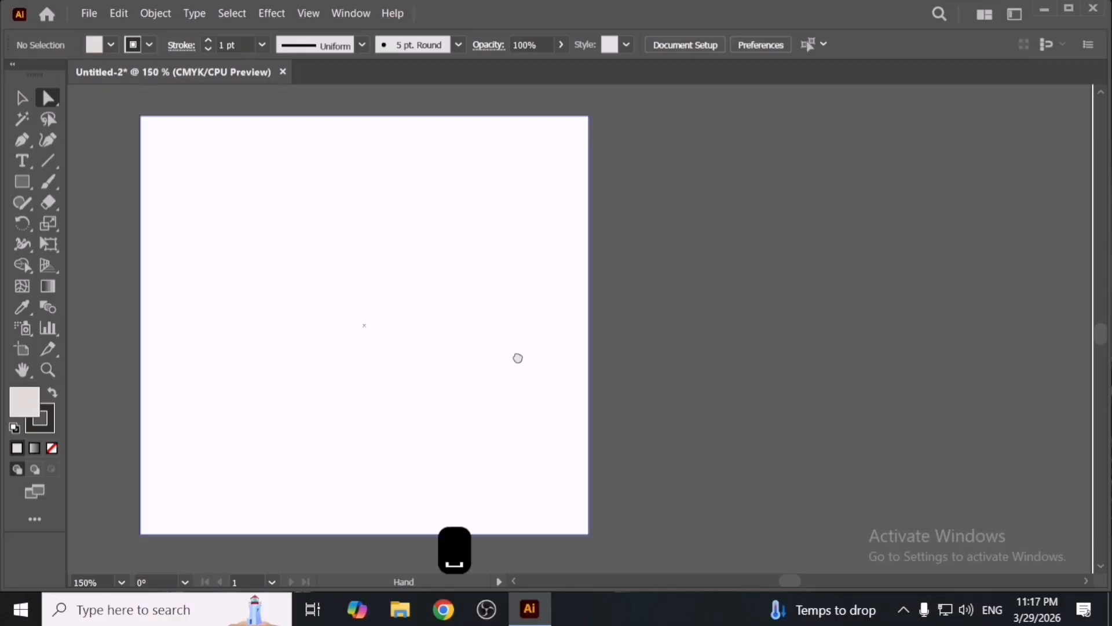
drag(517, 358, 648, 385)
scroll(648, 388, down, 1)
scroll(596, 429, up, 1)
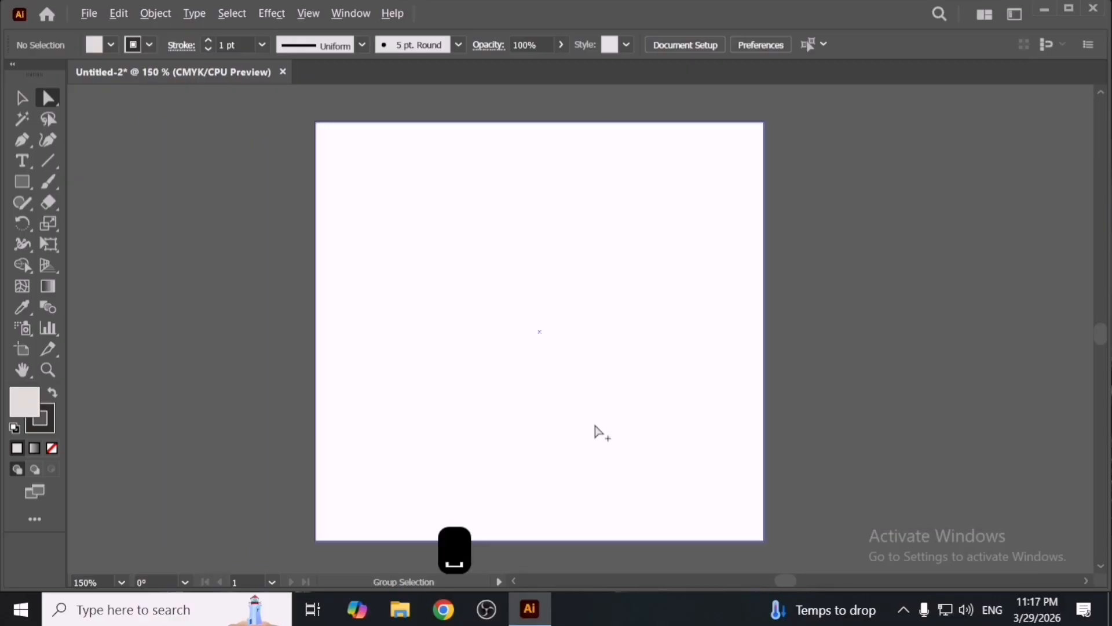
key(alt)
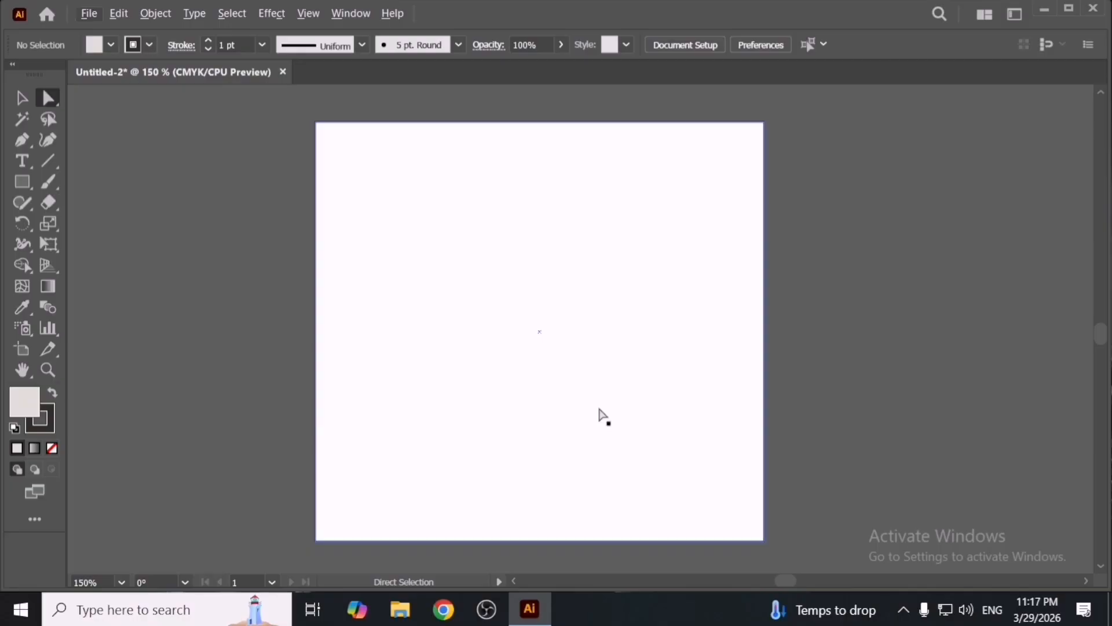
drag(722, 98, 818, 186)
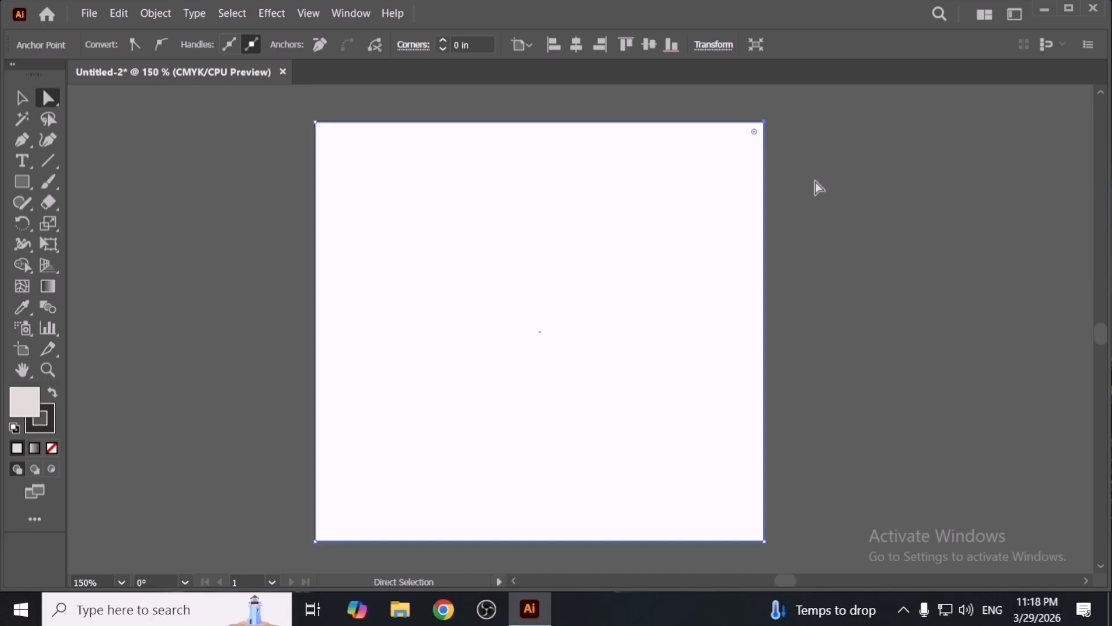
click(814, 186)
click(713, 172)
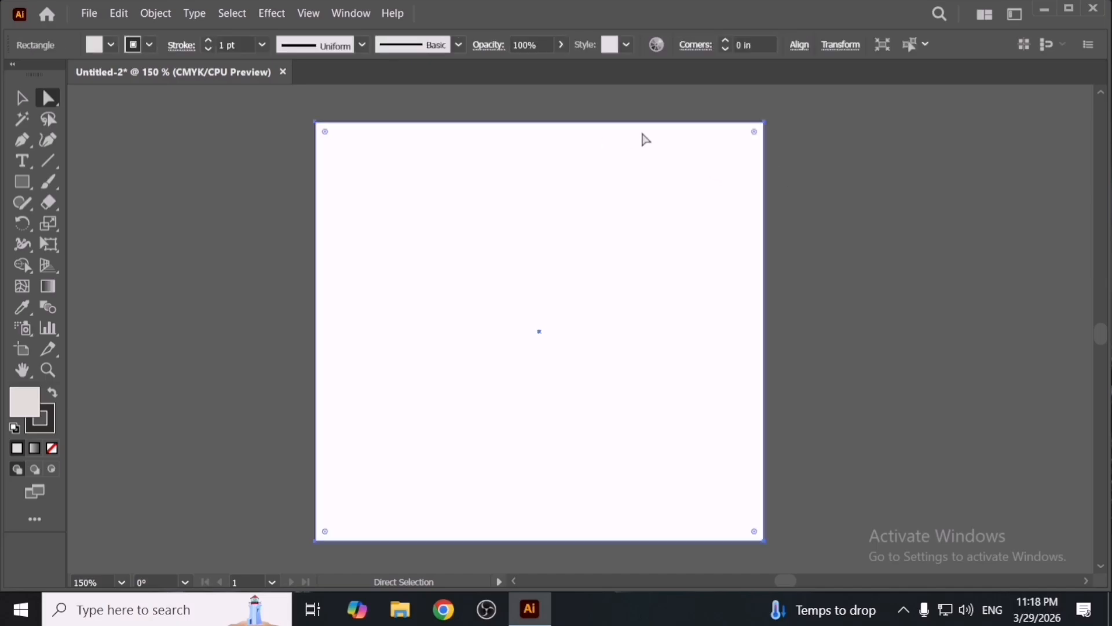
click(813, 148)
click(764, 122)
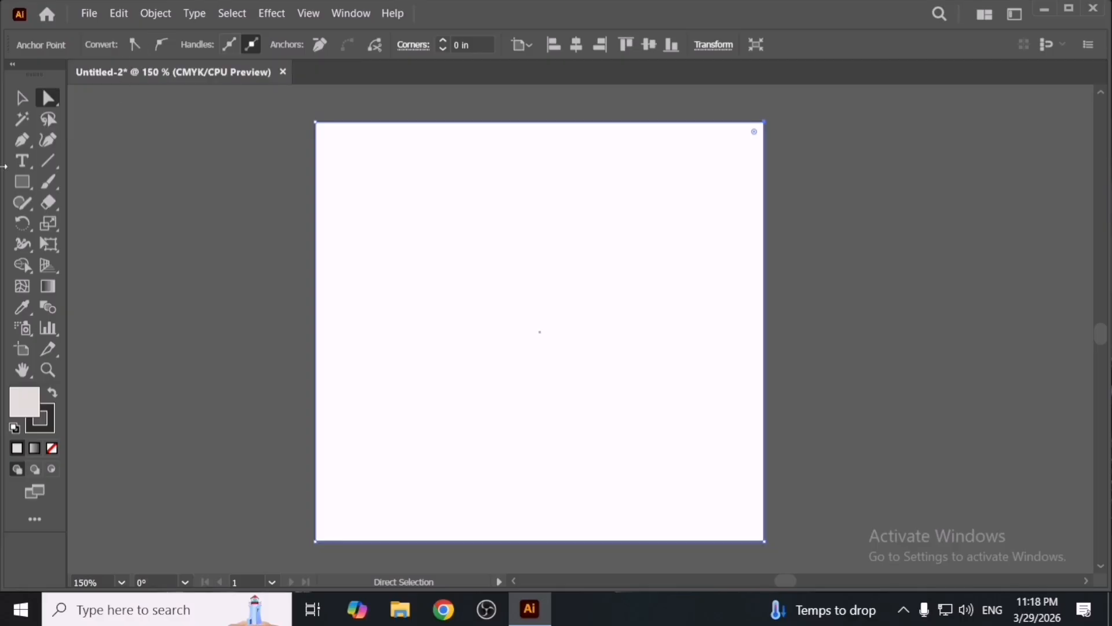
- Draw a circle to the left of the square with the Ellipse tool
click(23, 186)
right_click(23, 188)
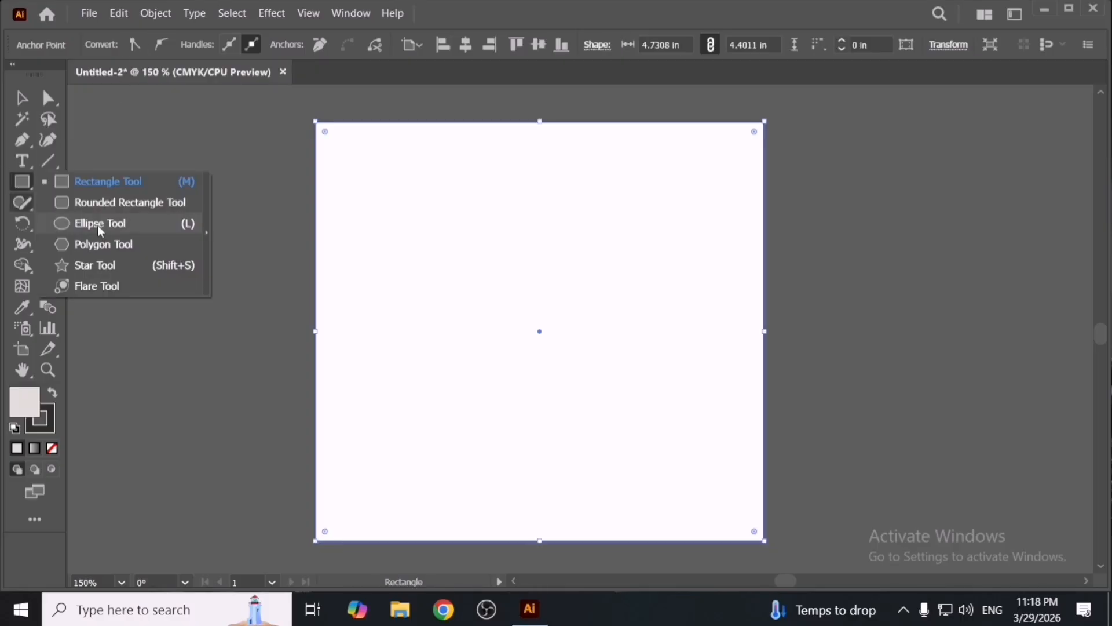
click(100, 227)
key(space)
drag(107, 284, 390, 345)
key(v)
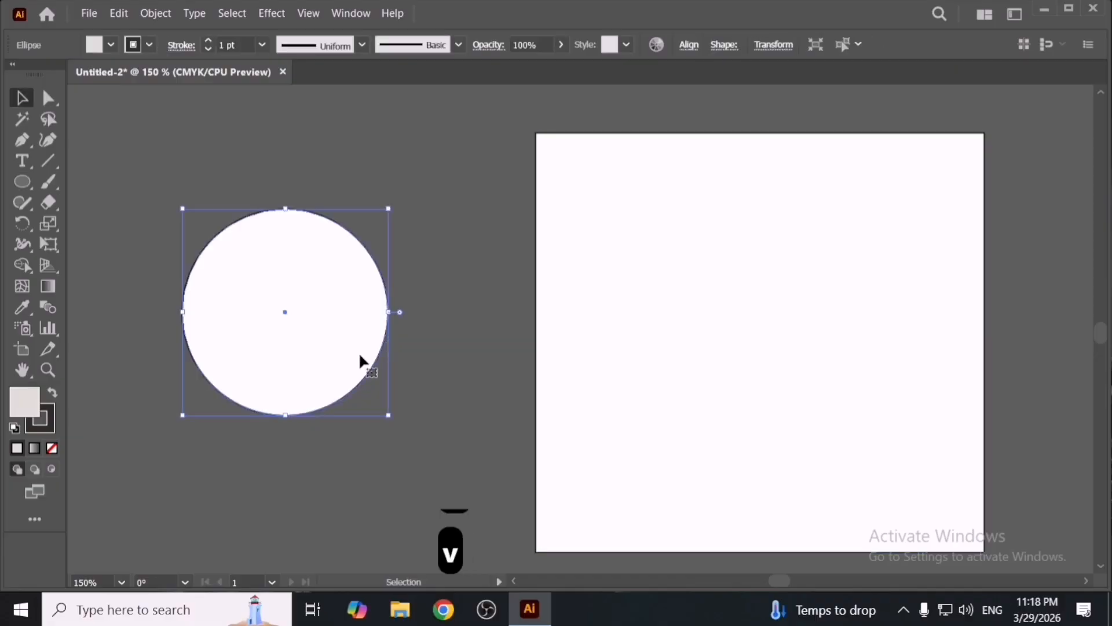
- Try converting the circle's top and right anchor points into corner points
click(163, 202)
click(47, 96)
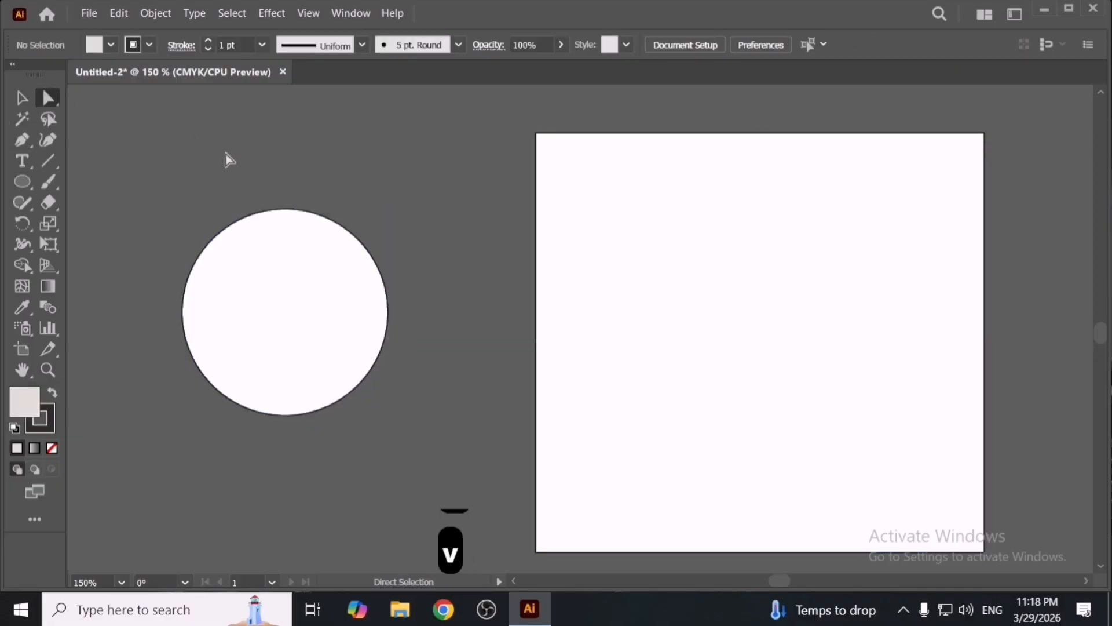
drag(261, 167, 438, 332)
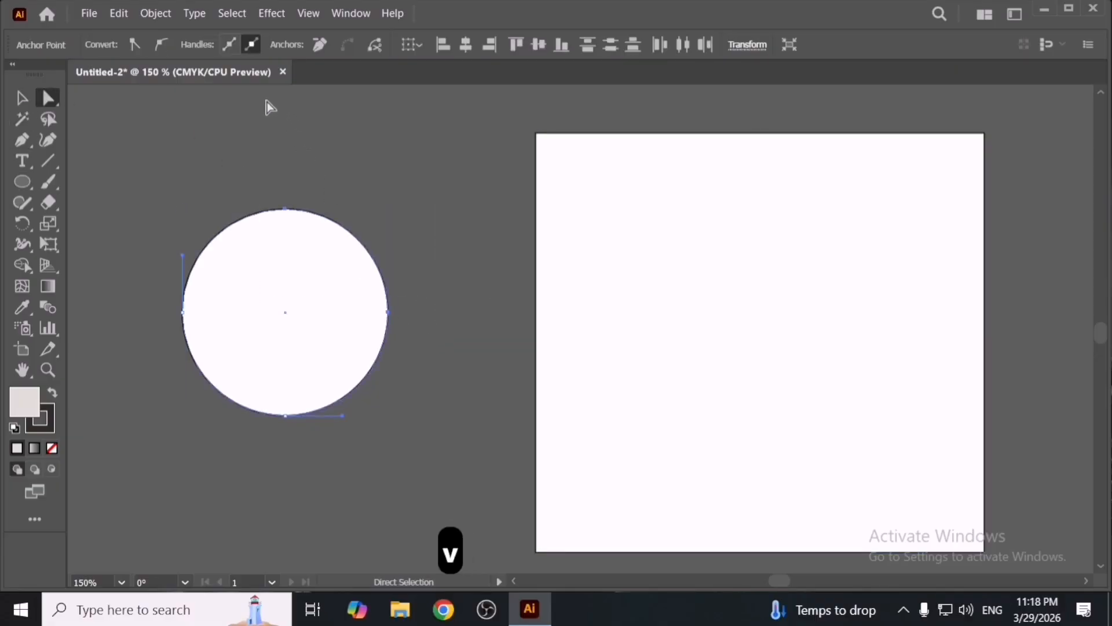
click(135, 45)
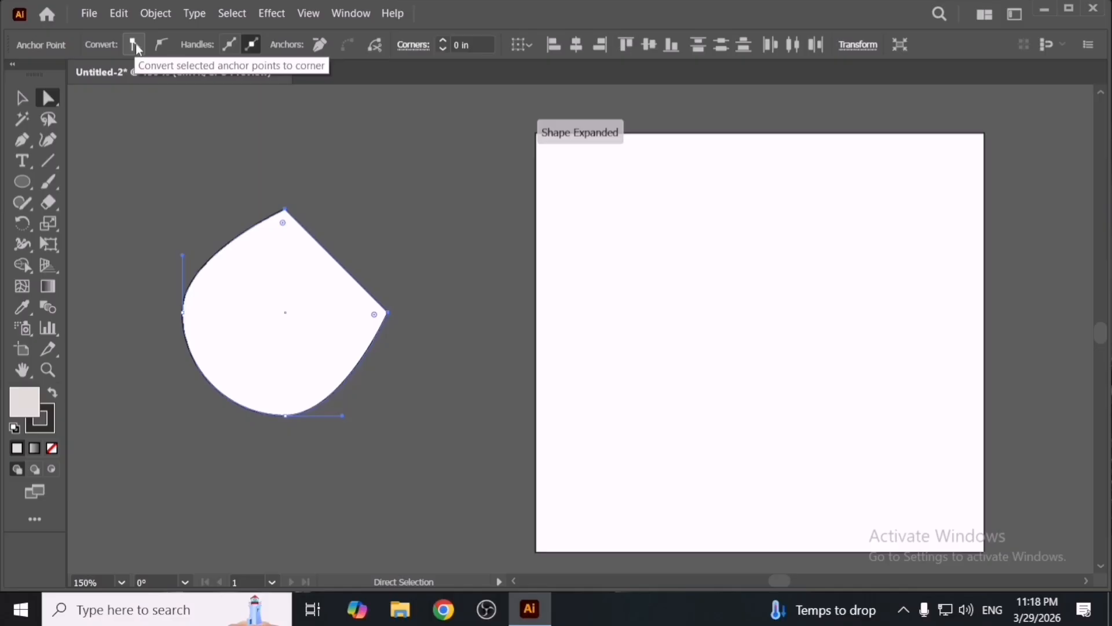
click(356, 122)
key(ctrl+z)
click(356, 135)
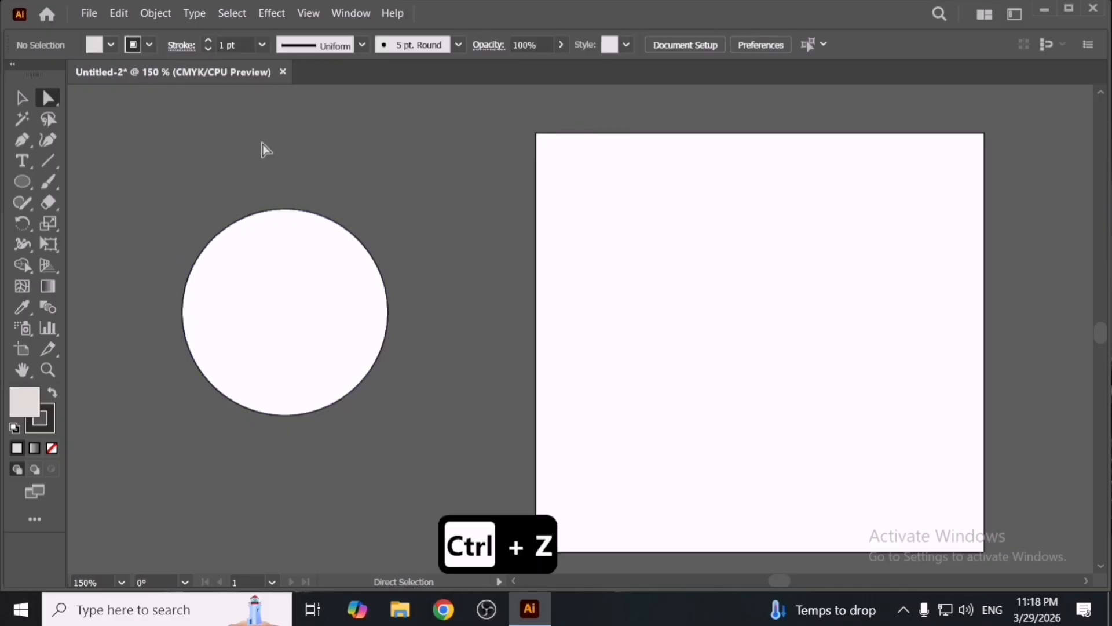
- Convert the circle's top and bottom anchor points into corner points to form a pointed leaf shape
drag(262, 169, 302, 230)
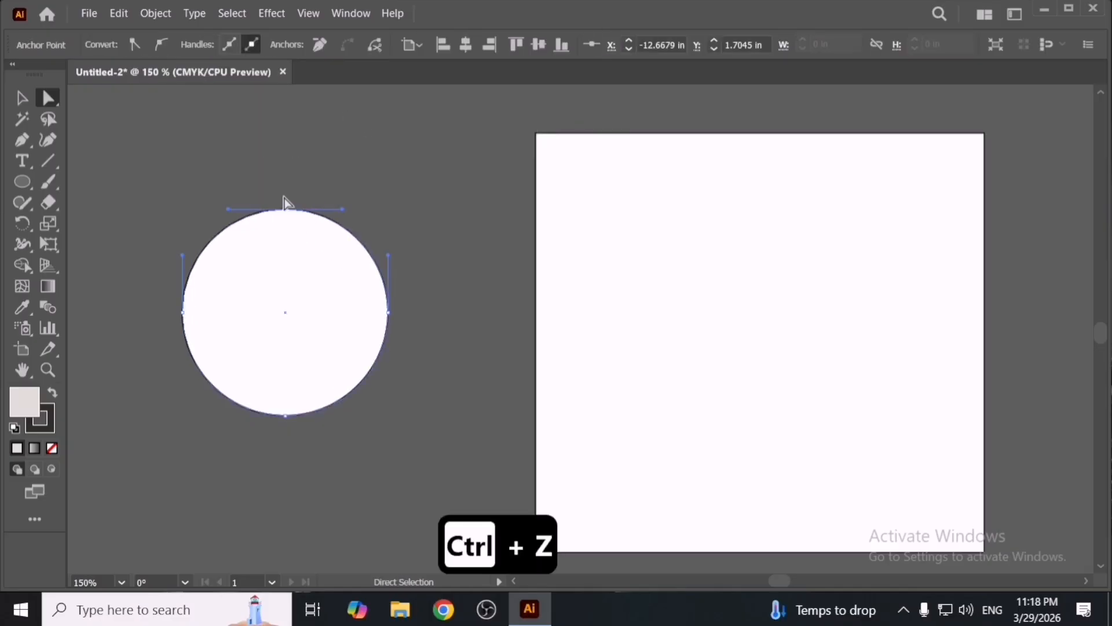
click(137, 49)
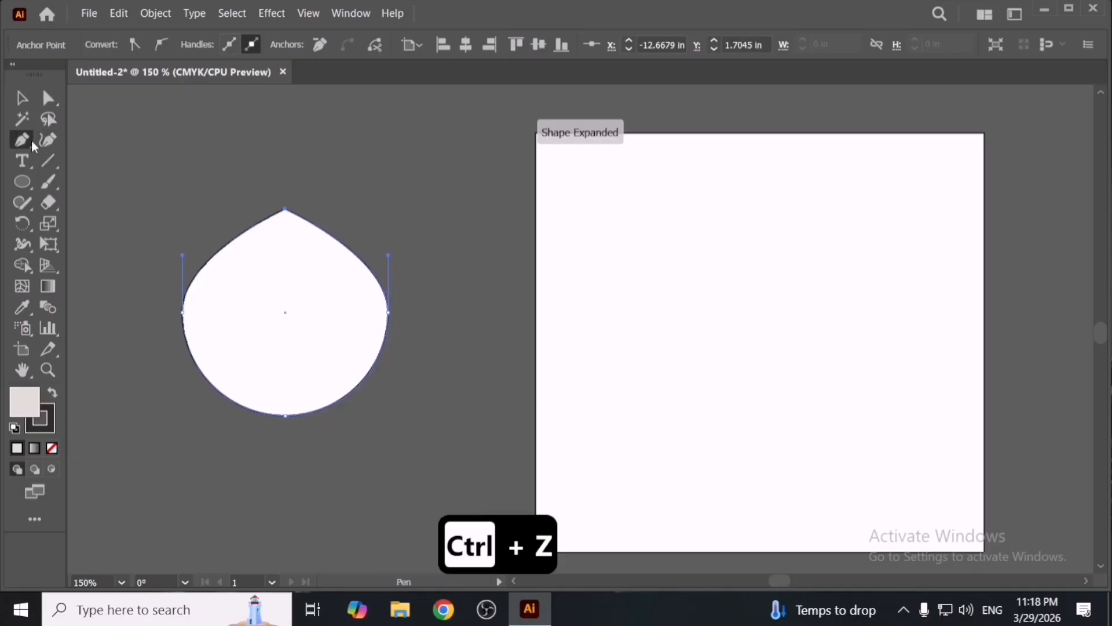
drag(23, 139, 81, 201)
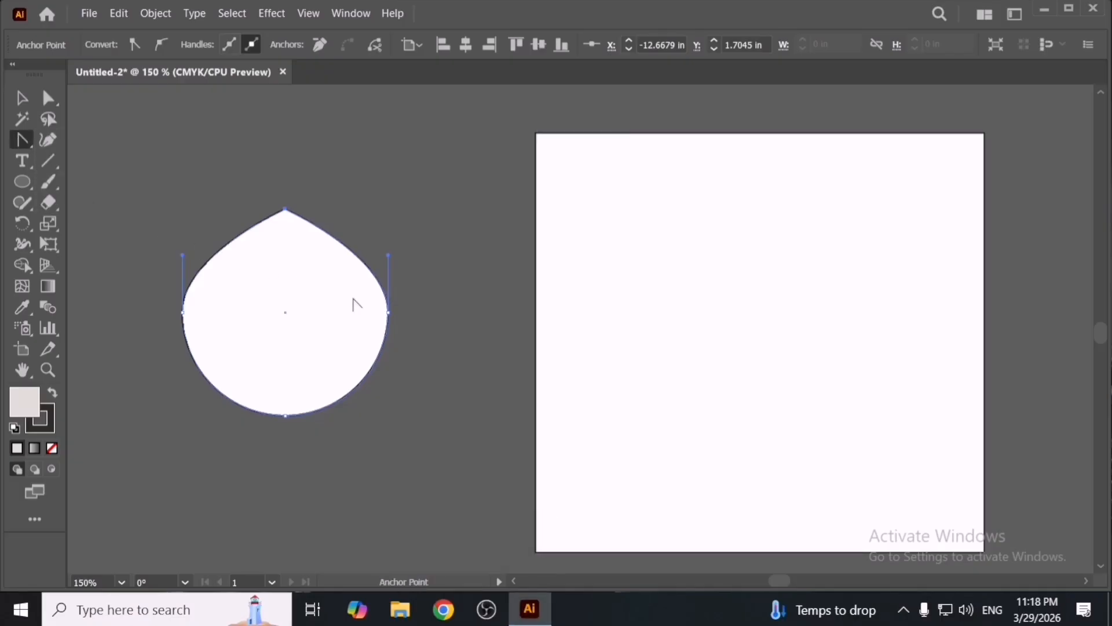
click(285, 416)
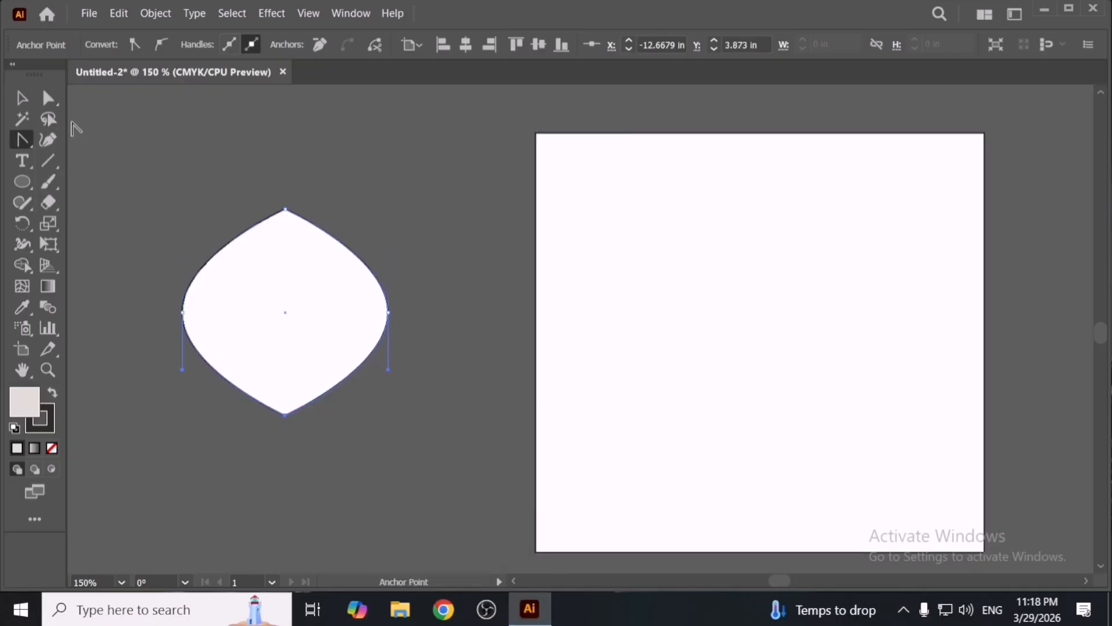
key(ctrl+z)
click(272, 443)
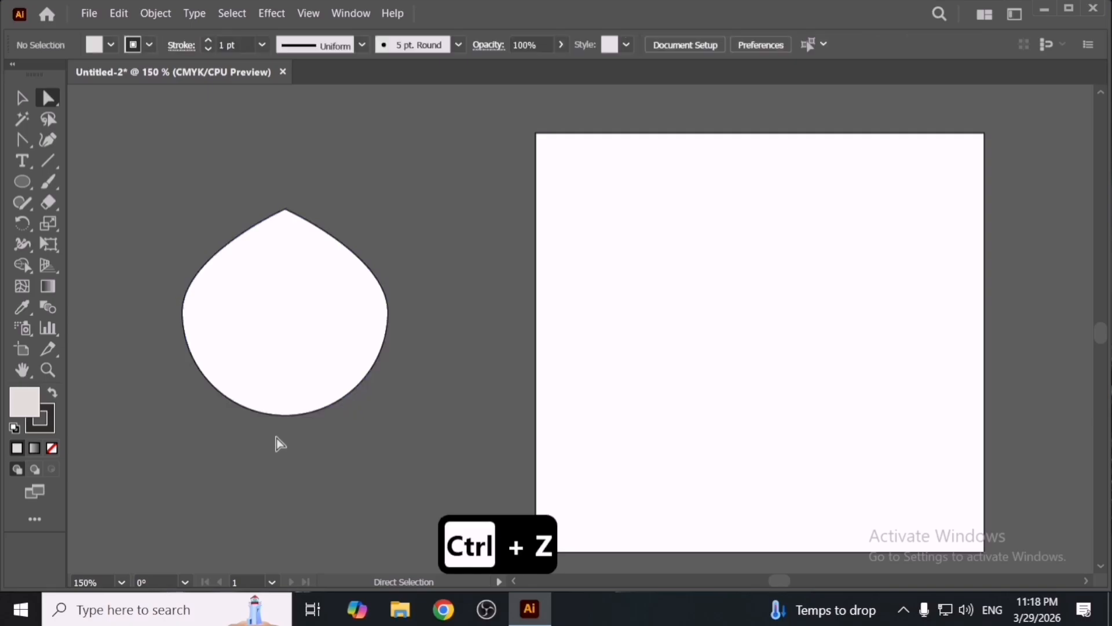
click(266, 301)
click(140, 49)
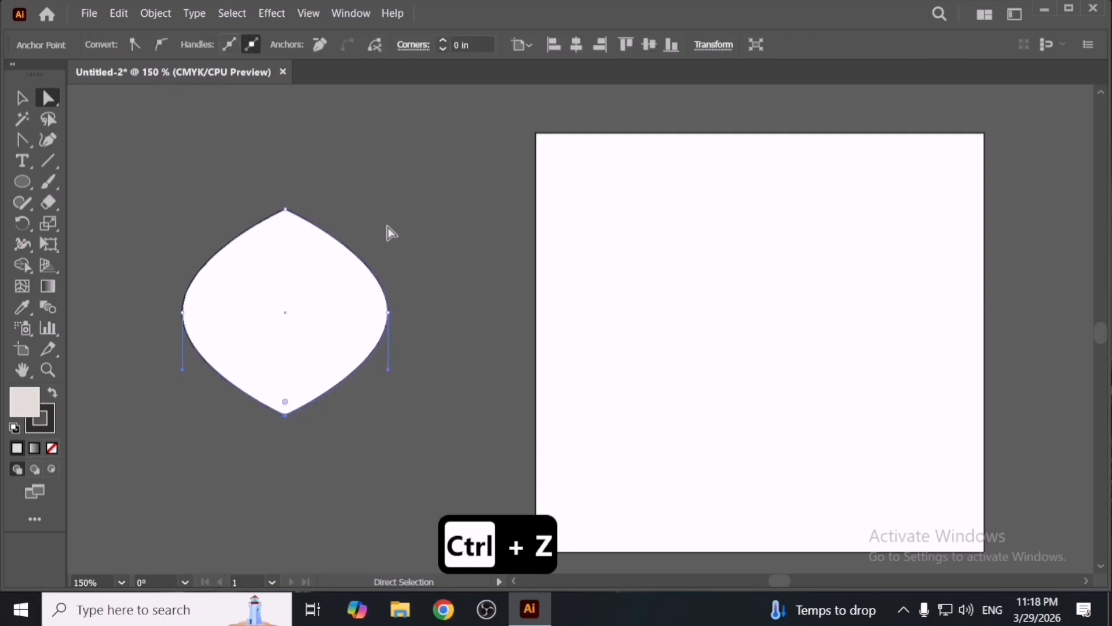
- Try converting the square's top-left anchor point to smooth and back to corner
drag(238, 183, 323, 234)
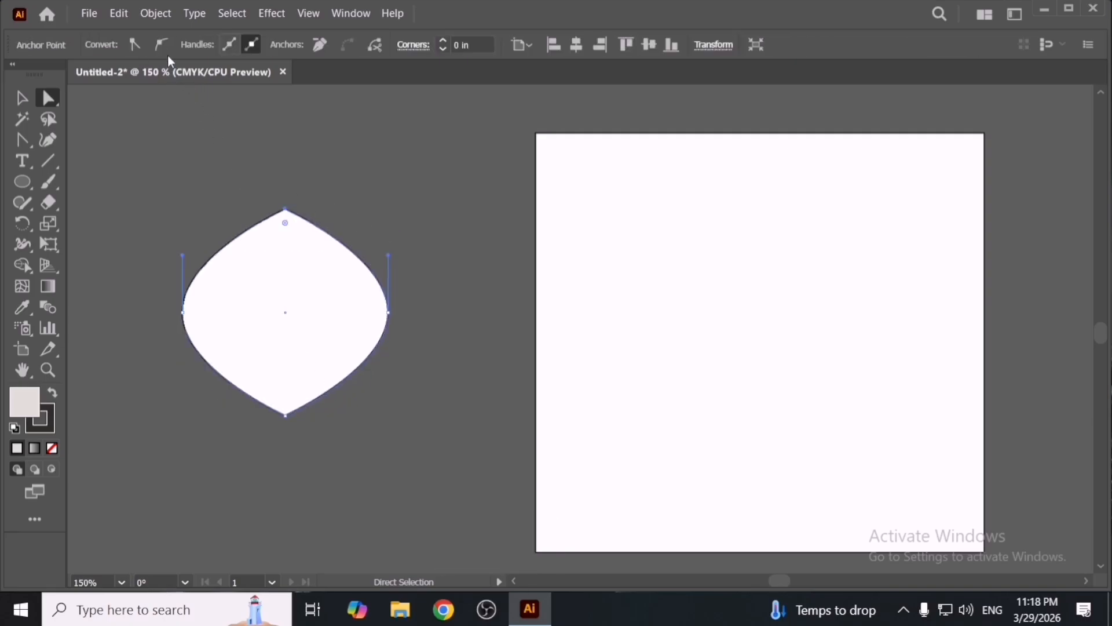
click(635, 203)
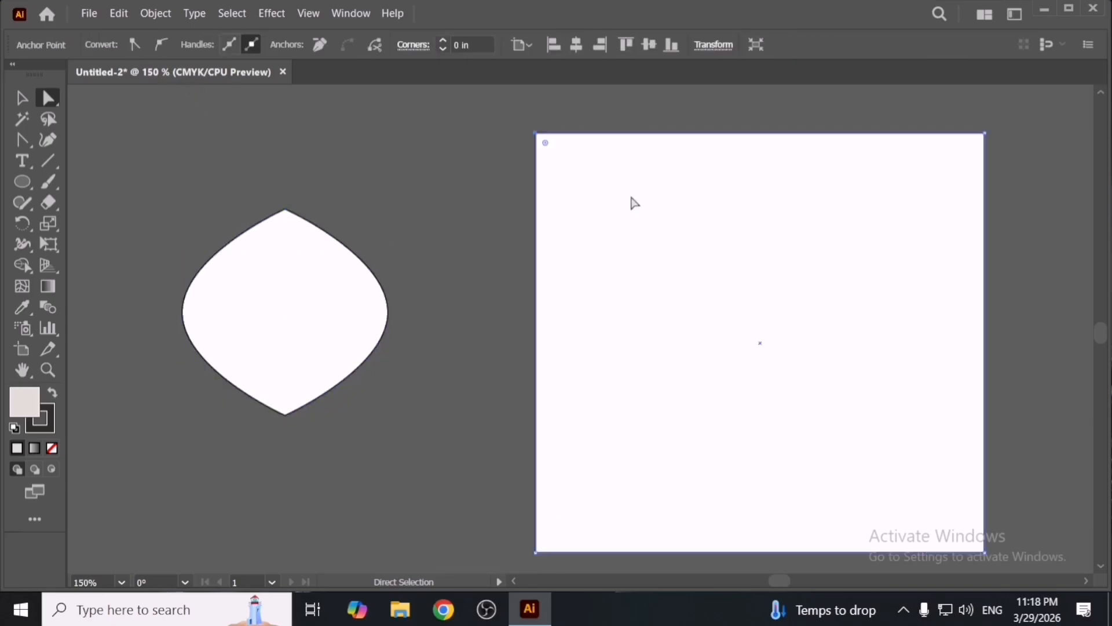
click(161, 45)
key(ctrl+z)
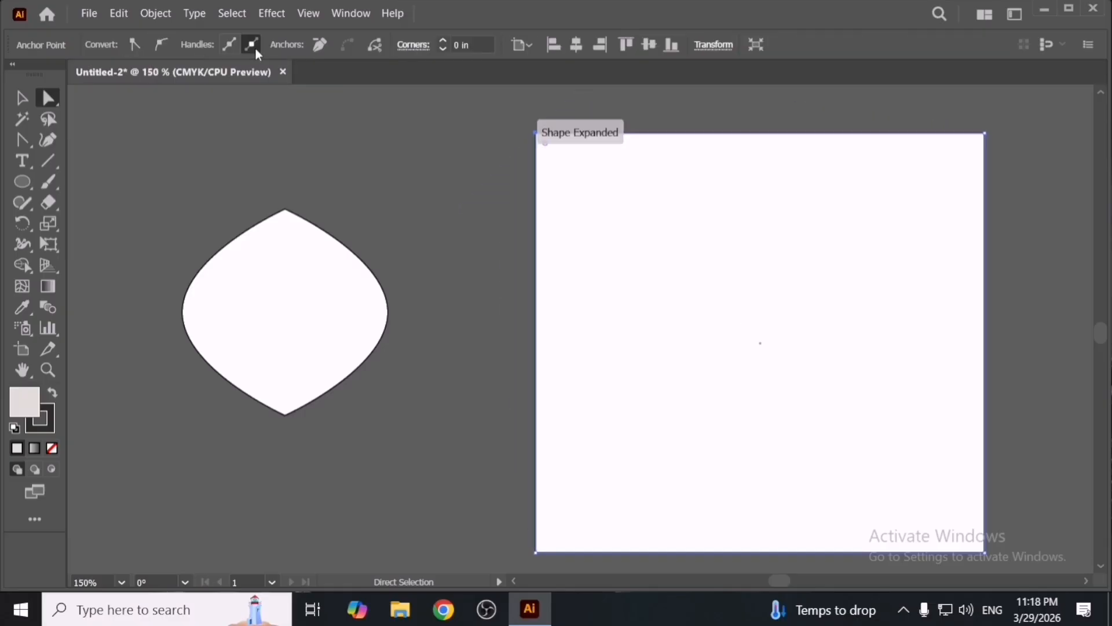
click(161, 45)
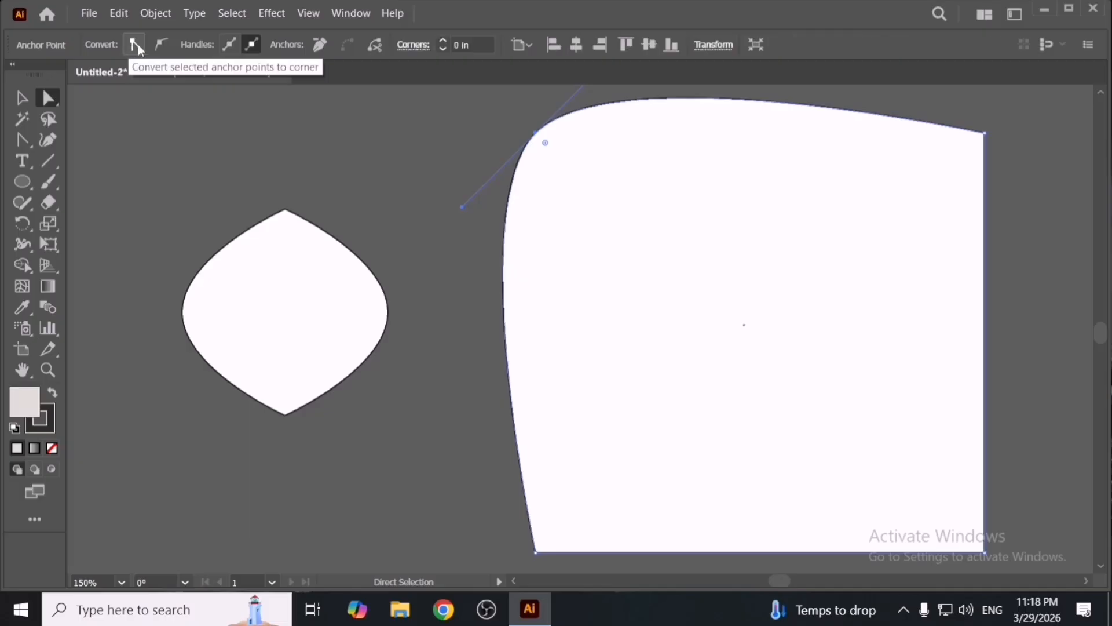
click(134, 45)
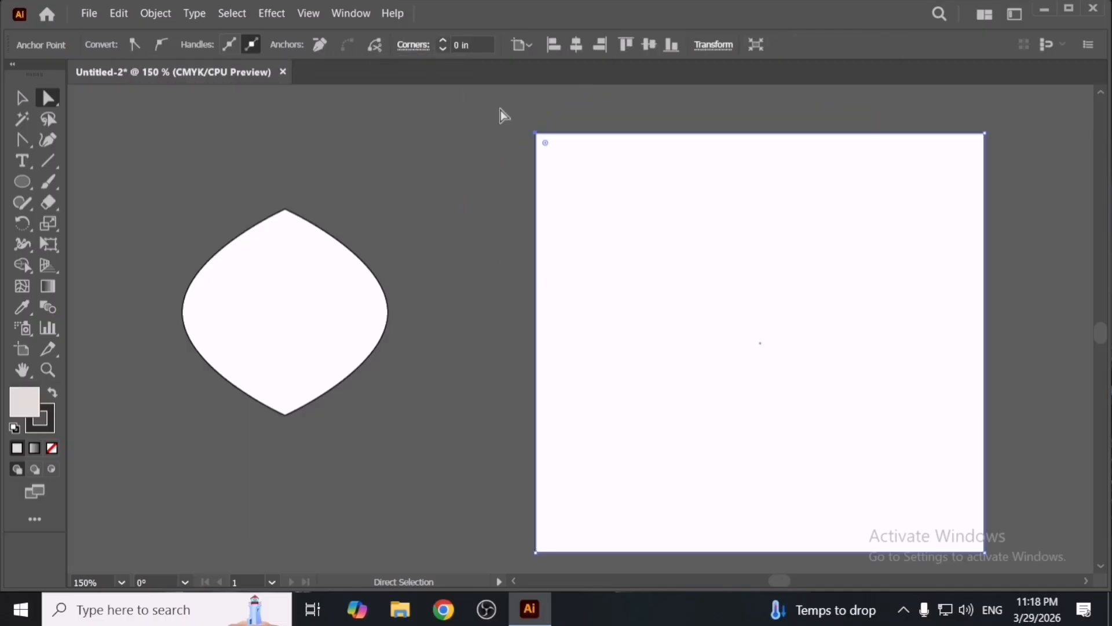
- Try removing the square's top-left anchor point and compare the result in Outline view
click(319, 45)
click(473, 319)
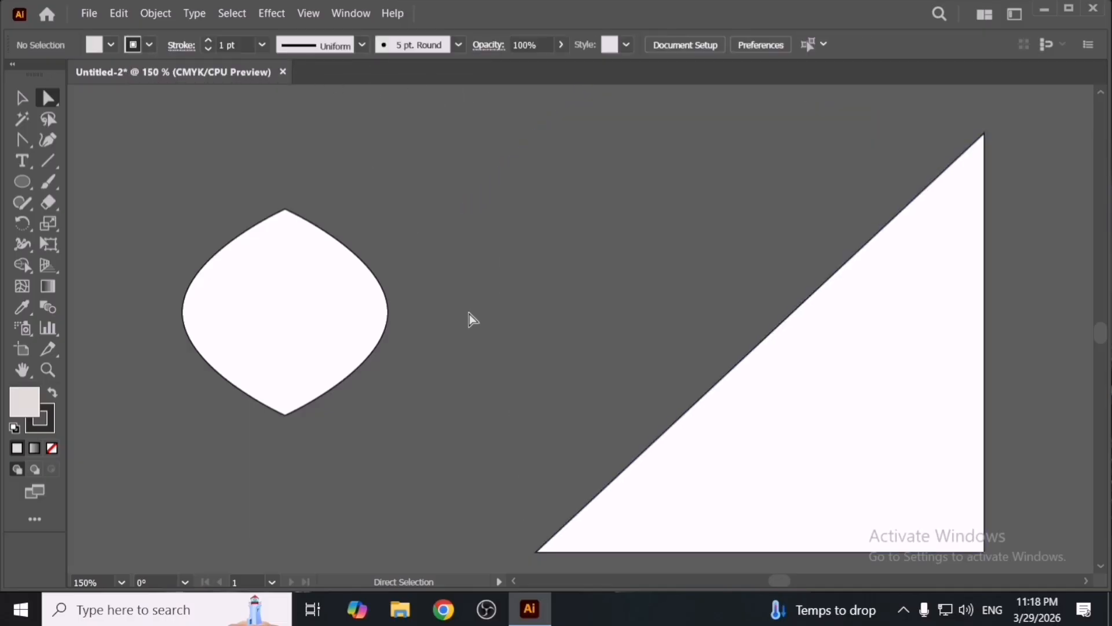
key(ctrl+y)
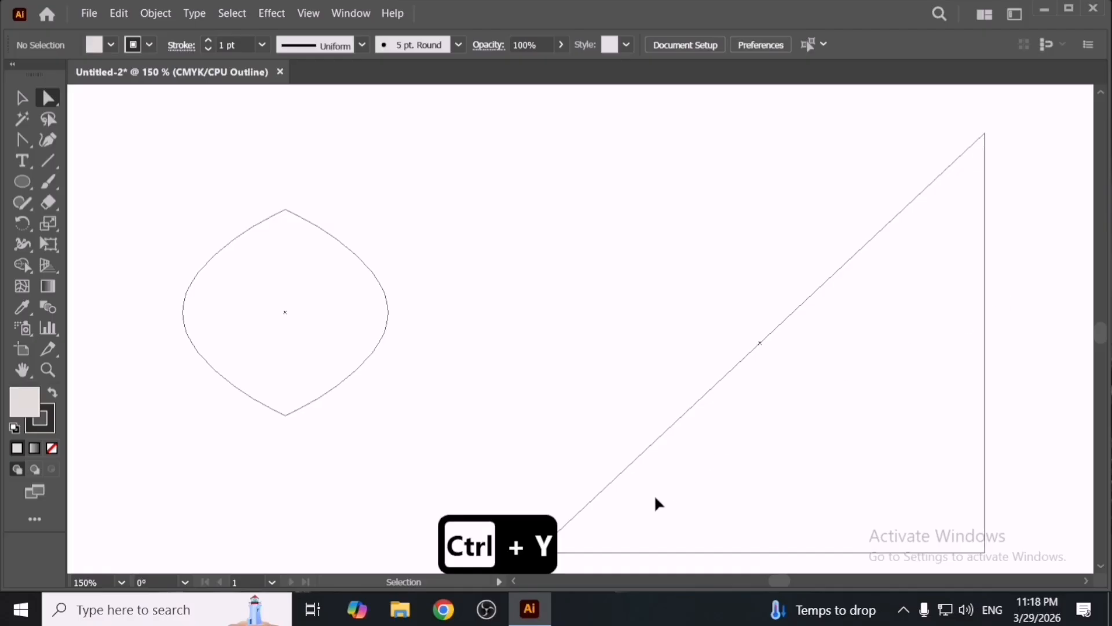
key(ctrl+y)
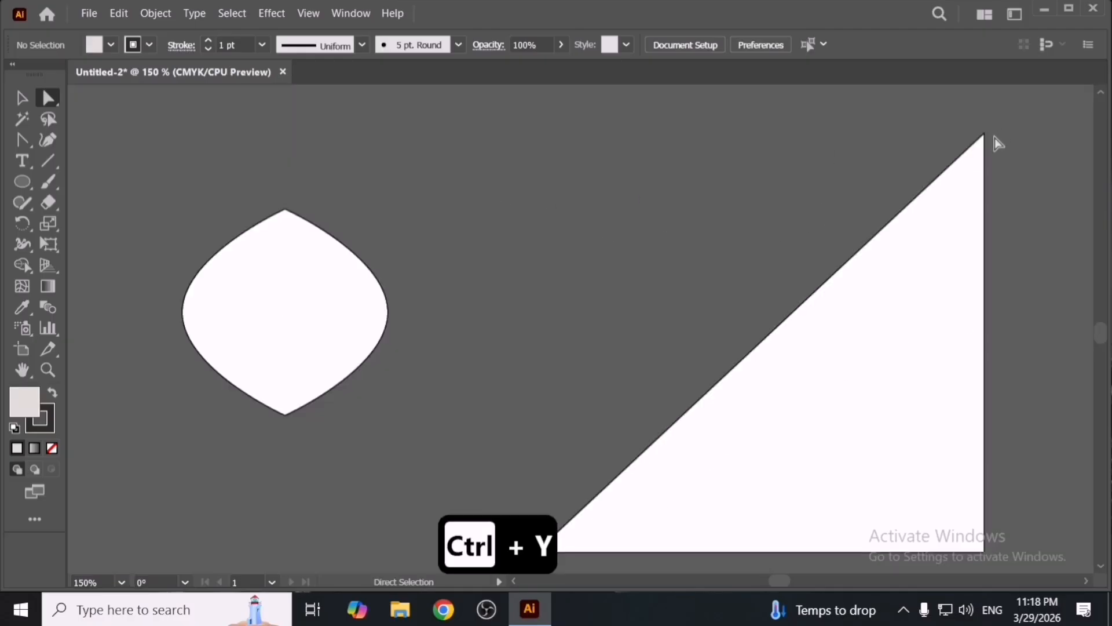
key(ctrl+z)
- Try dragging the square's top-left anchor point to reshape the square
drag(499, 127, 574, 172)
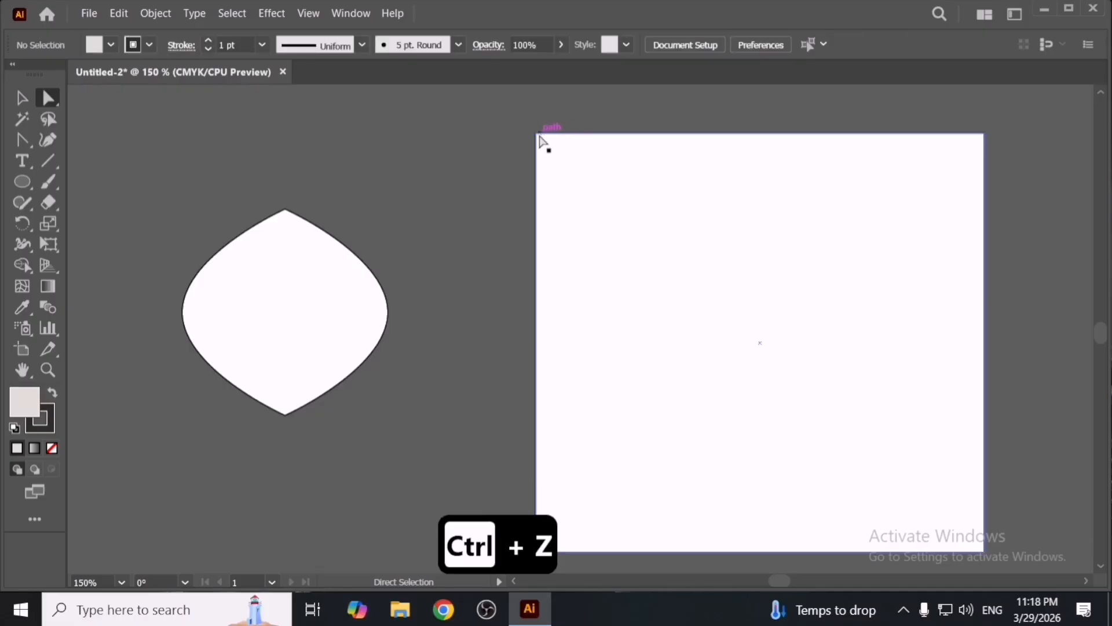
drag(538, 135, 572, 143)
click(509, 186)
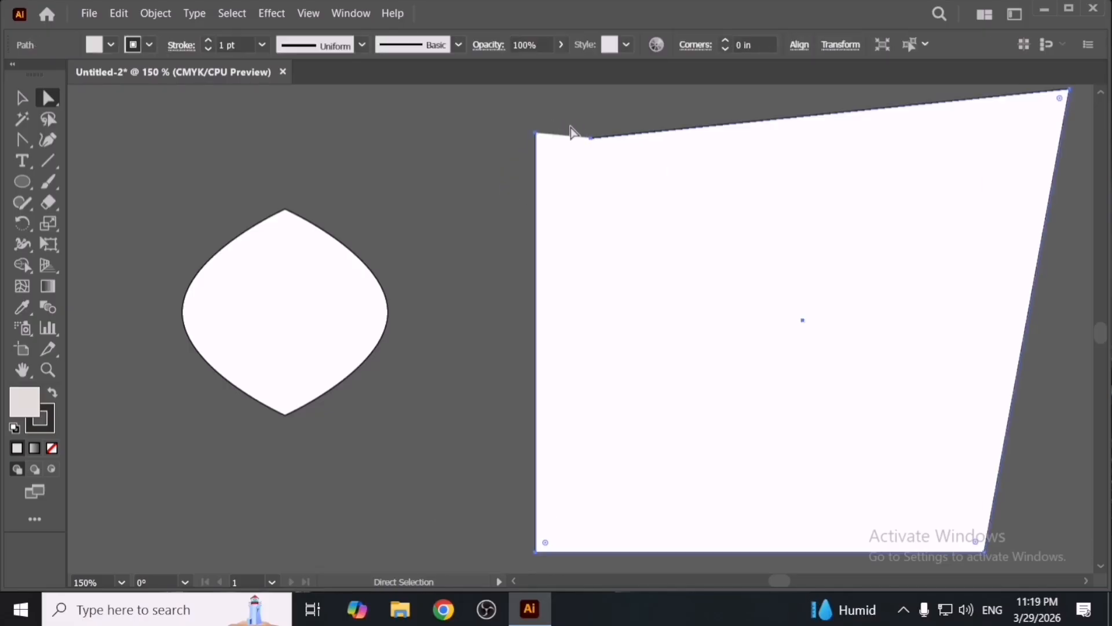
drag(474, 102, 585, 167)
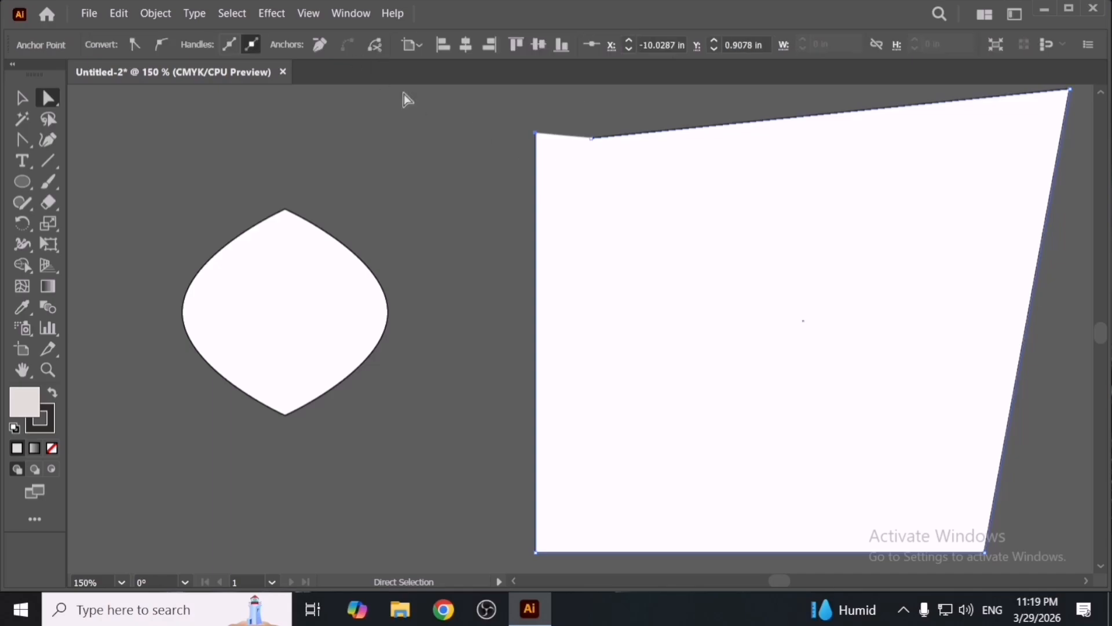
key(ctrl+z)
key(ctrl+z)
key(ctrl+z)
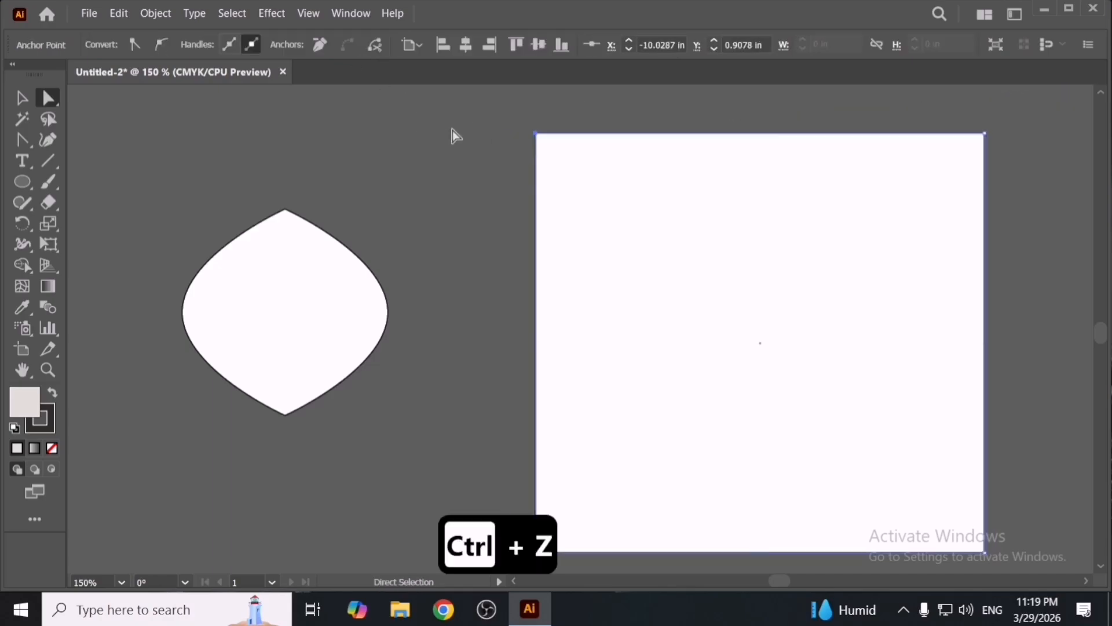
drag(476, 116, 592, 186)
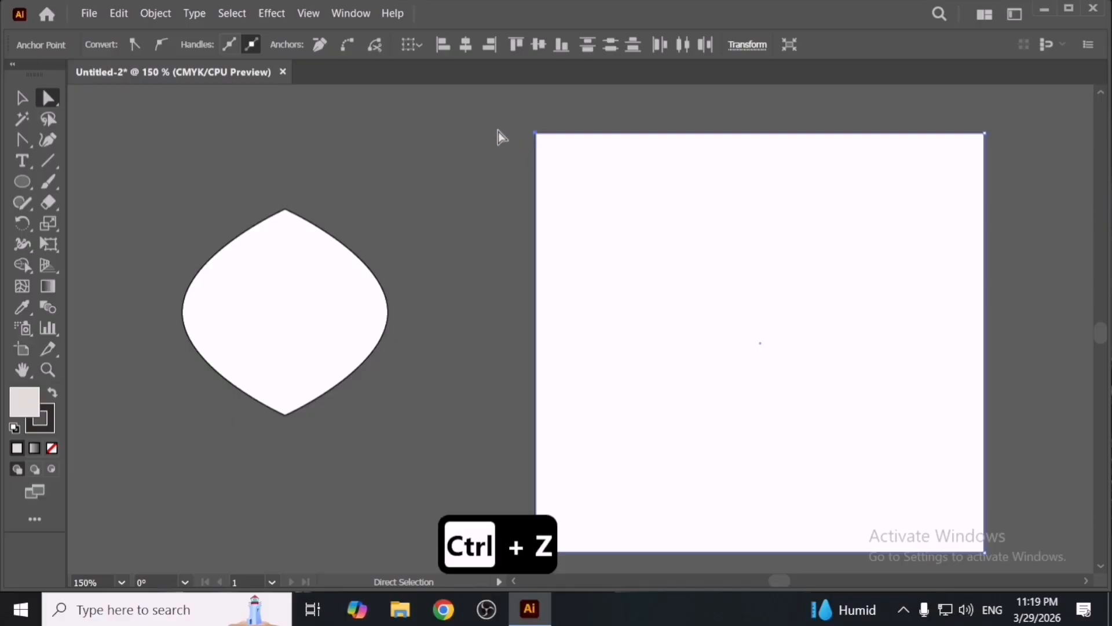
key(ctrl+z)
key(ctrl+z)
- Try rounding the square's top-left corner with its corner widget
drag(510, 121, 565, 162)
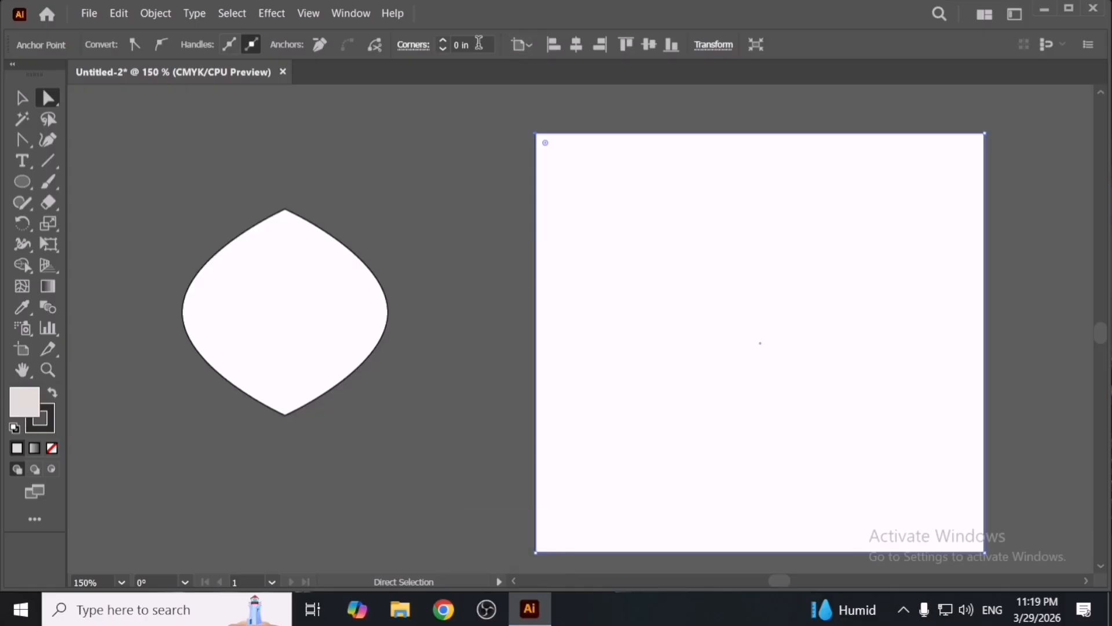
drag(547, 145, 646, 268)
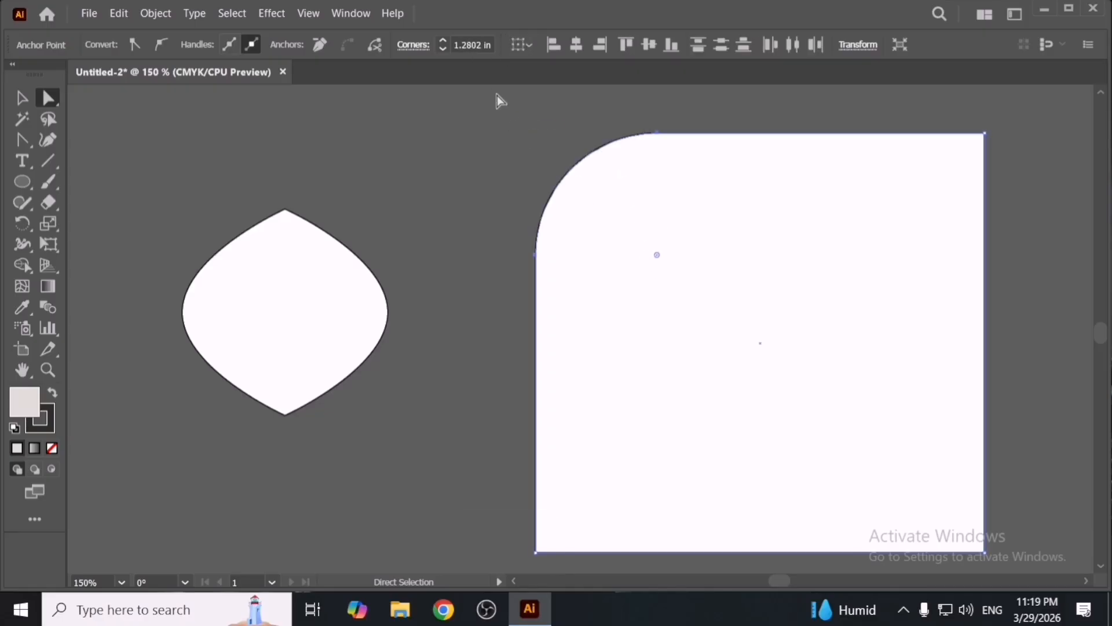
click(473, 44)
- Delete the square
click(633, 269)
key(Delete)
key(Delete)
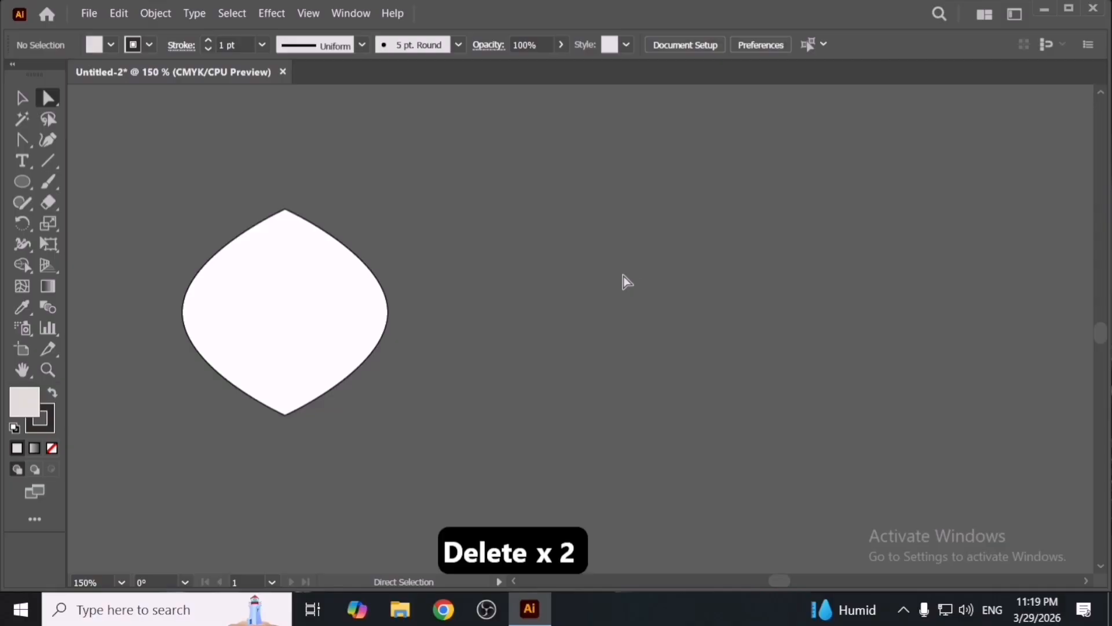
- Draw a new rectangle and set its width and height to 3 in
key(m)
drag(630, 298, 752, 418)
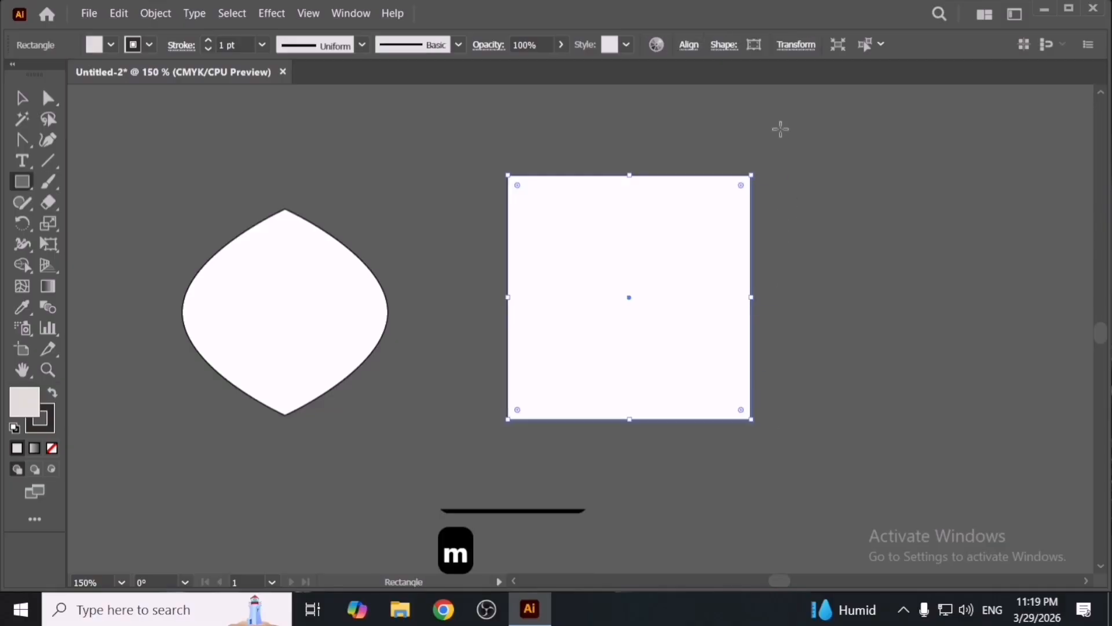
key(v)
click(785, 45)
click(750, 73)
key(ctrl+a)
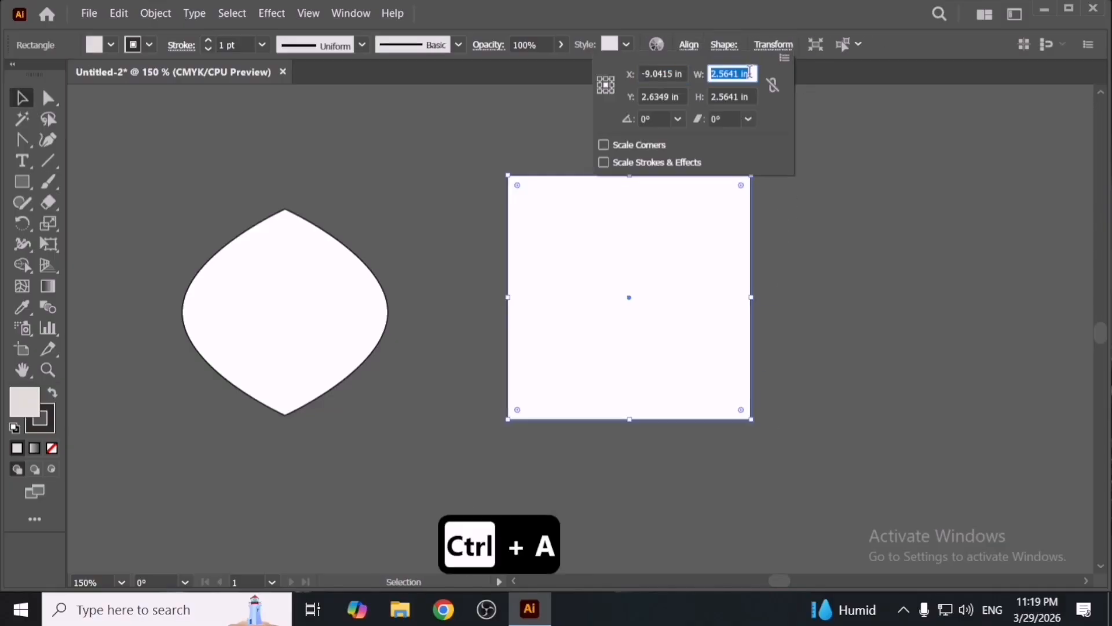
text(3)
key(Tab)
text(3)
key(Return)
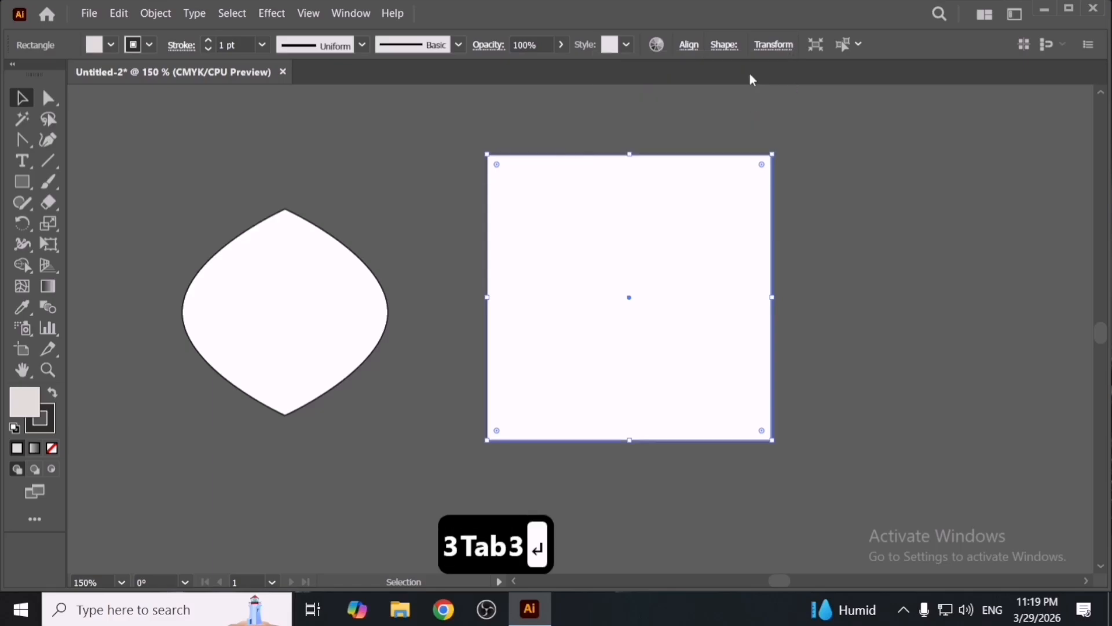
key(v)
click(836, 162)
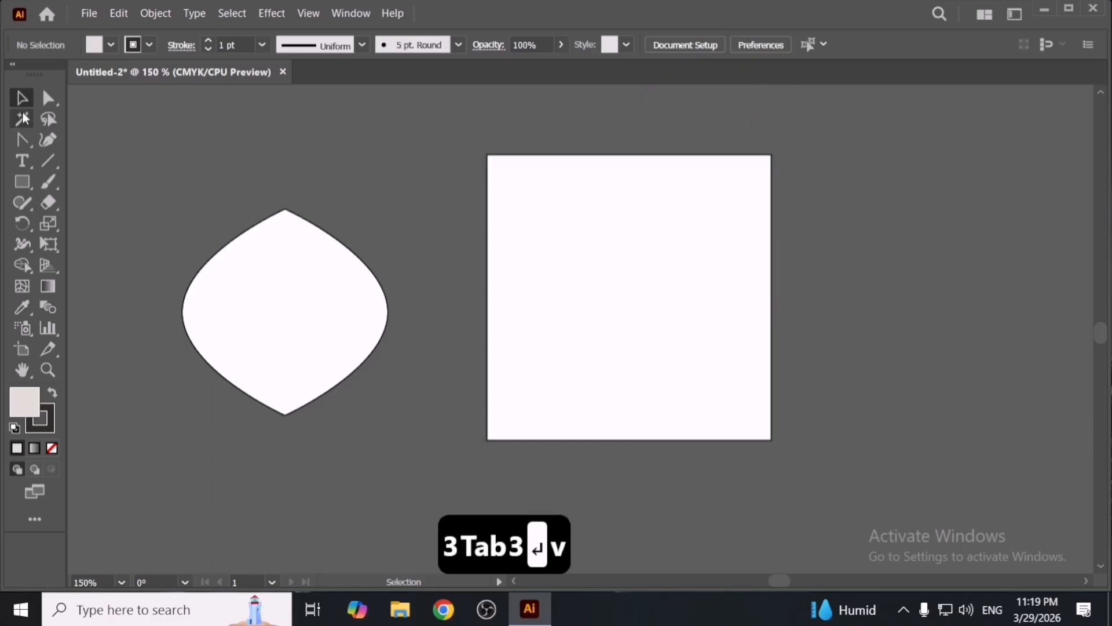
- Round the square's top-right corner with a 1 in corner radius
click(47, 100)
drag(711, 127, 826, 196)
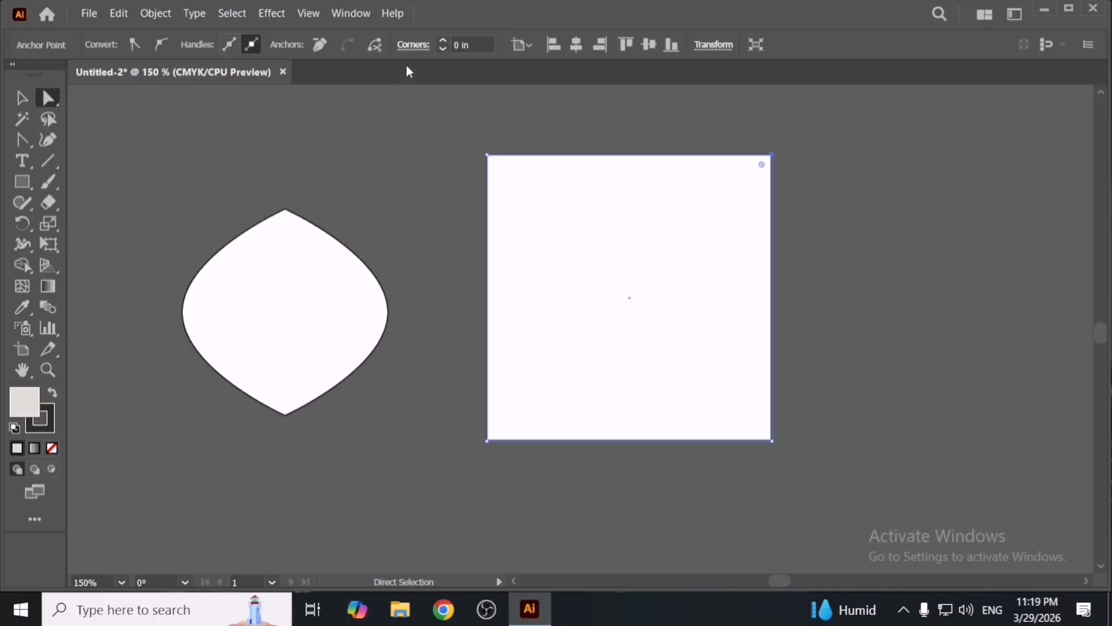
click(466, 44)
text(1)
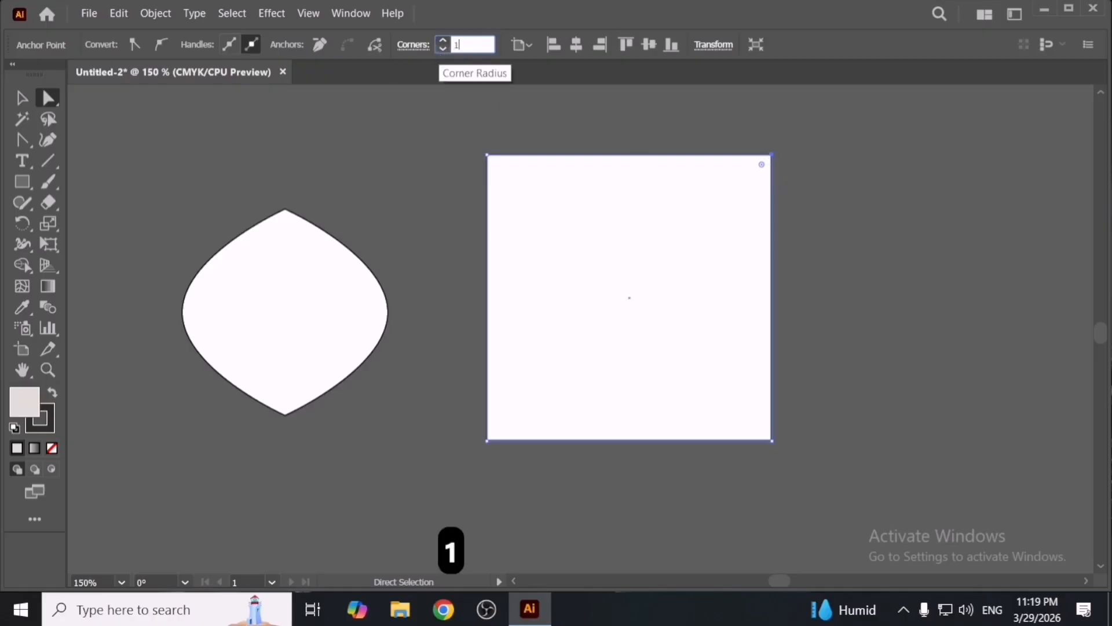
key(Return)
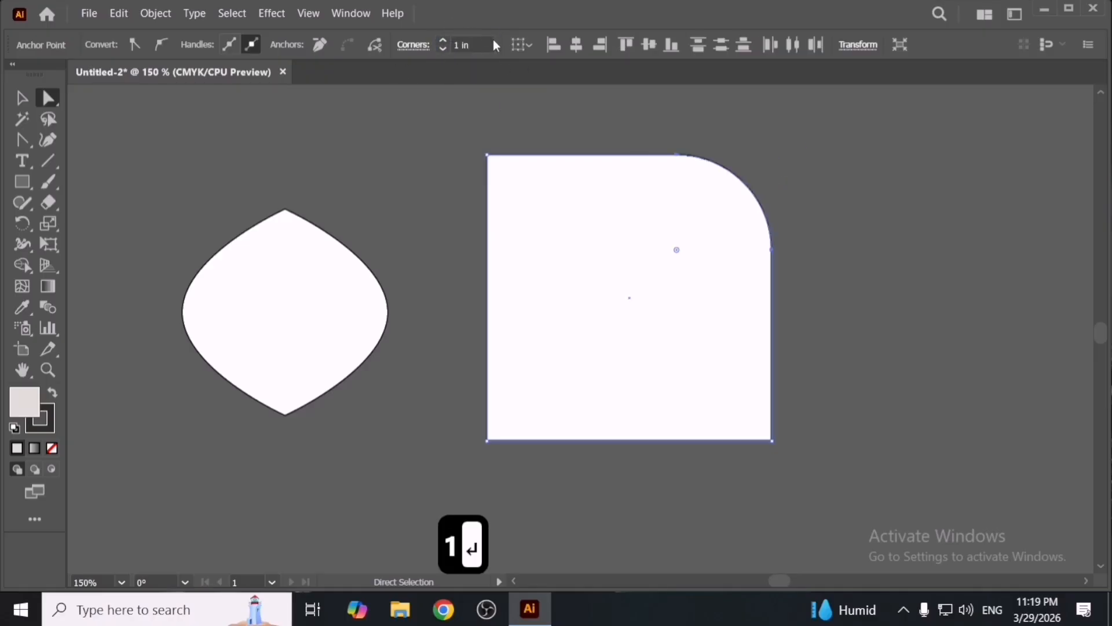
- Clear the artboard by deleting the rounded square and the leaf shape
click(524, 90)
drag(662, 142, 795, 233)
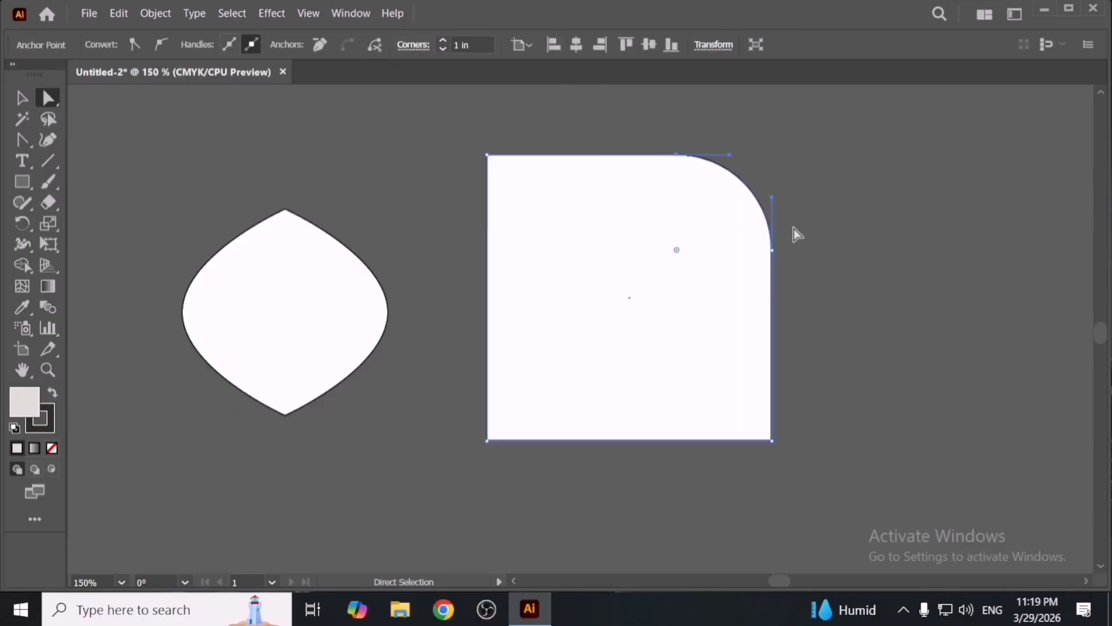
click(481, 46)
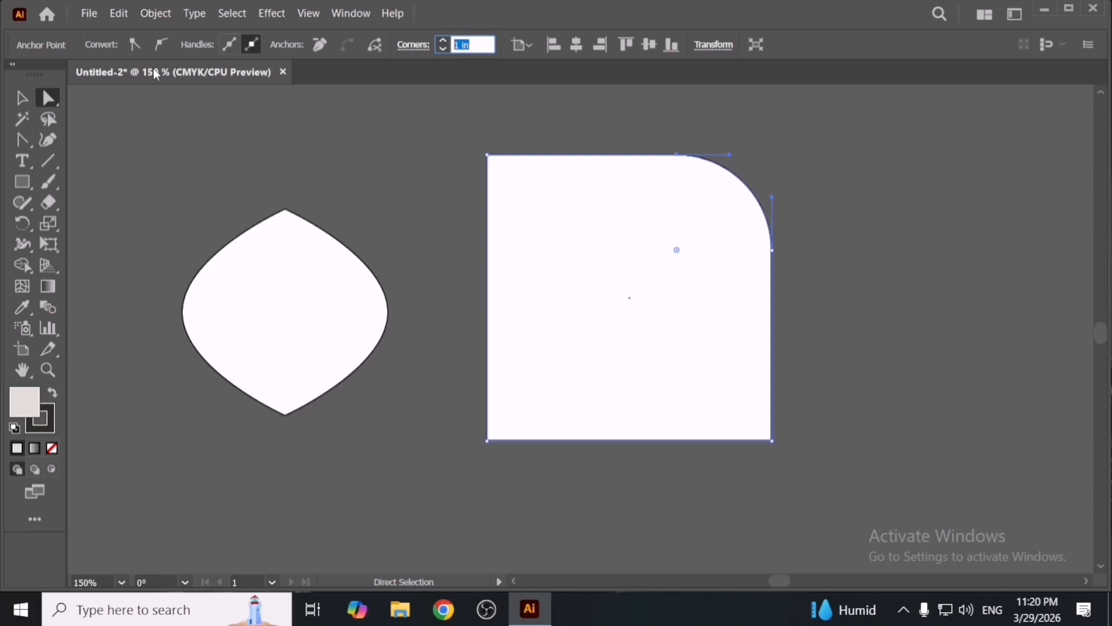
click(371, 249)
click(594, 265)
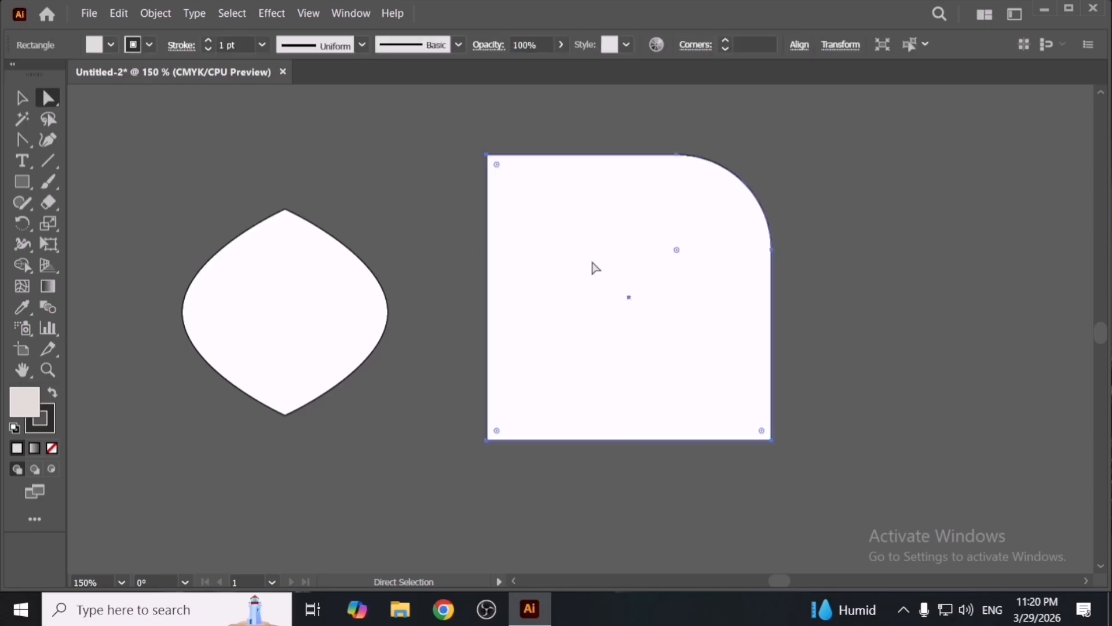
key(Delete)
key(Delete)
key(Delete)
key(Delete)
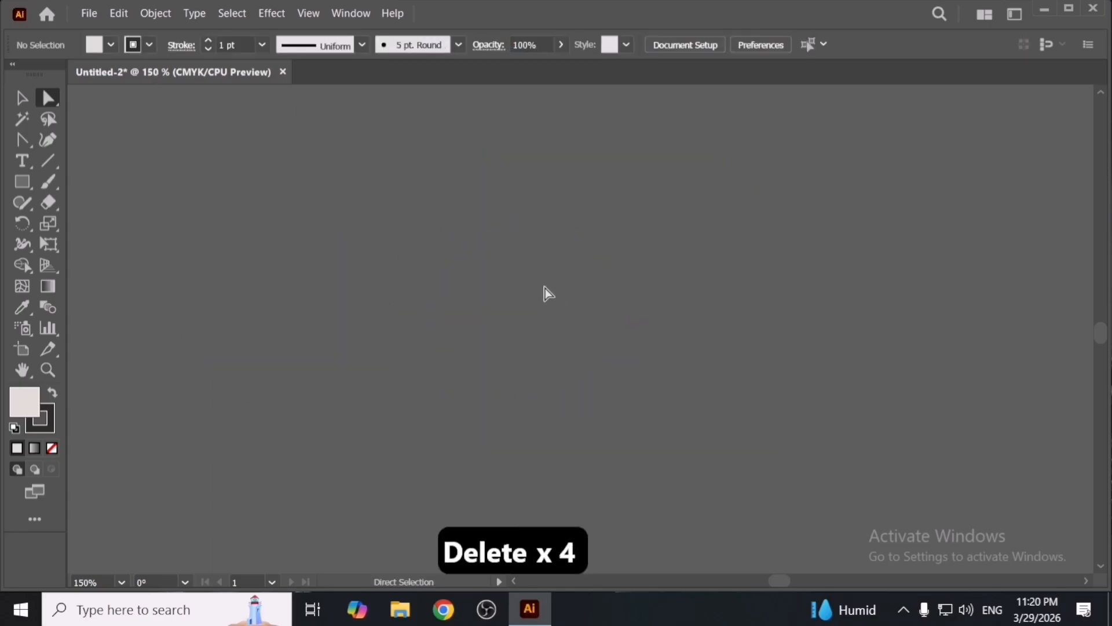
click(351, 13)
mouse_move(397, 8)
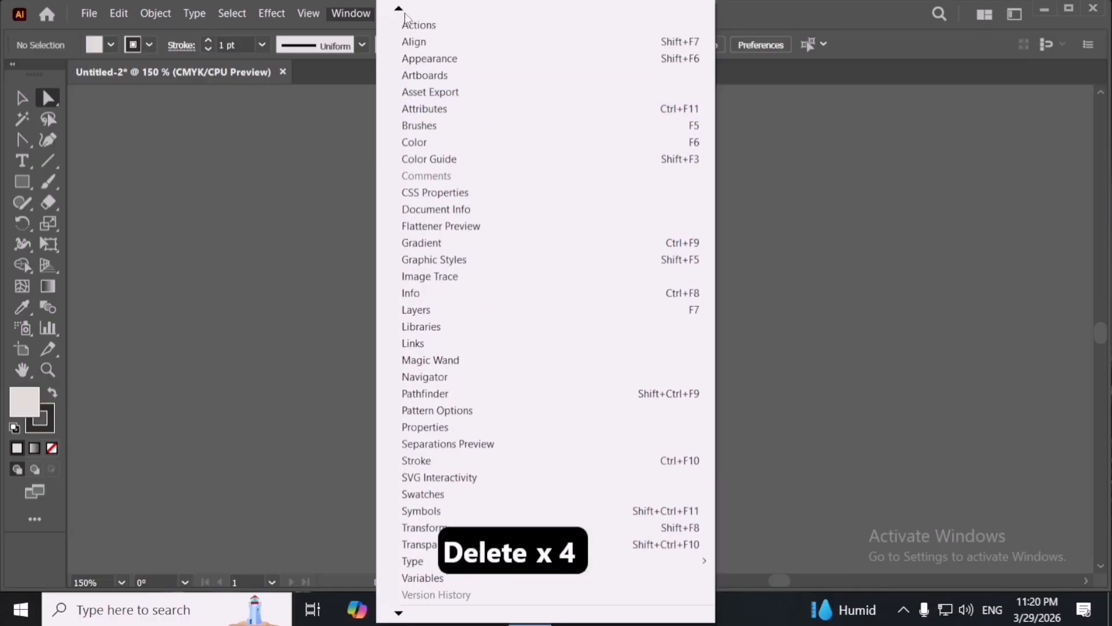
click(242, 26)
click(119, 13)
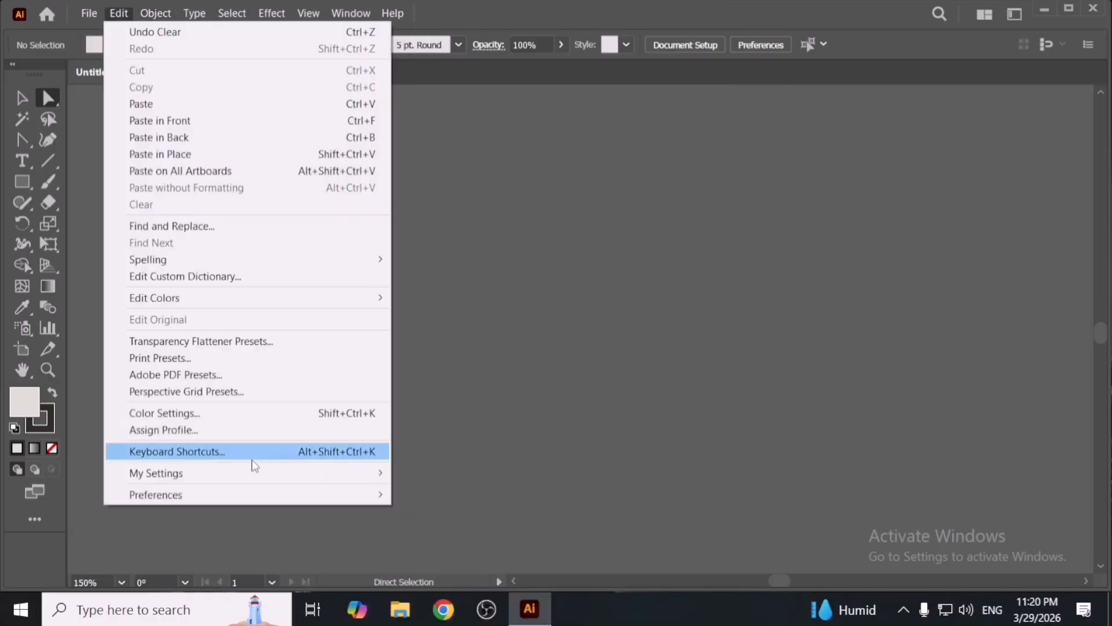
mouse_move(271, 496)
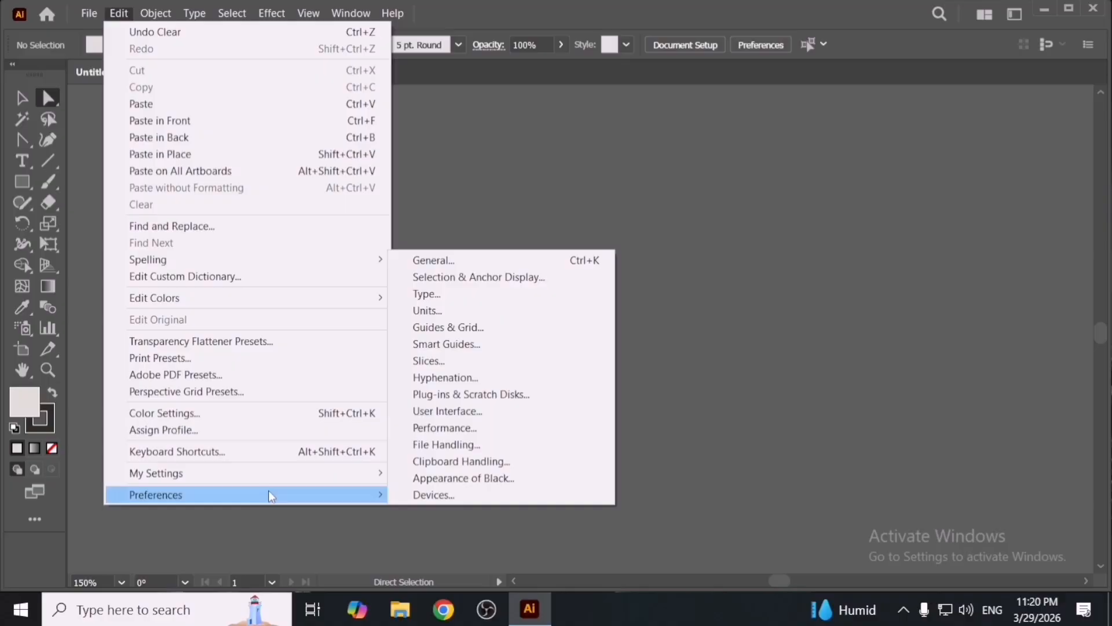
click(683, 387)
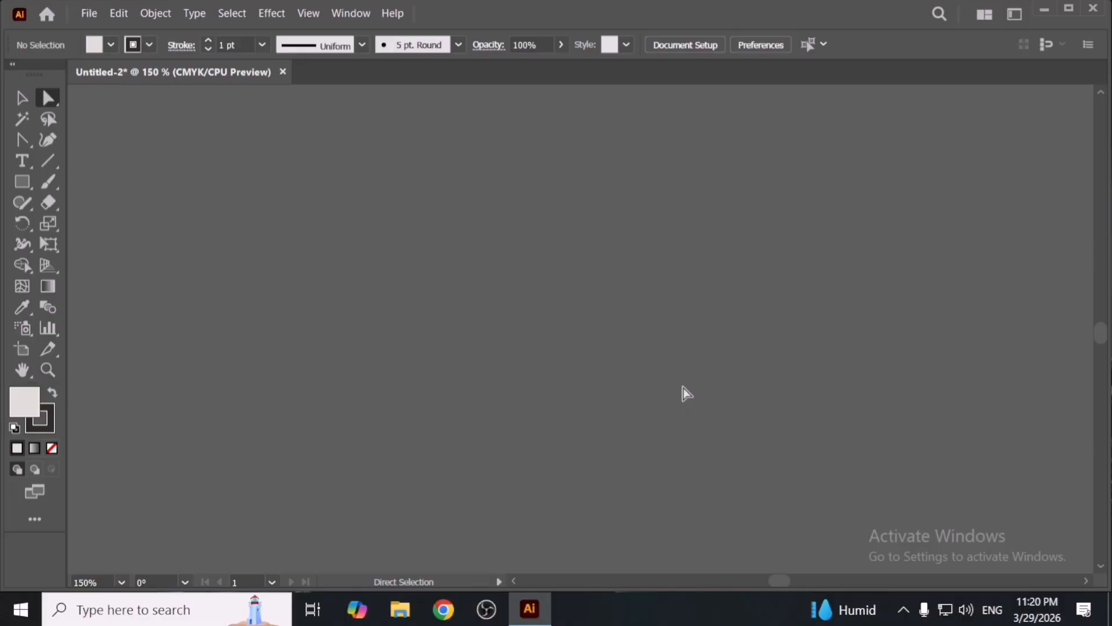
- Open the Keyboard Shortcuts dialog and switch its list from Tools to Menu Commands
click(21, 98)
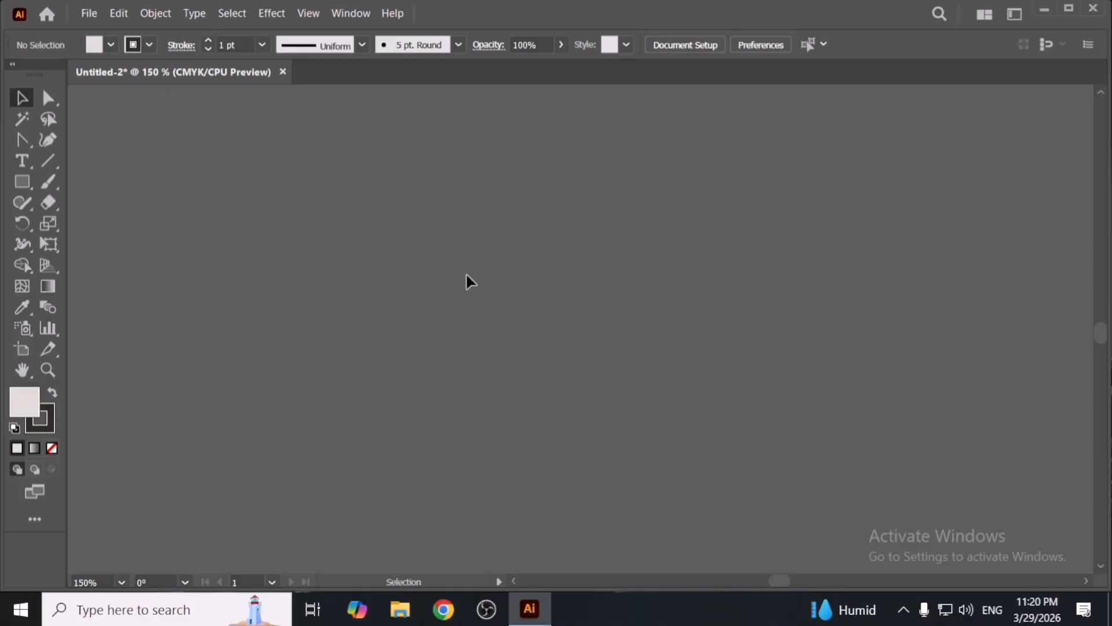
key(space)
drag(770, 303, 286, 265)
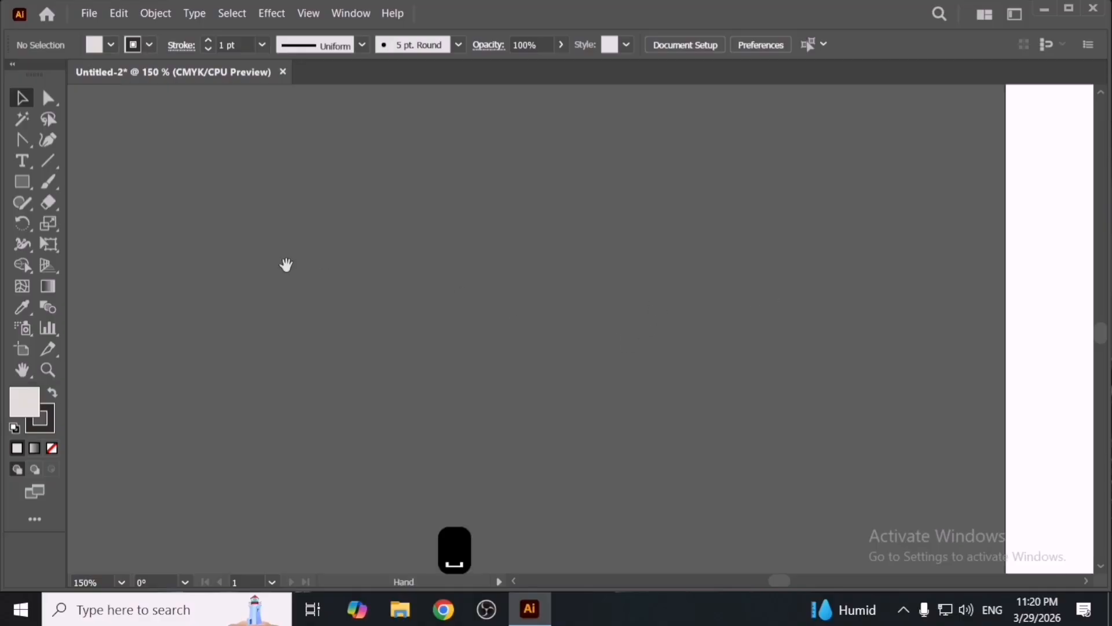
drag(834, 301, 462, 306)
scroll(477, 320, down, 2)
key(space)
drag(653, 348, 544, 350)
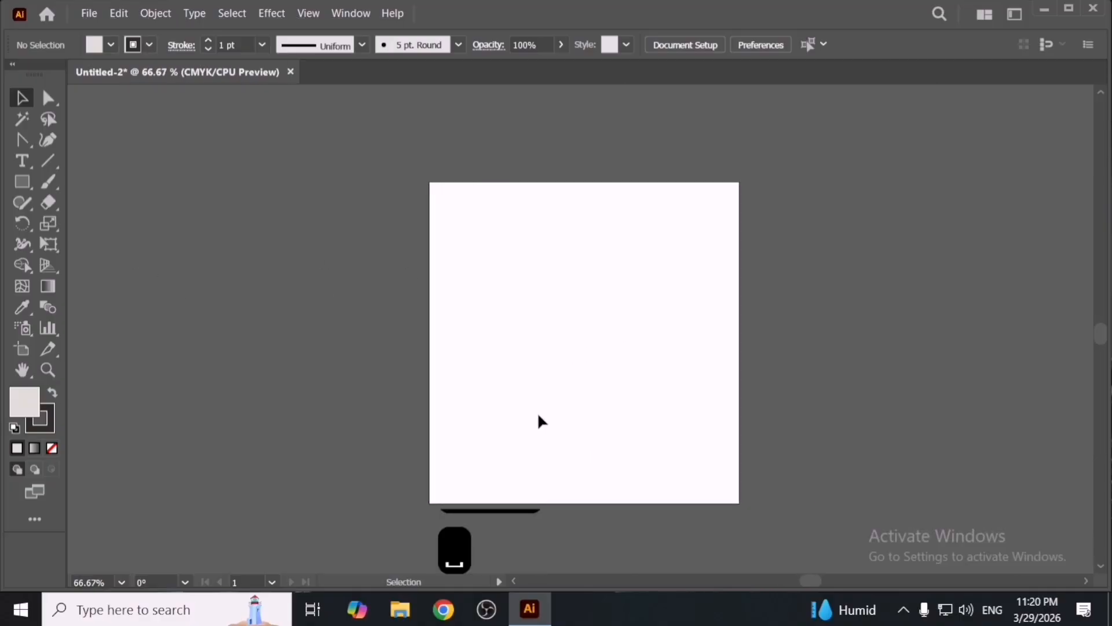
scroll(540, 419, up, 1)
scroll(542, 422, down, 2)
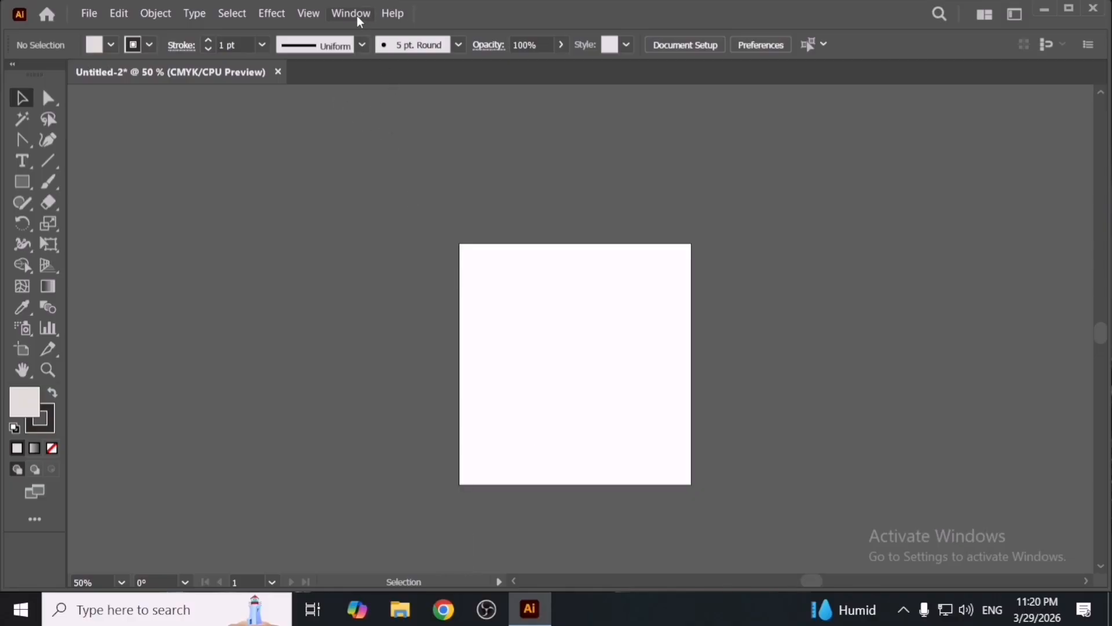
click(119, 12)
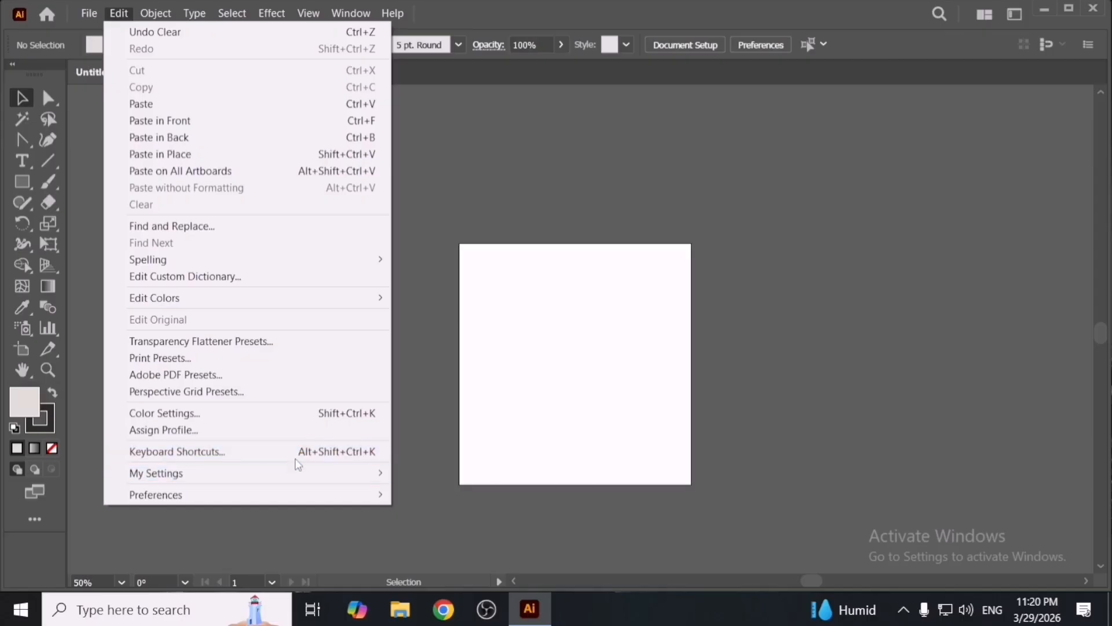
click(295, 453)
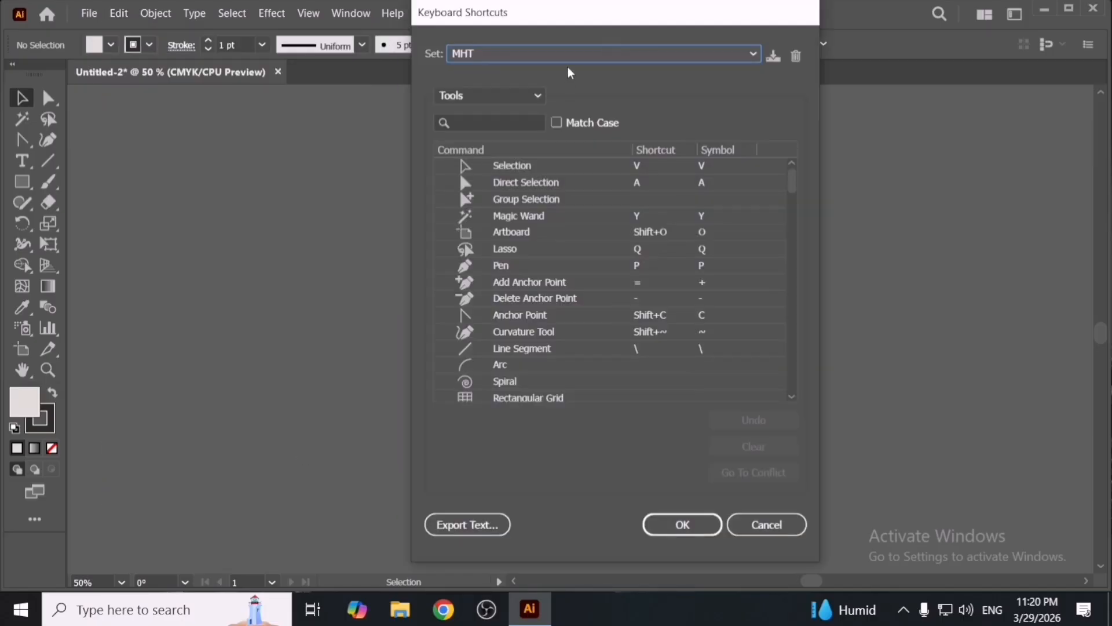
drag(596, 20, 578, 20)
click(517, 95)
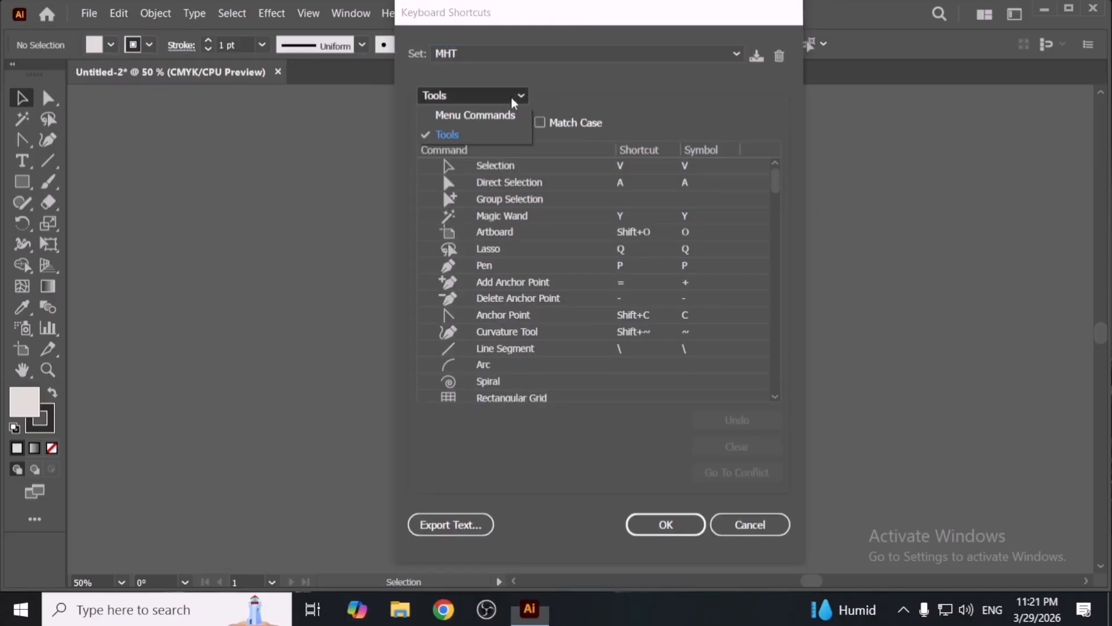
click(394, 176)
click(489, 100)
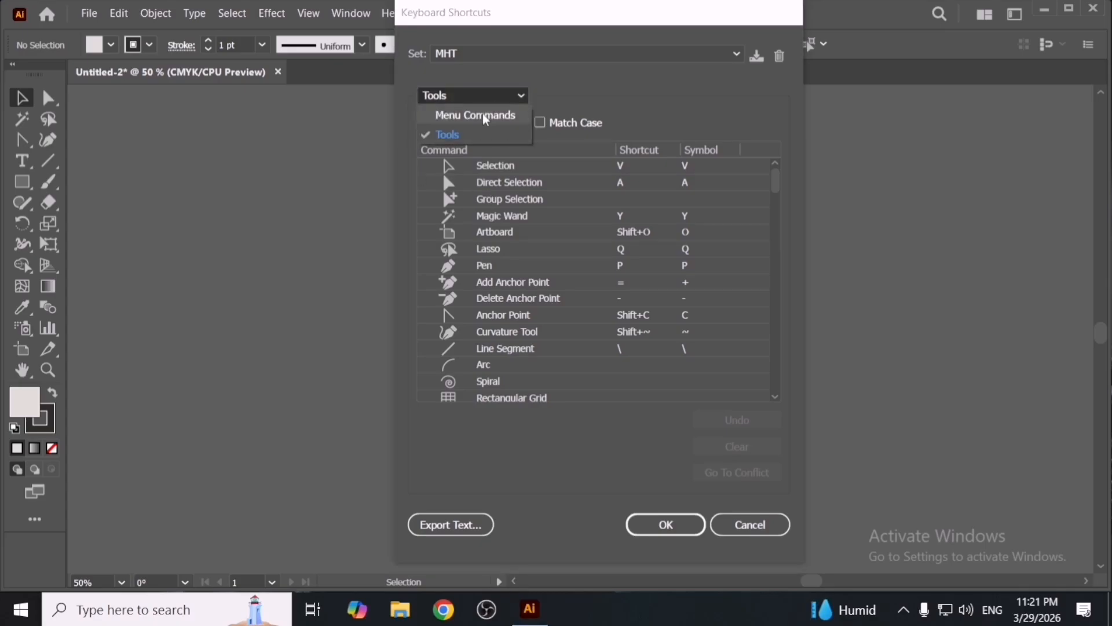
click(485, 119)
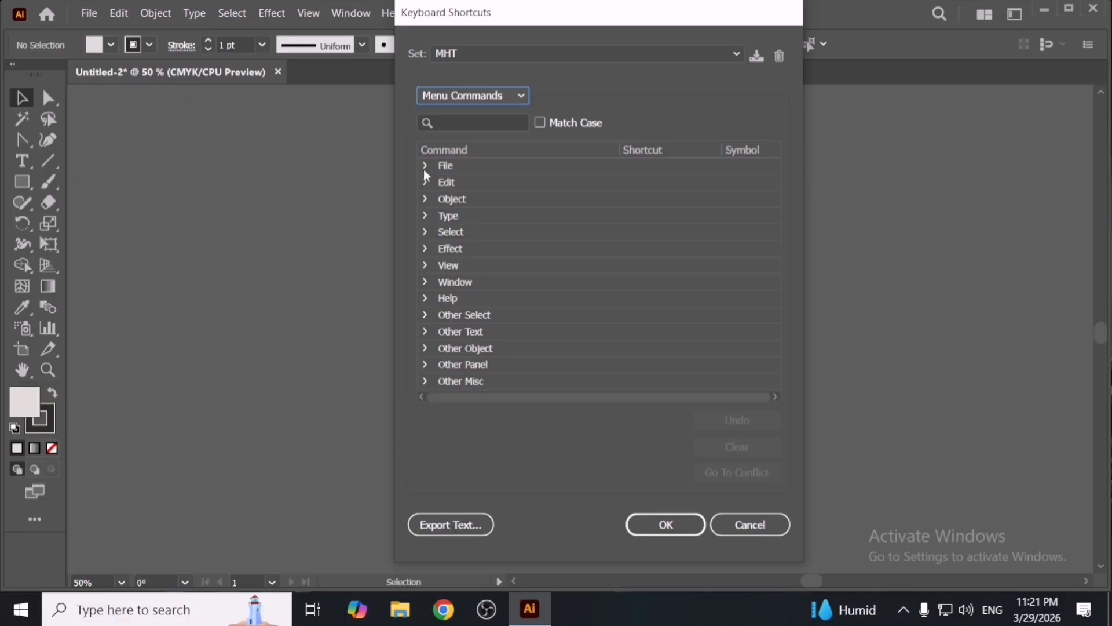
- Assign the shortcut Shift+Ctrl+I to Object > Image Trace > Make
click(426, 199)
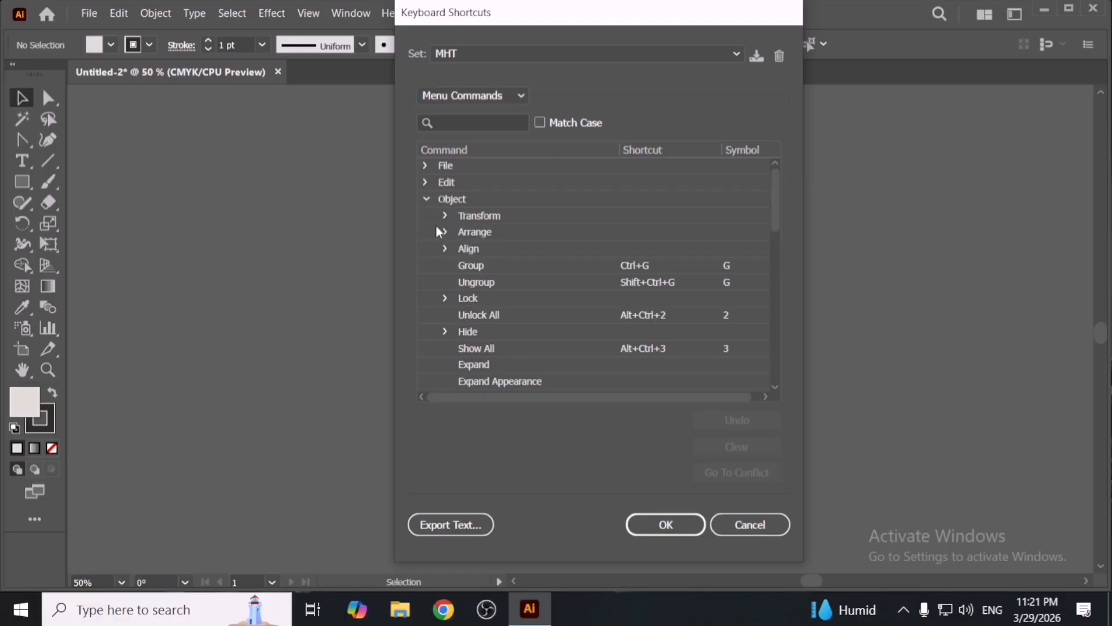
scroll(506, 336, down, 2)
scroll(457, 345, down, 4)
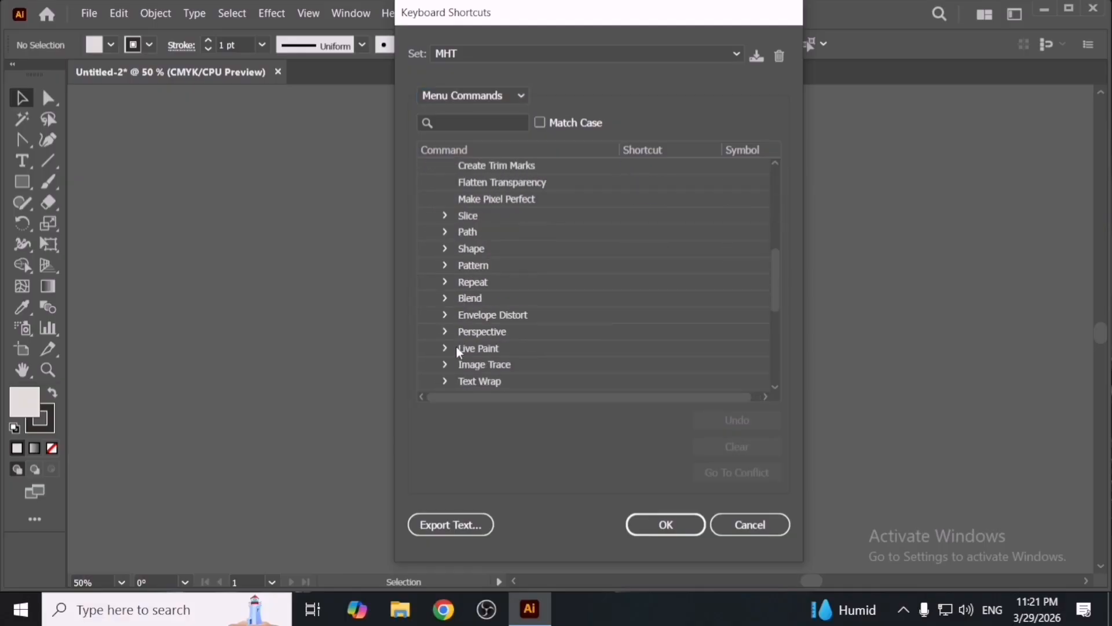
click(445, 364)
scroll(492, 367, down, 2)
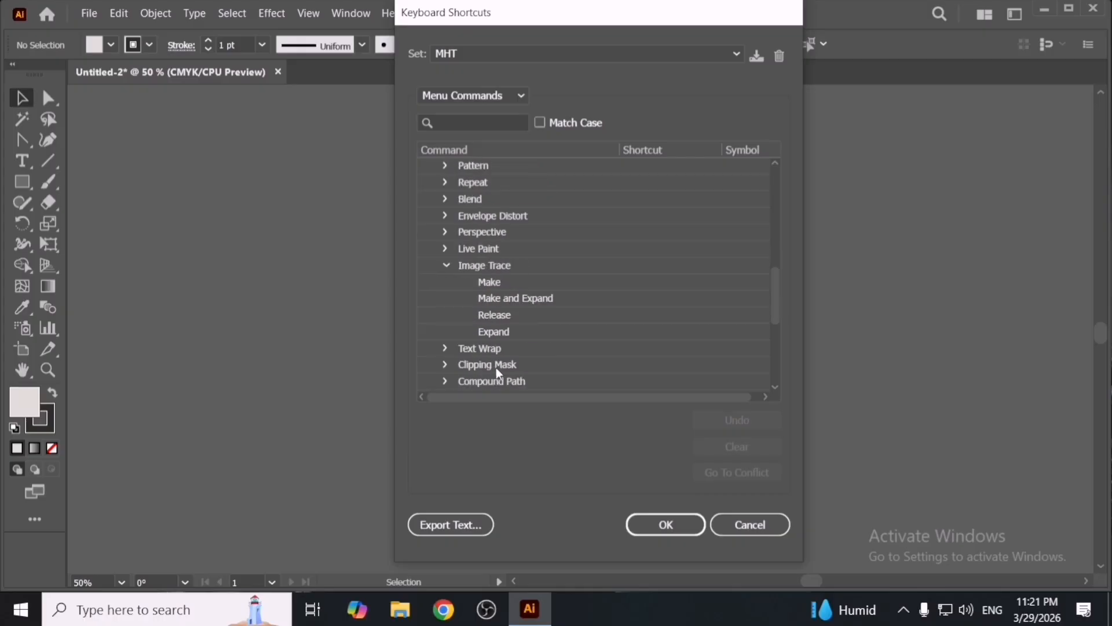
click(513, 282)
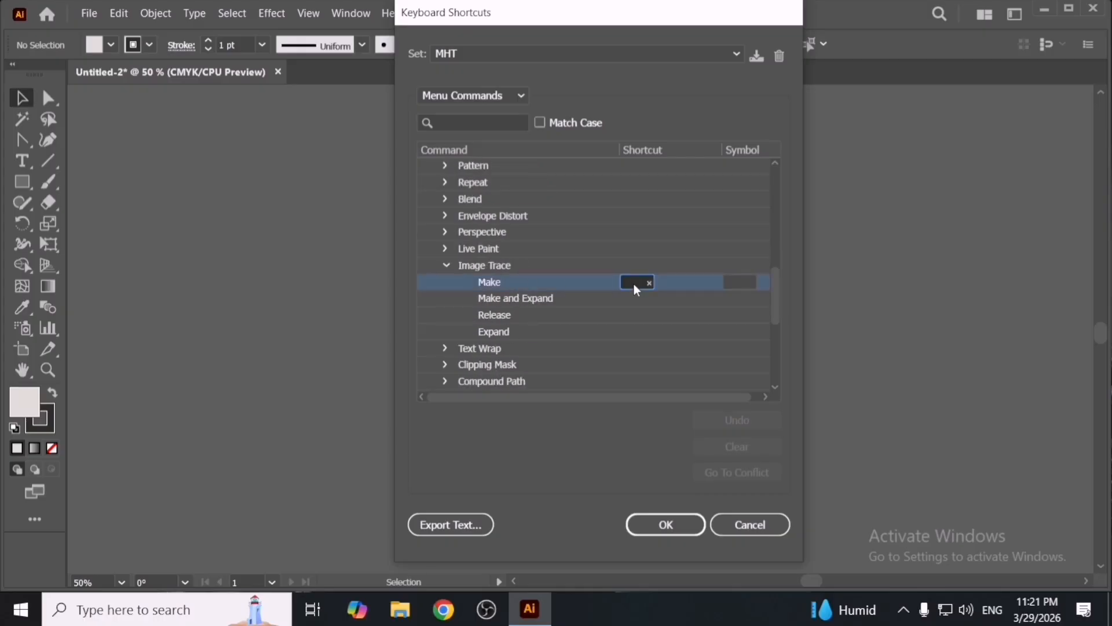
key(ctrl+shift+i)
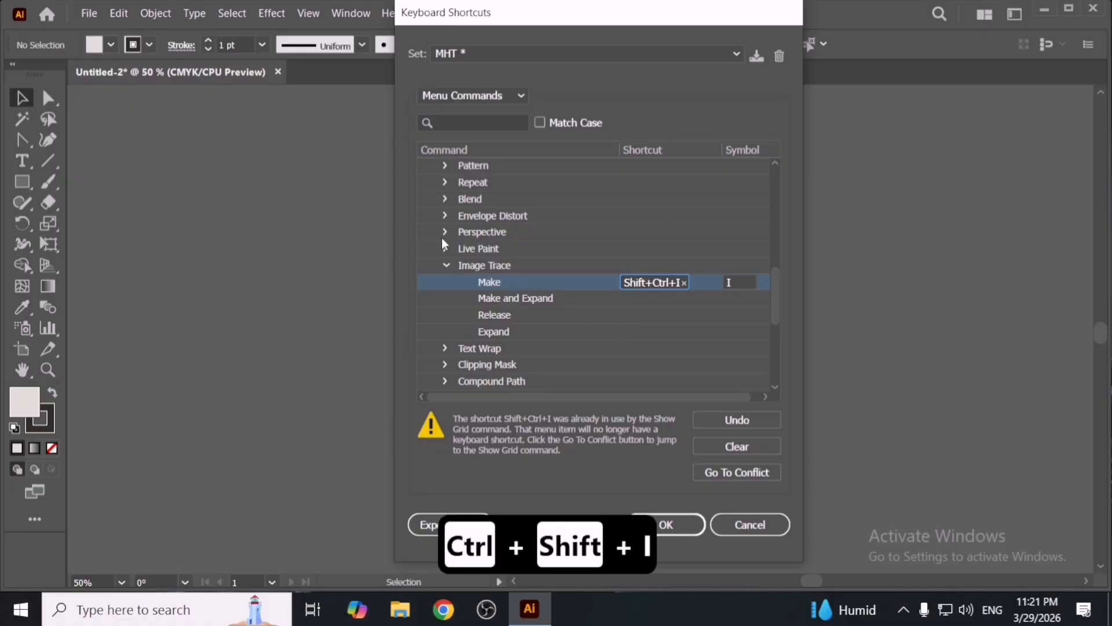
- Assign the shortcut Ctrl+E to the Object > Expand command
scroll(455, 229, up, 2)
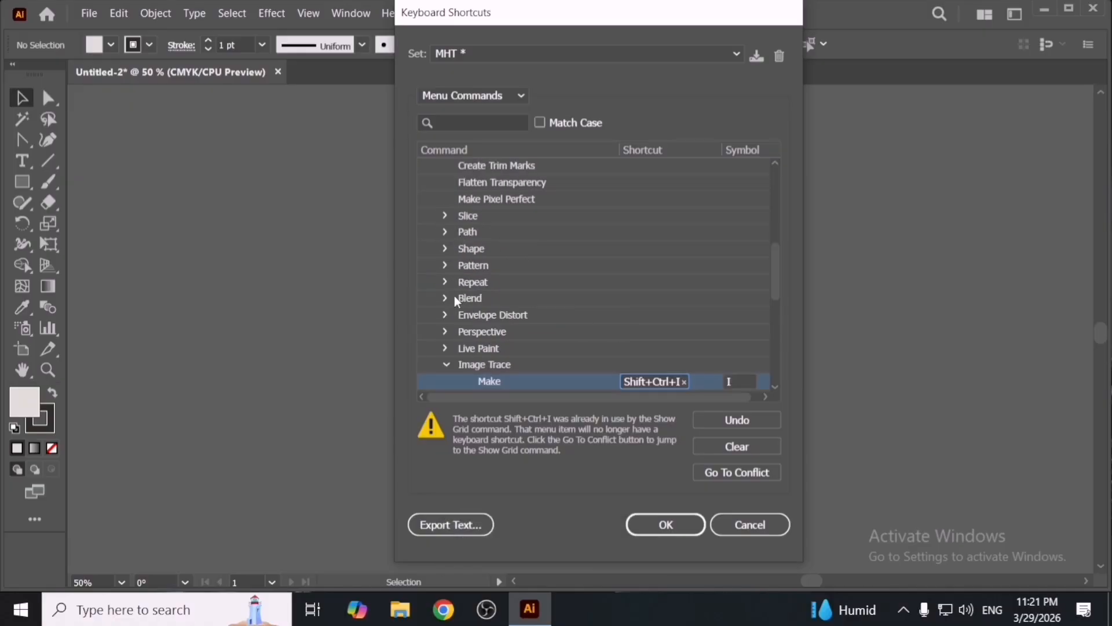
scroll(454, 298, up, 6)
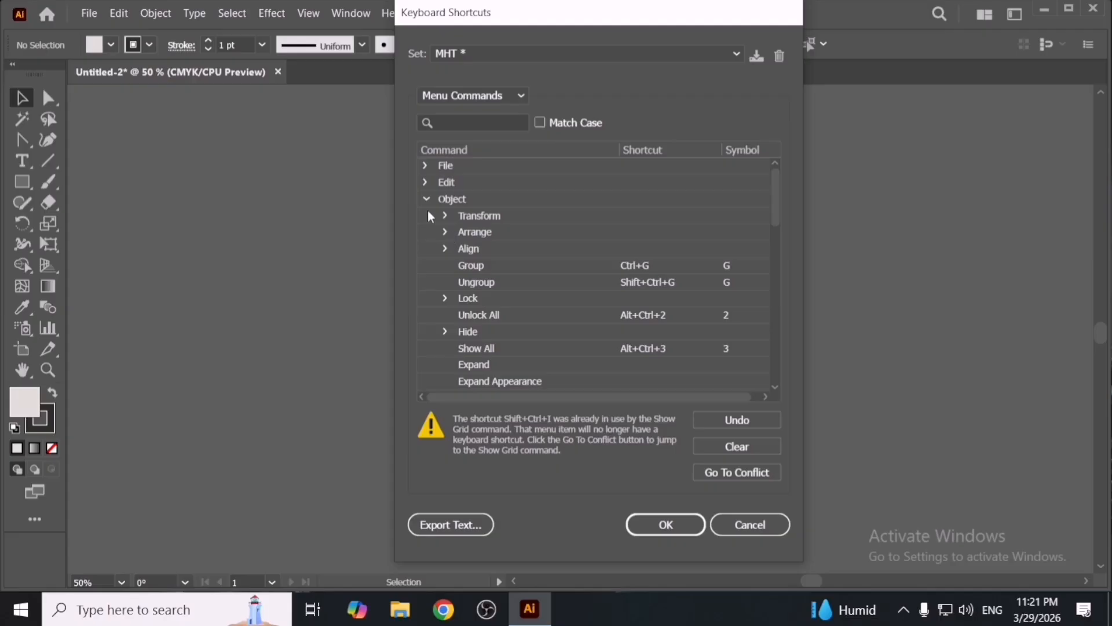
click(642, 366)
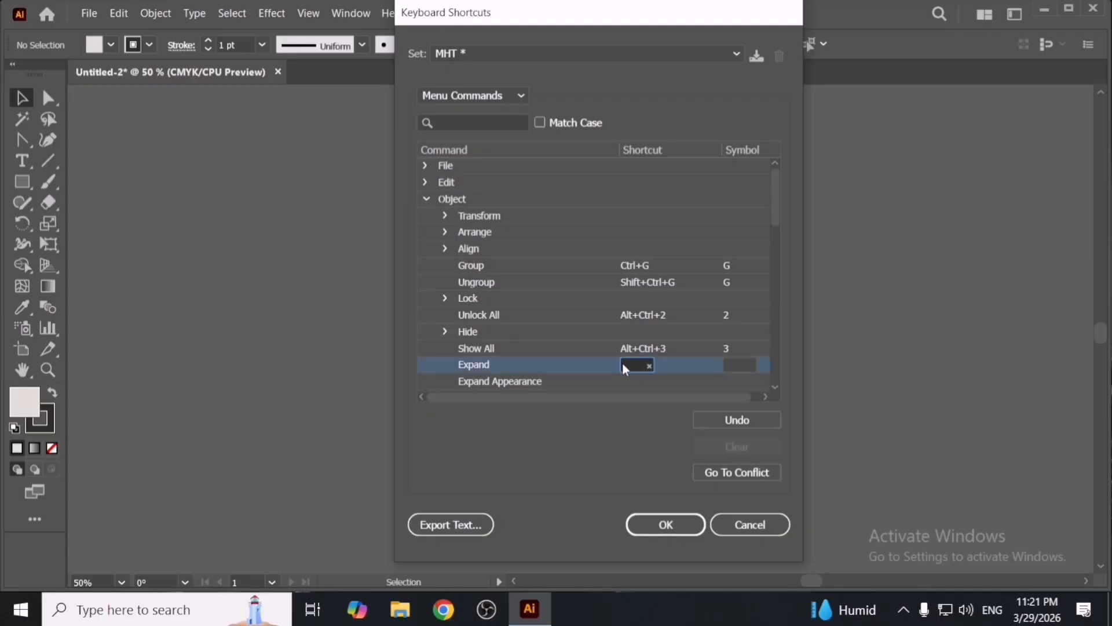
key(ctrl+e)
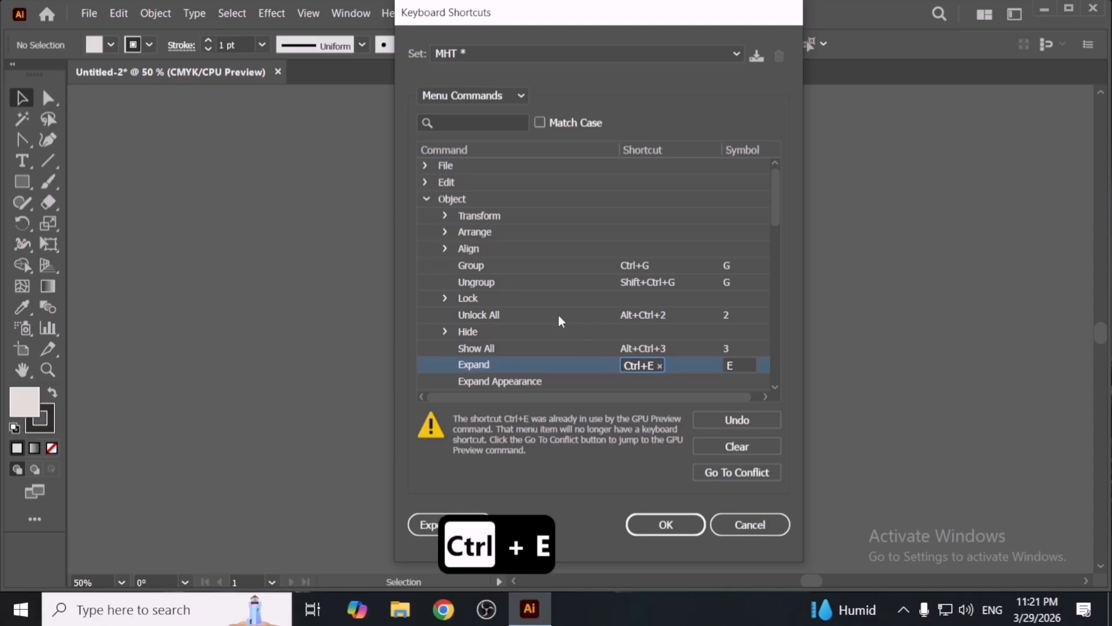
- Assign Ctrl+` to Object > Path > Offset Path and save the shortcuts, overwriting the MHT set
scroll(513, 288, down, 1)
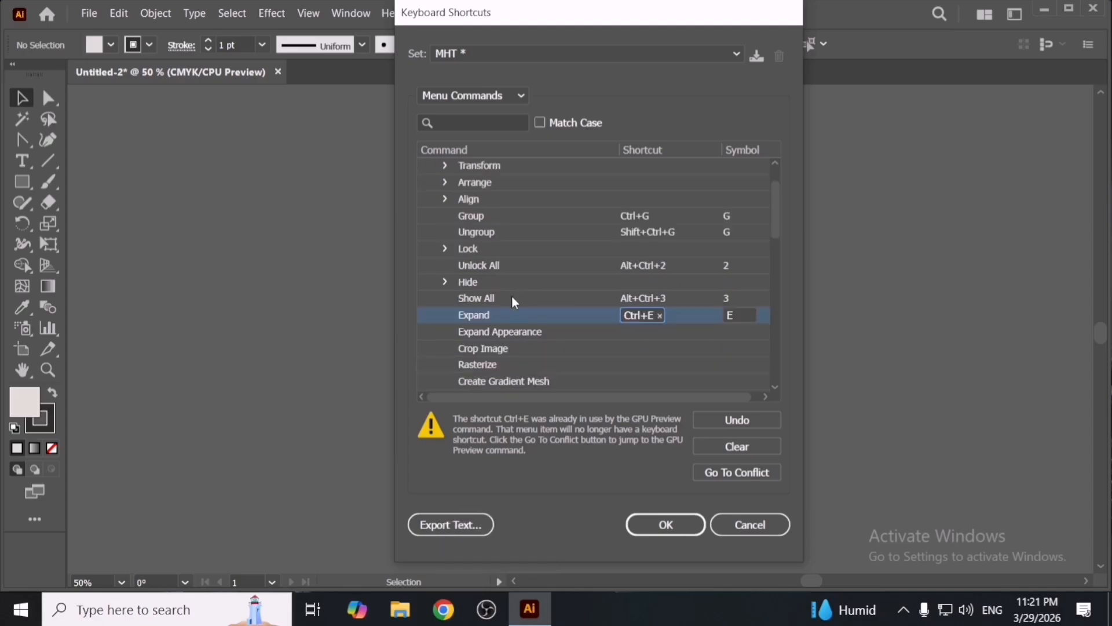
scroll(512, 294, down, 2)
scroll(484, 347, down, 1)
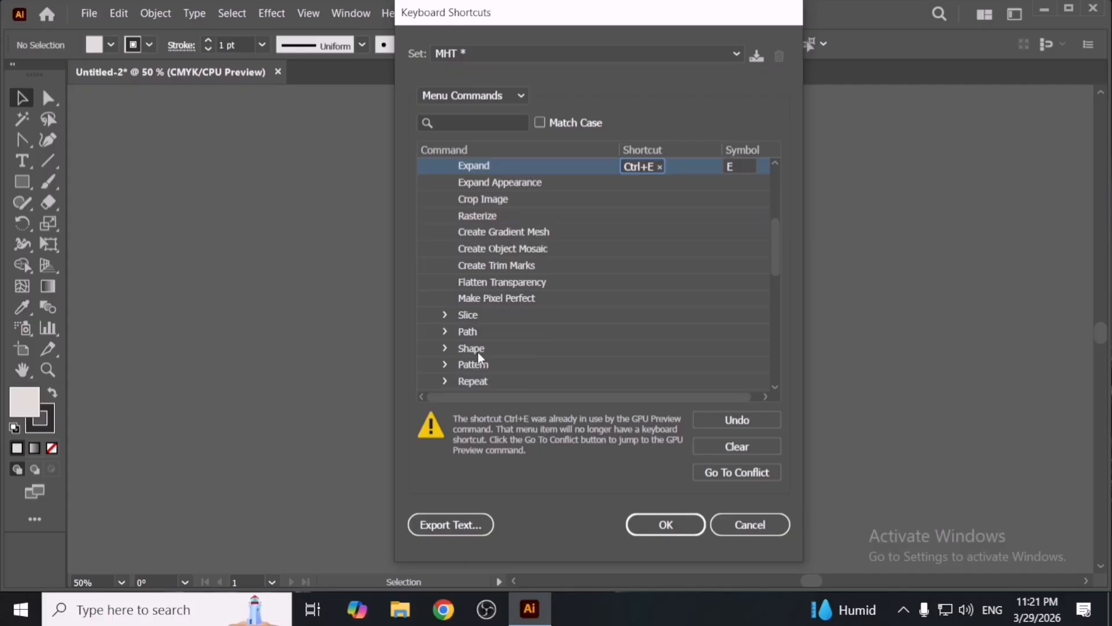
click(446, 331)
scroll(519, 347, down, 2)
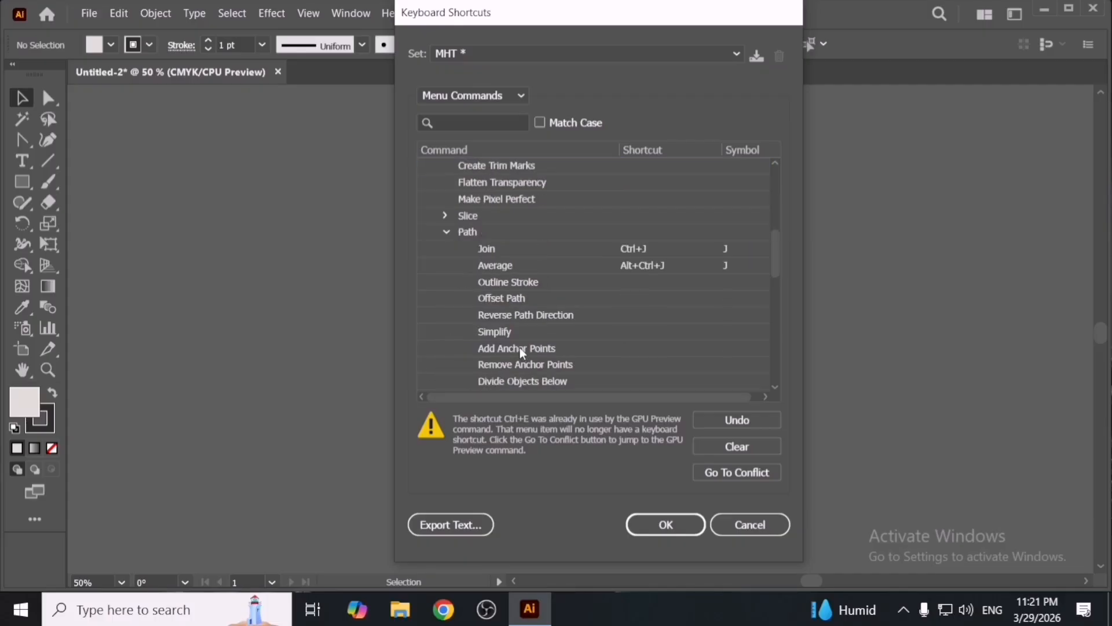
click(621, 298)
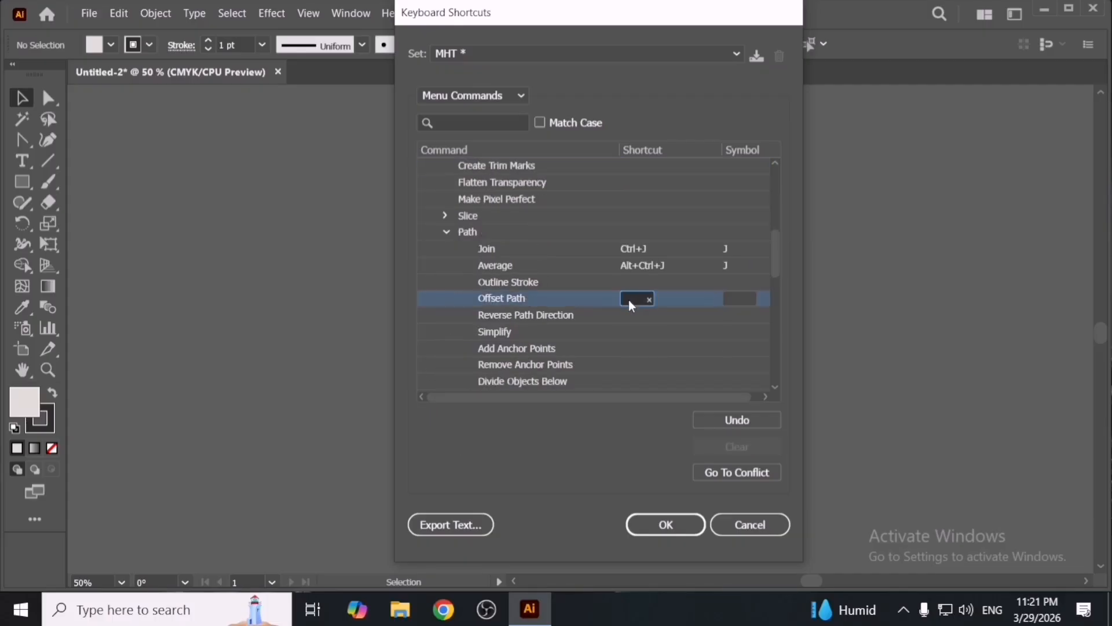
key(ctrl+grave)
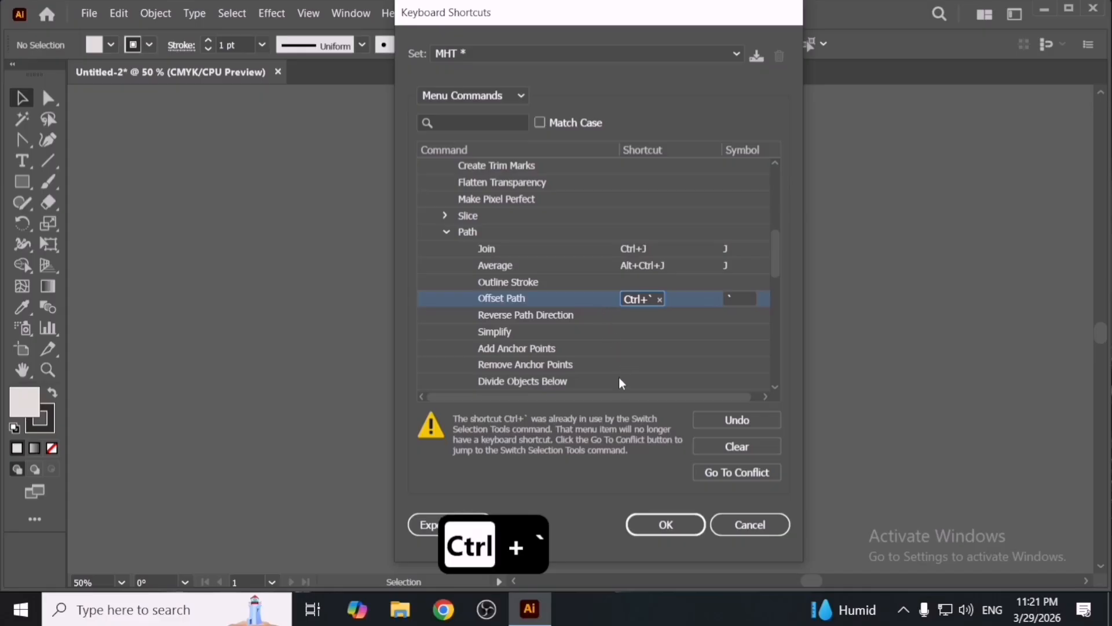
click(665, 524)
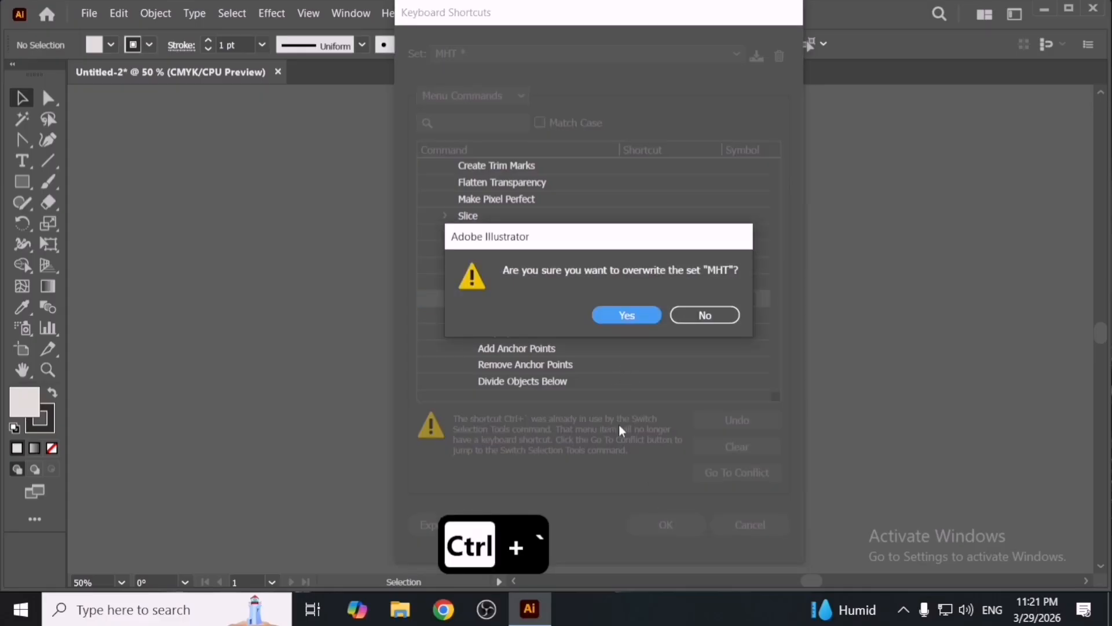
click(626, 315)
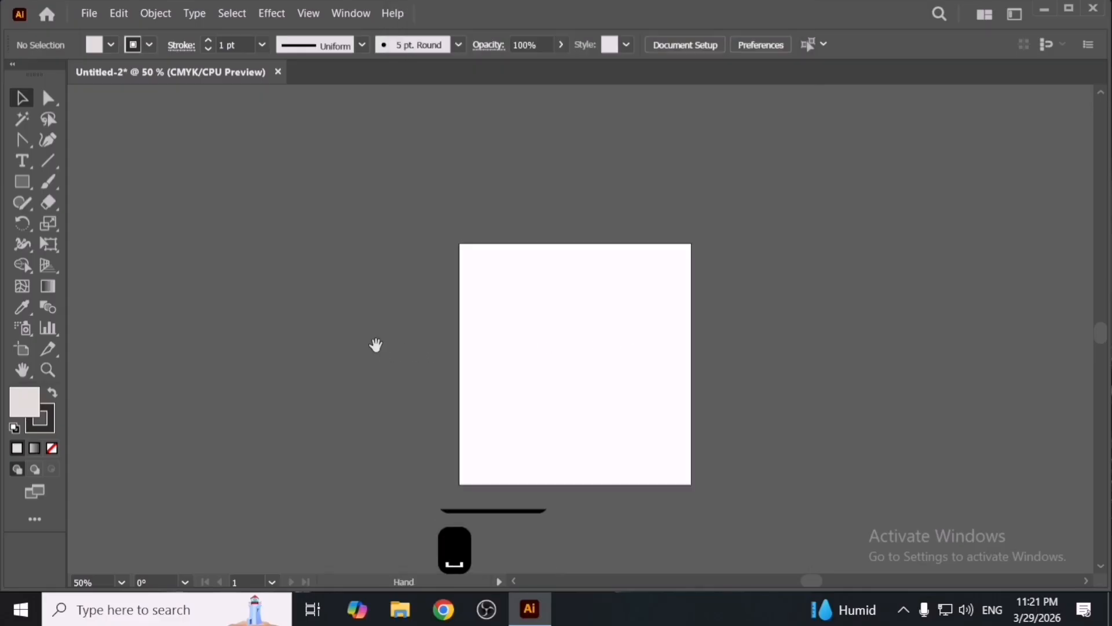
- Place the anime black-and-white image into the document by dragging it in from the desktop
key(super+d)
drag(468, 80, 506, 354)
key(alt+Tab)
key(space)
key(v)
scroll(575, 362, down, 2)
scroll(580, 368, up, 2)
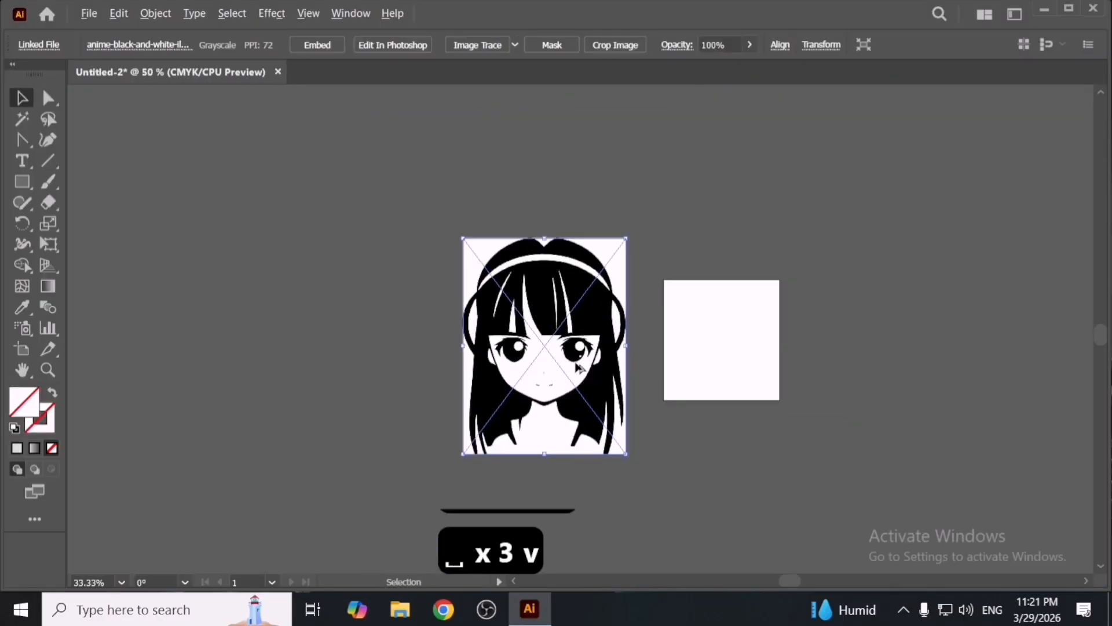
- Select the placed image and run Image Trace on it with the new shortcut
click(90, 14)
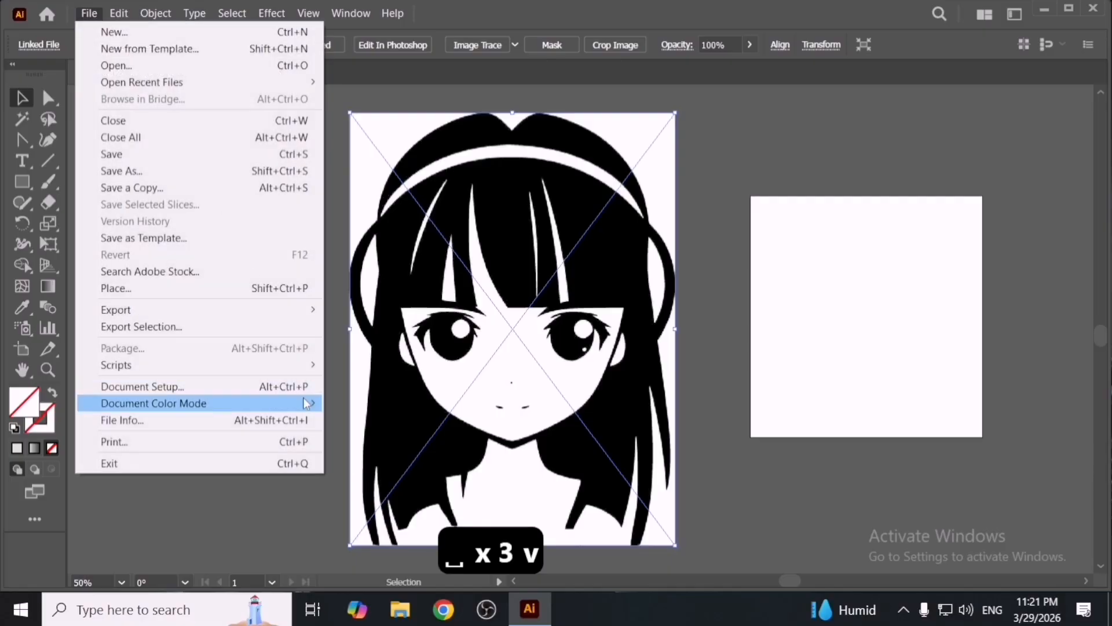
click(729, 333)
click(614, 364)
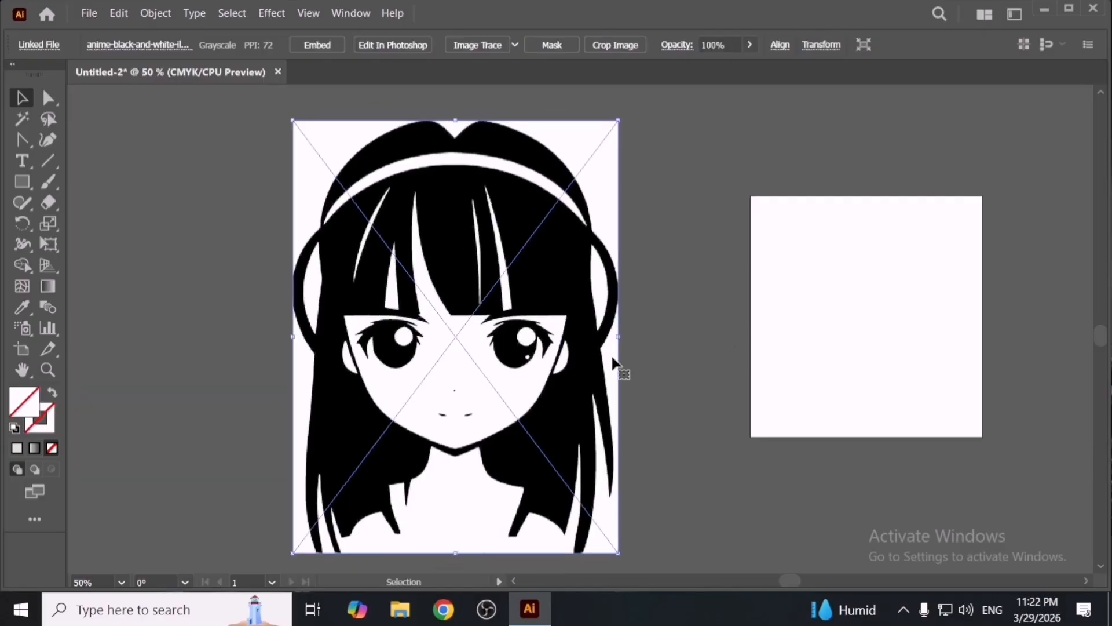
key(ctrl+shift+i)
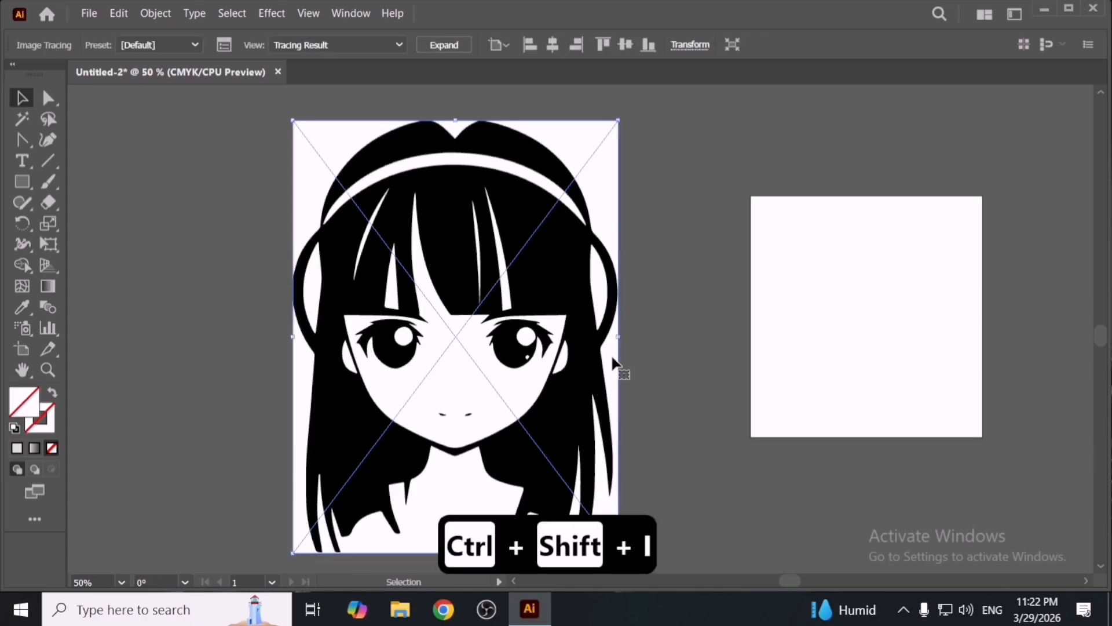
- Expand the tracing result with Object and Fill enabled
key(ctrl+e)
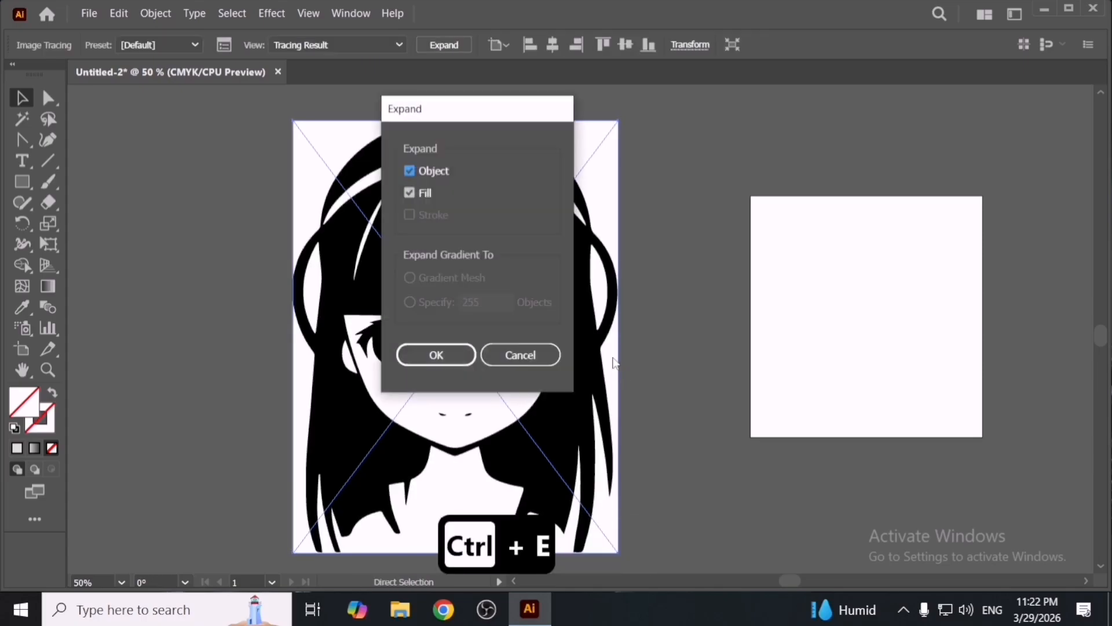
key(Return)
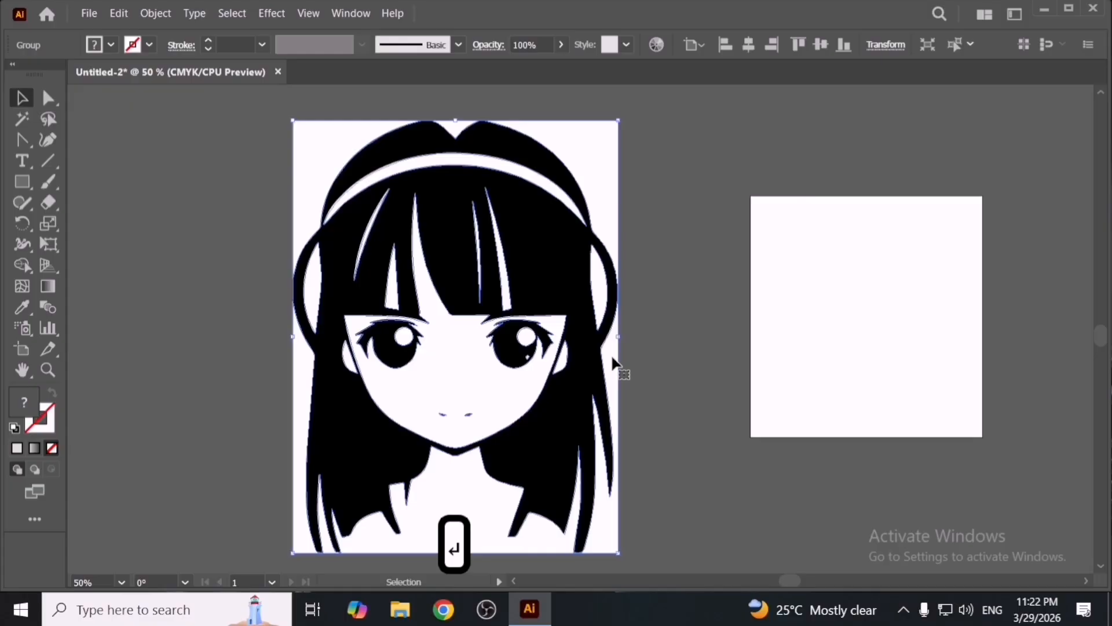
key(y)
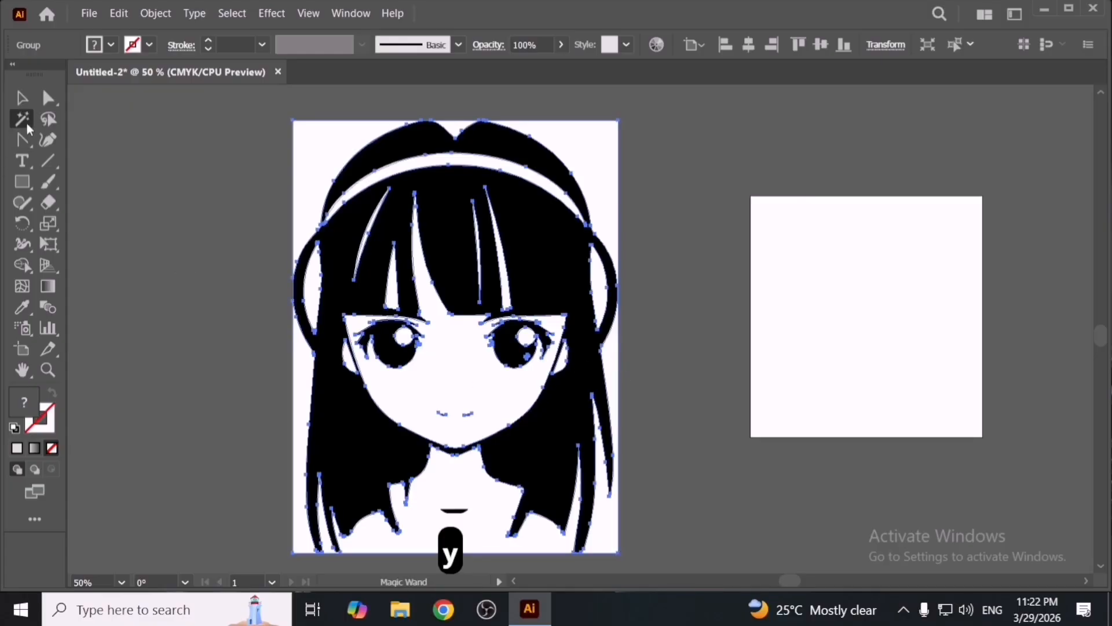
- Delete the white background around the traced girl illustration
click(446, 374)
key(Delete)
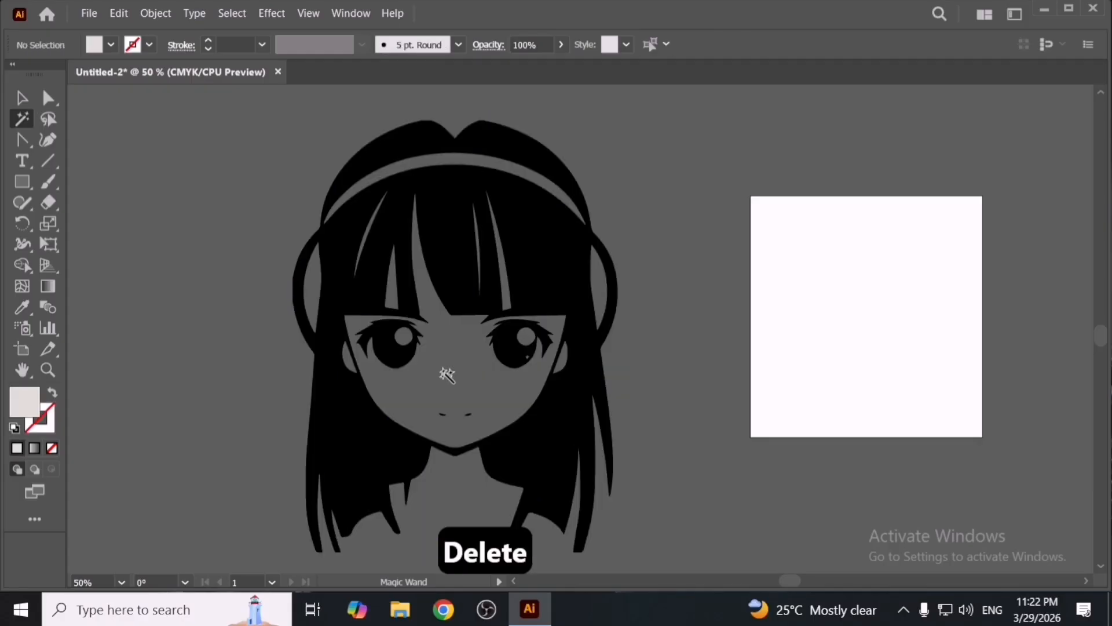
- Offset the illustration's path by 0.375 in with Round joins
key(v)
click(470, 279)
key(a)
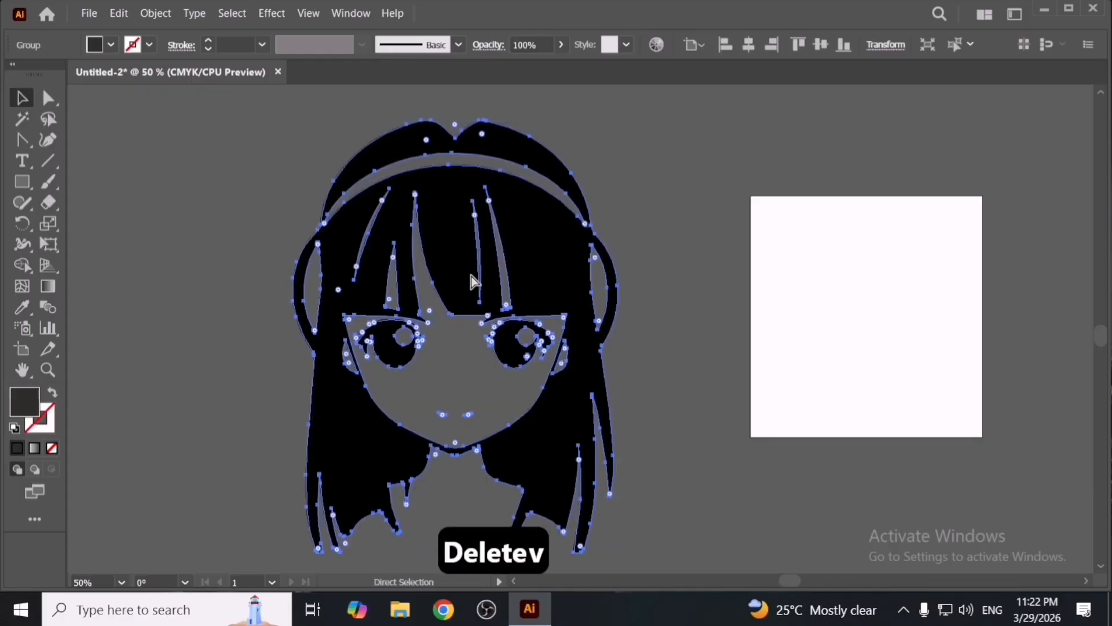
key(ctrl+grave)
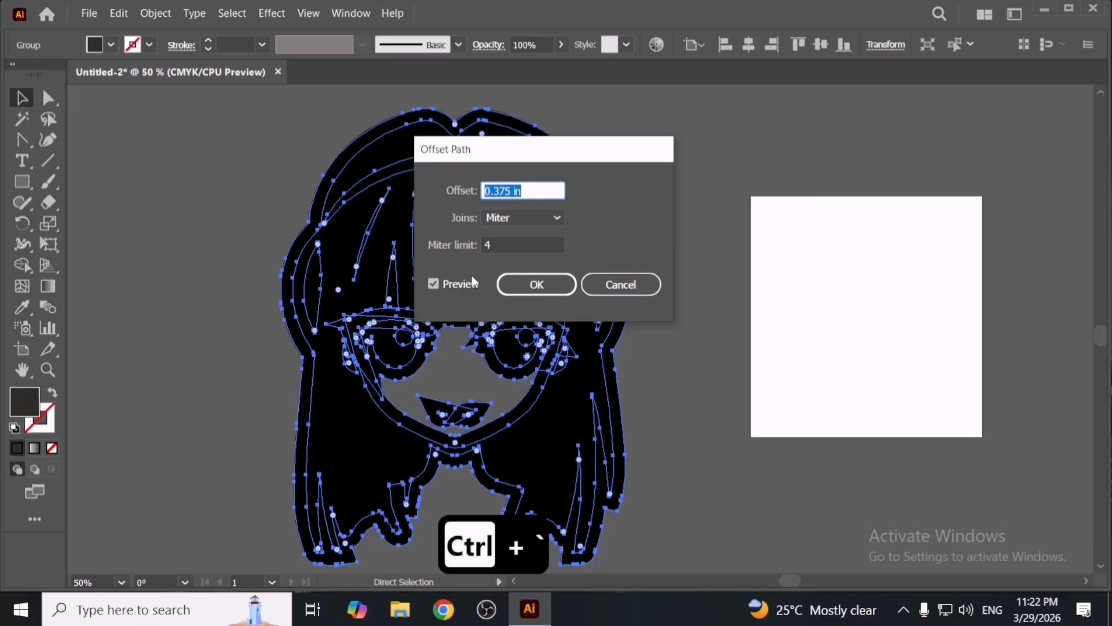
click(504, 219)
click(515, 240)
key(Down)
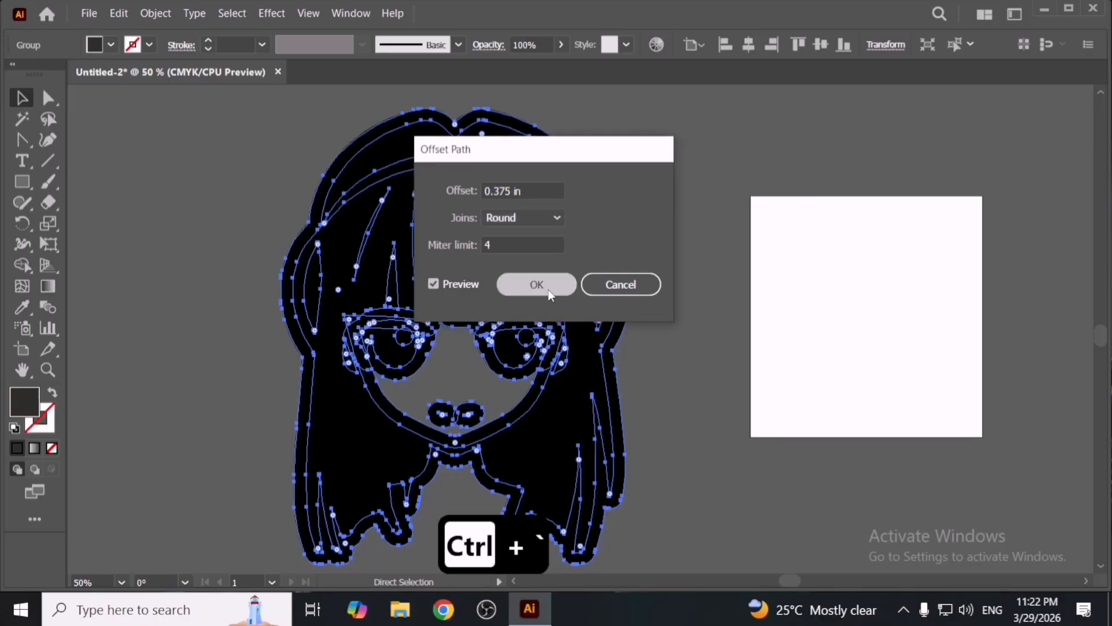
click(536, 284)
- Fill the offset shape with white sampled from the square and send it to the back
key(i)
click(795, 293)
key(v)
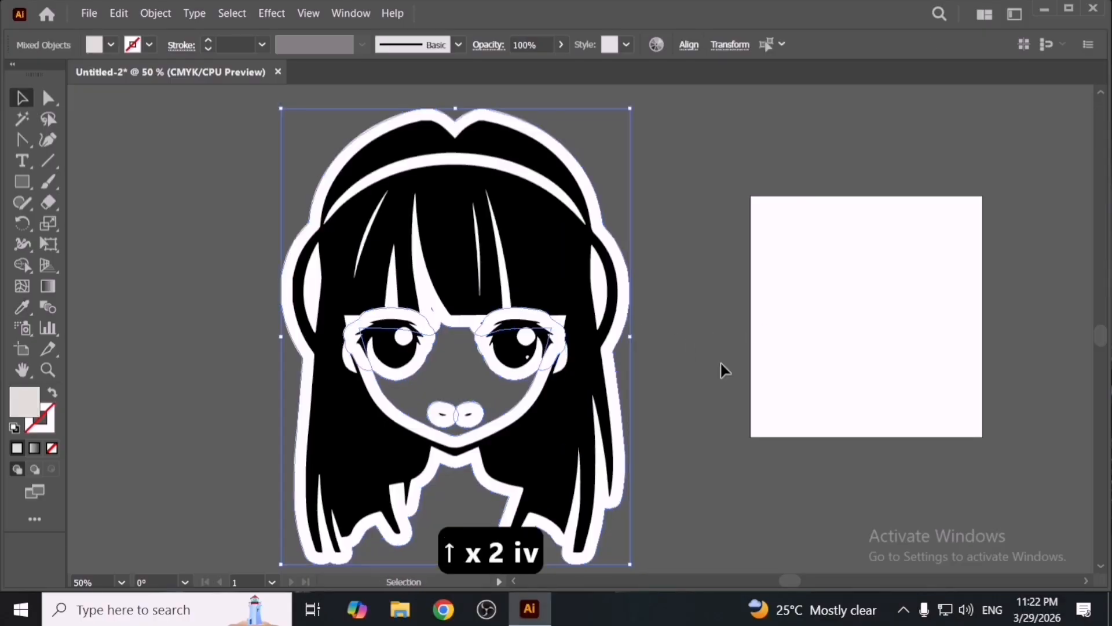
key(ctrl+shift+bracketleft)
- Open the Pathfinder panel and ungroup the white offset outline
key(ctrl+shift+F9)
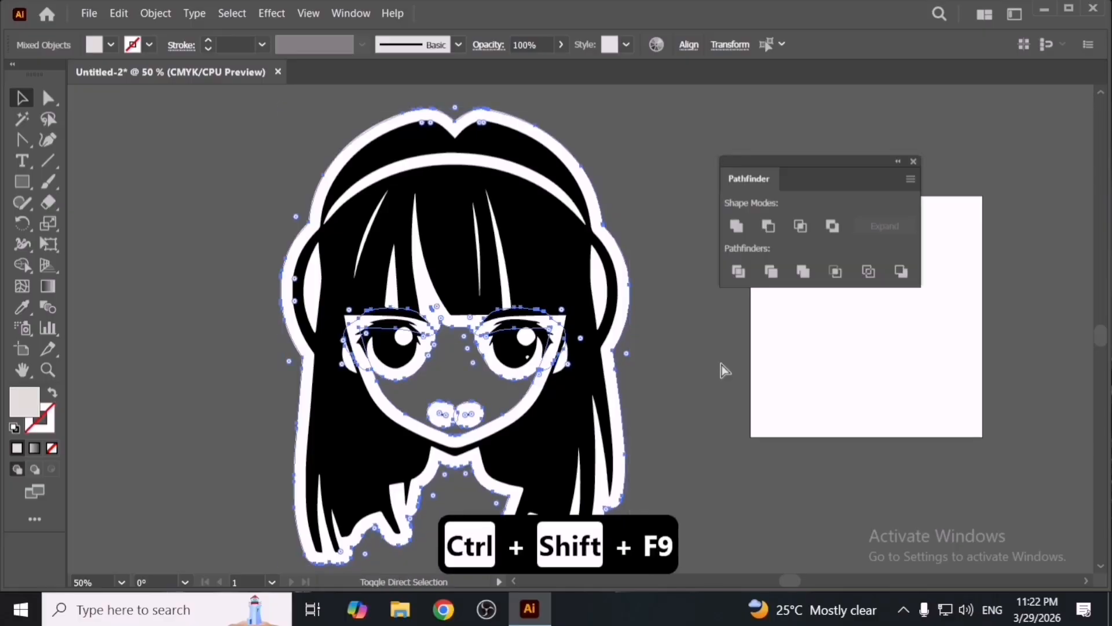
right_click(625, 305)
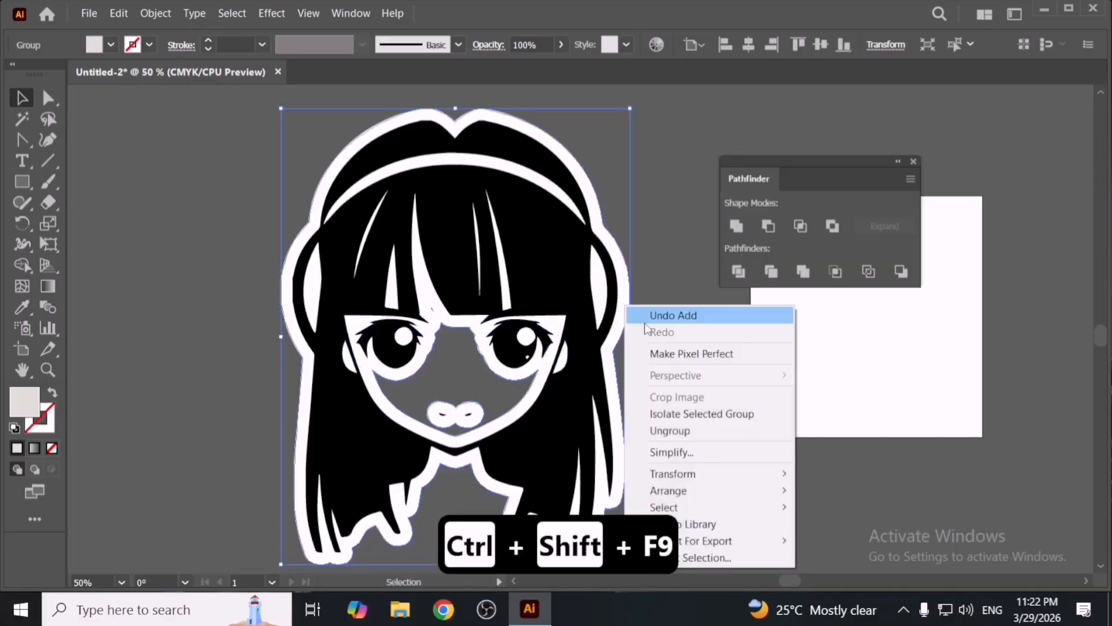
click(669, 431)
right_click(666, 400)
click(679, 402)
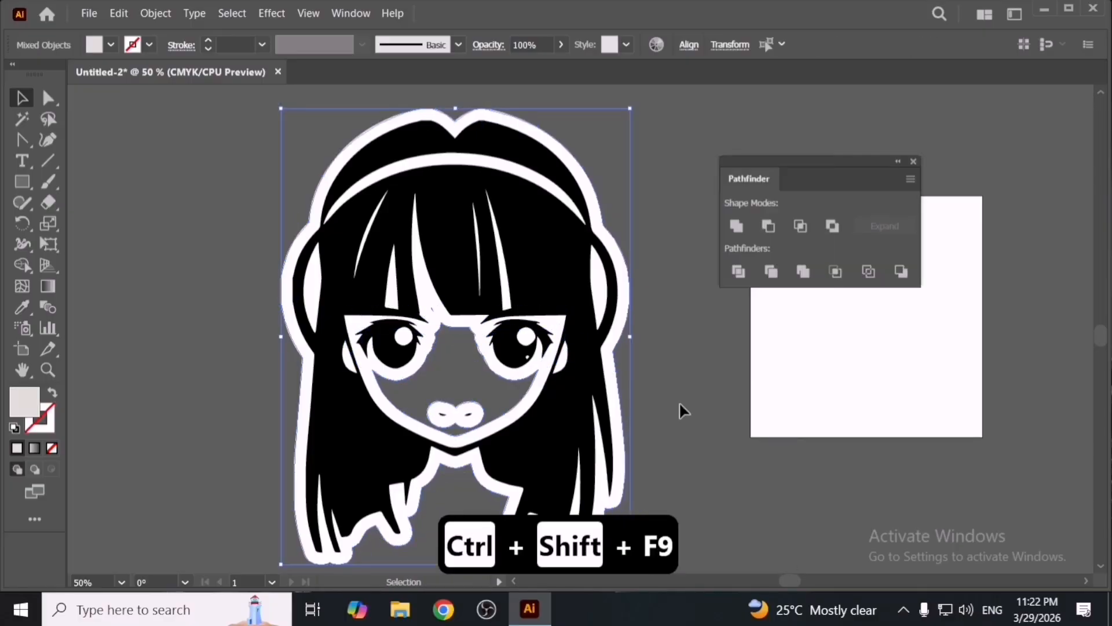
right_click(627, 329)
click(714, 197)
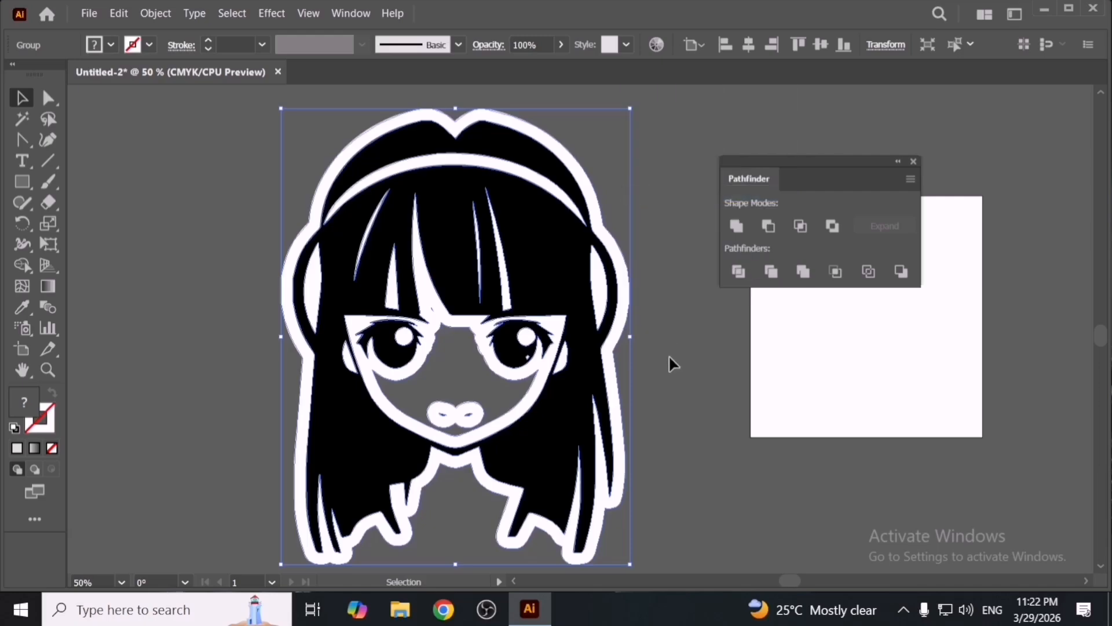
click(666, 359)
click(630, 316)
right_click(629, 312)
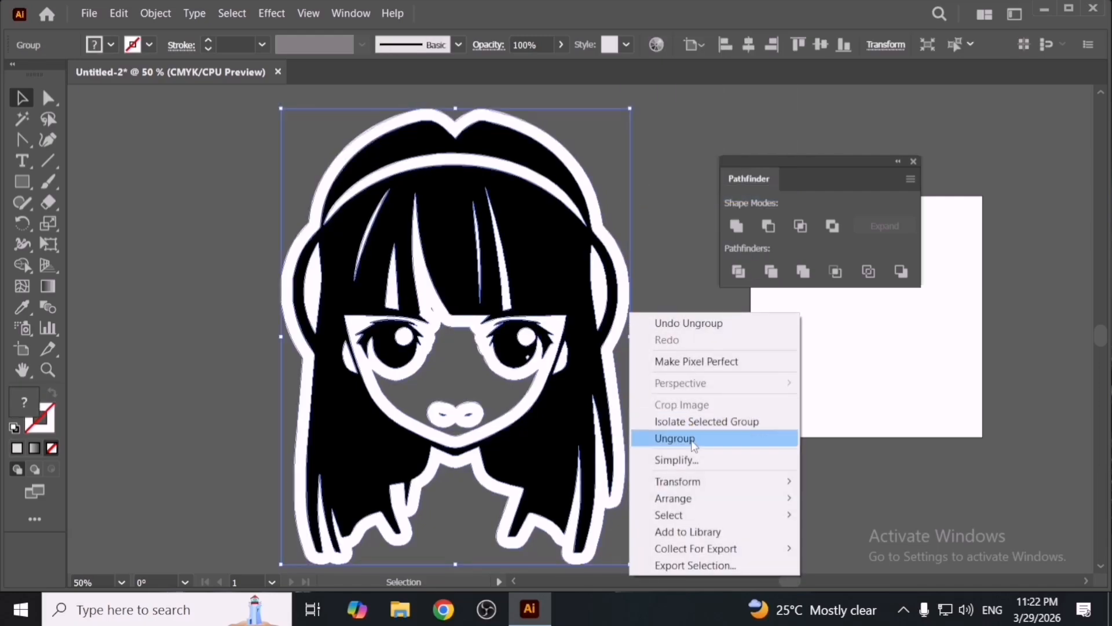
click(692, 441)
- Release the white outline's compound path so its inner gaps fill solid
click(653, 403)
drag(621, 395, 678, 377)
key(ctrl+z)
right_click(655, 380)
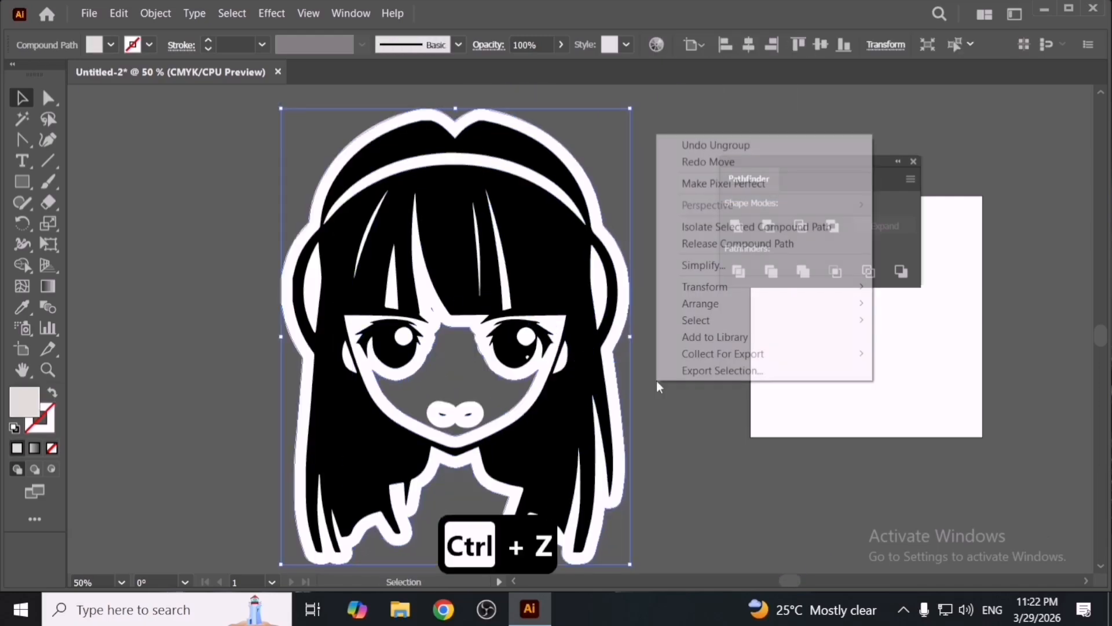
click(730, 240)
click(702, 378)
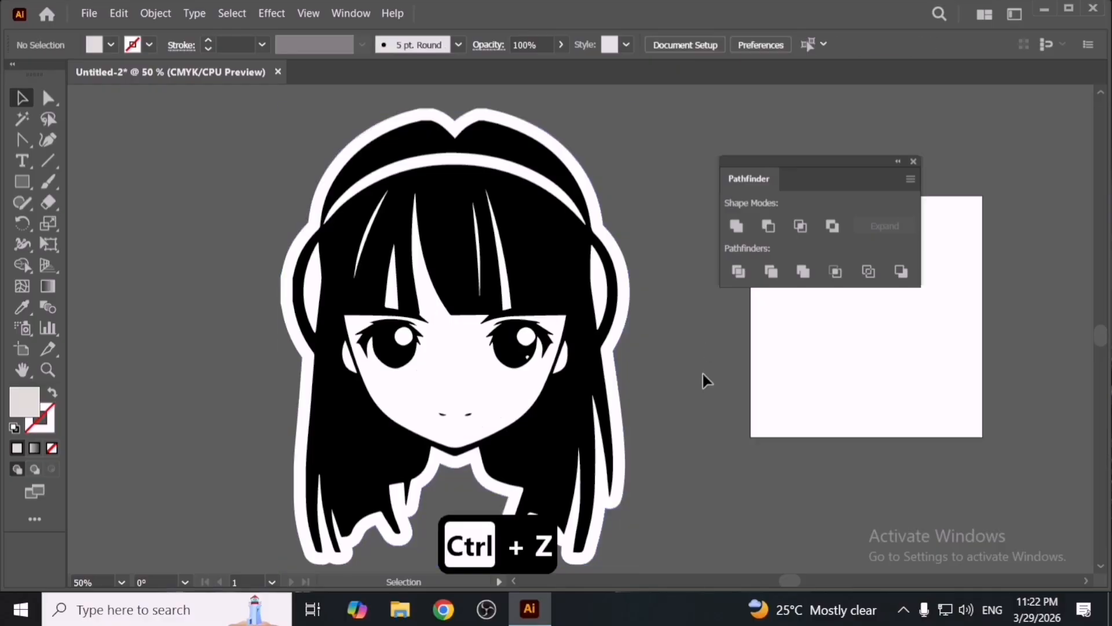
key(f)
key(f)
key(space)
drag(647, 364, 745, 393)
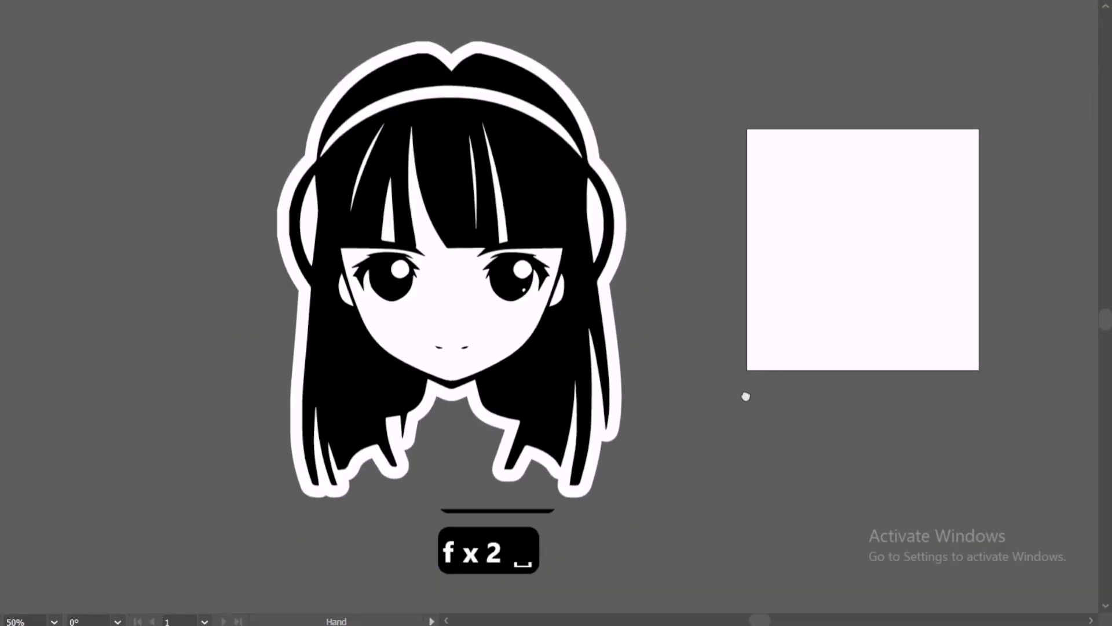
key(f)
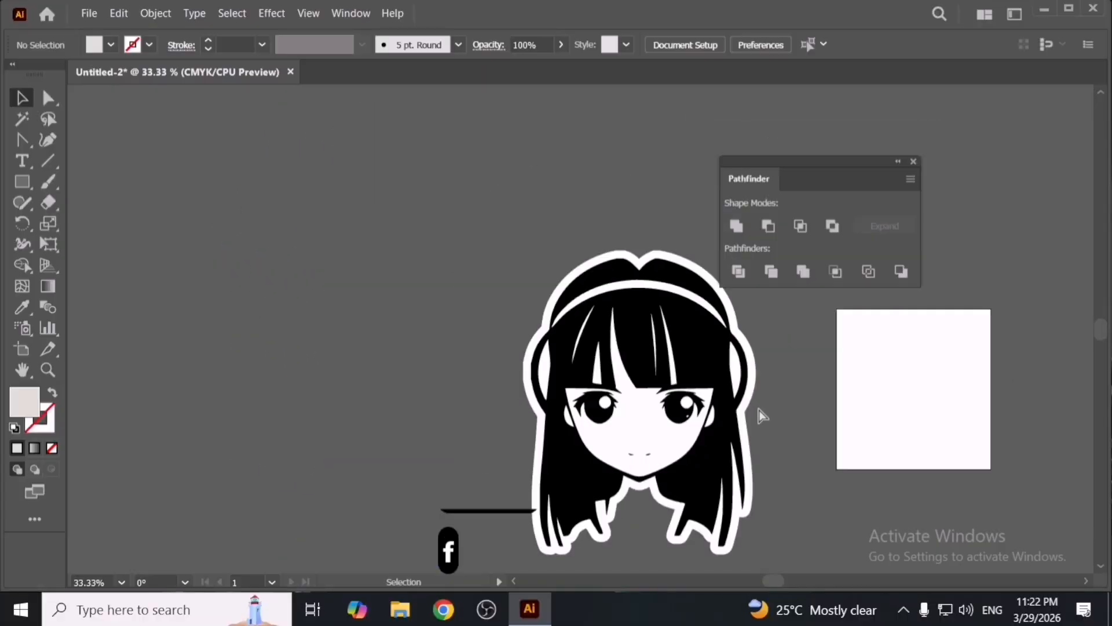
- Delete all artwork from the artboard and close the Pathfinder panel
key(ctrl+a)
key(Delete)
click(914, 161)
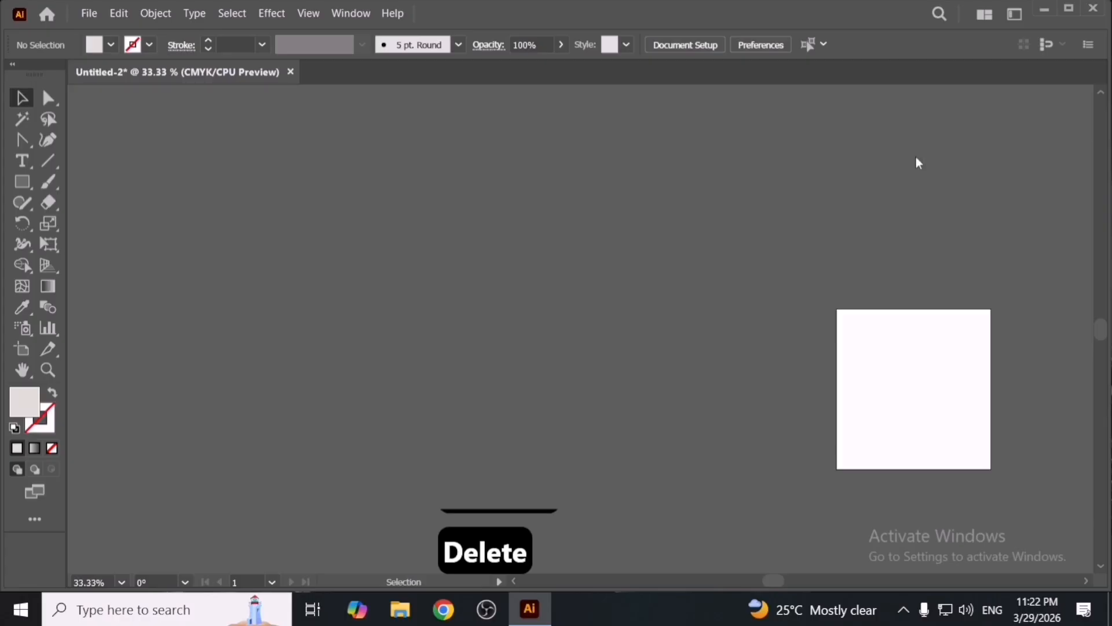
- Open Keyboard Shortcuts and delete the custom MHT shortcut set
click(120, 12)
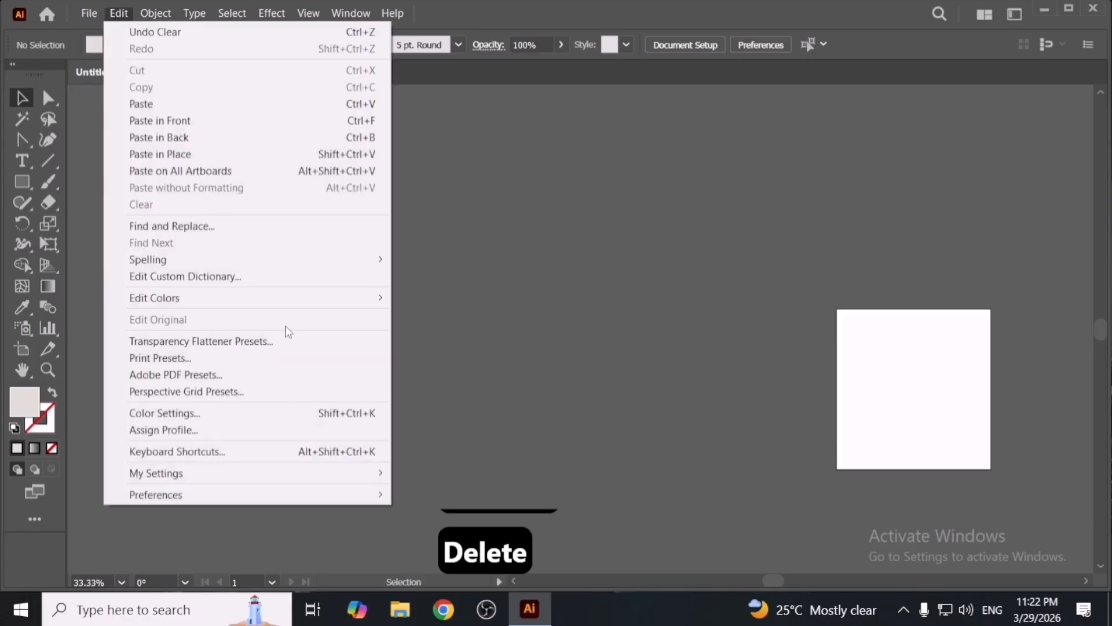
click(314, 459)
click(542, 58)
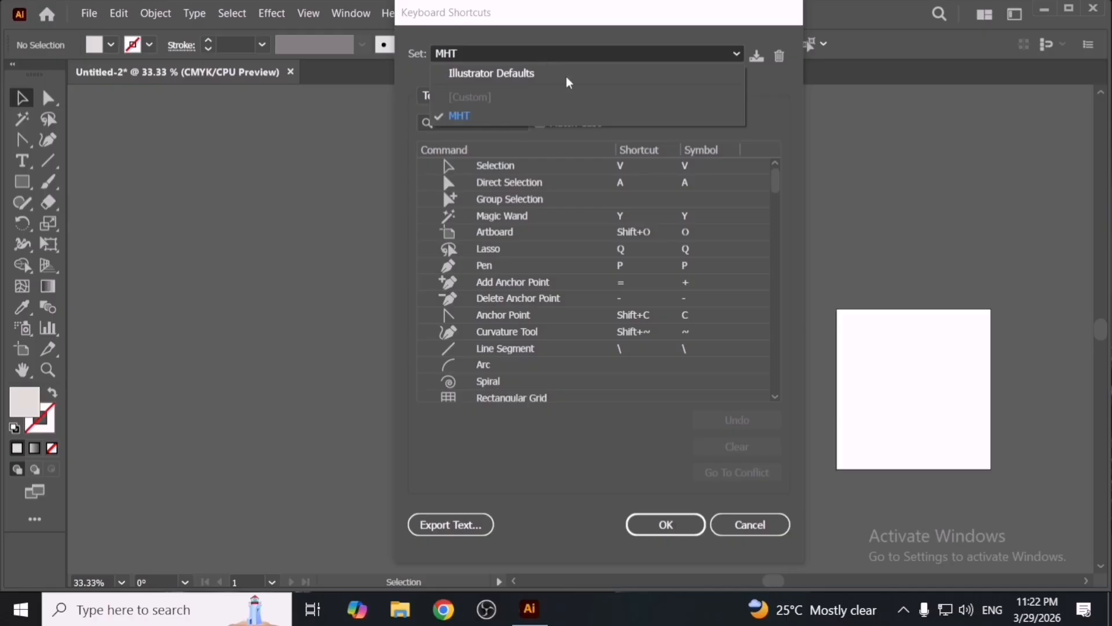
click(652, 120)
click(779, 56)
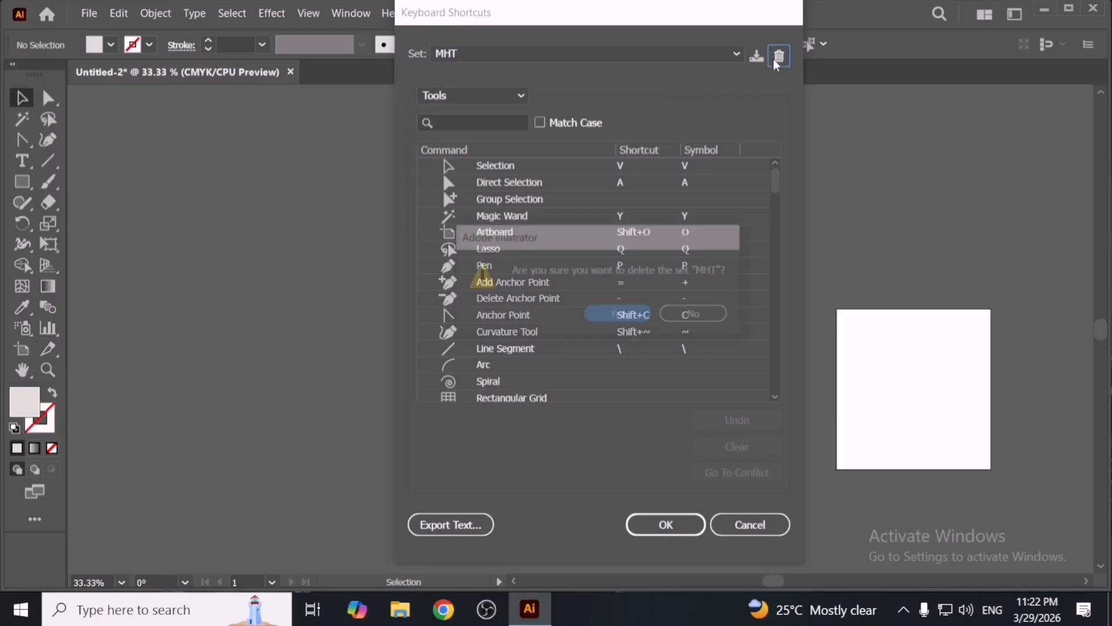
click(642, 316)
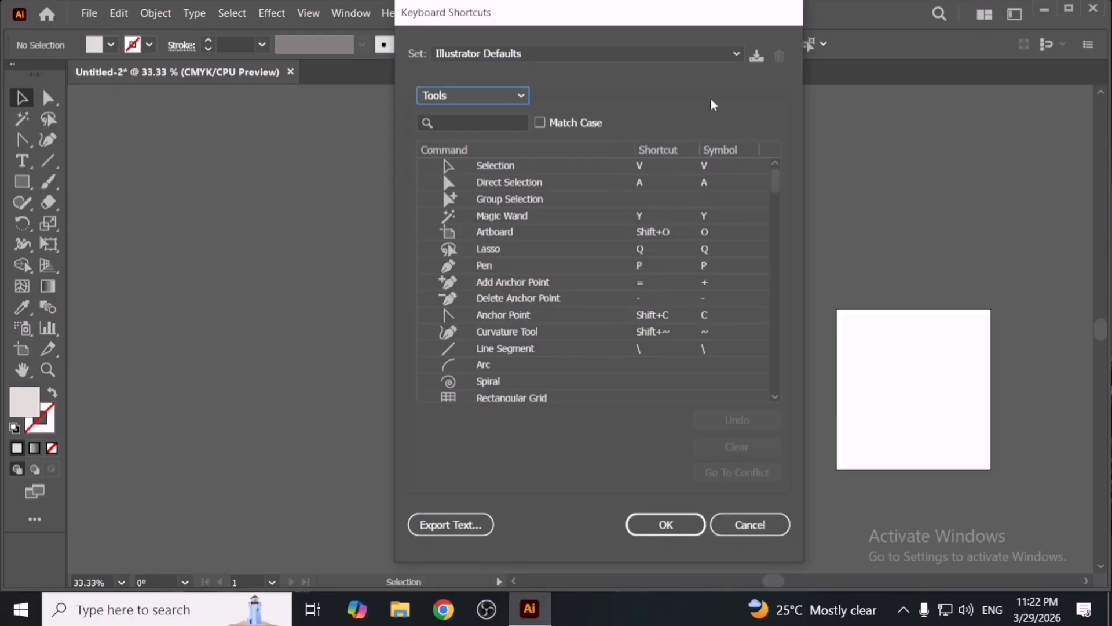
- Save the Illustrator Defaults shortcuts as a new keyset named mht
click(756, 58)
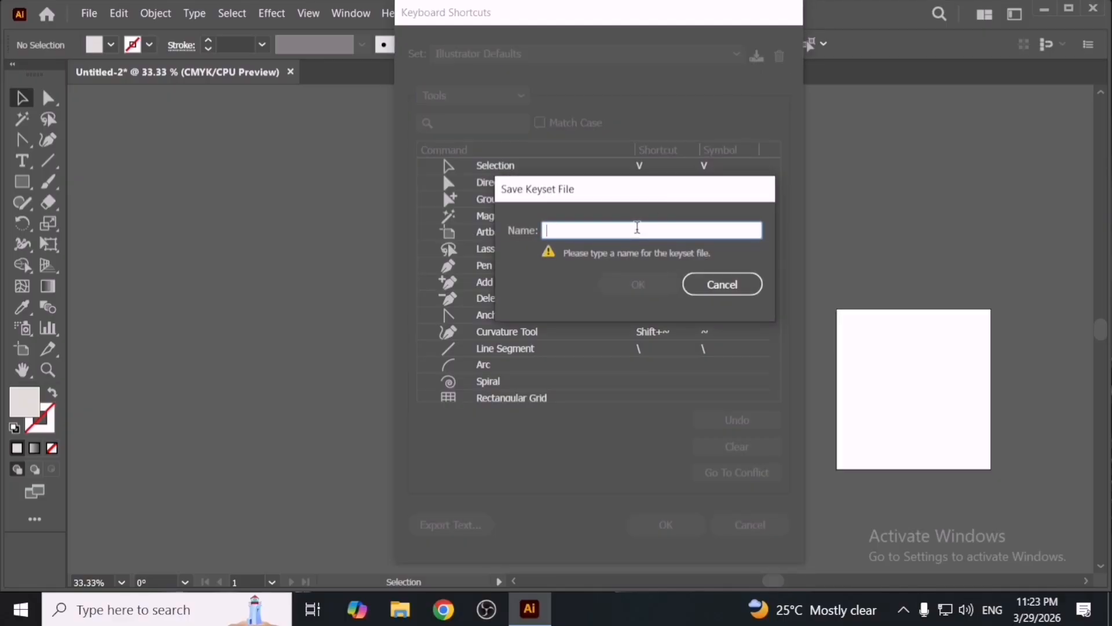
text(mht)
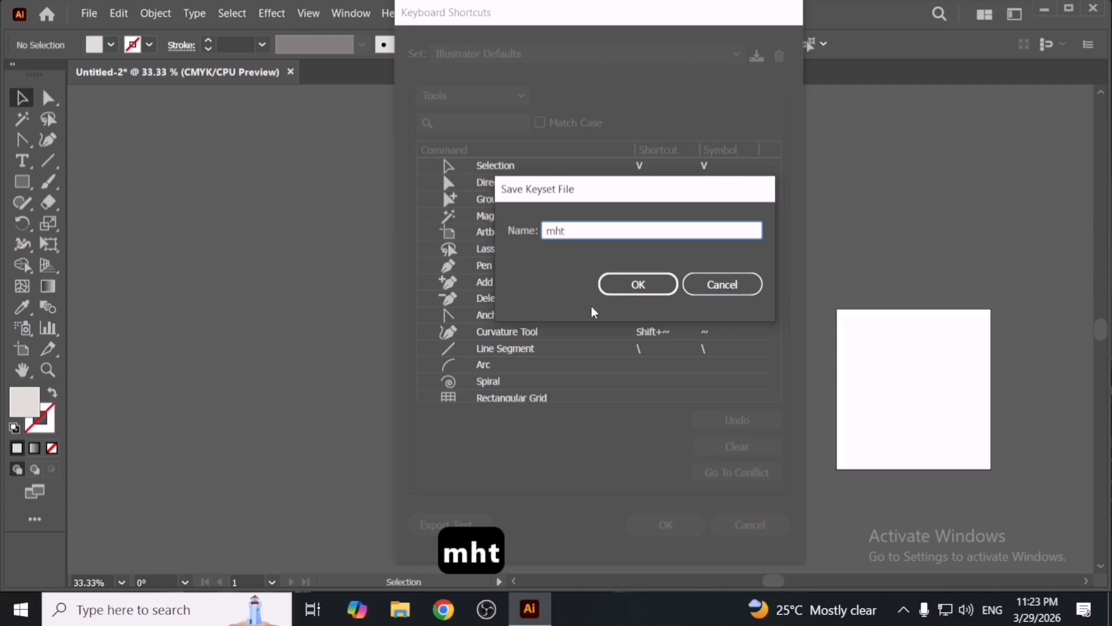
click(633, 290)
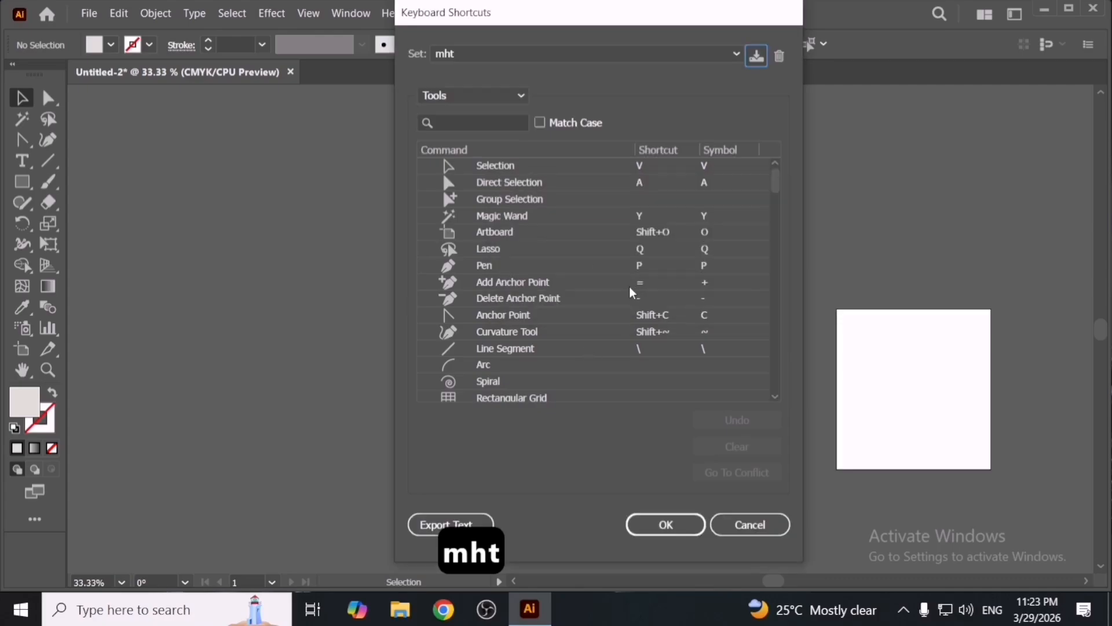
- Enable Match Case and switch the shortcut list to Menu Commands
drag(624, 24, 729, 32)
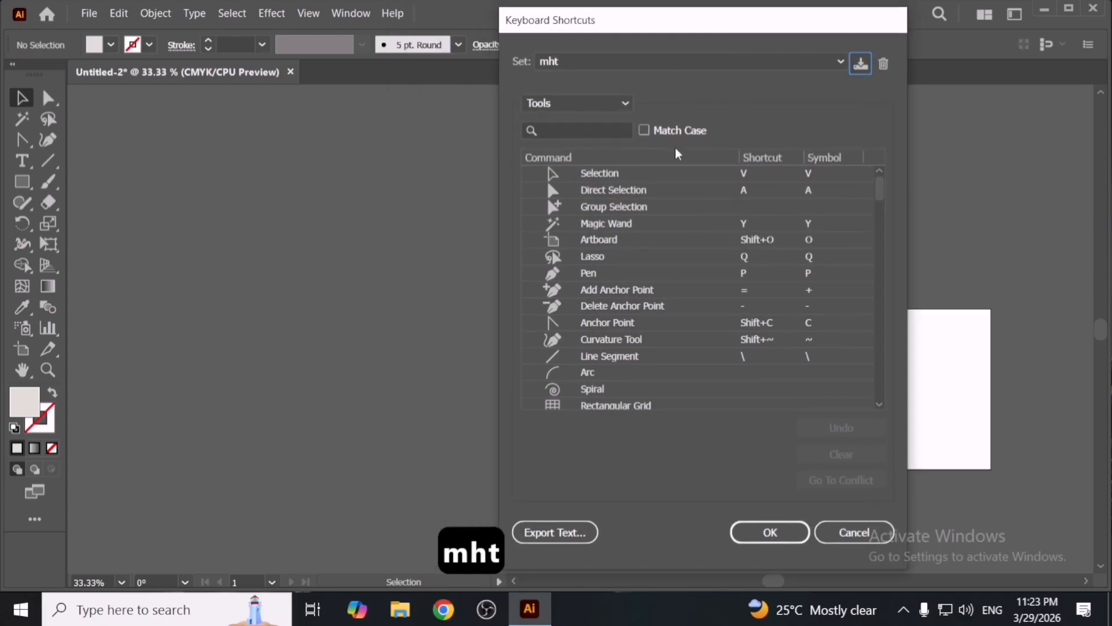
click(652, 132)
click(577, 103)
click(573, 120)
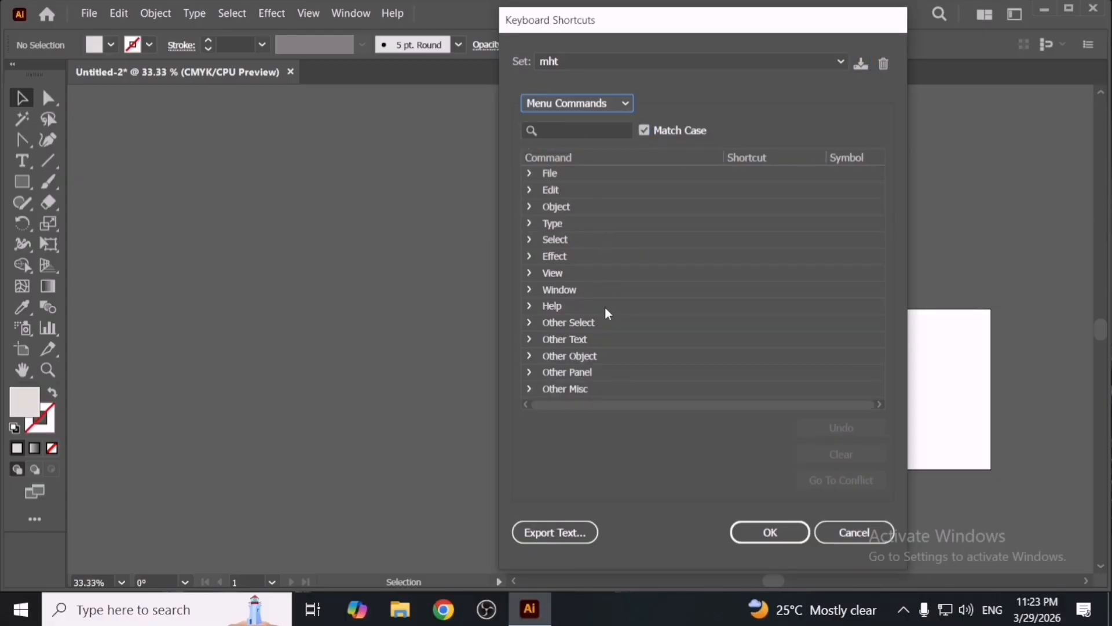
- Browse the File, Type and View menu command categories and their shortcuts
click(529, 224)
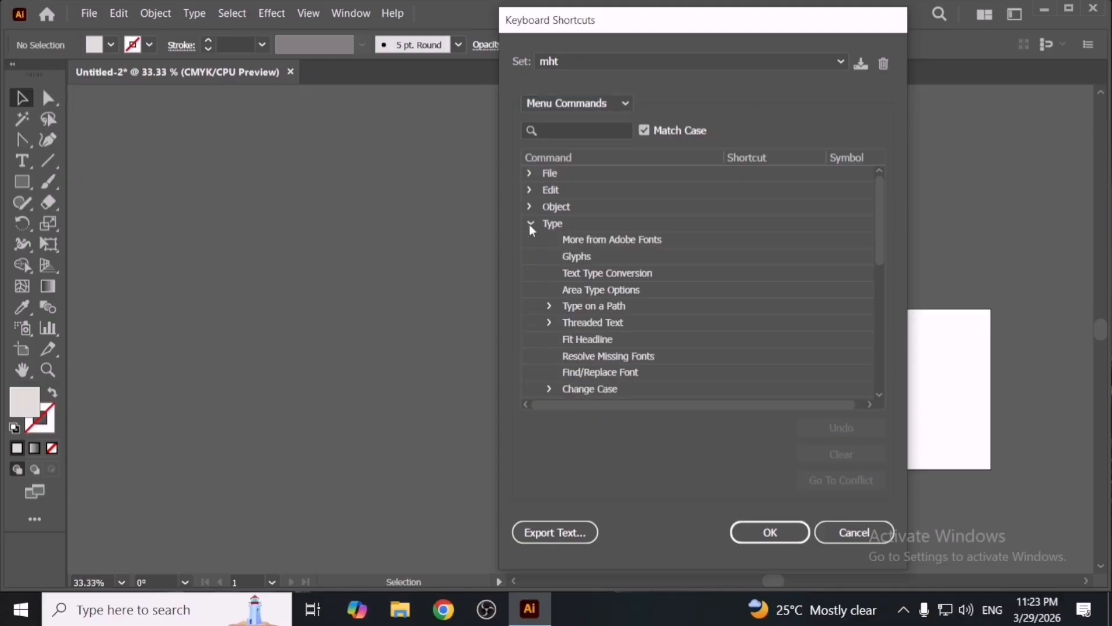
scroll(601, 303, down, 1)
scroll(603, 308, up, 1)
click(530, 223)
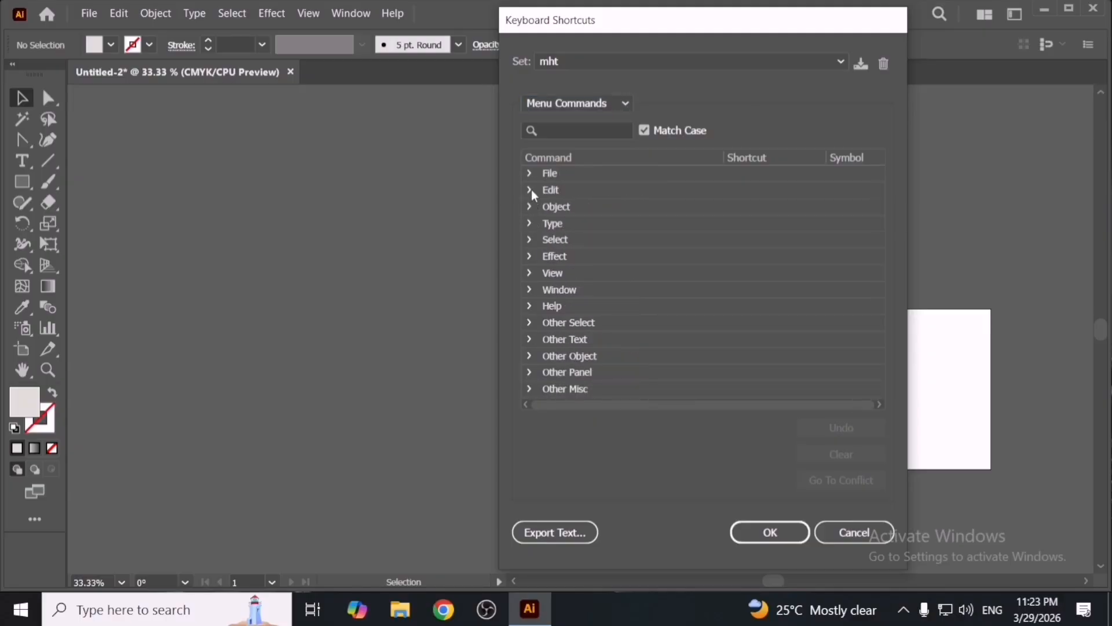
click(529, 174)
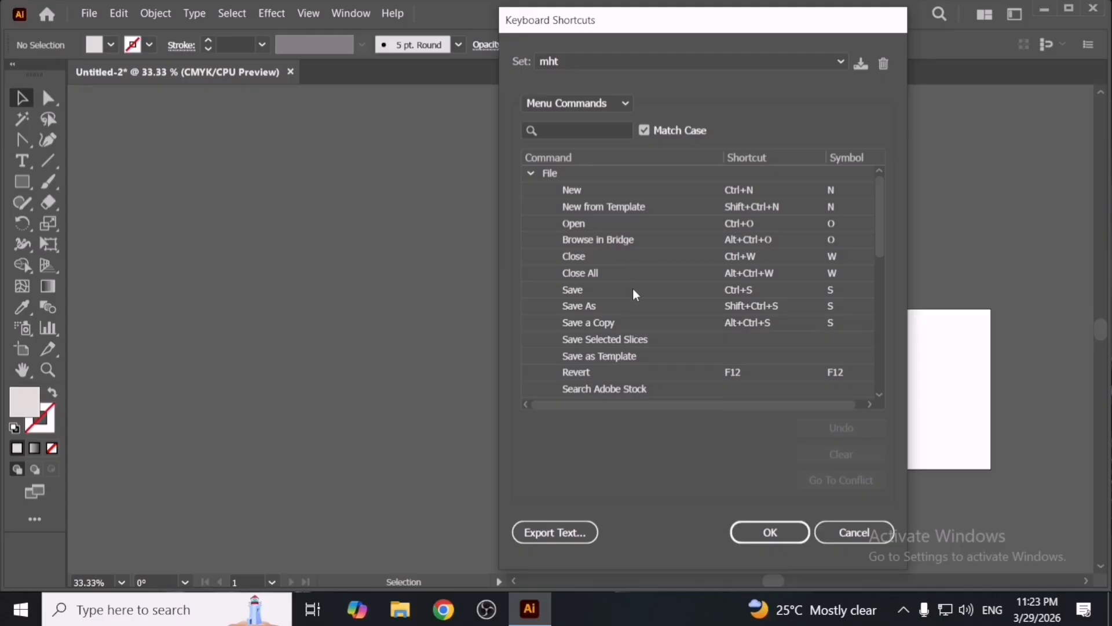
scroll(632, 298, down, 8)
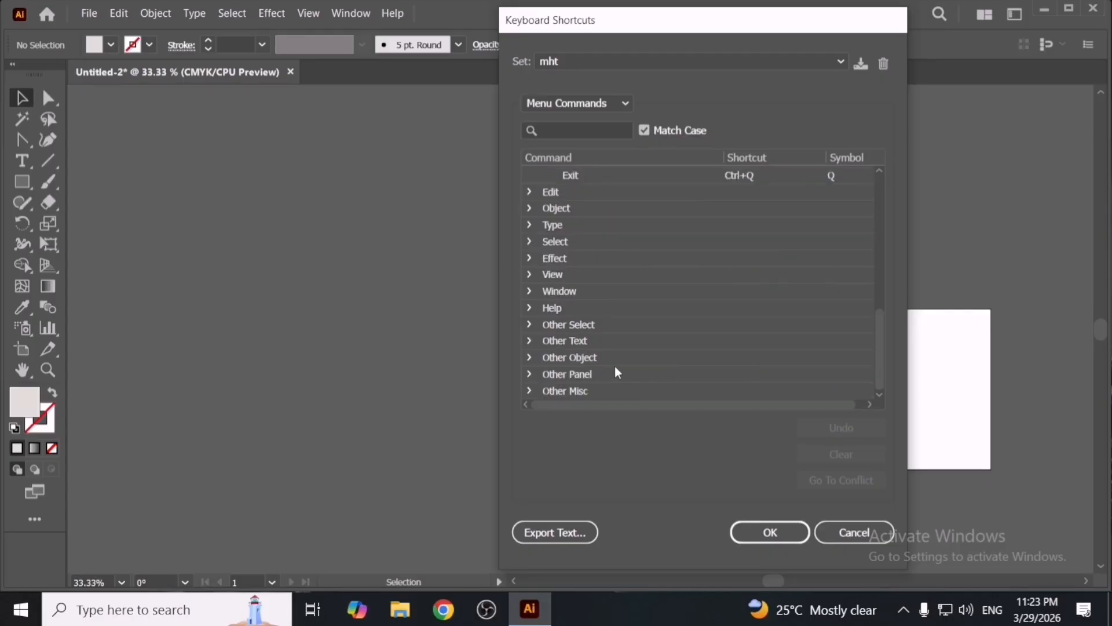
scroll(615, 365, up, 1)
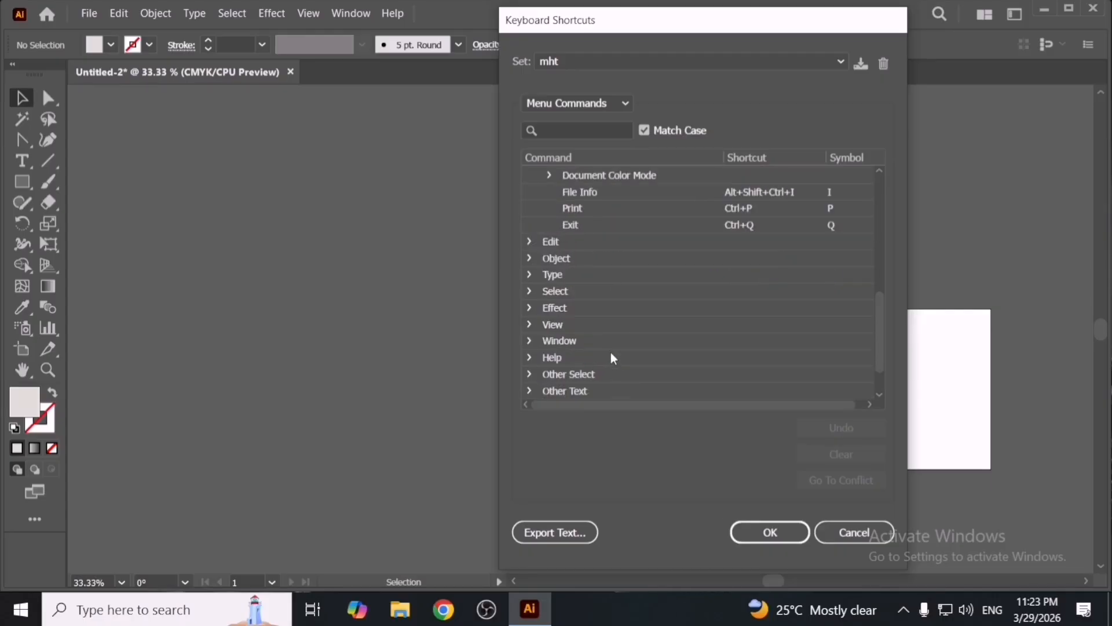
click(529, 274)
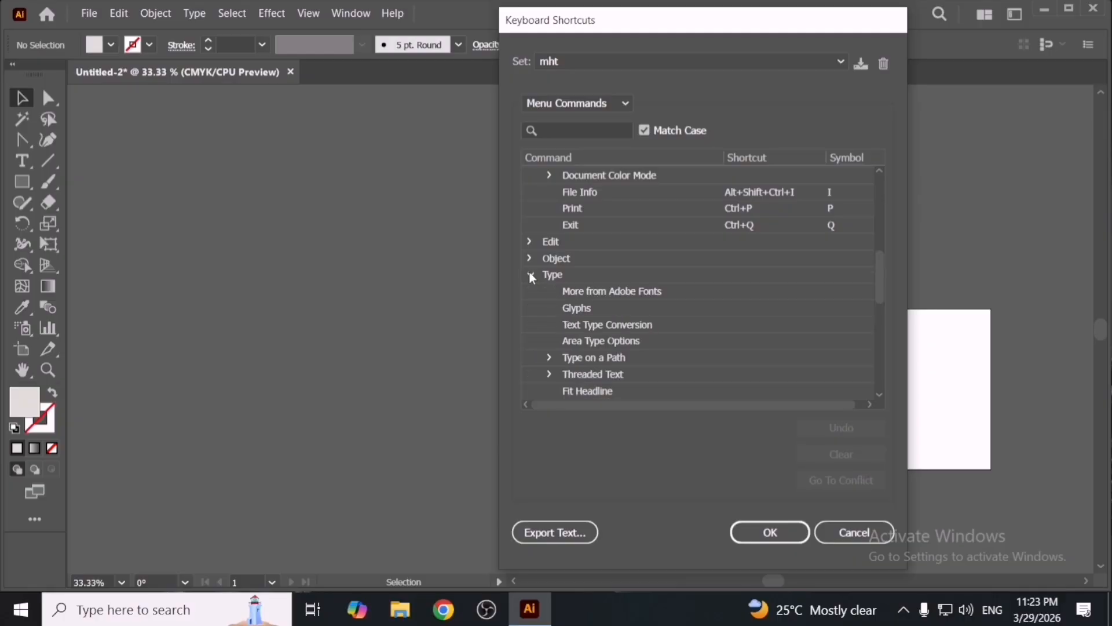
click(529, 274)
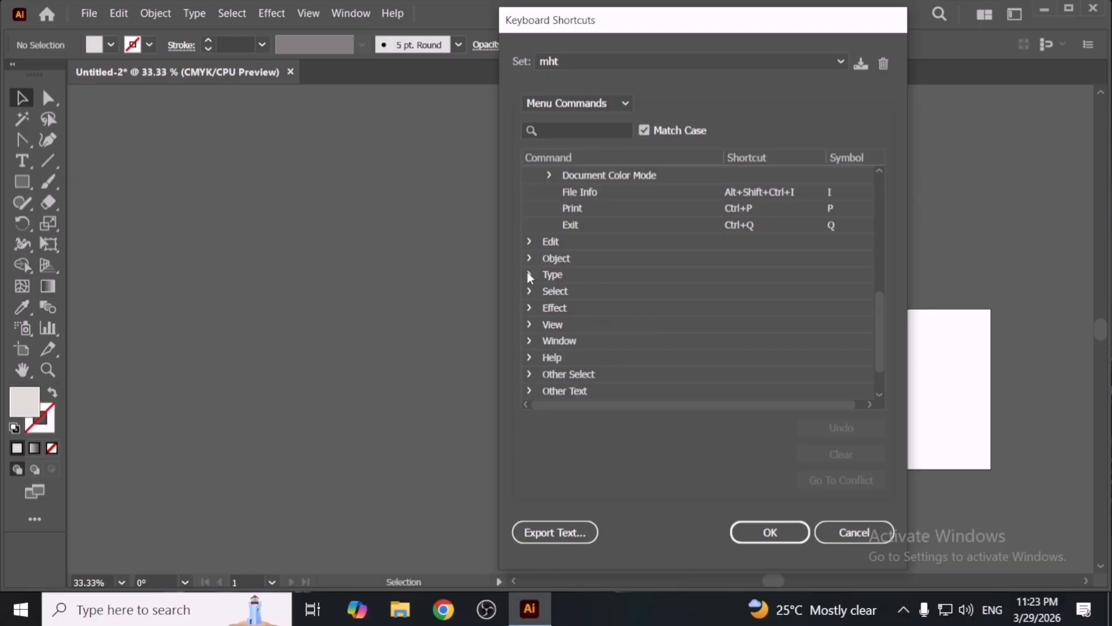
scroll(576, 308, down, 1)
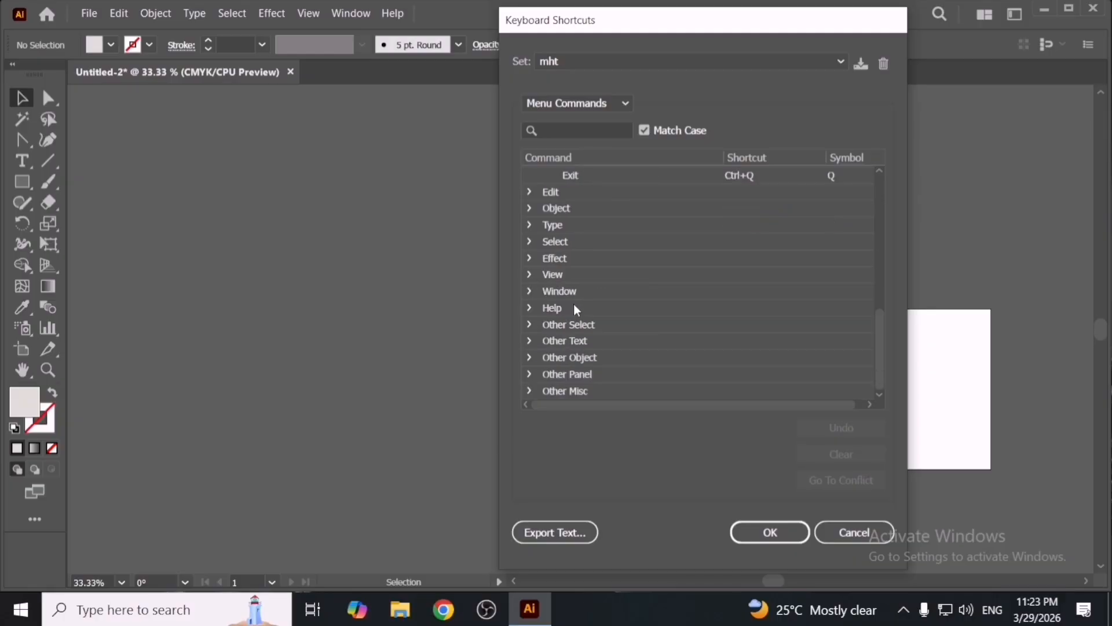
click(528, 274)
scroll(634, 338, down, 5)
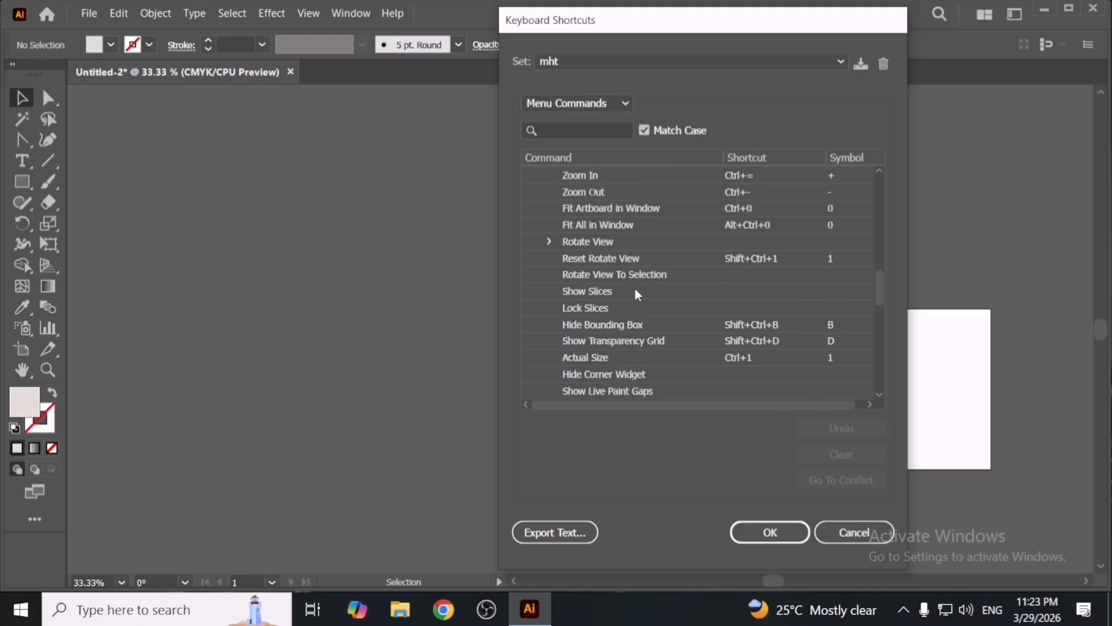
scroll(635, 289, up, 6)
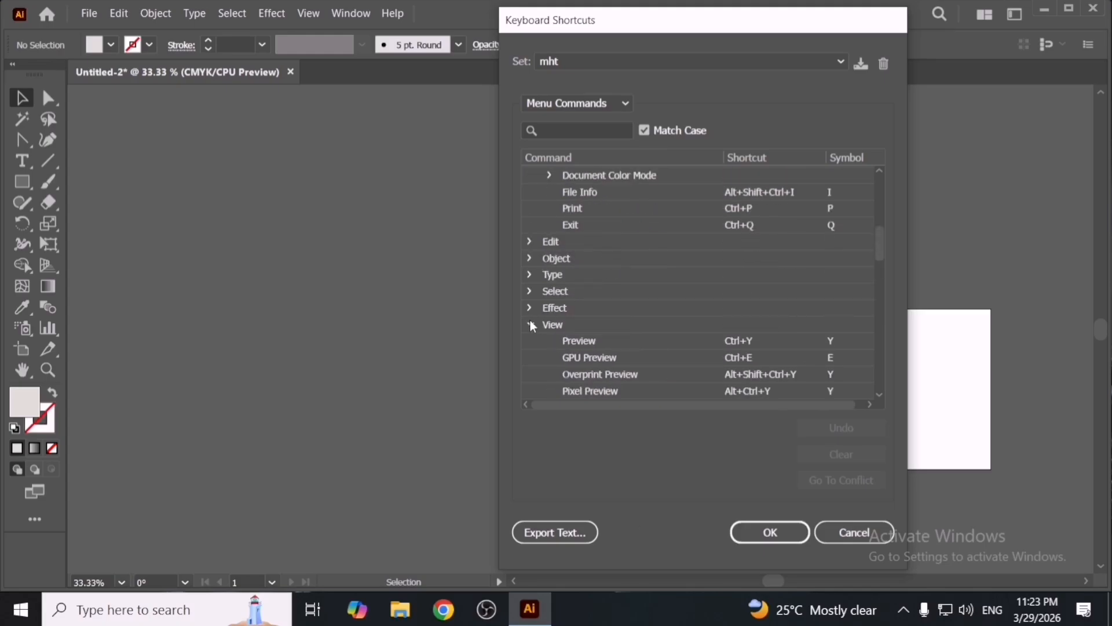
click(531, 326)
click(549, 180)
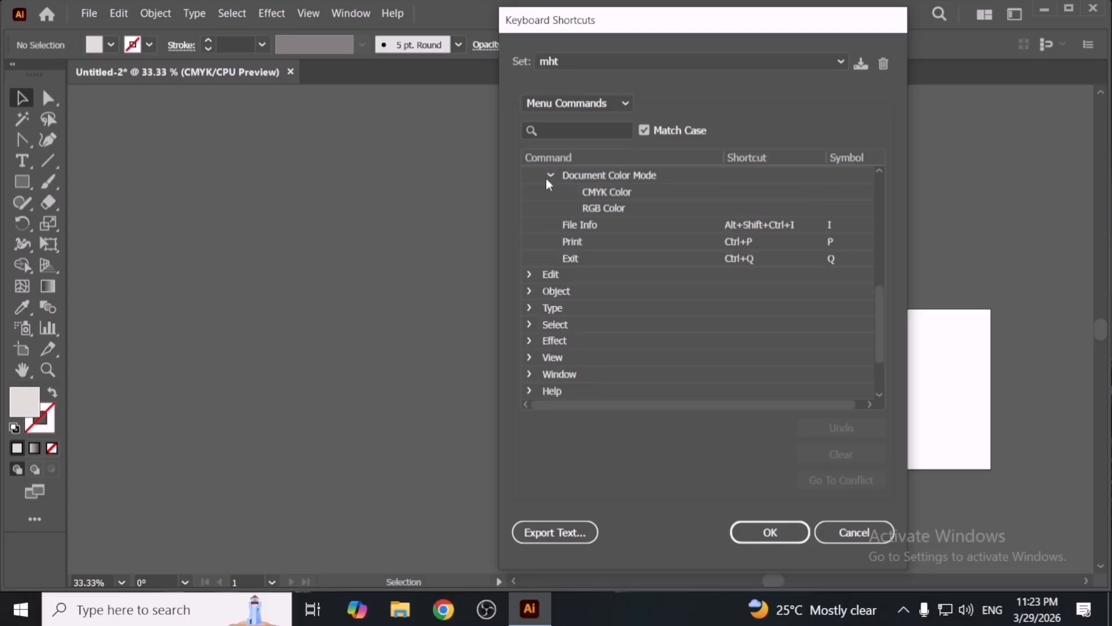
- Switch the shortcut list to Tools and browse the tool shortcuts
scroll(574, 273, up, 2)
click(586, 107)
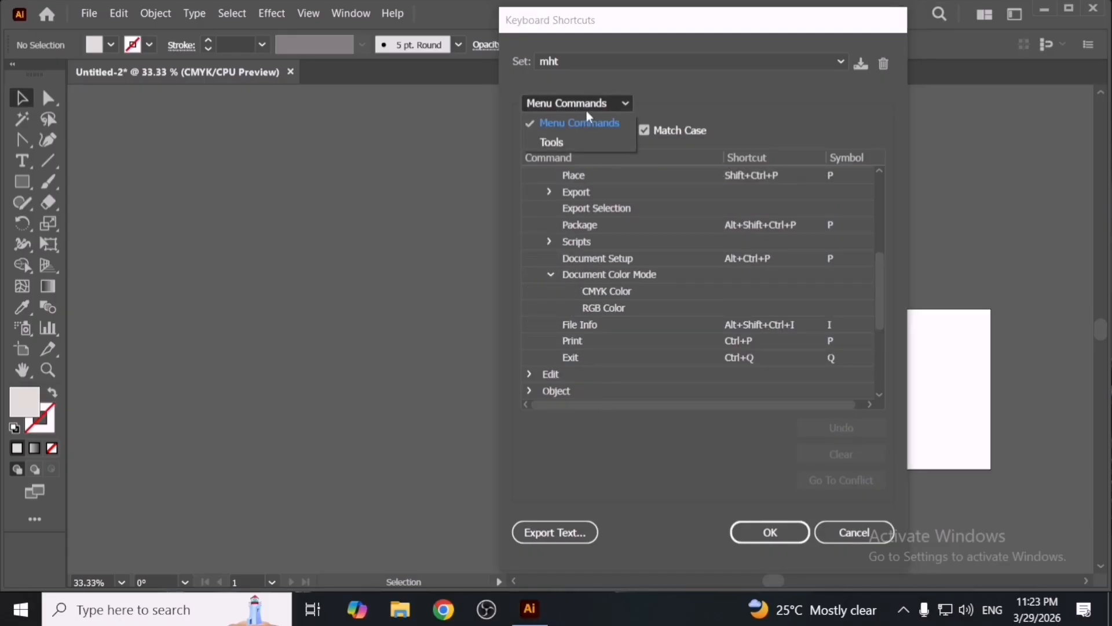
click(583, 140)
click(585, 104)
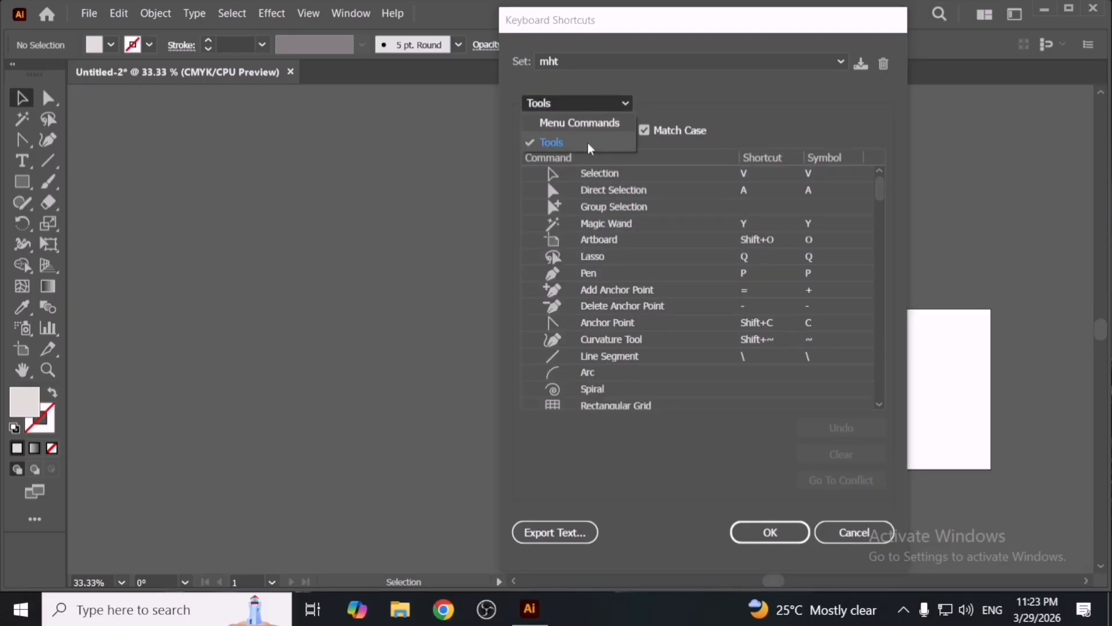
click(603, 155)
scroll(645, 349, down, 6)
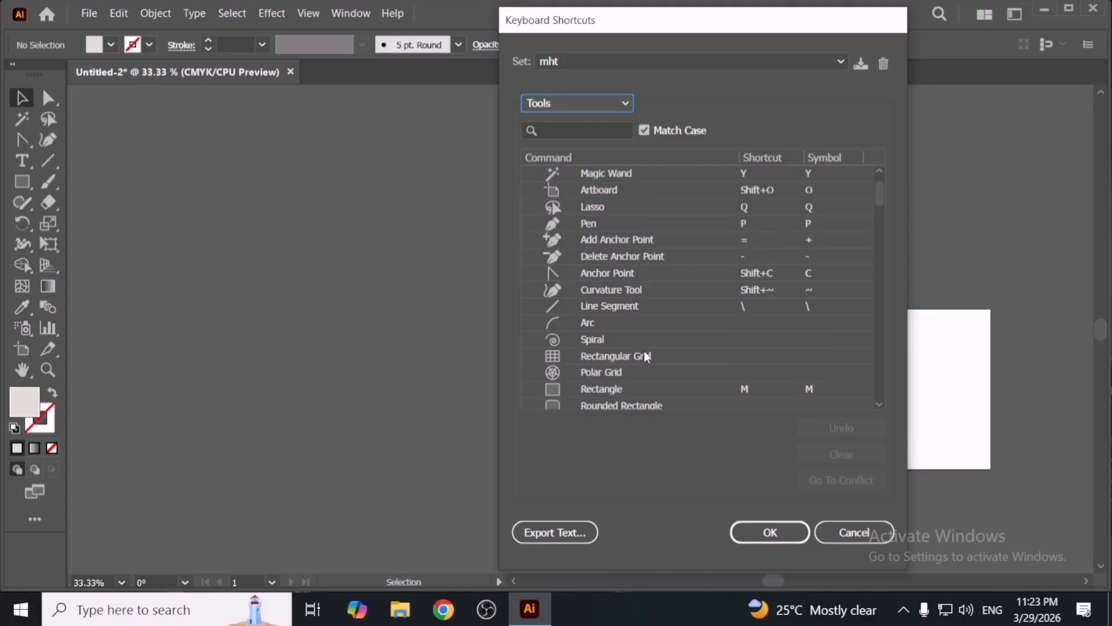
scroll(647, 356, down, 2)
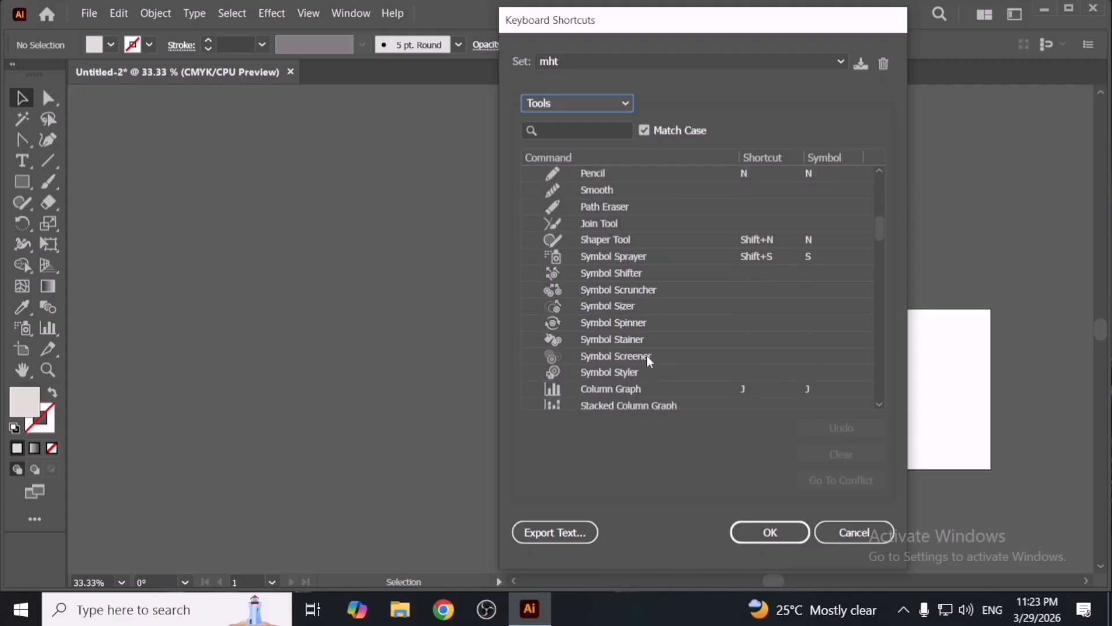
scroll(647, 356, down, 1)
scroll(646, 356, down, 10)
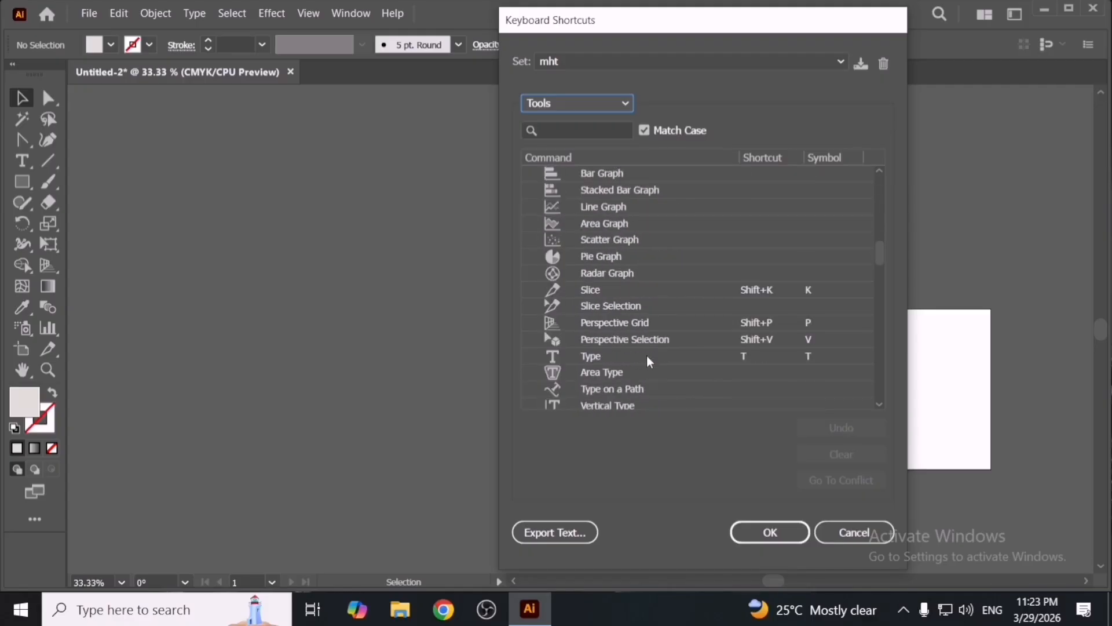
scroll(639, 342, down, 14)
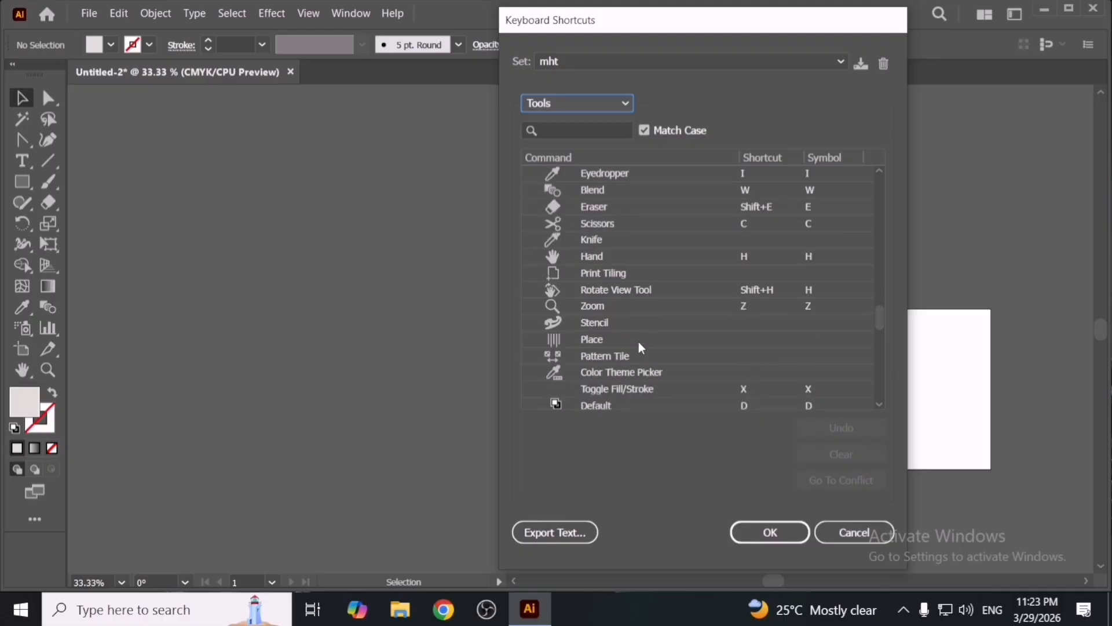
scroll(639, 342, down, 2)
scroll(639, 341, up, 18)
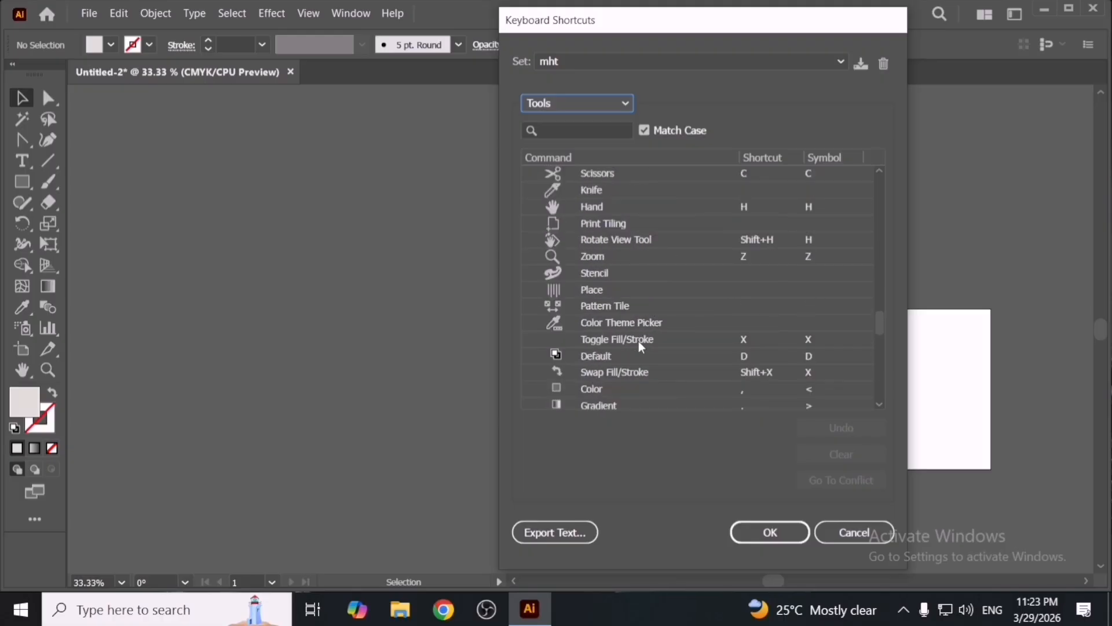
scroll(638, 340, up, 10)
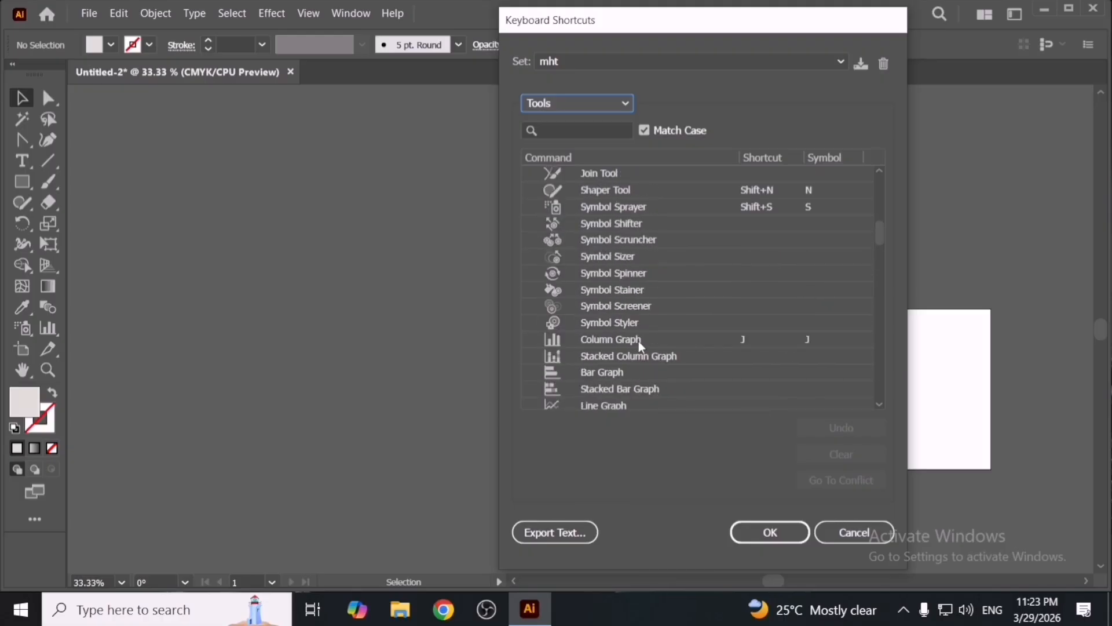
scroll(639, 346, up, 2)
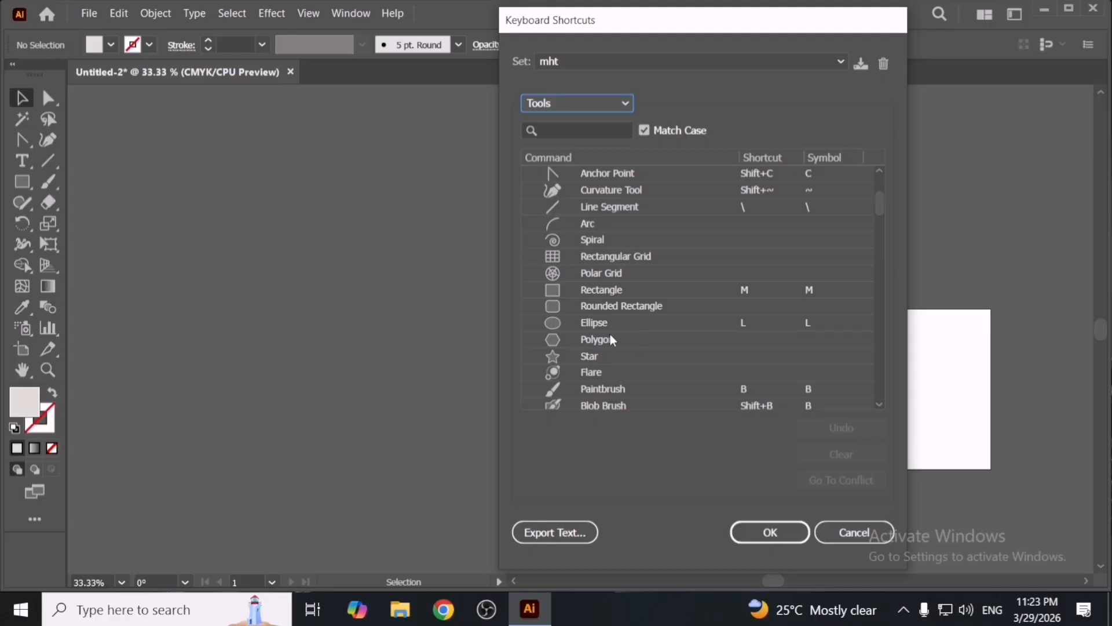
- Assign Shift+S as the Polygon tool's shortcut and save the change over the mht set
click(666, 342)
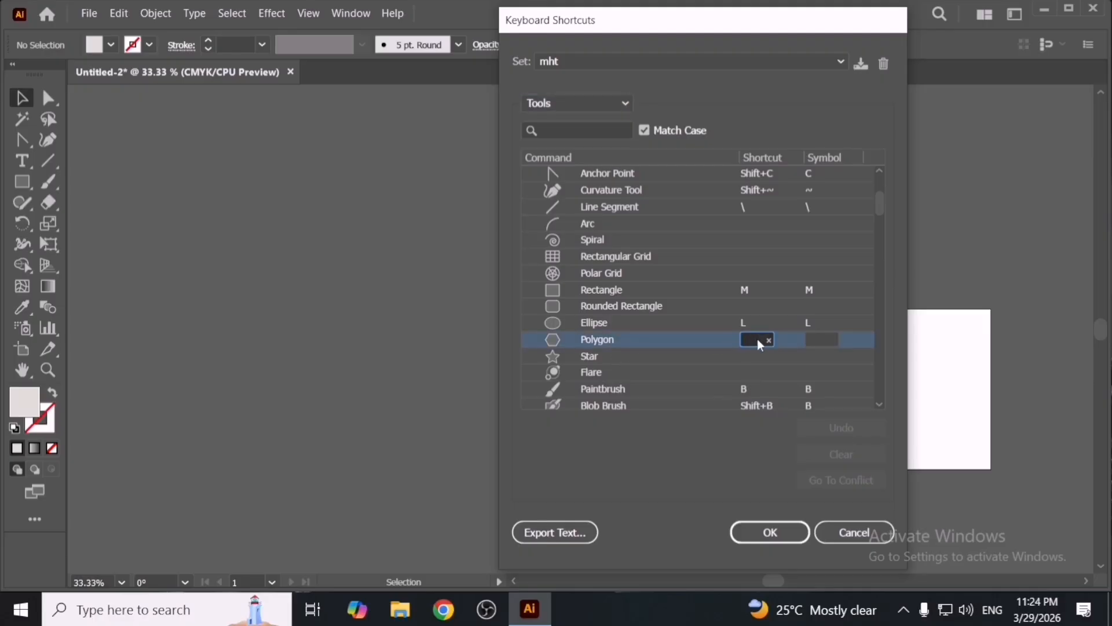
key(shift+s)
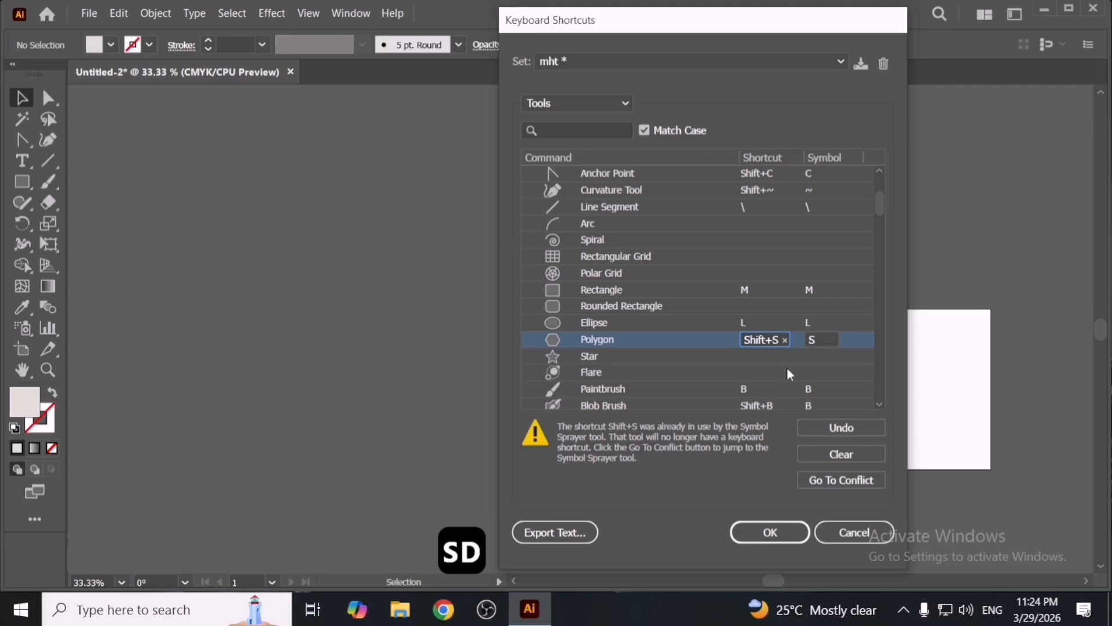
click(779, 540)
click(798, 319)
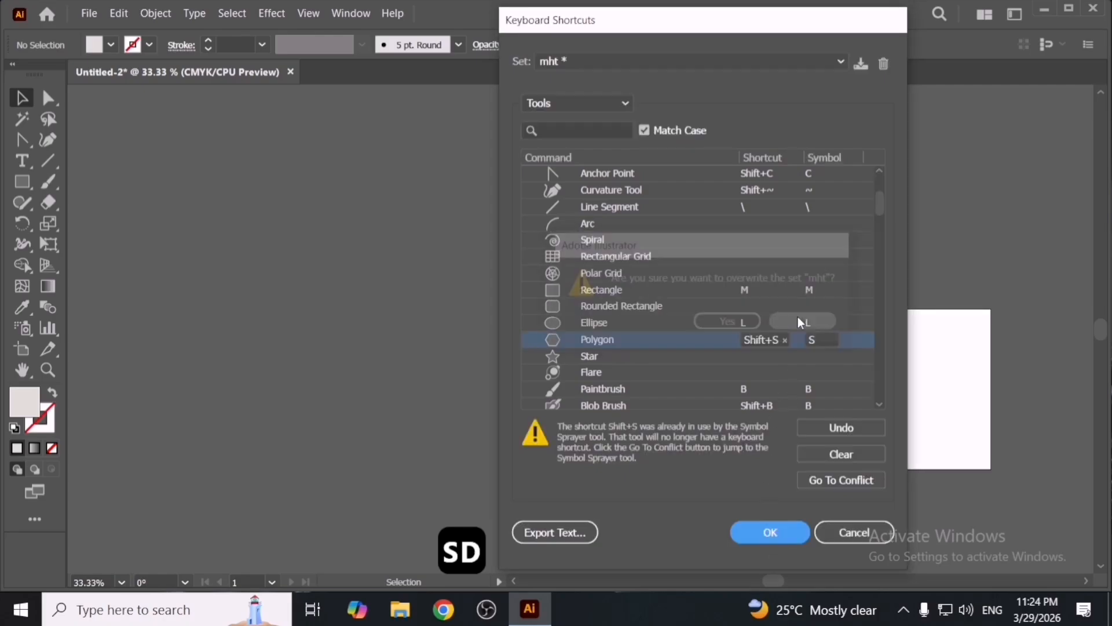
click(768, 342)
click(753, 340)
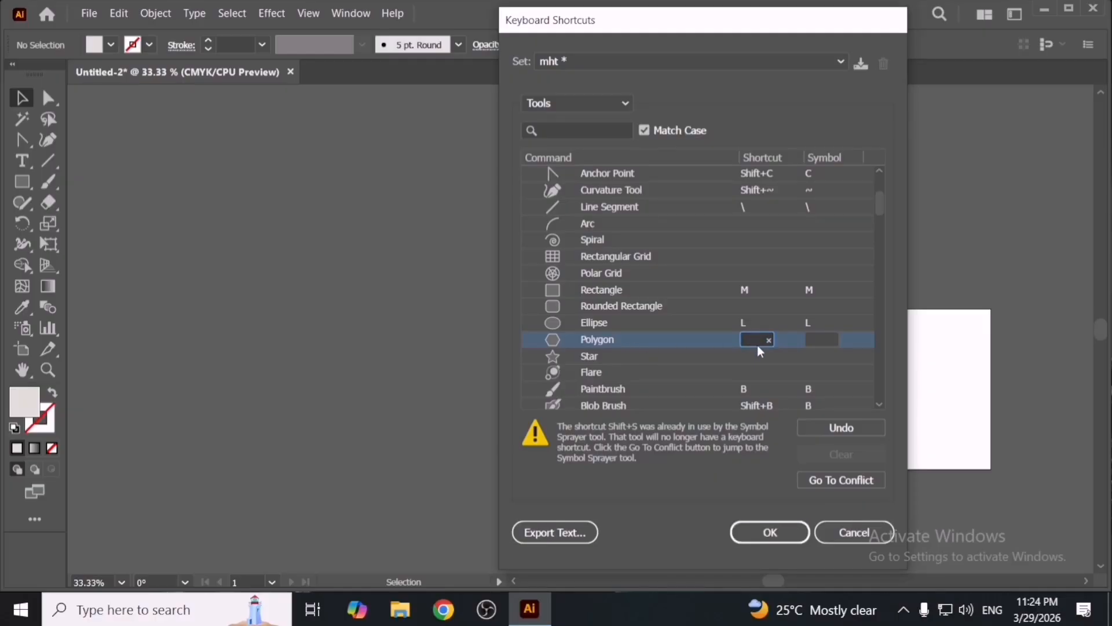
key(s)
click(752, 338)
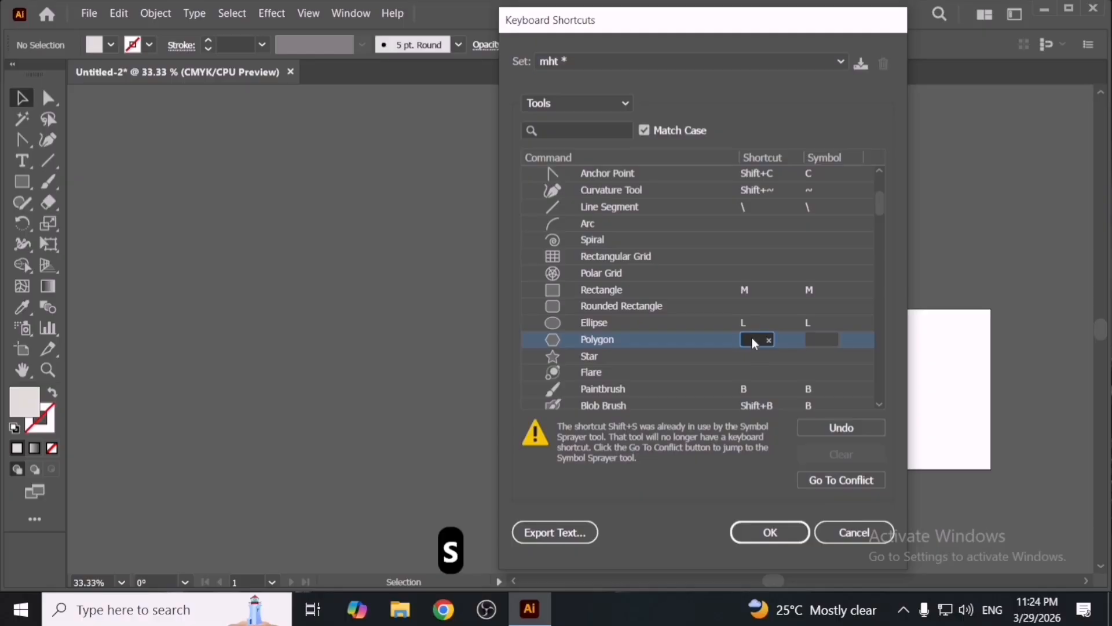
key(shift+s)
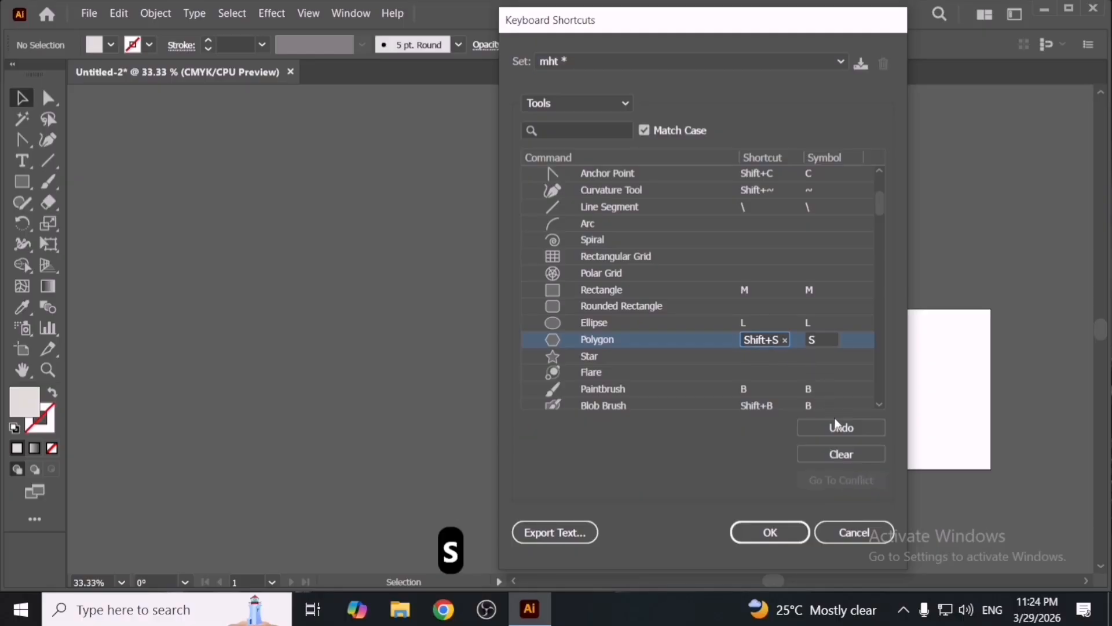
click(807, 529)
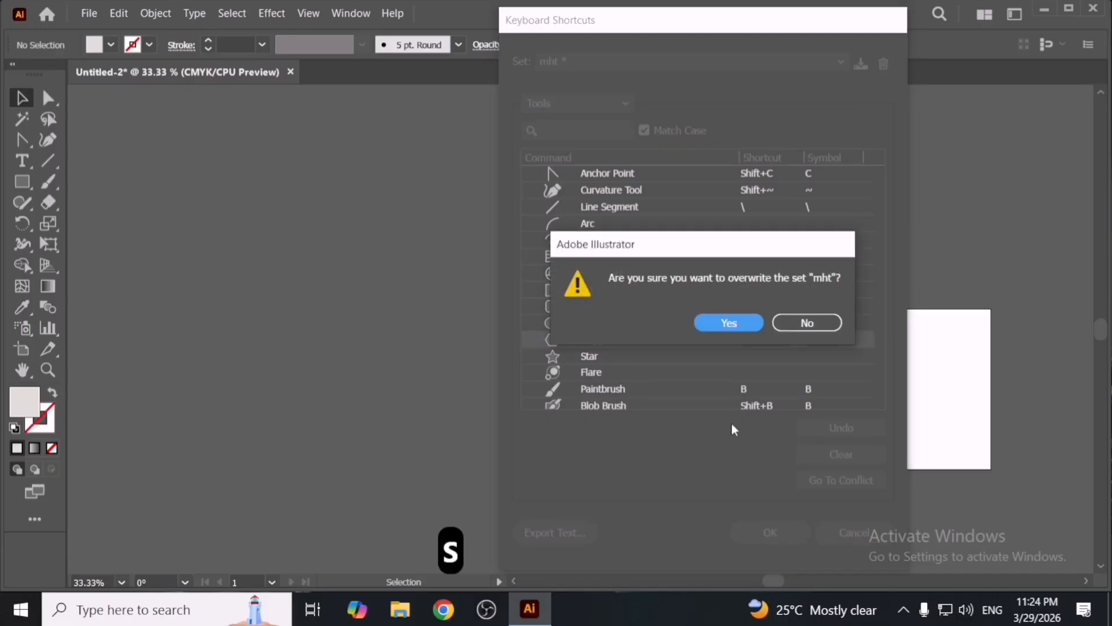
click(726, 324)
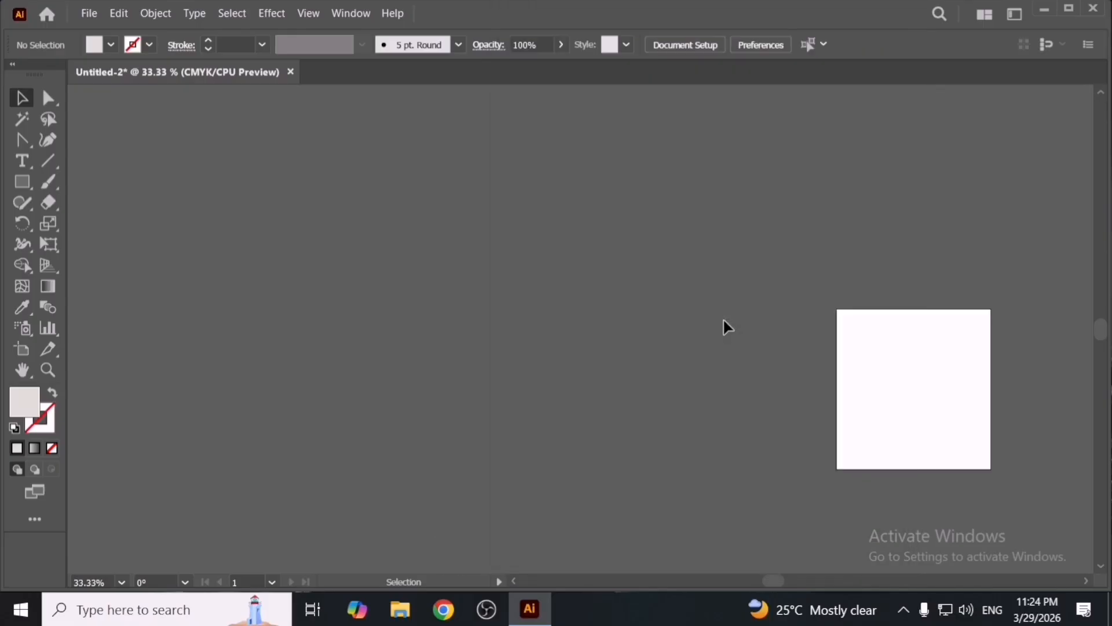
- Test the Shift+S shortcut by drawing a polygon on the canvas, then delete it
key(shift+s)
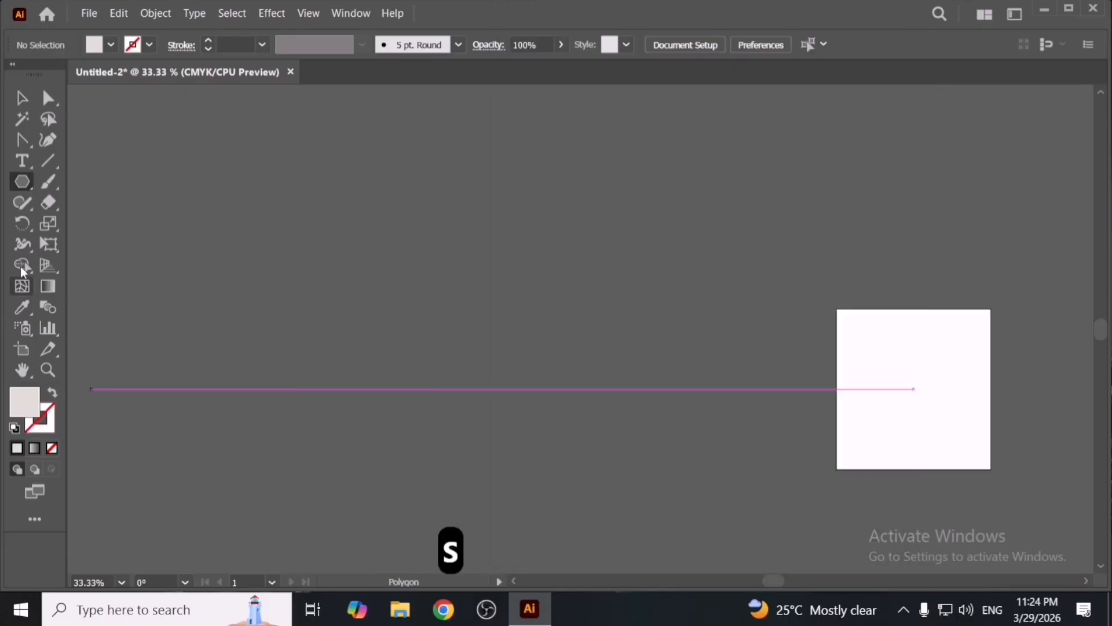
right_click(23, 183)
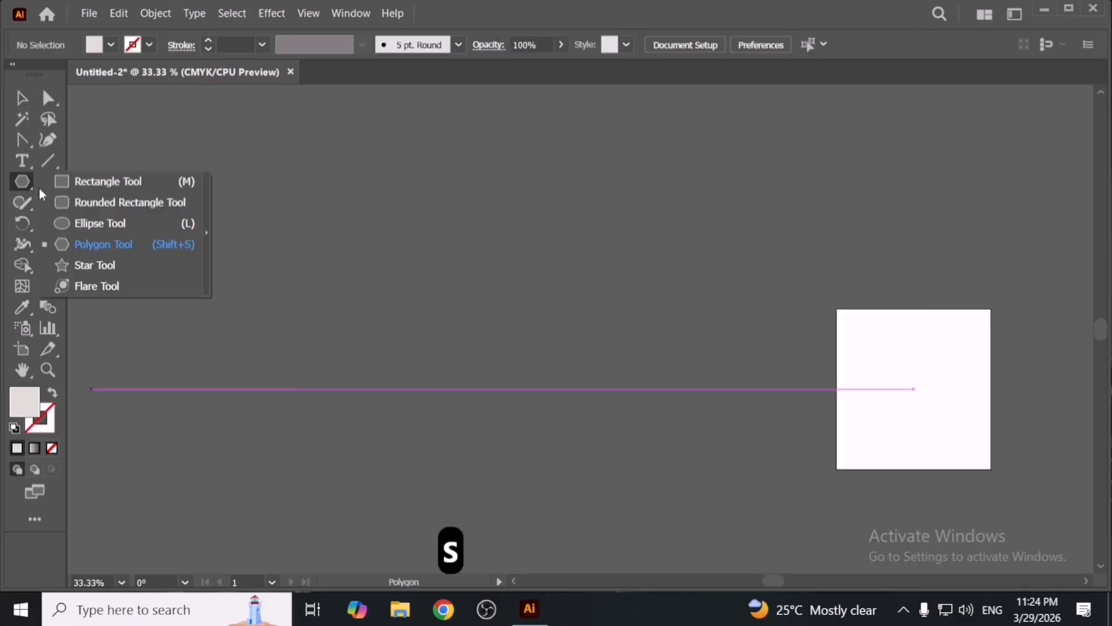
click(161, 250)
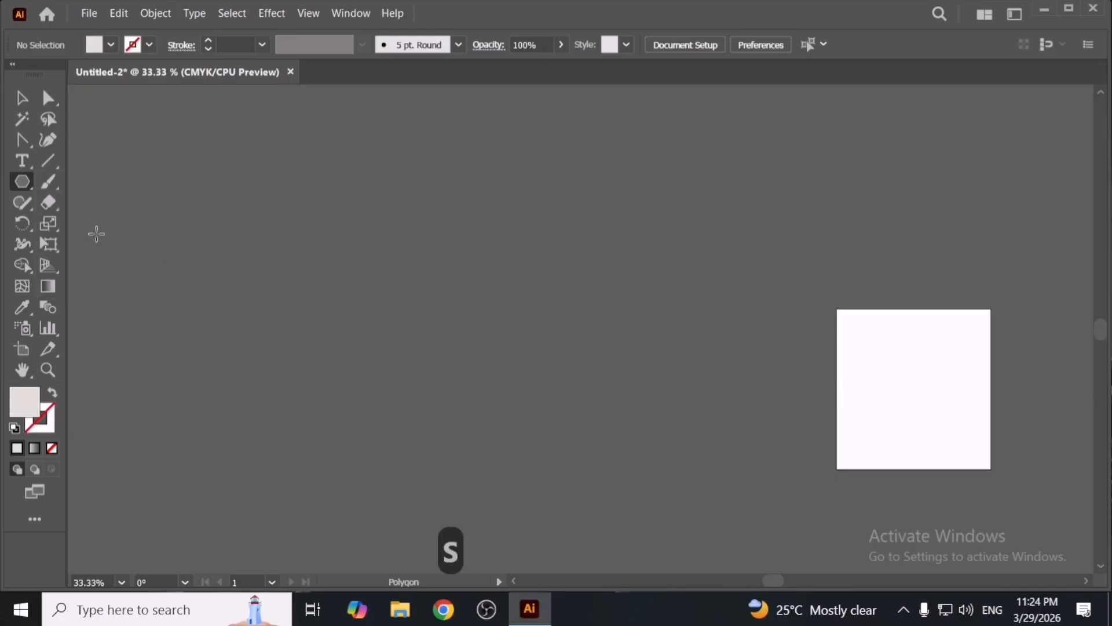
drag(466, 301, 569, 387)
key(v)
click(618, 375)
key(Delete)
- Bring the artboard into view at 100% and cycle through the screen modes back to normal
key(space)
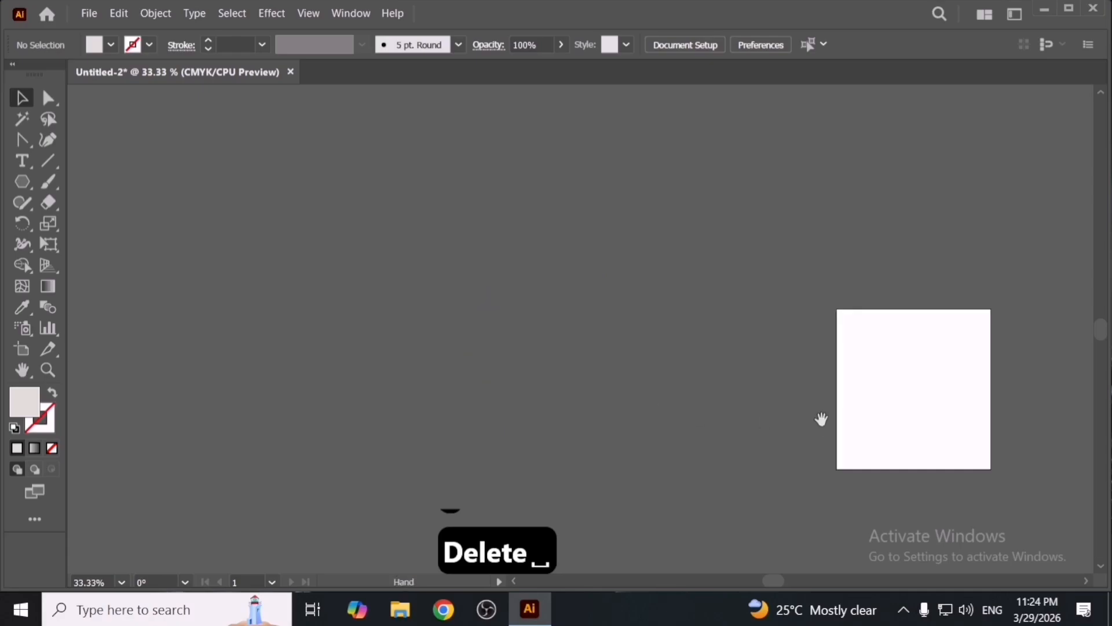
drag(822, 417, 532, 366)
scroll(647, 400, up, 2)
scroll(646, 399, up, 3)
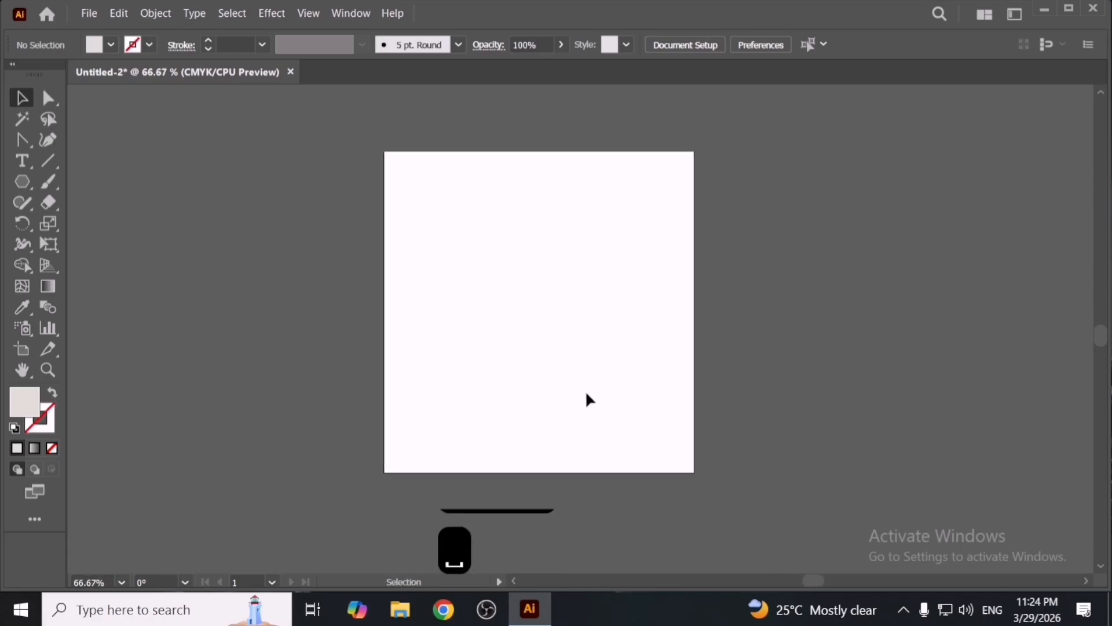
key(f)
key(f)
key(space)
drag(536, 335, 611, 397)
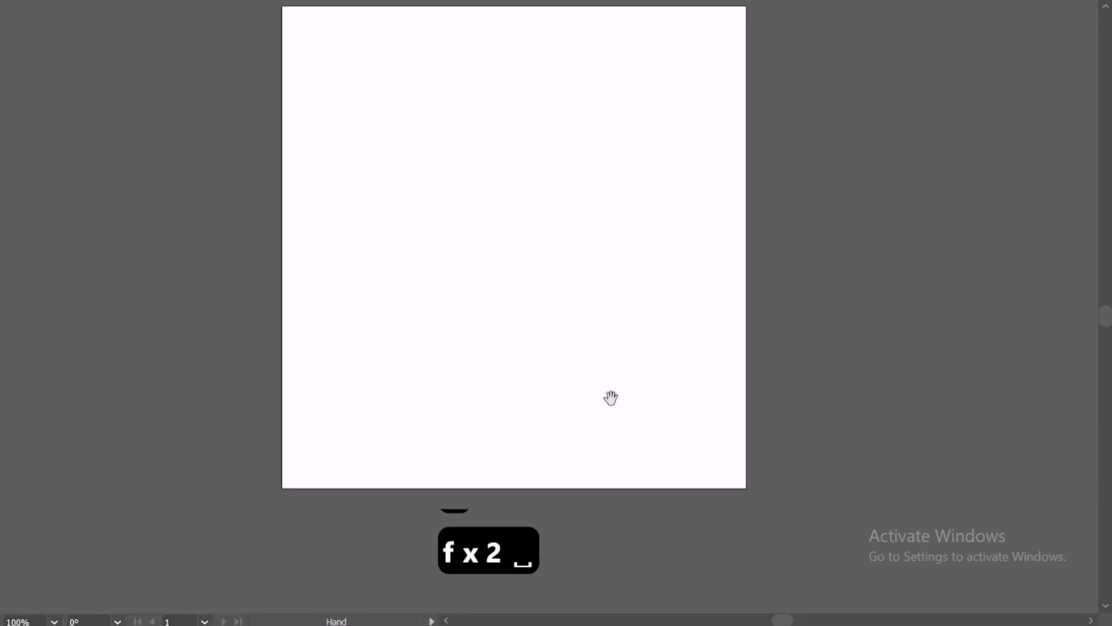
key(f)
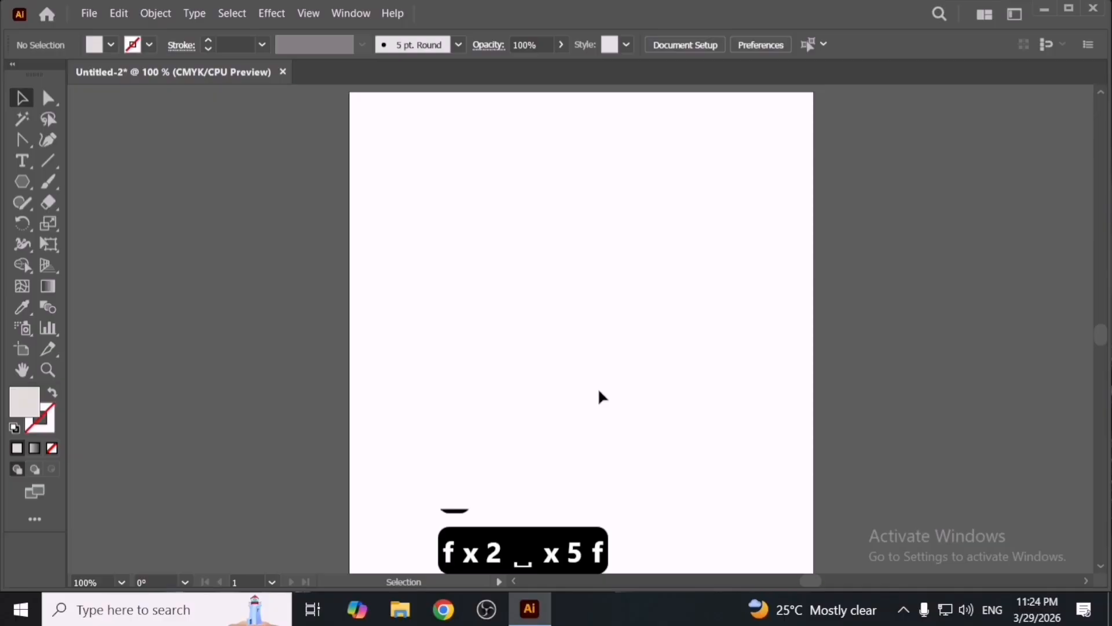
click(118, 13)
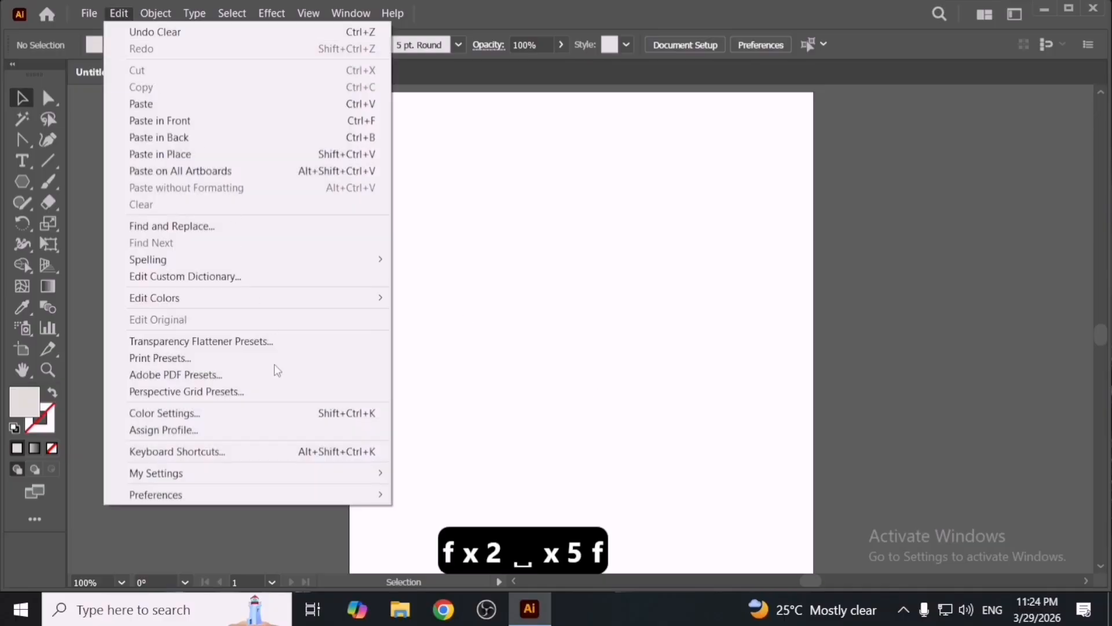
mouse_move(290, 474)
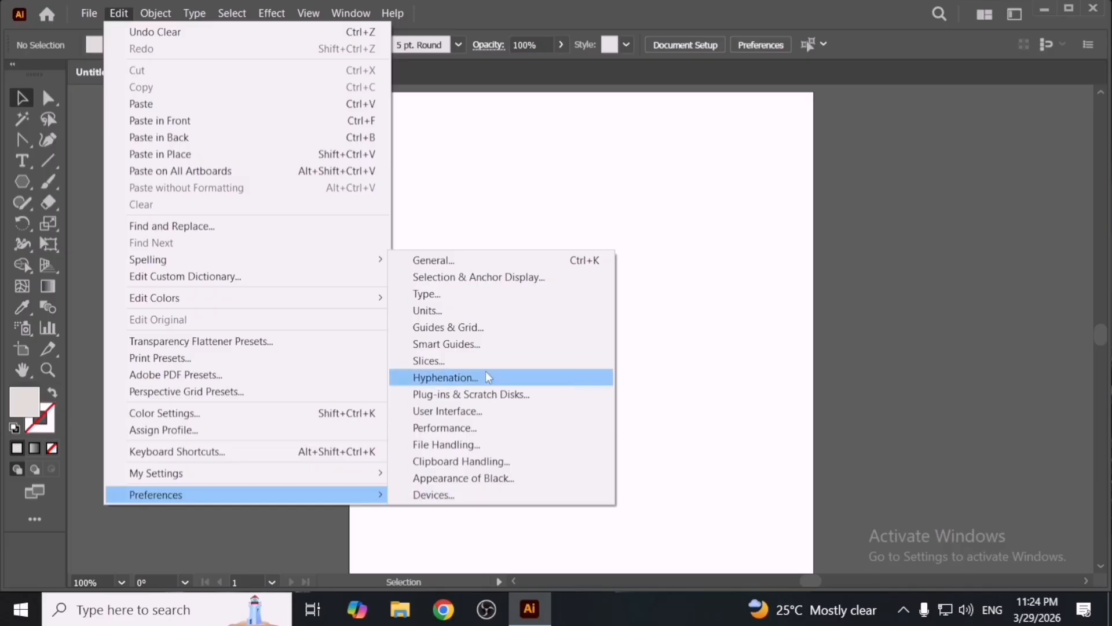
click(531, 168)
- Open the Actions panel, reposition it over the artboard, and close it
click(365, 15)
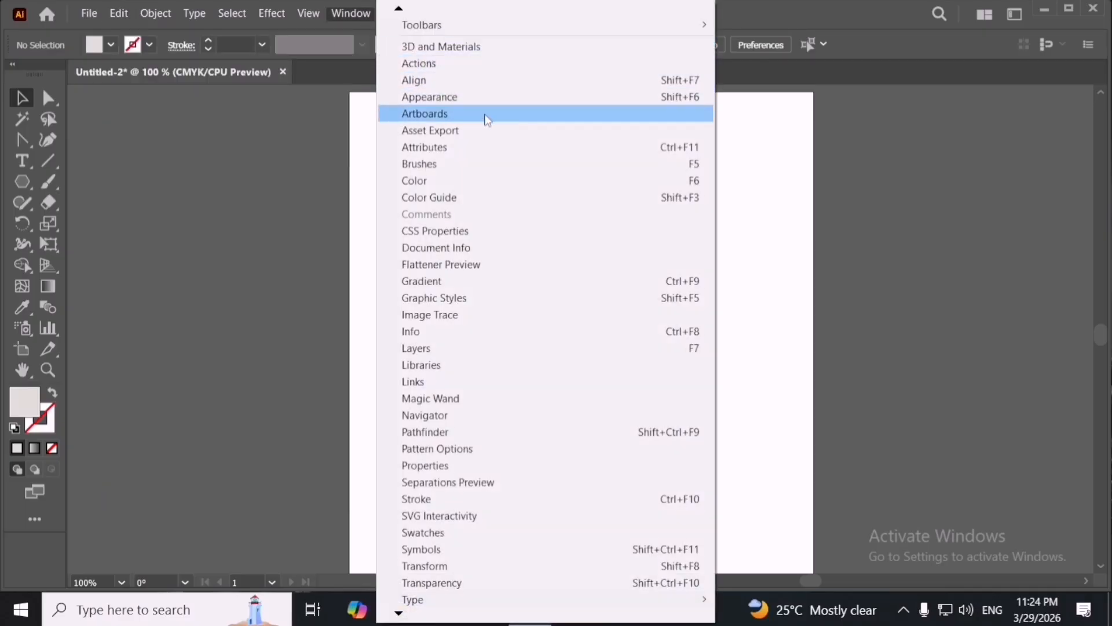
click(475, 69)
drag(619, 145, 605, 168)
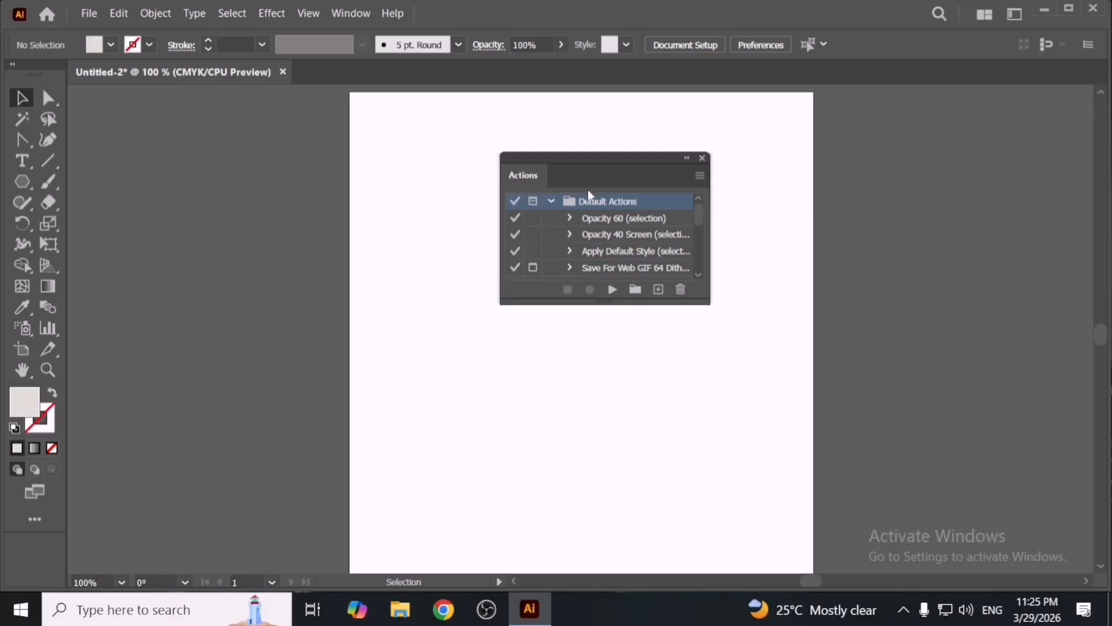
click(701, 158)
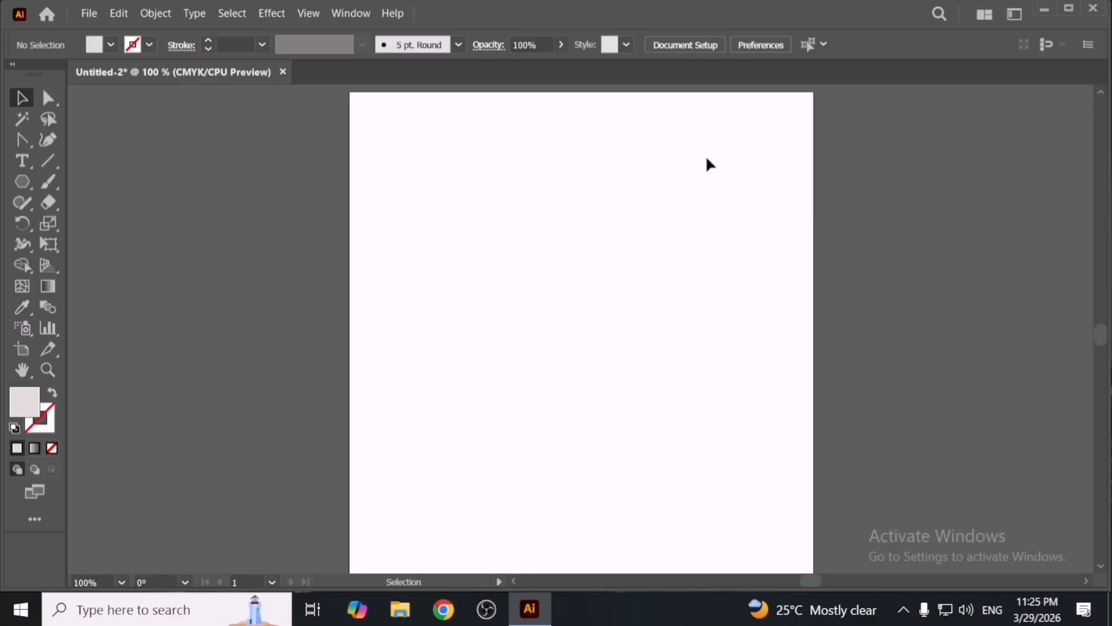